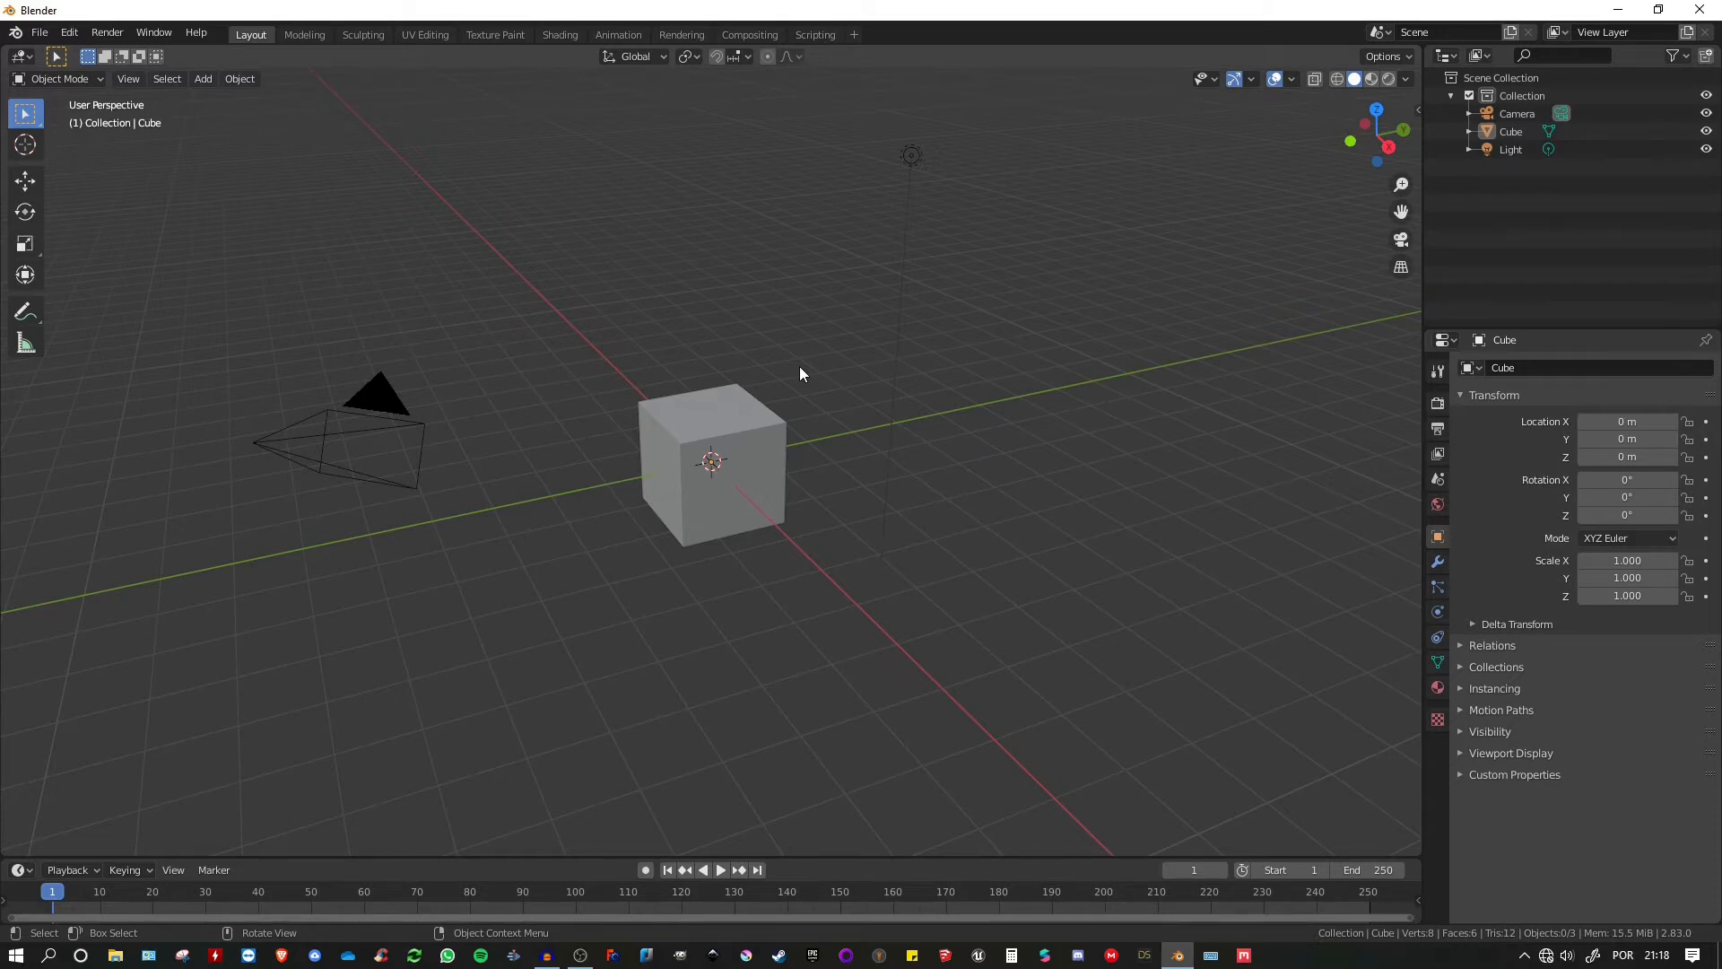
- Delete the default cube, camera and light from the scene
key(a)
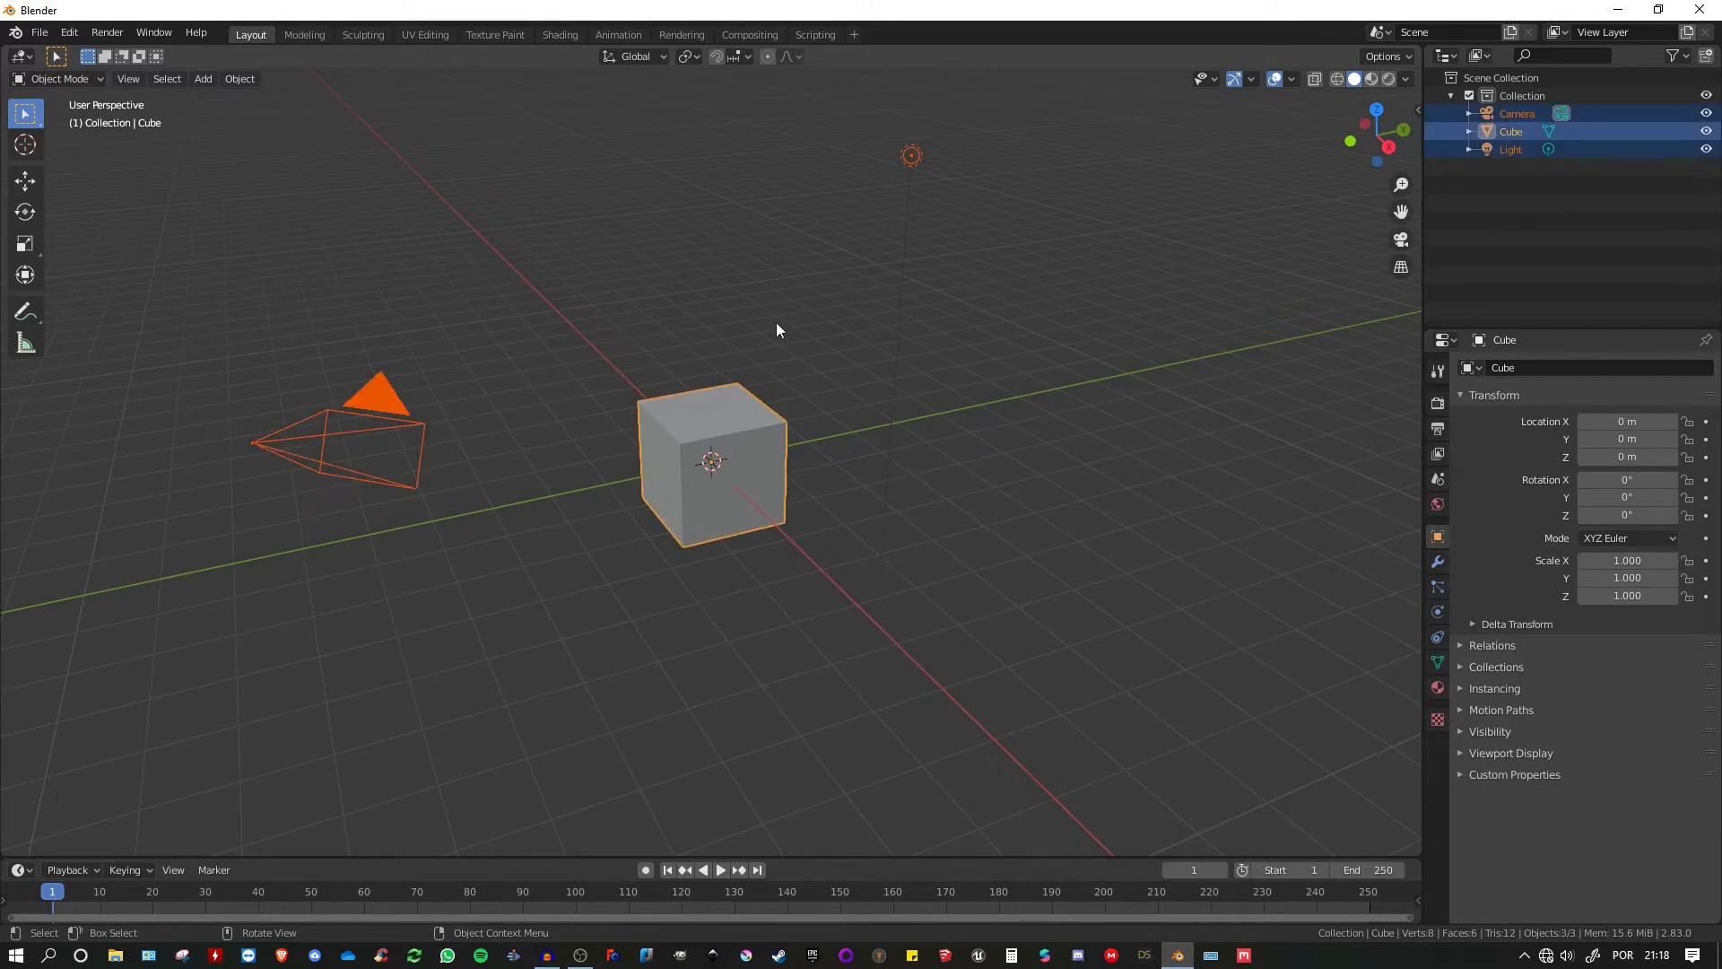
key(x)
click(663, 340)
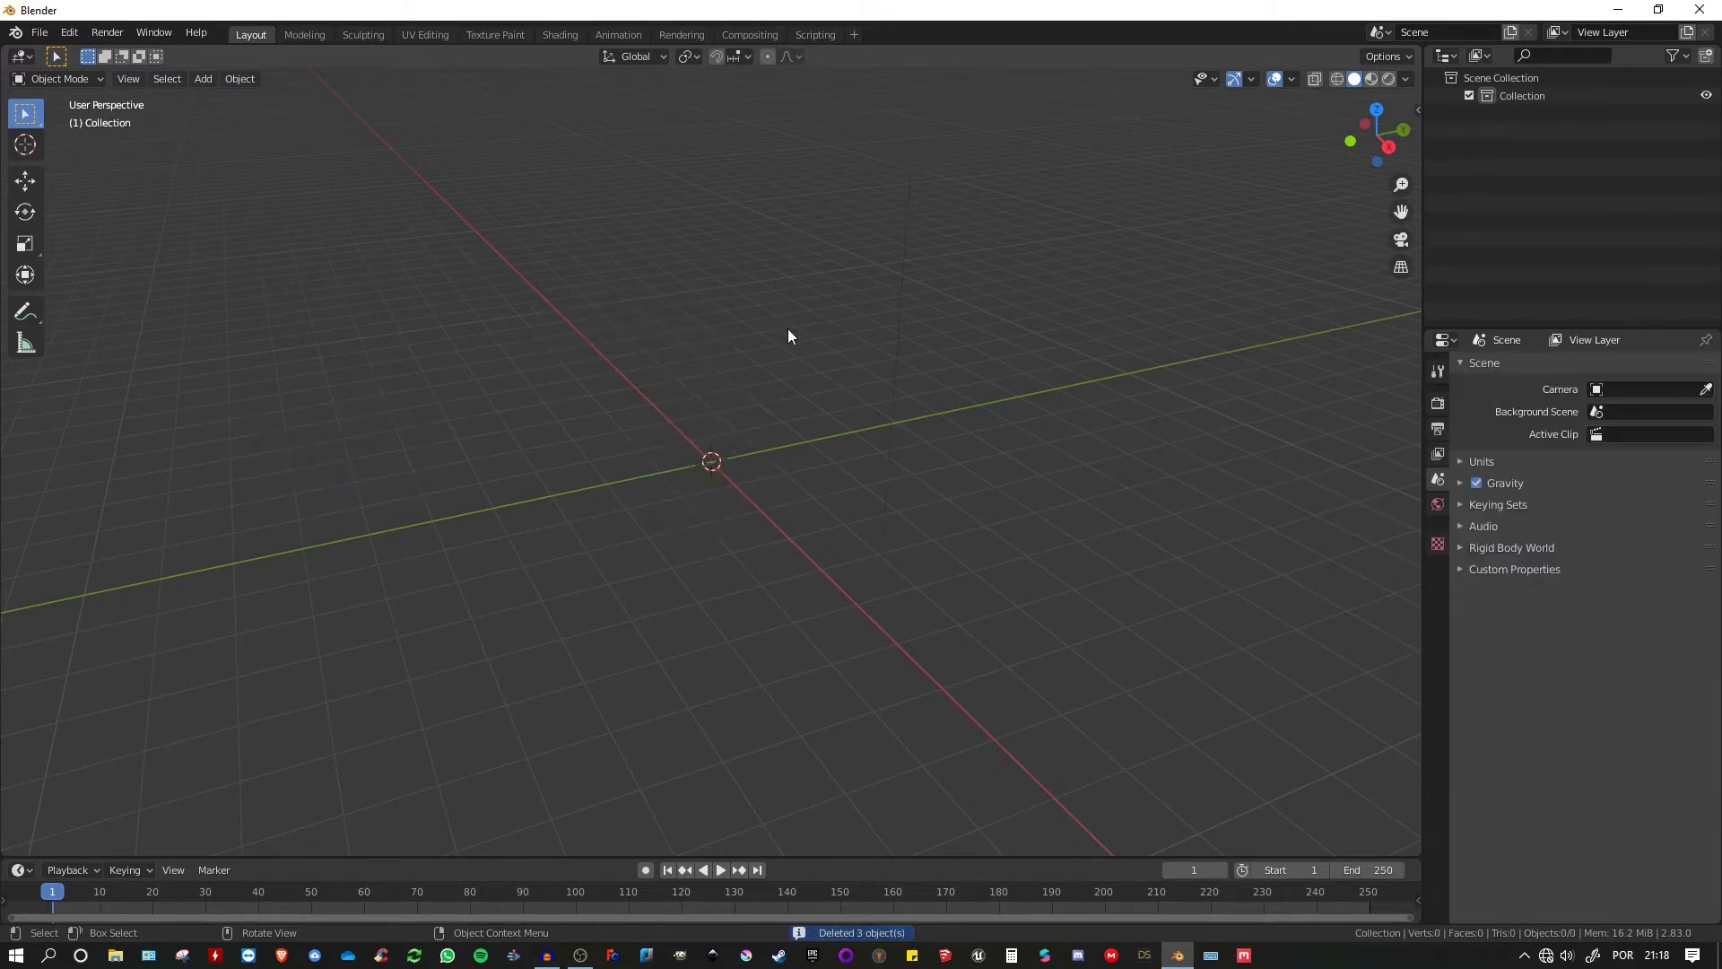
- Switch the viewport to orthographic projection and add a plane mesh at the world origin
key(KP_5)
key(shift+a)
mouse_move(788, 330)
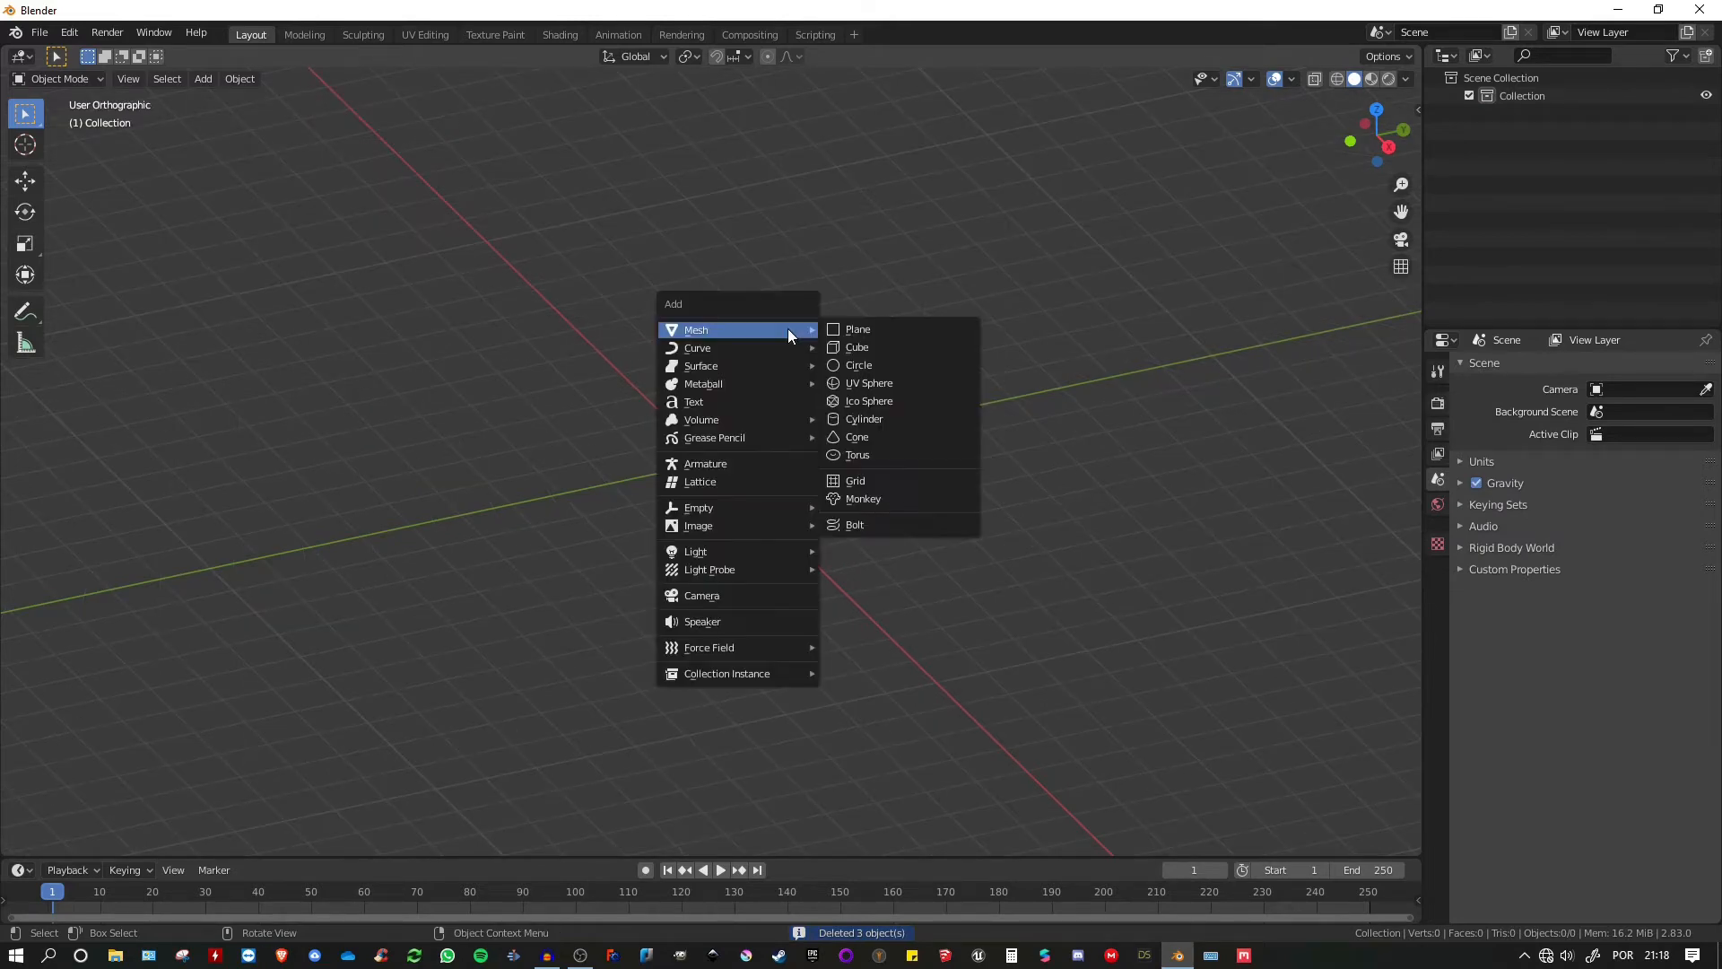
click(871, 332)
middle_drag(656, 455, 723, 463)
scroll(747, 448, up, 5)
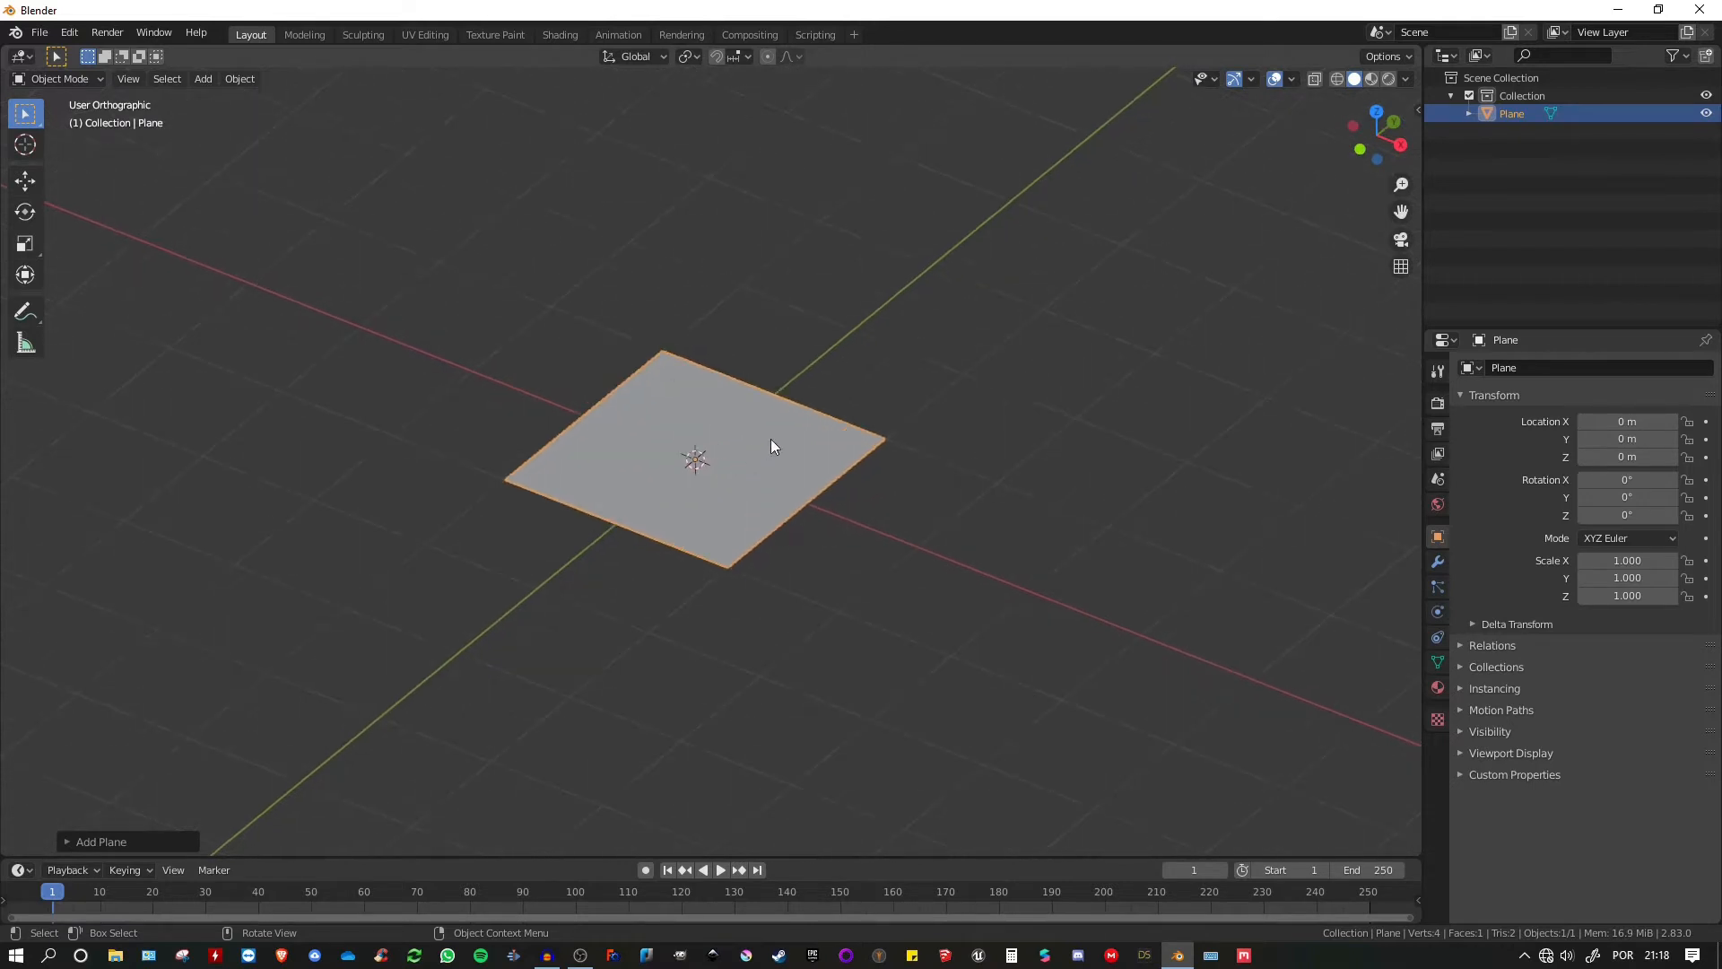
middle_drag(768, 389, 762, 342)
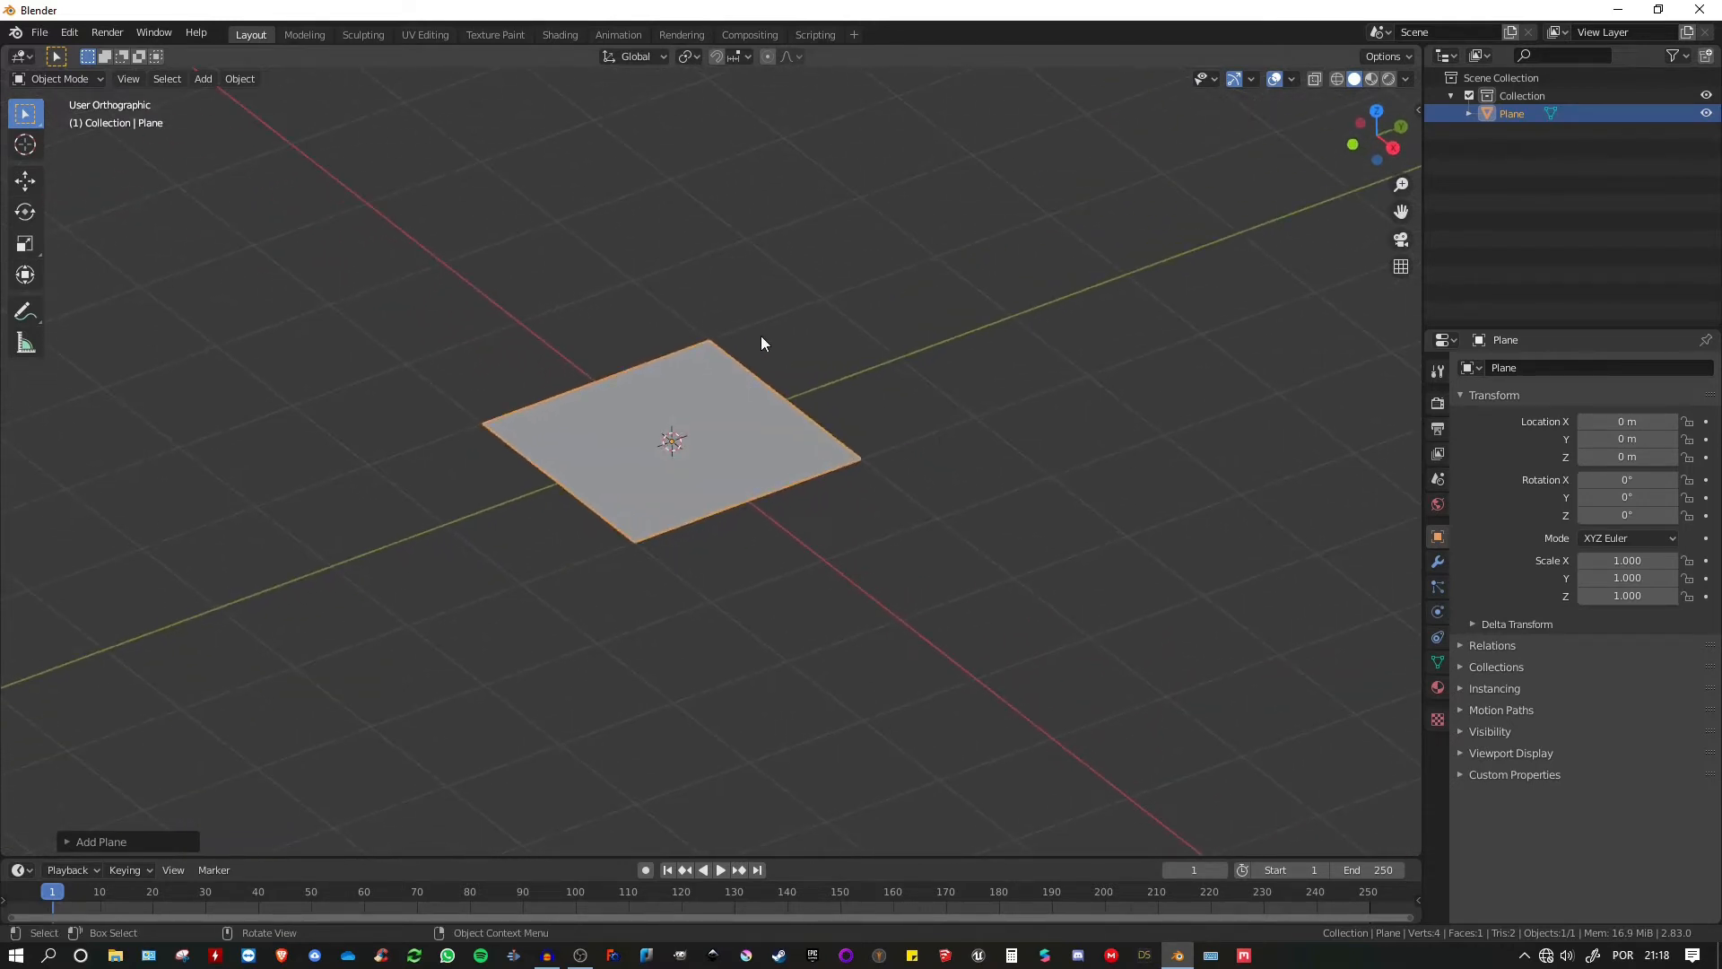
- Rotate the plane 90° about the global X axis so it stands upright
key(r)
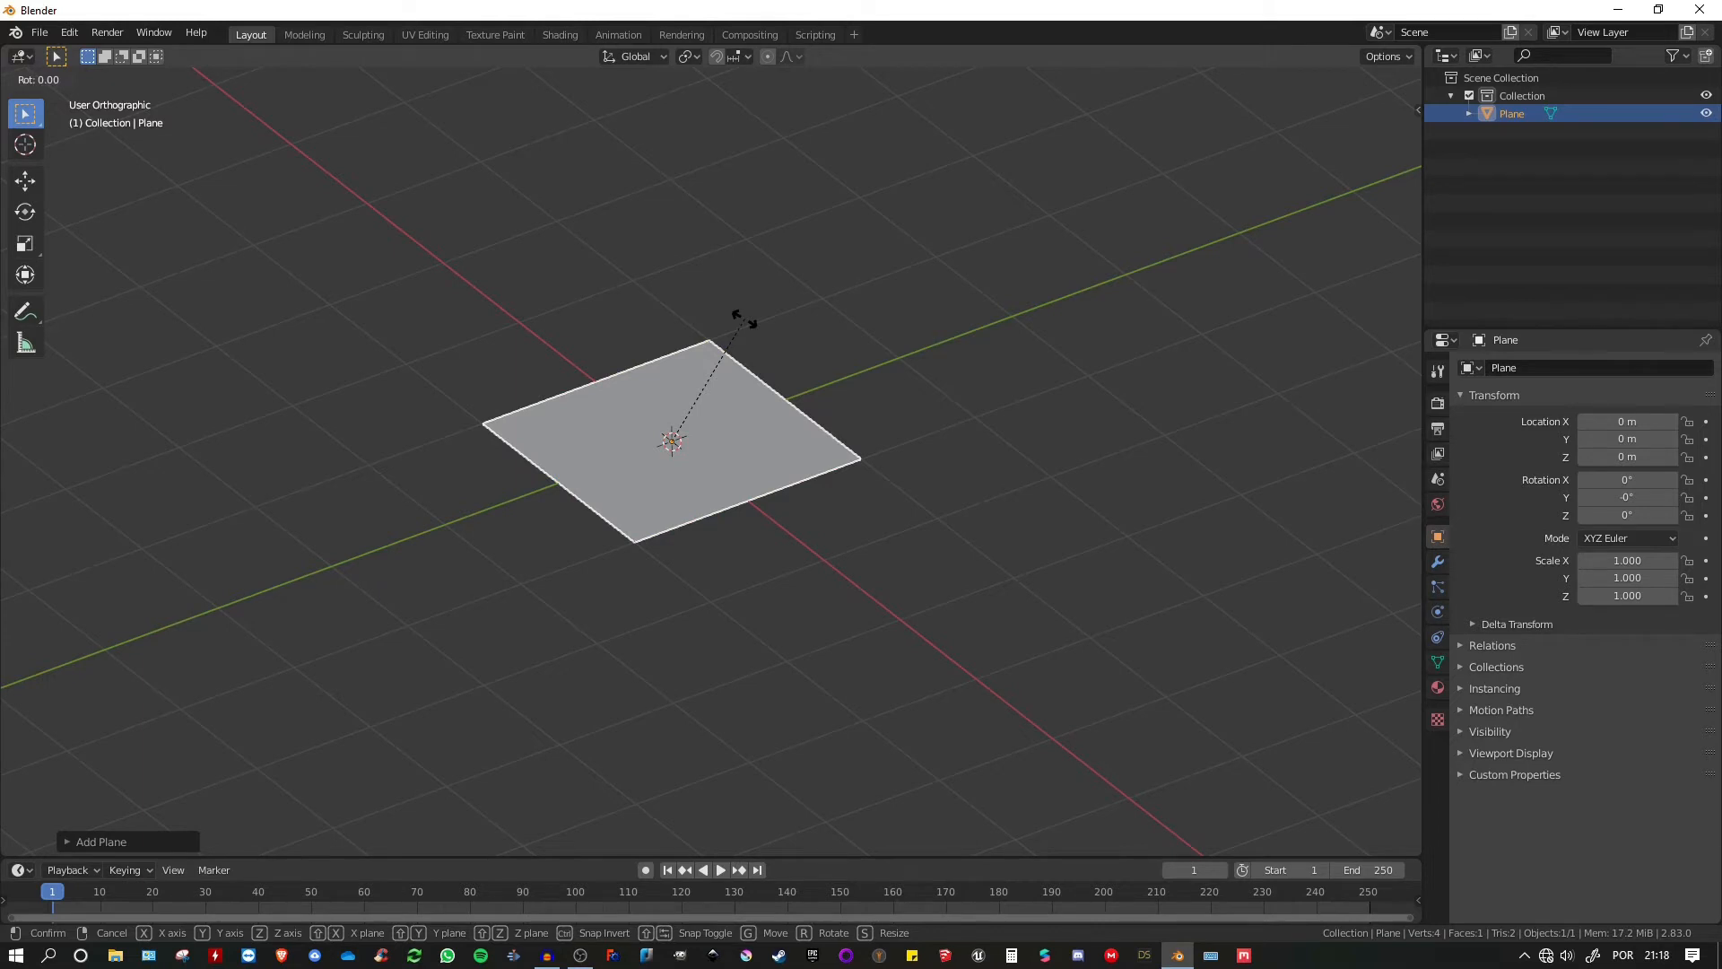
key(y)
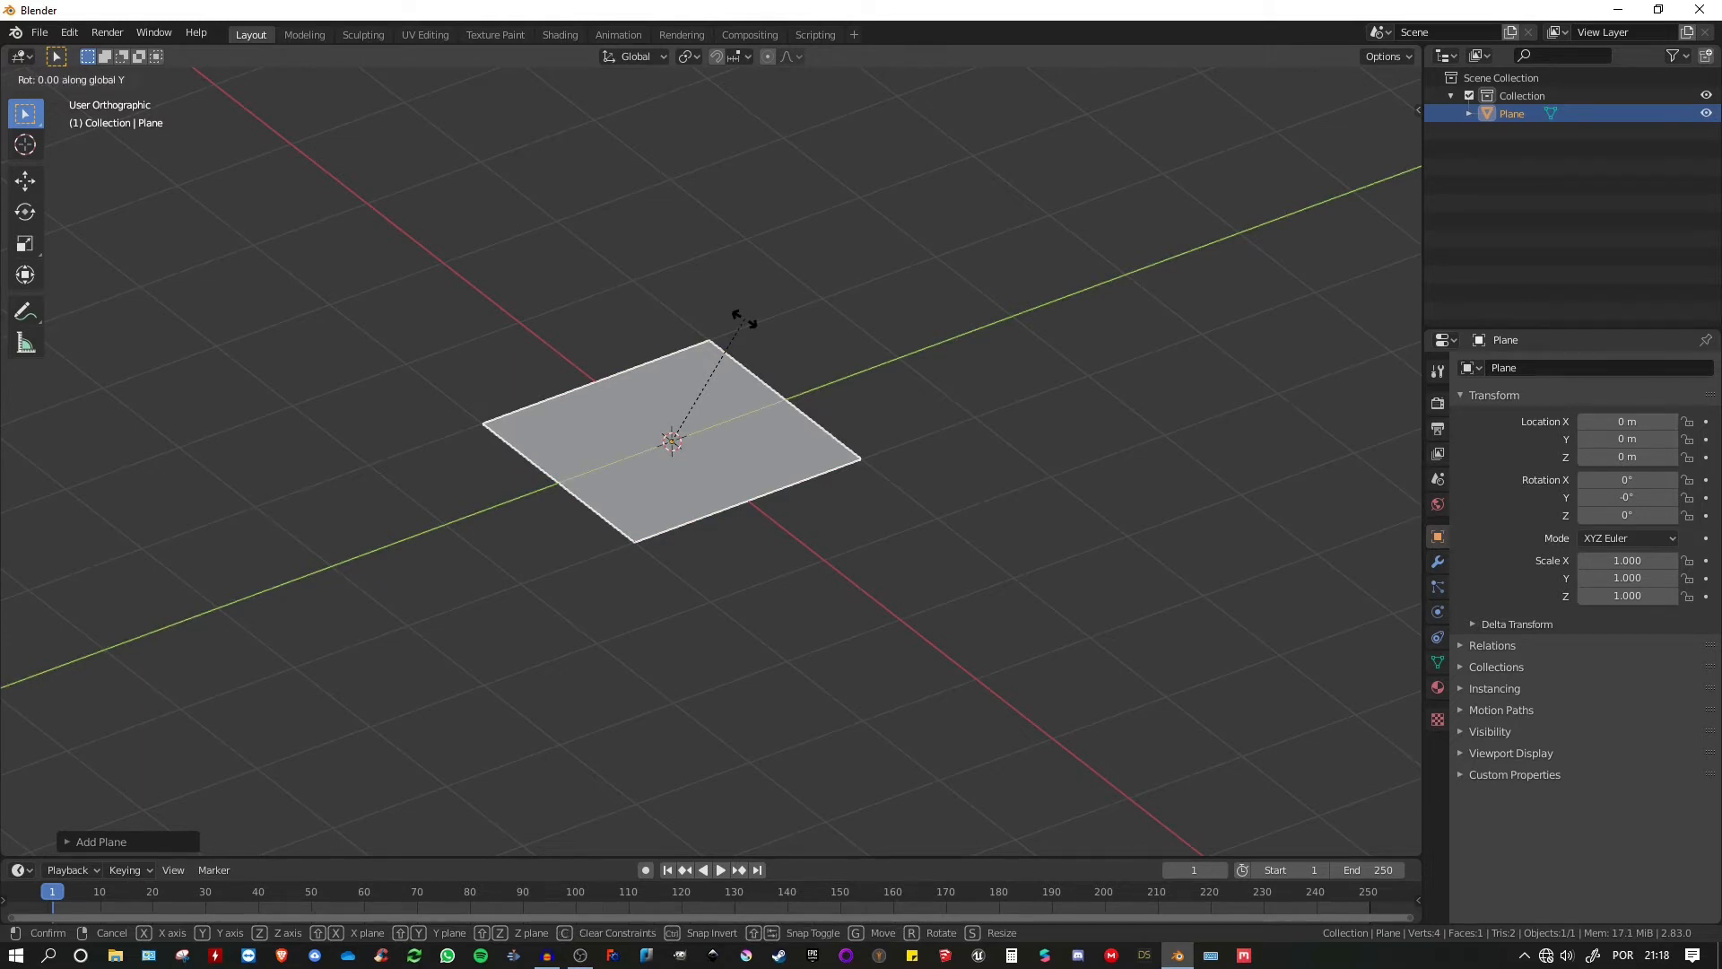
text(x)
text(90)
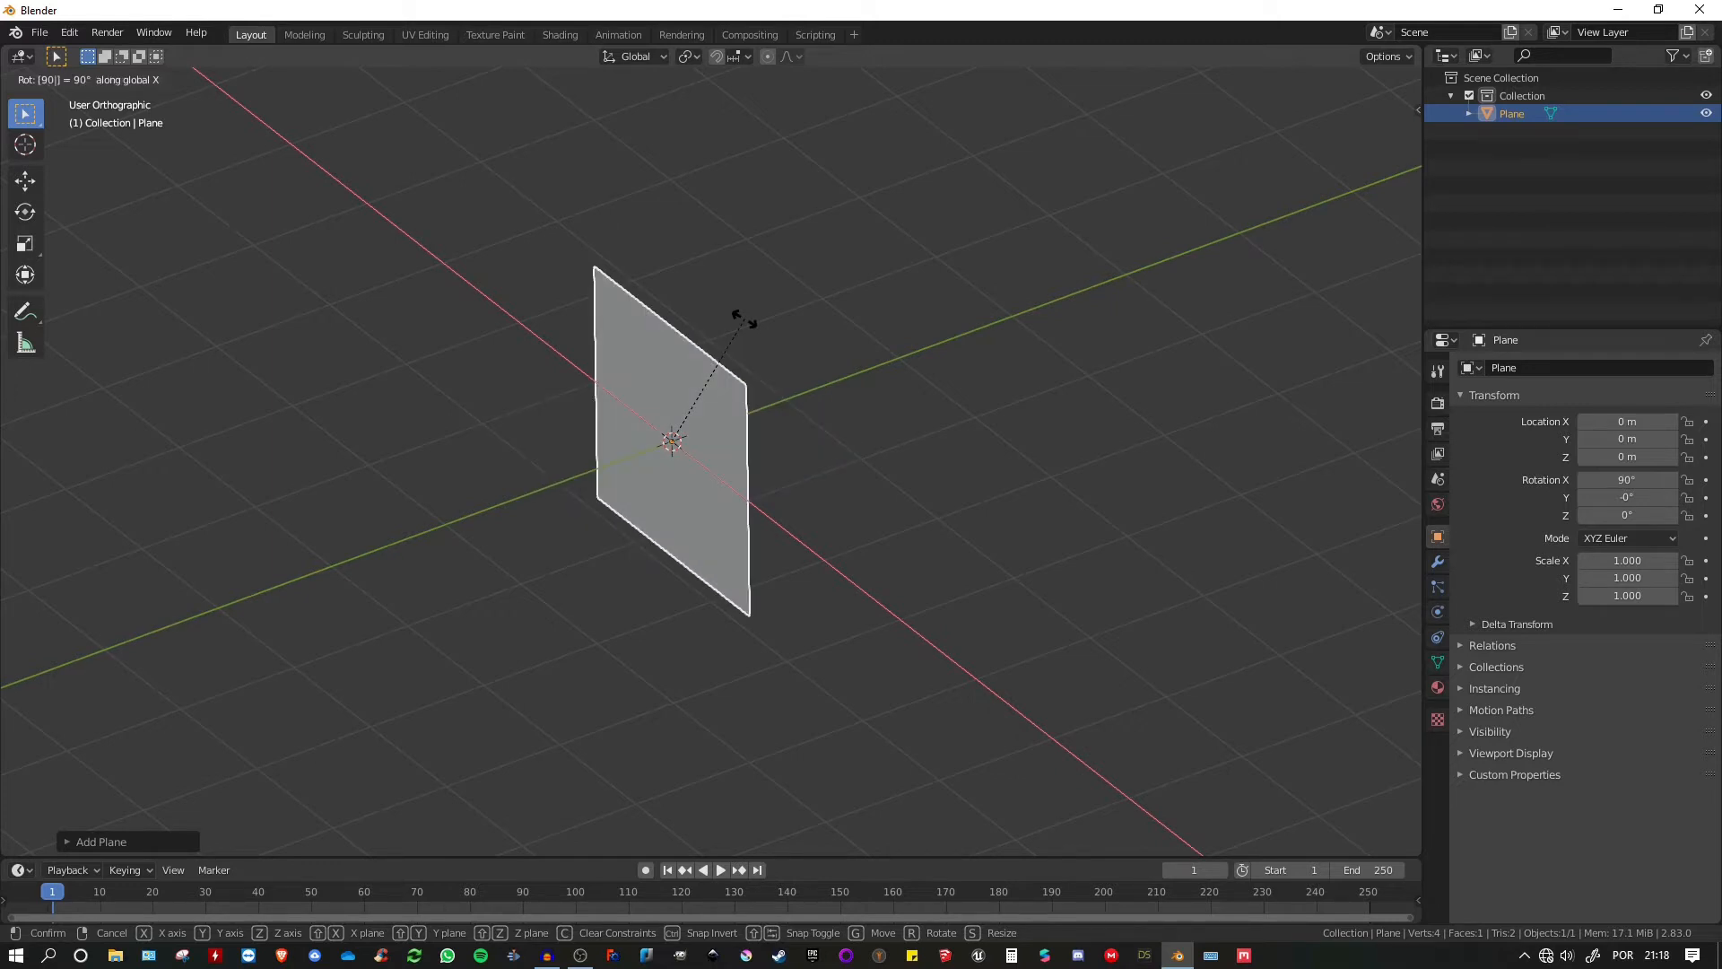
key(Return)
mouse_move(745, 319)
middle_down()
mouse_move(782, 363)
mouse_move(742, 363)
mouse_move(723, 287)
mouse_move(746, 305)
middle_up()
key(Tab)
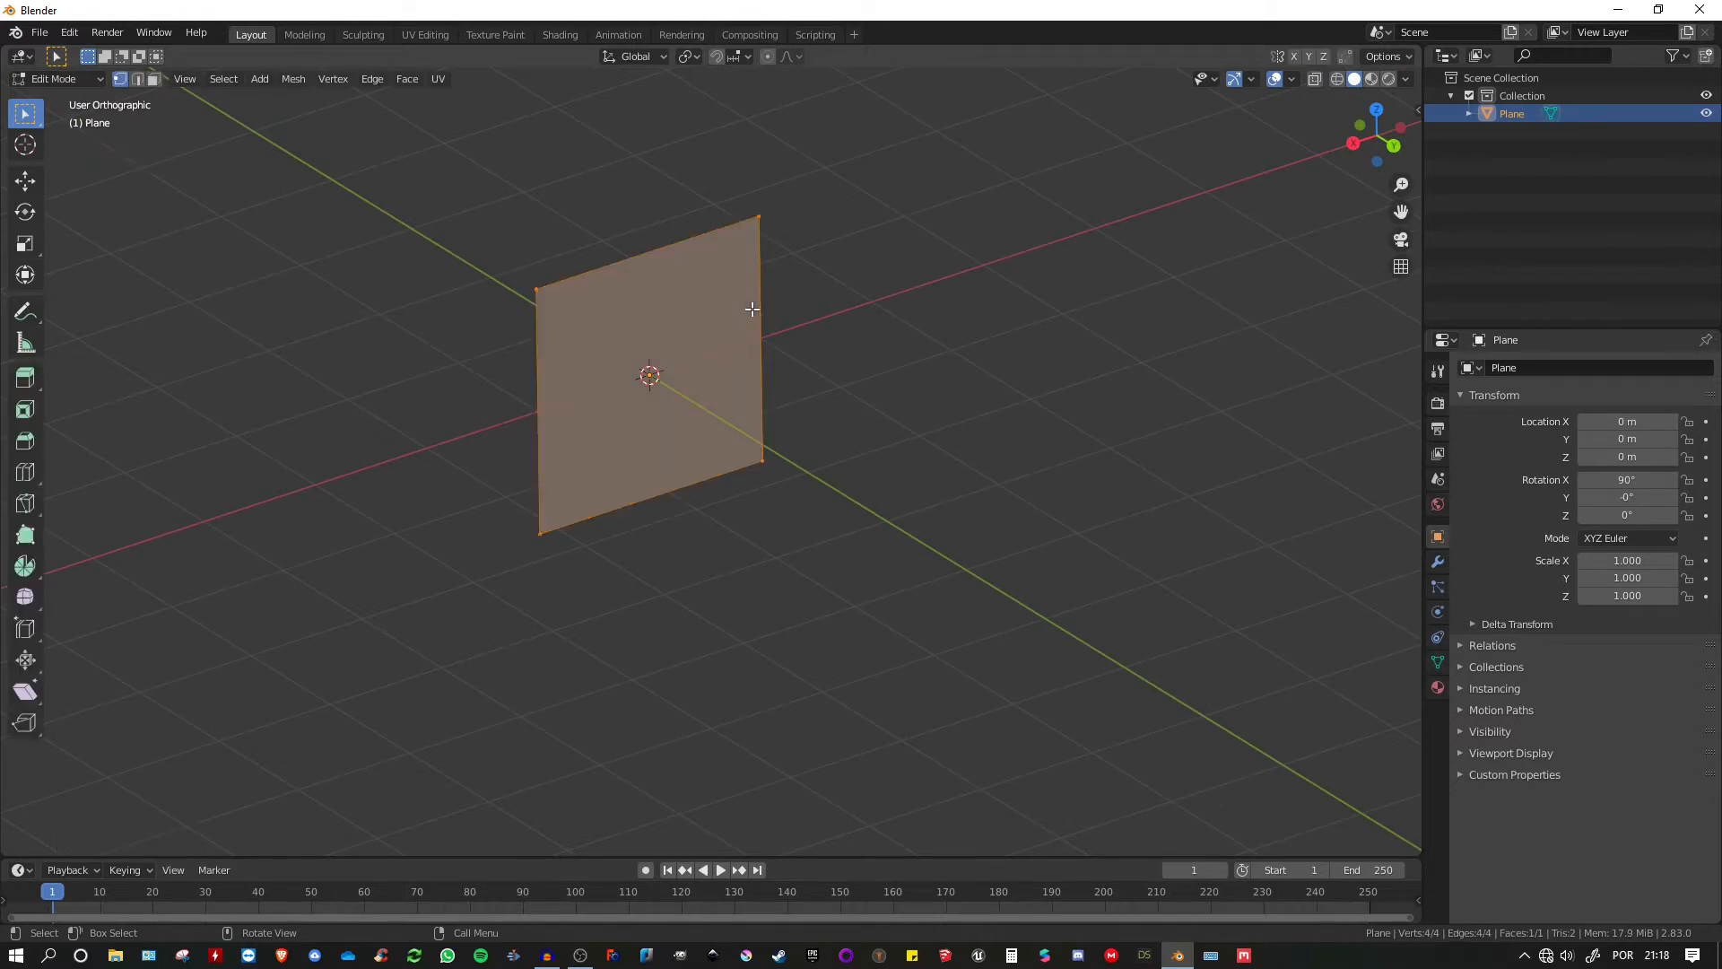
key(alt+a)
key(Tab)
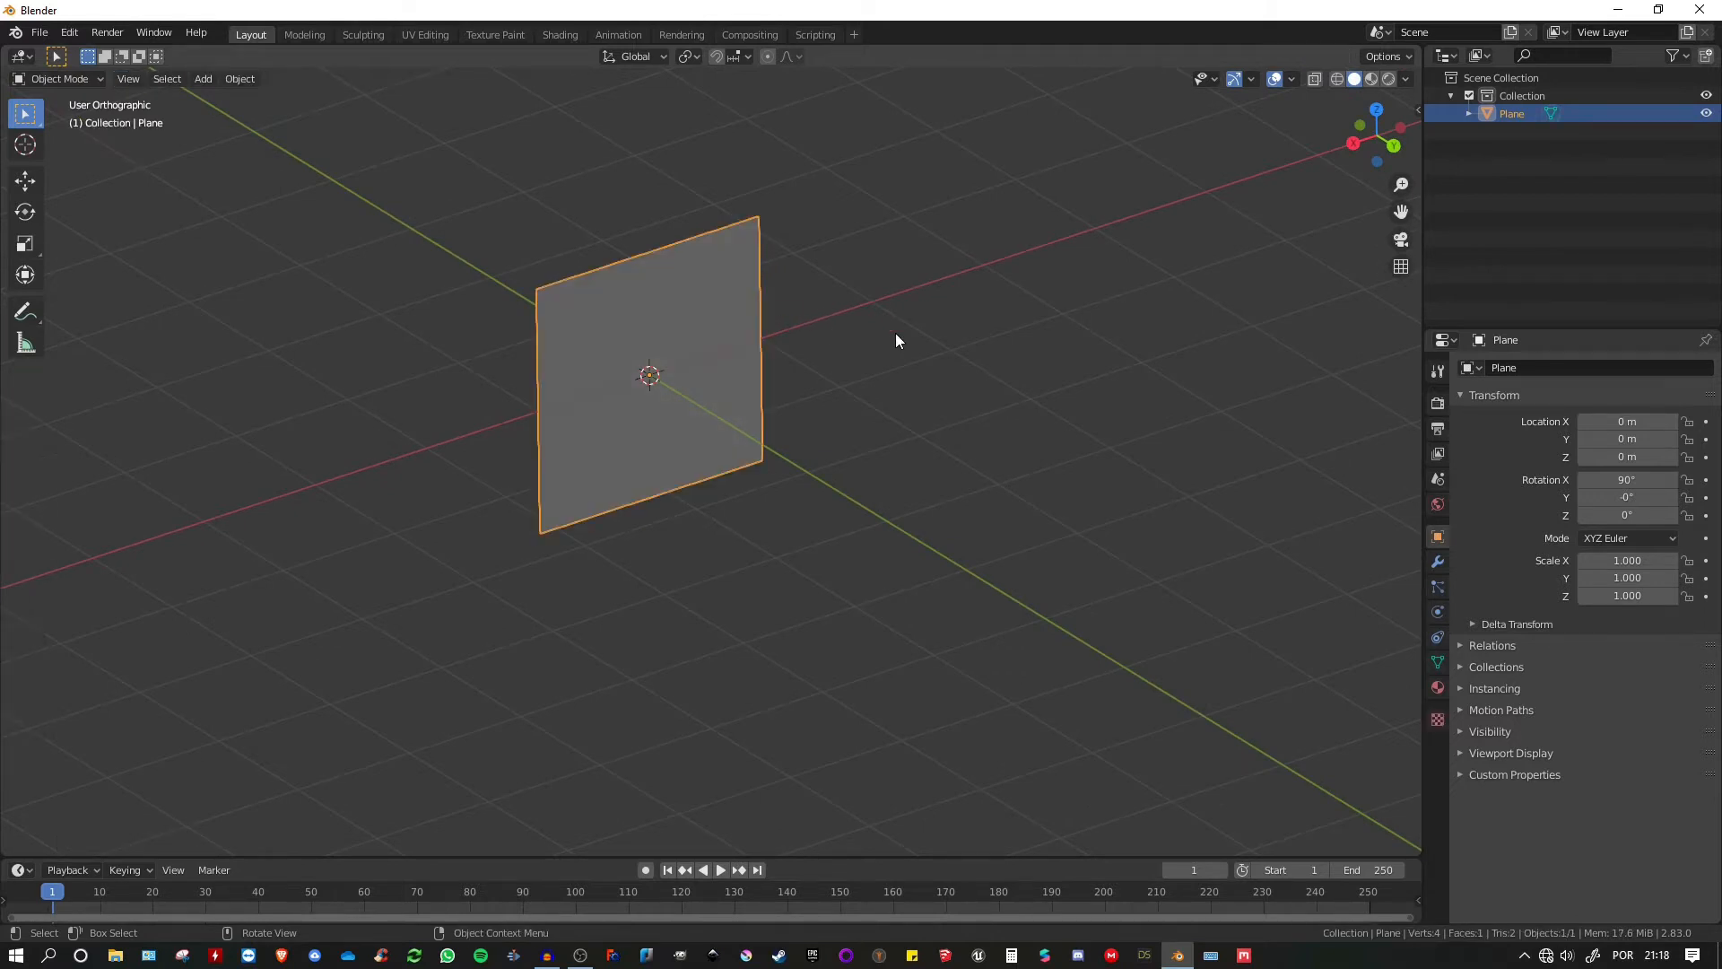
- Scale the plane down along the global Z axis to about 0.245, making it a strip about 0.49 m high
key(s)
key(z)
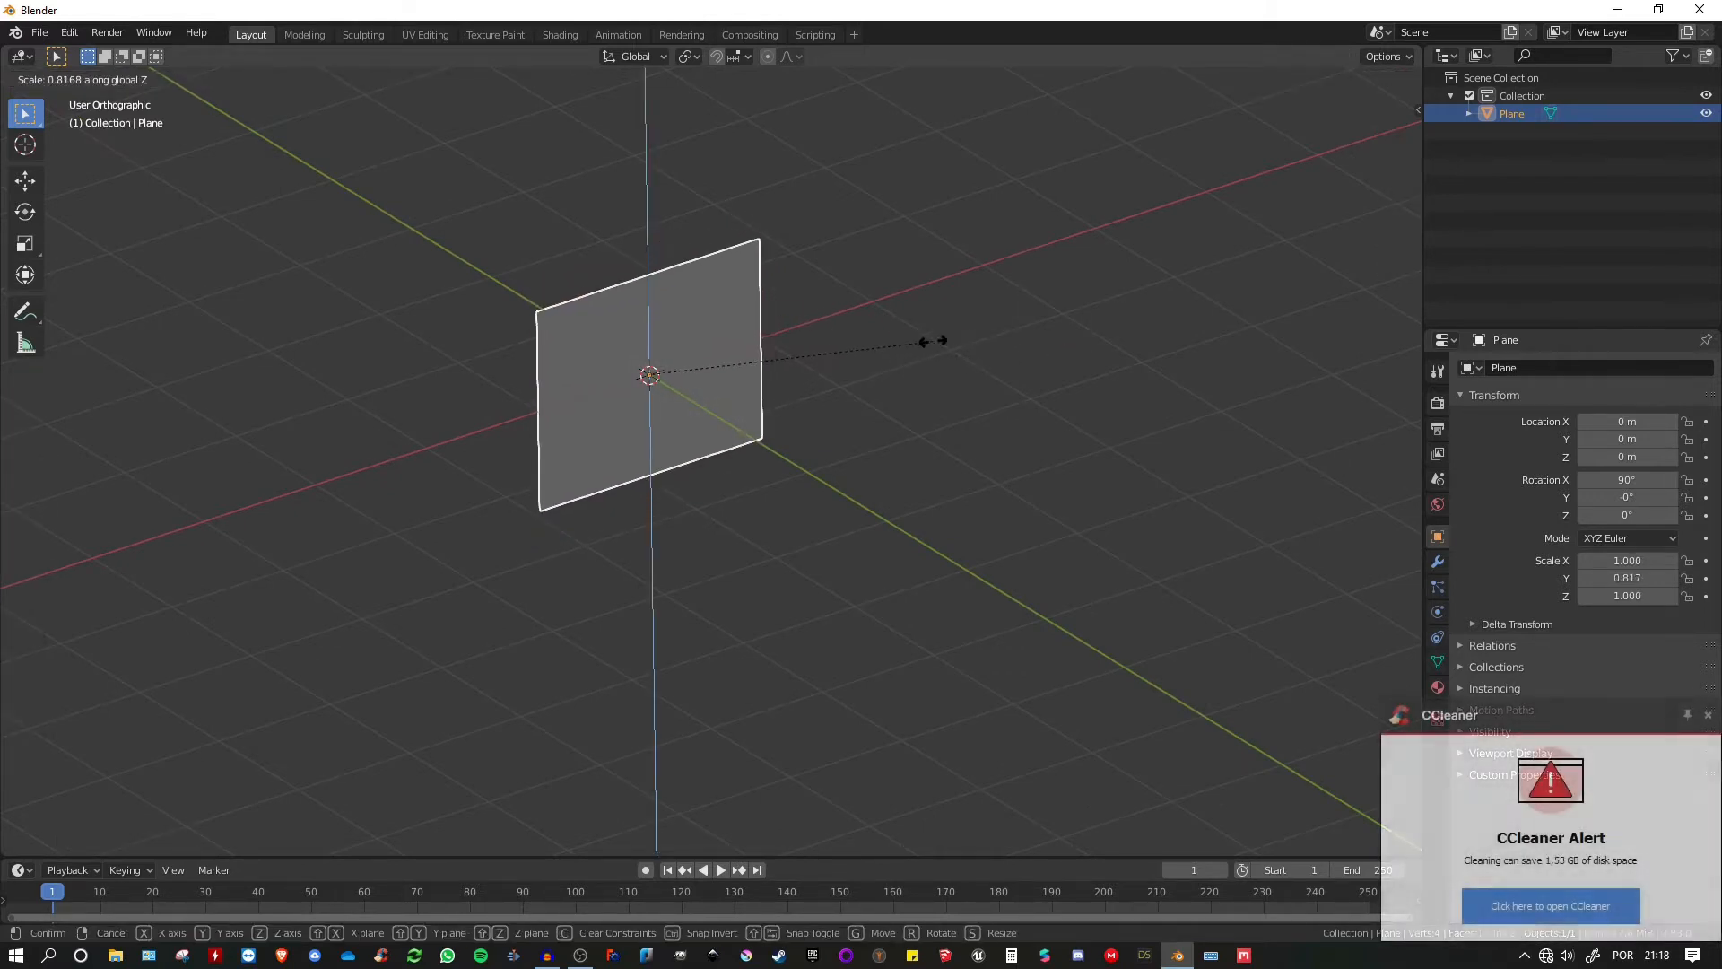
click(709, 337)
key(s)
key(z)
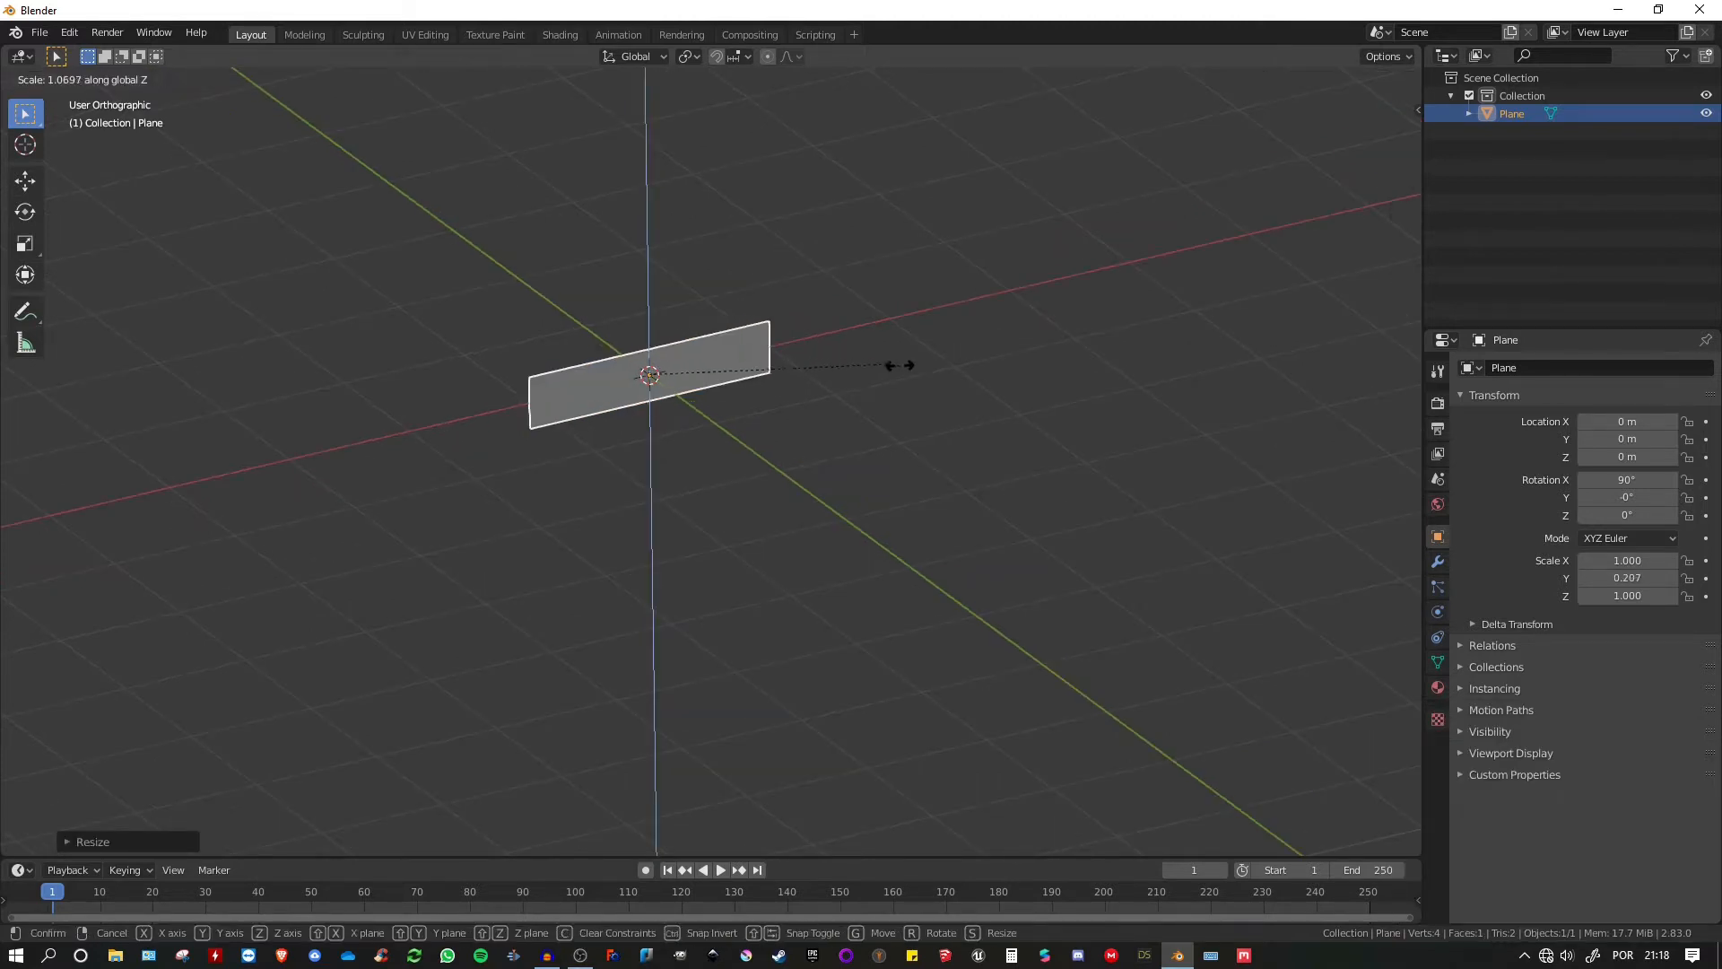
click(942, 392)
middle_drag(941, 392, 929, 386)
- Show the plane's transform values in the viewport and apply its rotation and scale
key(n)
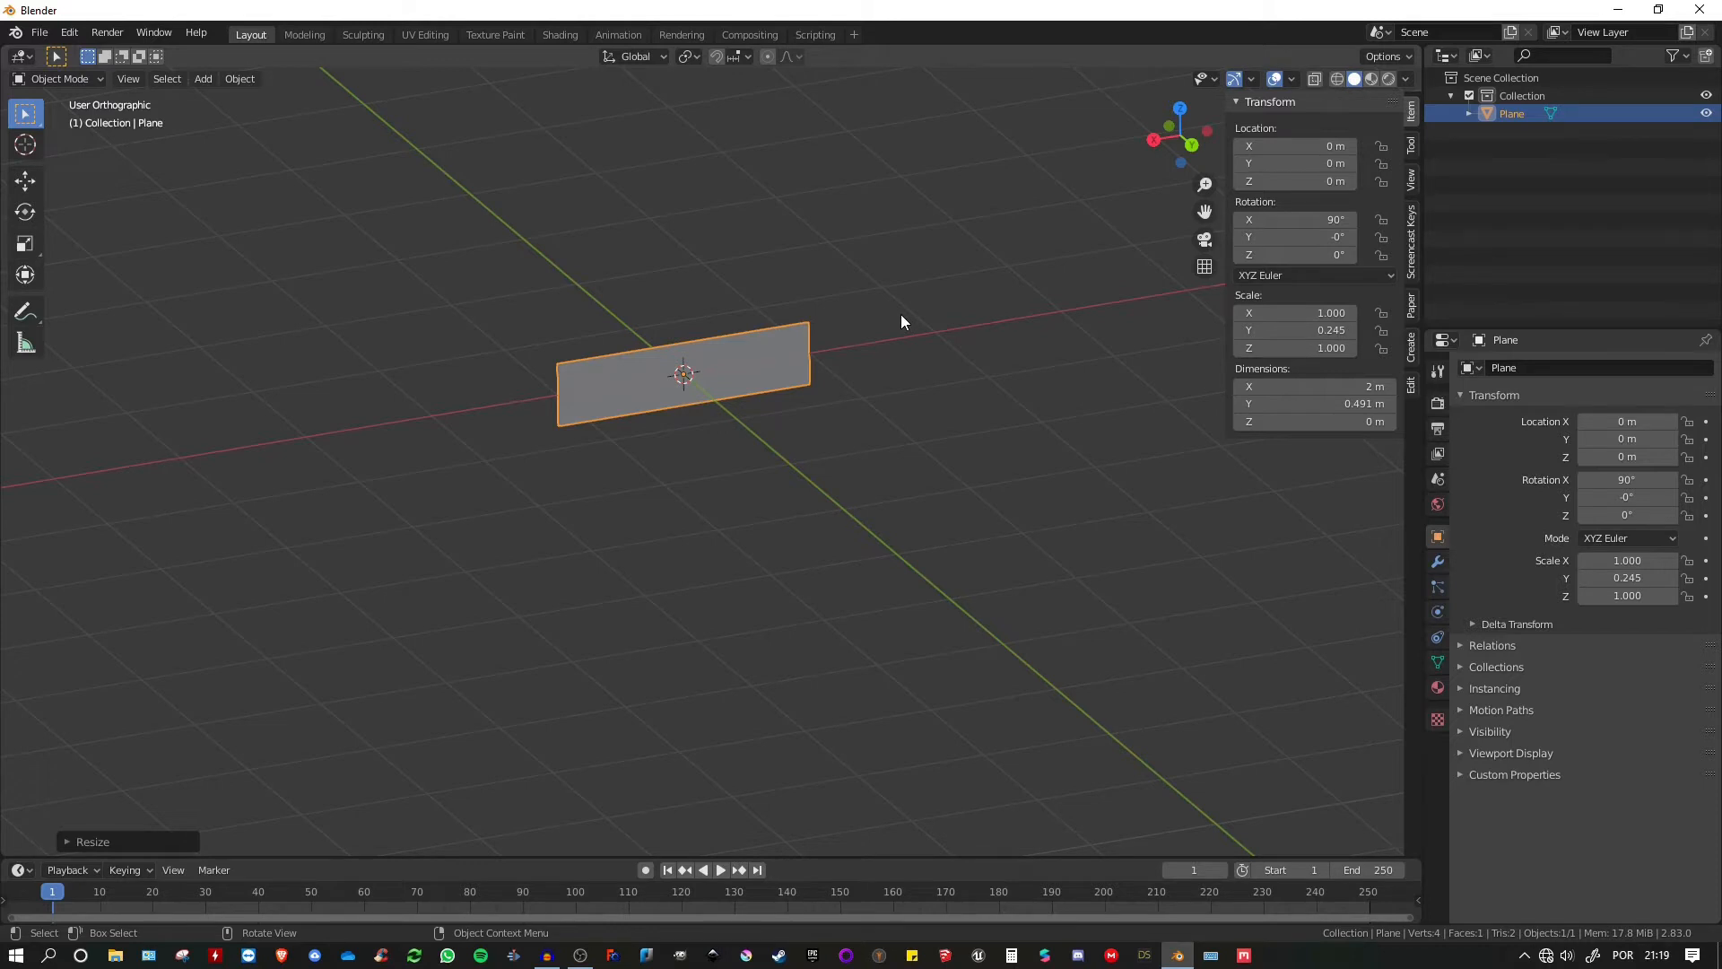
key(ctrl+a)
key(ctrl+a)
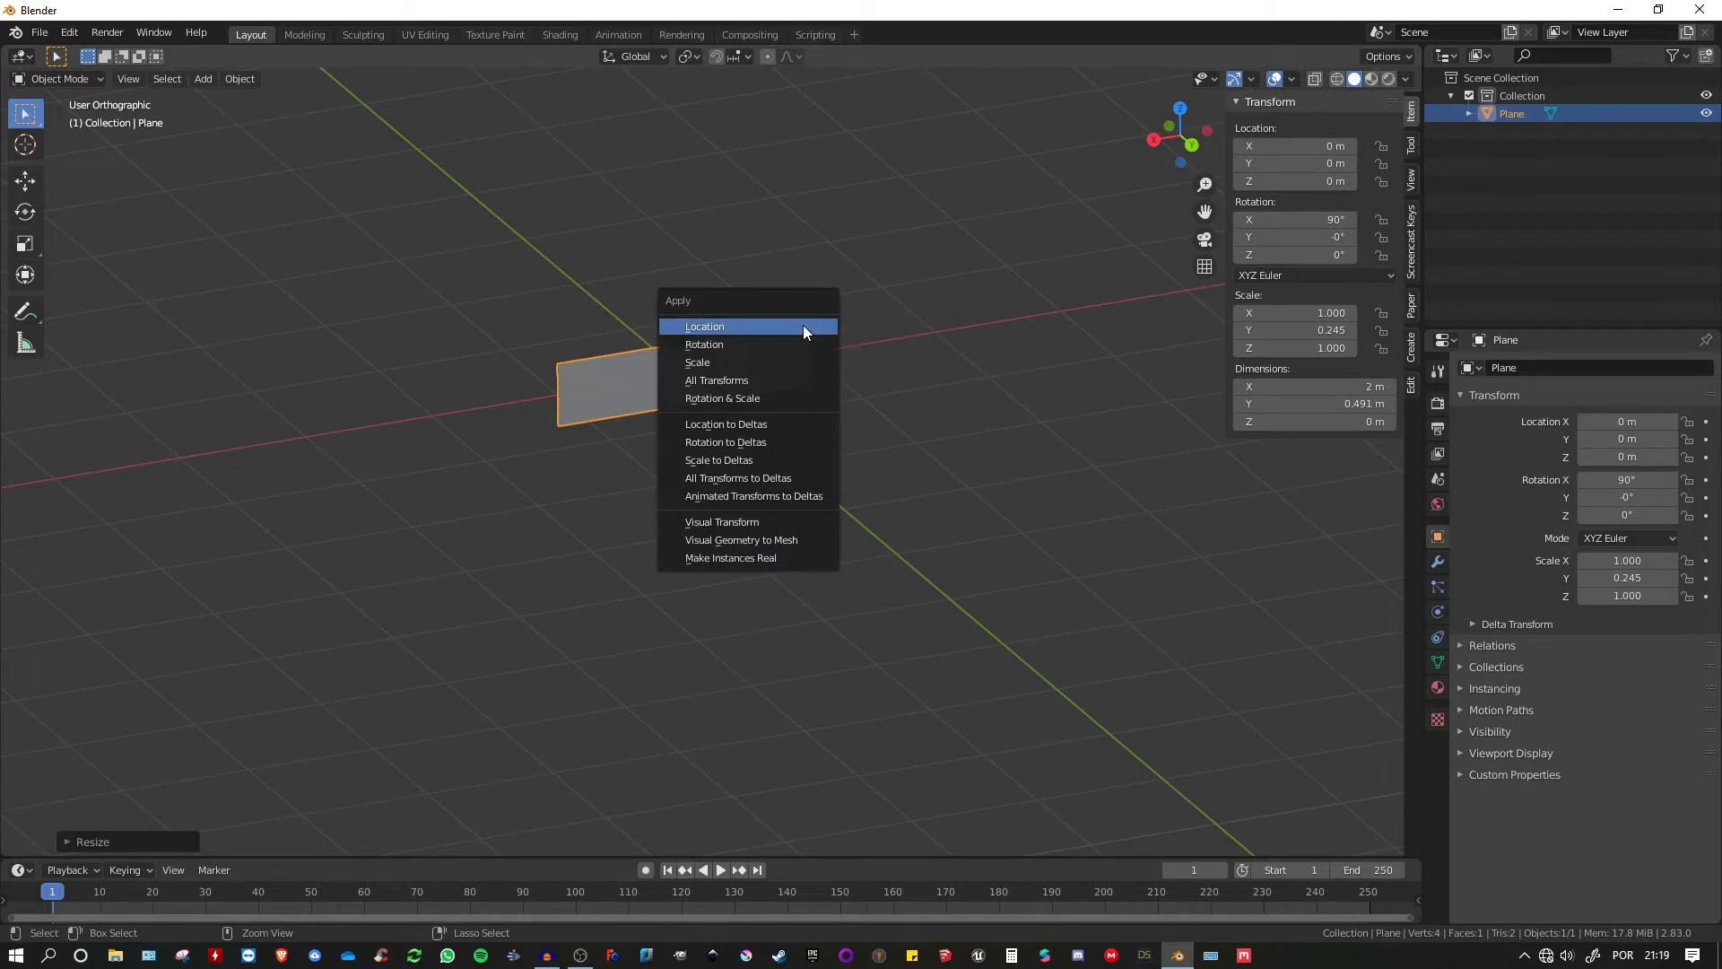
click(737, 409)
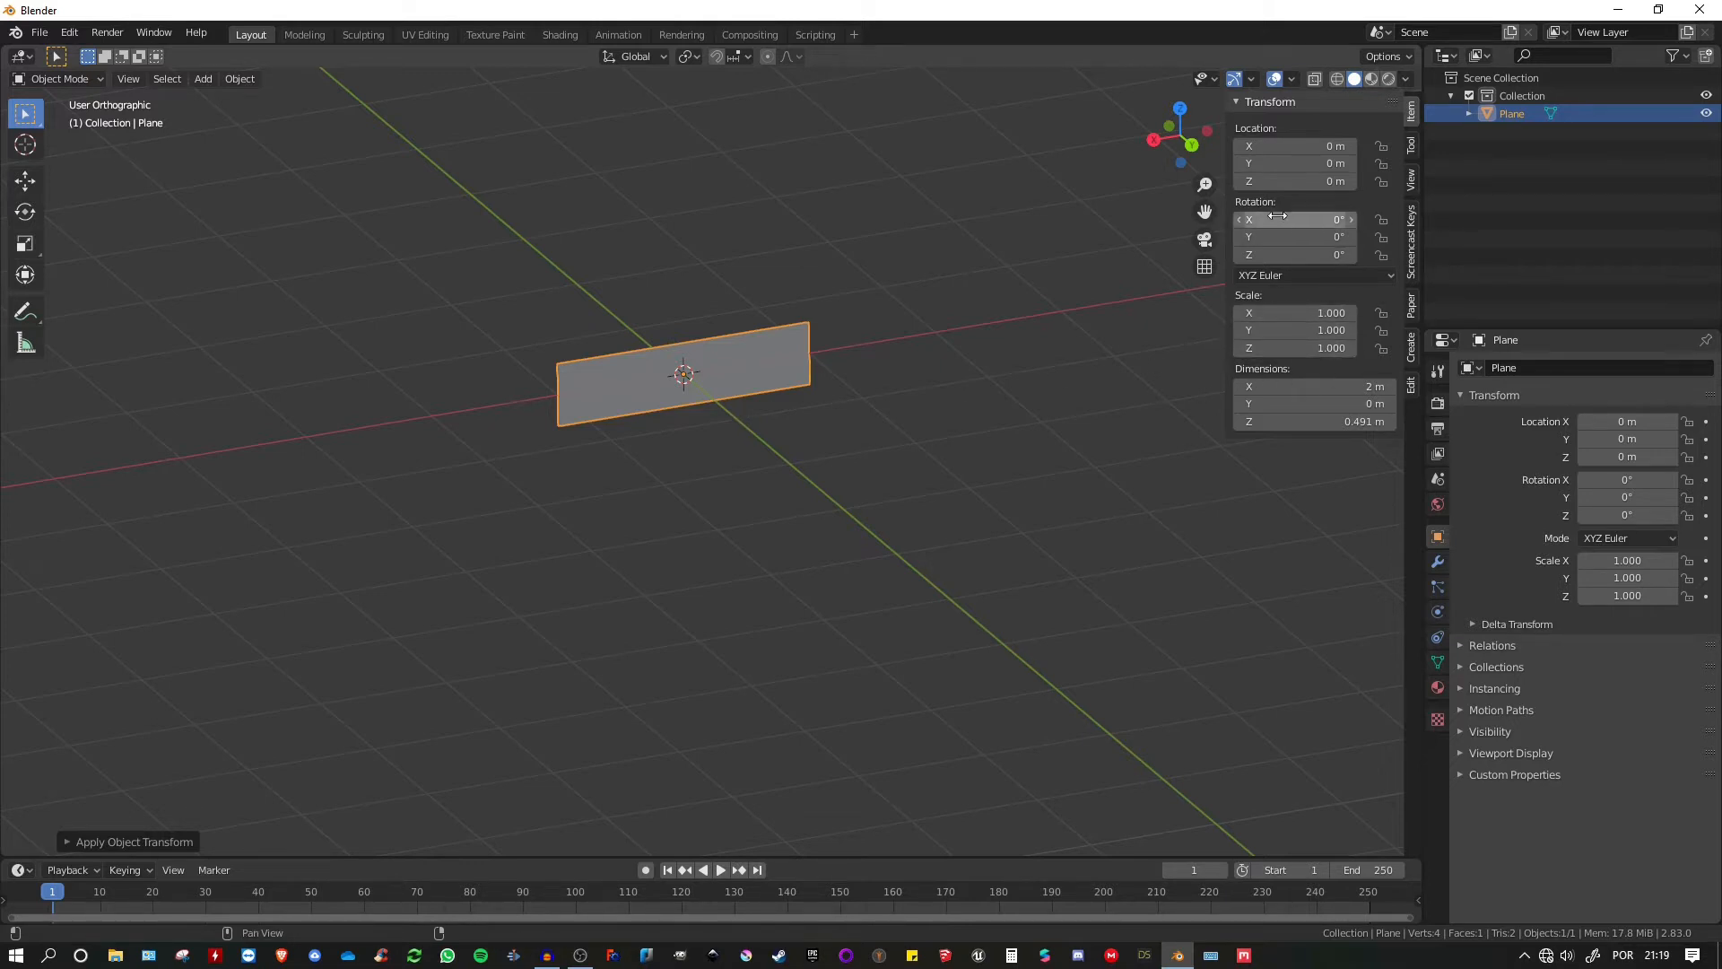
- In Edit Mode, create a vertex group and assign it the plane's upper corner vertex at X = 1 m, with weight 1.000
key(Tab)
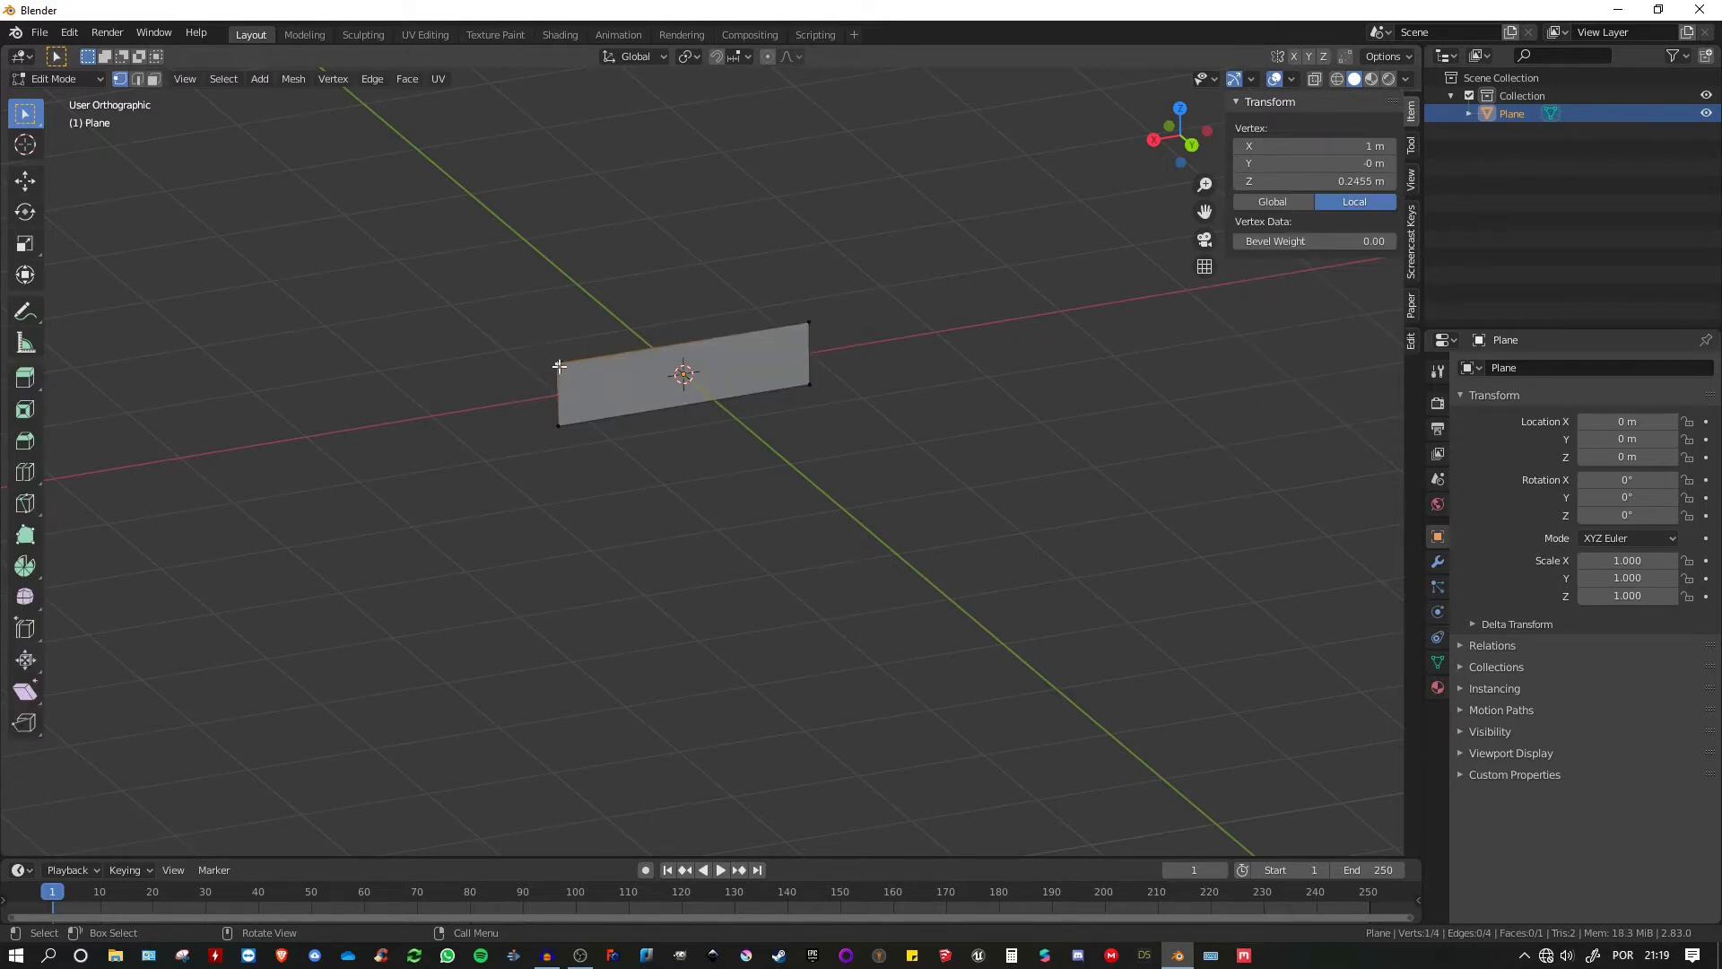
click(809, 323)
click(559, 362)
click(1437, 662)
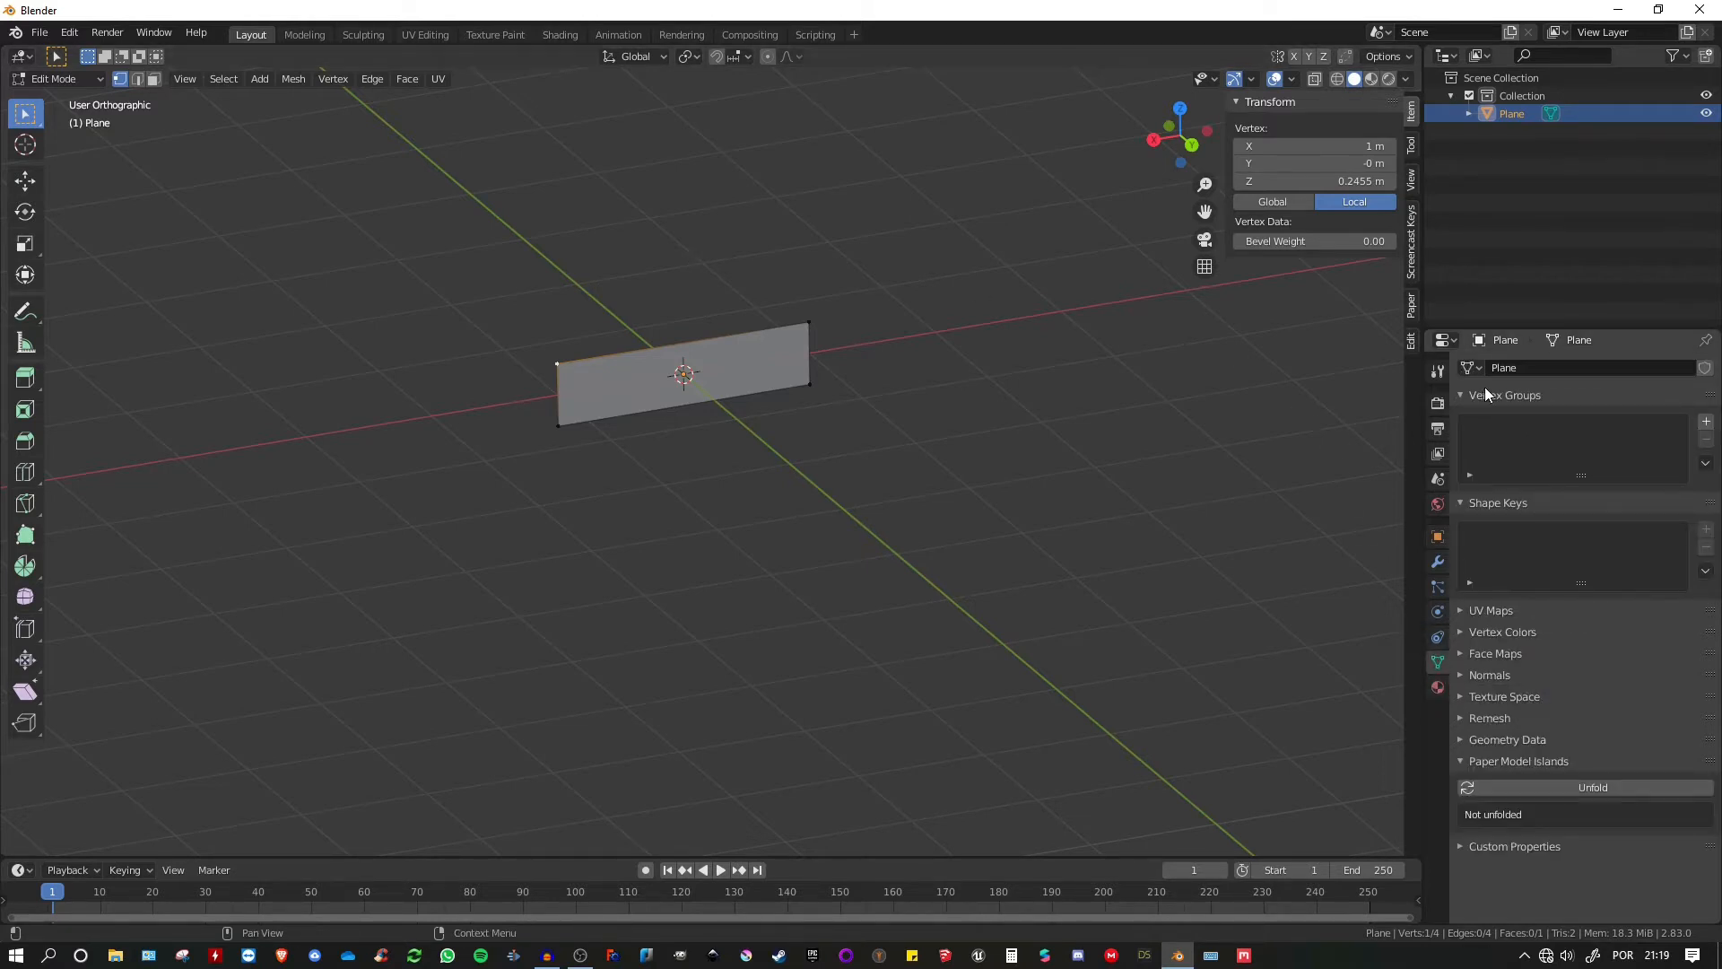
click(1706, 422)
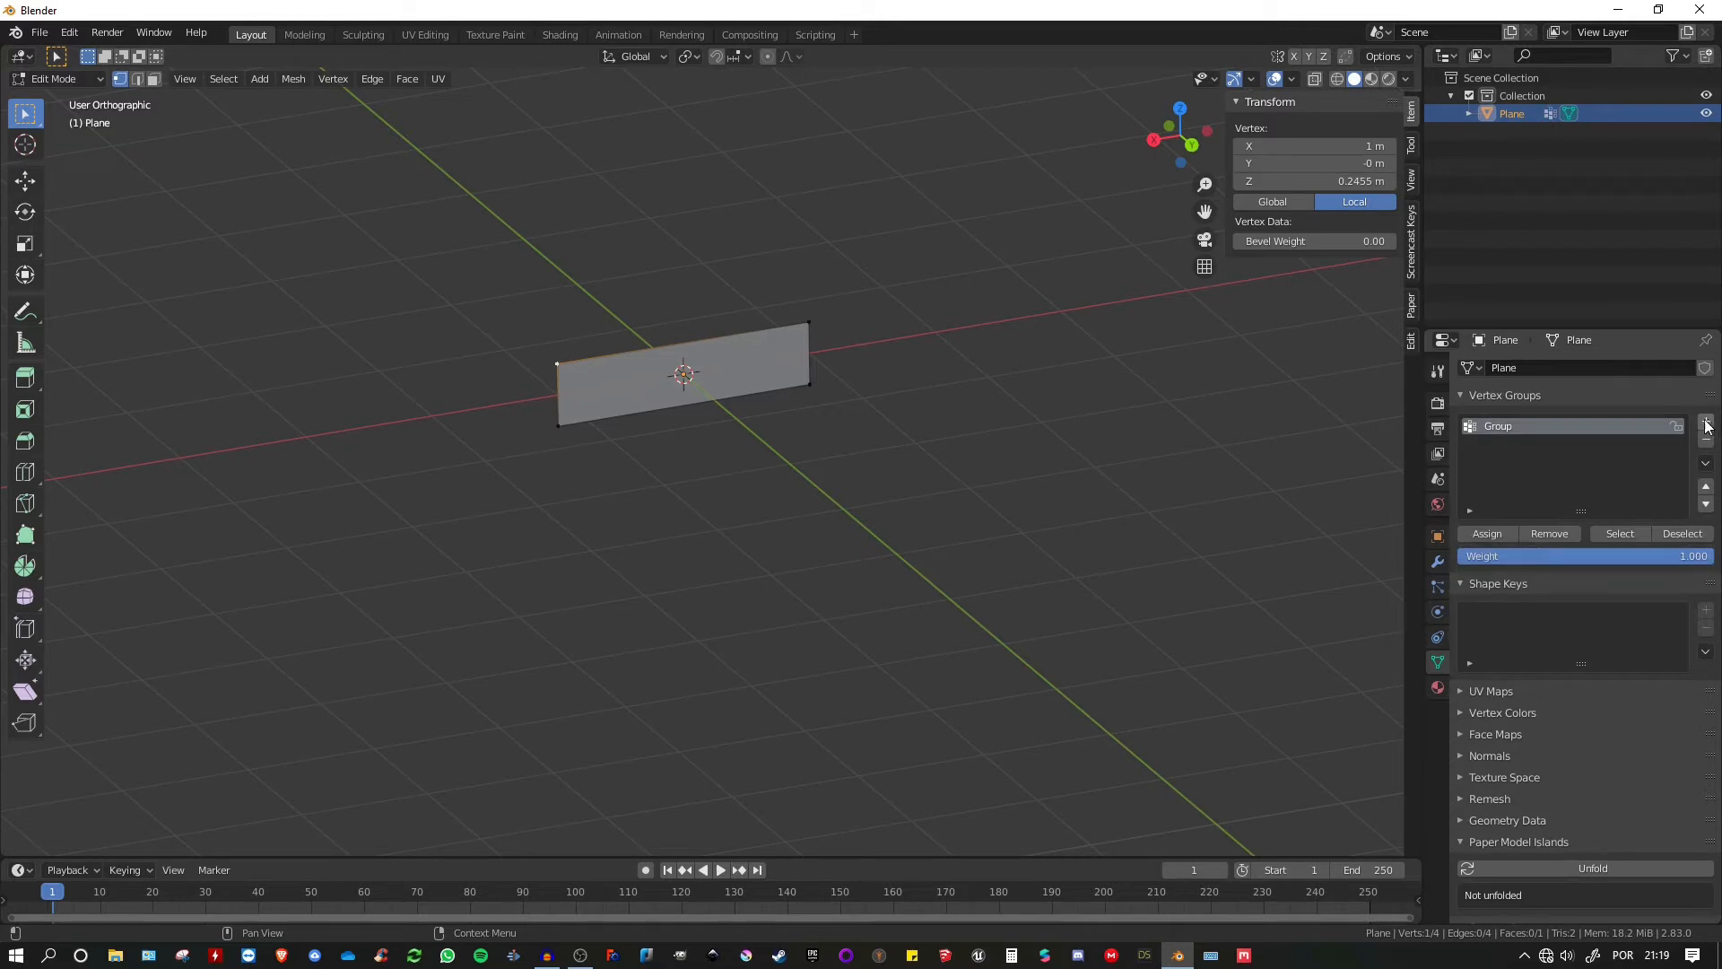
click(1480, 535)
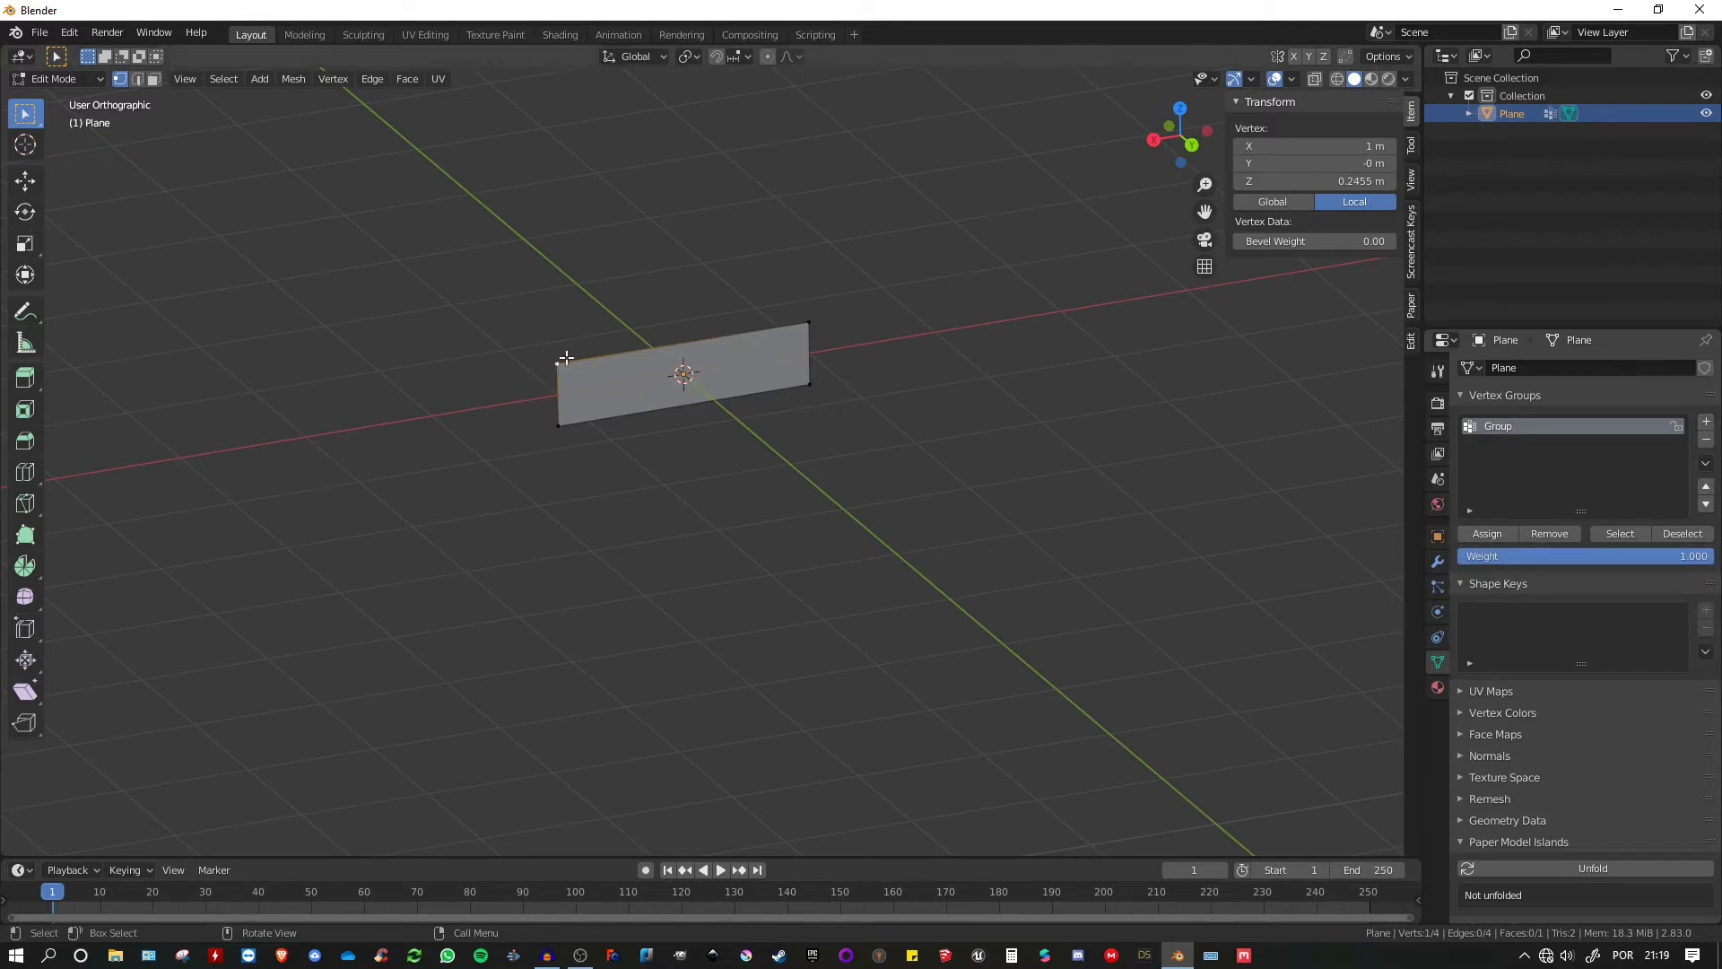
click(1487, 532)
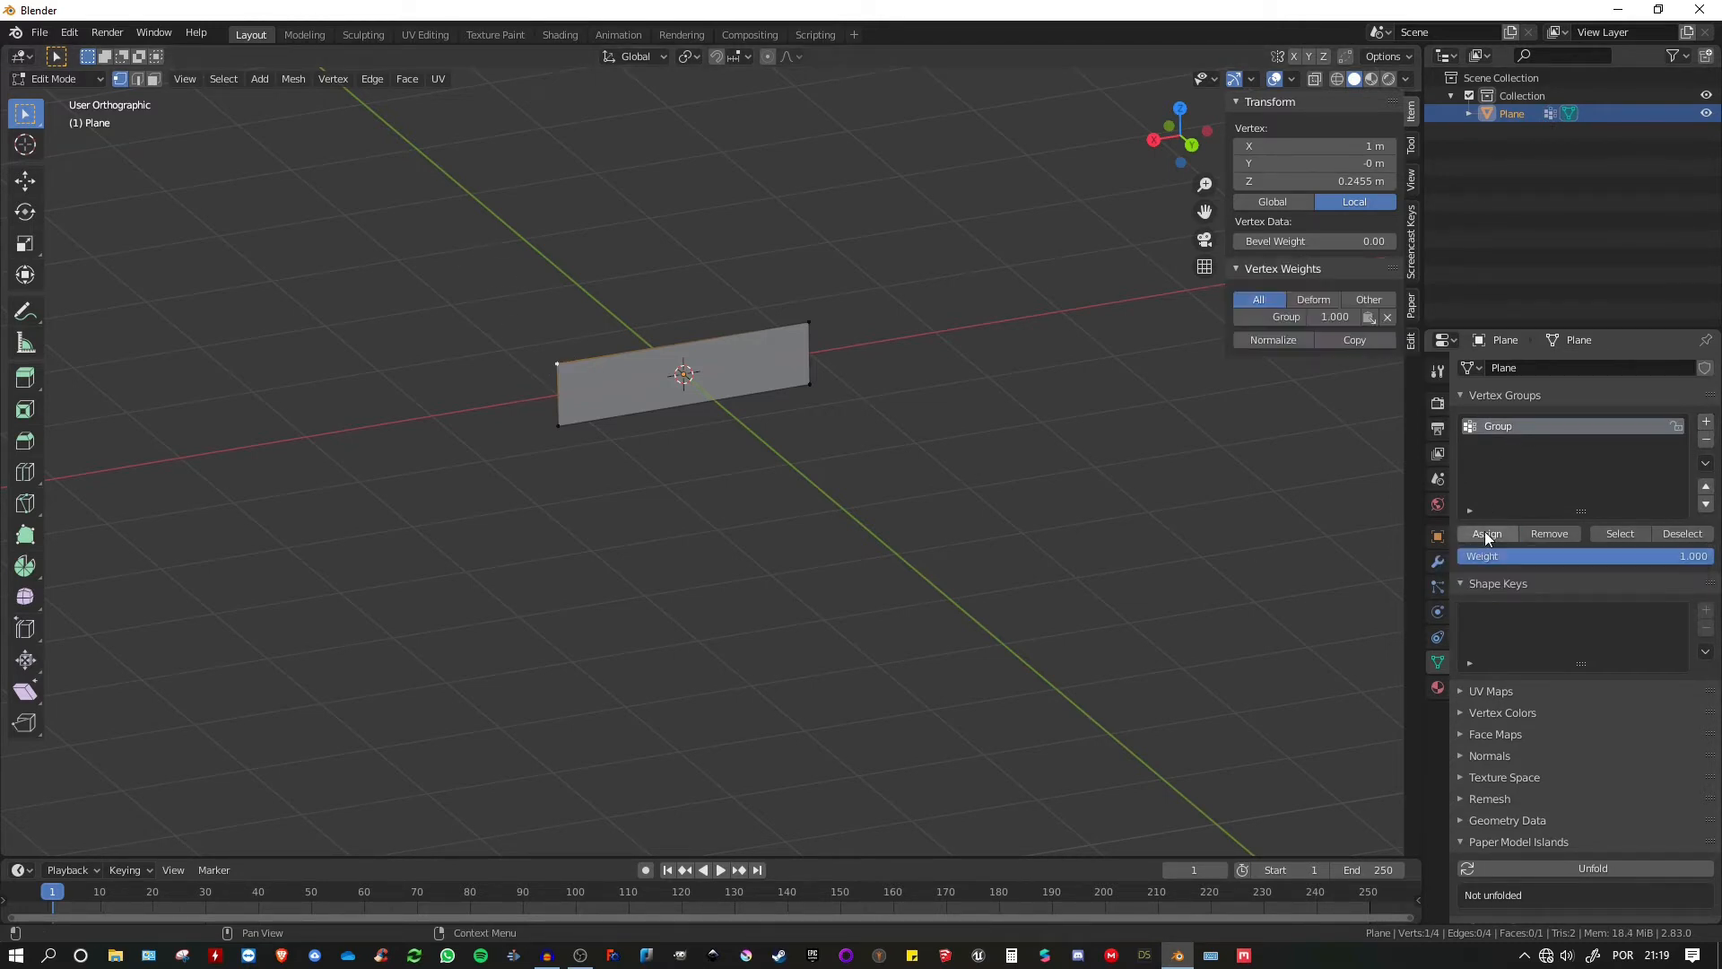
- Assign the upper corner vertex at X = -1 m to a second vertex group and return to Object Mode
click(810, 319)
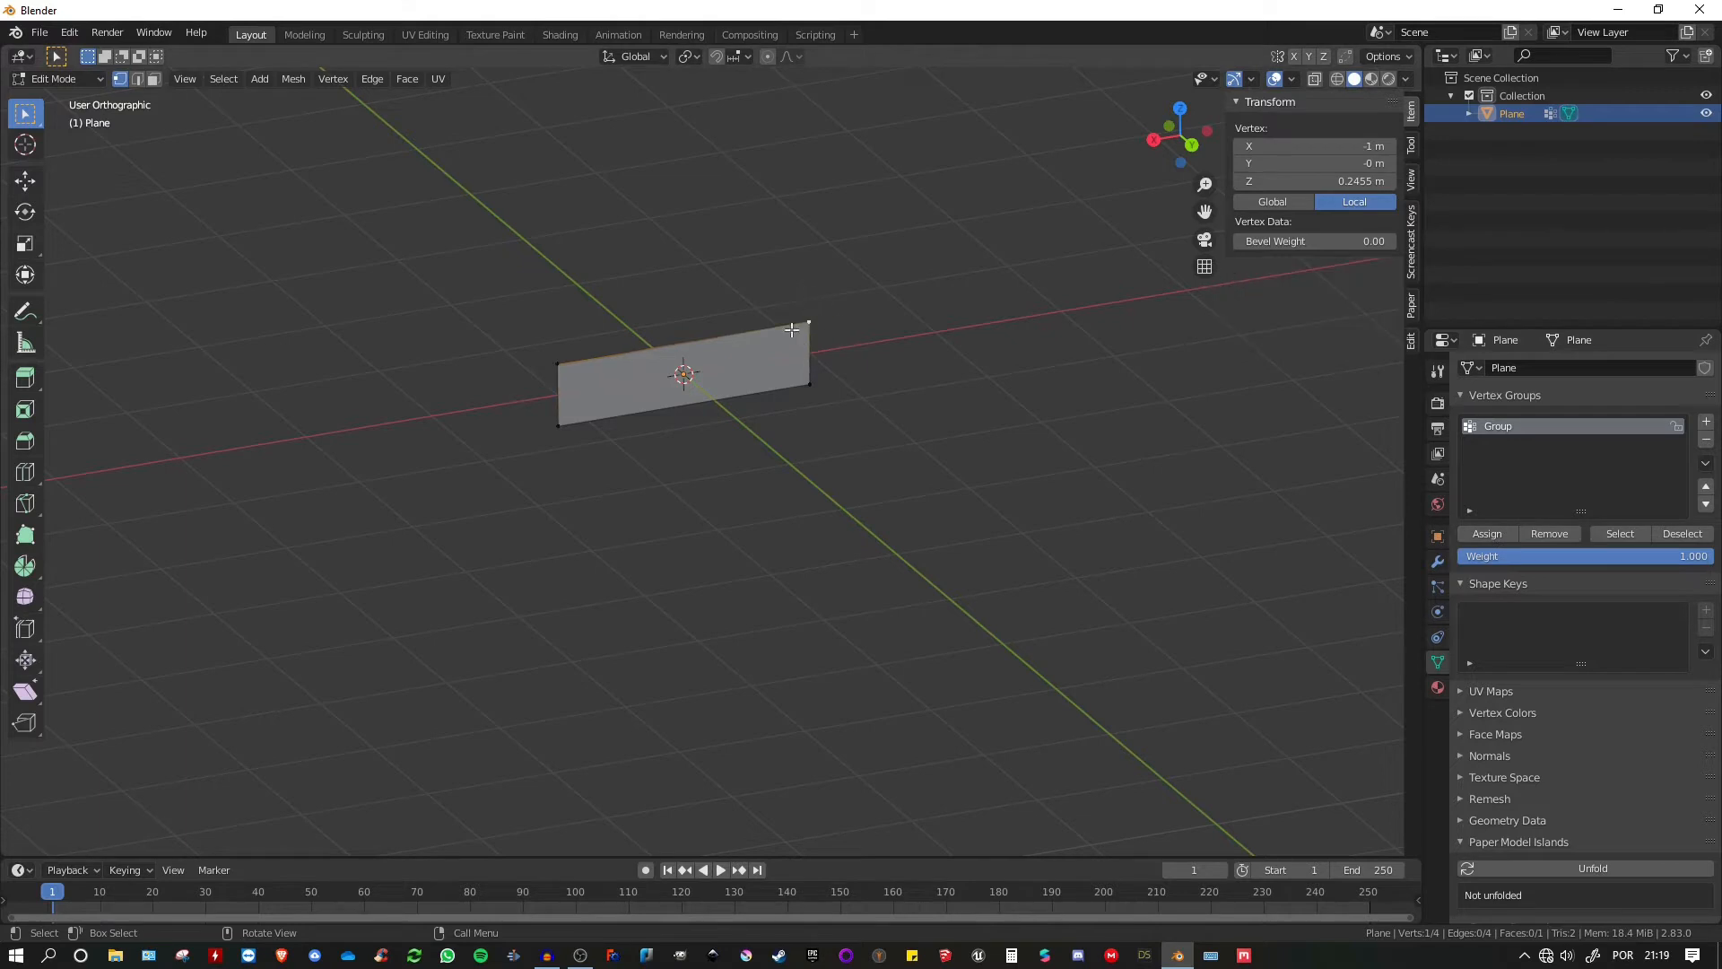
click(1704, 422)
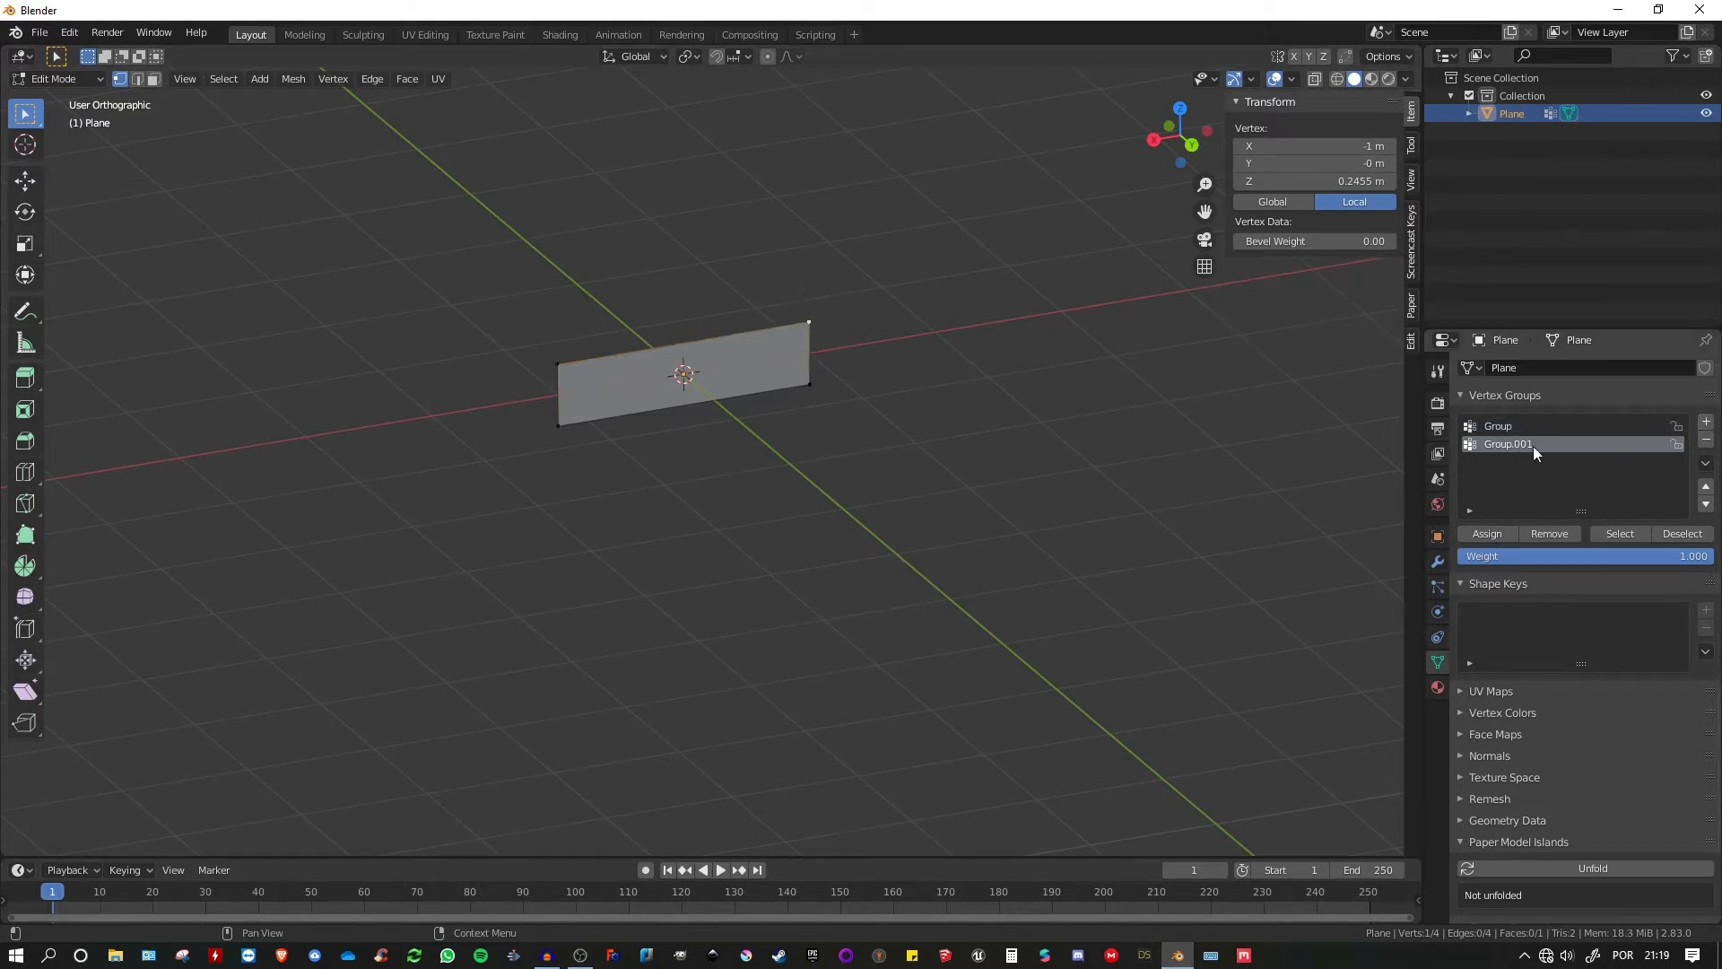
click(1485, 532)
key(Tab)
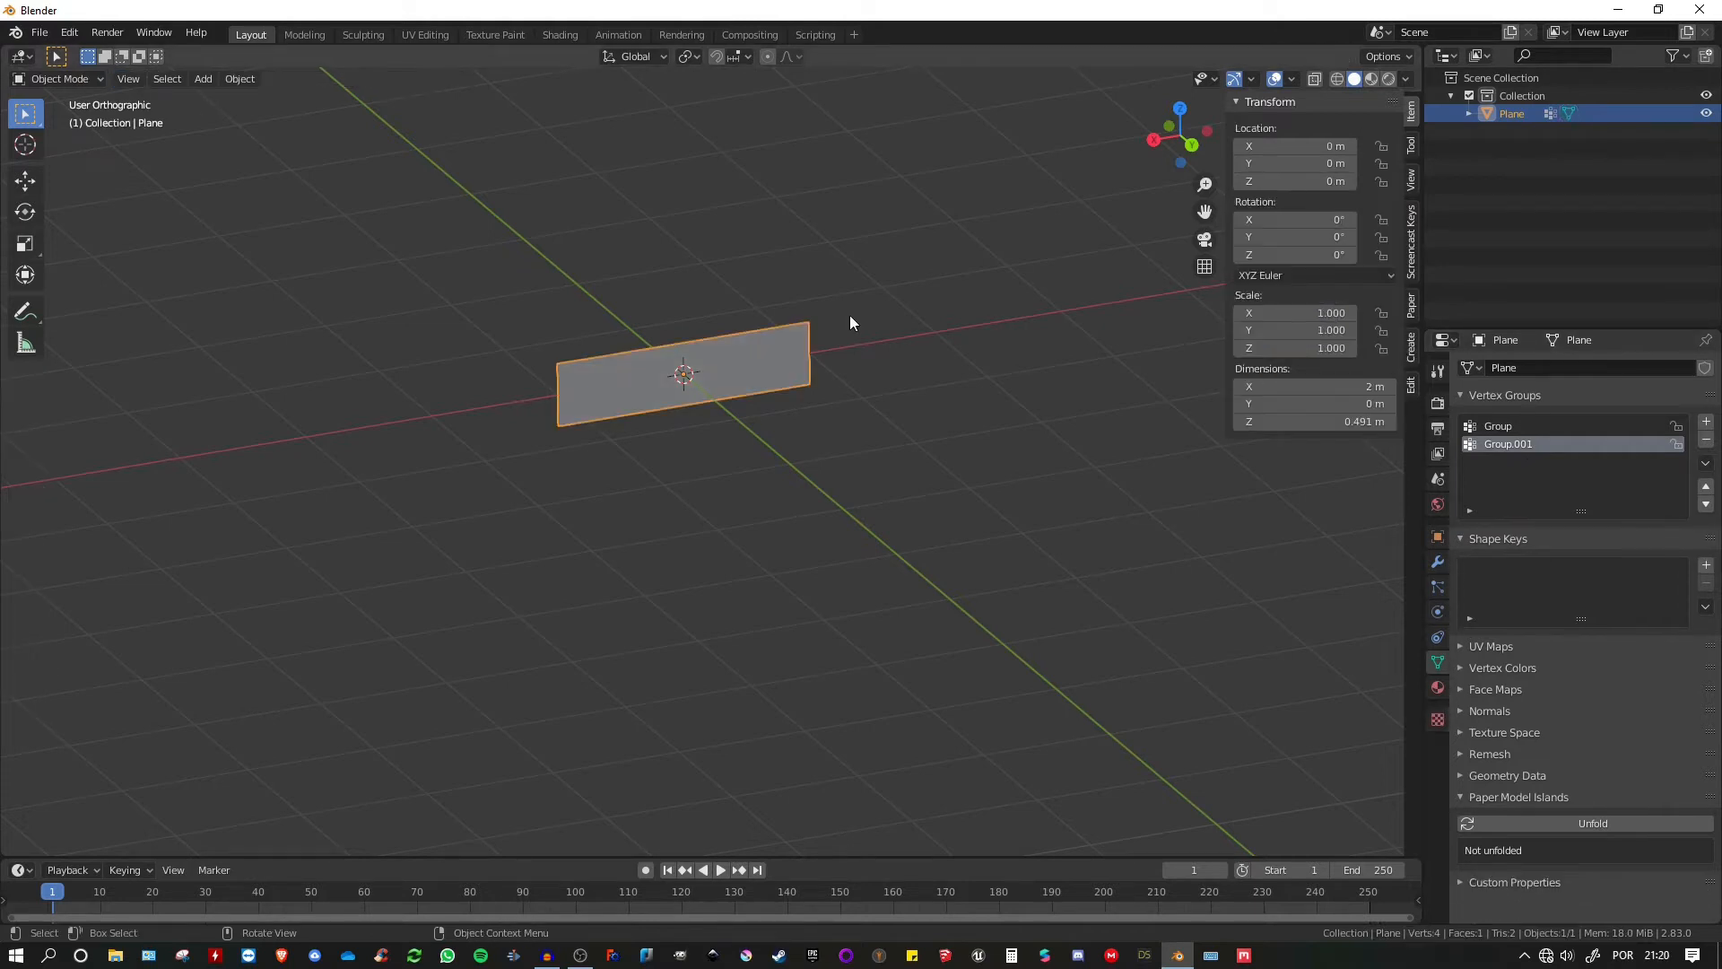
- Add a Bevel modifier to the plane with Only Vertices enabled, limited to the vertex group named Group
click(1437, 563)
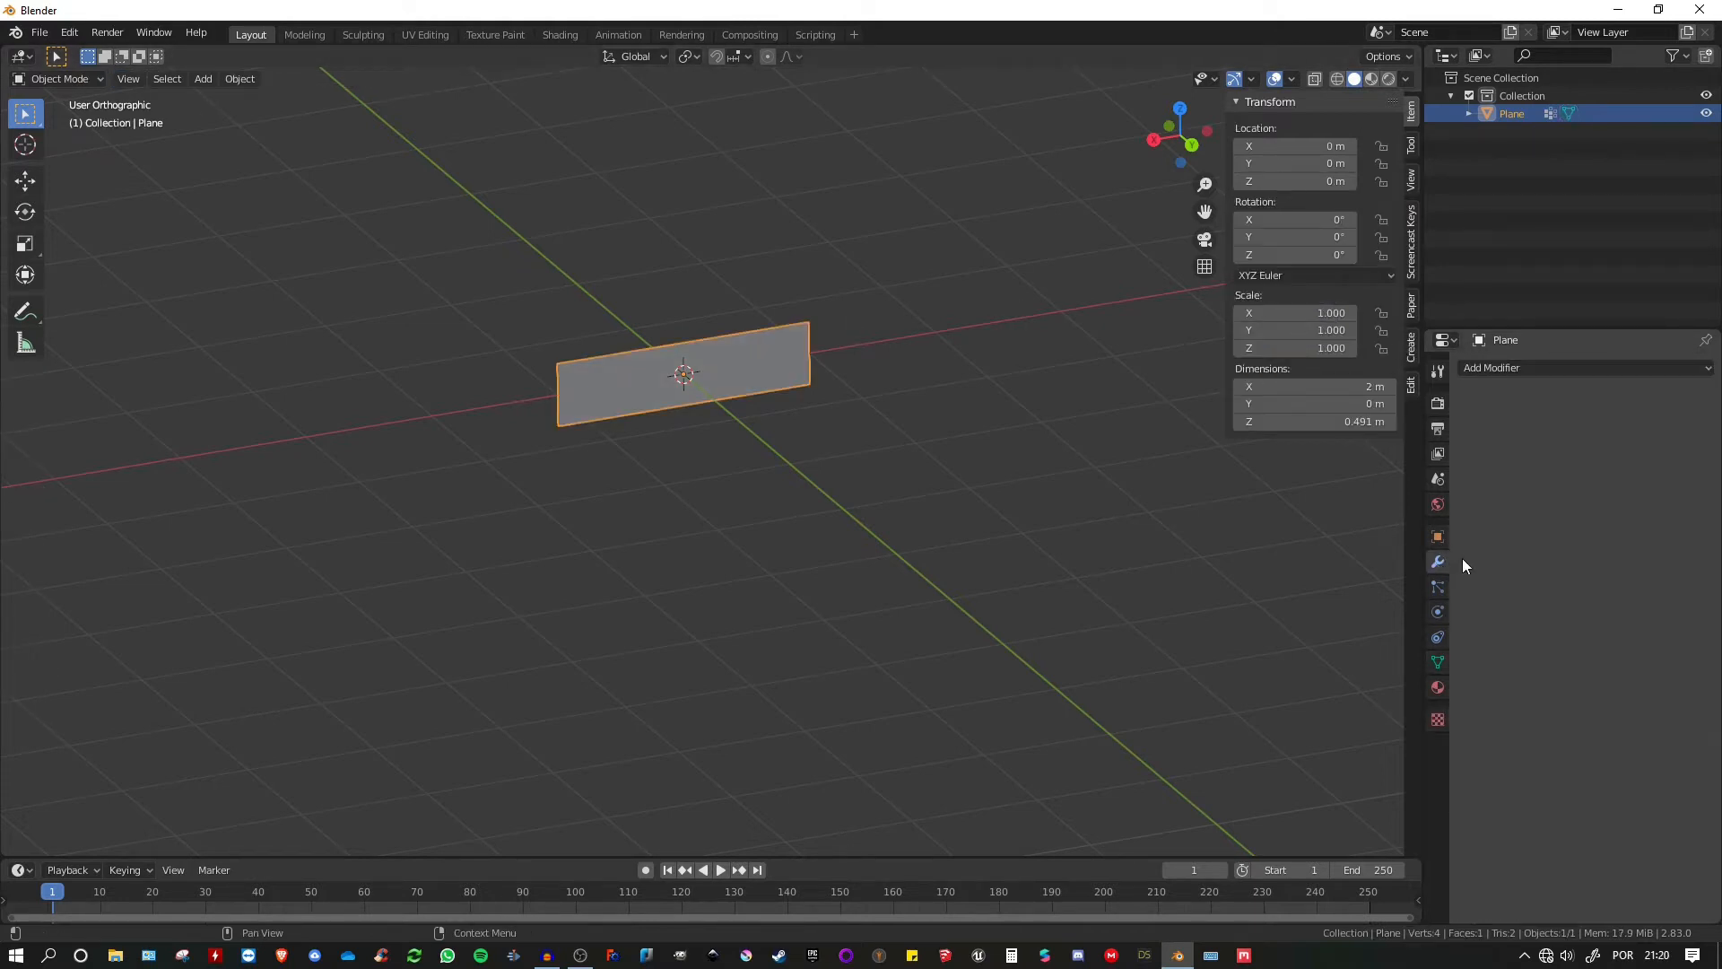
click(1521, 367)
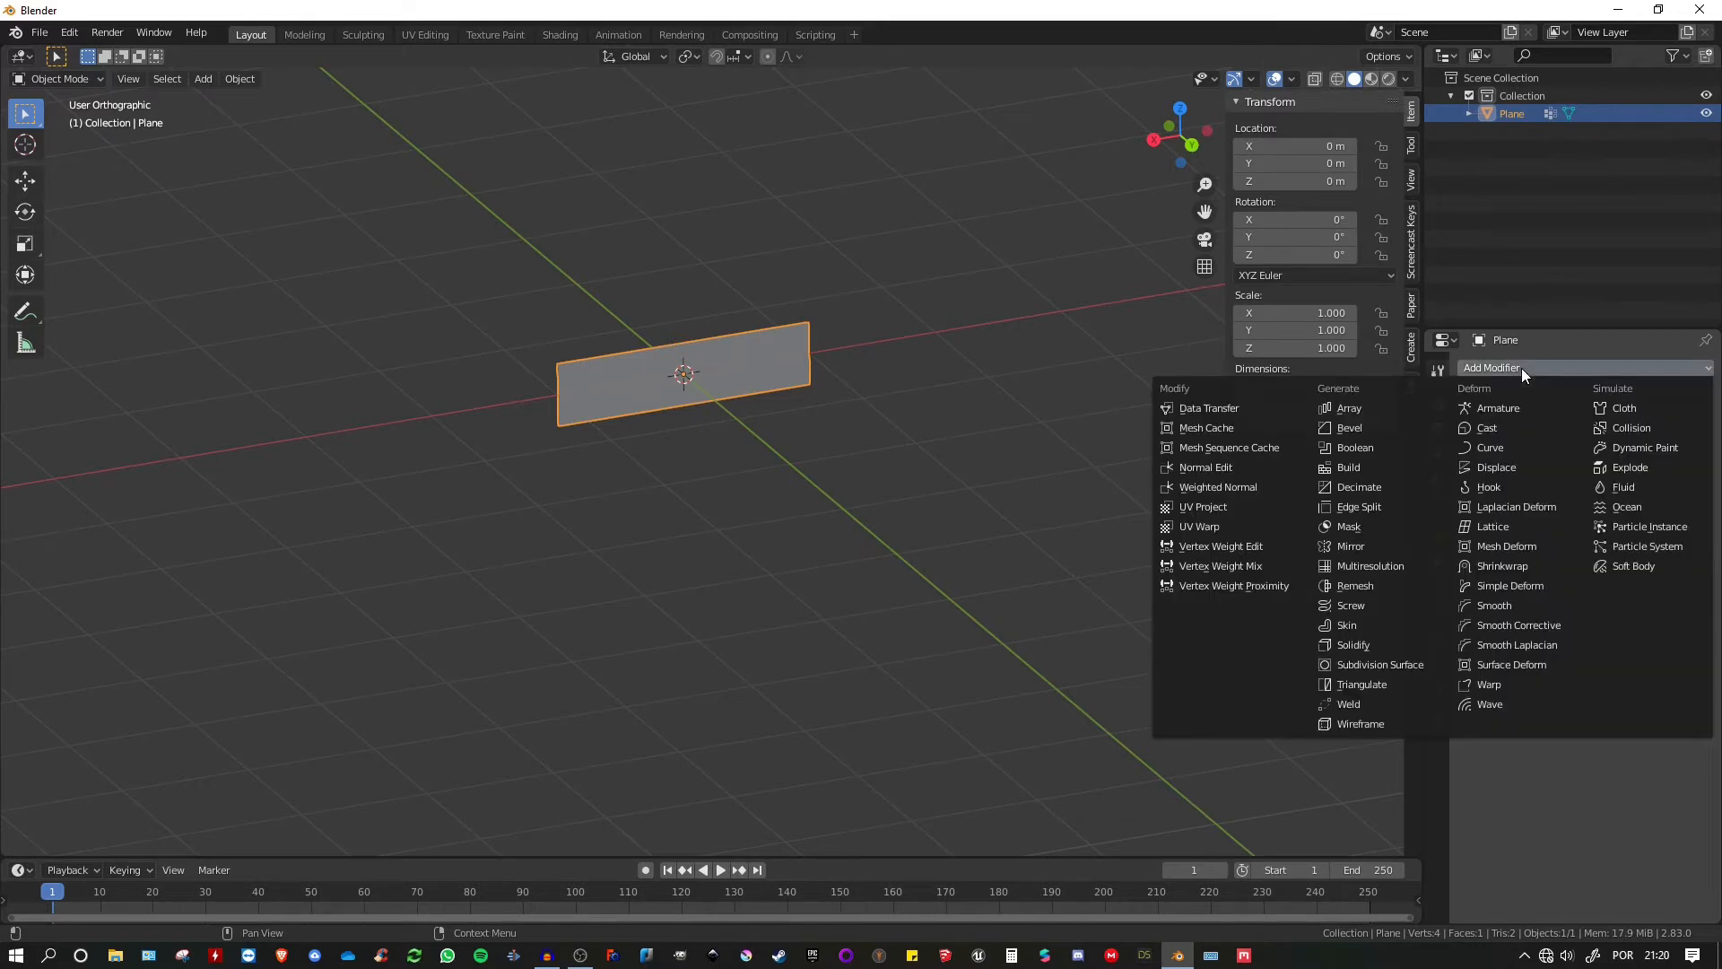
click(1352, 427)
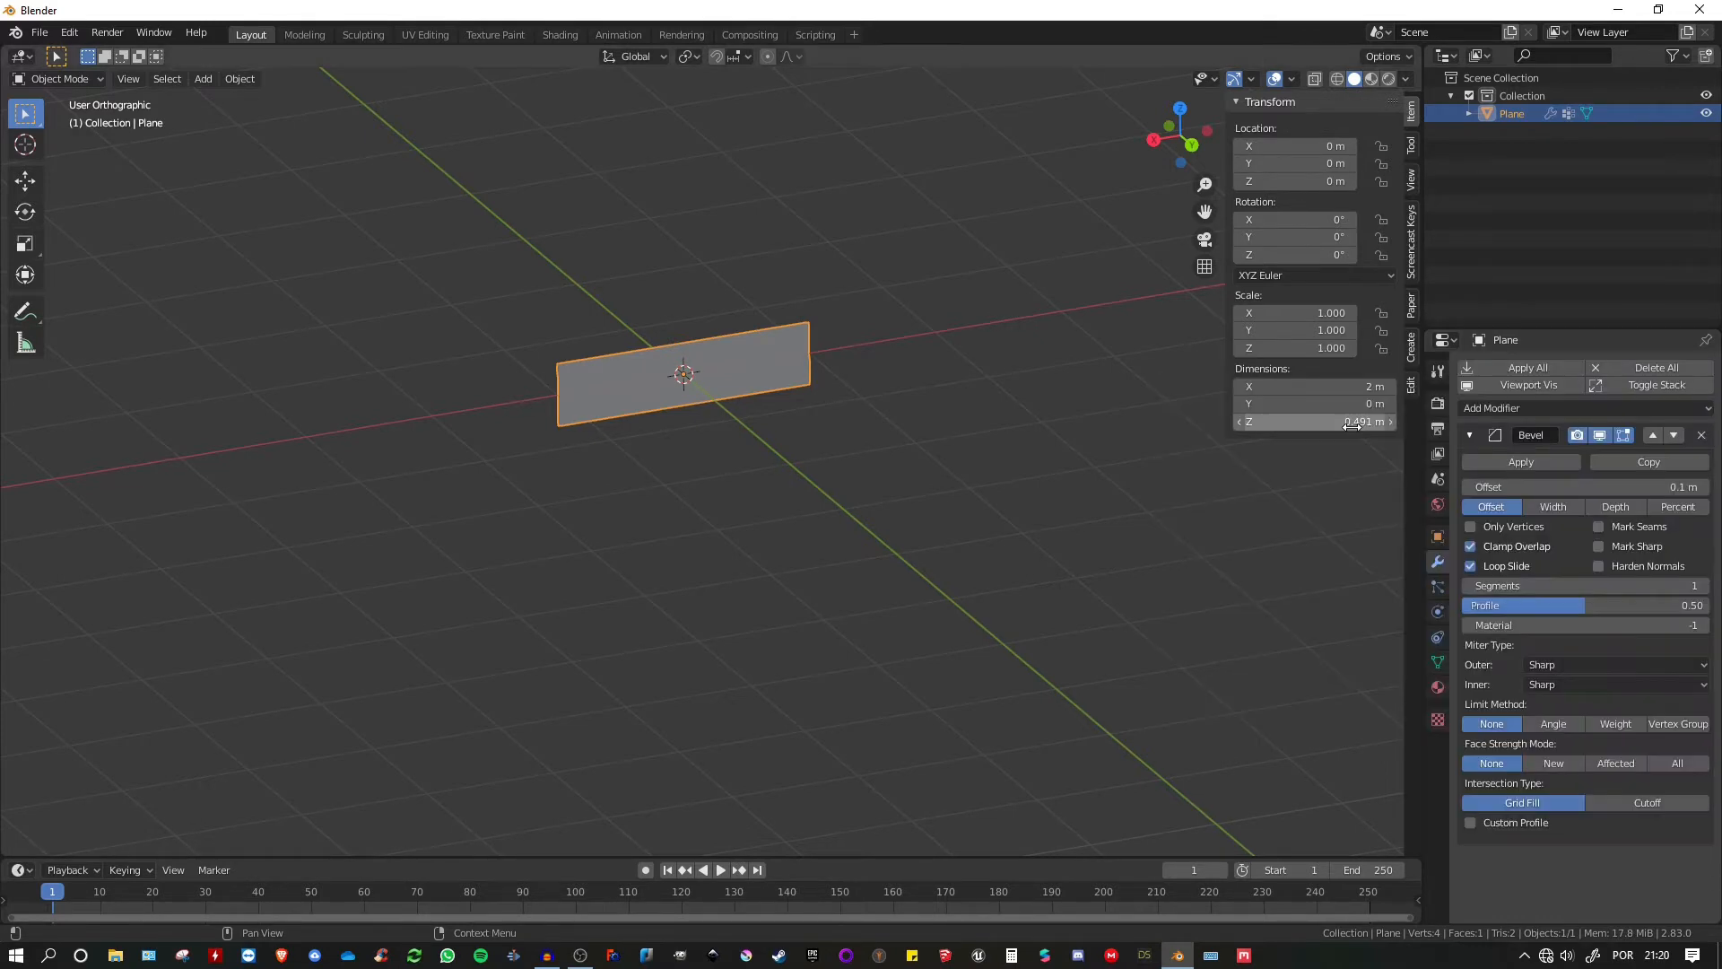
click(1476, 529)
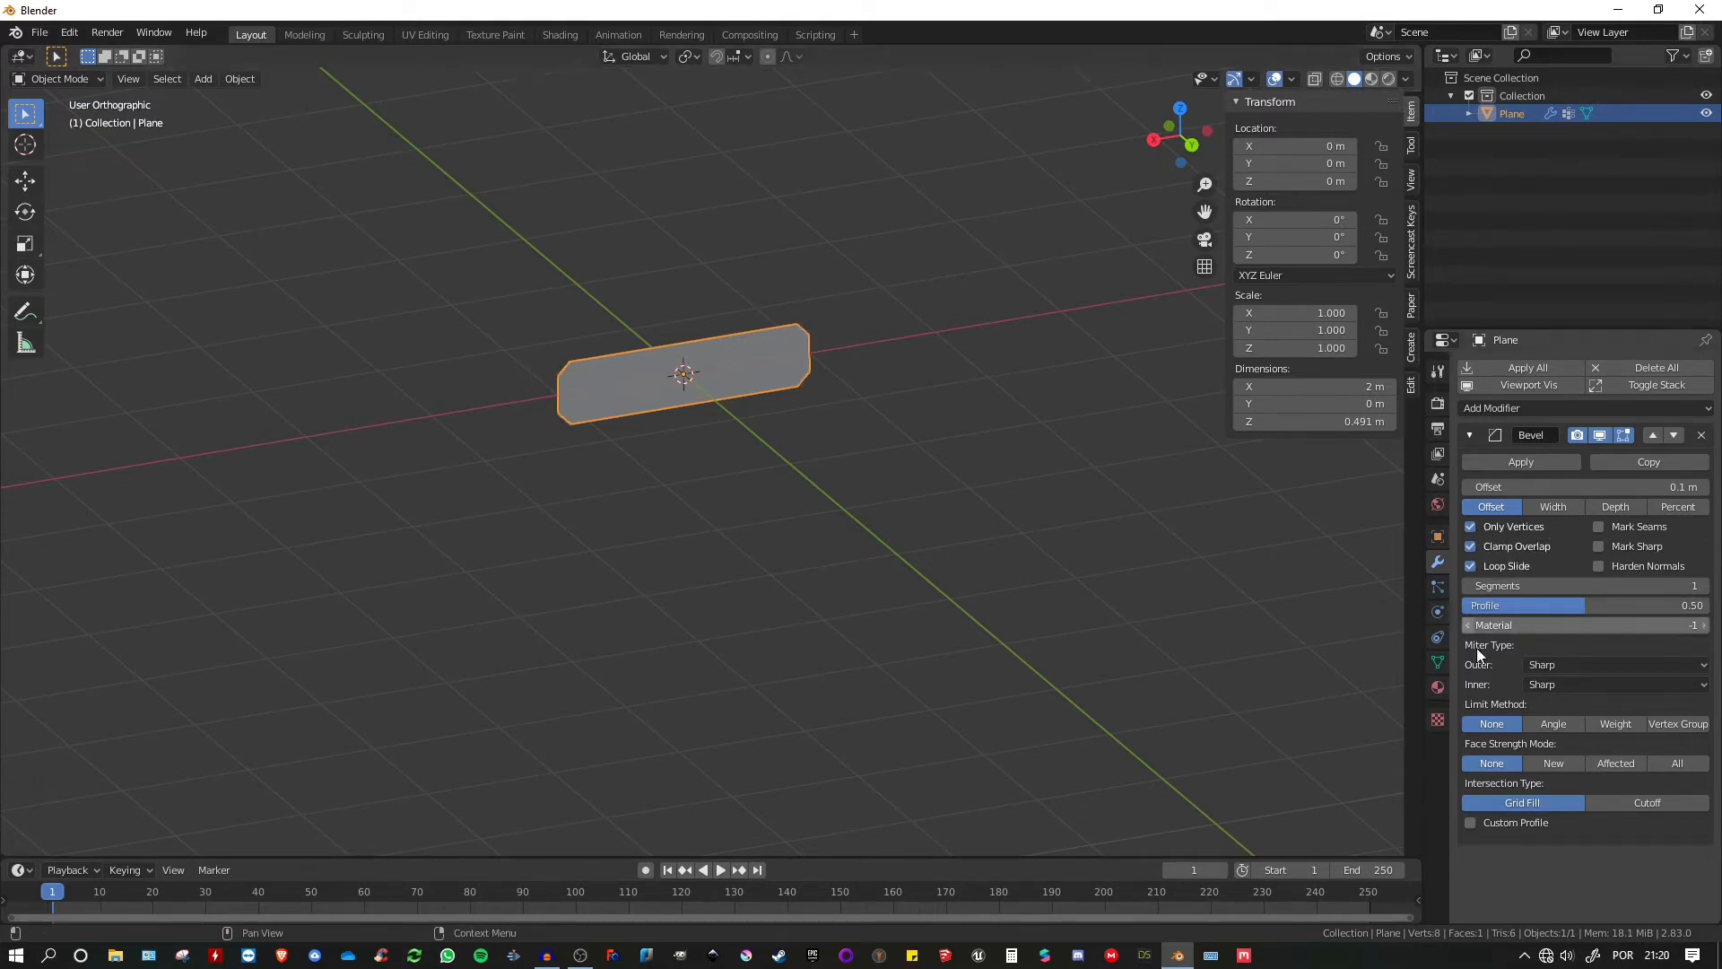
click(1679, 725)
click(1514, 742)
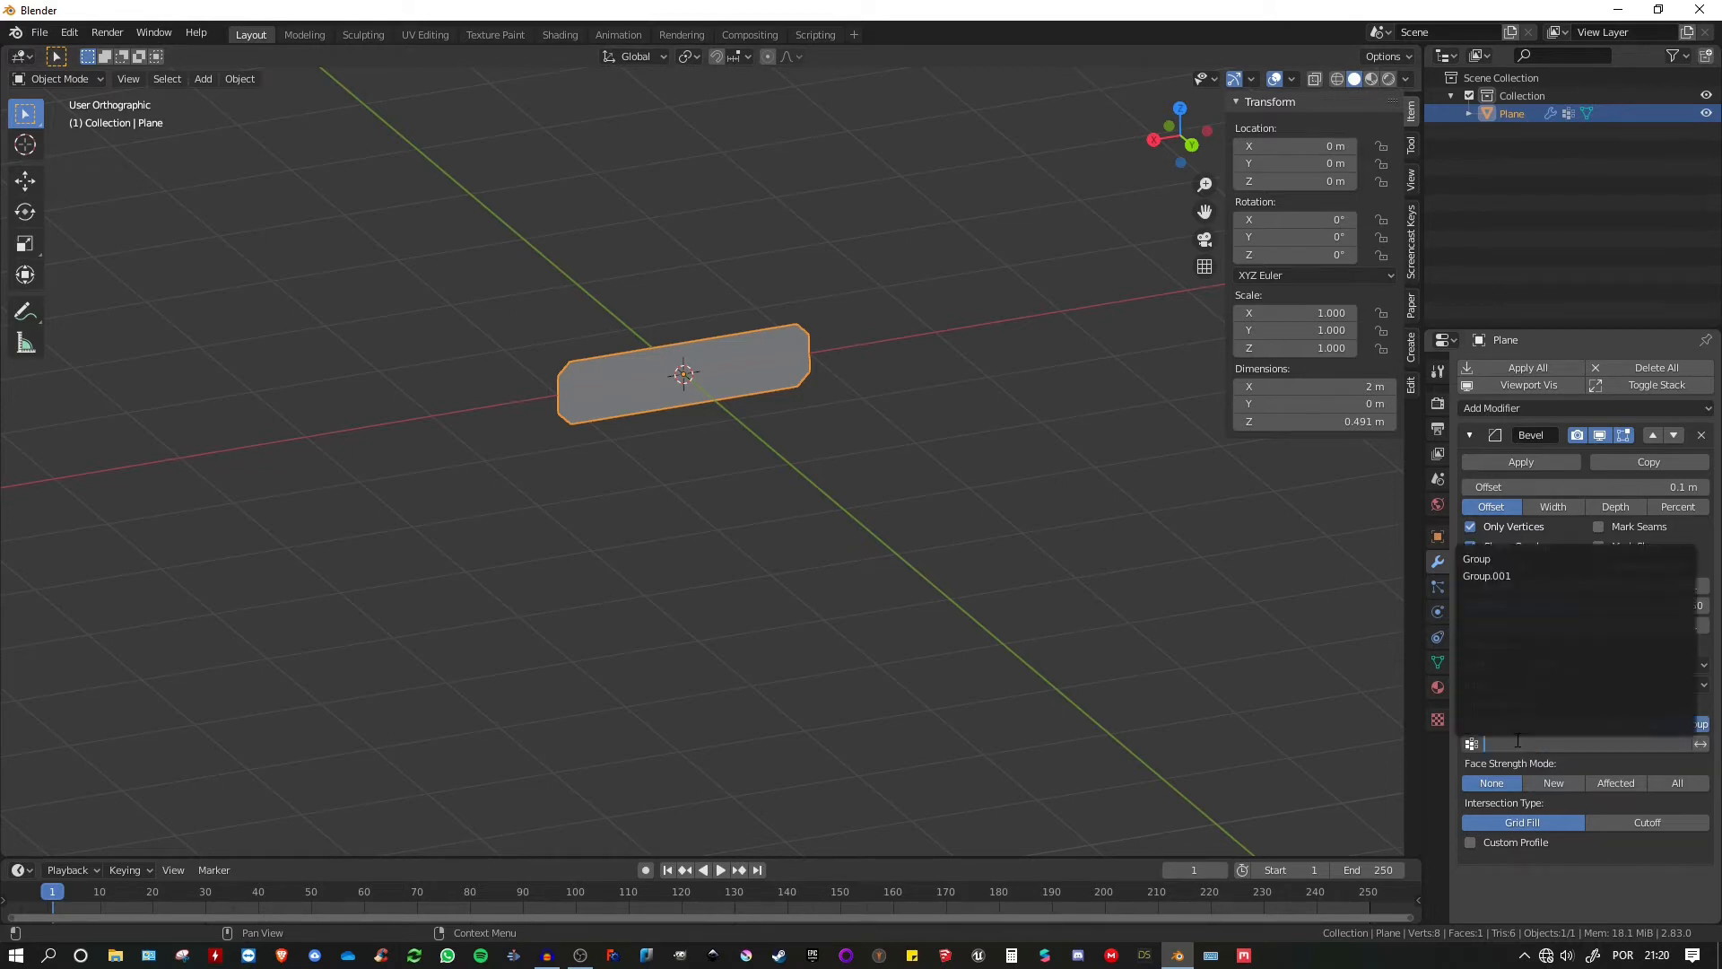
click(1480, 556)
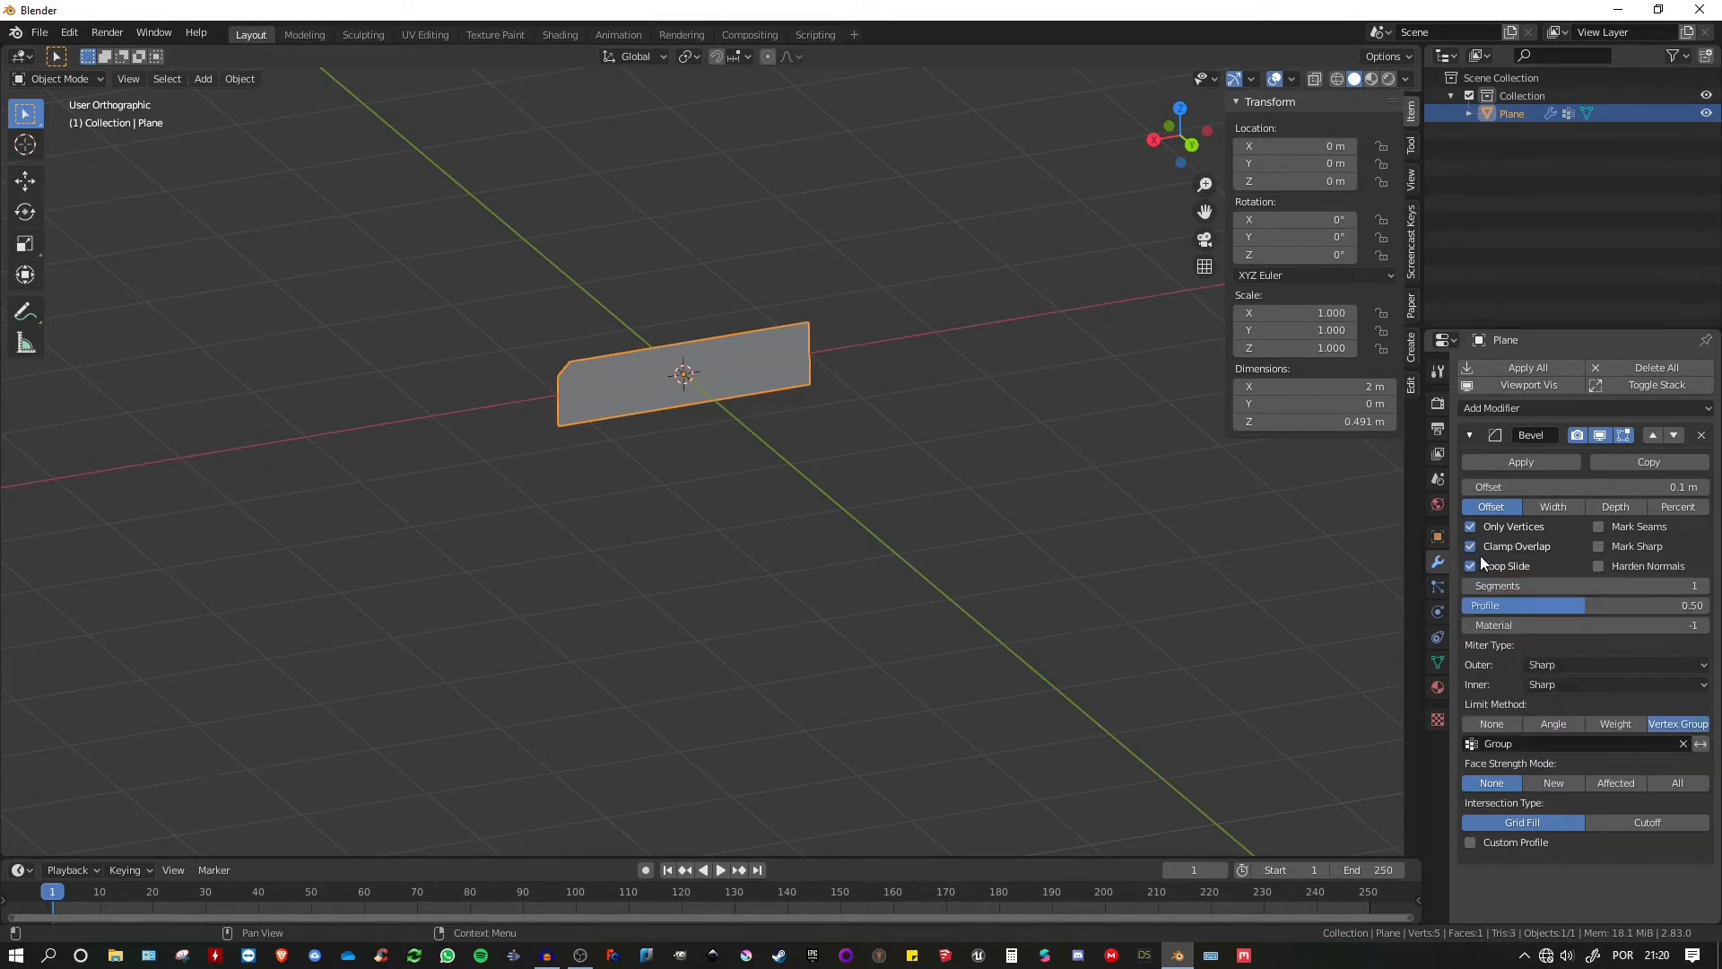
- Set the Bevel modifier's offset to 0.35 m
click(1563, 492)
text(0.25)
key(Return)
drag(1583, 487, 1619, 487)
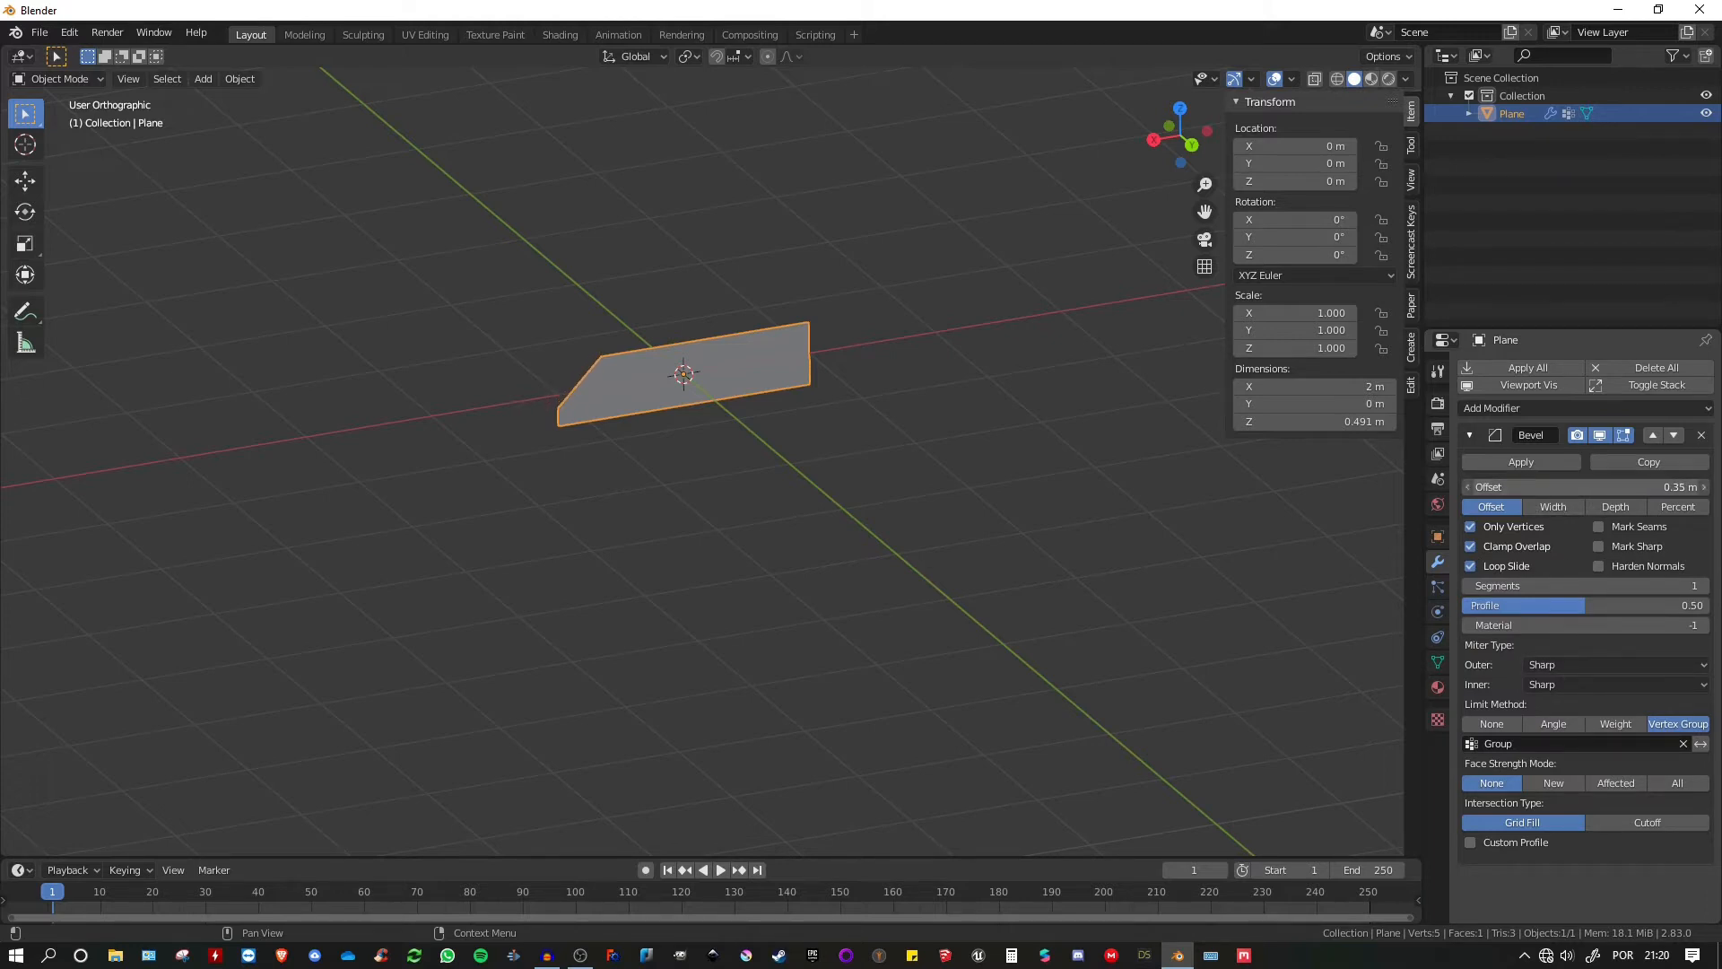
- Duplicate the Bevel modifier, collapse the original, and limit the copy to the vertex group Group.001
click(1468, 434)
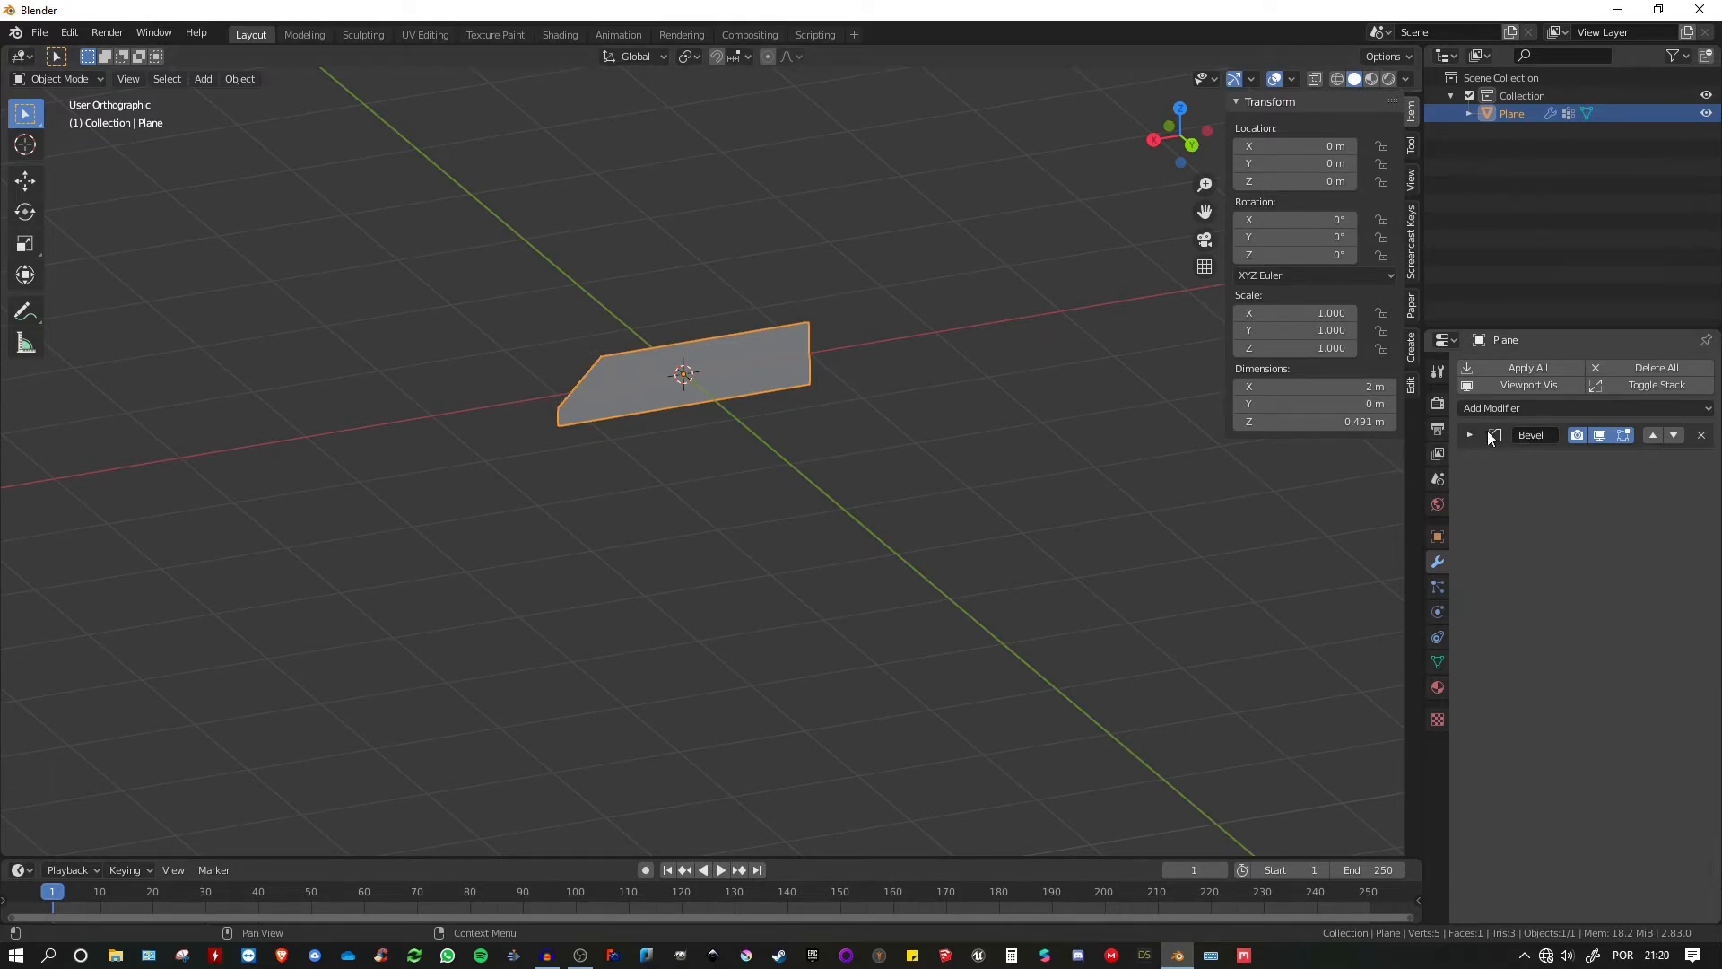
click(1469, 435)
click(1646, 461)
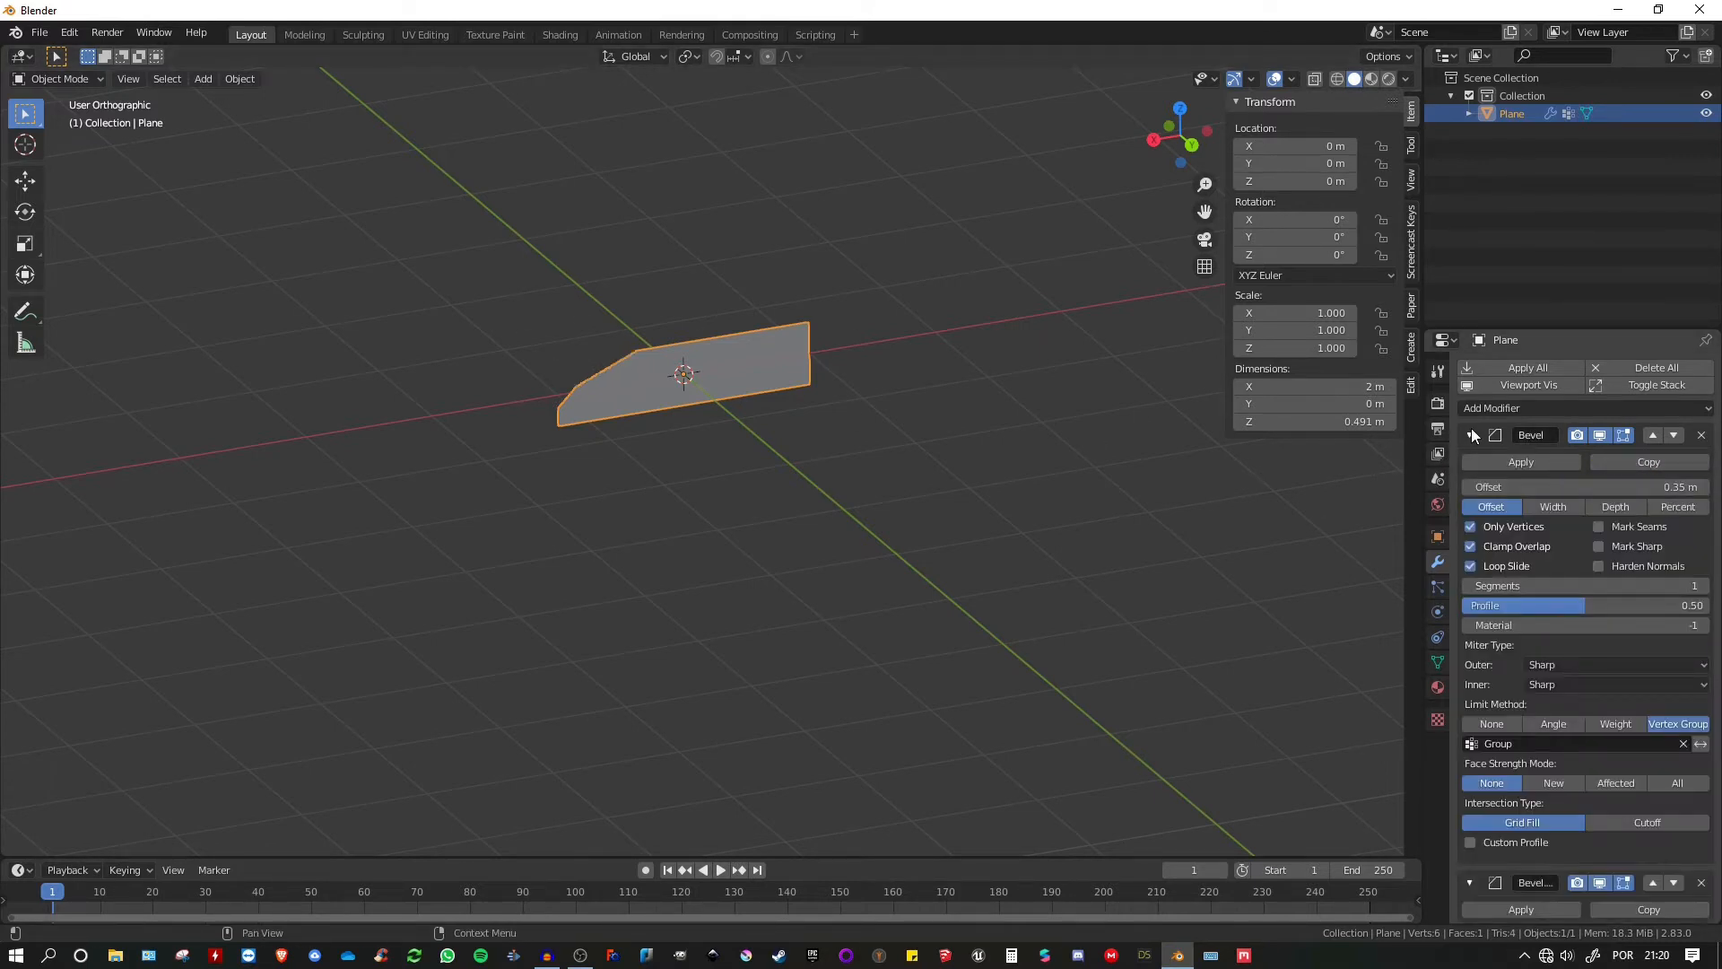
click(1470, 435)
click(1554, 772)
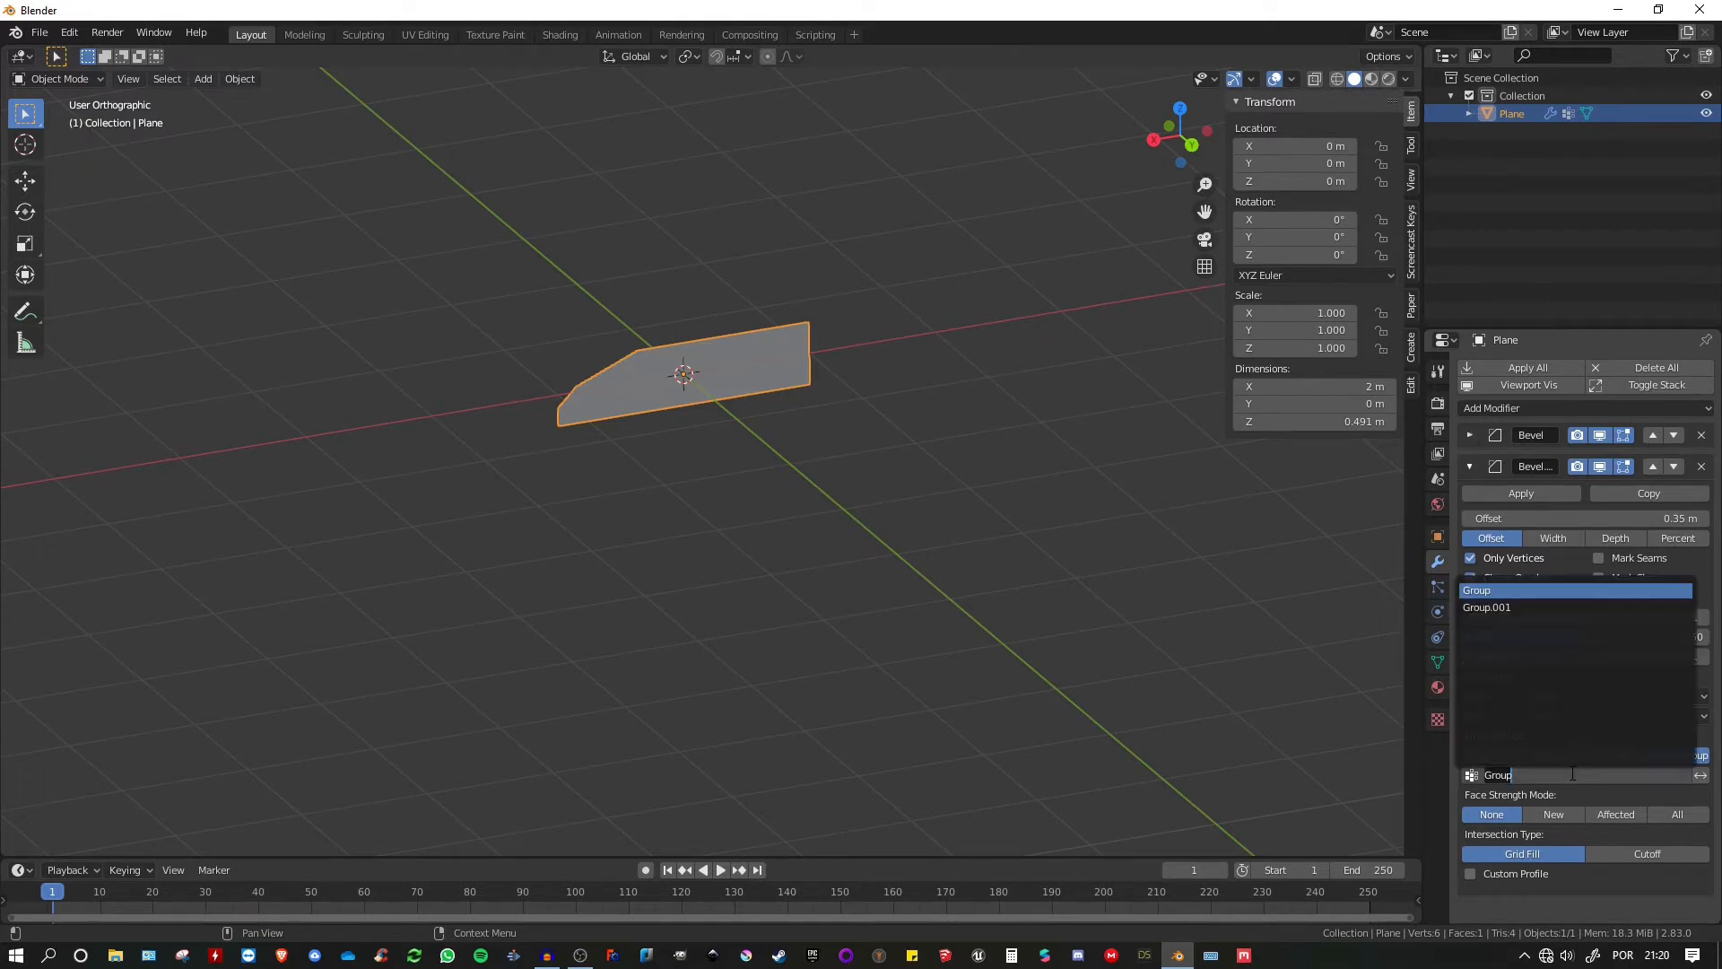
click(1494, 608)
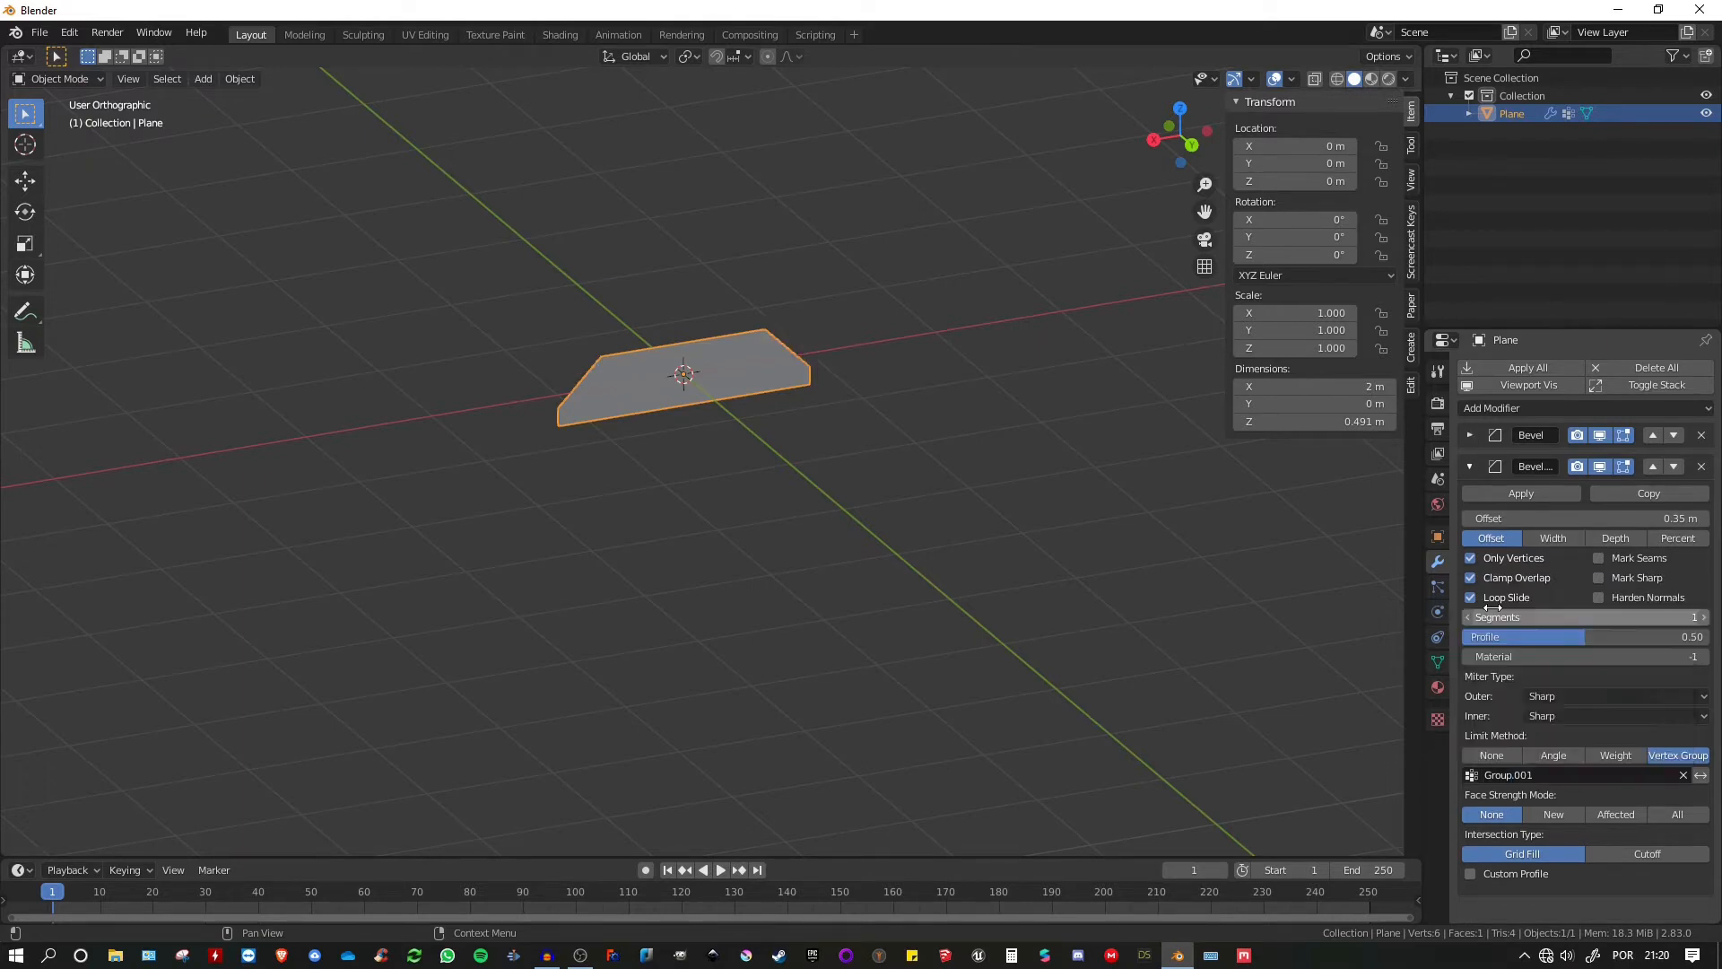
- Set the second Bevel modifier to 10 segments and its offset to 0.34 m
click(1617, 616)
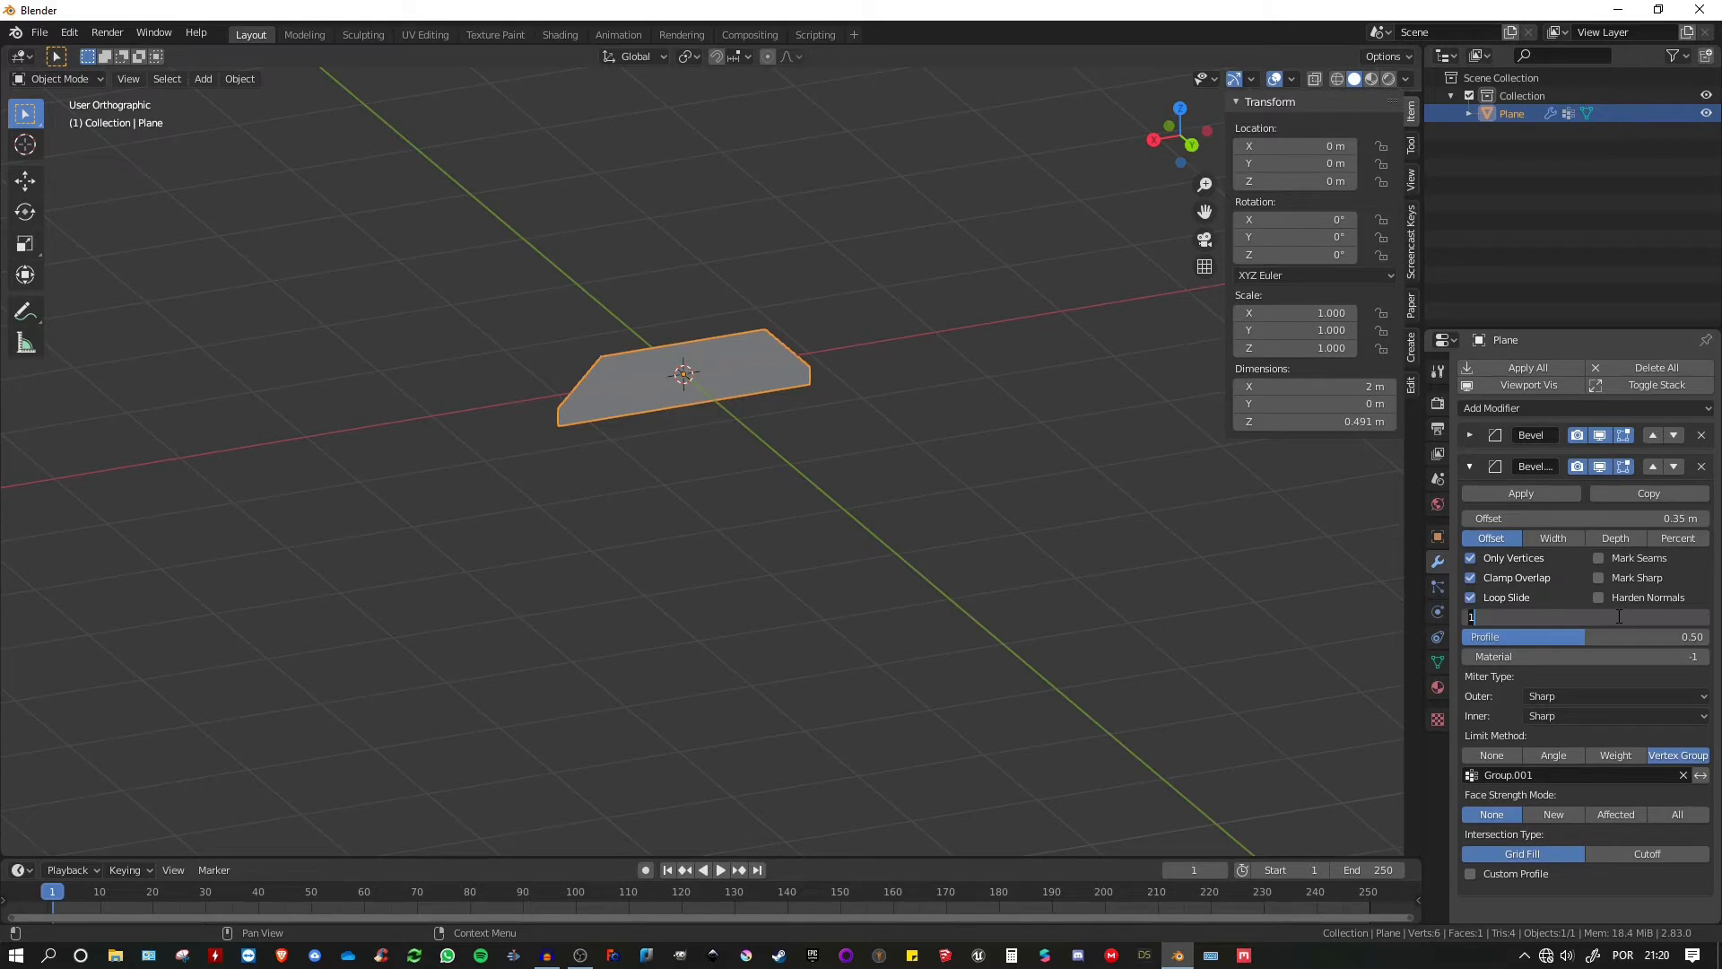
text(10)
key(Return)
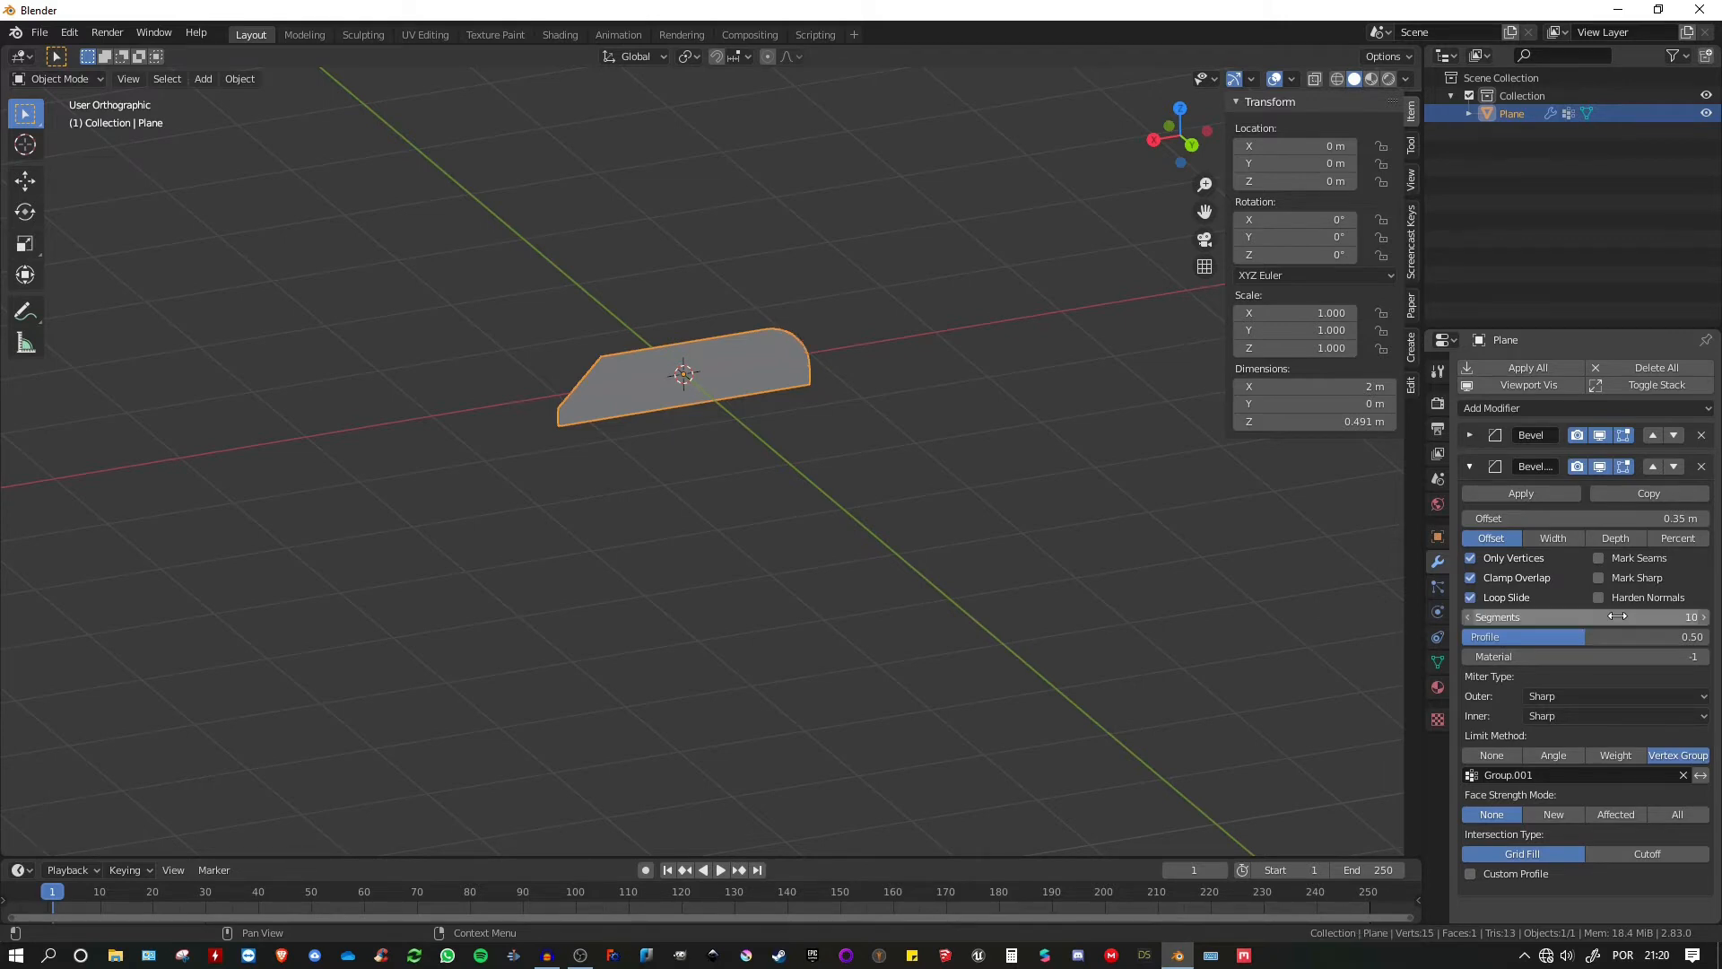
mouse_move(1595, 516)
mouse_down()
mouse_move(1614, 516)
mouse_move(1593, 516)
mouse_up()
middle_drag(960, 440, 886, 429)
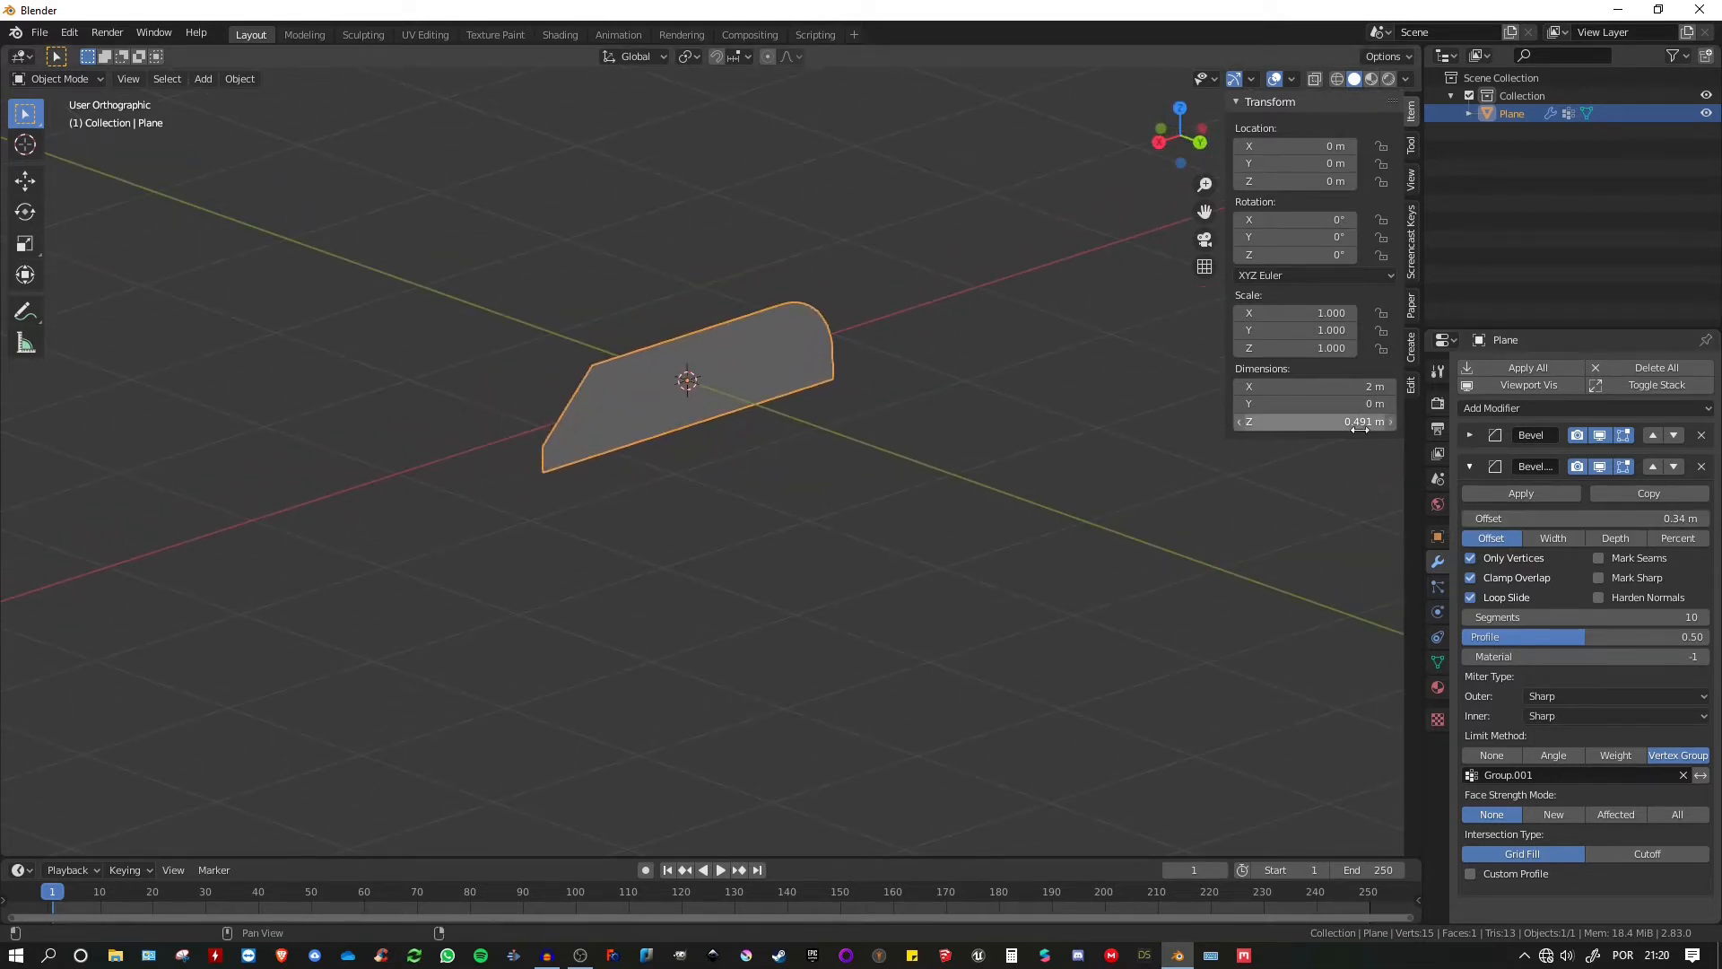
- Collapse the second Bevel modifier and add a Solidify modifier with offset 0 and thickness about 1.42 m
click(1464, 459)
click(1476, 410)
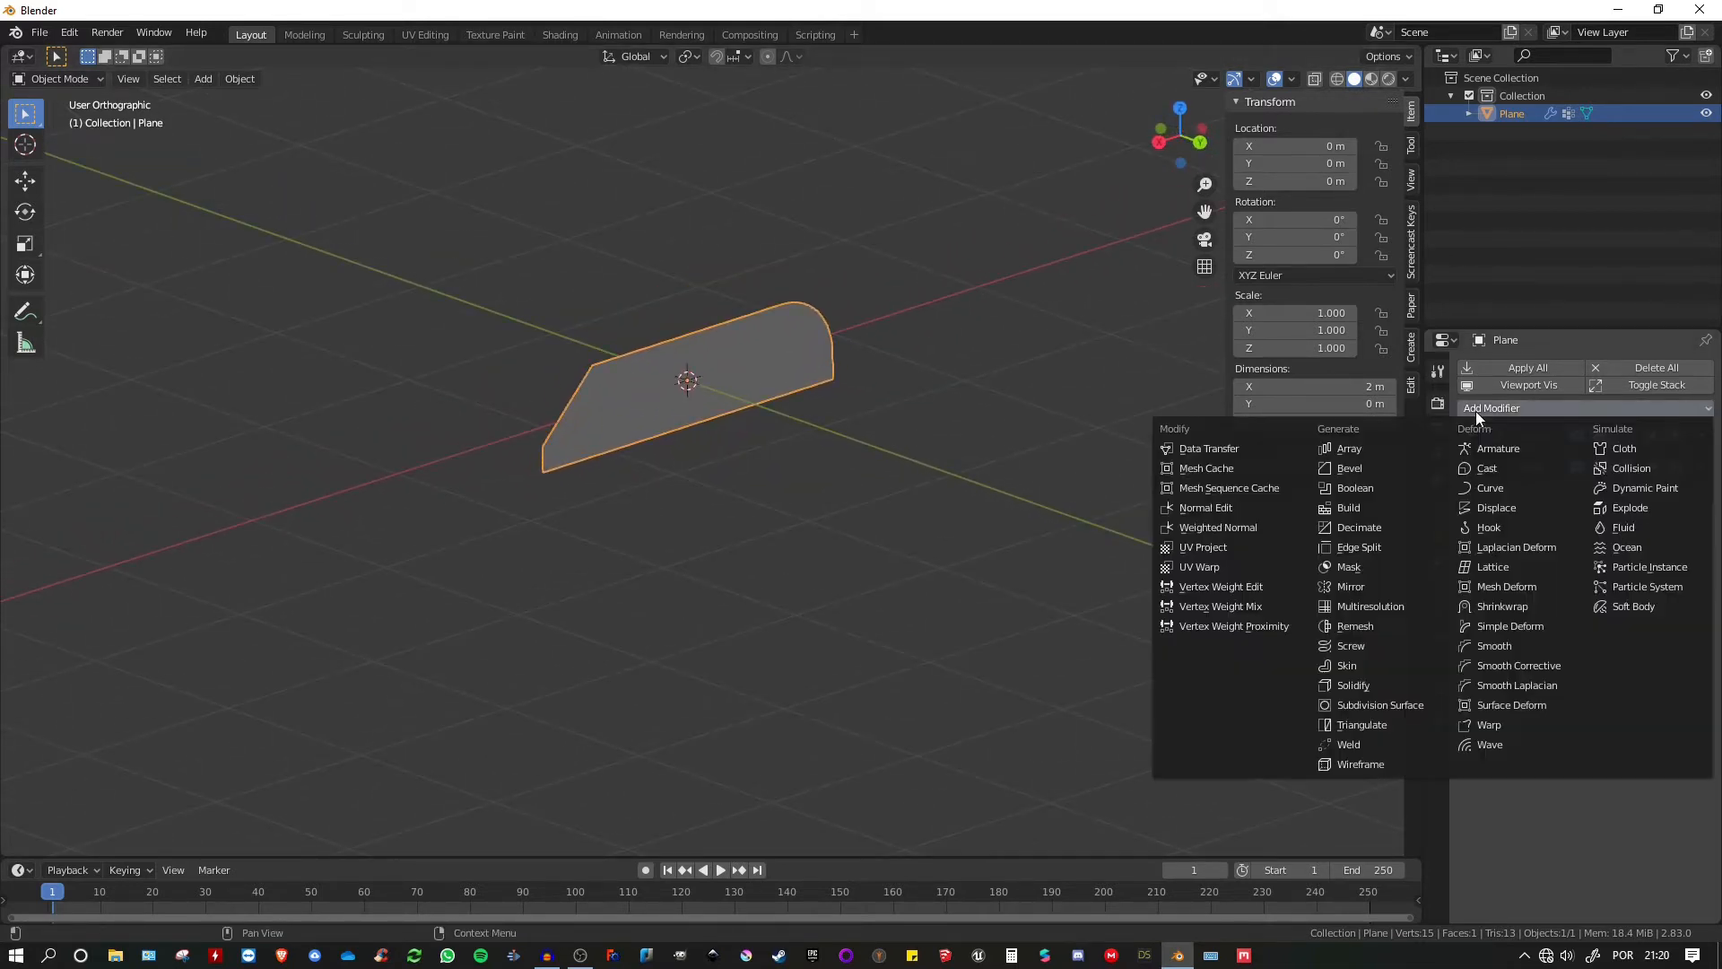
click(1347, 685)
drag(1516, 569, 1619, 570)
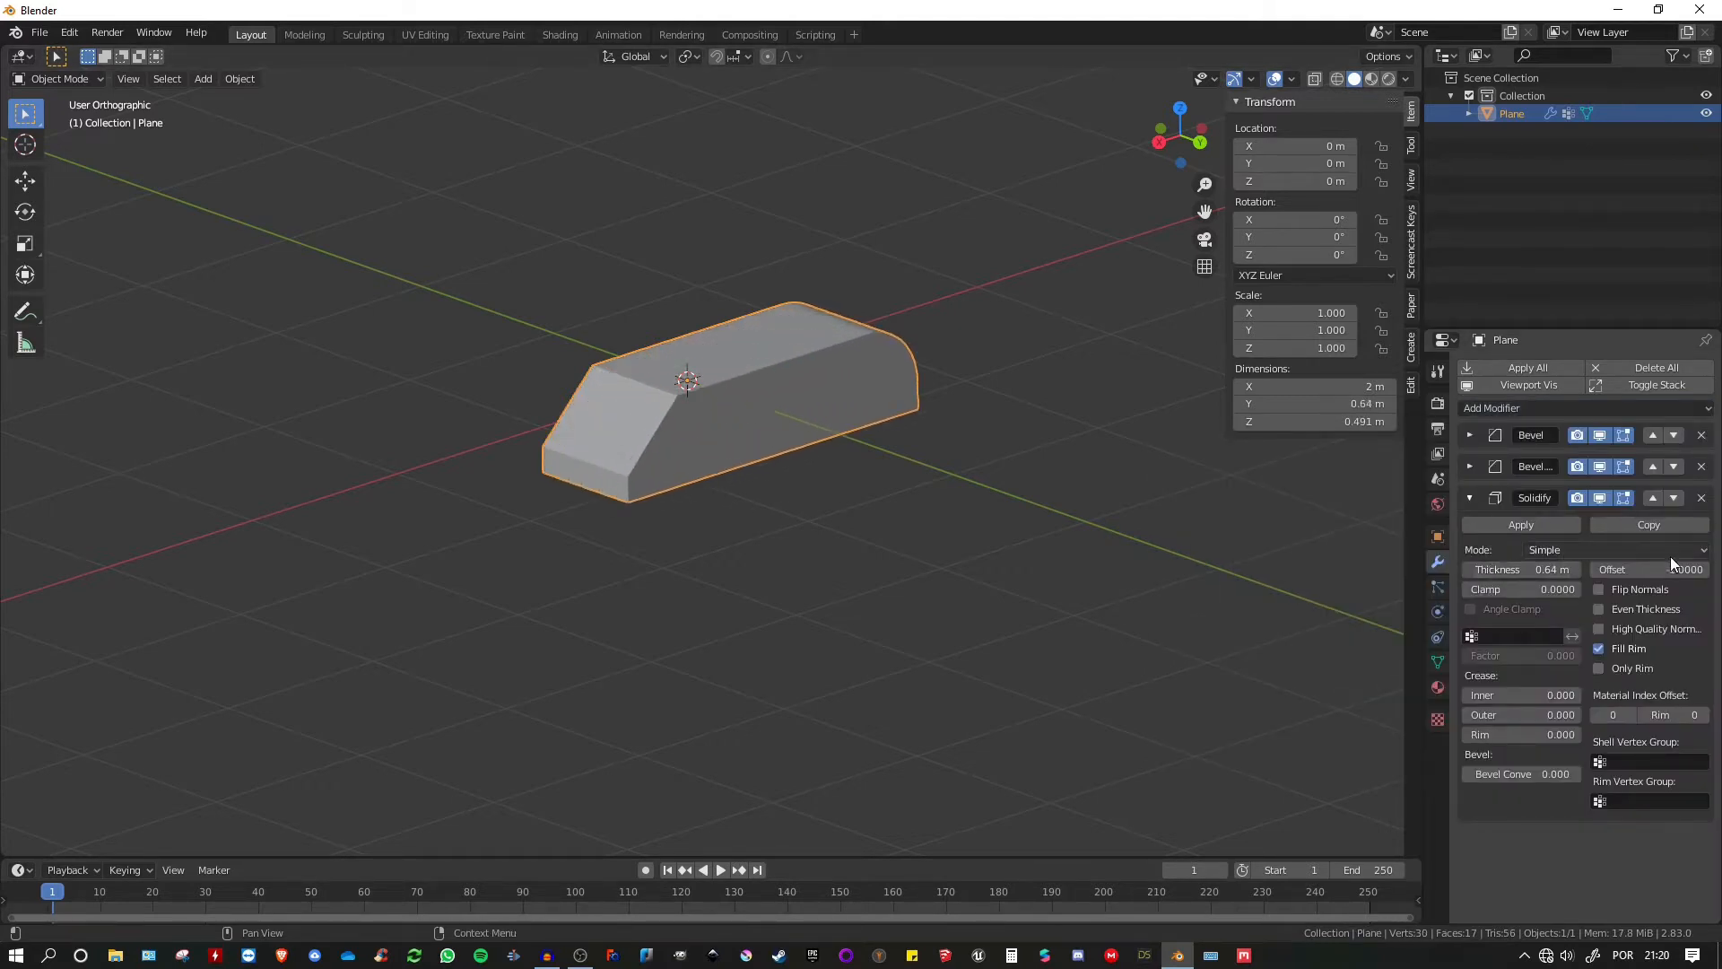
click(1637, 567)
text(0)
key(Return)
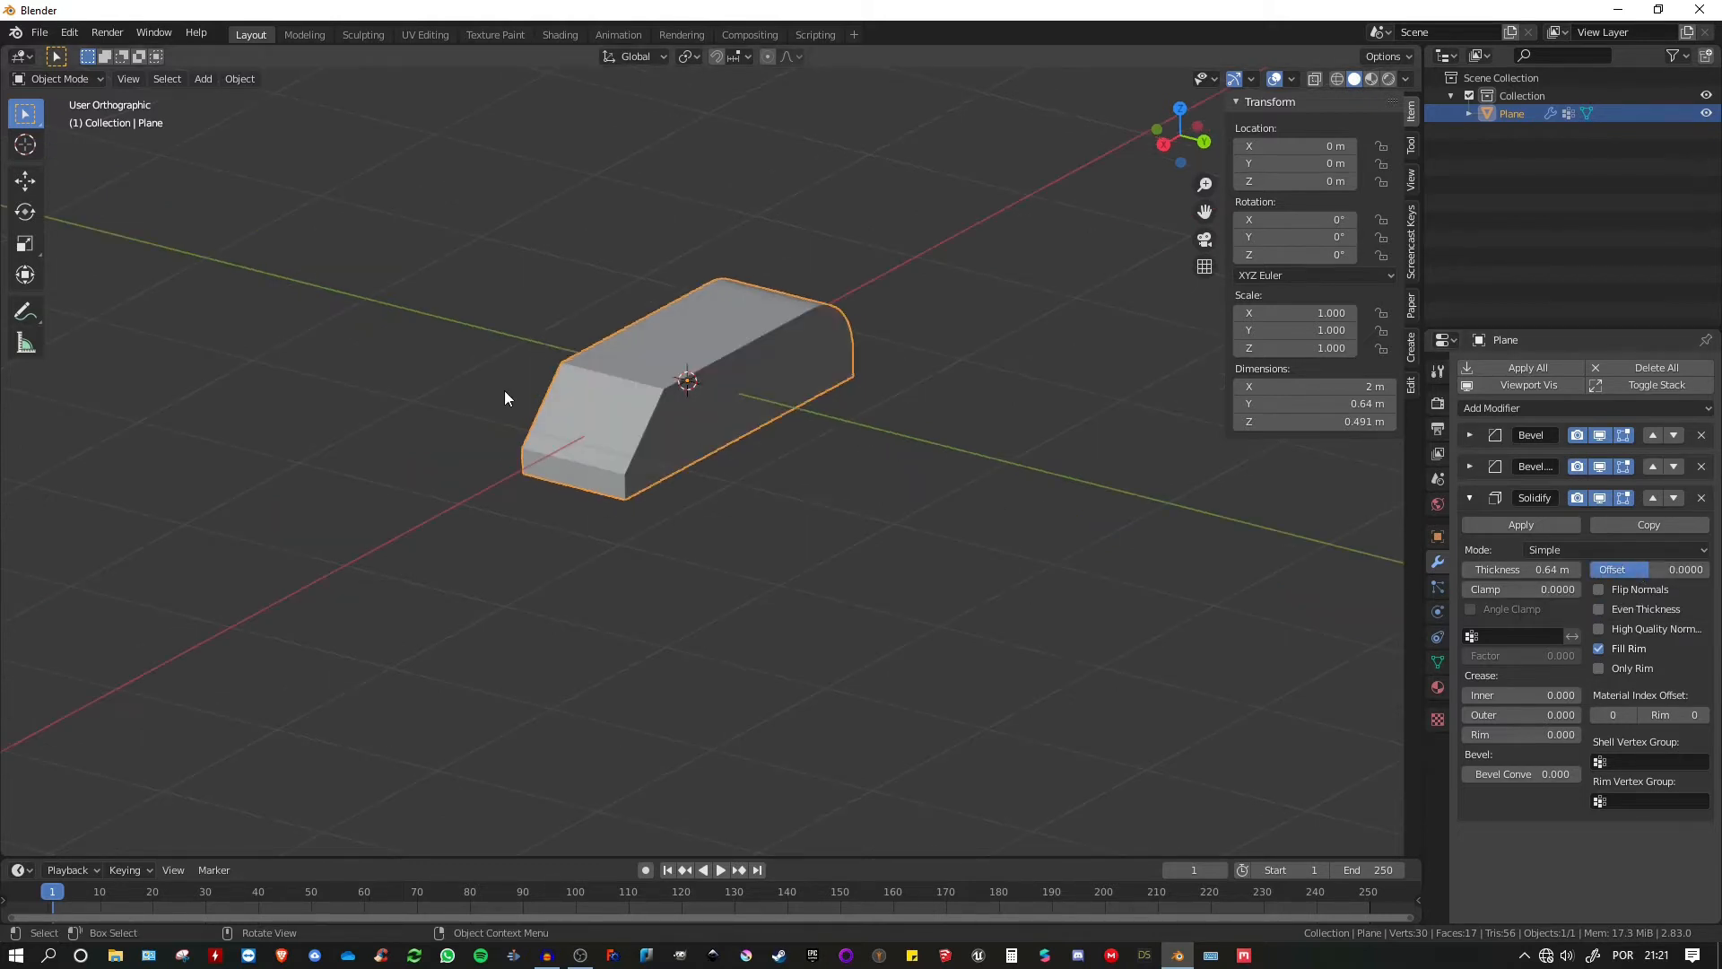
middle_drag(504, 390, 605, 387)
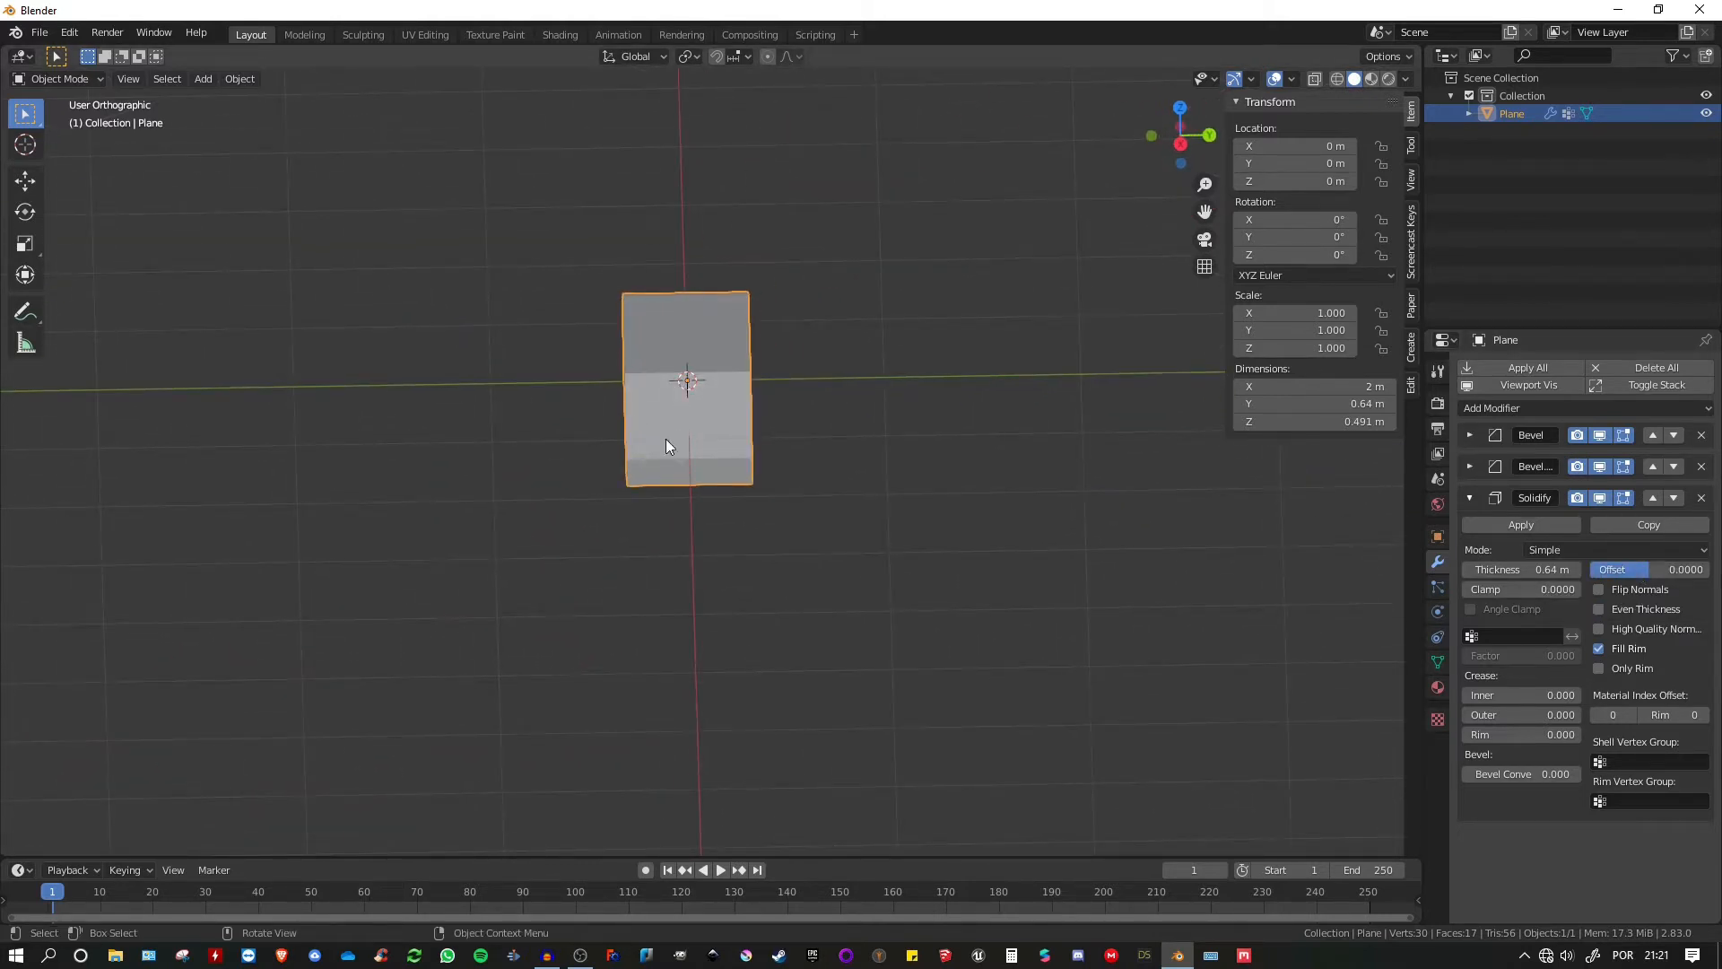
drag(1562, 570, 1693, 569)
- Apply smooth shading to the solidified, bevelled plane
middle_drag(1259, 563, 574, 439)
scroll(526, 388, up, 2)
right_click(613, 386)
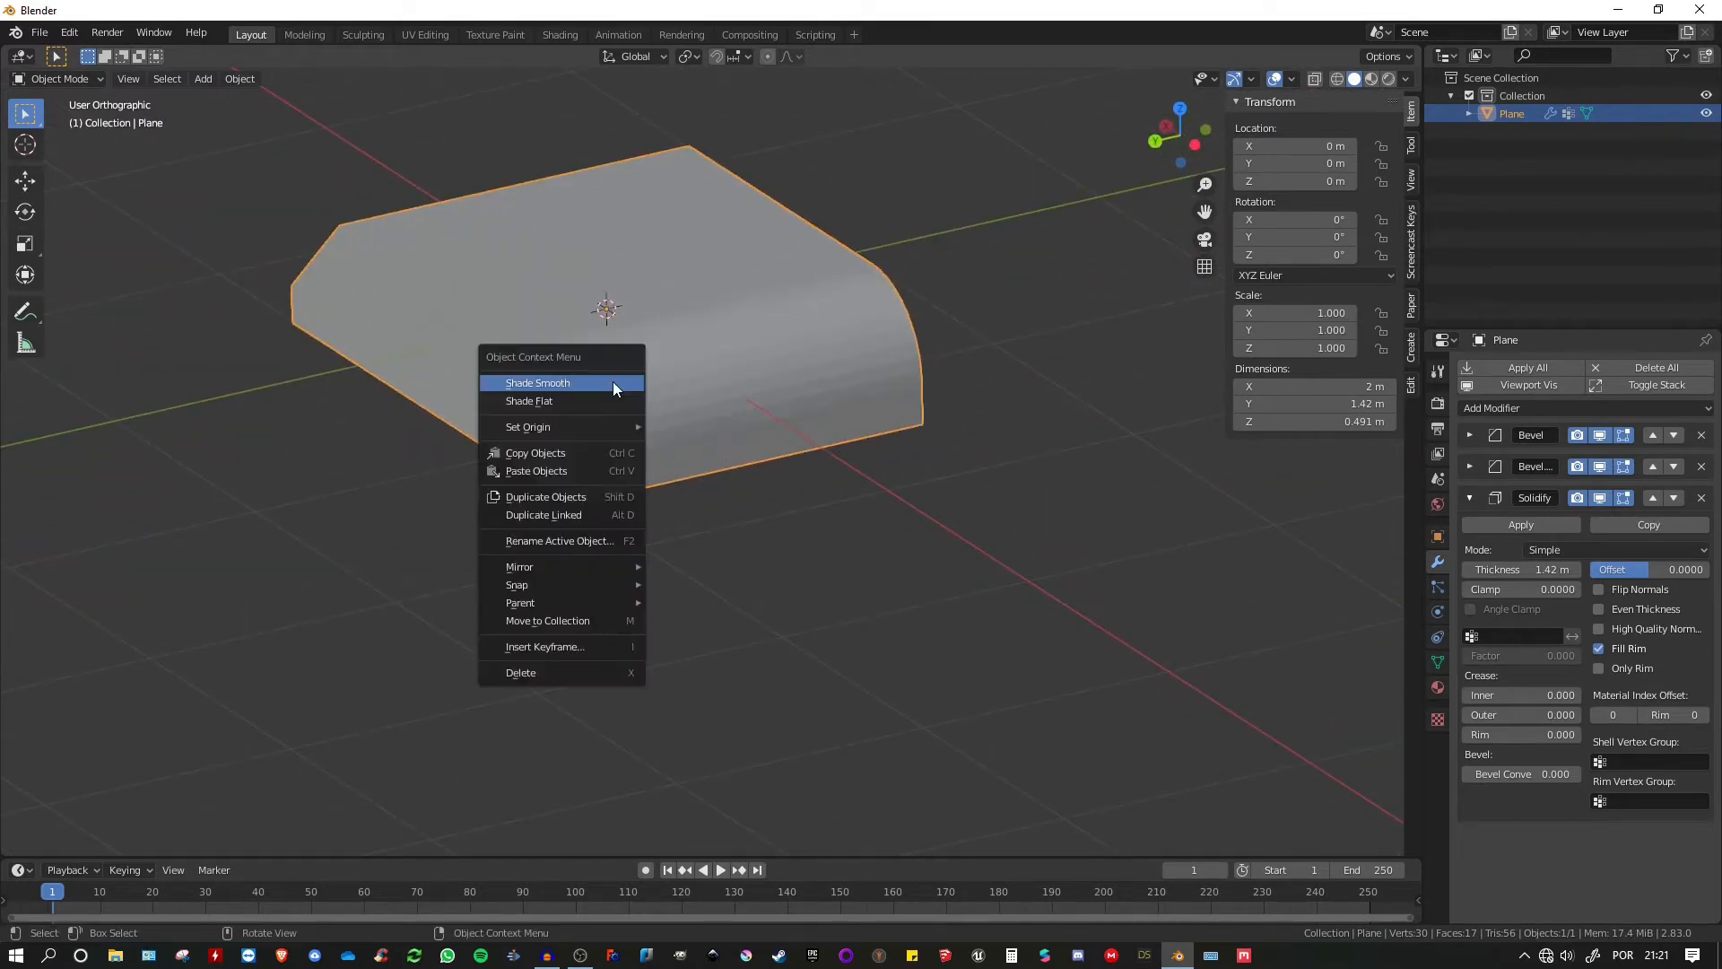
click(552, 384)
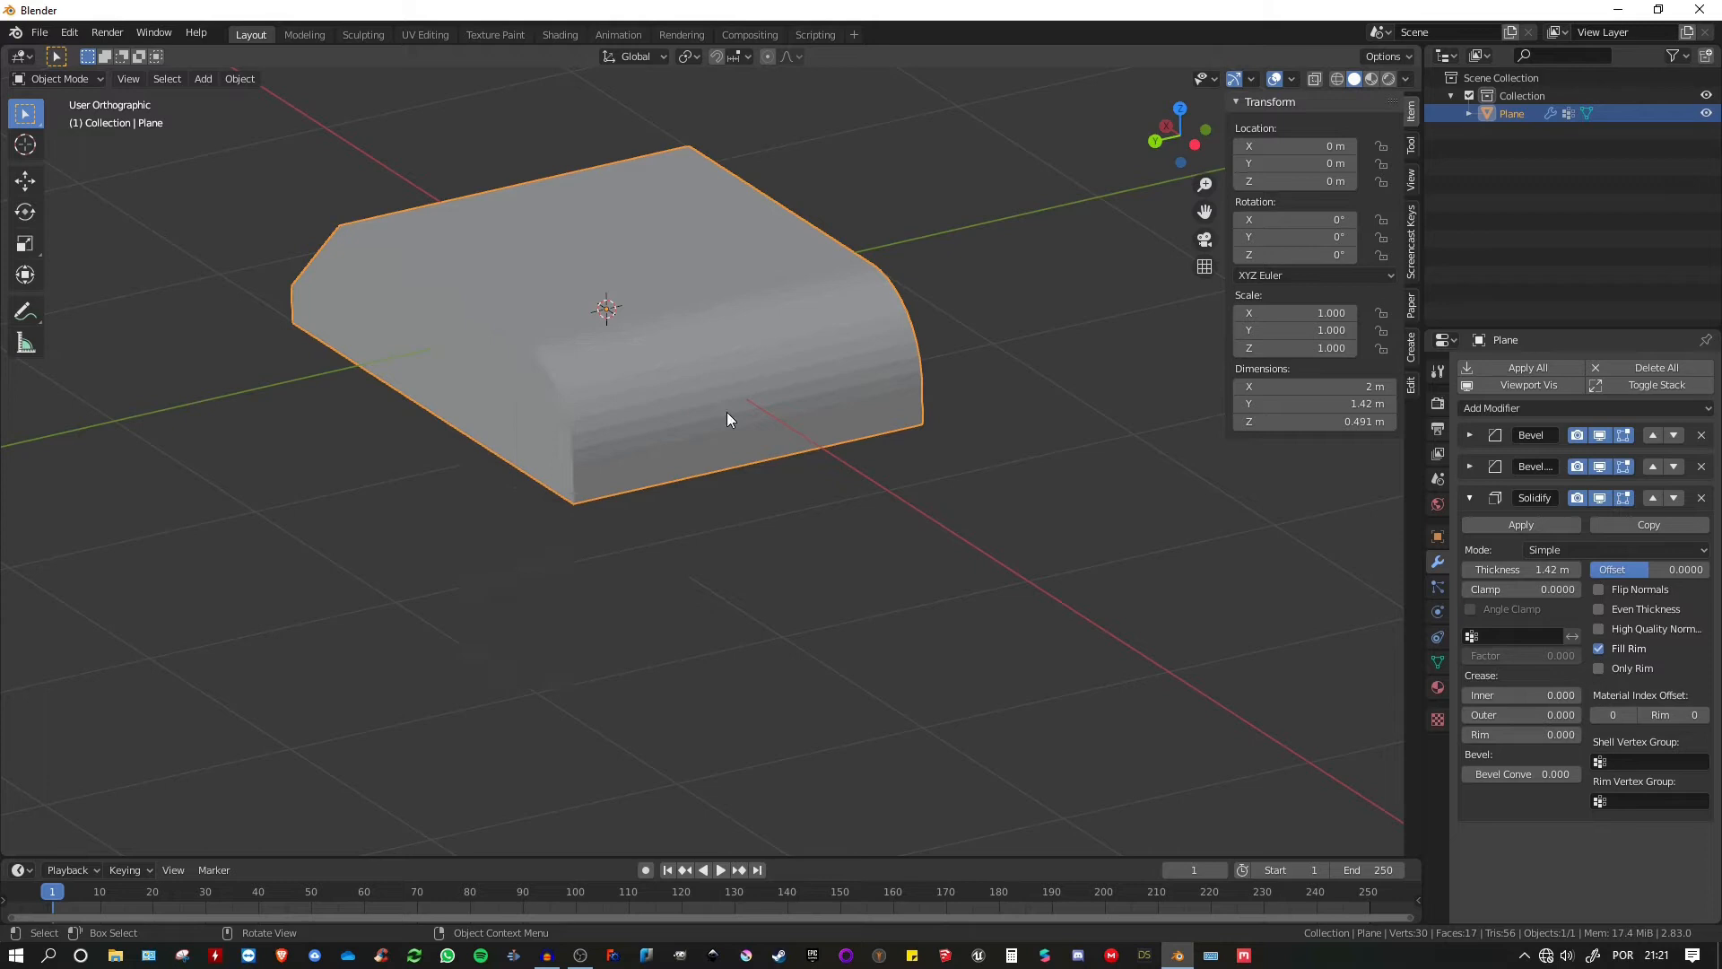
right_click(649, 370)
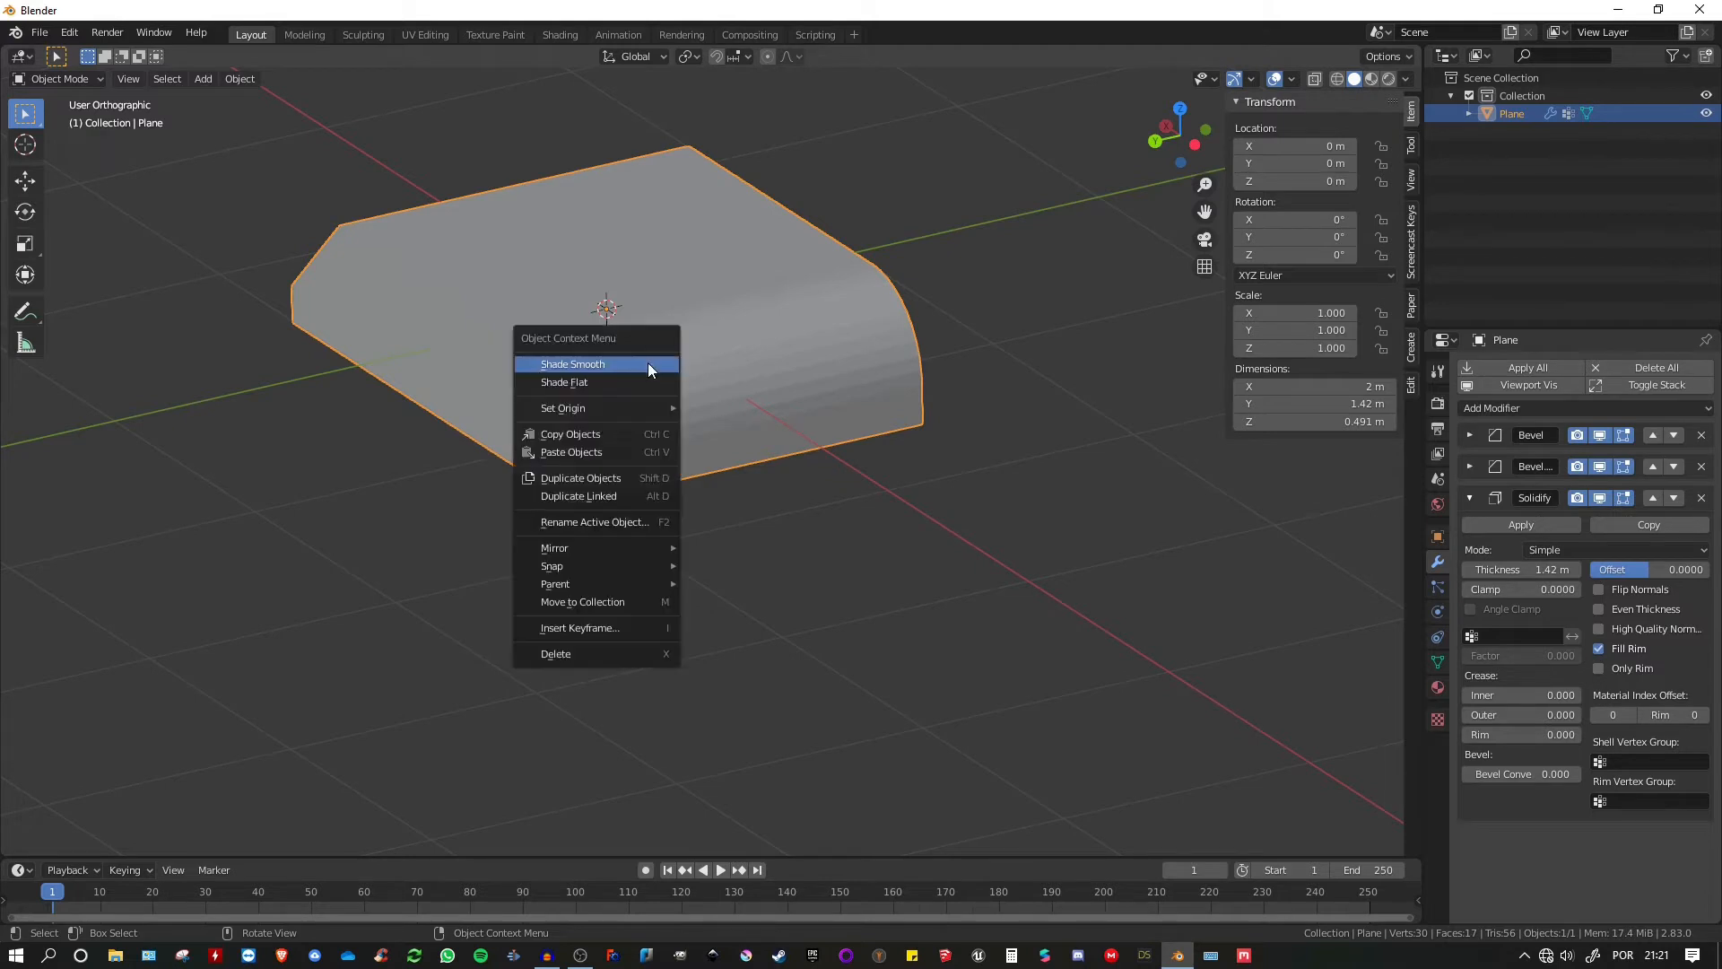
click(577, 365)
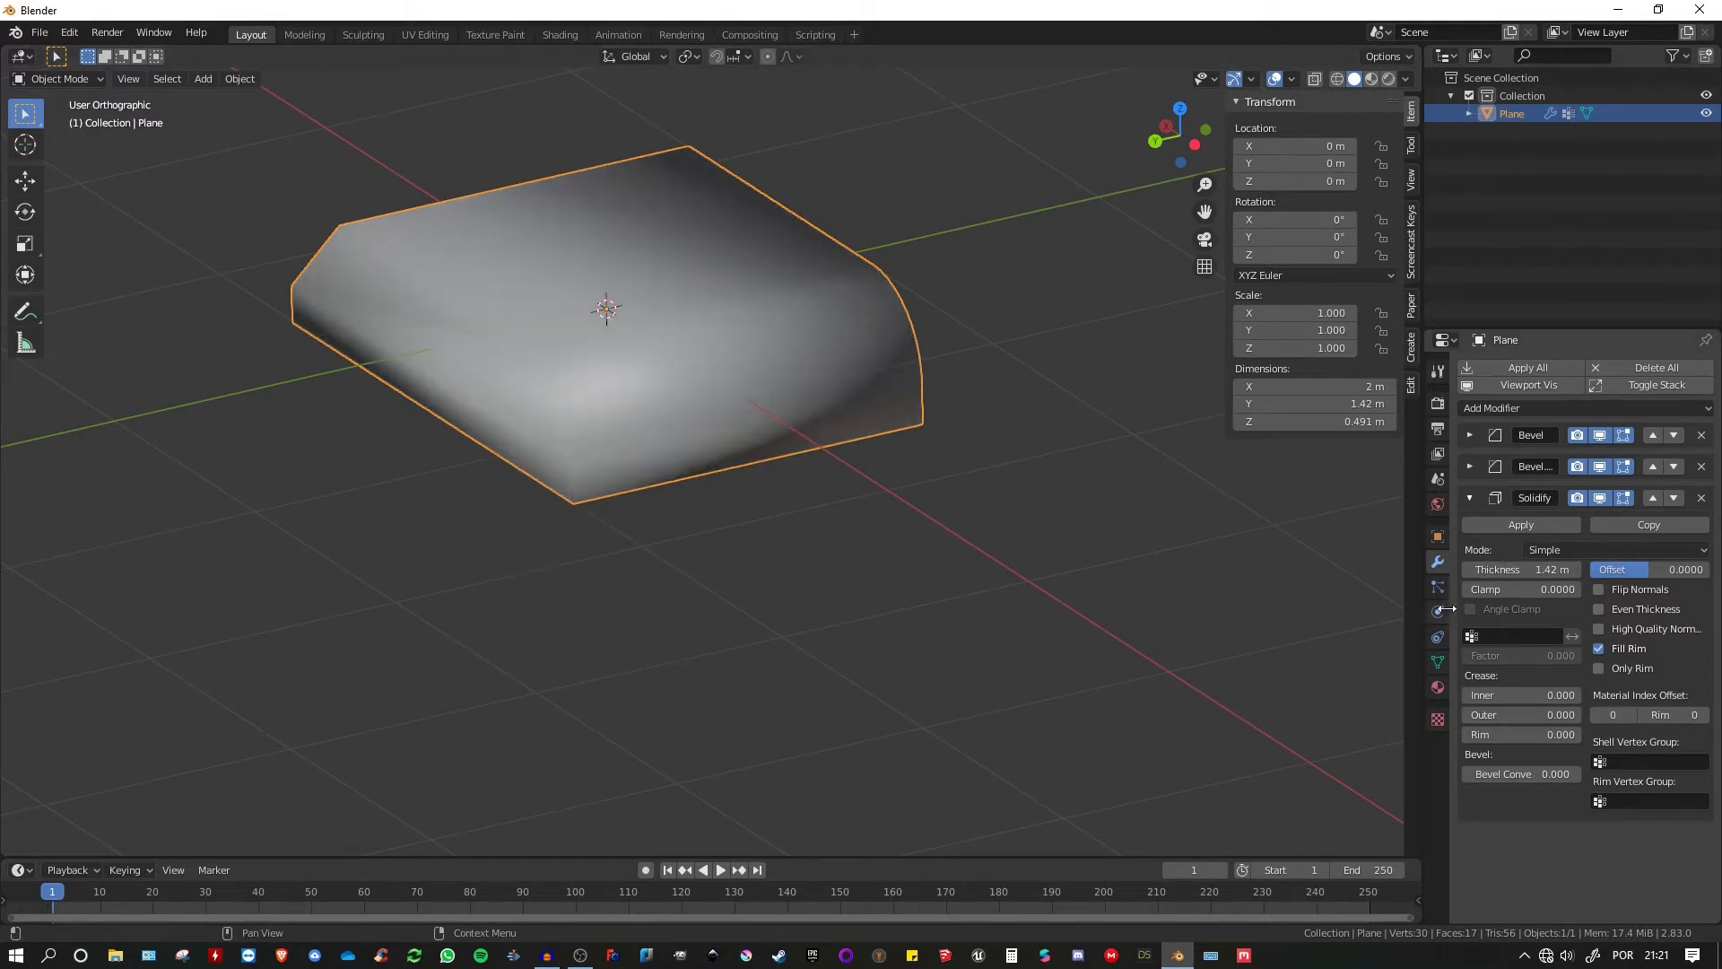
- Enable Auto Smooth in the plane's mesh normals with a 30° angle
click(1437, 664)
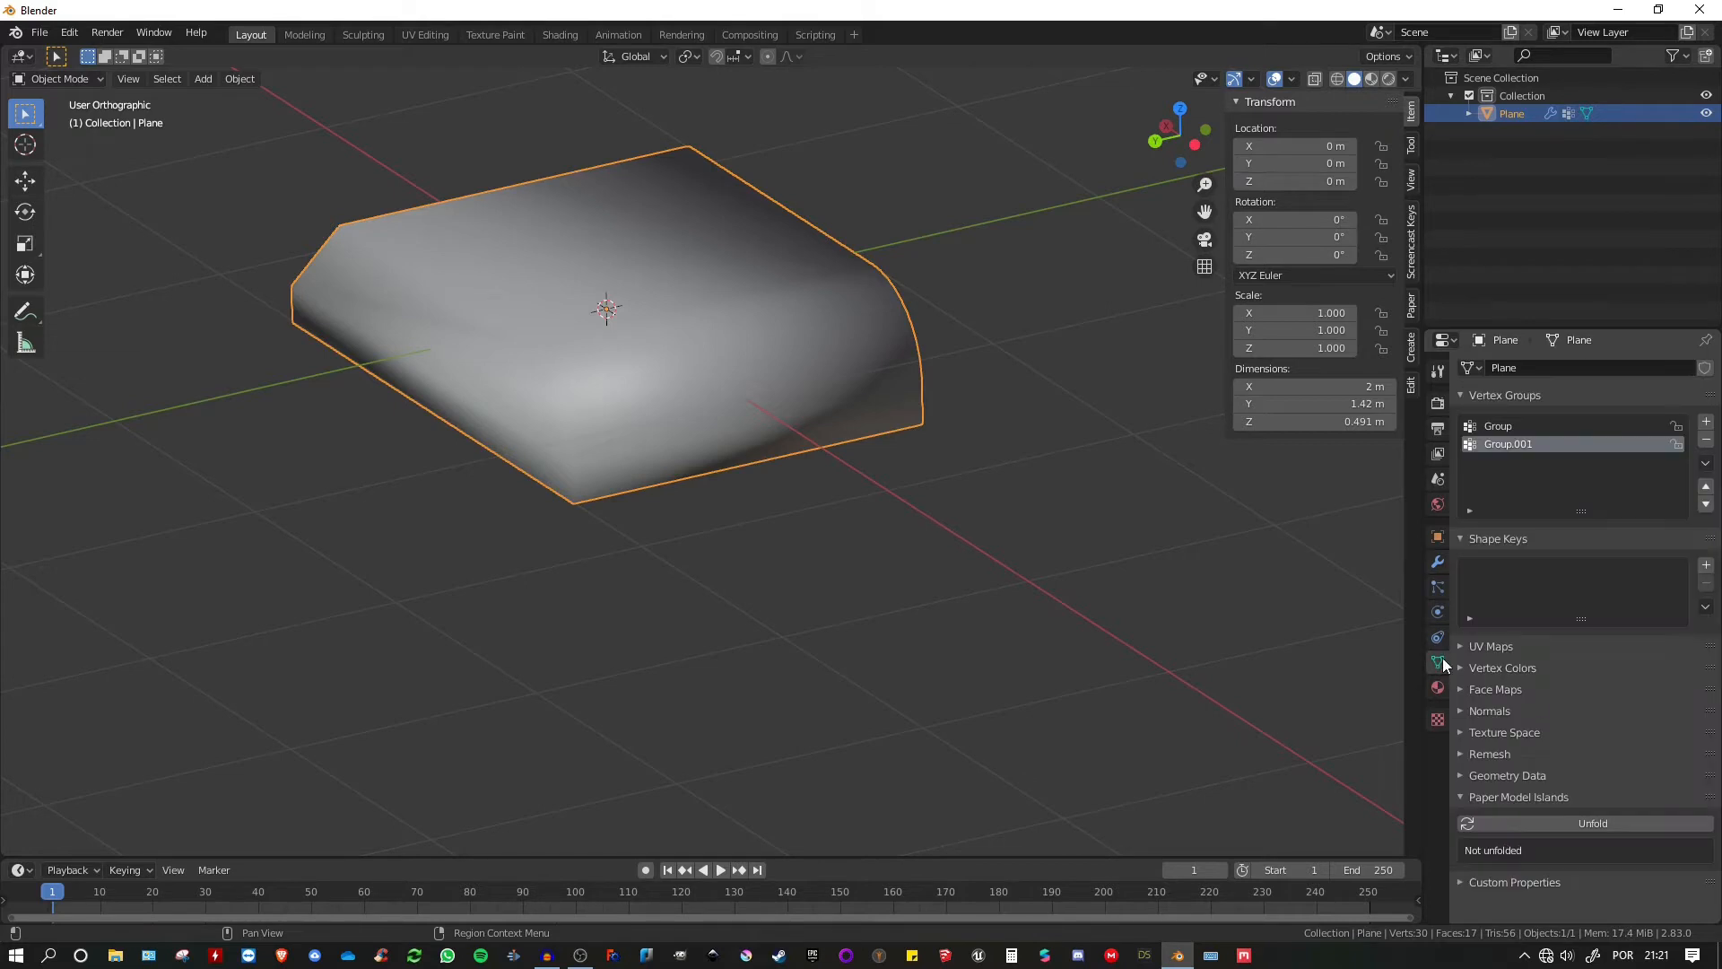
click(1484, 709)
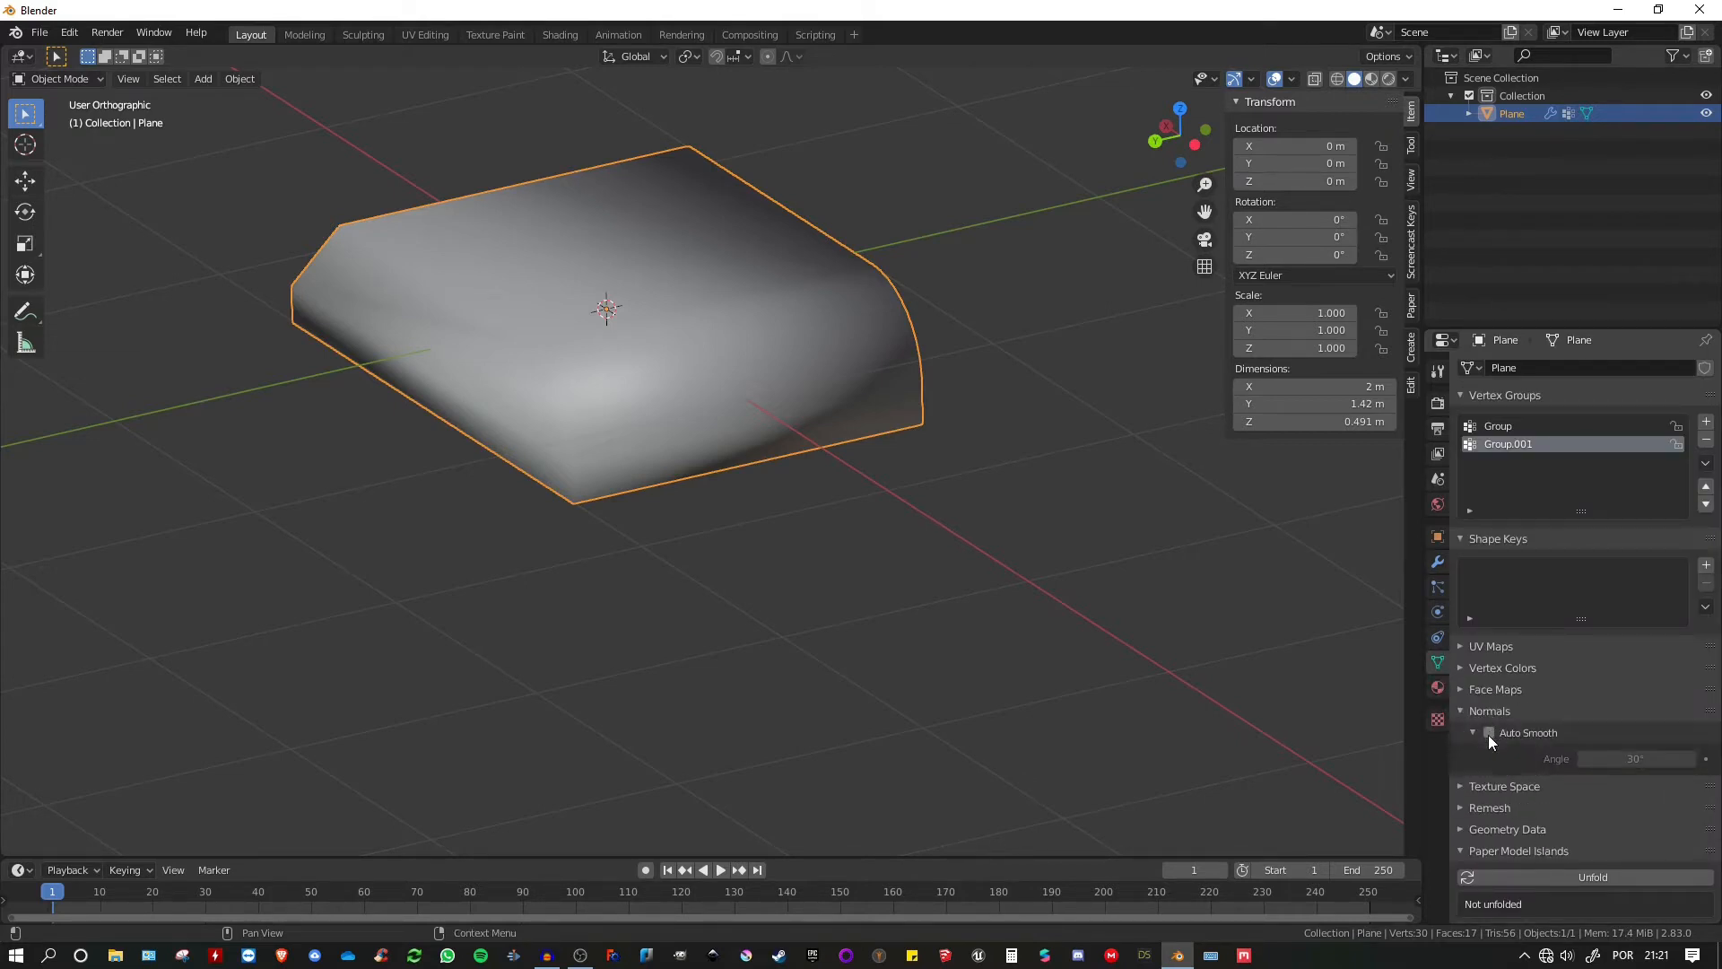
click(1489, 732)
- Add a second mesh plane at the 3D cursor
middle_drag(505, 374, 673, 348)
key(shift+a)
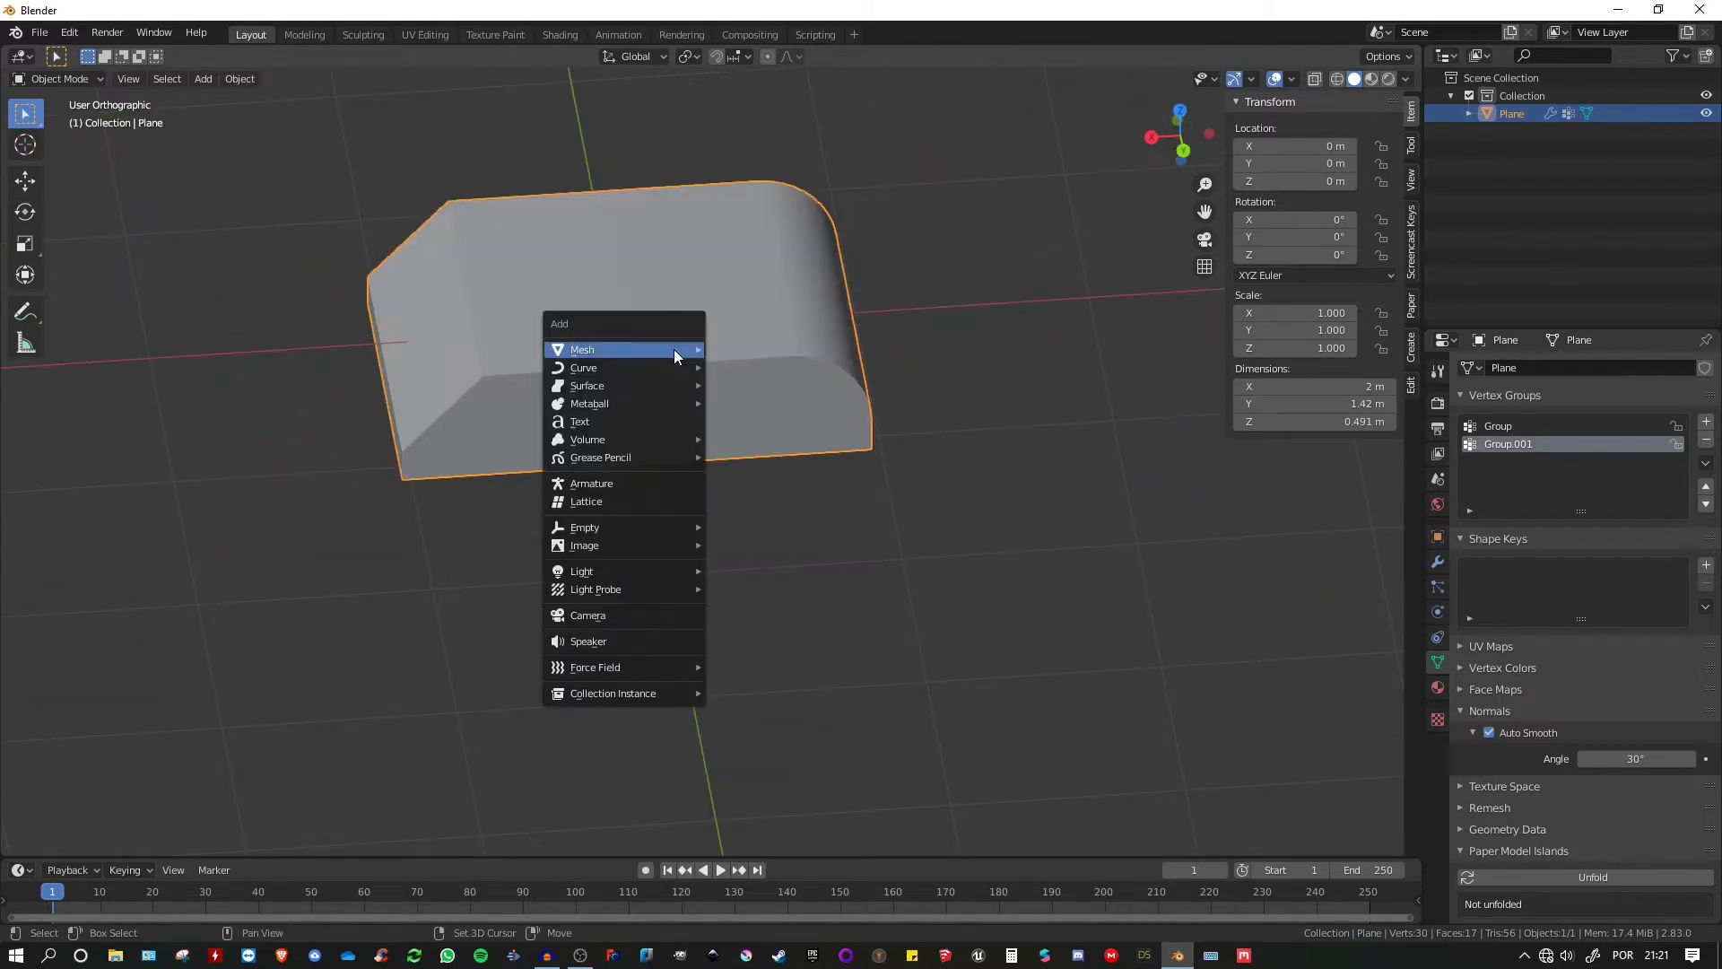
mouse_move(674, 349)
click(743, 350)
middle_drag(776, 341, 643, 341)
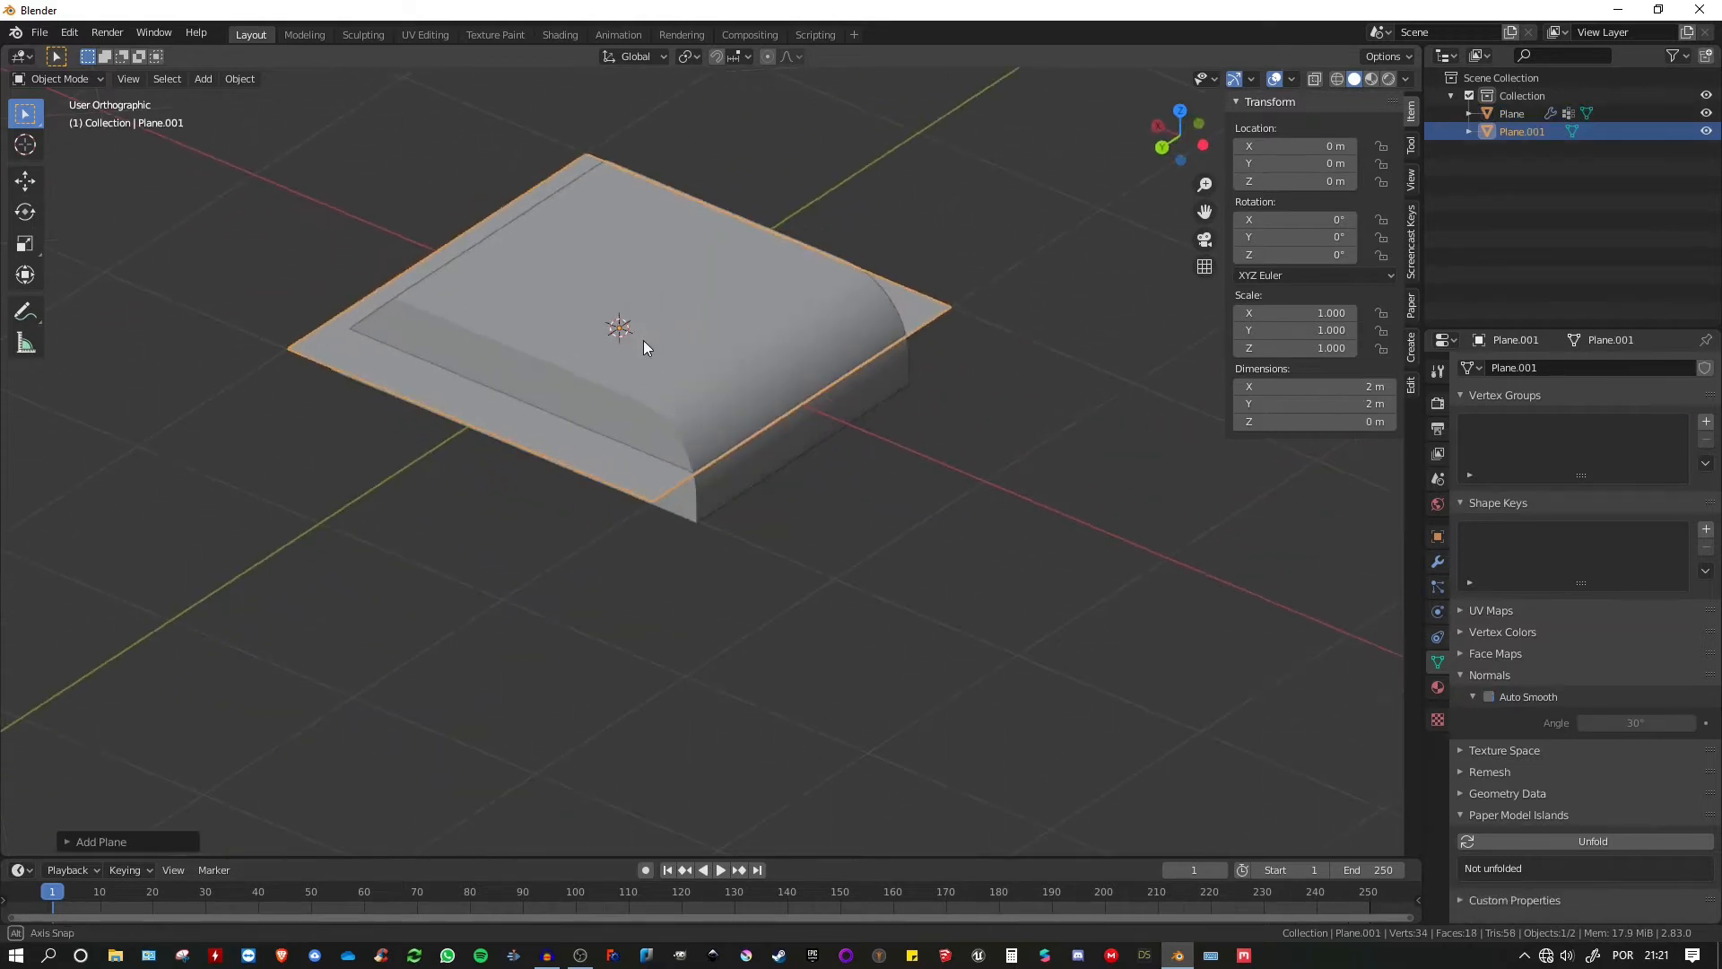
- Set the solid viewport shading colour to Random so each object has its own colour
click(1405, 79)
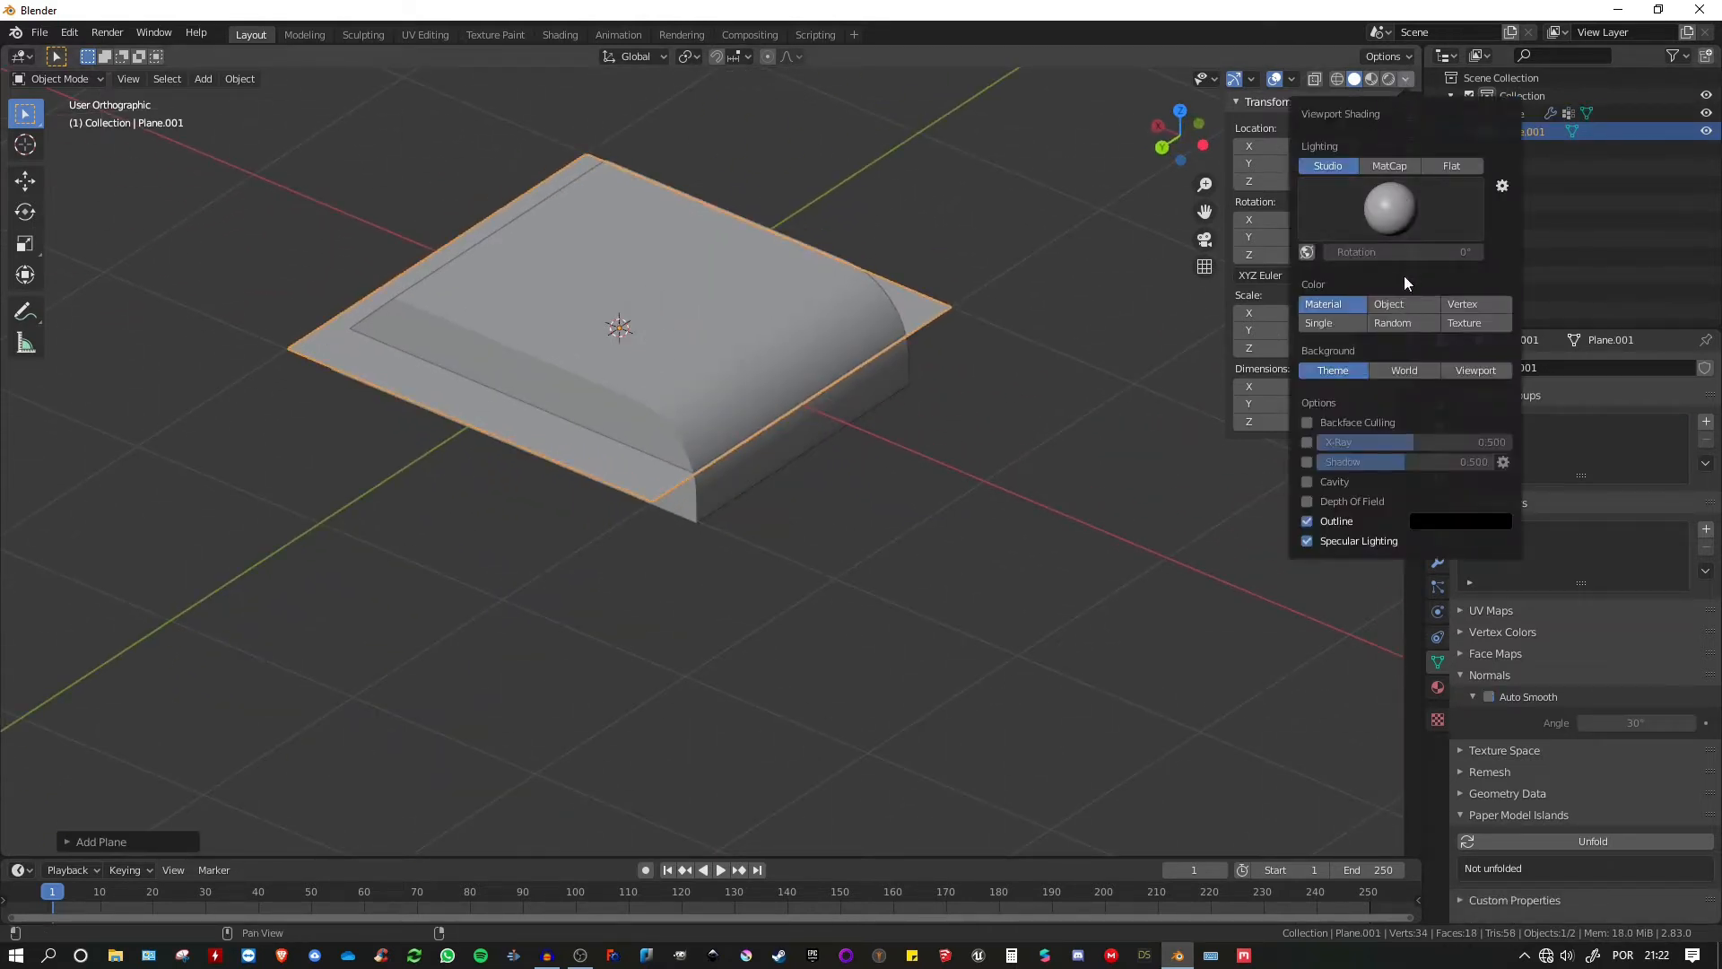
click(1393, 323)
middle_drag(783, 299, 120, 79)
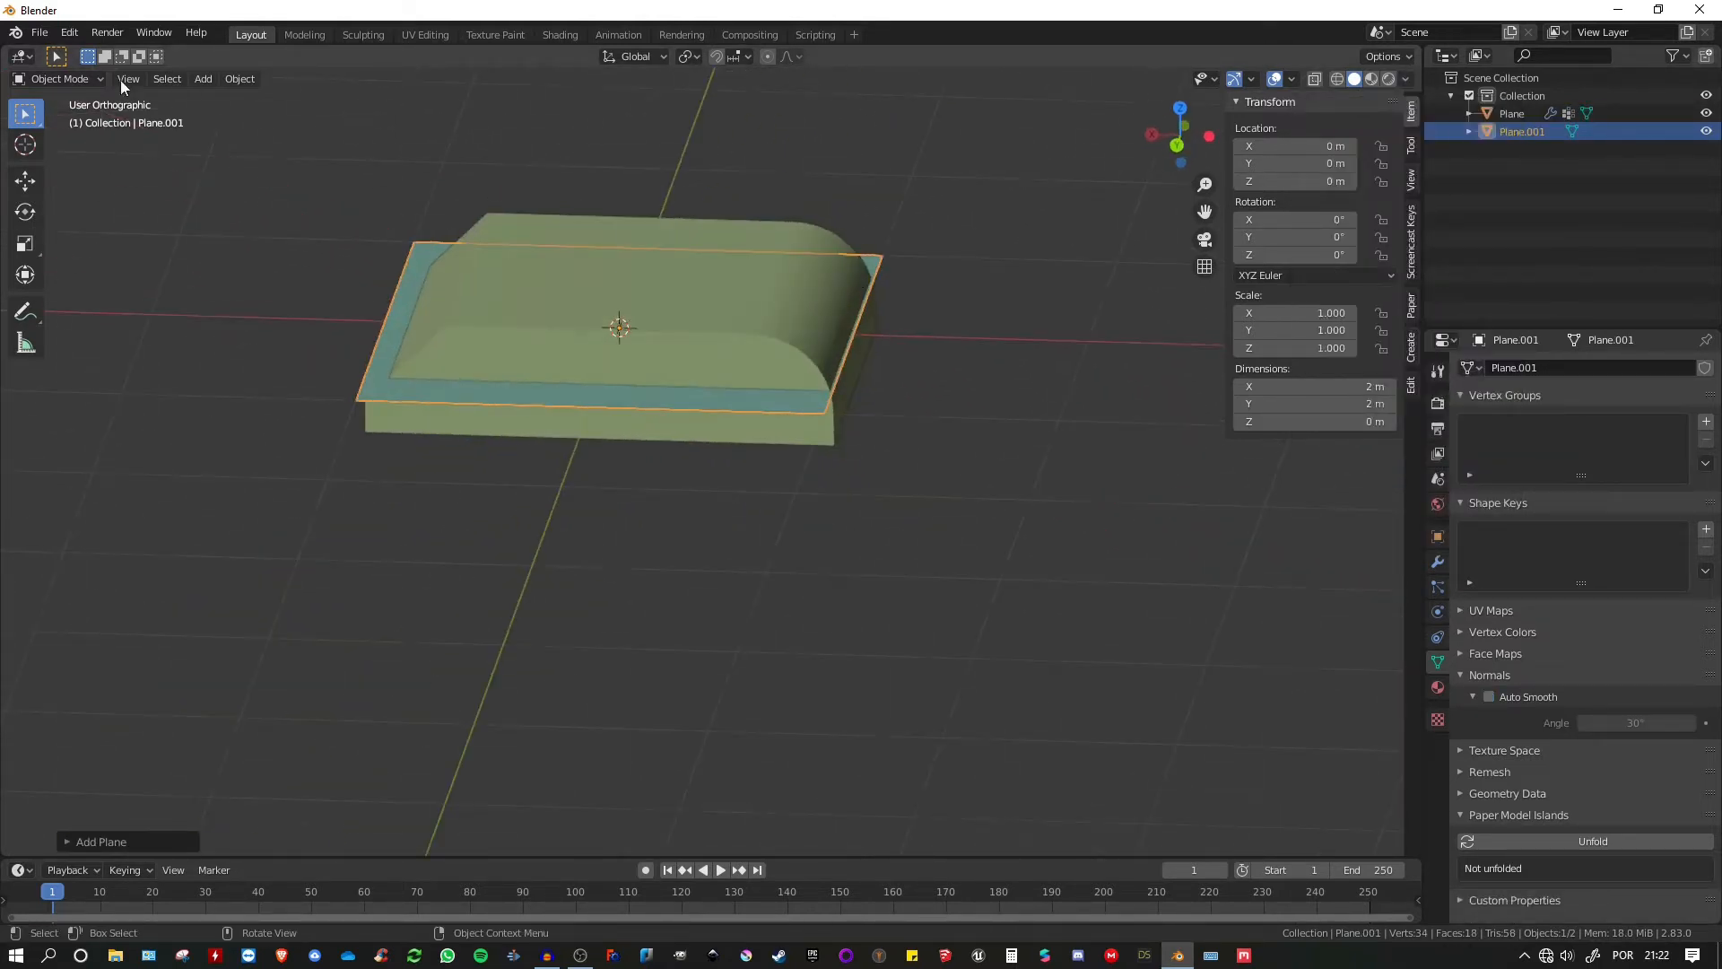
- Raise the new plane above the solid to about Z = 0.378 m
click(25, 182)
drag(610, 261, 613, 190)
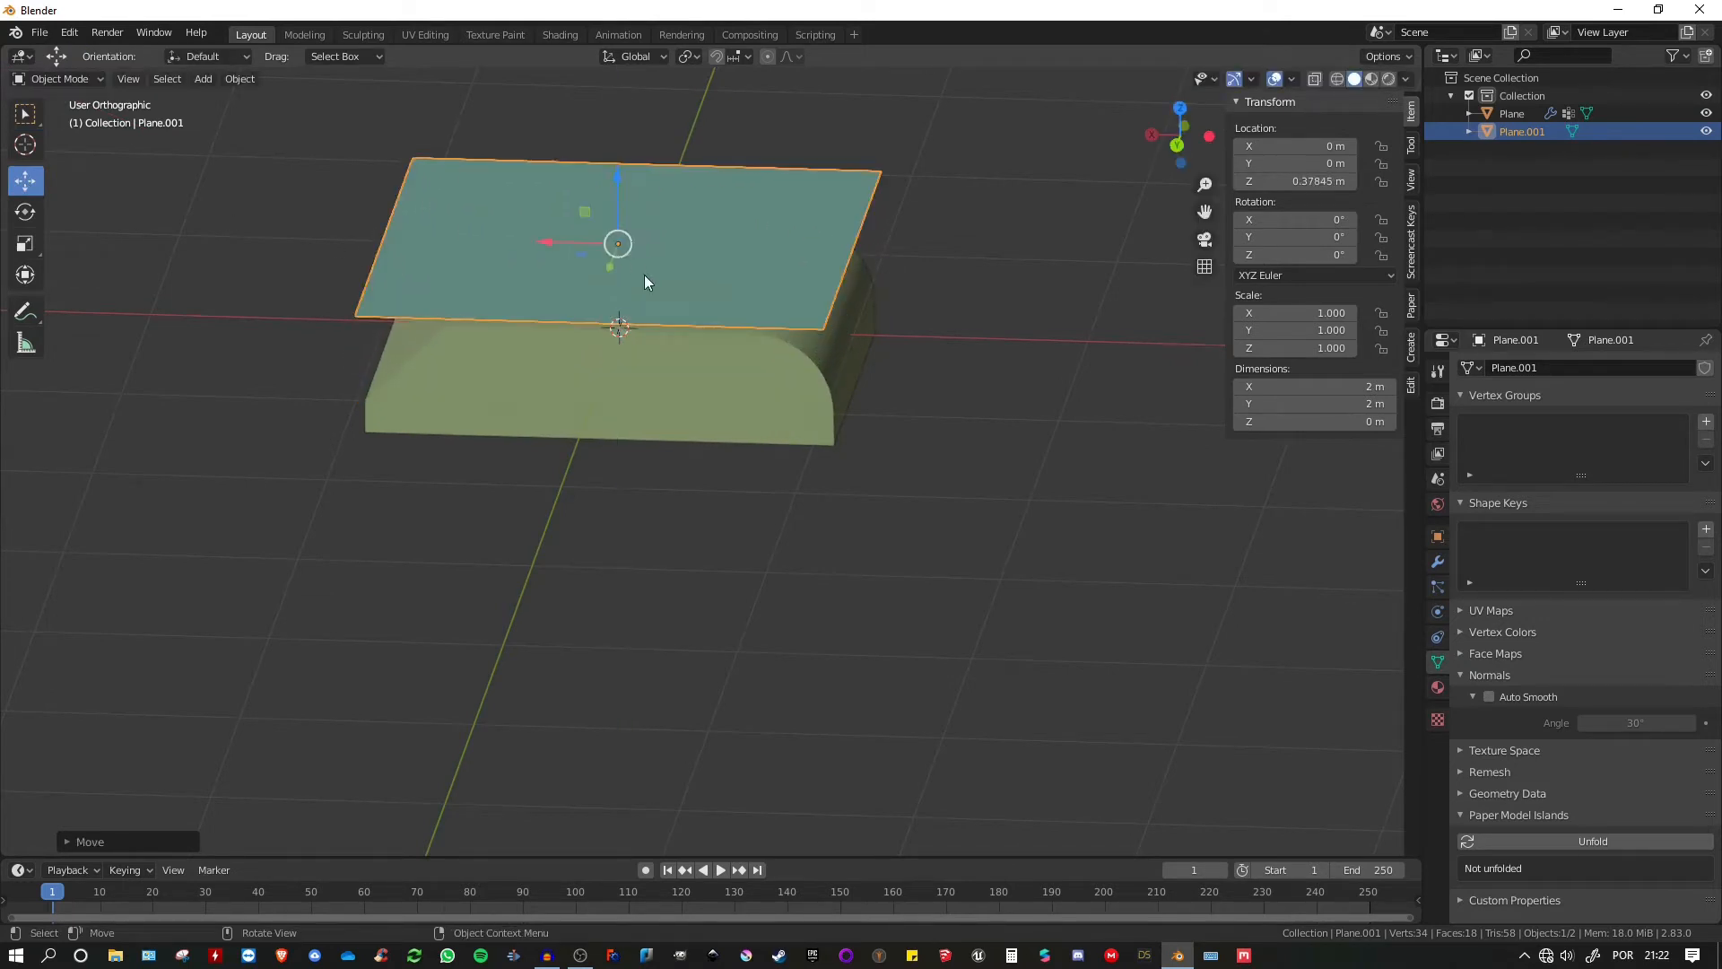
middle_drag(644, 275, 734, 362)
key(KP_7)
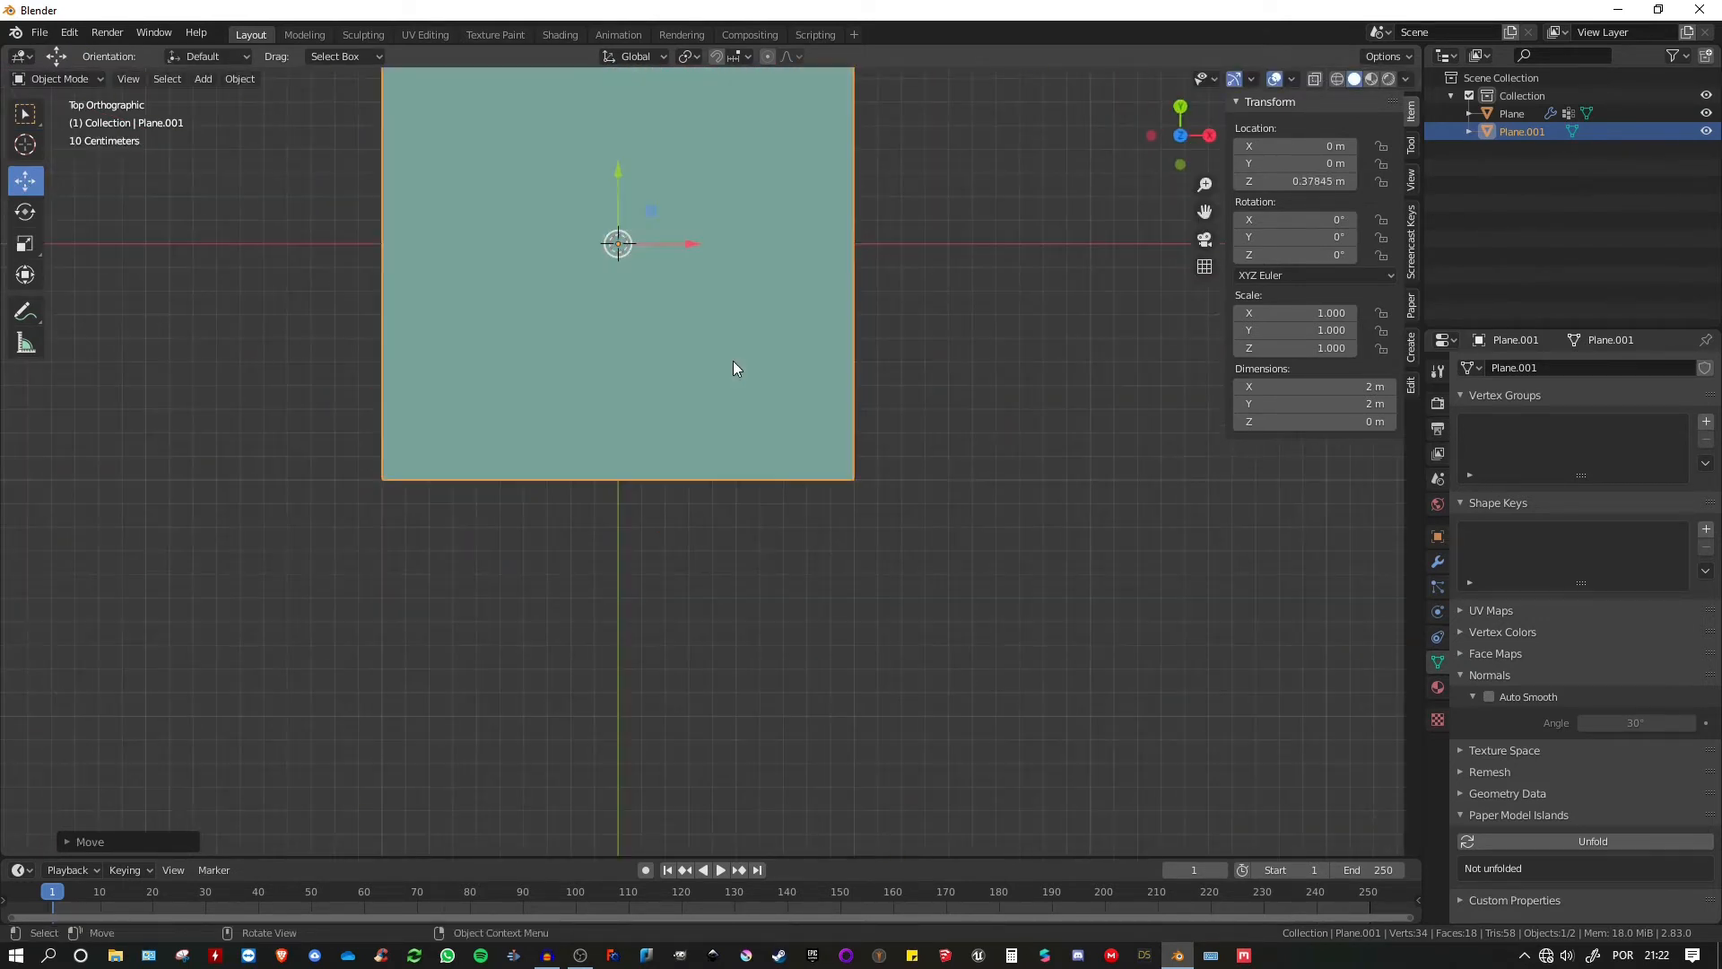
key(s)
key(x)
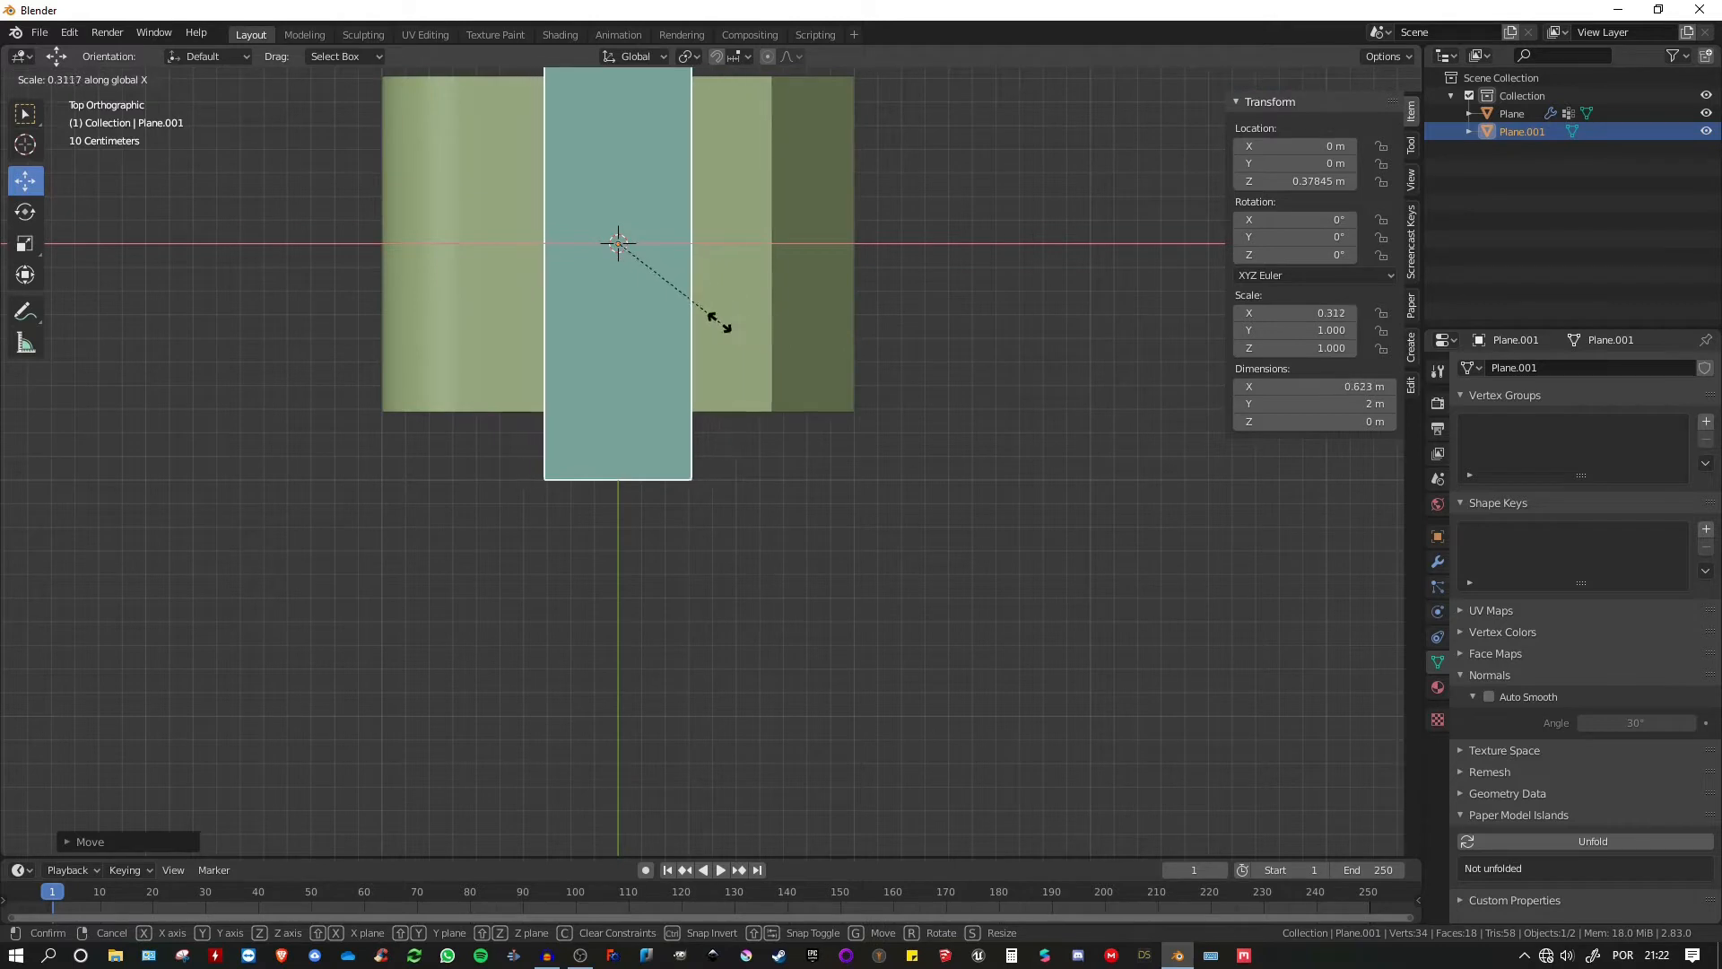
key(Escape)
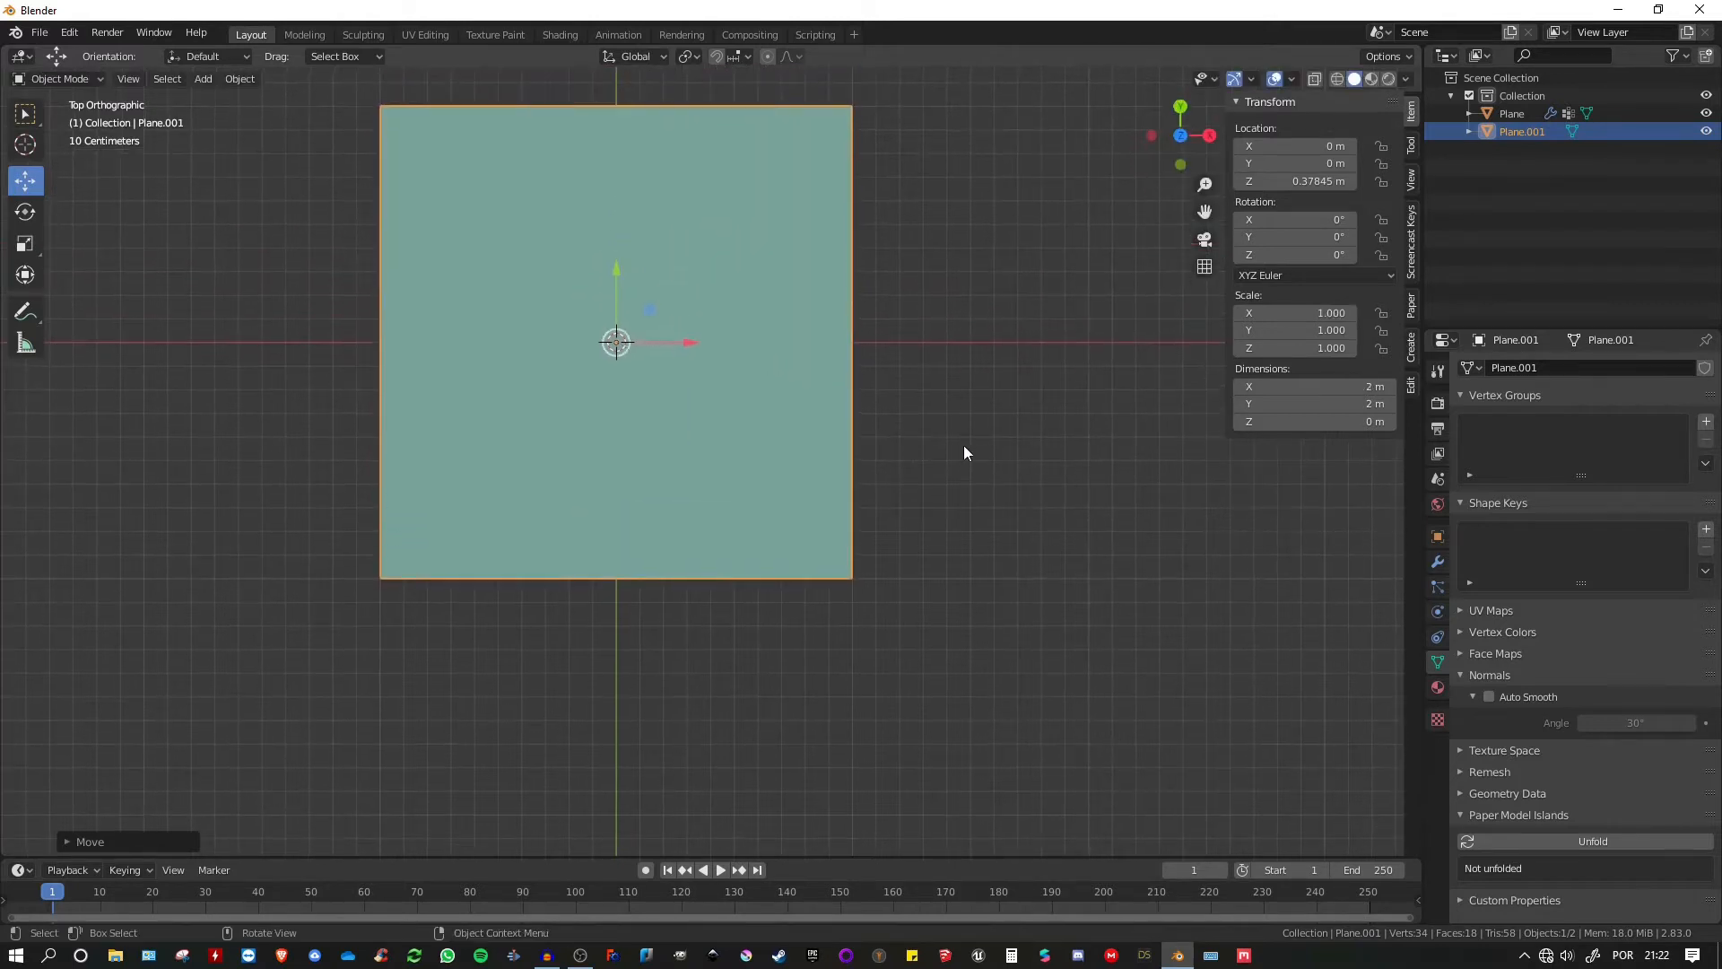
- Scale the new plane along the Y axis to about 0.365
key(s)
key(y)
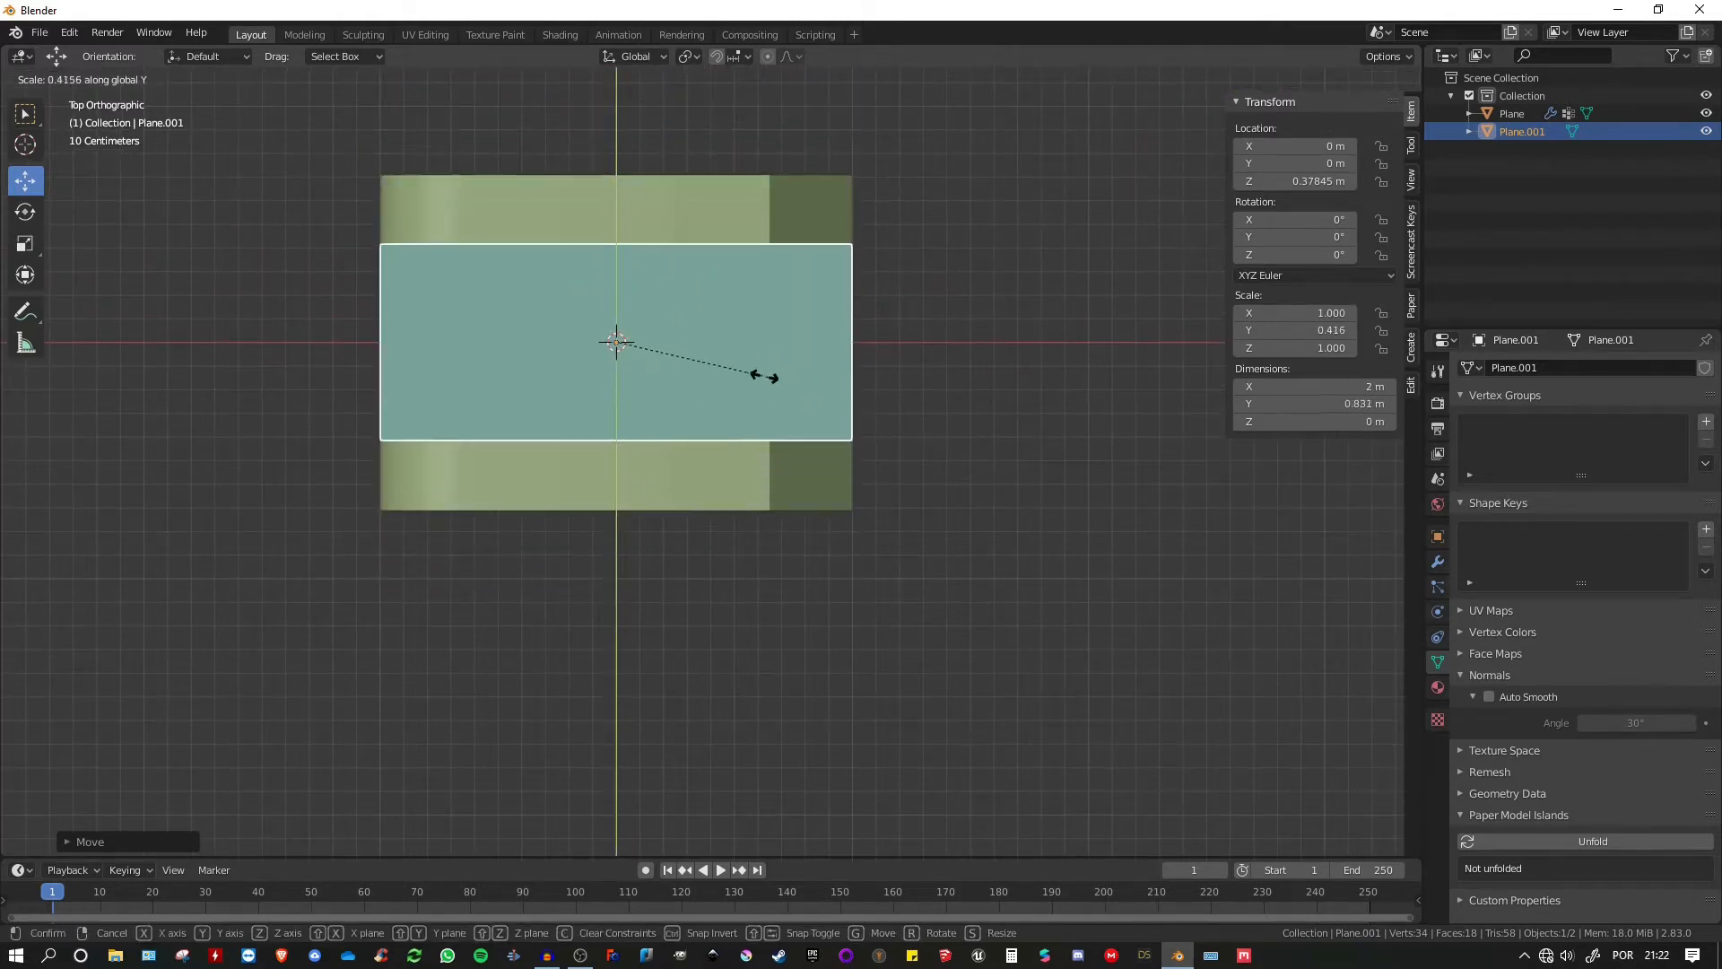
click(760, 370)
middle_drag(760, 370, 767, 326)
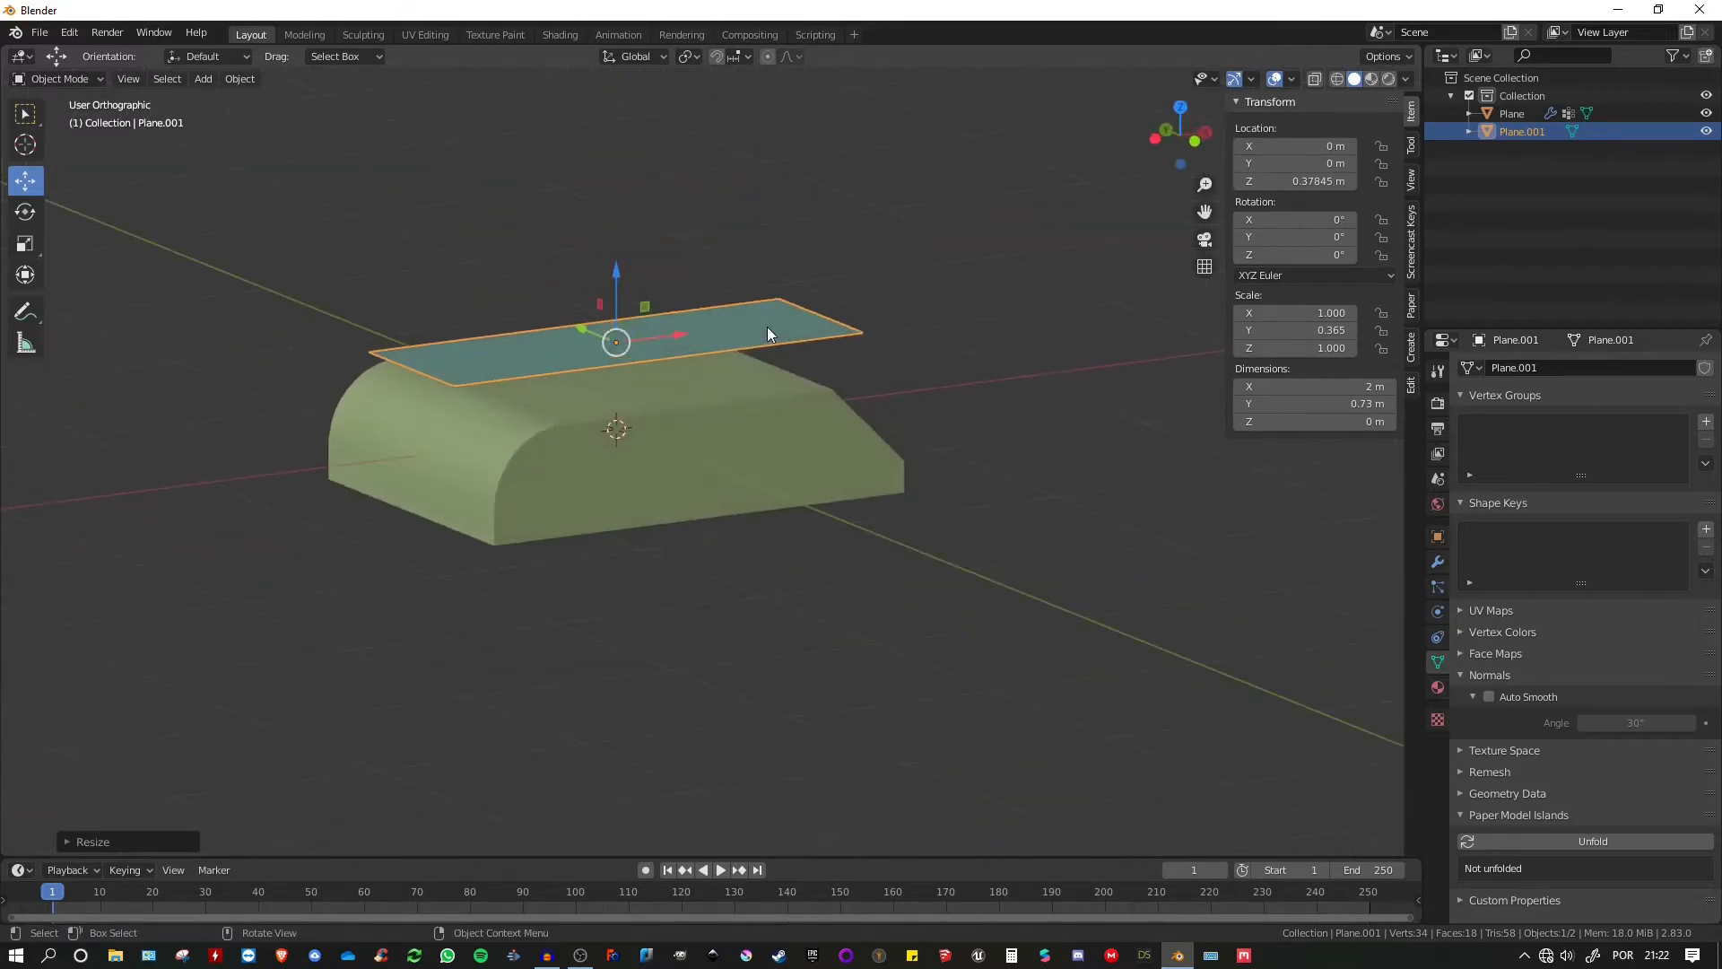
- Select both the solid and the new plane and rotate them 90° about the Z axis
key(KP_1)
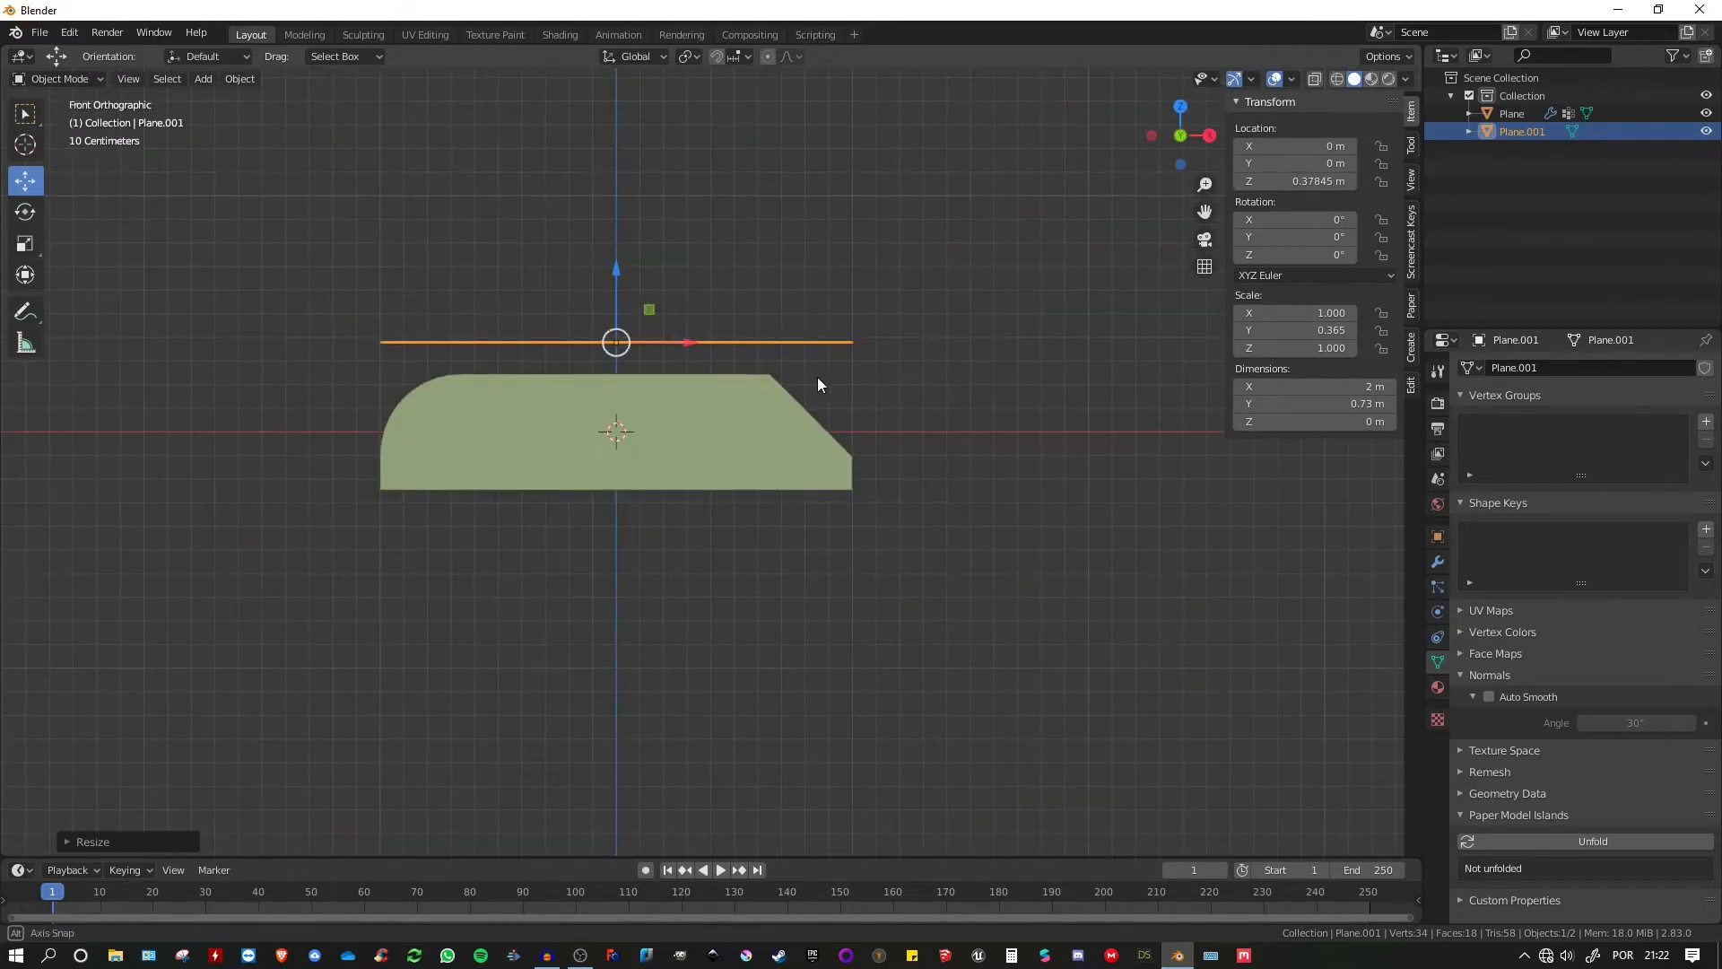
middle_drag(816, 376, 572, 385)
shift+click(717, 400)
mouse_move(717, 400)
middle_down()
mouse_move(686, 438)
mouse_move(718, 389)
middle_up()
text(r)
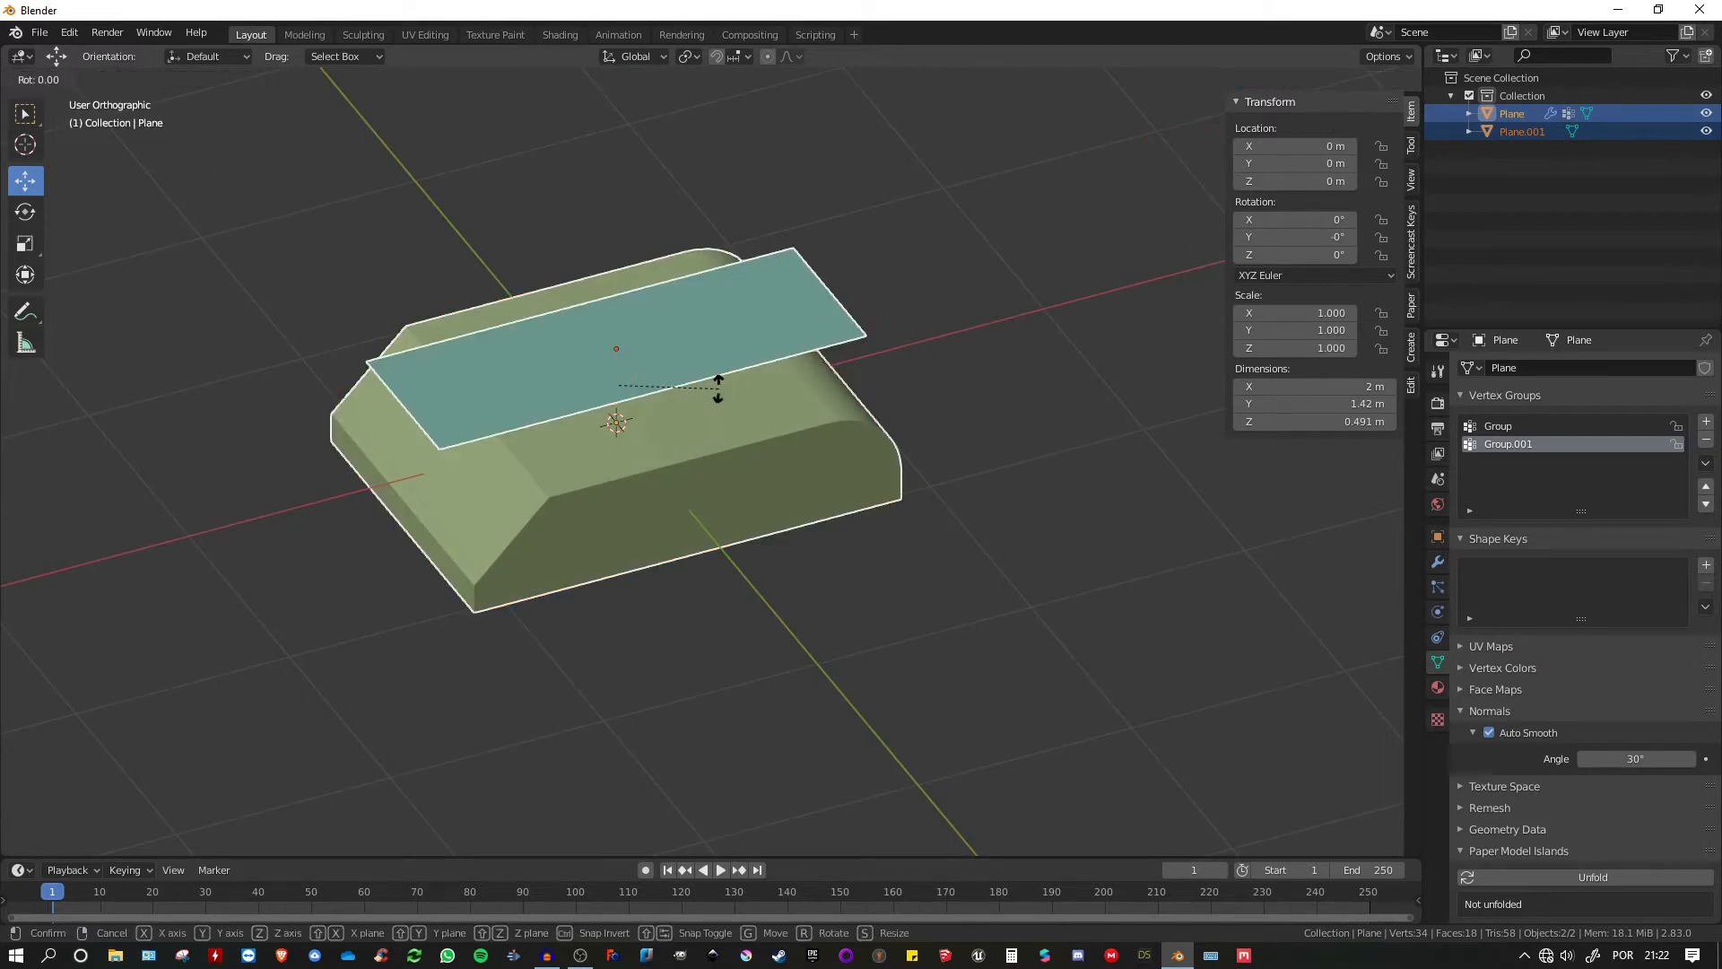
text(z90)
key(Return)
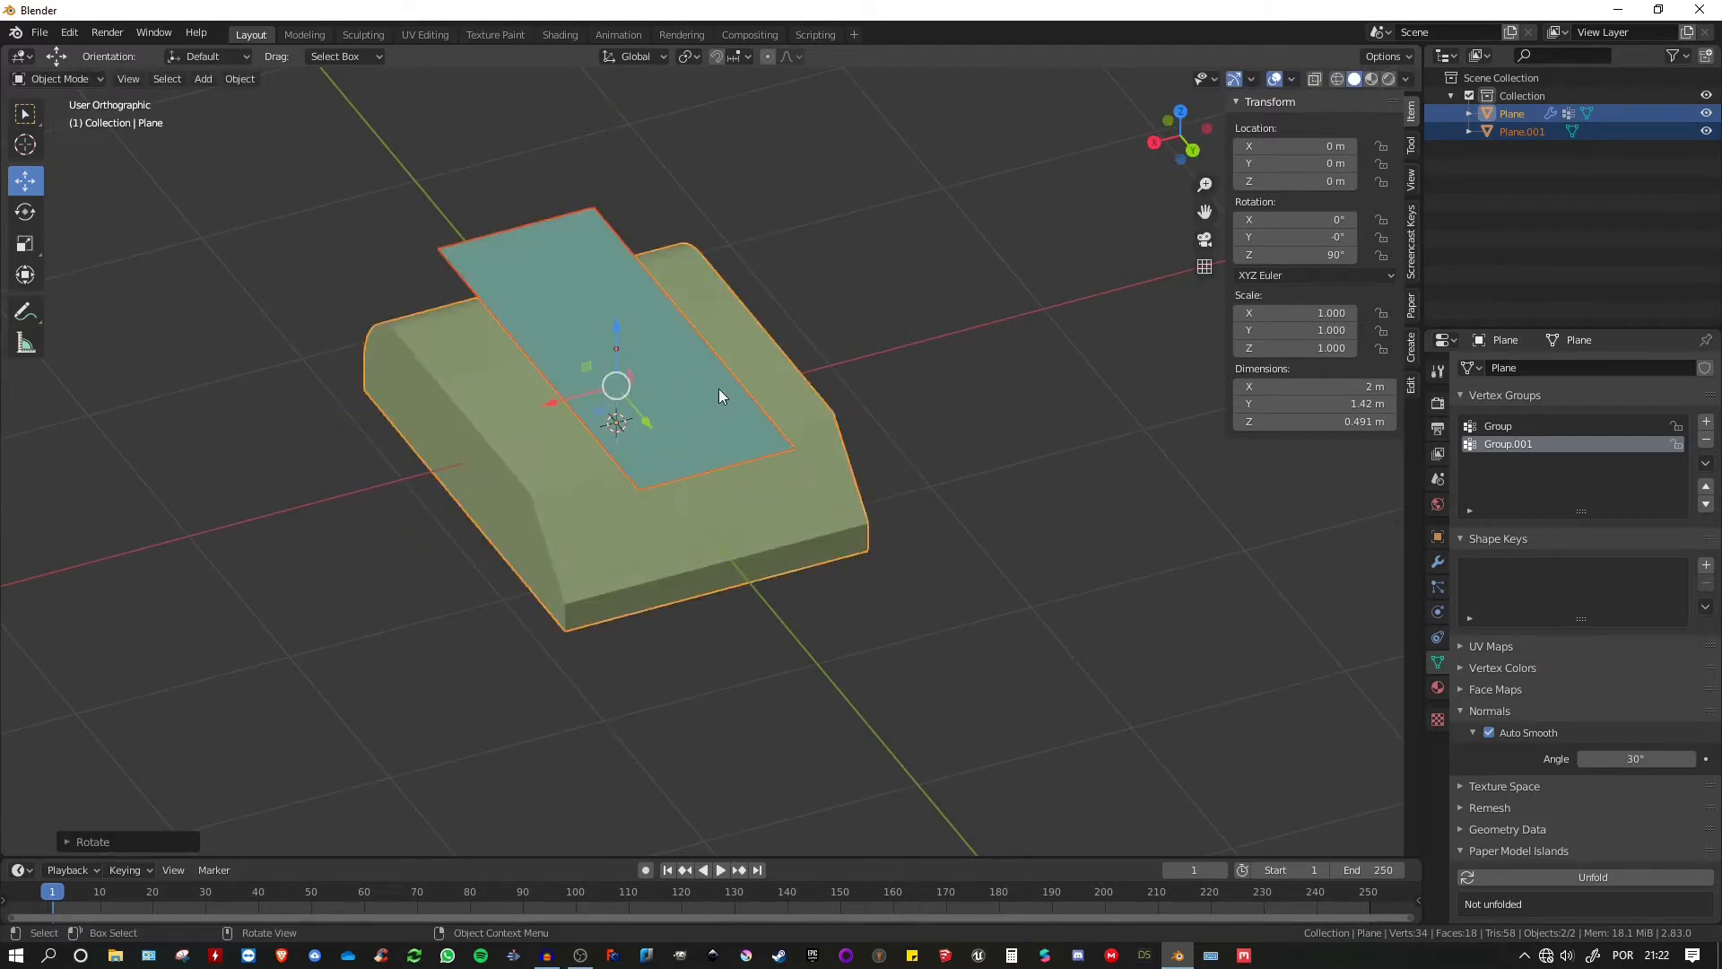
- Rotate both selected objects another 180° about the Z axis
key(KP_3)
middle_drag(718, 389, 680, 444)
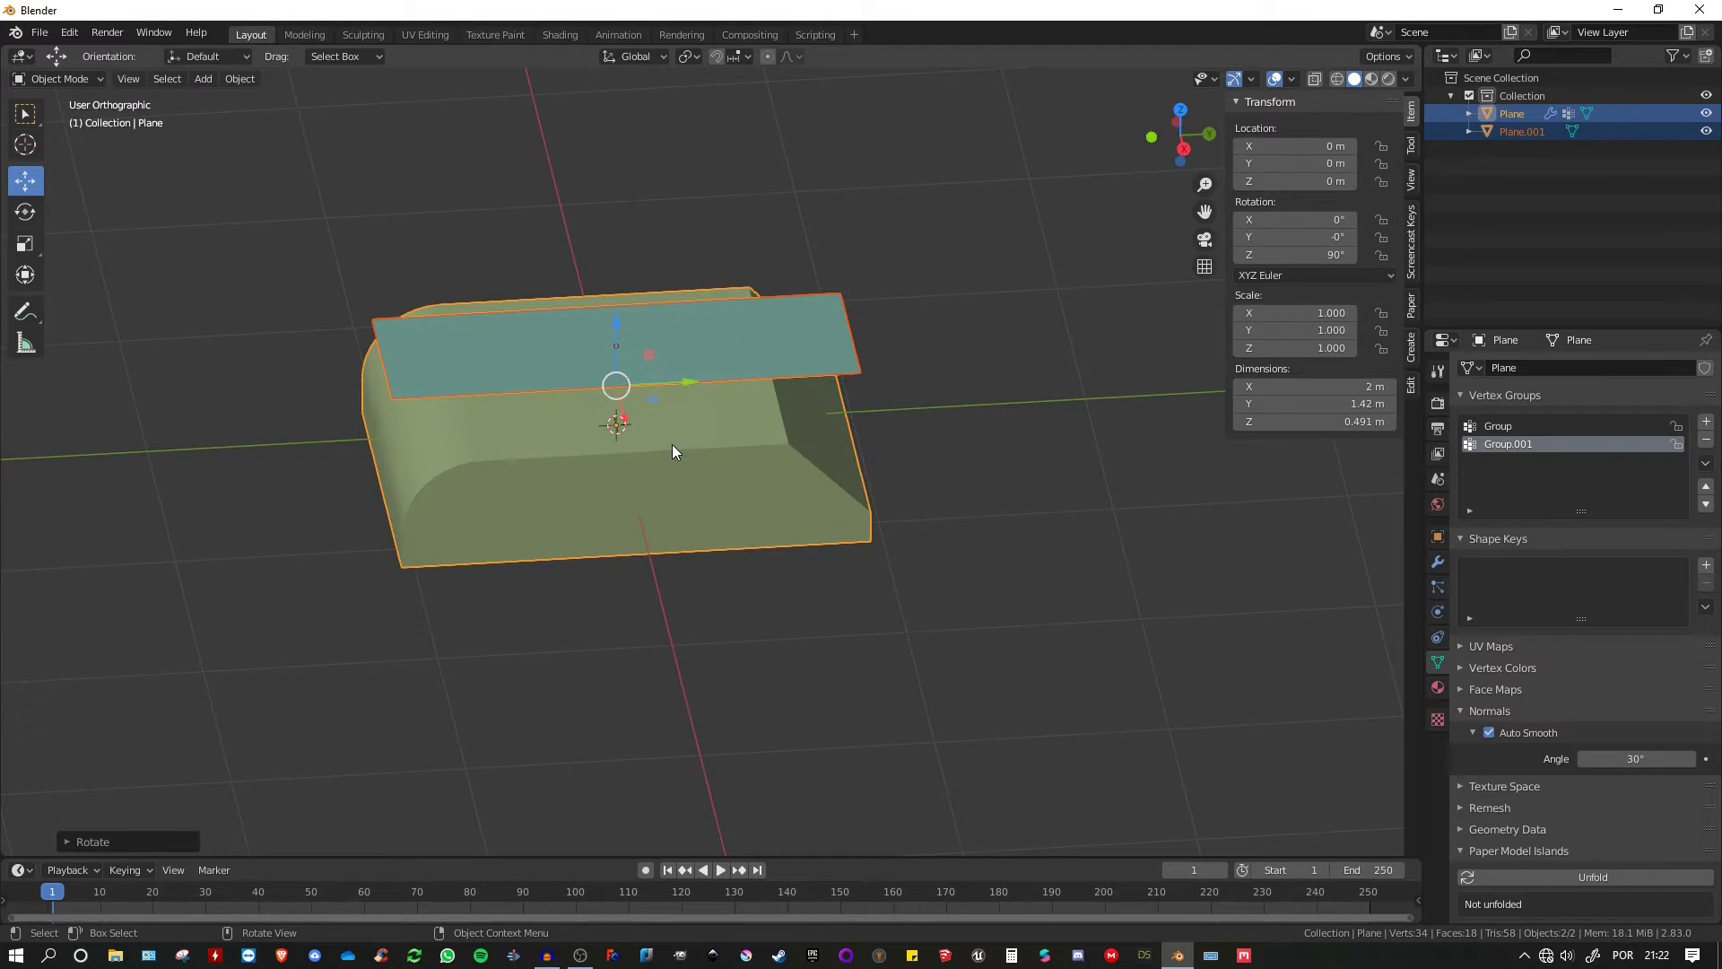
key(KP_1)
middle_drag(785, 425, 717, 420)
middle_drag(761, 485, 725, 409)
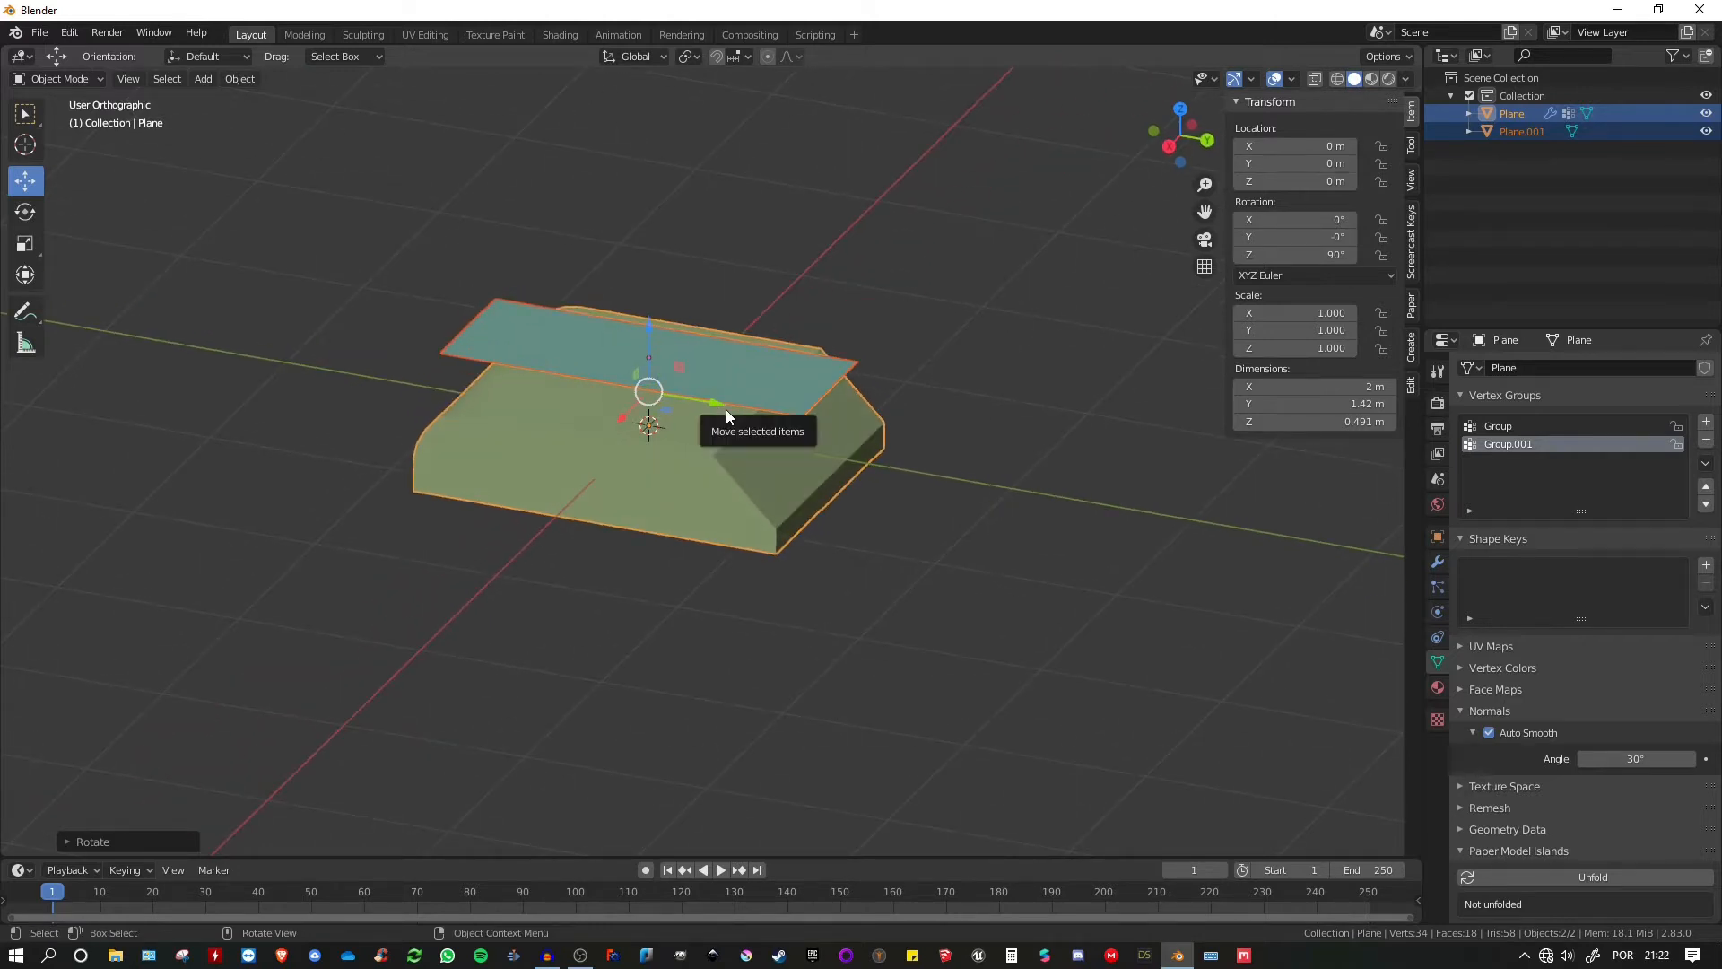
text(rz180)
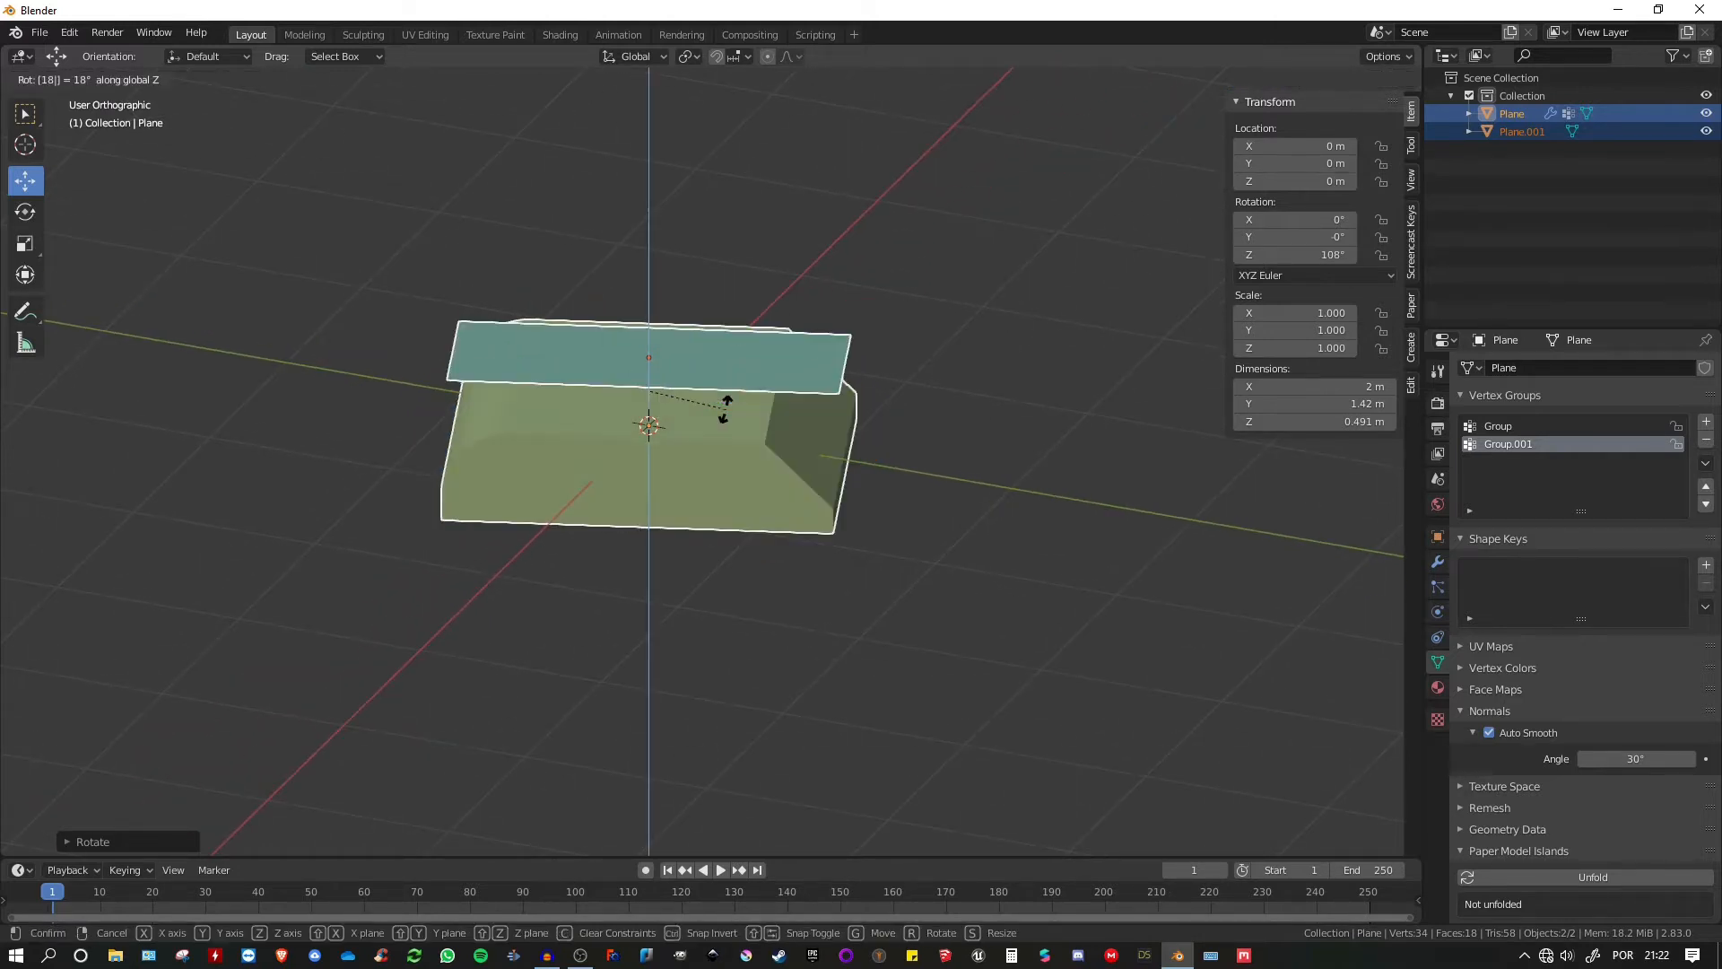
key(Return)
- Select only the narrow plane and move it along the Y axis to about Y = 1.34 m
middle_drag(558, 405, 626, 430)
key(KP_1)
key(KP_3)
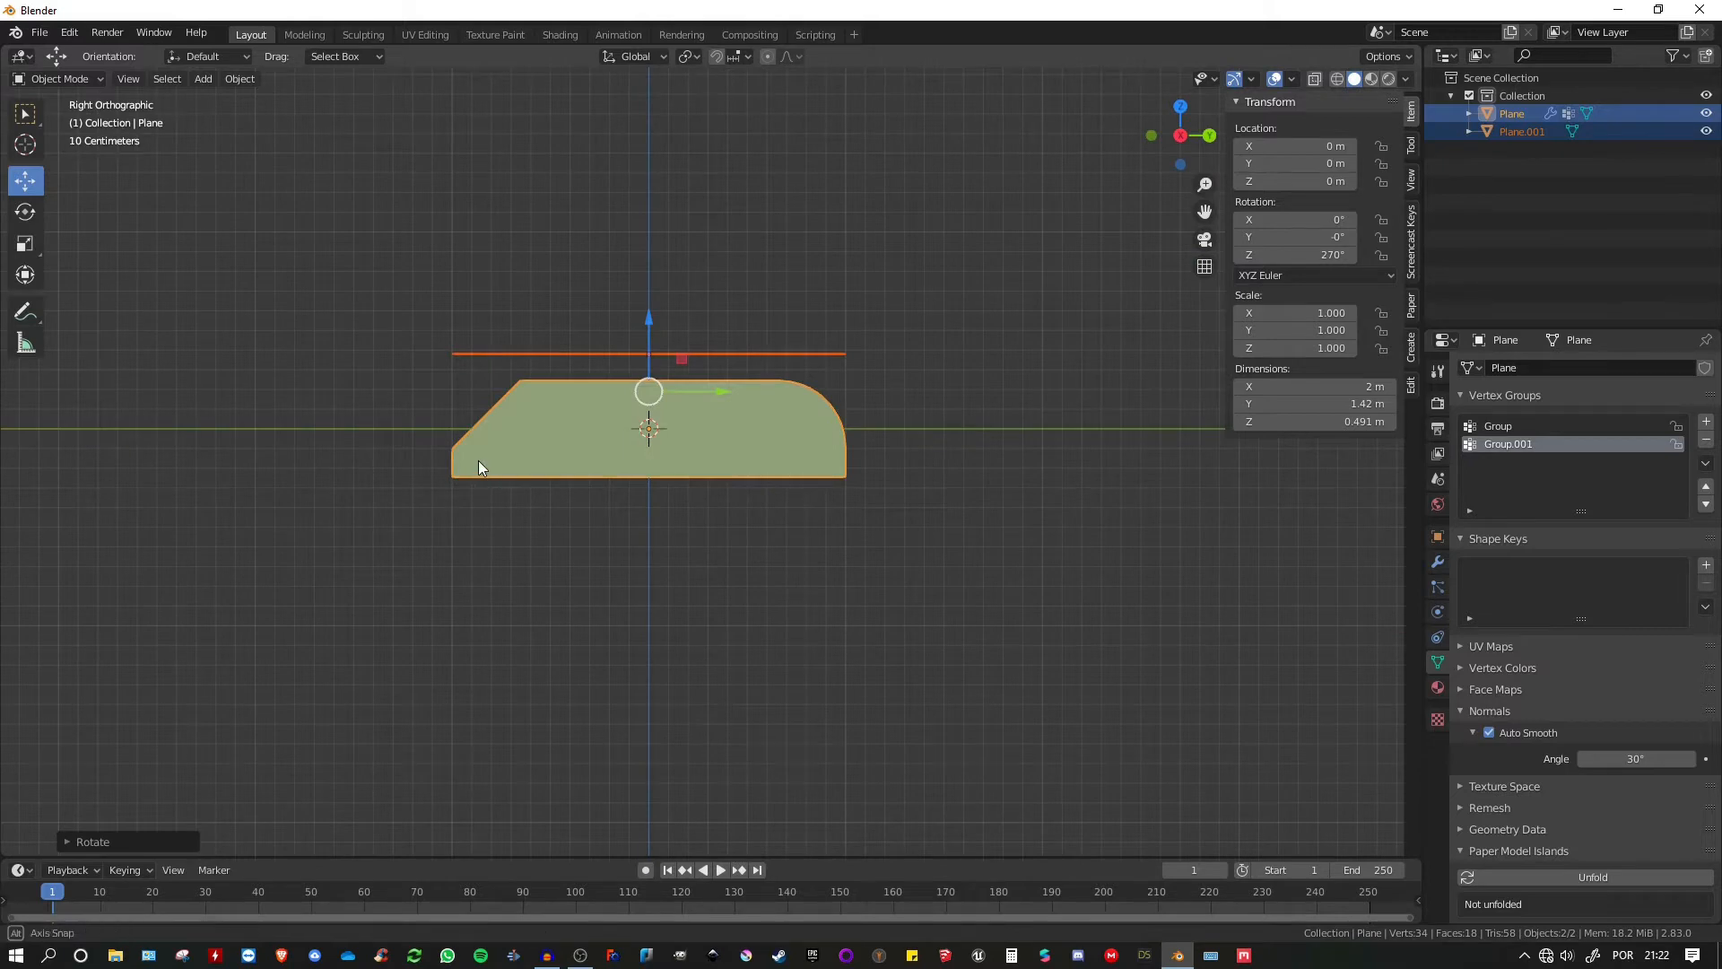
middle_drag(477, 460, 790, 405)
click(797, 395)
key(g)
key(y)
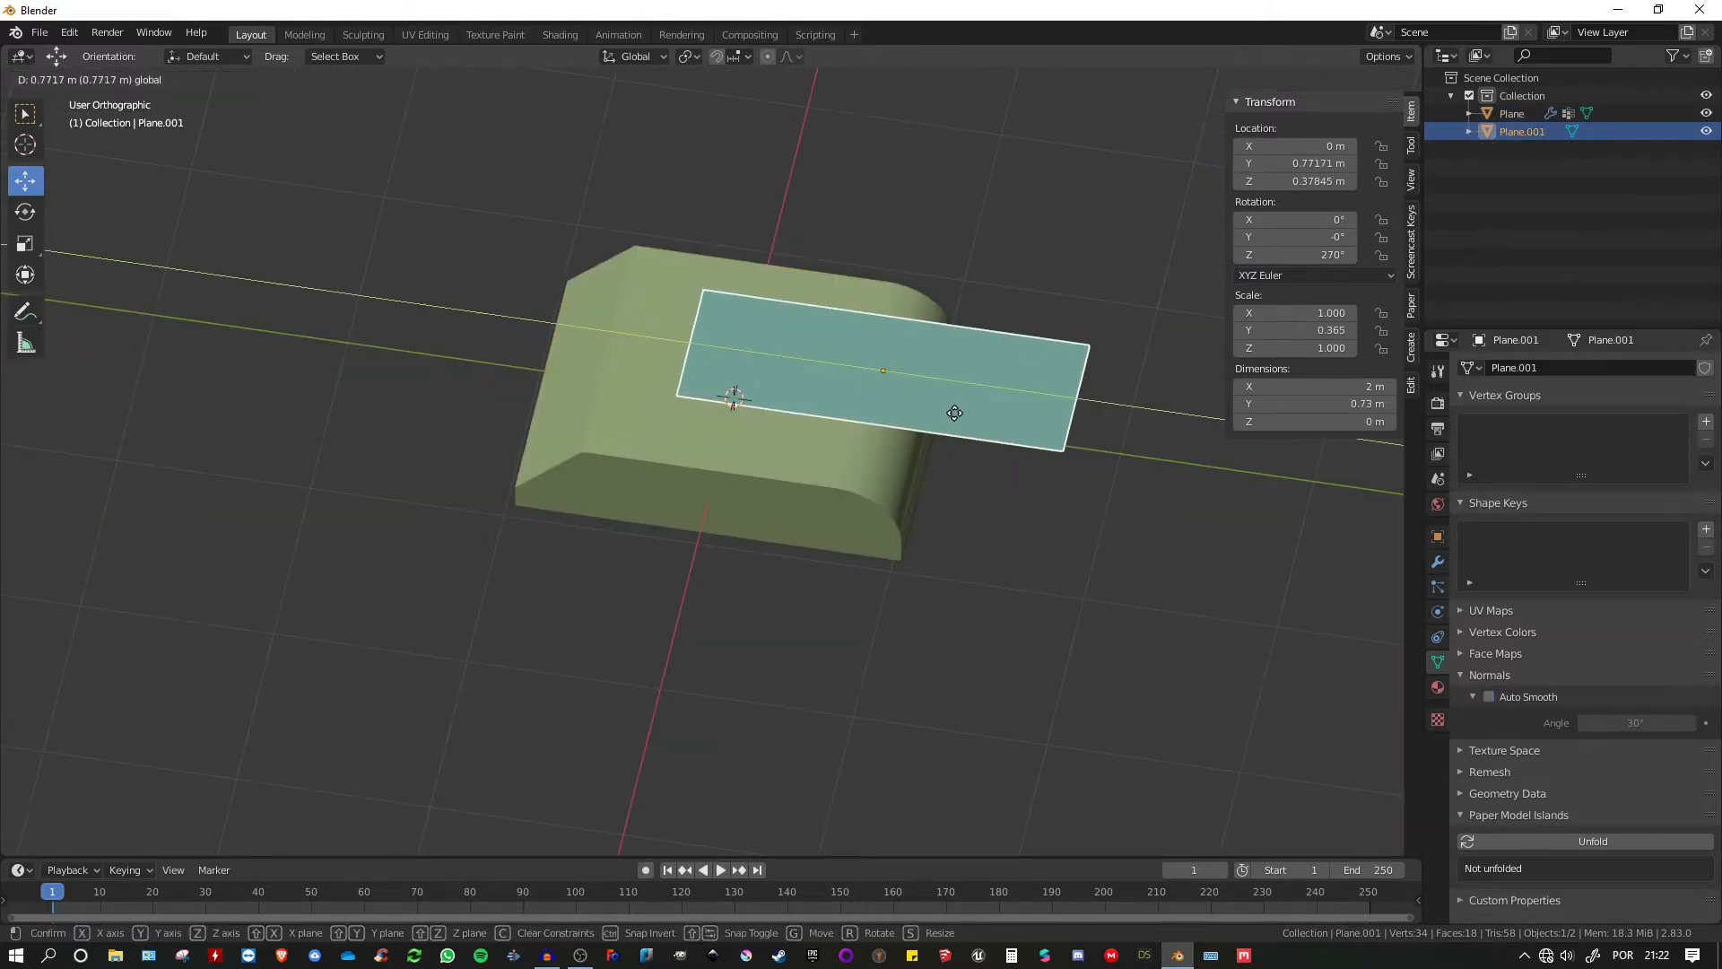
click(1064, 430)
- Apply rotation and scale to the narrow plane
middle_drag(777, 393, 796, 357)
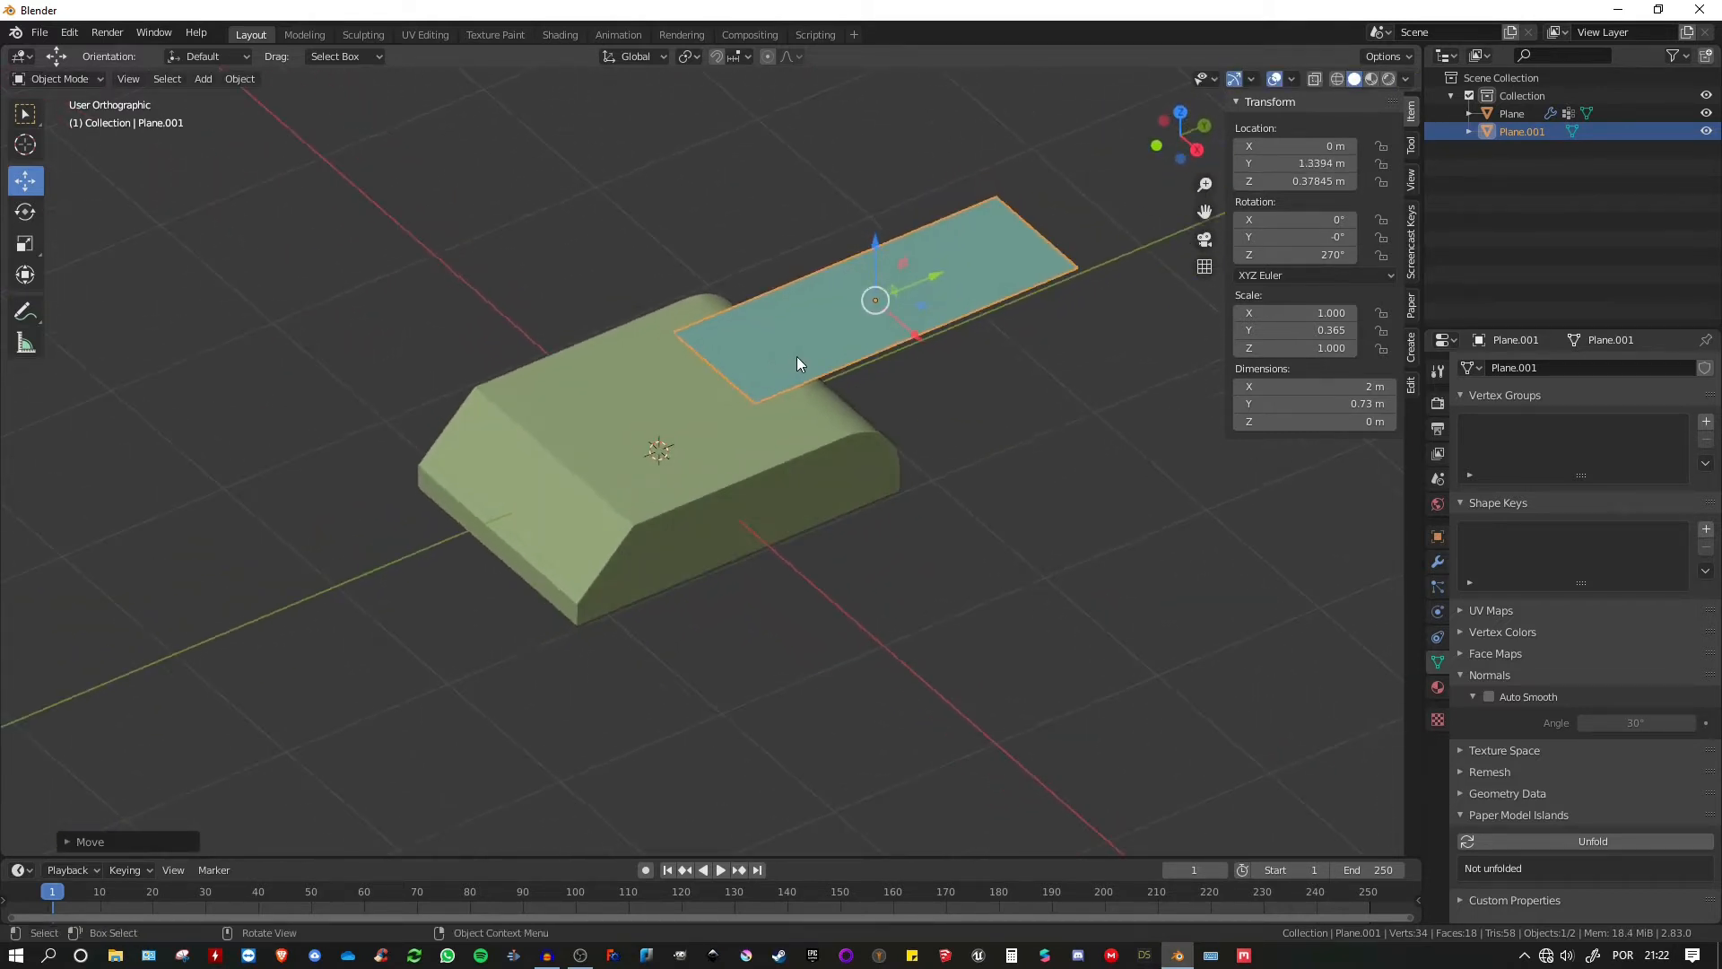
key(ctrl+a)
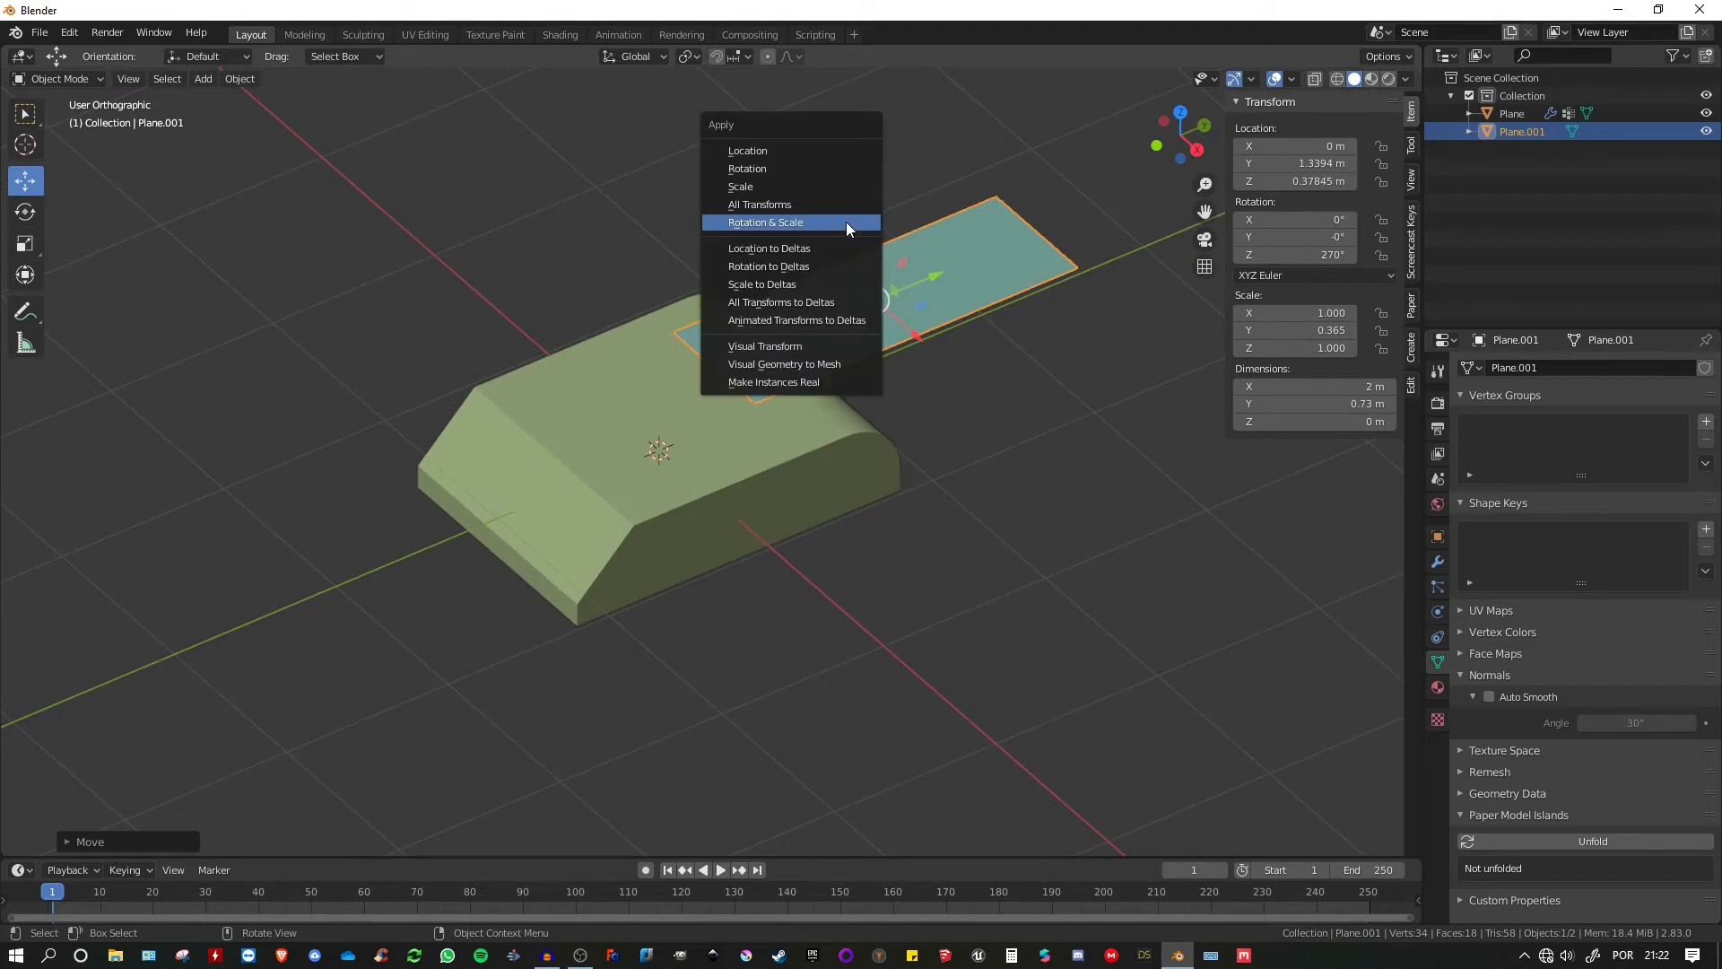
click(762, 222)
- Assign the two vertices at the narrow plane's end nearest the solid to a new vertex group
mouse_move(874, 278)
middle_down()
mouse_move(742, 375)
mouse_move(880, 298)
middle_up()
key(Tab)
click(655, 373)
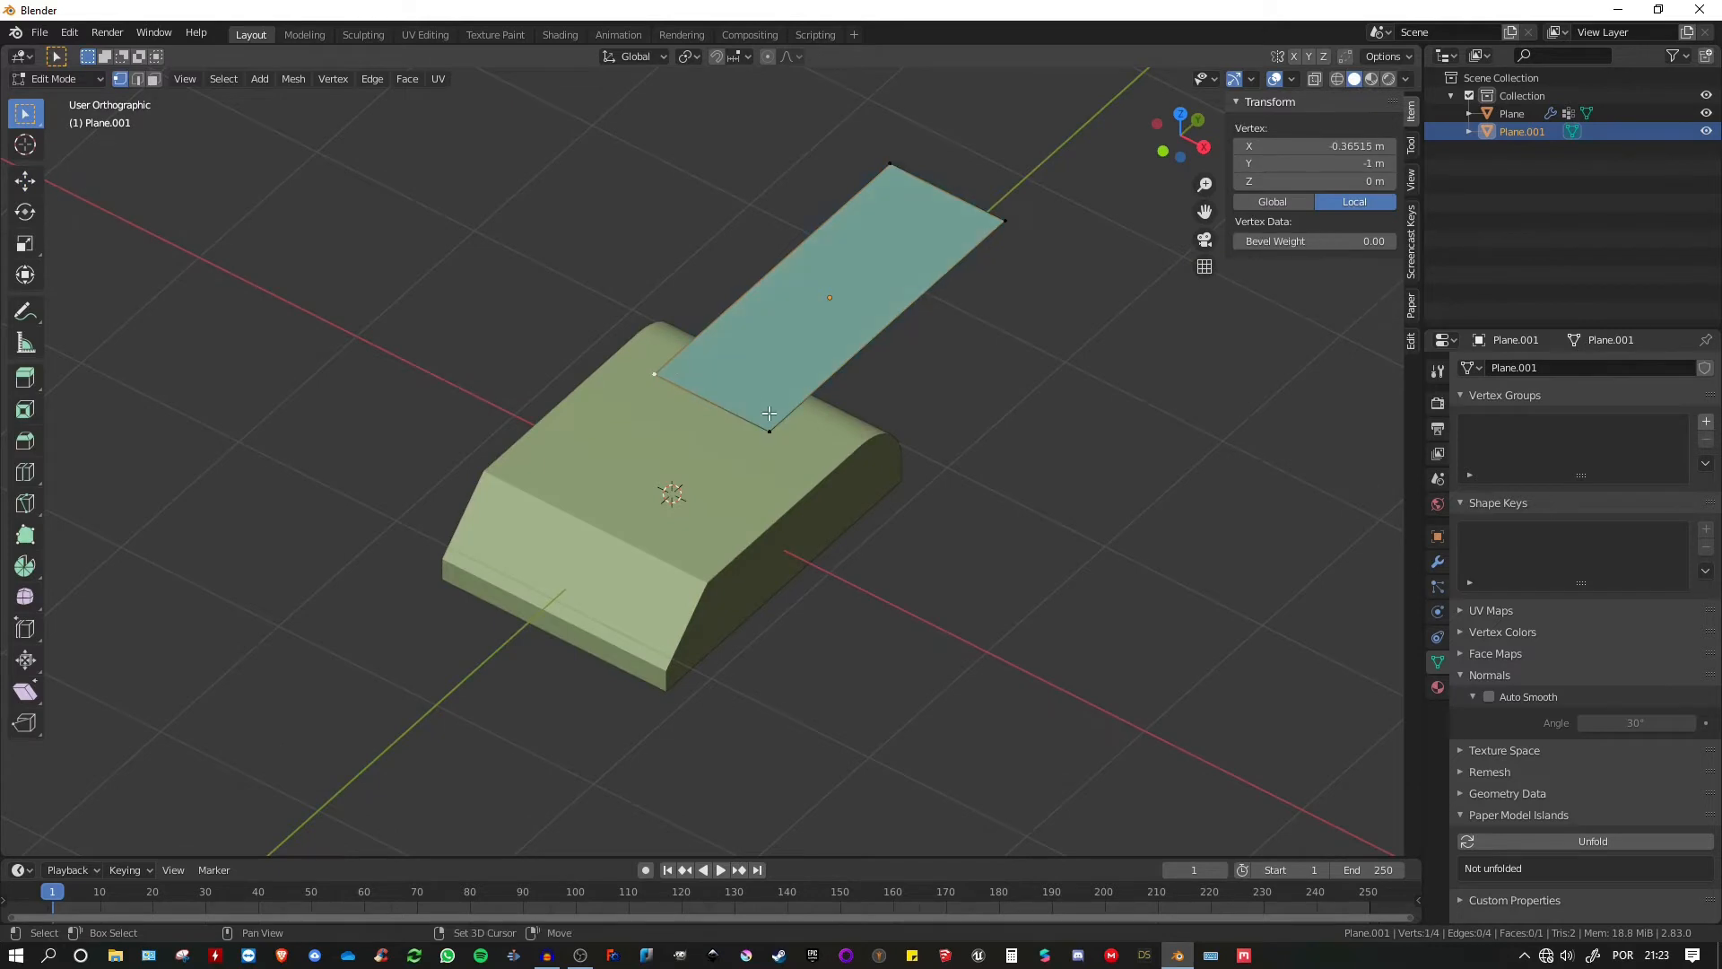
shift+click(769, 413)
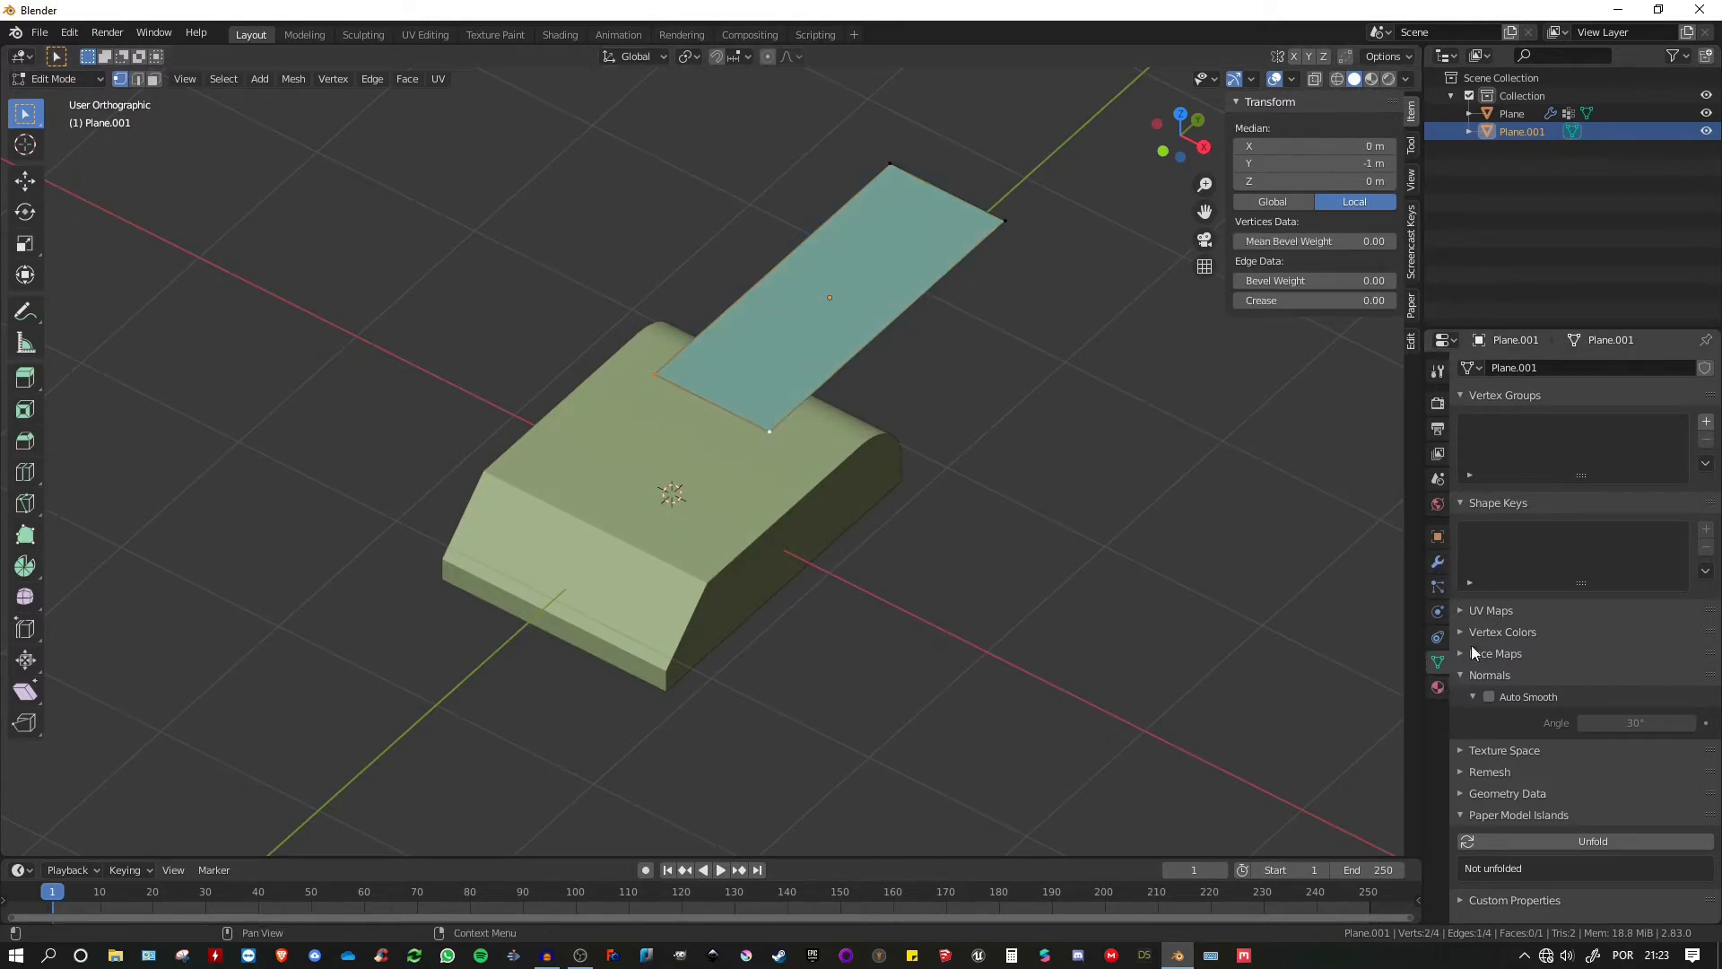
click(1705, 422)
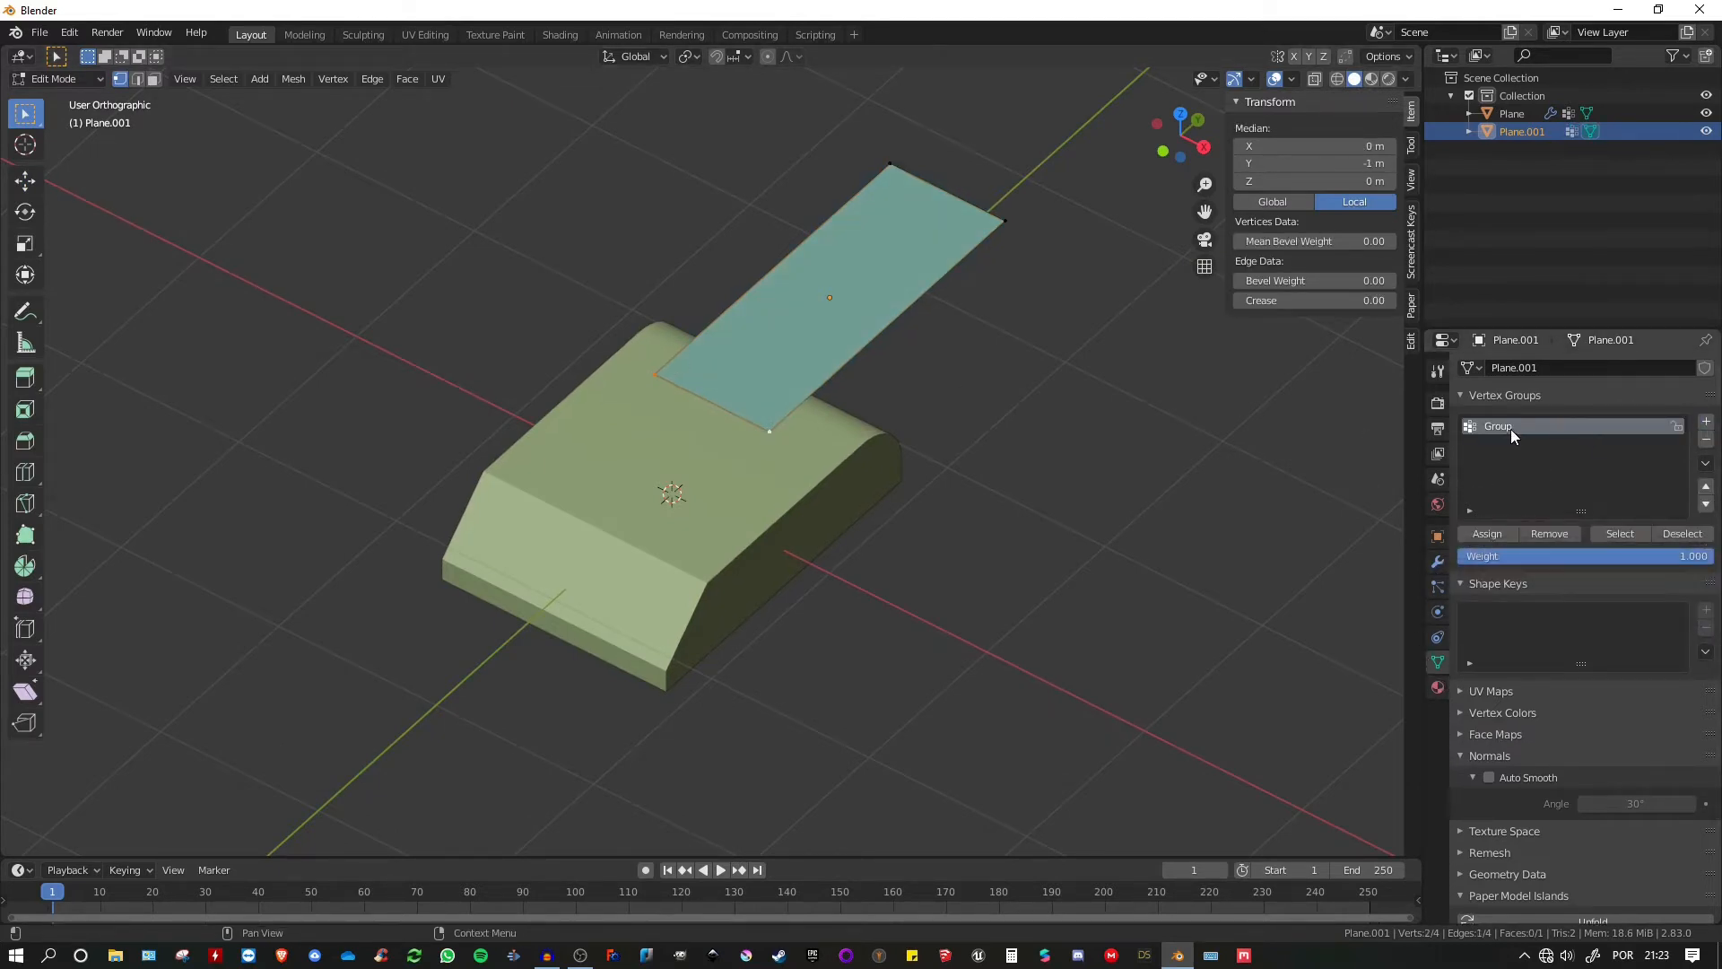
click(1487, 533)
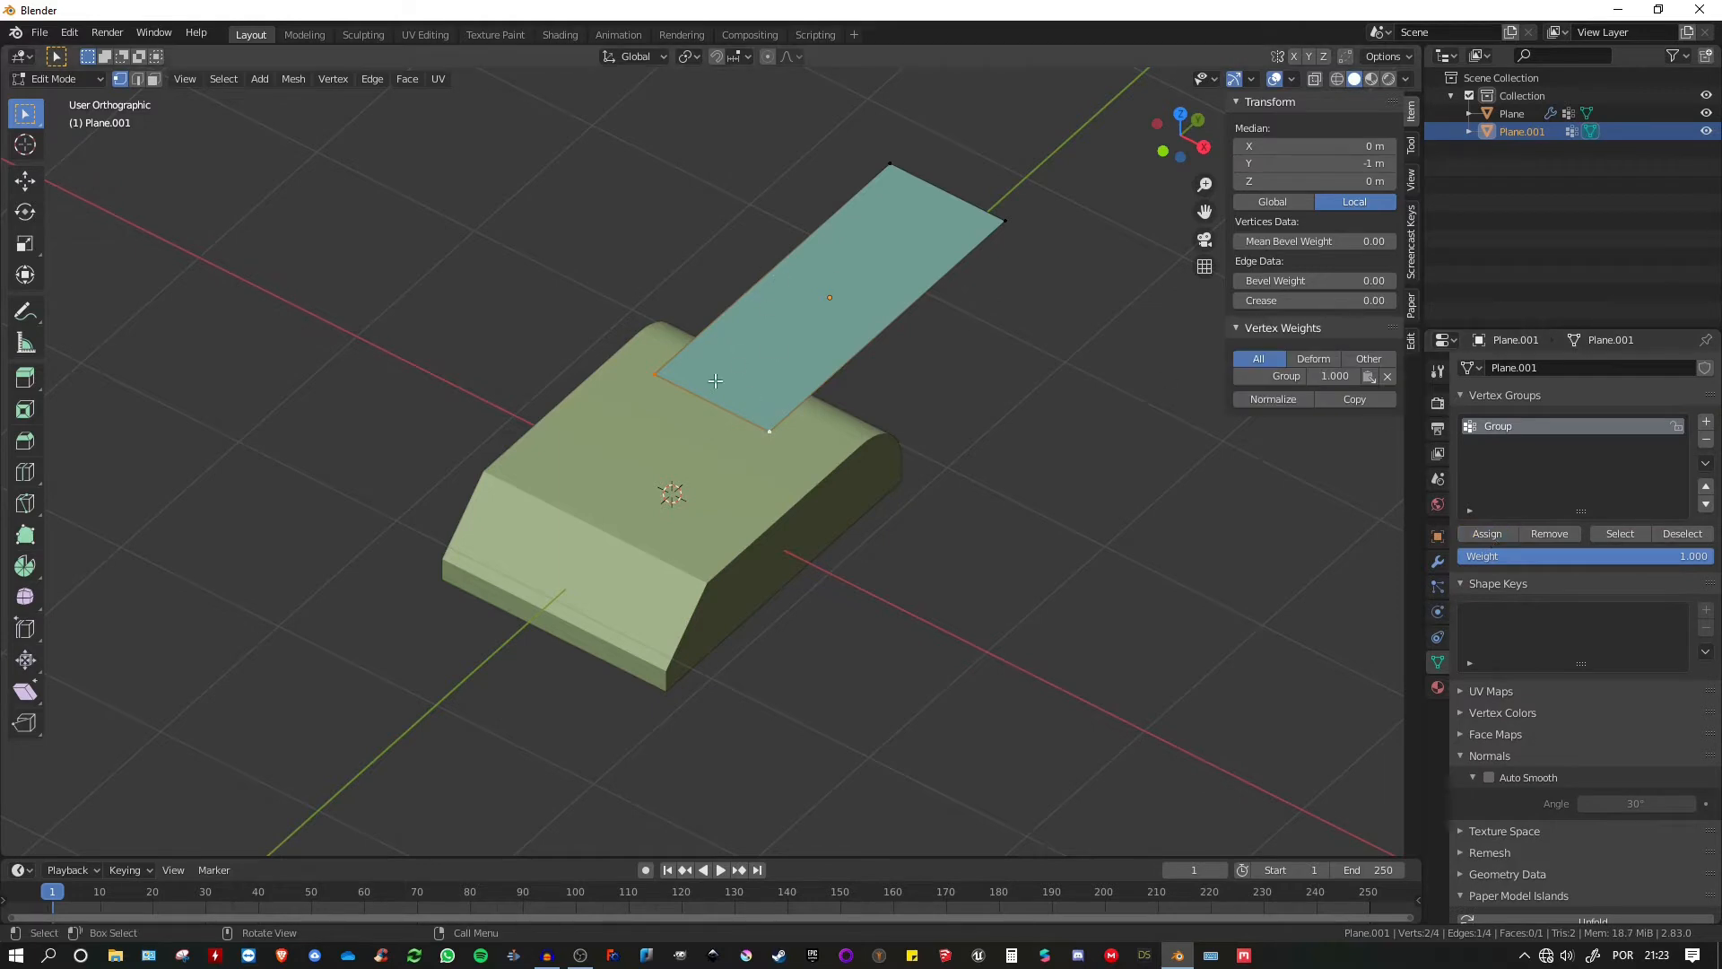
key(Tab)
- Add a Bevel modifier to the narrow plane with Only Vertices, limited to vertex group Group, with an offset of about 0.207 m
middle_drag(715, 380, 850, 305)
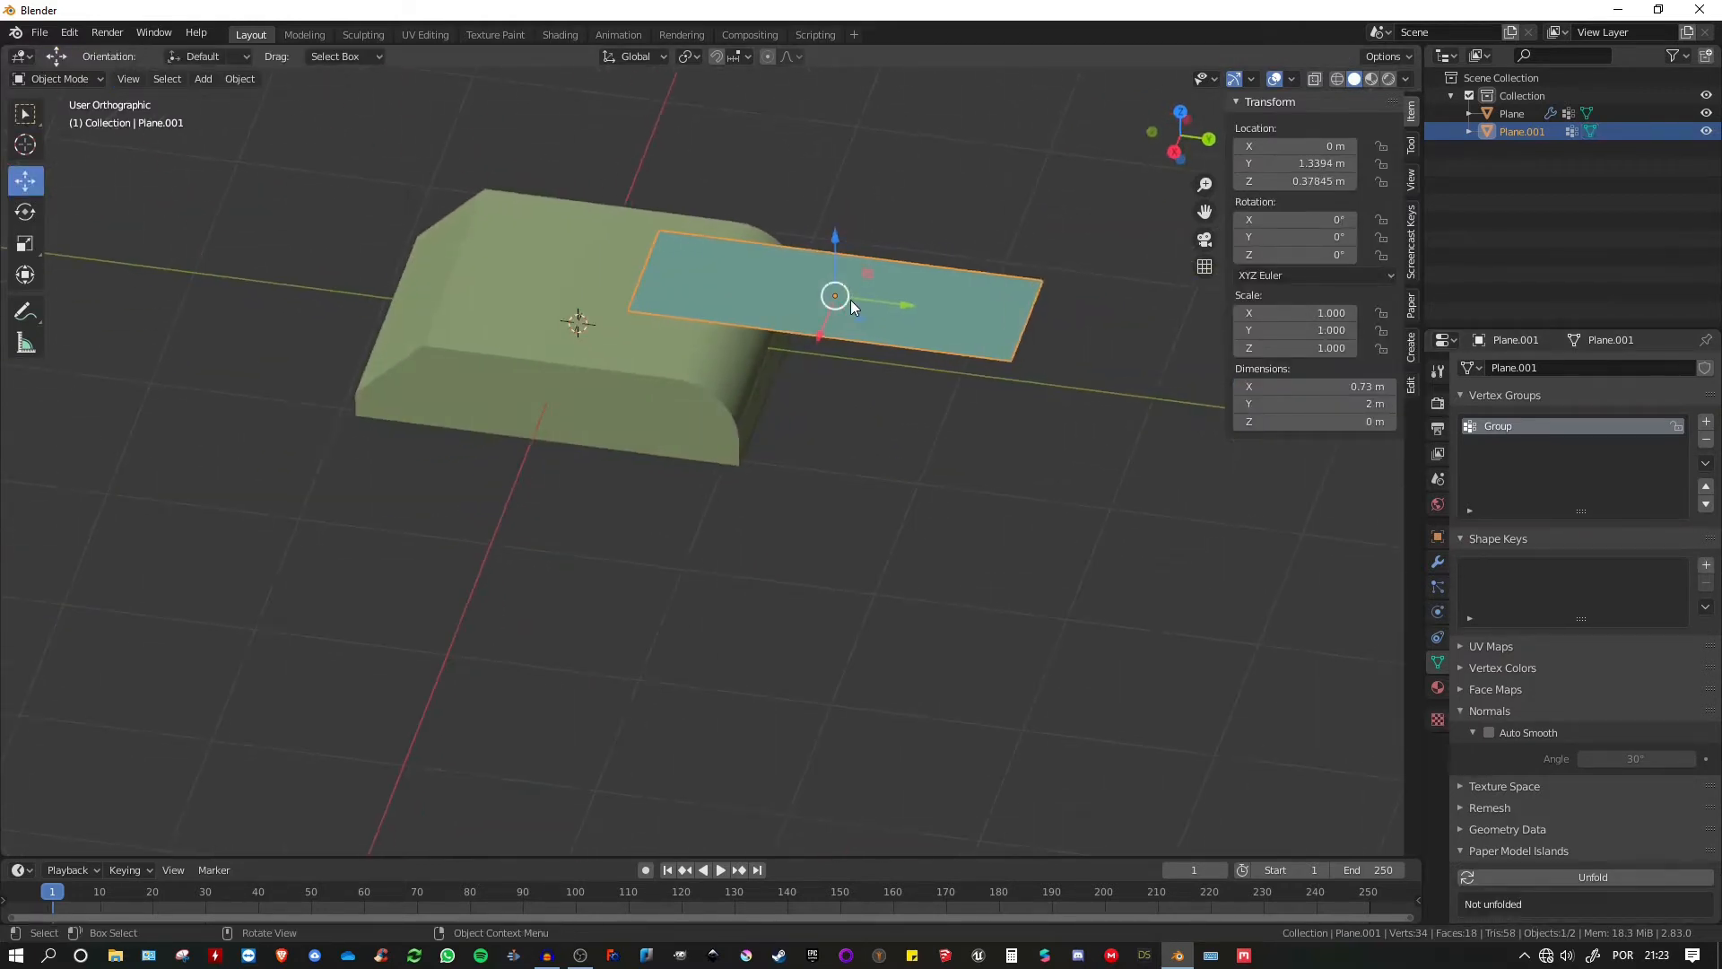
click(1437, 561)
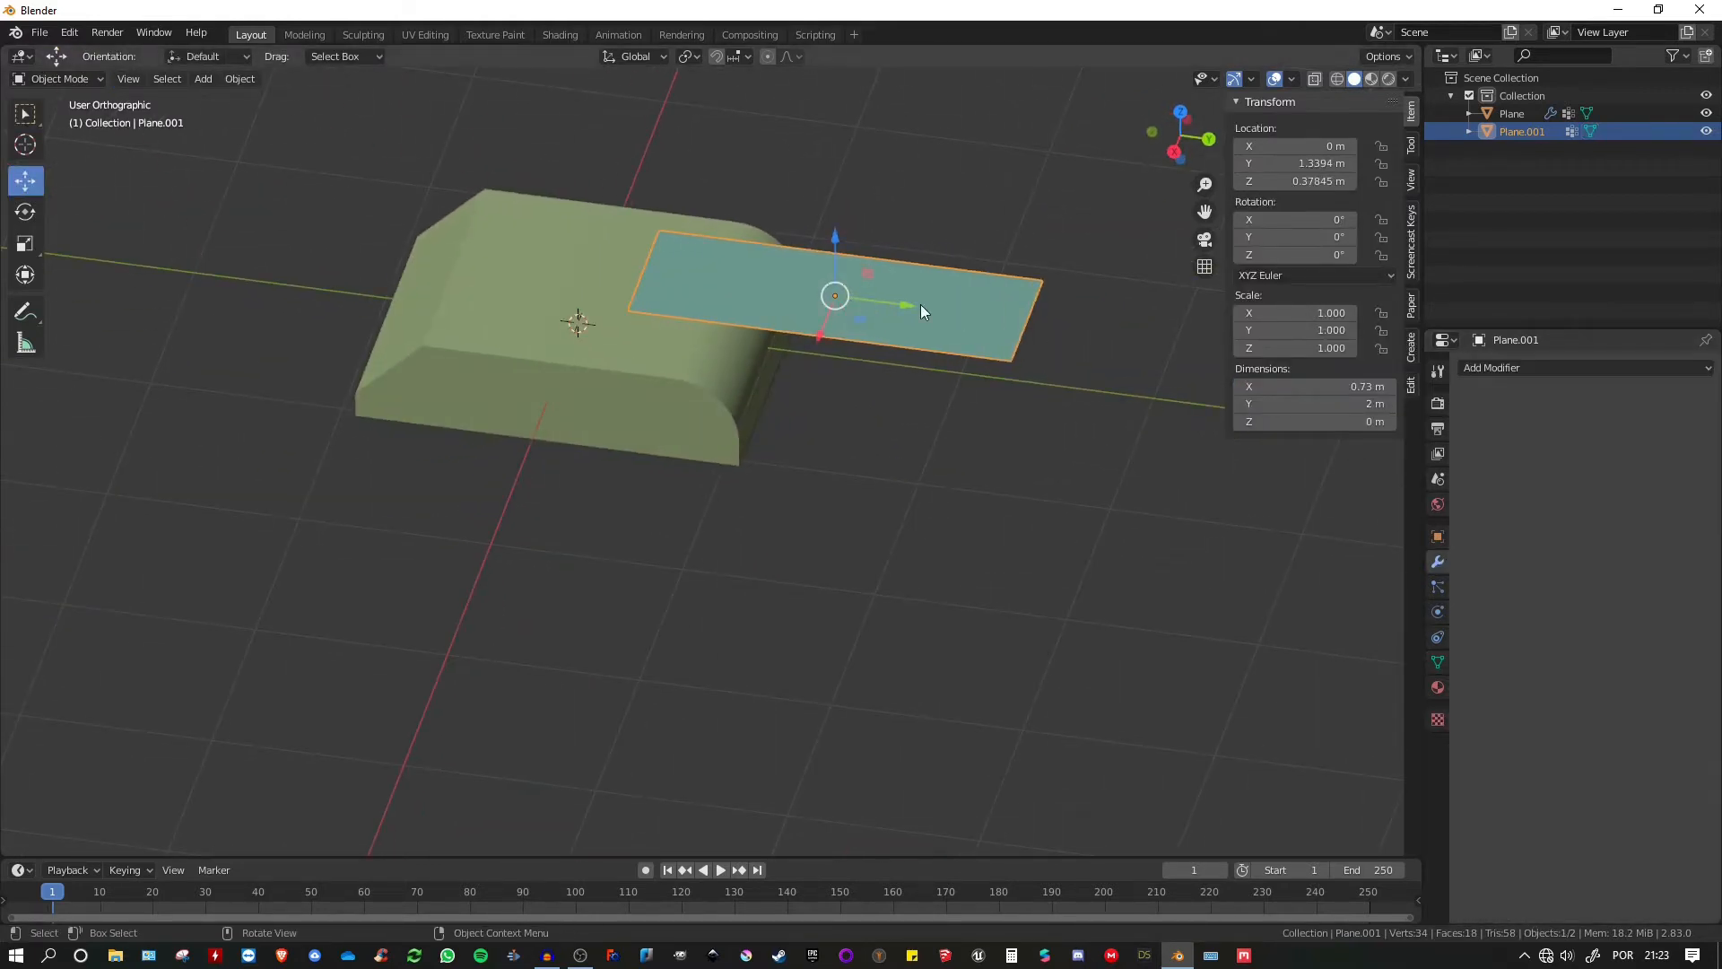
click(1484, 367)
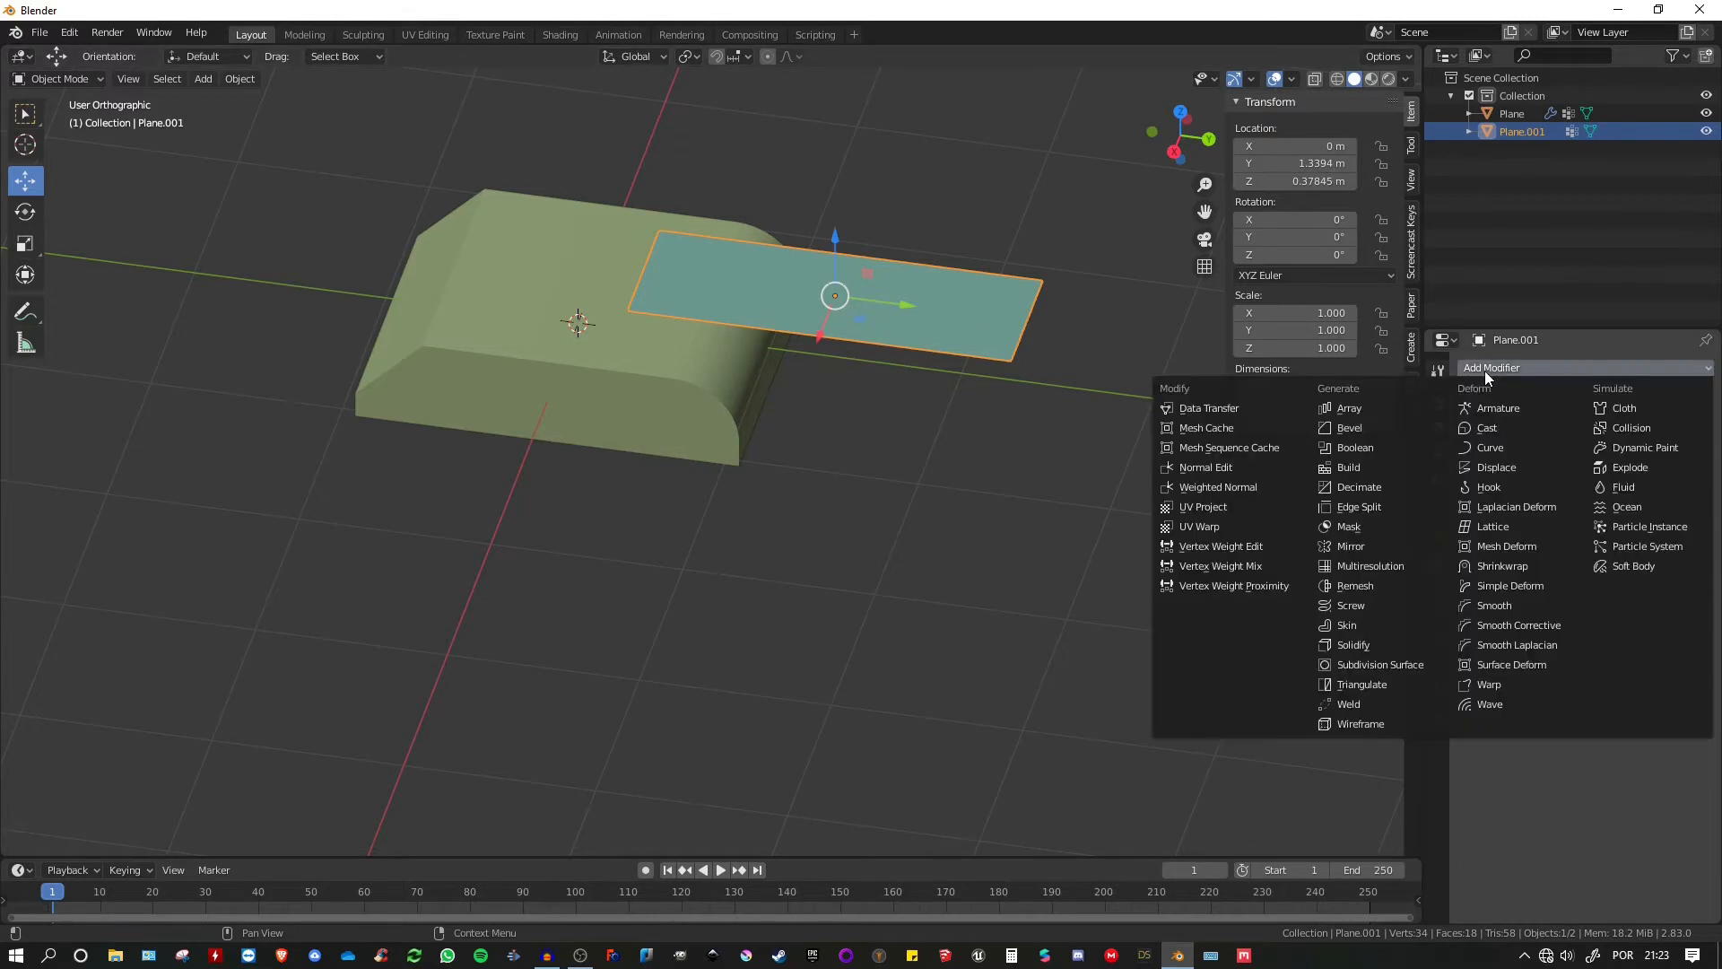
click(1347, 427)
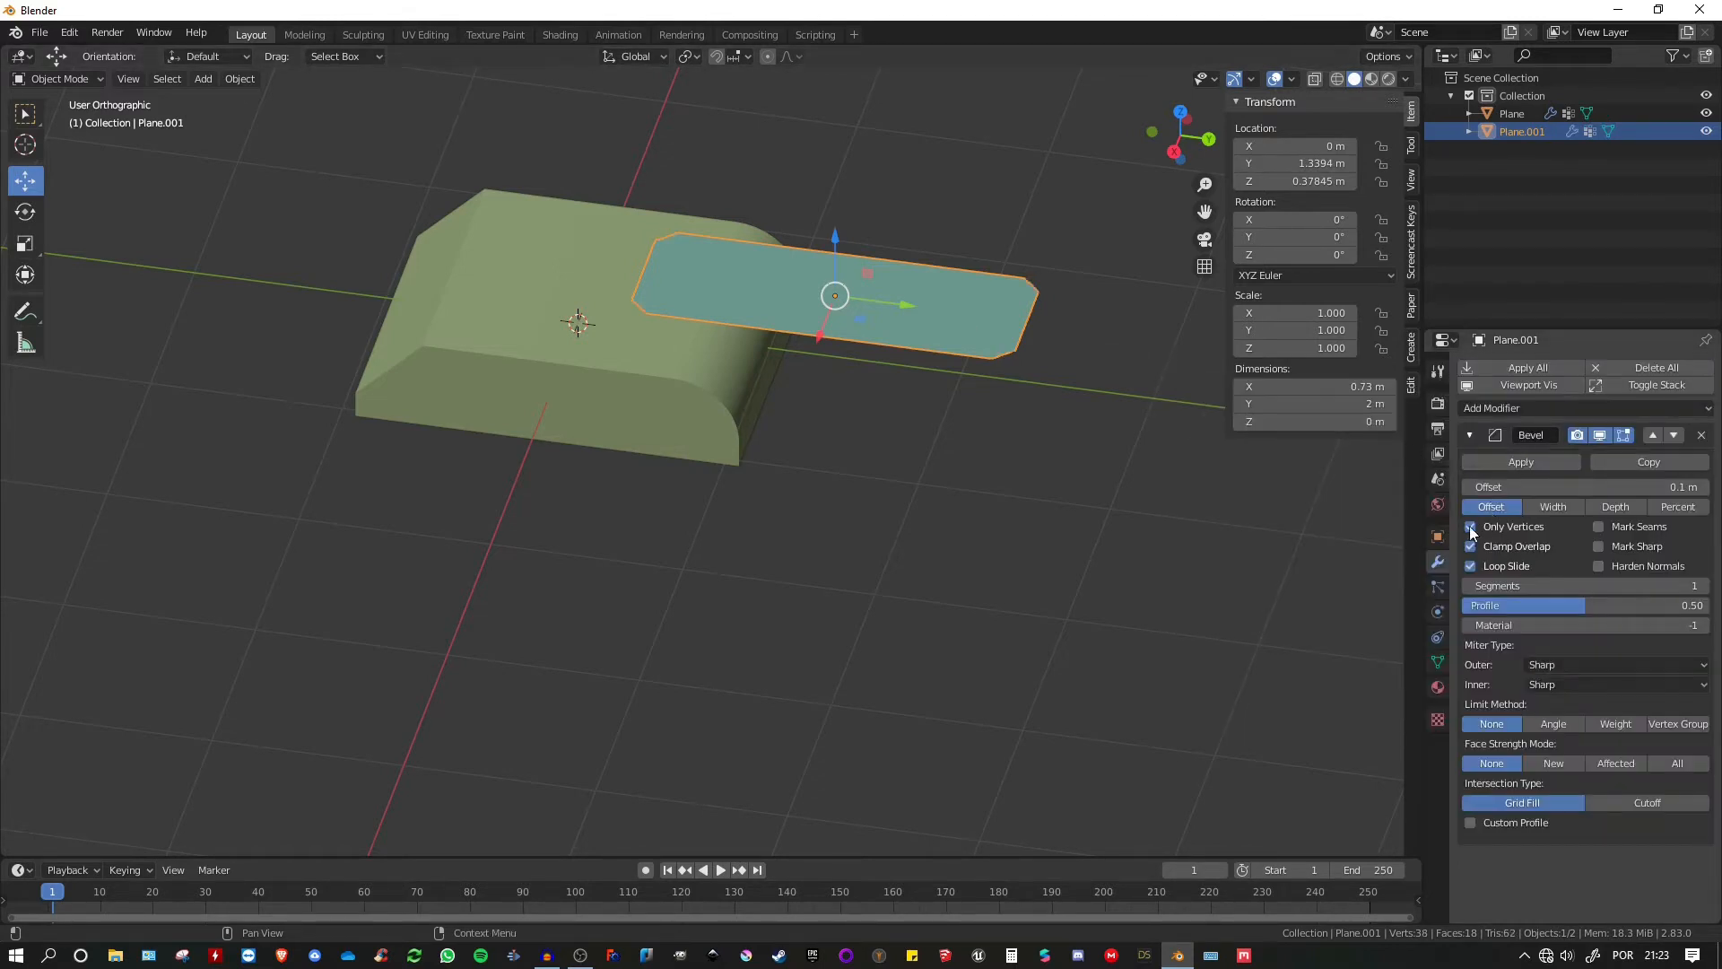
click(1670, 724)
click(1560, 743)
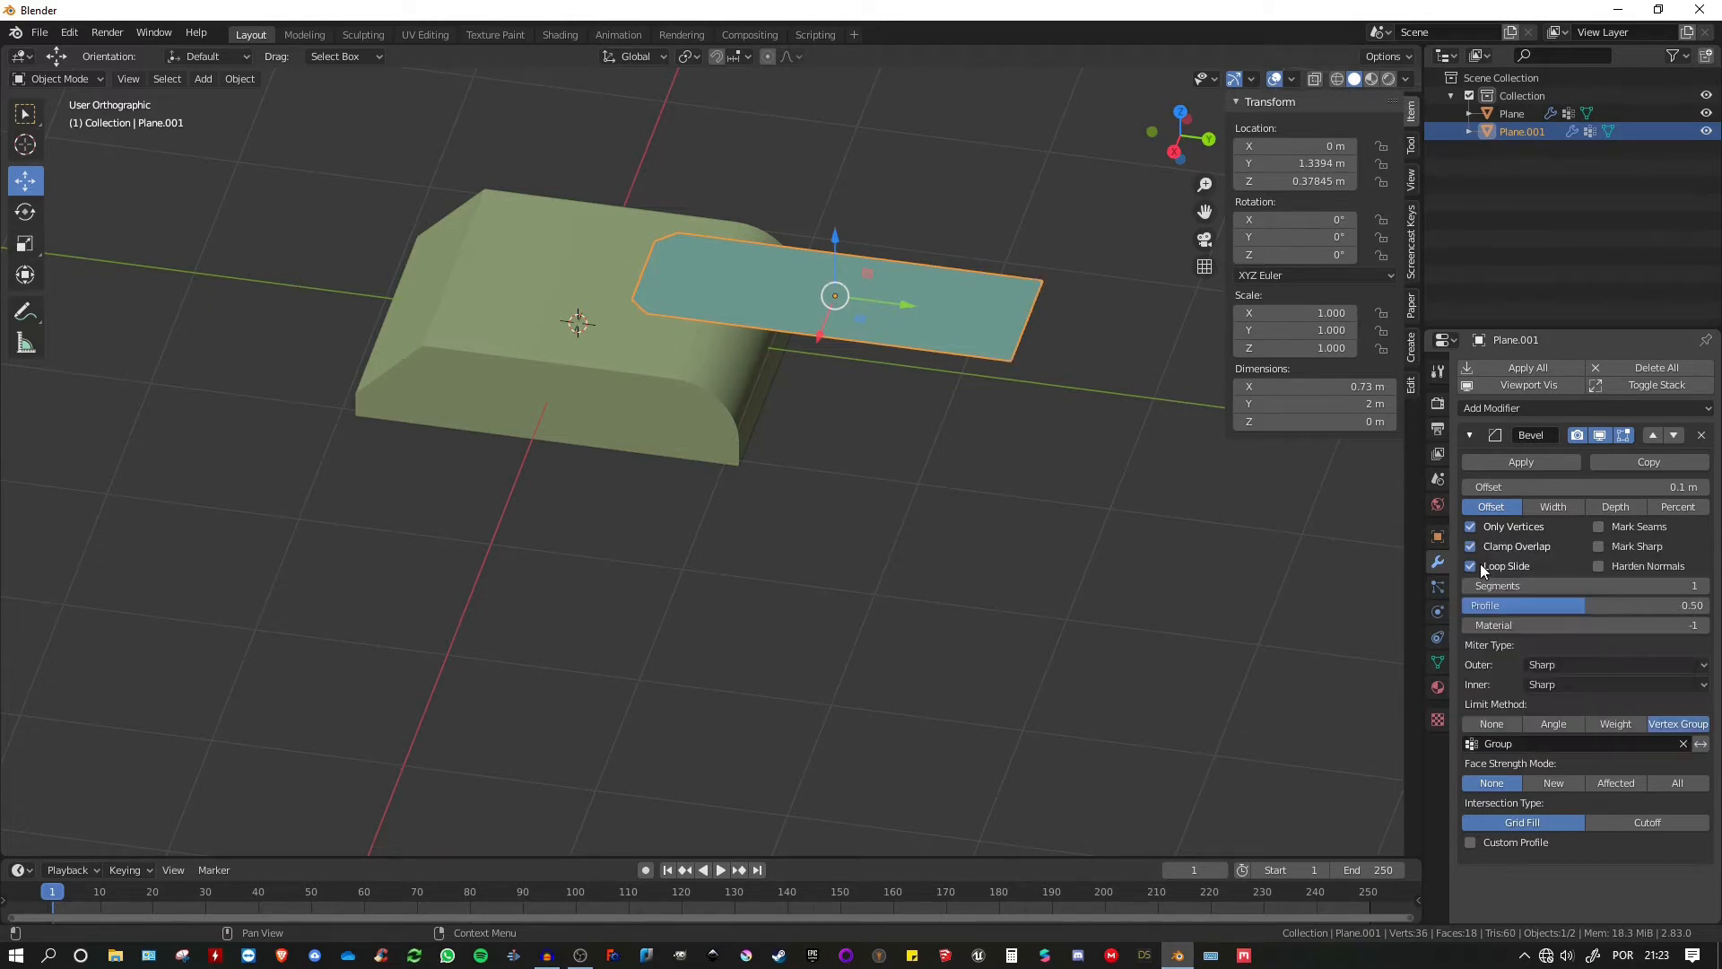
middle_drag(845, 346, 1123, 433)
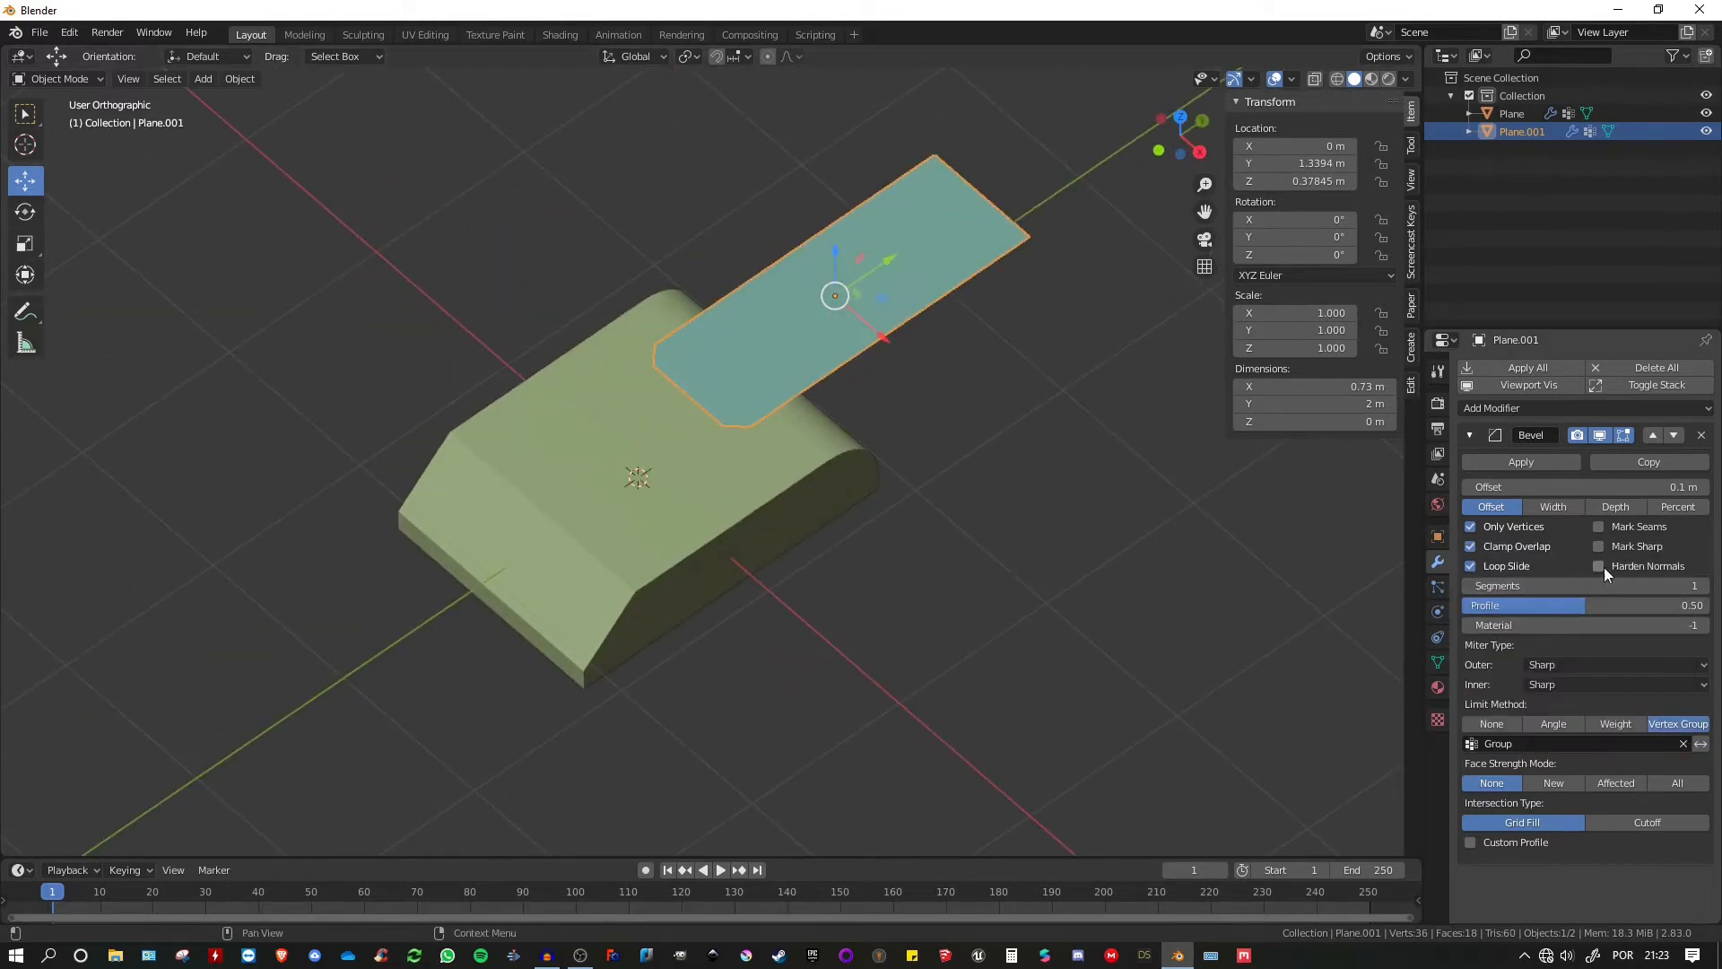
drag(1578, 486, 1592, 486)
- Move the narrow plane's two unbevelled end vertices along Y towards the bevelled end, shortening it to about 0.95 m
middle_drag(1121, 439, 800, 369)
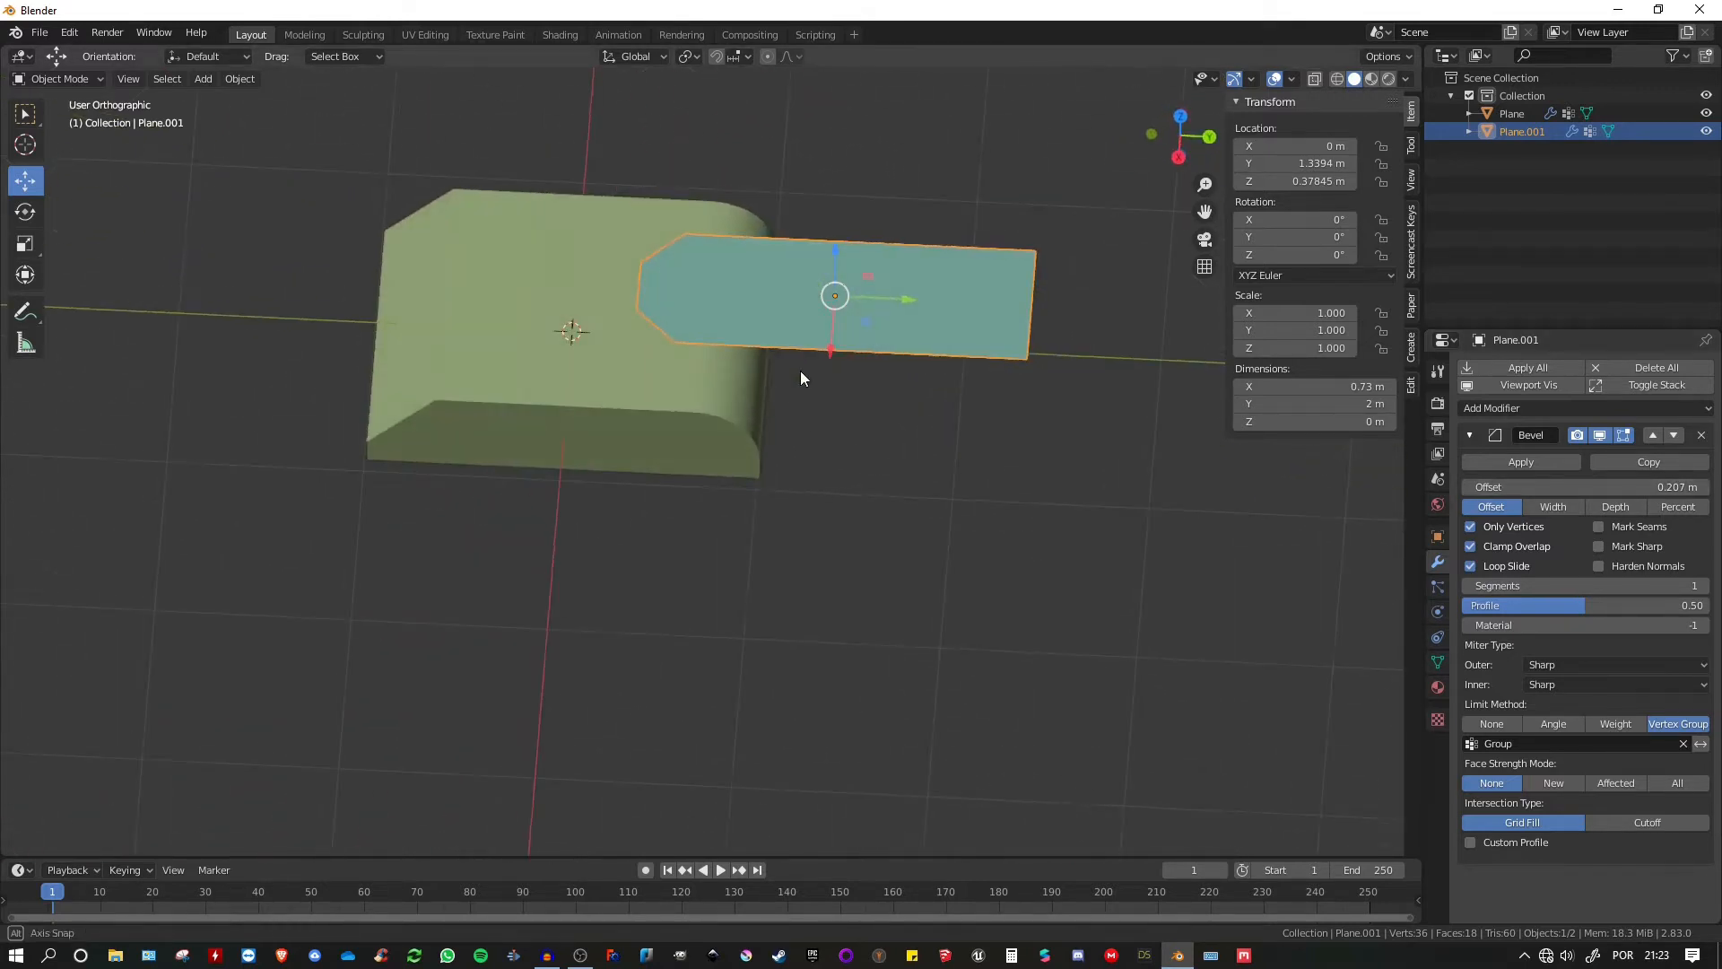
key(Tab)
click(1039, 261)
shift+click(1036, 318)
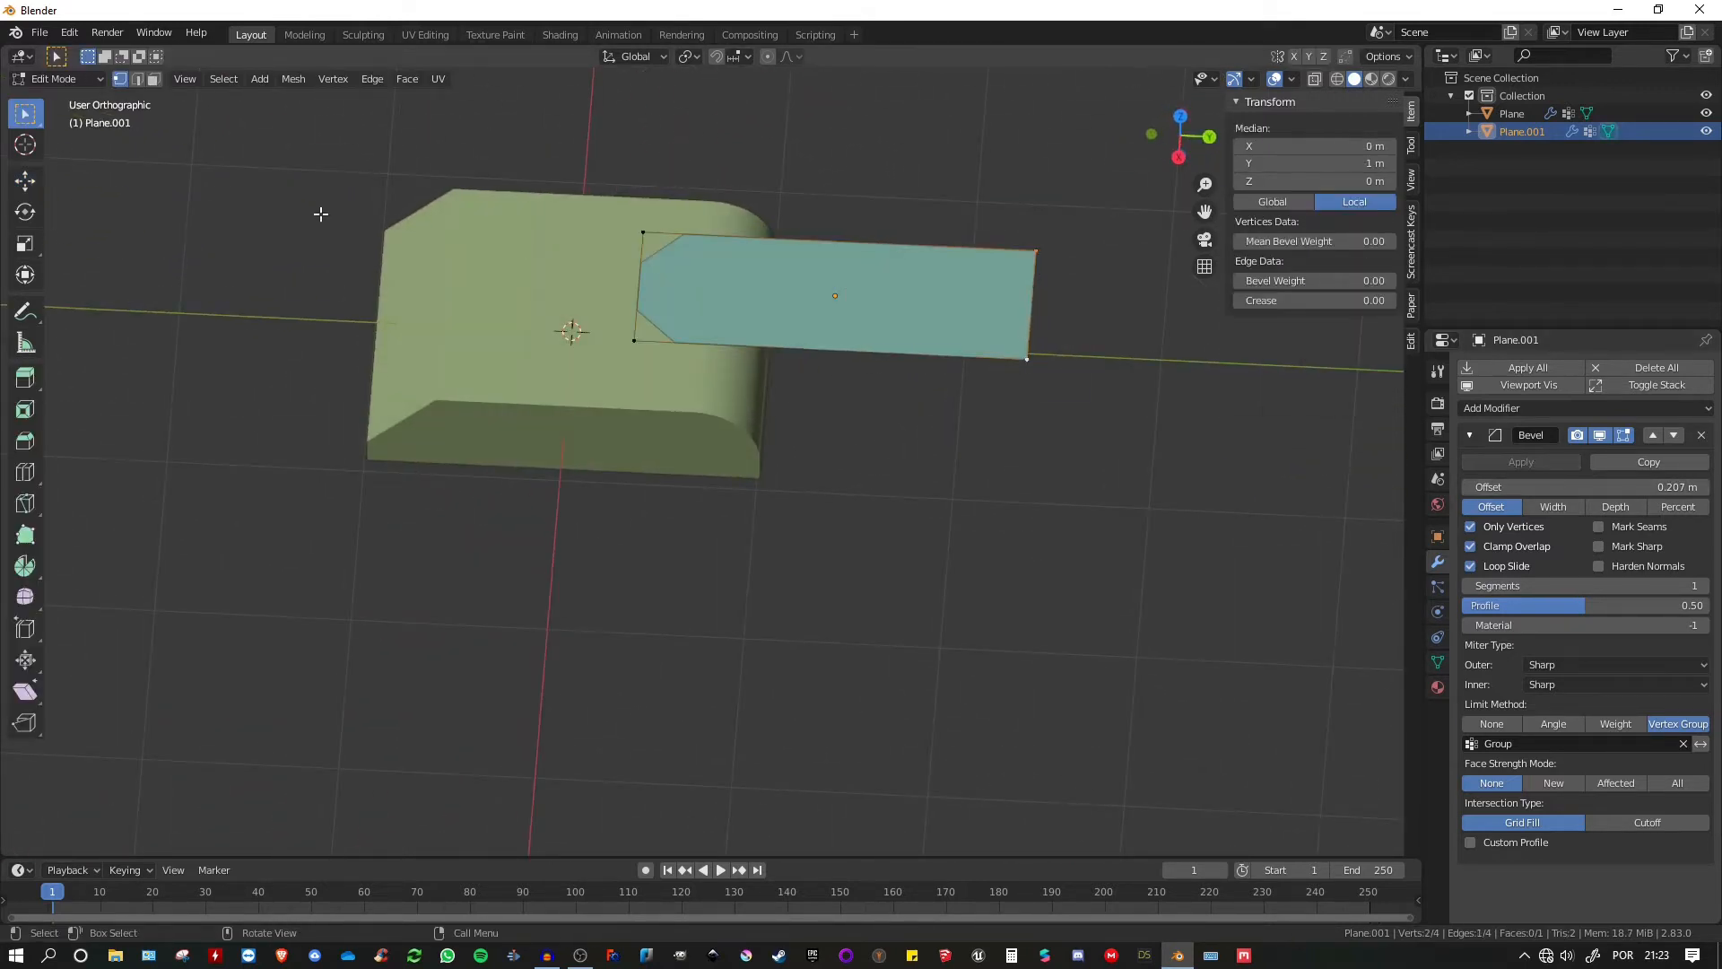
click(25, 179)
drag(1099, 308, 887, 308)
key(Tab)
middle_drag(847, 375, 943, 303)
scroll(933, 308, up, 2)
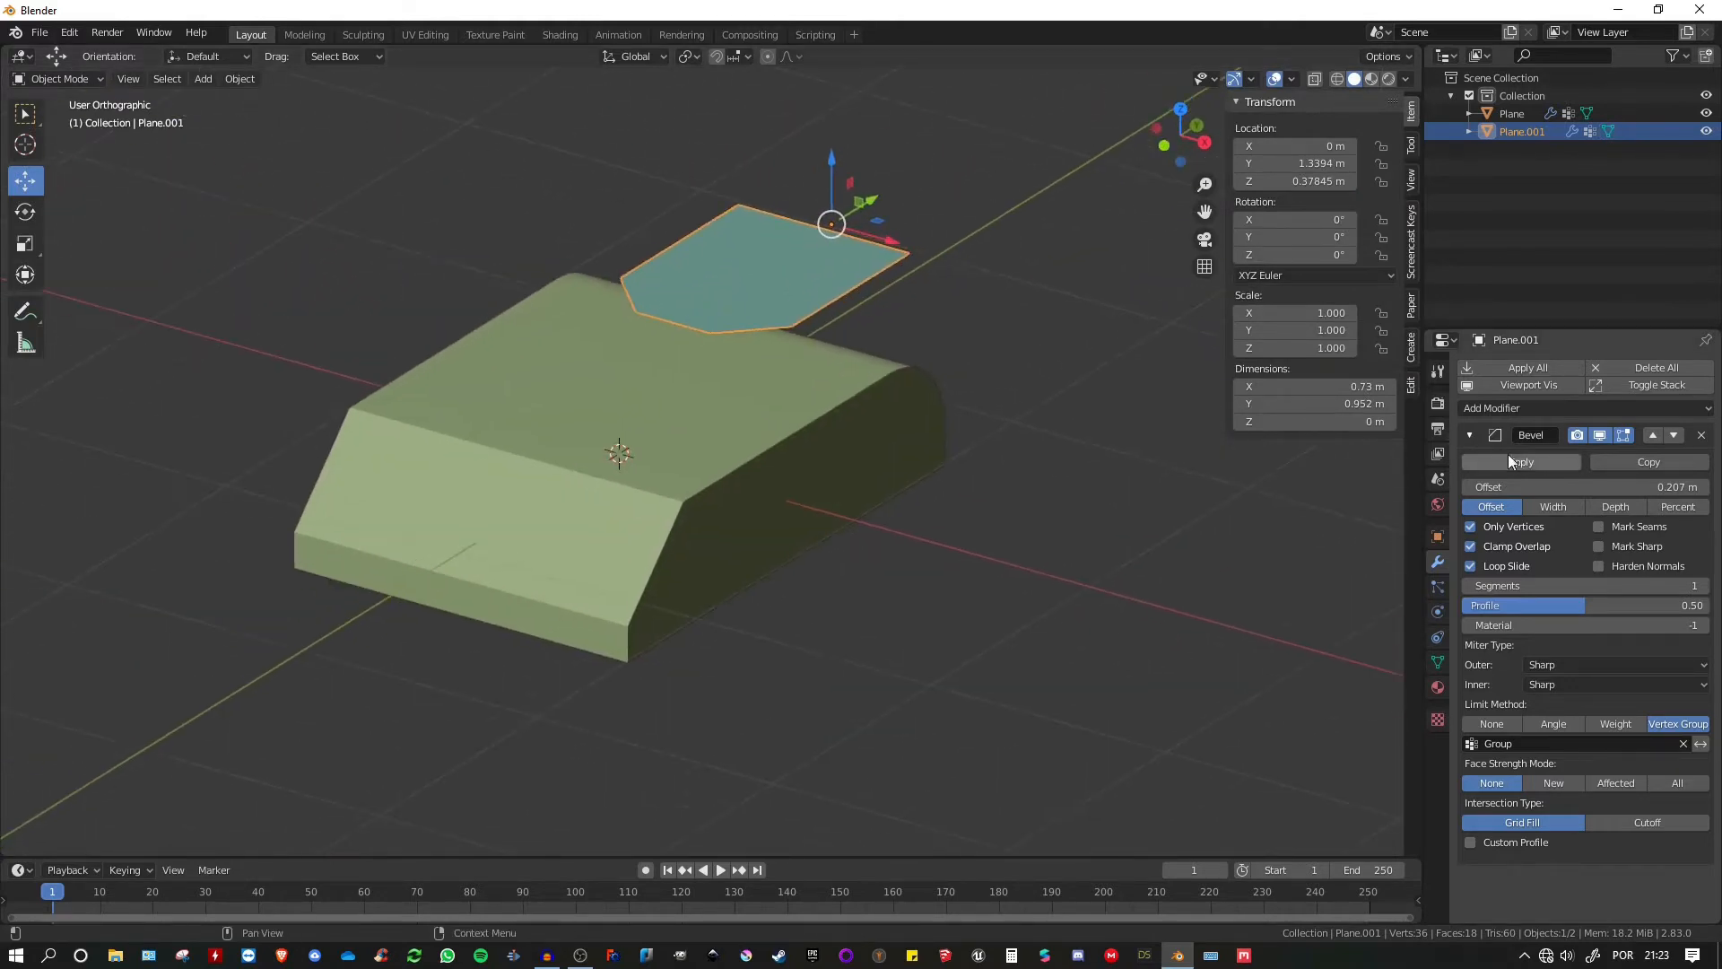
- Add a Solidify modifier to the narrow plane with a thickness of about 0.285 m
click(1469, 436)
click(1477, 405)
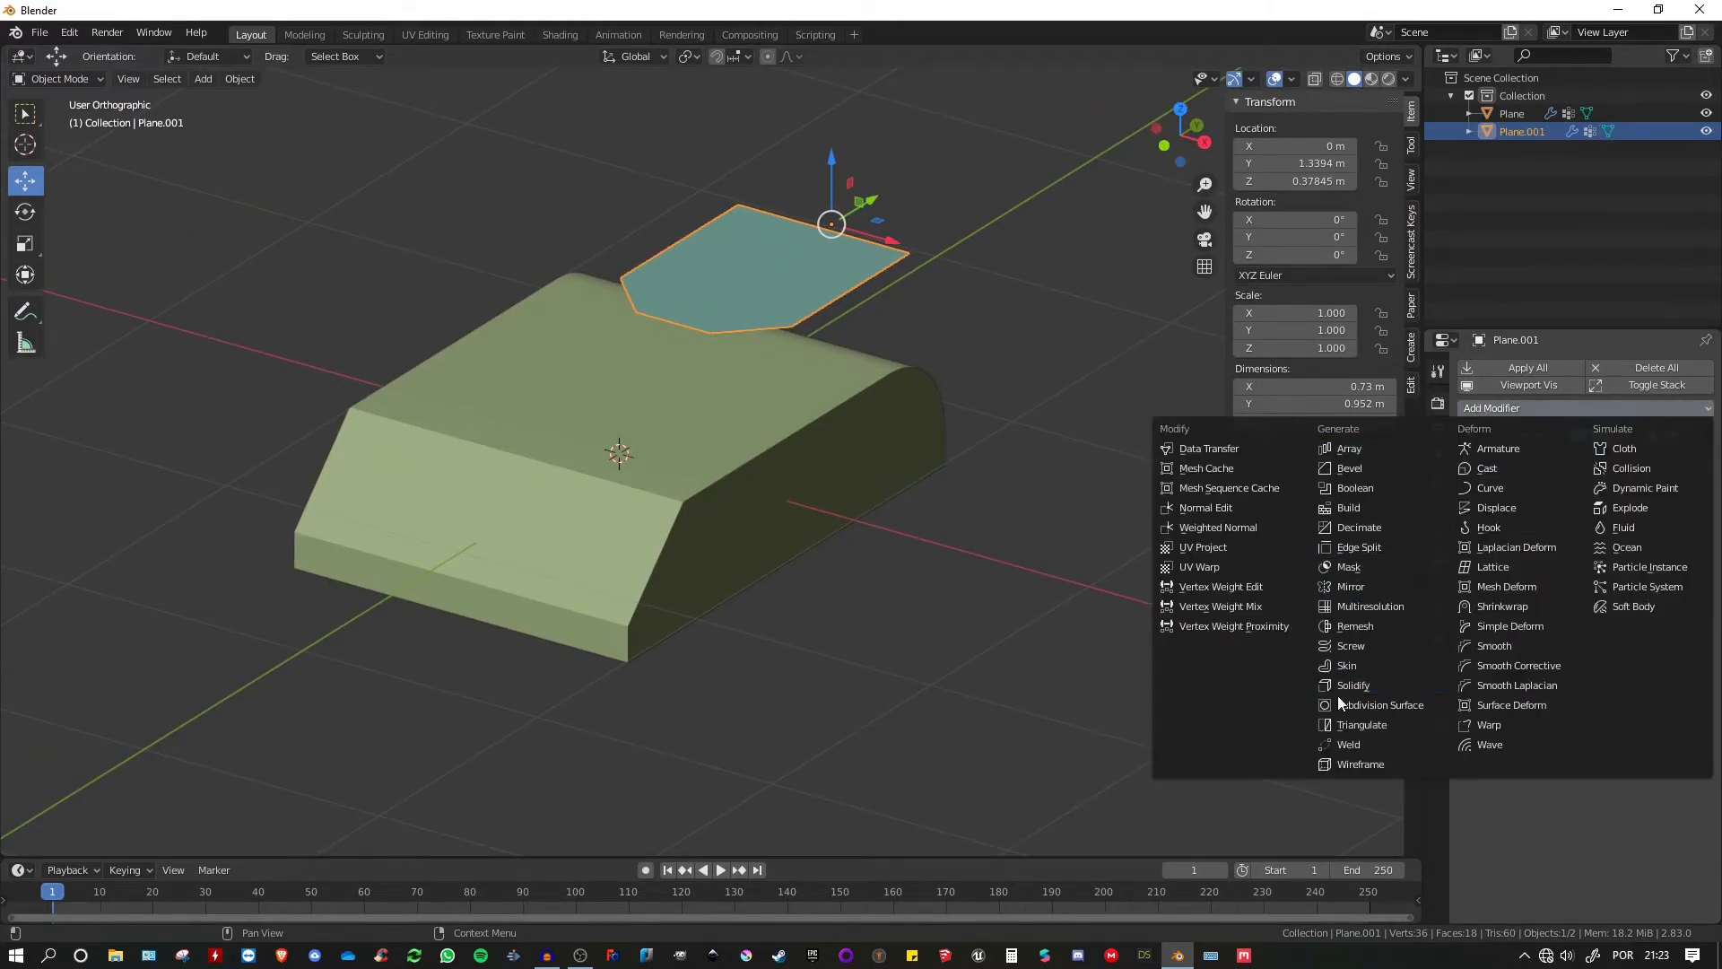
click(1352, 681)
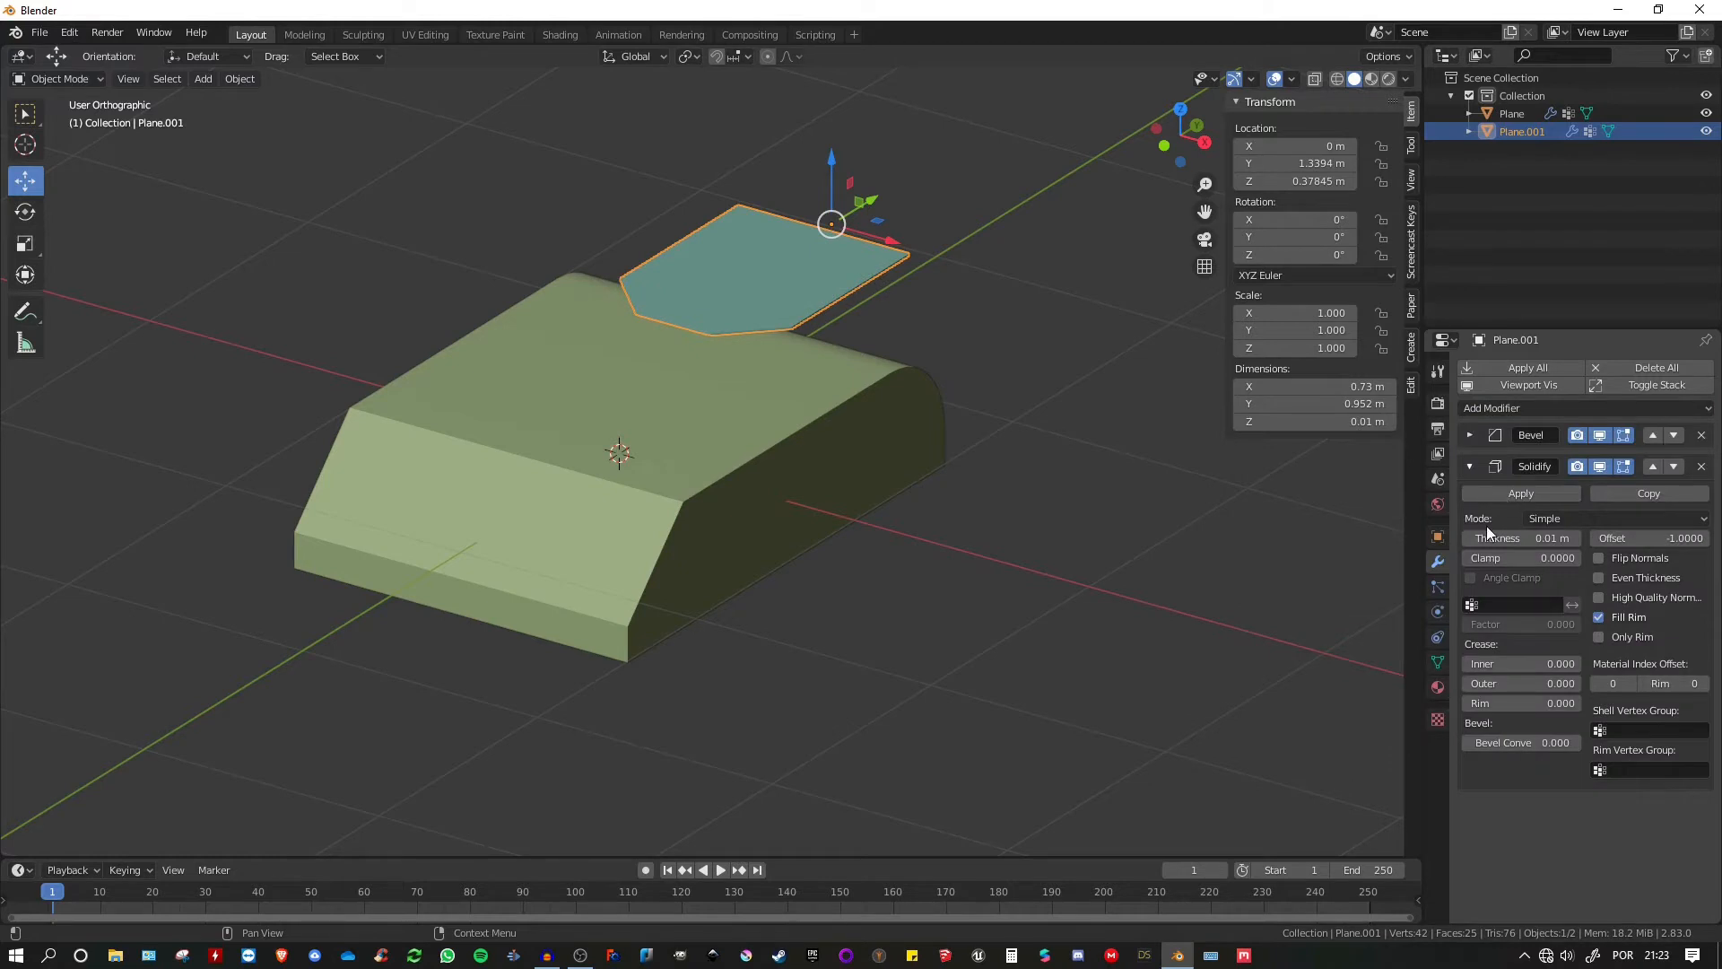
drag(1520, 538, 1587, 538)
middle_drag(753, 466, 691, 417)
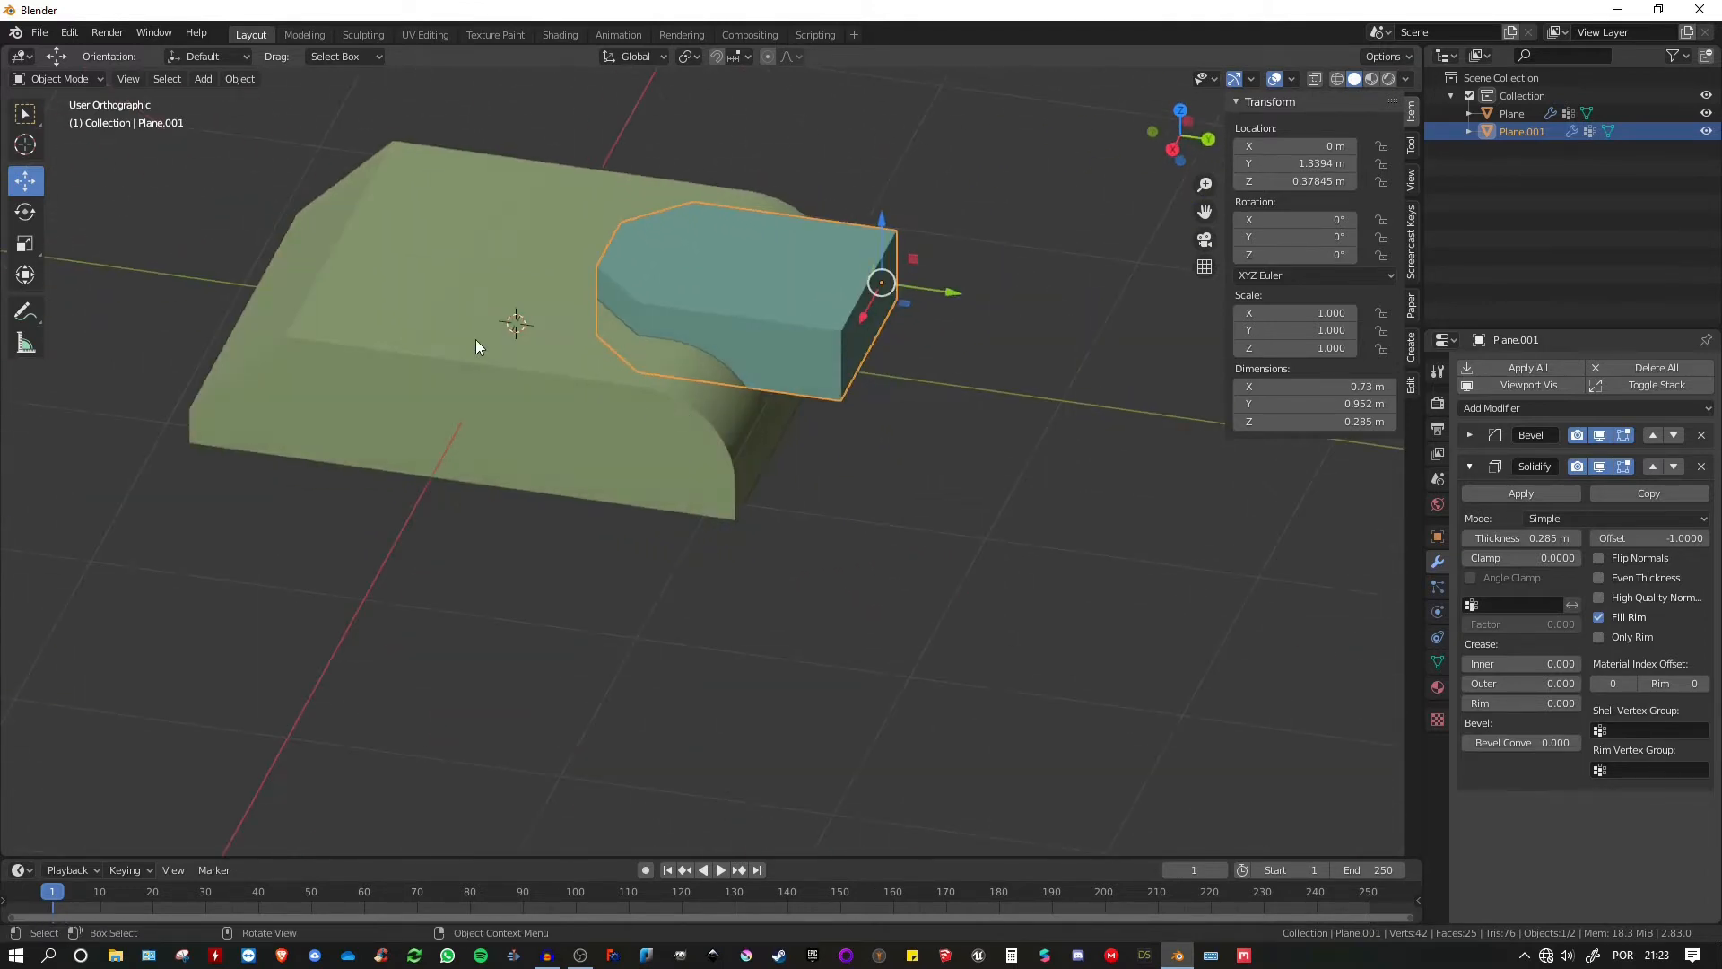
- Search the add-on preferences for "bool" to check whether the Bool Tool add-on is enabled
click(69, 32)
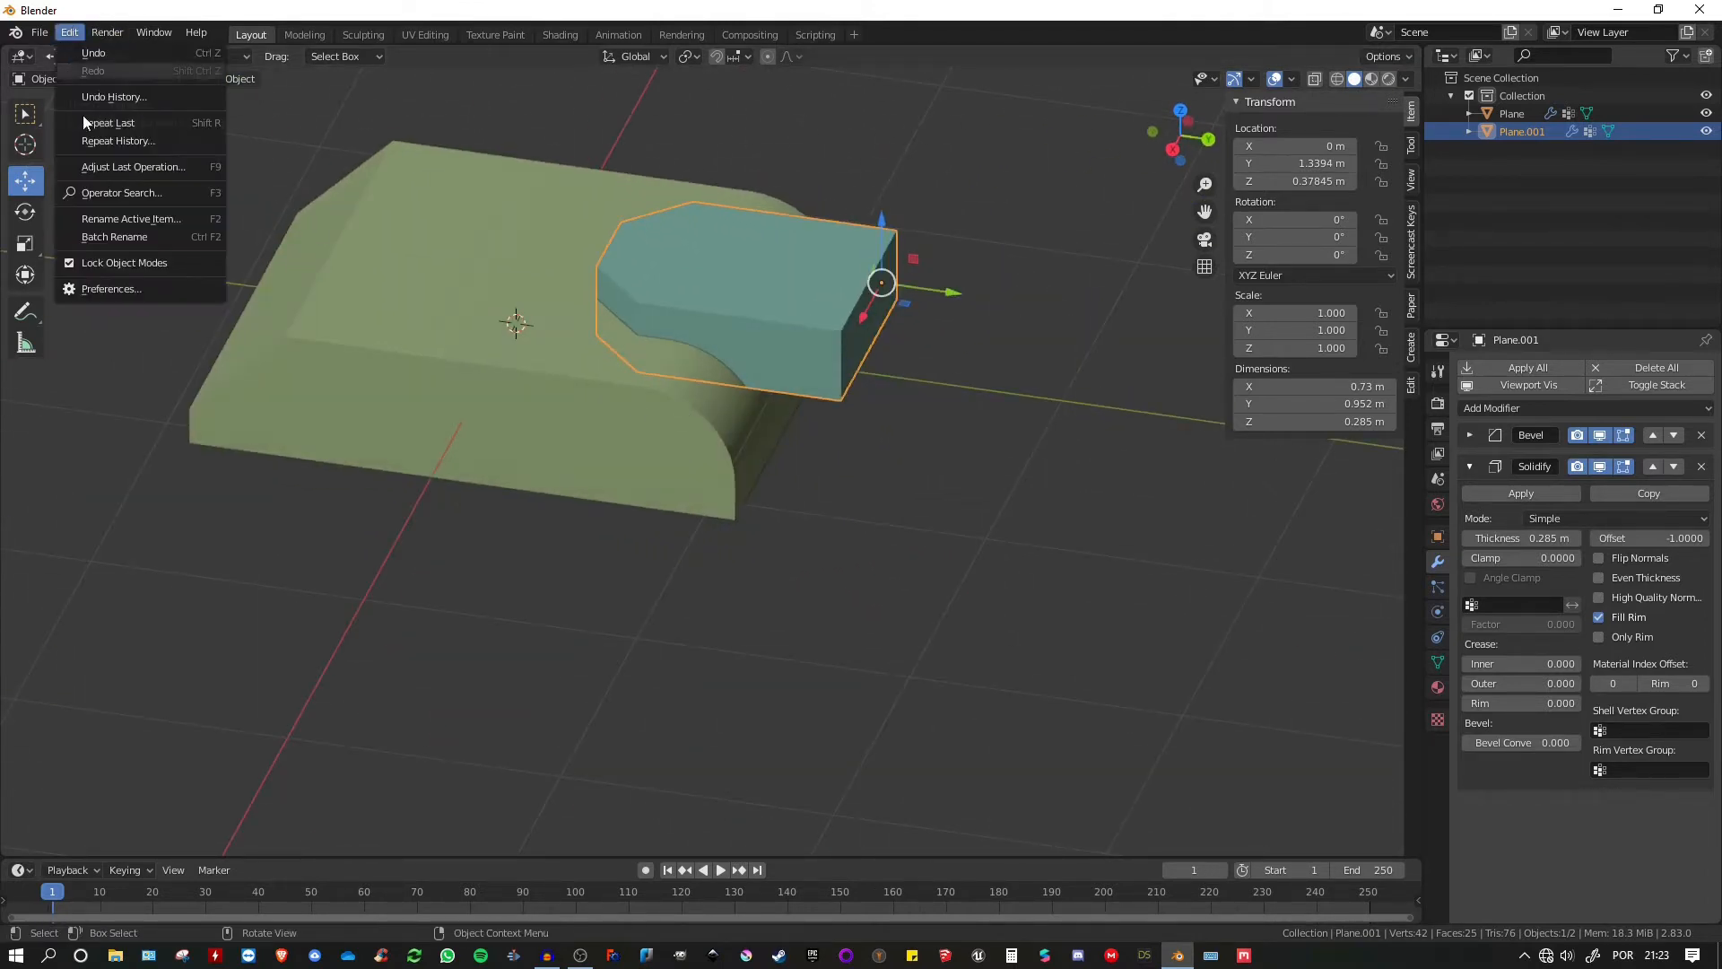
click(94, 289)
drag(208, 78, 430, 120)
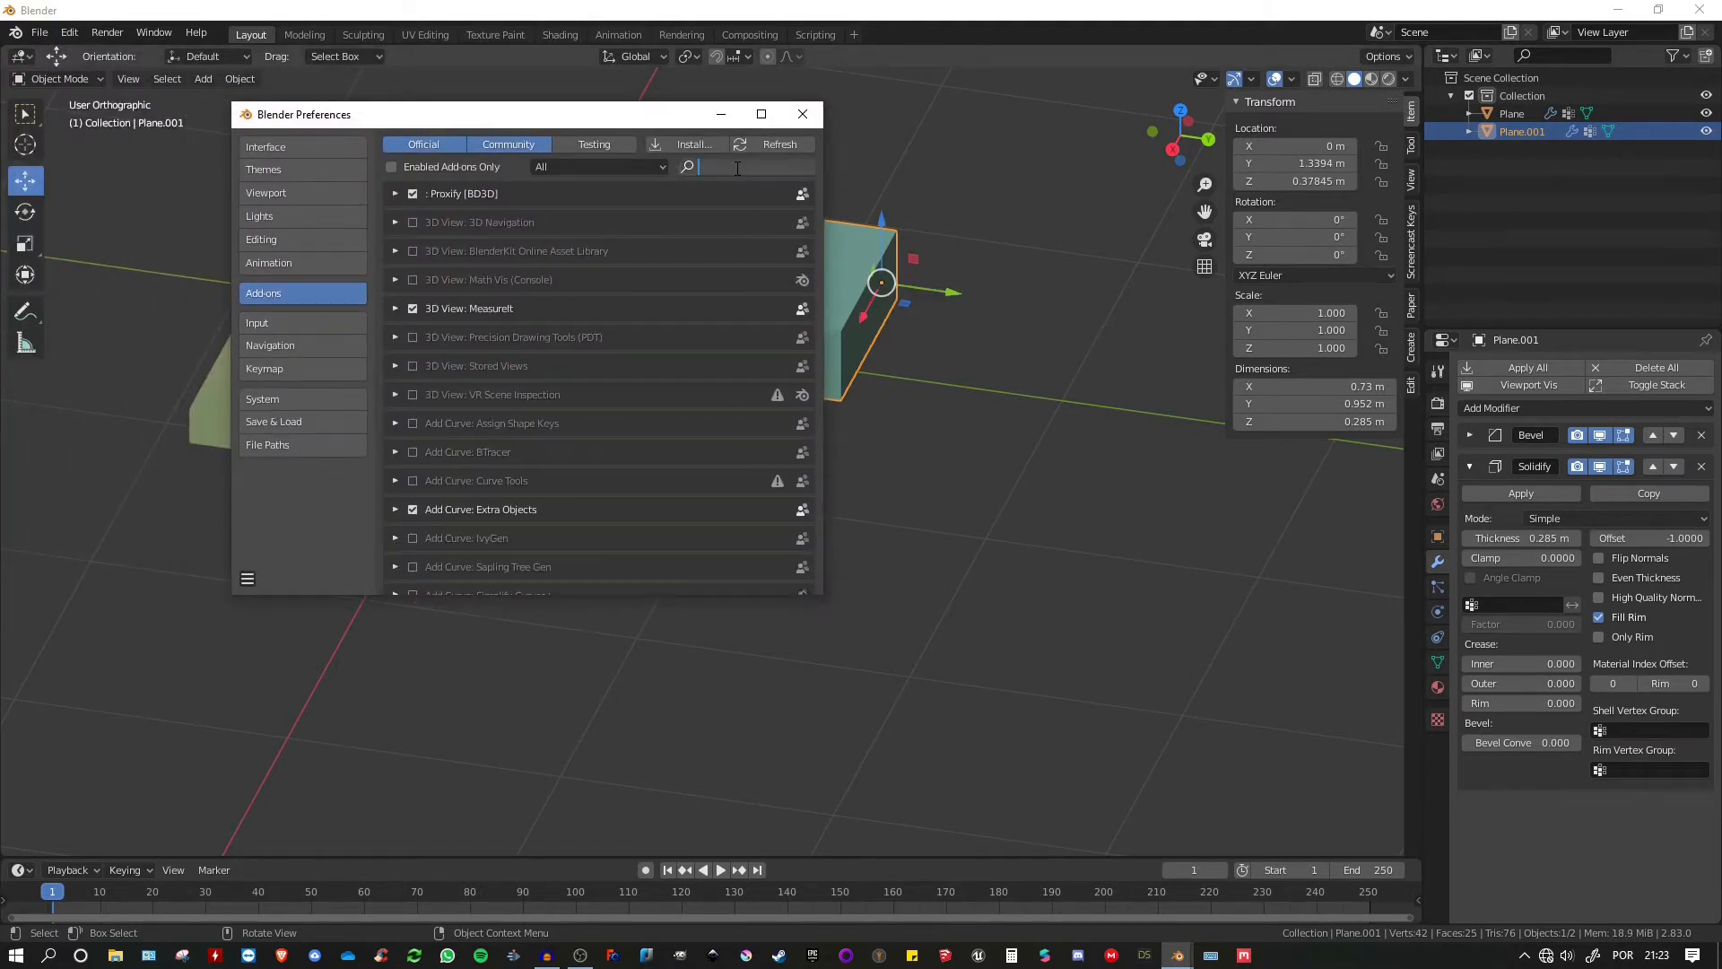
text(bool)
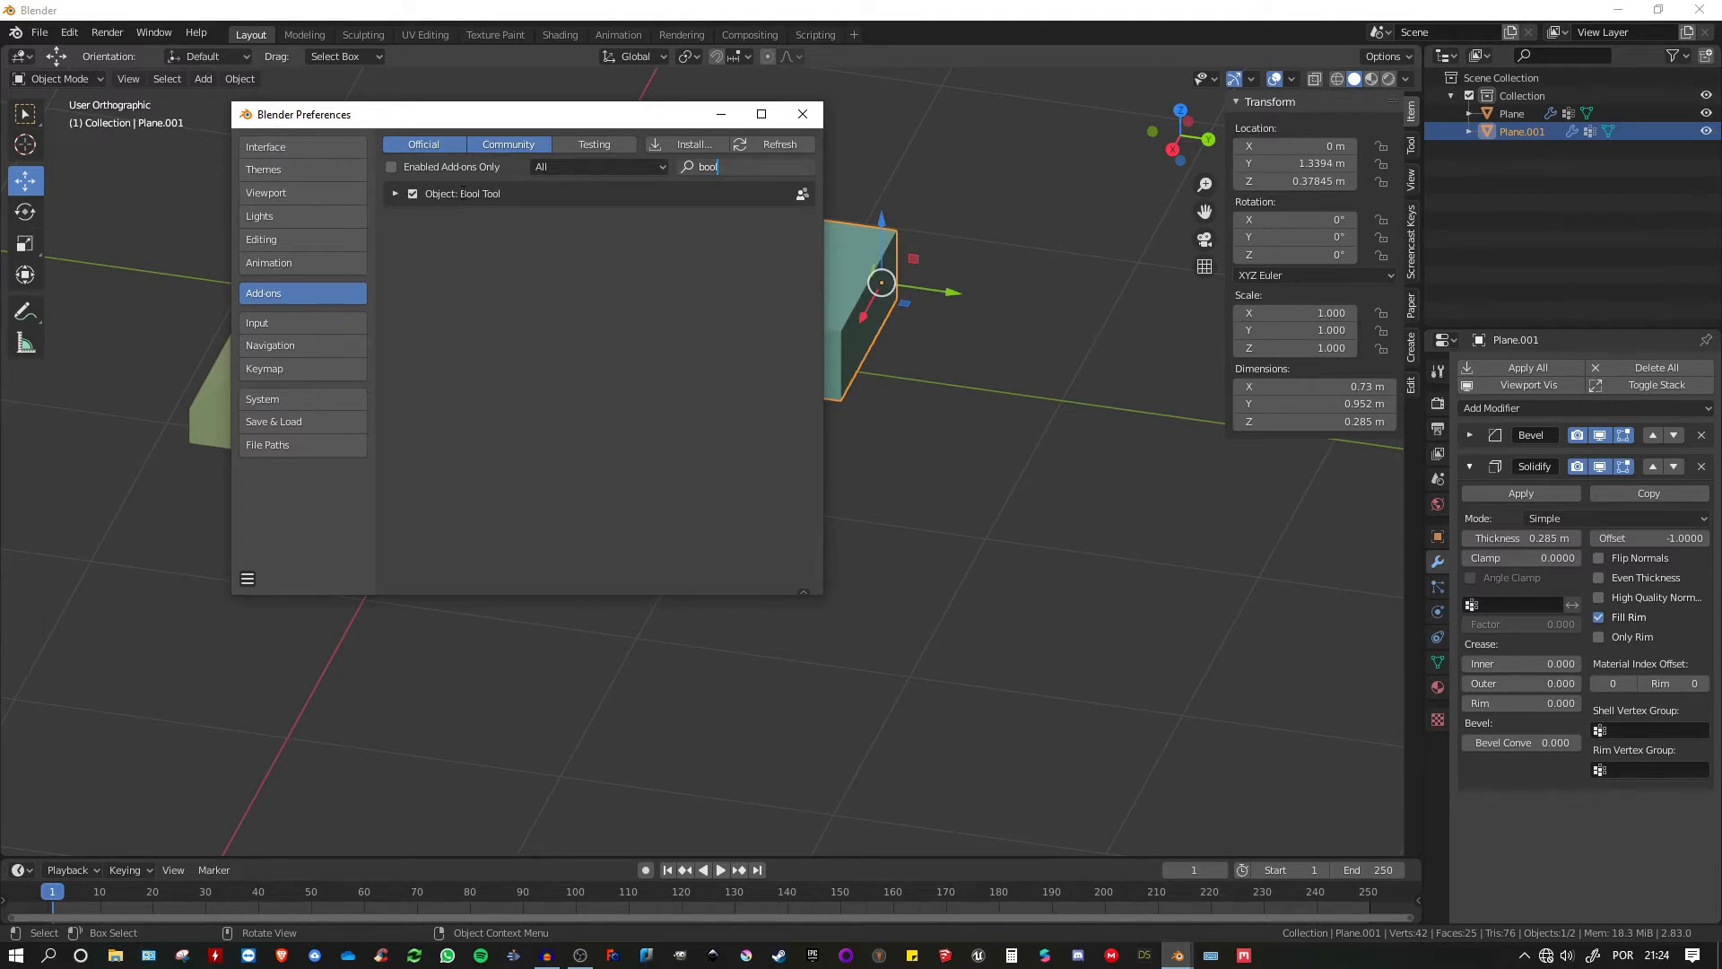
click(802, 114)
- Subtract the narrow bevelled block from the large solid with a Bool Tool Difference
middle_drag(911, 278, 755, 267)
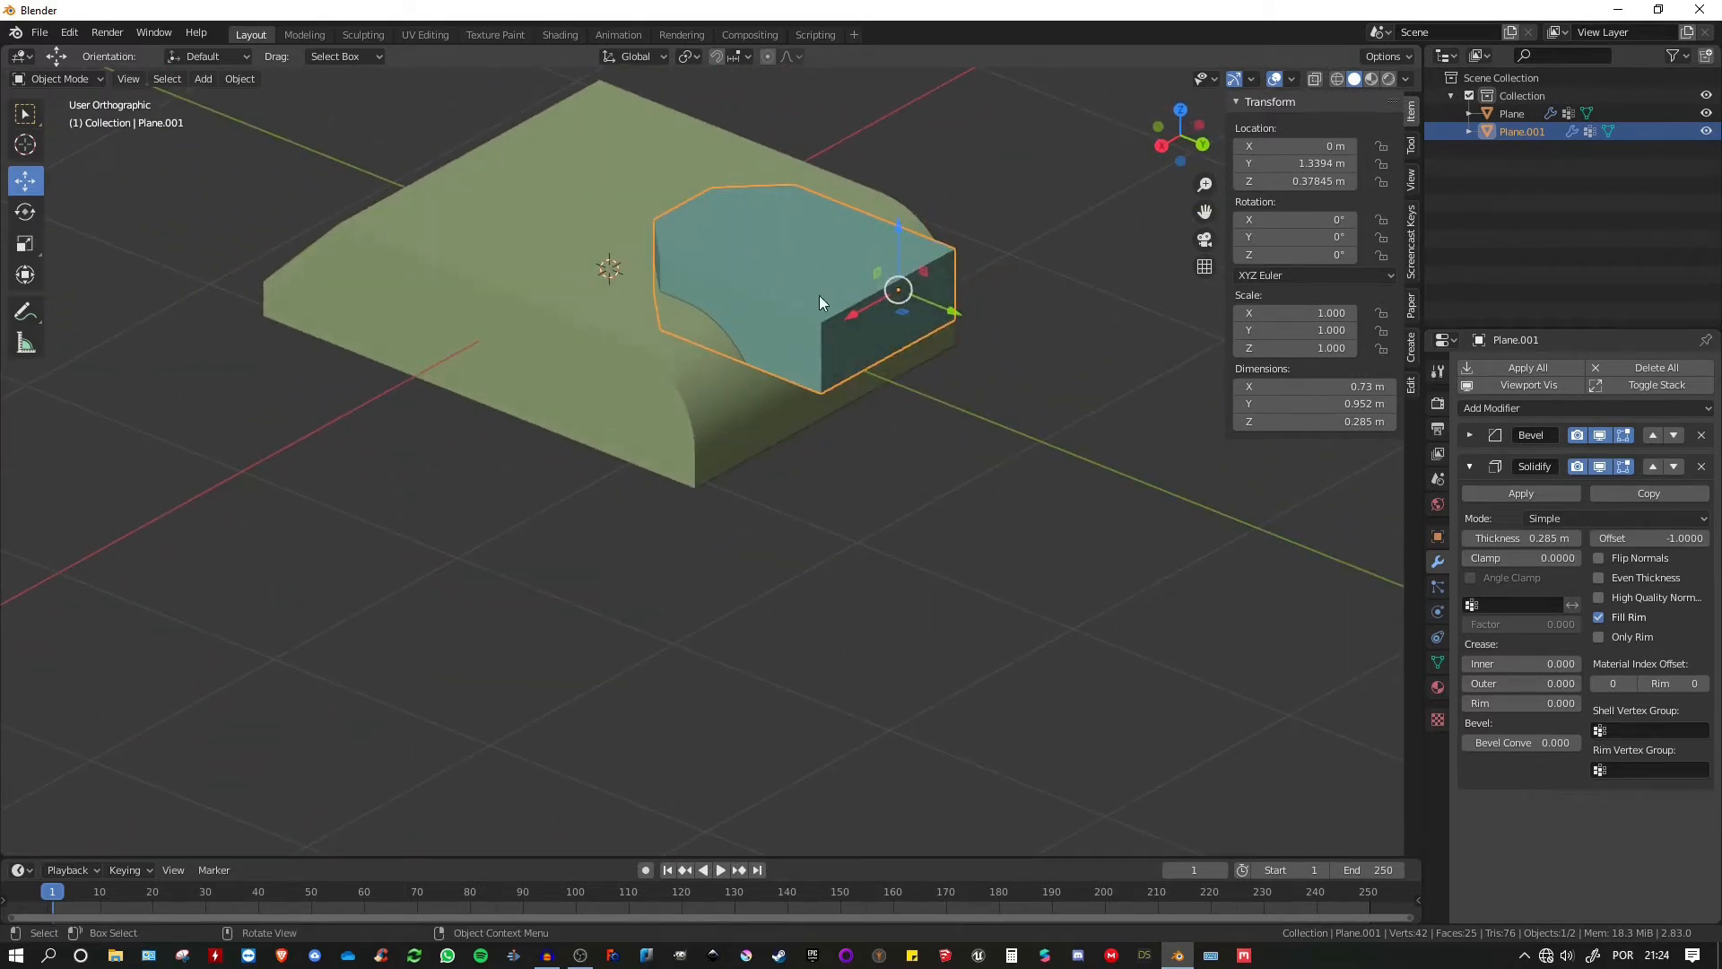
shift+click(568, 221)
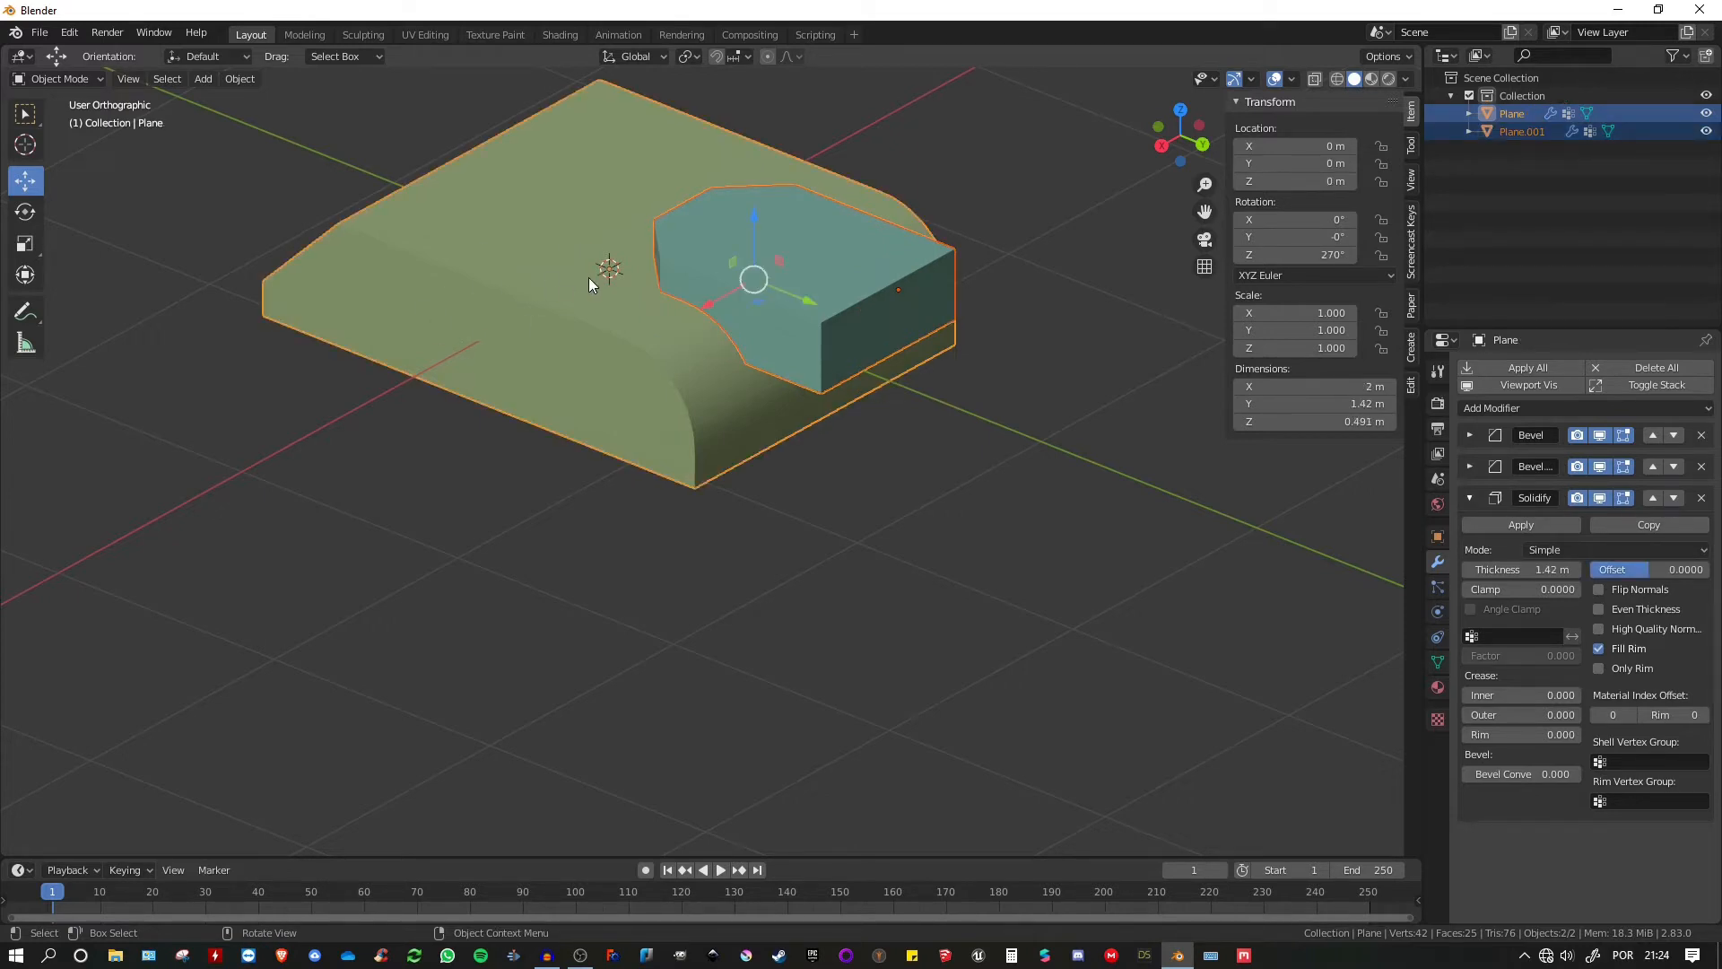
key(ctrl+KP_Subtract)
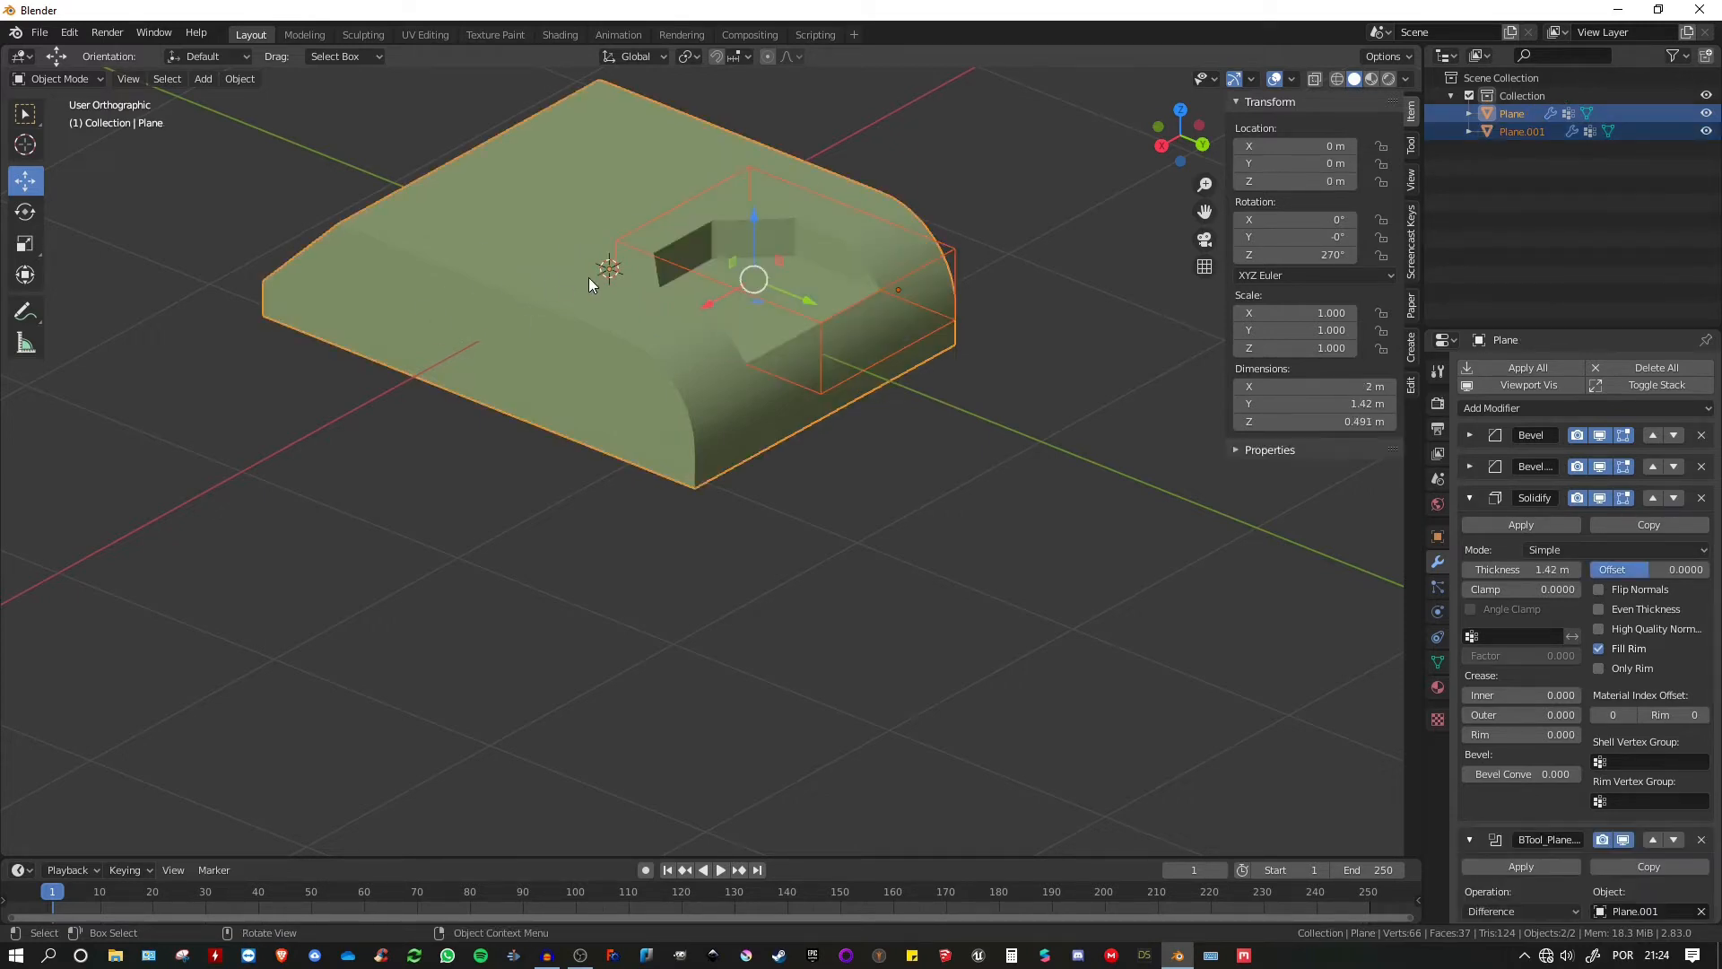
middle_drag(589, 278, 692, 286)
middle_drag(761, 233, 859, 336)
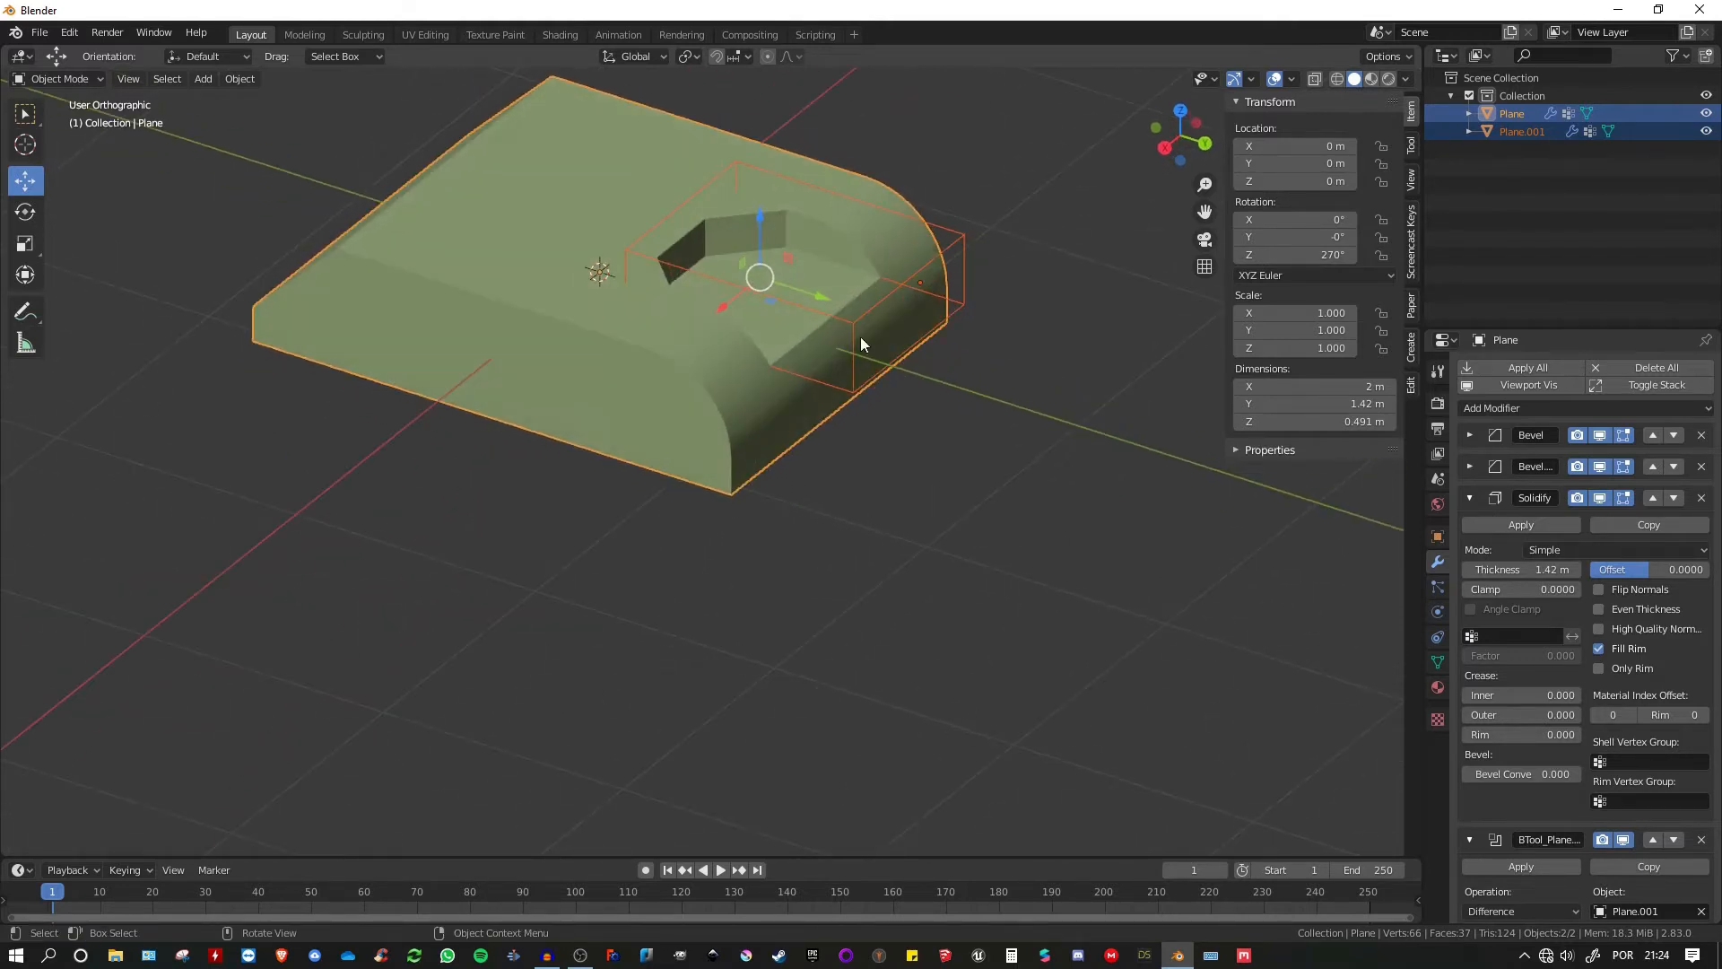
- Select only the cutter block and move it along the Y axis to about Y = 1.22 m
click(946, 242)
middle_drag(950, 241, 738, 272)
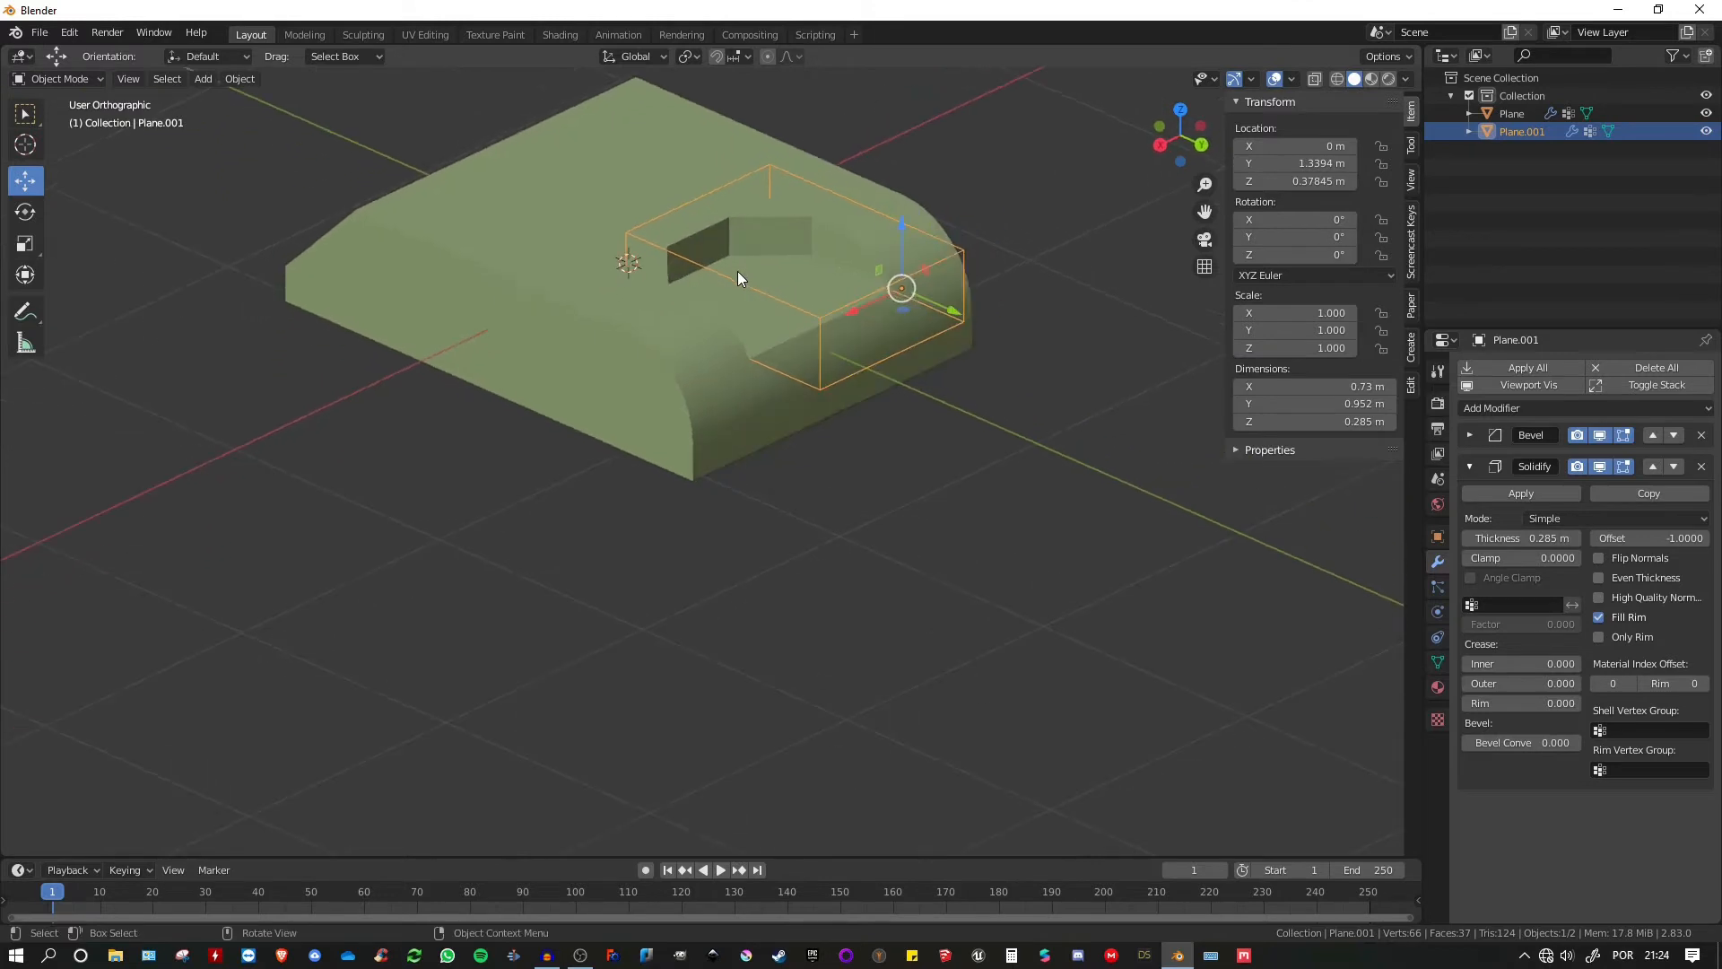
middle_drag(820, 342, 1041, 281)
drag(1048, 269, 995, 261)
middle_drag(996, 262, 1103, 284)
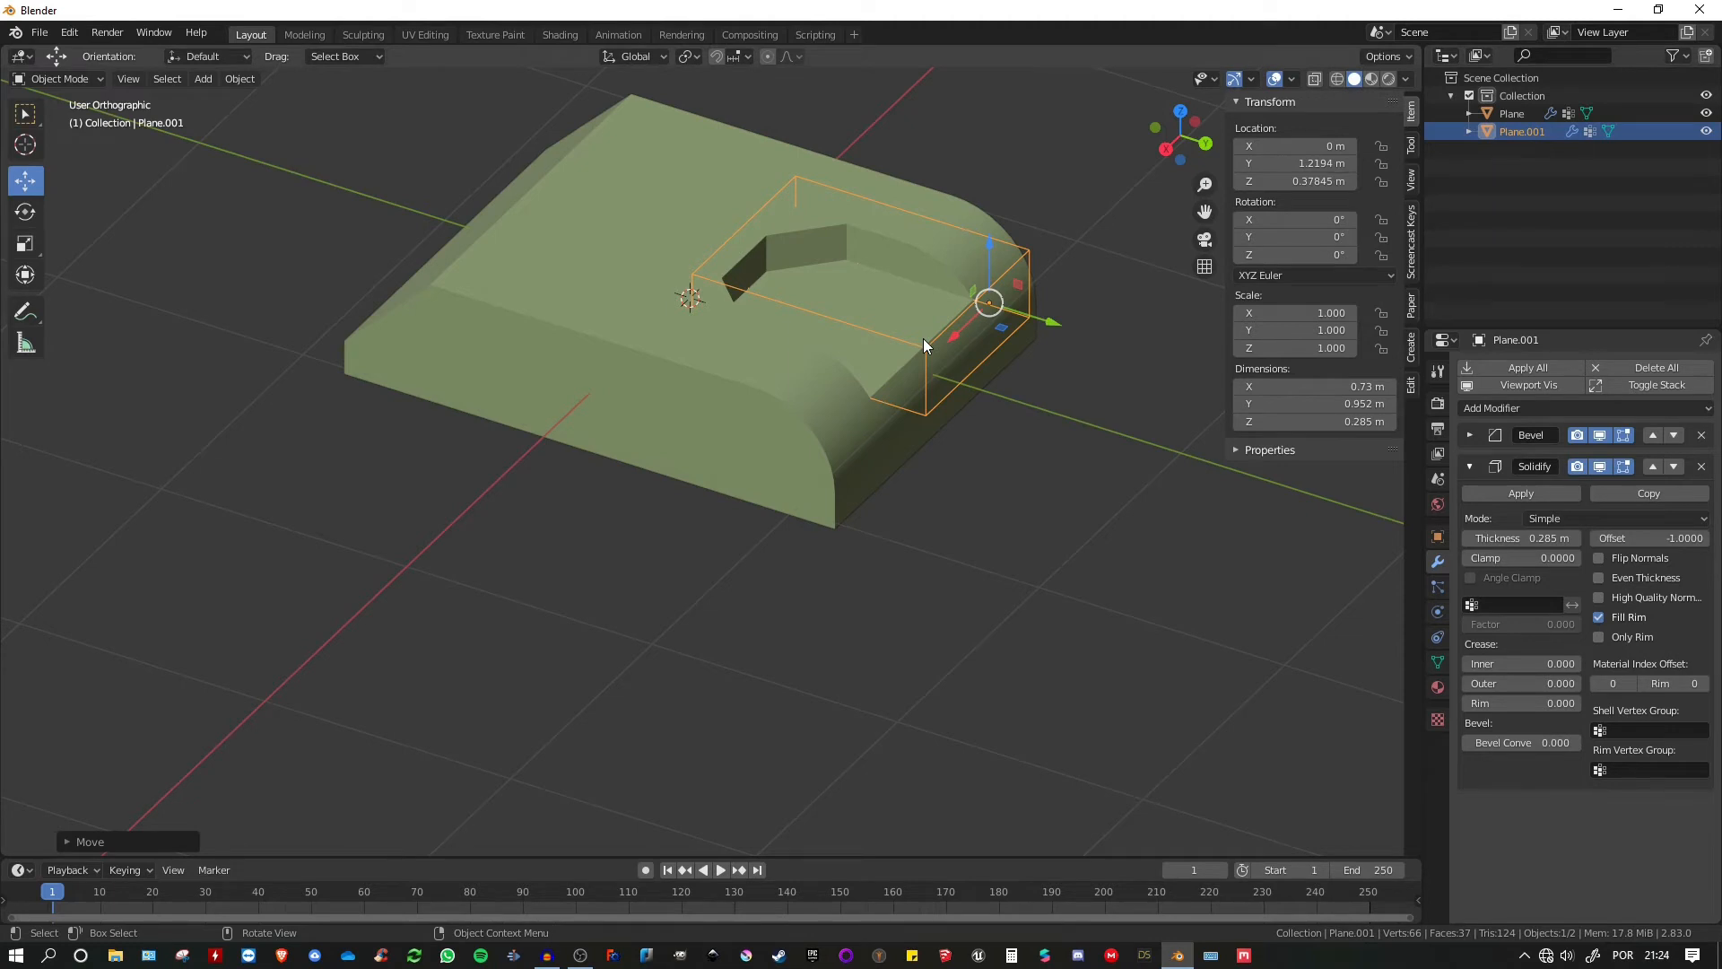
- Move the cutter block to a new collection named AuxObj and exclude that collection from the view layer
key(m)
click(848, 392)
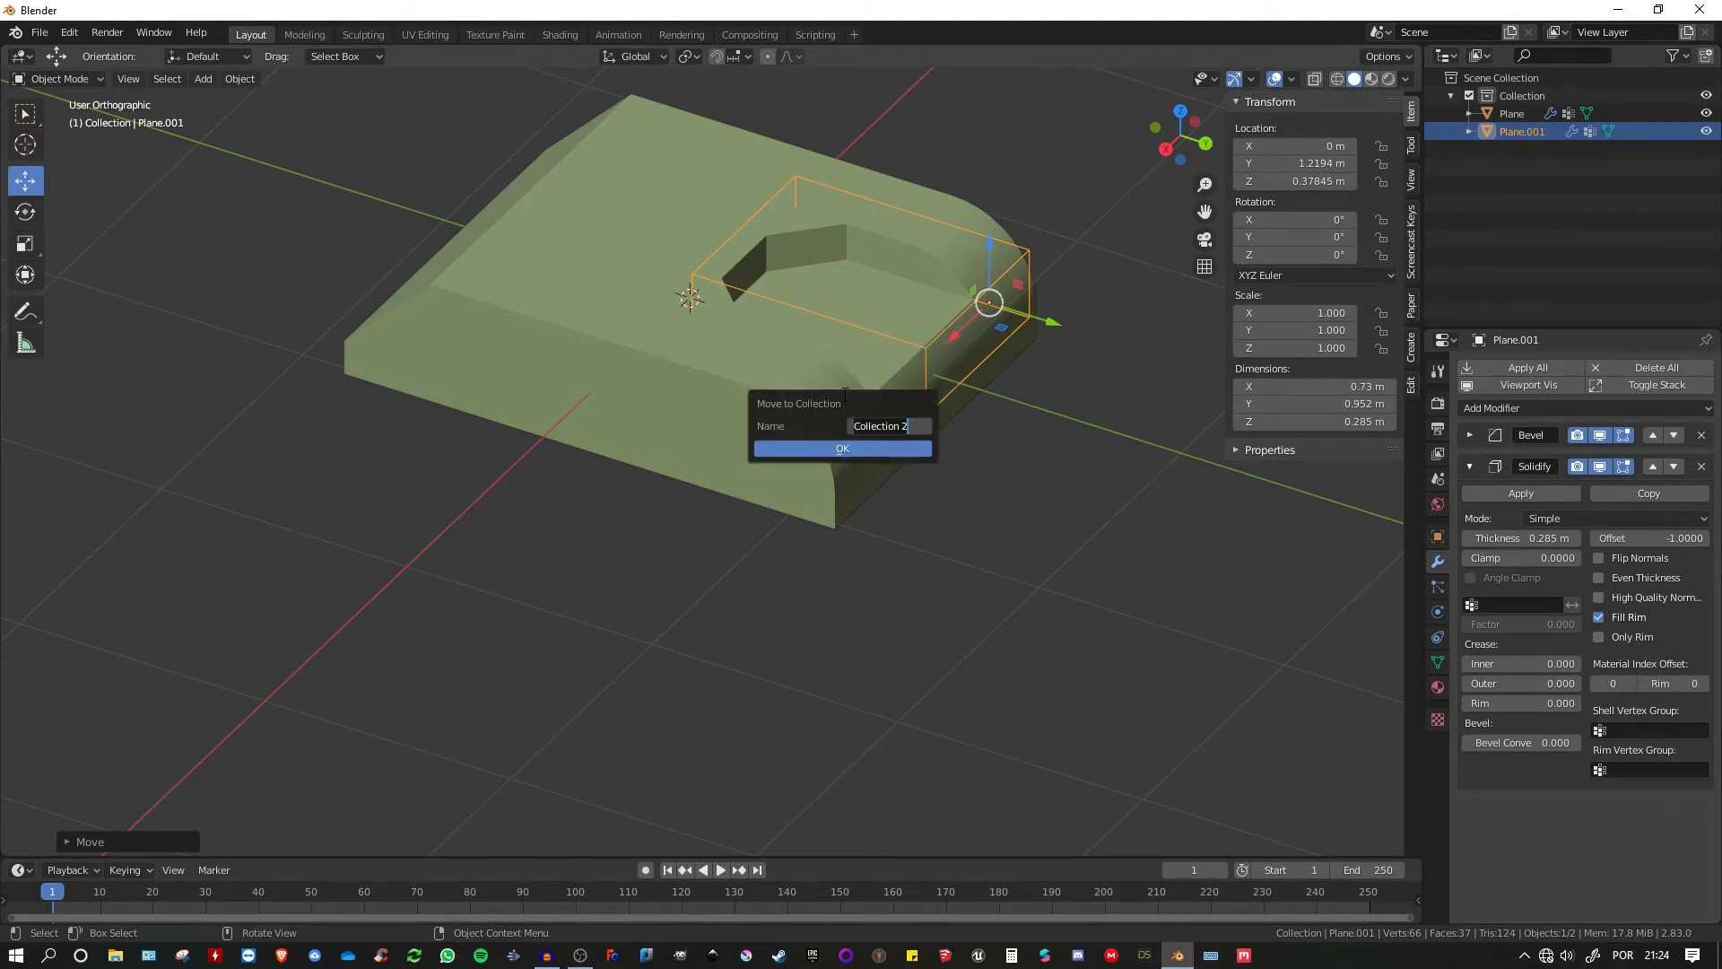
text(AuxObj)
click(822, 448)
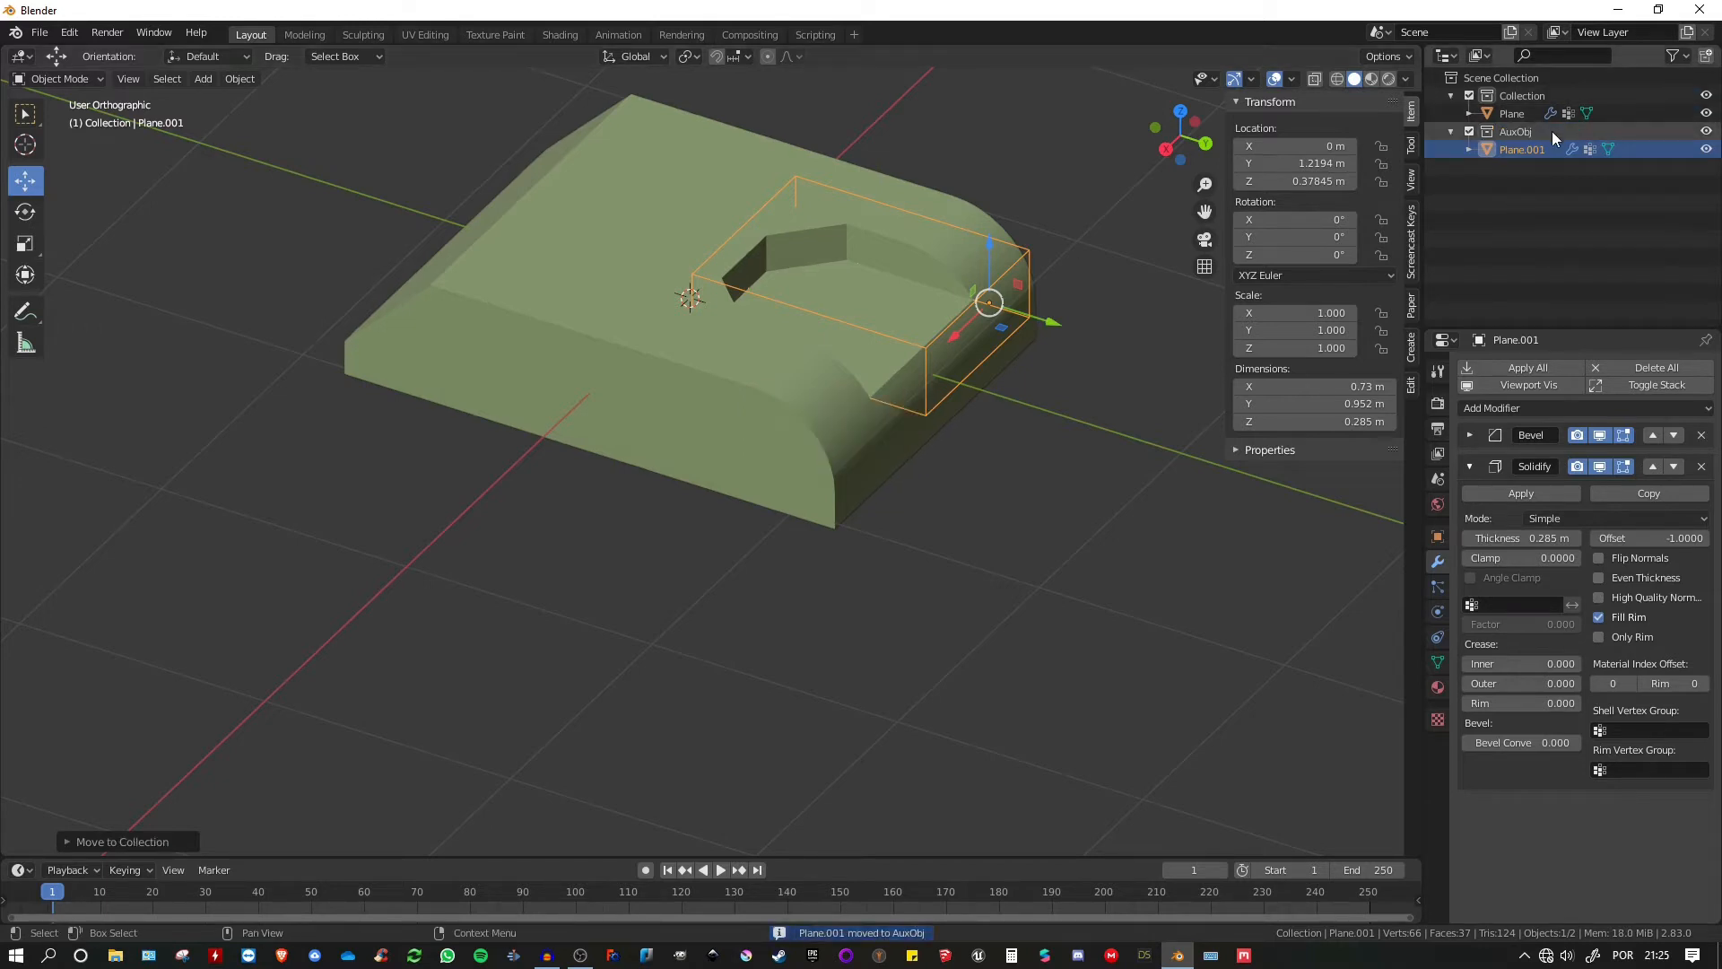
click(1469, 131)
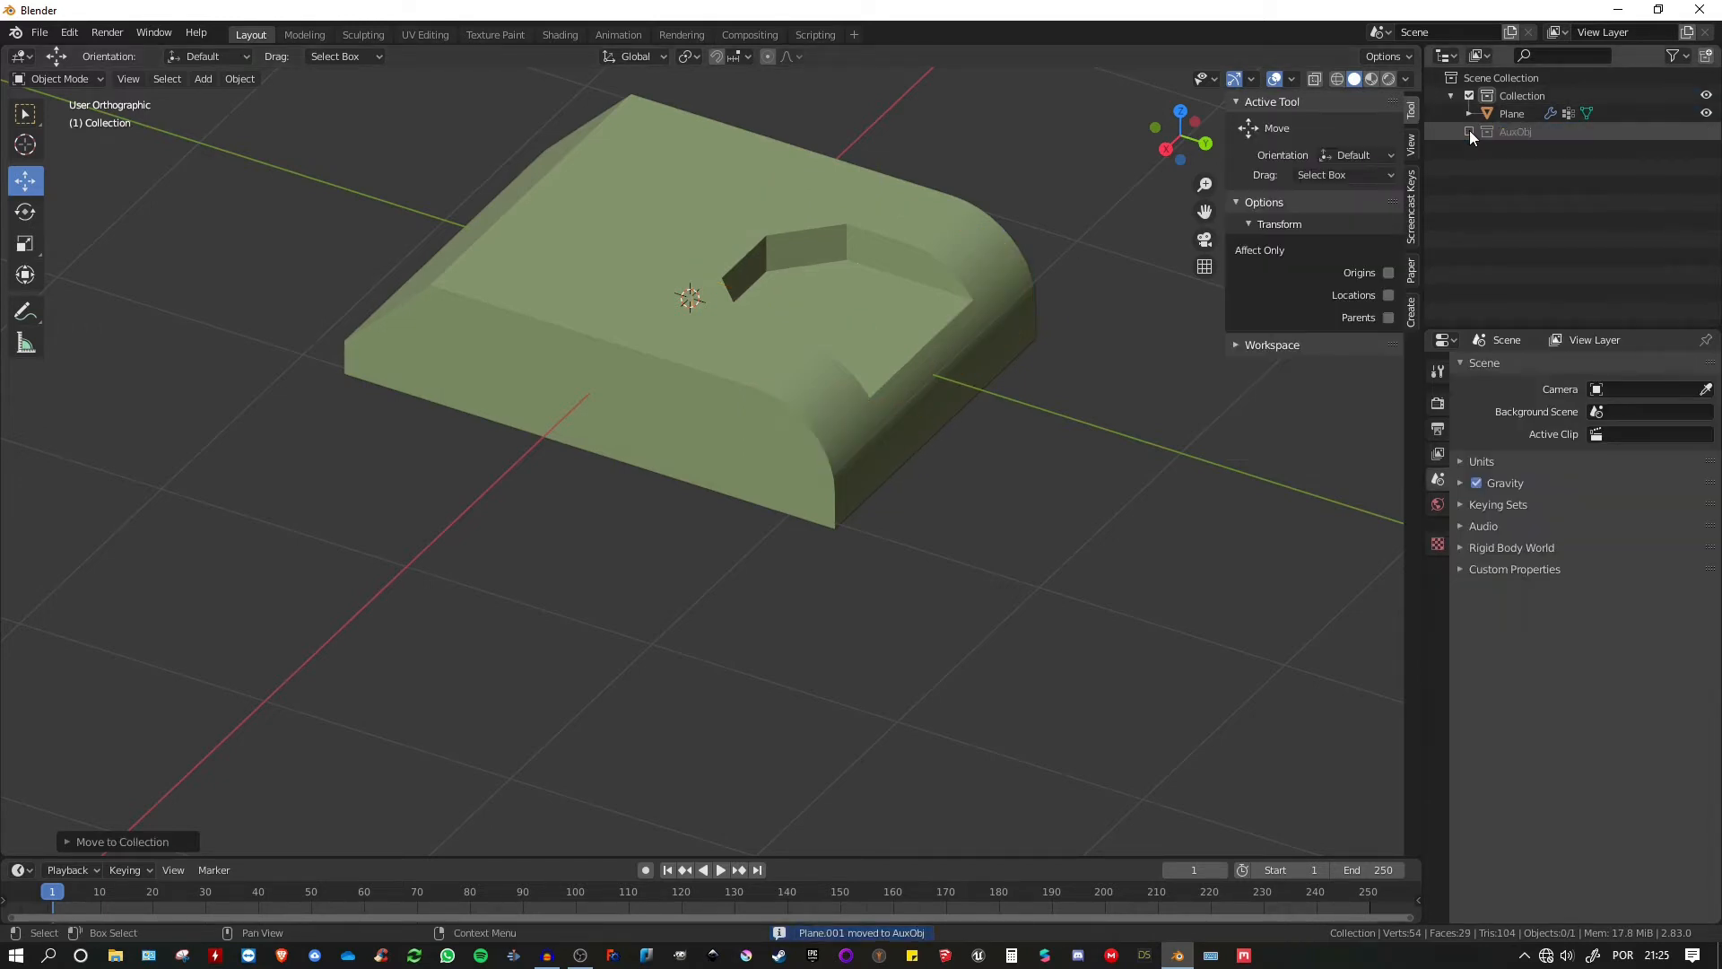
- Move the main solid's two chamfered-end vertices outward along Y, lengthening the body to about 2.46 m
middle_drag(681, 206, 812, 294)
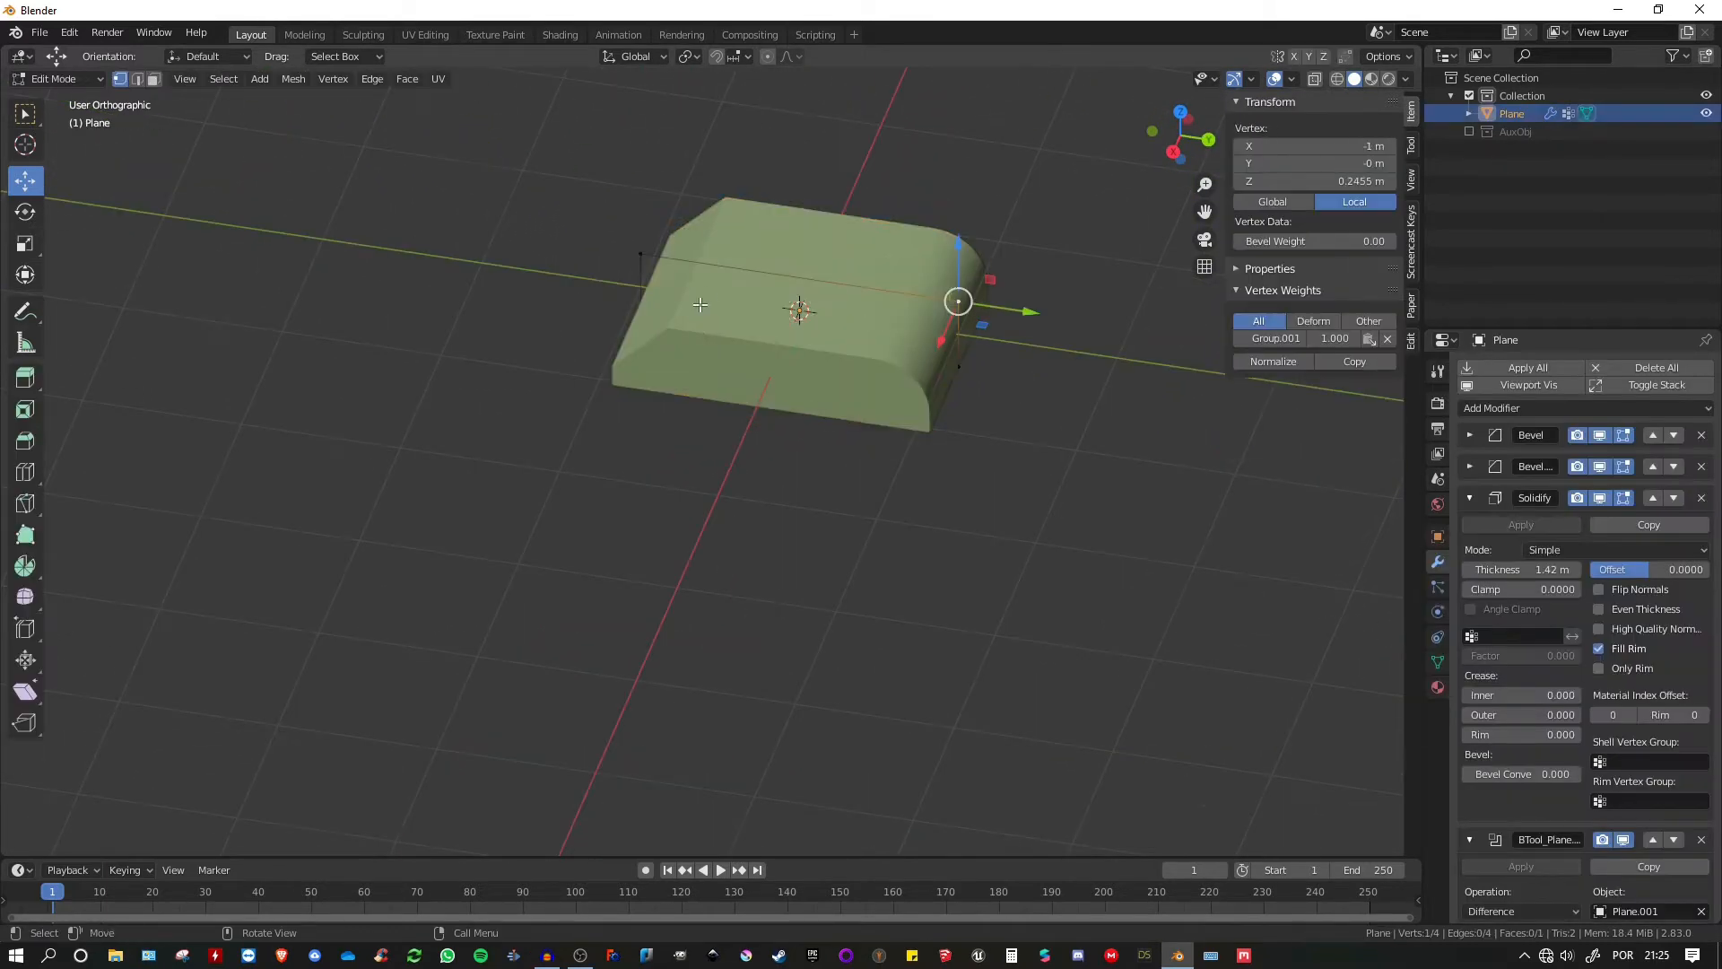
click(640, 262)
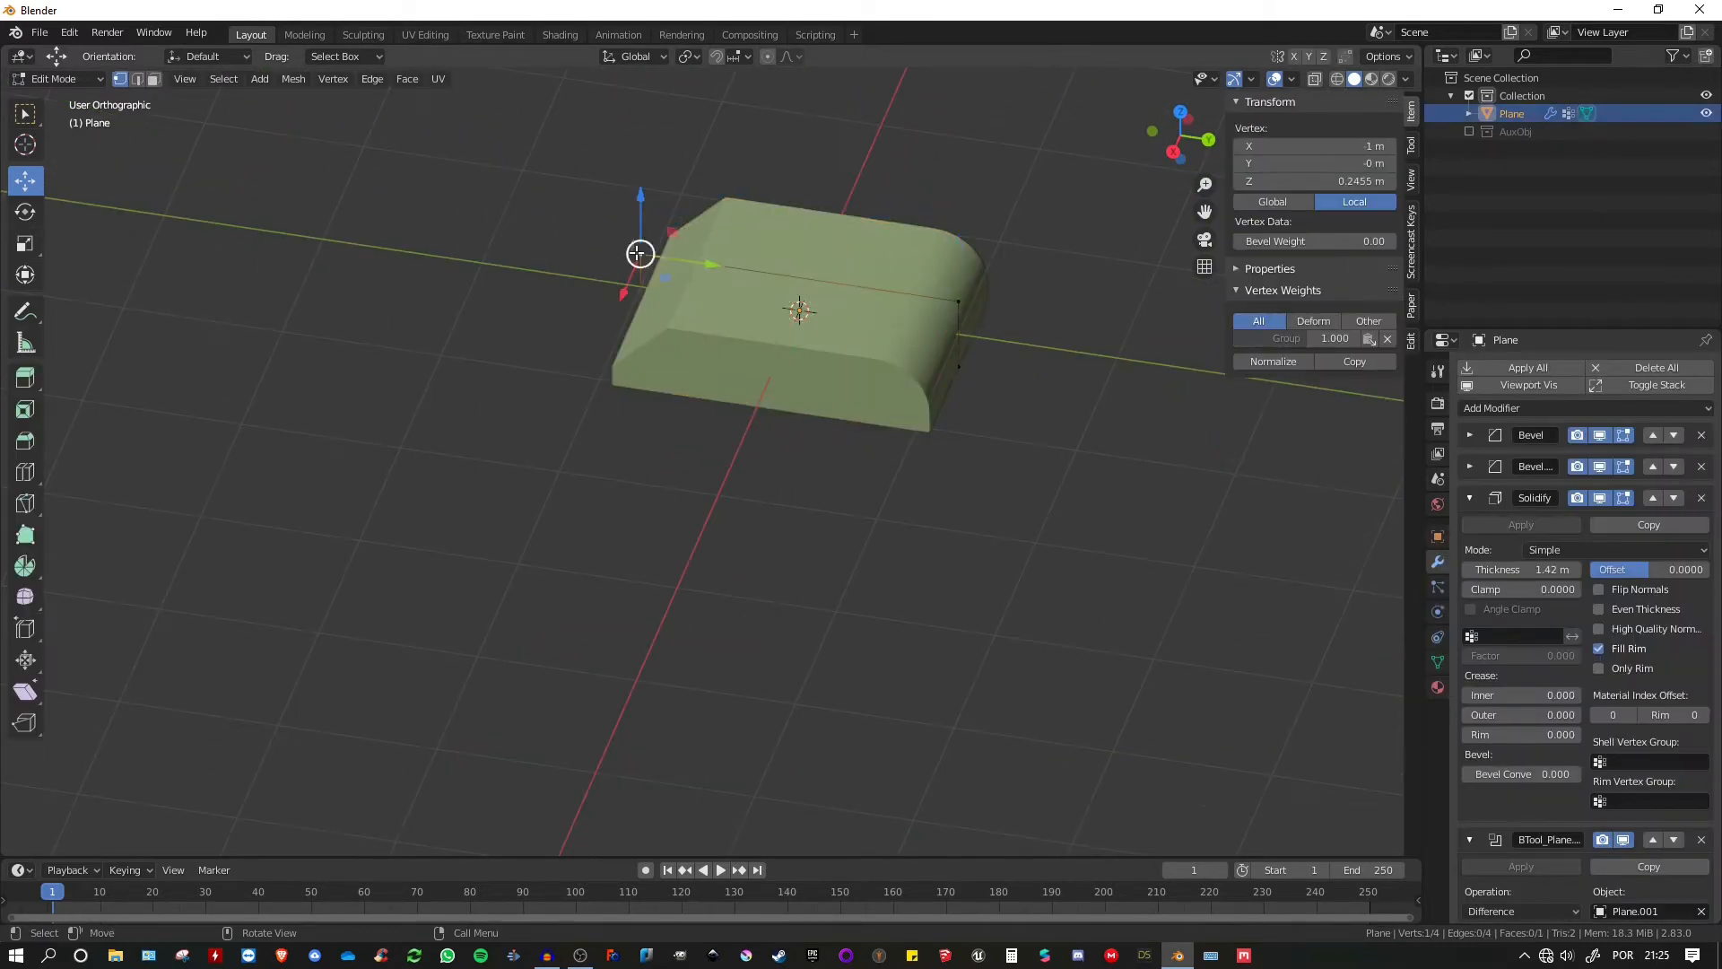
shift+click(635, 324)
middle_drag(635, 324, 686, 312)
drag(715, 282, 641, 290)
key(Tab)
- Re-enable the AuxObj collection and move the cutter block along the Y axis to about Y = 0.90 m
middle_drag(815, 282, 917, 283)
click(1468, 130)
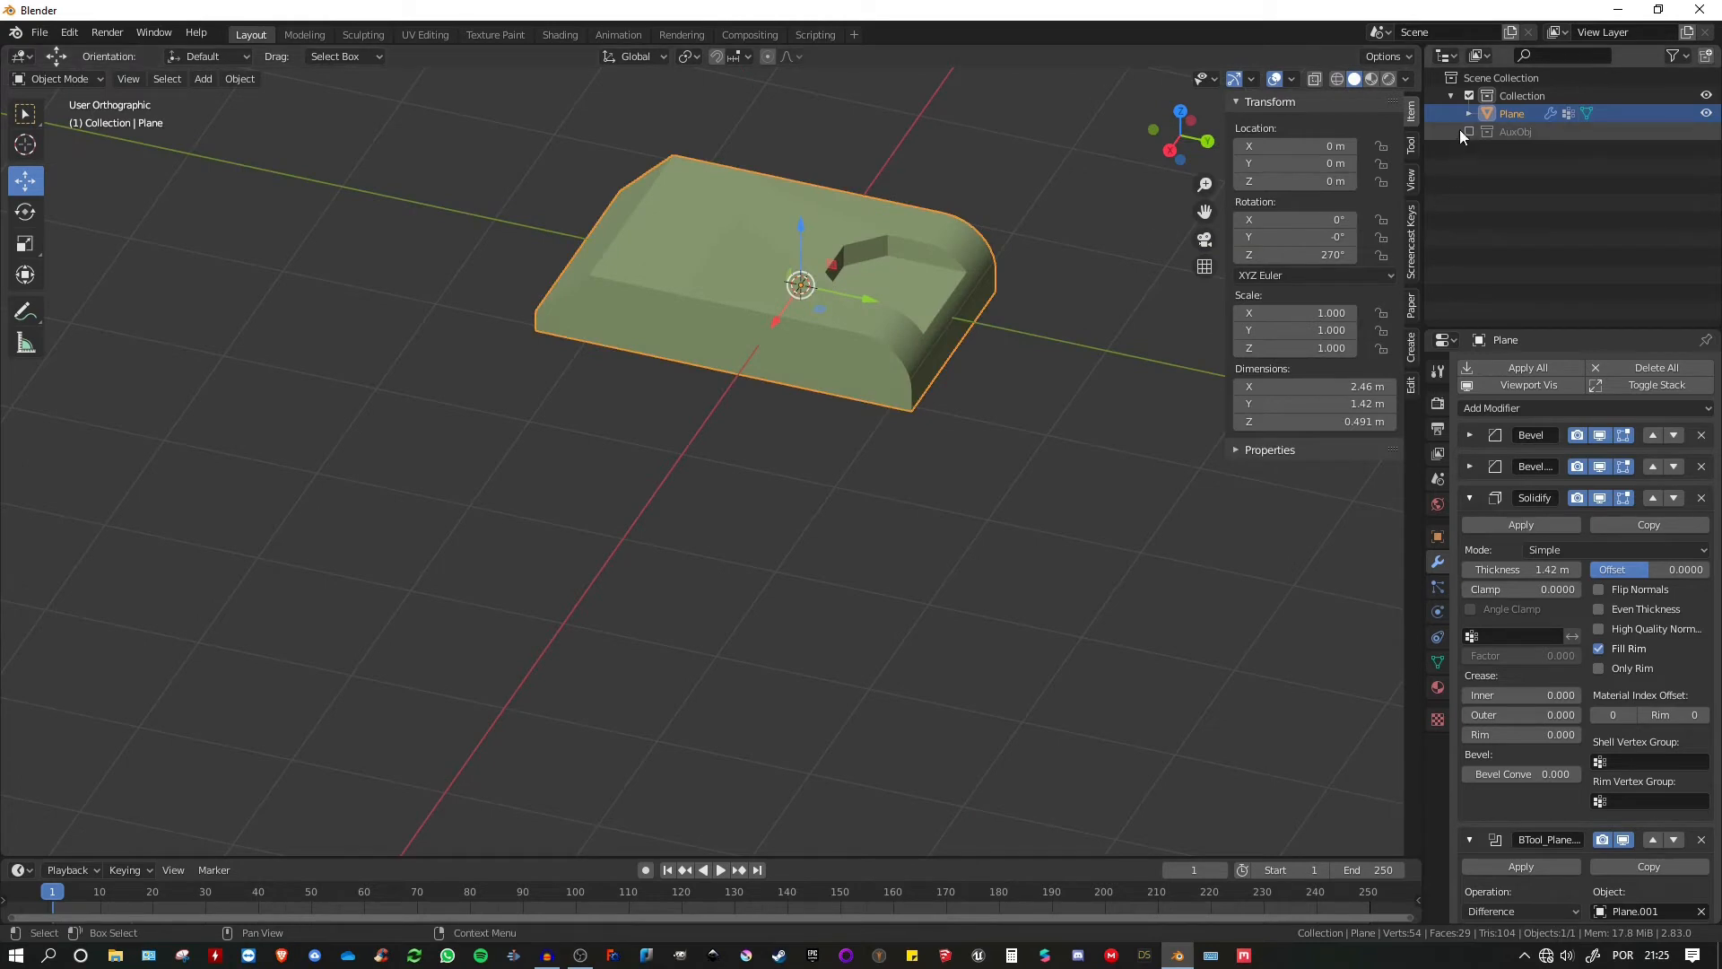
click(1002, 240)
middle_drag(865, 238, 904, 260)
drag(1071, 267, 1005, 266)
- Move the cutter's two unbevelled end vertices outward along Y, lengthening it to about 1.34 m
key(Tab)
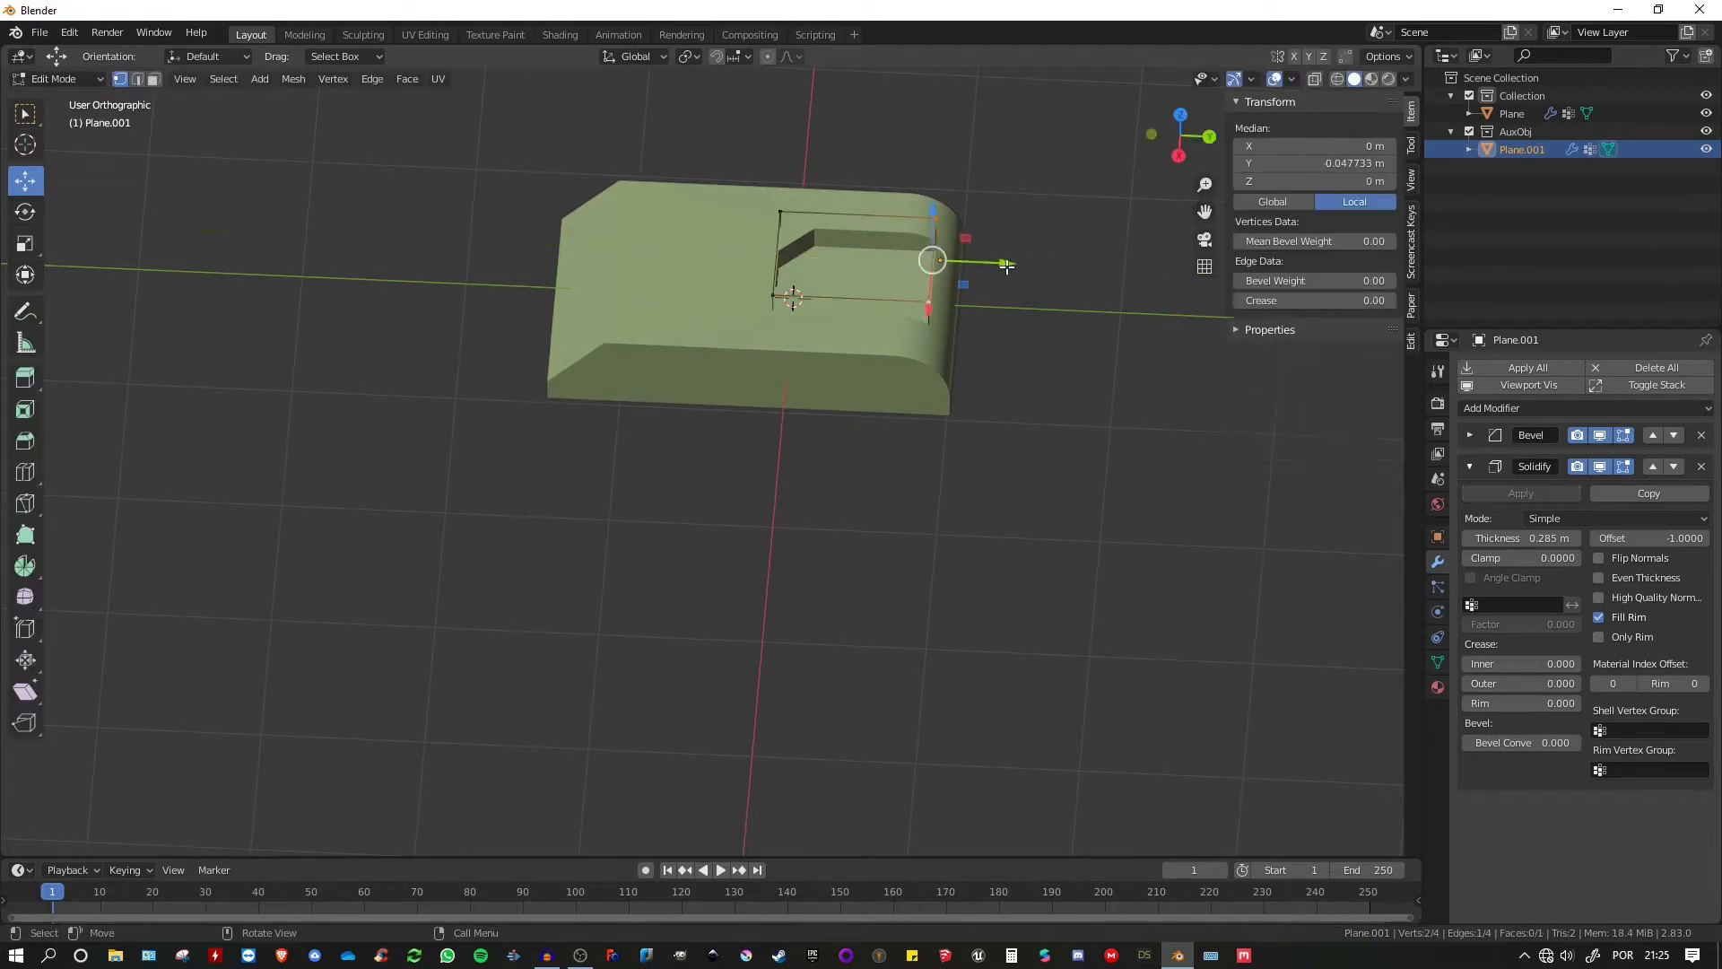
key(Tab)
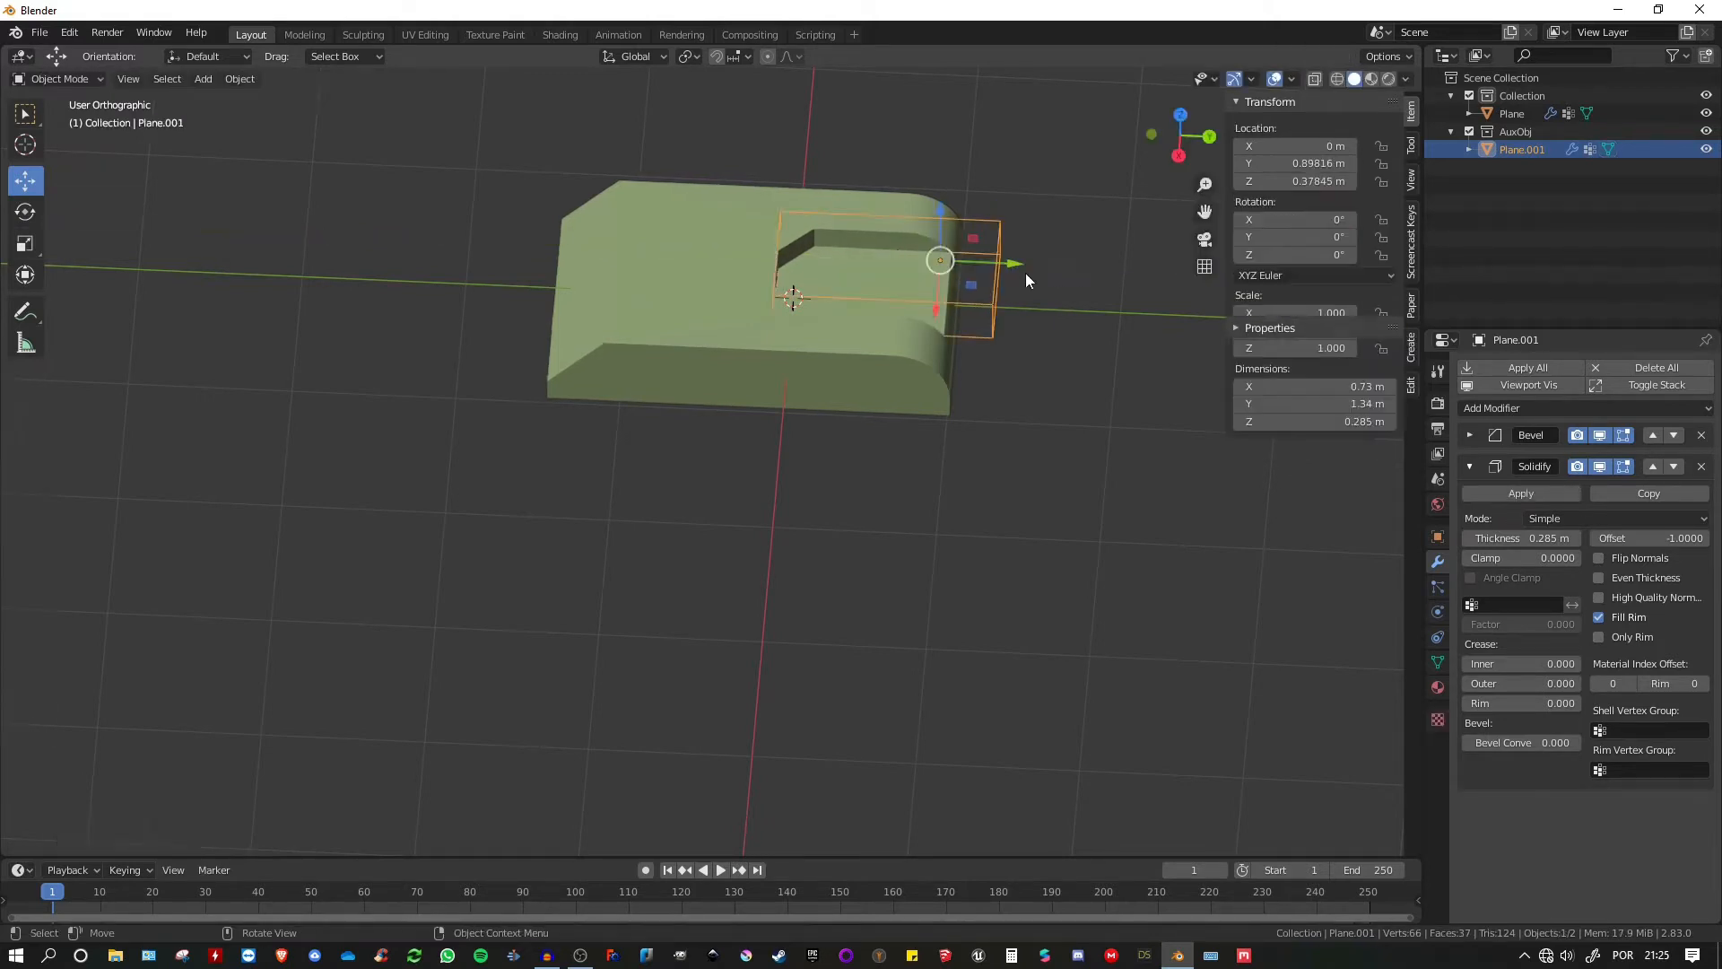
middle_drag(1025, 272, 911, 257)
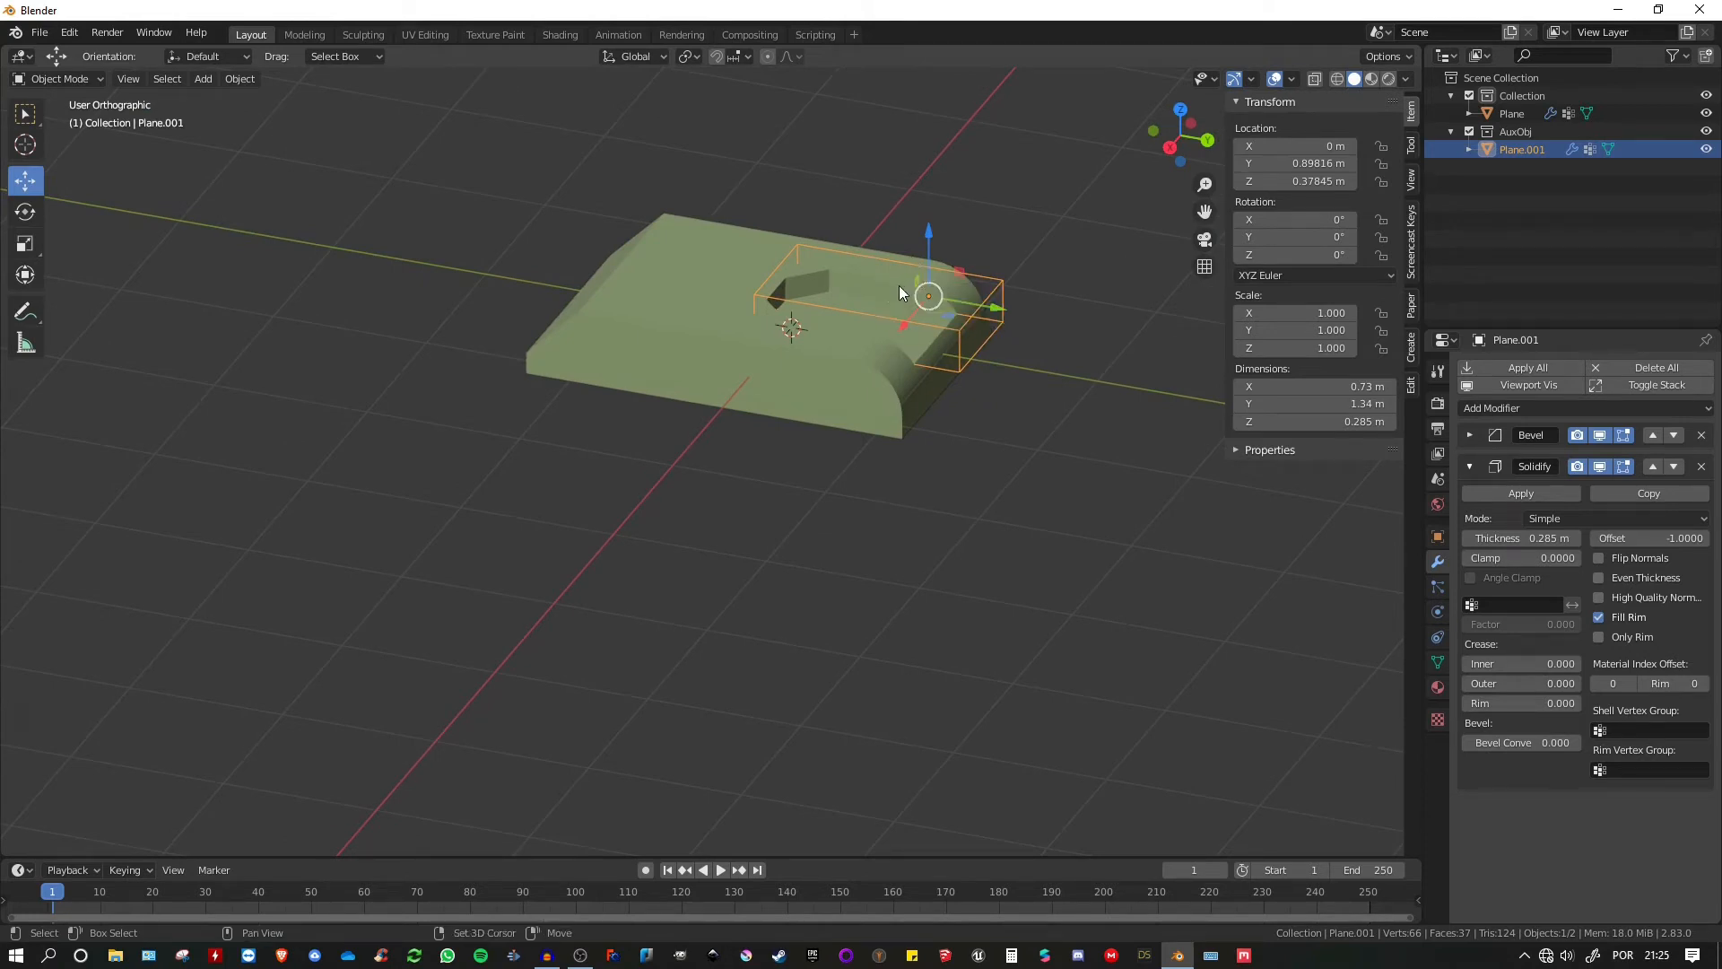
- Add another mesh plane at the 3D cursor
key(shift+a)
click(960, 269)
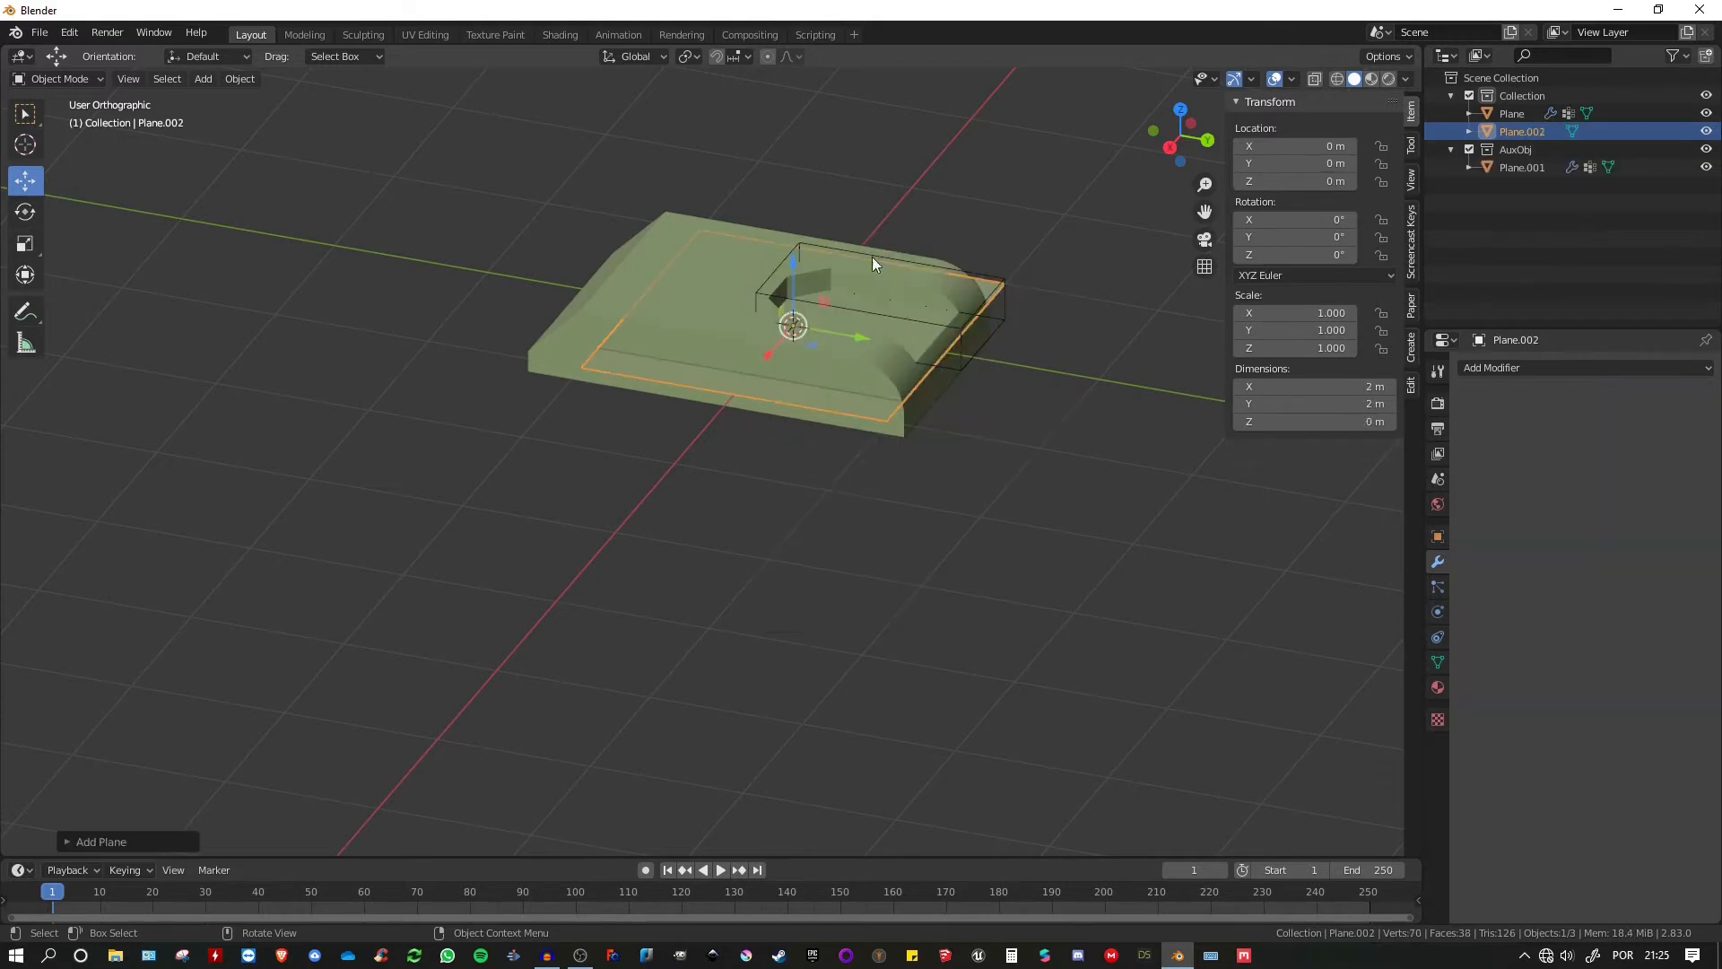
- Move the new plane up to about Z = 0.94 m and along the X axis to about X = 1.21 m
middle_drag(872, 256, 1009, 341)
key(g)
key(z)
click(797, 164)
key(g)
key(x)
click(999, 261)
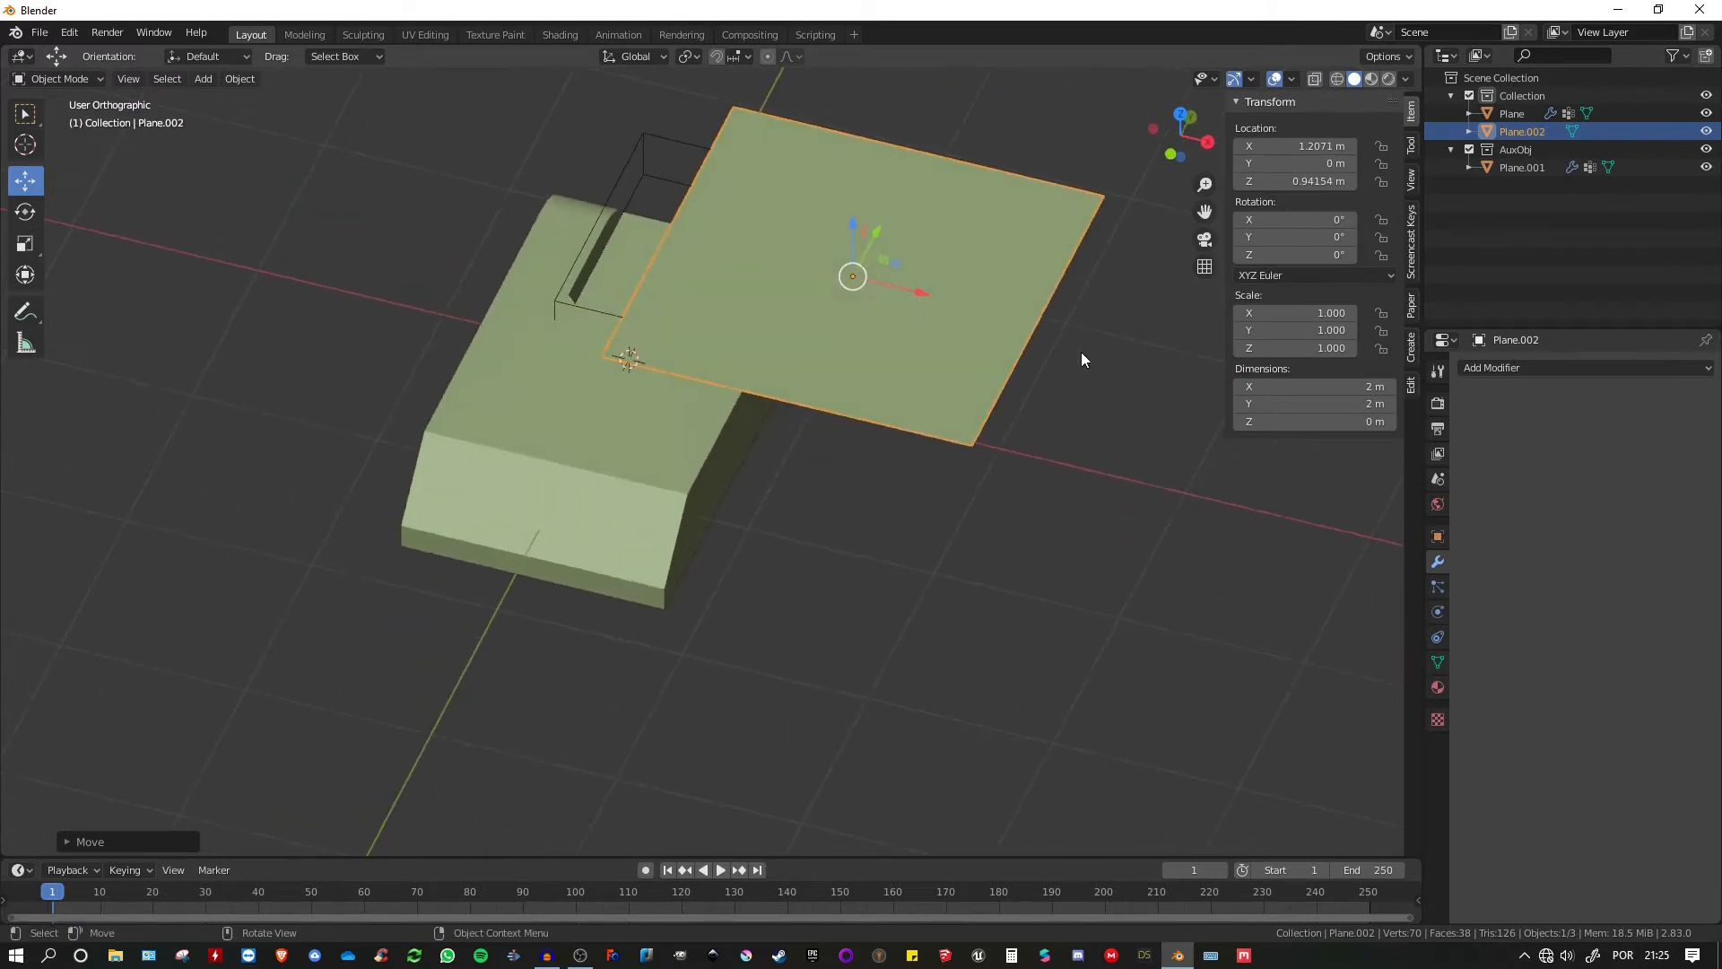
- Scale the raised plane along X only, narrowing it to about 0.80 m
key(s)
key(x)
click(940, 321)
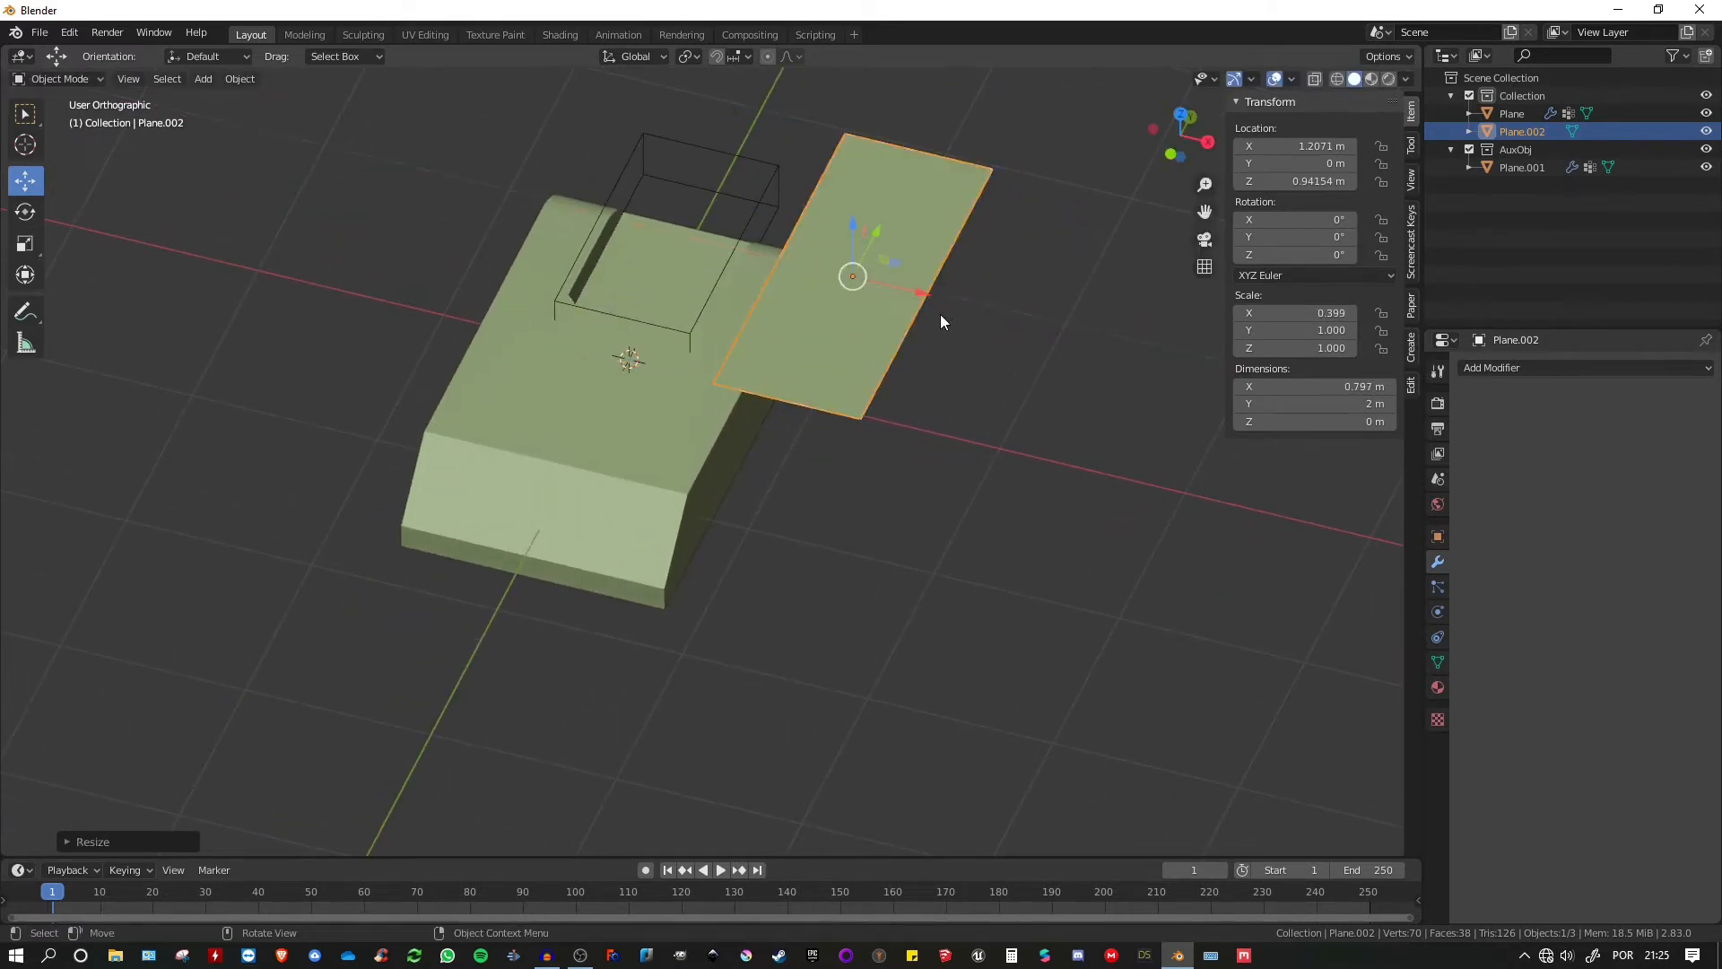
middle_drag(940, 321, 886, 272)
- Apply the rotation of the main solid body
click(633, 389)
middle_drag(633, 389, 606, 455)
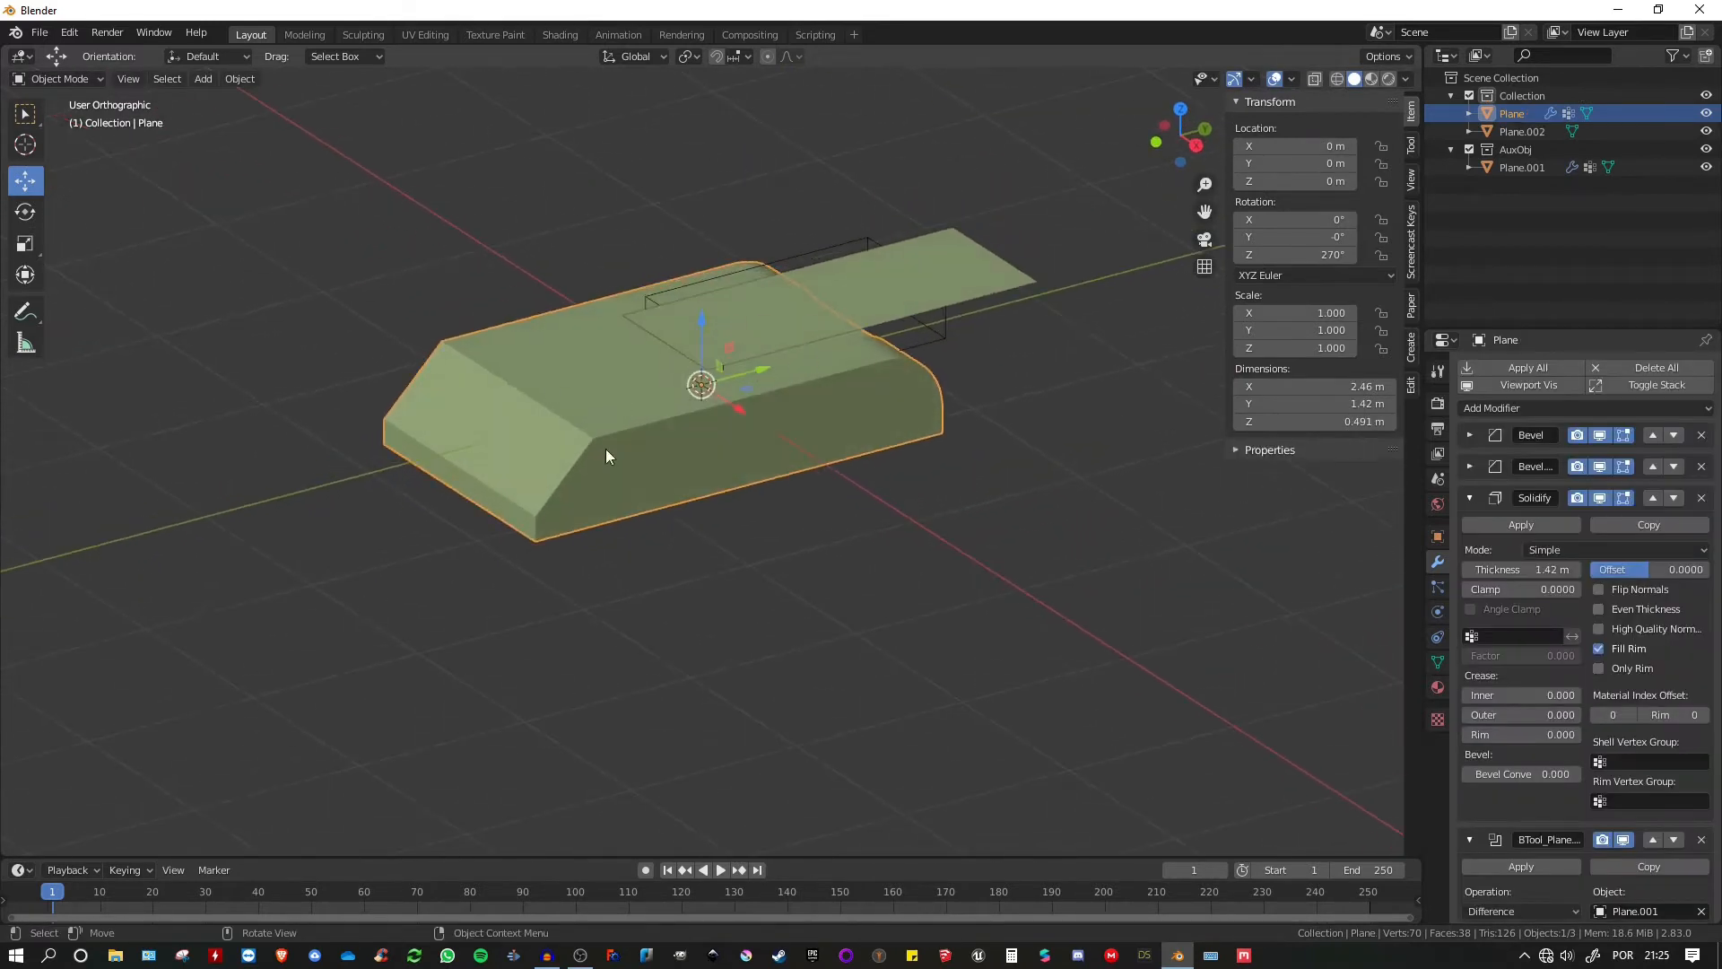
middle_drag(669, 383, 832, 319)
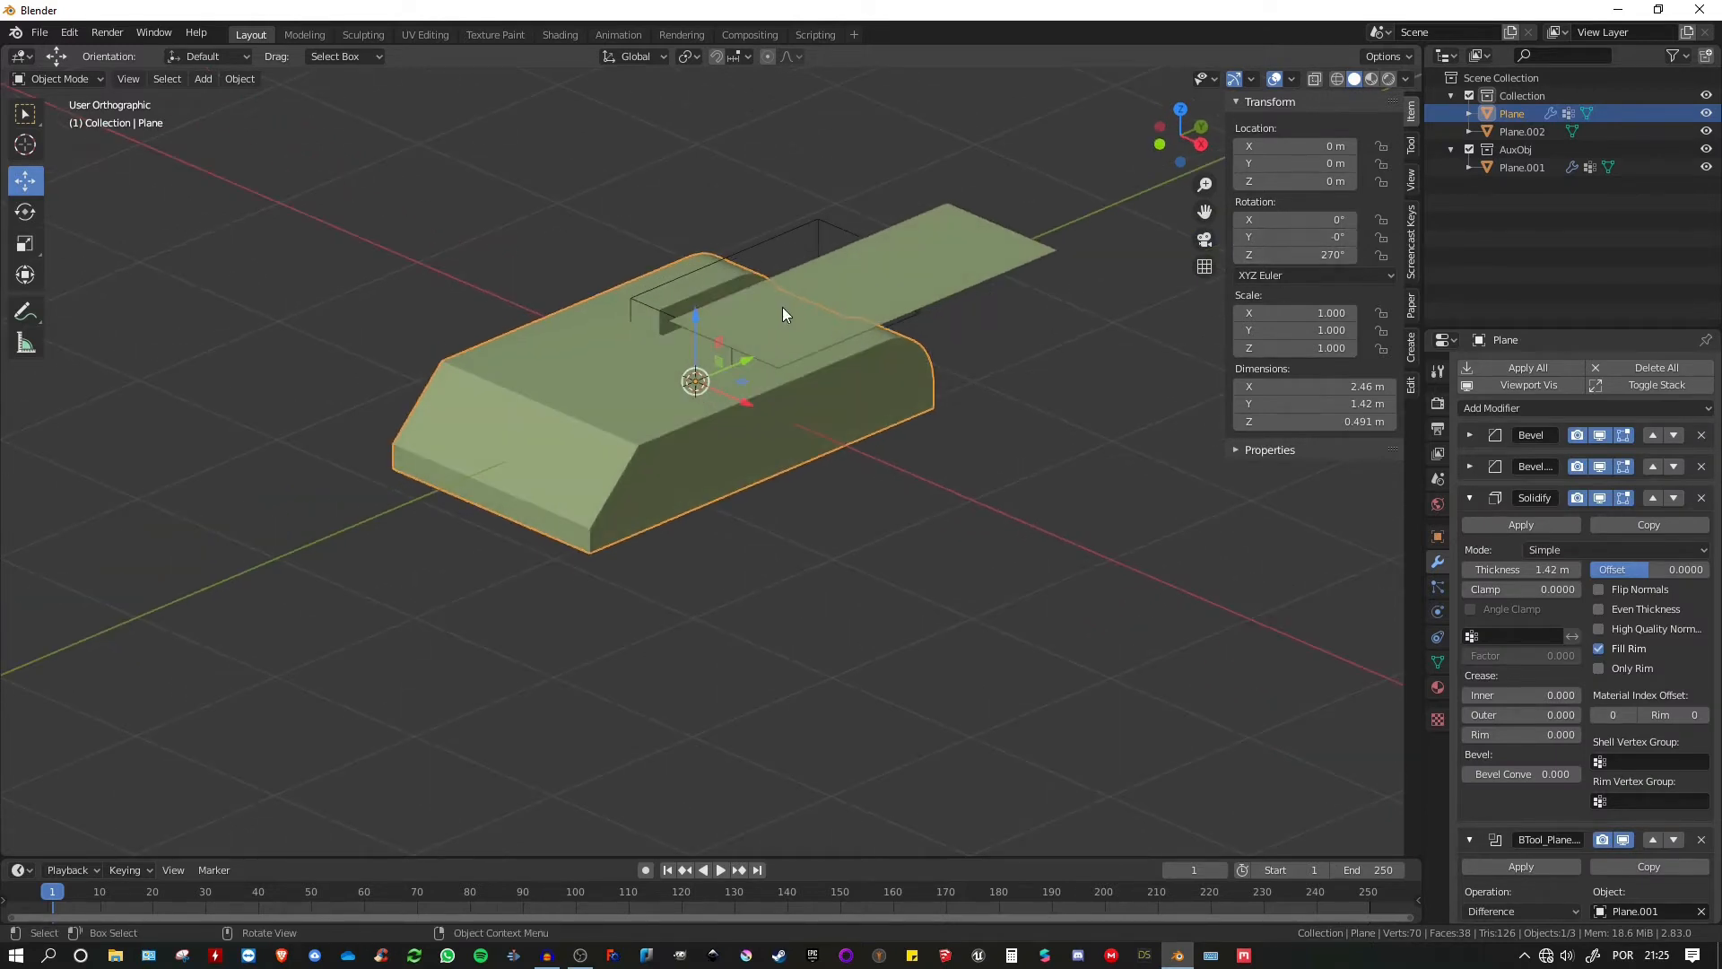
key(ctrl+a)
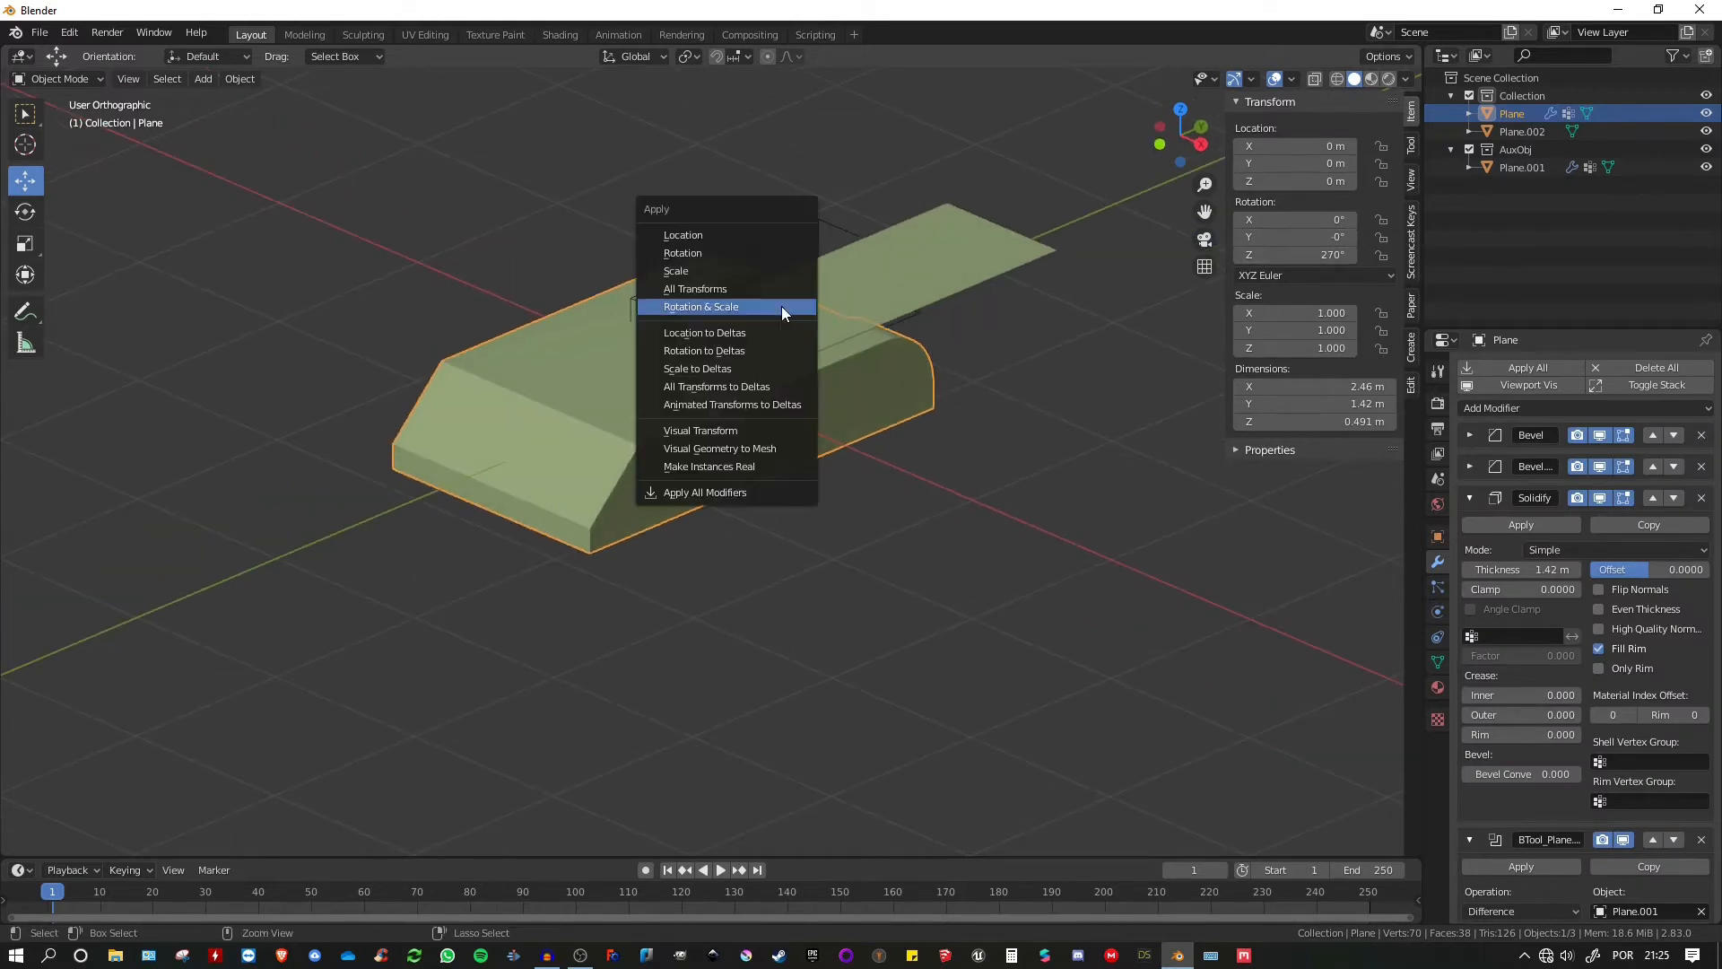
click(683, 254)
- Lower the narrow plane to about Z = 0.40 m and move it toward the body to about X = 0.87 m
middle_drag(822, 292, 914, 212)
click(915, 226)
drag(903, 149, 904, 252)
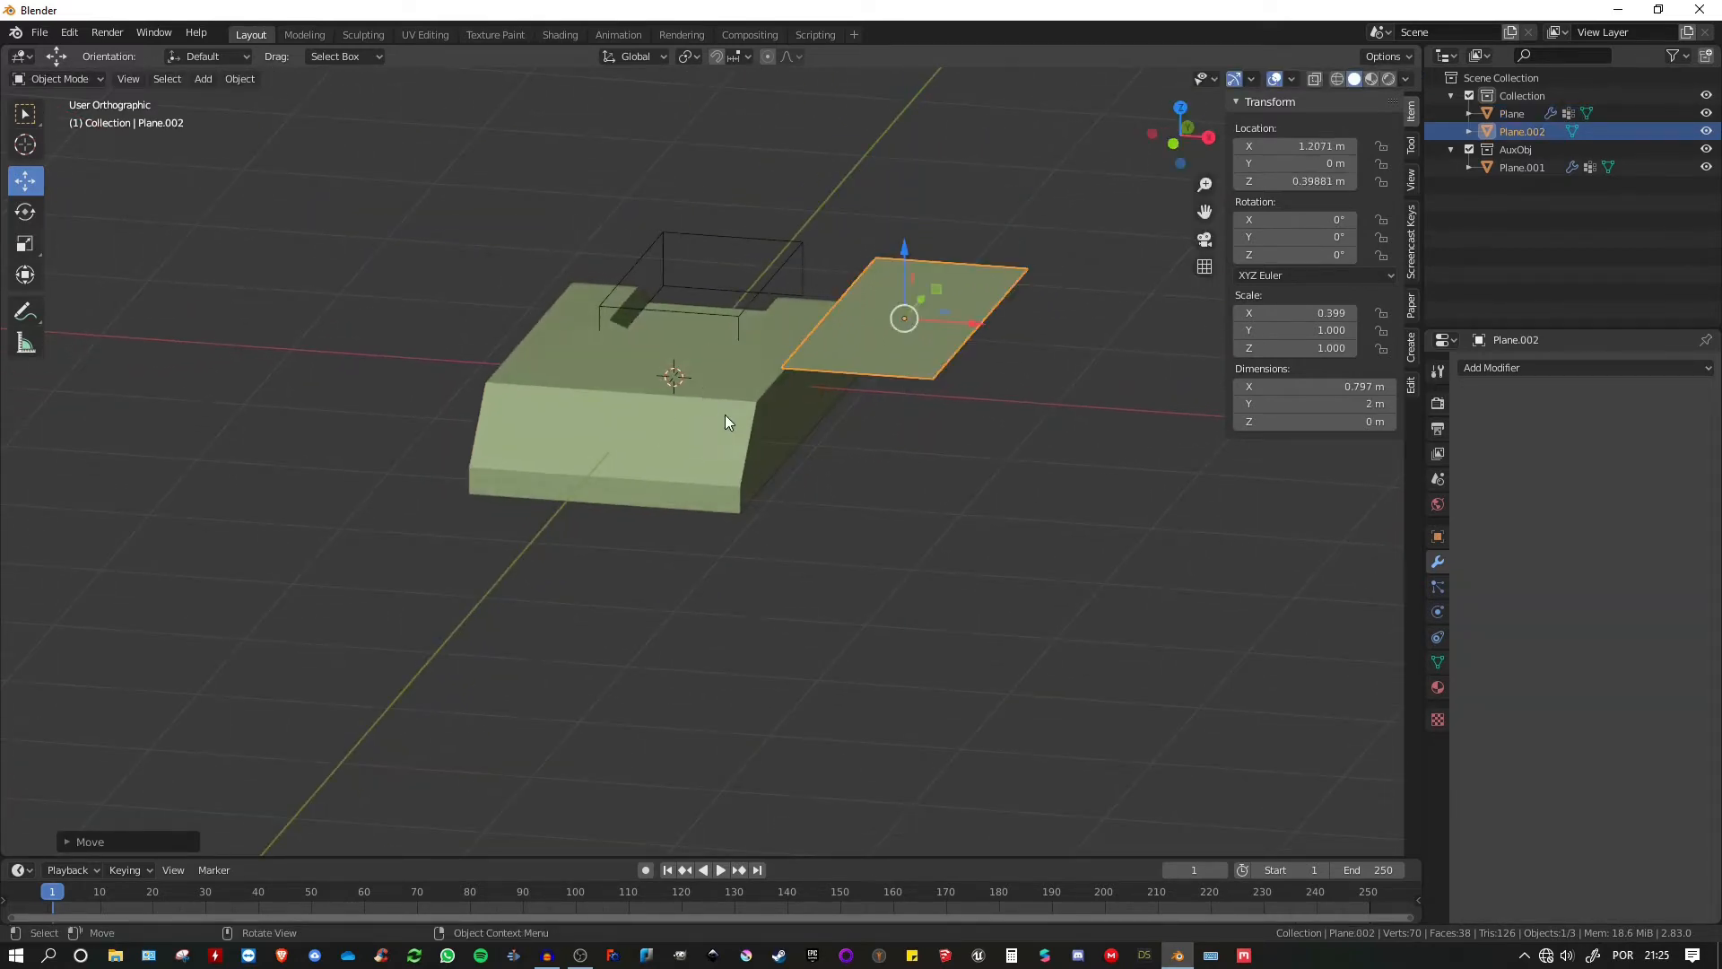
middle_drag(724, 422, 857, 369)
drag(978, 321, 908, 321)
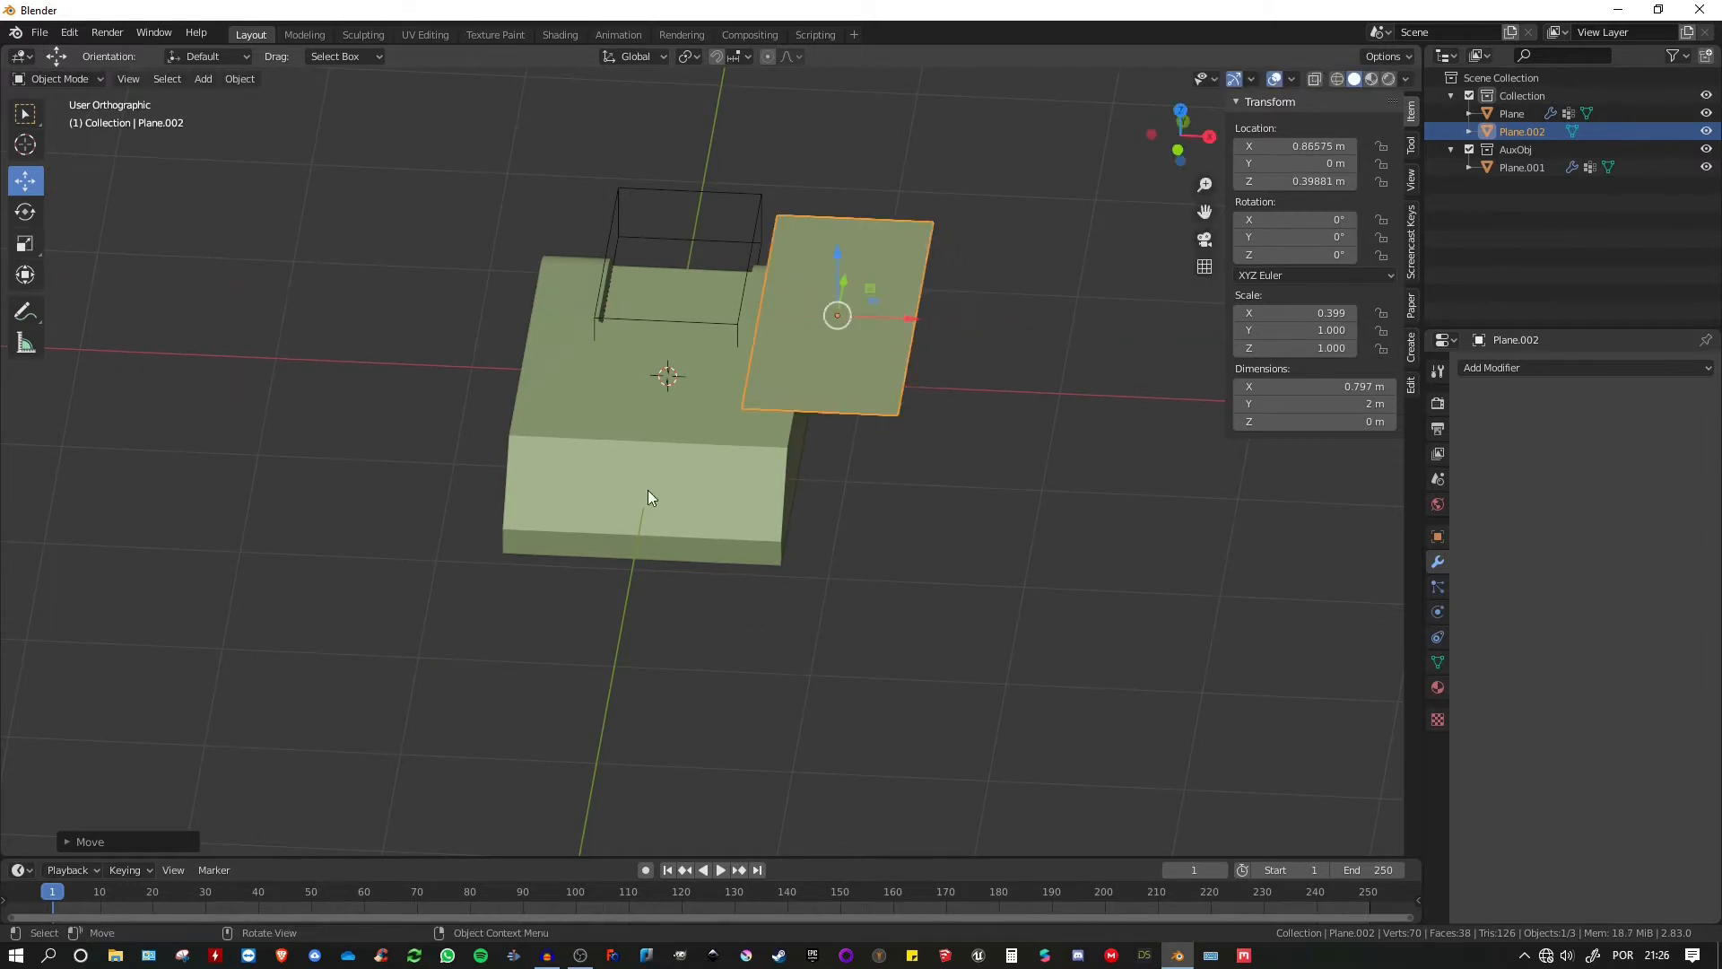
- Apply the scale of the narrow plane beside the body
middle_drag(647, 489, 929, 297)
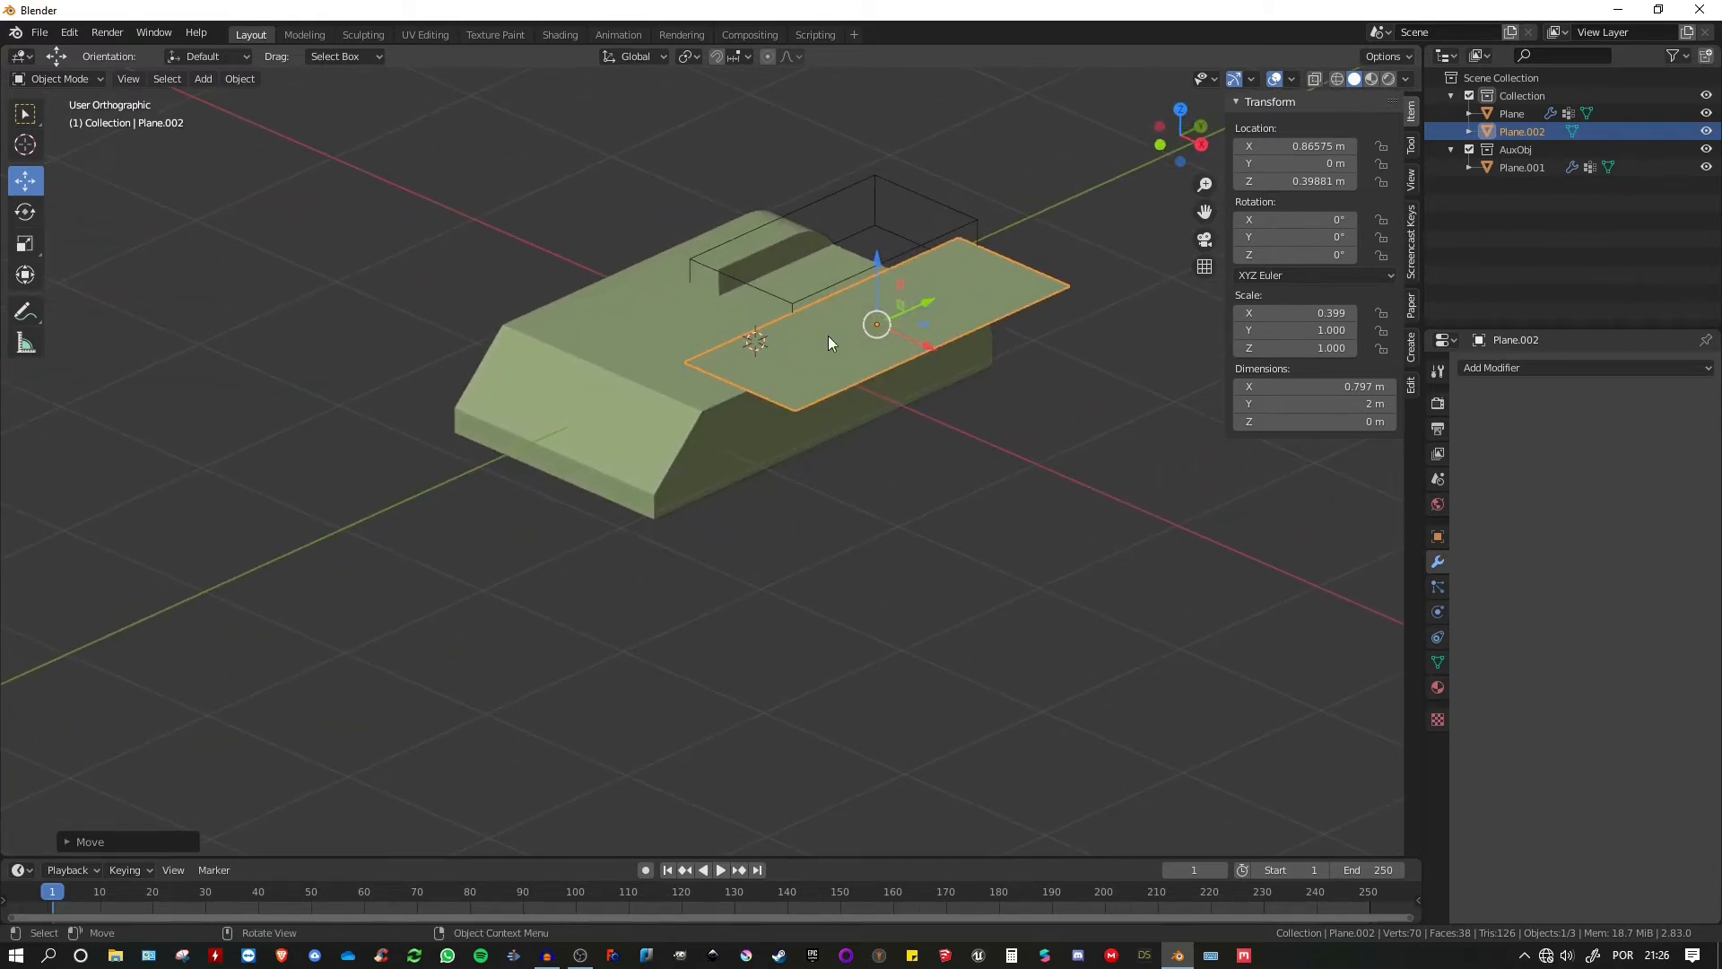
key(ctrl+a)
click(751, 386)
middle_drag(750, 379, 862, 323)
- Move the vertex pairs at both ends of the plane inward along Y, shortening it to about 1.11 m
key(Tab)
click(708, 249)
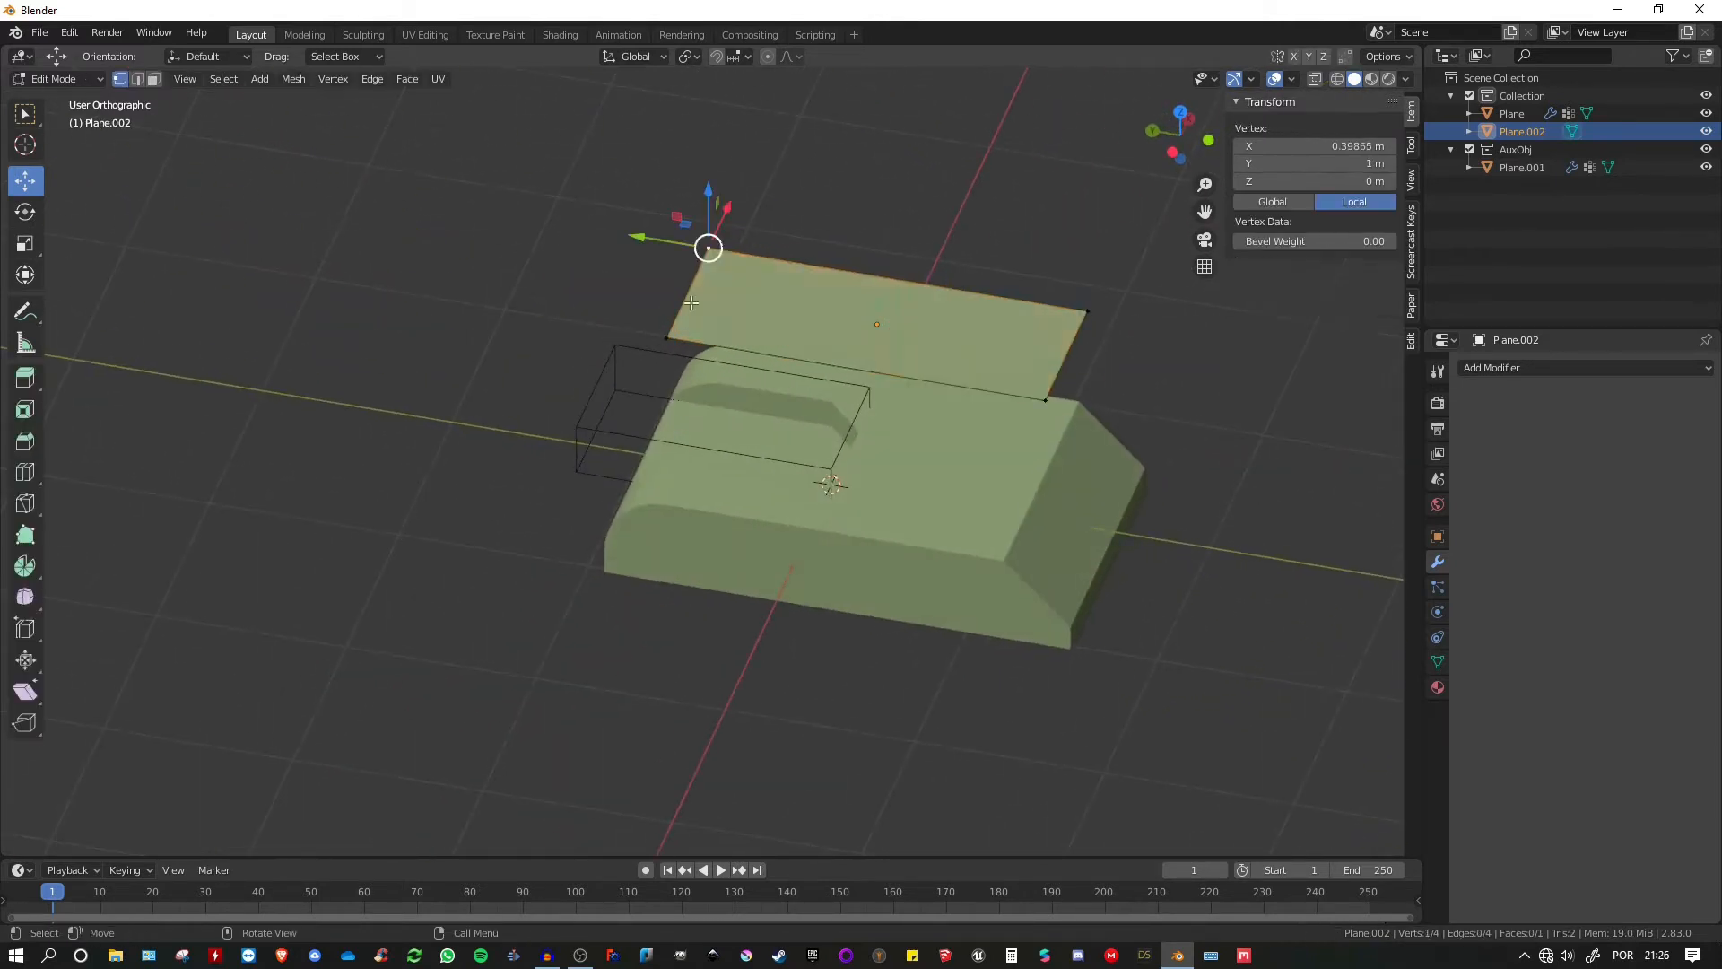
shift+click(667, 337)
drag(624, 282, 733, 317)
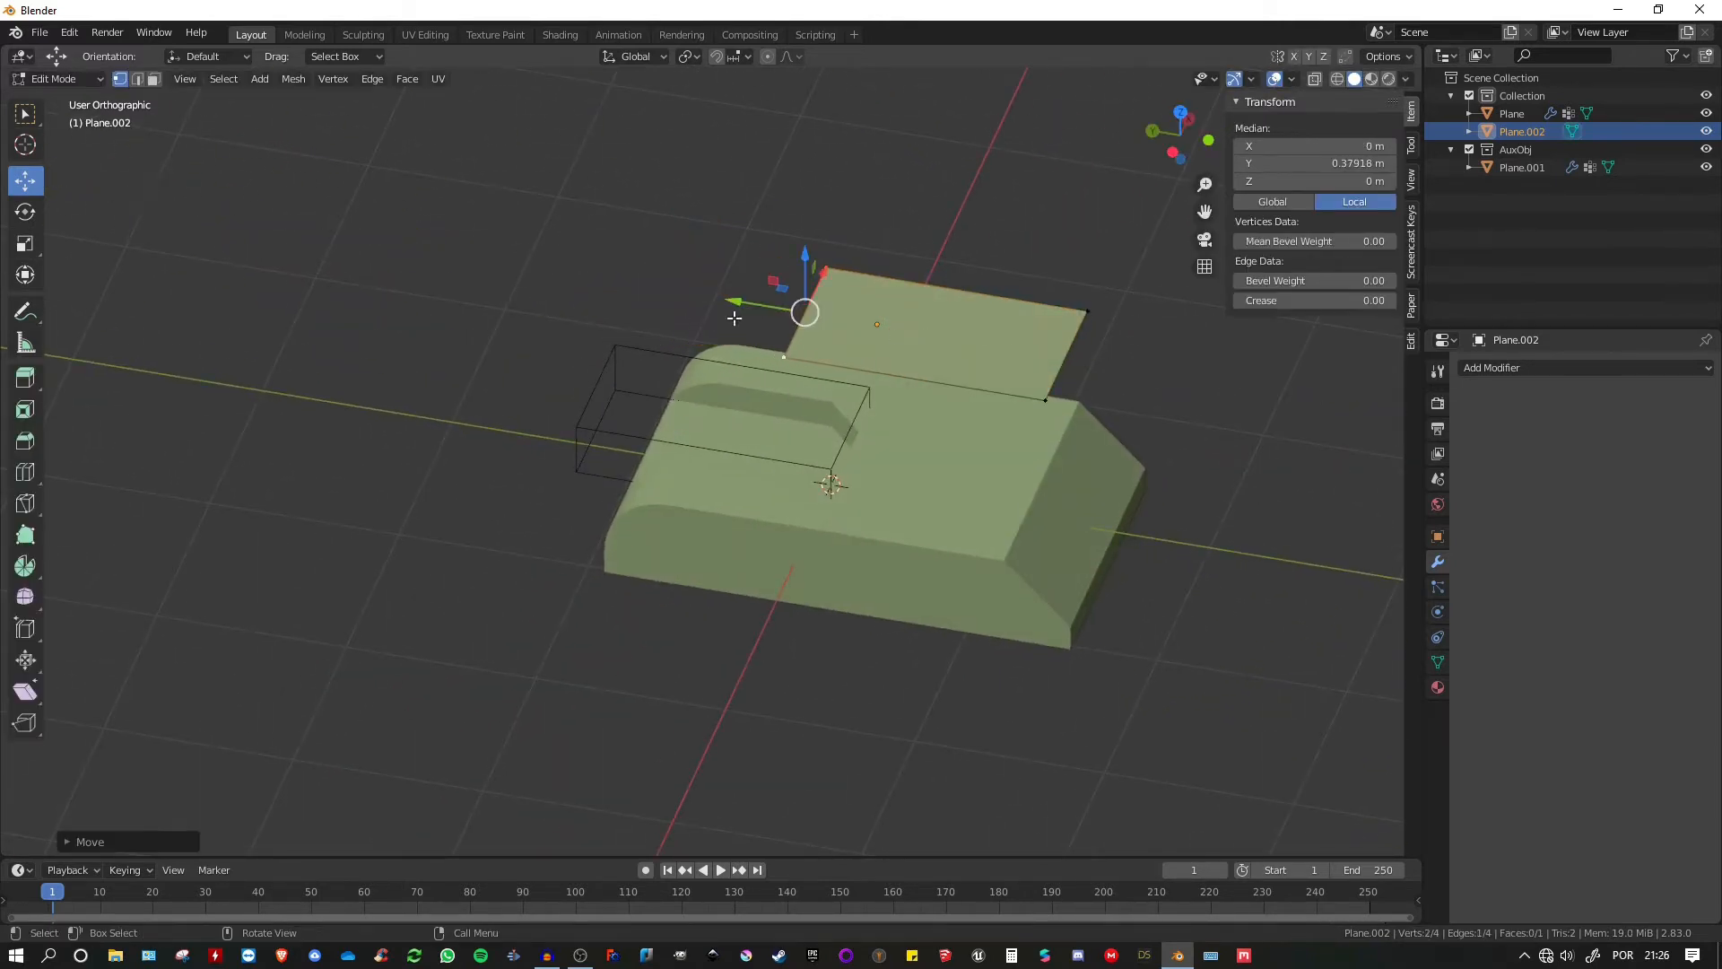
click(1094, 308)
shift+click(1047, 396)
drag(994, 344, 944, 337)
middle_drag(1061, 323, 956, 282)
- Slide the plane's inner corner vertex at the rounded end along Y to about -0.07 m, making a slanted edge
click(967, 206)
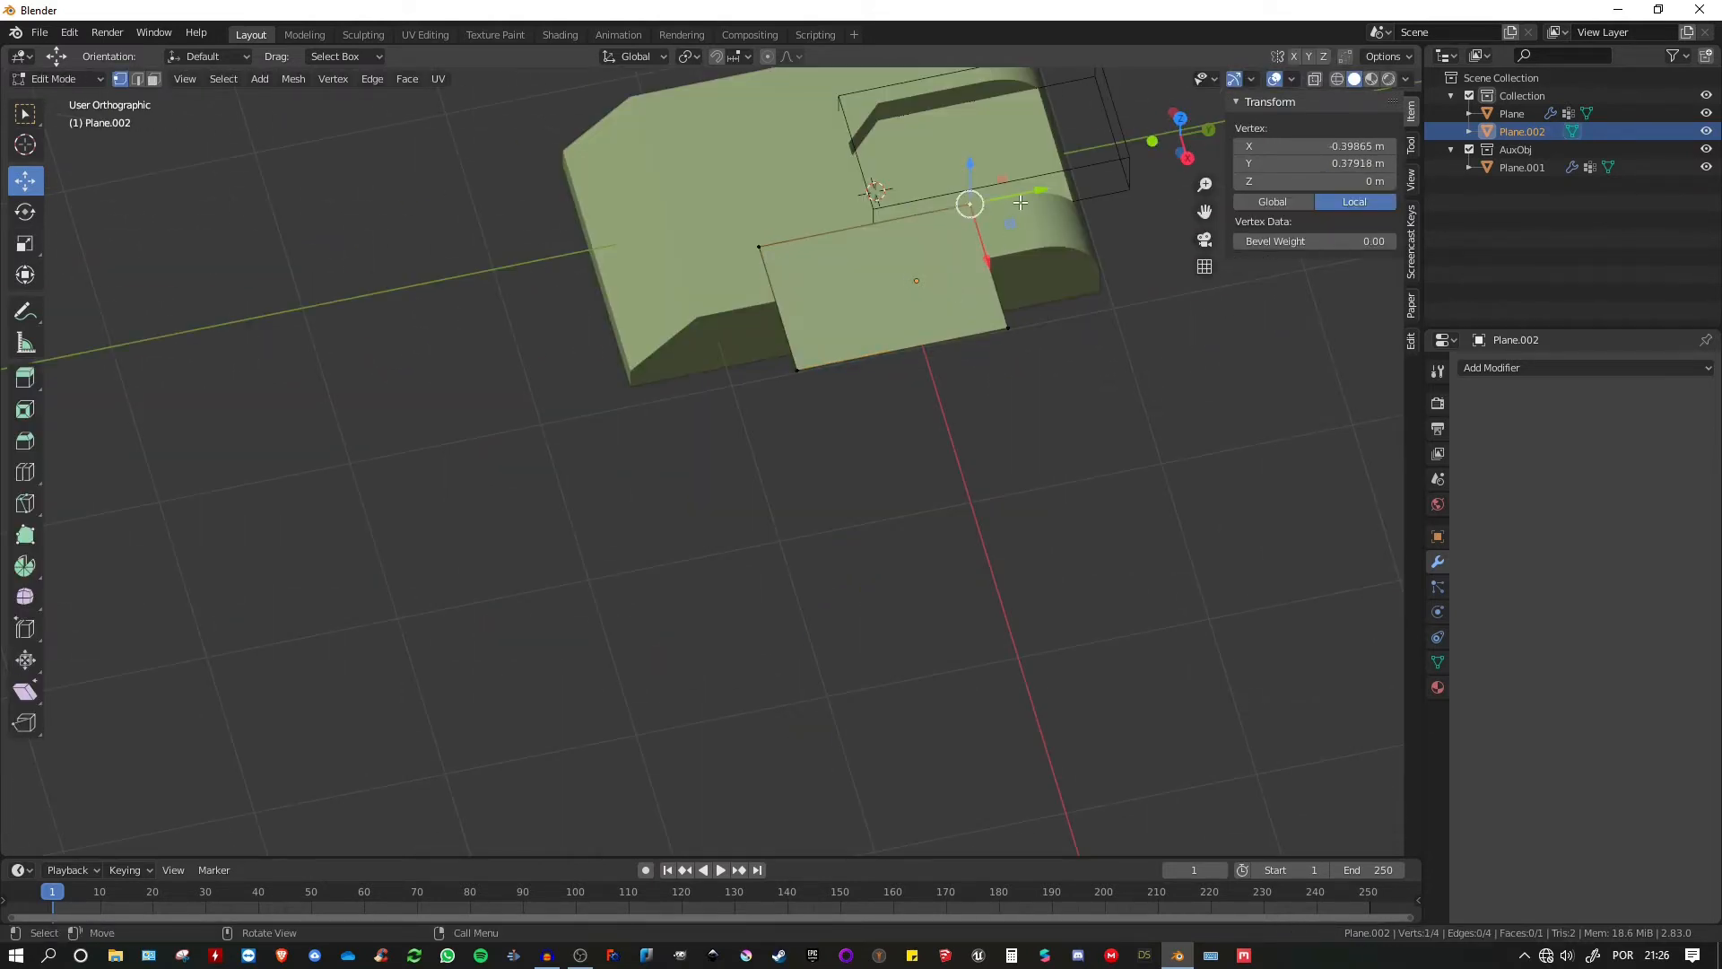
drag(1021, 203, 929, 215)
middle_drag(933, 217, 1012, 186)
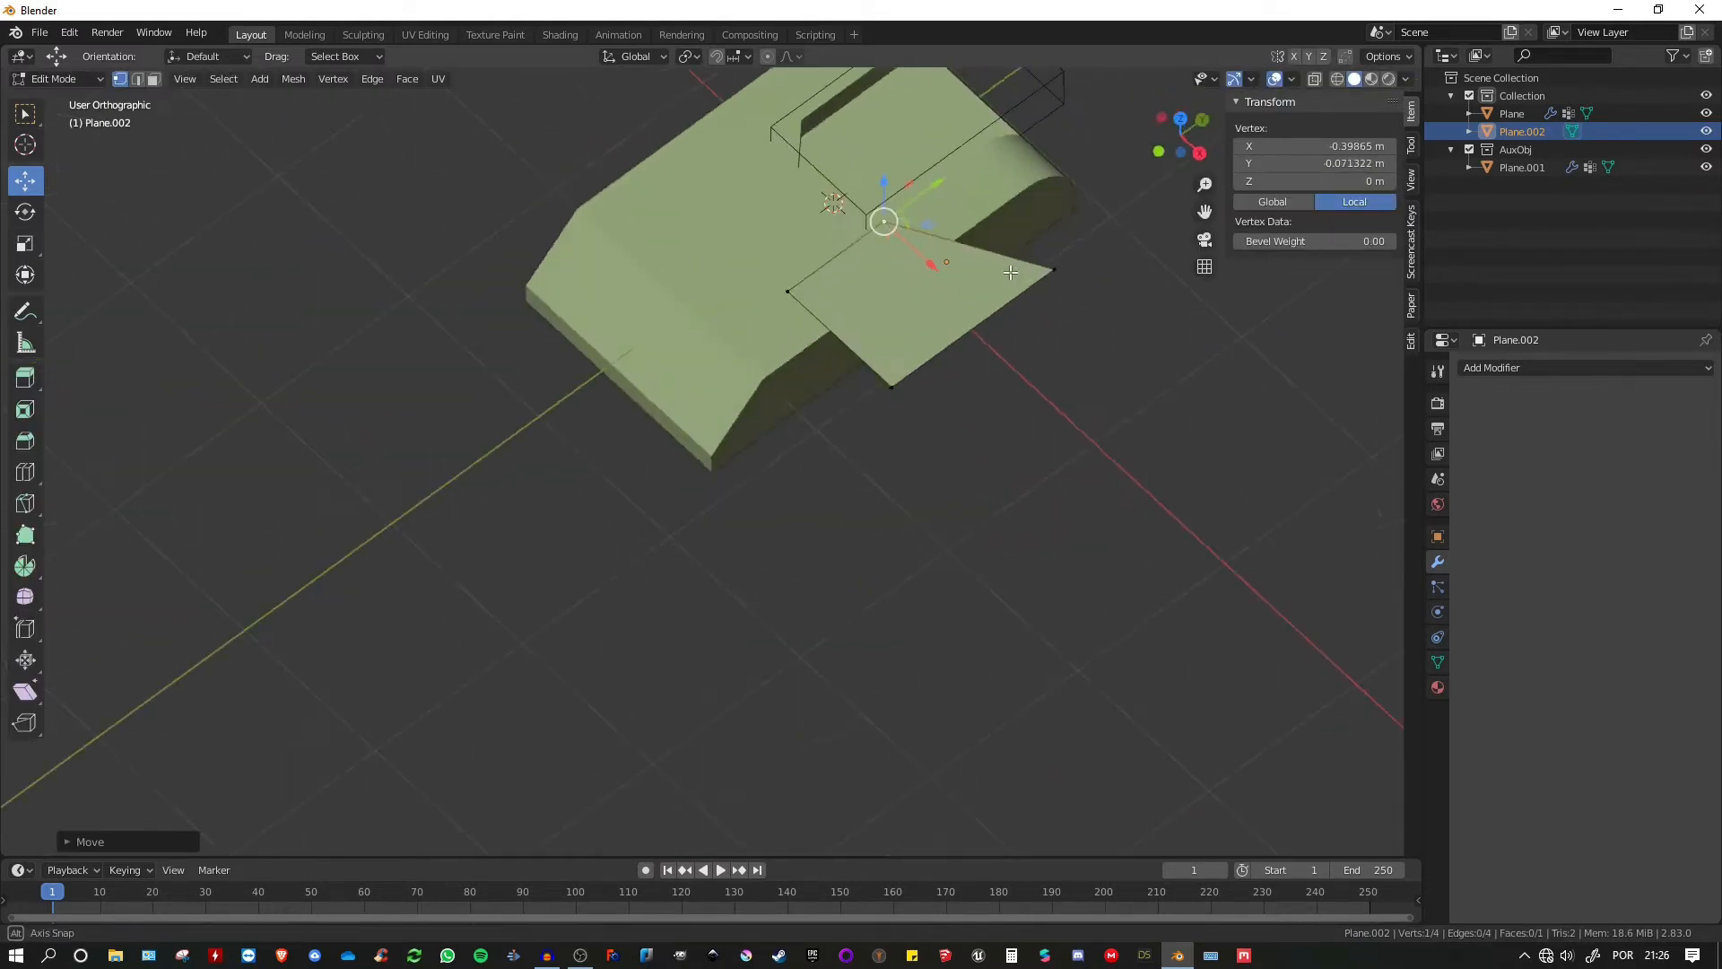
- Move the plane's two outer vertices inward along X, narrowing it to about 0.51 m, and return to Object Mode
click(1054, 269)
shift+click(893, 380)
middle_drag(895, 380, 923, 416)
drag(1029, 350, 971, 347)
key(Tab)
middle_drag(972, 348, 855, 357)
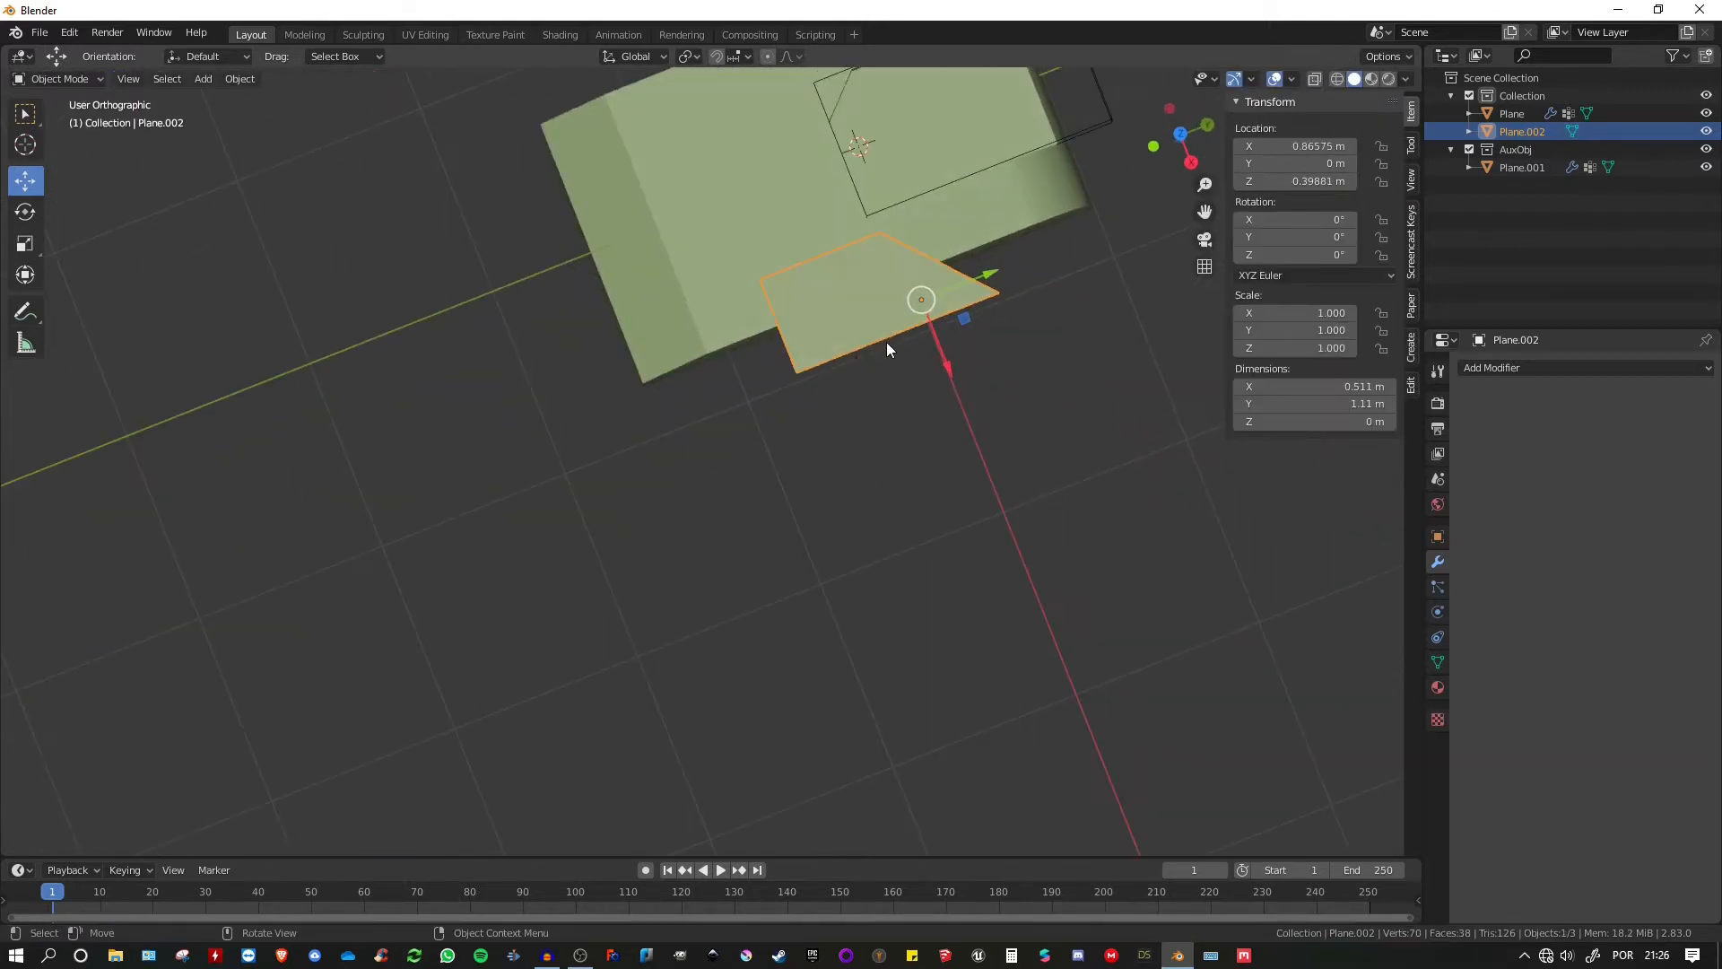
- Move the slanted plane along the Y axis to about Y = -0.13 m in top view
key(KP_7)
scroll(918, 368, down, 2)
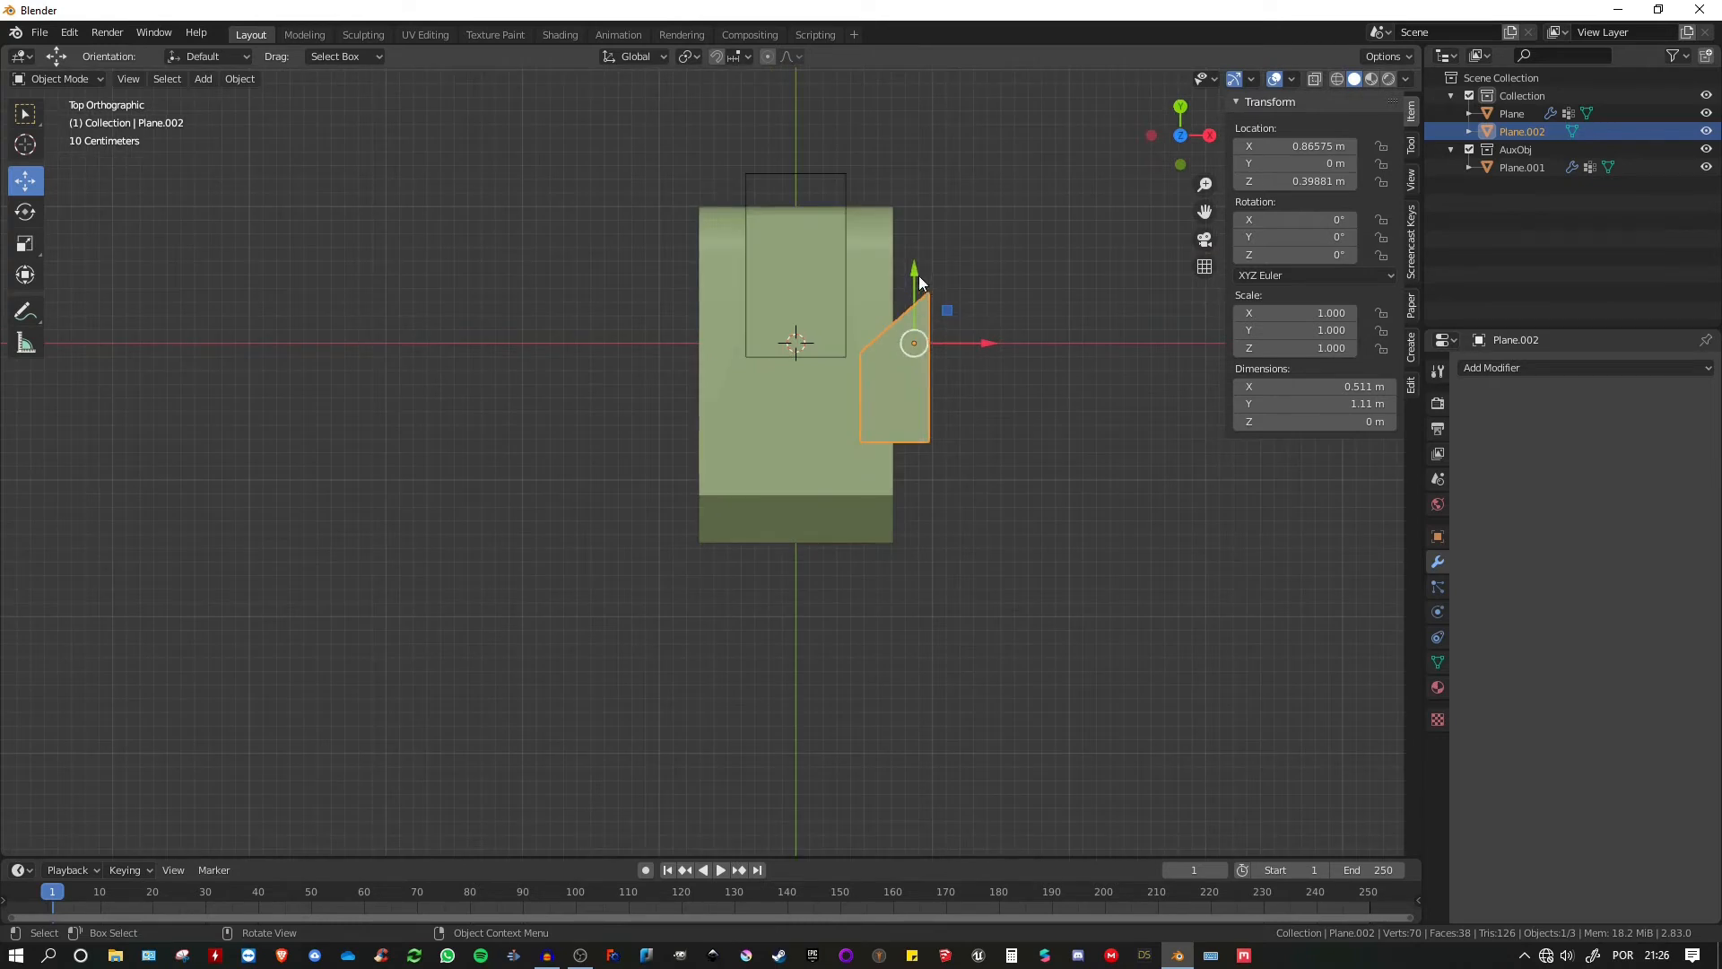
key(g)
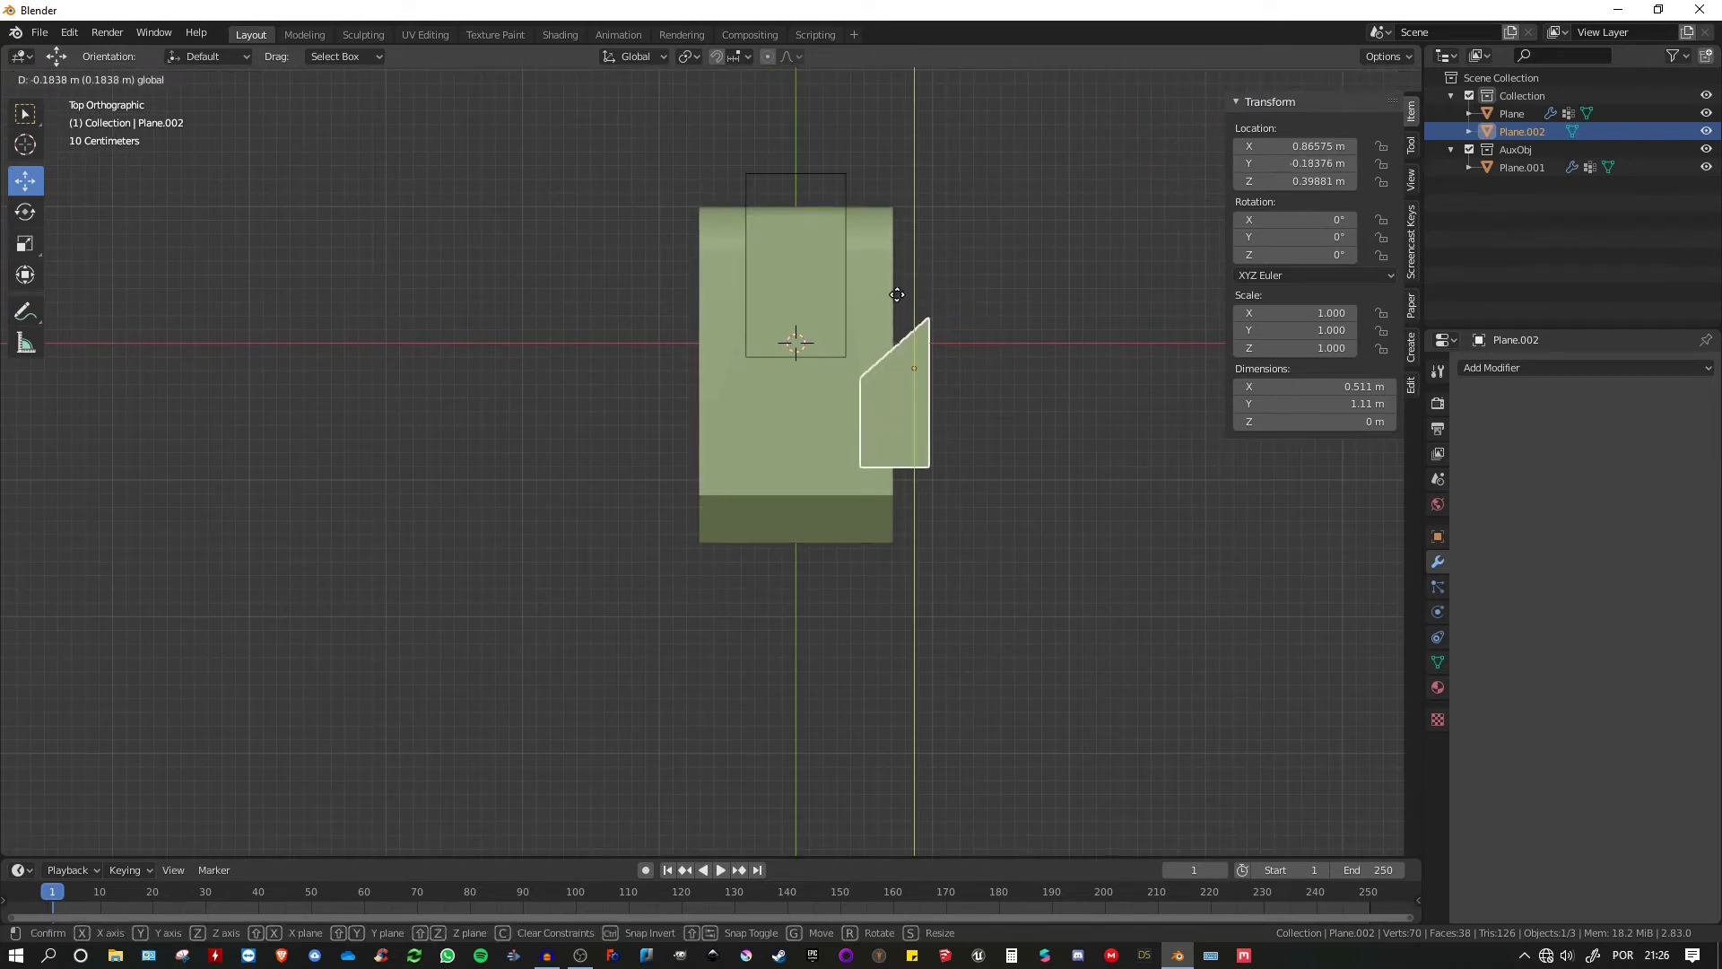
click(896, 288)
middle_drag(986, 379, 850, 269)
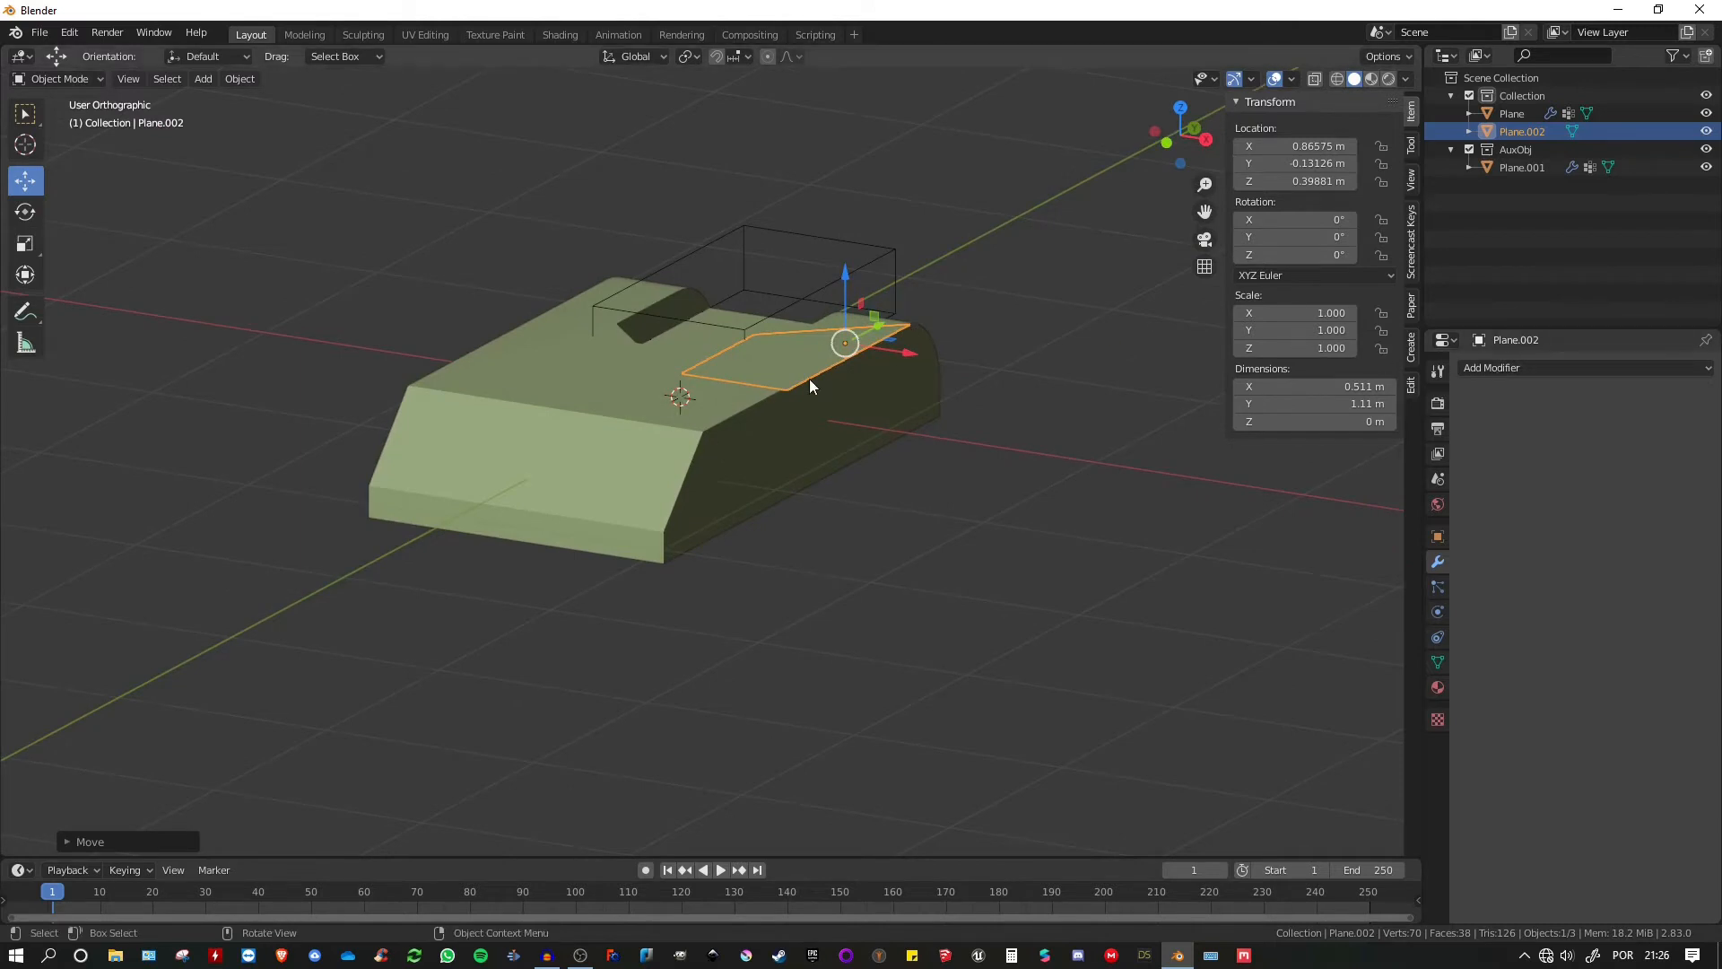
- Add a Solidify modifier with a thickness of 0.35 m to the slanted plane and collapse its settings
middle_drag(809, 378, 983, 363)
click(1535, 368)
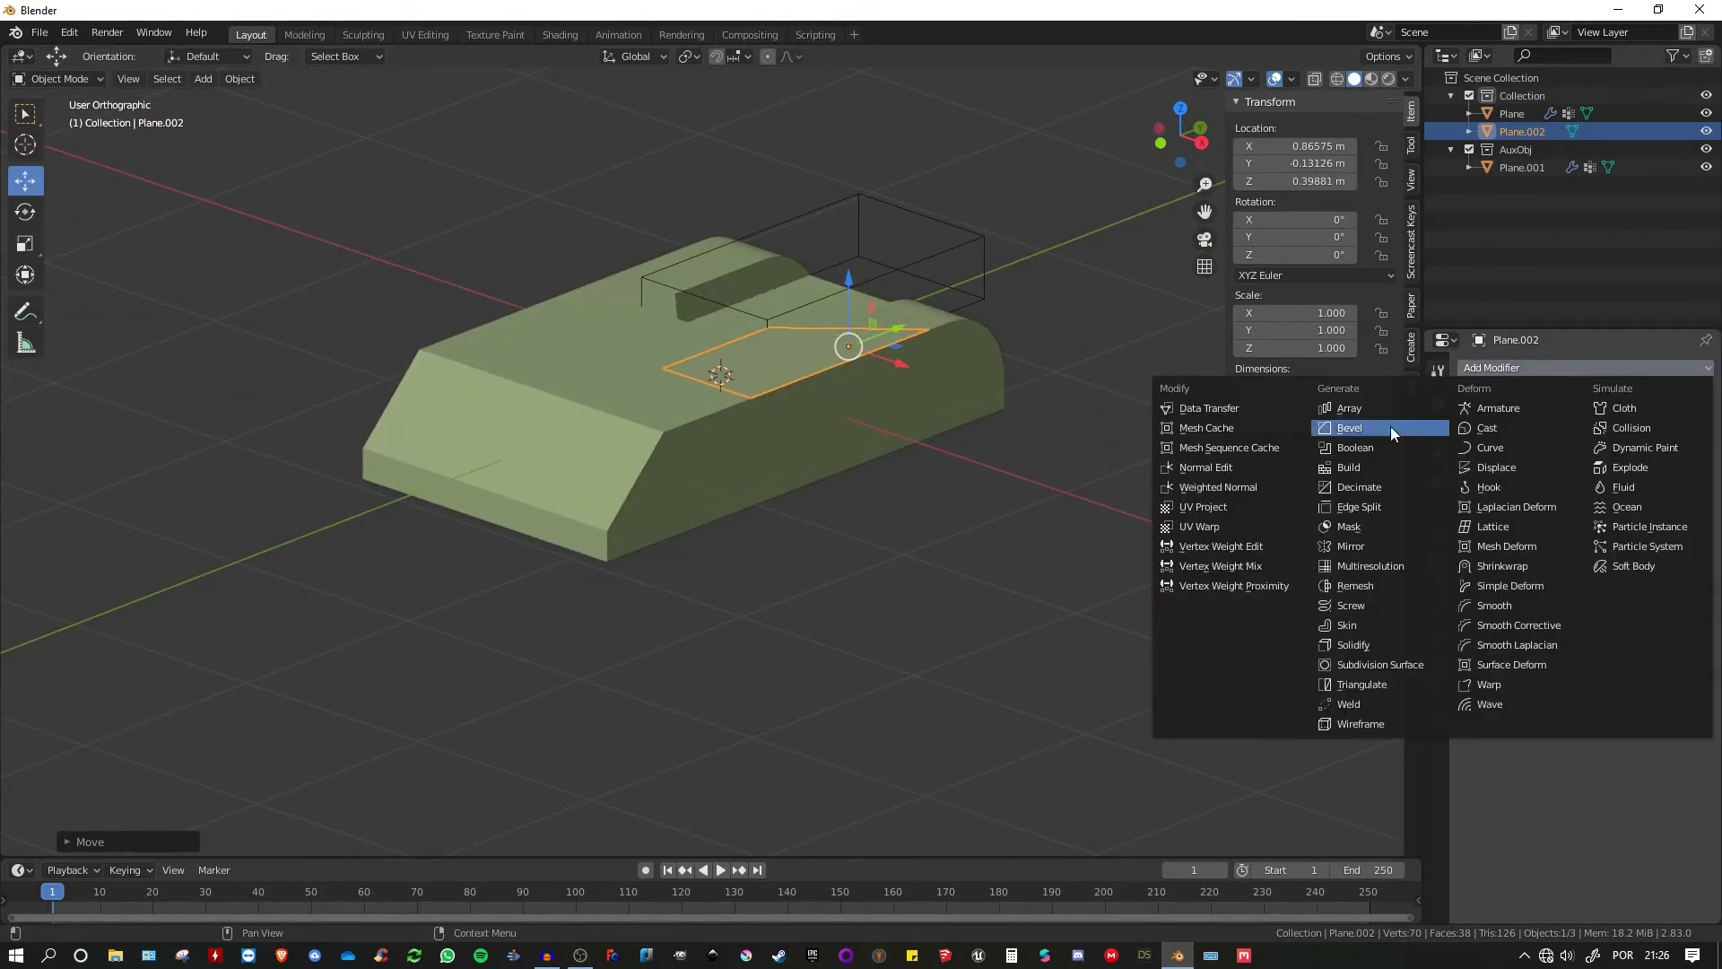
click(1347, 645)
drag(1516, 507, 1615, 507)
middle_drag(1283, 444, 1198, 446)
shift+middle_drag(946, 426, 1042, 380)
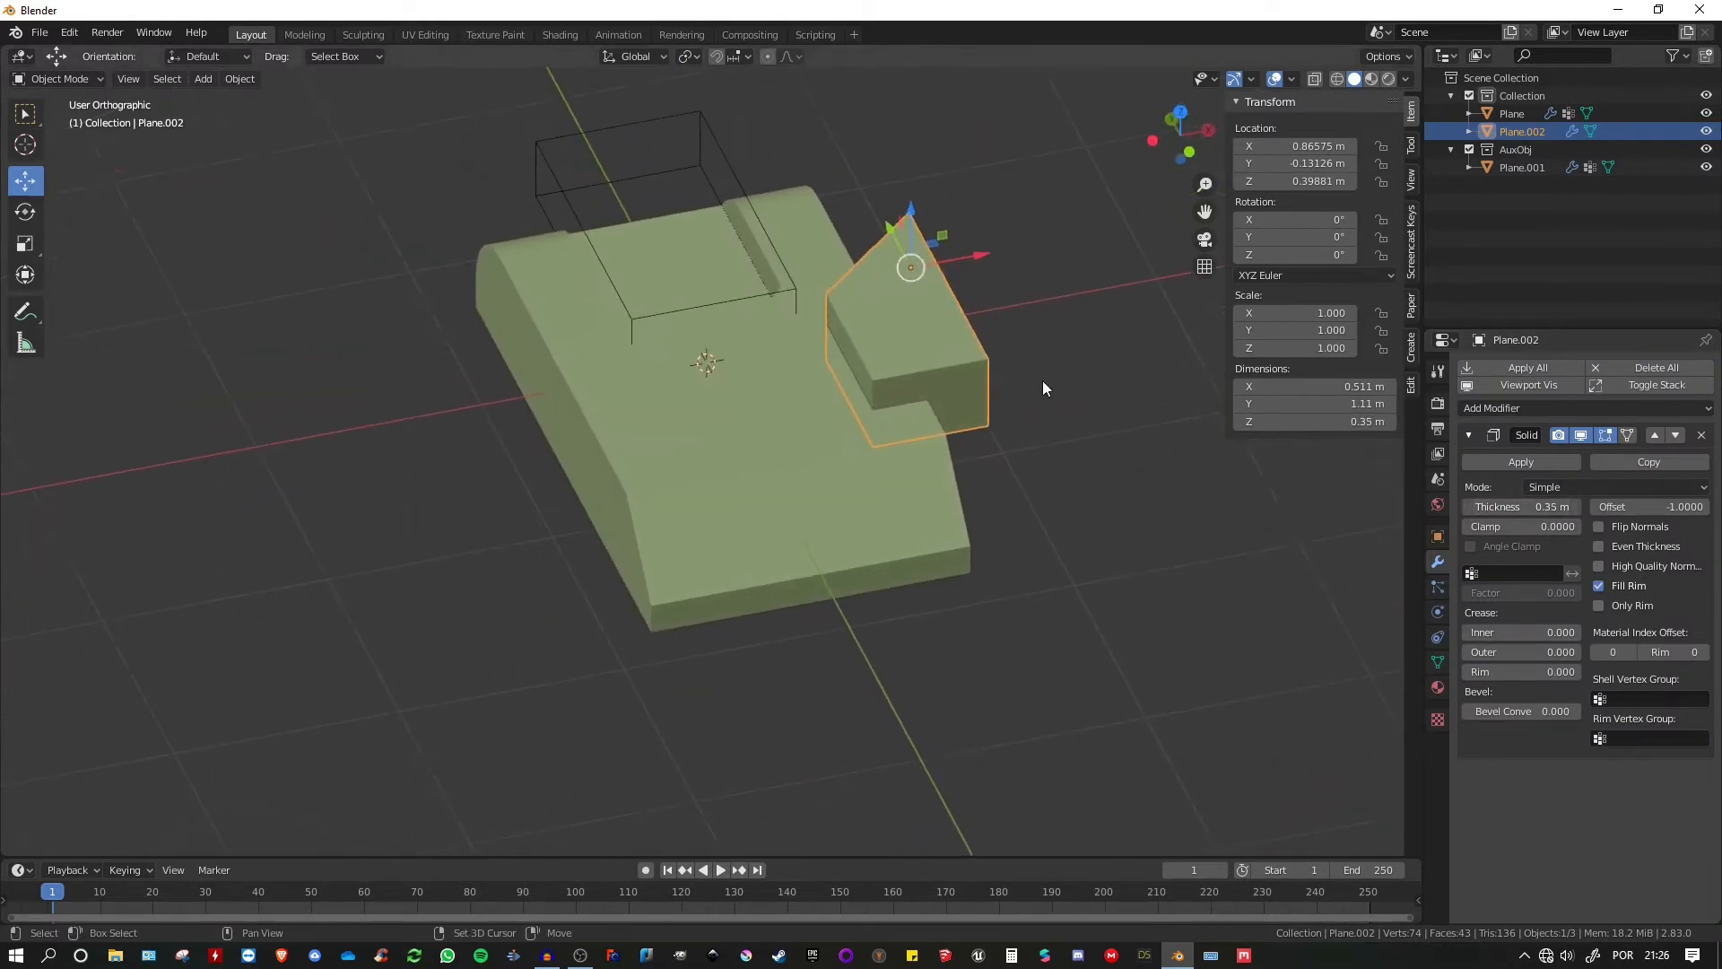
click(1466, 436)
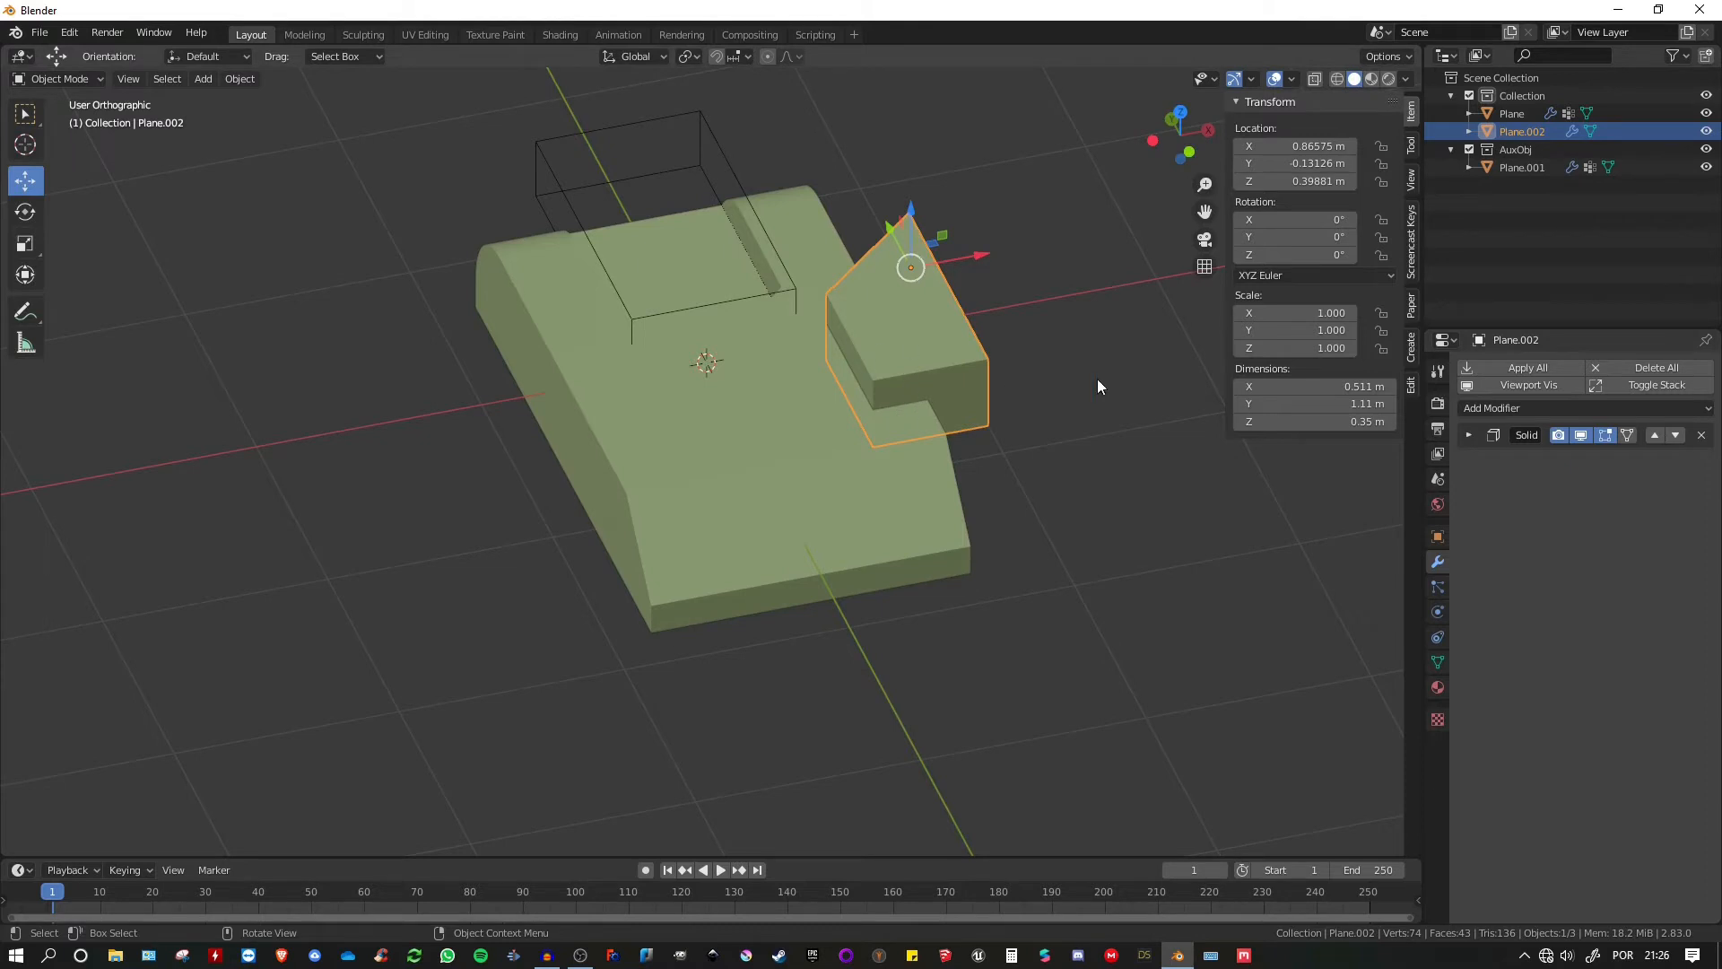
- Add an X-axis Mirror modifier to the side block, using the main body (Plane) as the mirror object
click(1494, 409)
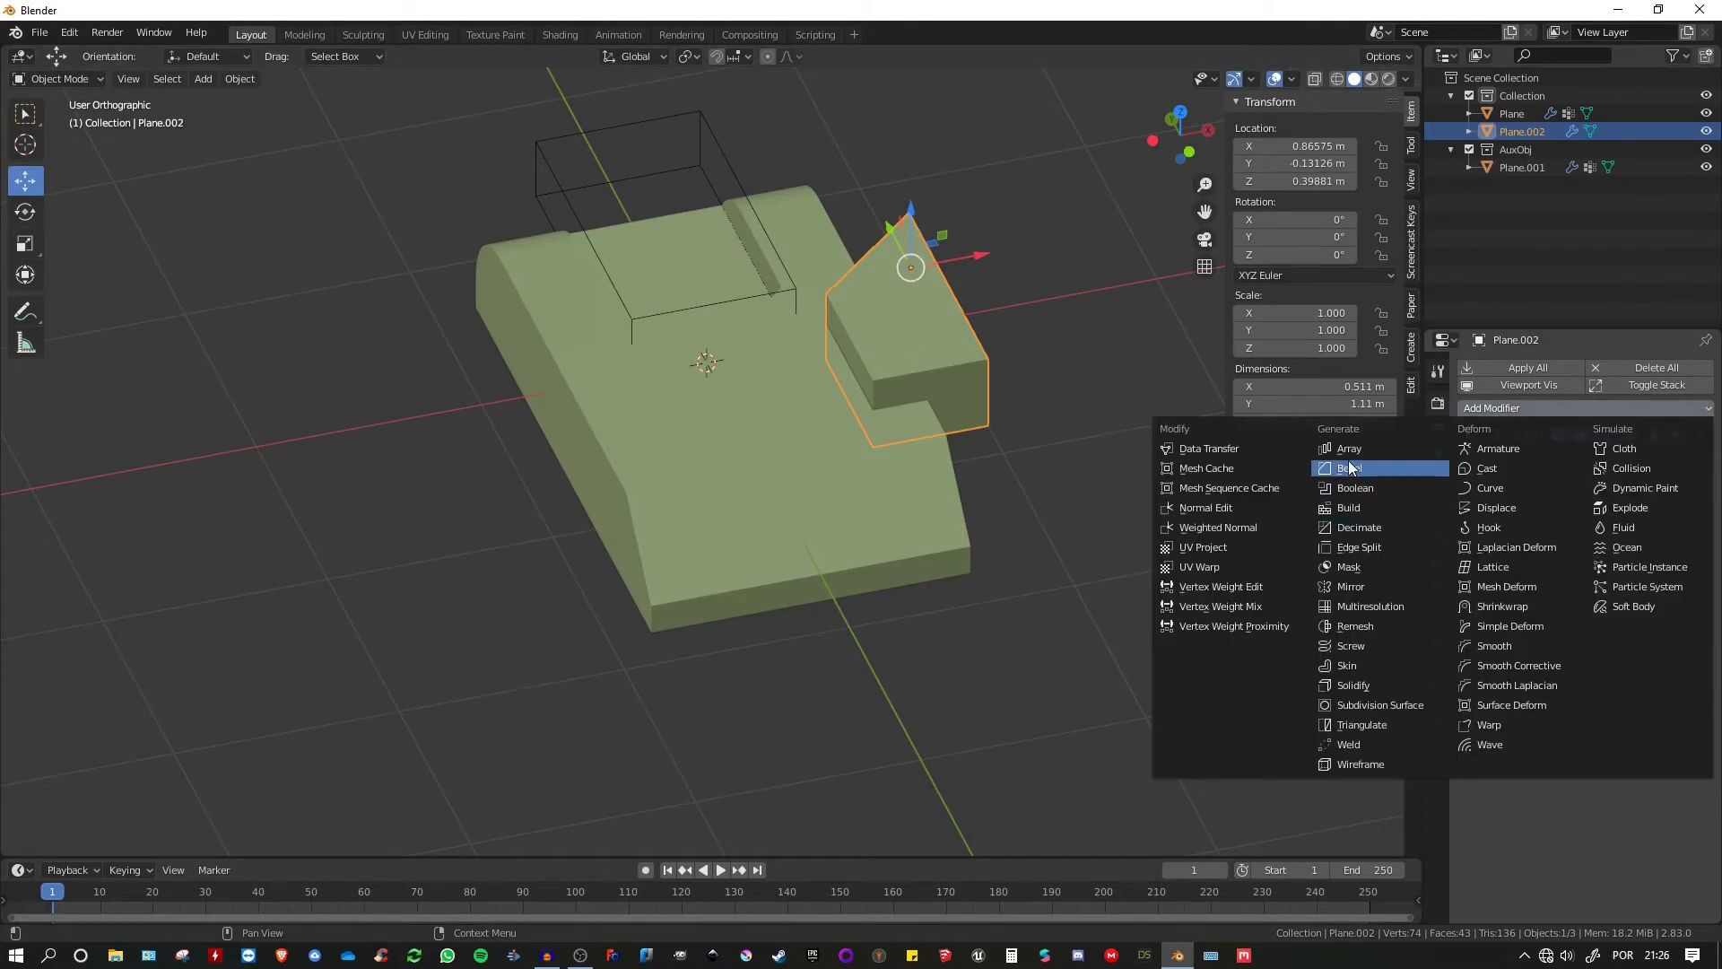
click(1347, 587)
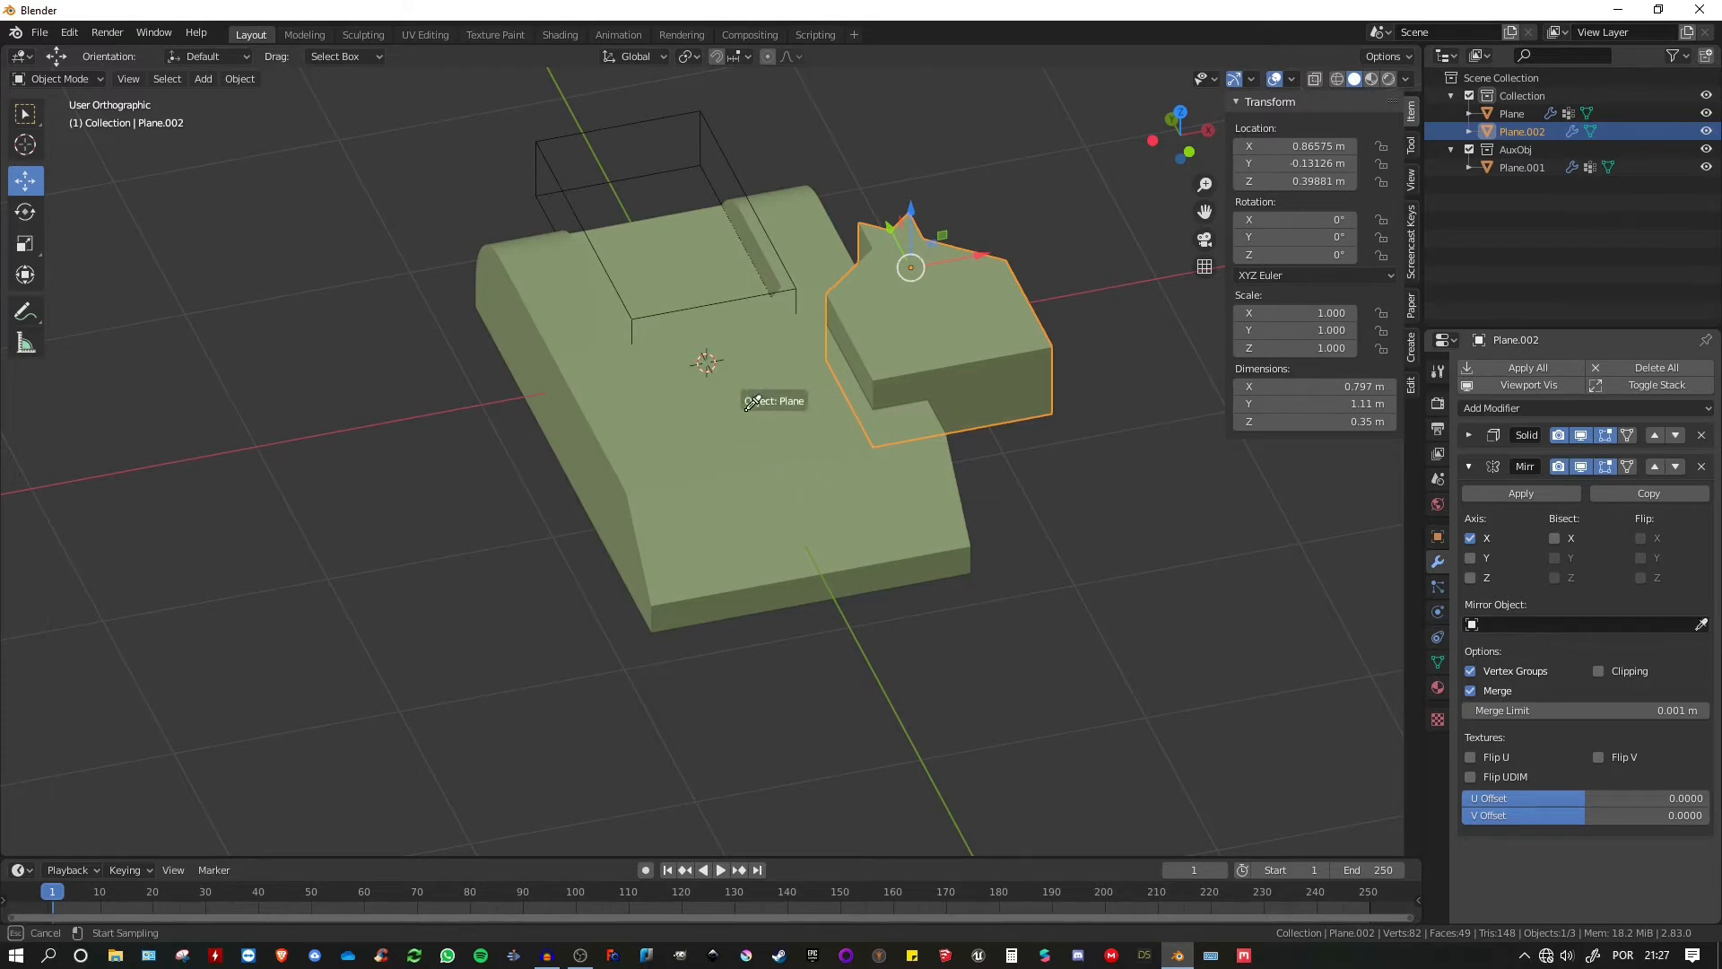
click(773, 405)
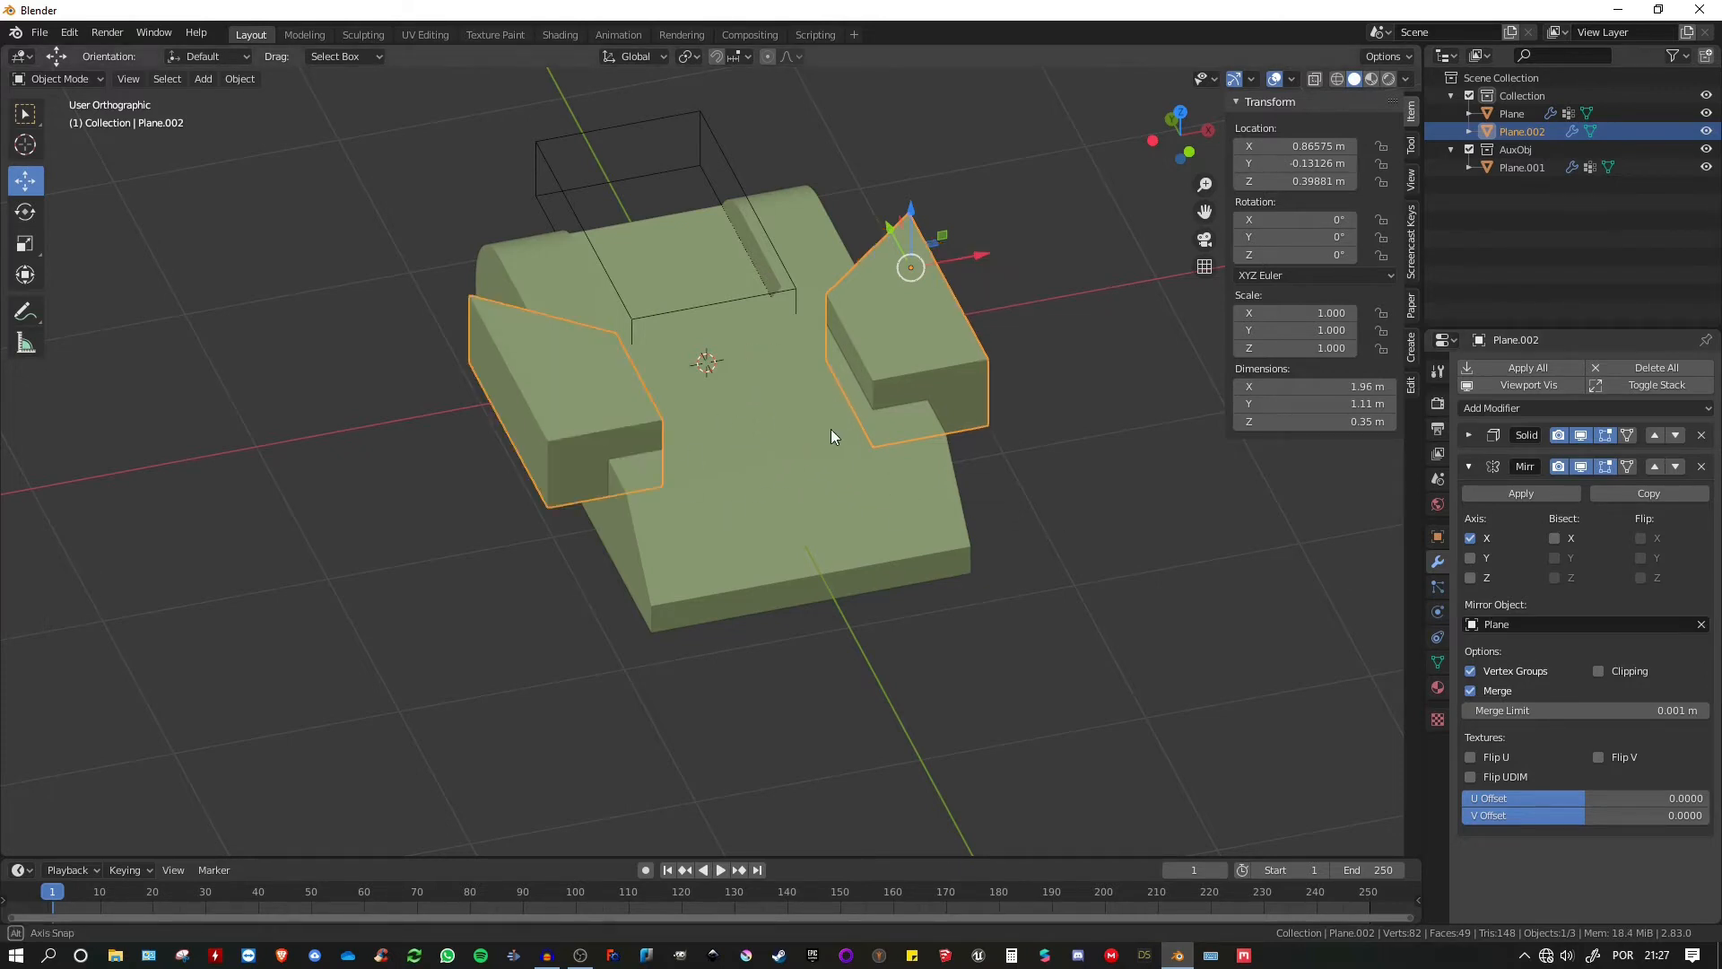
middle_drag(830, 429, 792, 423)
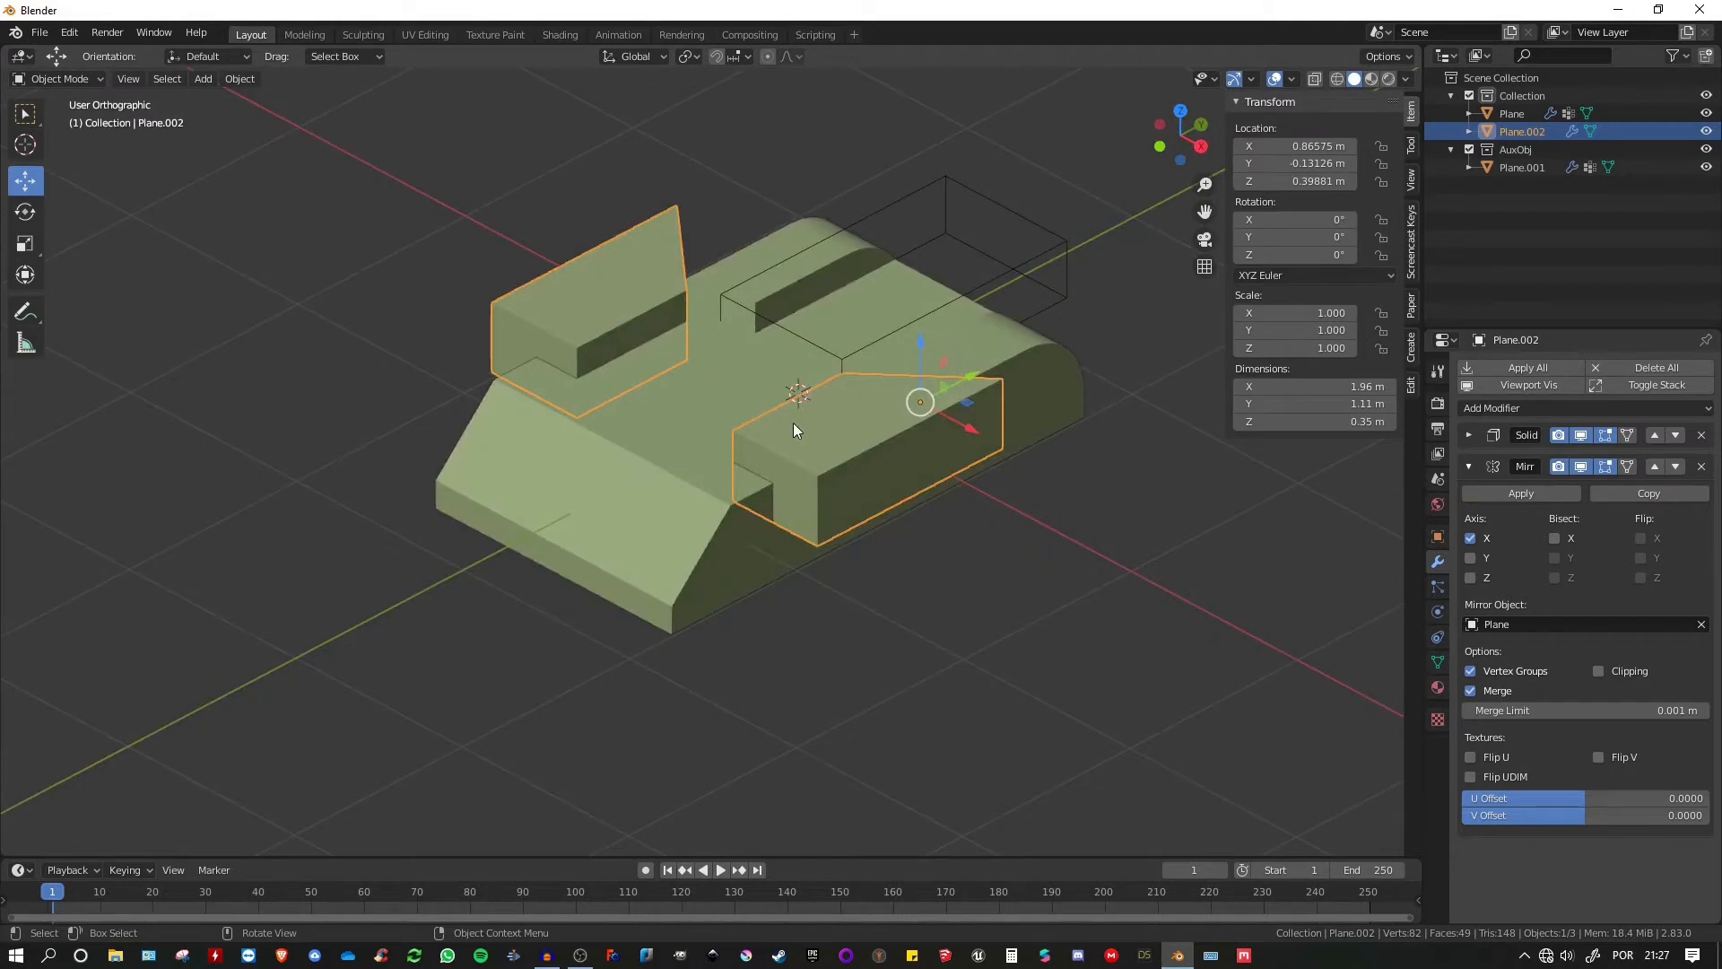
- Cut the mirrored side blocks out of the main body with a Bool Tool Difference
shift+click(668, 432)
key(ctrl+minus)
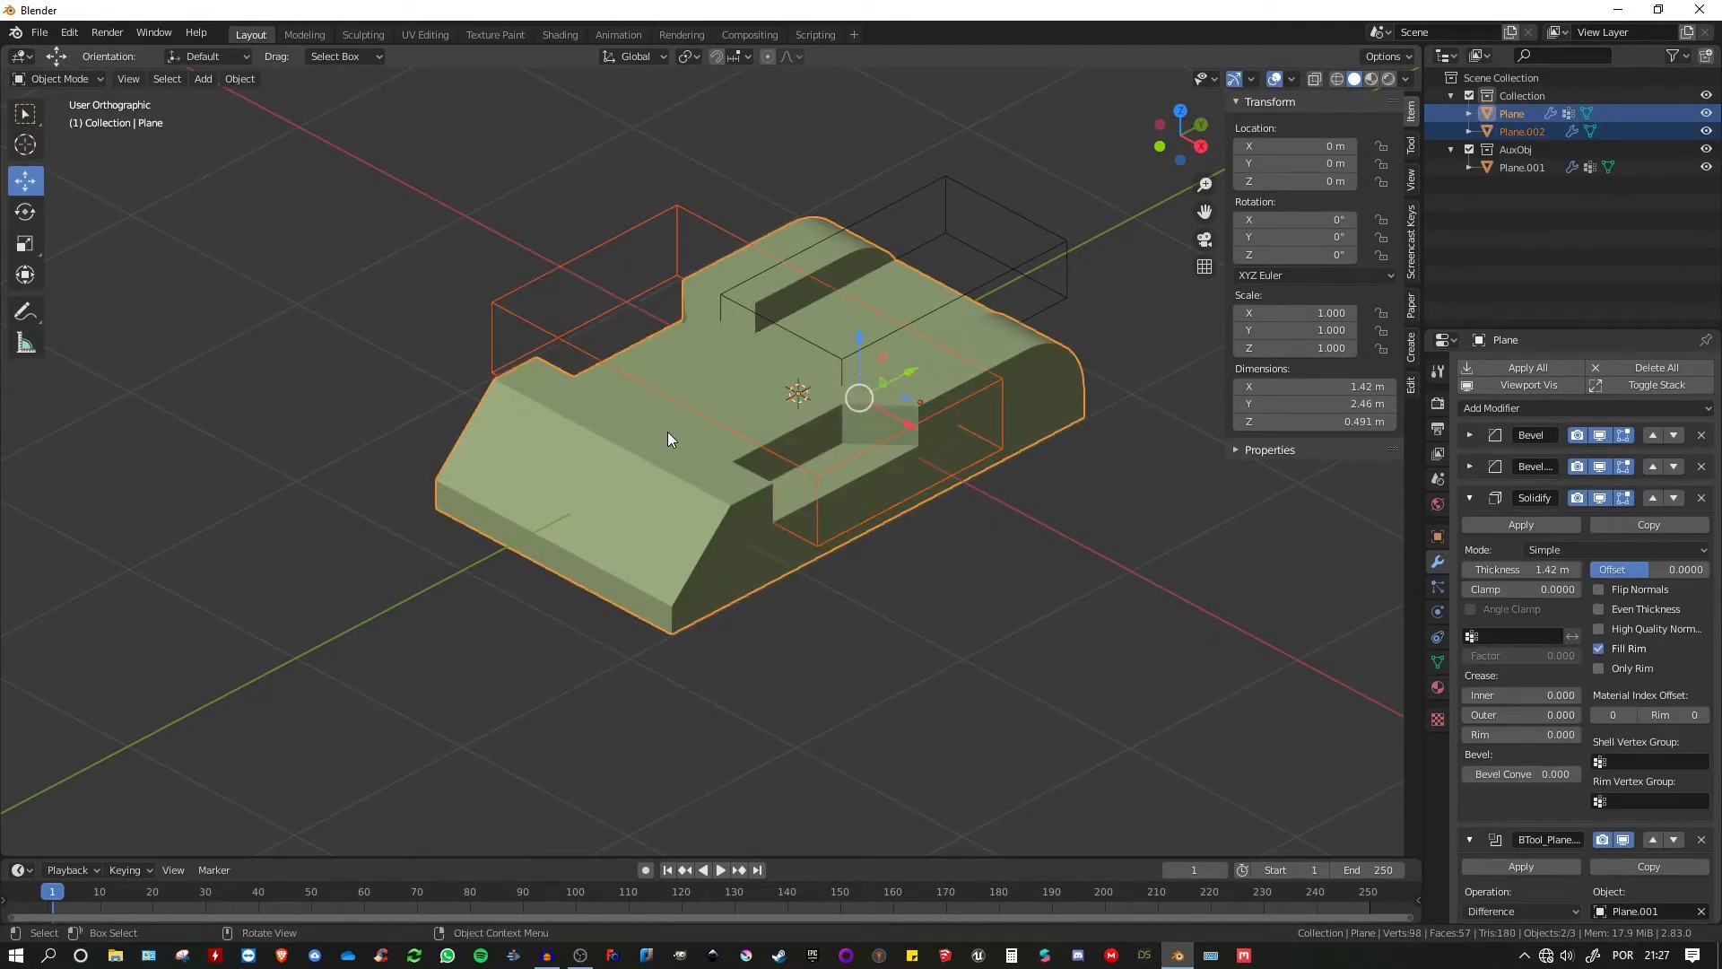
middle_drag(676, 481, 596, 482)
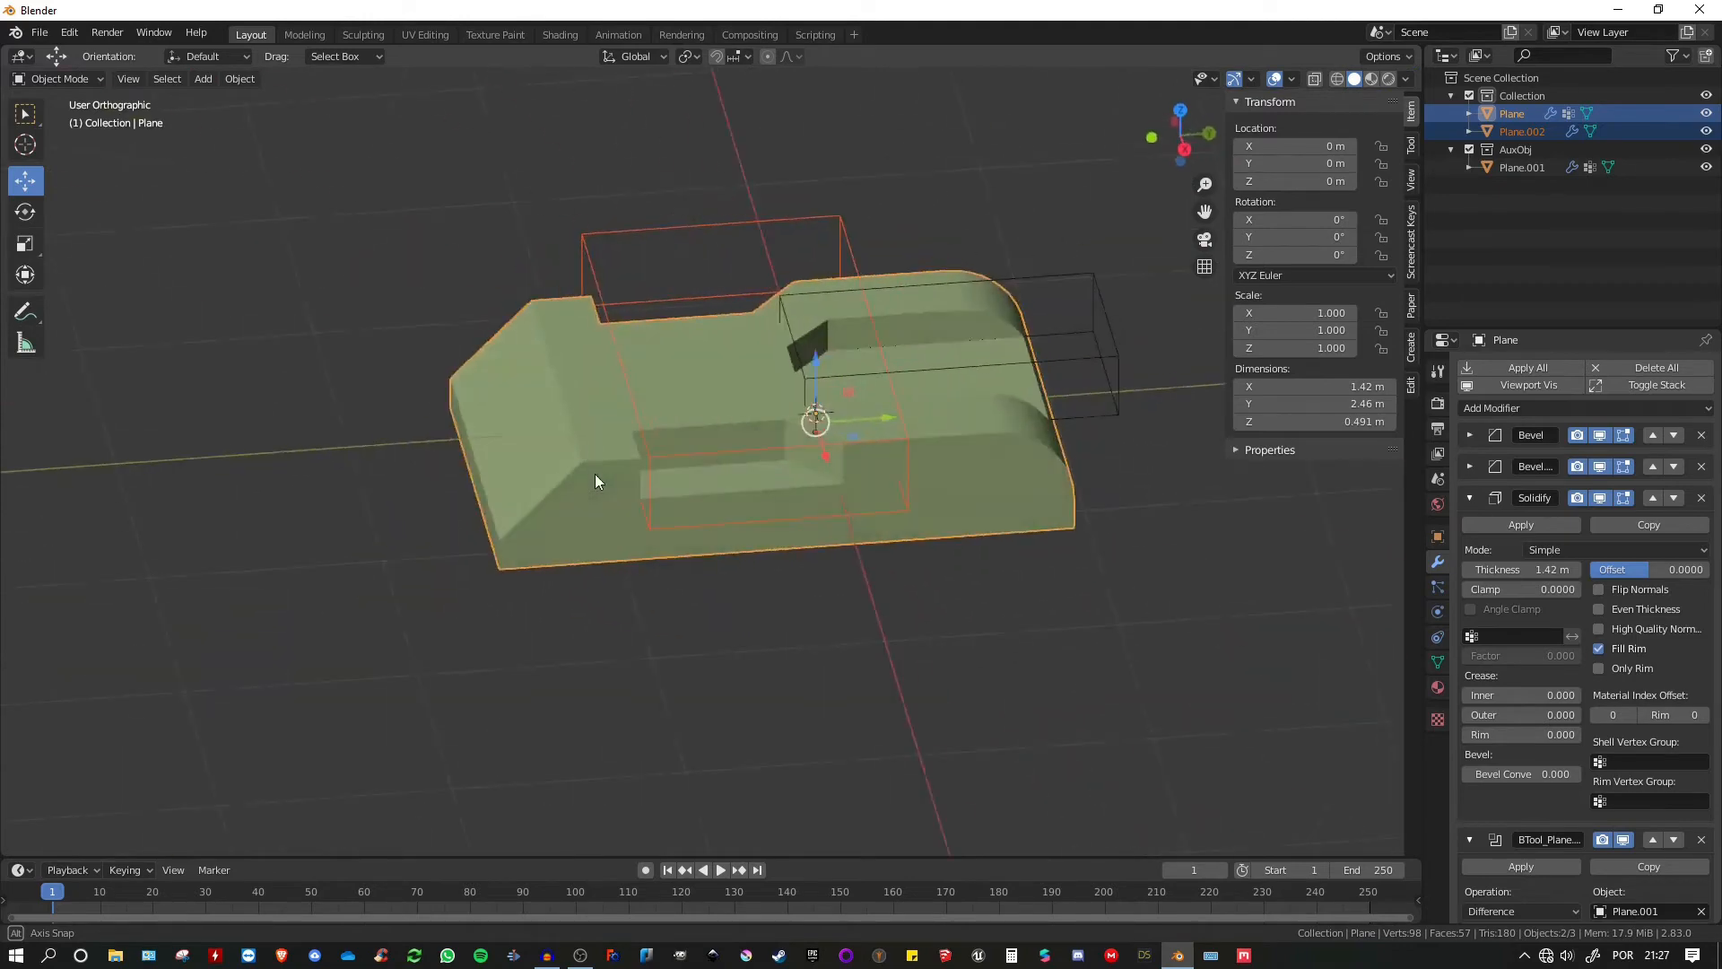
- Move the mirrored side cutter along the Y axis to about Y = 0.03 m, shifting both side notches
click(693, 453)
middle_drag(752, 460, 730, 383)
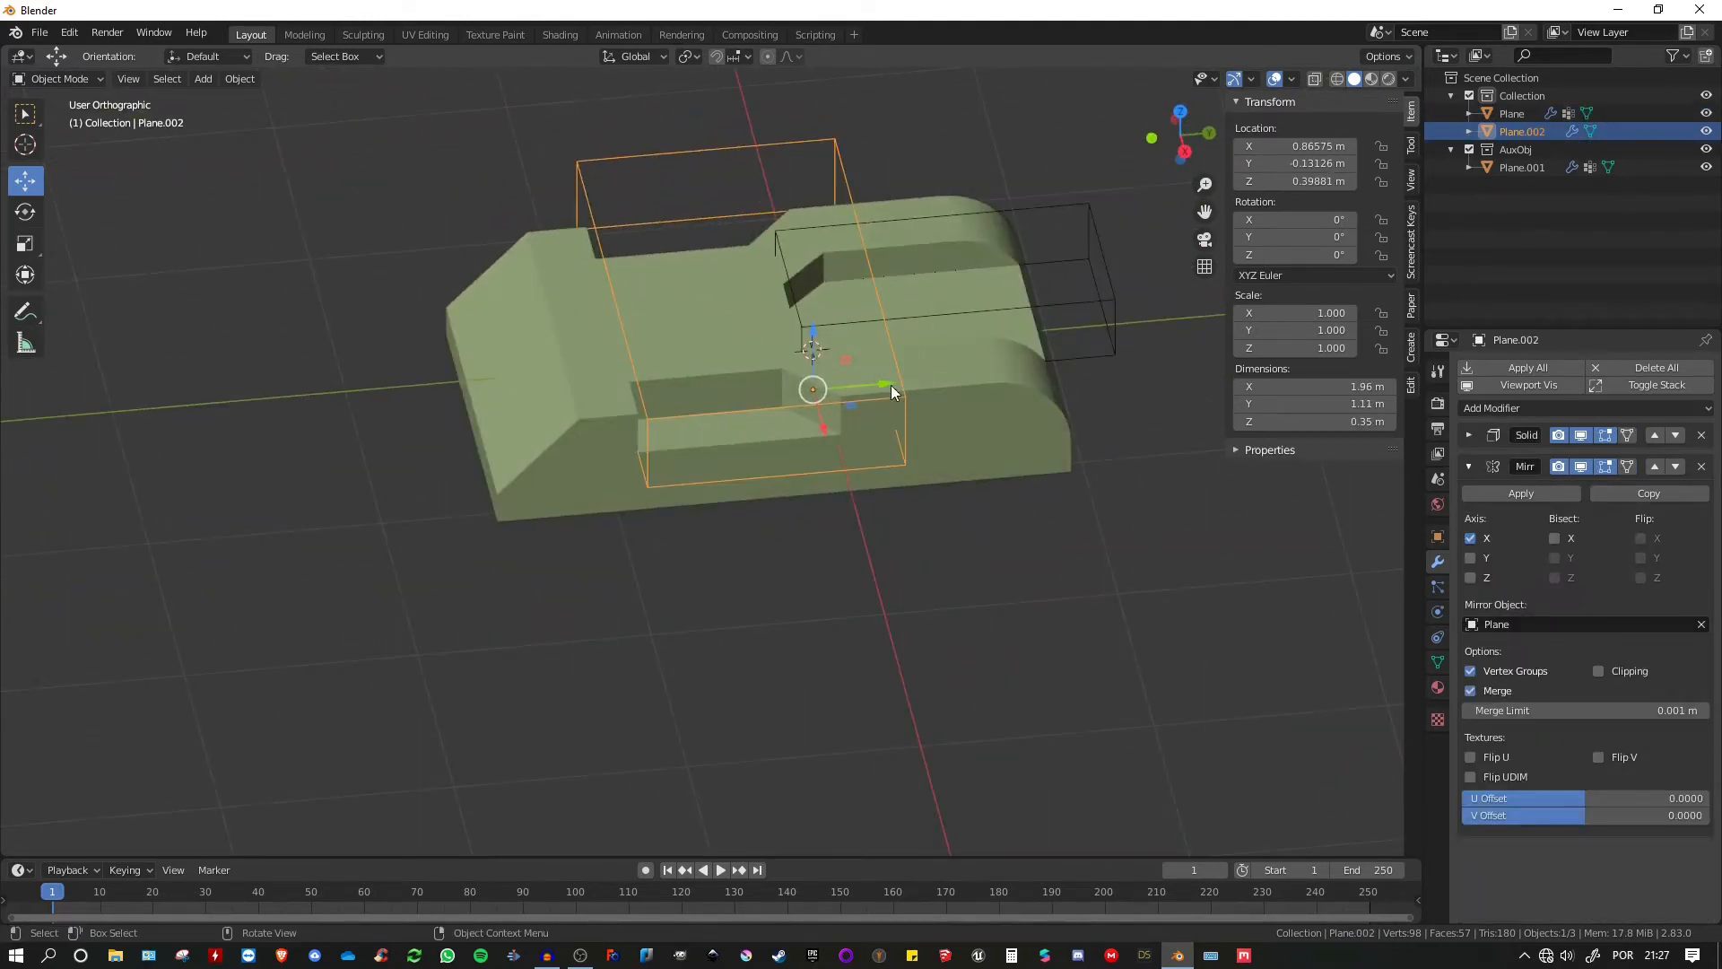
drag(891, 384, 917, 383)
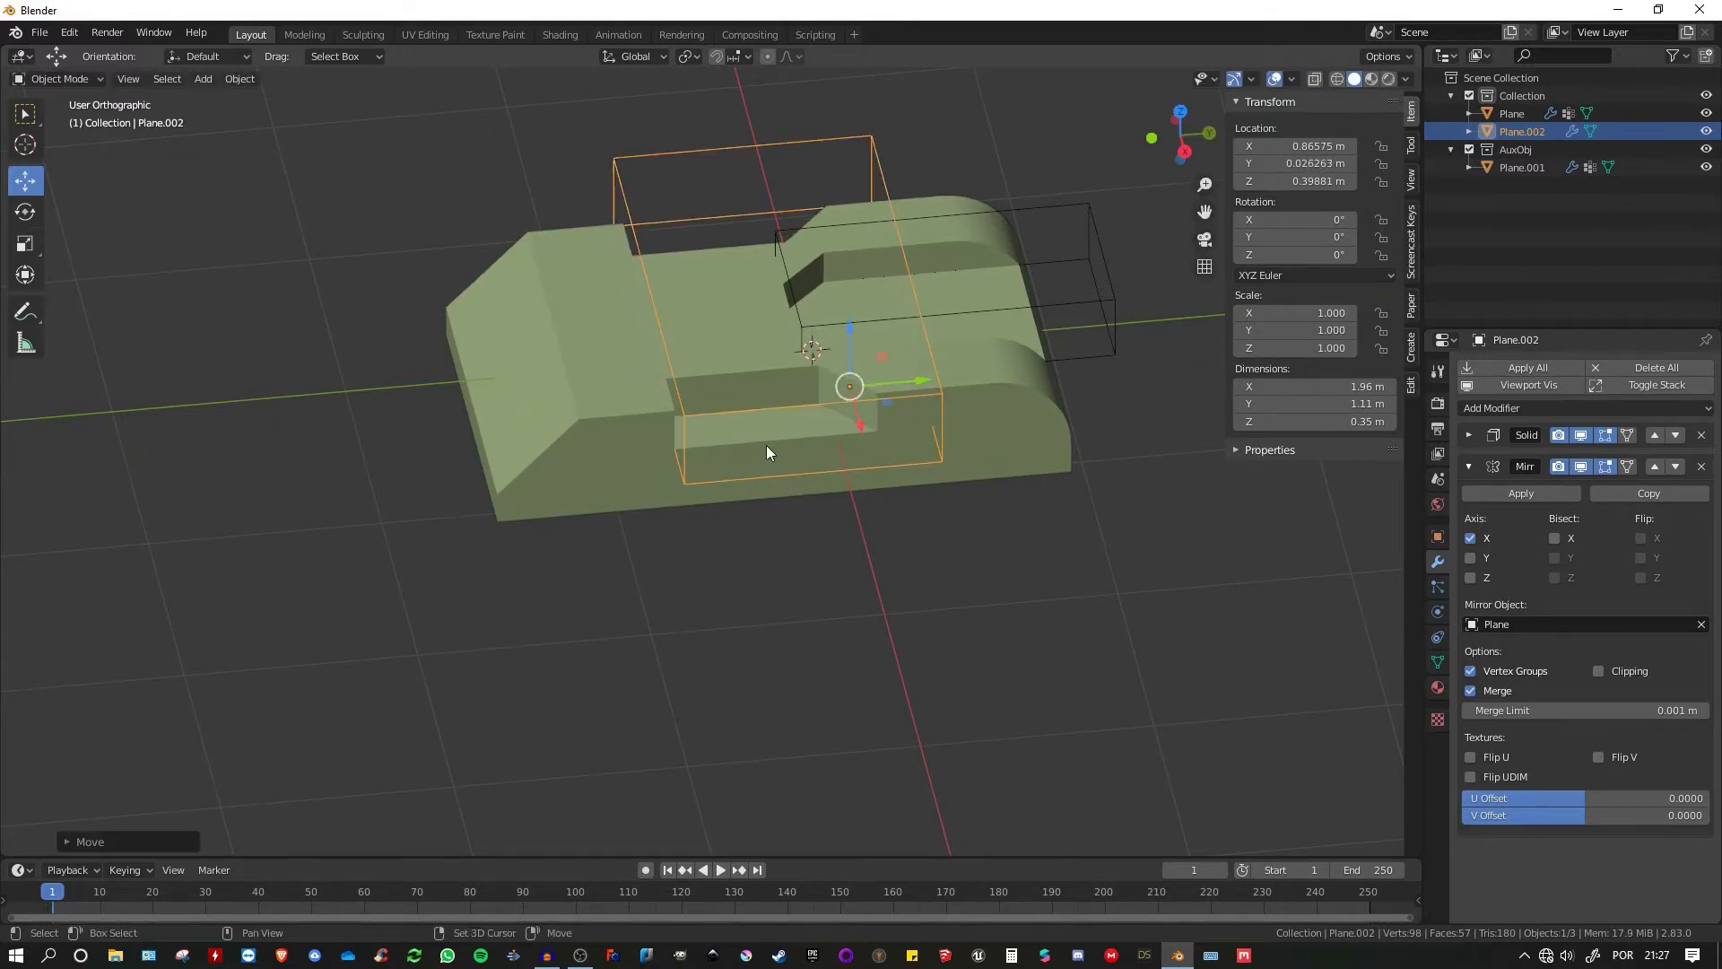
middle_drag(766, 445, 709, 432)
- Add a mesh cube, move it along Y to about -1.27 m, and scale it down to about 0.86 m
key(shift+a)
mouse_move(709, 433)
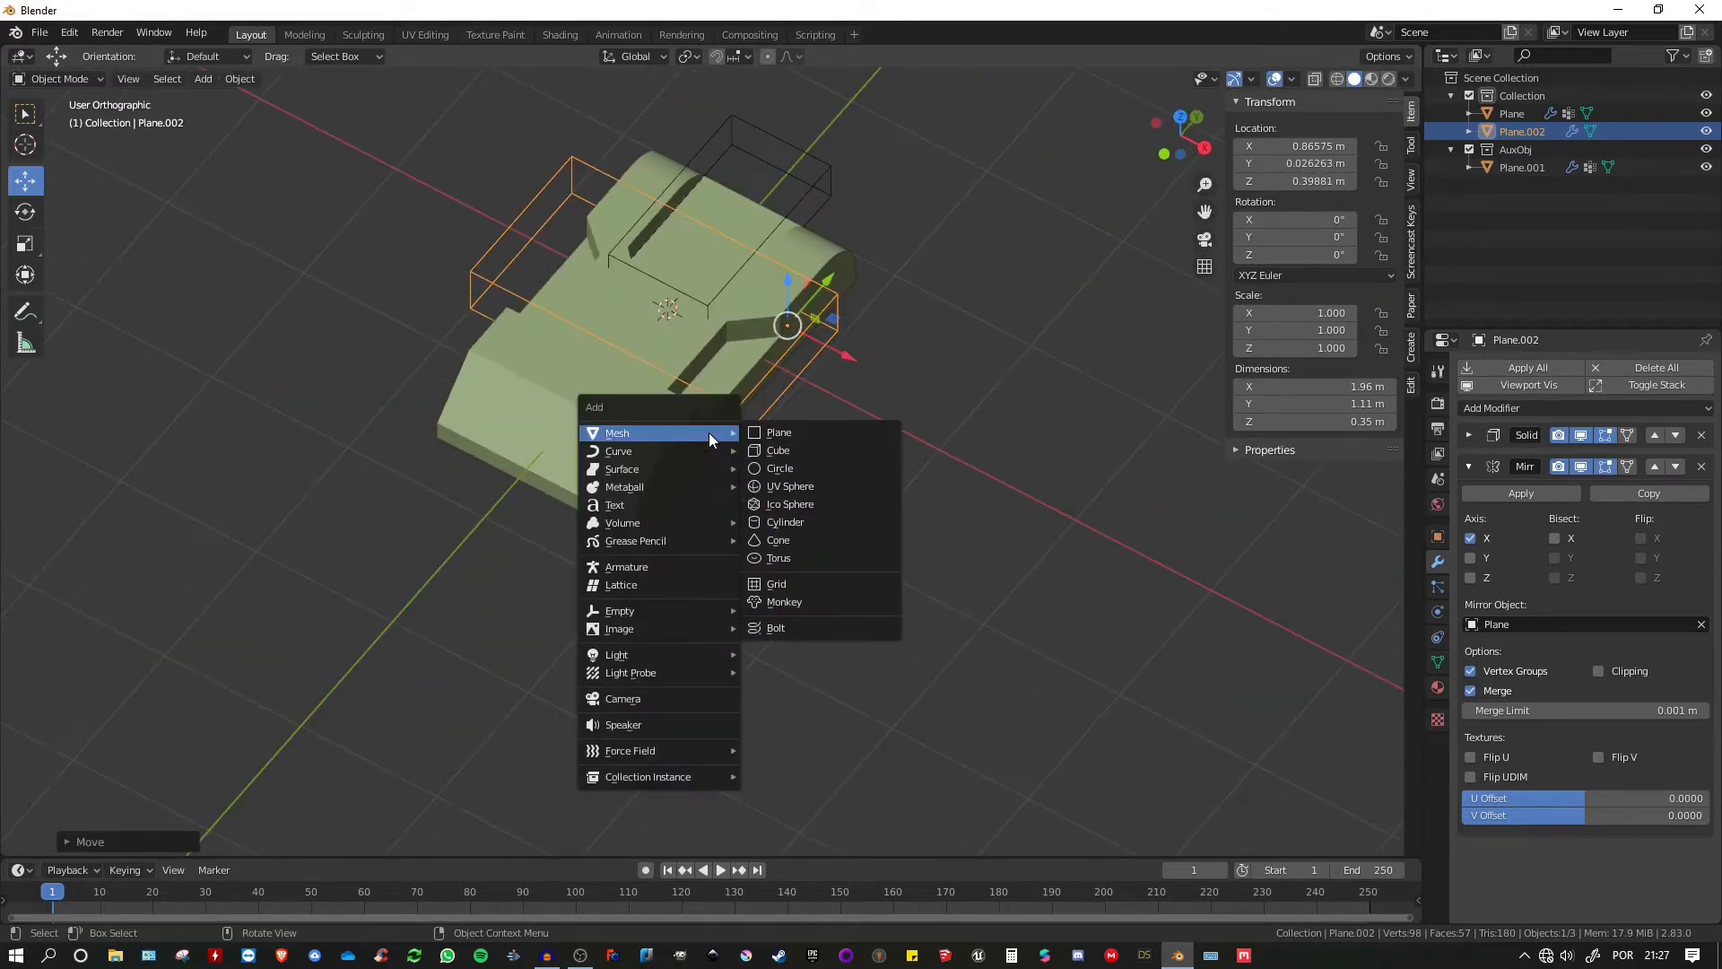
click(780, 452)
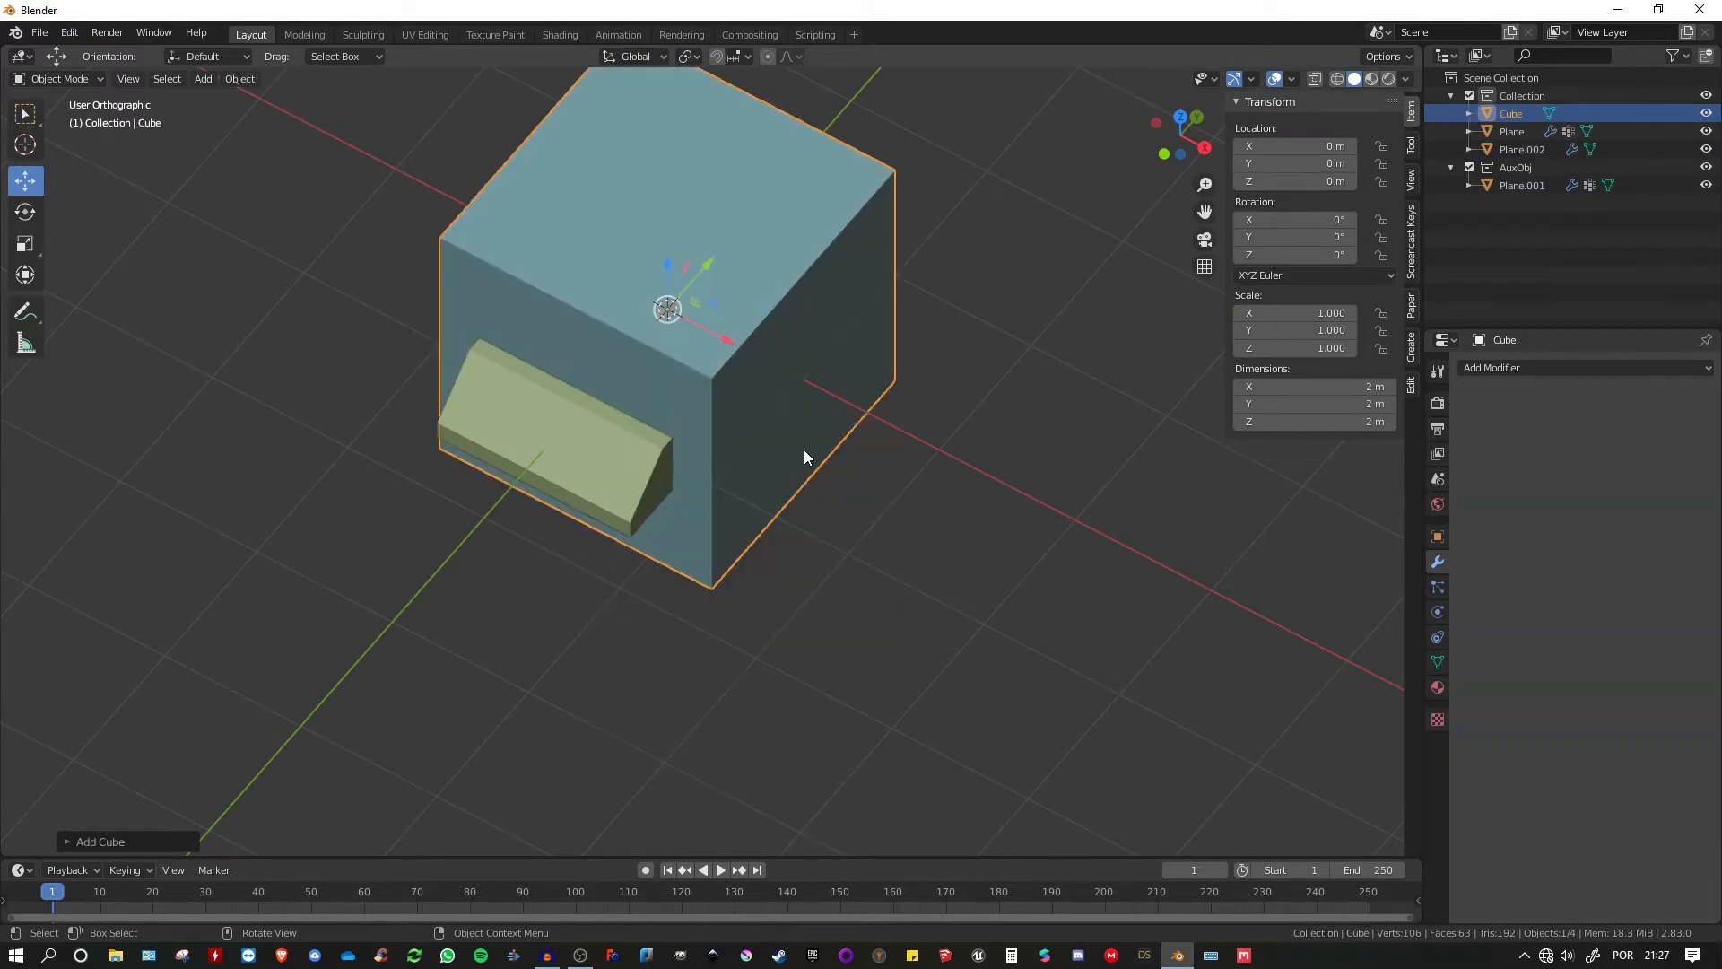
scroll(803, 449, down, 3)
key(g)
key(y)
click(709, 412)
key(s)
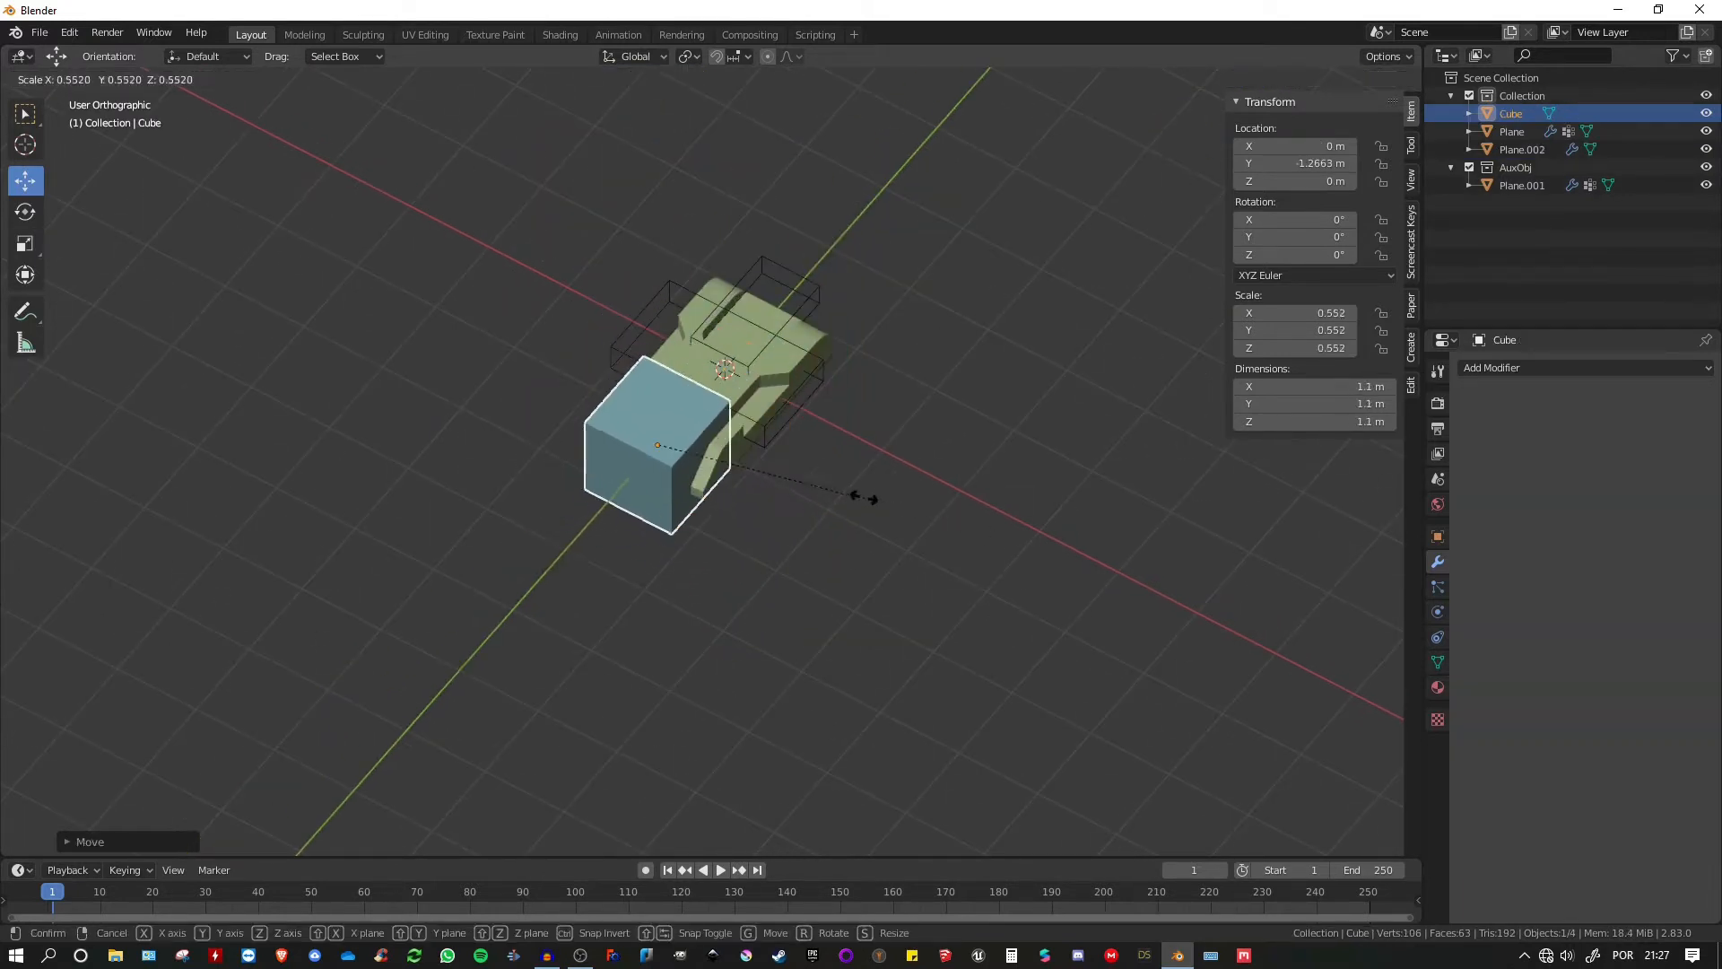
click(821, 488)
- Move the cube along X to about 0.85 m at the body's front corner and rotate it 45° in top view
key(KP_7)
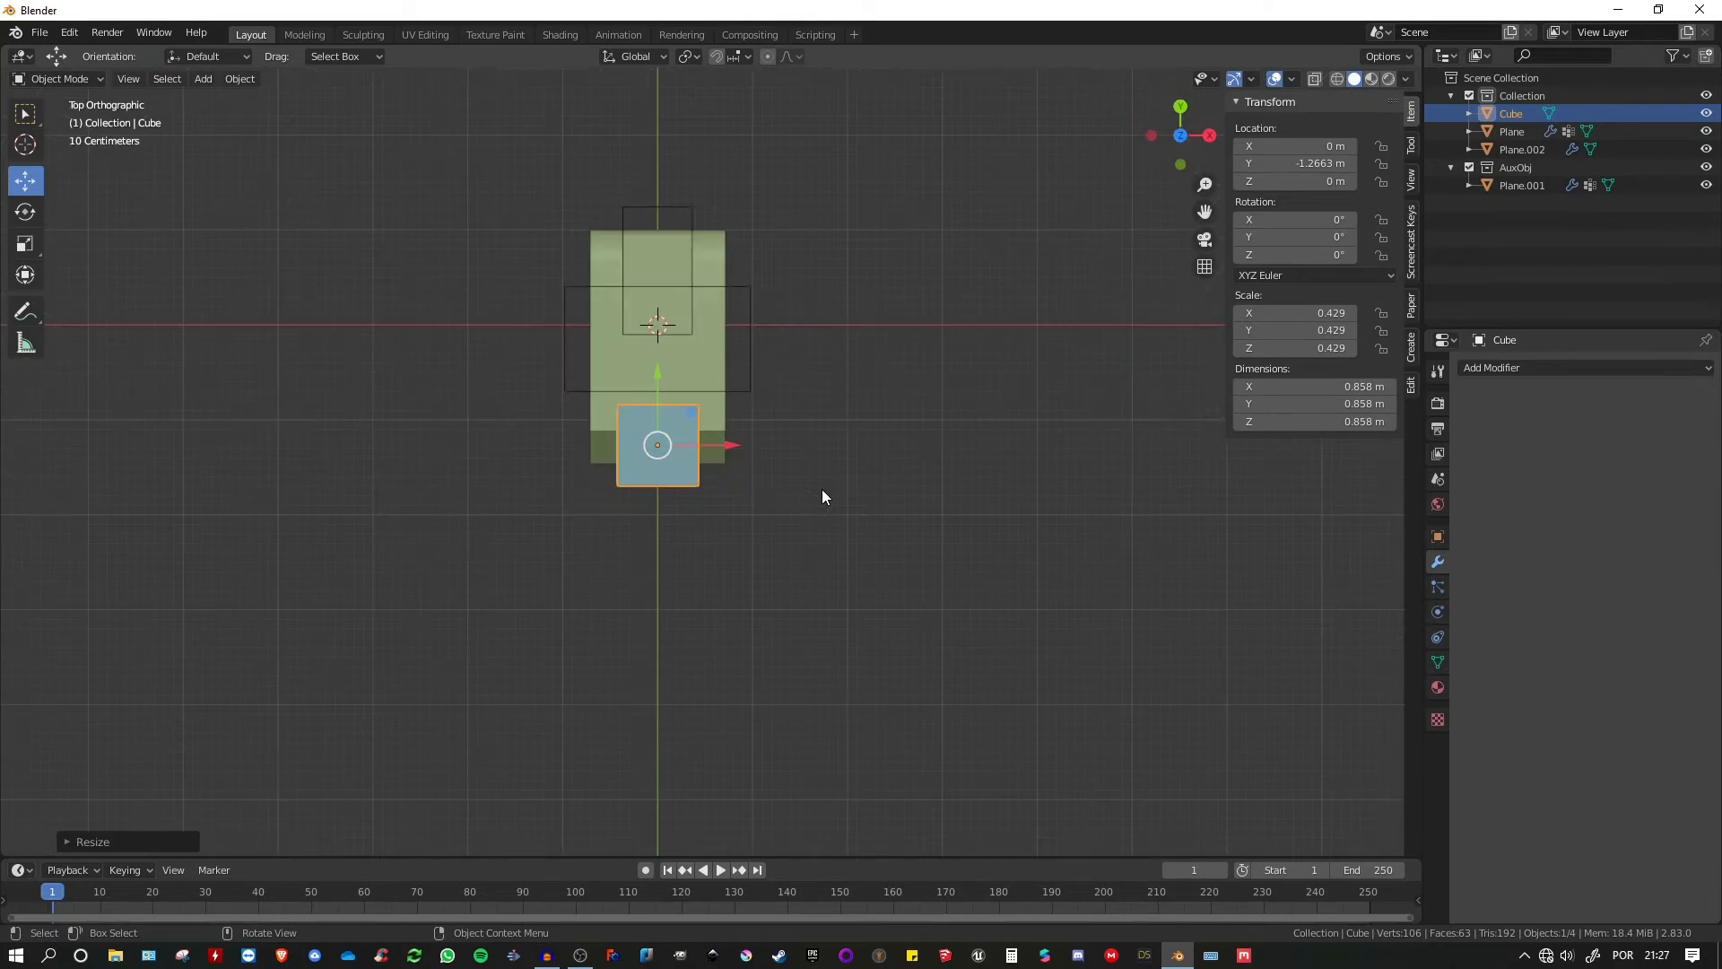
key(g)
key(x)
click(820, 461)
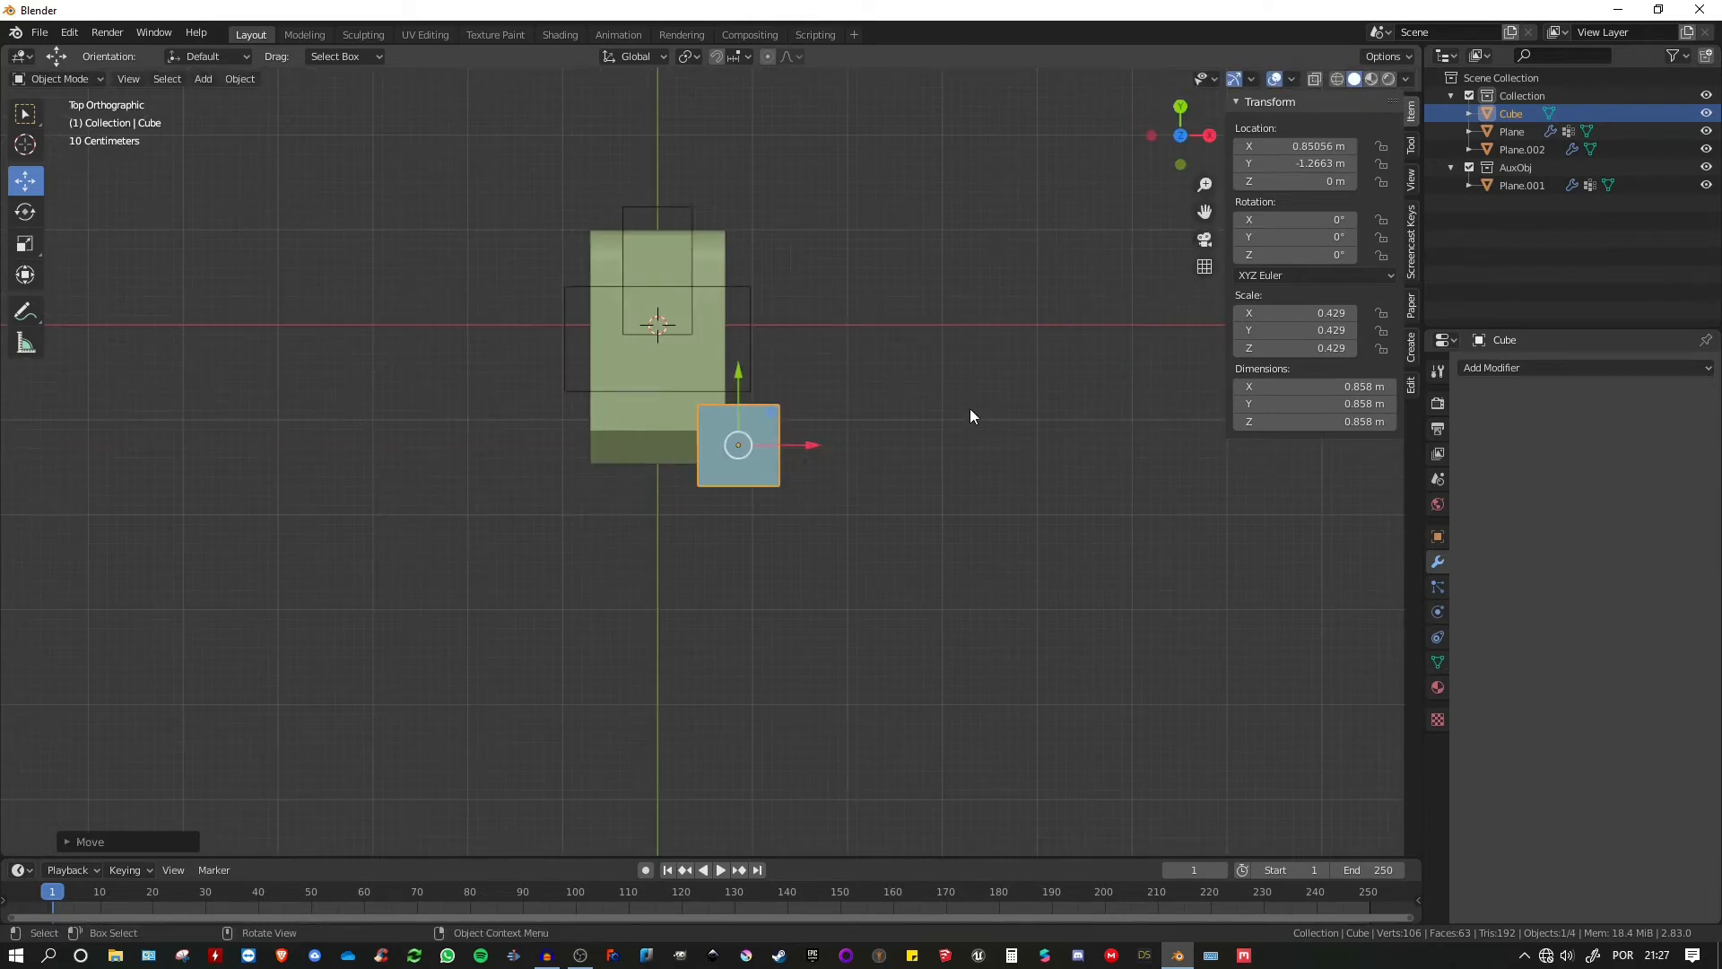
text(r4)
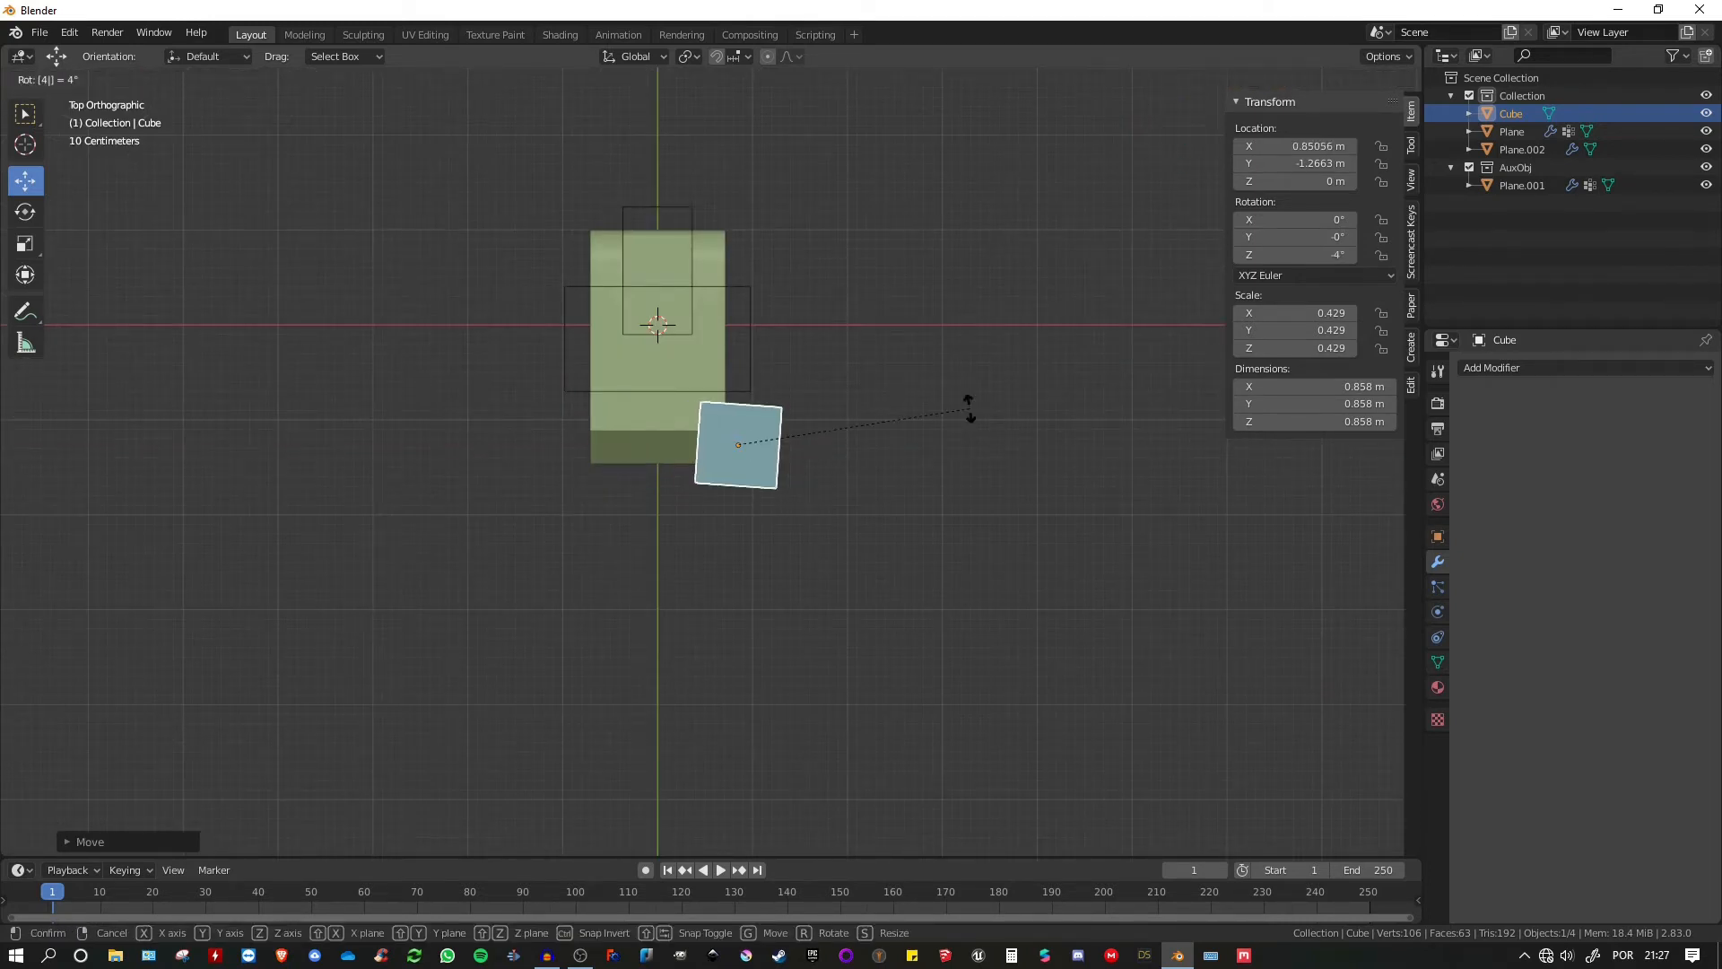
text(5)
key(Return)
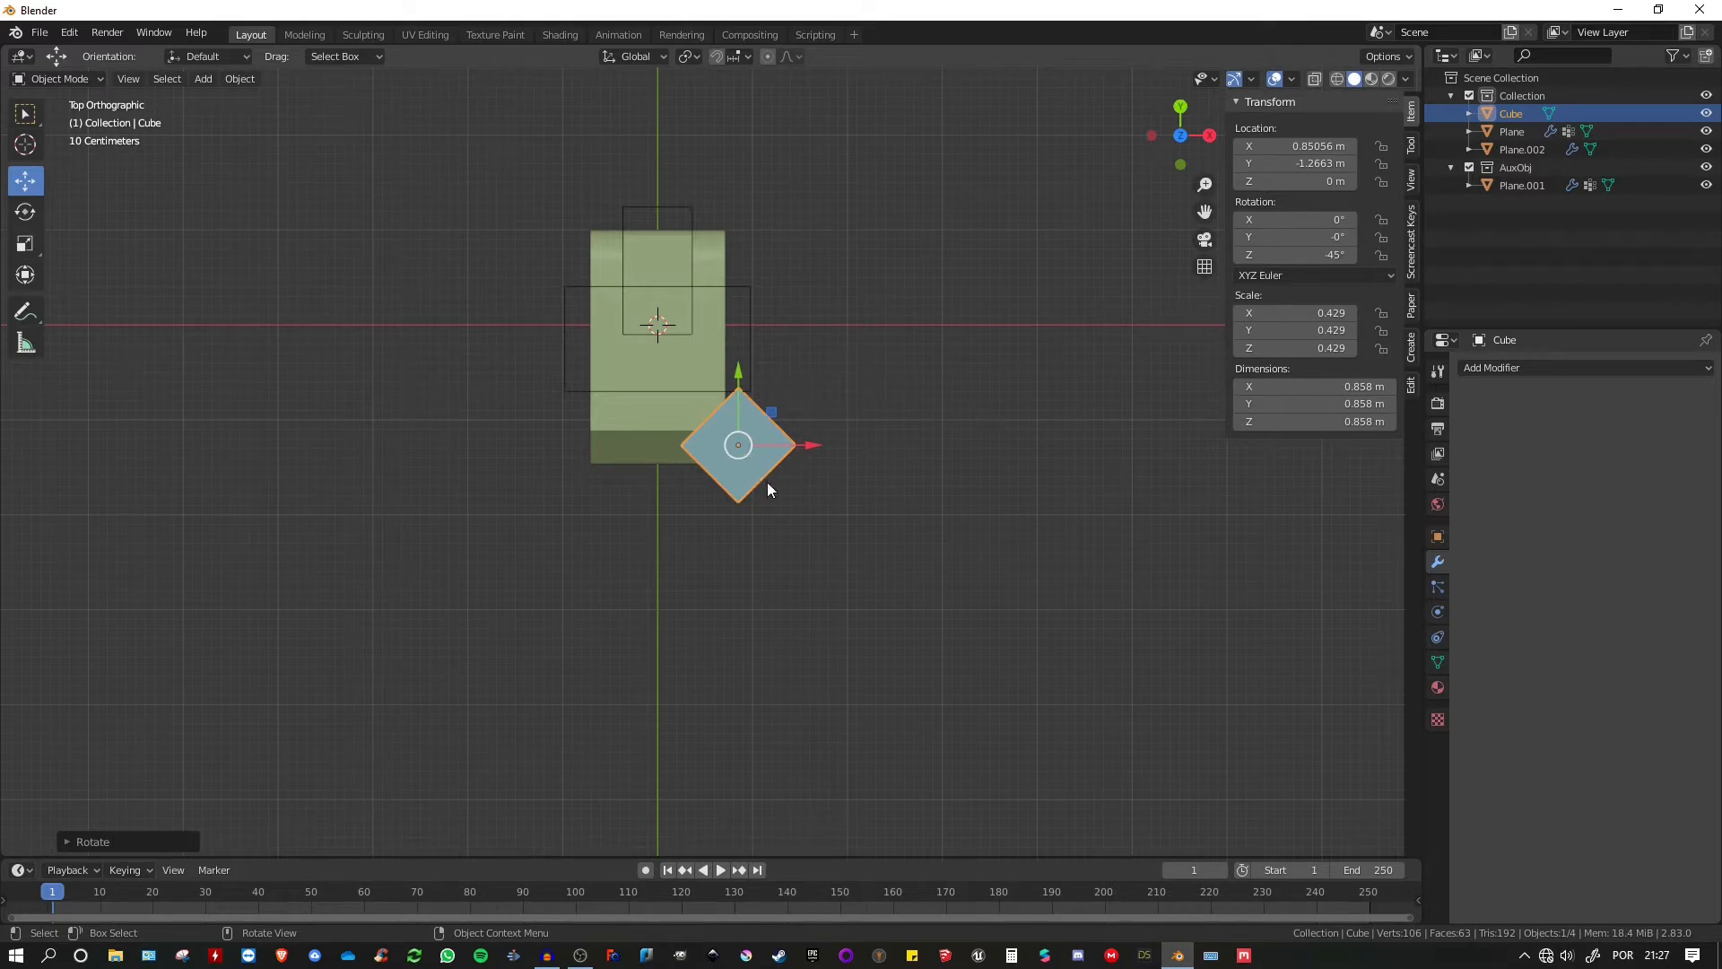
- Scale the cube in X and Y to about 1.36 m and move it to about X = 1.00 m, Y = -1.53 m
key(s)
key(shift+z)
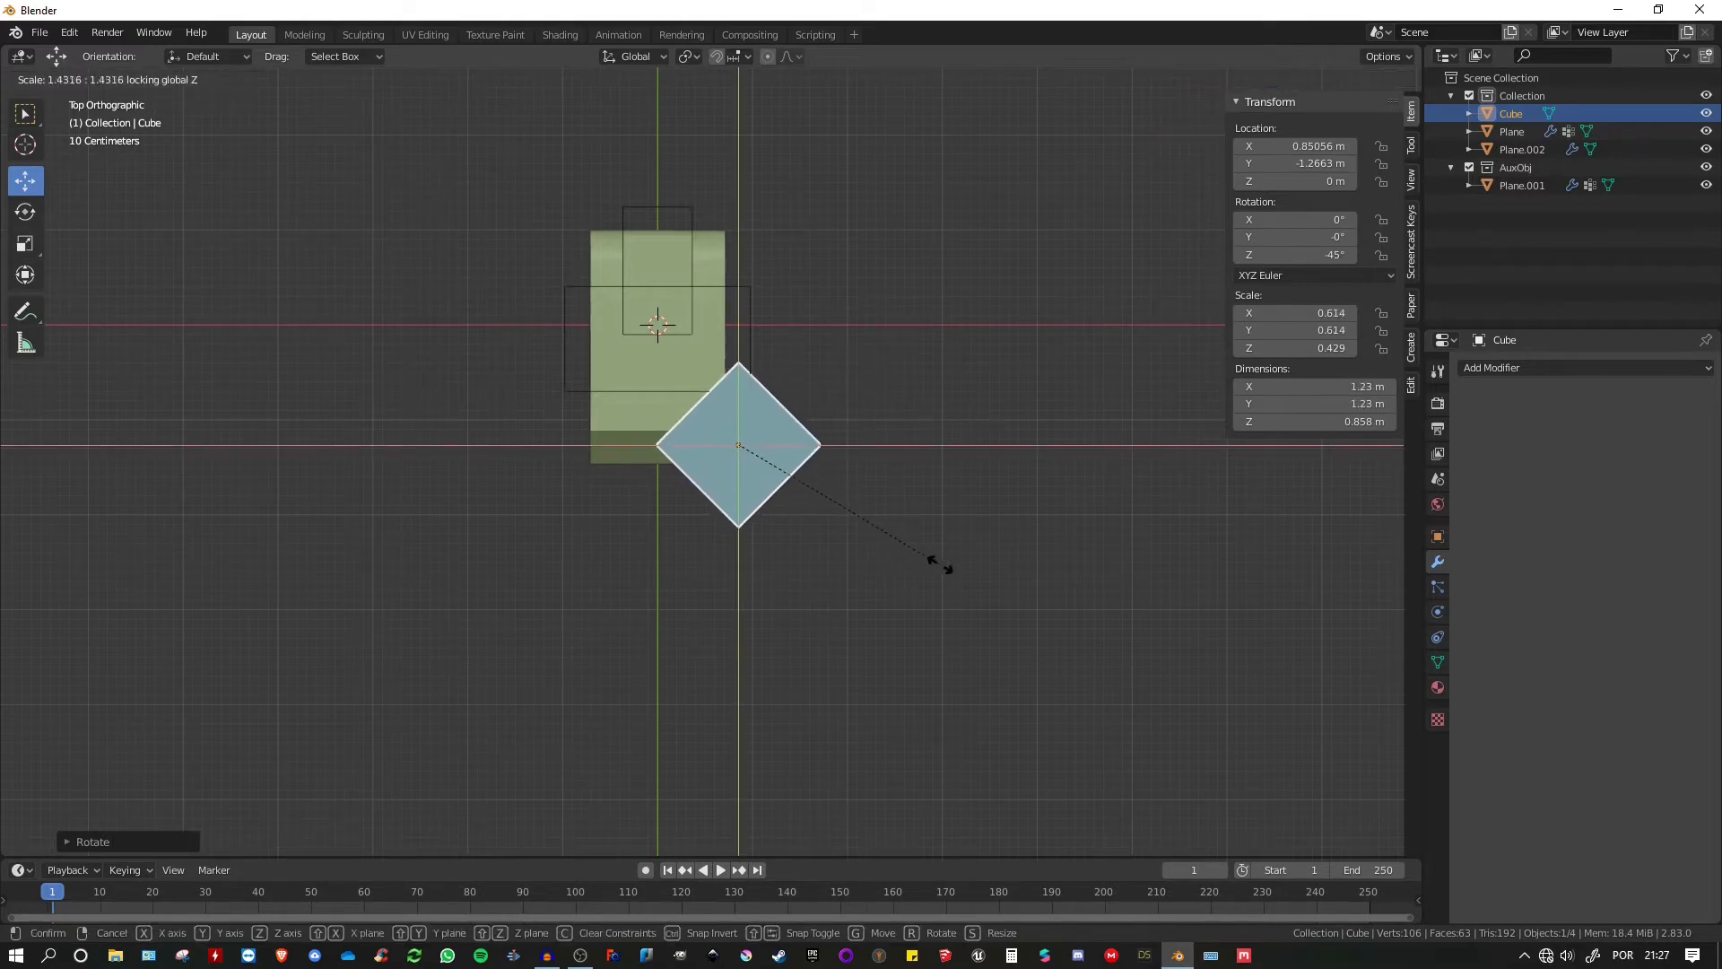
click(961, 576)
key(g)
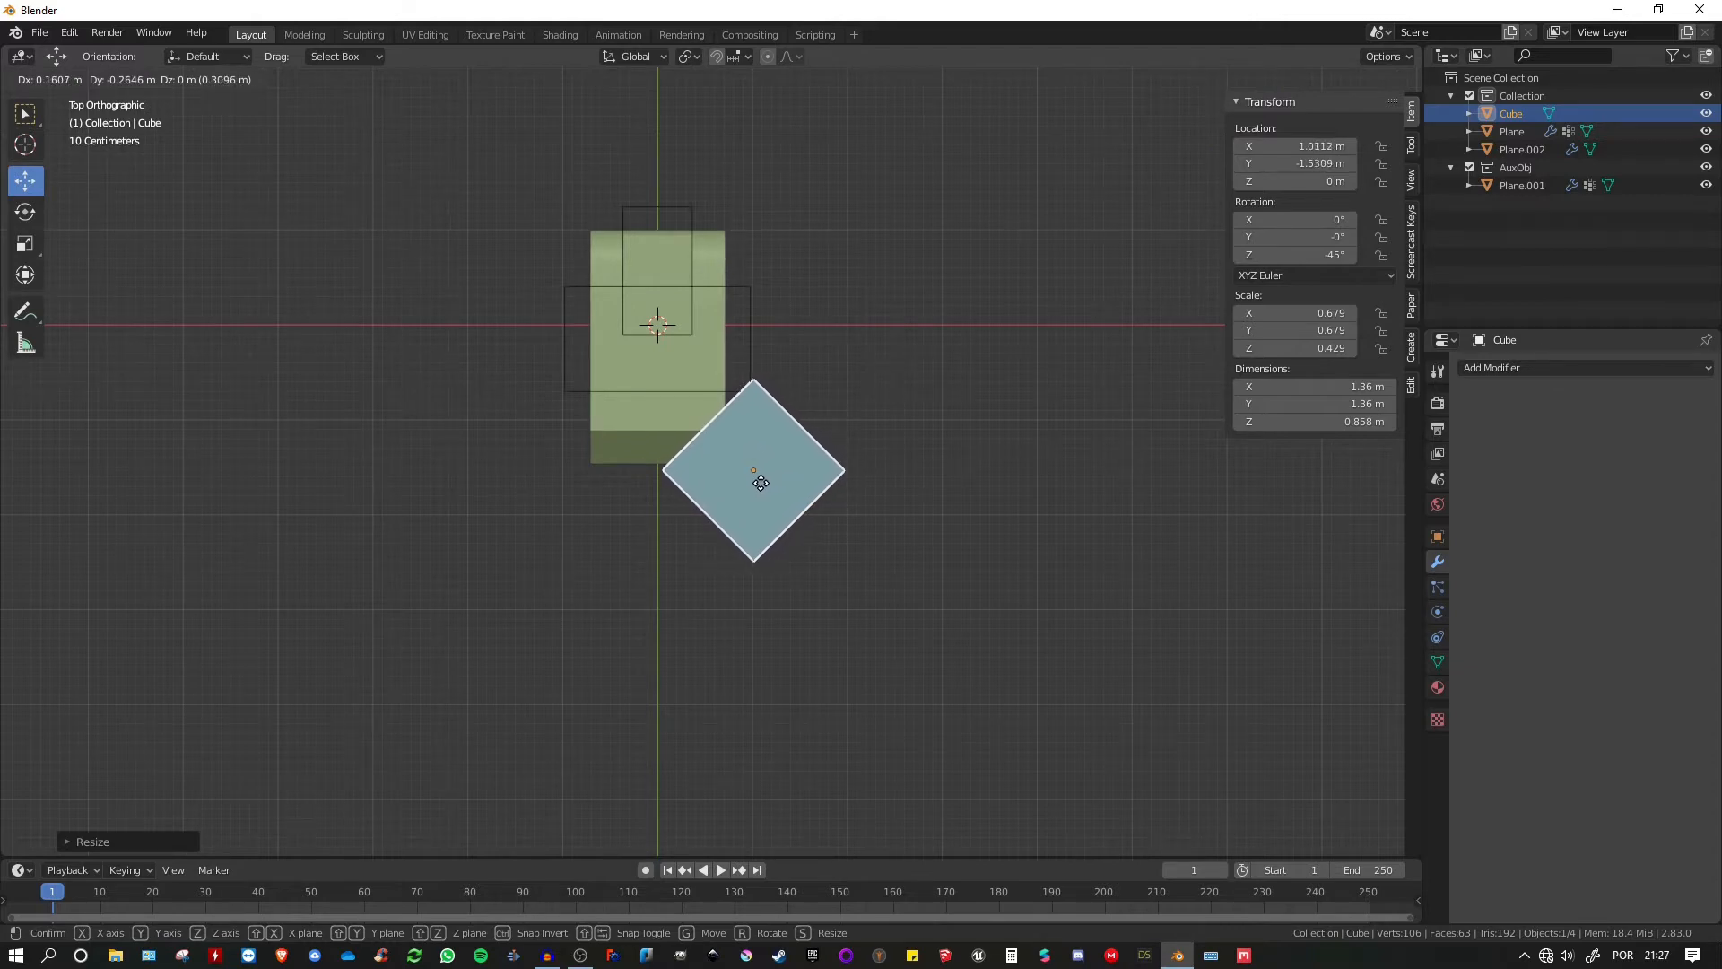
click(761, 482)
- Apply the cube's rotation and scale, and add a Mirror modifier on X with the main body as the mirror object
middle_drag(800, 567, 875, 443)
scroll(895, 434, up, 3)
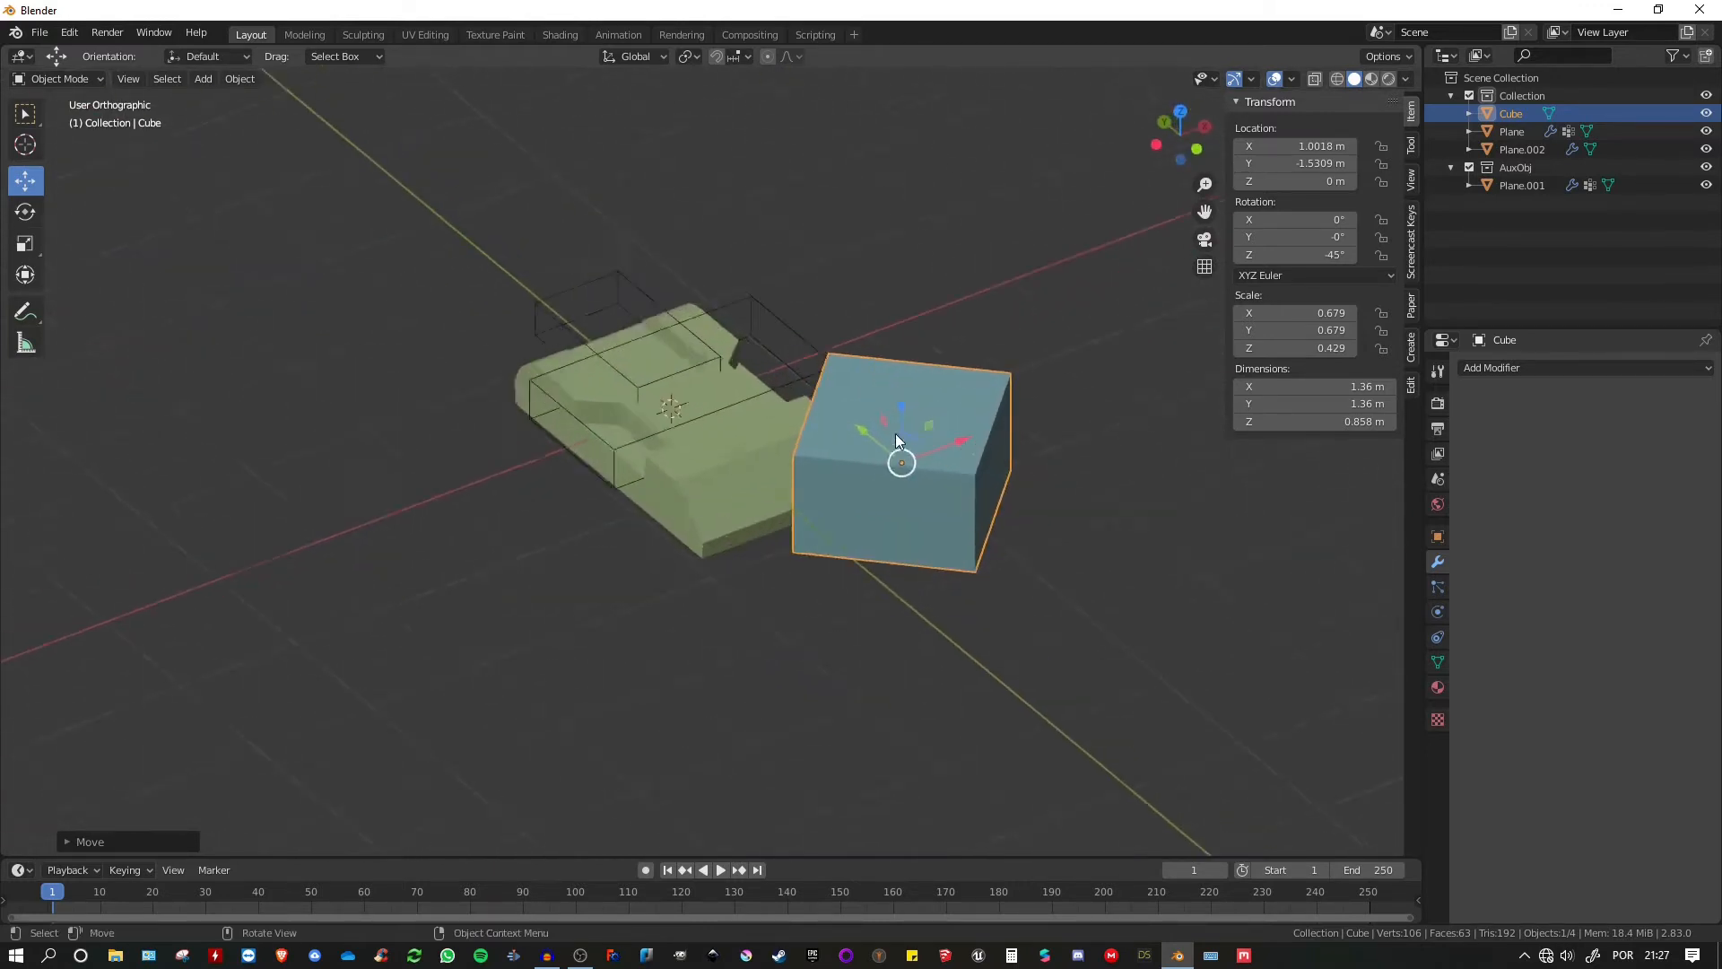
key(ctrl+a)
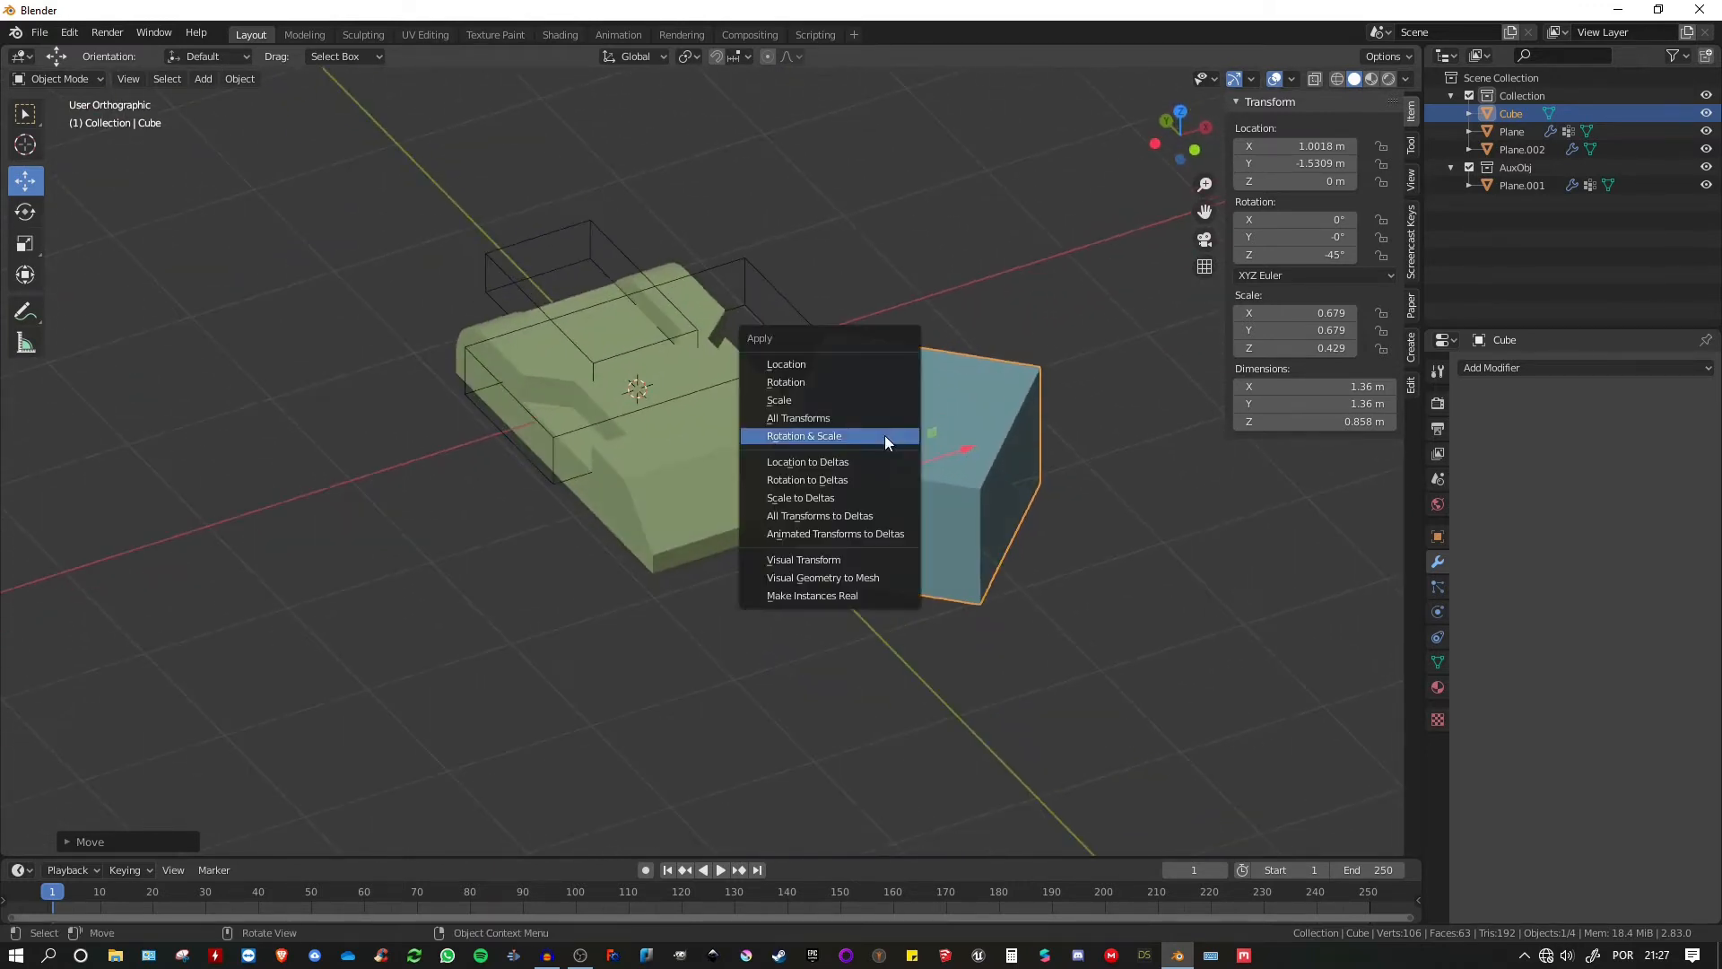
click(798, 436)
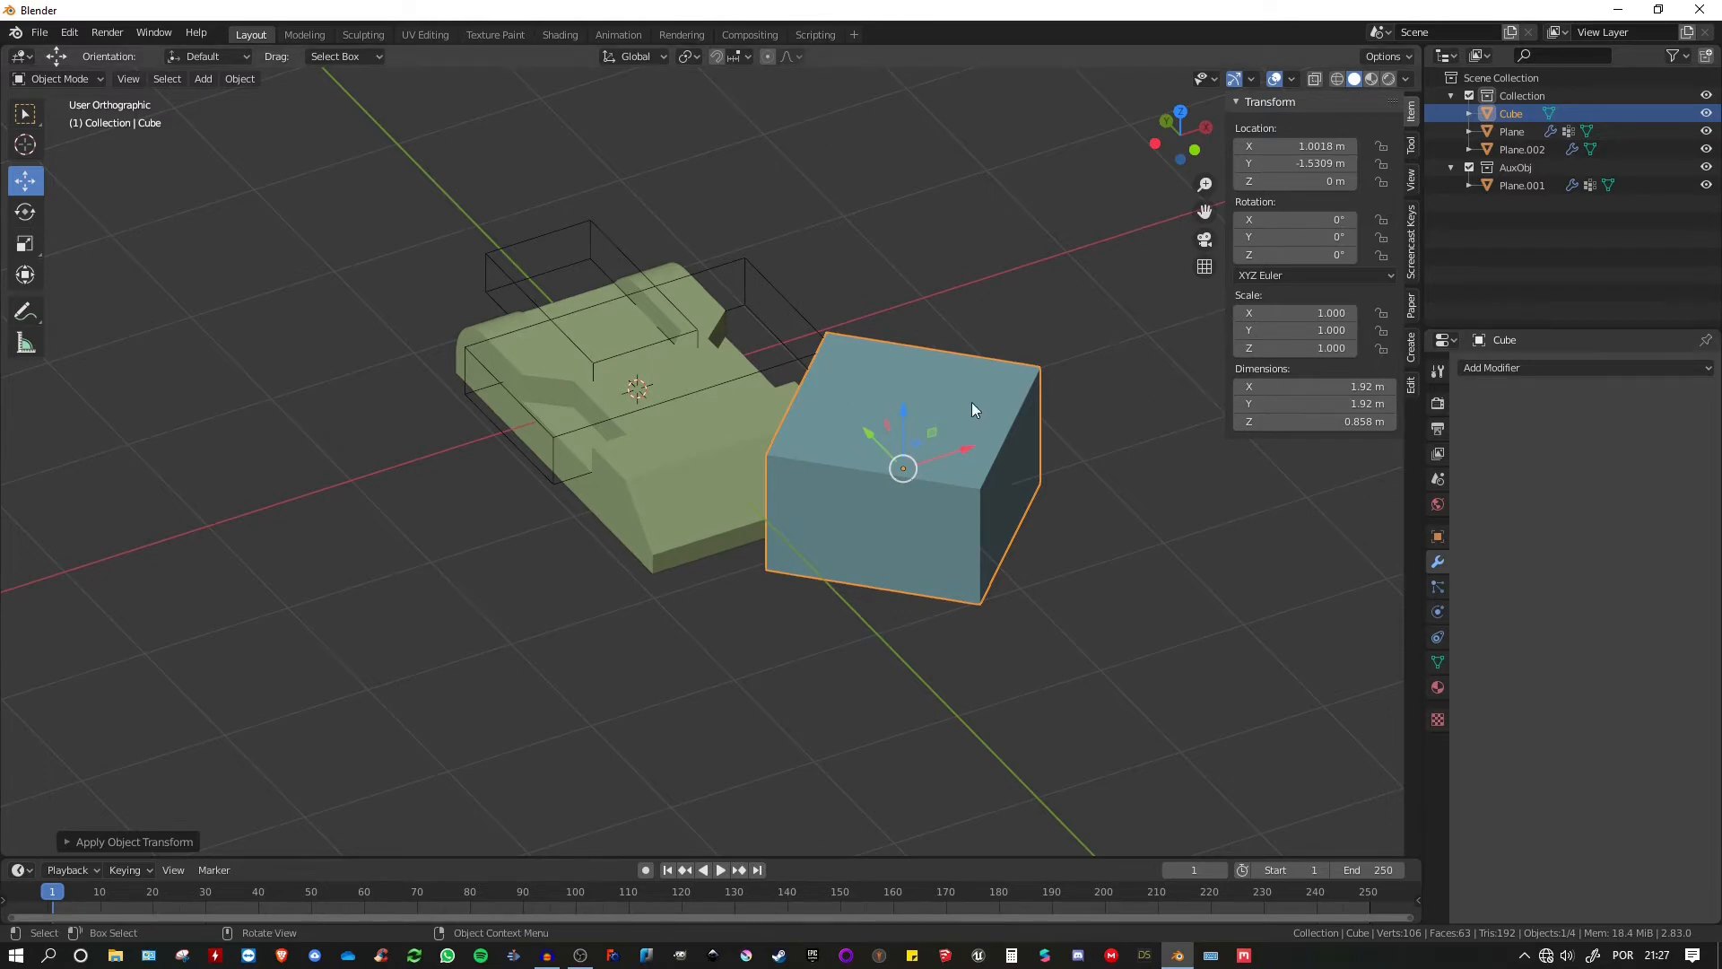
middle_drag(972, 403, 973, 438)
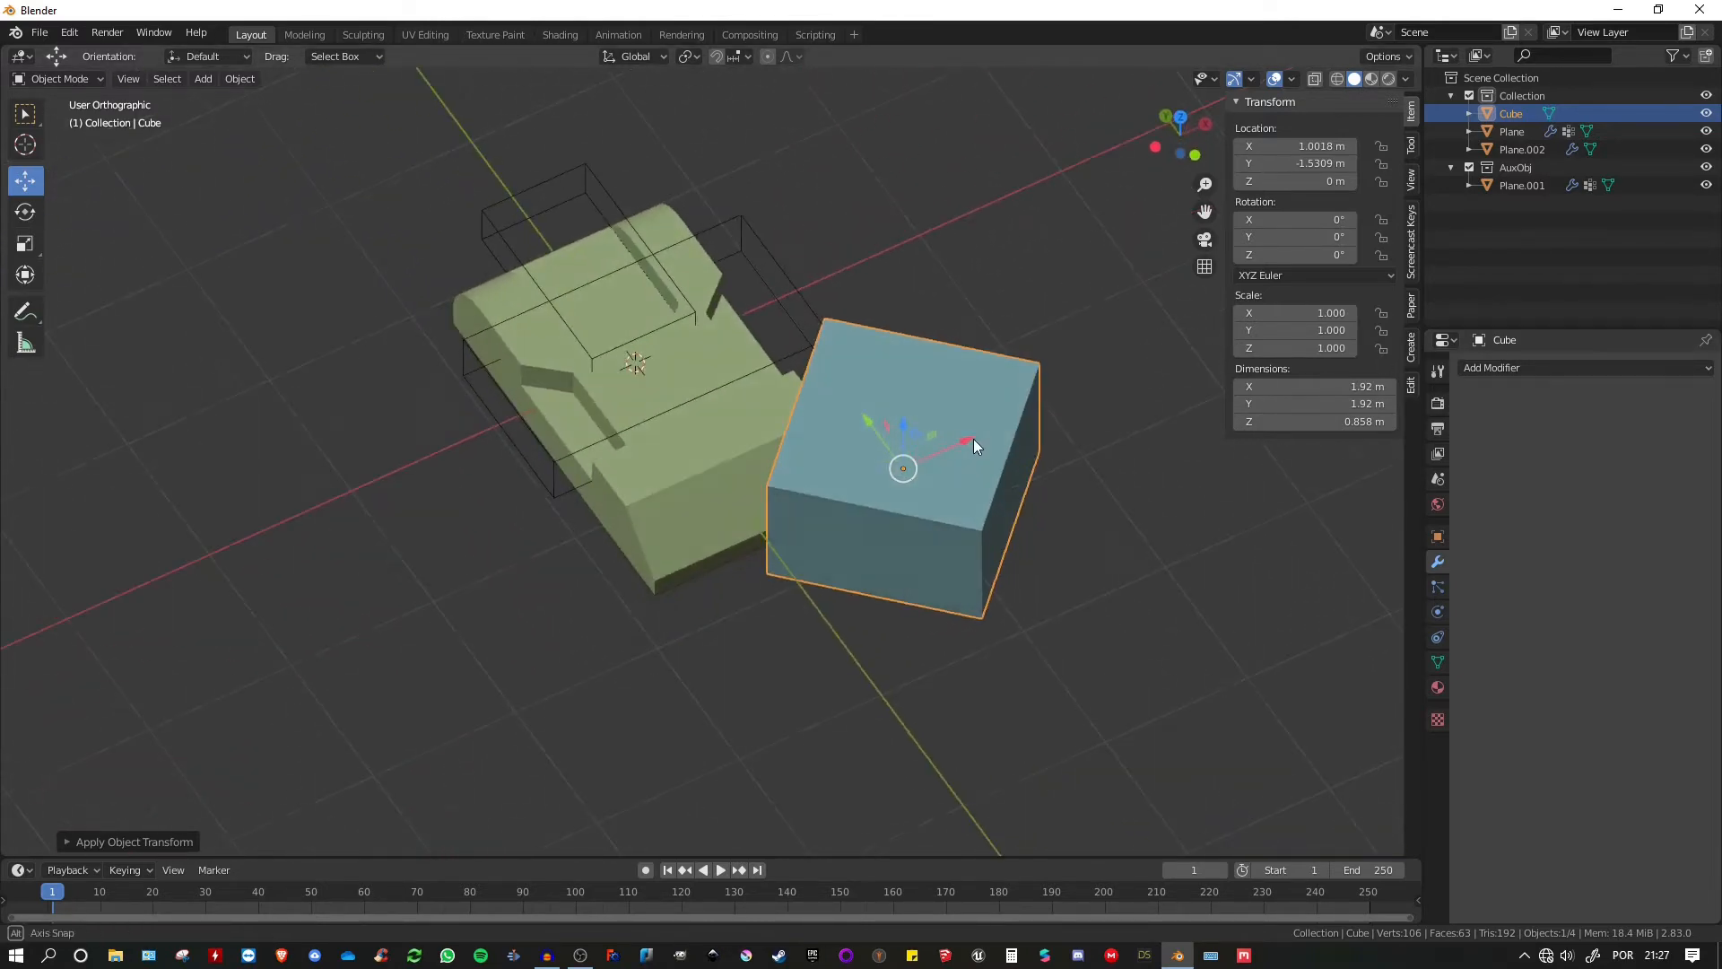
click(1496, 372)
click(1348, 550)
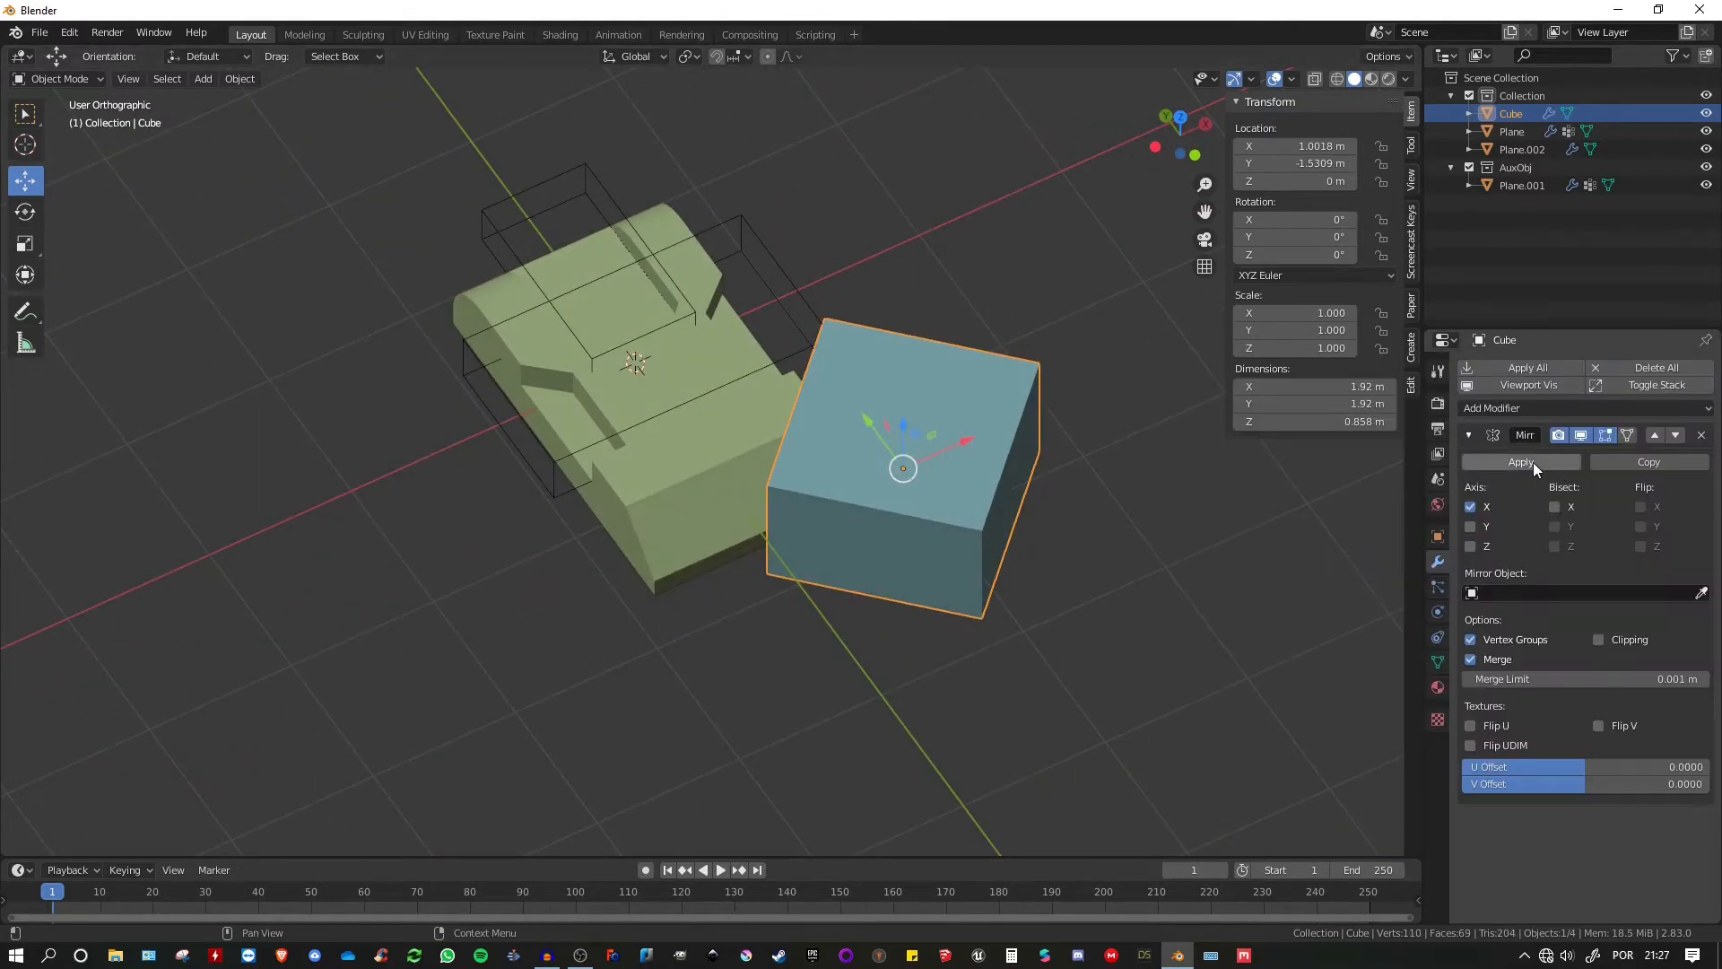
click(1703, 594)
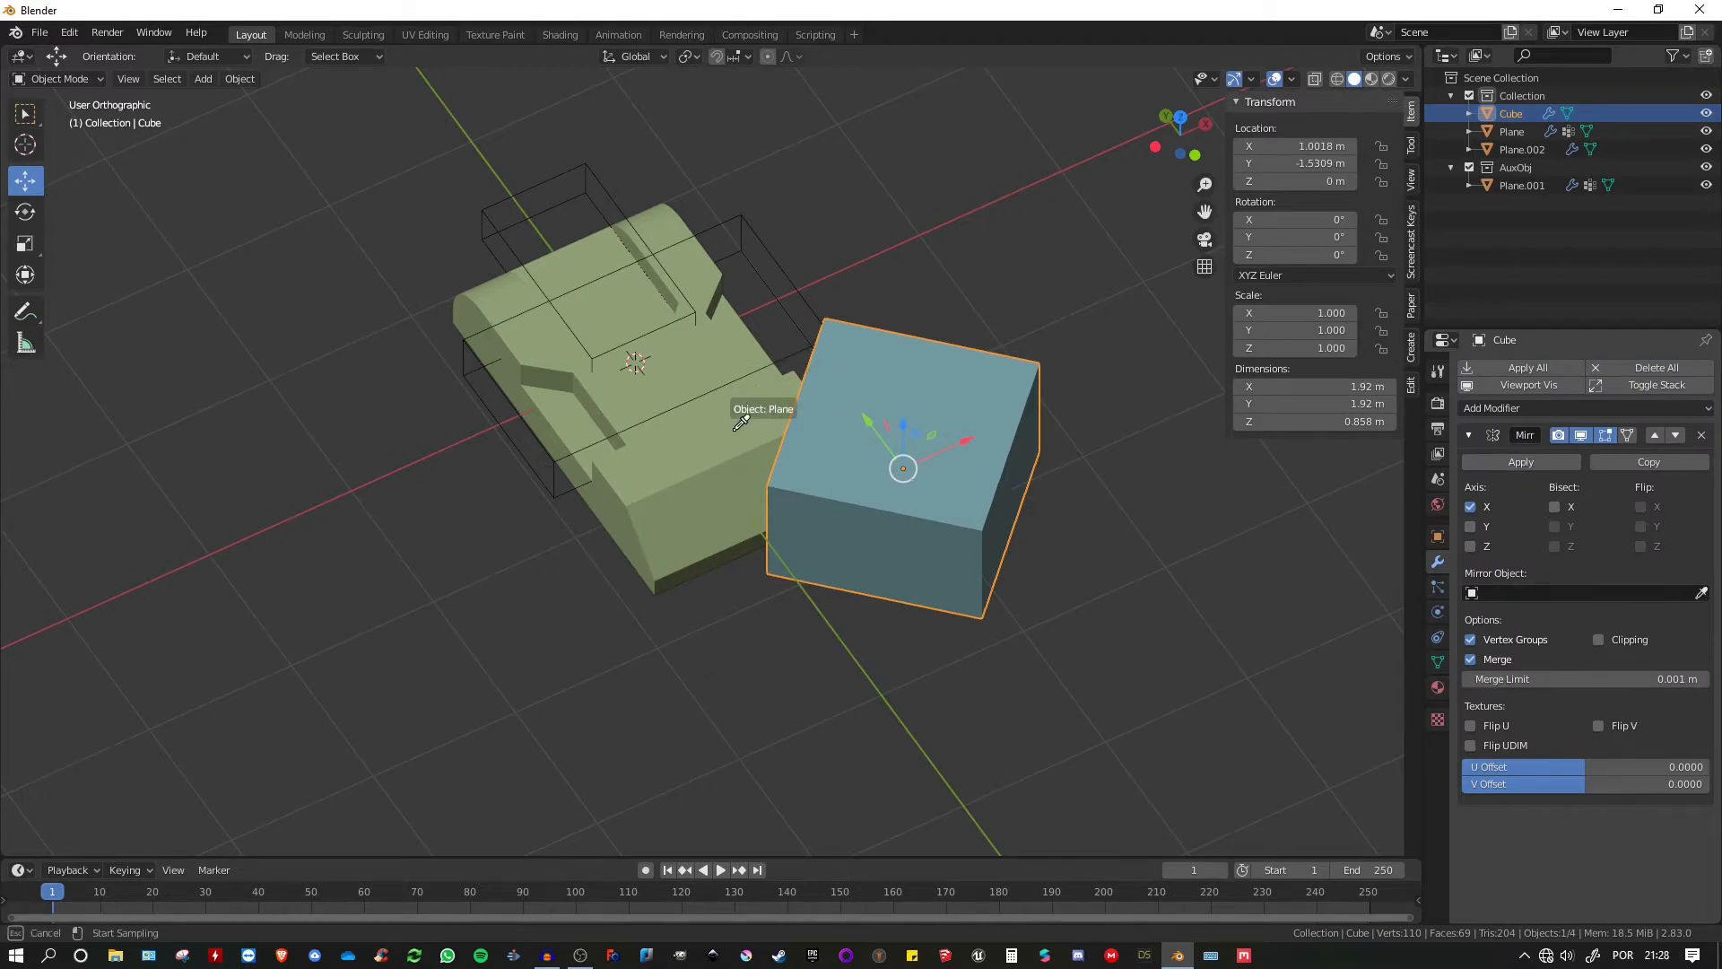
click(751, 408)
- Shift the mirrored cubes slightly along X and cut them out of the body's front corners with a Bool Tool Difference
middle_drag(752, 408, 980, 547)
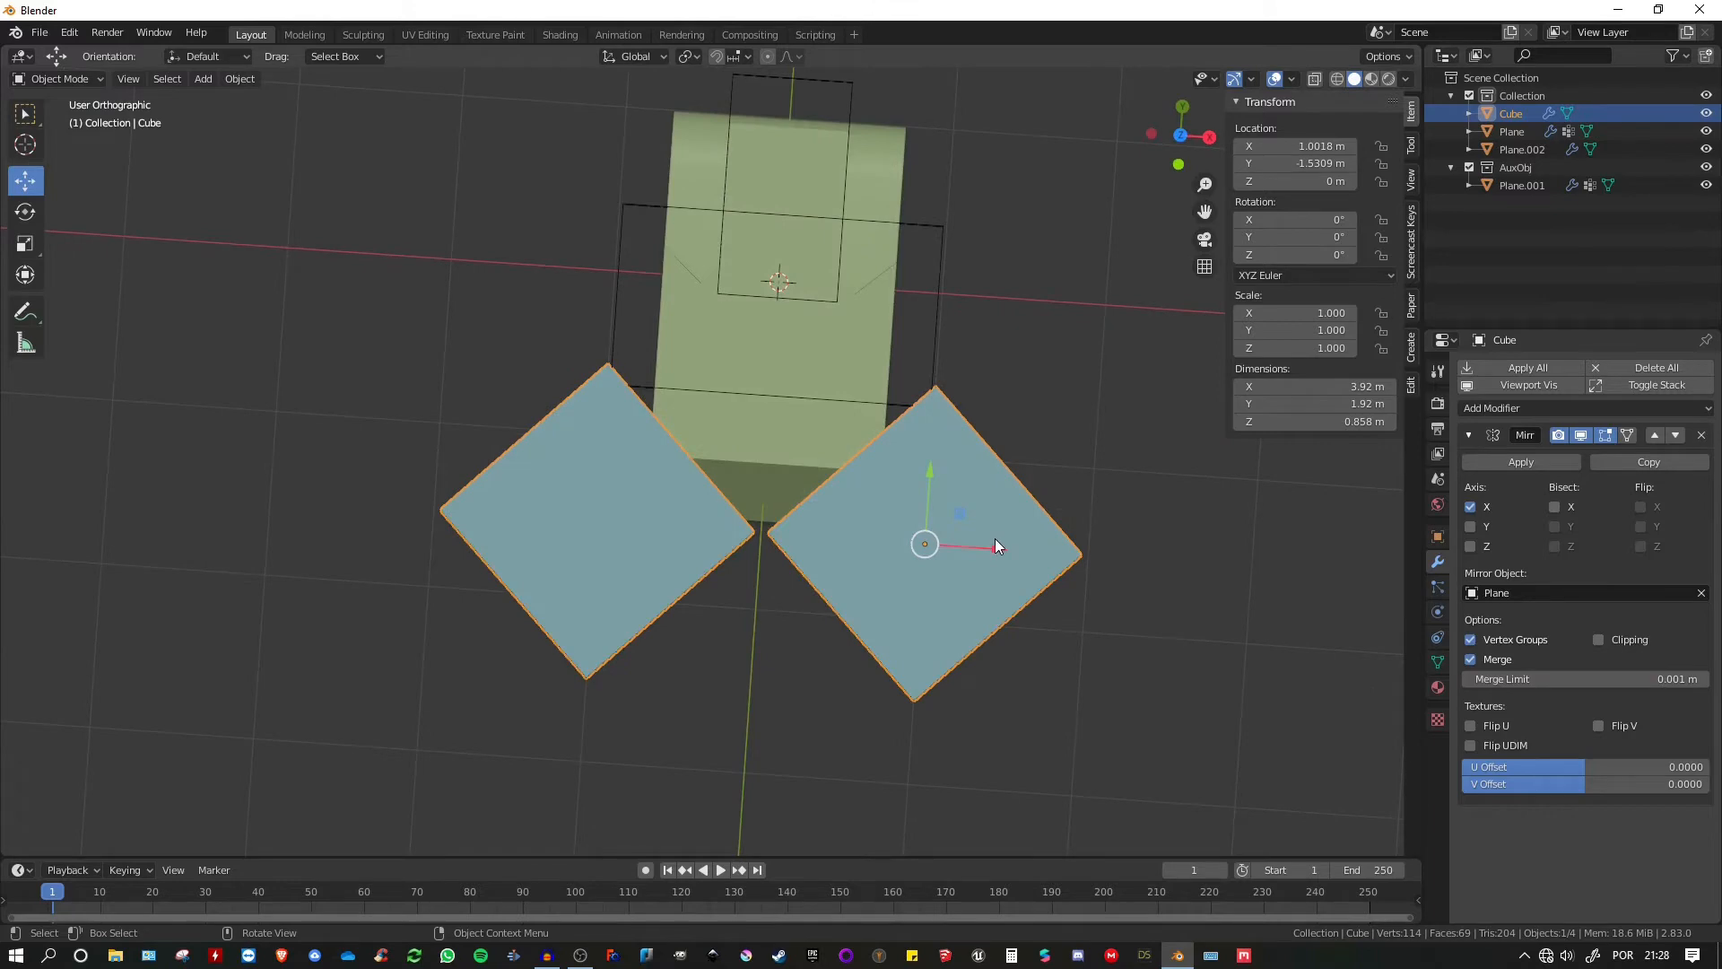
drag(994, 538, 1015, 532)
middle_drag(1015, 532, 772, 454)
shift+click(773, 441)
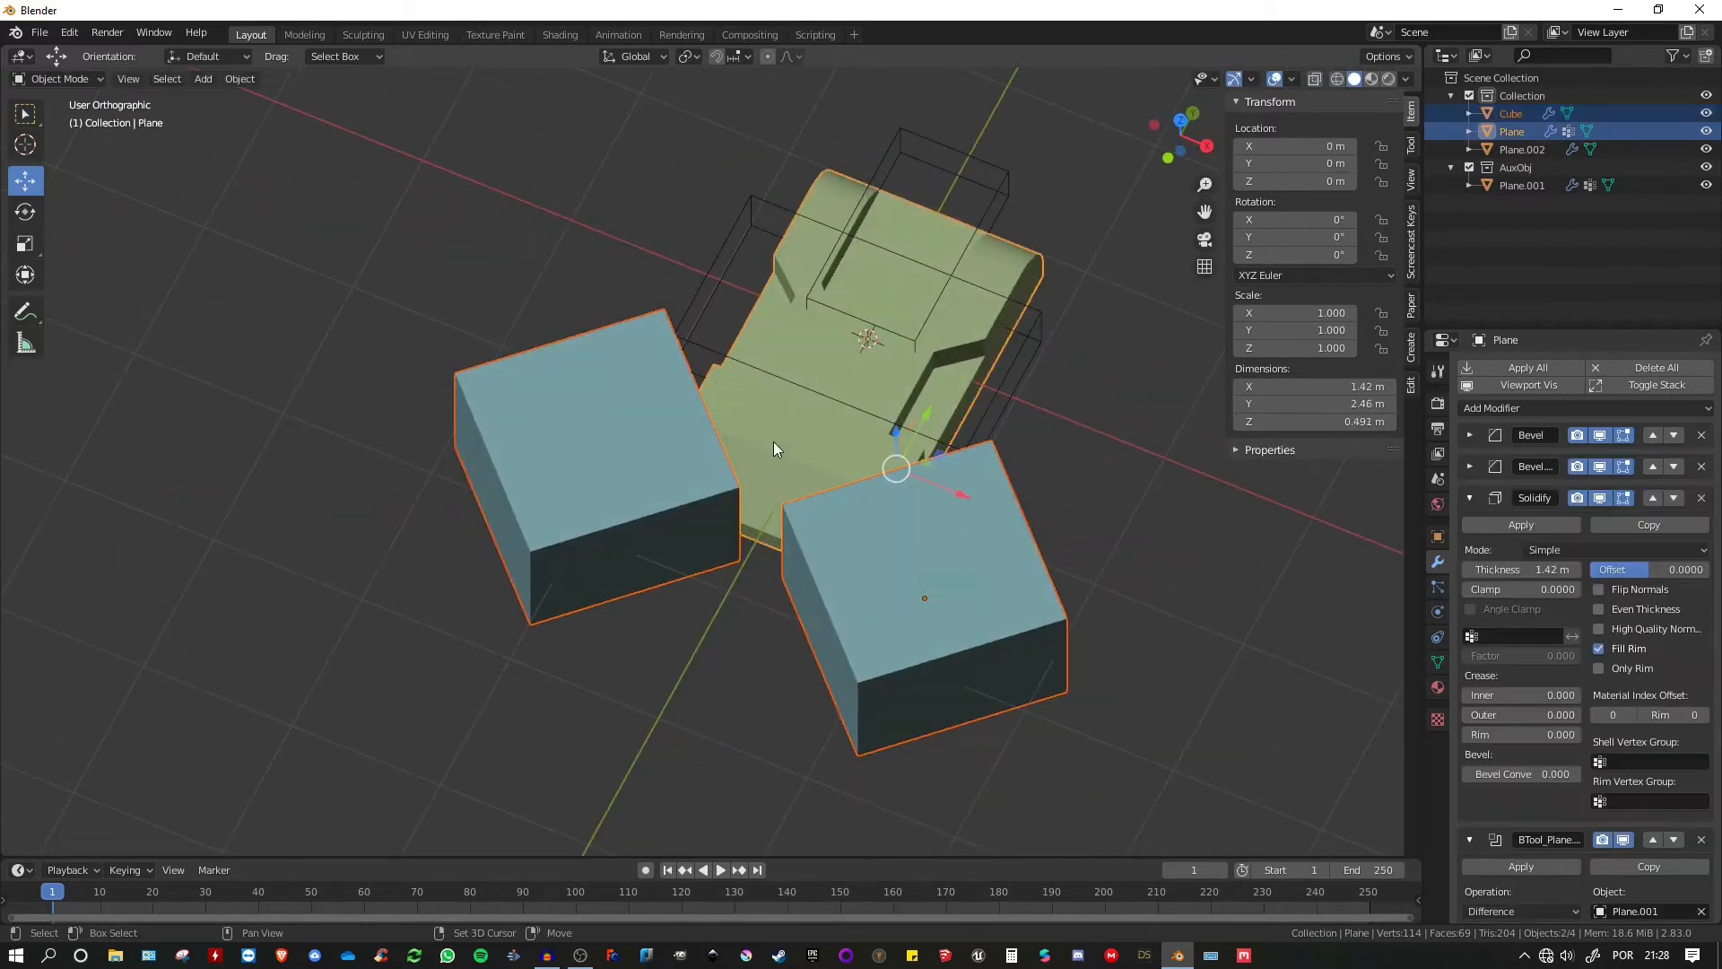
key(ctrl+KP_Subtract)
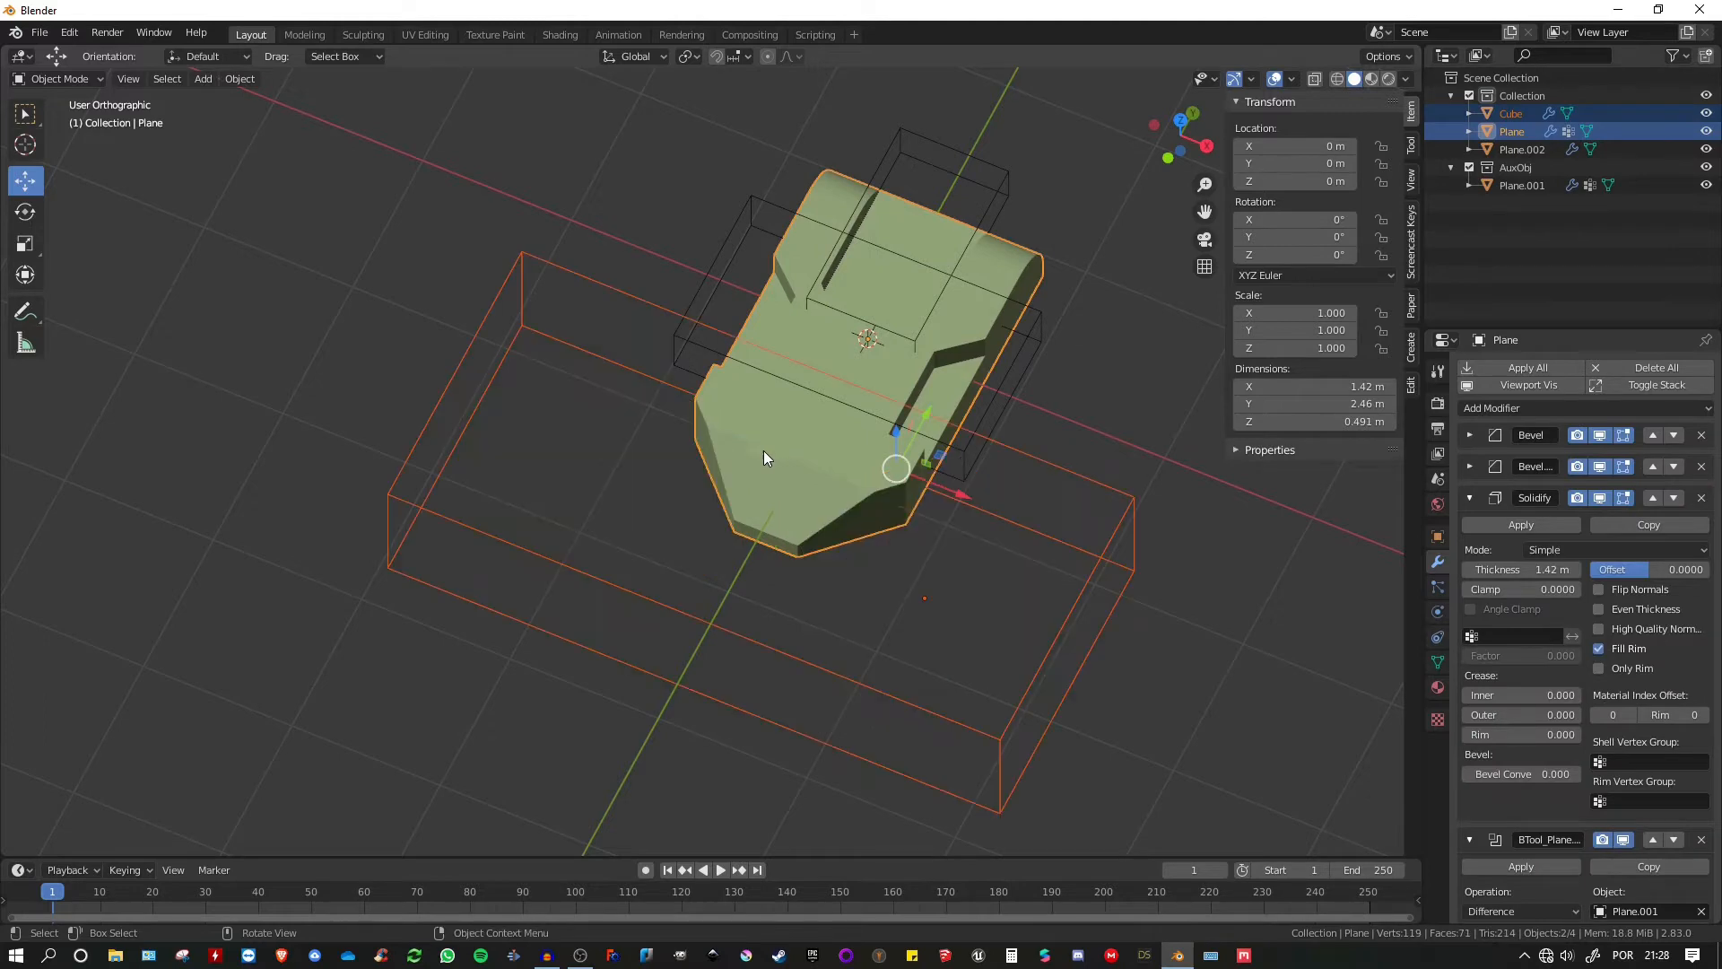
- Add a mesh plane and lower it along Z to about -0.73 m, beneath the body
middle_drag(762, 450, 807, 507)
key(shift+a)
mouse_move(835, 509)
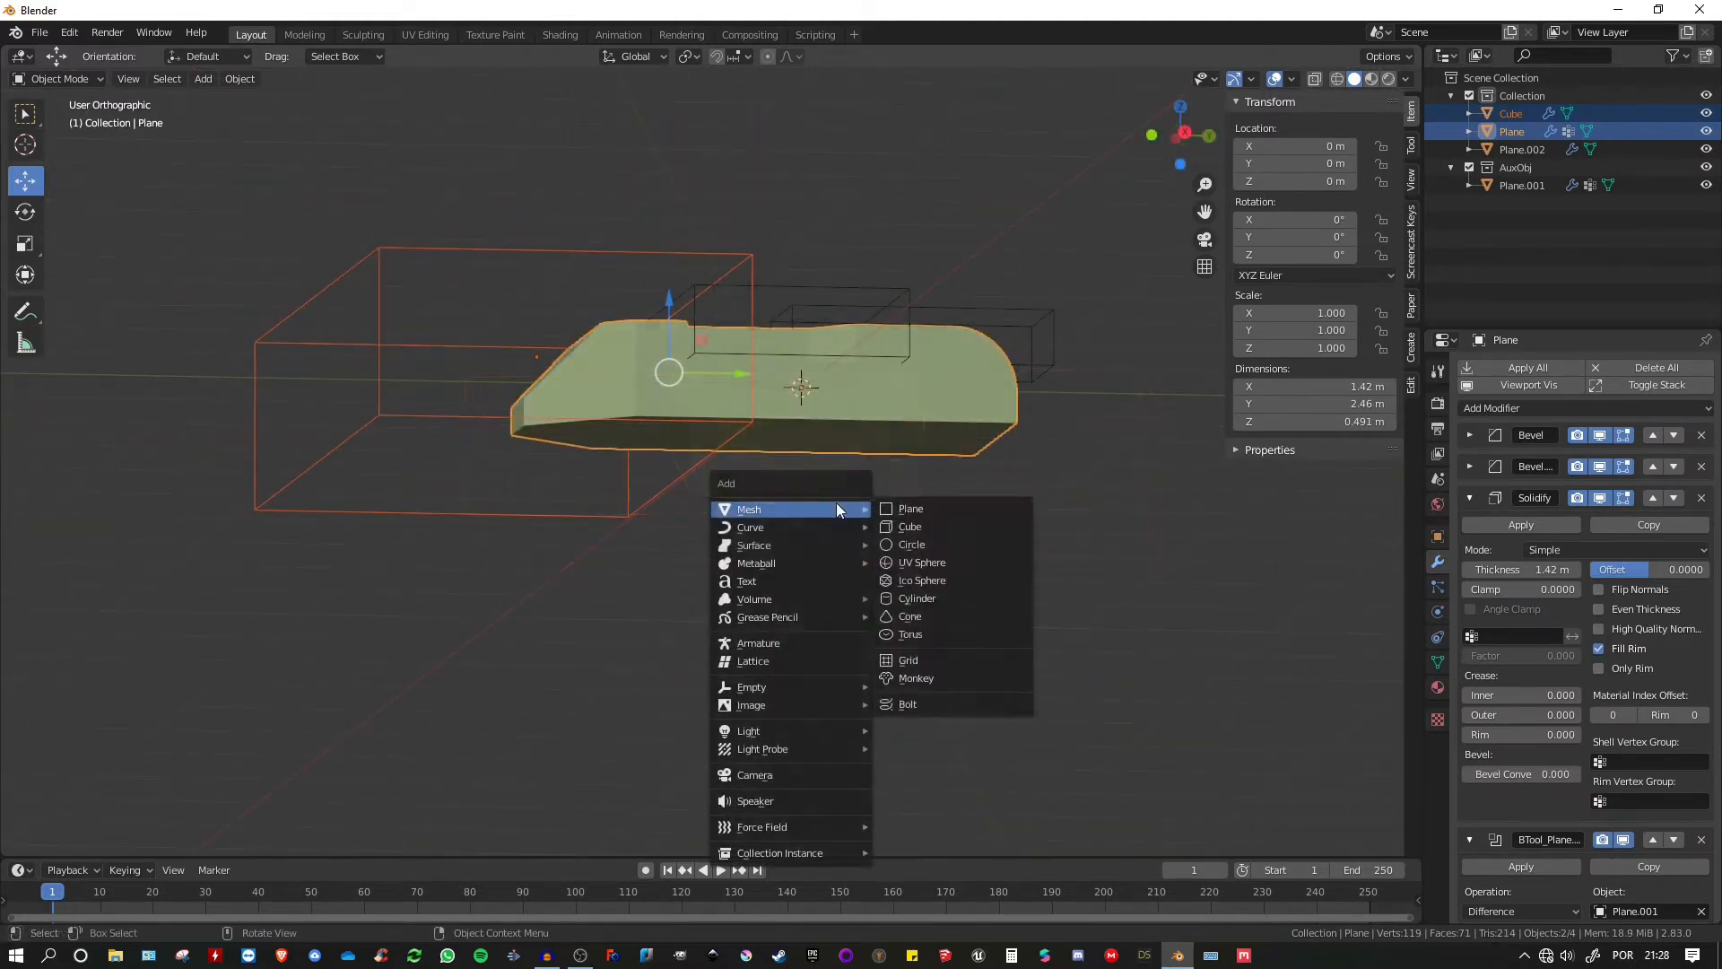
click(907, 509)
middle_drag(902, 476, 809, 339)
drag(810, 339, 809, 455)
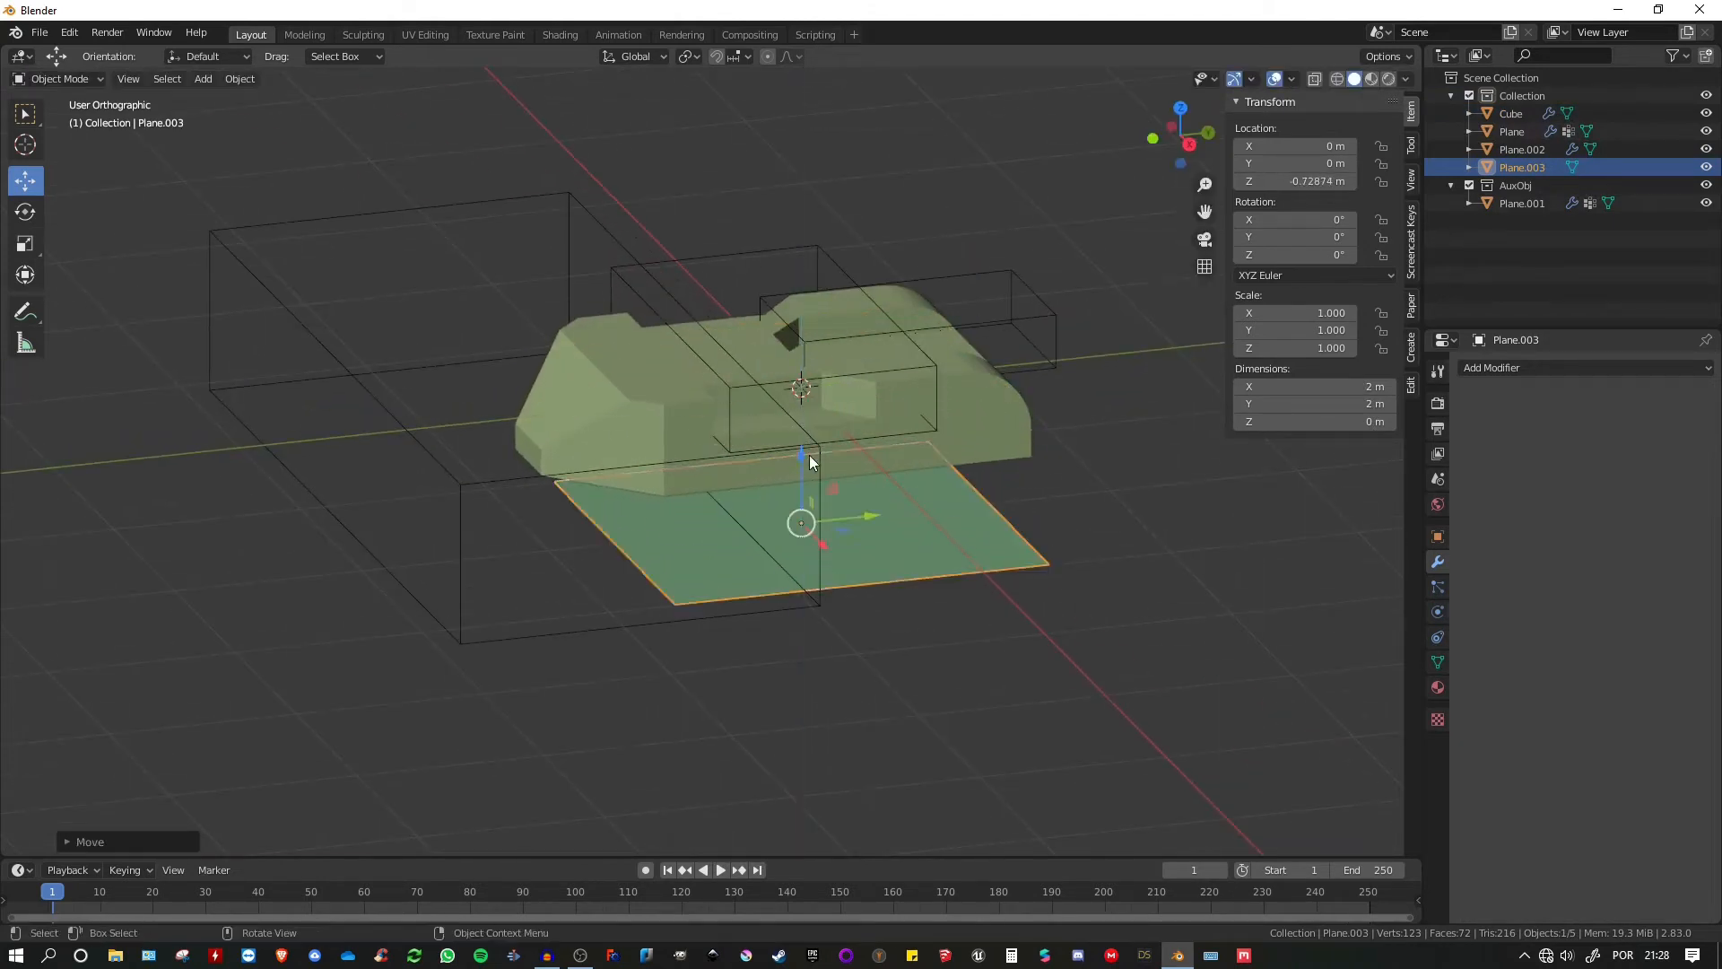
- Divide the new plane with two loop cuts across its Y length and raise the middle strip about 0.22 m
middle_drag(808, 455, 801, 492)
scroll(801, 491, up, 2)
key(Tab)
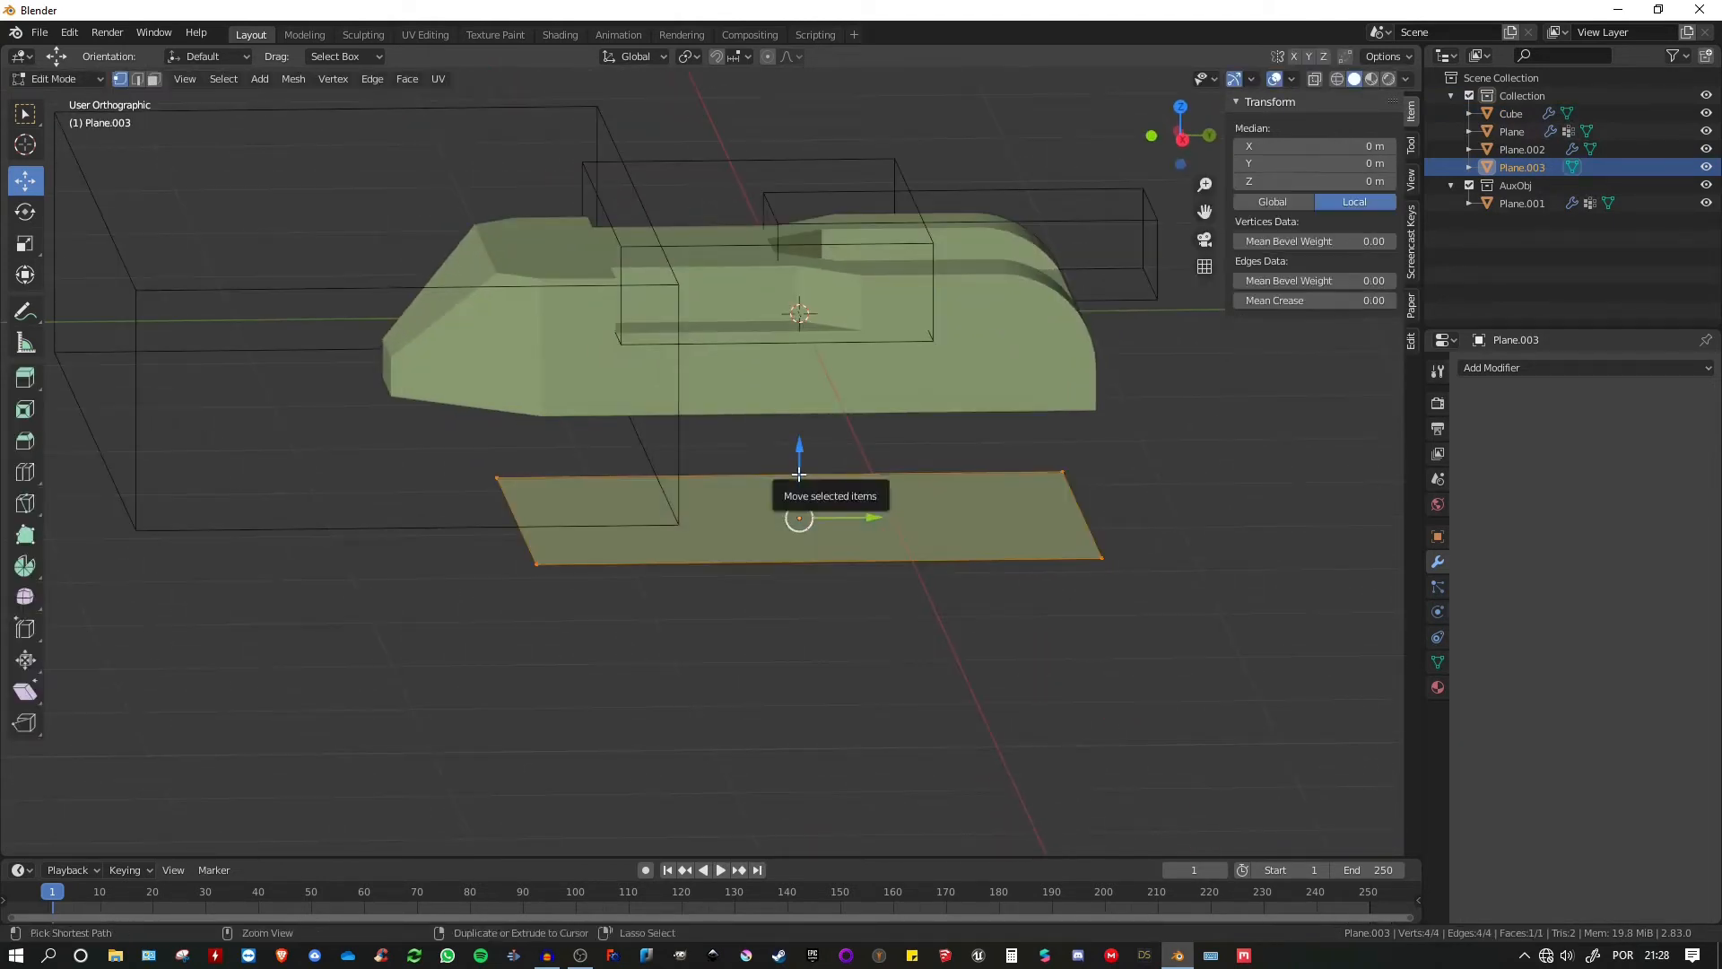
key(ctrl+r)
scroll(798, 473, up, 1)
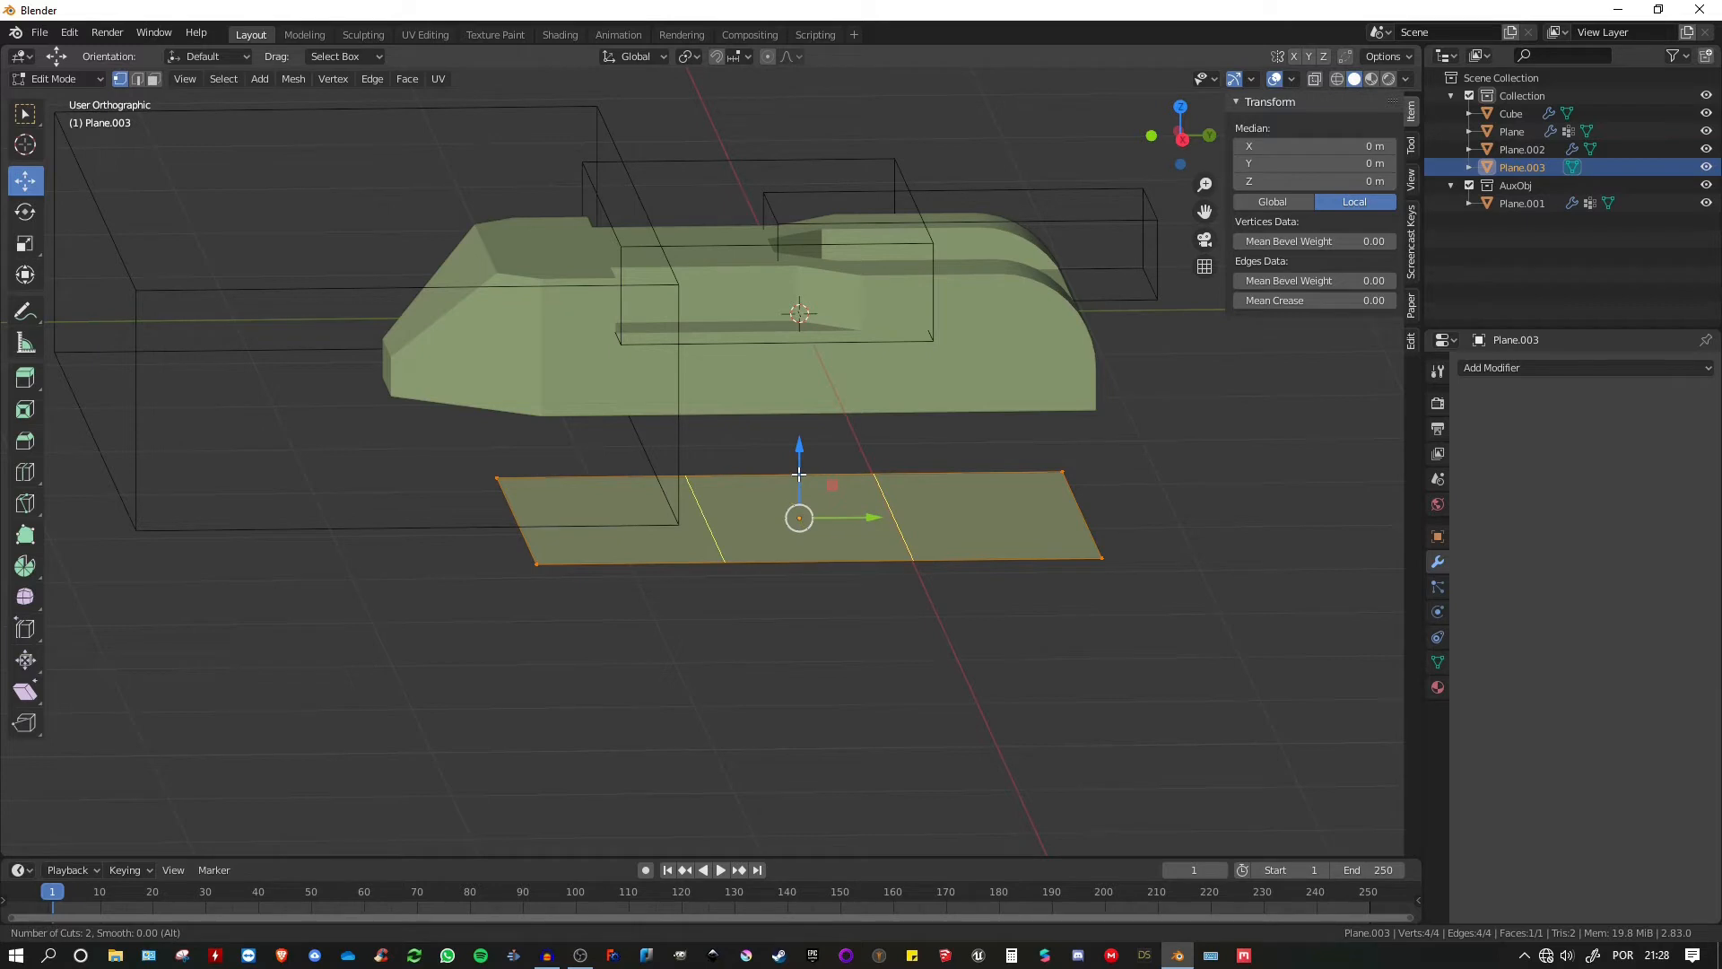
click(798, 473)
click(798, 474)
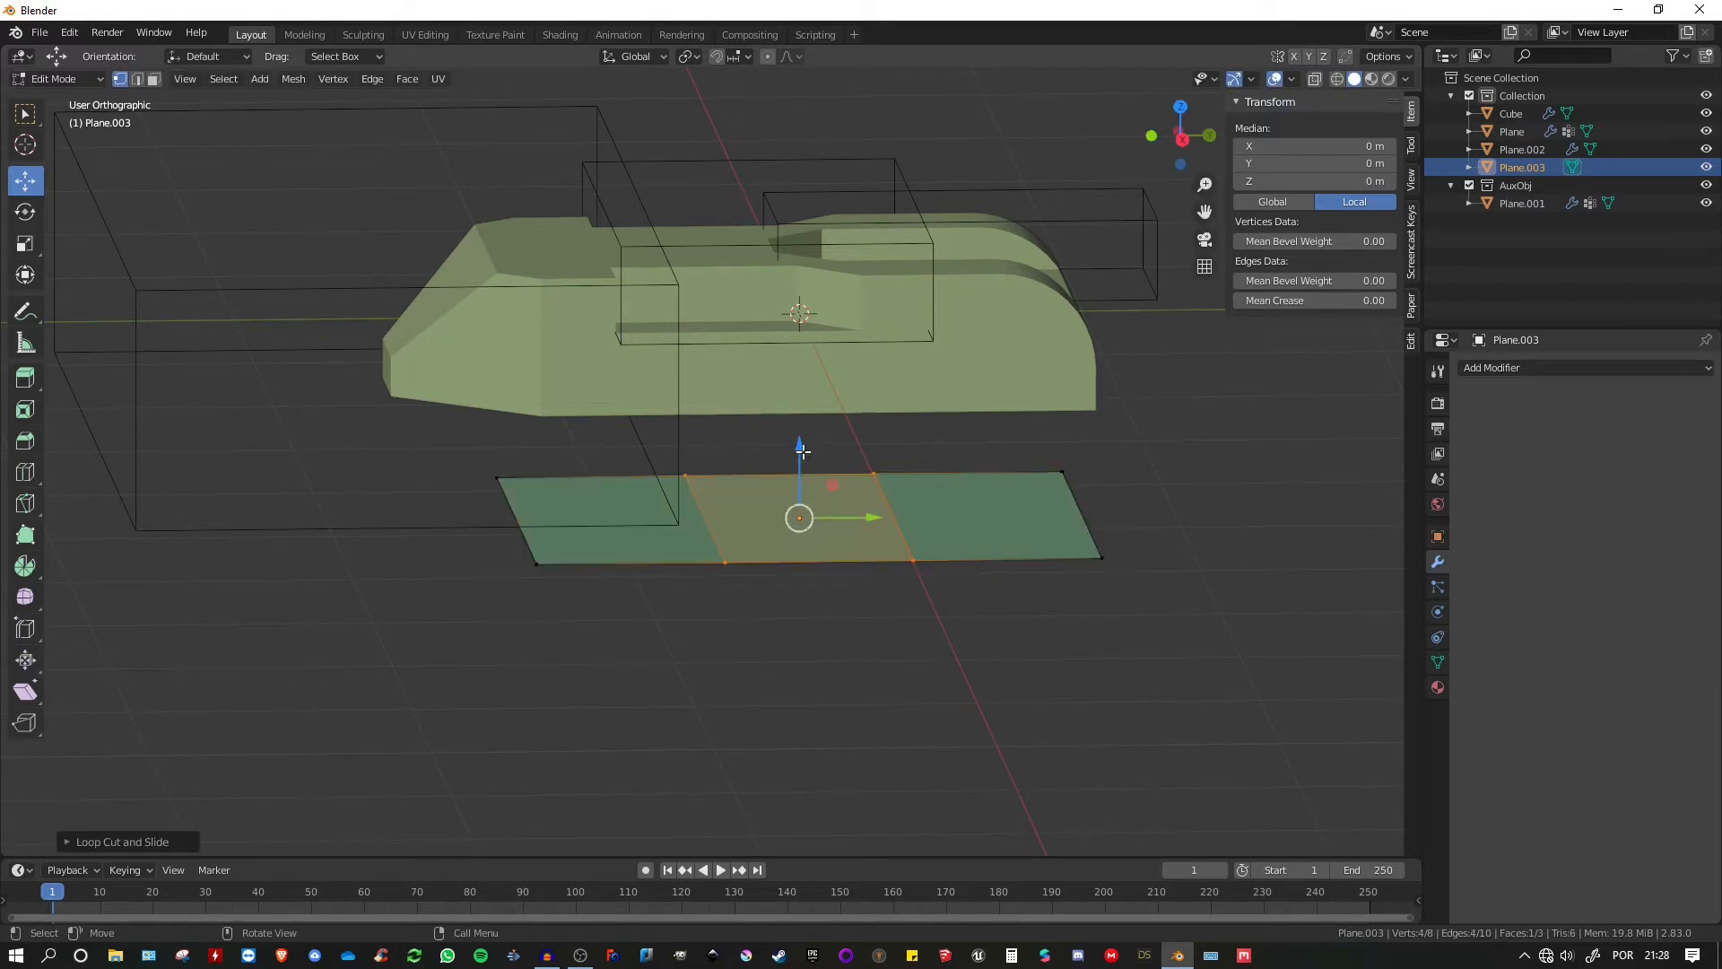
drag(802, 451, 802, 386)
key(Tab)
- Raise the folded plane along Z to about -0.35 m so it overlaps the body's underside
mouse_move(803, 387)
middle_down()
mouse_move(815, 362)
mouse_move(777, 373)
middle_up()
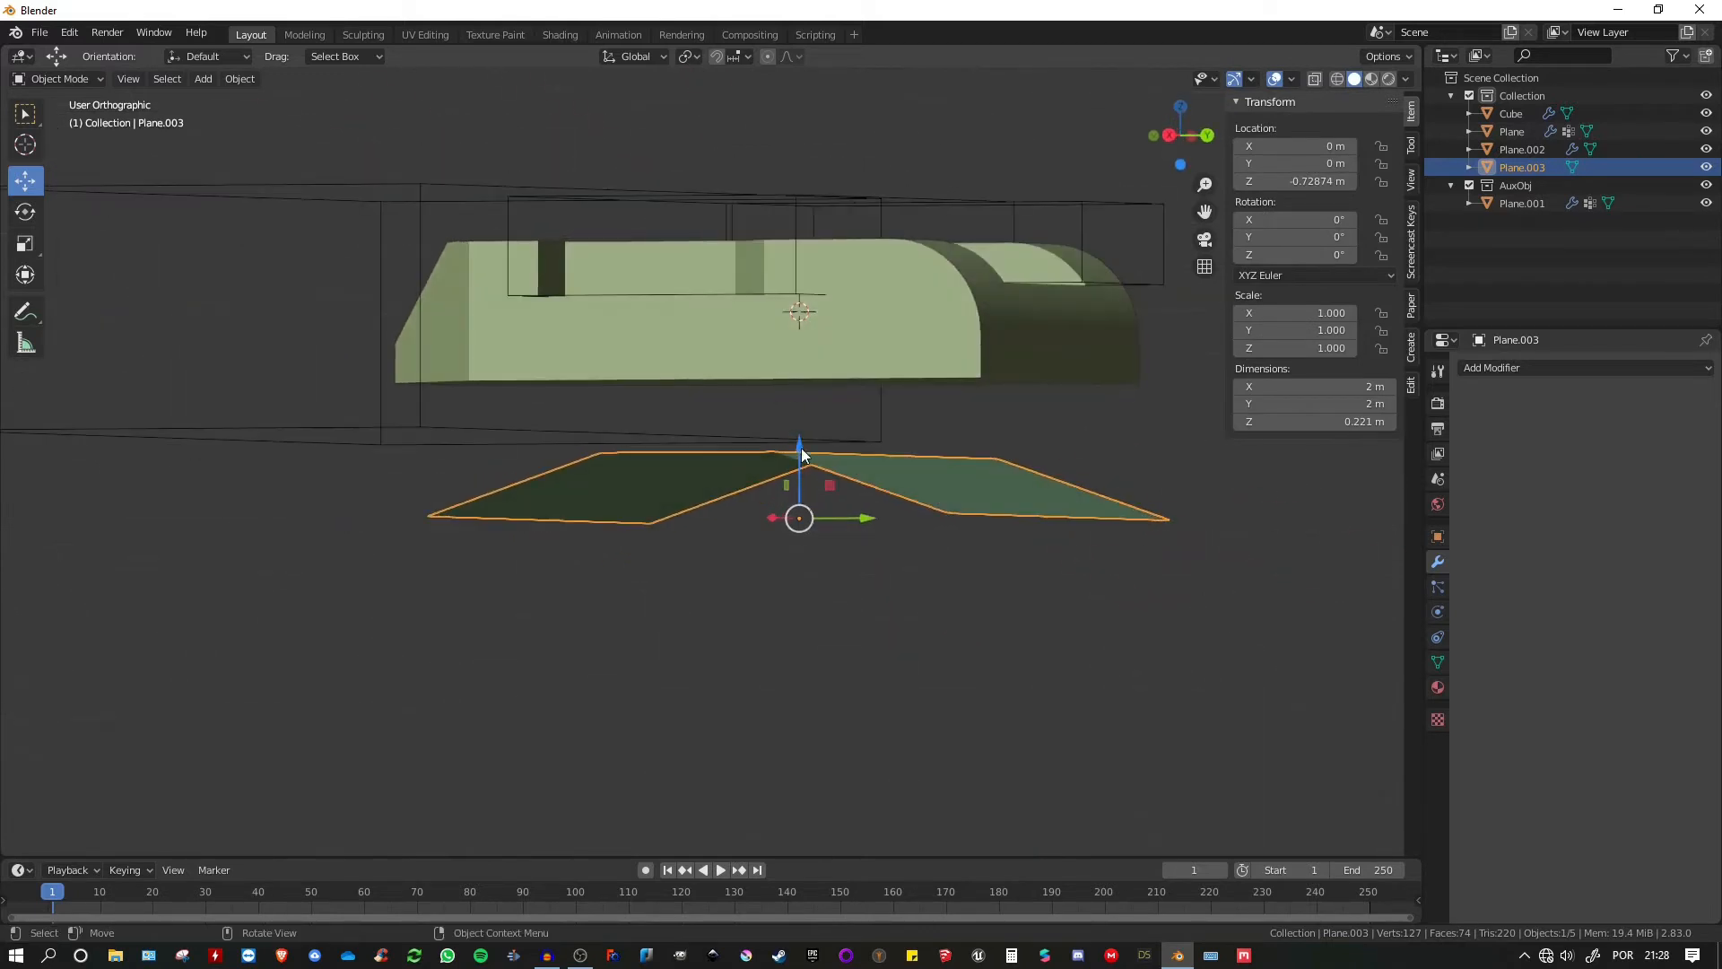
drag(800, 449, 800, 326)
middle_drag(800, 326, 869, 379)
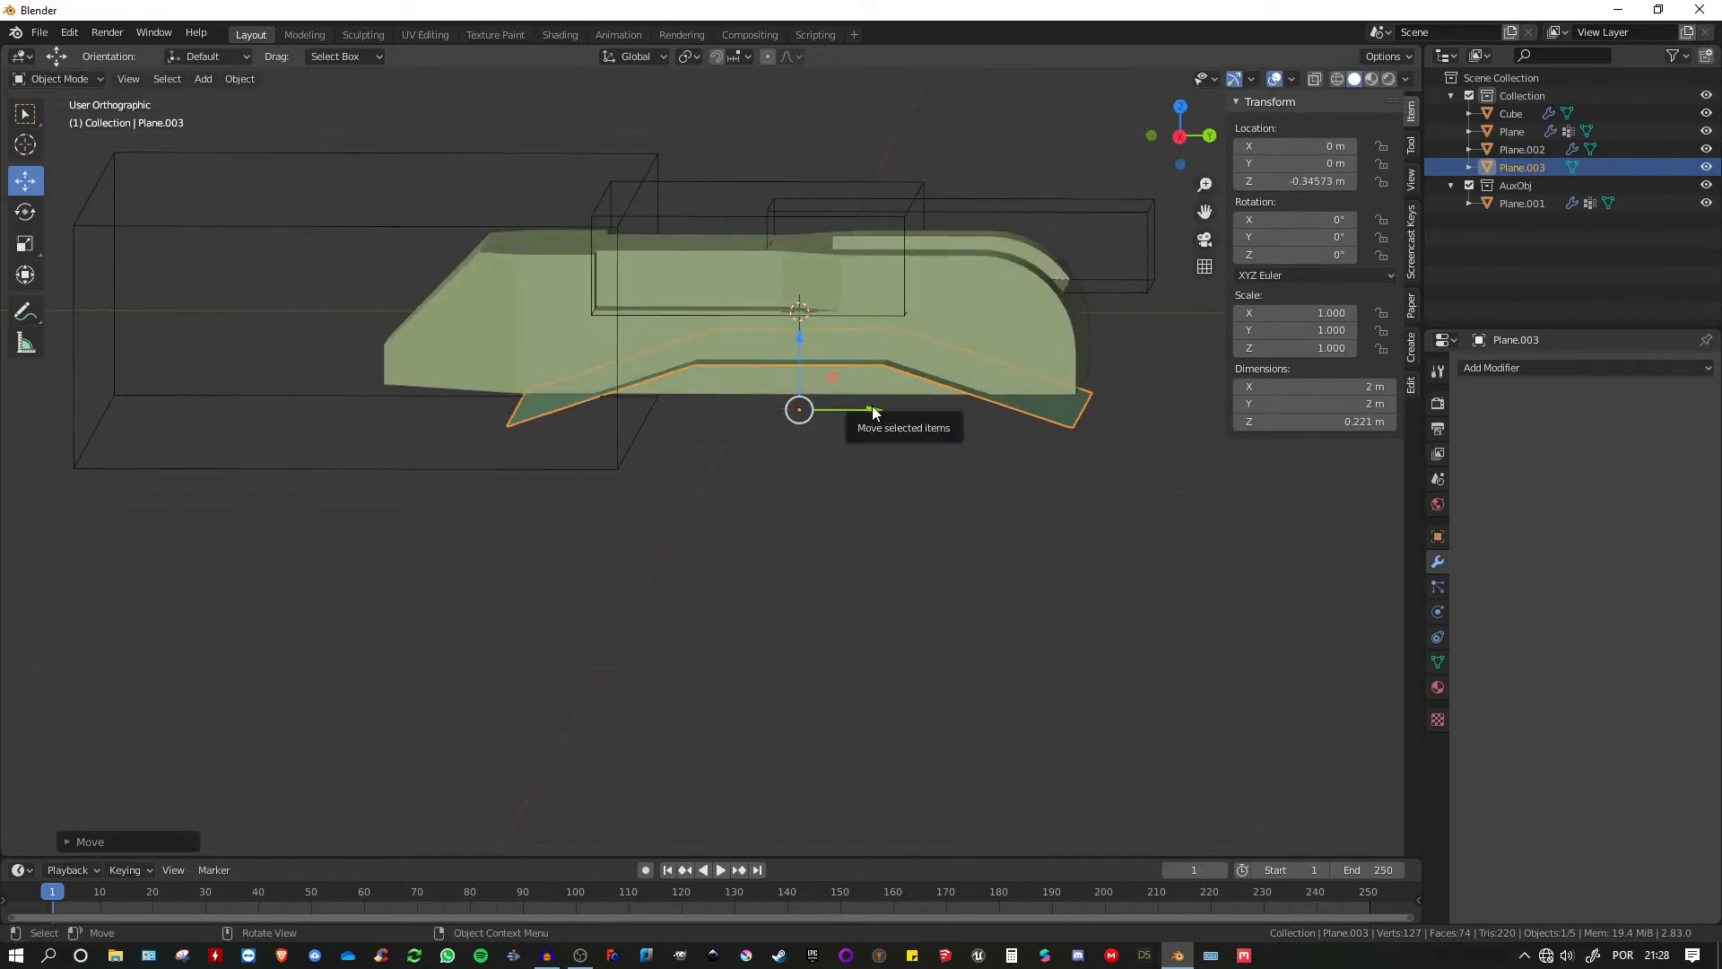
- Fill a bottom face between the two outer end edges of the folded plane
key(Tab)
middle_drag(875, 412, 940, 338)
click(555, 437)
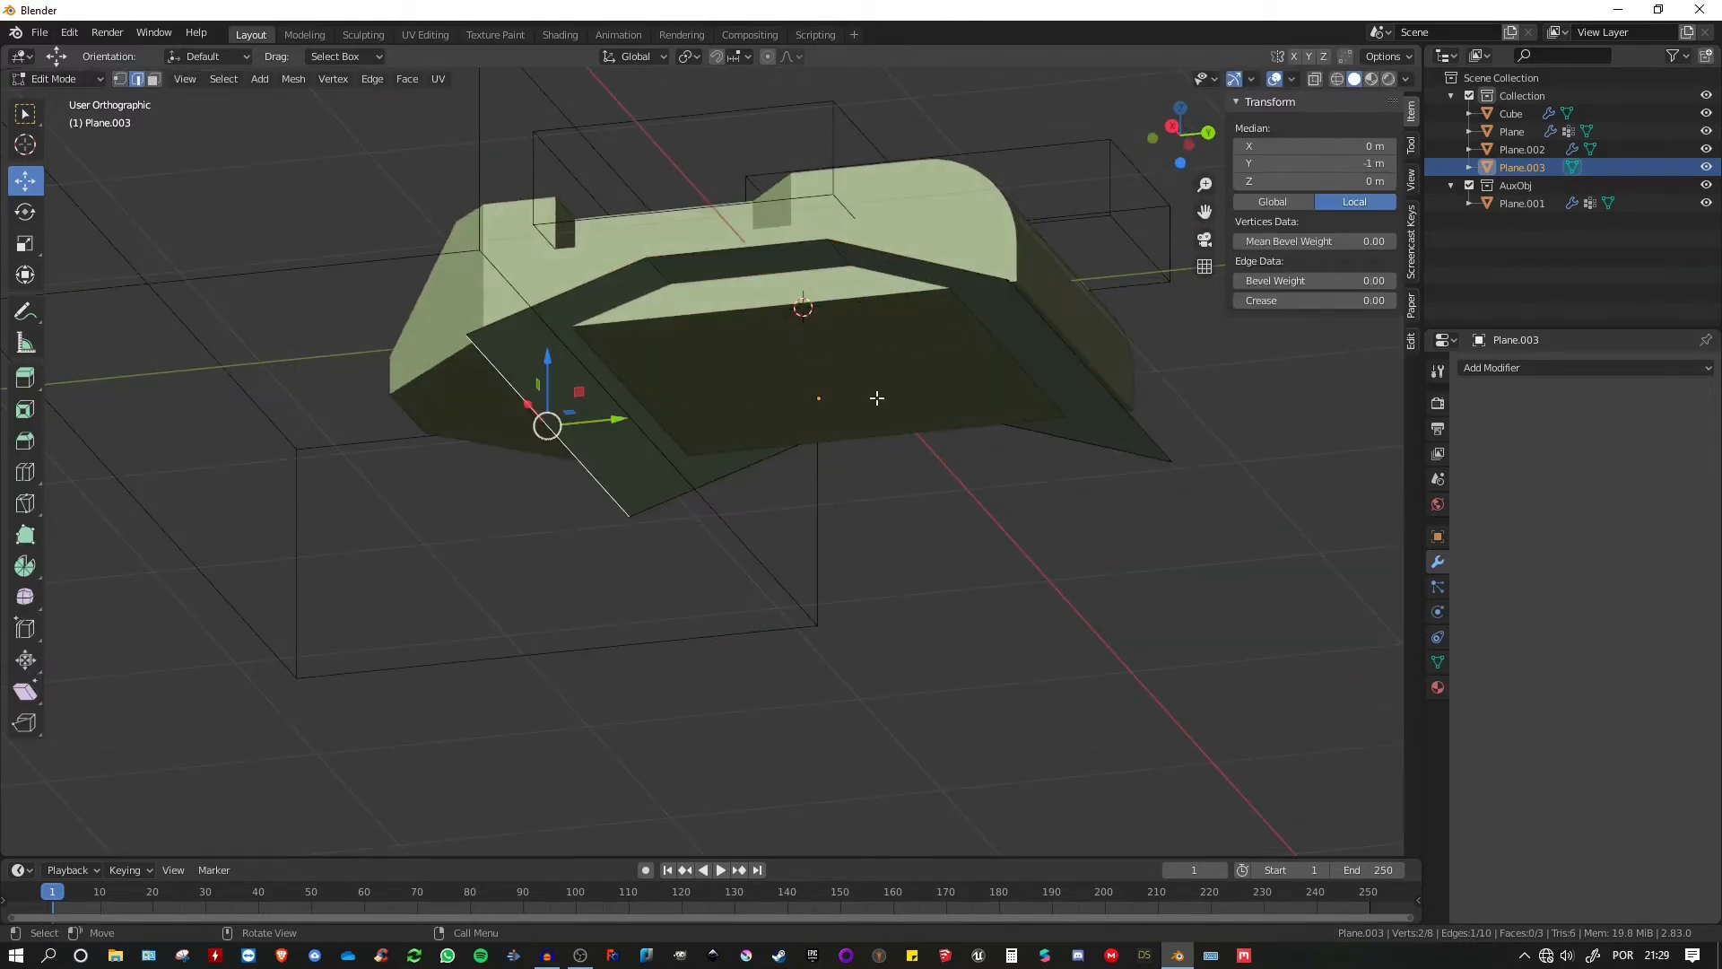
shift+click(1055, 328)
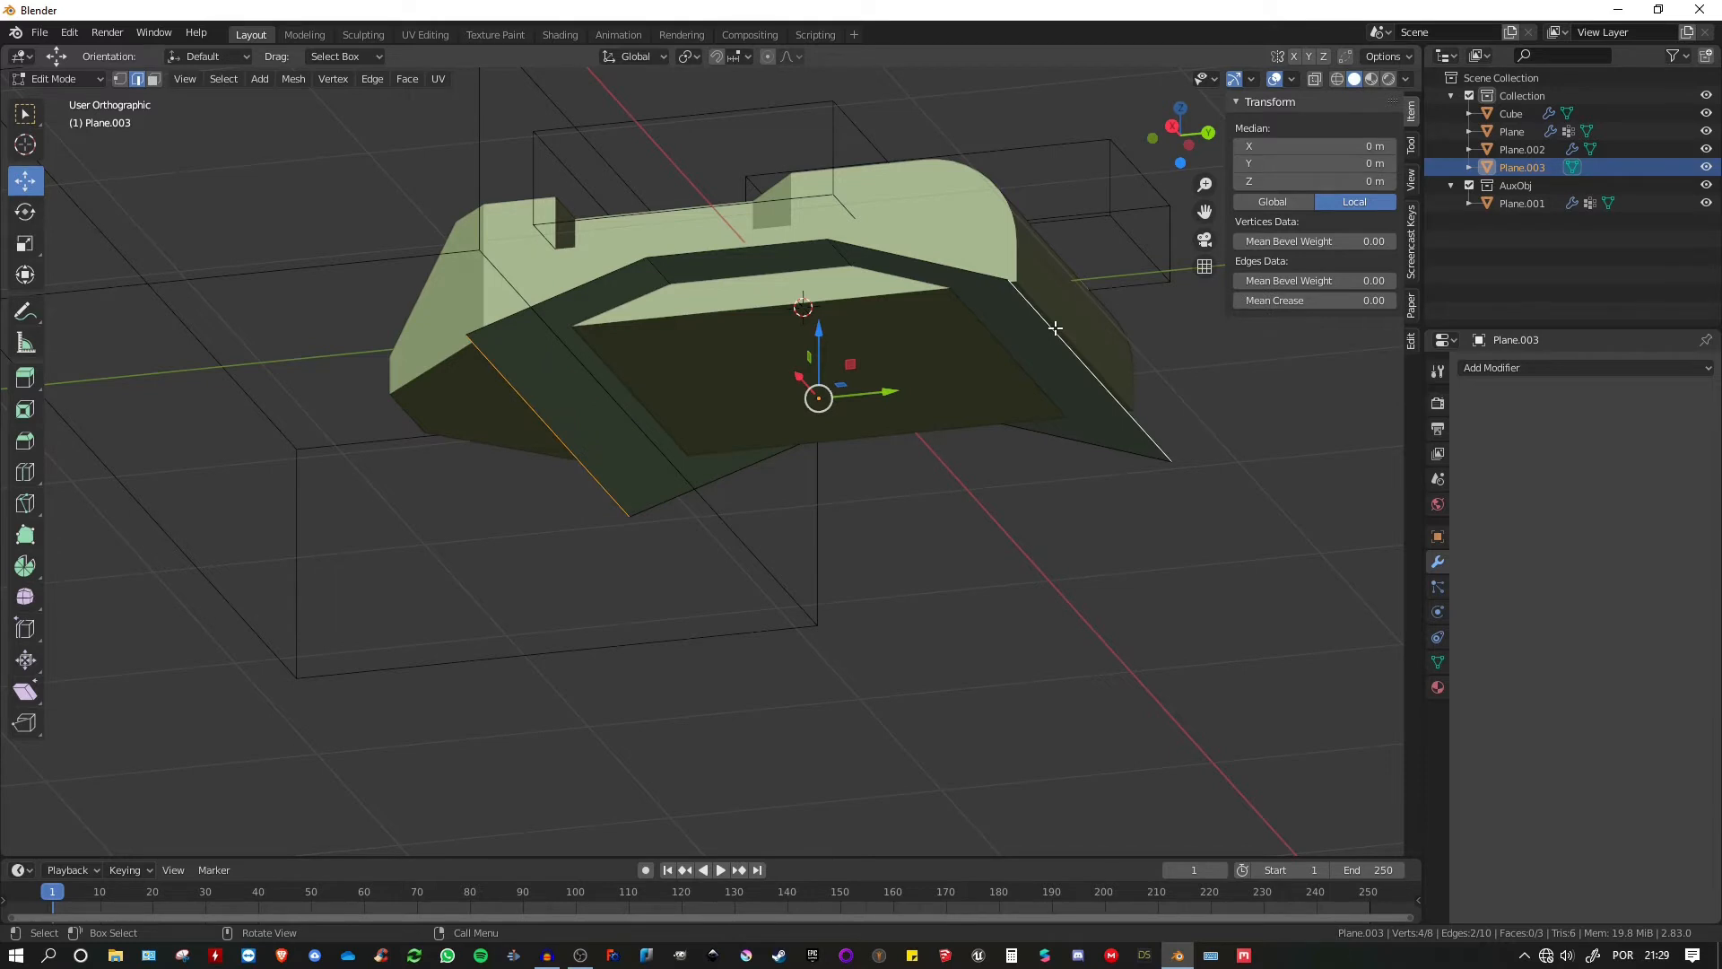
key(f)
- Fill both open sides of the folded plane with faces to close it into a solid cutter
middle_drag(764, 282, 811, 358)
alt+click(663, 358)
key(f)
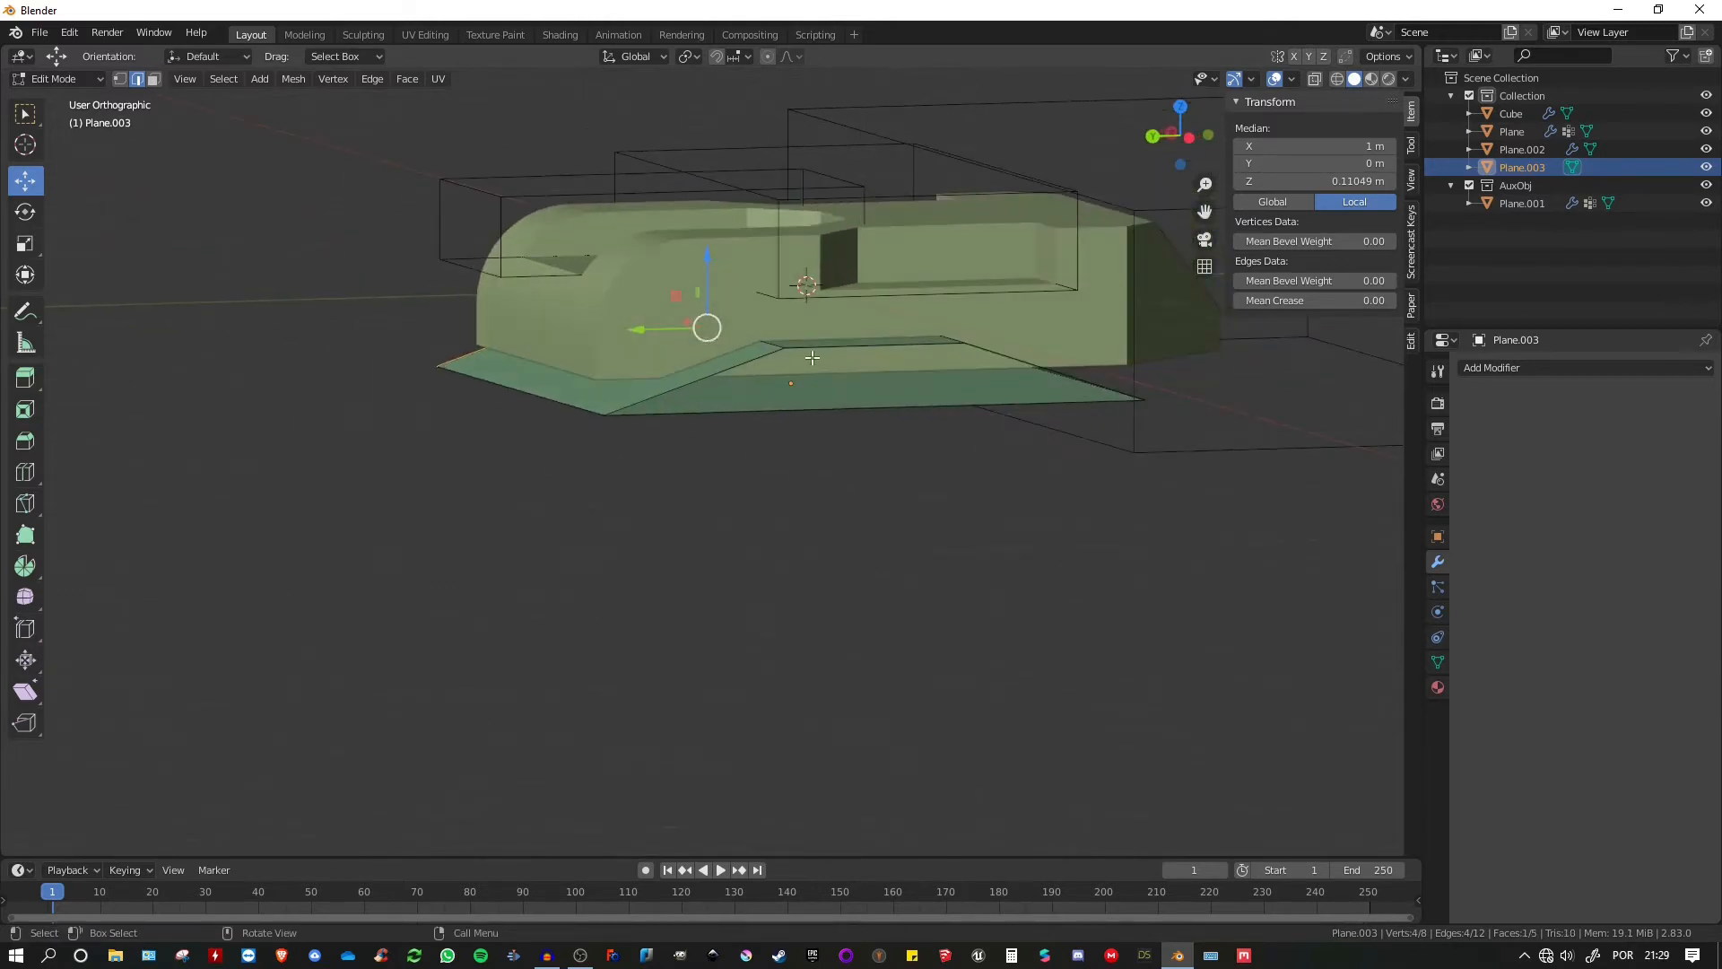
alt+click(750, 363)
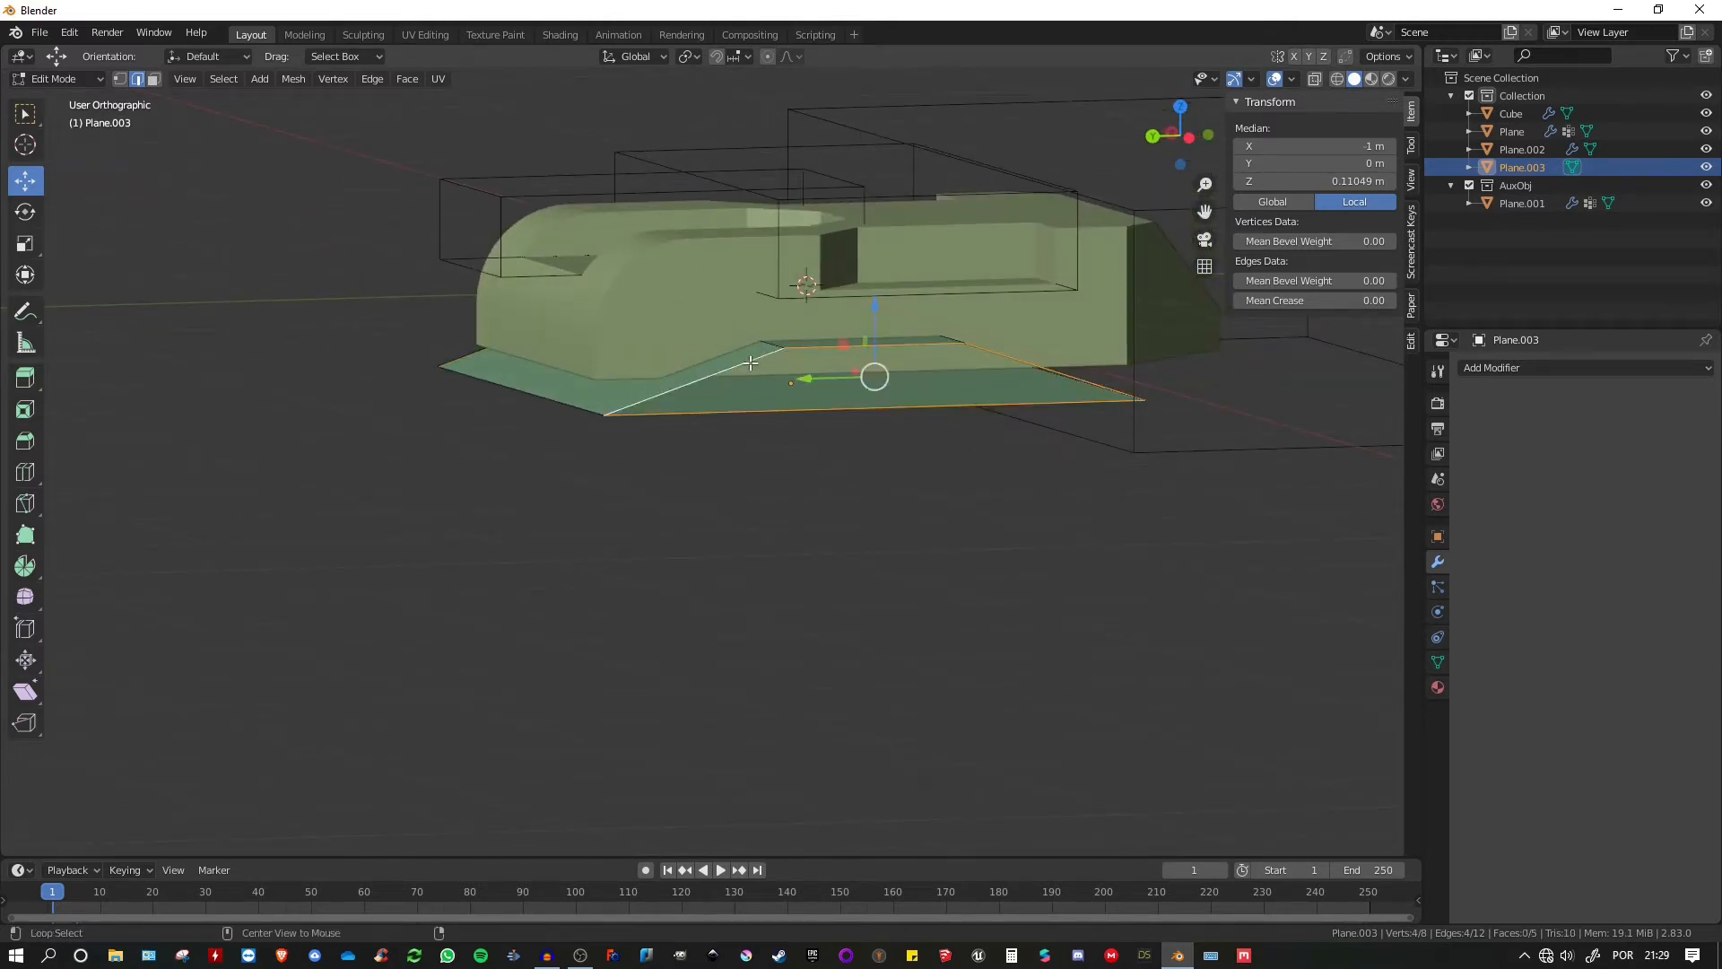
key(f)
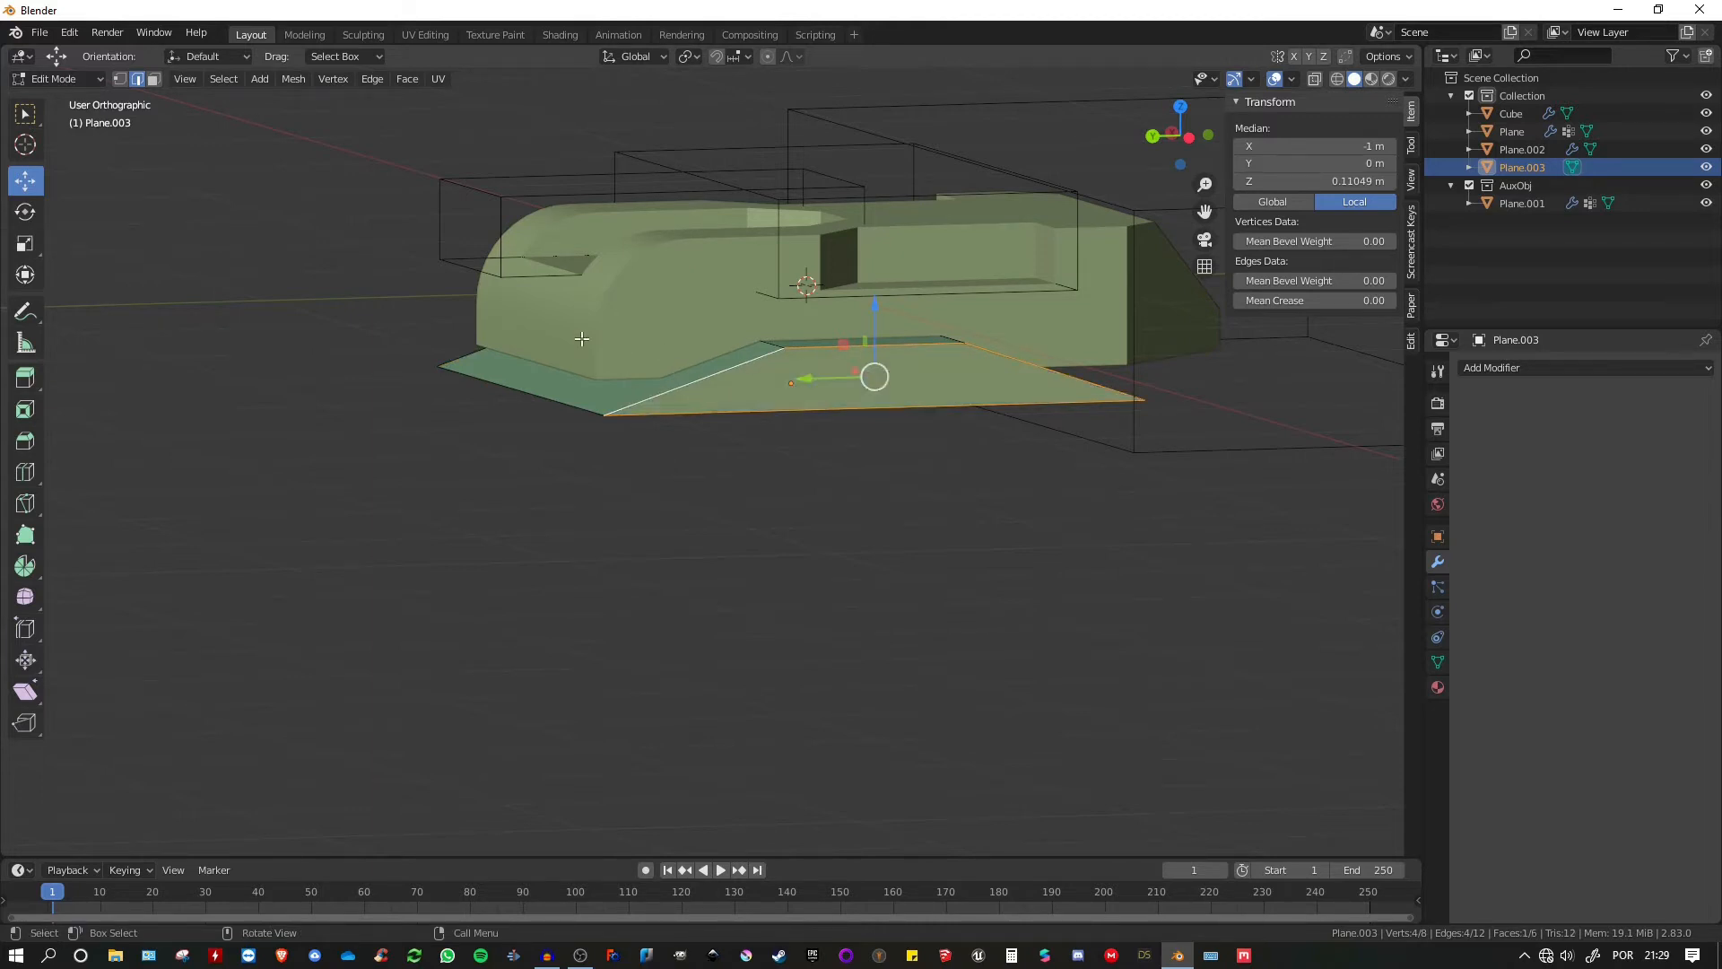
middle_drag(582, 339, 887, 336)
- Move the underside cutter to about Y = 0.057 m and subtract it from the main body with a Bool Tool Difference
key(Tab)
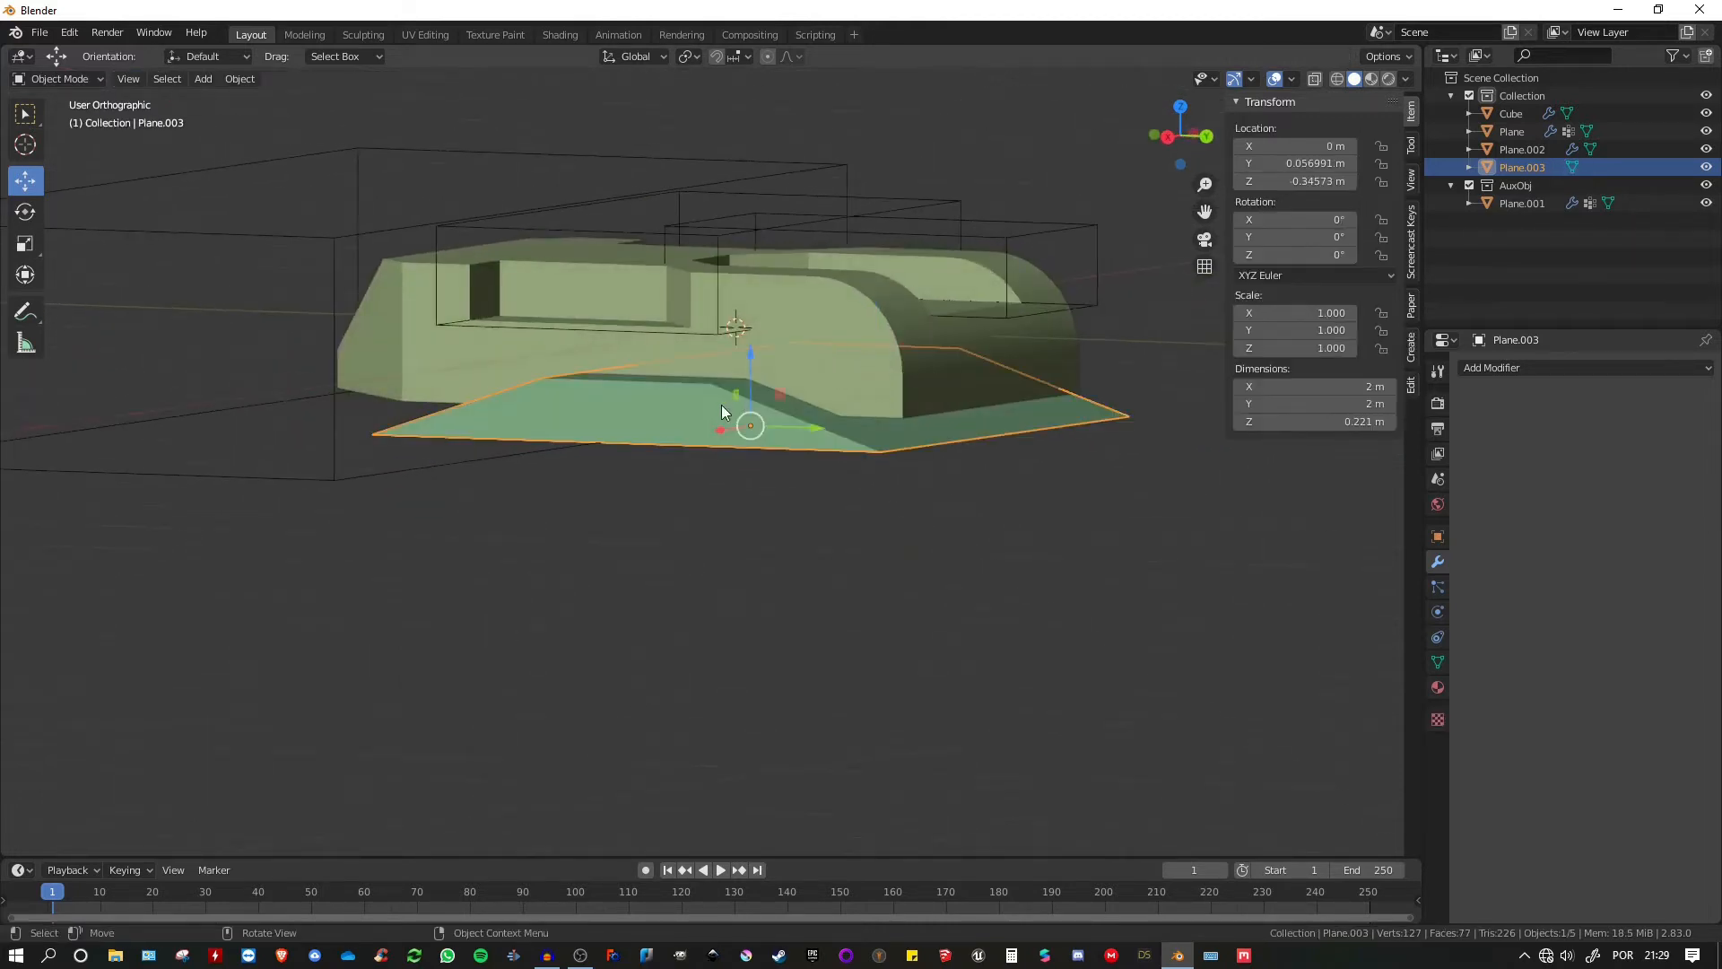
shift+click(854, 317)
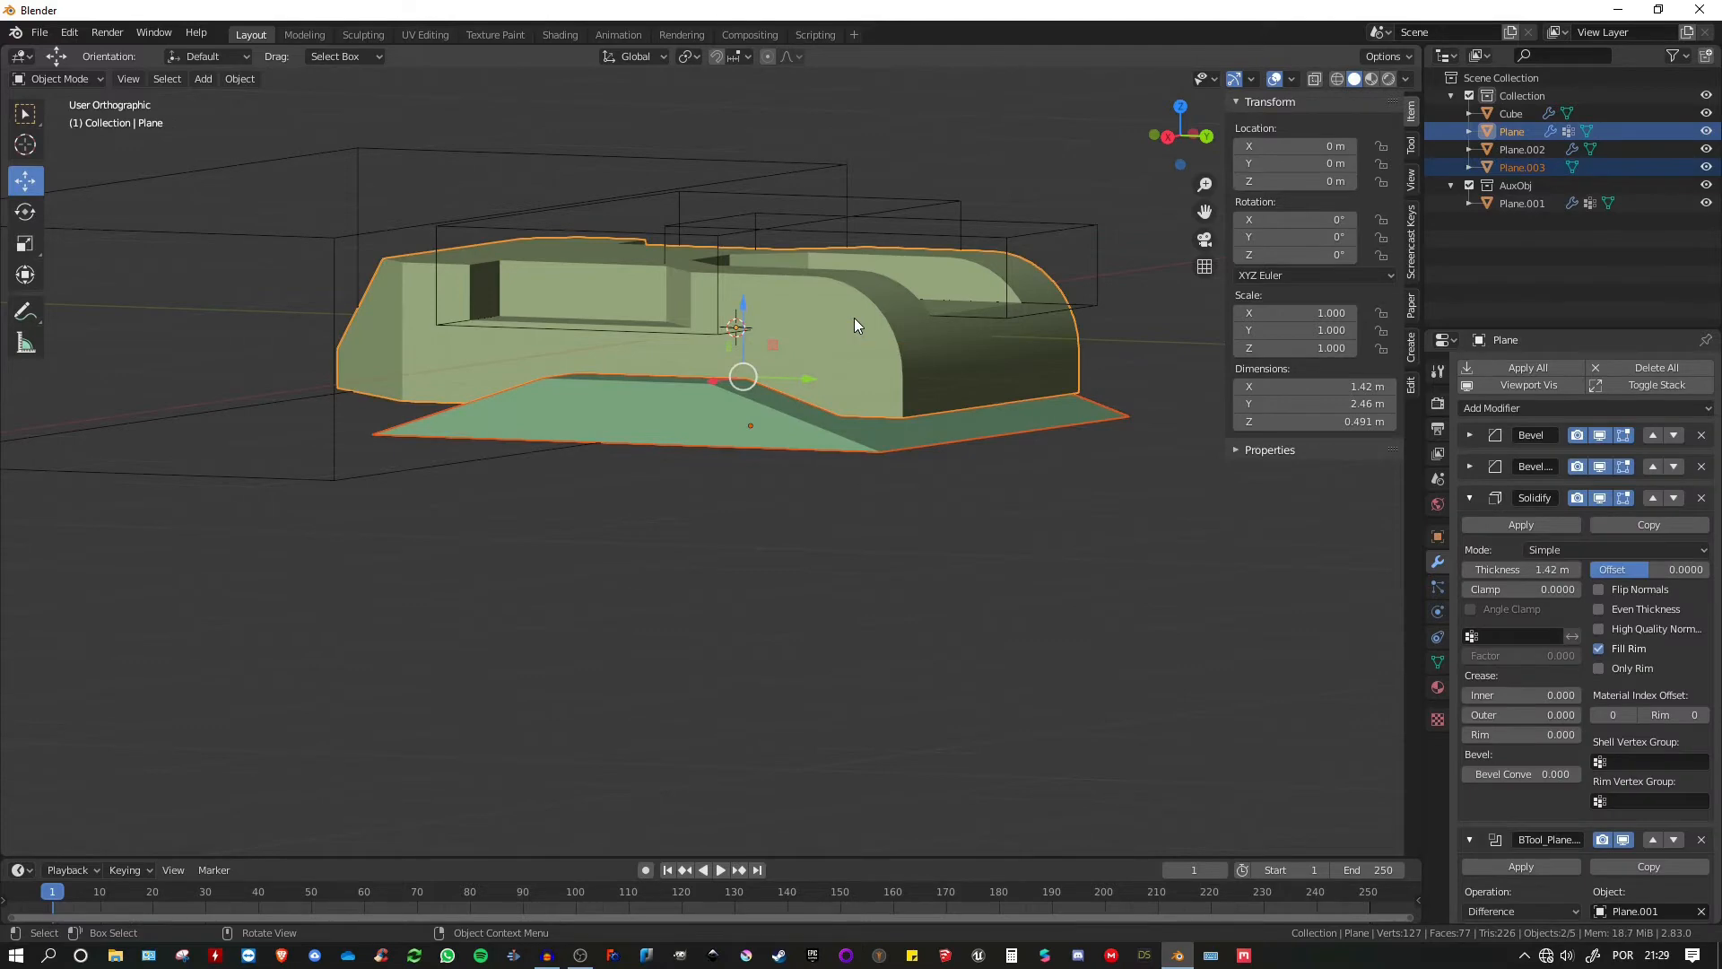
middle_drag(816, 328, 862, 311)
- Shorten the underside cutter by moving its rear bottom and upper cross edges along Y to a median of about 0.31 m
click(856, 438)
key(Tab)
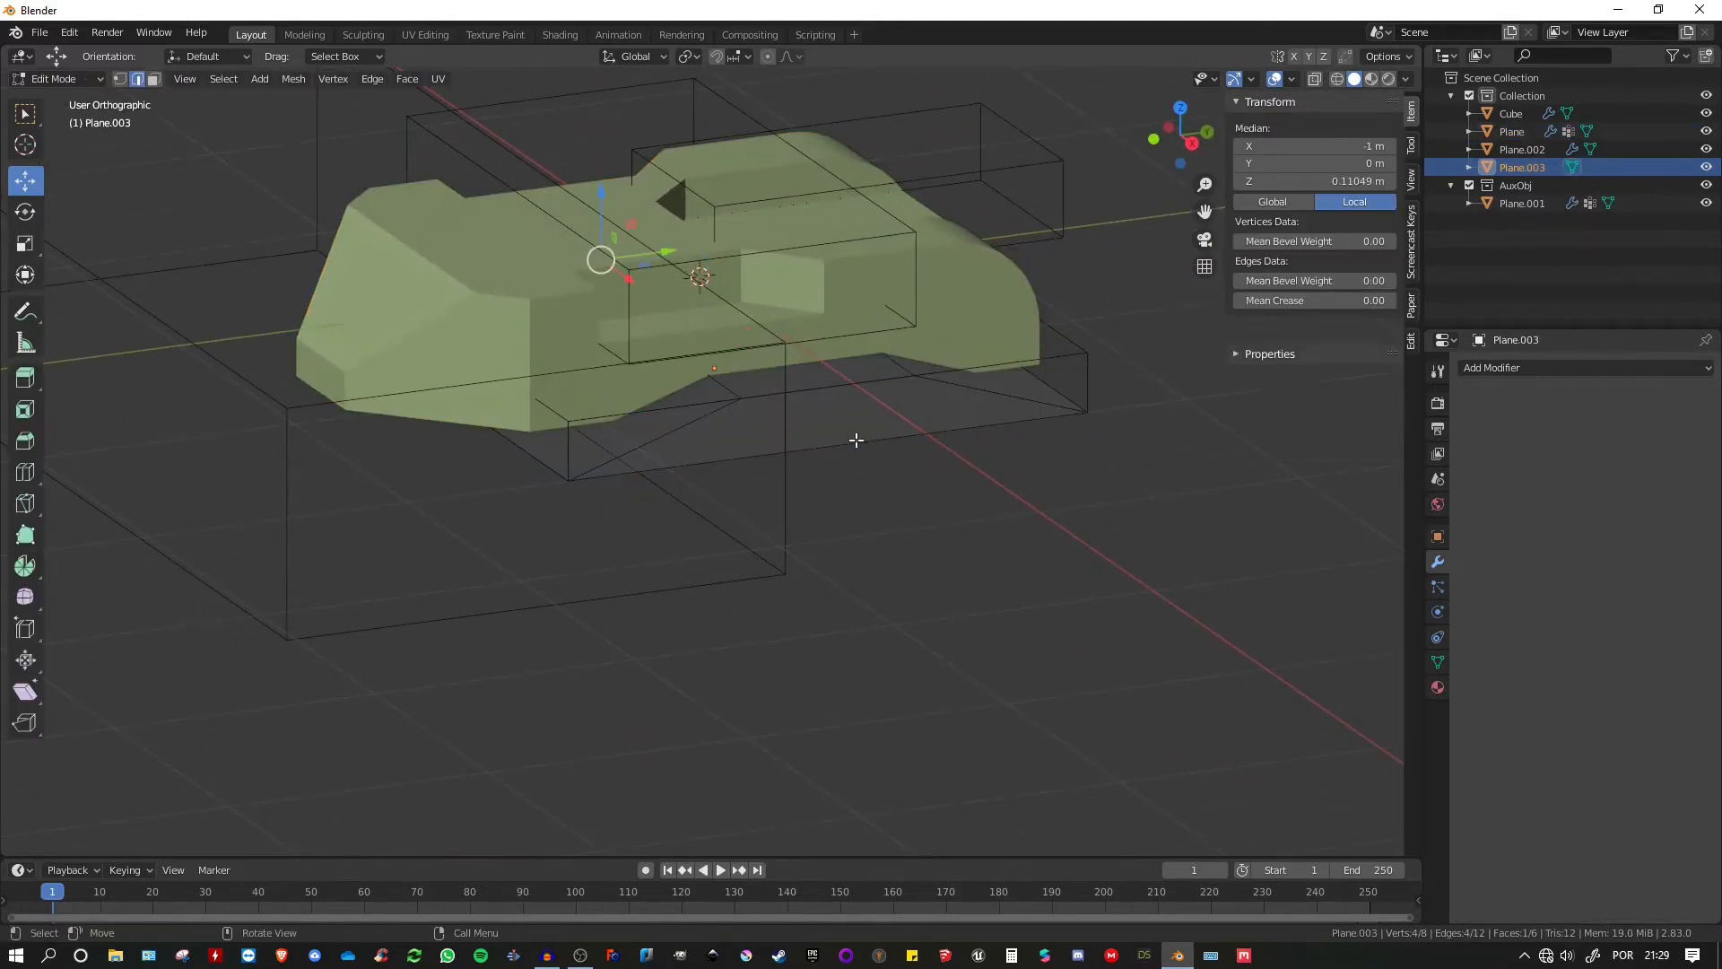
middle_drag(854, 438, 827, 347)
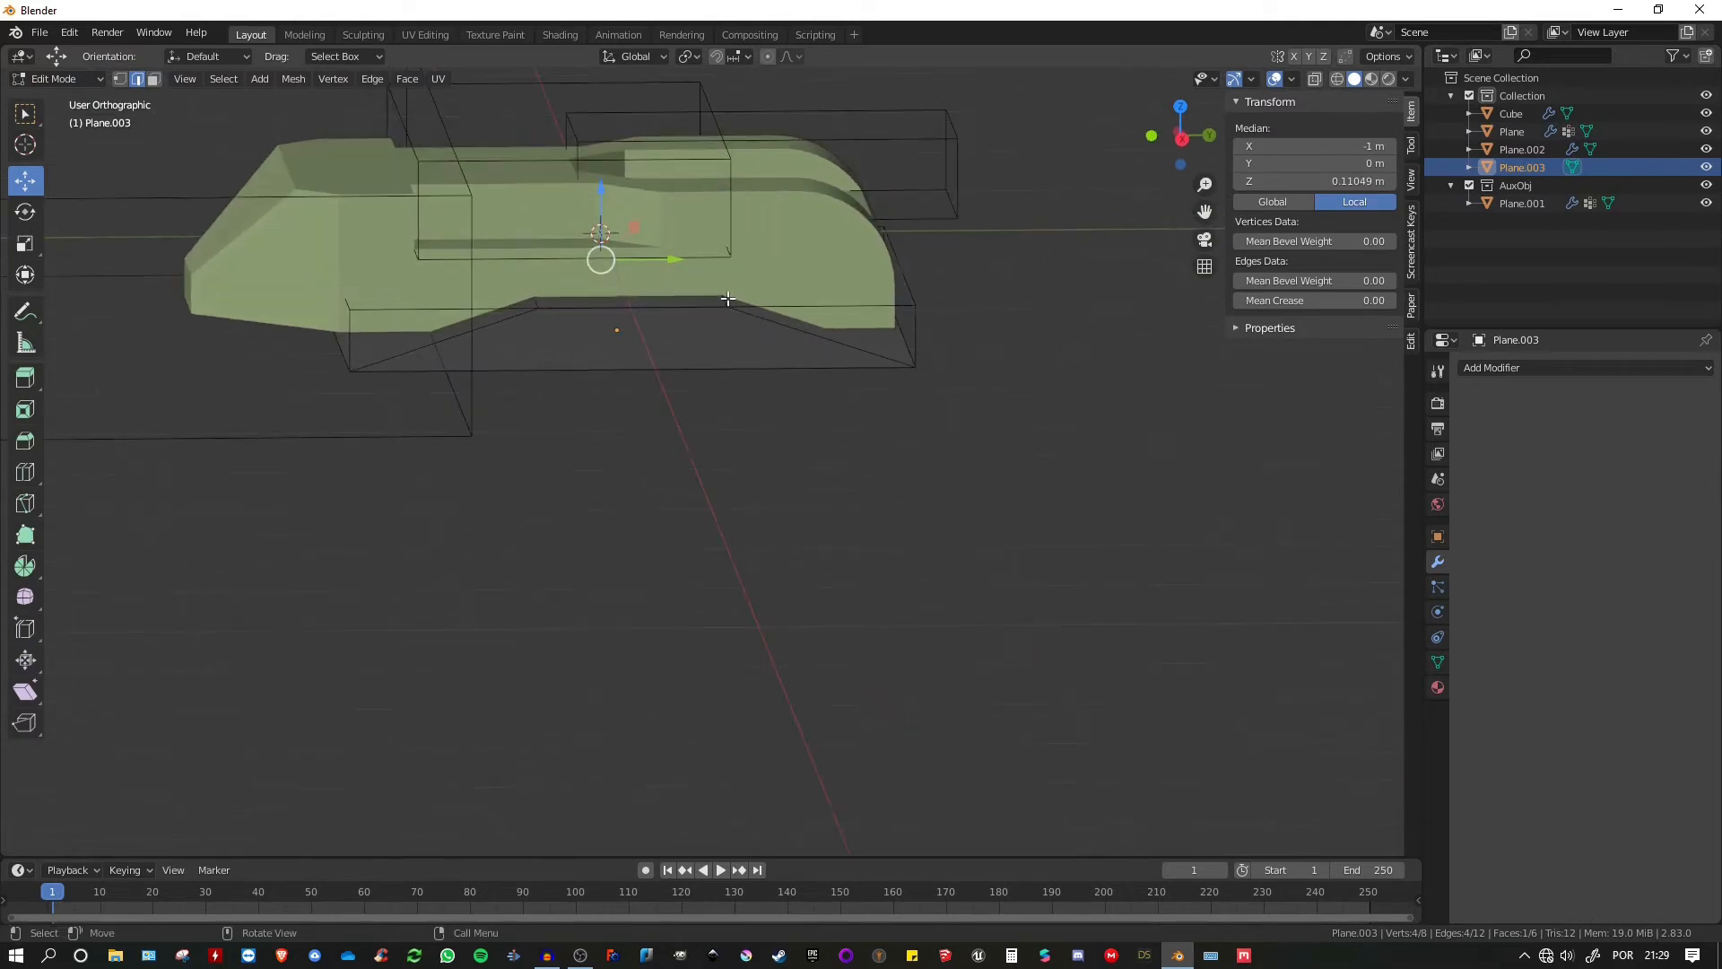
click(905, 329)
shift+click(725, 297)
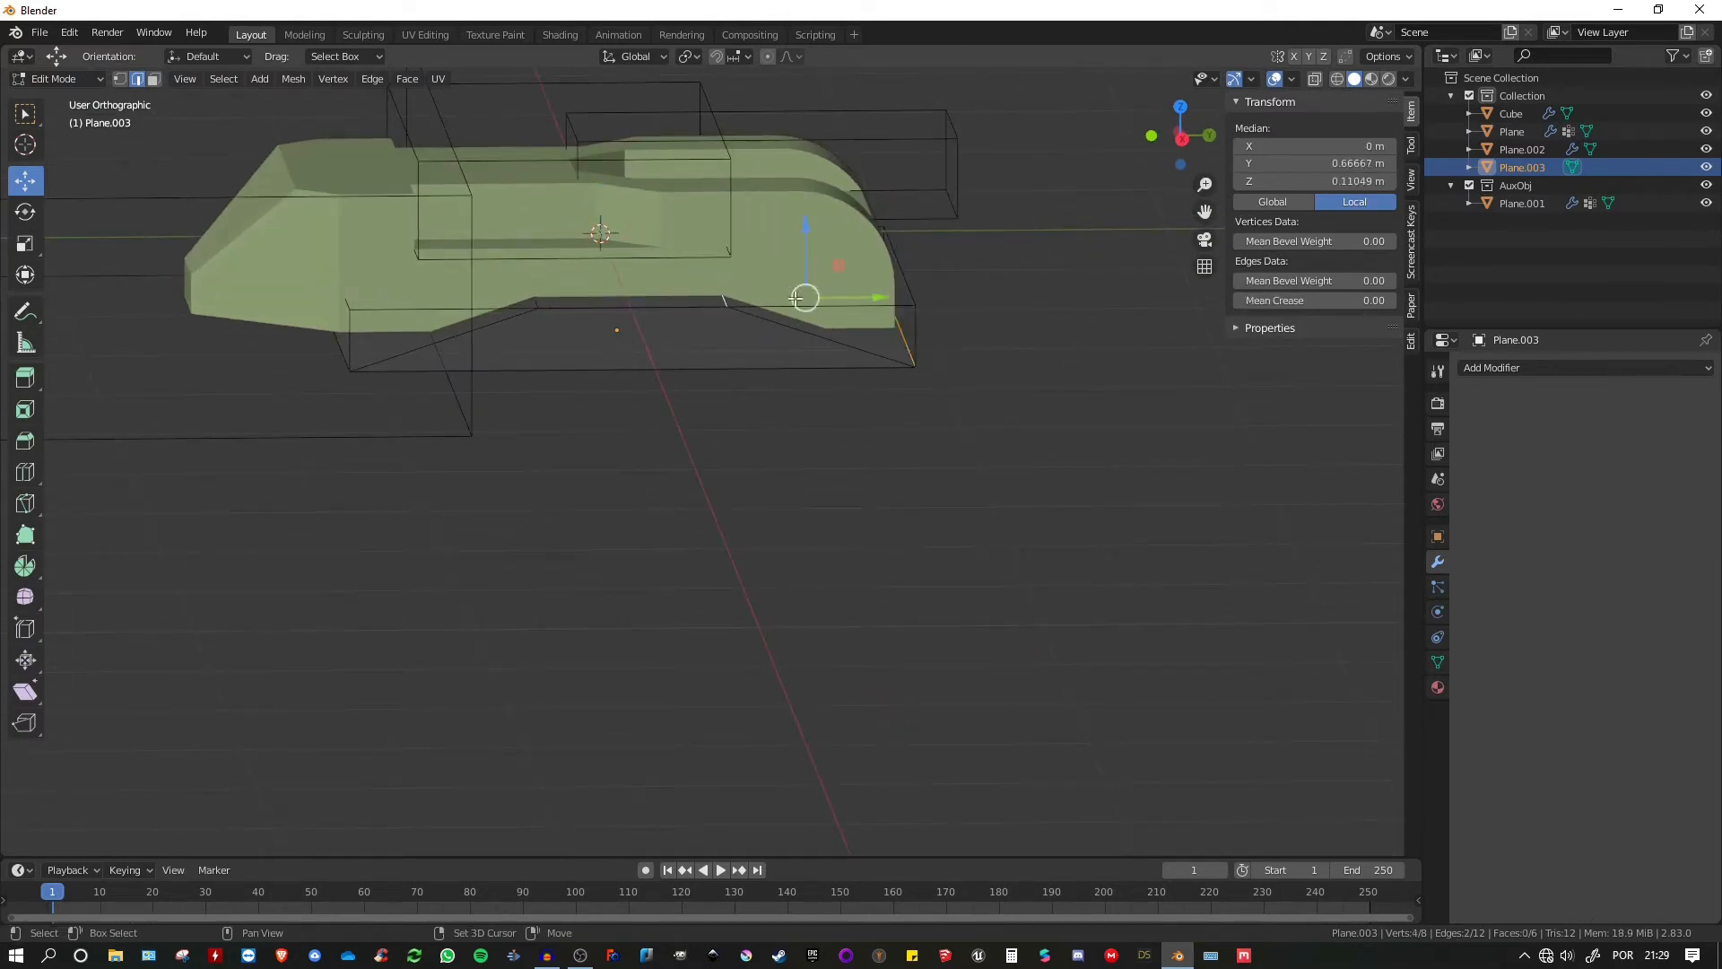
drag(863, 297, 758, 299)
middle_drag(758, 299, 357, 284)
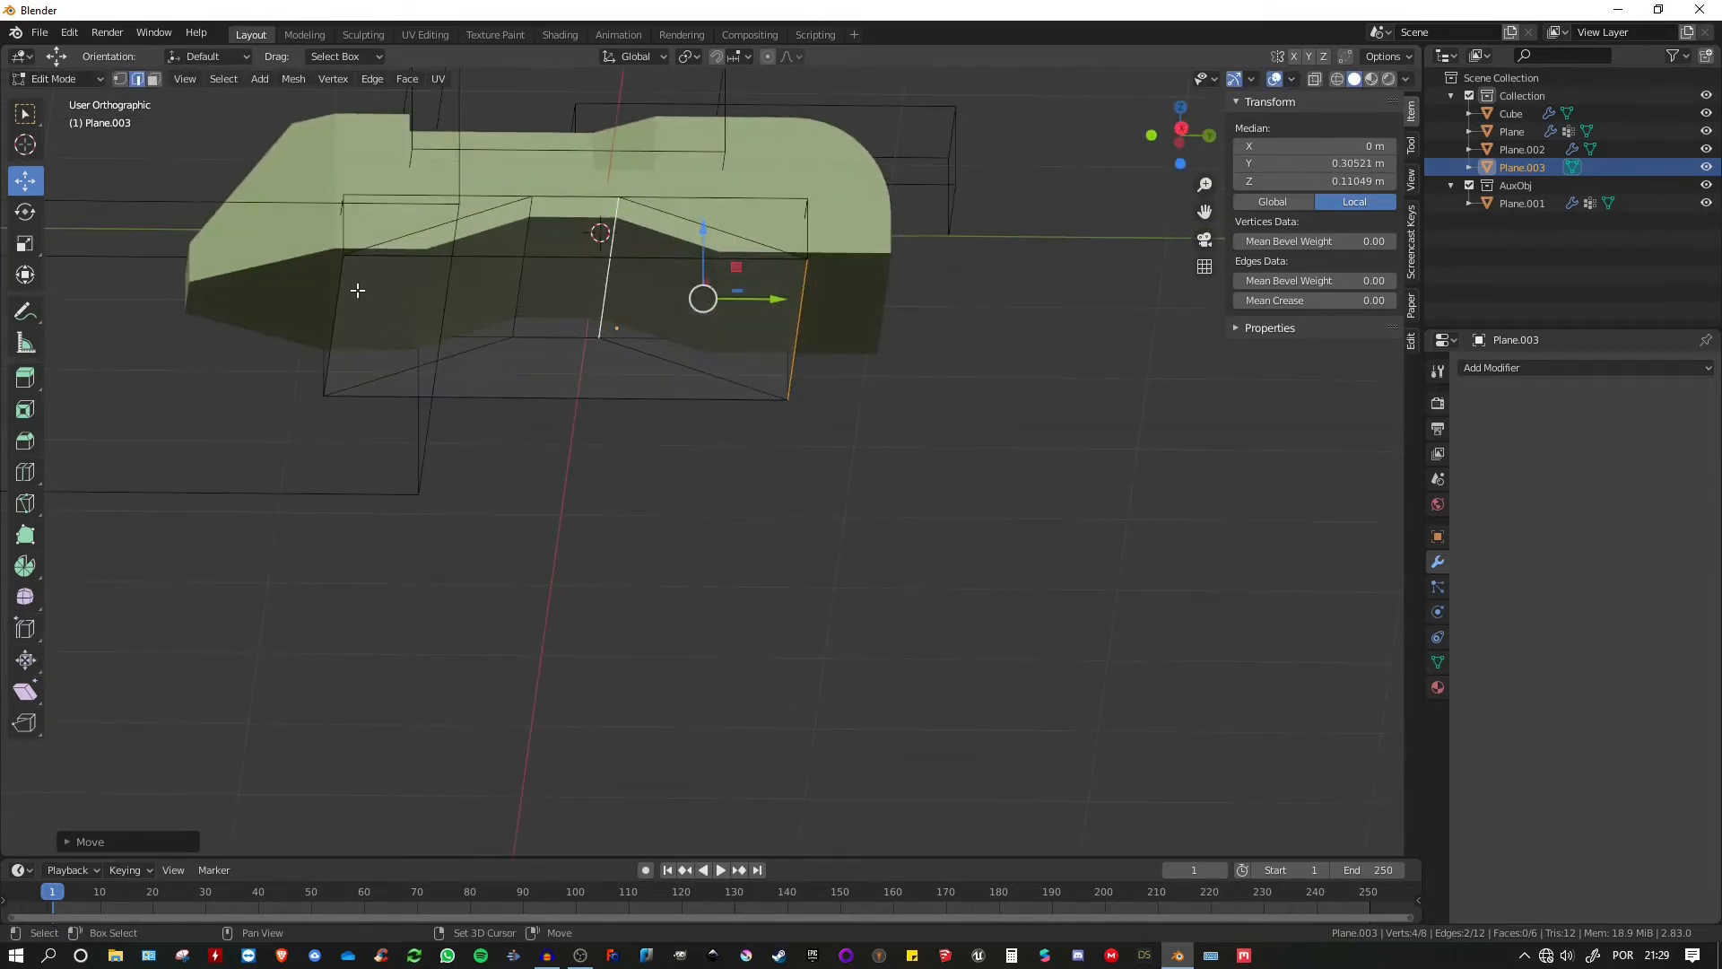
- Scale the cutter's two outer bottom edges inward along Y to about 1.16 m apart, steepening the notch's slopes
shift+click(343, 286)
click(794, 303)
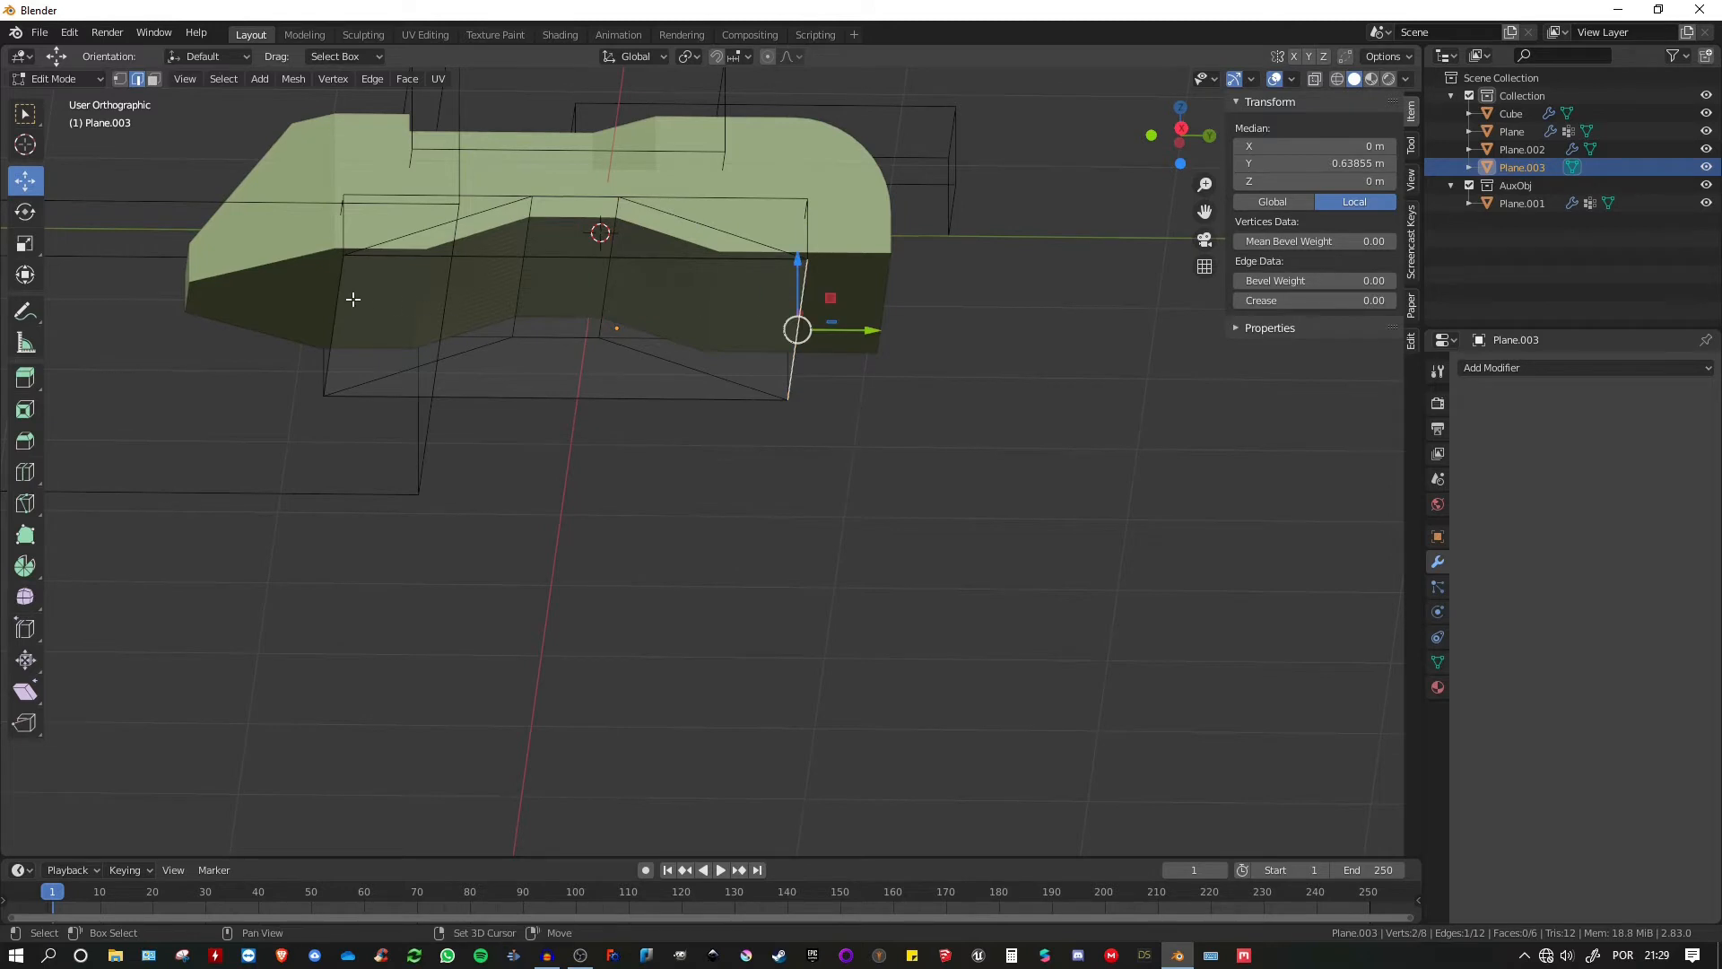
shift+click(340, 289)
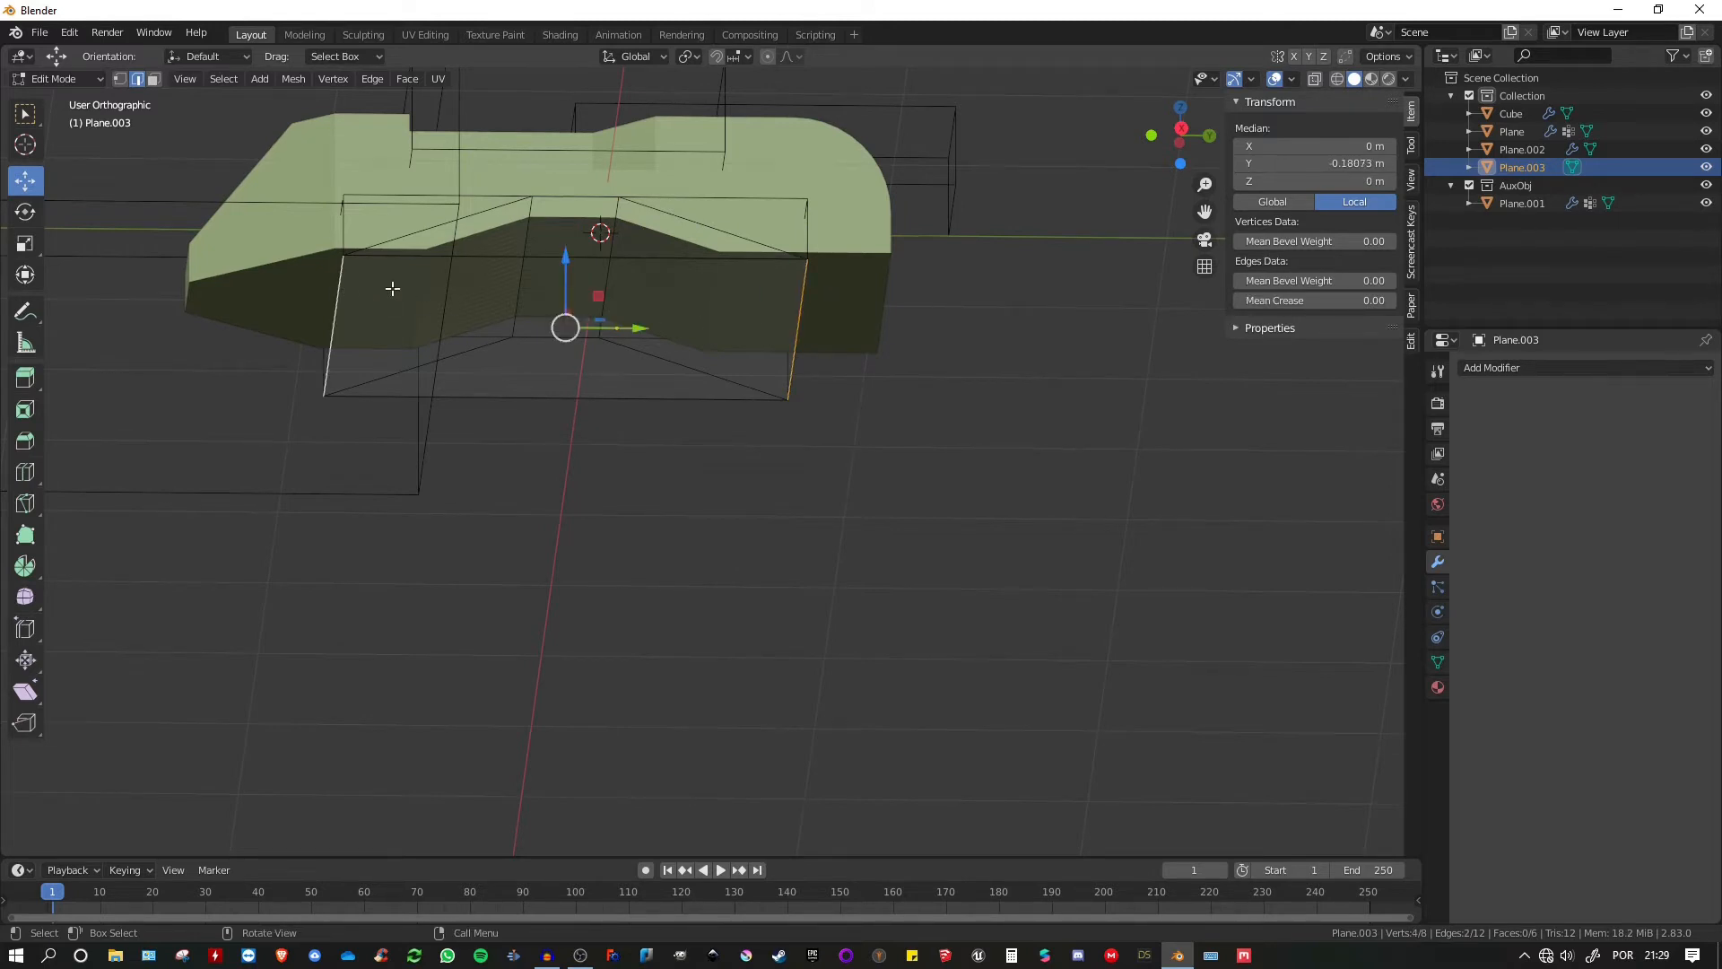
key(s)
key(y)
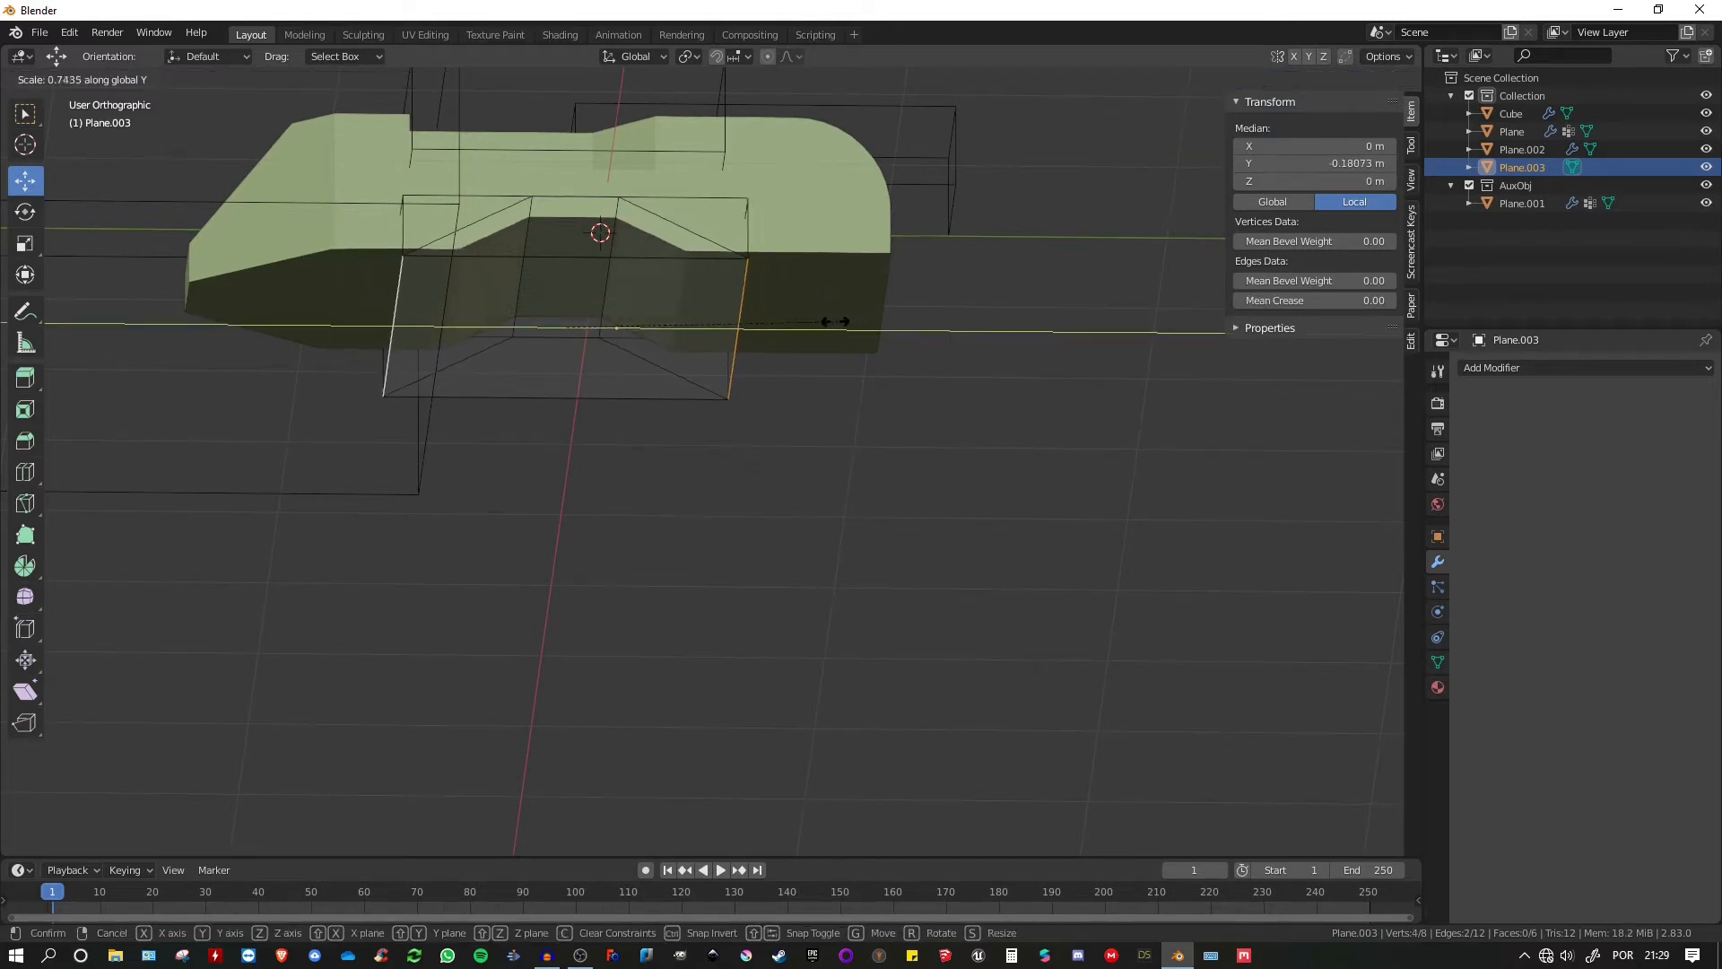
click(816, 319)
key(Tab)
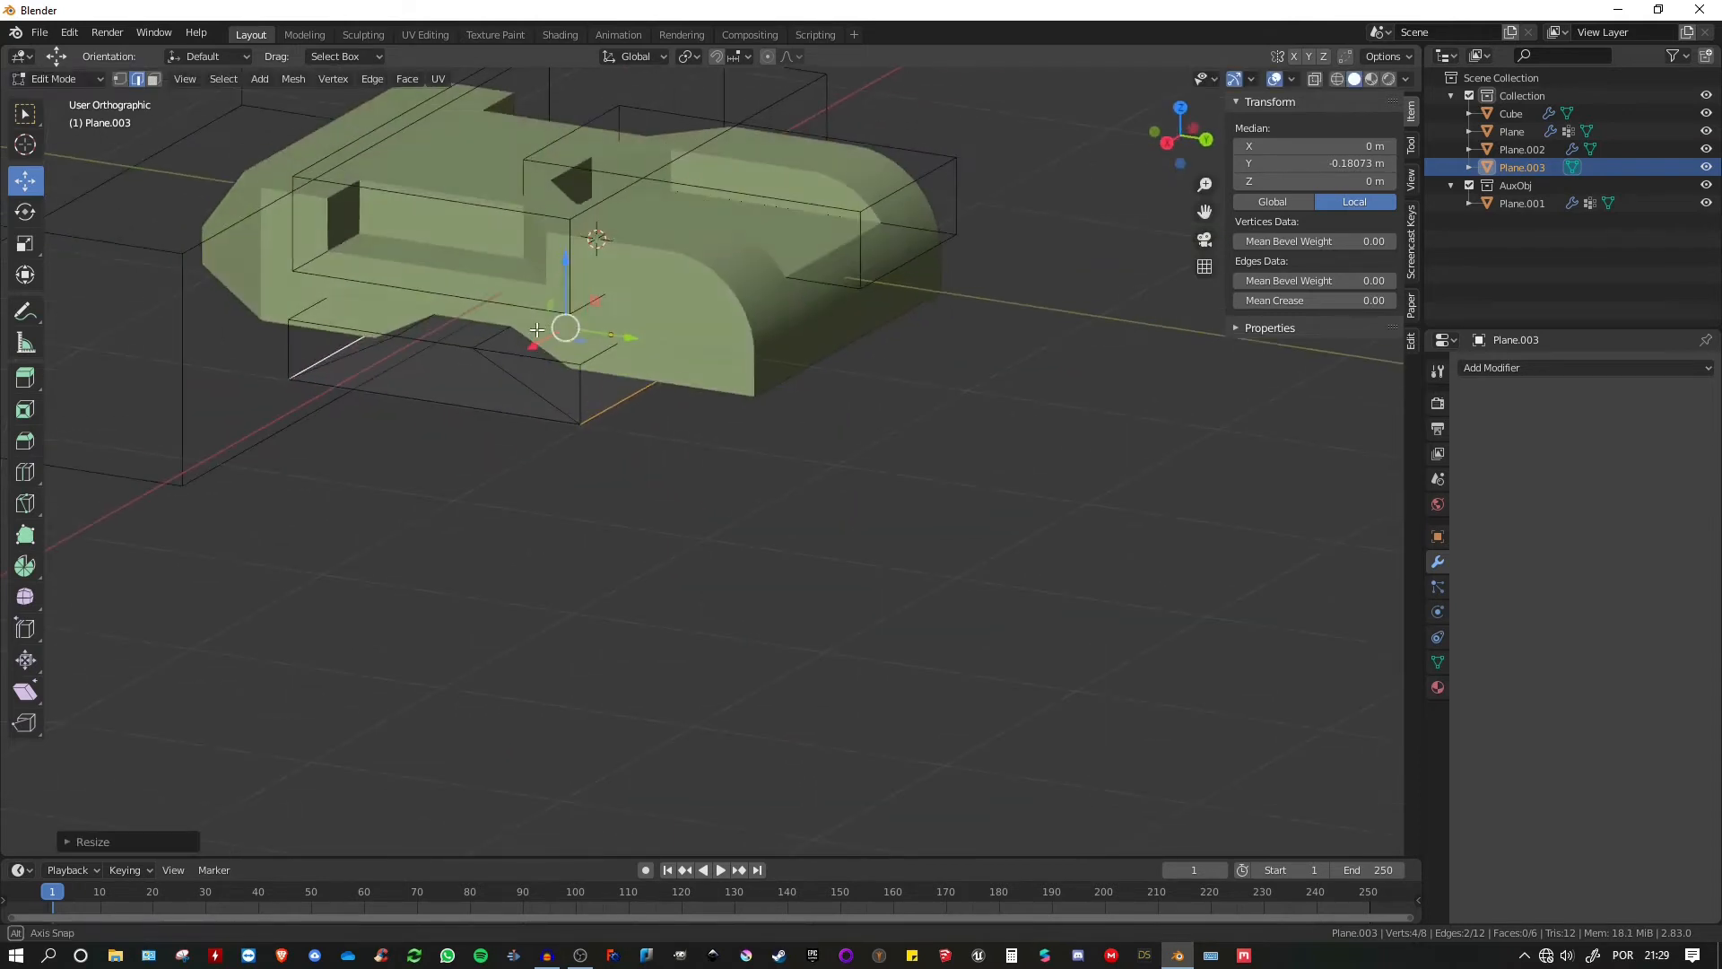
- Move the whole underside cutter along Y to about 0.01 m
middle_drag(639, 296, 660, 332)
mouse_move(679, 329)
mouse_down()
mouse_move(706, 320)
mouse_move(683, 315)
mouse_up()
middle_drag(757, 310, 785, 371)
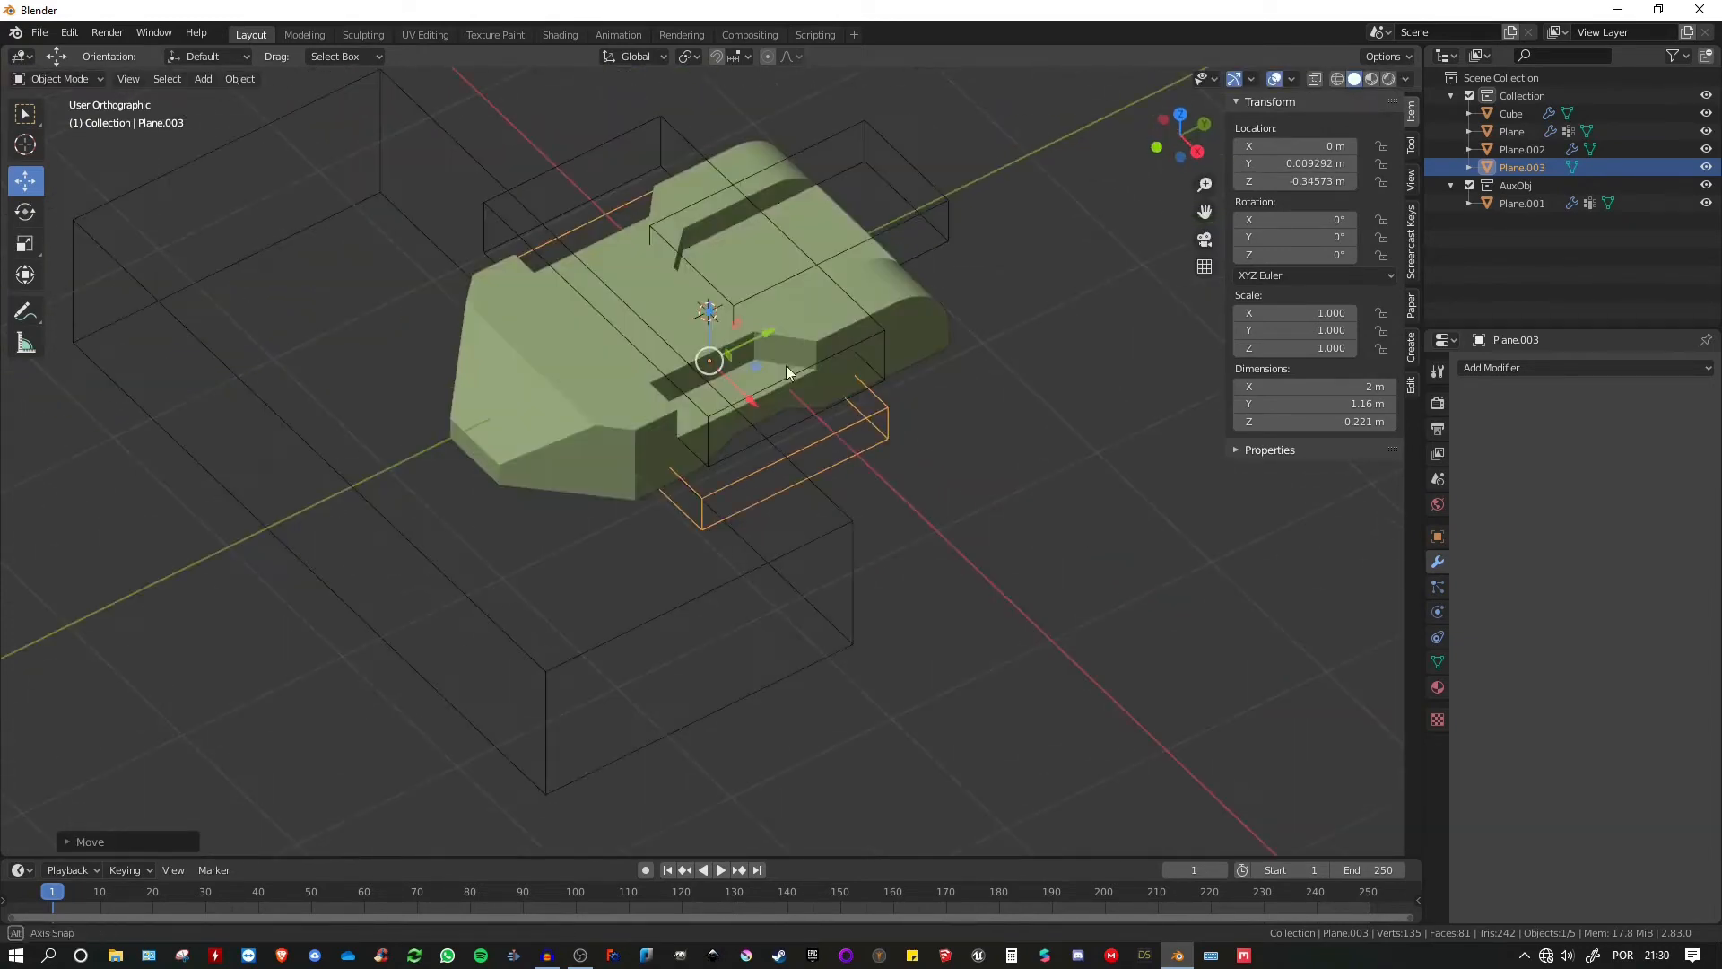
- Add a new mesh plane and raise it above the body to about Z = 0.77 m
key(shift+a)
mouse_move(648, 321)
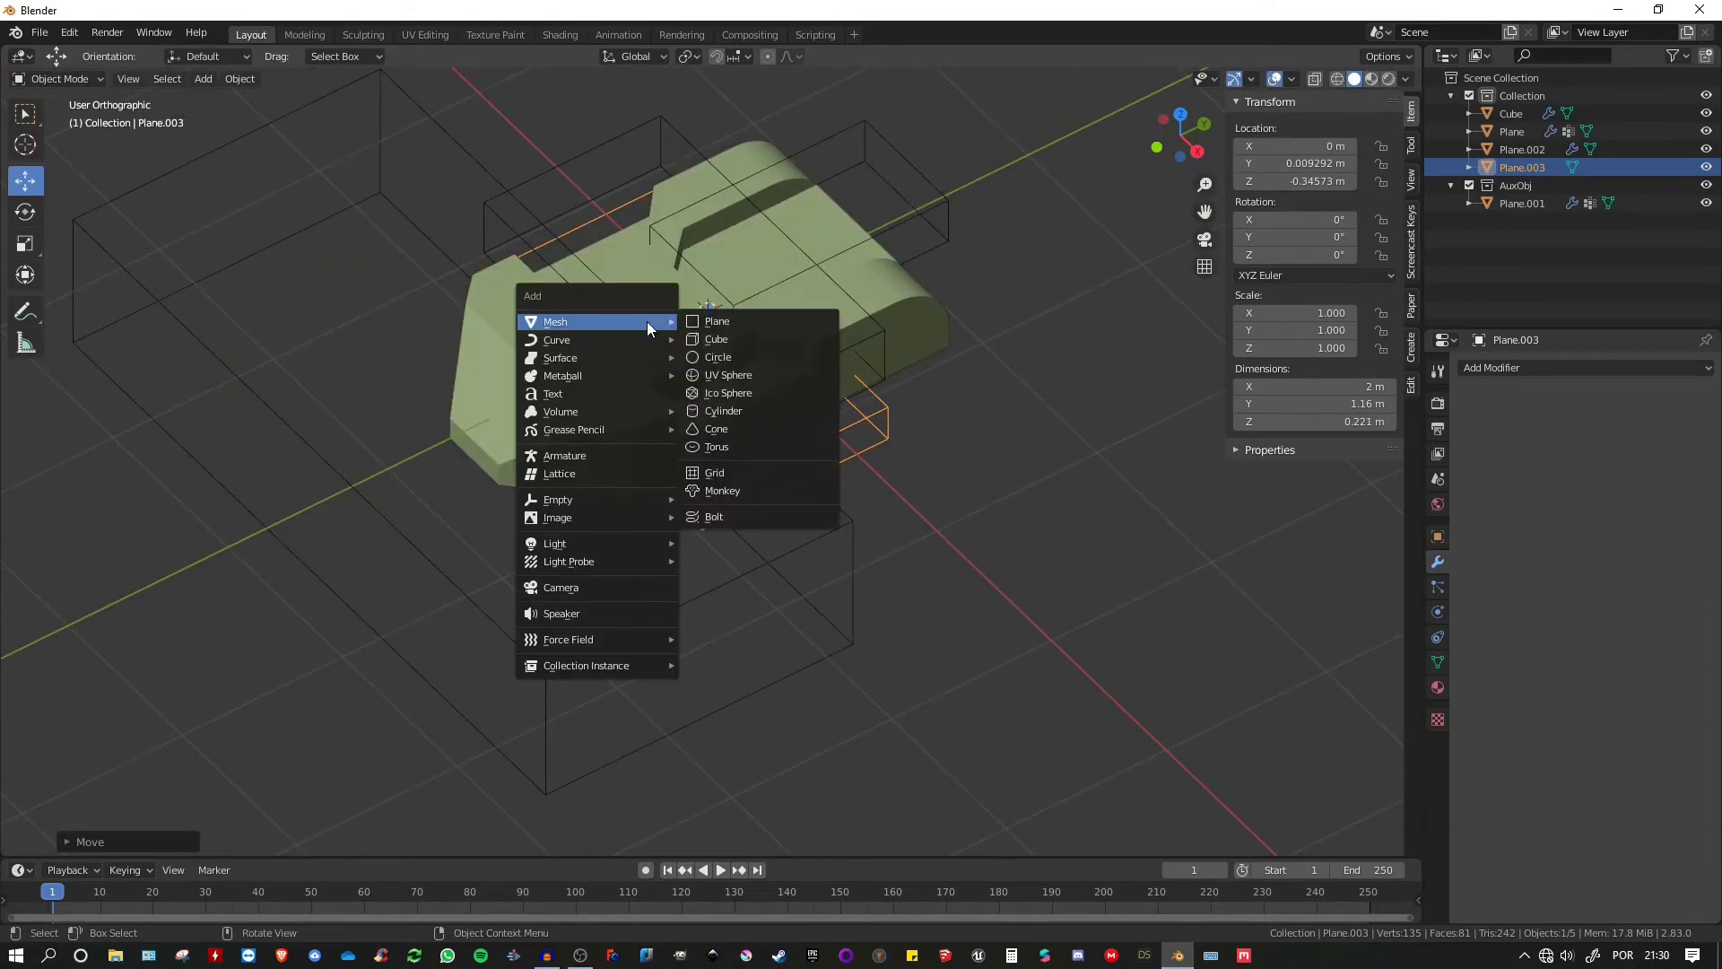
click(718, 322)
middle_drag(717, 324, 704, 249)
drag(703, 250, 689, 113)
middle_drag(688, 113, 735, 271)
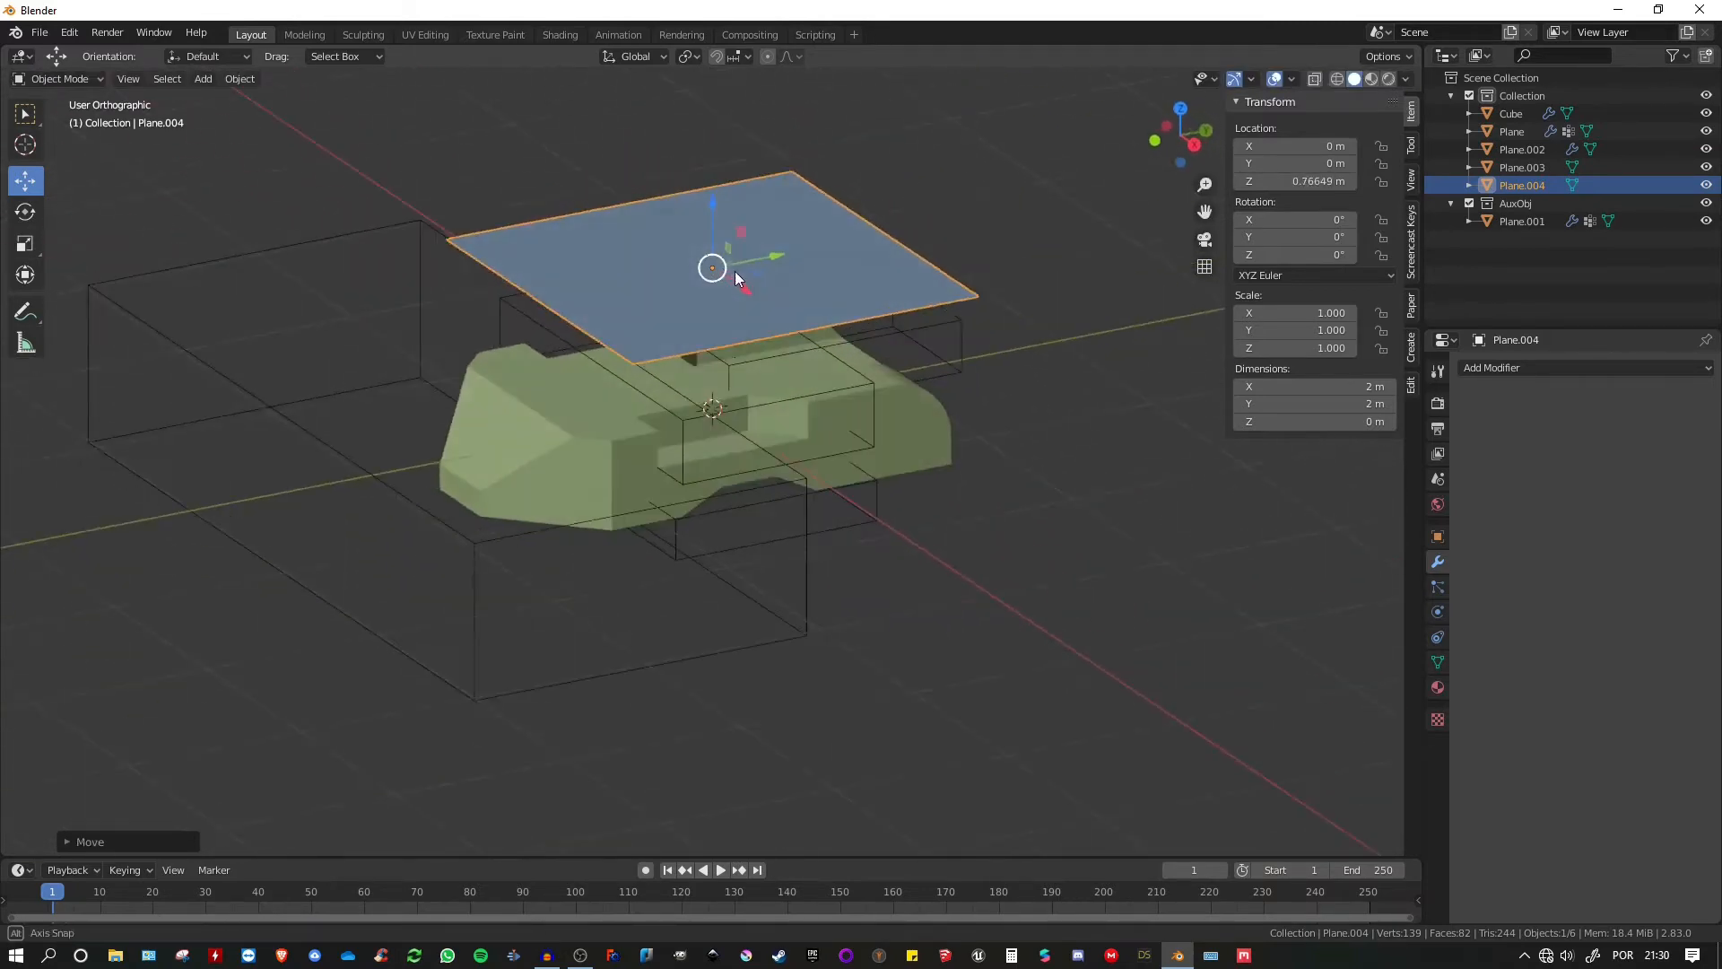
- Move the four Boolean cutter objects into the AuxObj collection and exclude that collection from the view layer
click(799, 622)
shift+click(841, 524)
shift+click(872, 423)
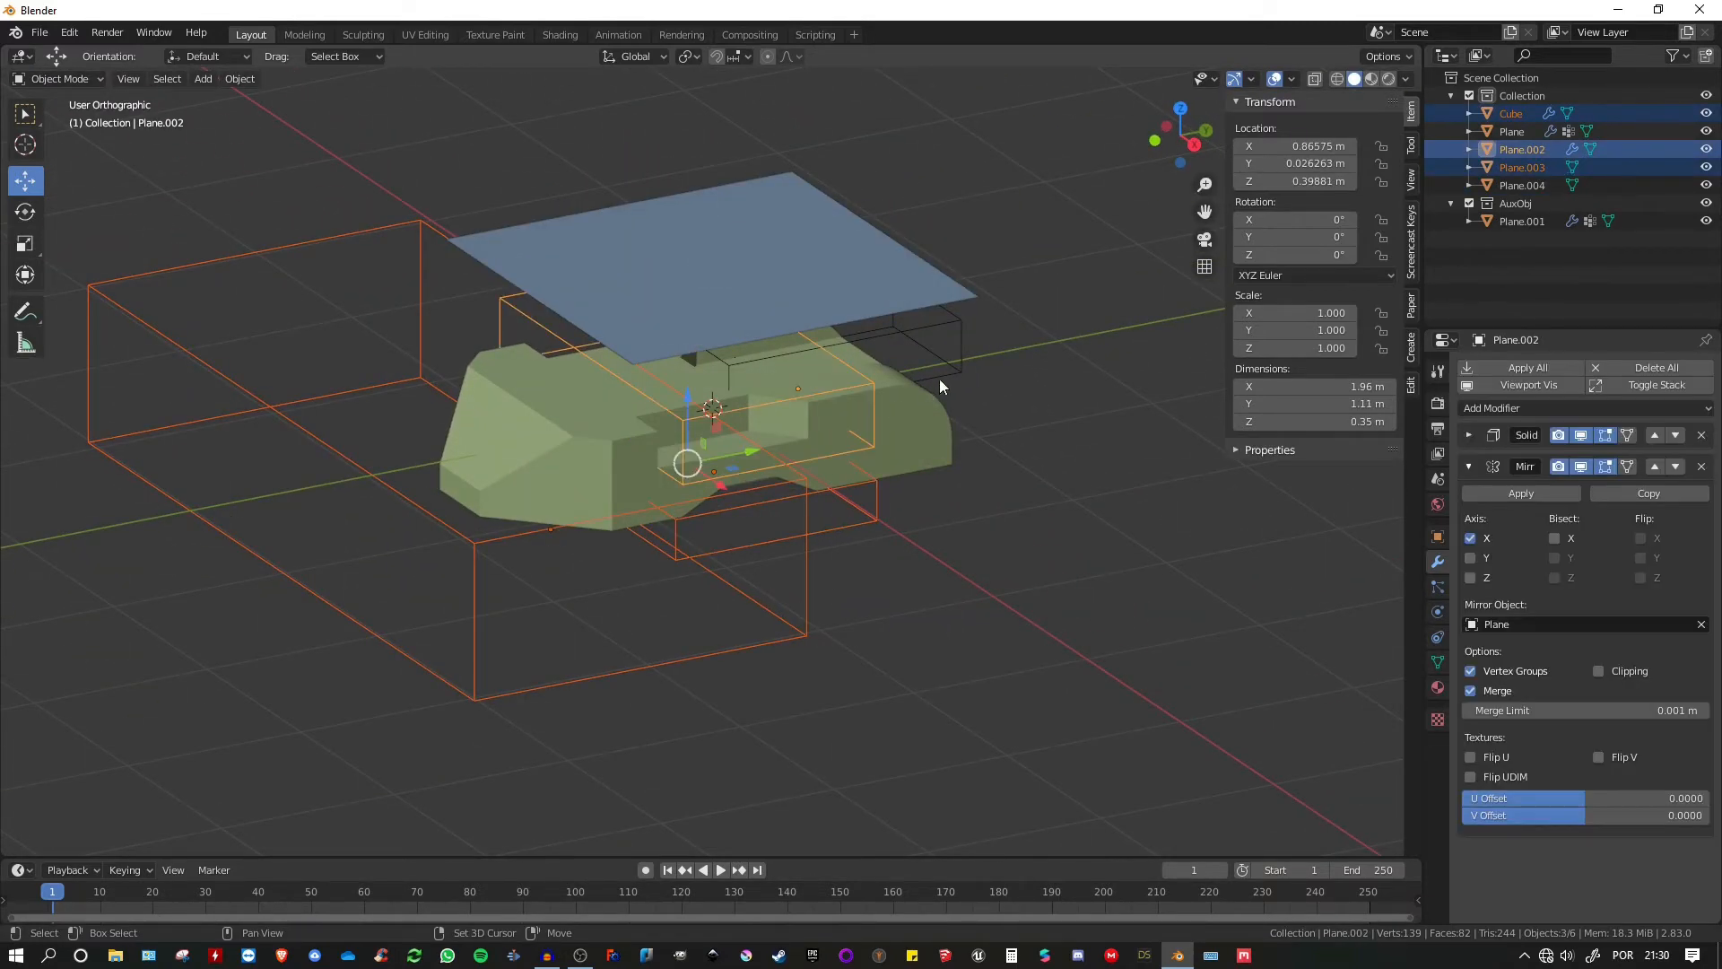
shift+click(958, 366)
middle_drag(971, 356, 920, 308)
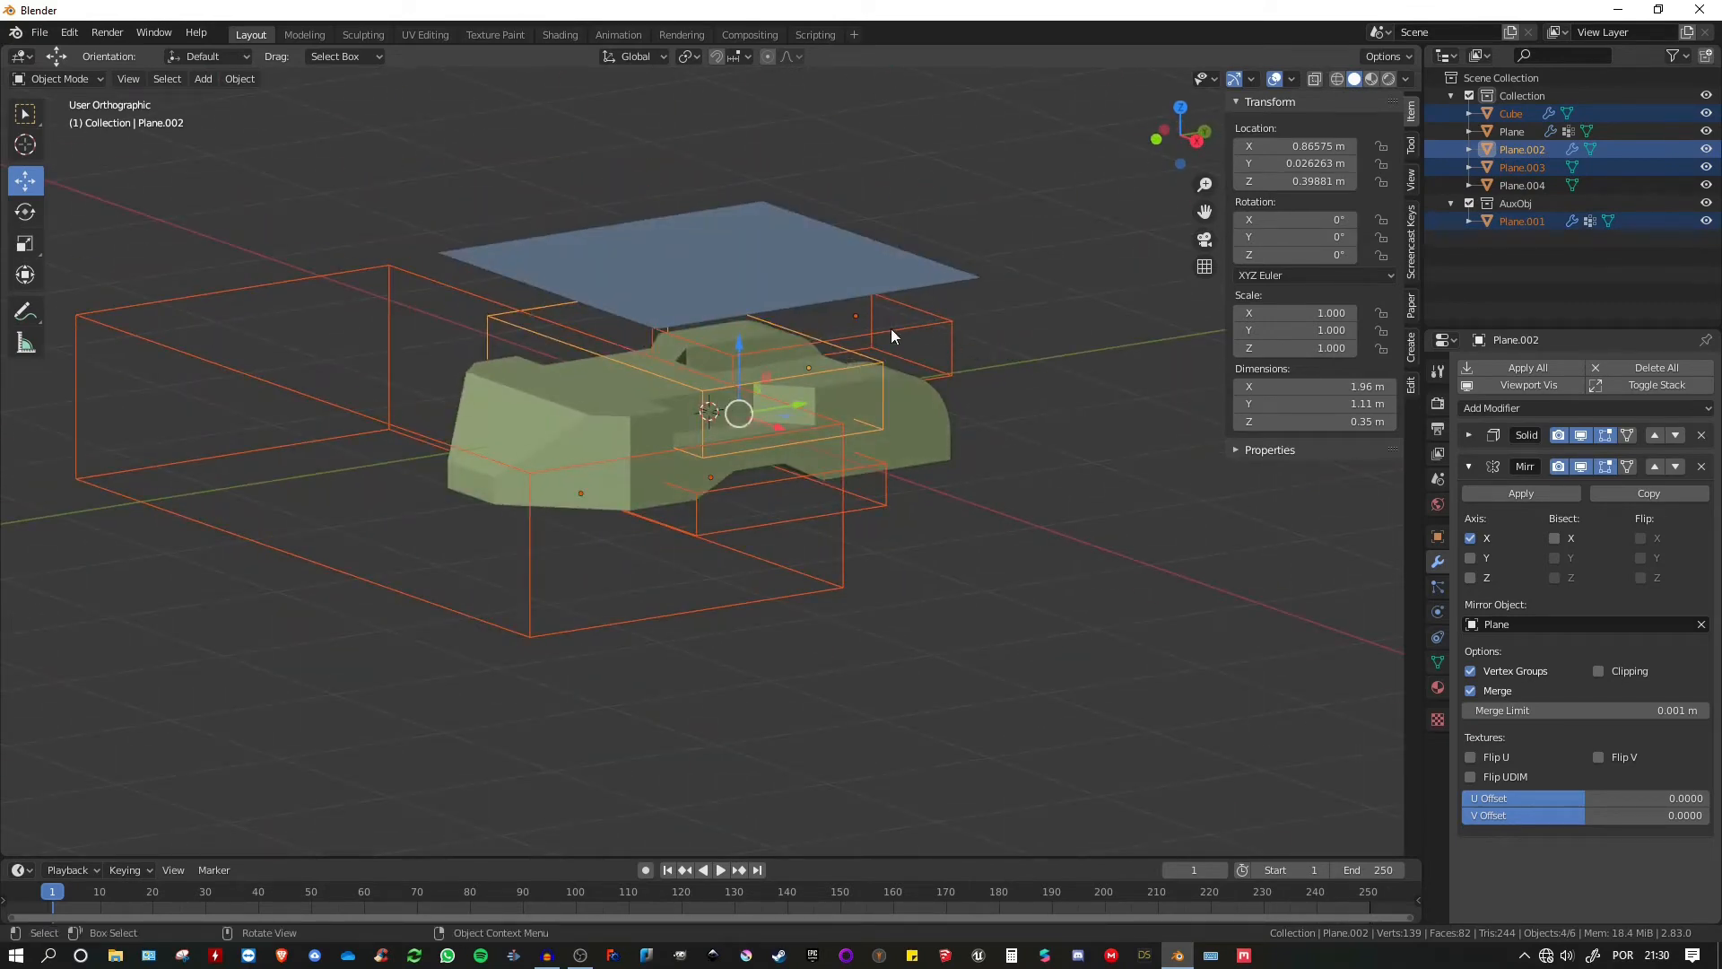
key(m)
click(798, 307)
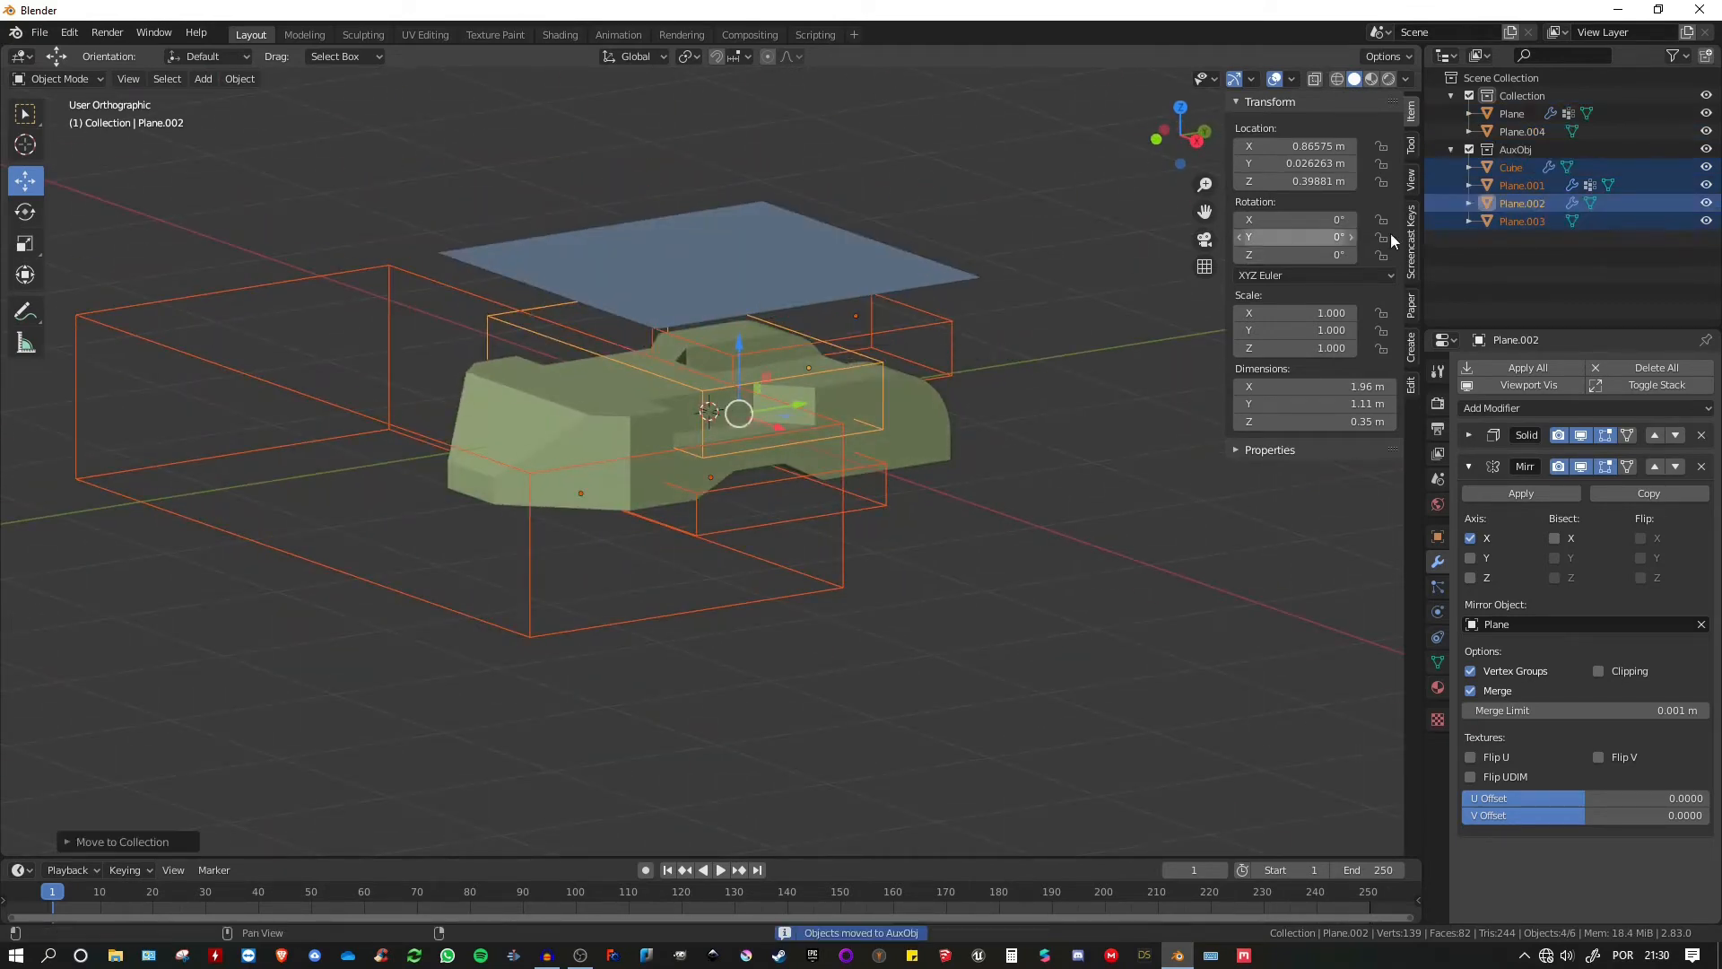
click(1469, 149)
- Scale the new plane down to about 0.627 m square and move it along Y to about -0.595 m
click(933, 265)
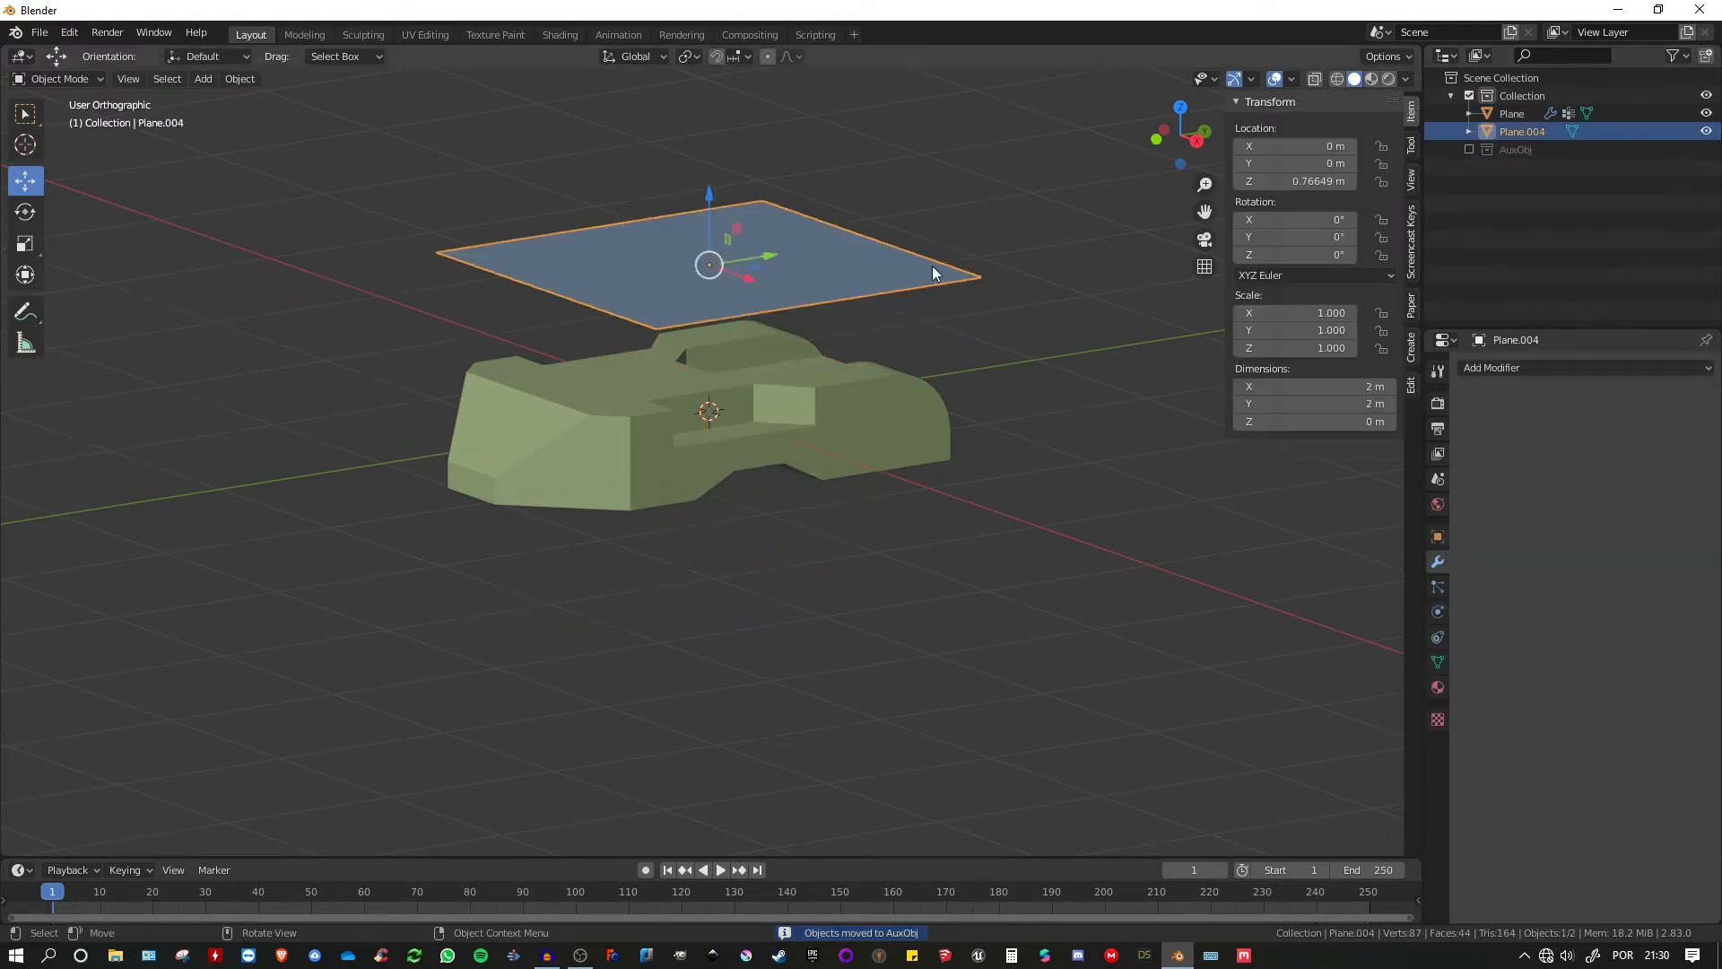
middle_drag(933, 265, 865, 269)
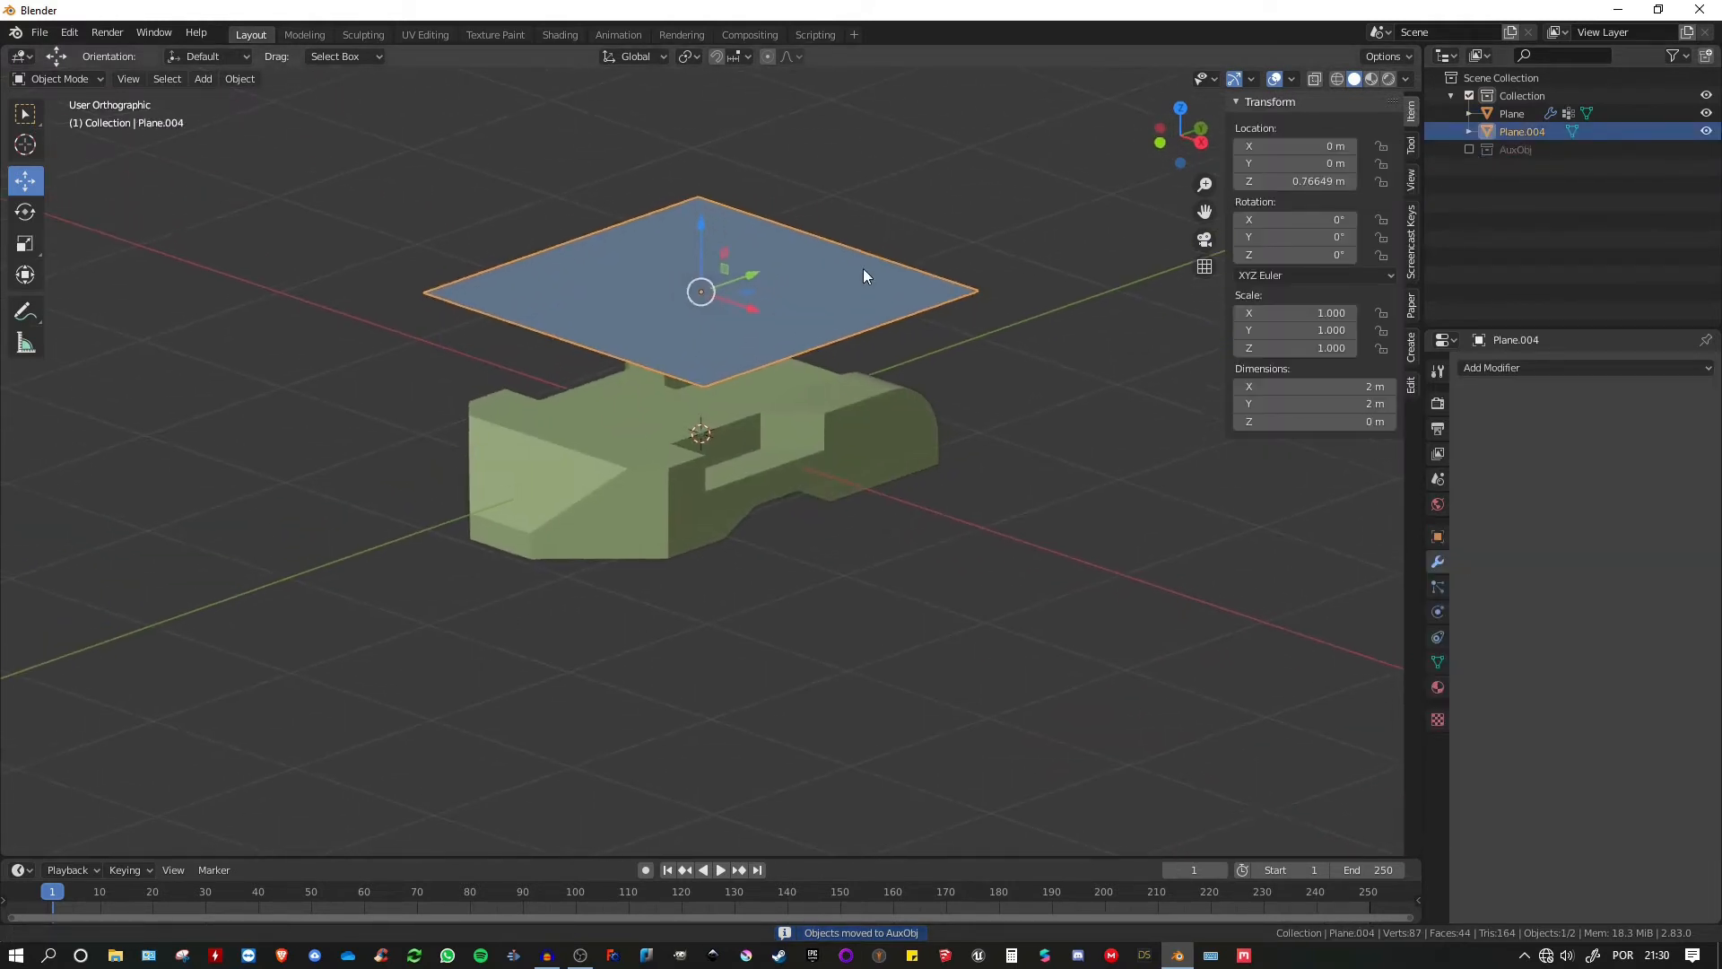
key(s)
click(803, 319)
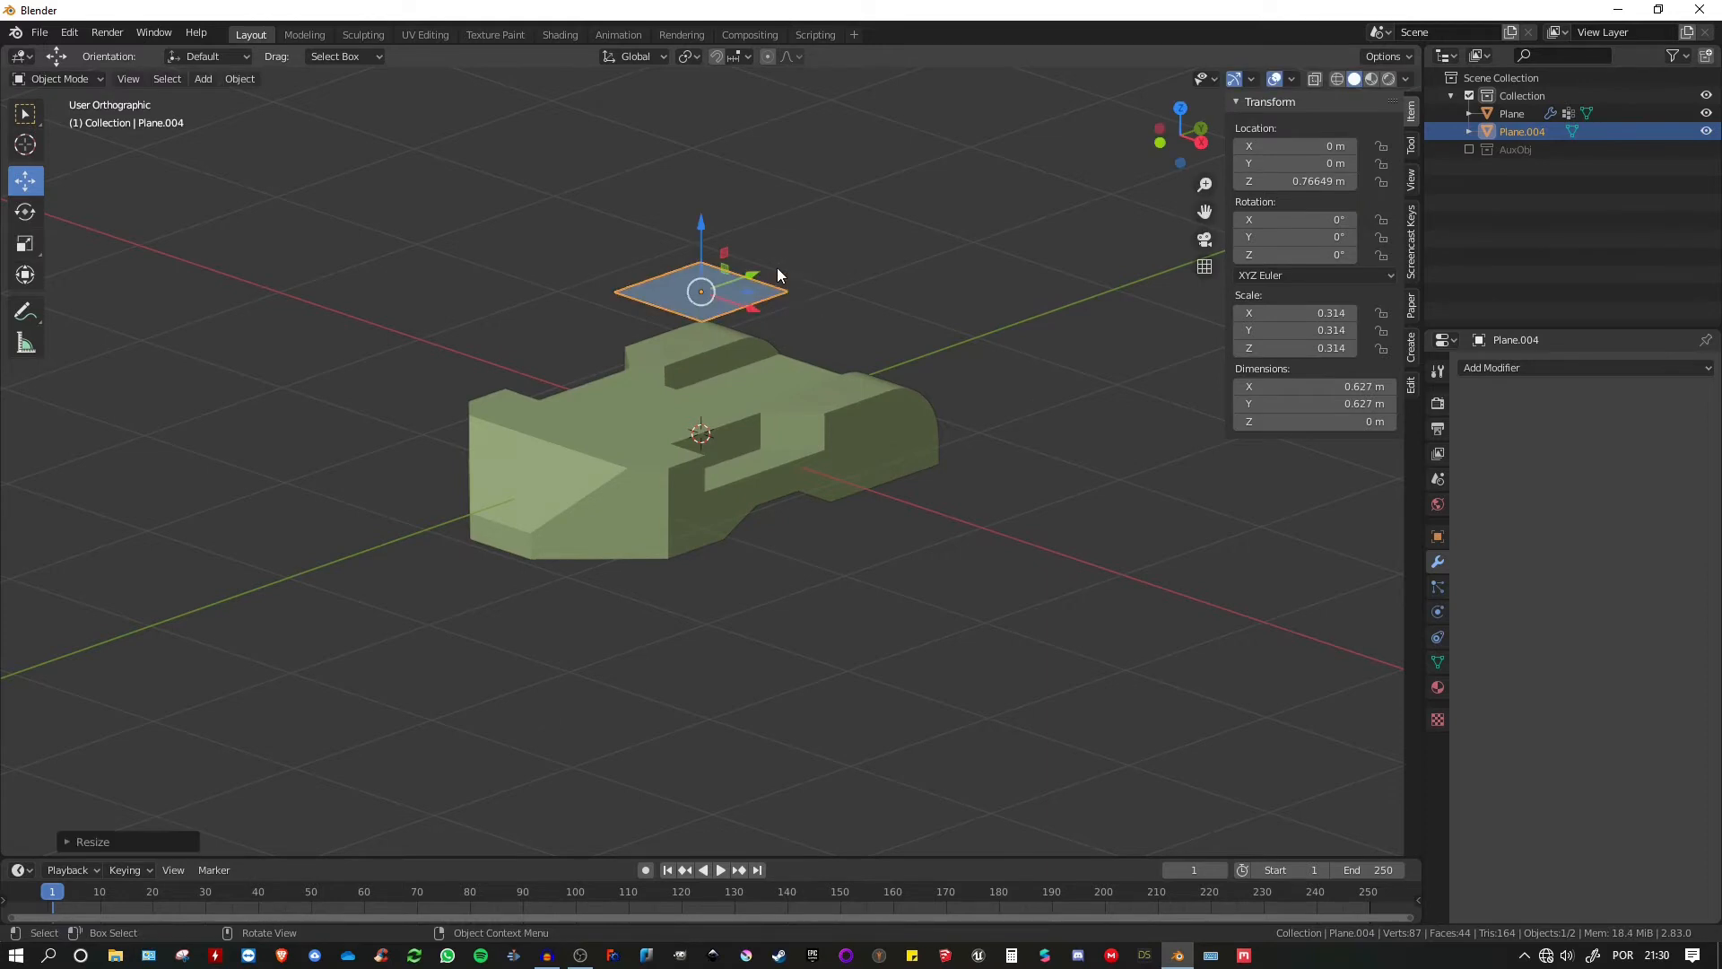
key(g)
key(y)
click(669, 325)
key(KP_7)
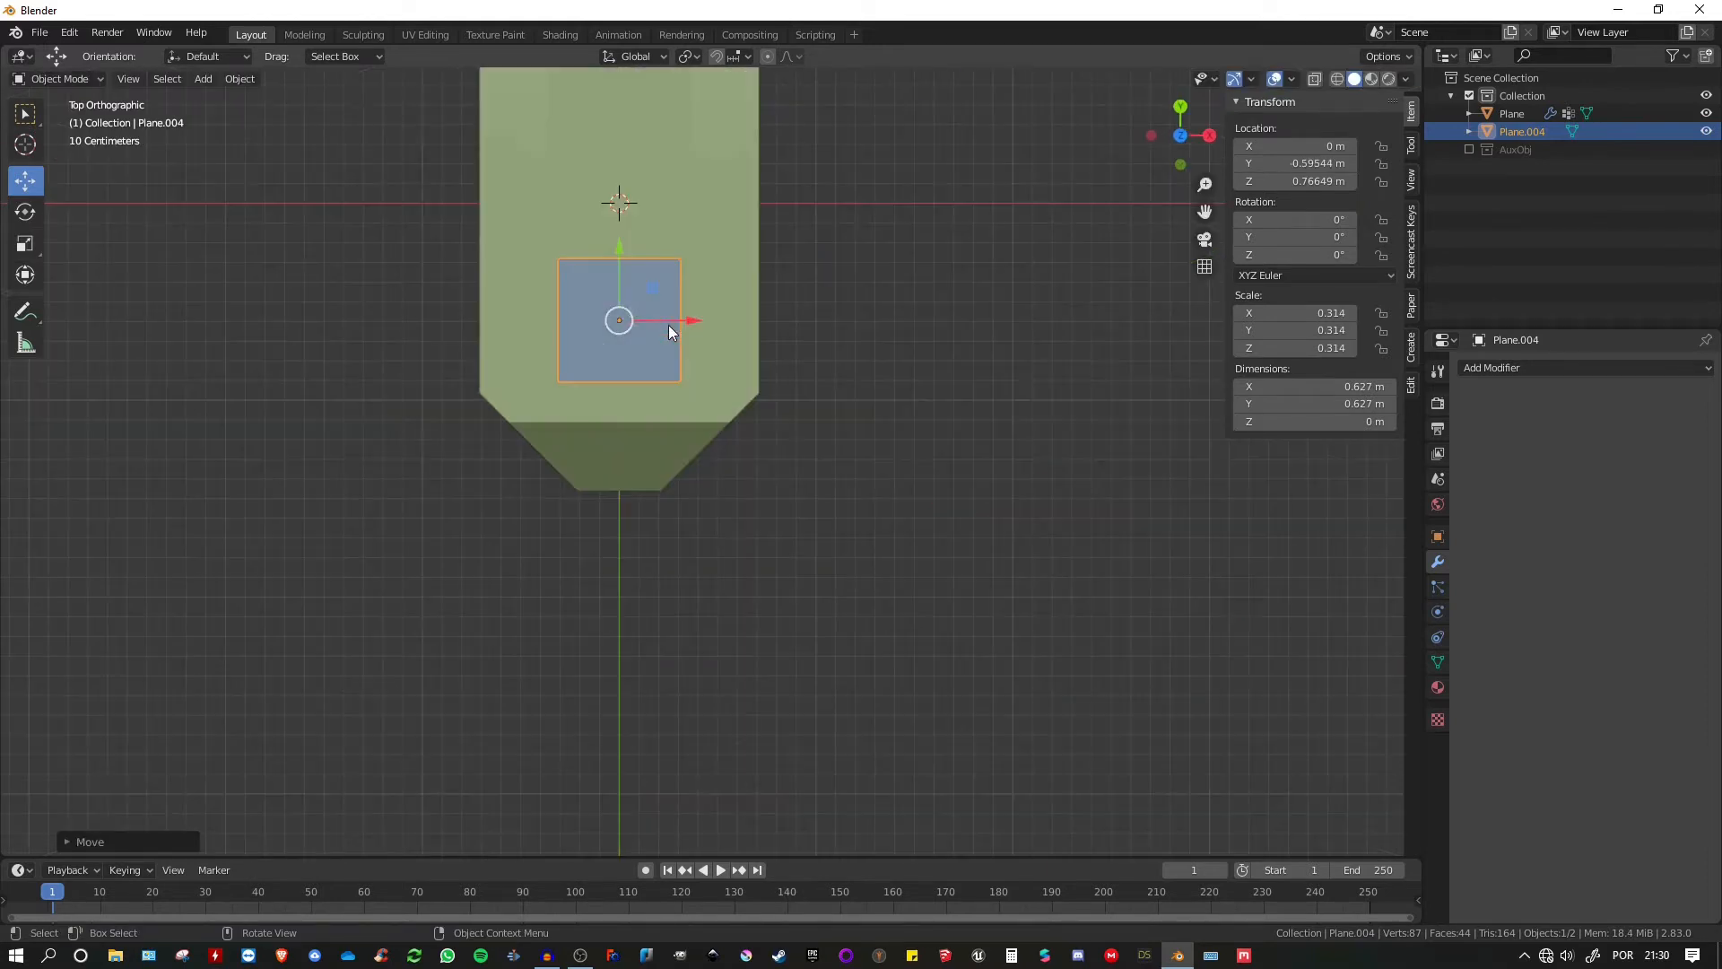
middle_drag(741, 346, 825, 303)
scroll(818, 299, up, 1)
scroll(825, 303, down, 1)
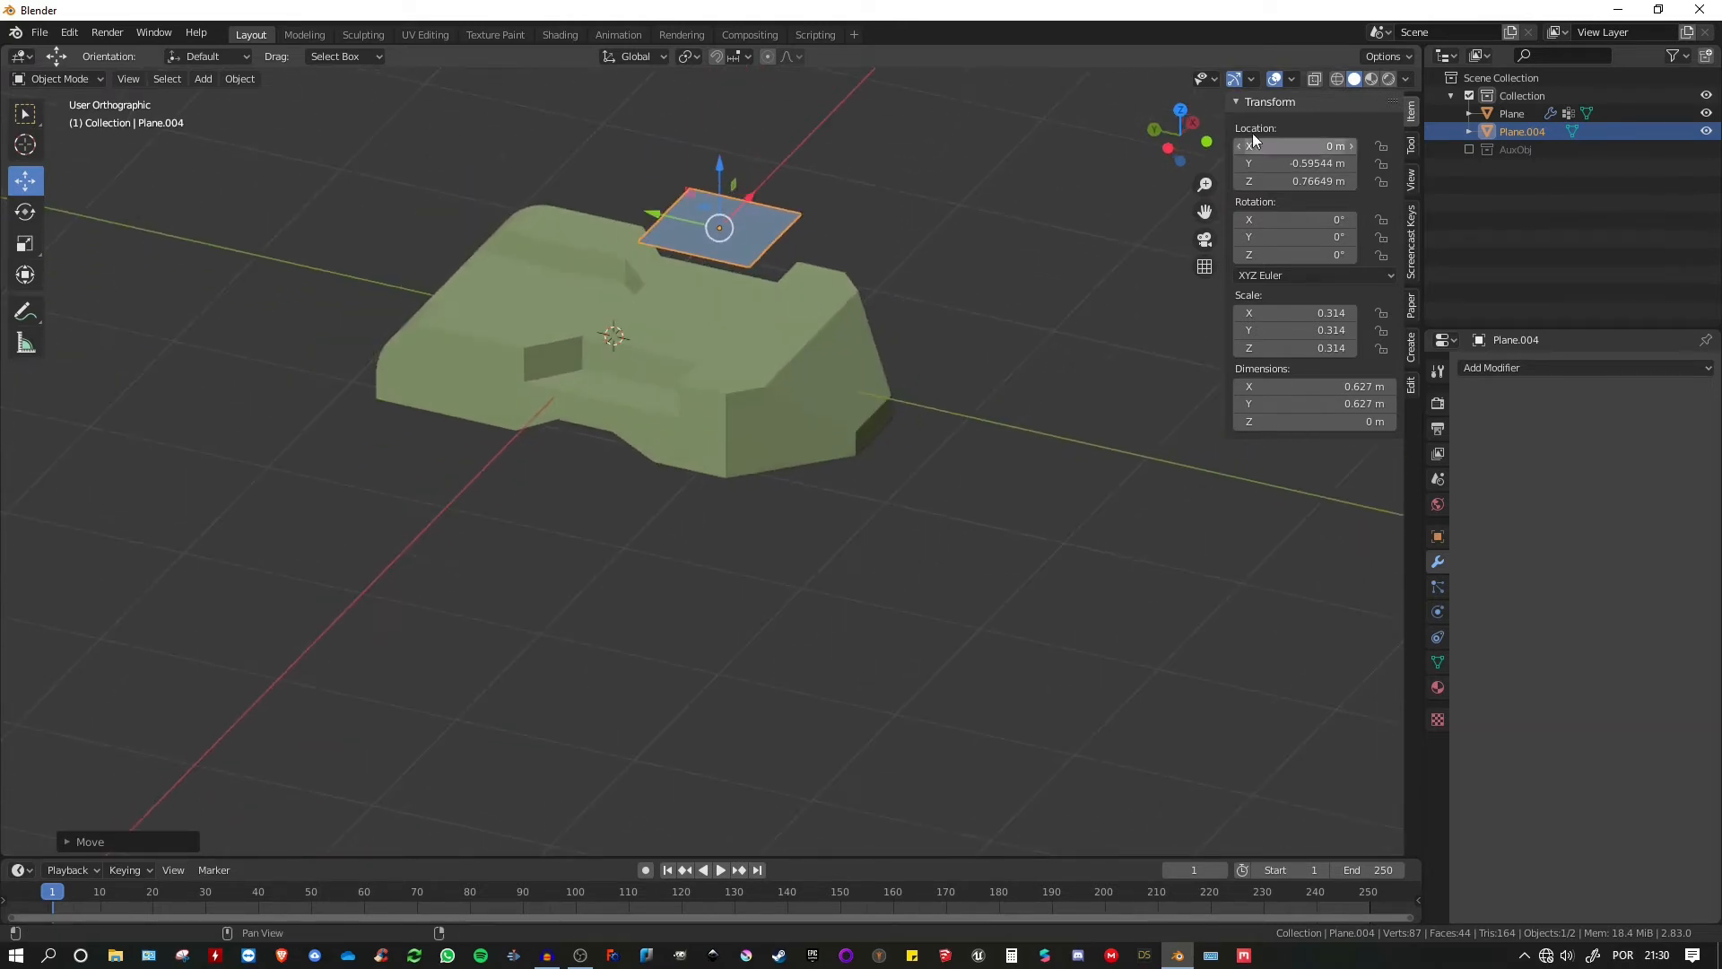
- Enable Cavity in the viewport shading options to emphasise the body's edges
click(1406, 79)
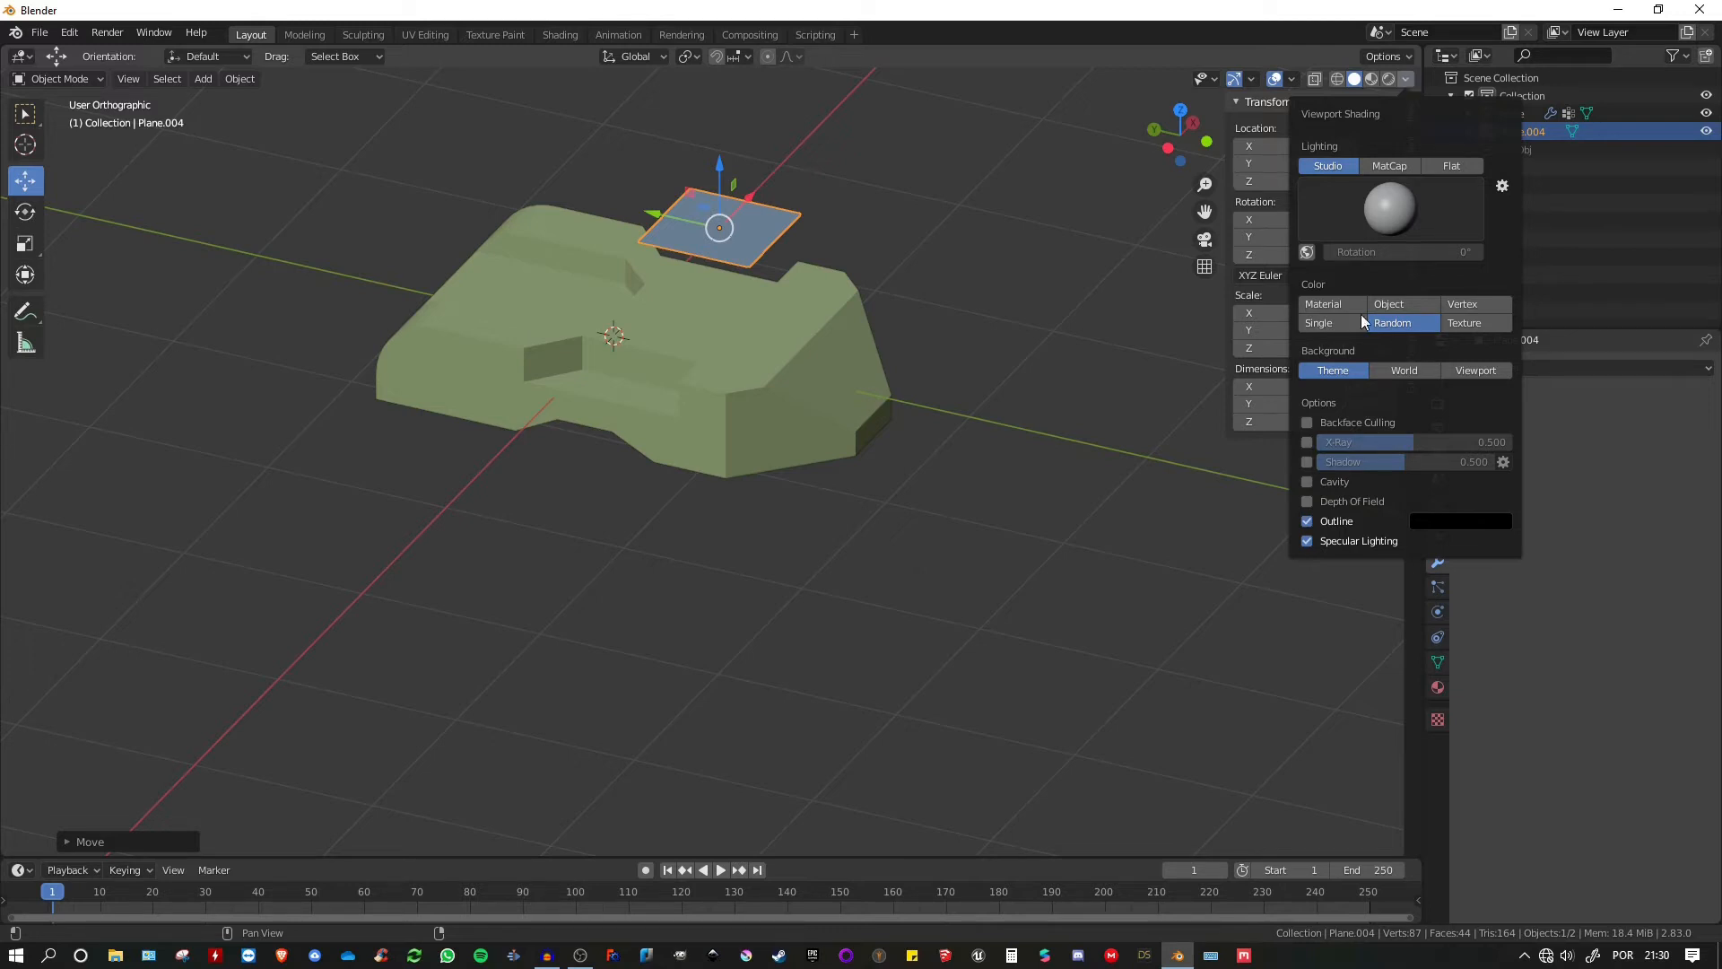
click(1306, 482)
mouse_move(942, 376)
middle_down()
mouse_move(759, 316)
mouse_move(454, 324)
middle_up()
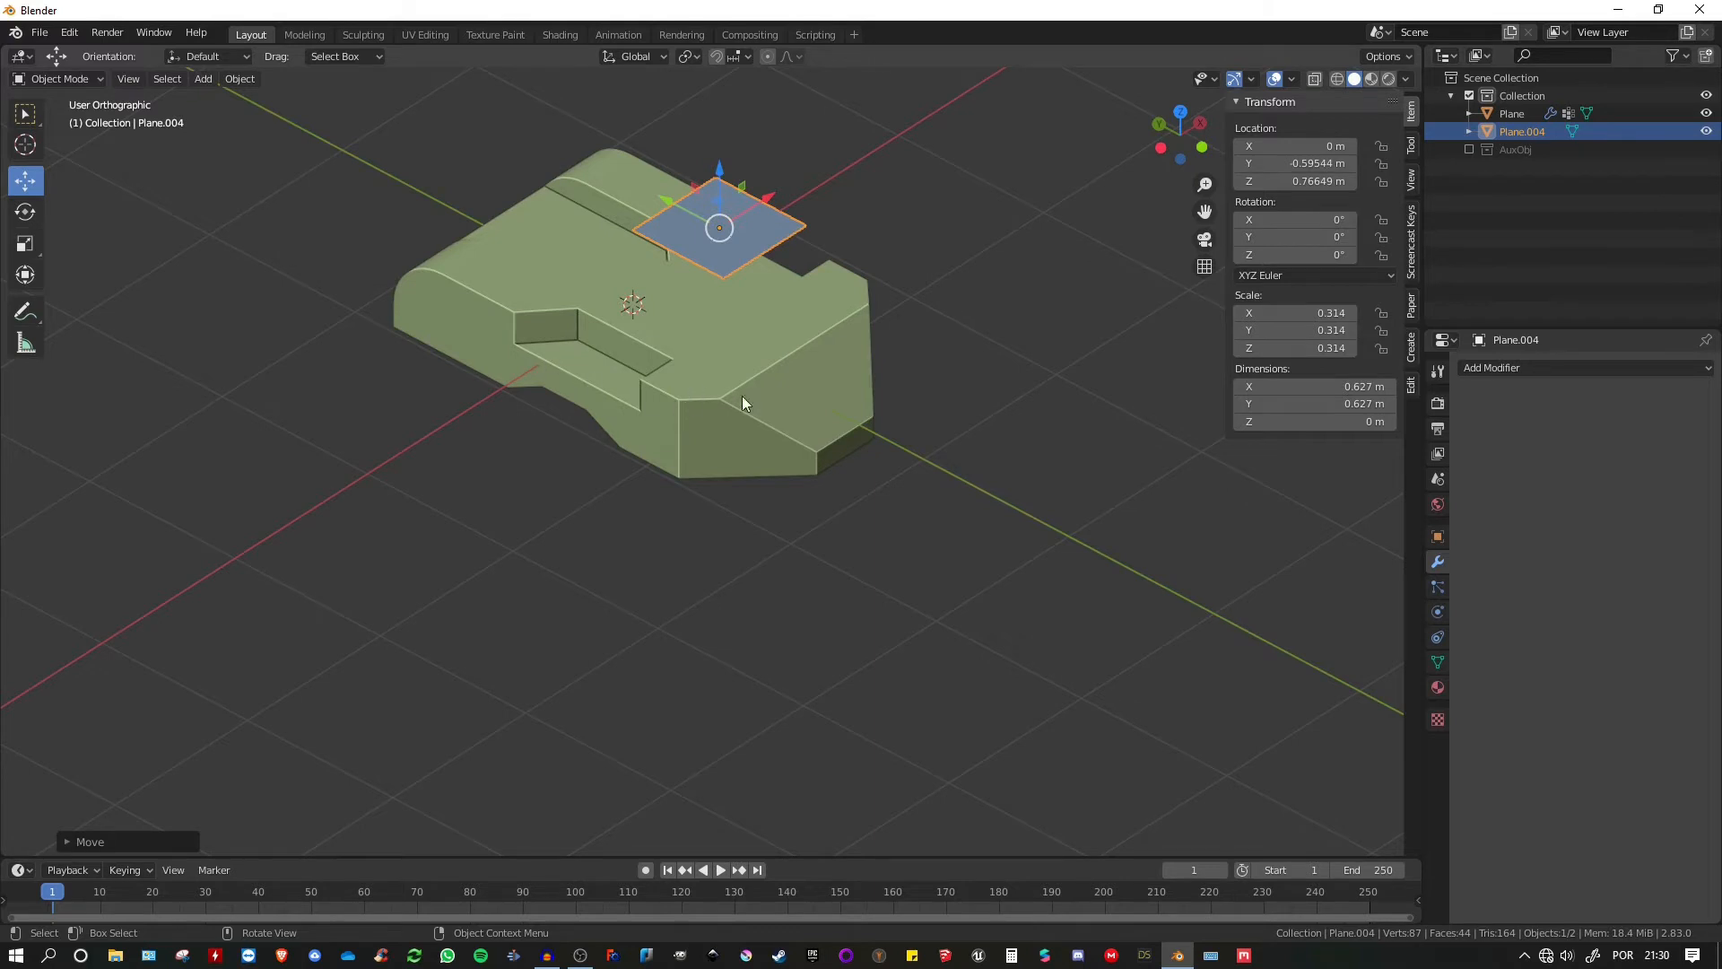
middle_drag(818, 359, 671, 405)
scroll(724, 363, up, 3)
scroll(644, 330, down, 2)
- Lower the small plane to about Z = 0.29 m, just above the body's top, and apply its scale
click(604, 326)
scroll(665, 326, up, 3)
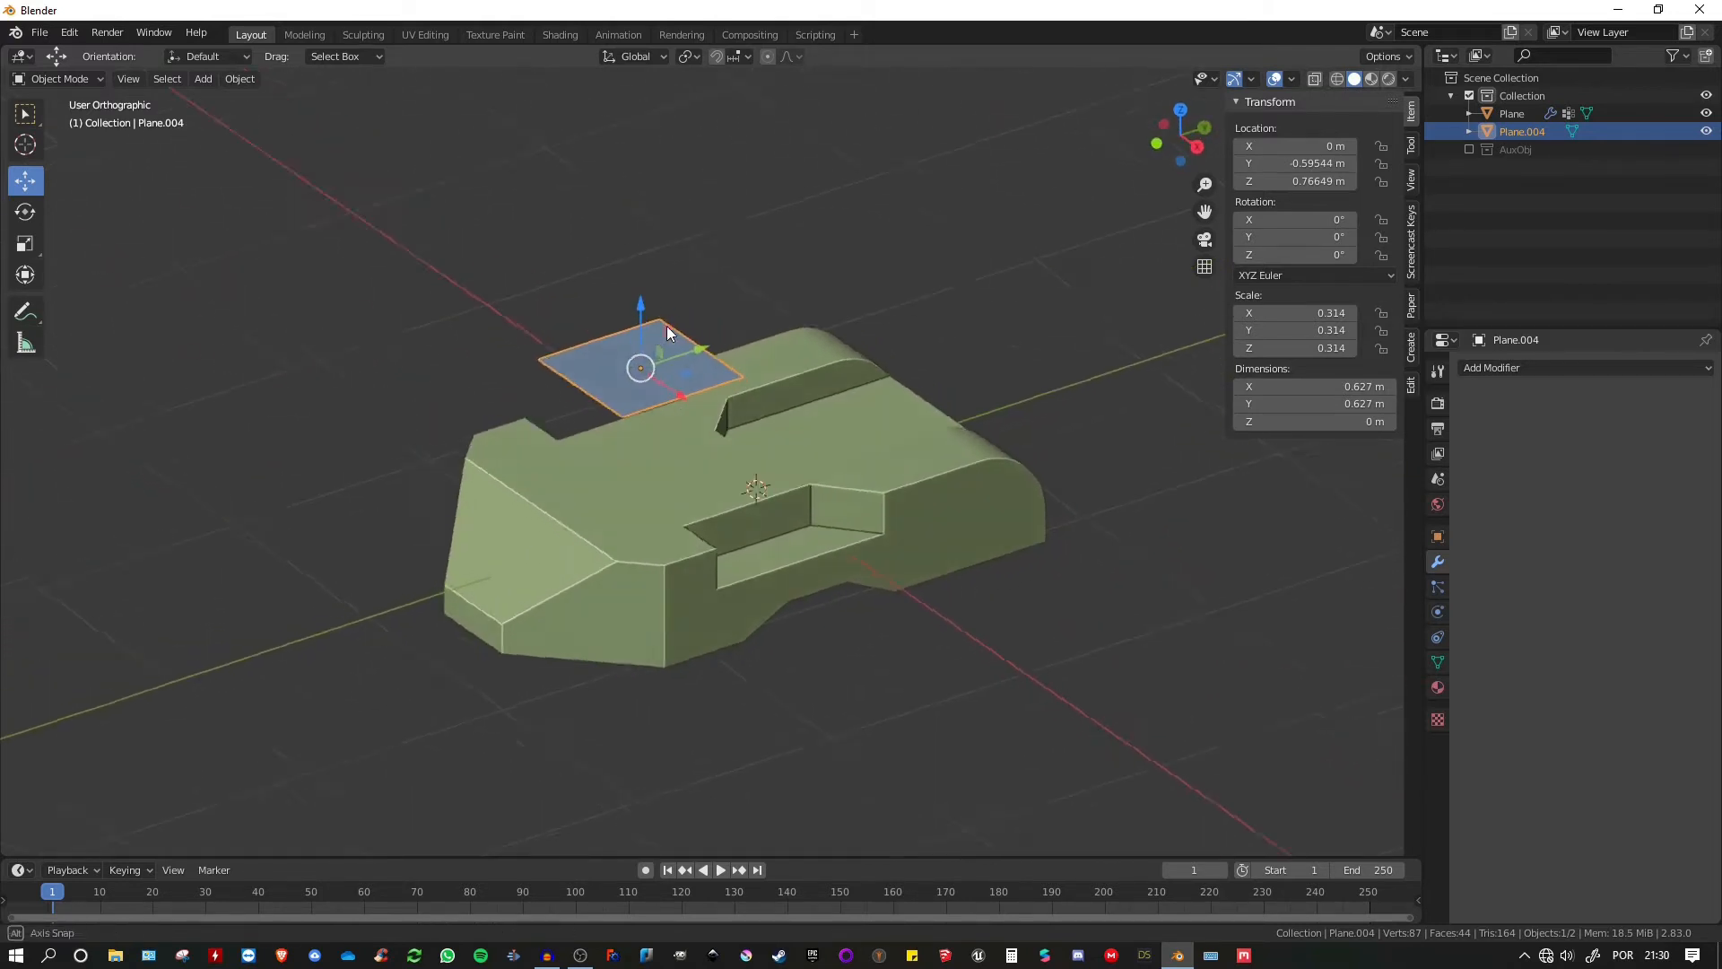
drag(632, 297, 637, 447)
middle_drag(637, 448, 717, 373)
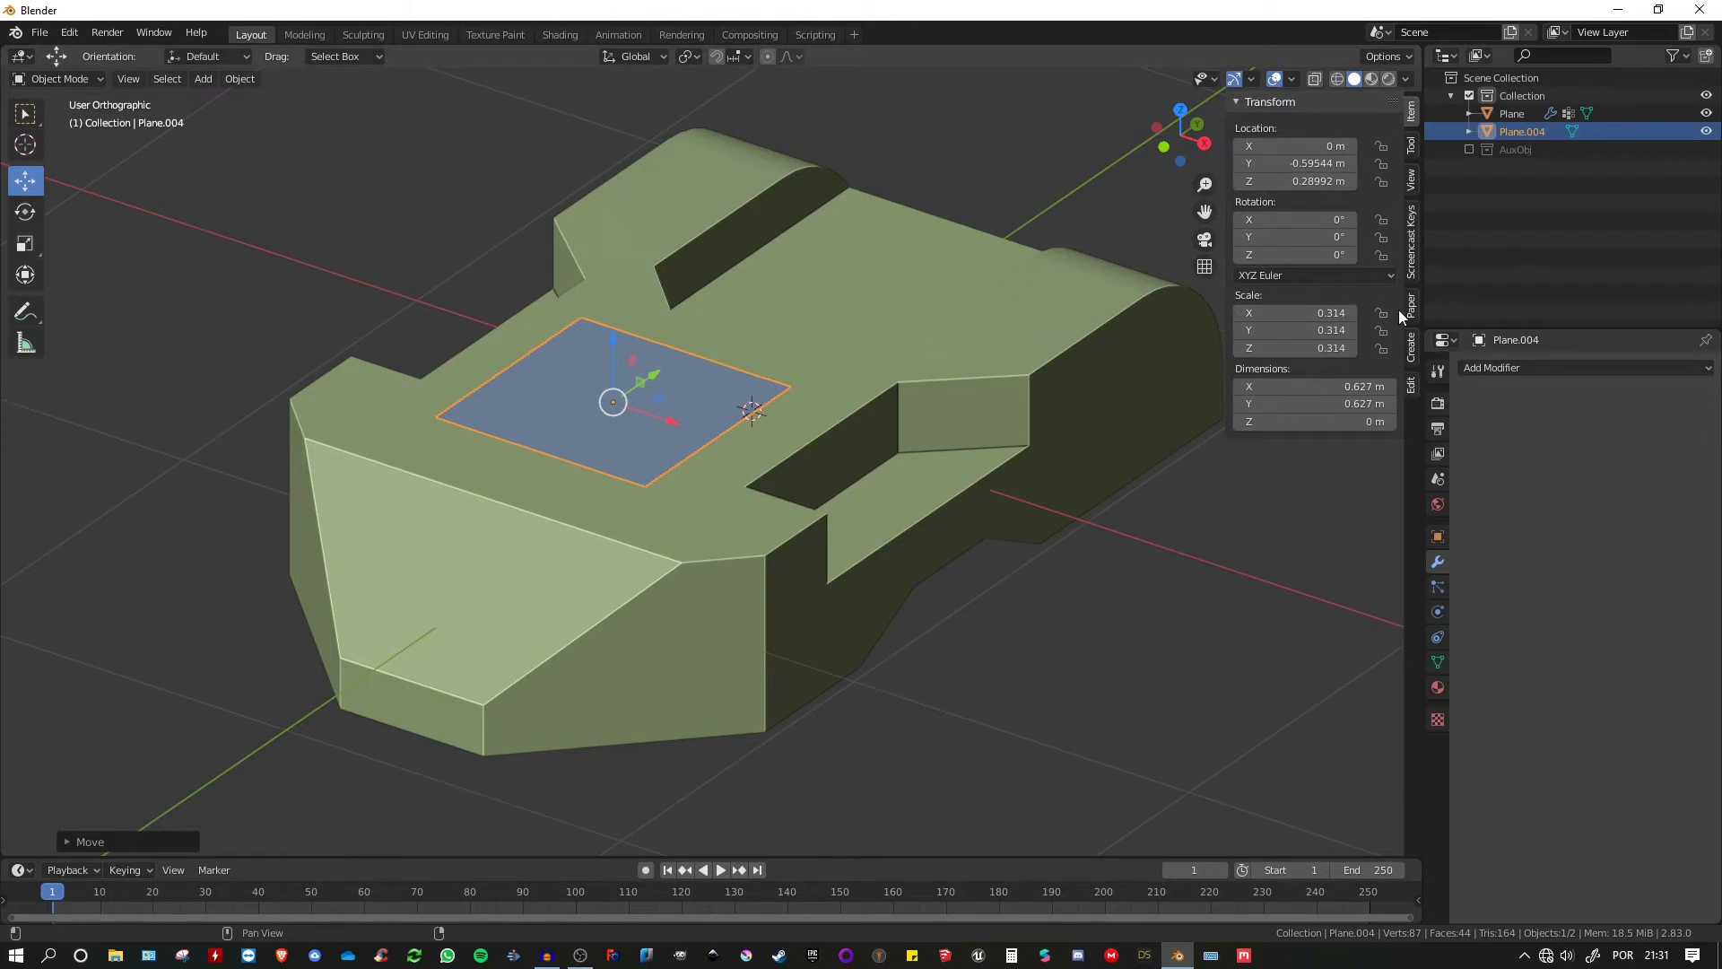
key(ctrl+a)
click(772, 243)
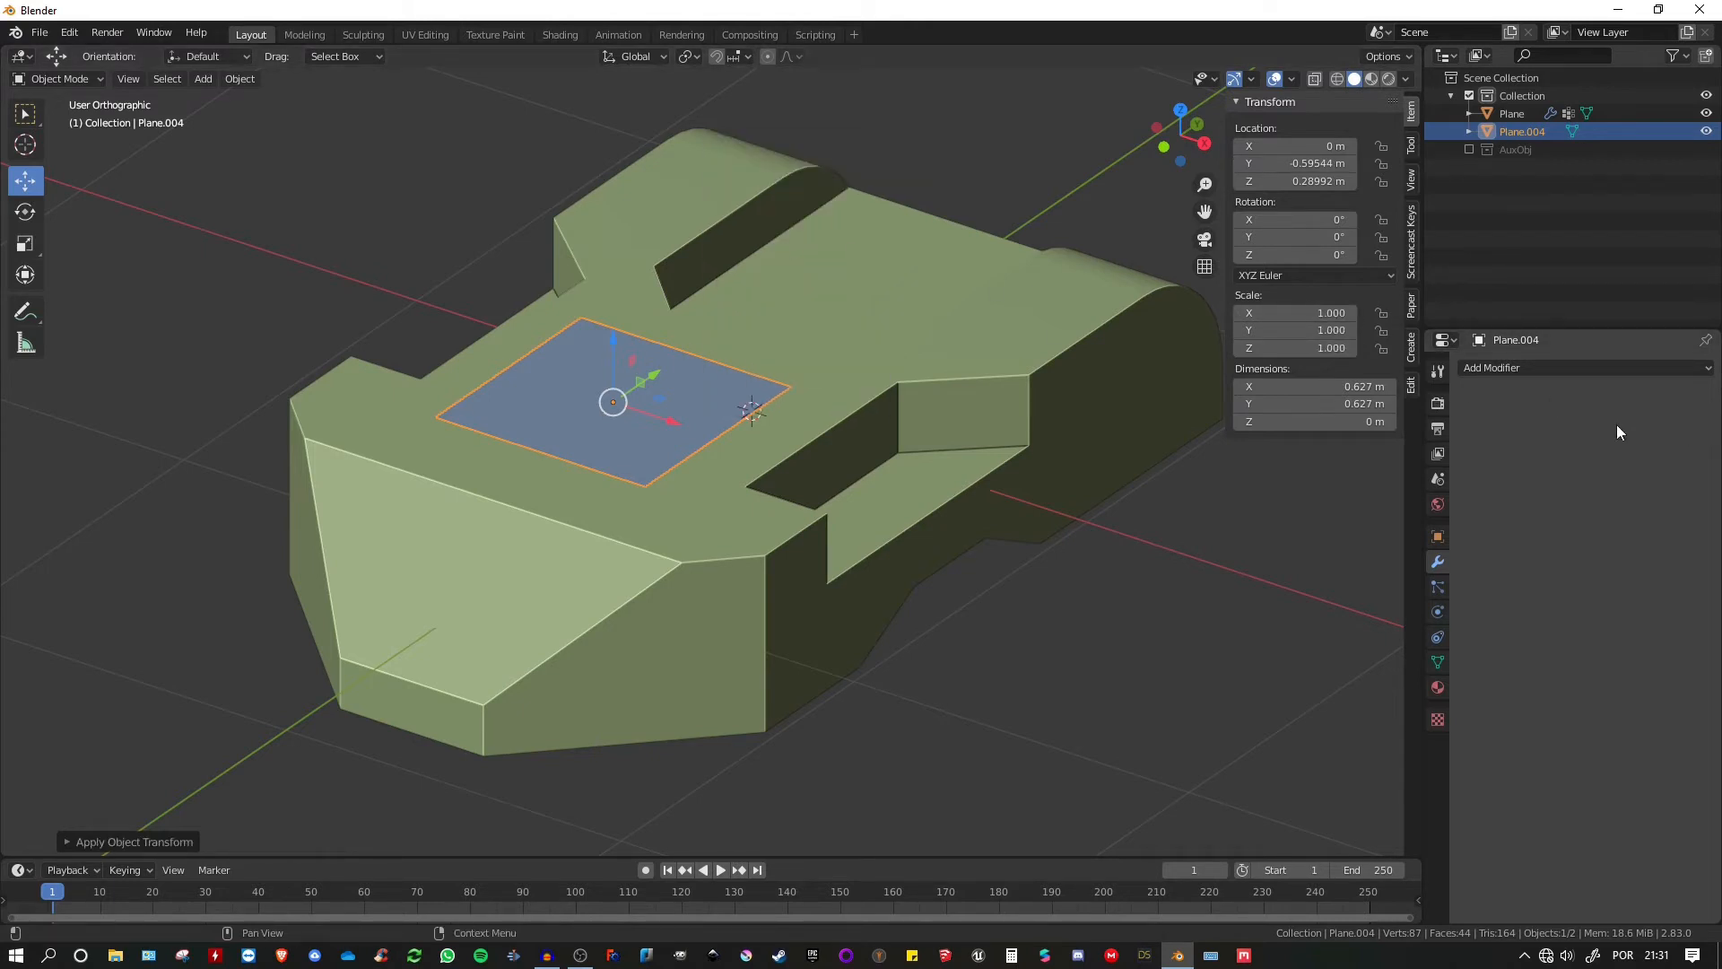
- Add a Bevel modifier to the plane with Only Vertices, 10 segments and an offset of 1.6 m, rounding it into a circle
click(1517, 377)
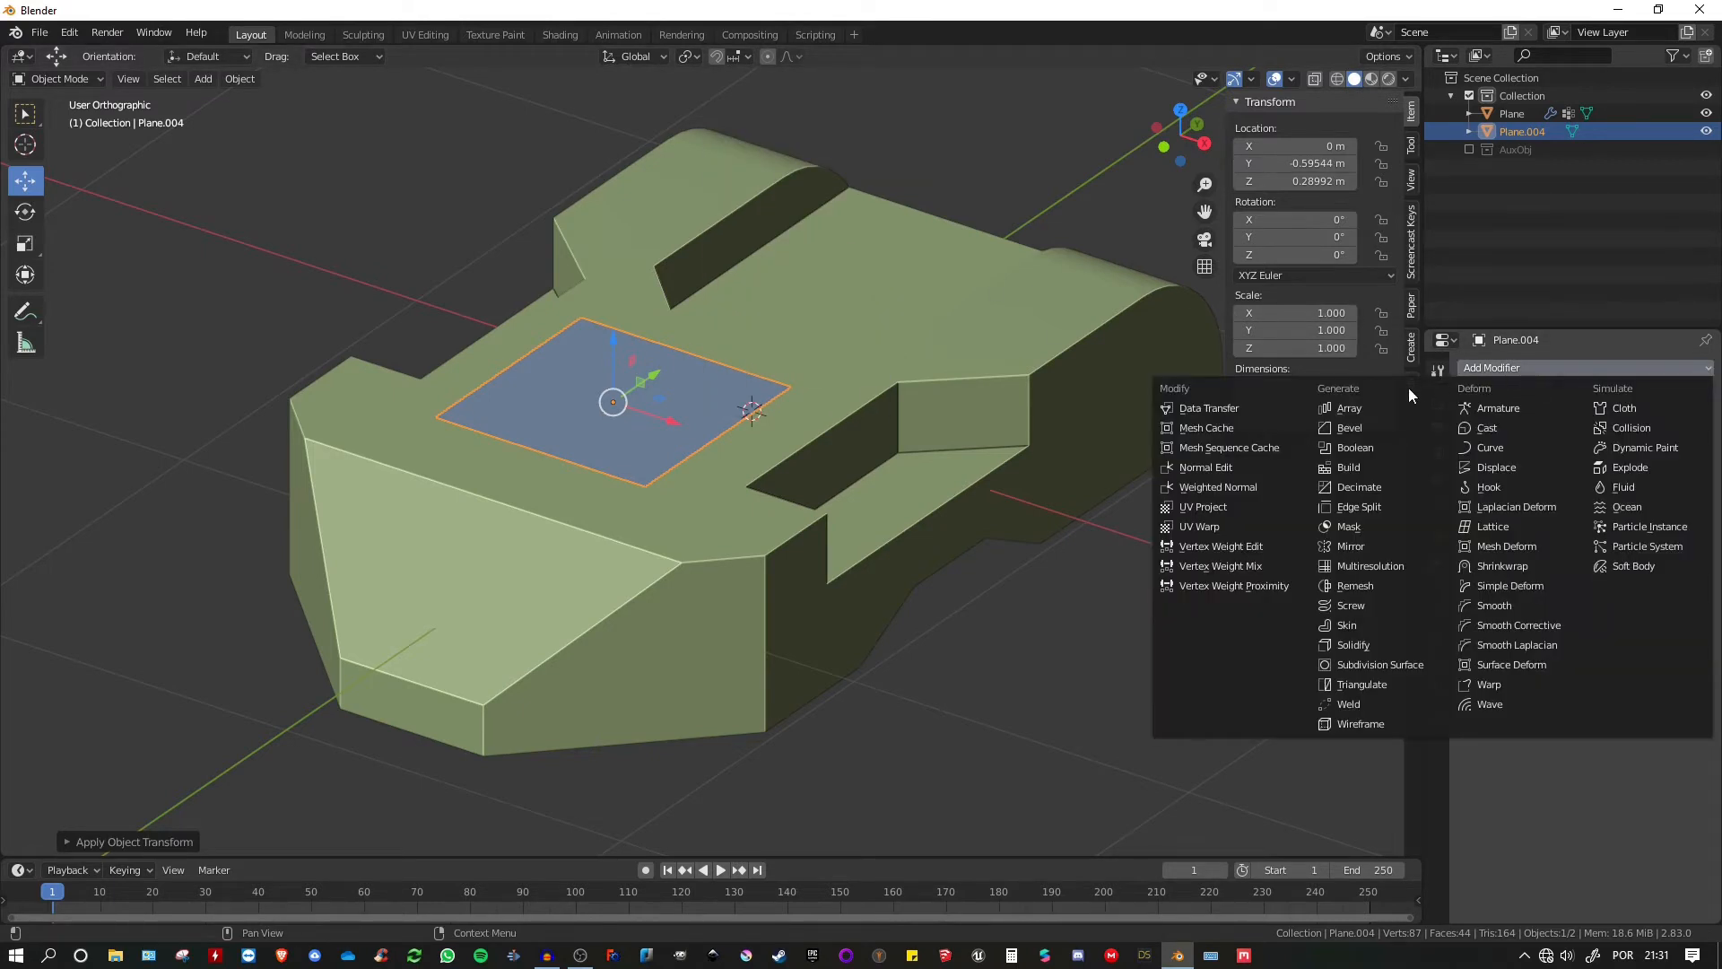
click(1338, 427)
click(1473, 528)
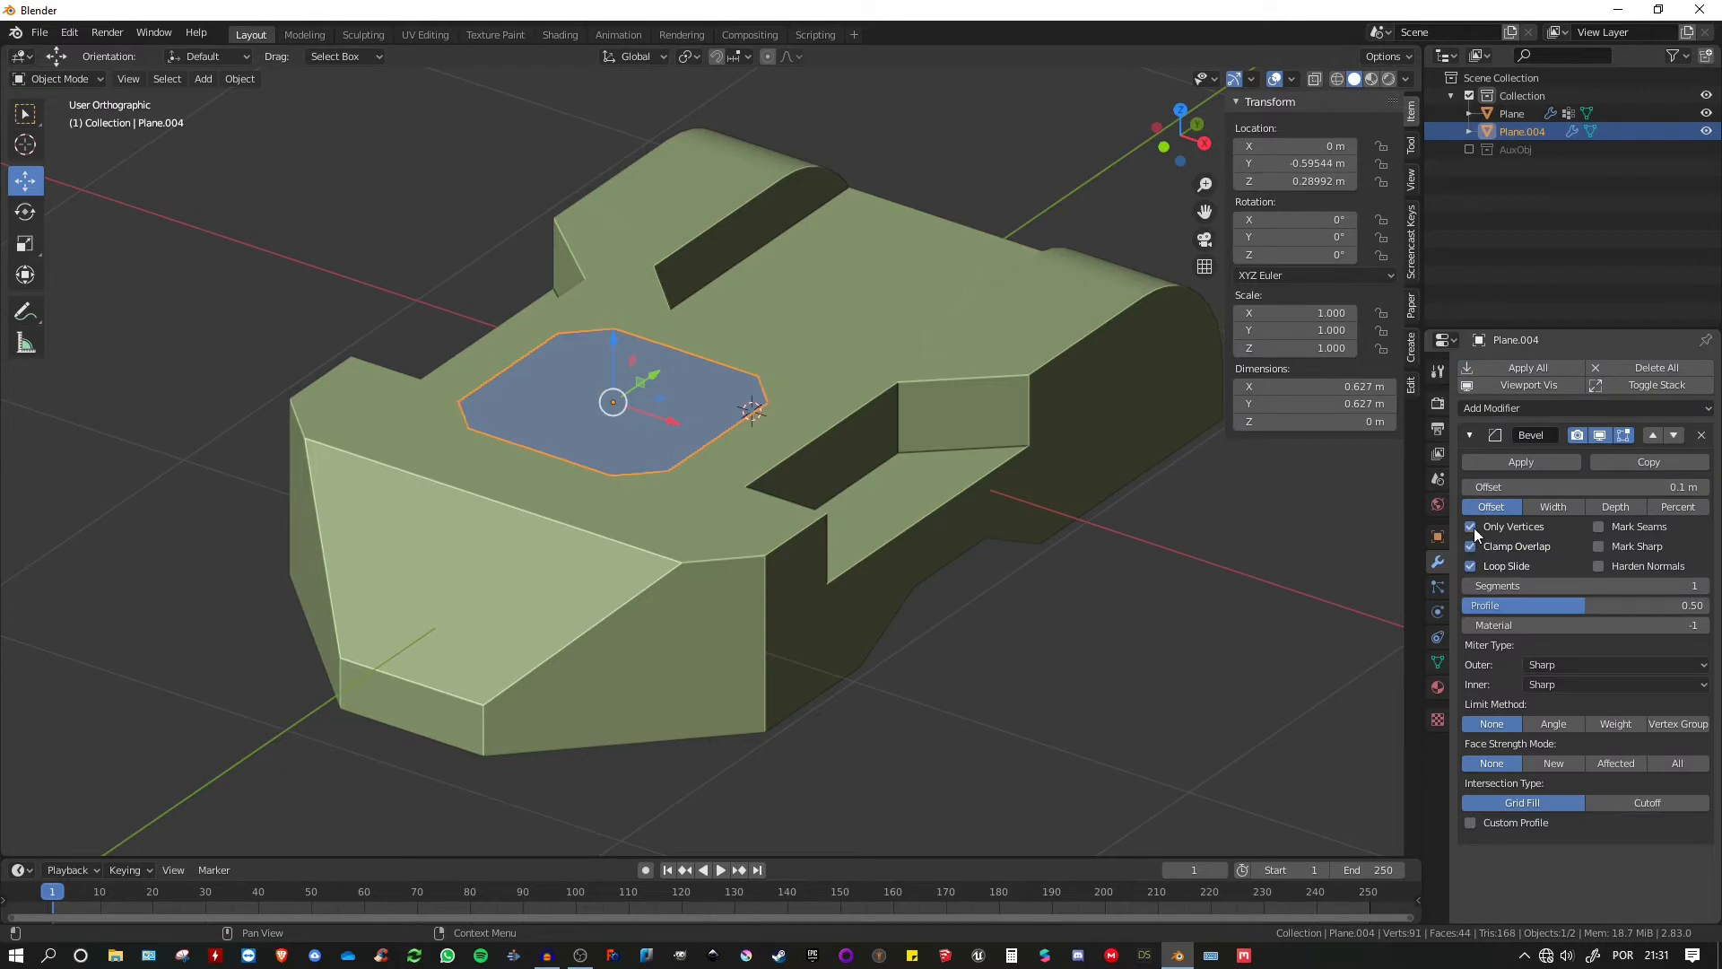
click(1536, 584)
text(10)
key(Return)
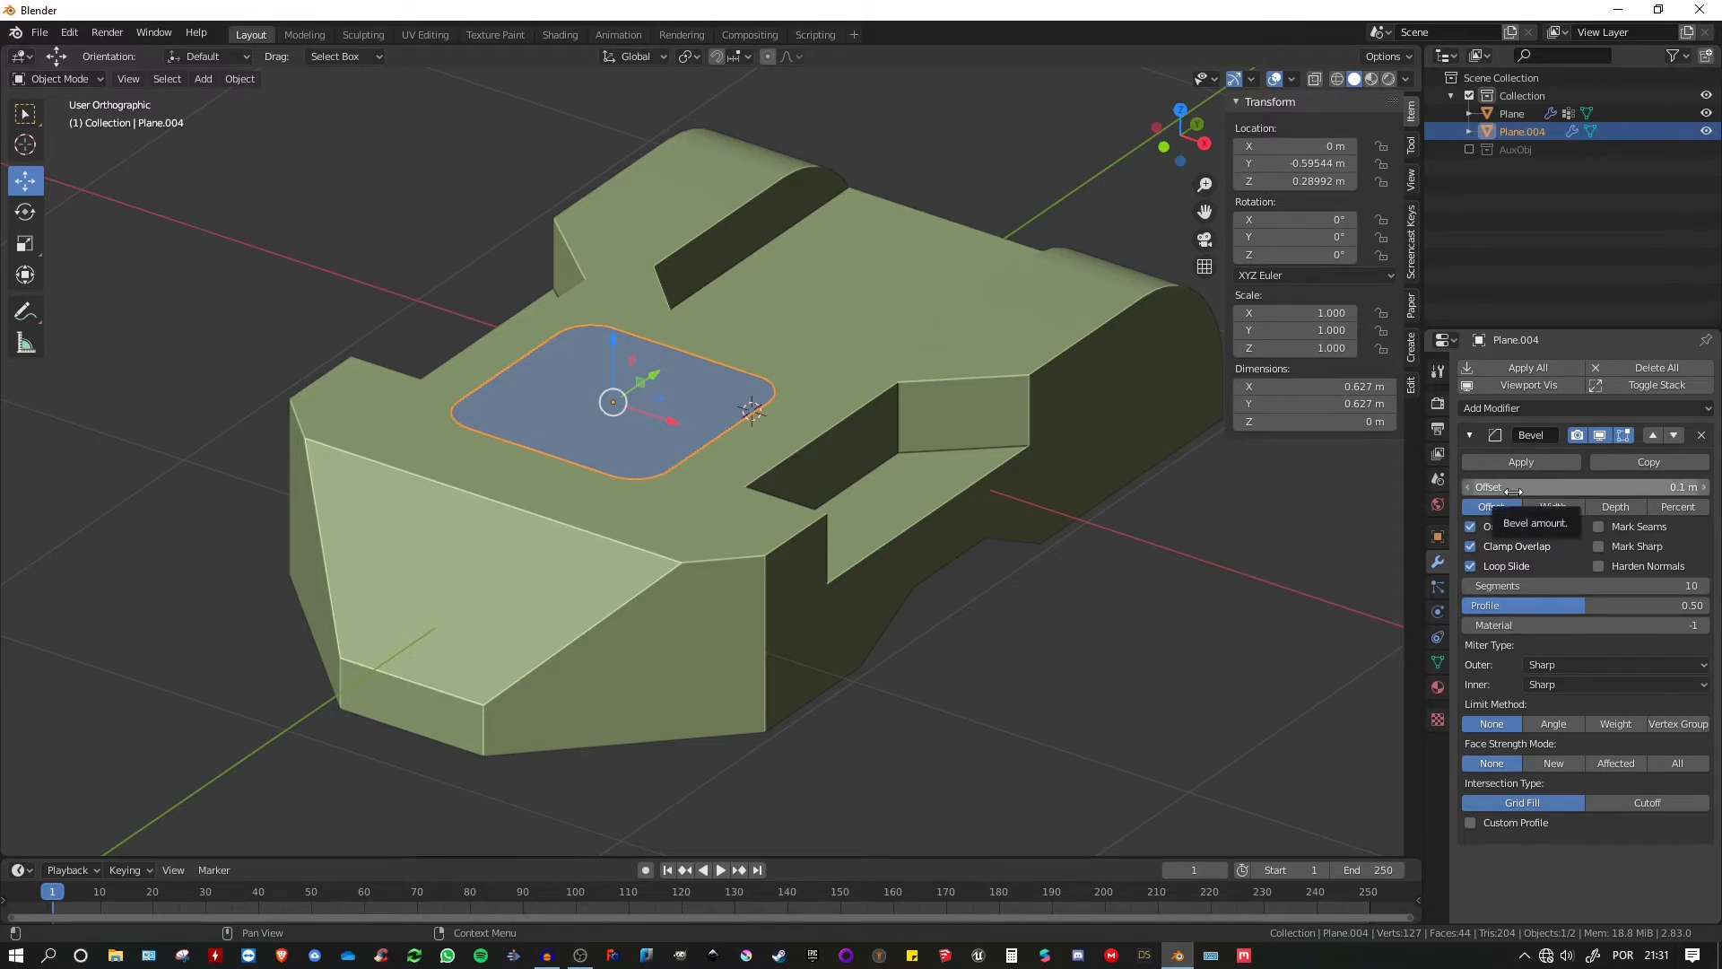
drag(1513, 491, 1592, 491)
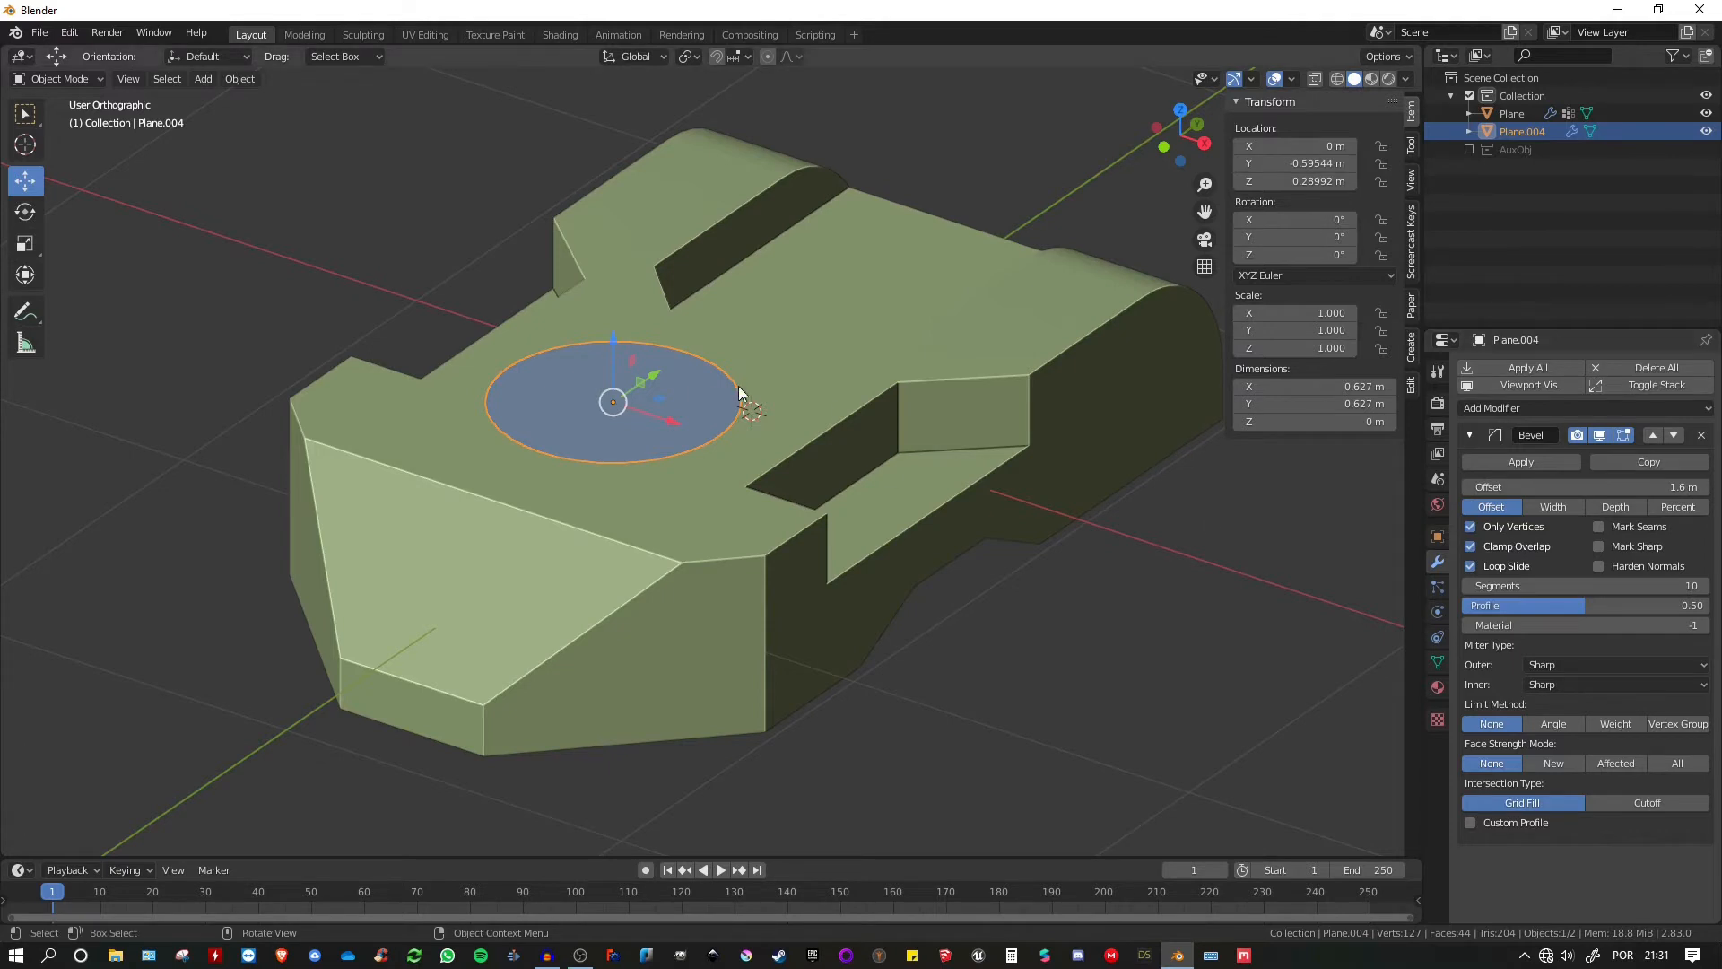
- Reduce the bevel offset to 0.45 m with Clamp Overlap switched off, and turn Clamp Overlap back on
click(1471, 546)
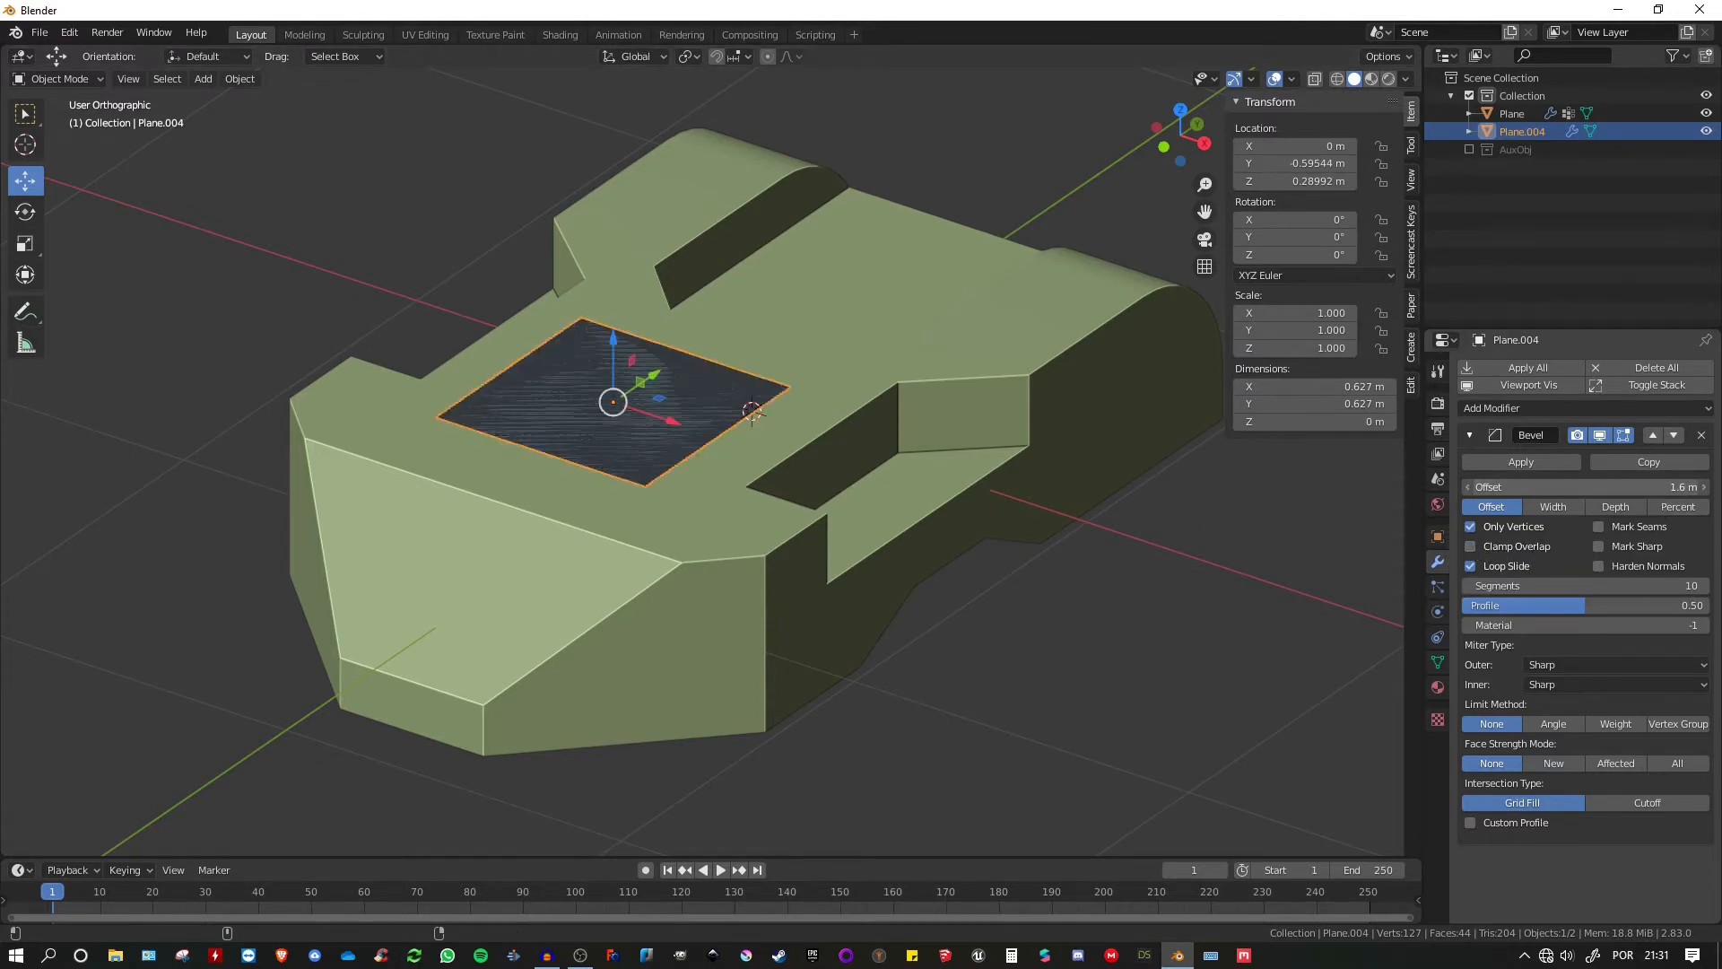
mouse_move(1583, 487)
mouse_down()
mouse_move(1489, 487)
mouse_move(1648, 487)
mouse_up()
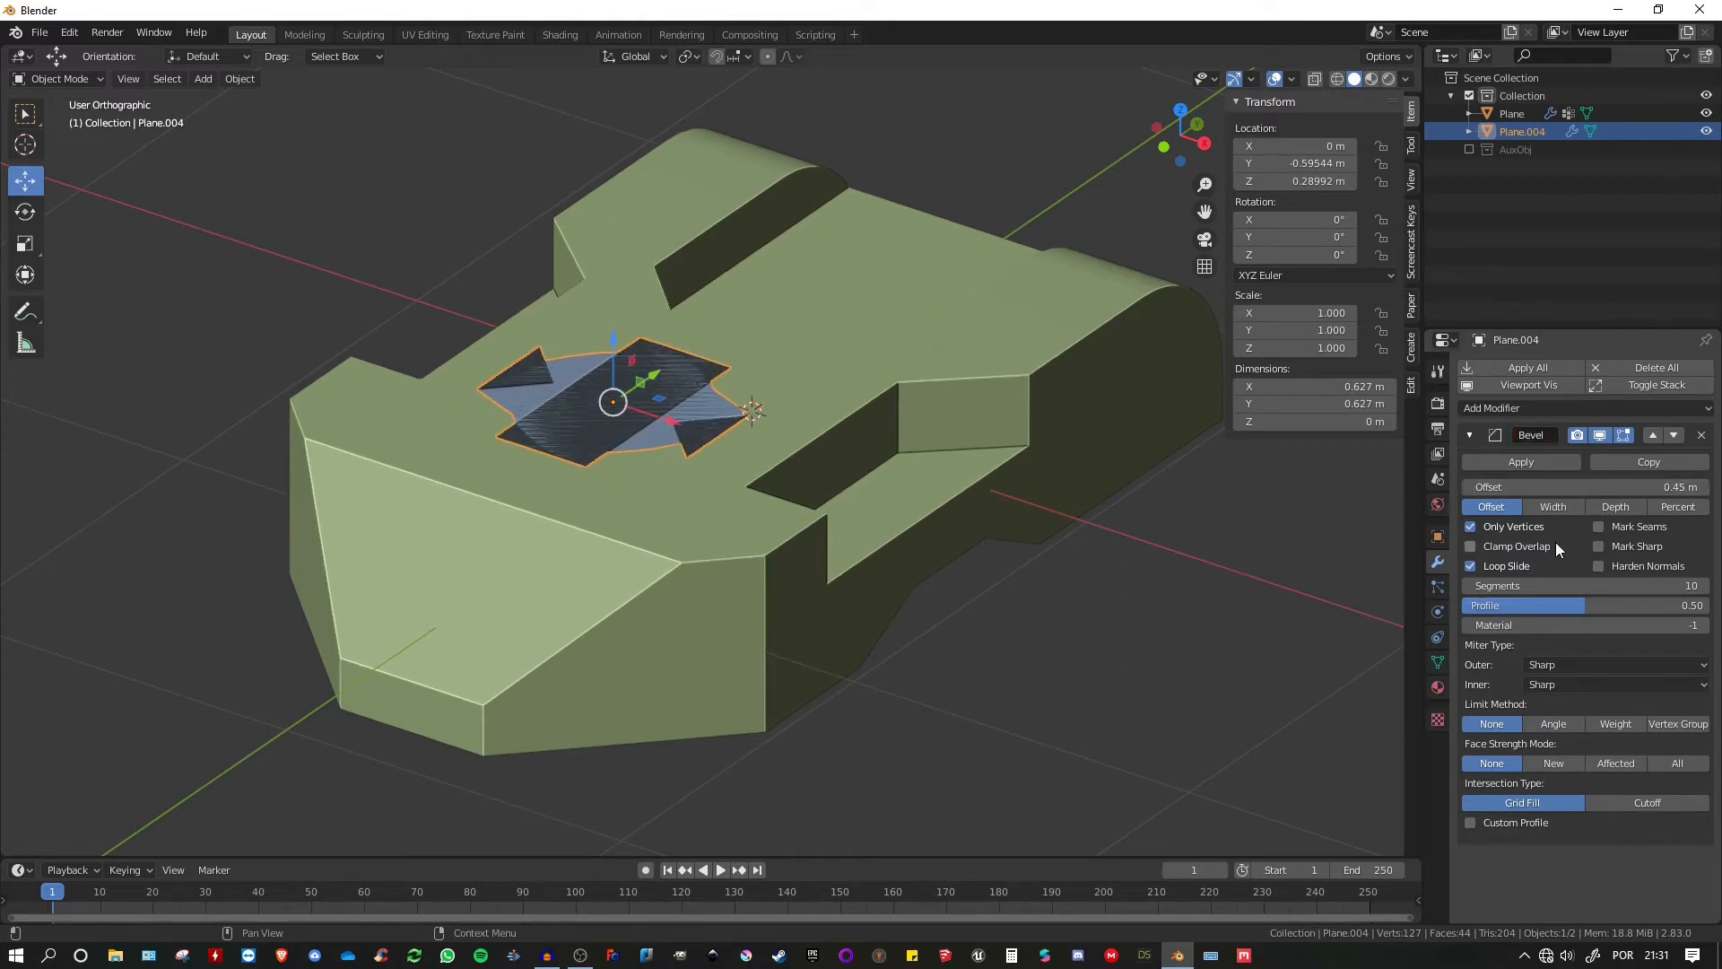
click(1471, 547)
middle_drag(982, 436, 730, 353)
scroll(672, 420, up, 2)
middle_drag(731, 353, 764, 368)
- Add a Solidify modifier to the circular plane with a thickness of 0.09 m
click(1469, 435)
click(1530, 408)
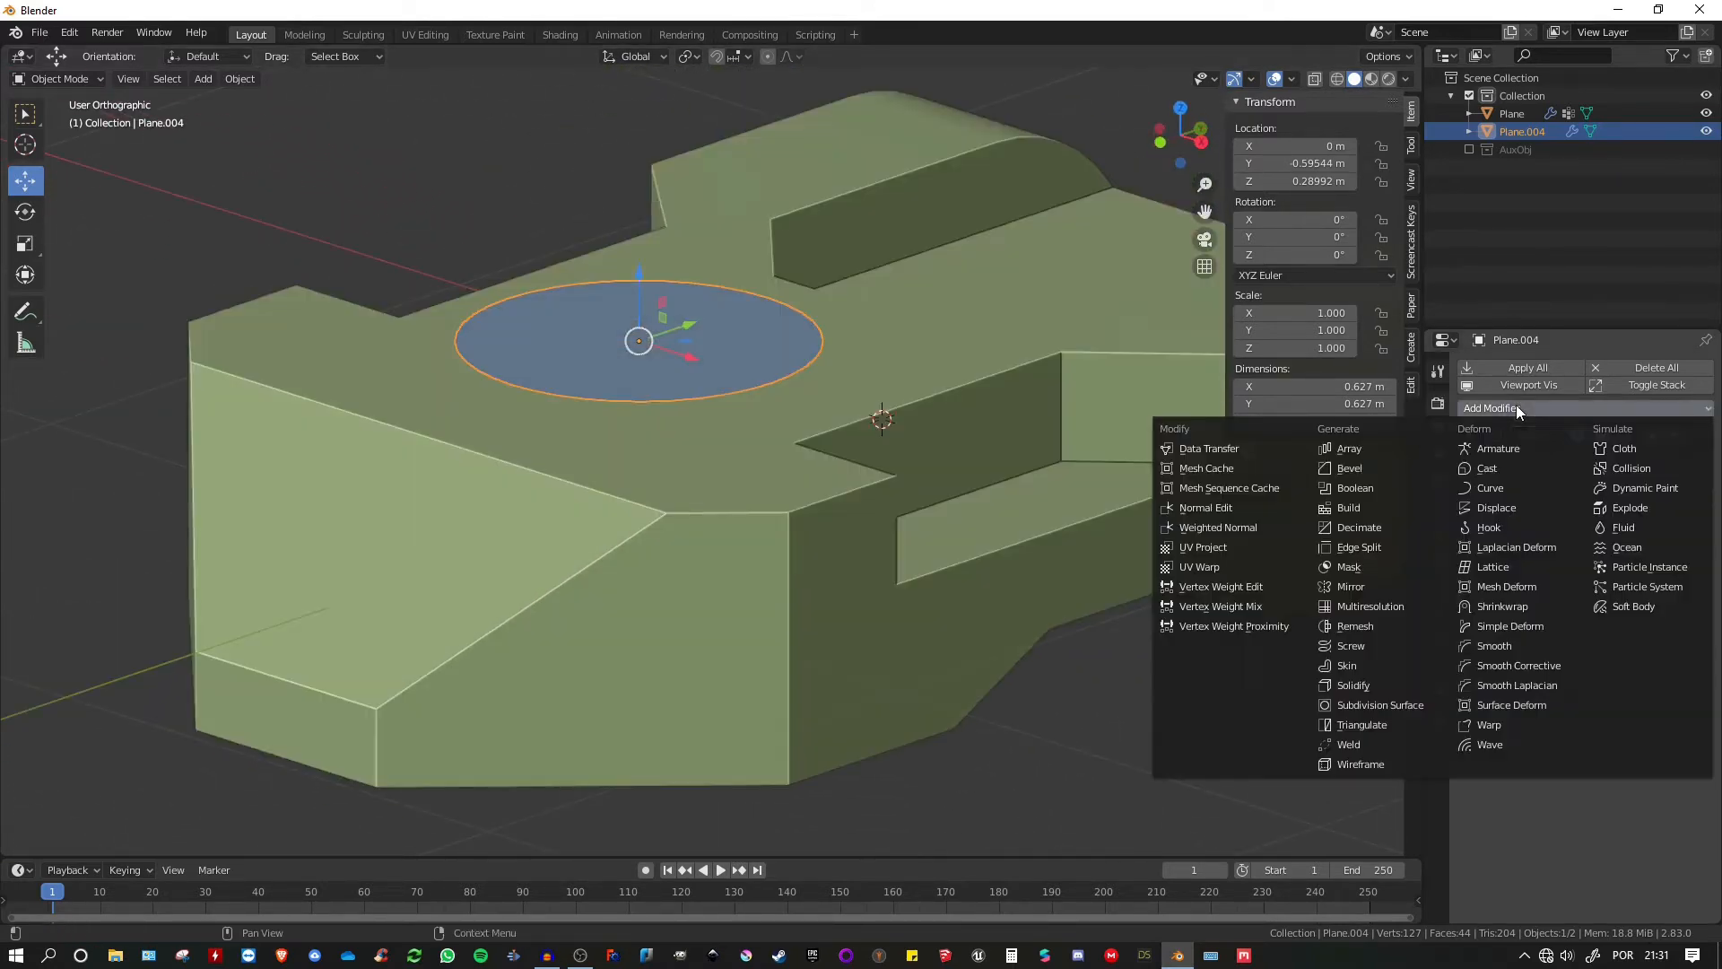
click(1345, 685)
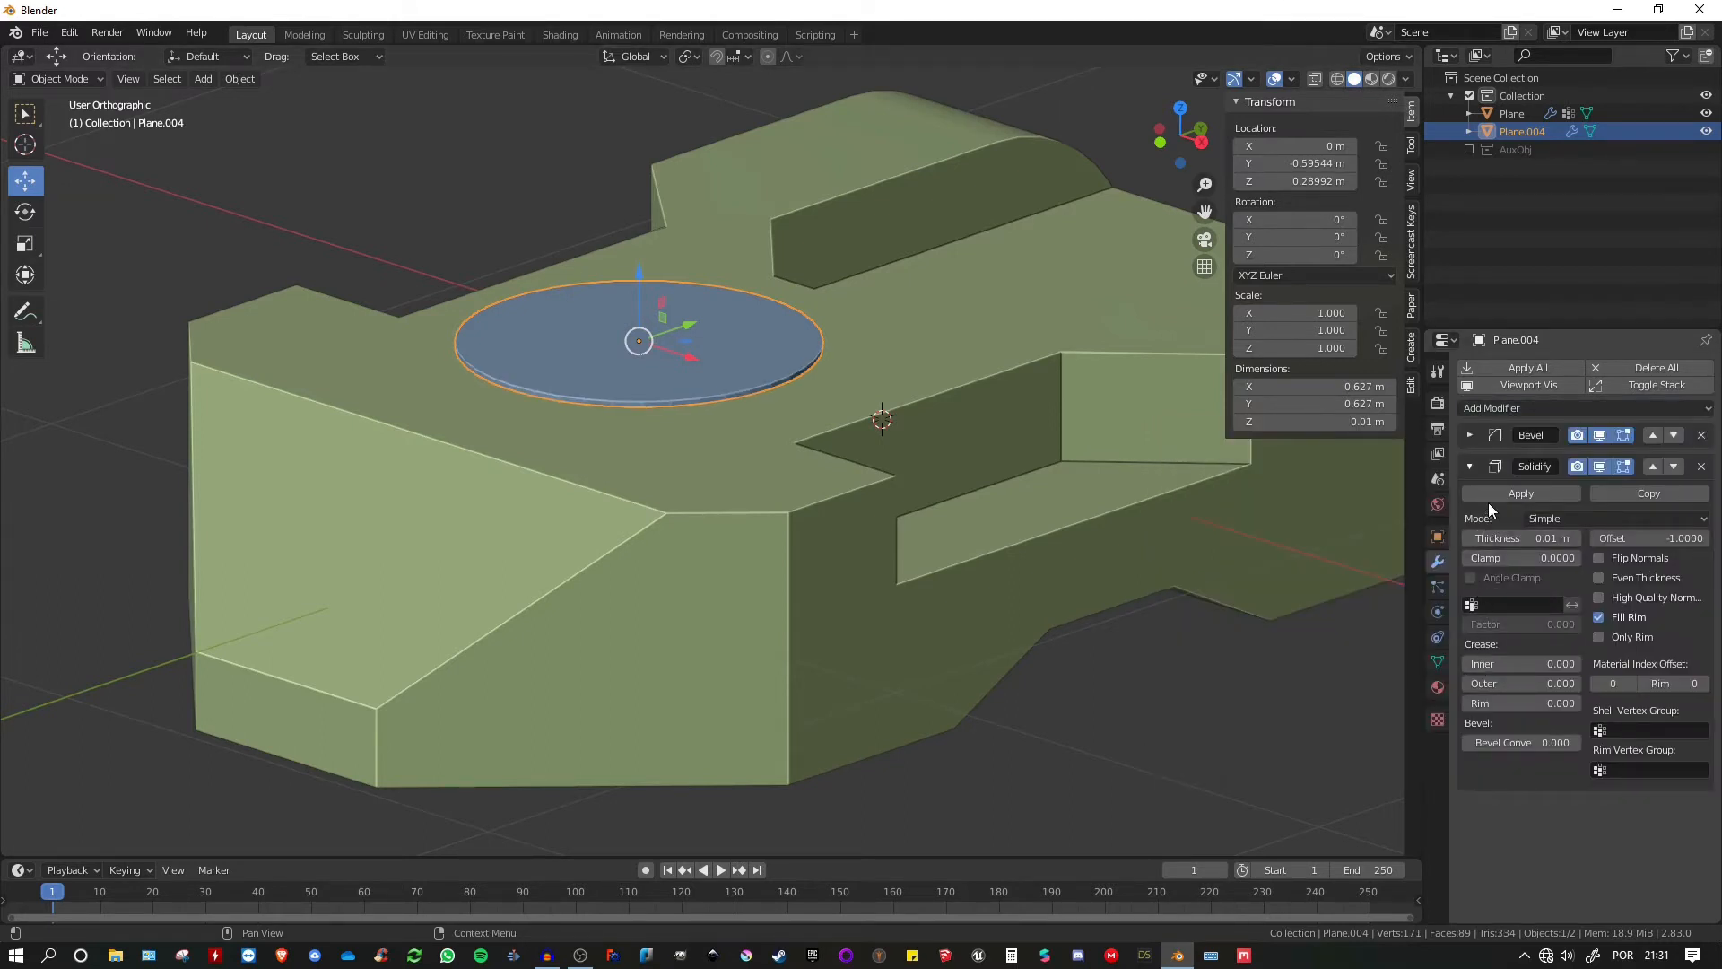
drag(1515, 538, 1480, 538)
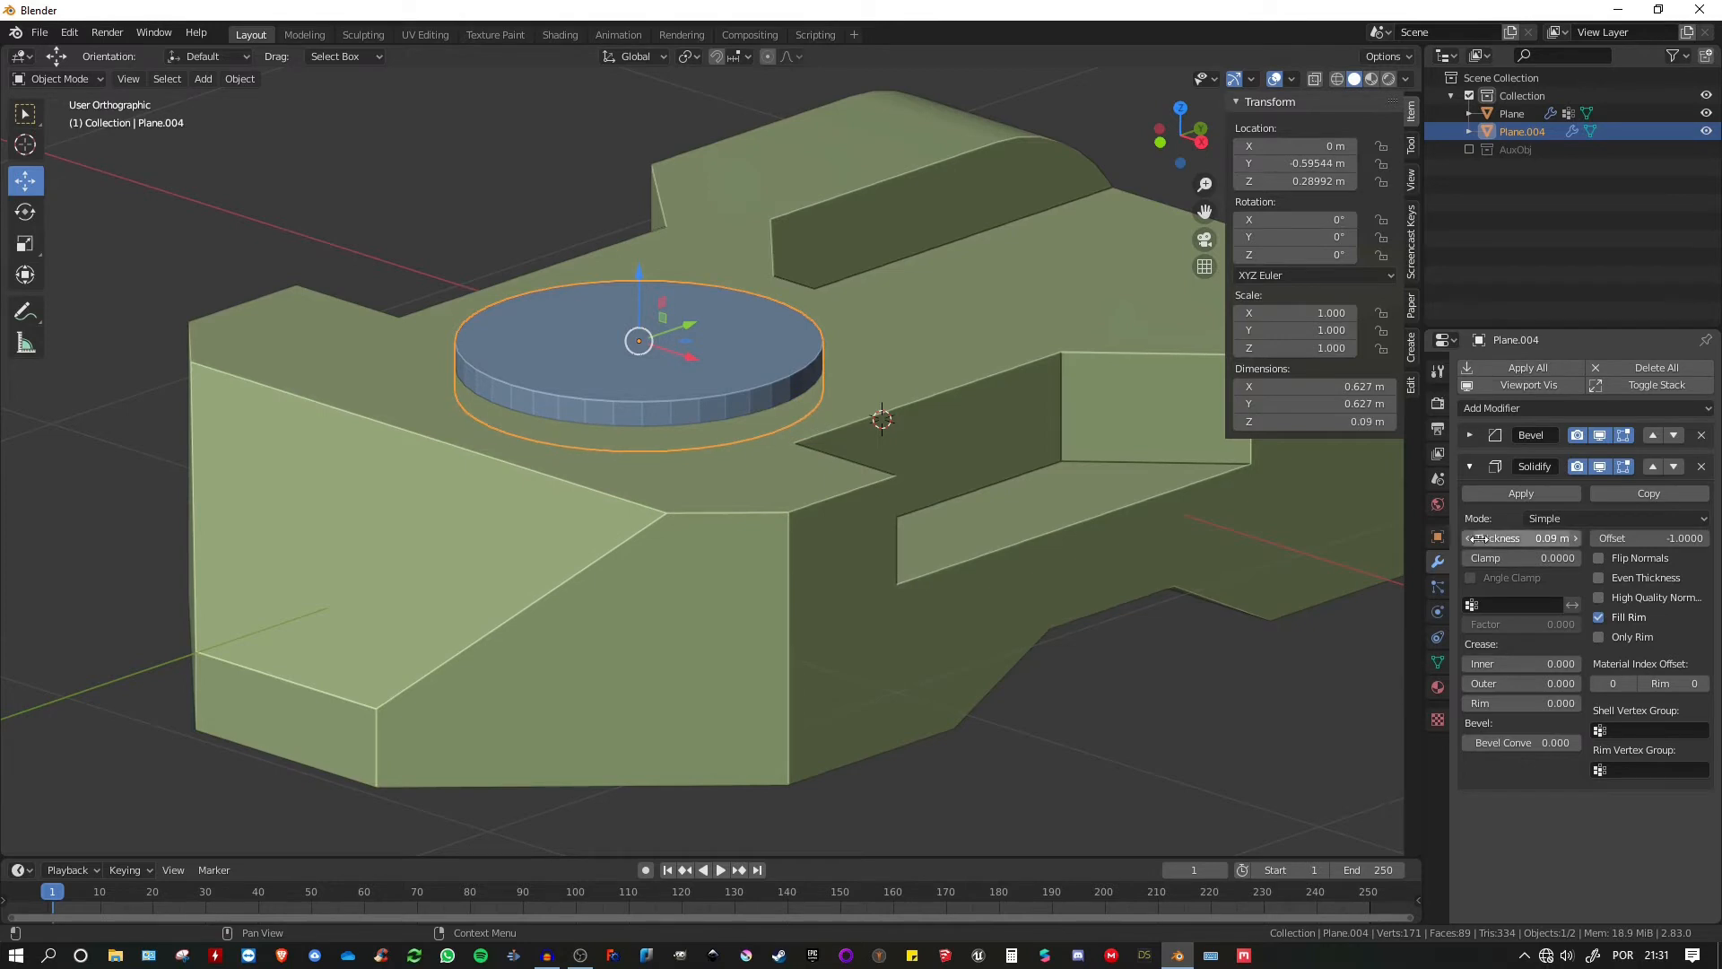
- Shade the disc smooth and enable Auto Smooth at 30° in its normals settings
right_click(690, 407)
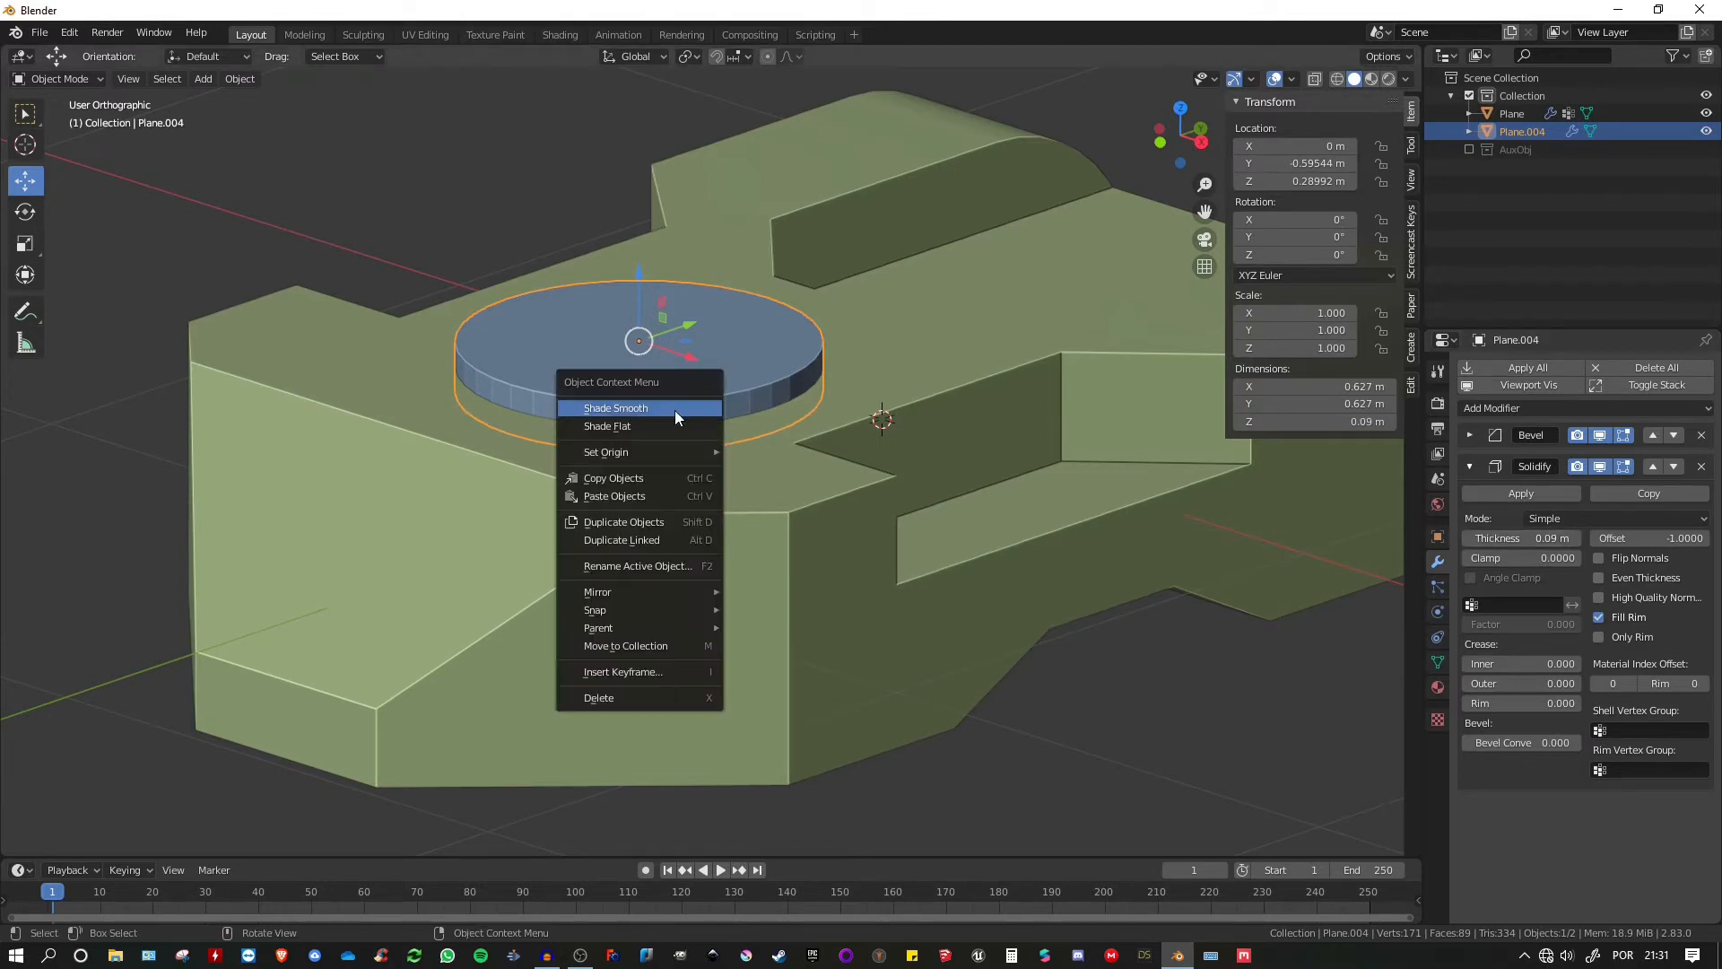
click(620, 410)
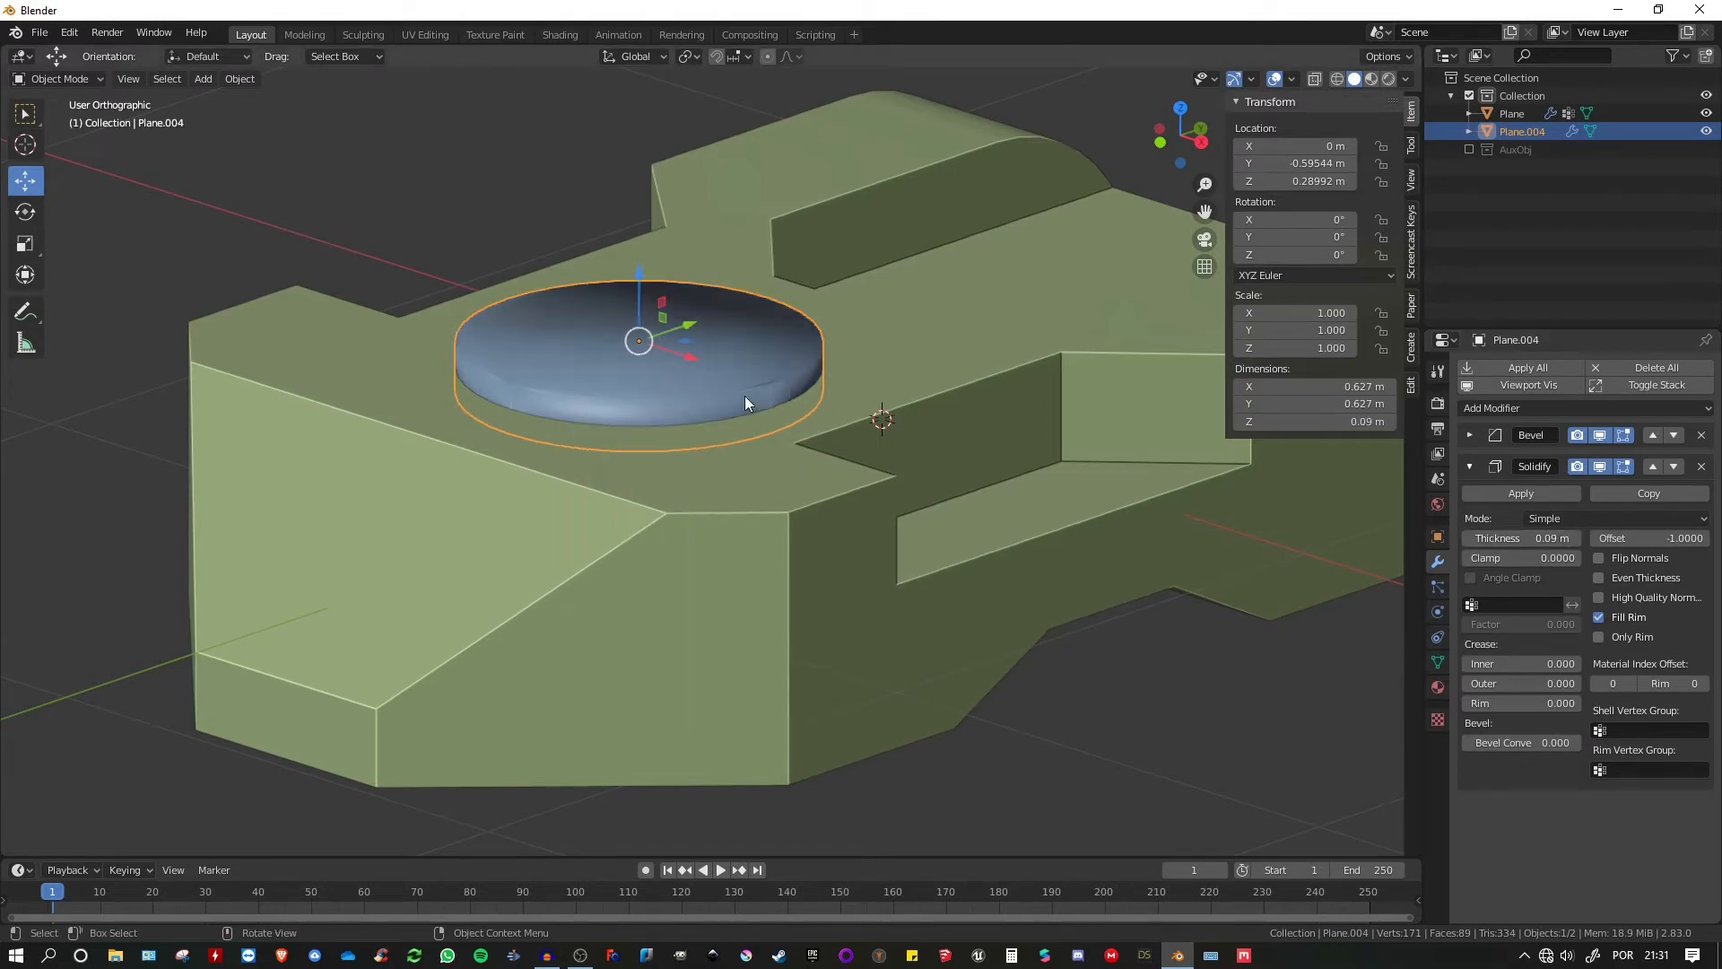
click(1437, 663)
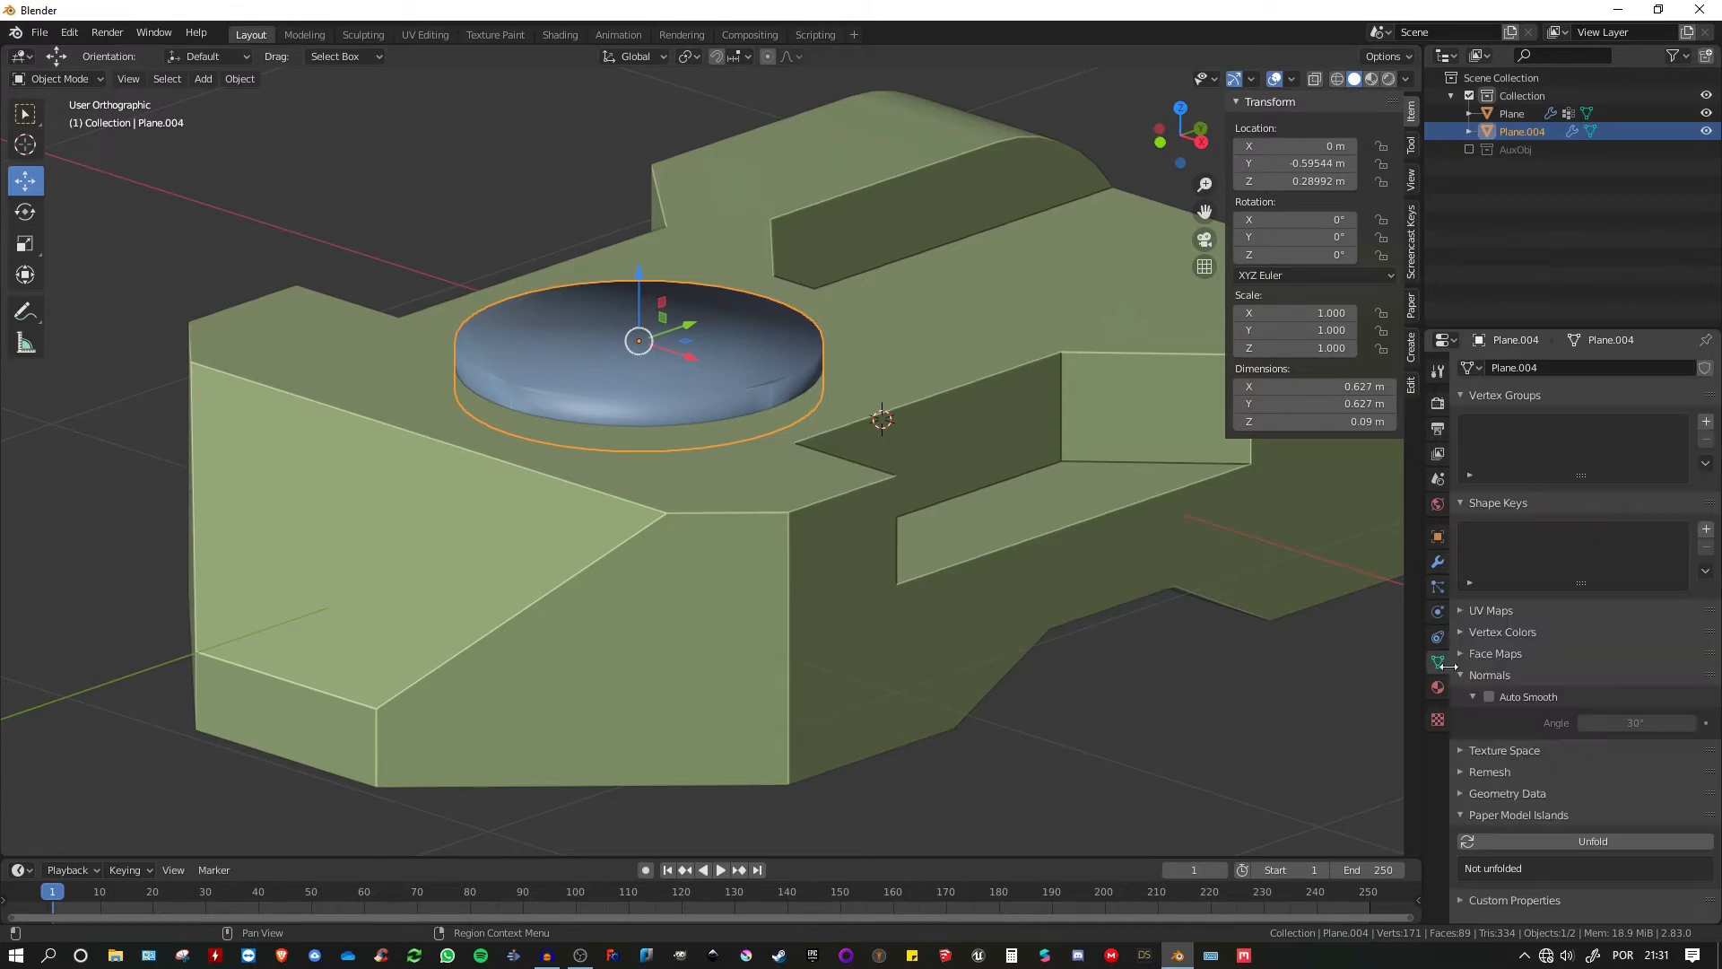
click(1489, 697)
middle_drag(897, 377, 767, 400)
scroll(767, 400, up, 3)
scroll(767, 400, up, 4)
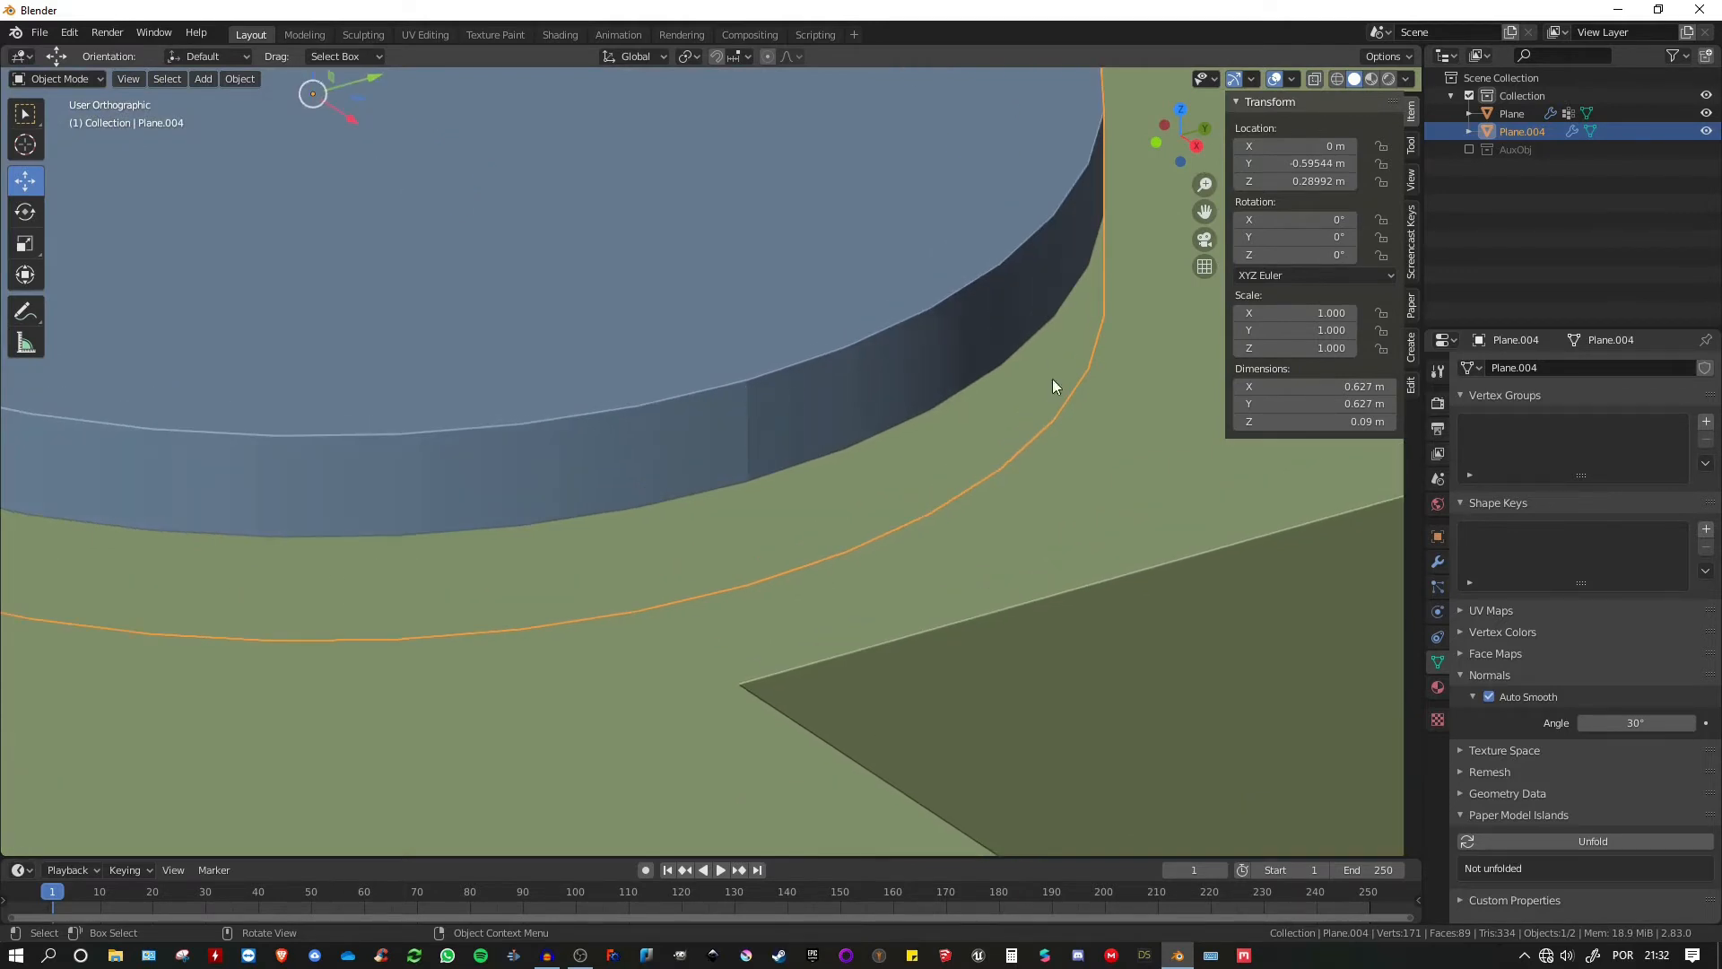
- Examine the disc's Bevel settings and the shading seams around its rim
click(1437, 562)
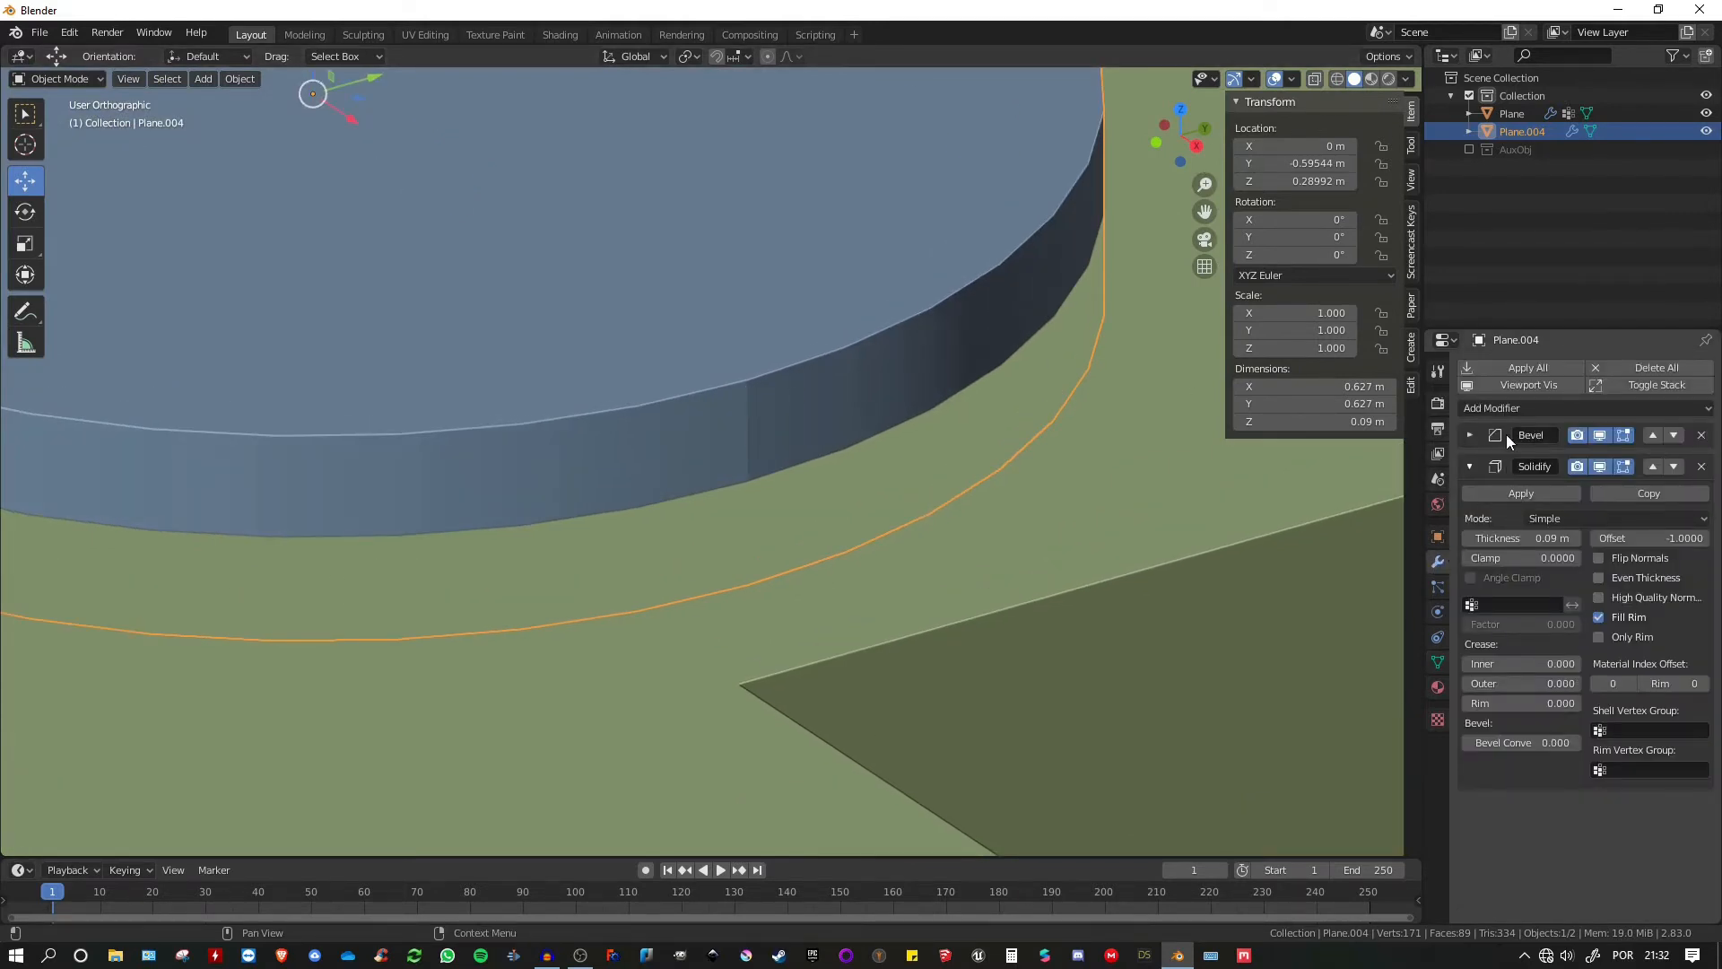
click(1469, 436)
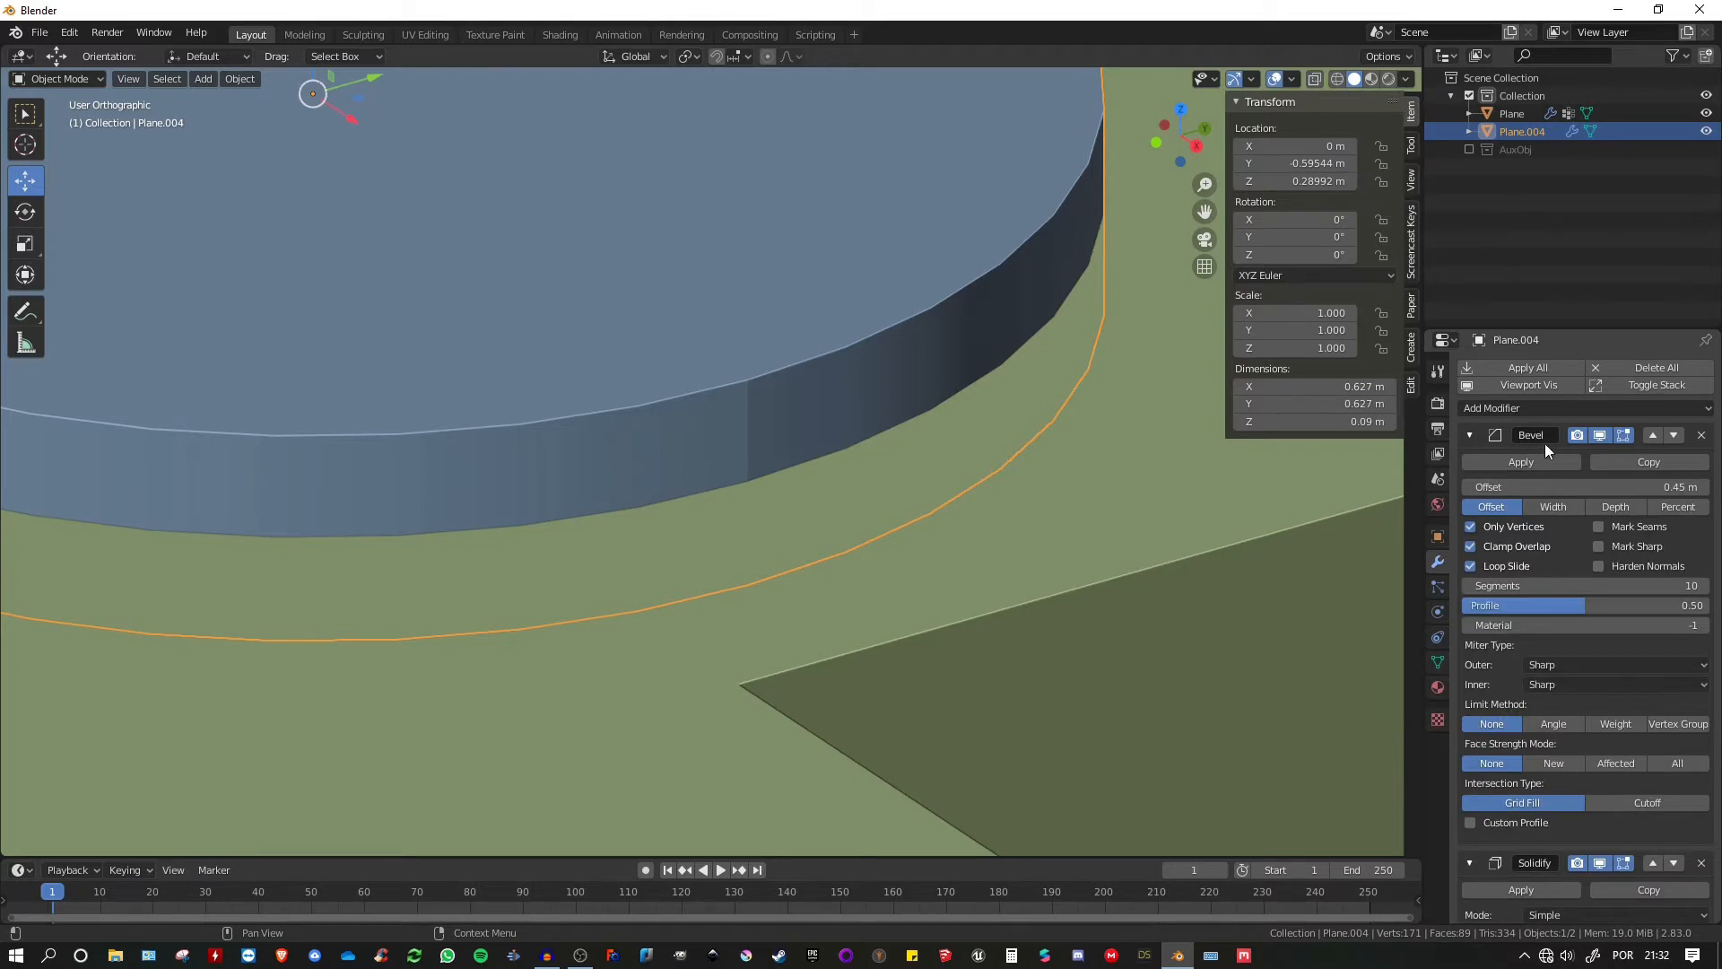
click(1470, 436)
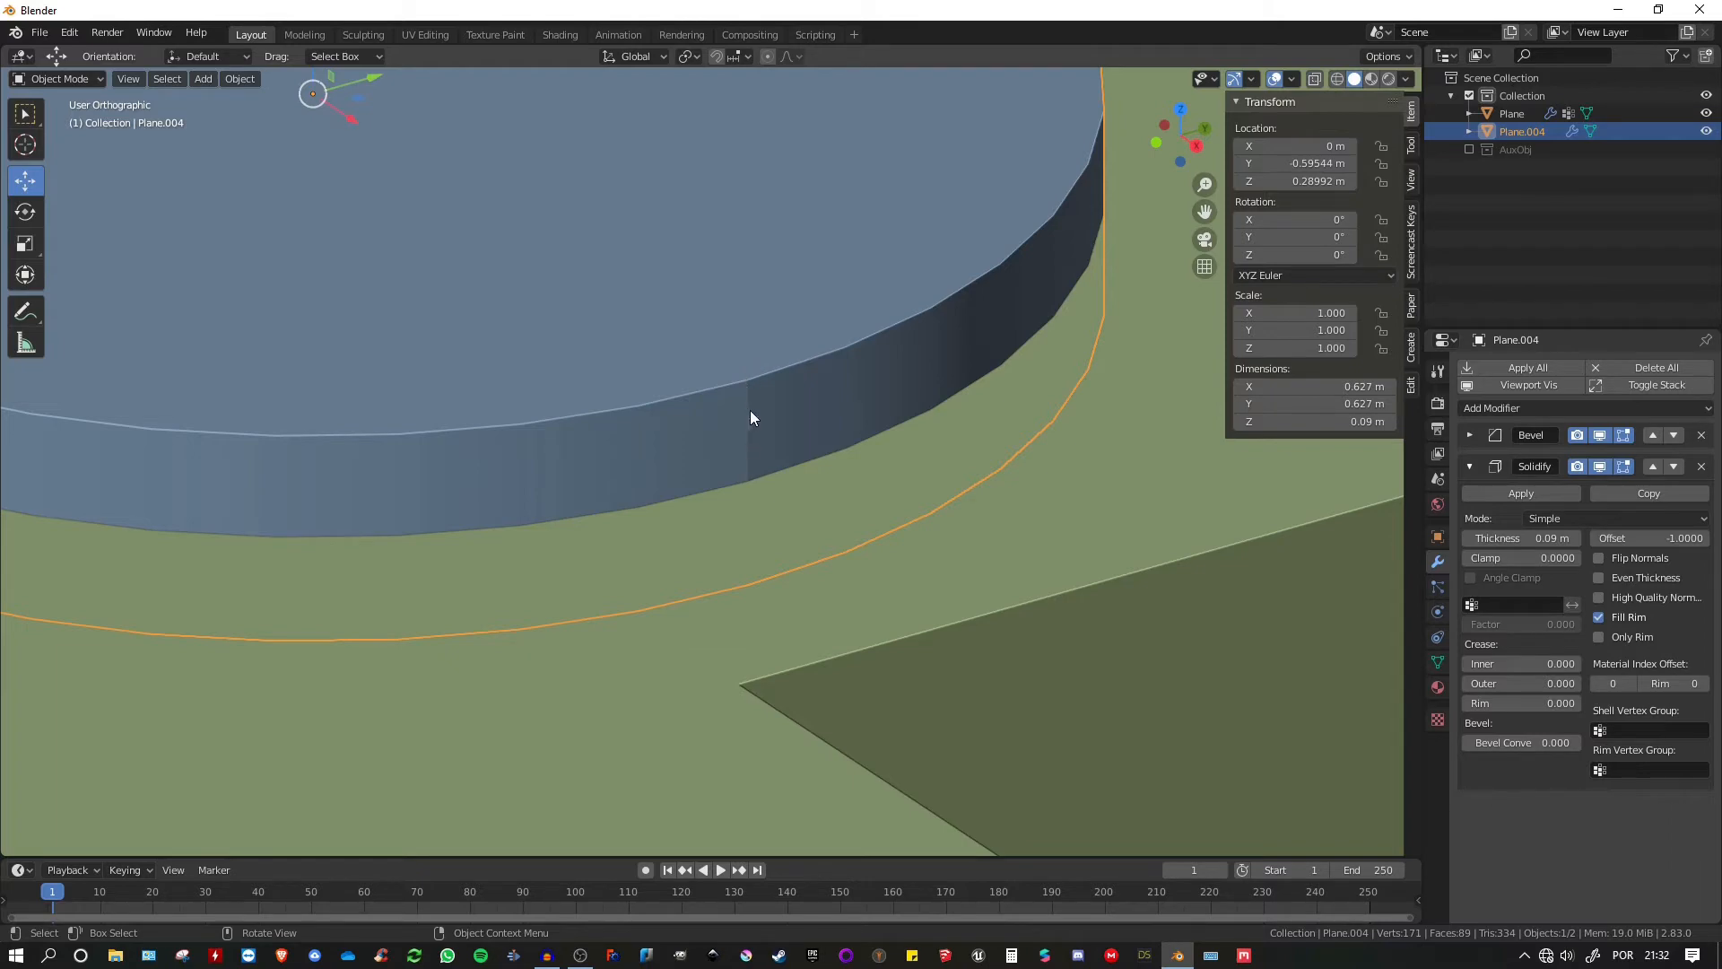
scroll(750, 411, down, 6)
mouse_move(739, 390)
middle_down()
mouse_move(600, 370)
mouse_move(718, 387)
middle_up()
middle_drag(524, 398, 859, 380)
scroll(744, 395, up, 3)
scroll(731, 368, up, 3)
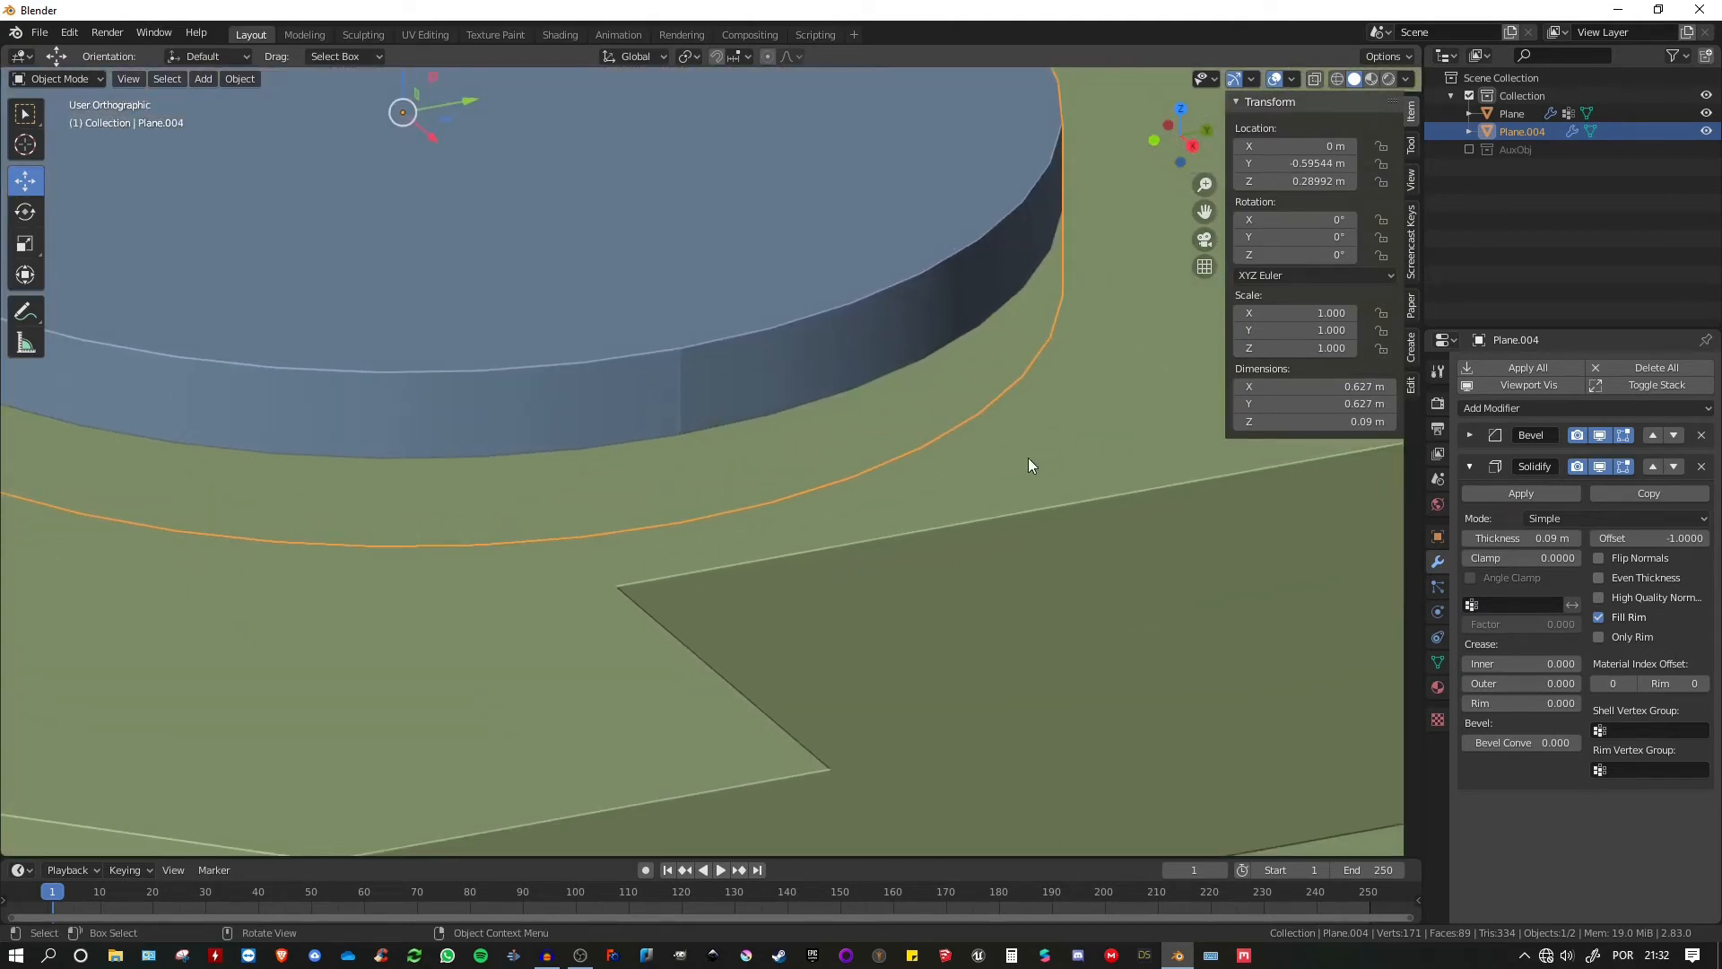
scroll(1029, 422, down, 3)
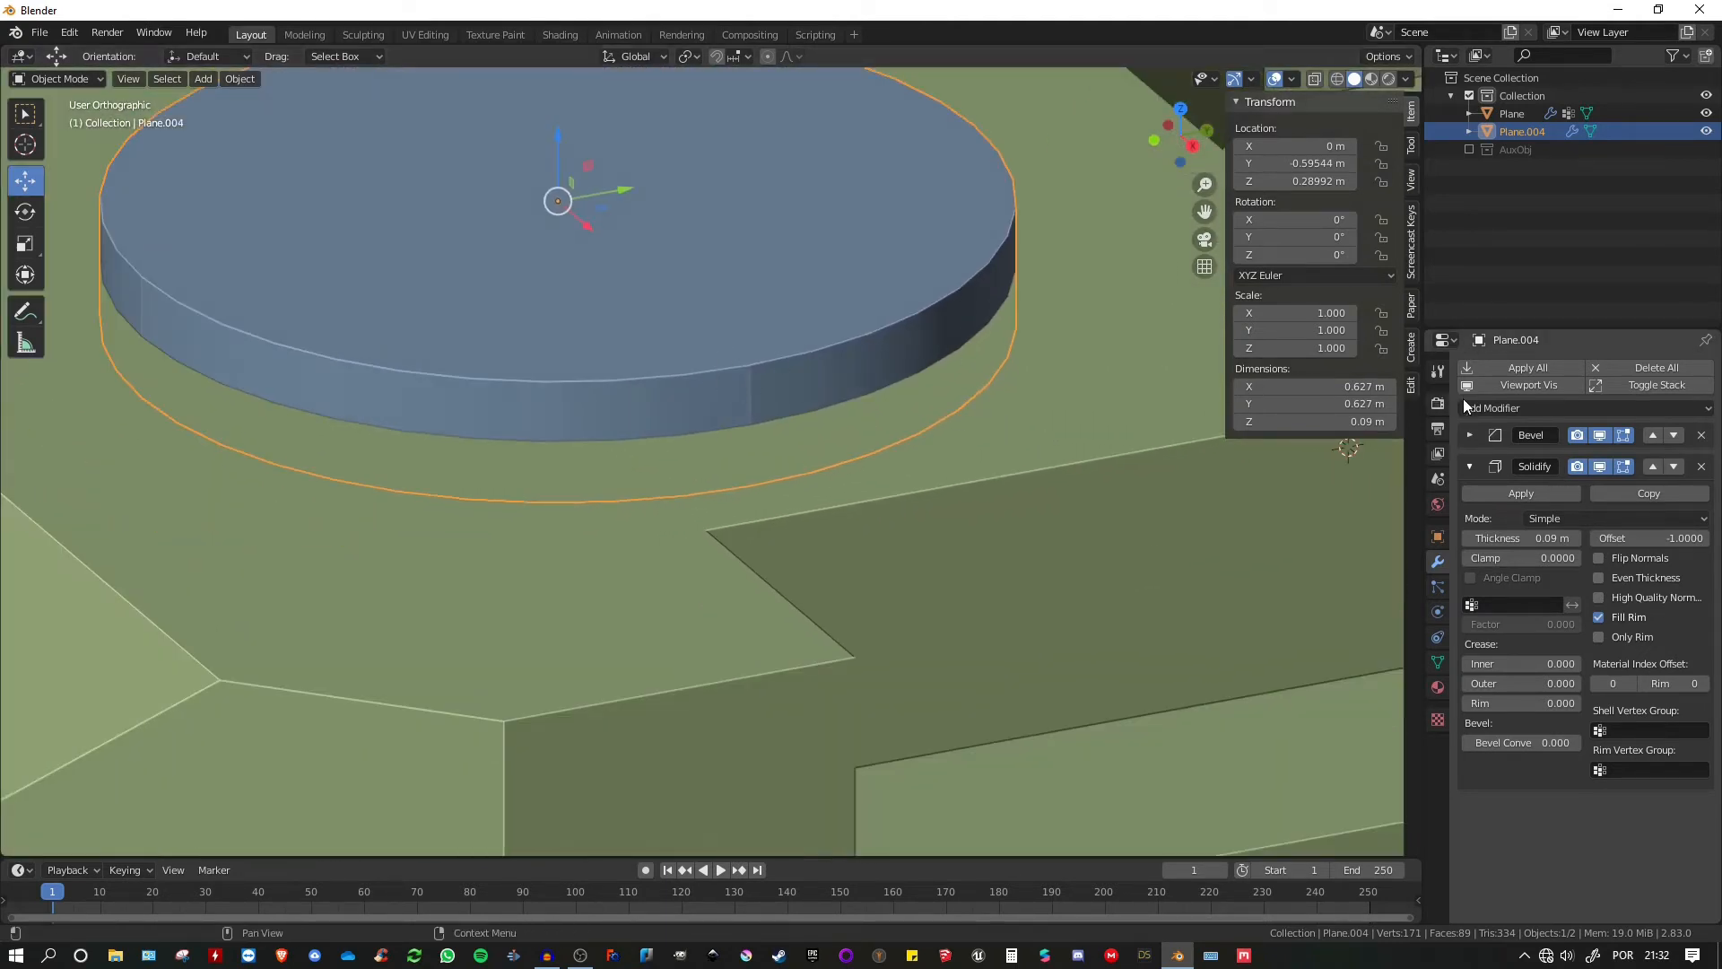
- Add a Weld modifier with a 0.001 m distance after Solidify to merge the disc's duplicate vertices
click(1468, 468)
click(1519, 404)
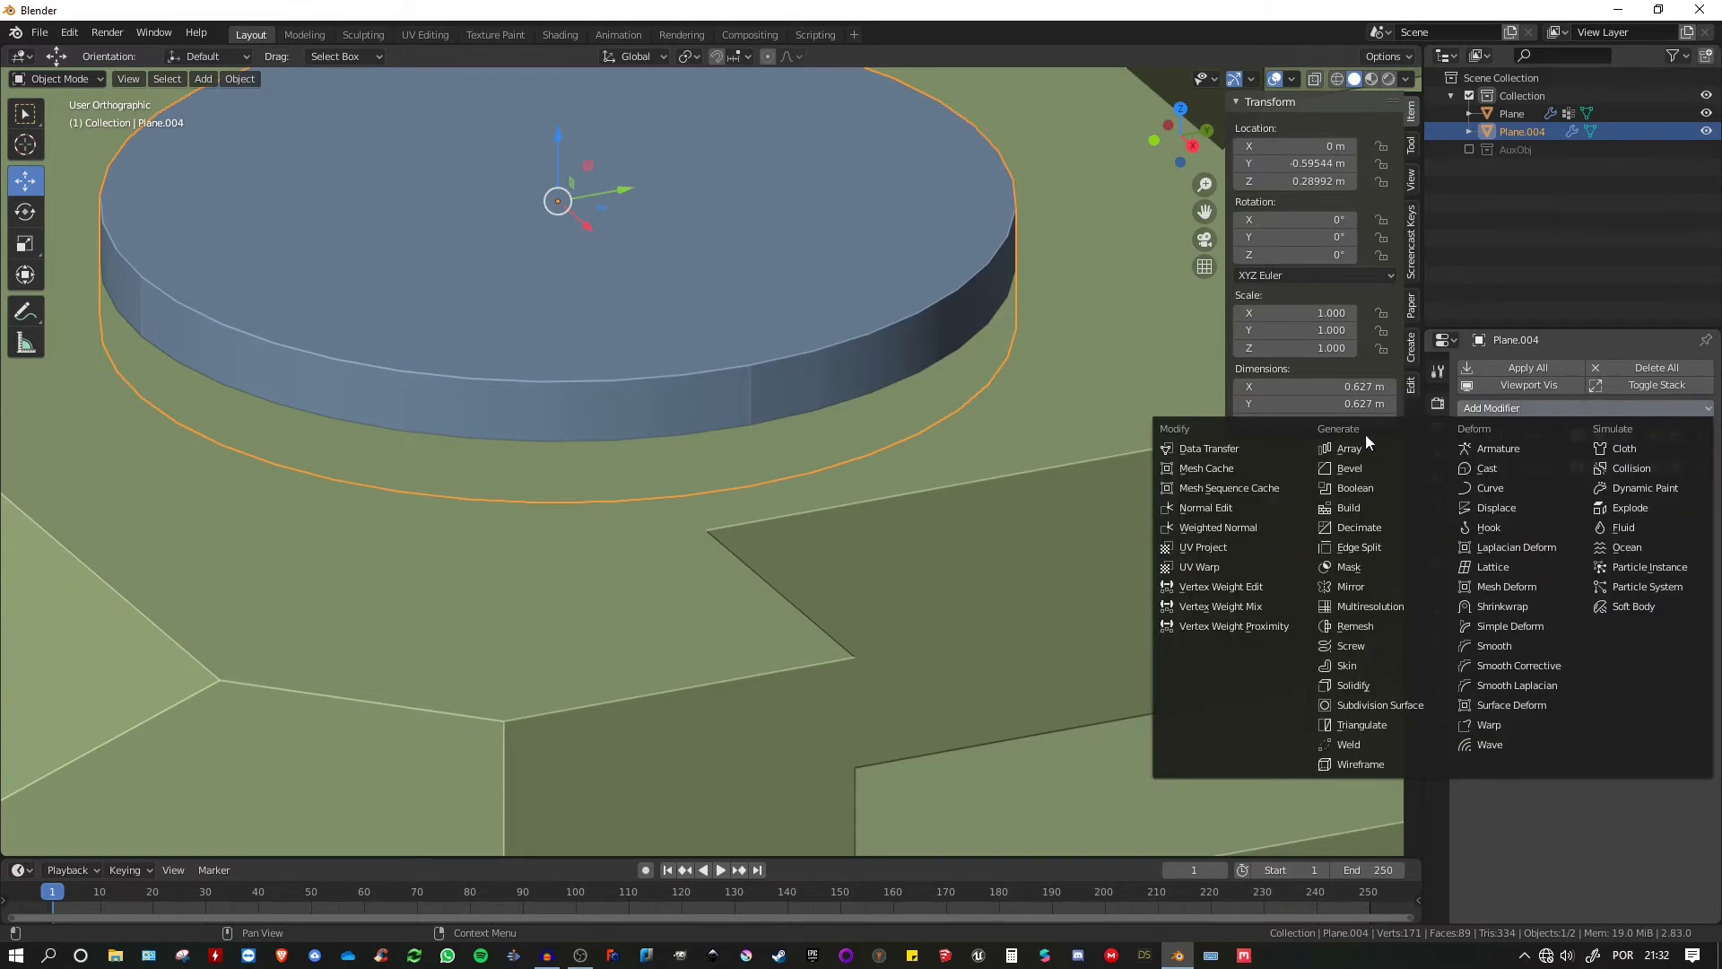
click(1351, 744)
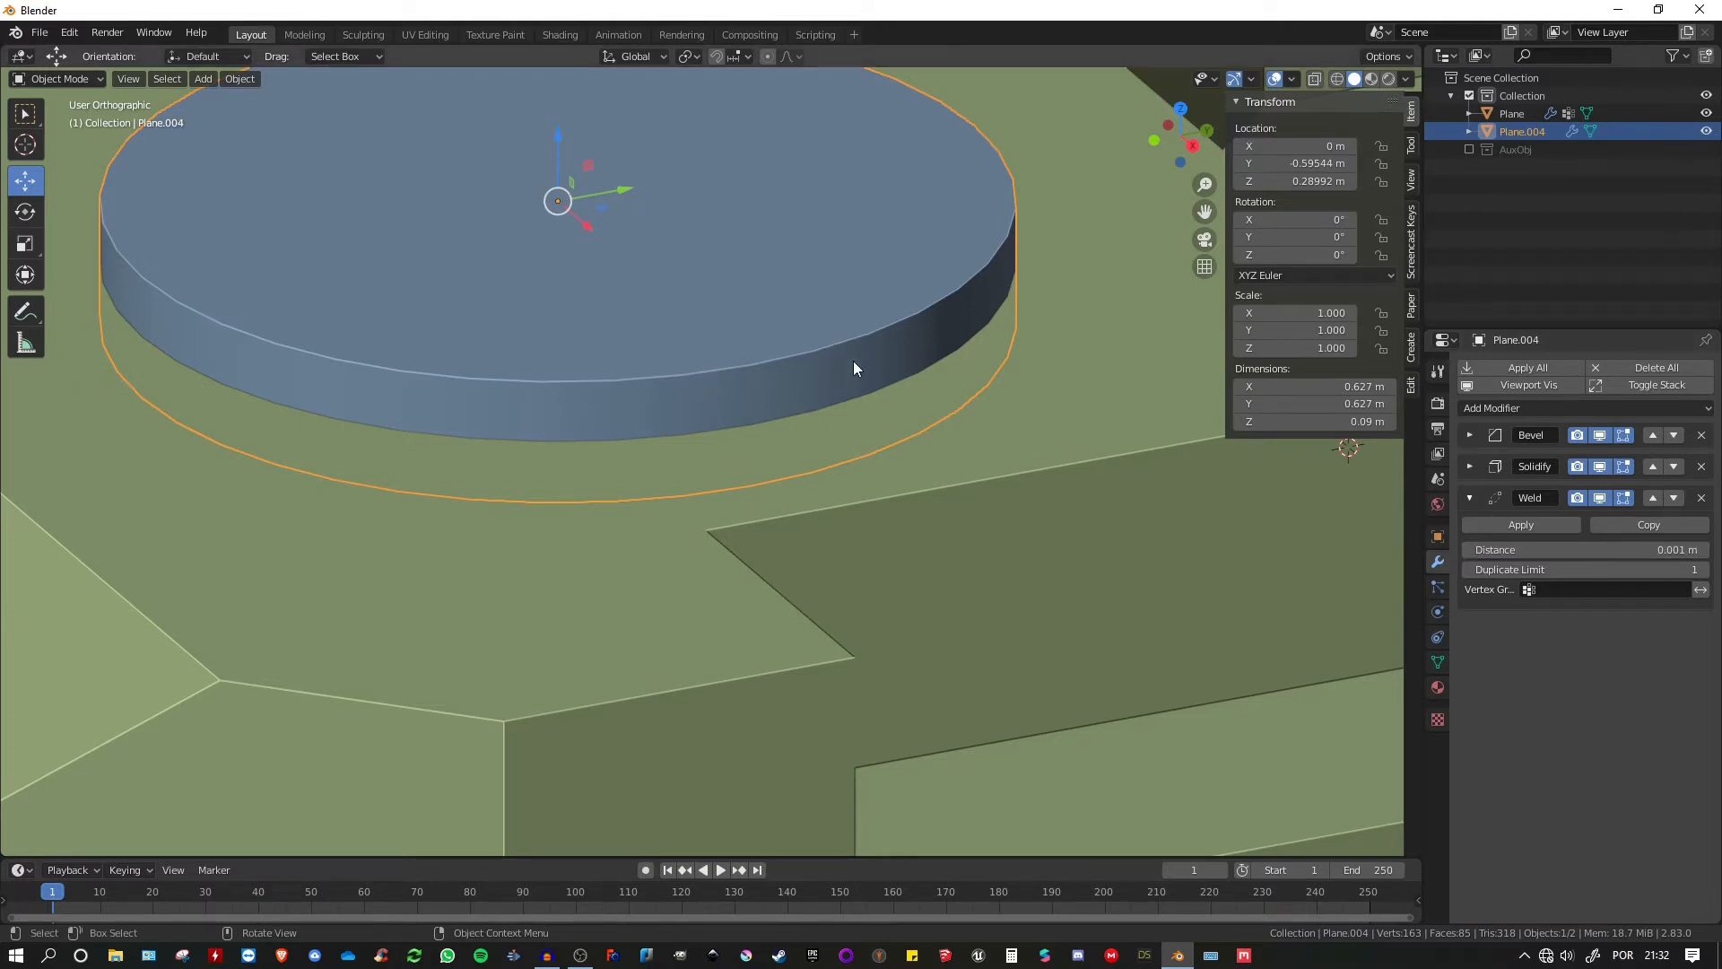
- Move the disc's Weld modifier above Solidify in the modifier stack
scroll(853, 361, down, 3)
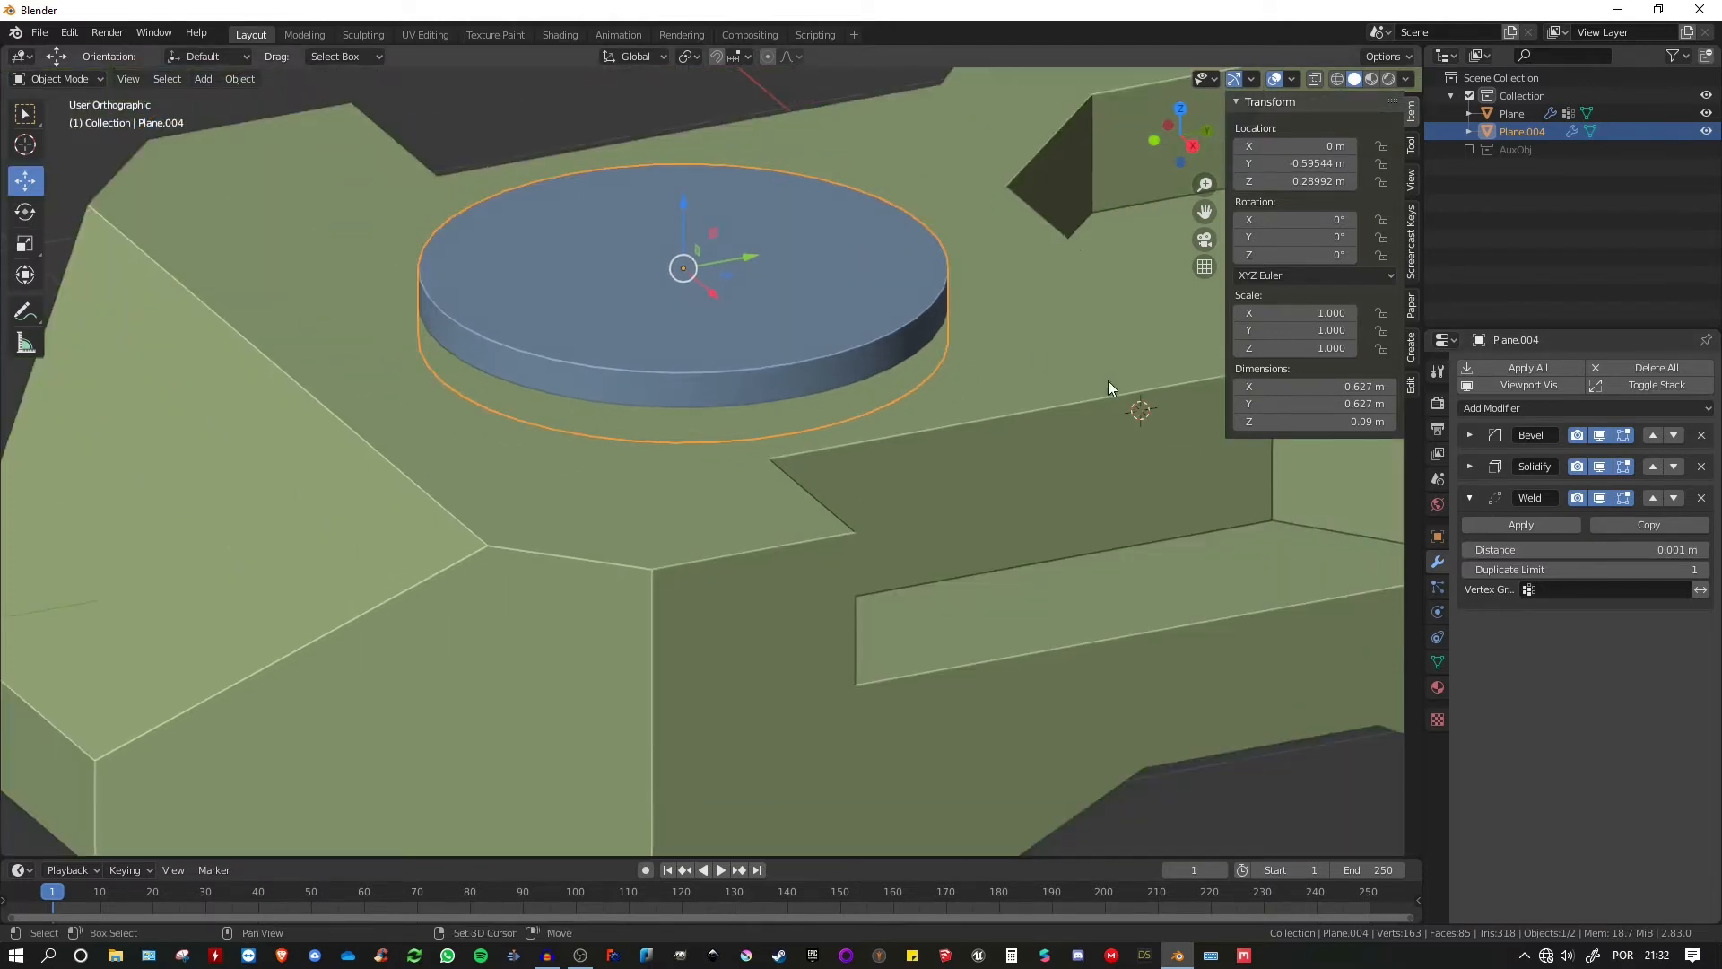
click(1651, 497)
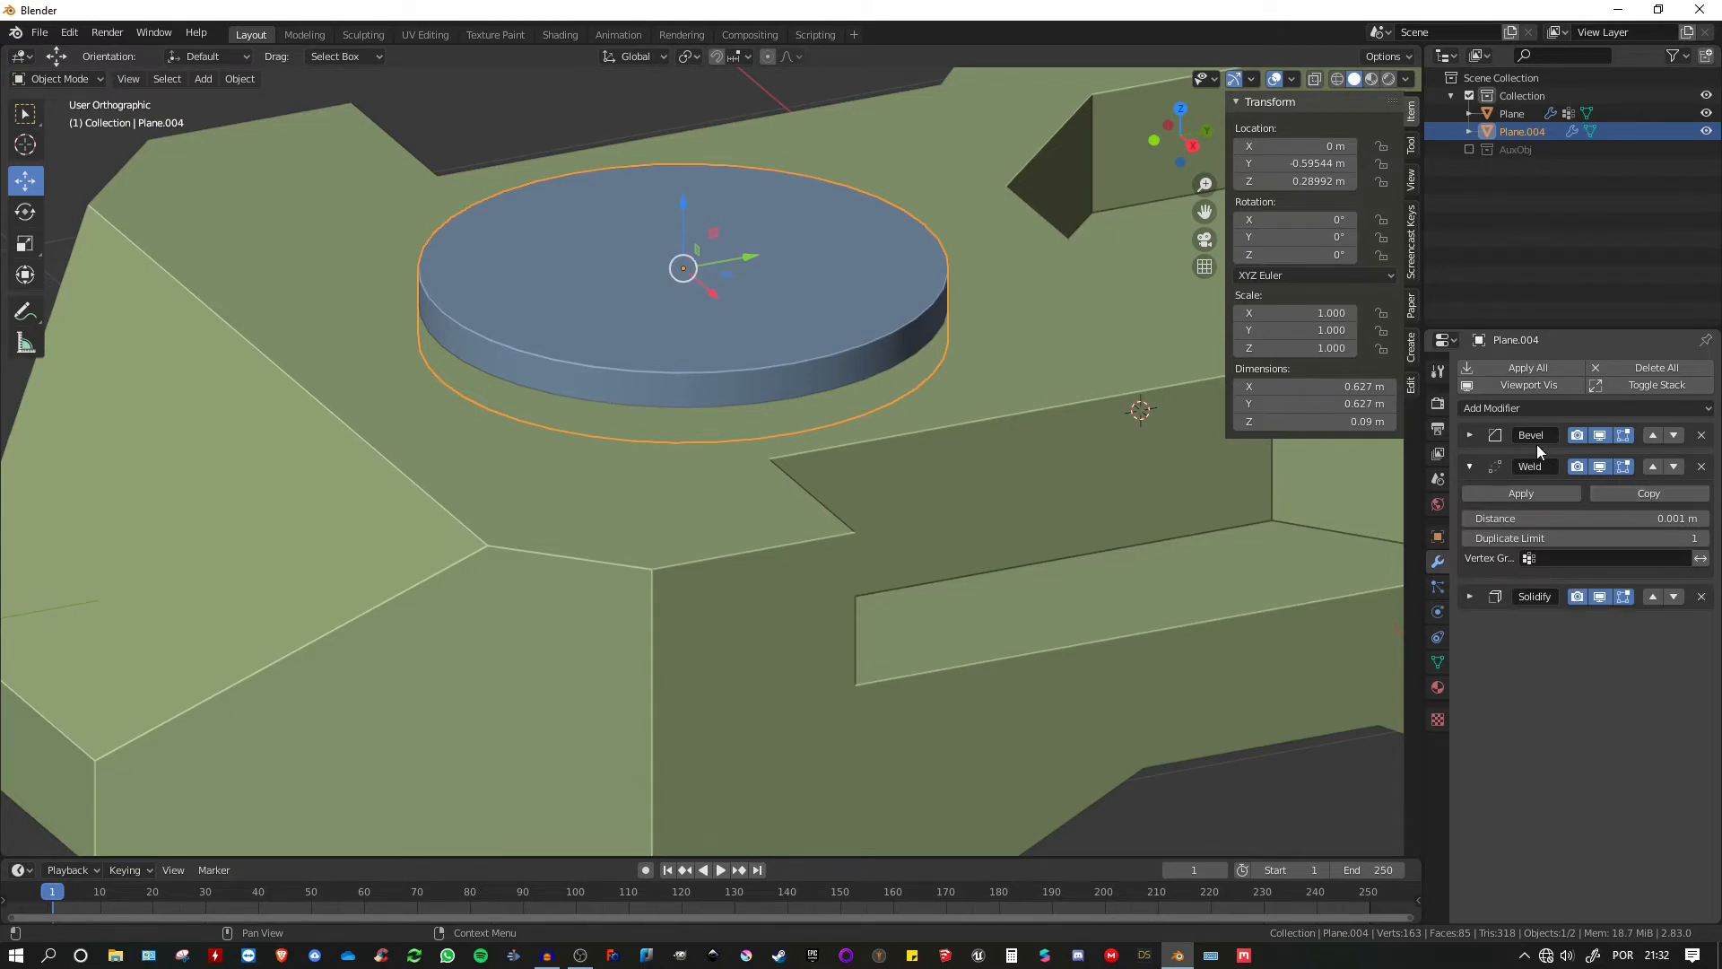
click(1469, 467)
scroll(580, 275, down, 1)
middle_drag(580, 274, 588, 274)
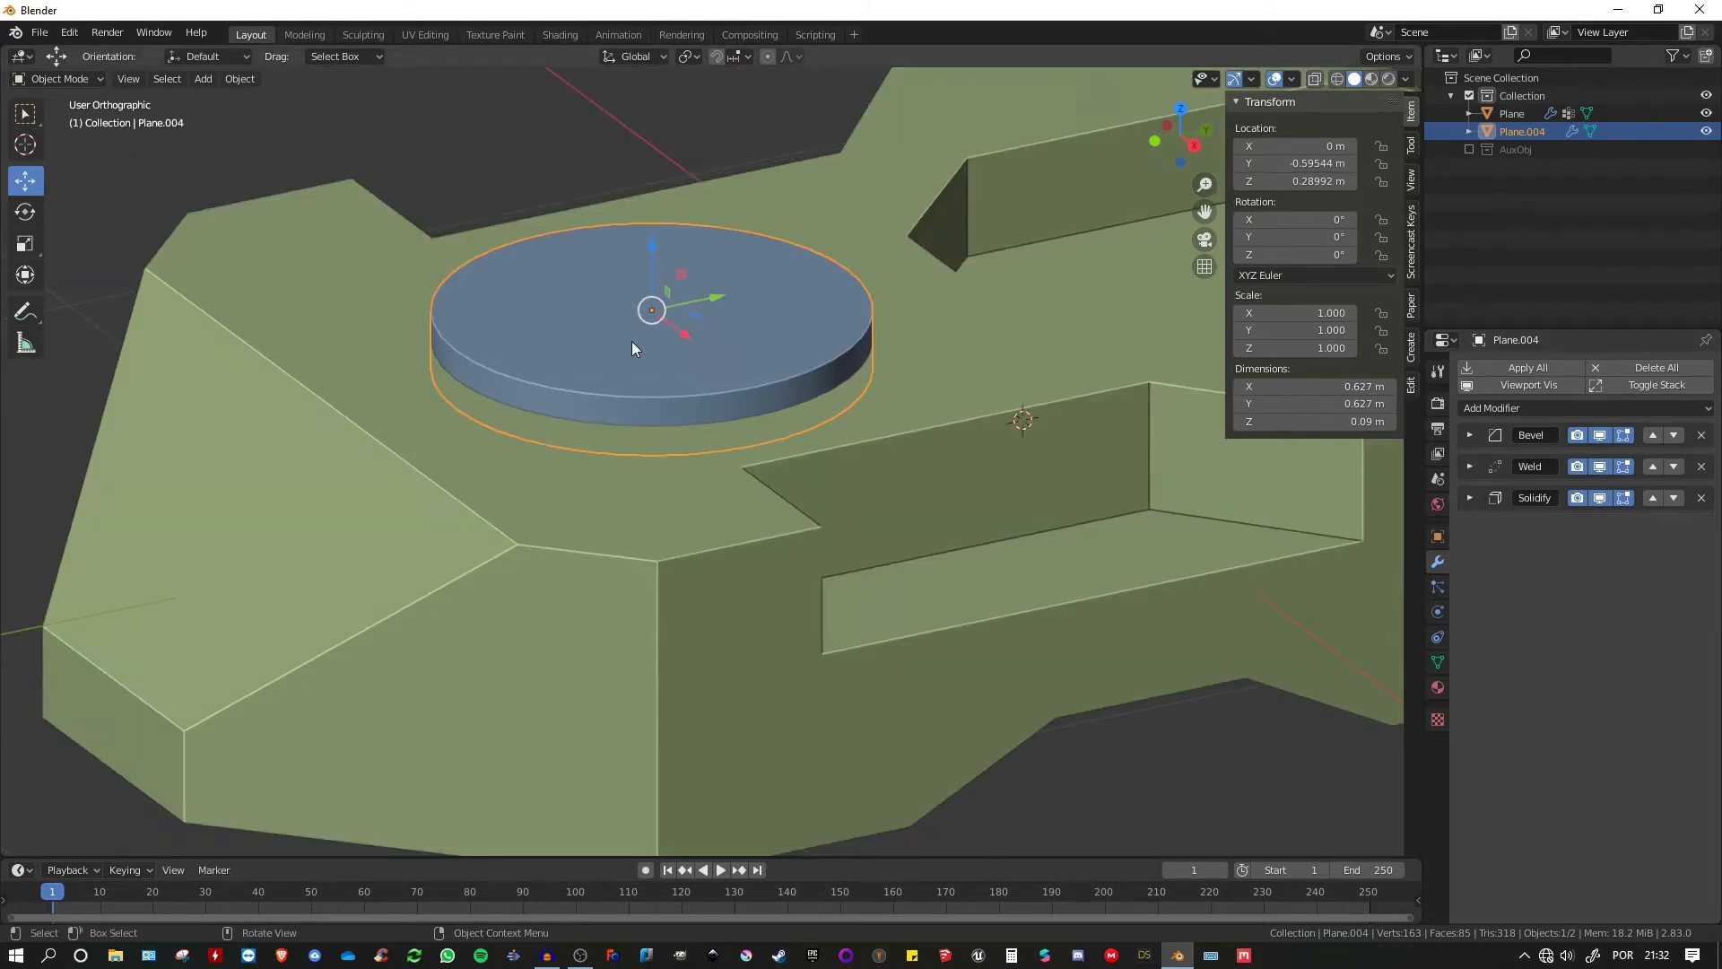
- Subtract the disc from the main body with a Boolean difference to cut a shallow circular recess
shift+click(976, 356)
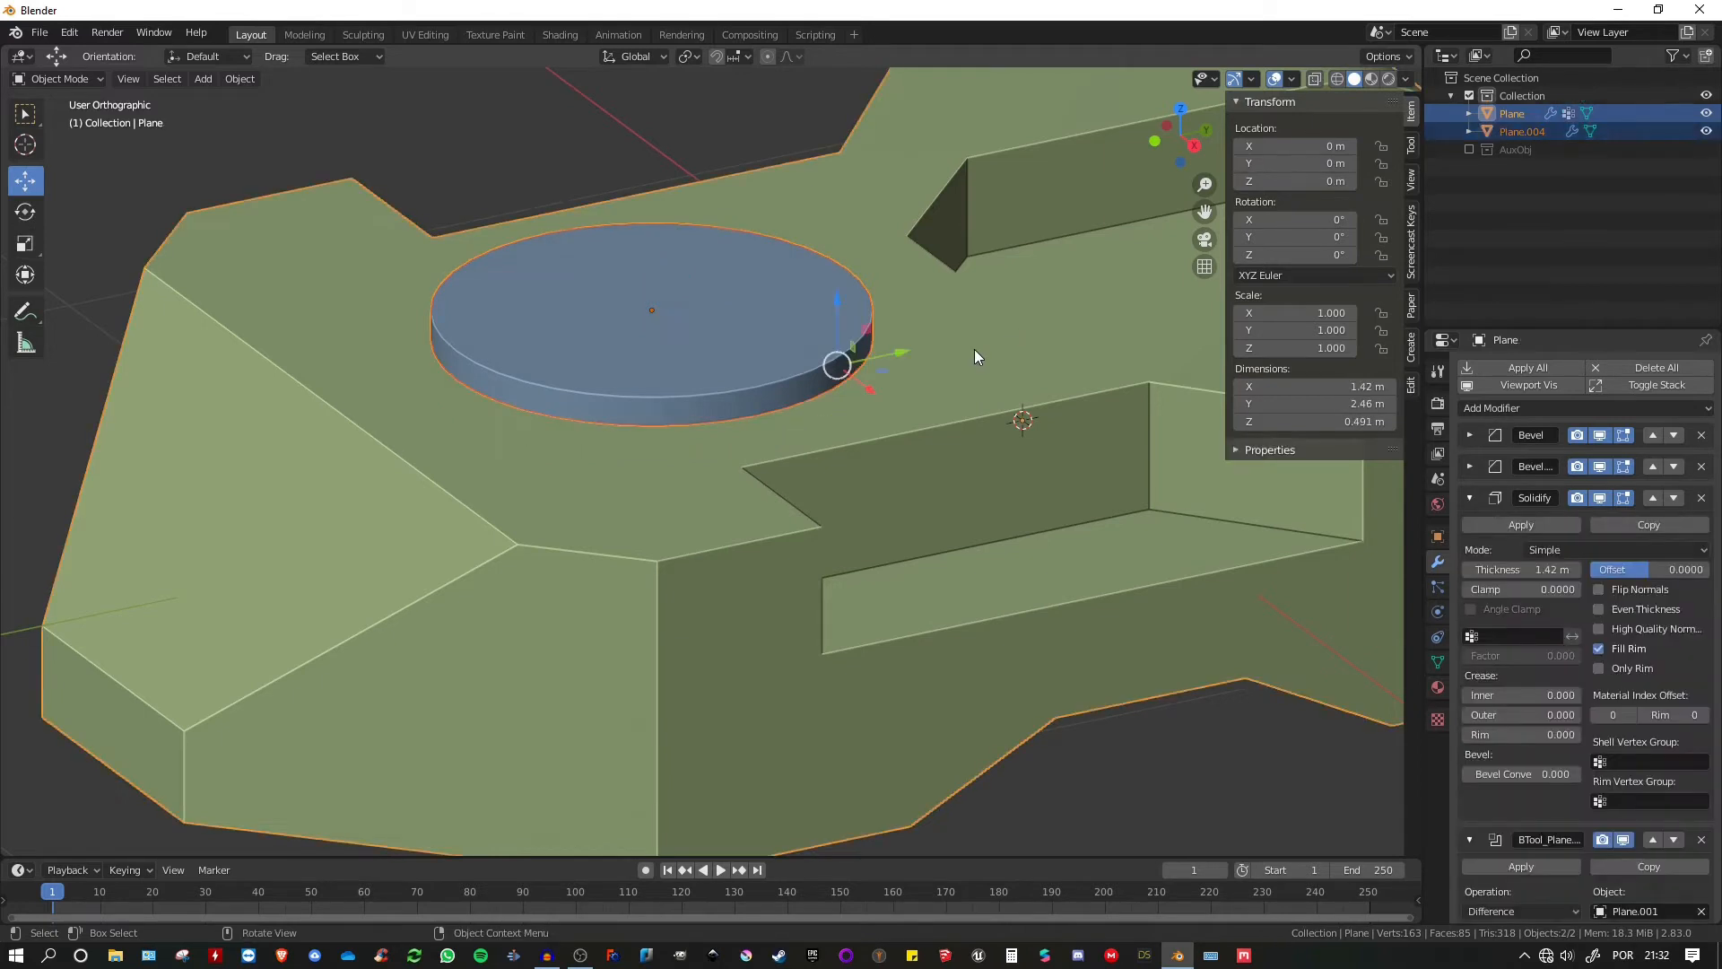
key(ctrl+KP_Subtract)
middle_drag(987, 352, 664, 271)
- Duplicate the circular cutter in place and scale the copy down uniformly to about 0.674
click(750, 391)
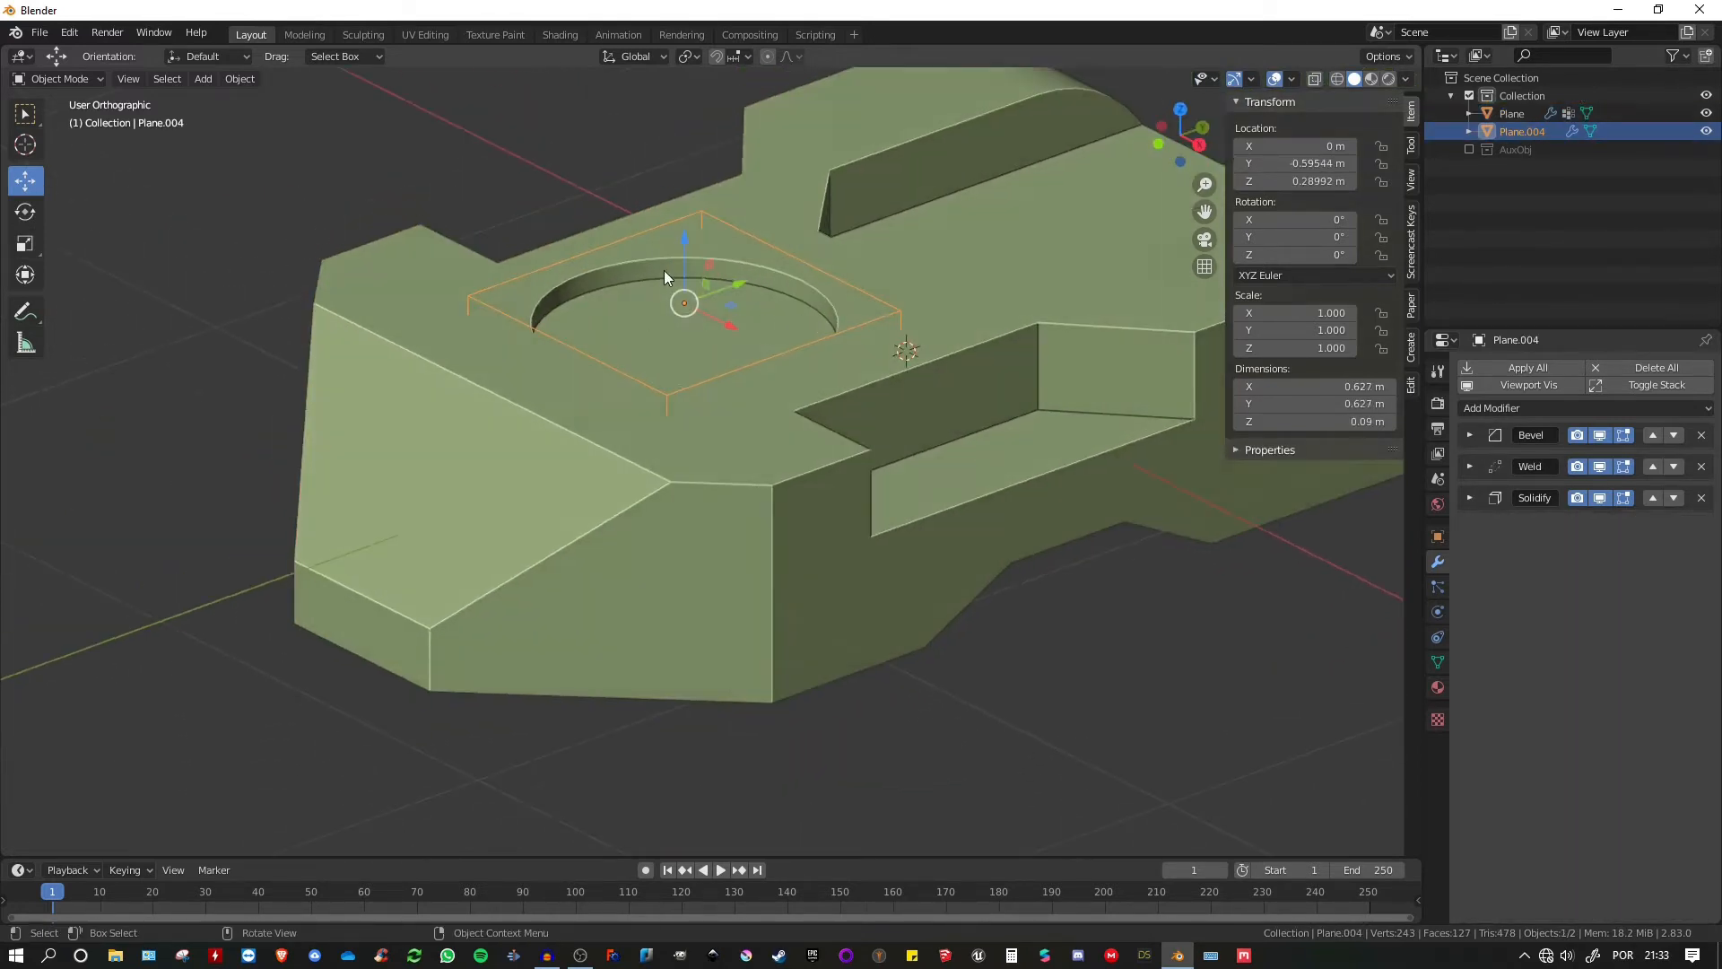
key(shift+d)
right_click(1014, 366)
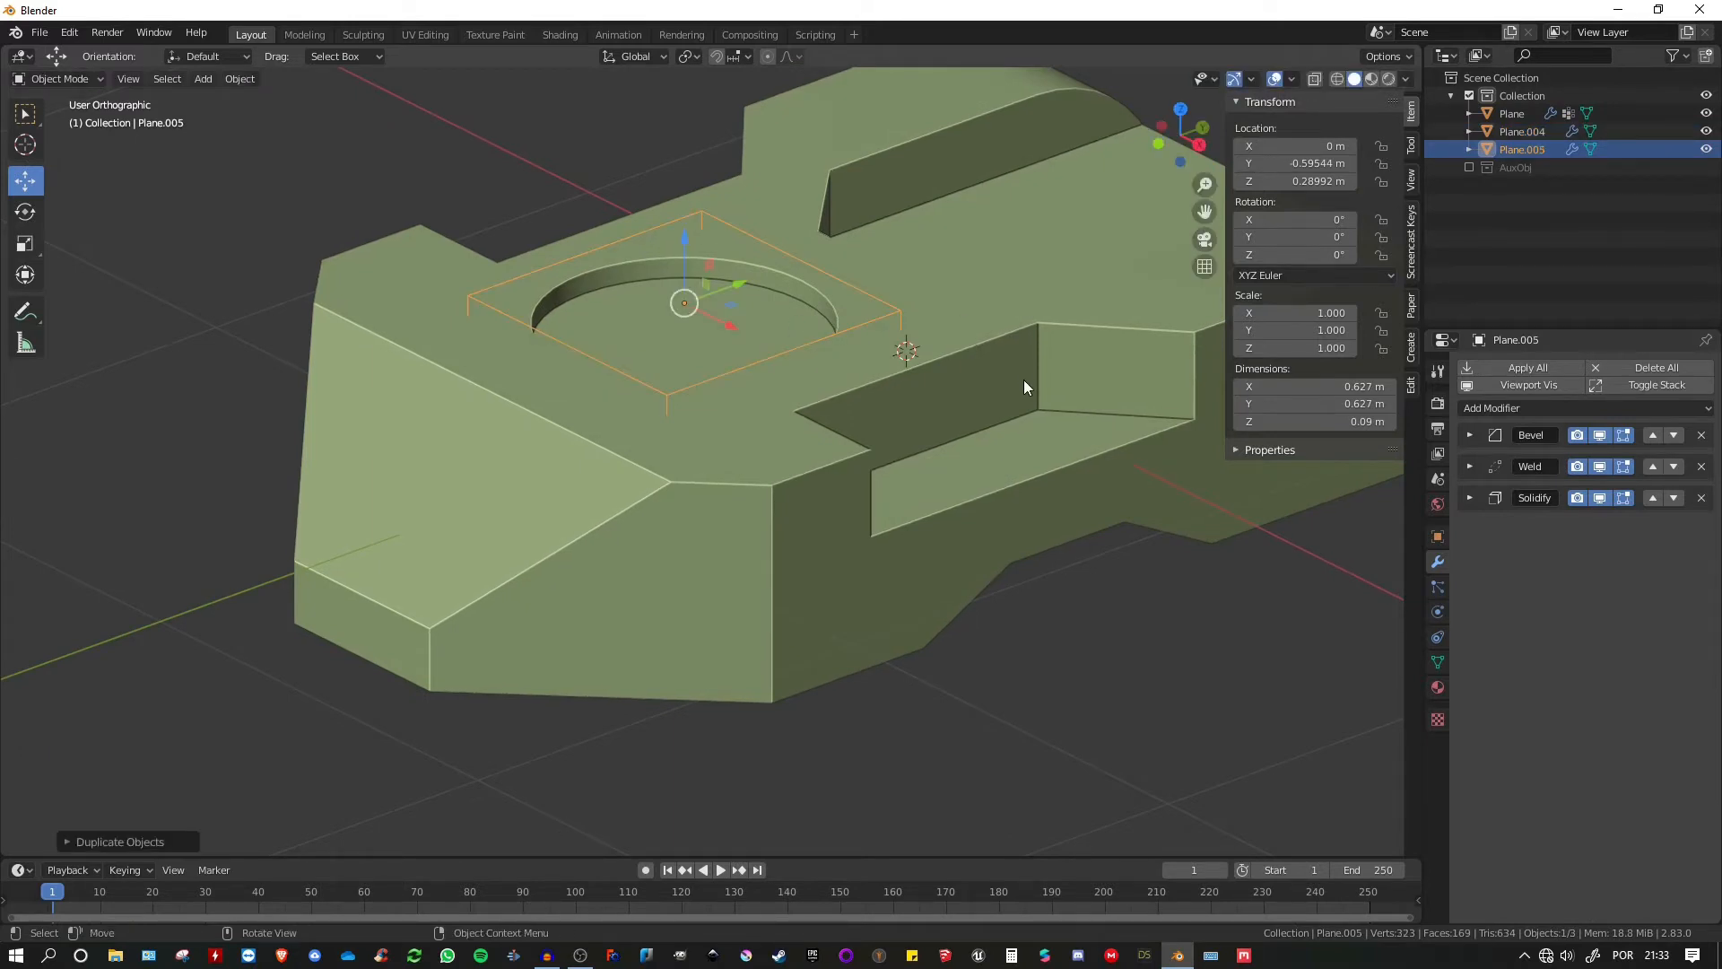
key(s)
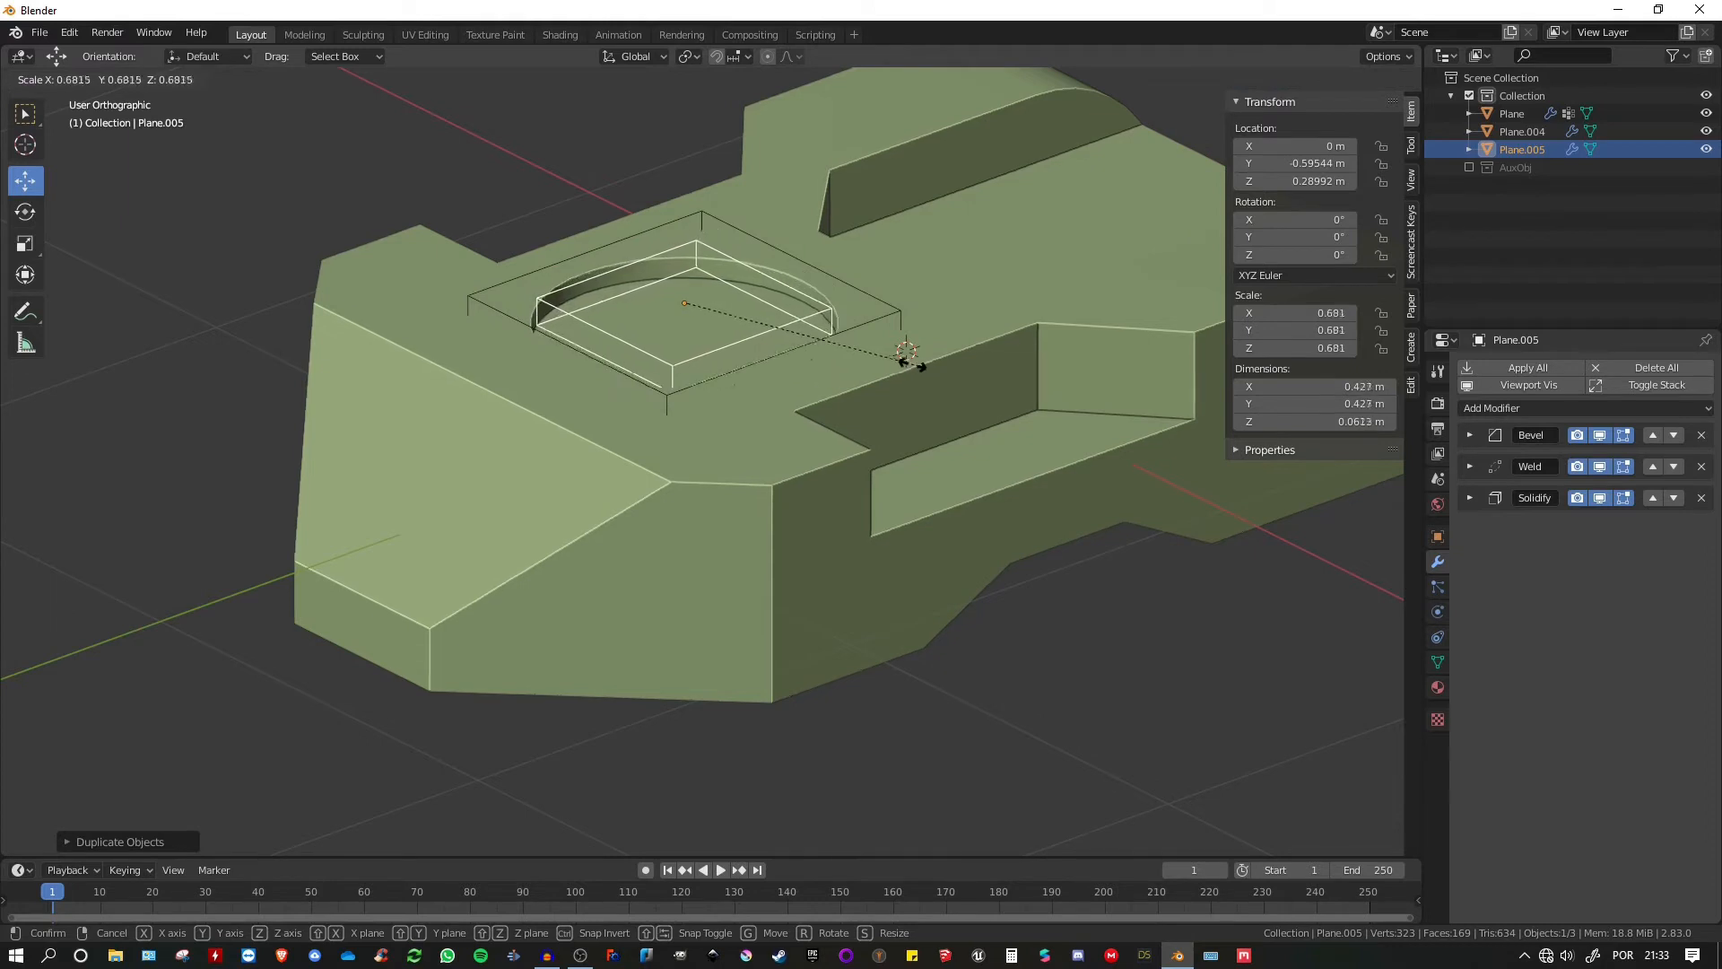
click(909, 362)
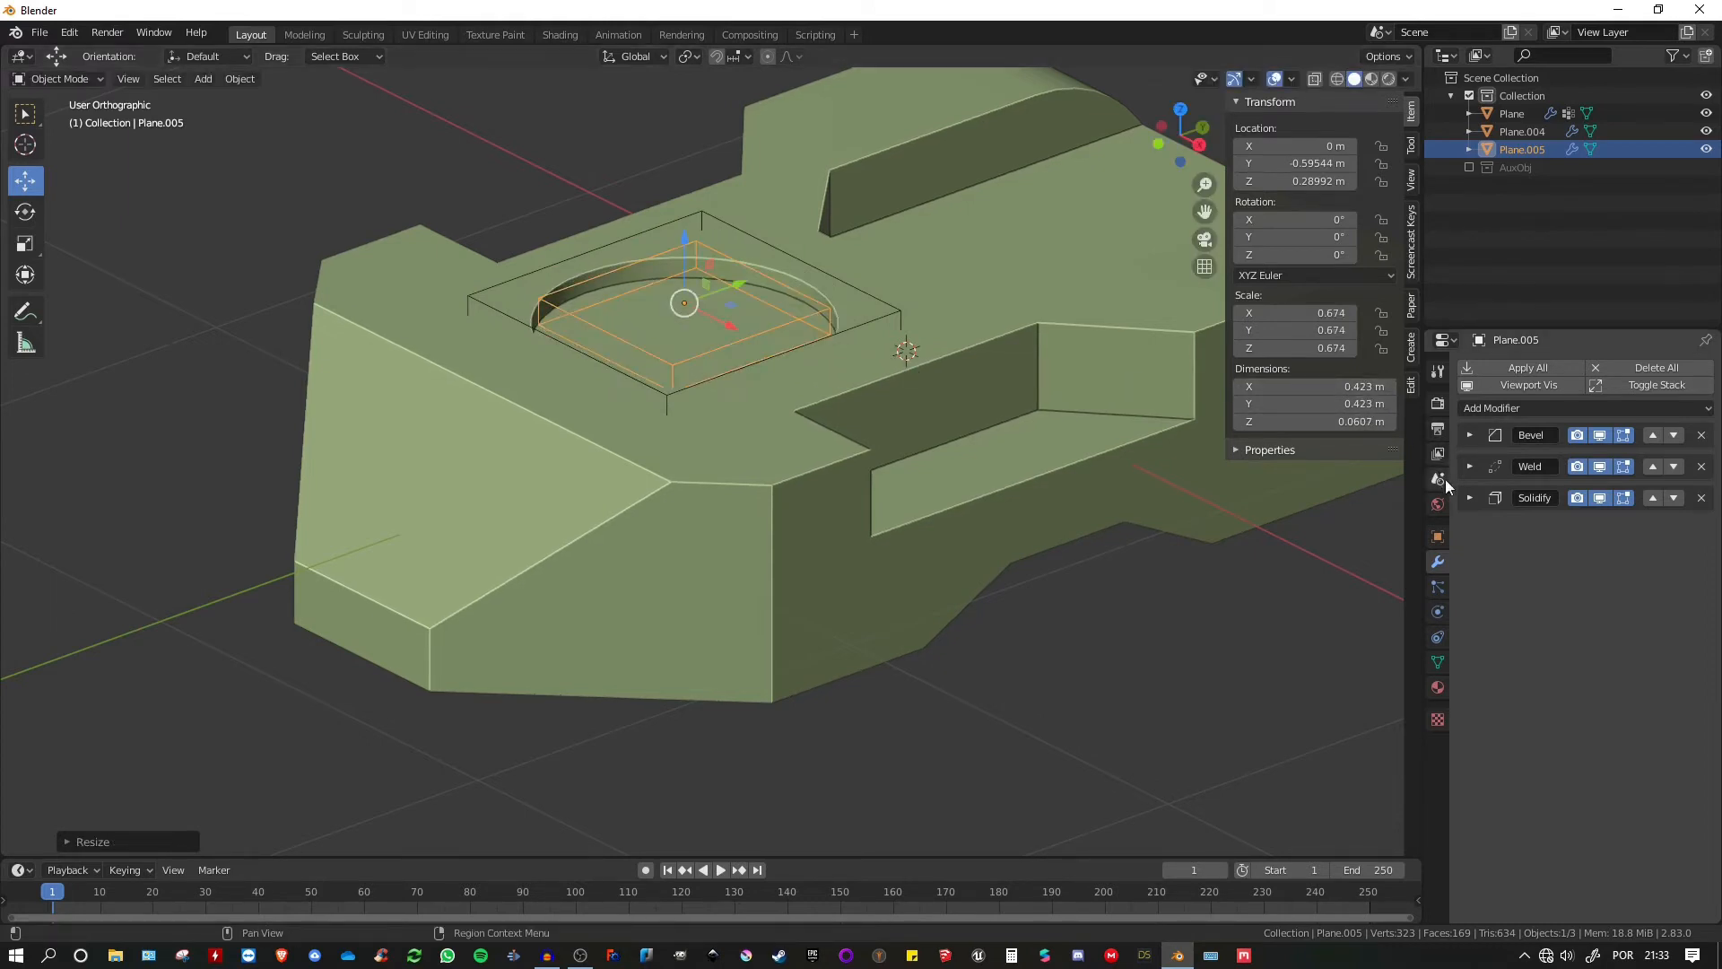
- Increase the smaller cutter's Solidify thickness to about 0.357 m and subtract it from the main body with a Boolean difference
click(1469, 498)
drag(1523, 569, 1679, 569)
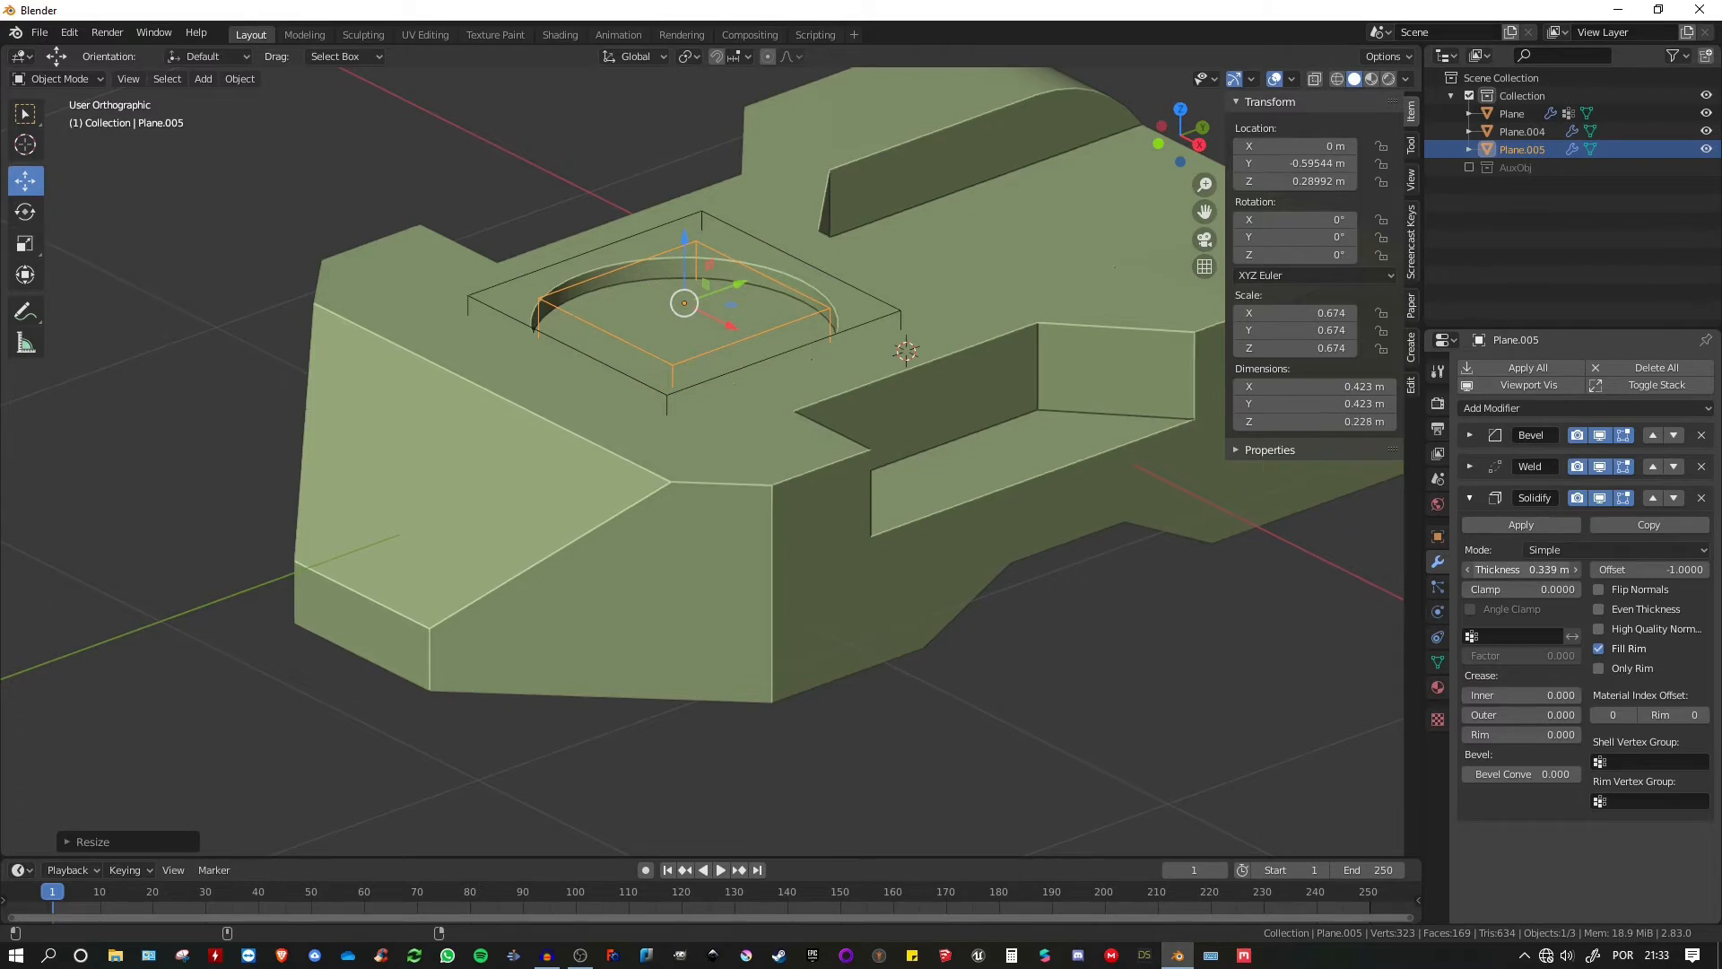
middle_drag(807, 332, 782, 303)
scroll(813, 311, up, 2)
shift+click(987, 326)
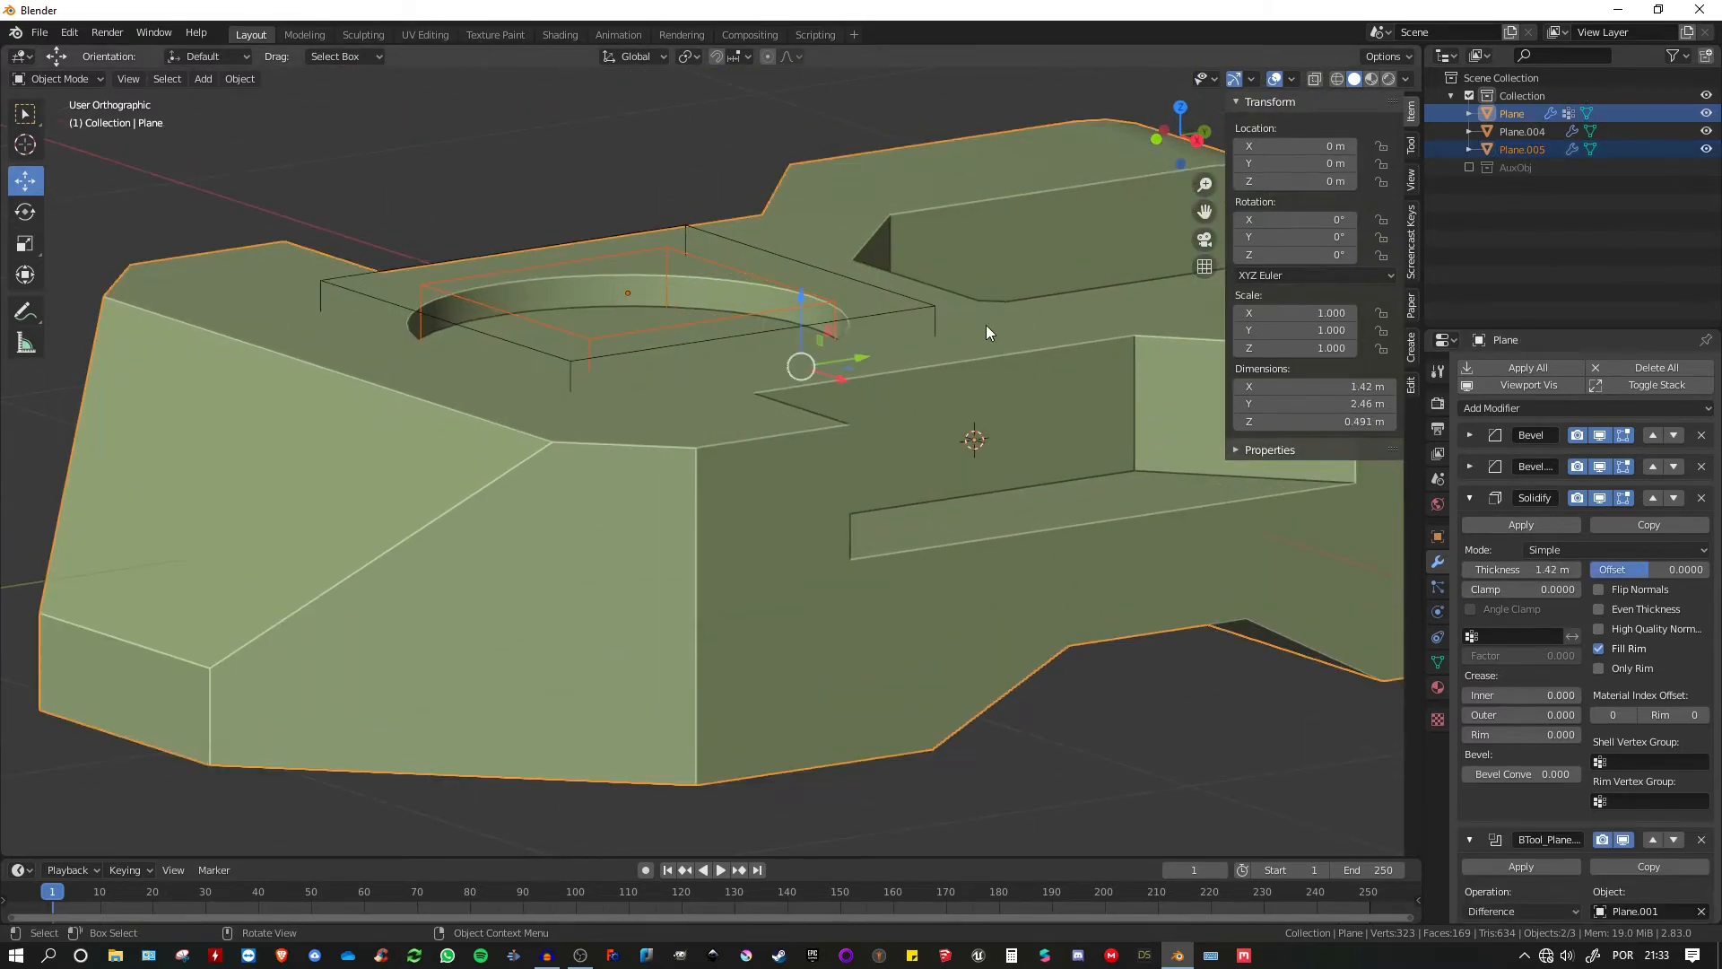
key(ctrl+KP_Subtract)
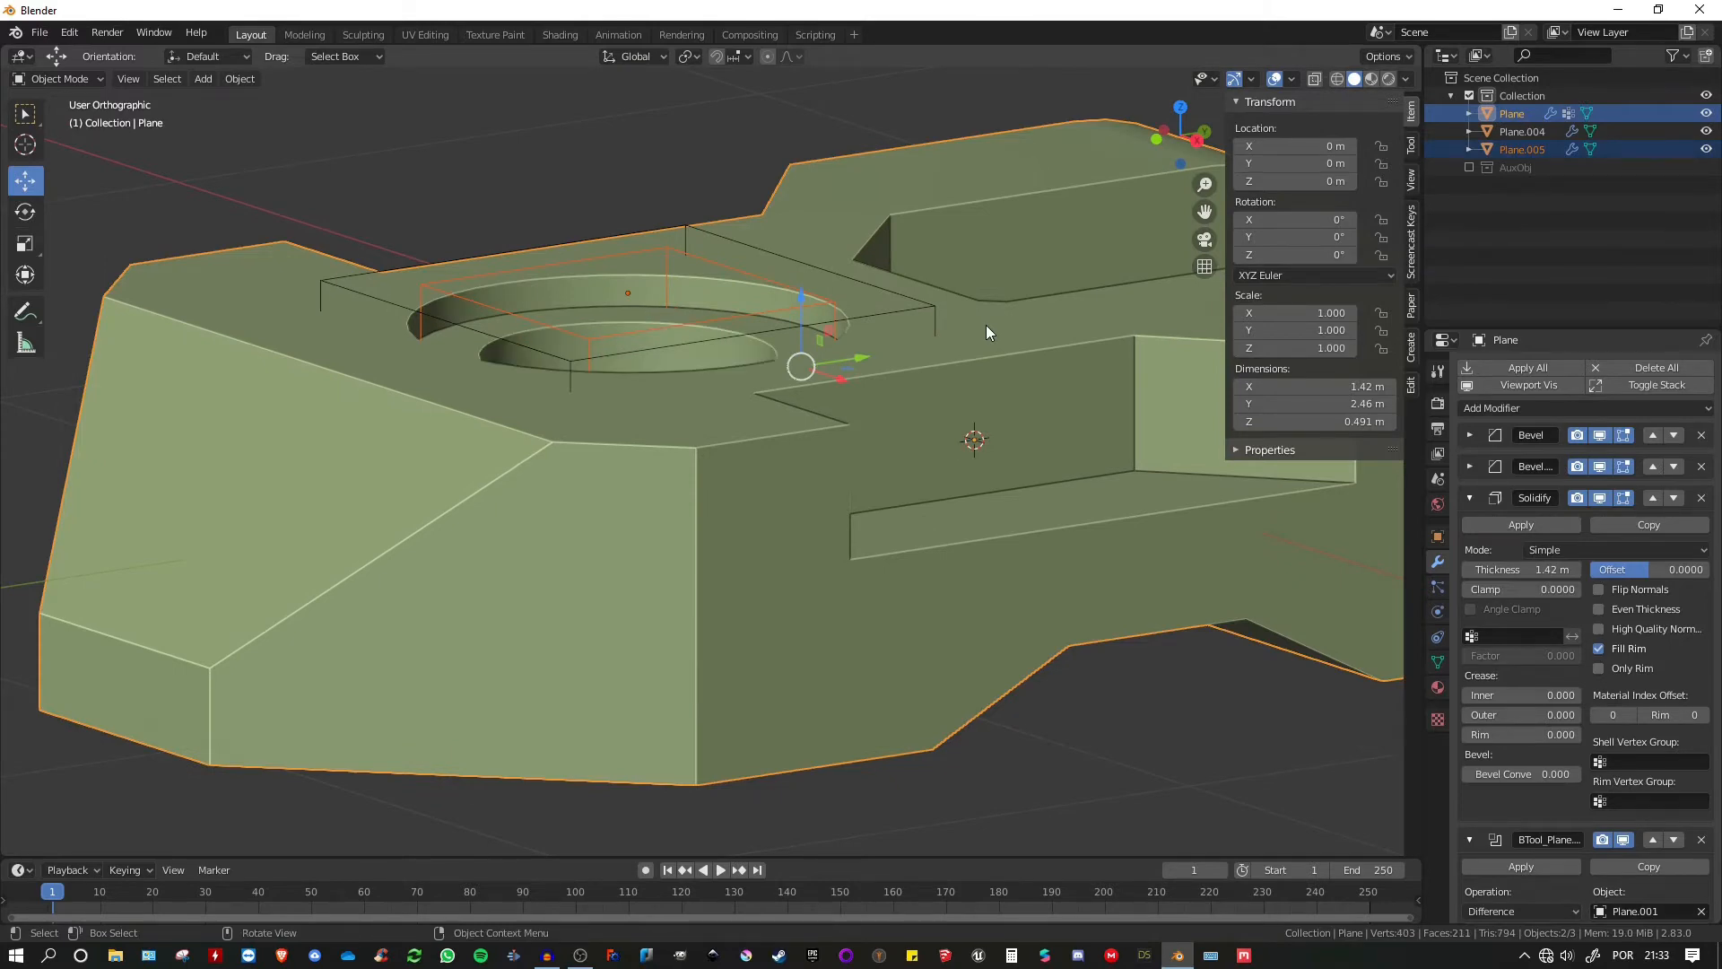
middle_drag(767, 269, 887, 311)
- Raise the smaller circular cutter to about Z 0.314 m and increase its Solidify thickness to about 1.196 m, through the body
click(829, 294)
scroll(821, 287, up, 3)
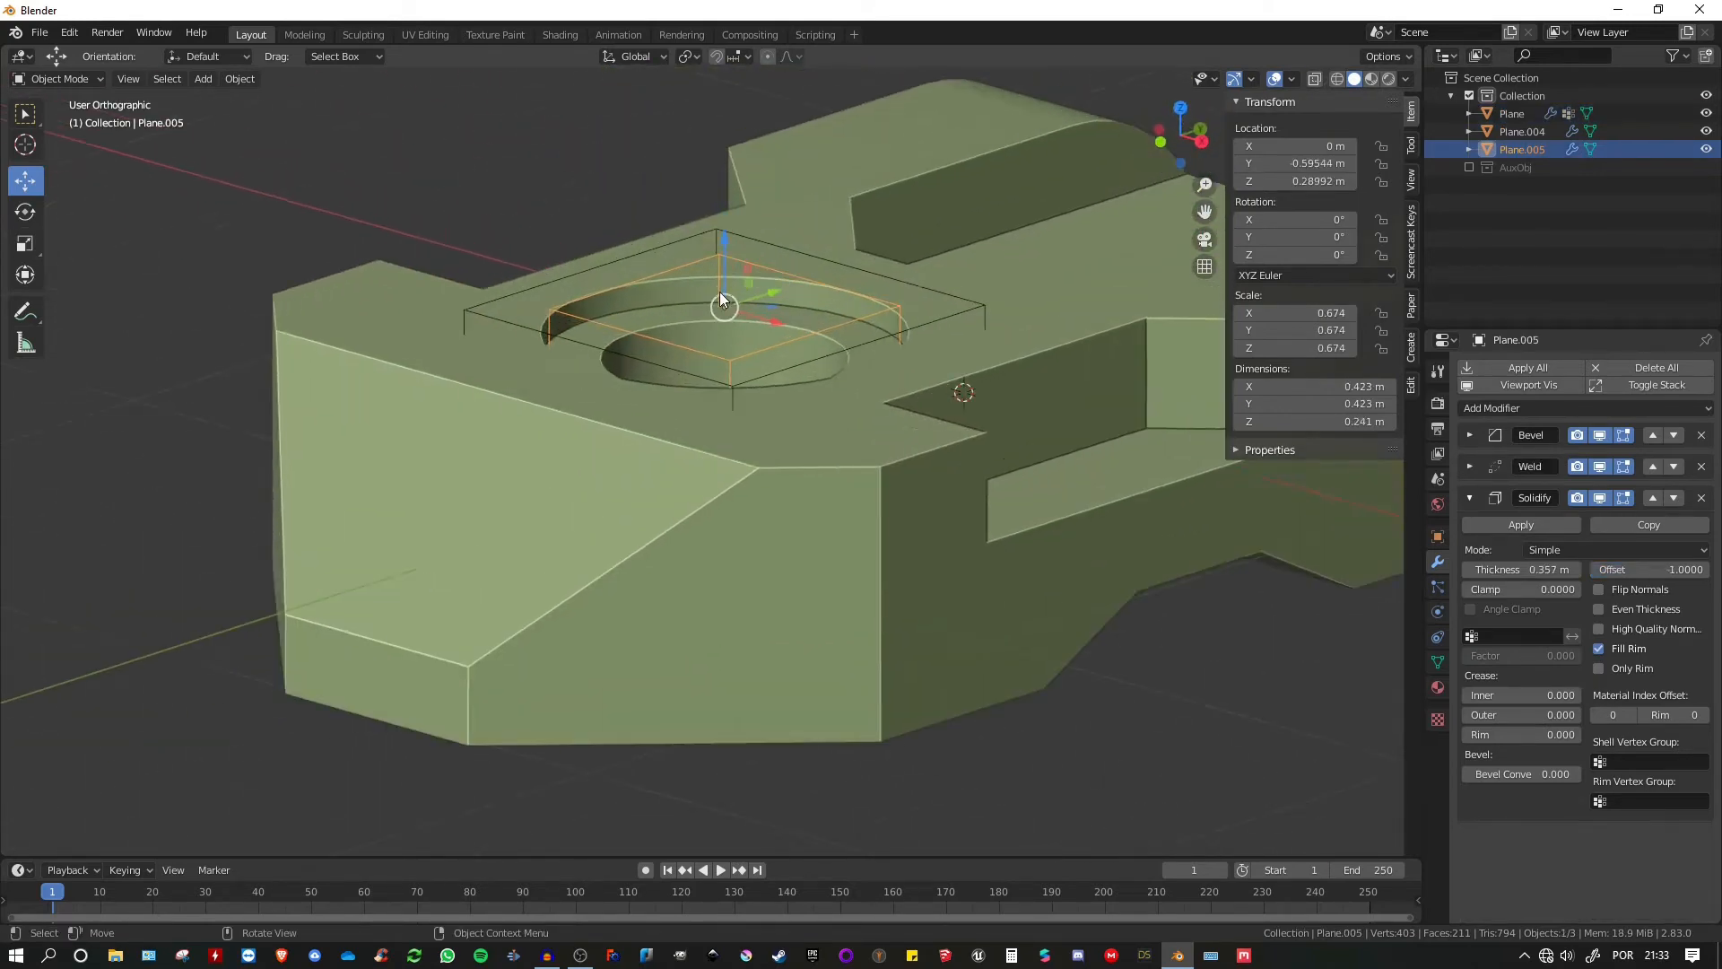
drag(725, 260, 730, 203)
mouse_move(730, 203)
middle_down()
mouse_move(766, 312)
mouse_move(840, 391)
mouse_move(845, 154)
mouse_move(799, 202)
mouse_move(778, 459)
mouse_move(816, 387)
mouse_move(874, 368)
mouse_move(744, 222)
middle_up()
drag(745, 223, 729, 221)
middle_drag(729, 221, 896, 256)
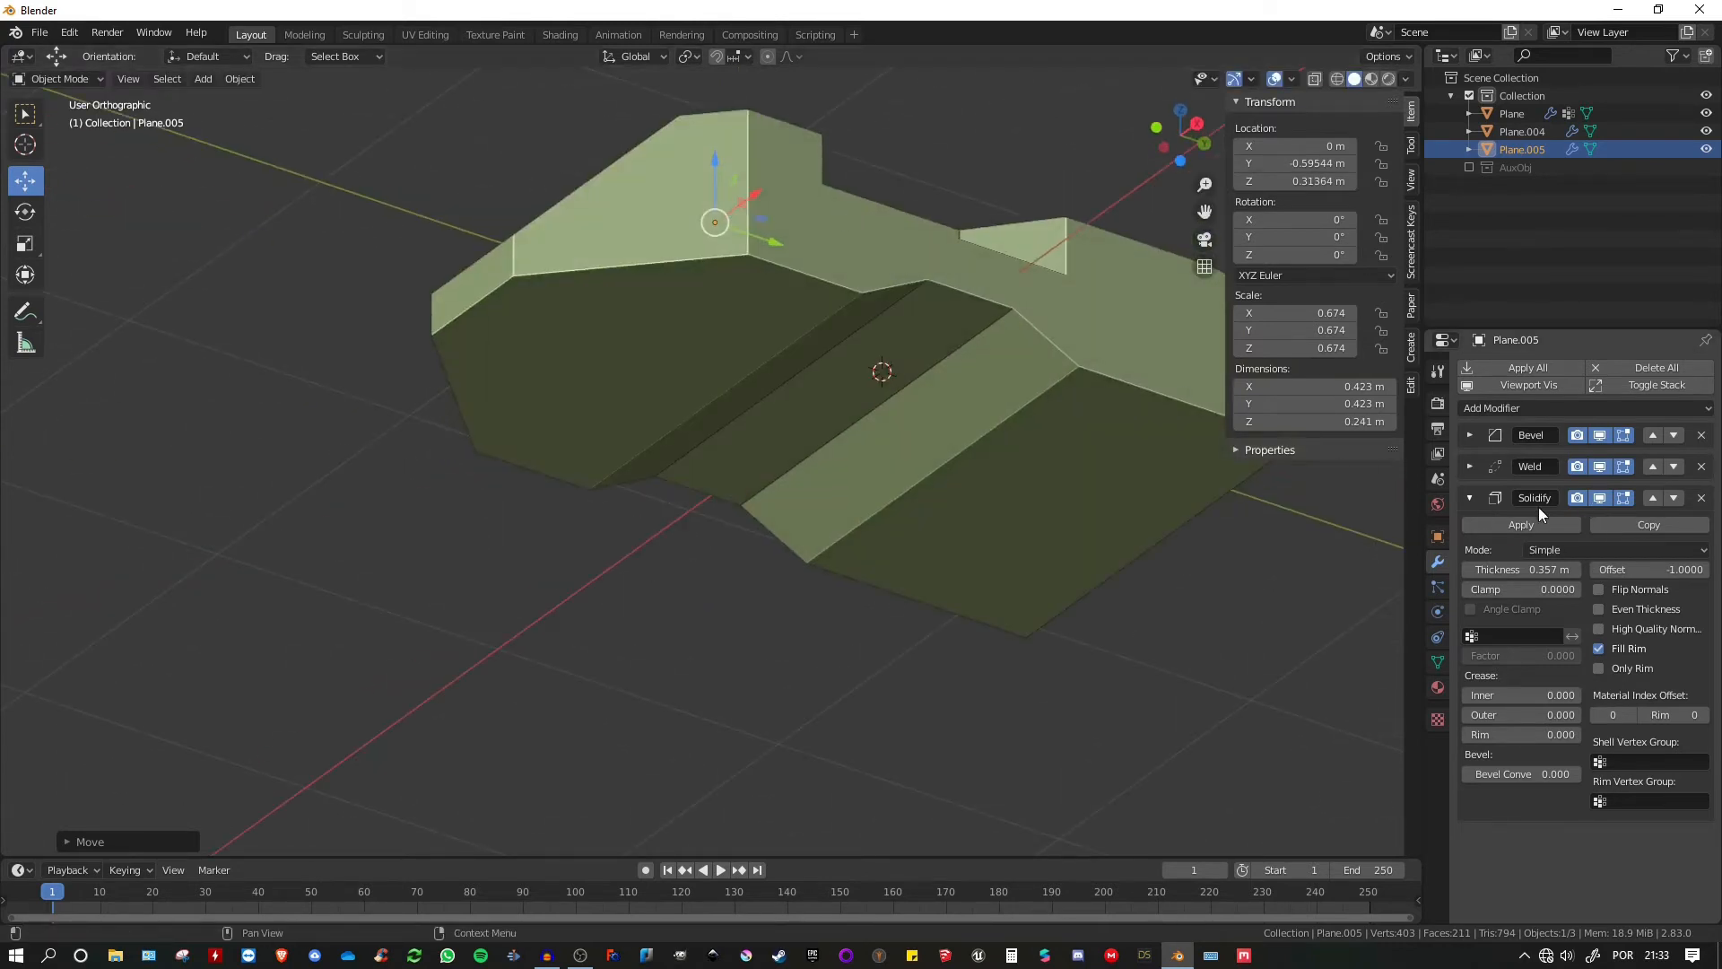
drag(1500, 567, 1578, 569)
middle_drag(989, 471, 700, 427)
scroll(699, 427, down, 2)
- Add a new plane and place it above the body at about Y 0.603 m, Z 0.676 m
key(shift+a)
mouse_move(701, 429)
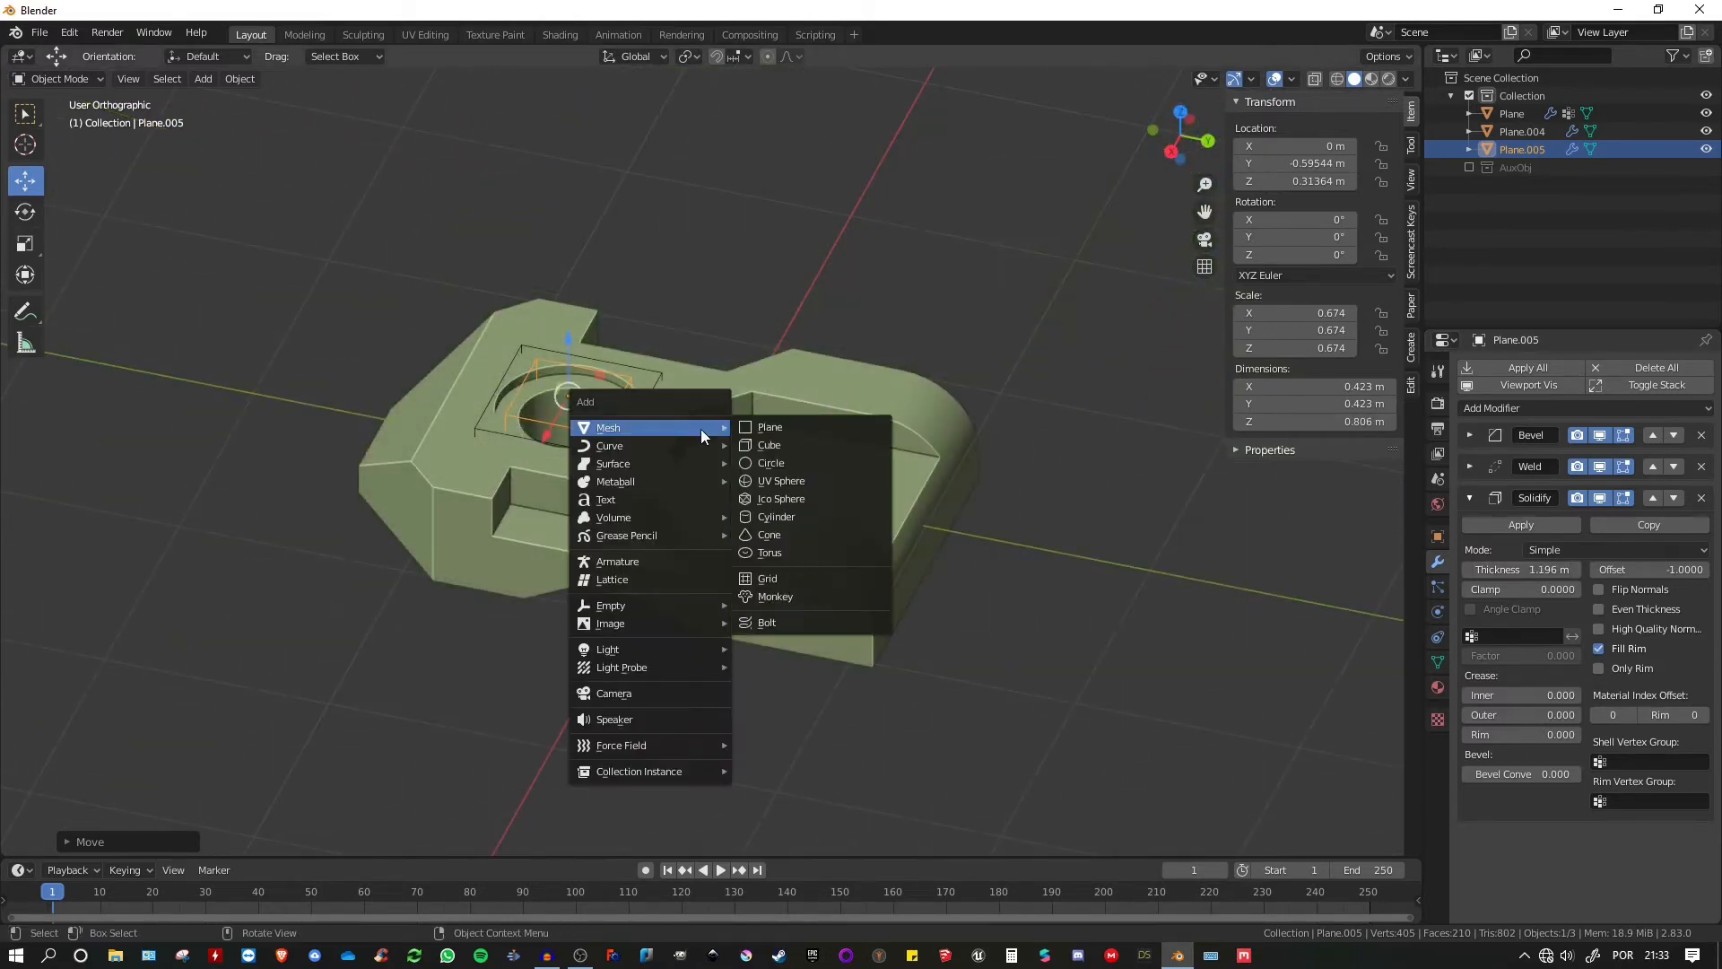
click(773, 427)
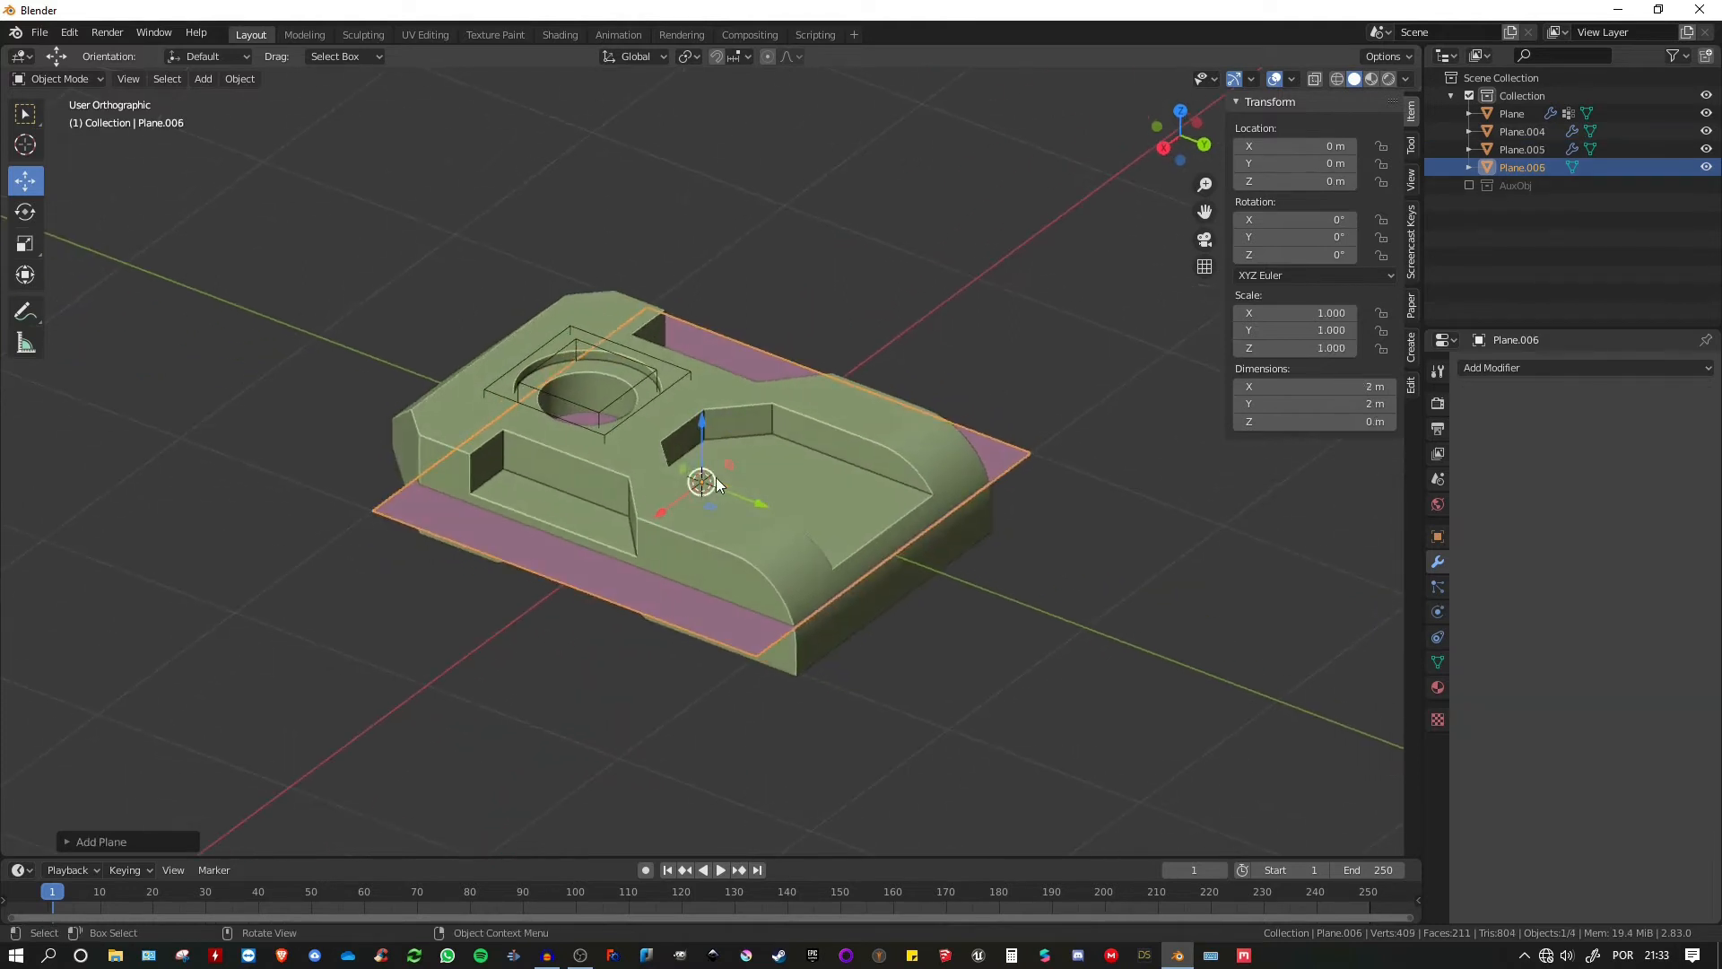
drag(697, 422, 718, 324)
middle_drag(718, 325, 771, 362)
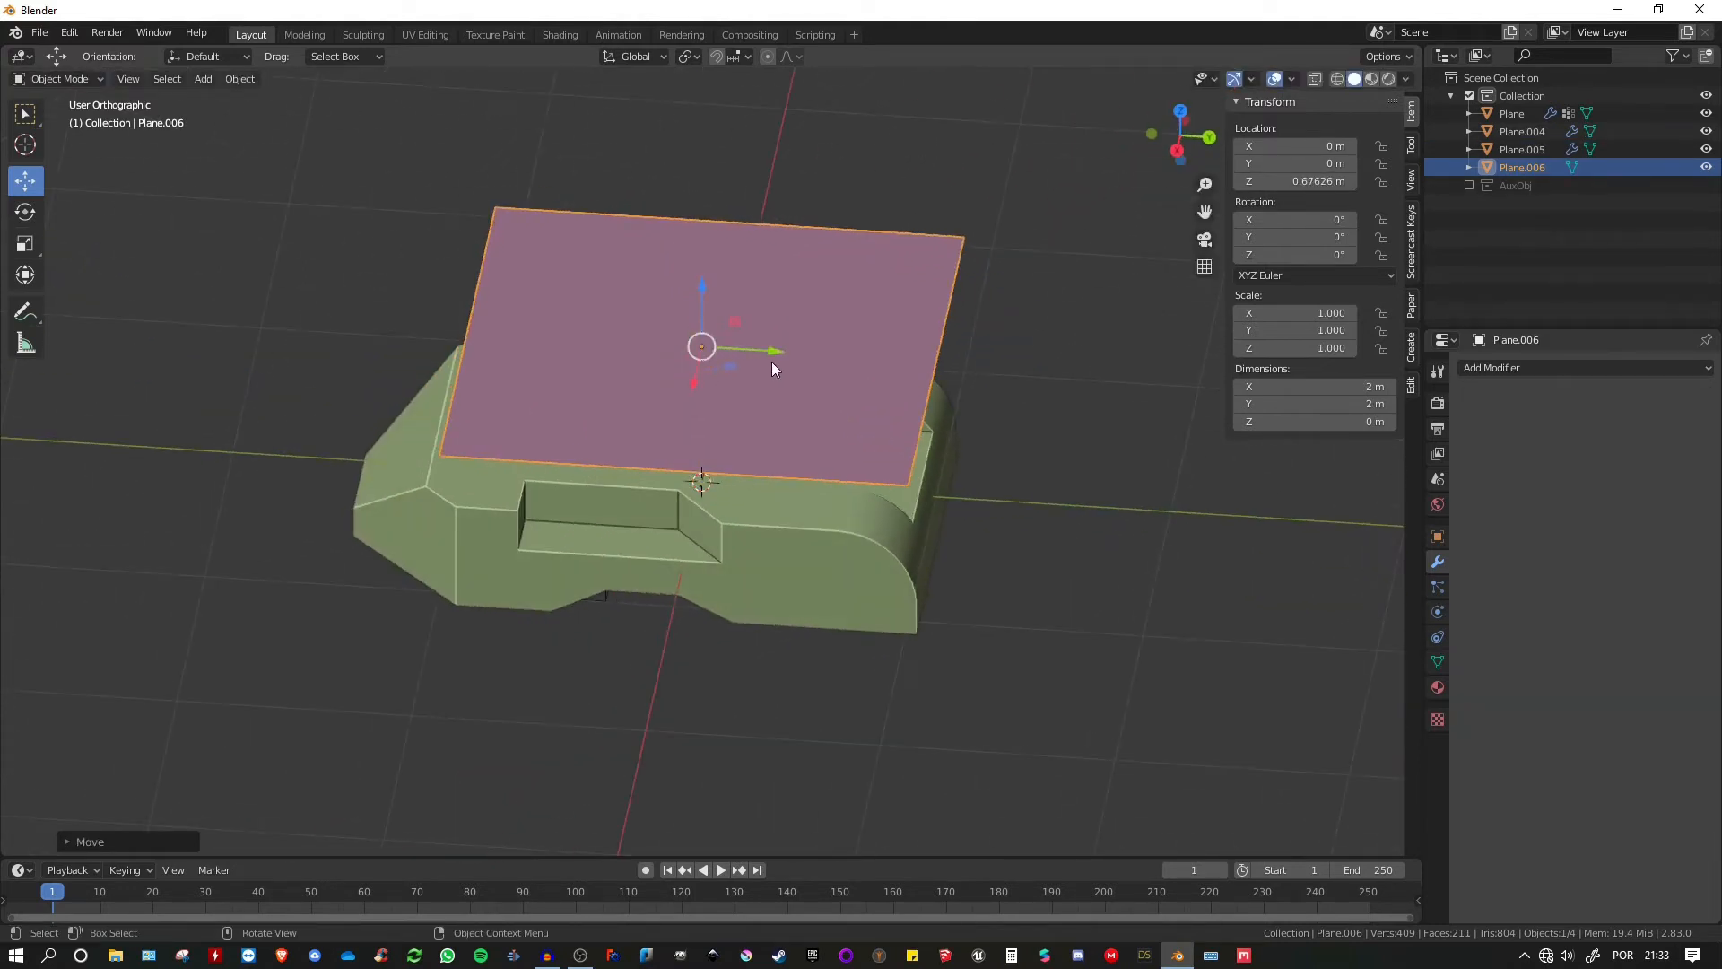
drag(771, 362, 909, 373)
middle_drag(909, 373, 863, 363)
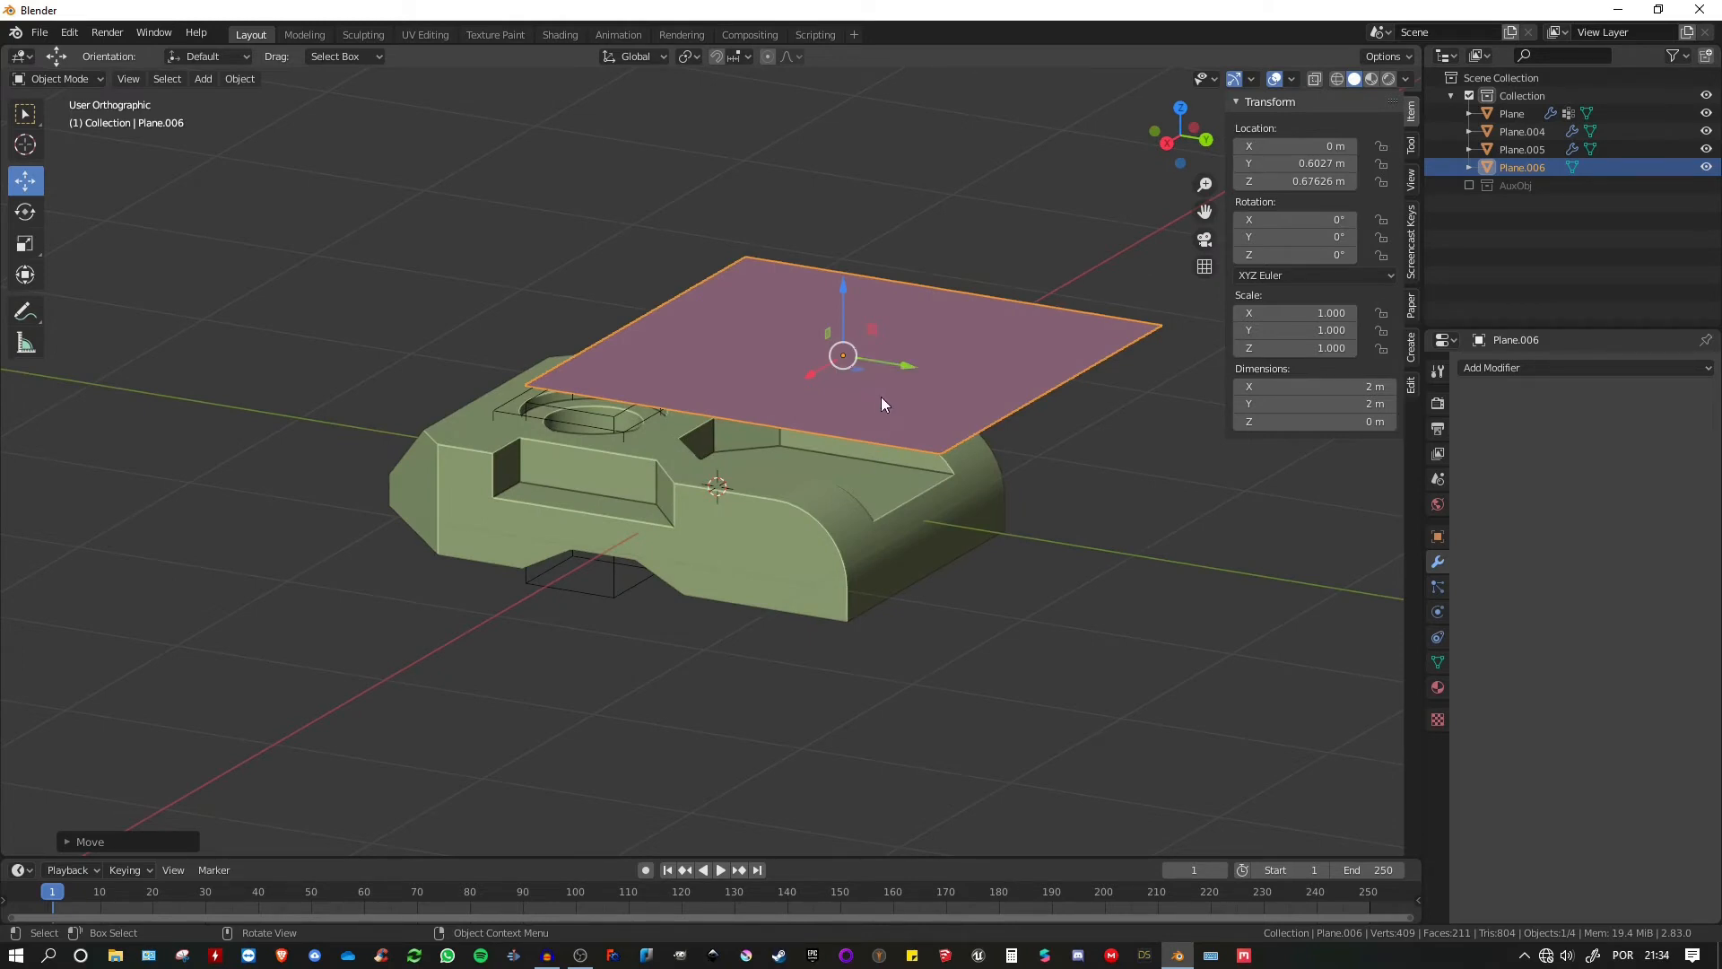
middle_drag(881, 397, 984, 422)
middle_drag(977, 406, 835, 398)
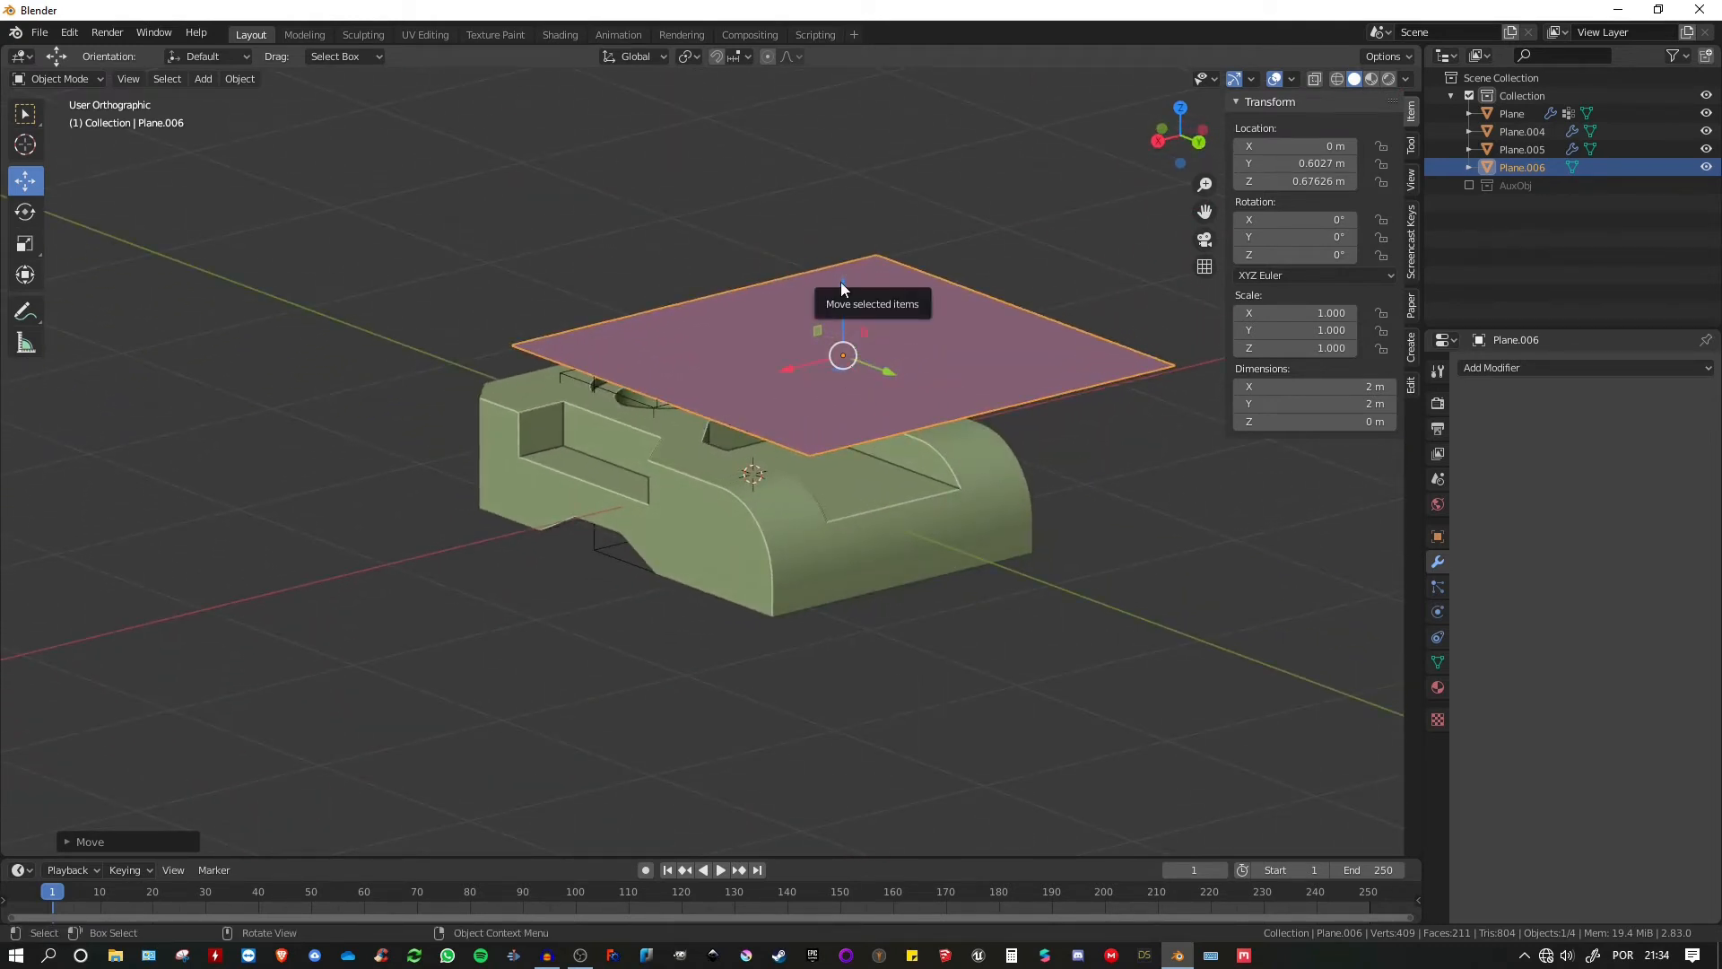
middle_drag(592, 454, 696, 530)
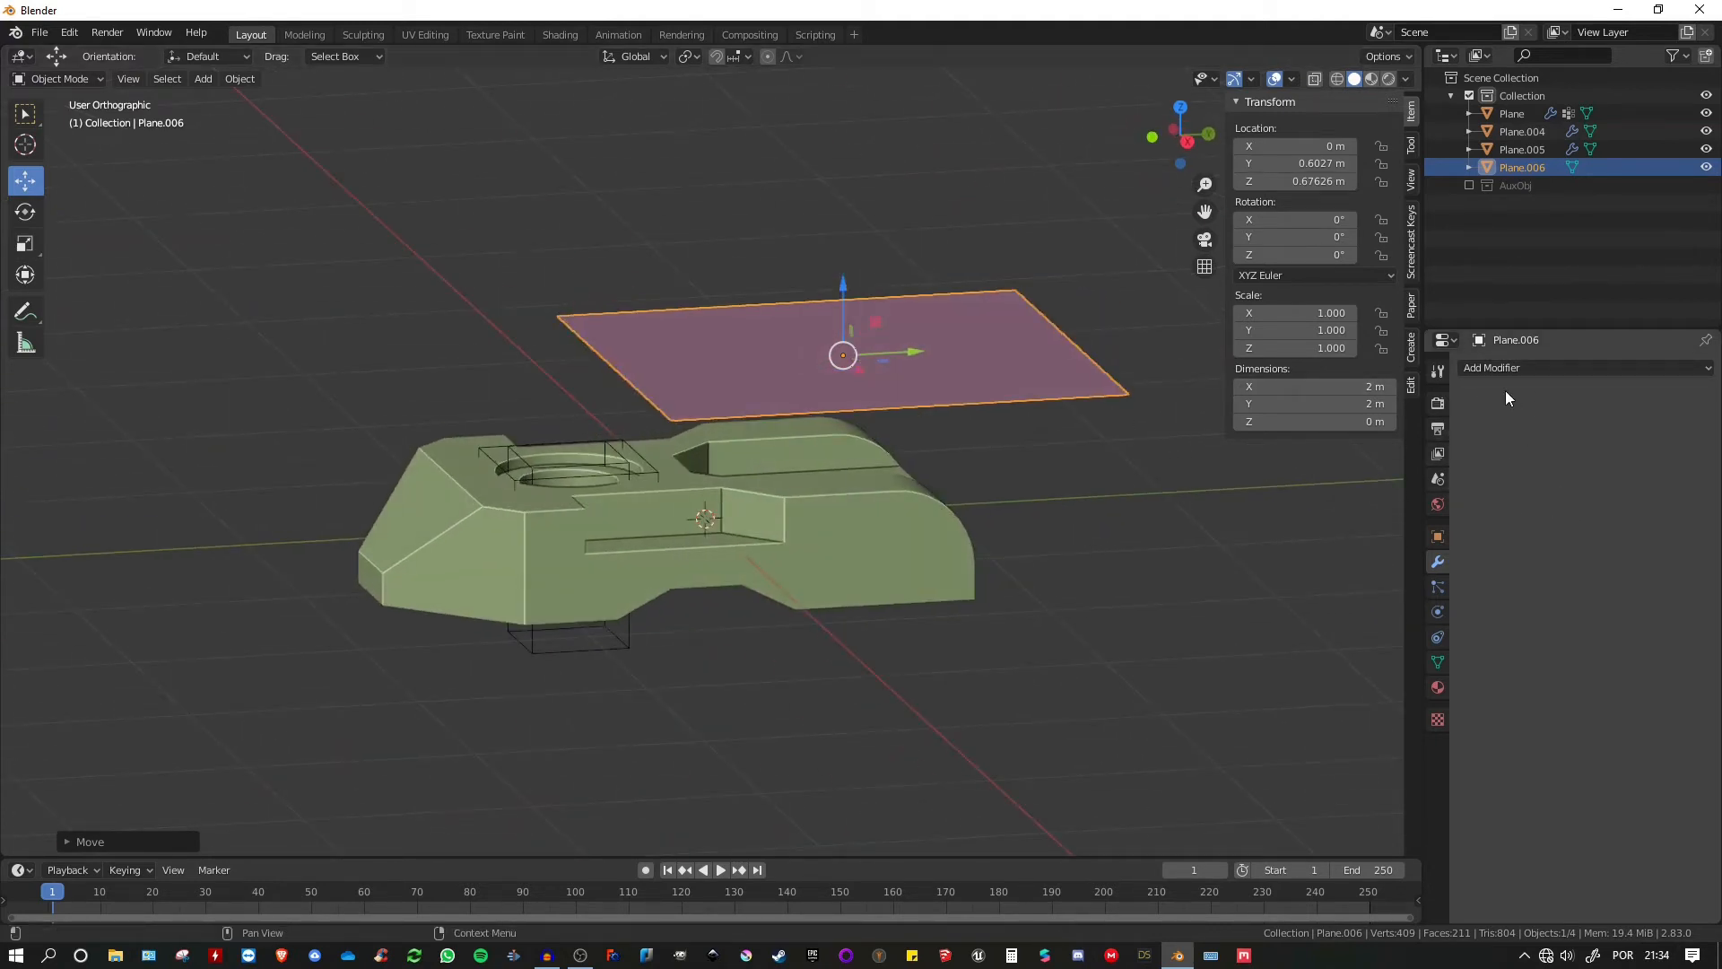
- Raise the smaller circular cutter to about Z 0.346 m
middle_drag(673, 495, 682, 461)
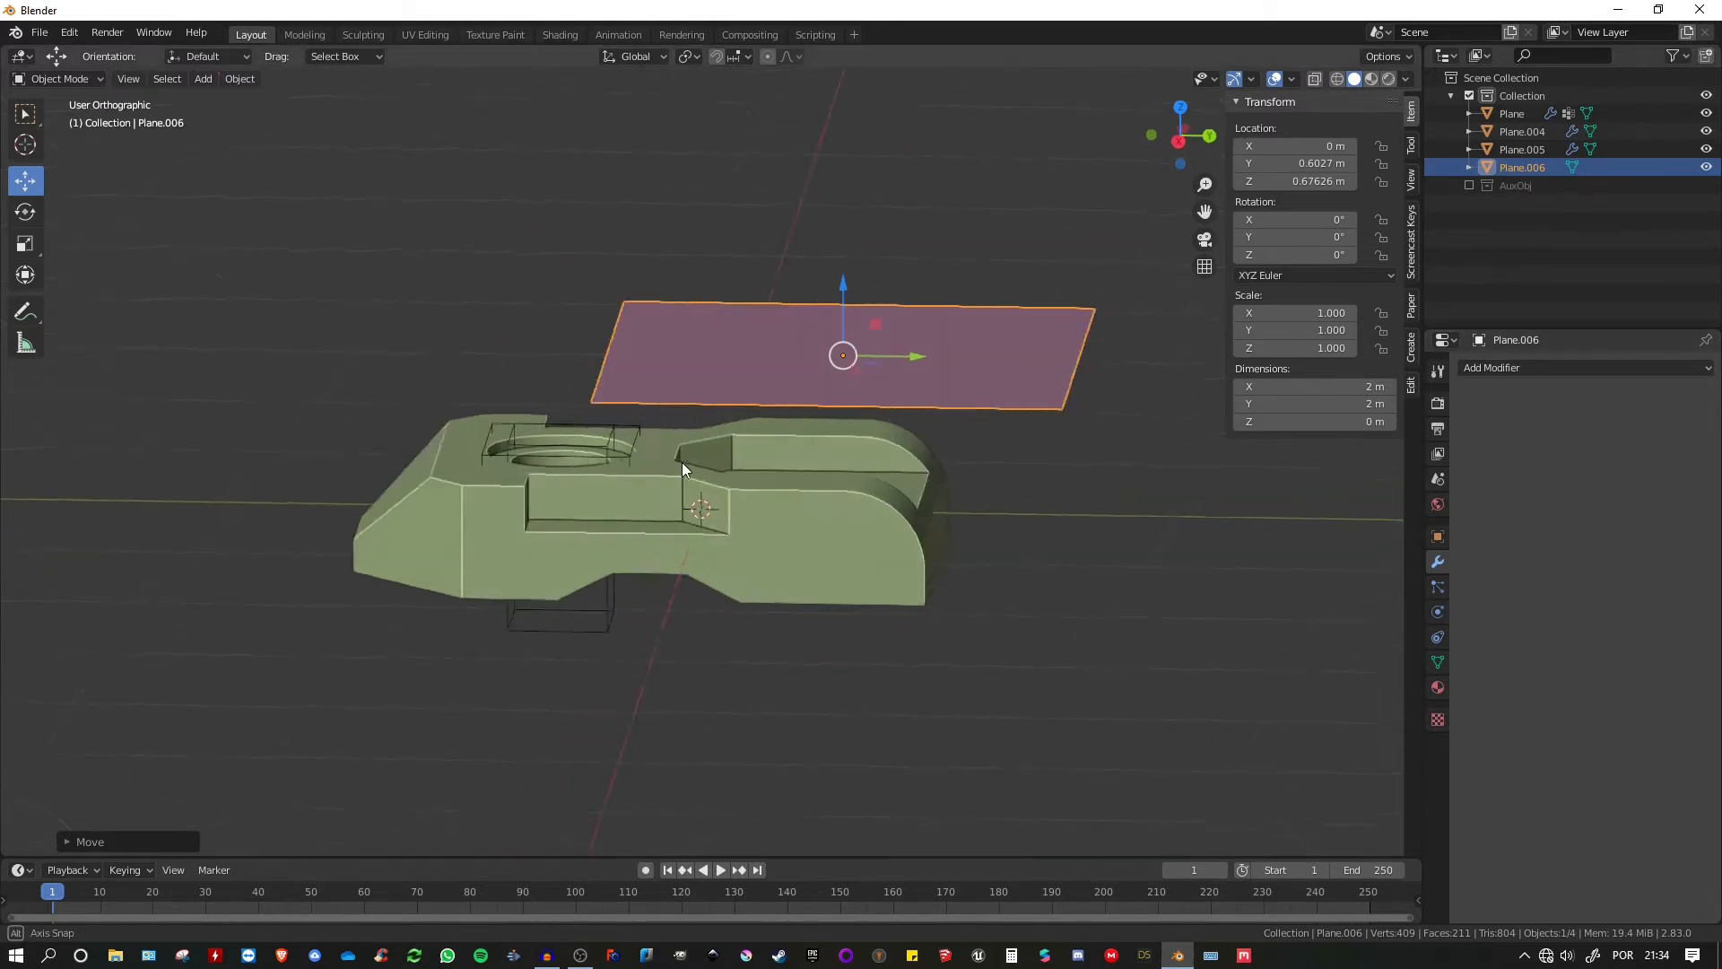
scroll(601, 436, up, 2)
click(544, 393)
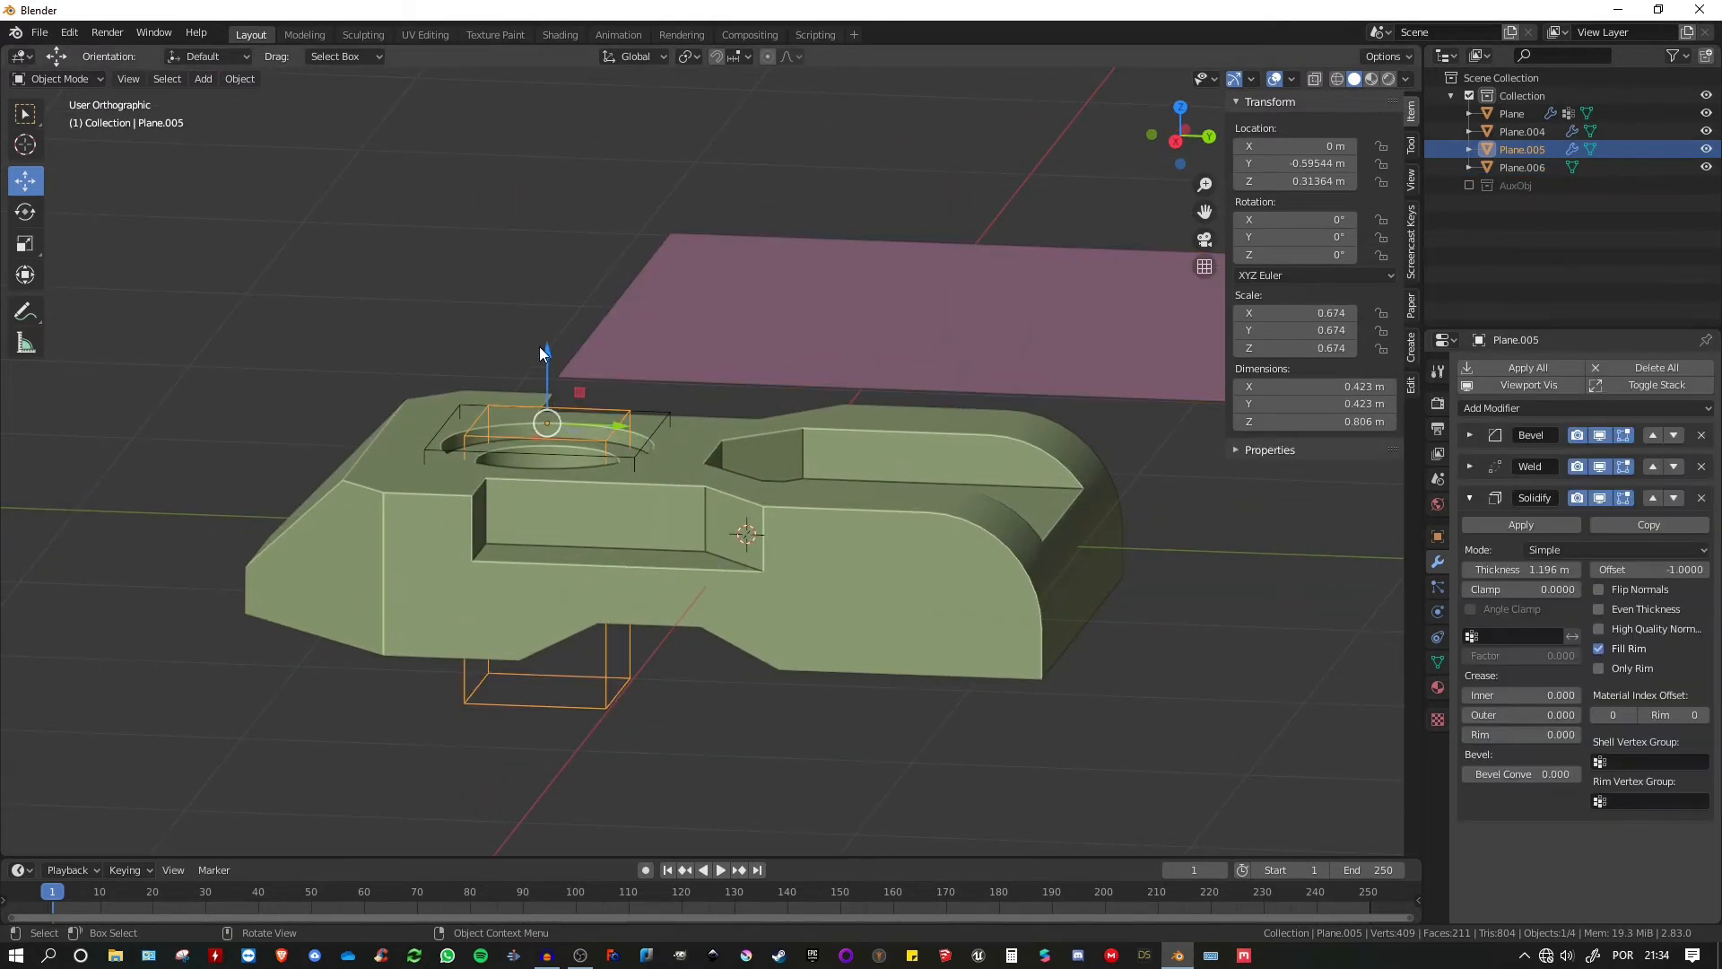
drag(545, 352, 548, 341)
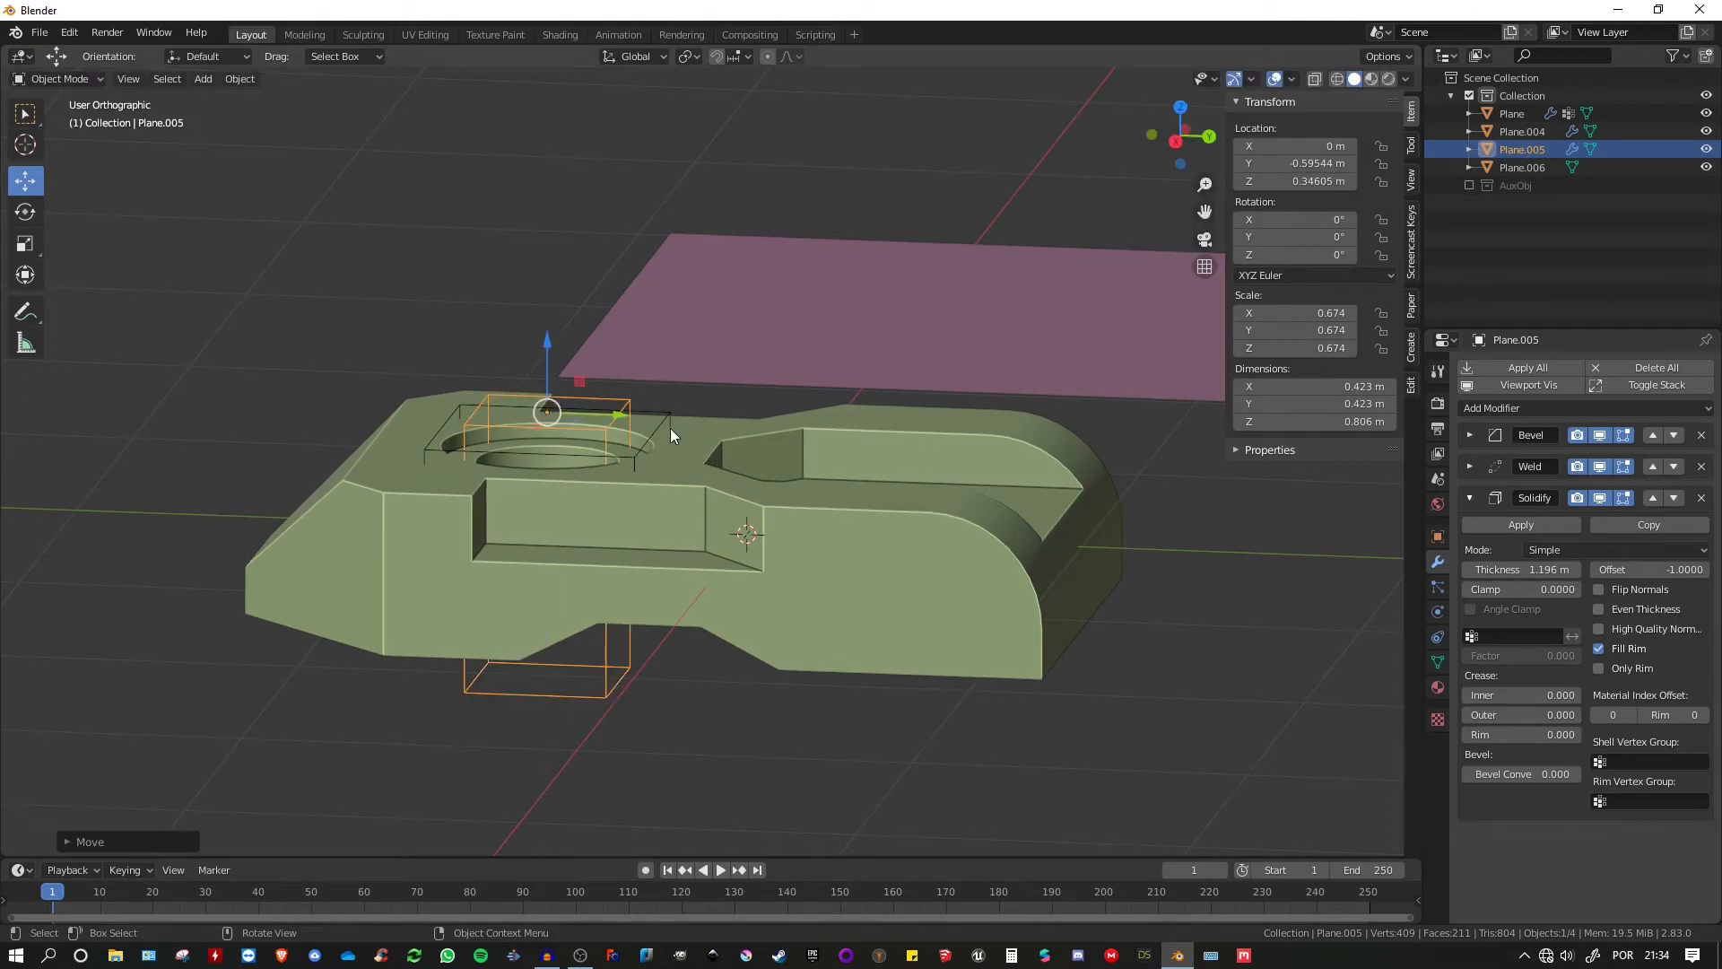
middle_drag(670, 427, 896, 456)
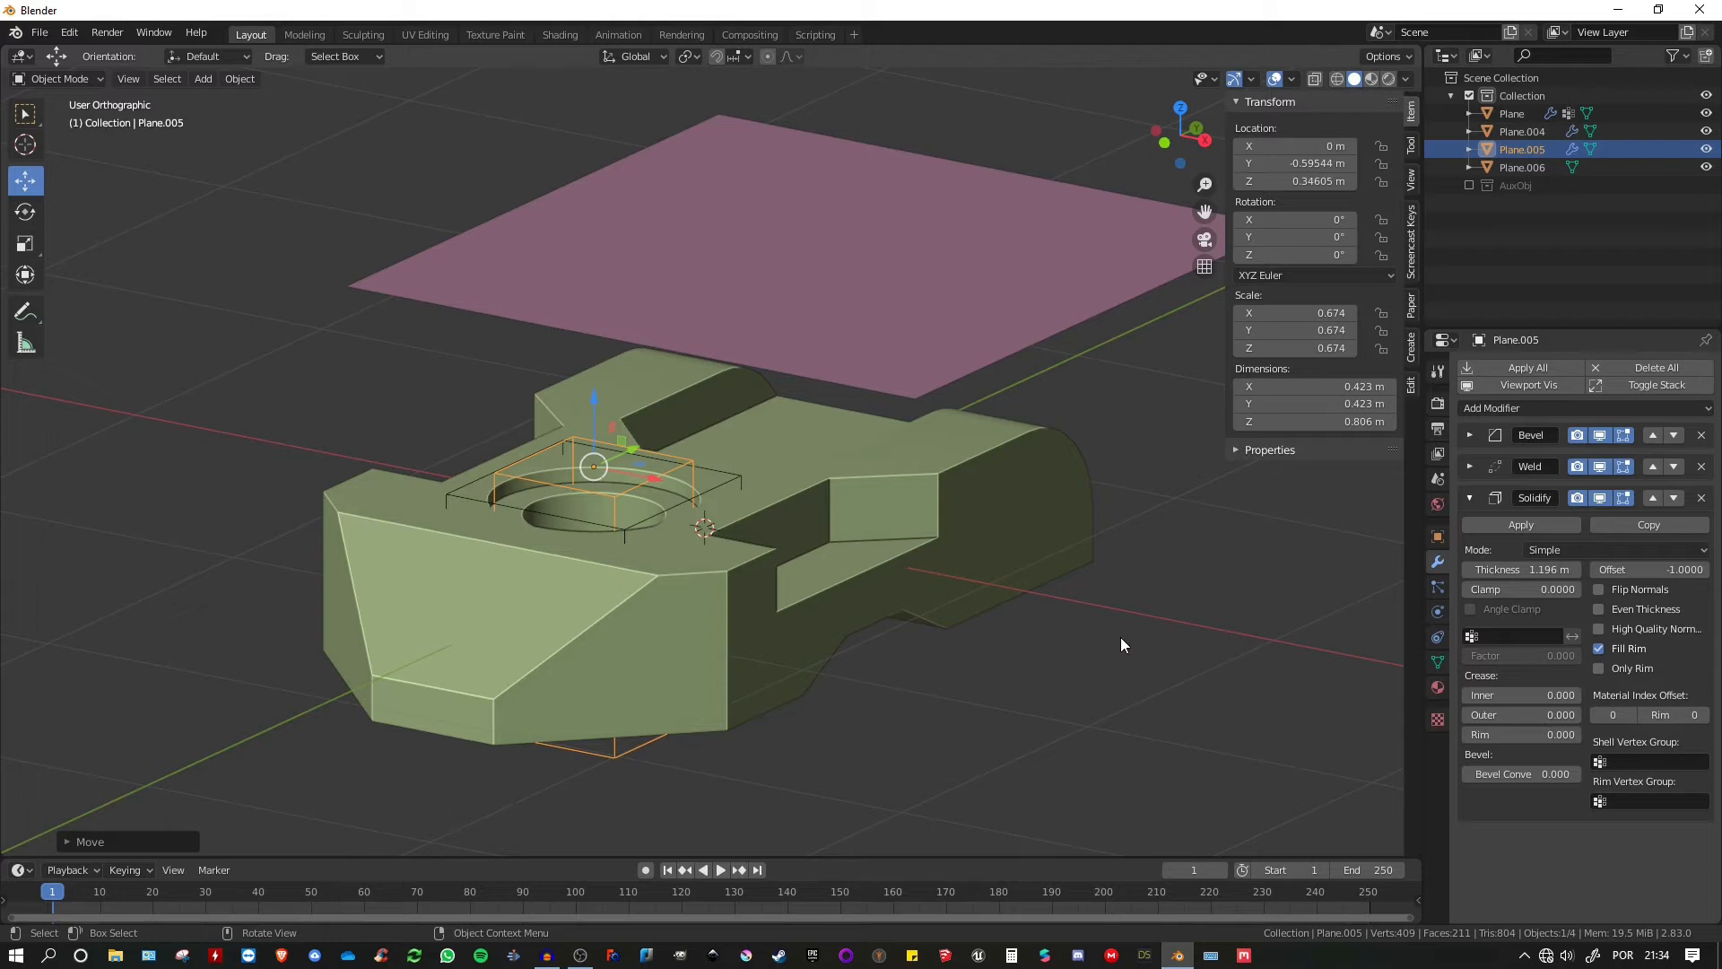
- Scale the new plane down to about 0.222 and lower it to about Z 0.398 m
middle_drag(1079, 503, 822, 388)
click(852, 379)
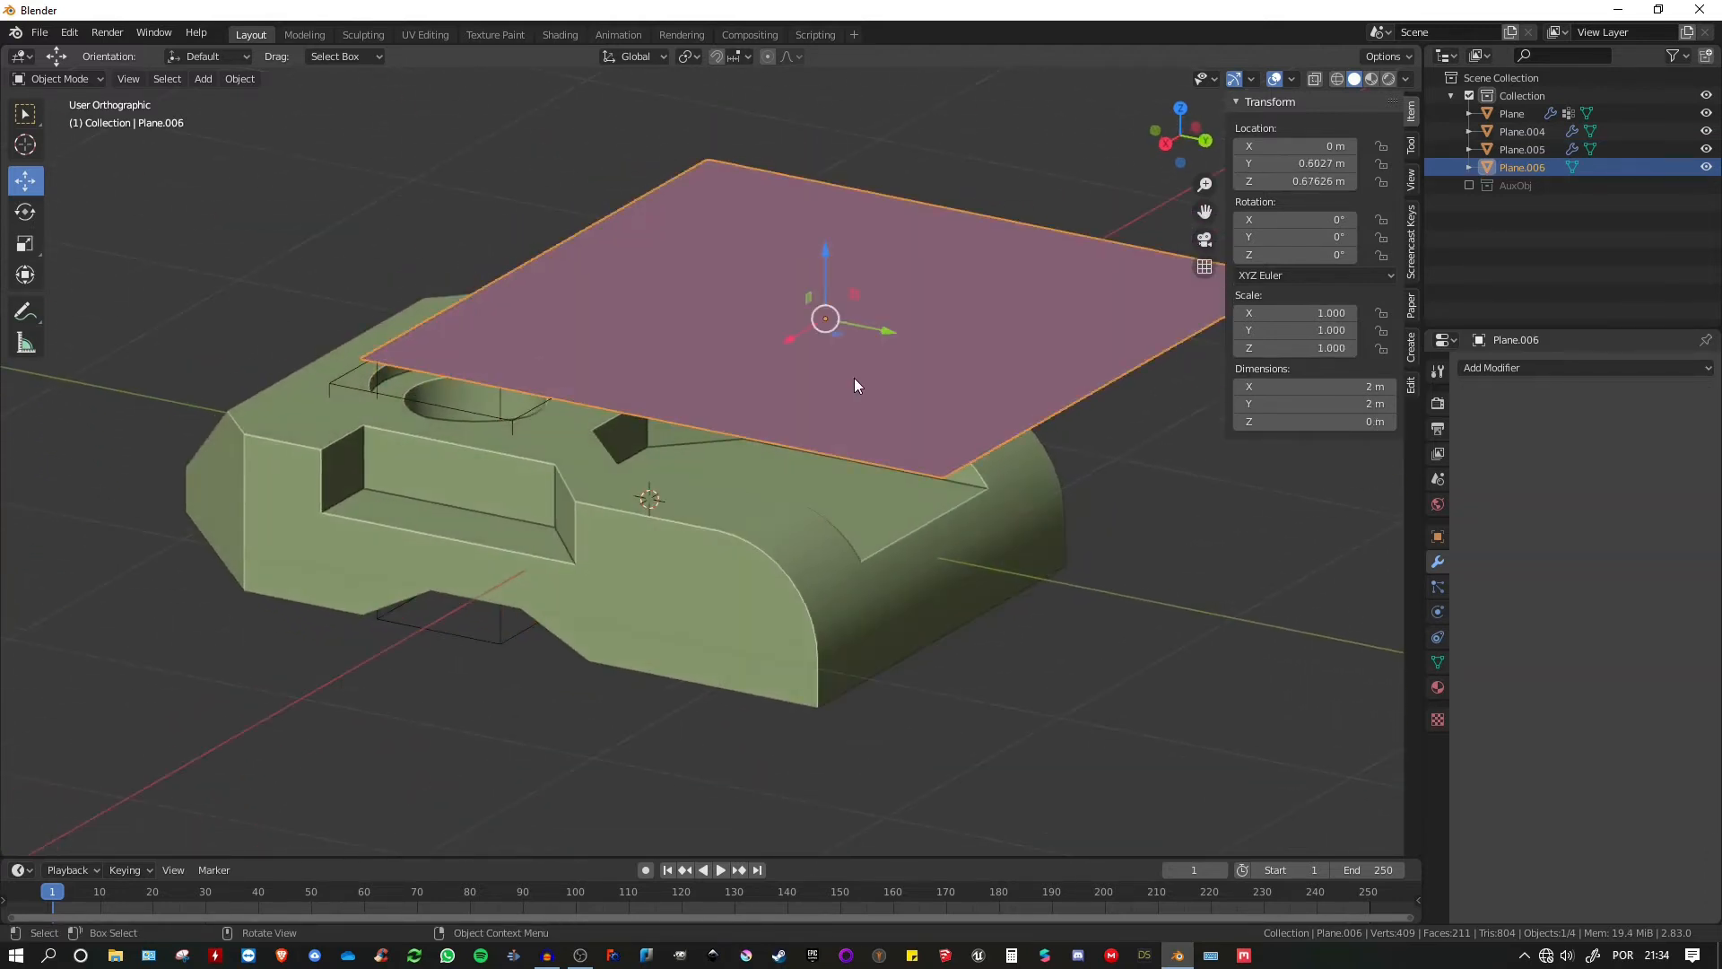
key(s)
click(863, 379)
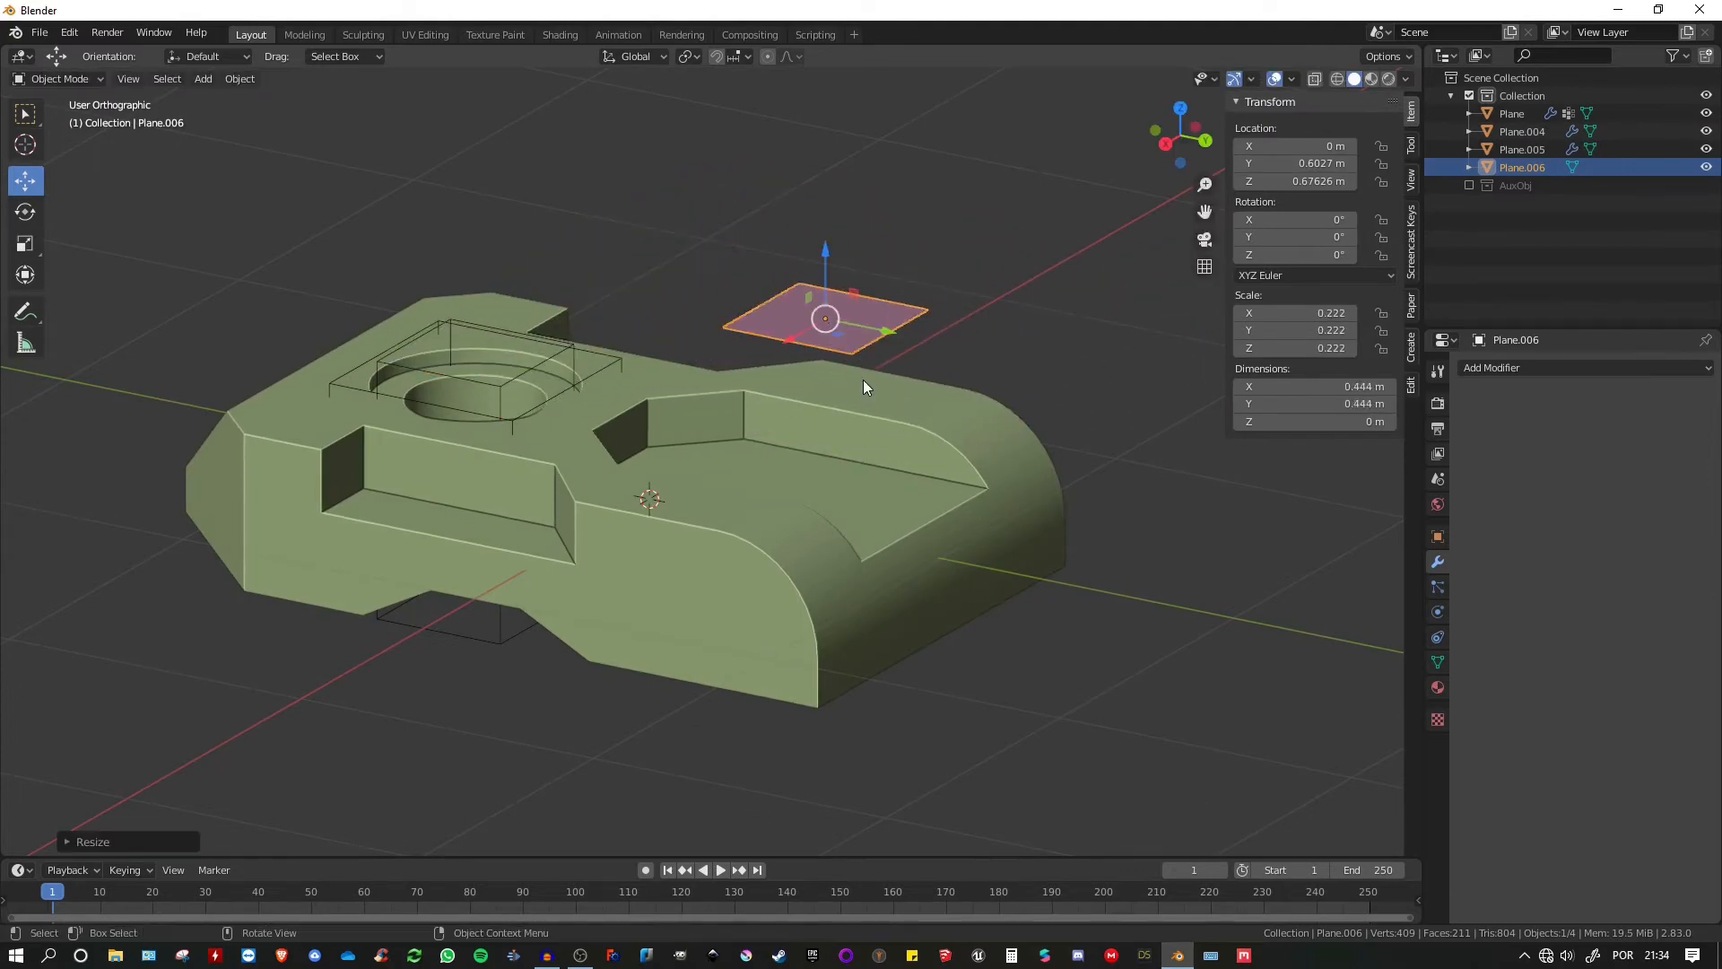
middle_drag(863, 380, 799, 298)
drag(819, 267, 799, 352)
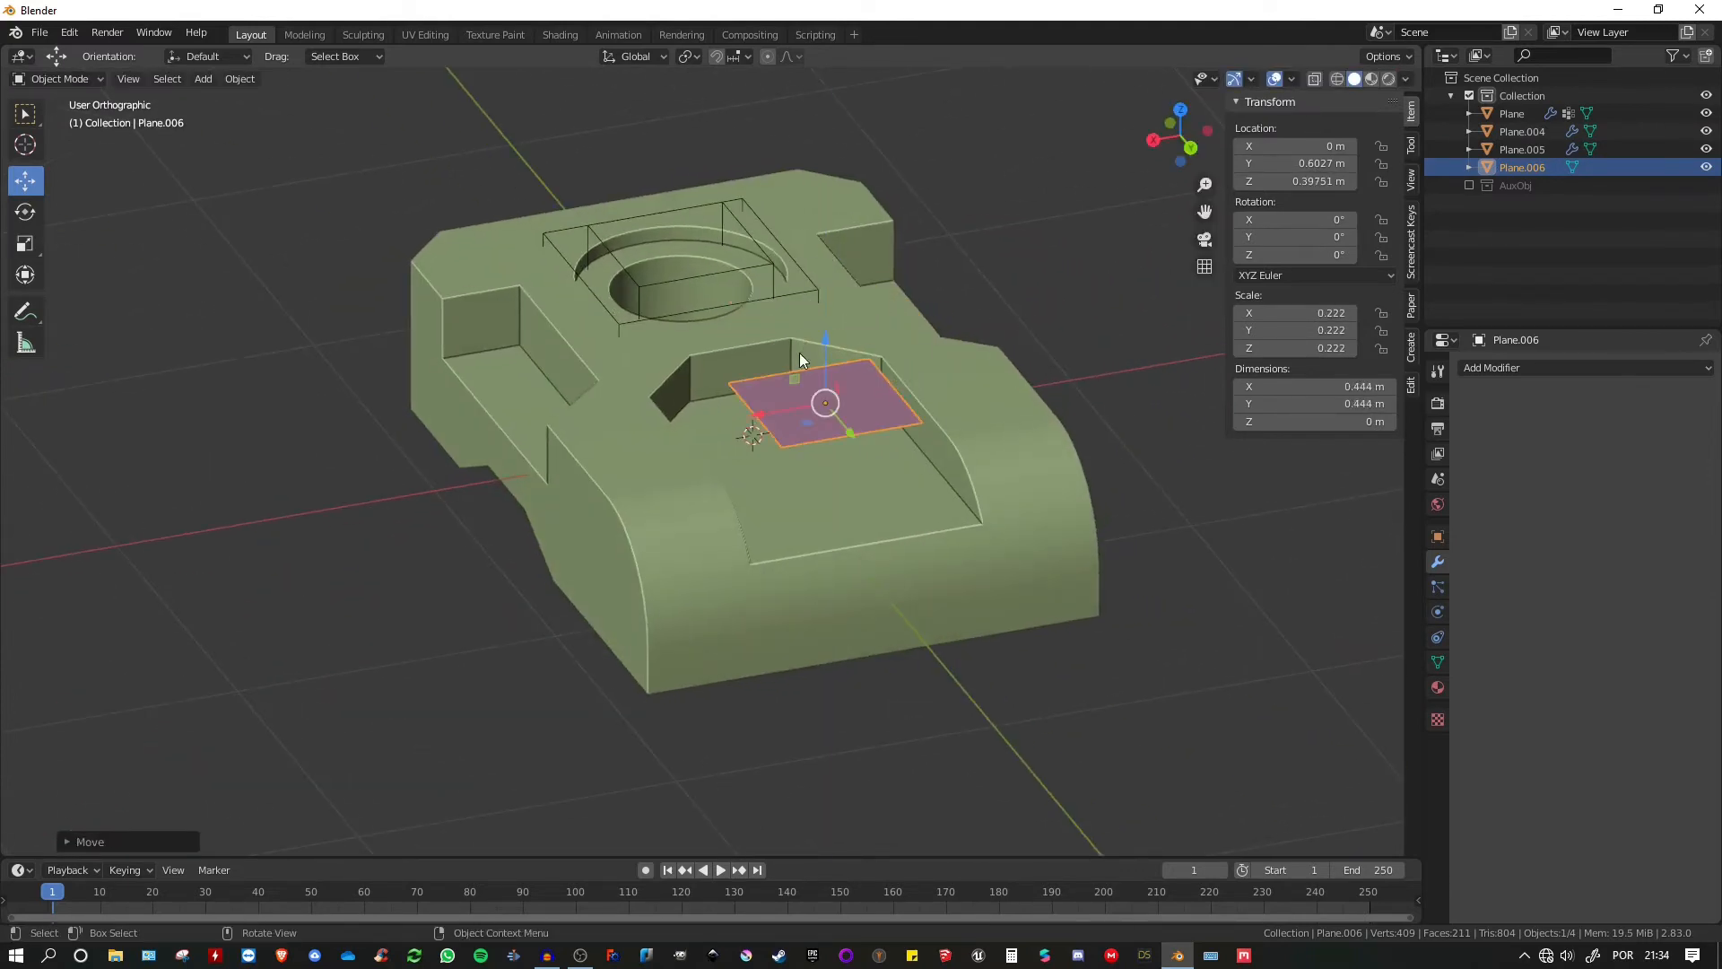
- Stretch the plane along X to about 1.89 m, wider than the body, and lower it to about Z 0.313 m
middle_drag(799, 352, 785, 384)
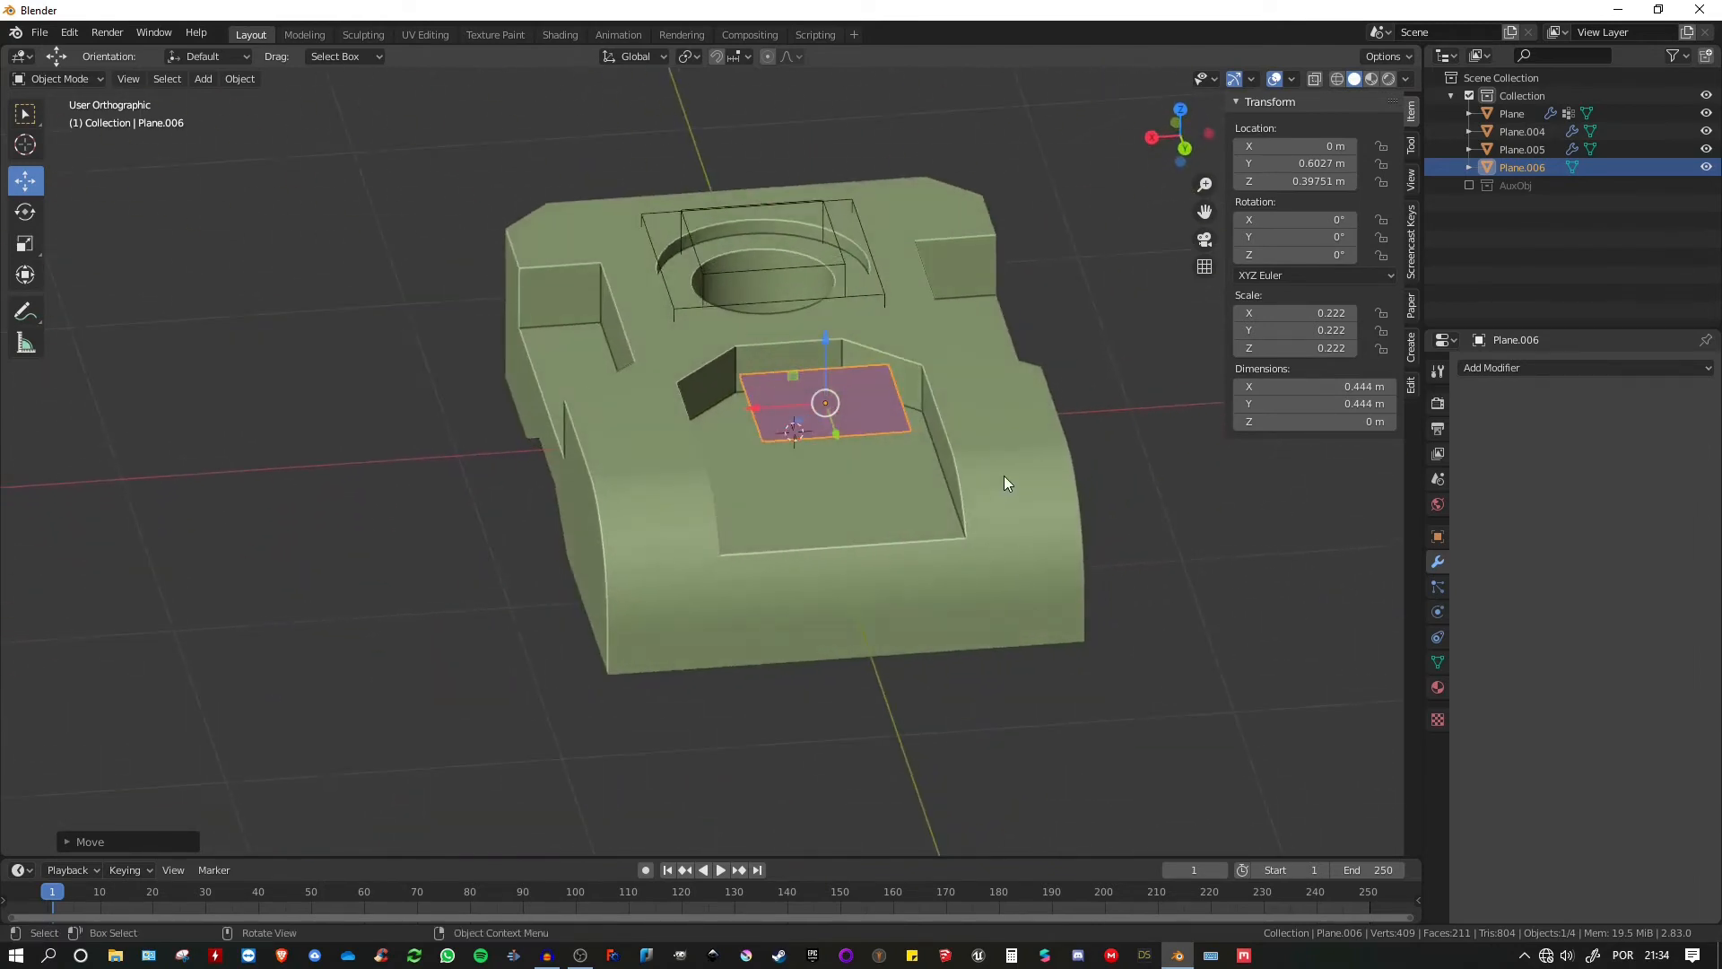
key(s)
key(x)
click(224, 449)
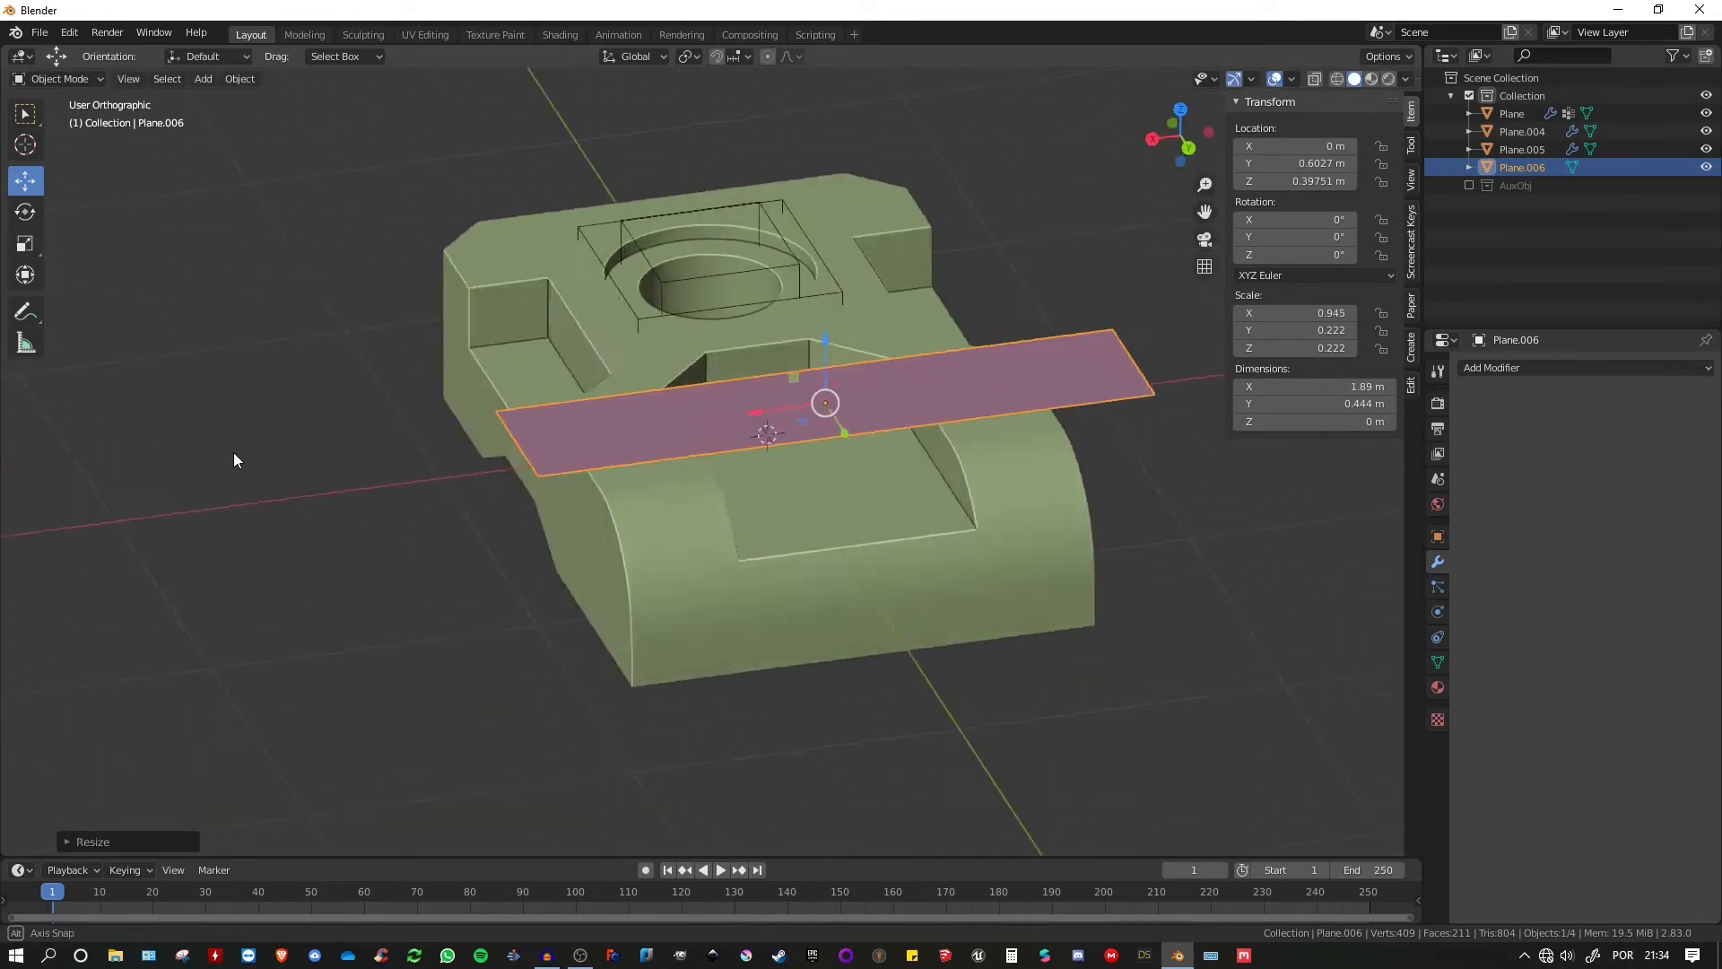
middle_drag(234, 452, 484, 352)
key(g)
key(z)
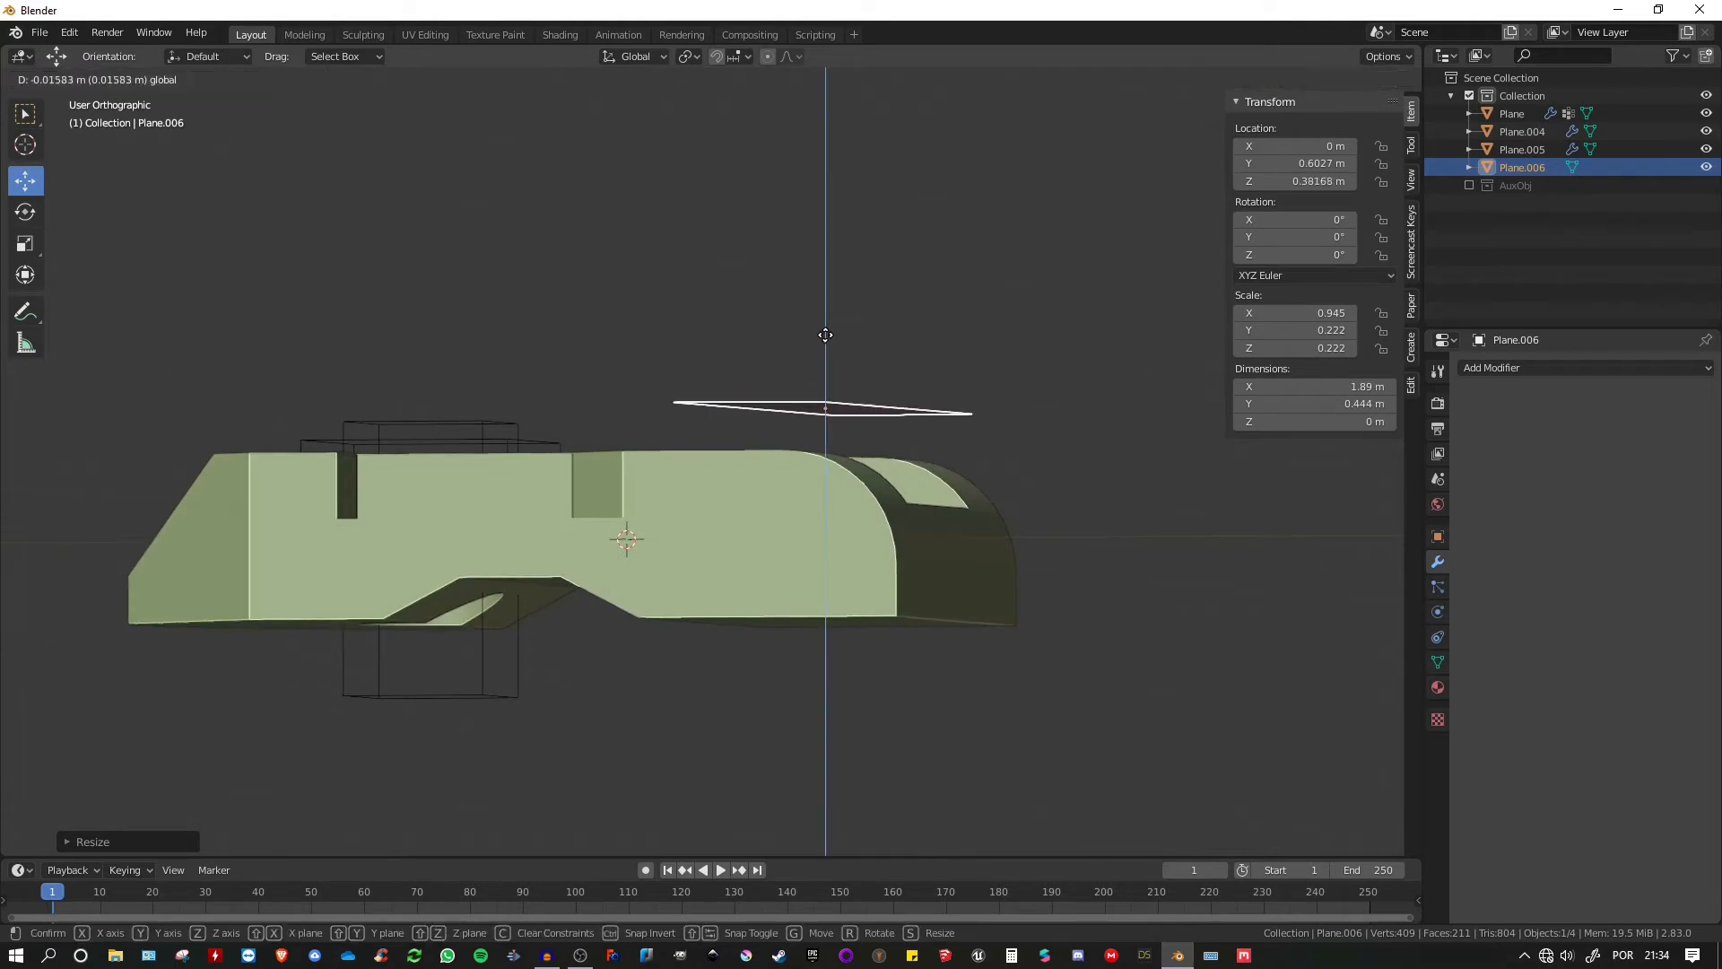
click(811, 350)
- Move the strip along Y to about 0.440 m and narrow it along Y to about 0.284 m
middle_drag(812, 349, 886, 475)
key(g)
key(y)
click(847, 413)
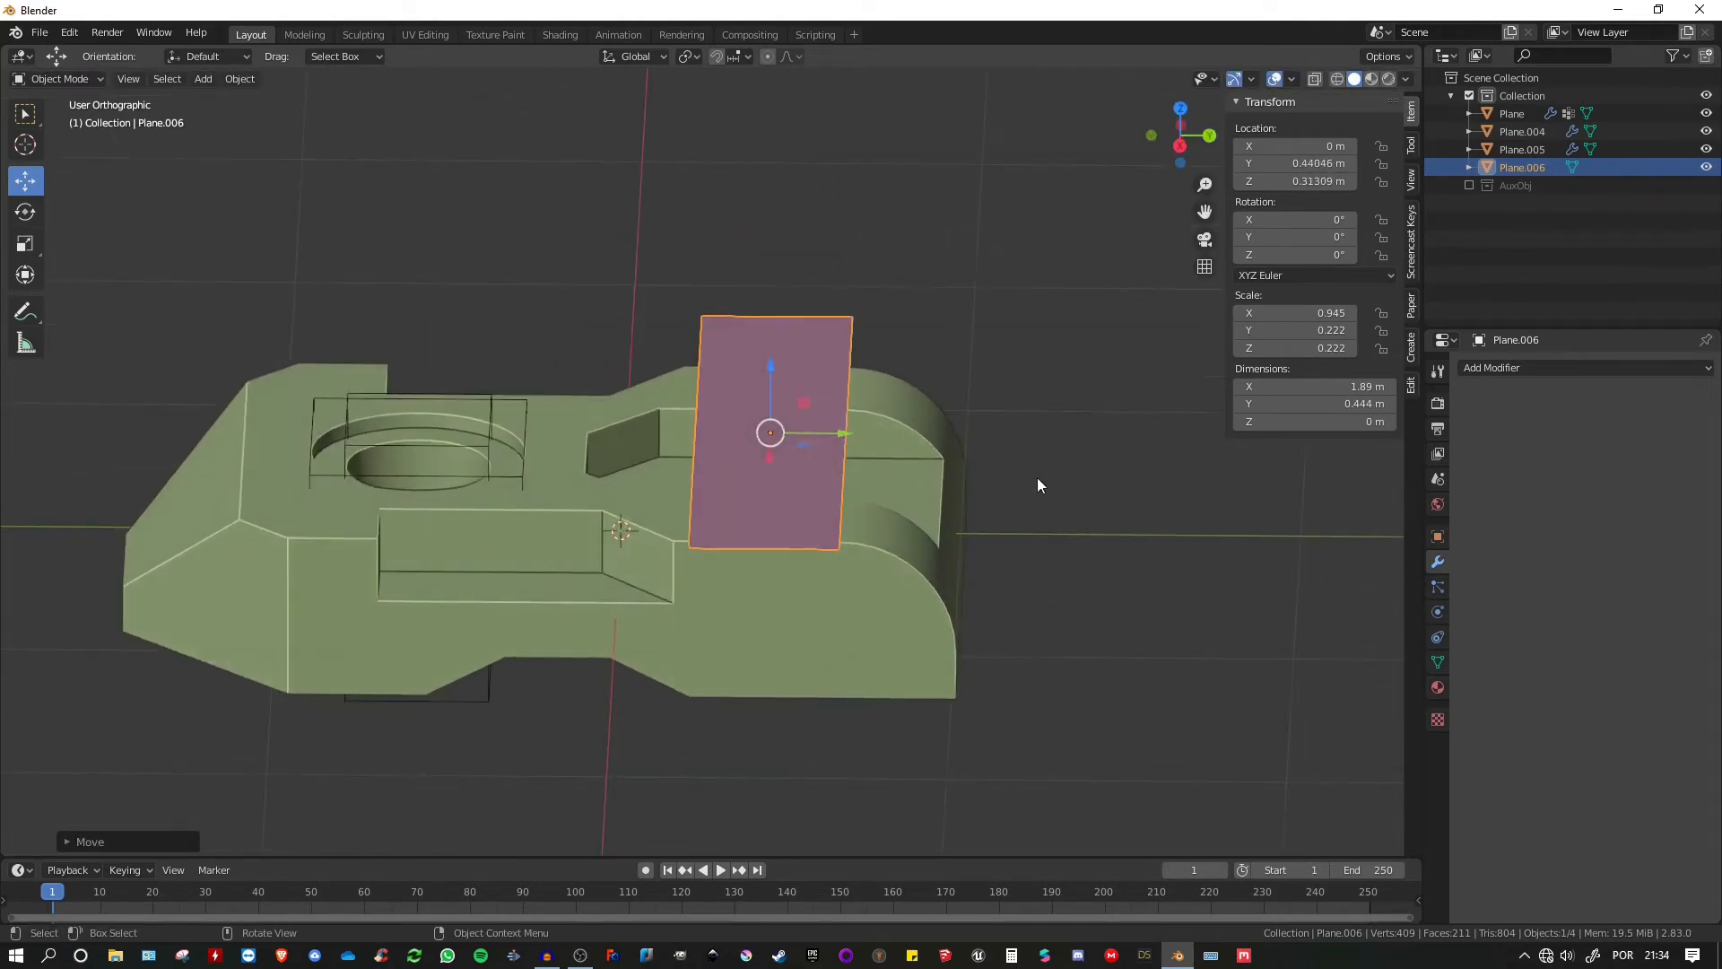
key(s)
key(y)
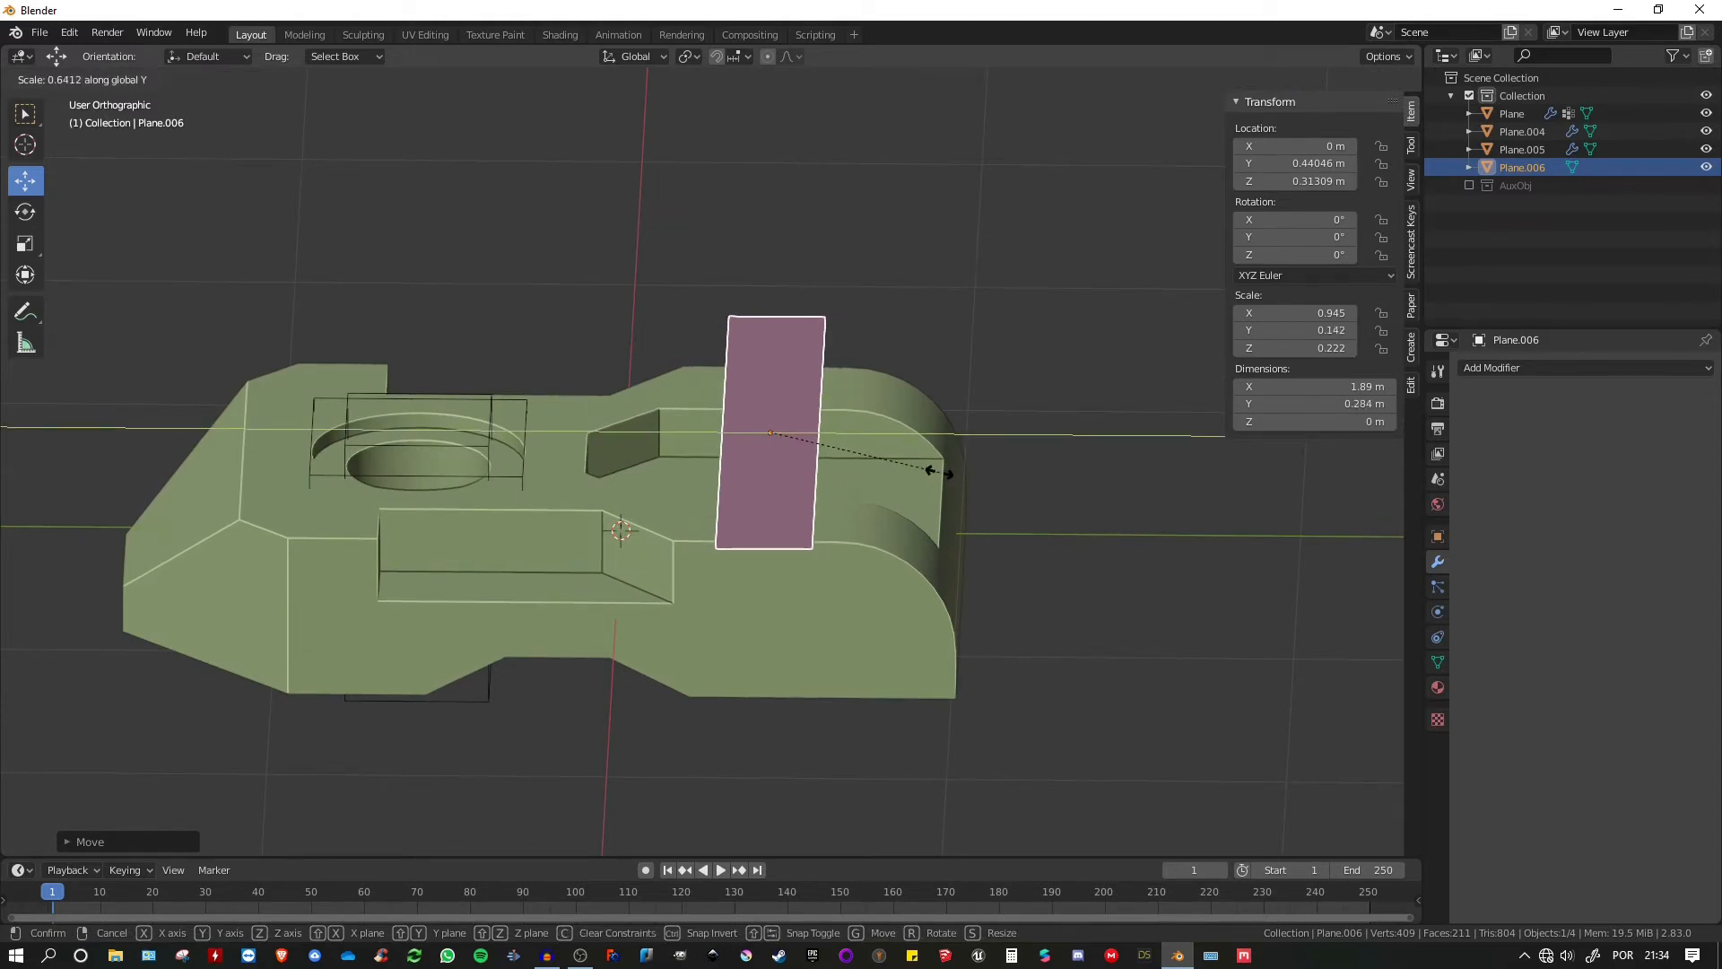
click(939, 471)
middle_drag(939, 472, 804, 396)
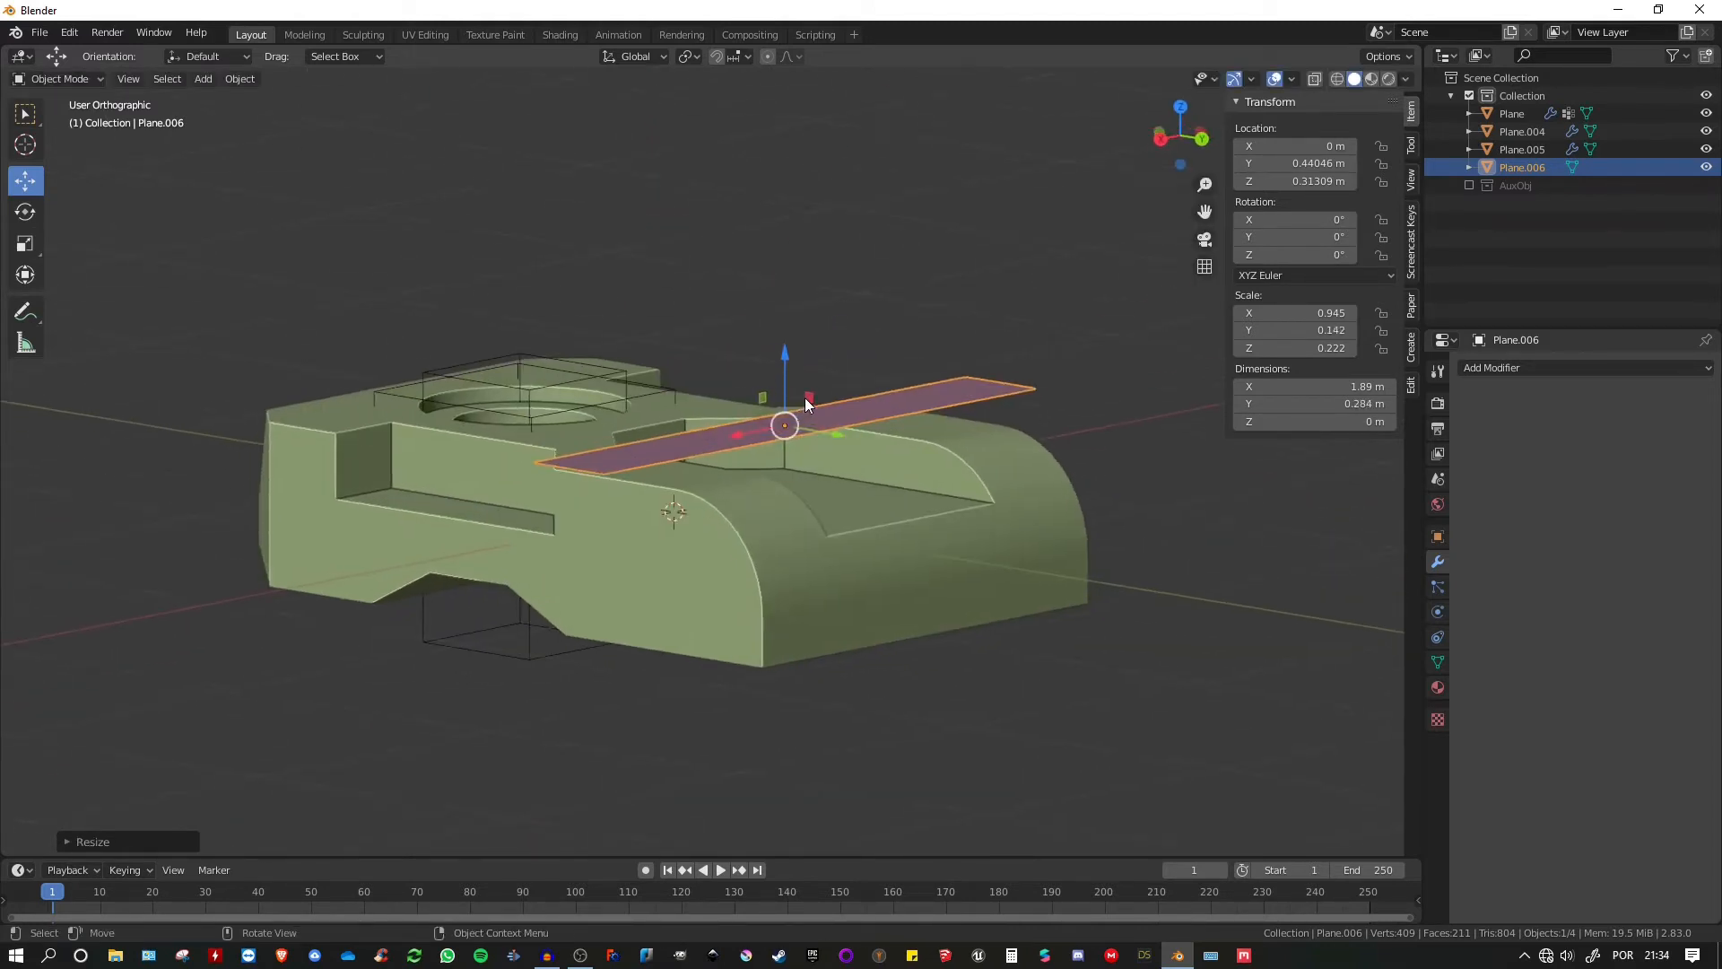
- Apply the strip's scale and thicken it into a bar with a Solidify modifier
key(ctrl+a)
click(732, 397)
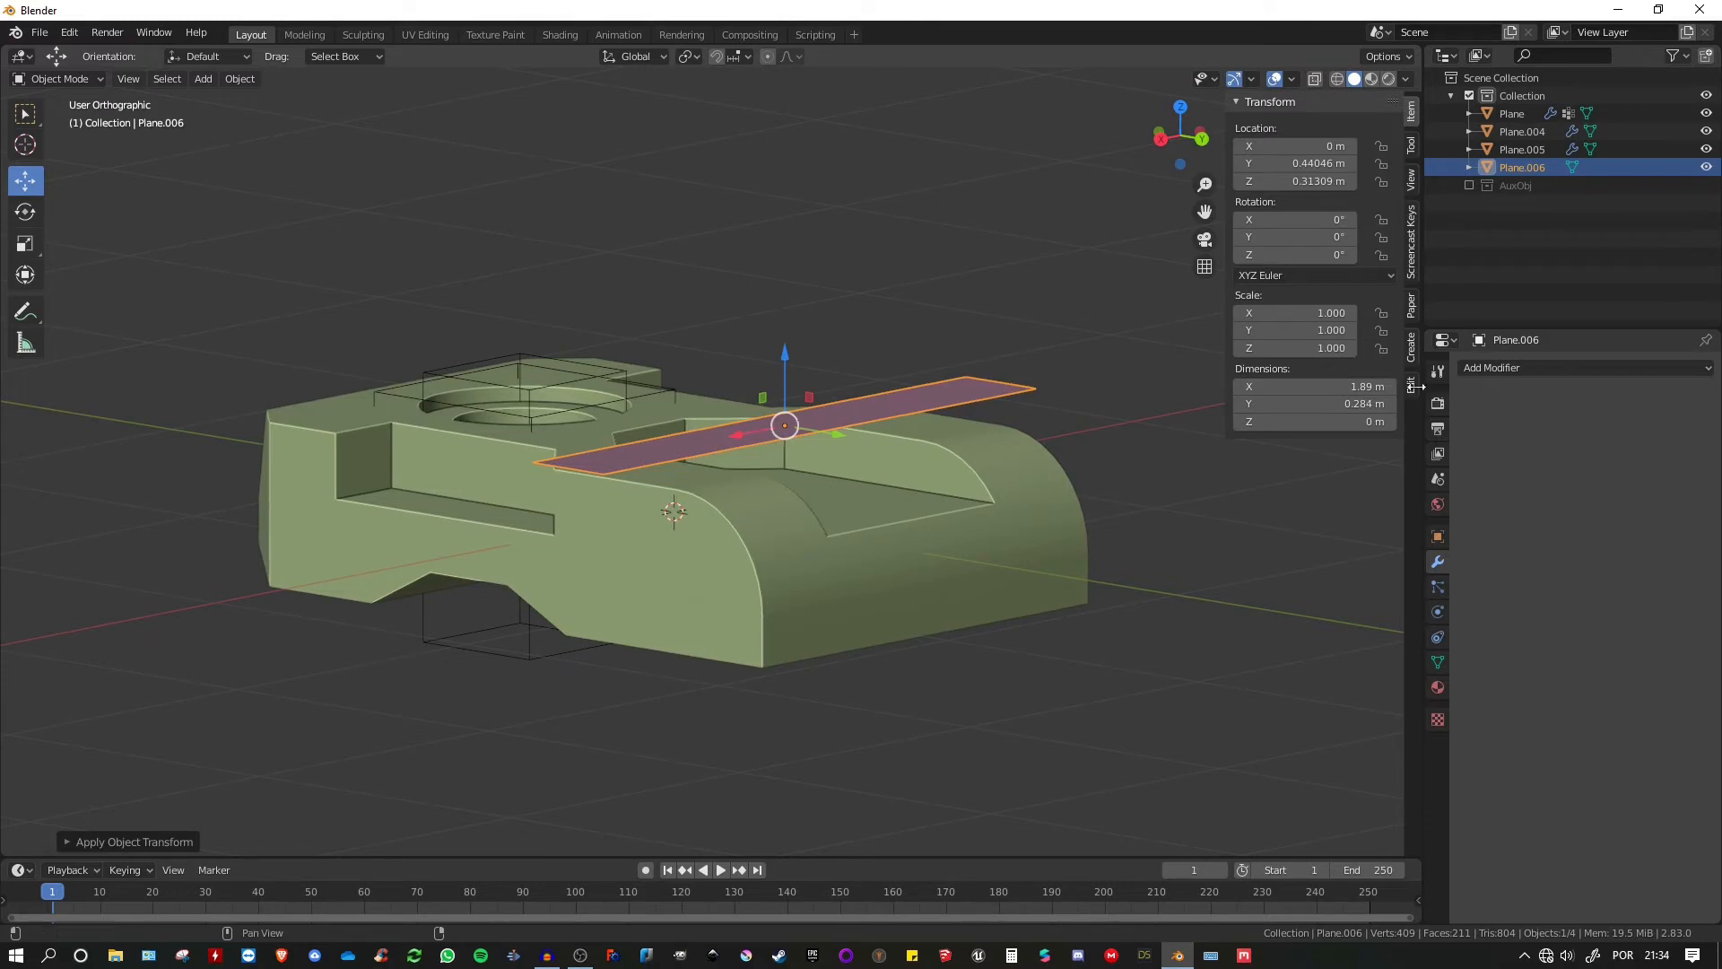
click(1502, 378)
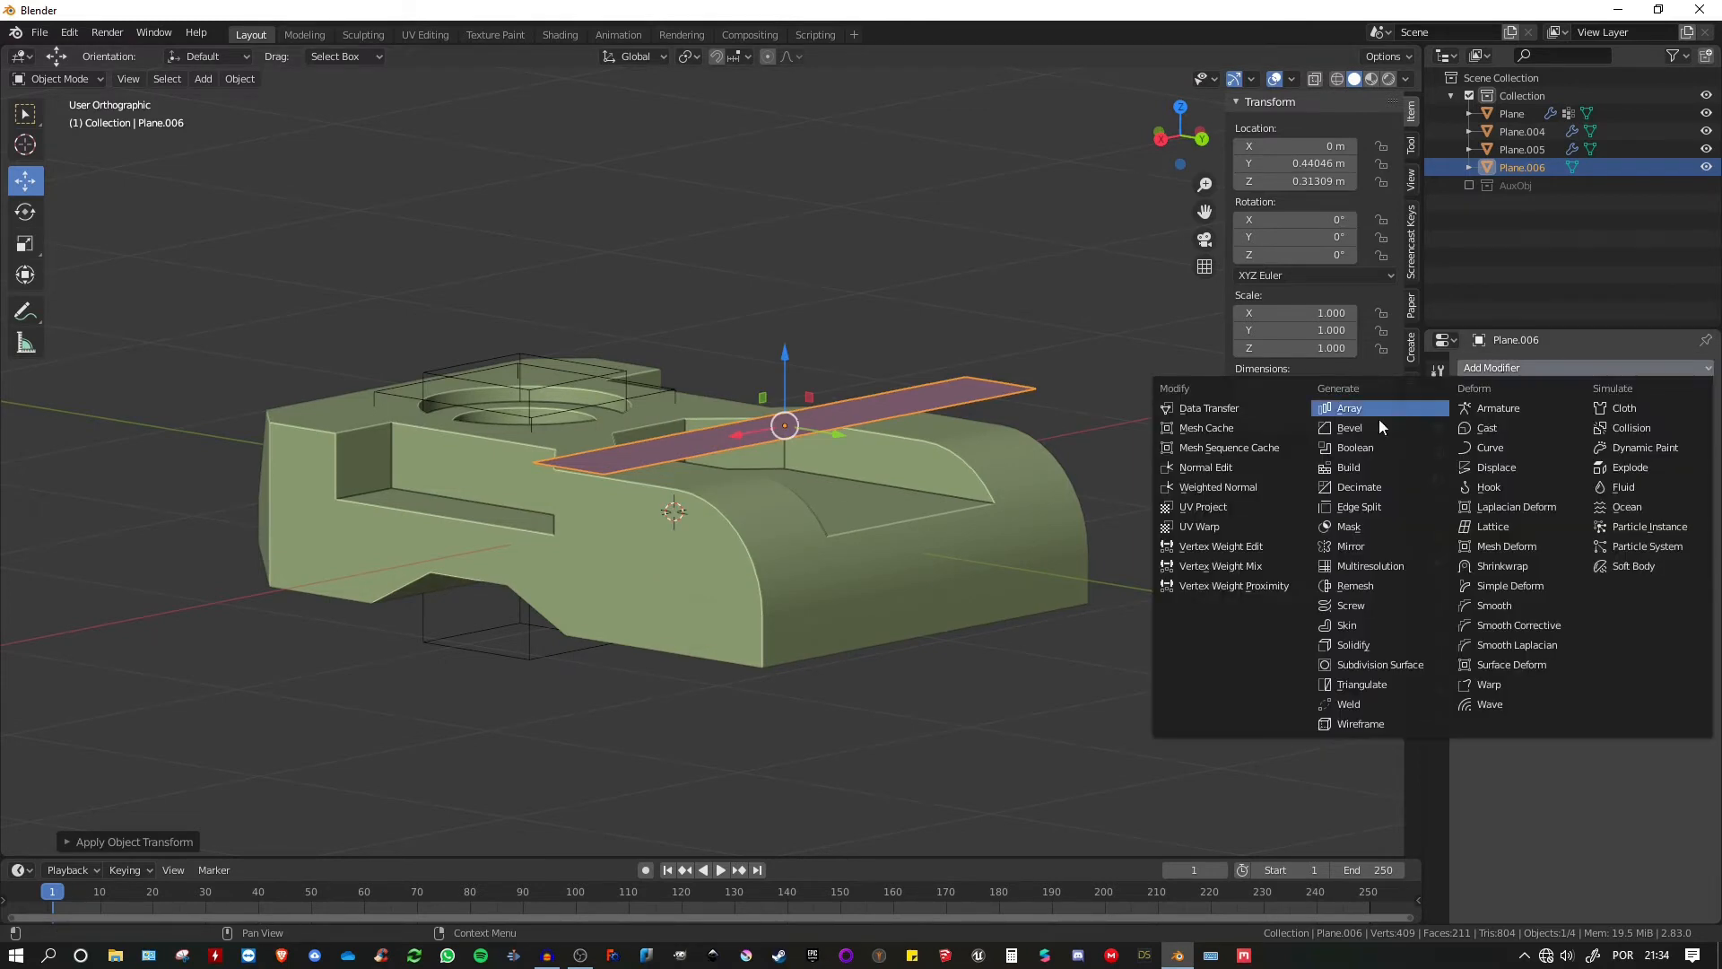
click(1336, 610)
drag(1499, 504, 1619, 504)
- Subtract the bar from the body with a Boolean difference, keeping the bar as a live cutter, and select that cutter
middle_drag(925, 418, 1008, 400)
shift+click(1008, 400)
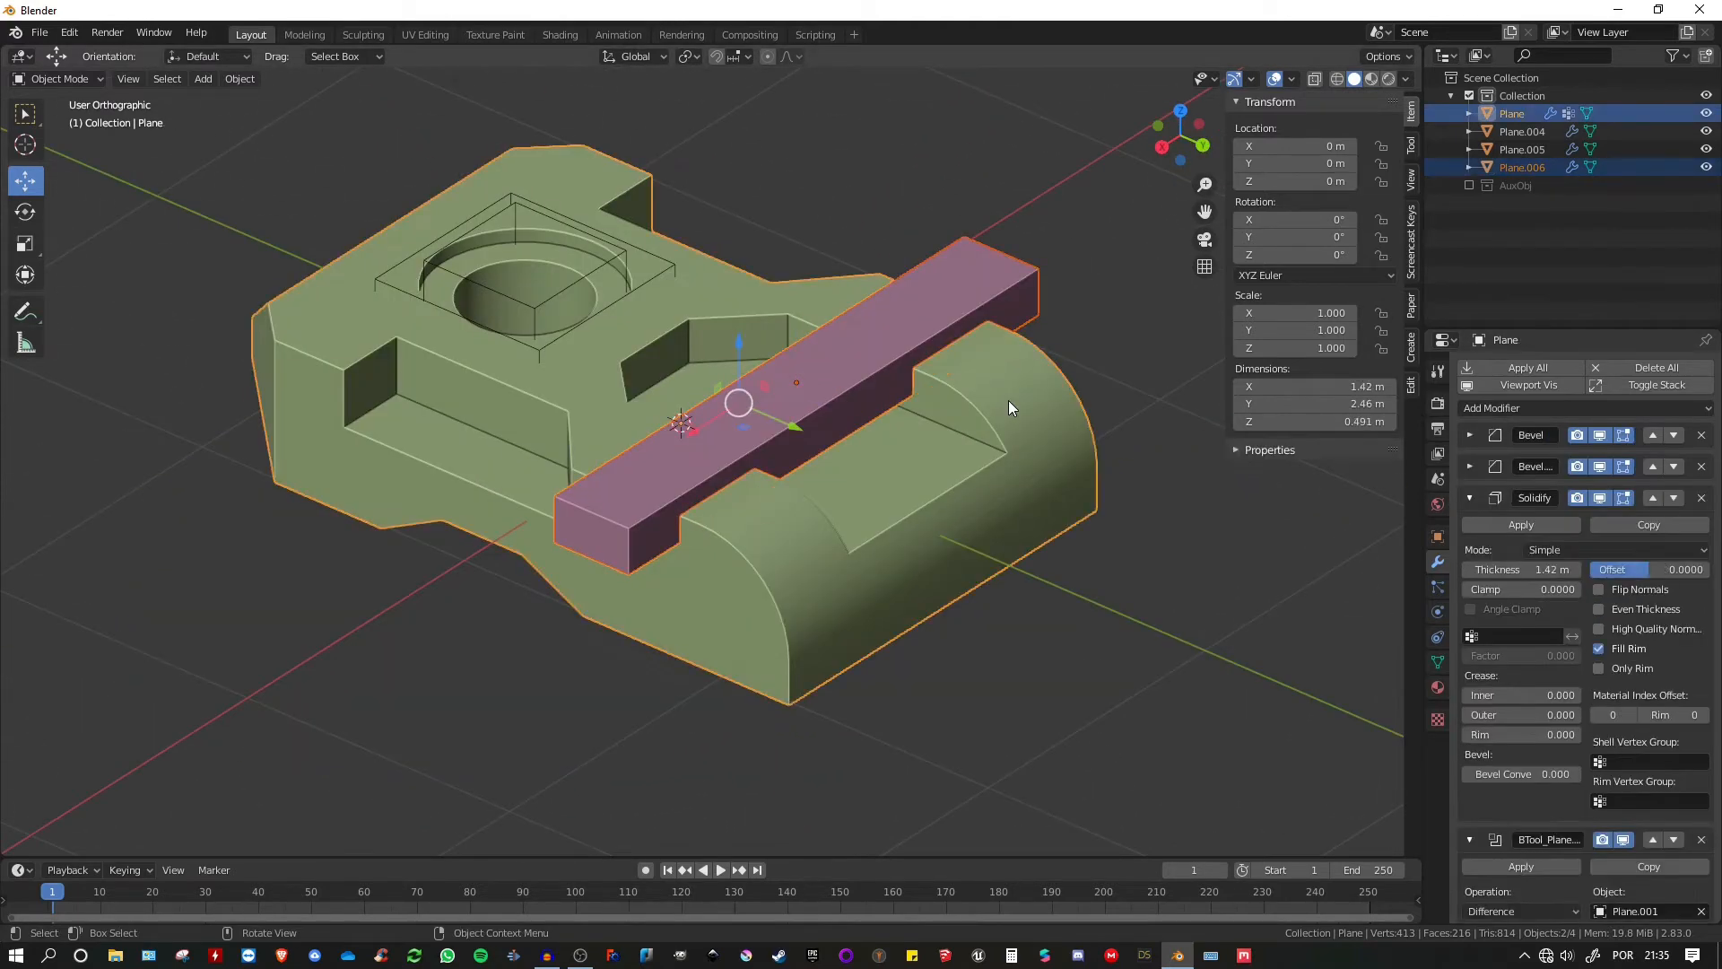
key(ctrl+KP_Subtract)
middle_drag(723, 425, 832, 297)
scroll(807, 403, down, 3)
click(1016, 333)
scroll(833, 298, up, 2)
click(850, 370)
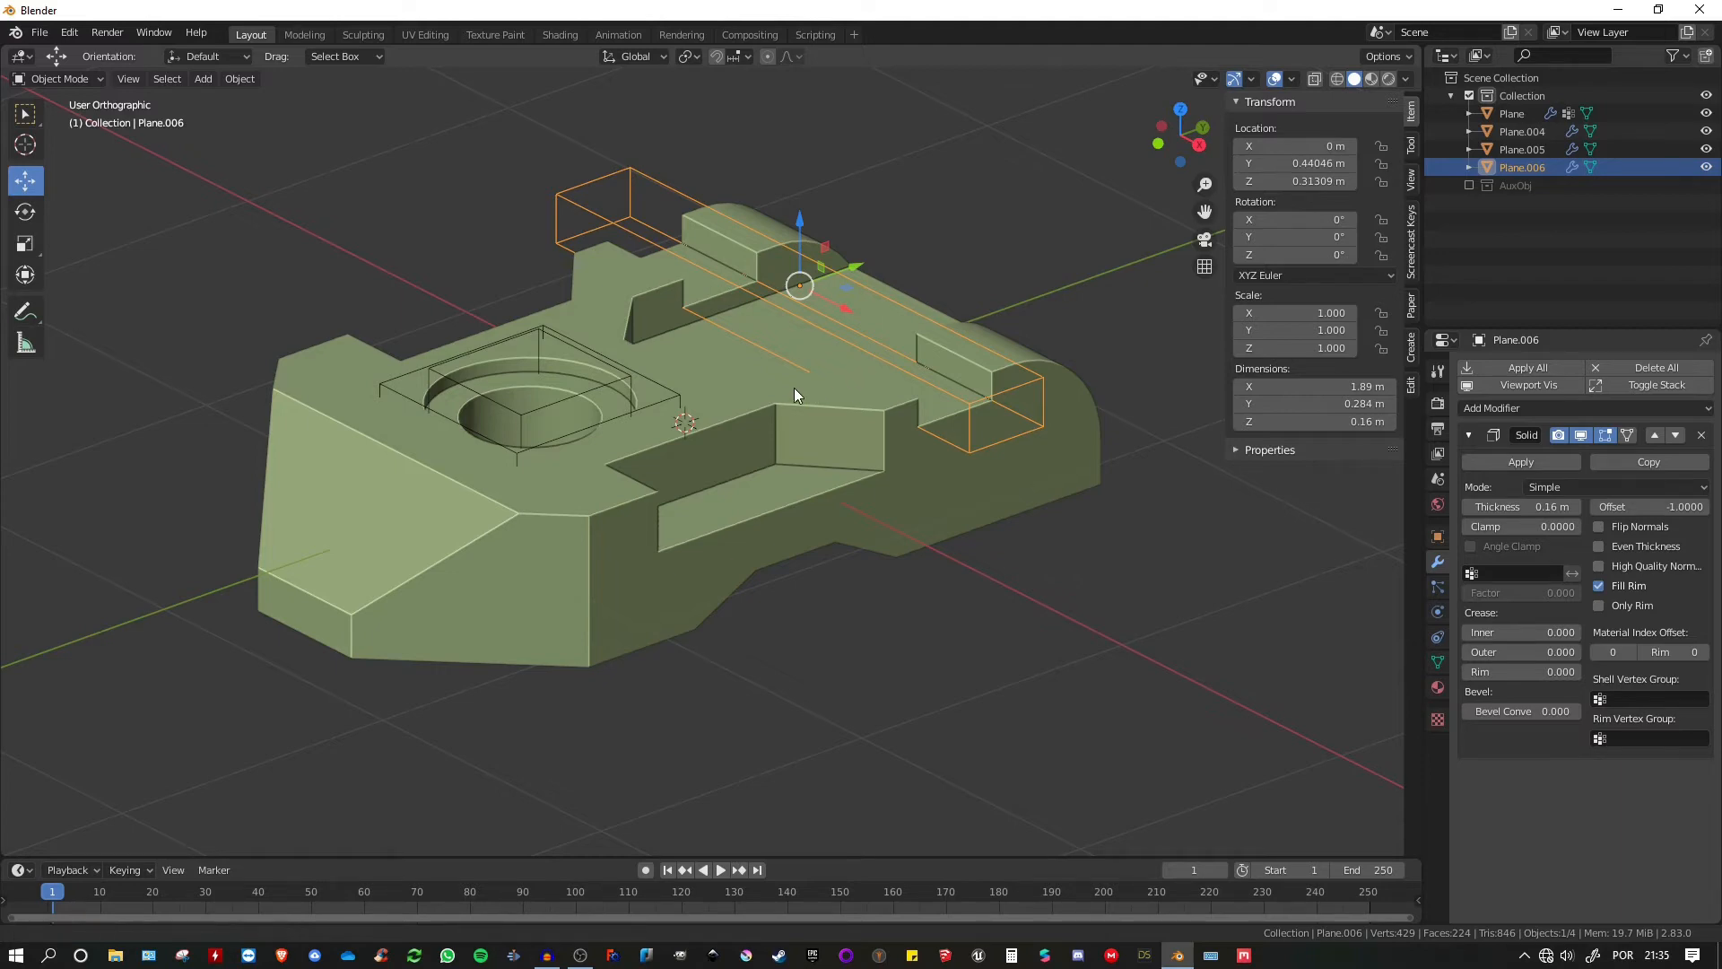
- Add a centred loop cut across the slot cutter's plane, splitting its length into two equal halves
shift+middle_drag(794, 387, 716, 393)
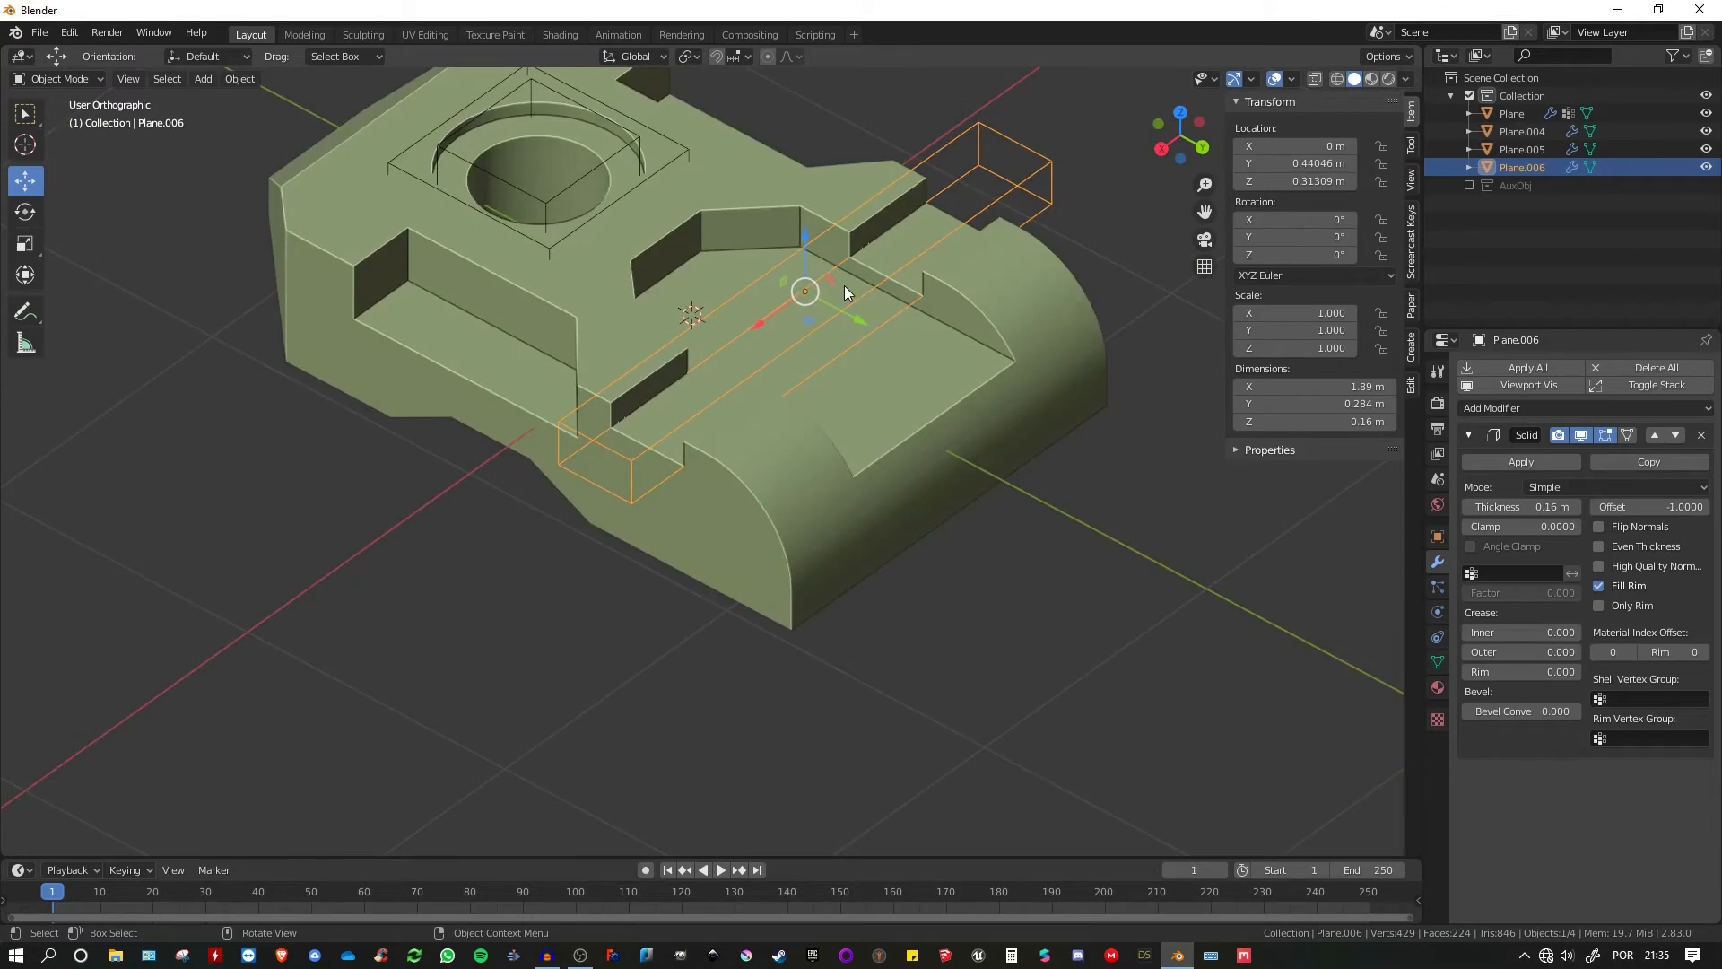
middle_drag(734, 334, 502, 352)
middle_drag(758, 326, 825, 243)
key(Tab)
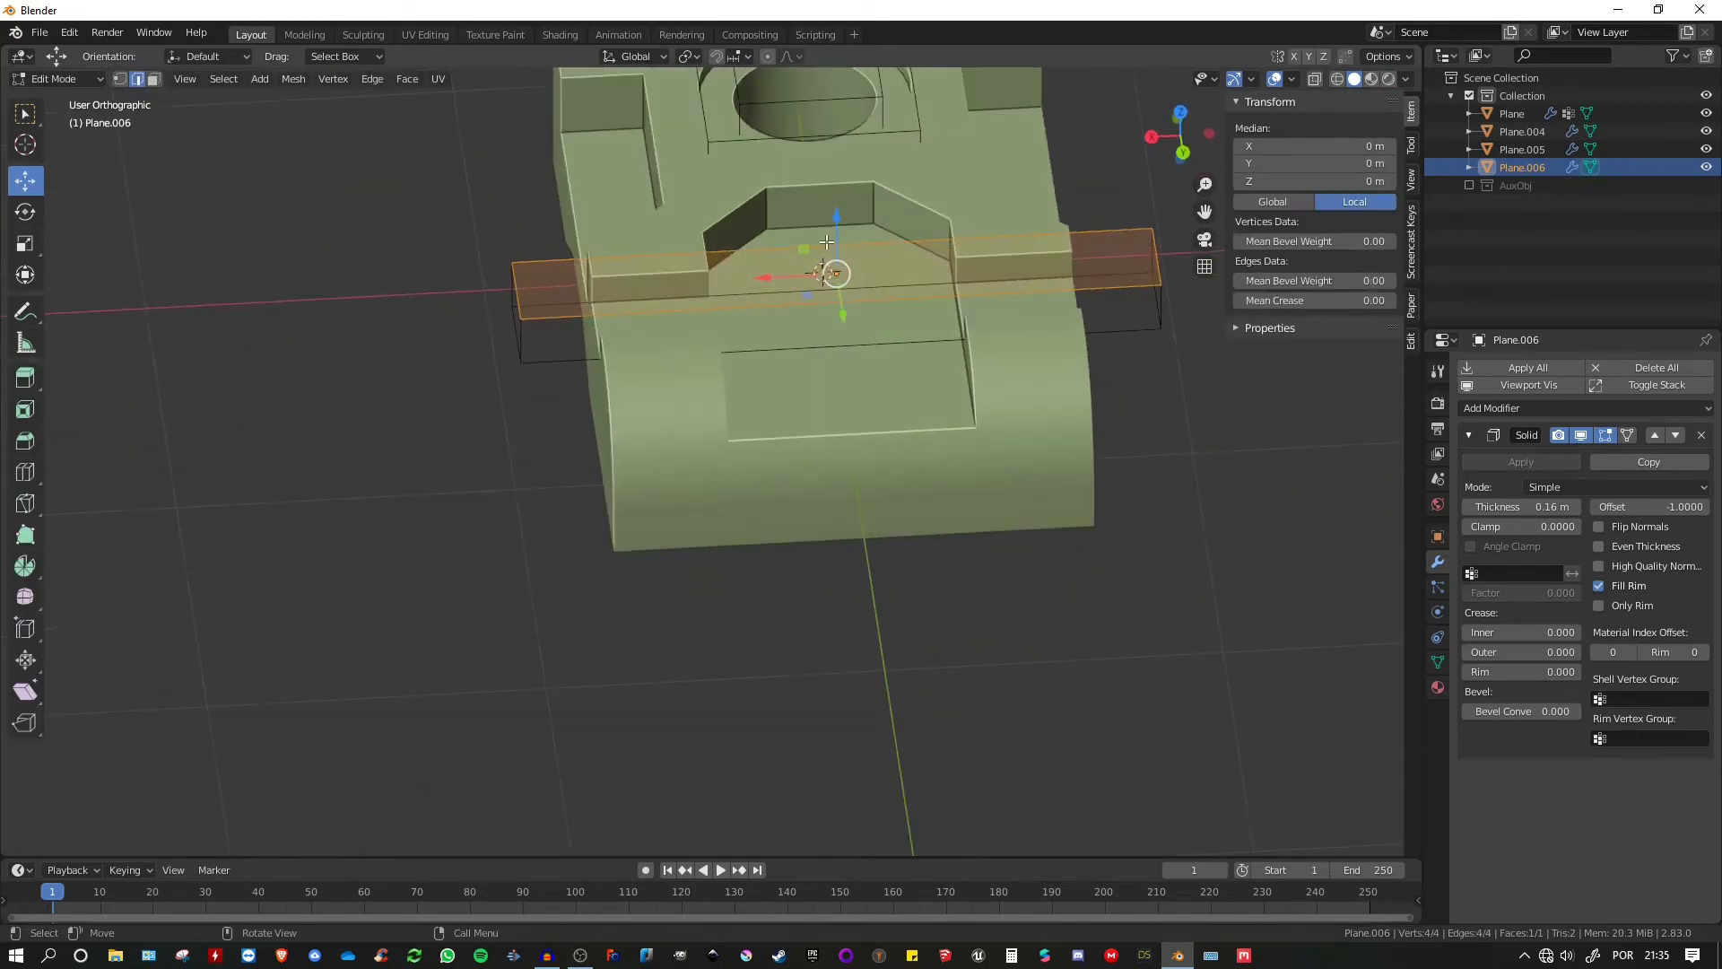
key(ctrl+r)
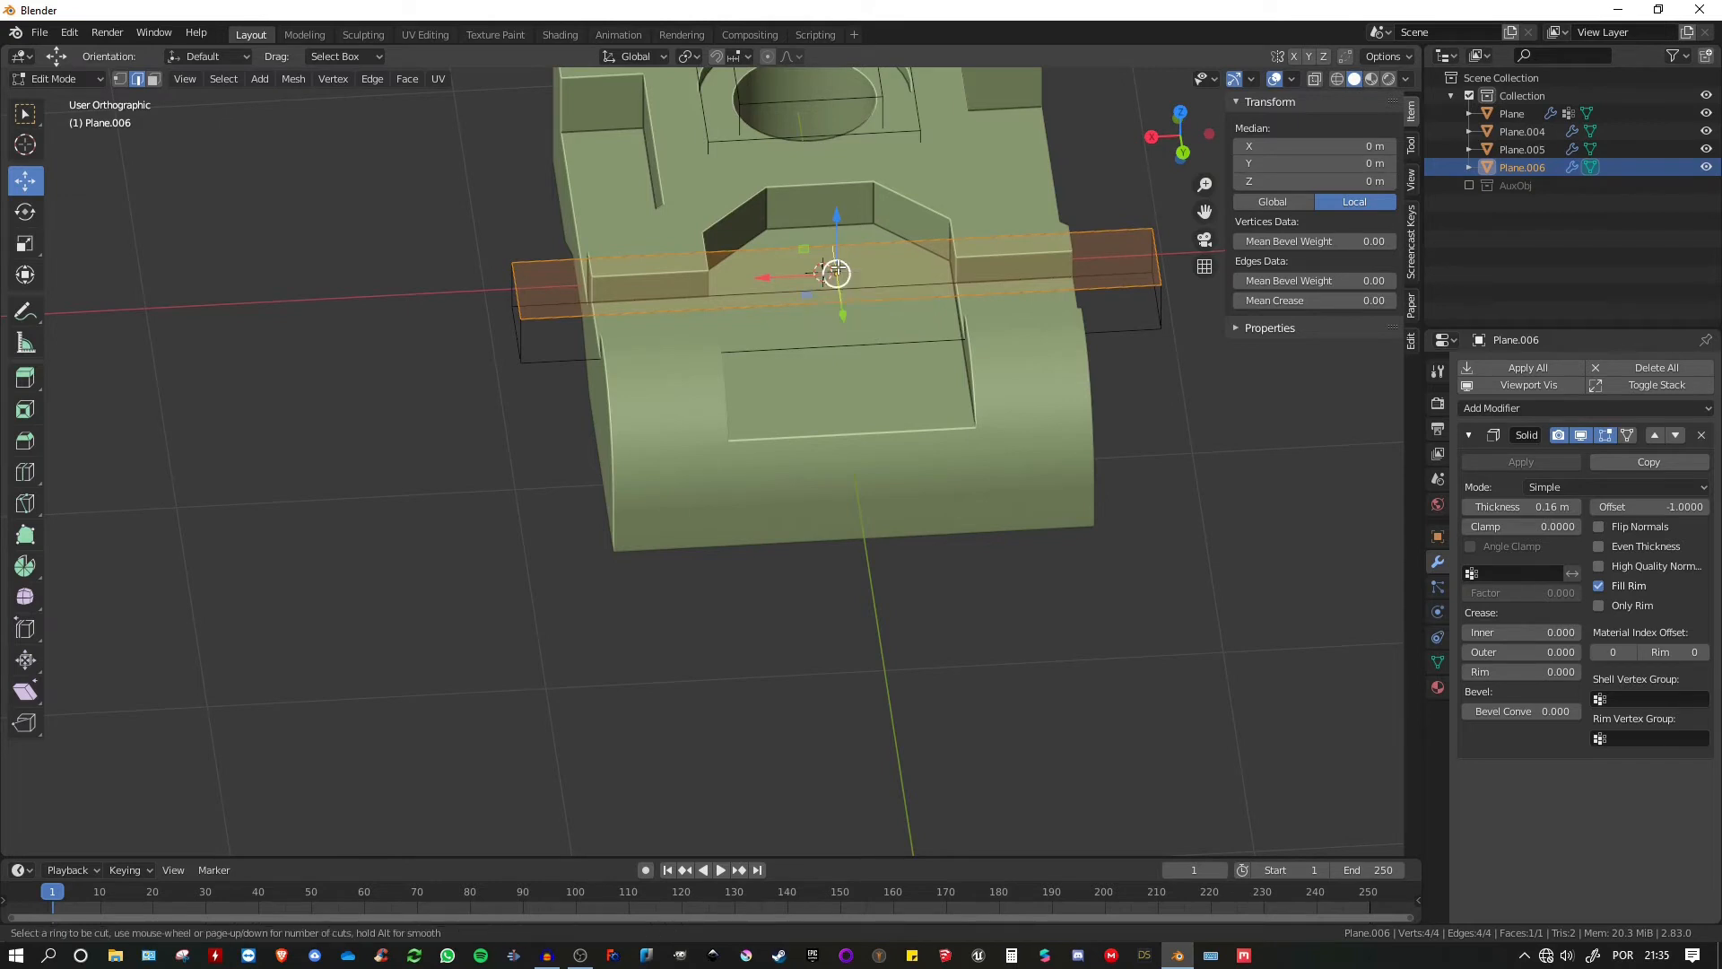
click(837, 268)
right_click(837, 267)
- Delete the face on the negative X side of the cutter's plane, keeping only the half on positive X
key(3)
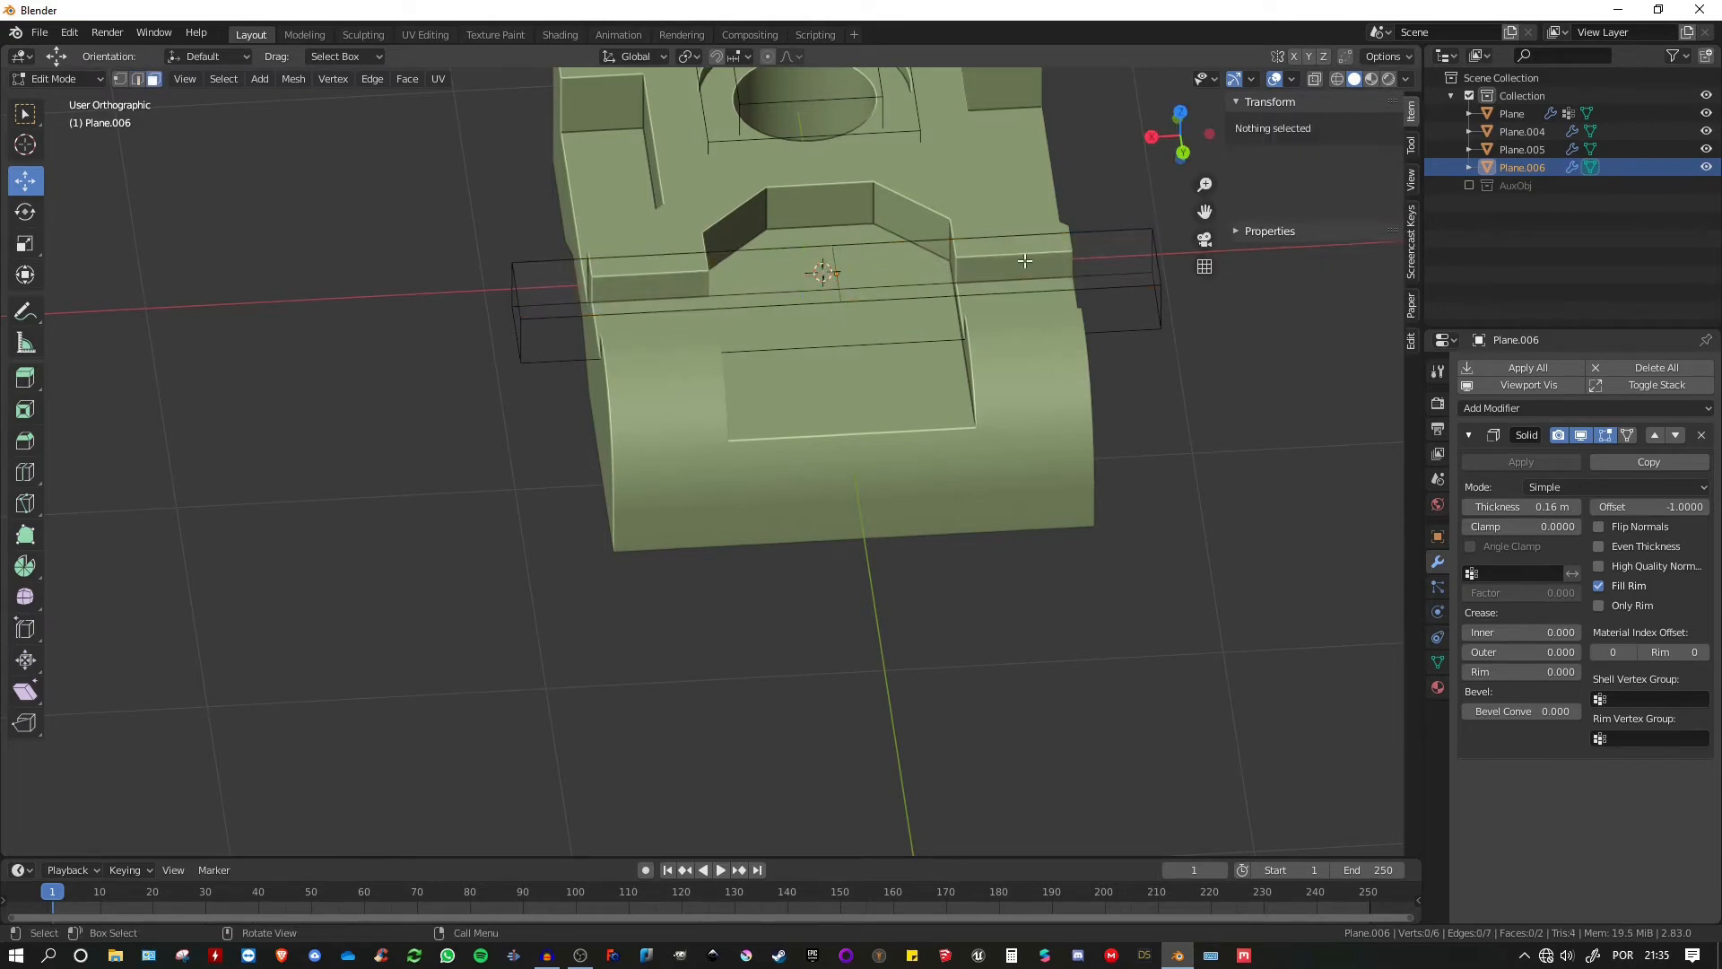
click(1008, 266)
key(x)
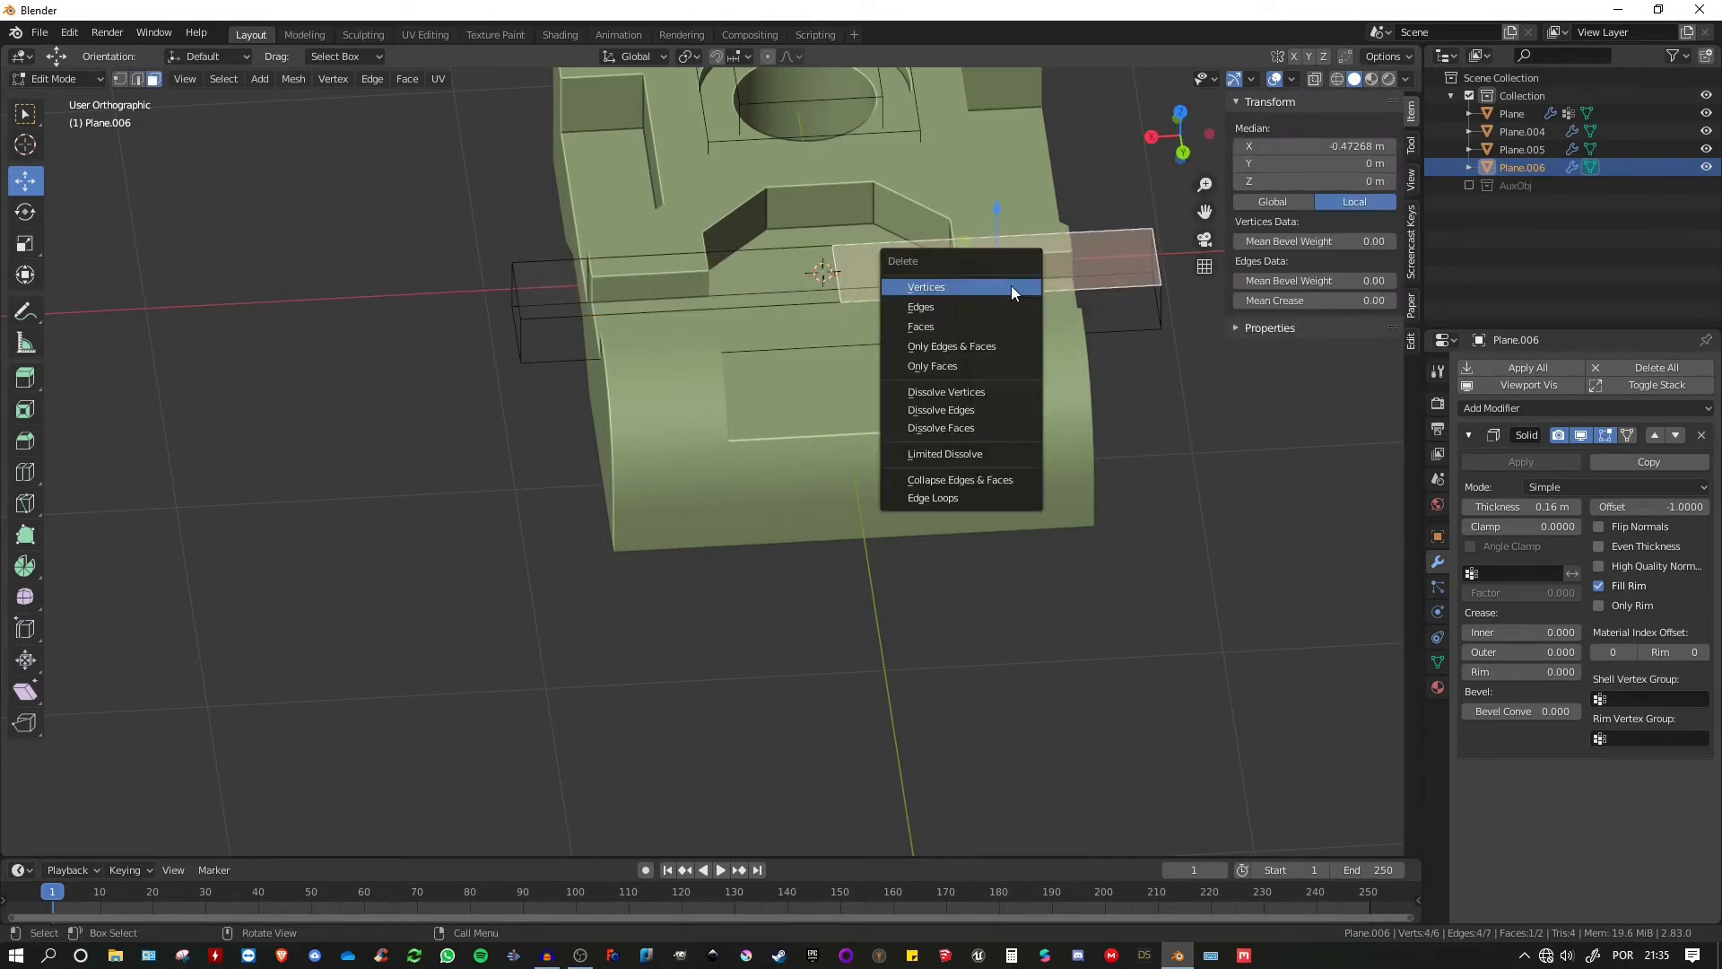
click(954, 304)
middle_drag(919, 284, 789, 296)
key(Tab)
key(Tab)
- Move the half cutter's inner edge outward and its outer edge inward along X, shortening the cutter to about 0.492 m
click(776, 316)
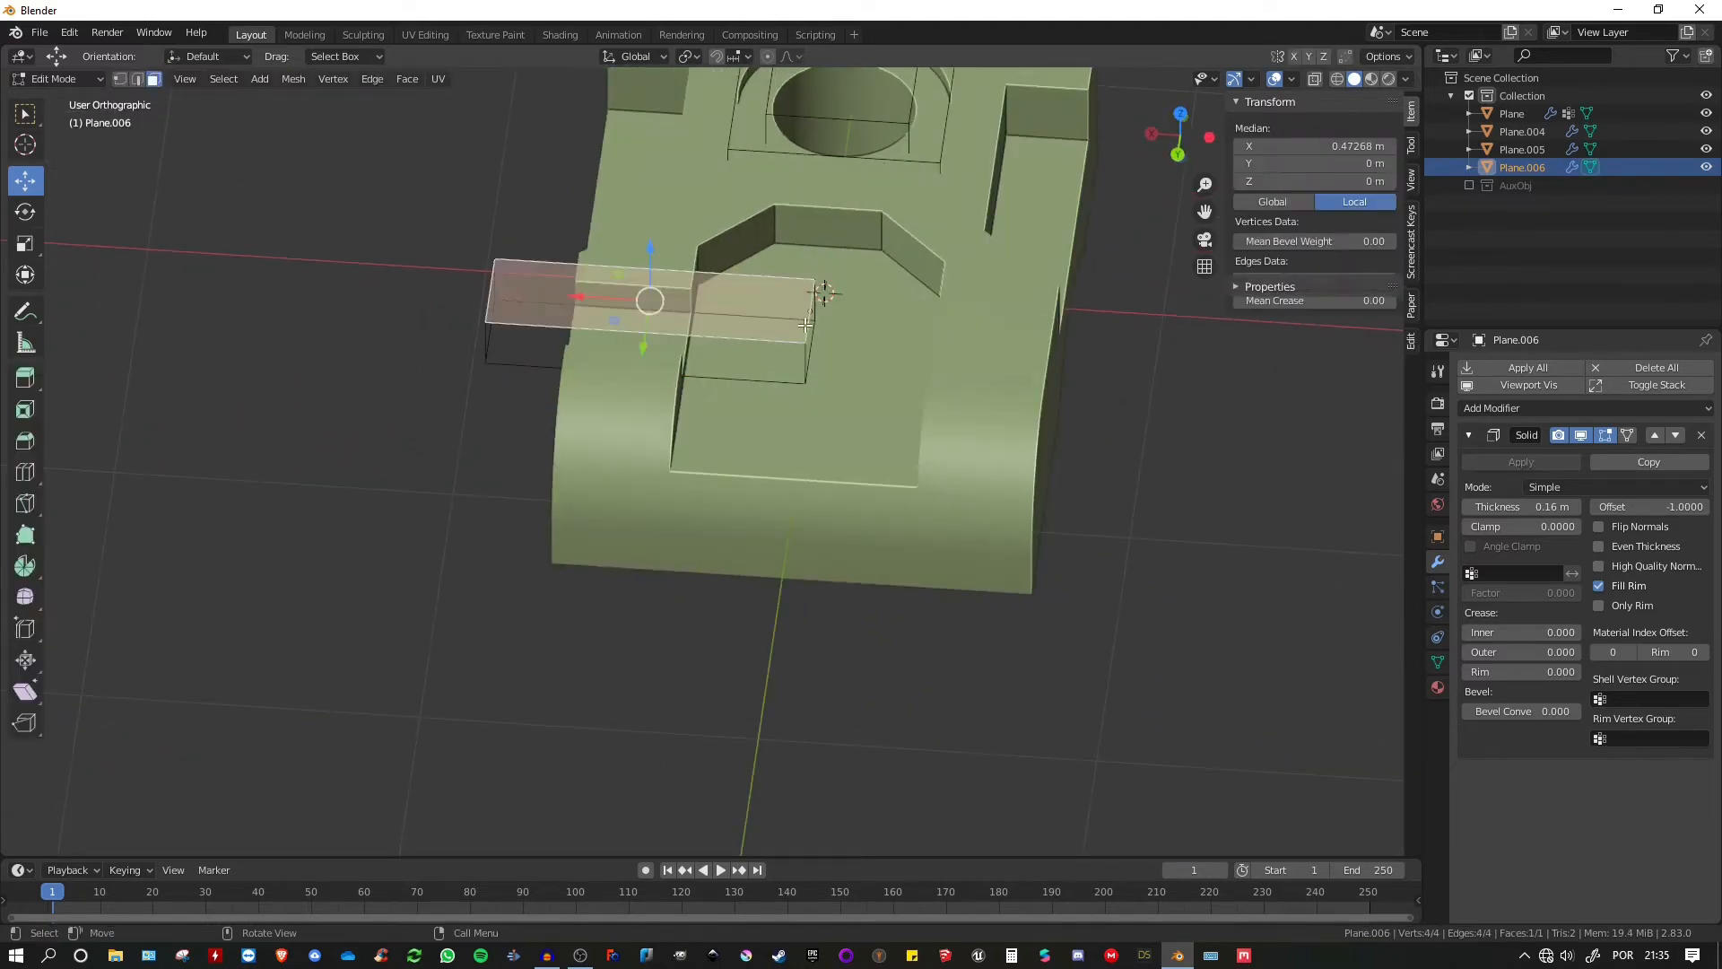
key(2)
click(810, 305)
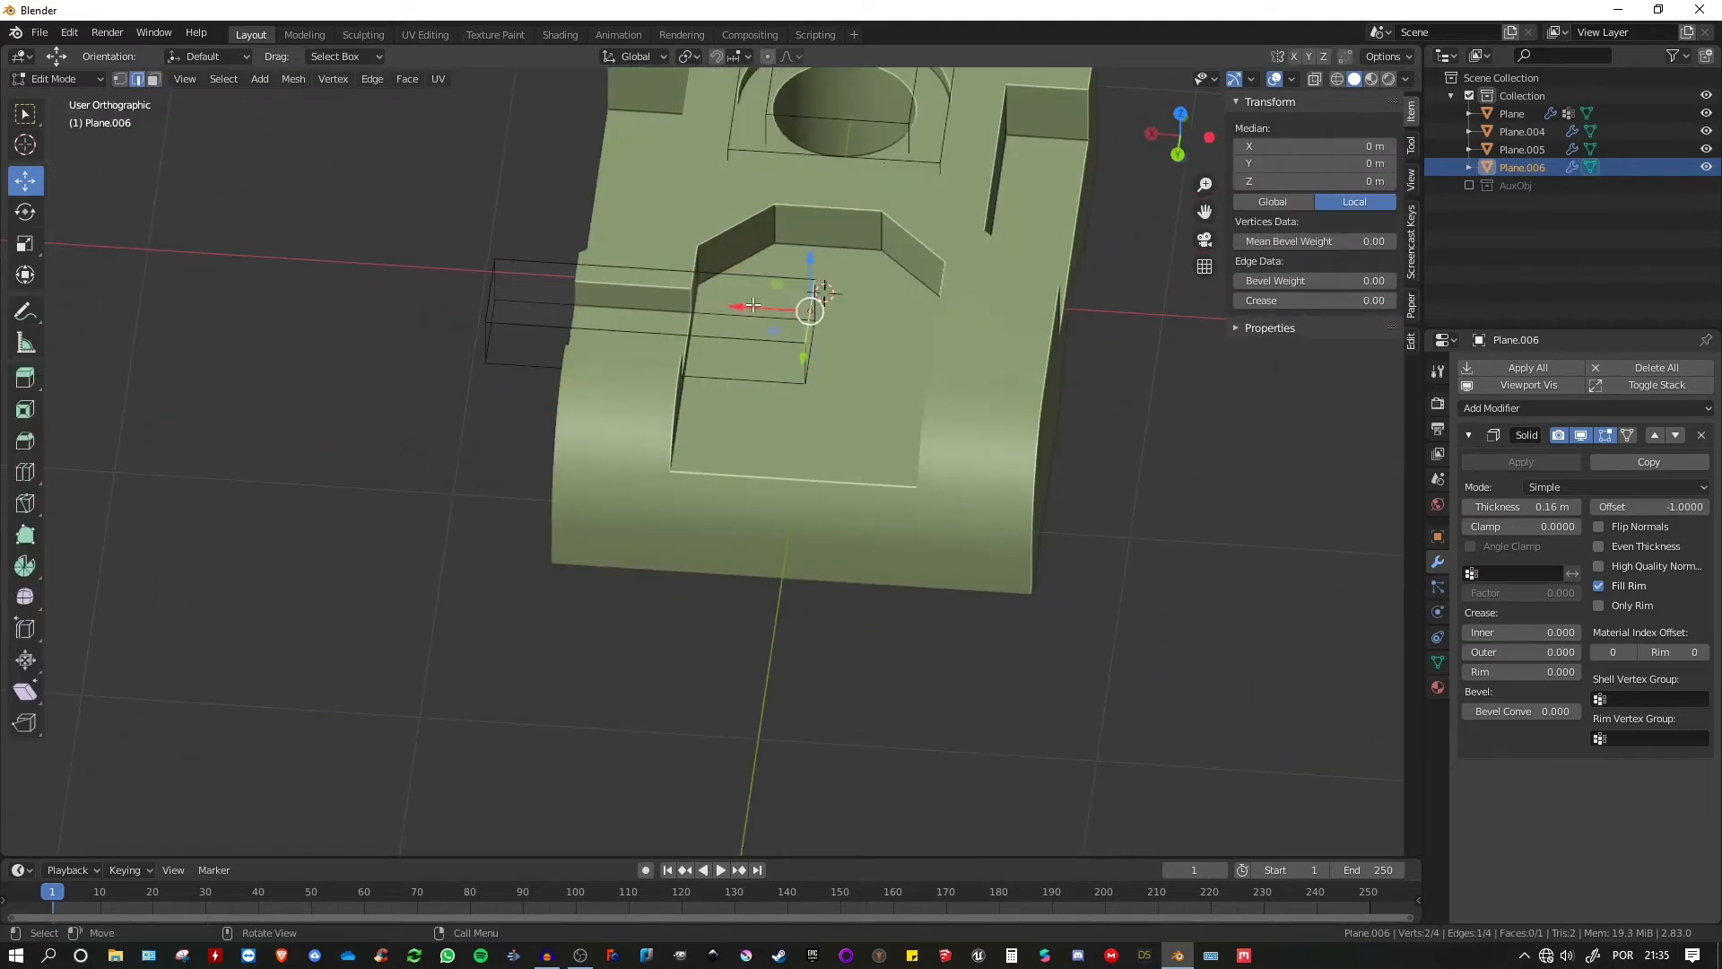
key(g)
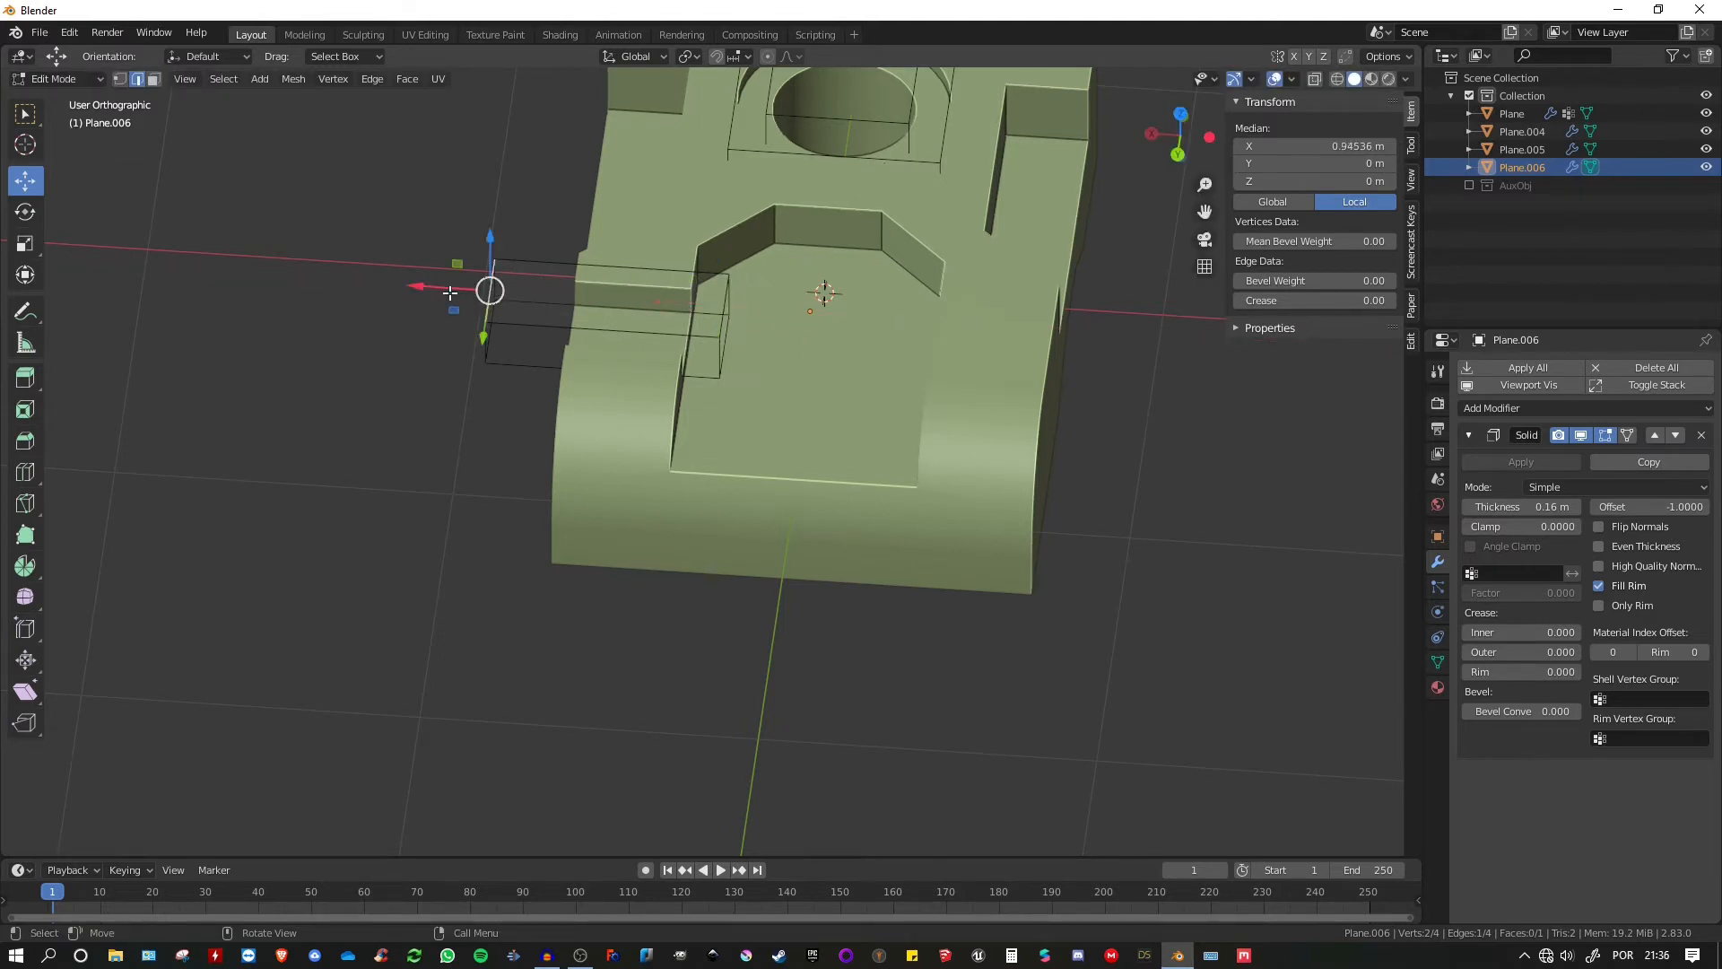
click(500, 292)
key(Tab)
- Set the shortened cutter's origin to the centre of its geometry
middle_drag(782, 345, 861, 305)
right_click(628, 235)
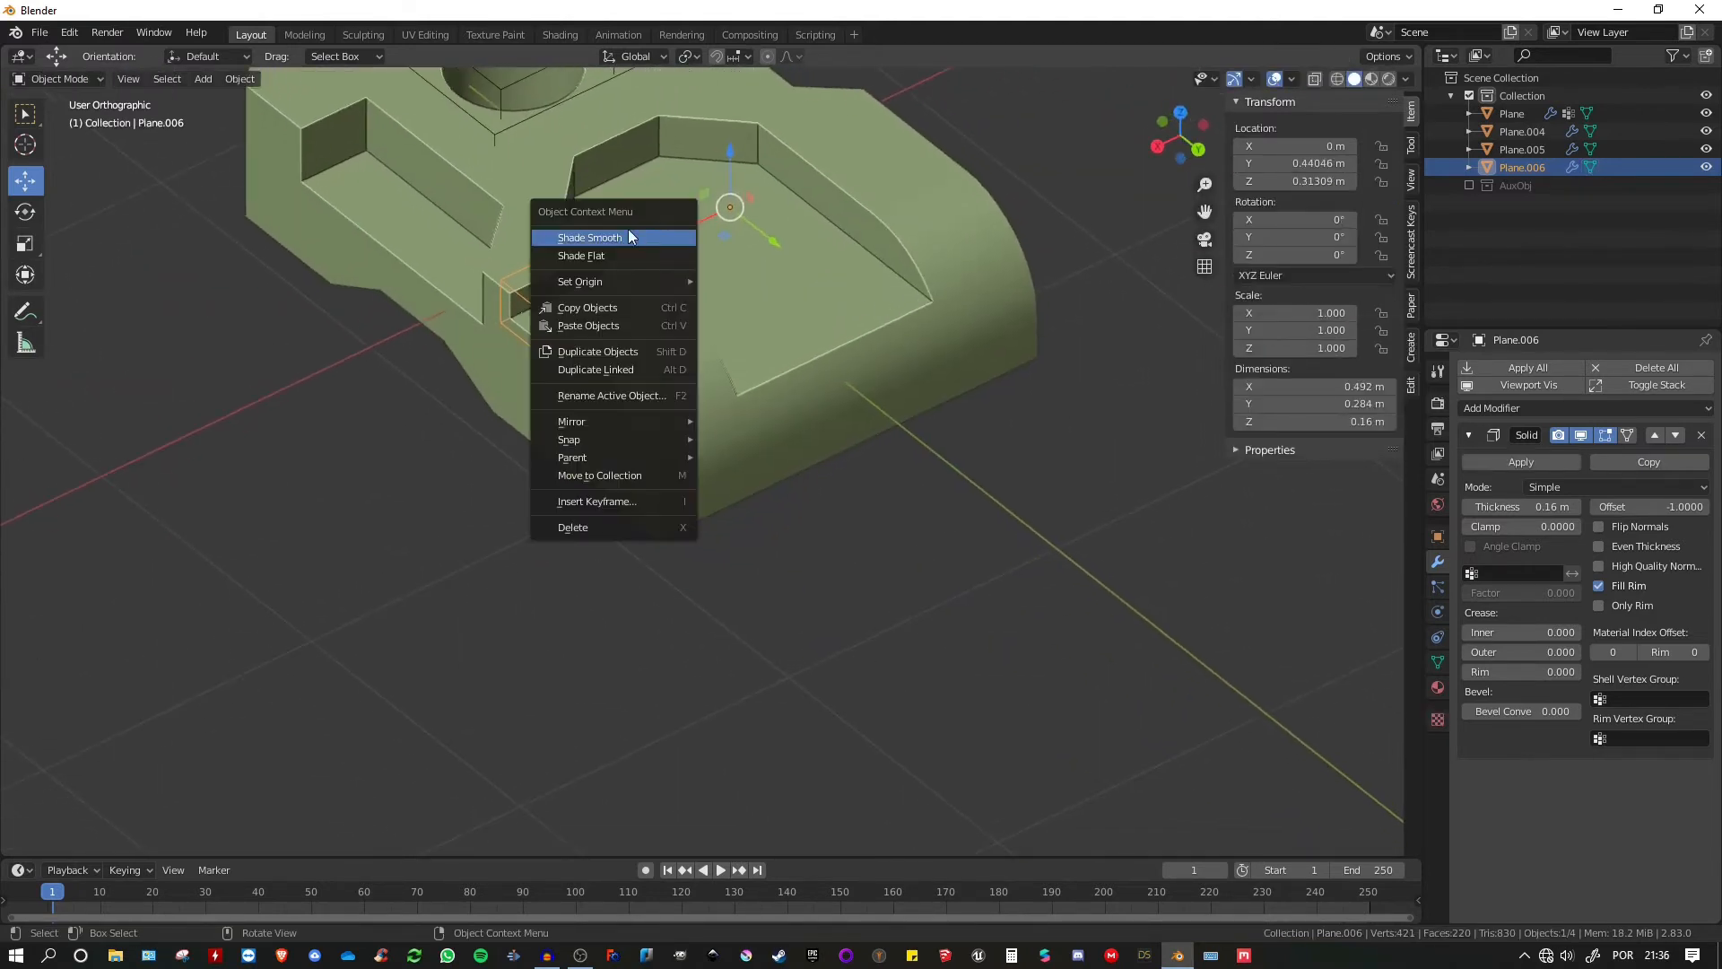
mouse_move(633, 281)
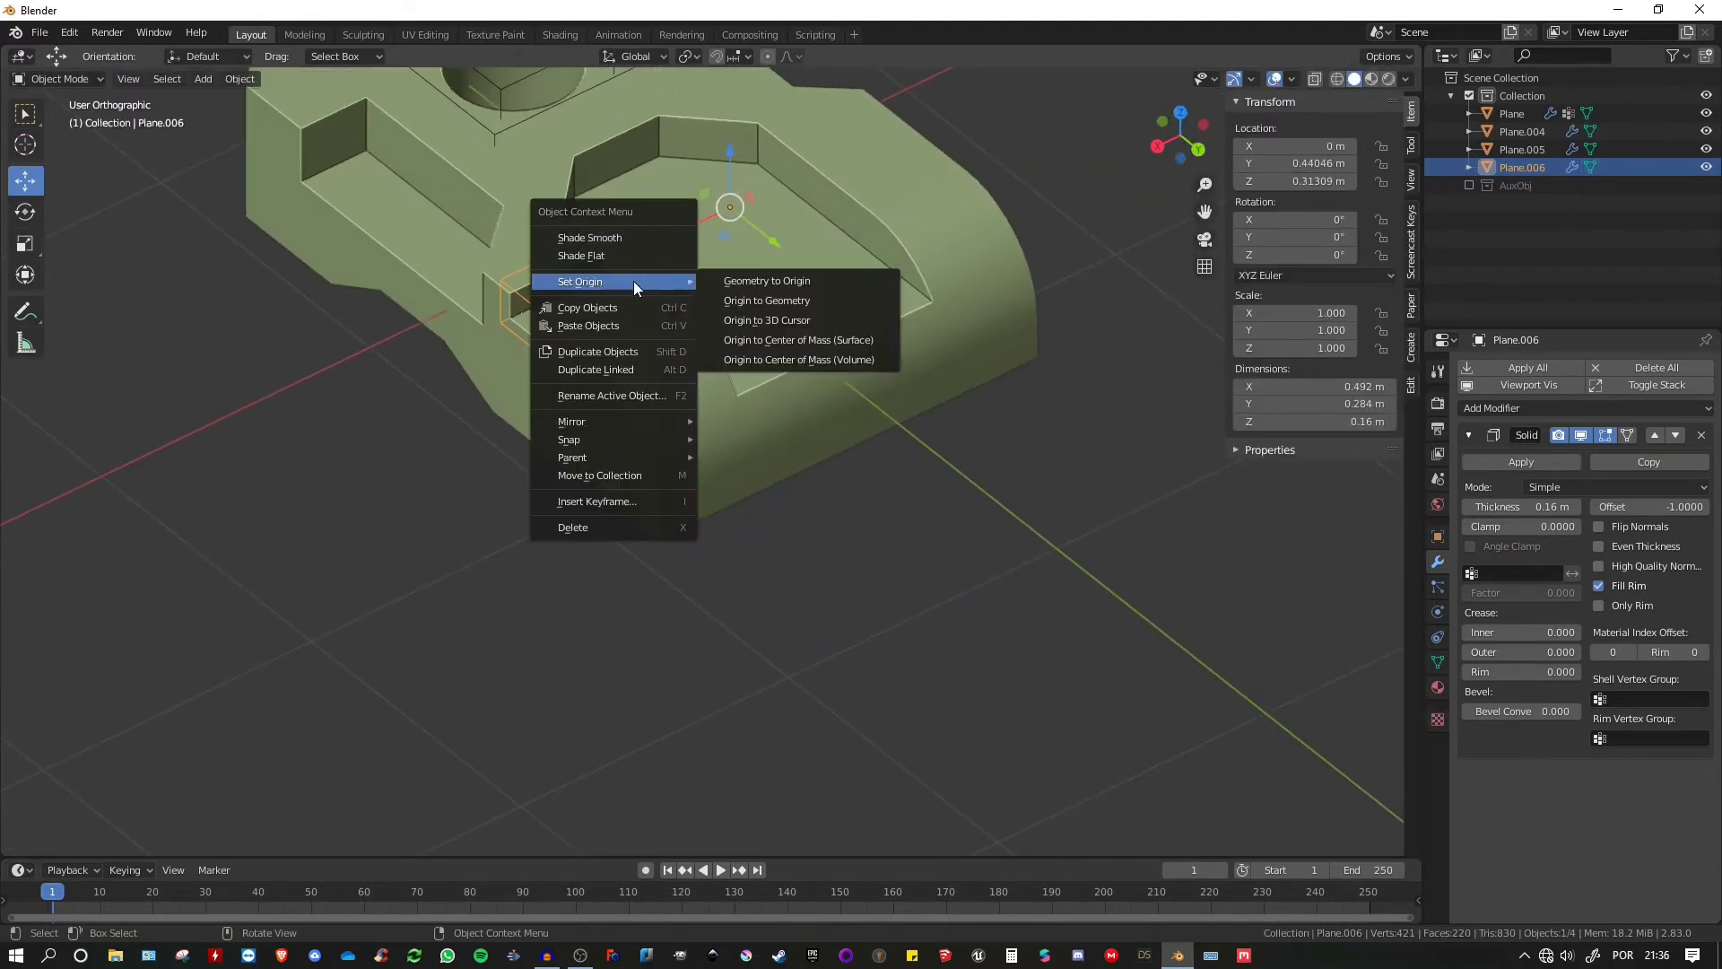
click(755, 300)
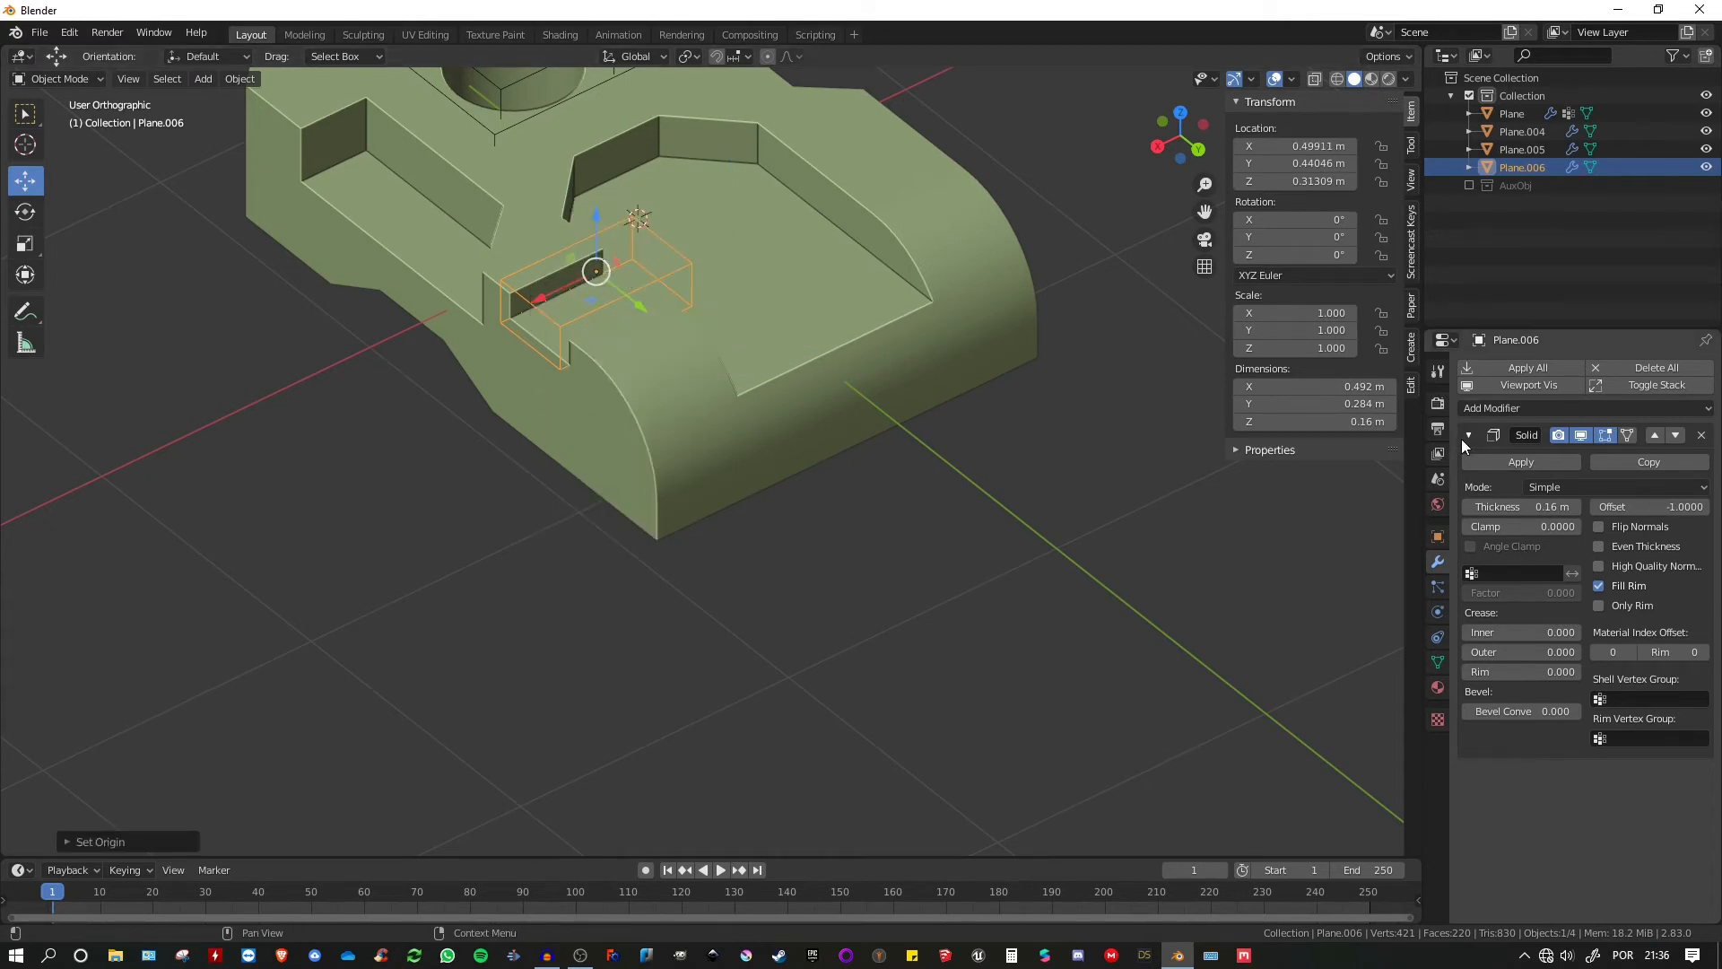
- Add a Mirror modifier to the side notch cutter on the X axis, with the Plane body as mirror object
click(1482, 408)
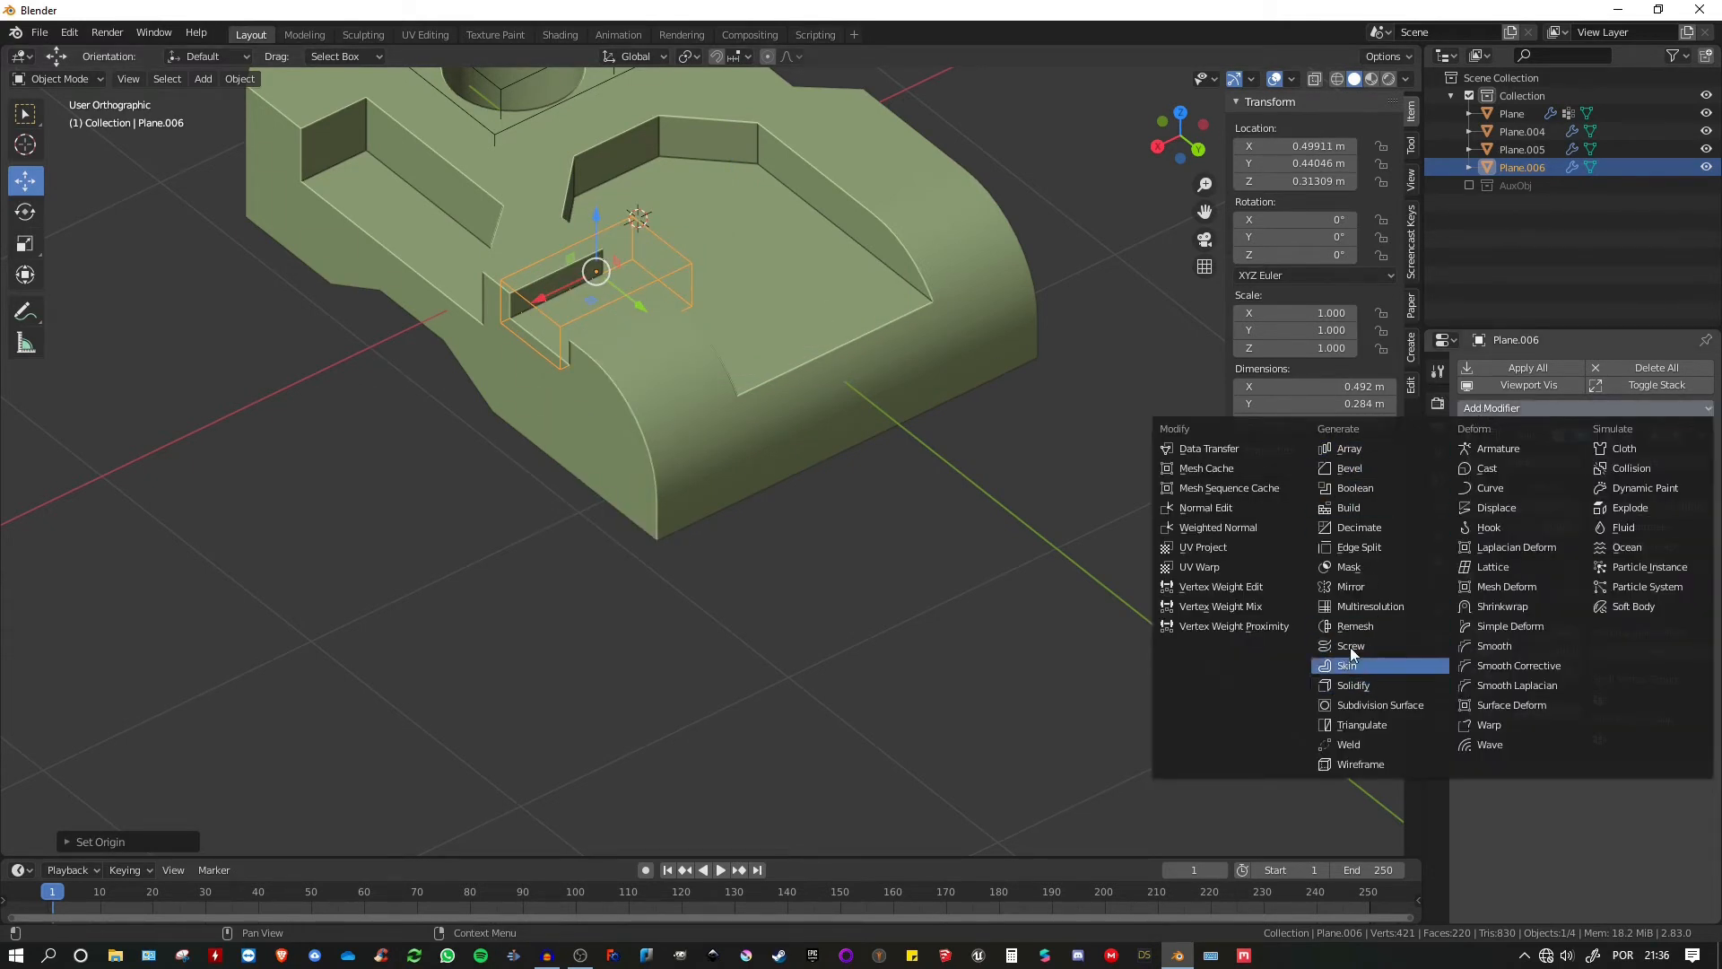
click(1350, 587)
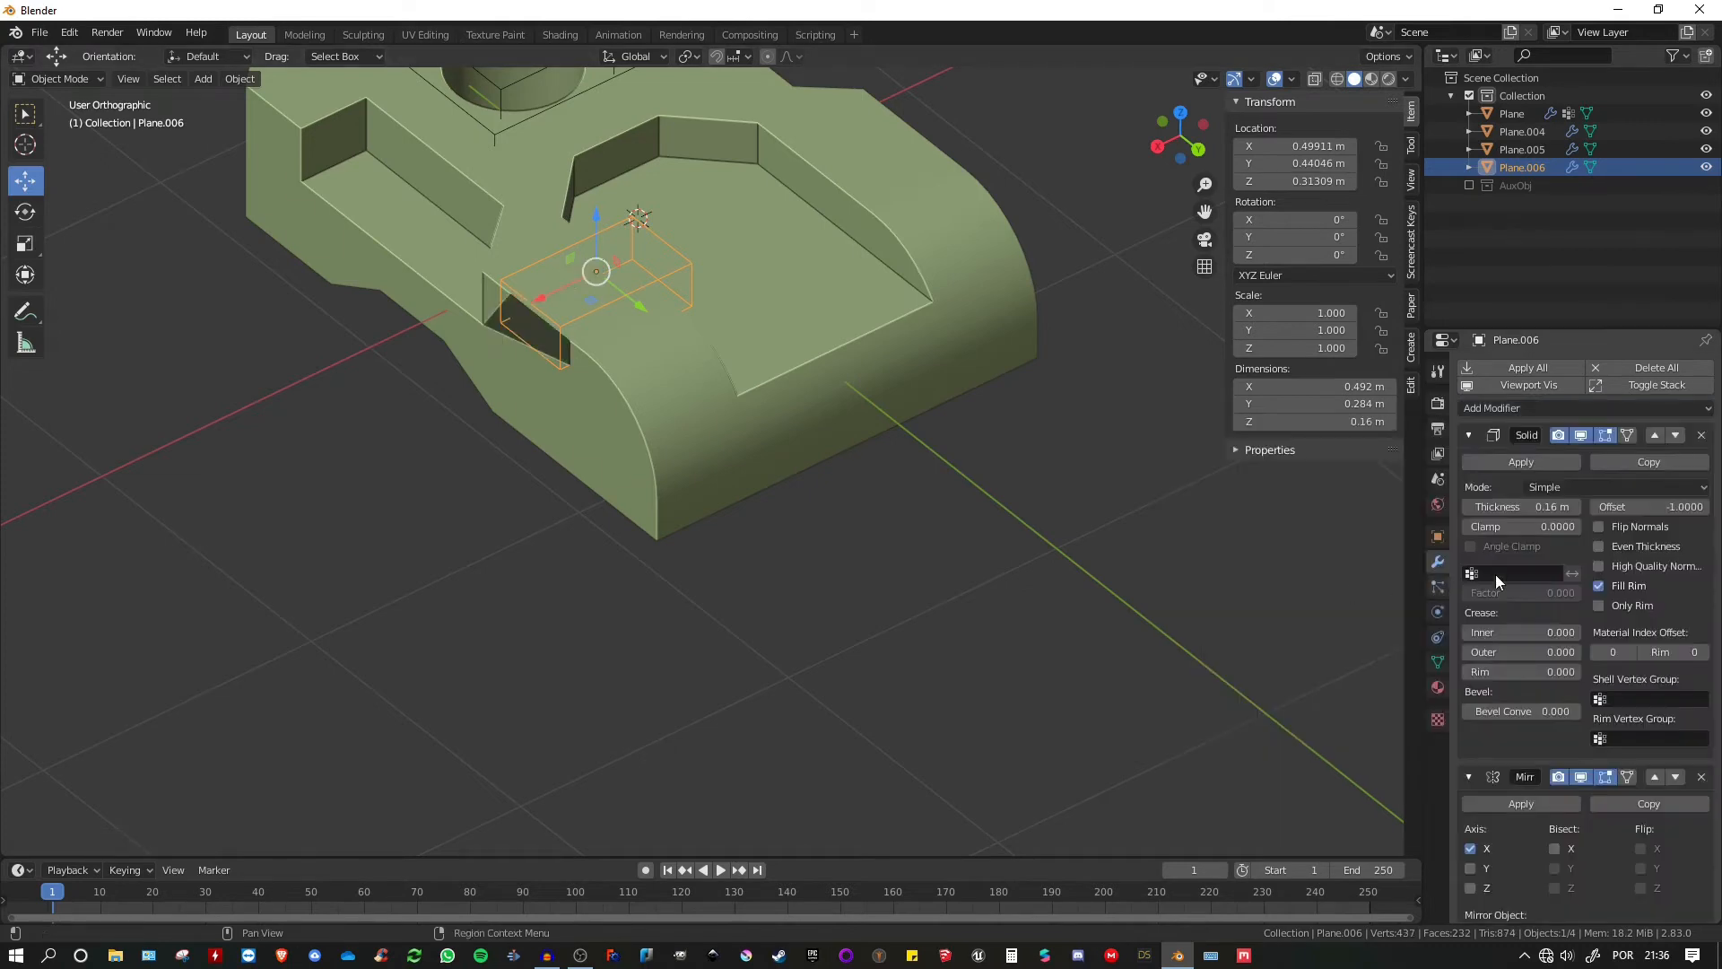
scroll(1552, 719, down, 5)
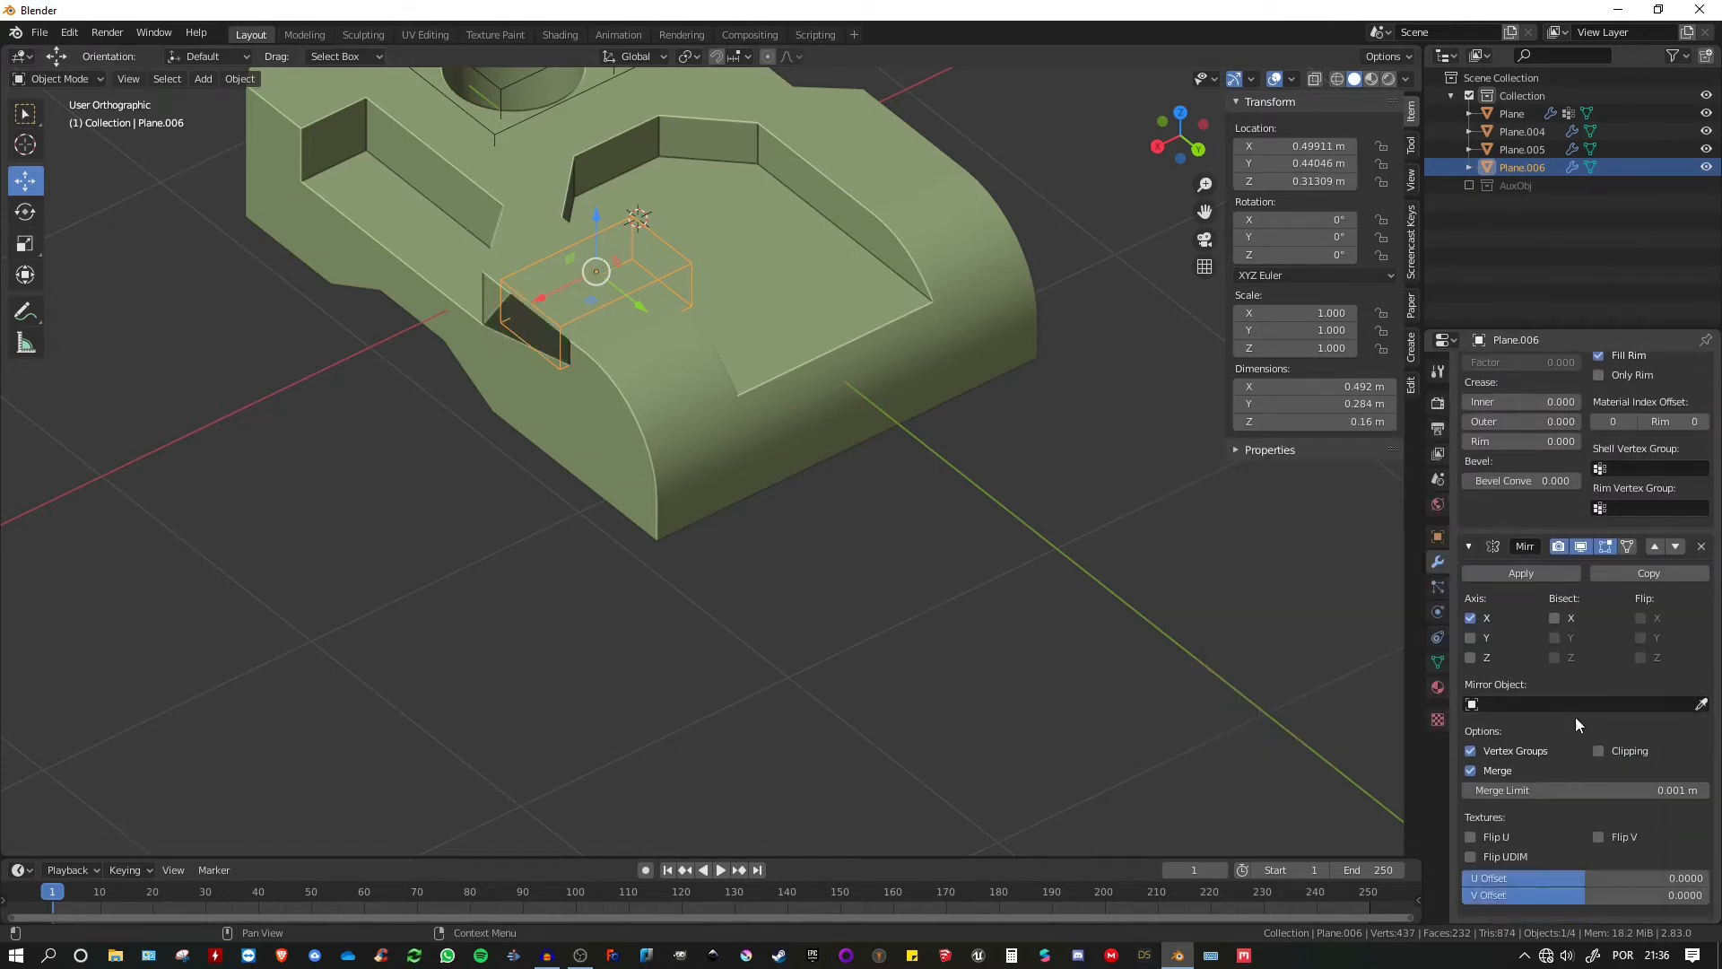
click(1701, 703)
click(938, 323)
- Add a centred loop cut to the notch cutter and move part of its outline, extending its Y dimension to about 0.455 m
middle_drag(974, 467, 797, 243)
key(Tab)
scroll(779, 282, up, 2)
key(ctrl+r)
click(761, 325)
right_click(761, 326)
click(820, 235)
drag(821, 235, 767, 249)
scroll(767, 248, down, 6)
middle_drag(767, 249, 809, 226)
key(Tab)
- Add a mesh plane and move it along Y to about 1.17 m, toward the rounded end of the body
key(shift+a)
mouse_move(809, 226)
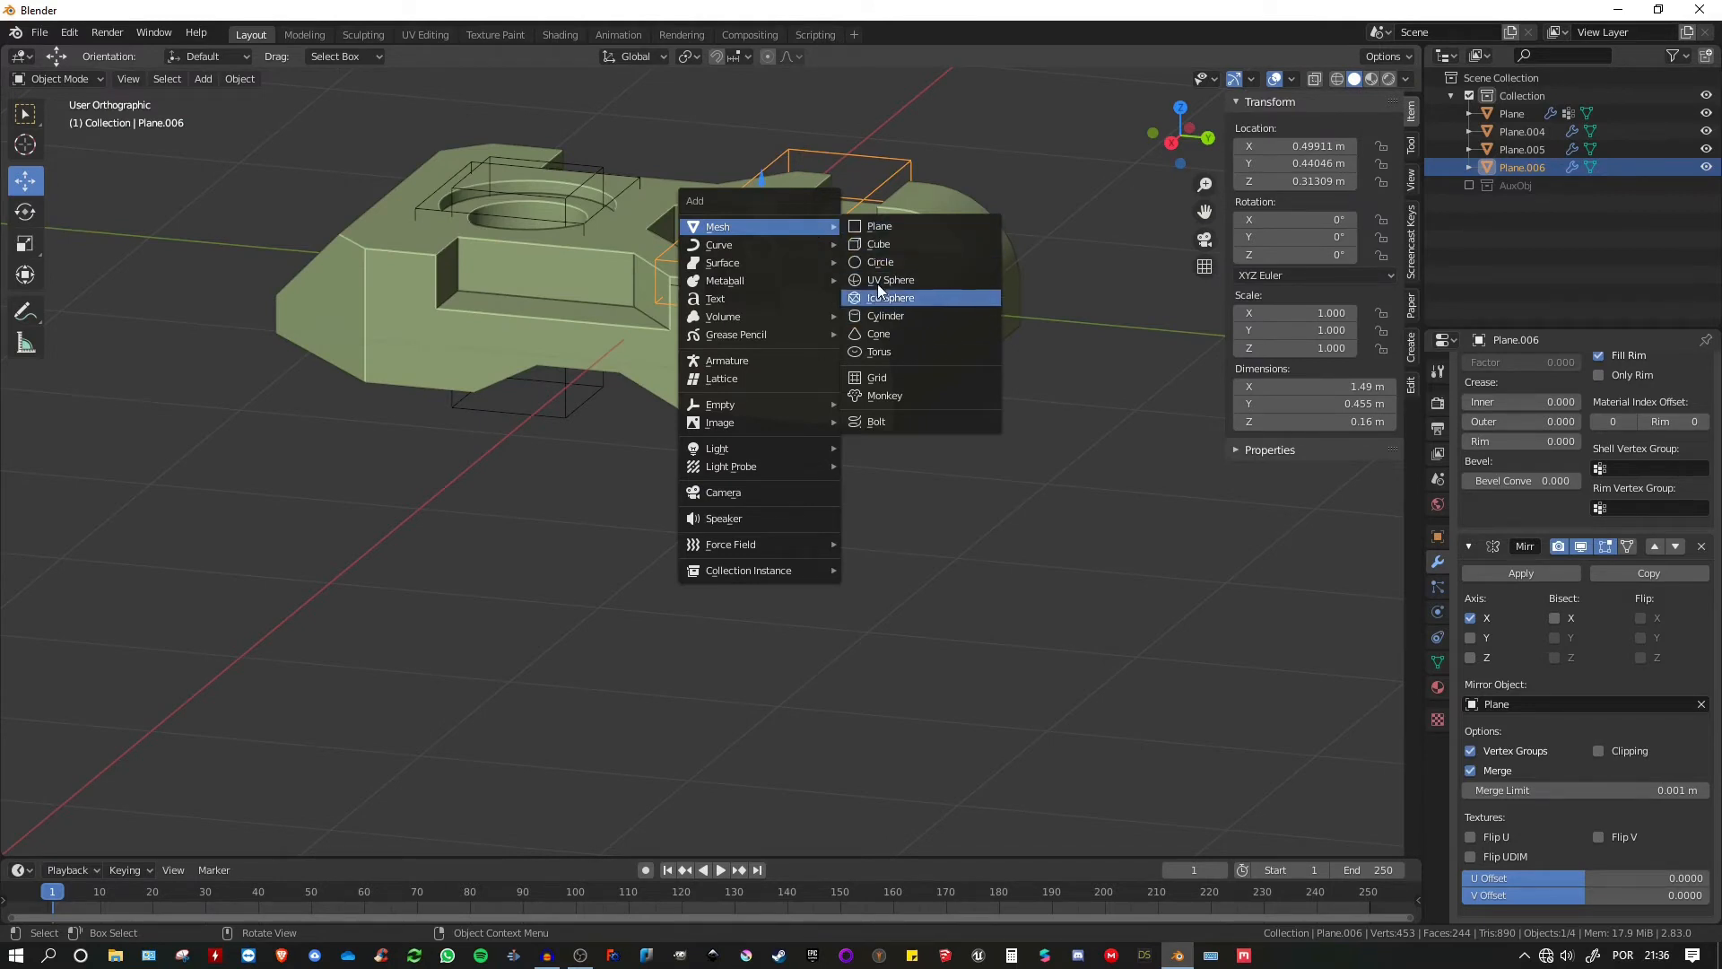
click(861, 227)
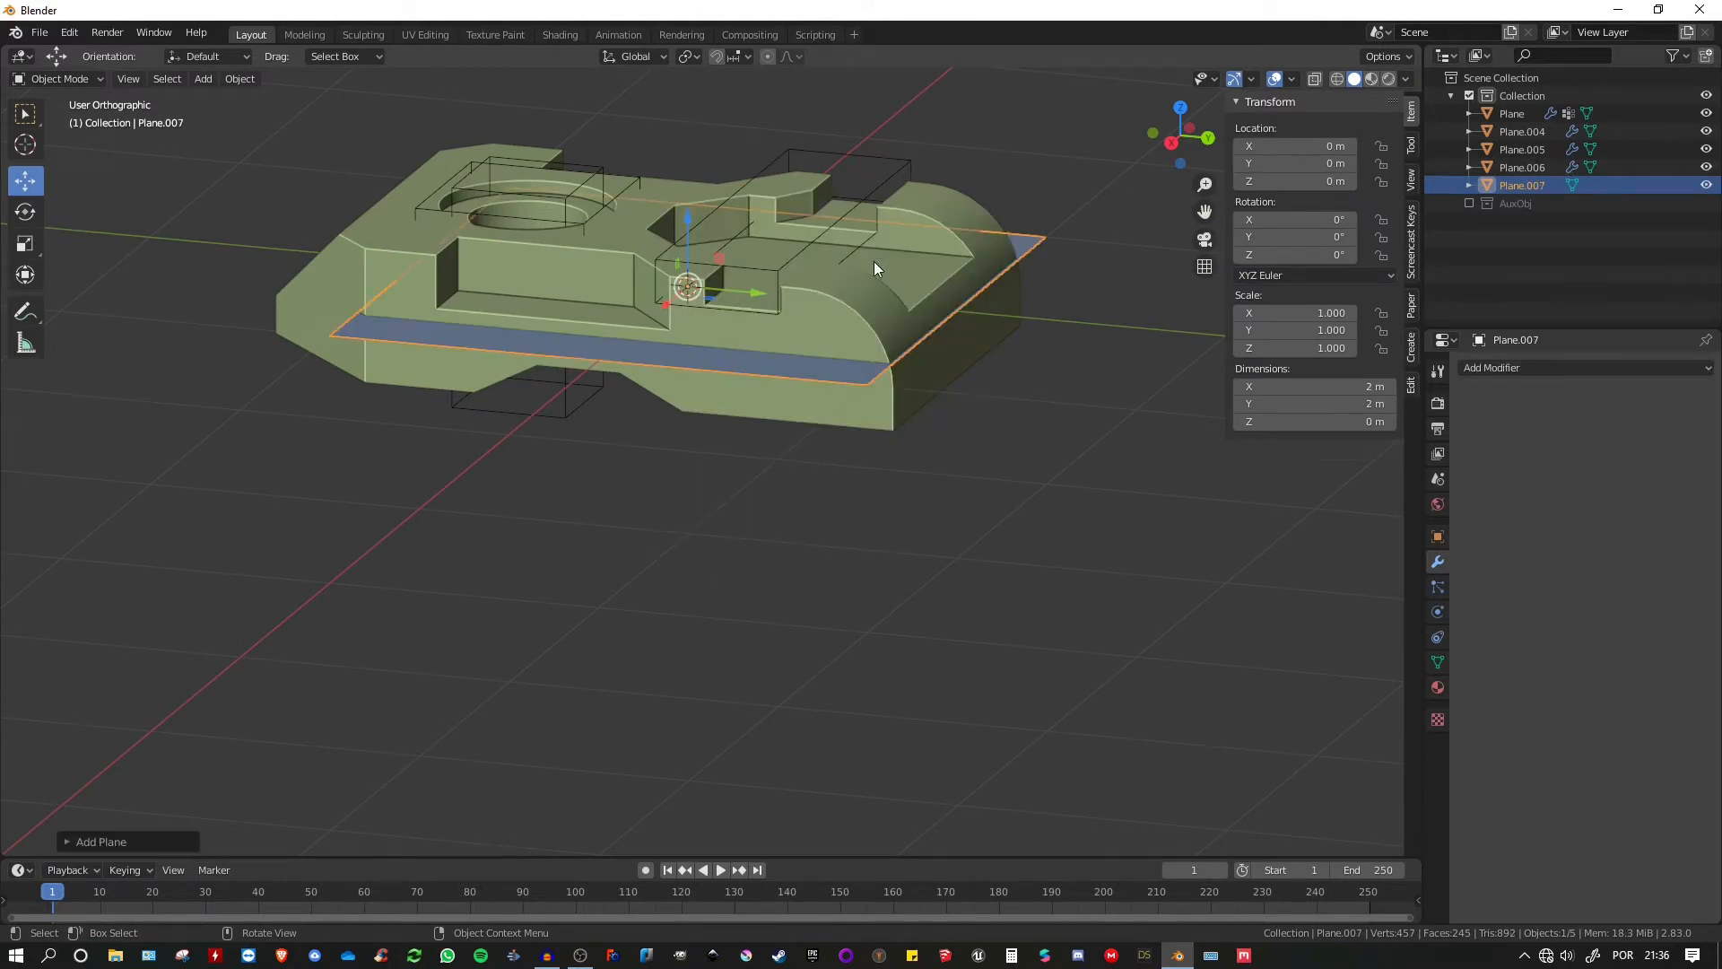
drag(753, 290, 1064, 388)
- Rotate the new plane 90° about the global X axis so it stands upright
shift+middle_drag(1094, 354, 702, 367)
key(r)
key(x)
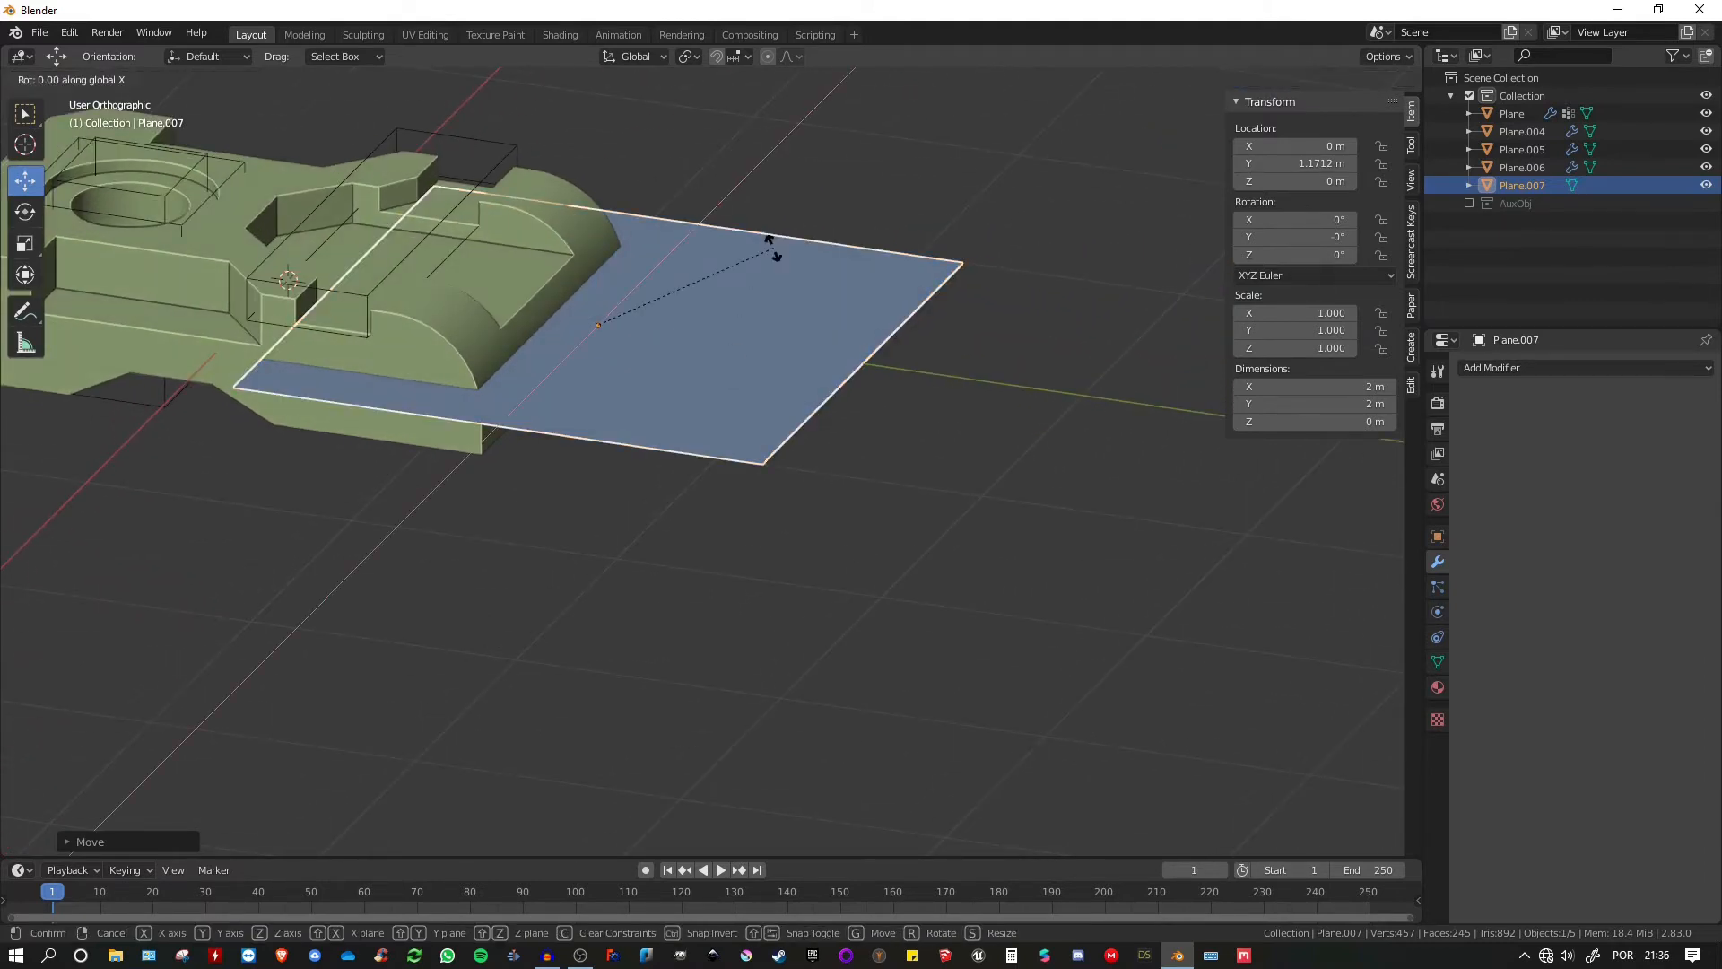
key(9)
key(0)
key(Return)
- Flatten the upright plane along Z and scale it down uniformly to about 0.876 m by 0.242 m
middle_drag(773, 247, 998, 414)
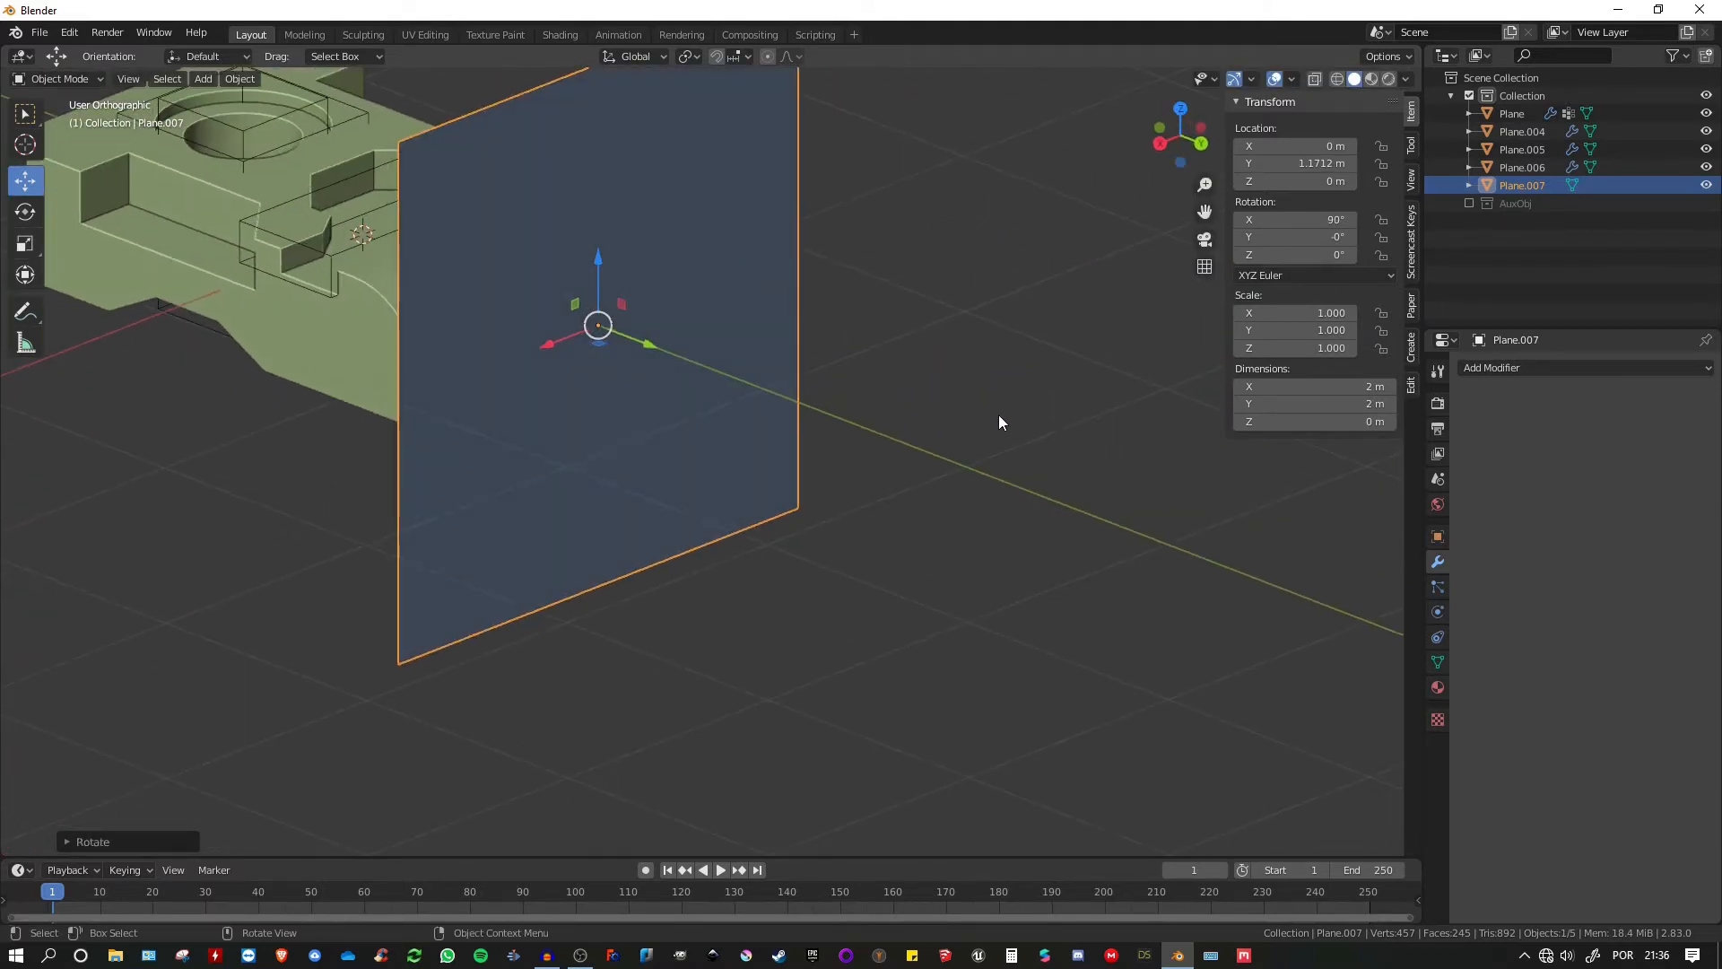
key(s)
key(z)
click(705, 361)
key(s)
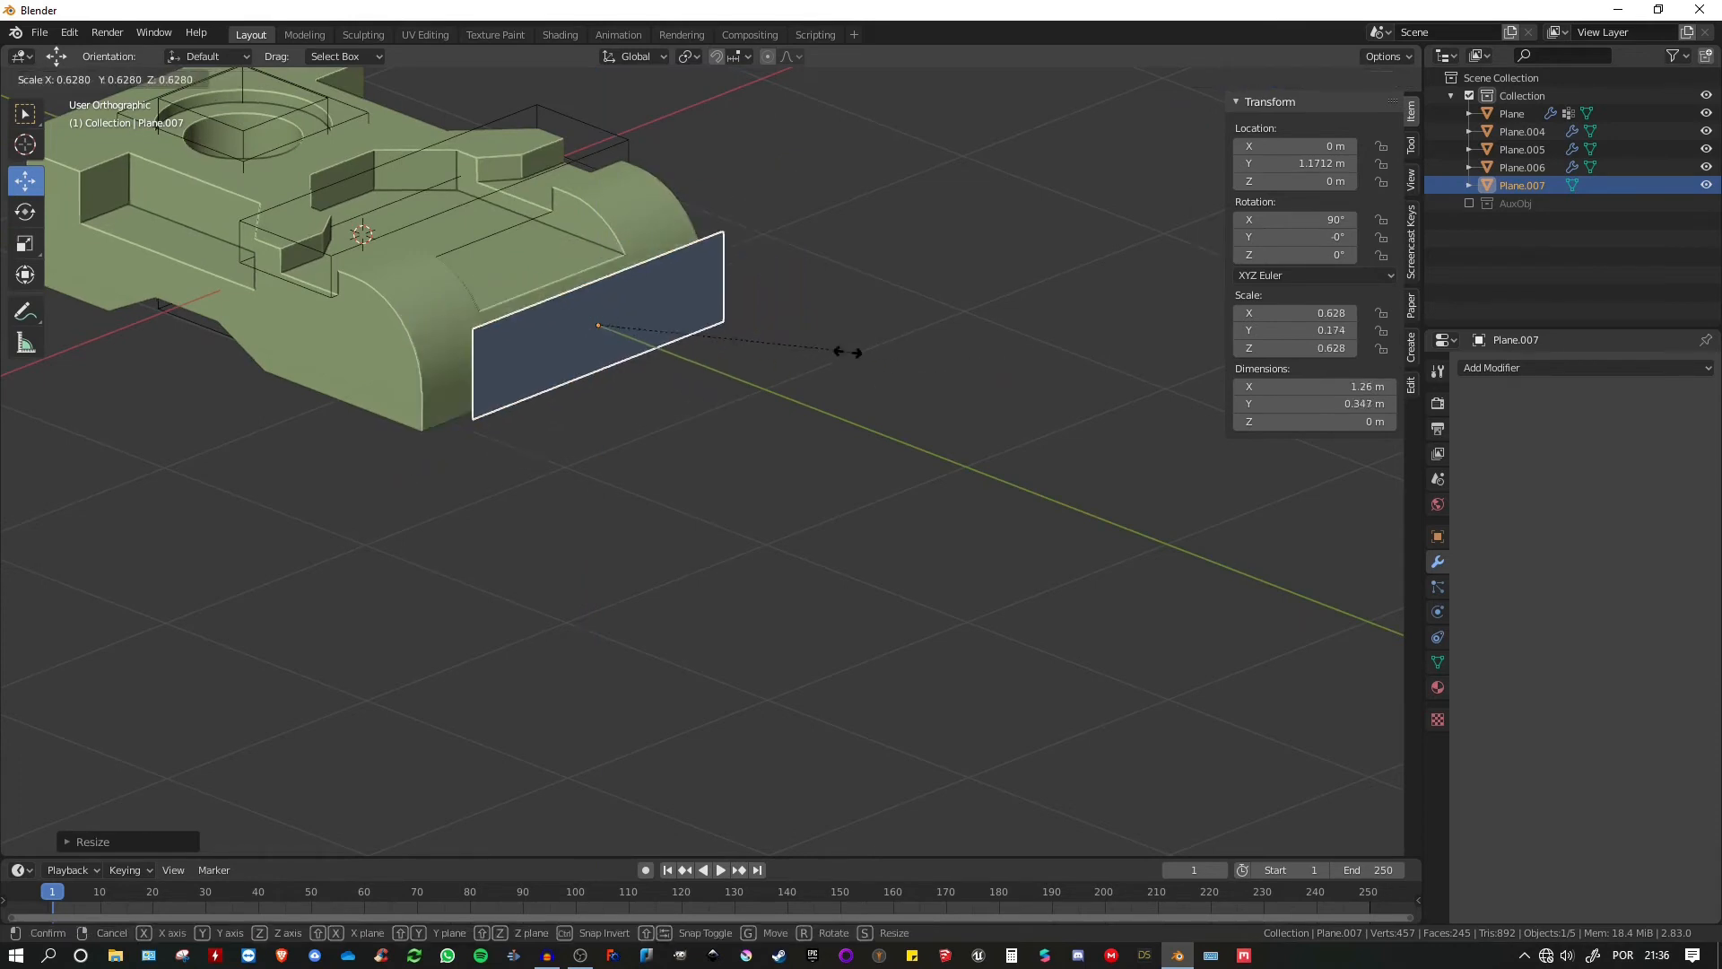
click(777, 346)
- Position the plane at the lower edge of the rounded end, at about Y 1.06 m and Z -0.278 m
middle_drag(776, 346, 642, 276)
drag(597, 248, 599, 322)
middle_drag(714, 339, 938, 302)
drag(677, 306, 675, 309)
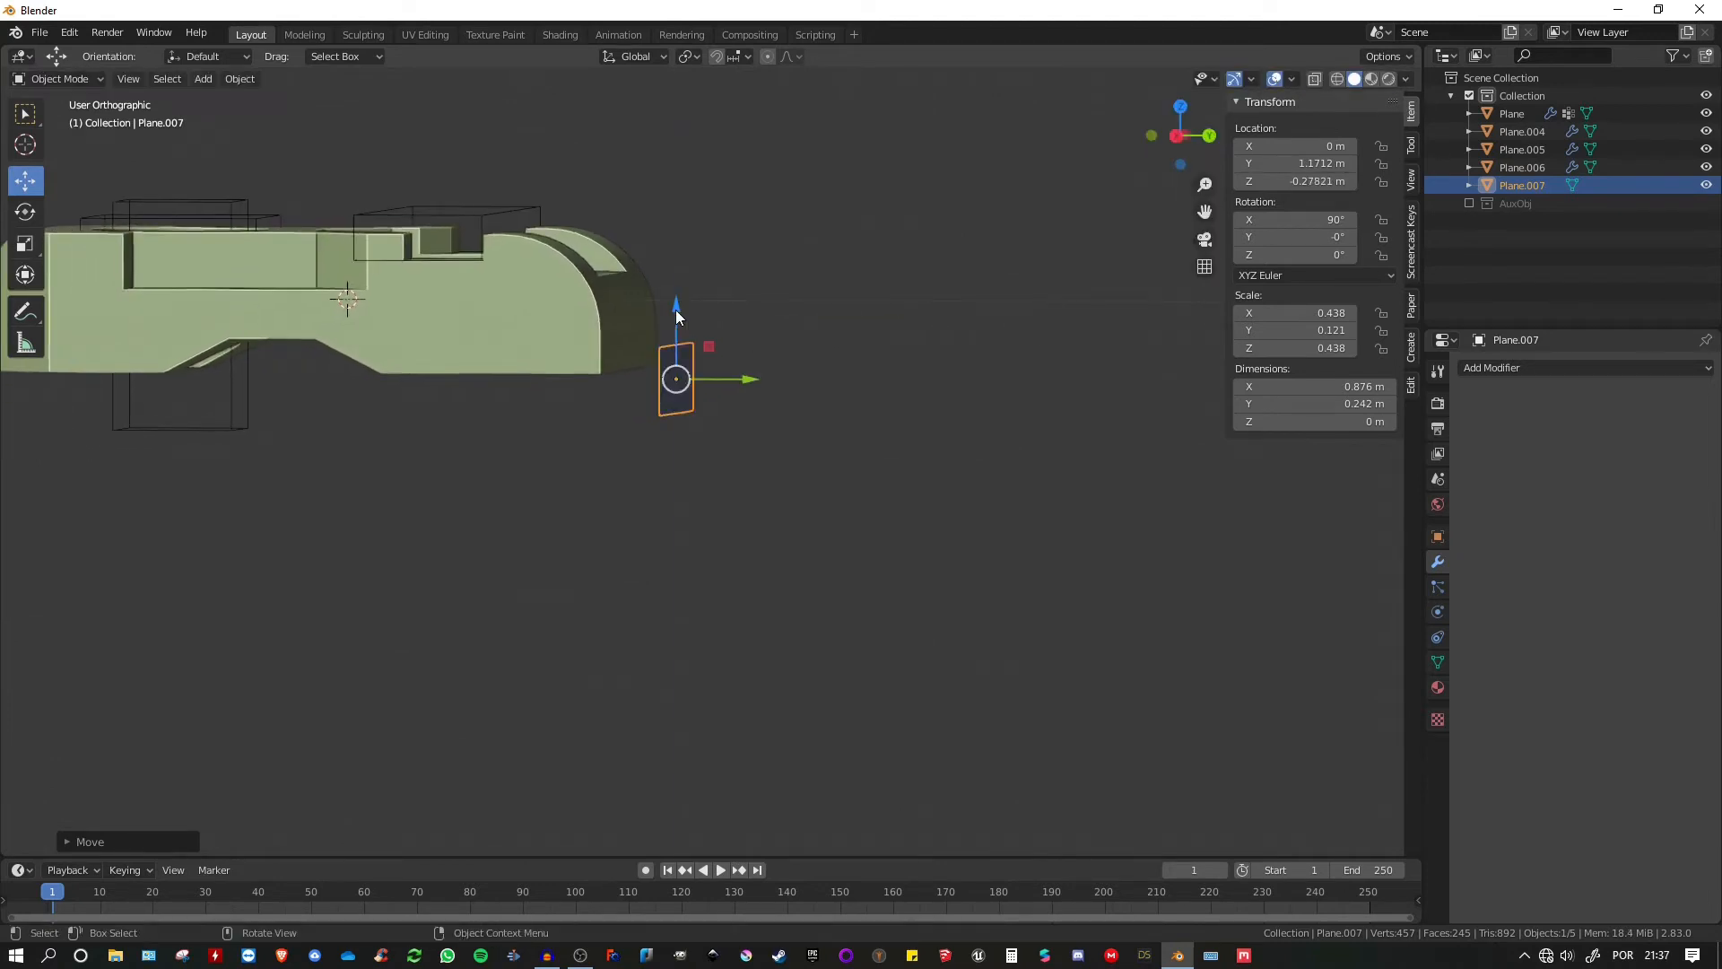
middle_drag(675, 309, 753, 366)
drag(755, 368, 722, 366)
- Apply the plane's rotation and scale
middle_drag(722, 366, 672, 366)
key(ctrl+a)
click(619, 382)
- Assign the plane's two upper corner vertices to a new vertex group with weight 1.000
key(Tab)
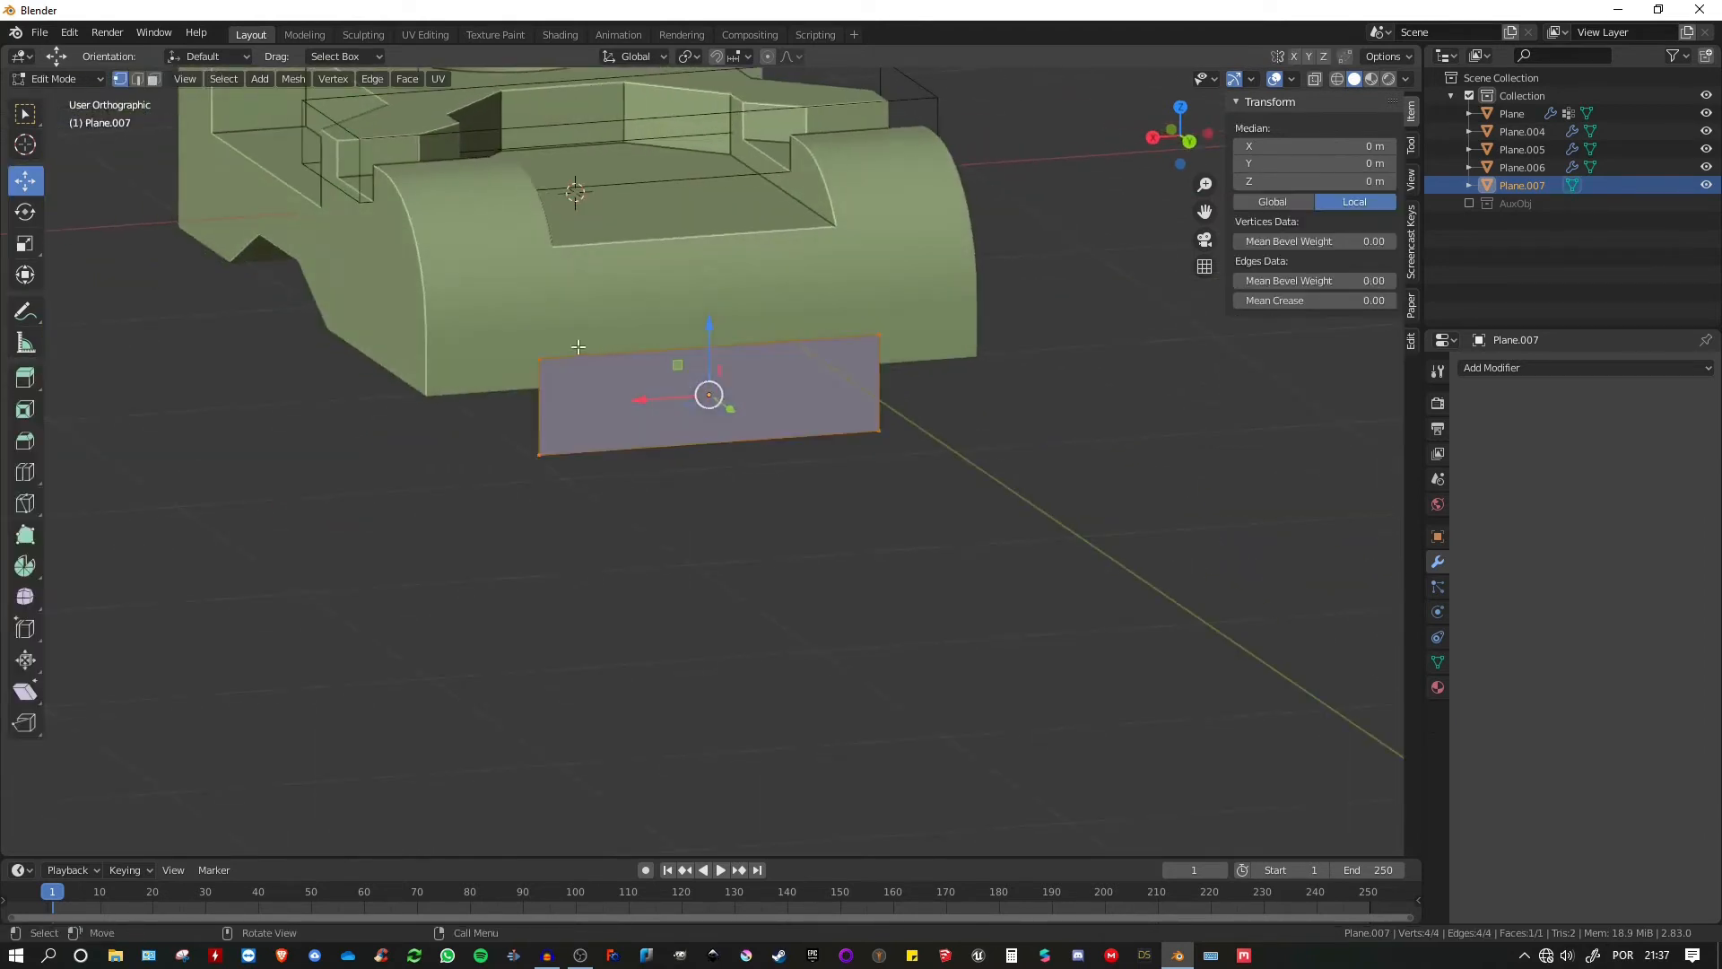
click(540, 358)
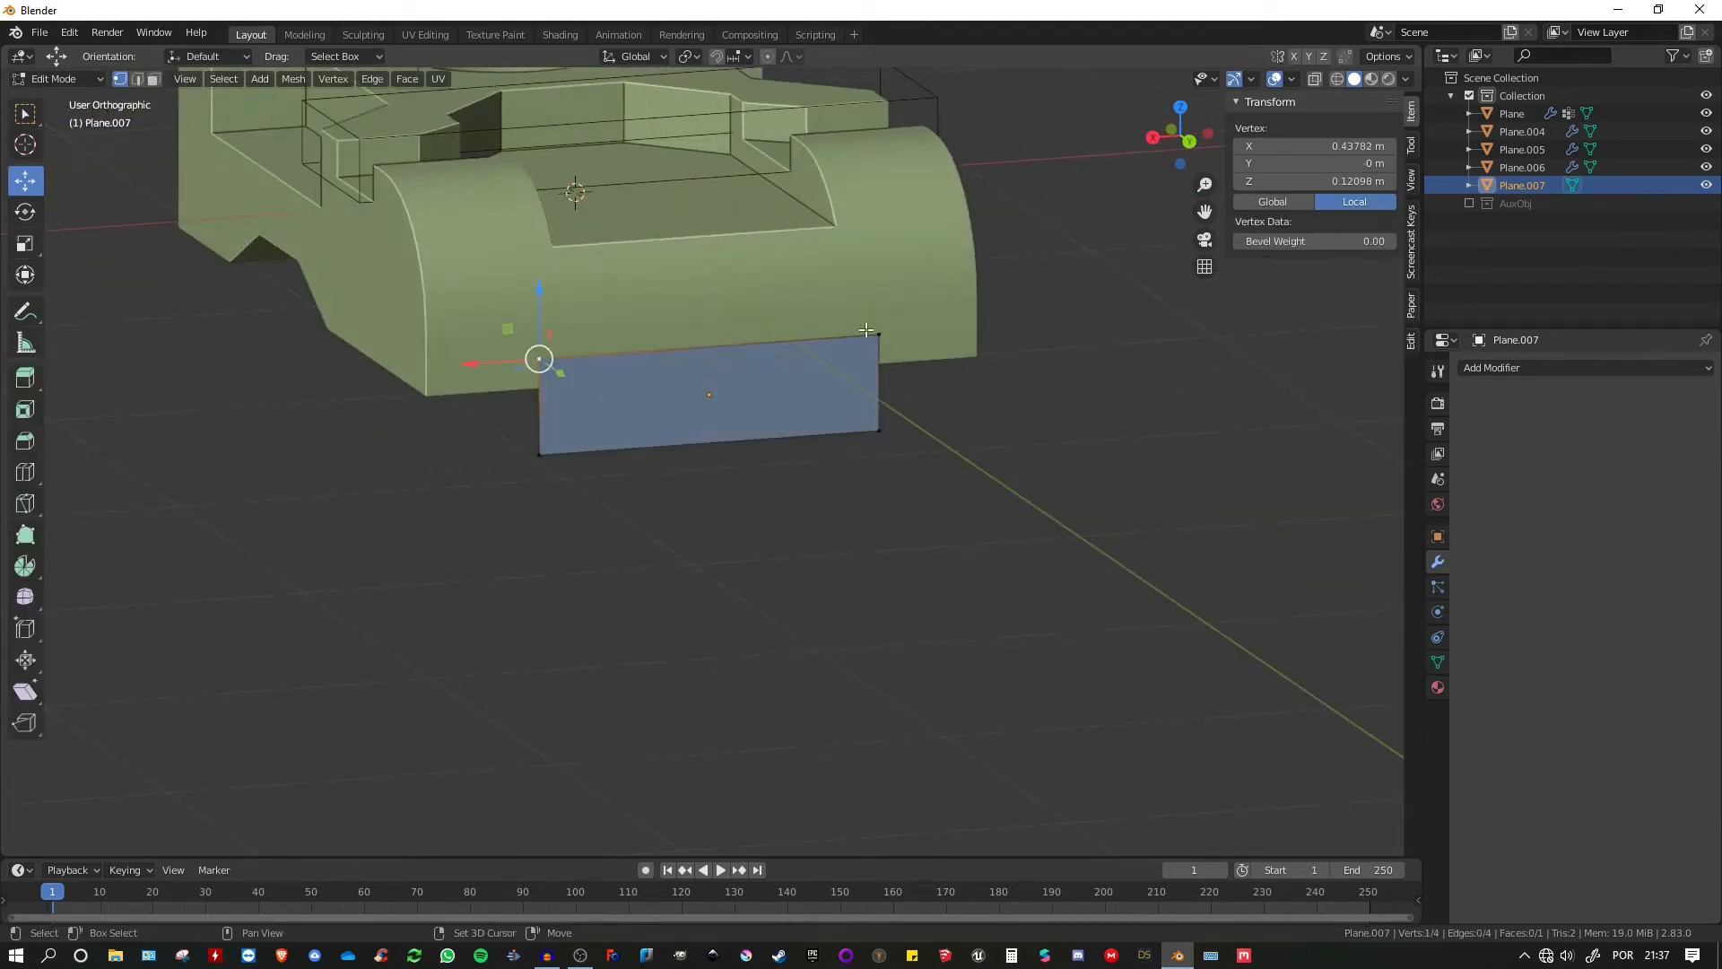
click(1436, 661)
click(1704, 421)
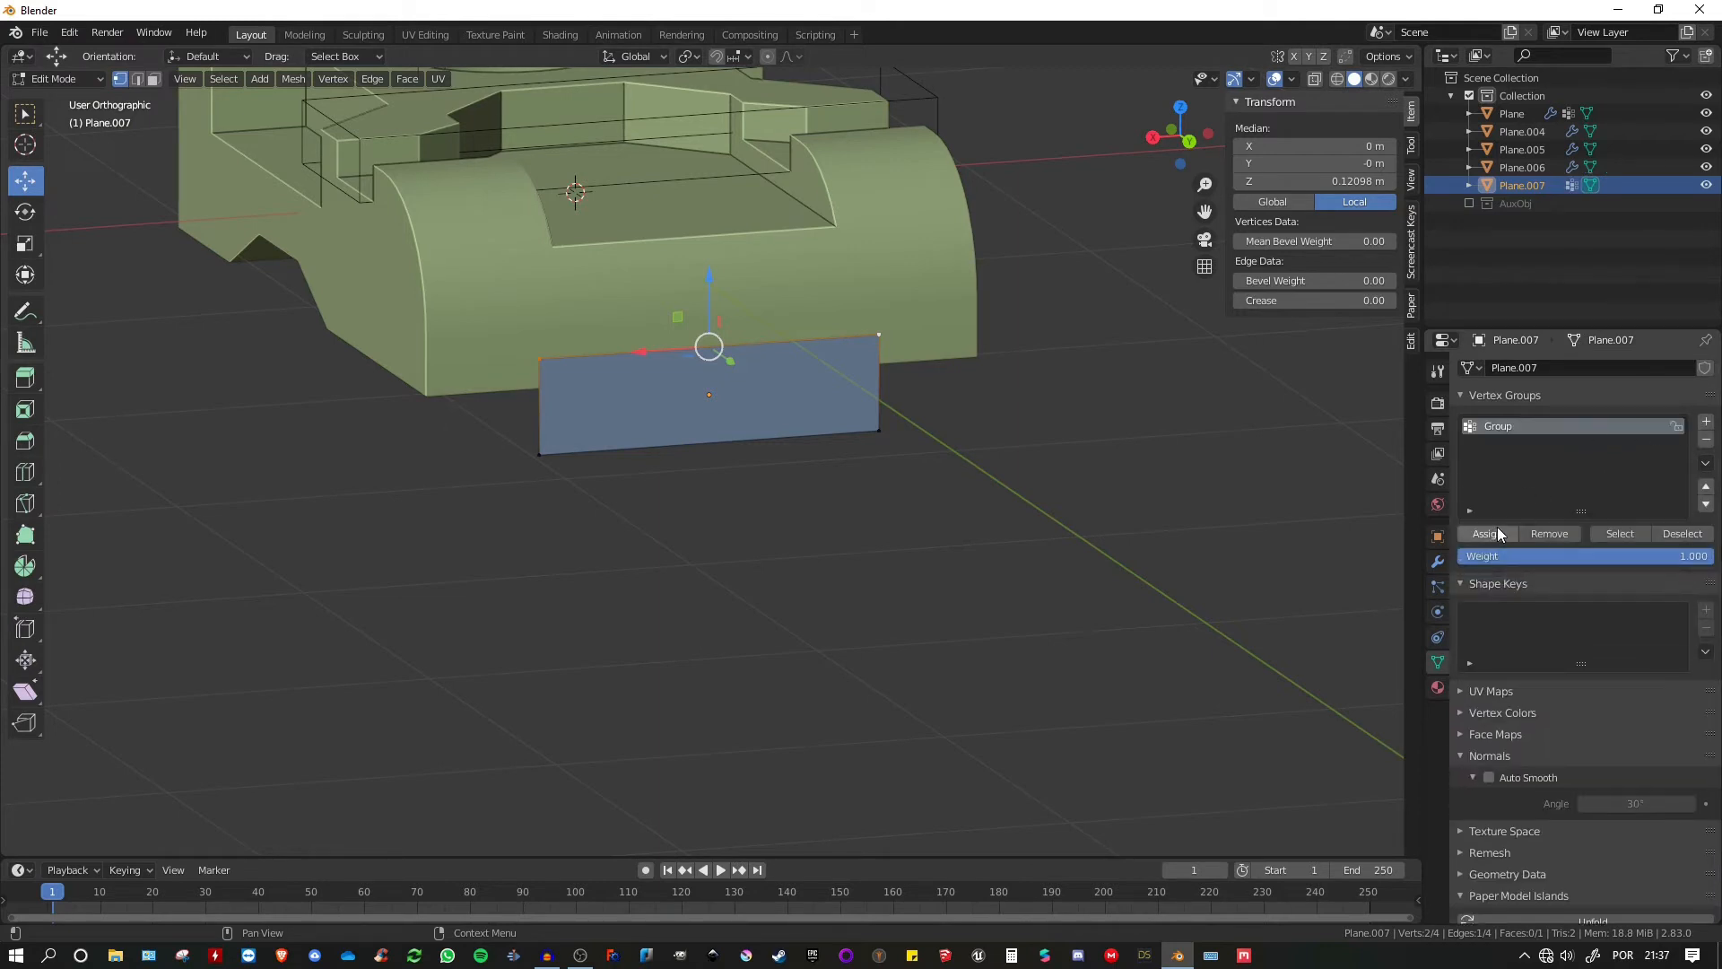
click(1493, 529)
key(Tab)
- Add a Bevel modifier to the plane with Only Vertices enabled, limited to the vertex group Group
middle_drag(942, 426, 1102, 479)
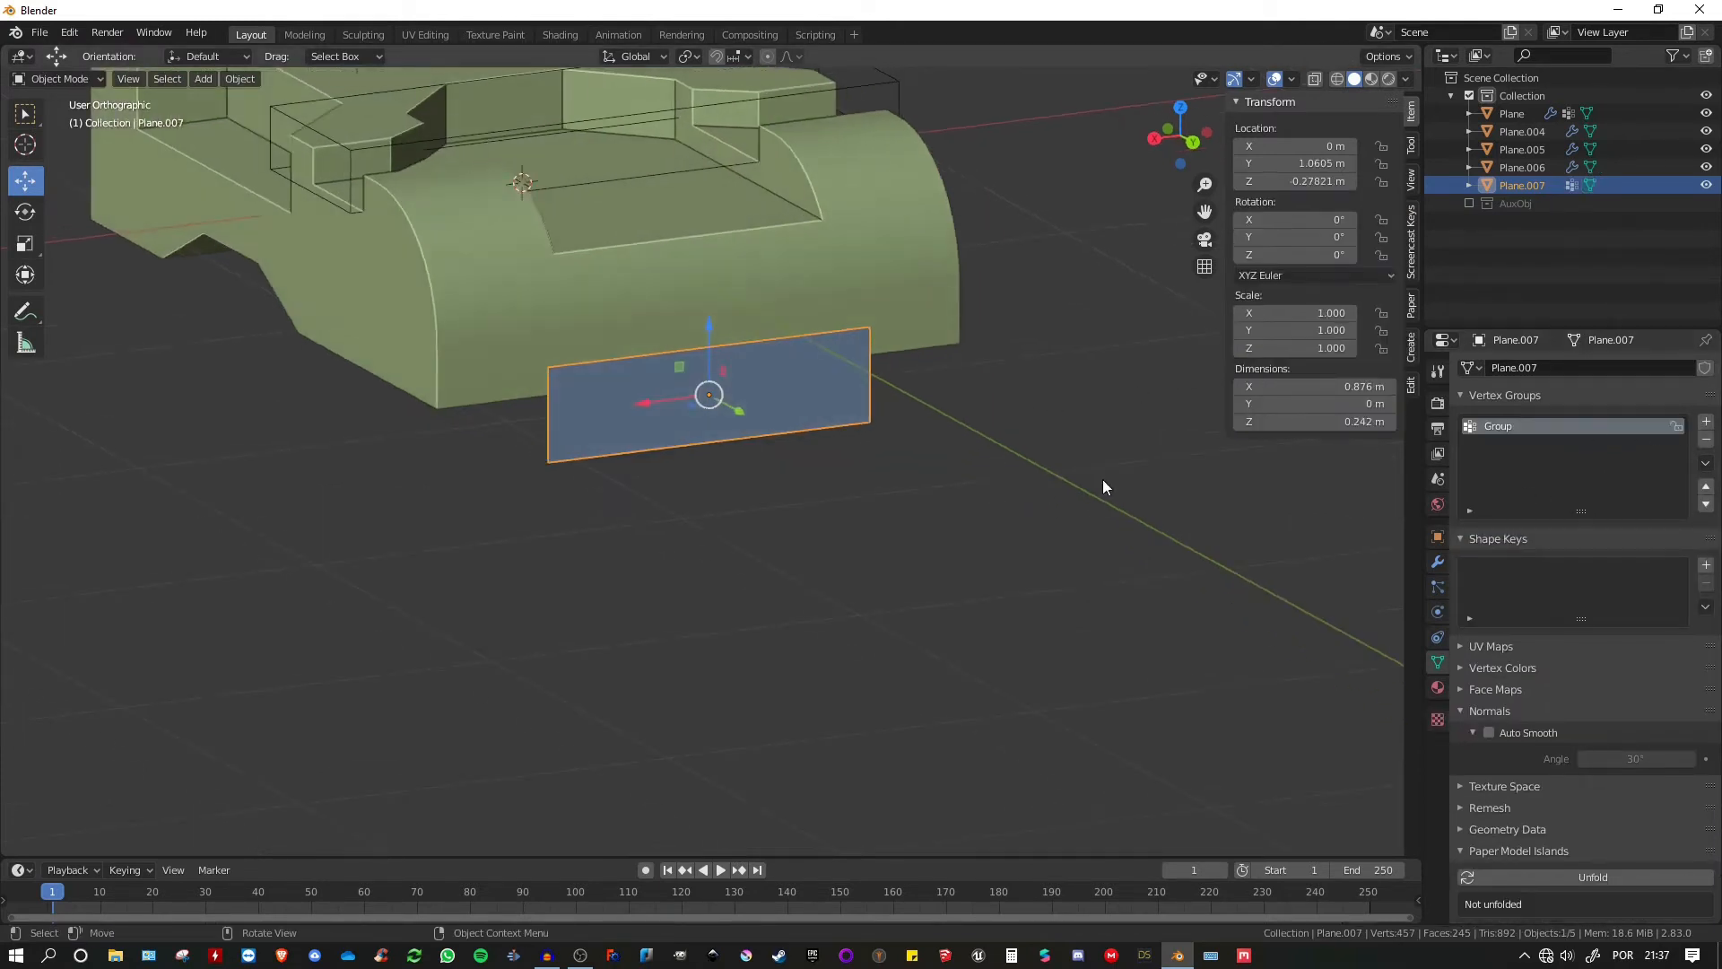
click(1437, 562)
click(1491, 368)
click(1349, 428)
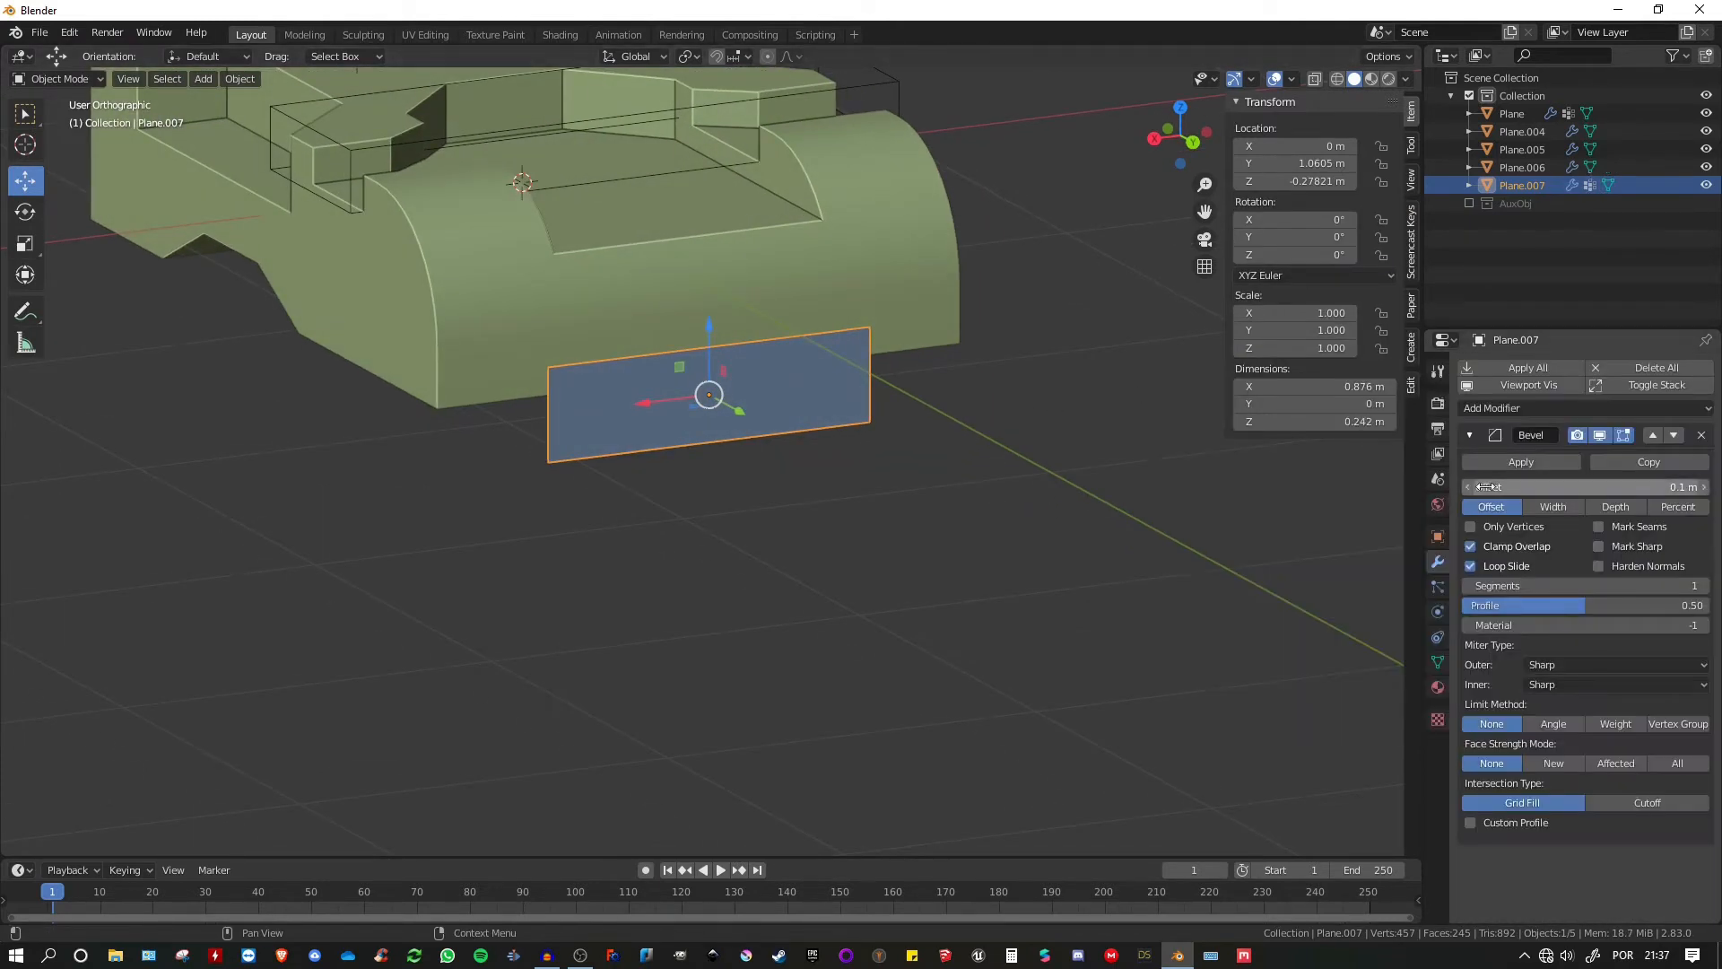
click(1471, 527)
click(1666, 722)
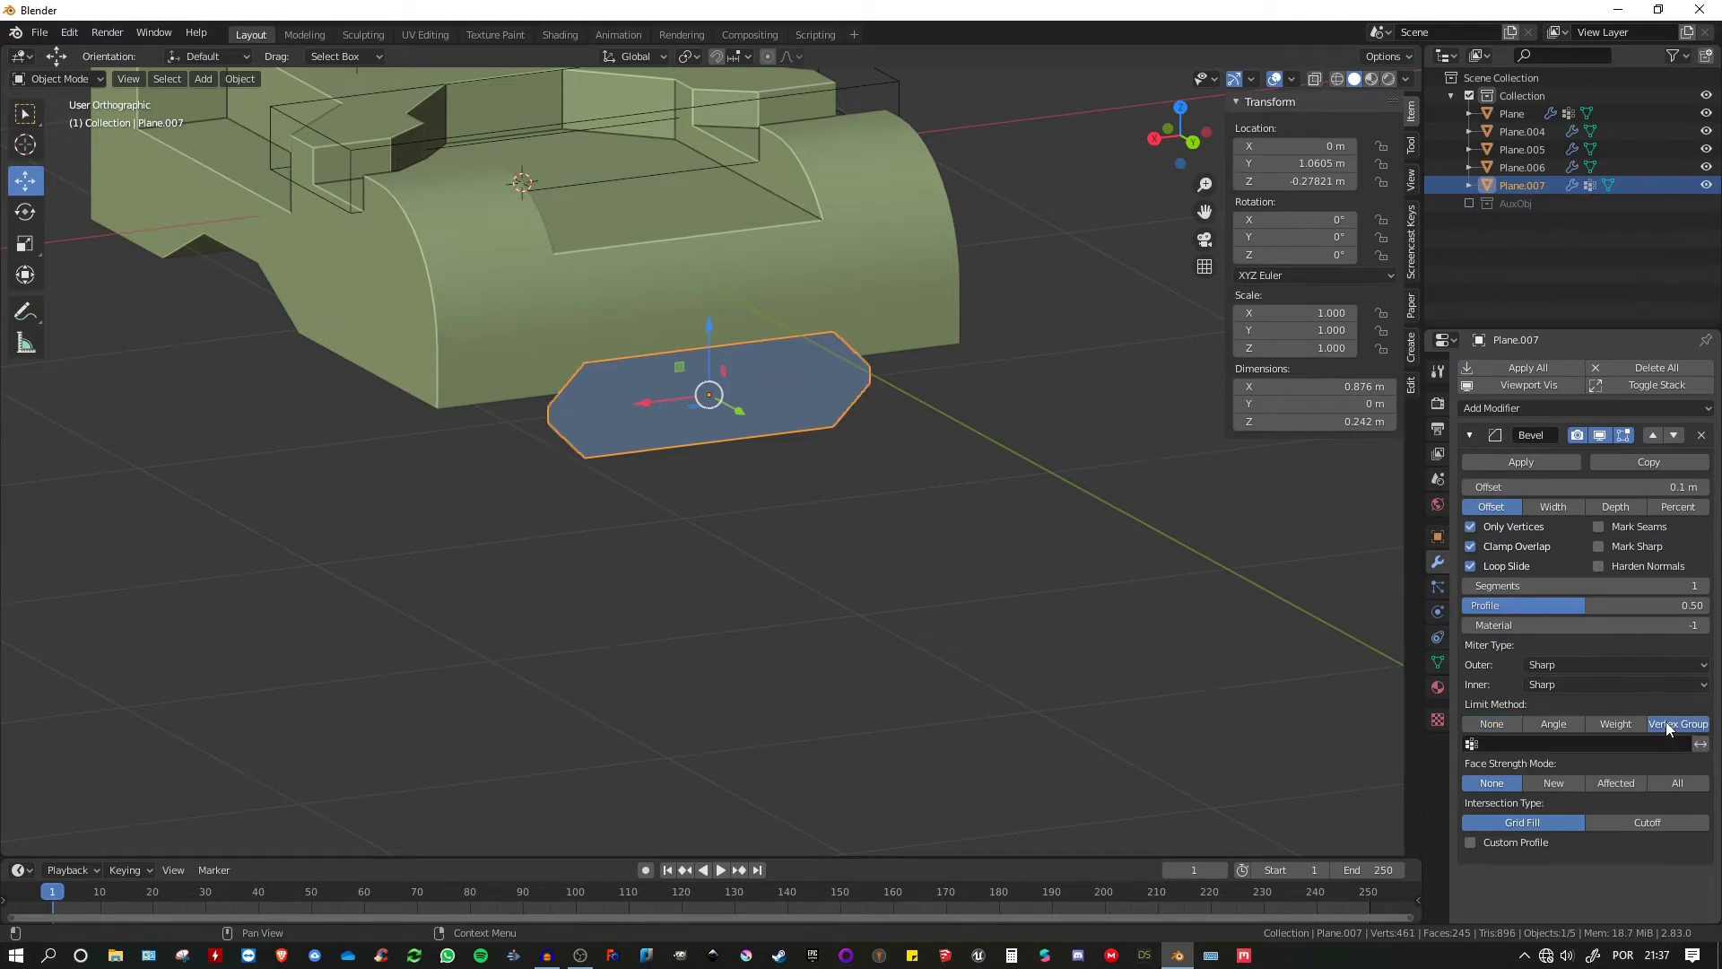
click(1556, 743)
click(1478, 559)
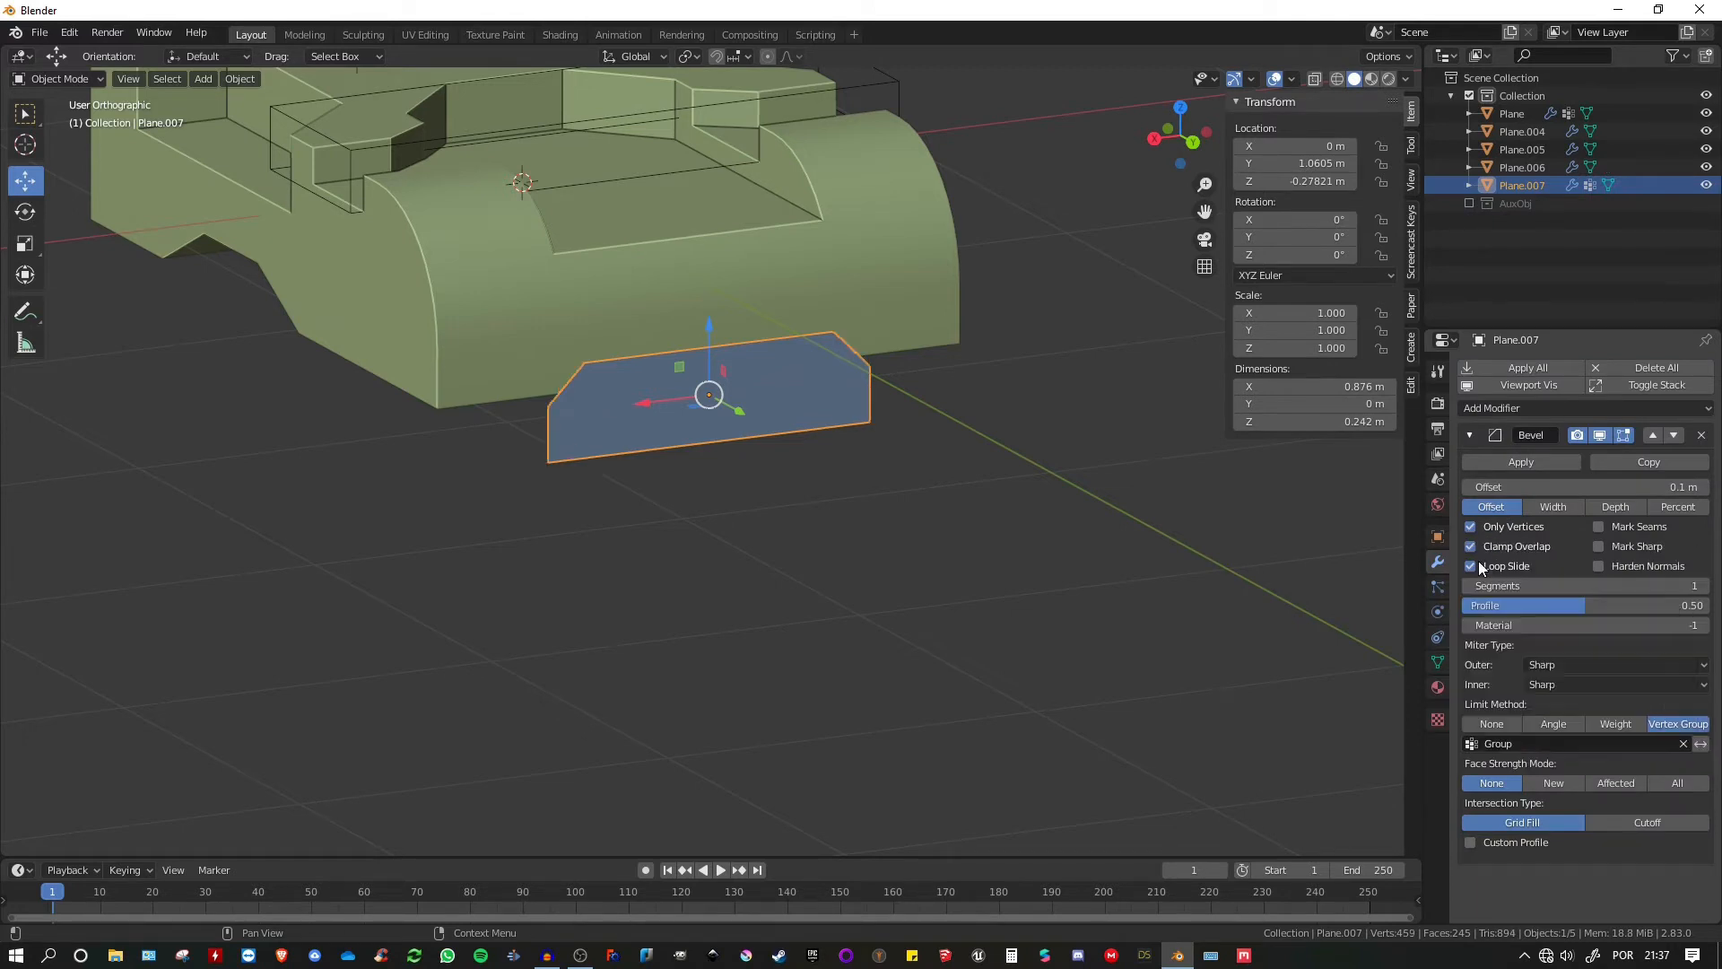
- Set the Bevel modifier's segments to 10 to round the plane's upper corners
middle_drag(978, 413, 933, 421)
click(1667, 586)
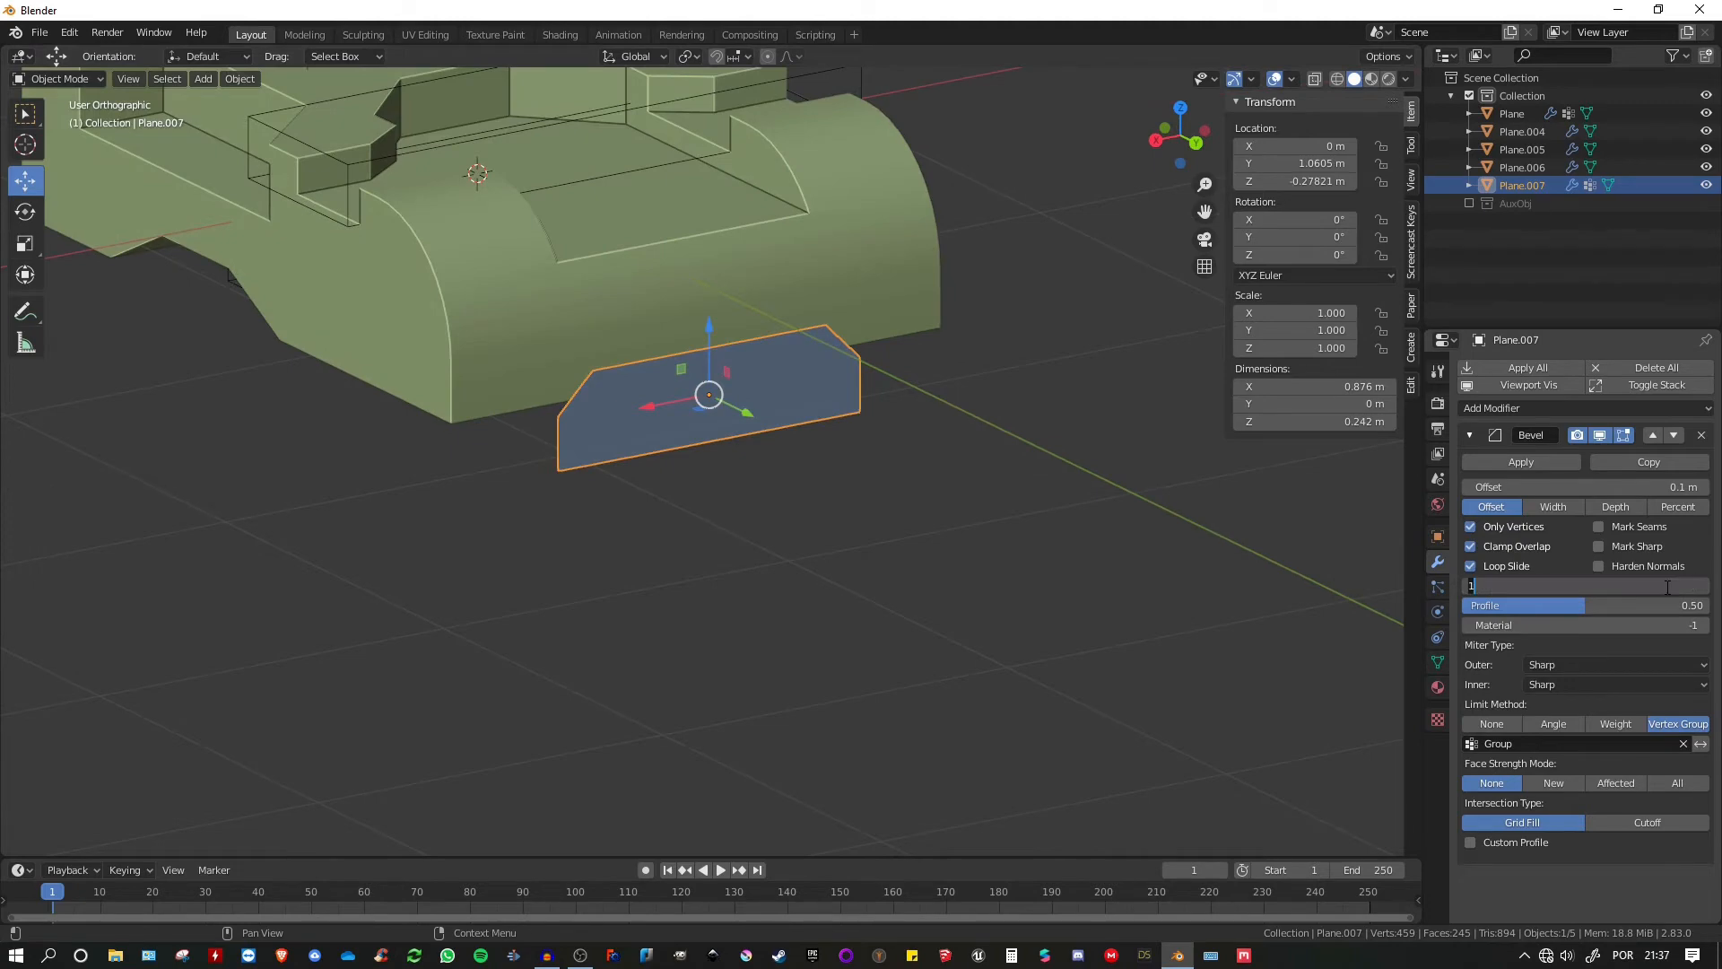
text(10)
key(Return)
- Raise the rounded plane to about Z -0.236 m so it overlaps the body more
middle_drag(985, 455, 902, 440)
key(ctrl+KP_1)
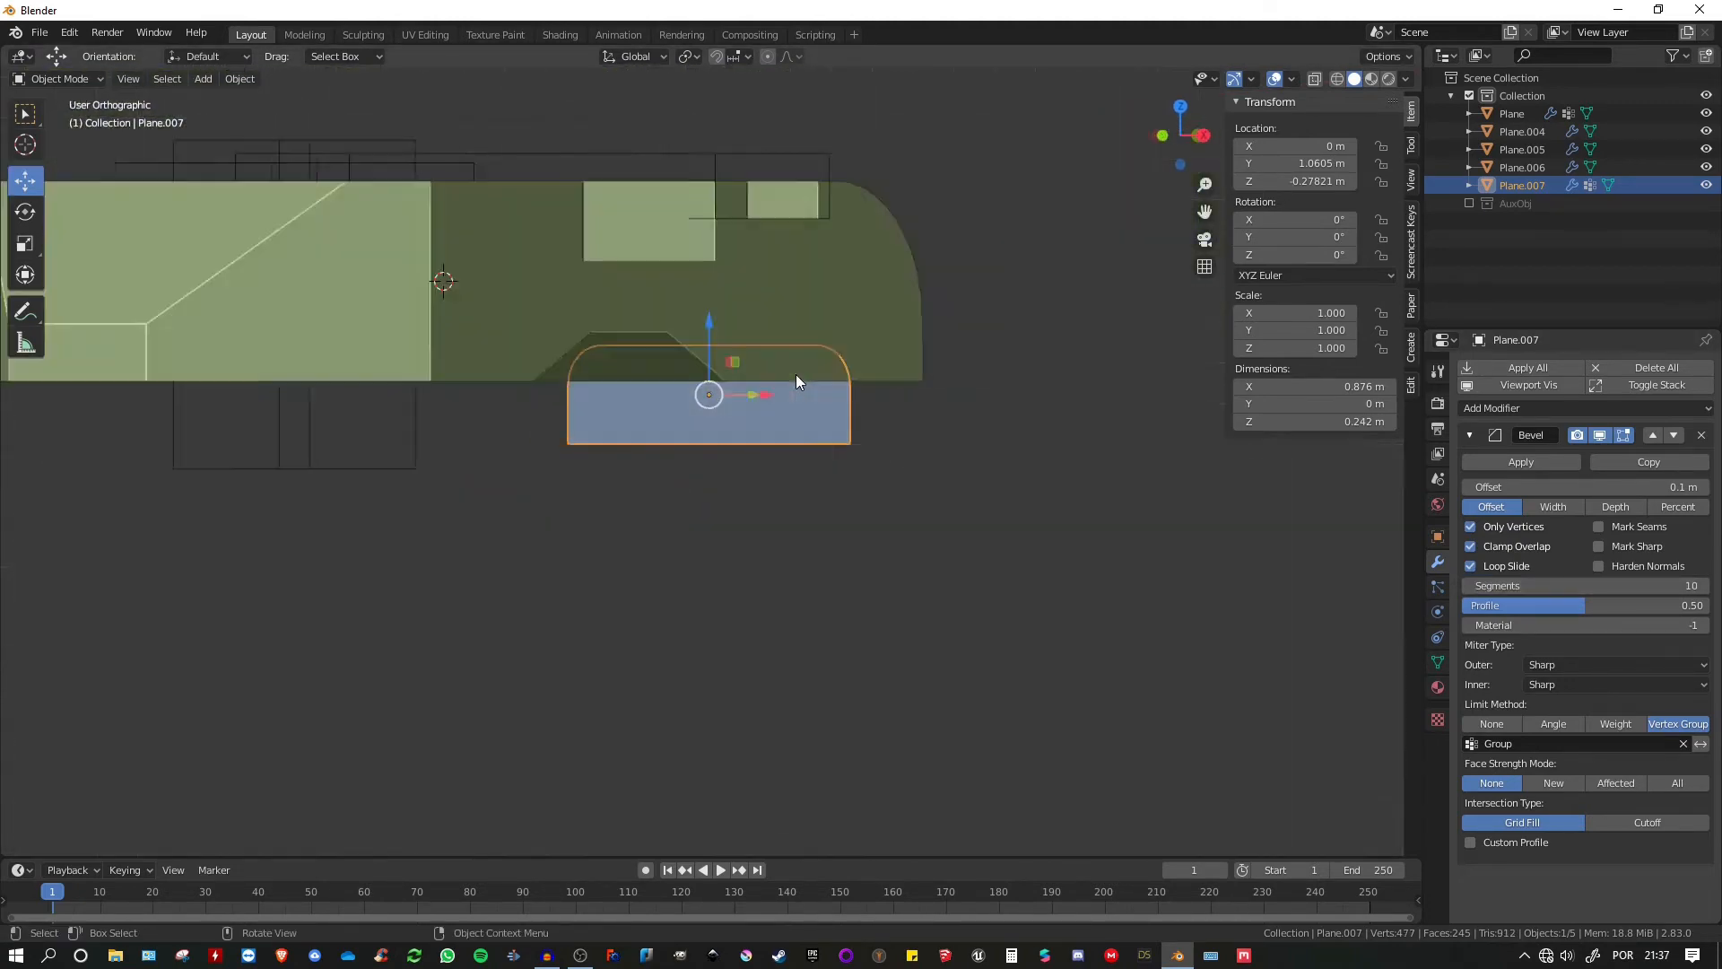
drag(708, 320, 715, 300)
middle_drag(714, 331, 892, 358)
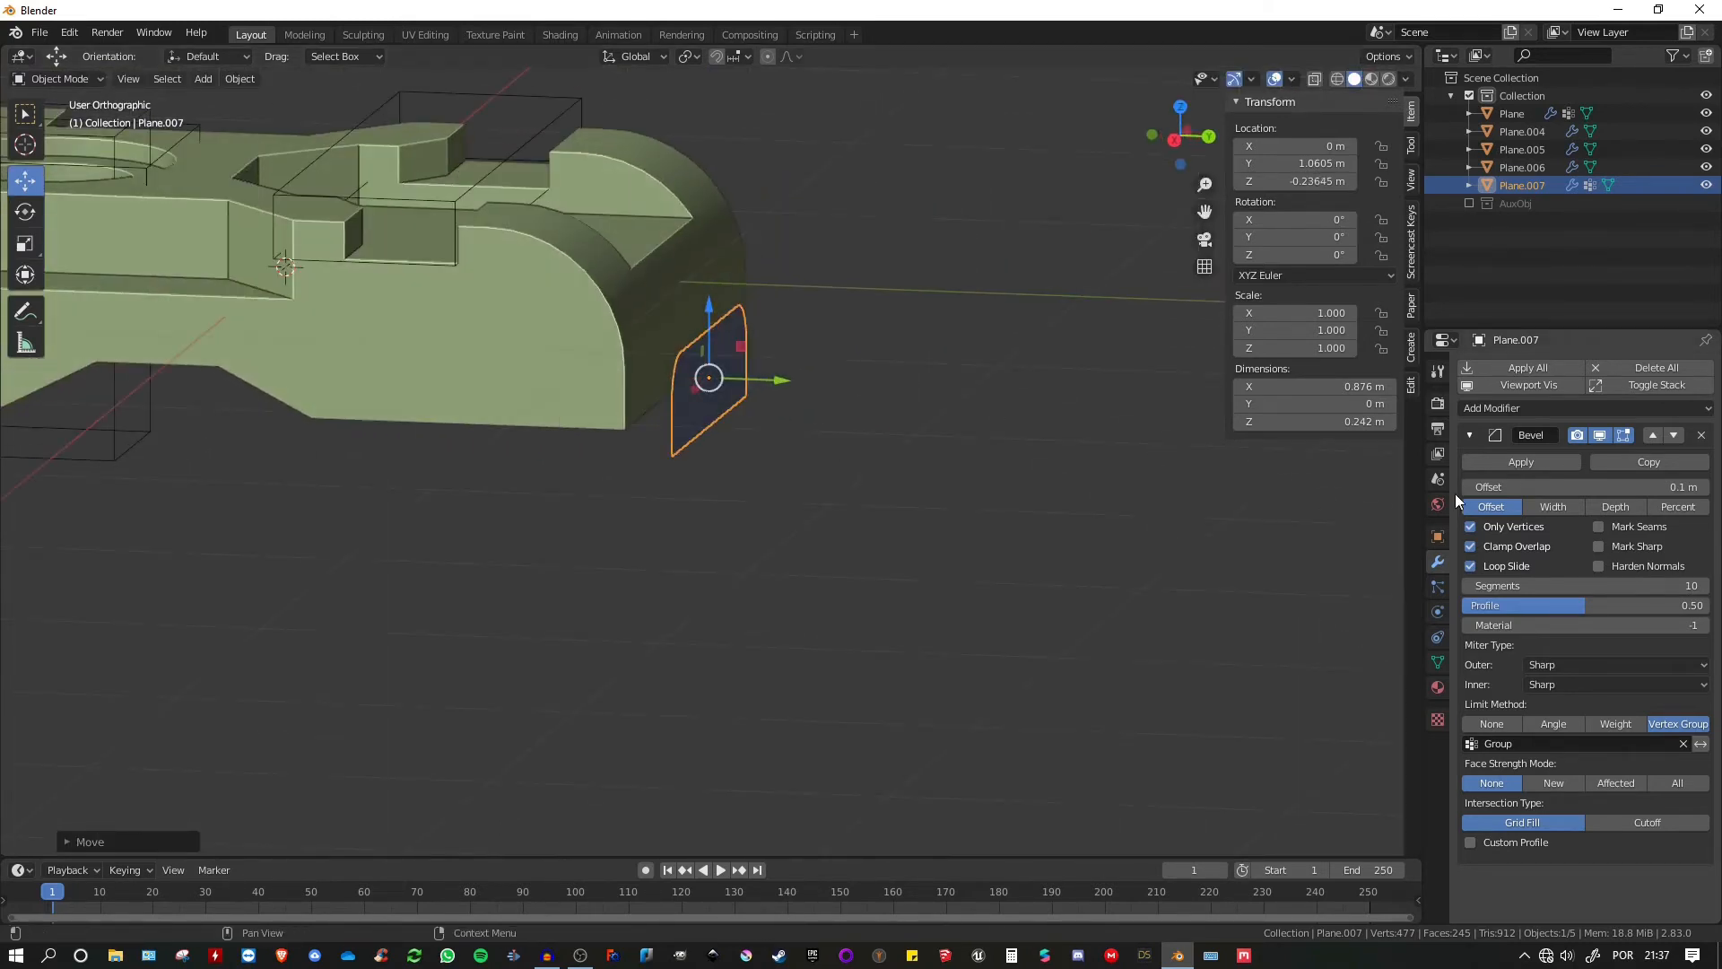
- Add a Solidify modifier to the rounded plane and set its thickness to about -1.22 m, extending it under the body
click(1470, 435)
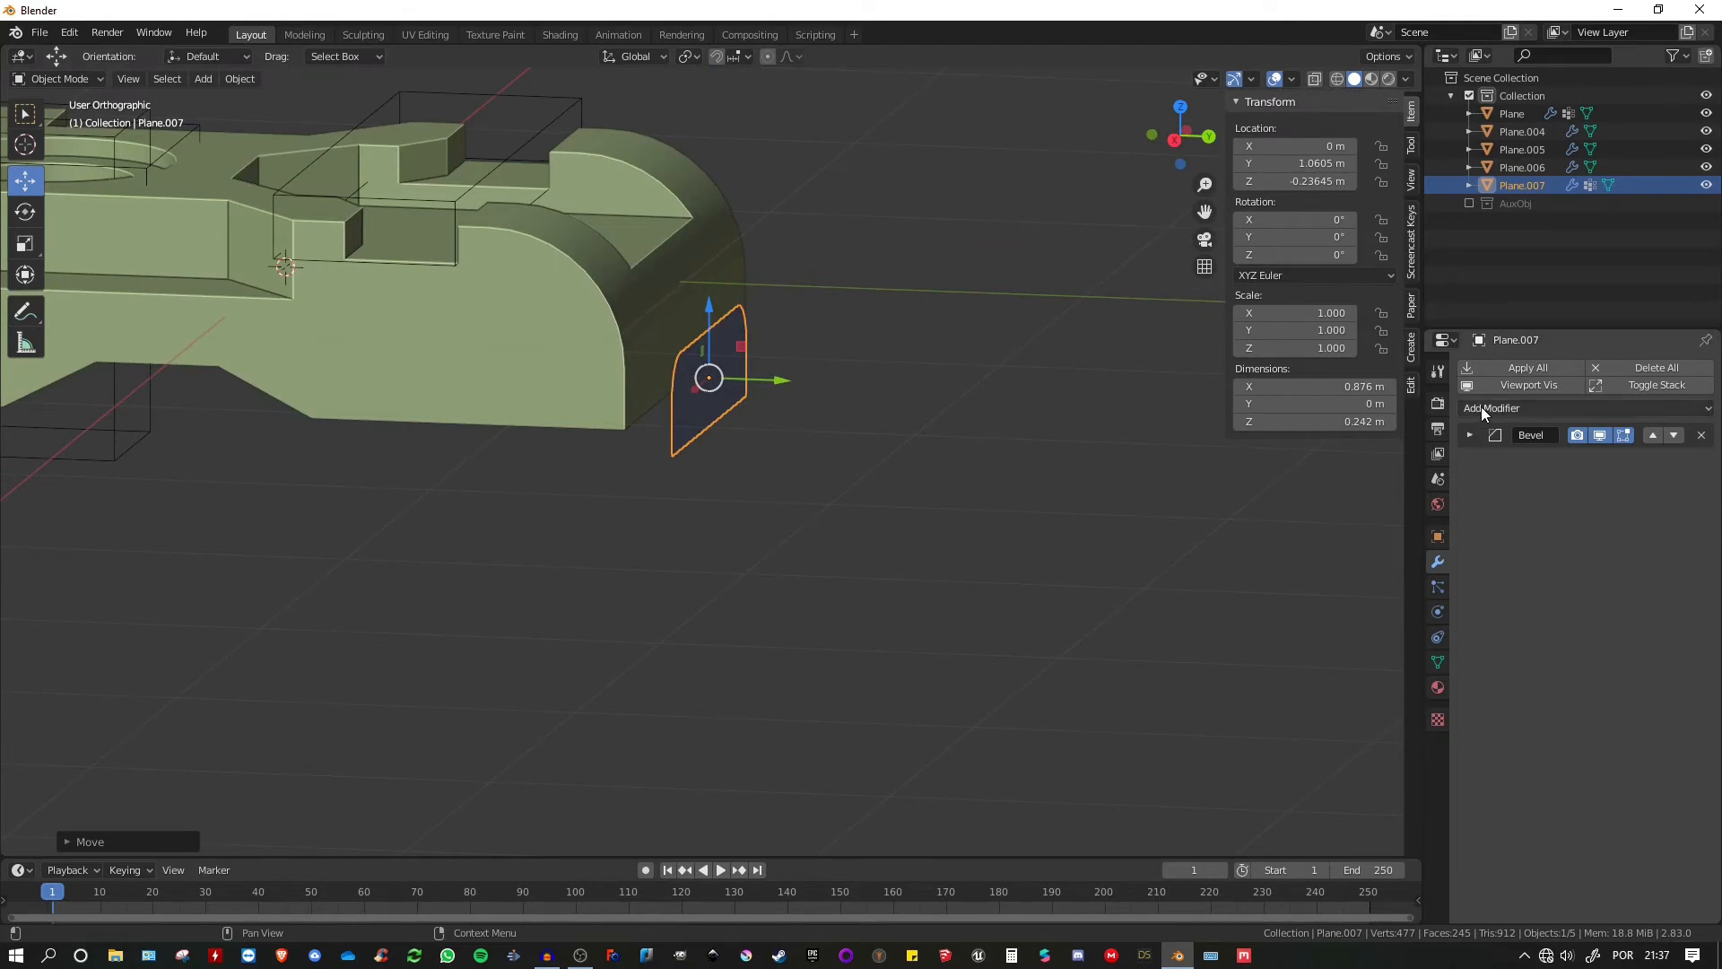
click(1525, 408)
click(1352, 685)
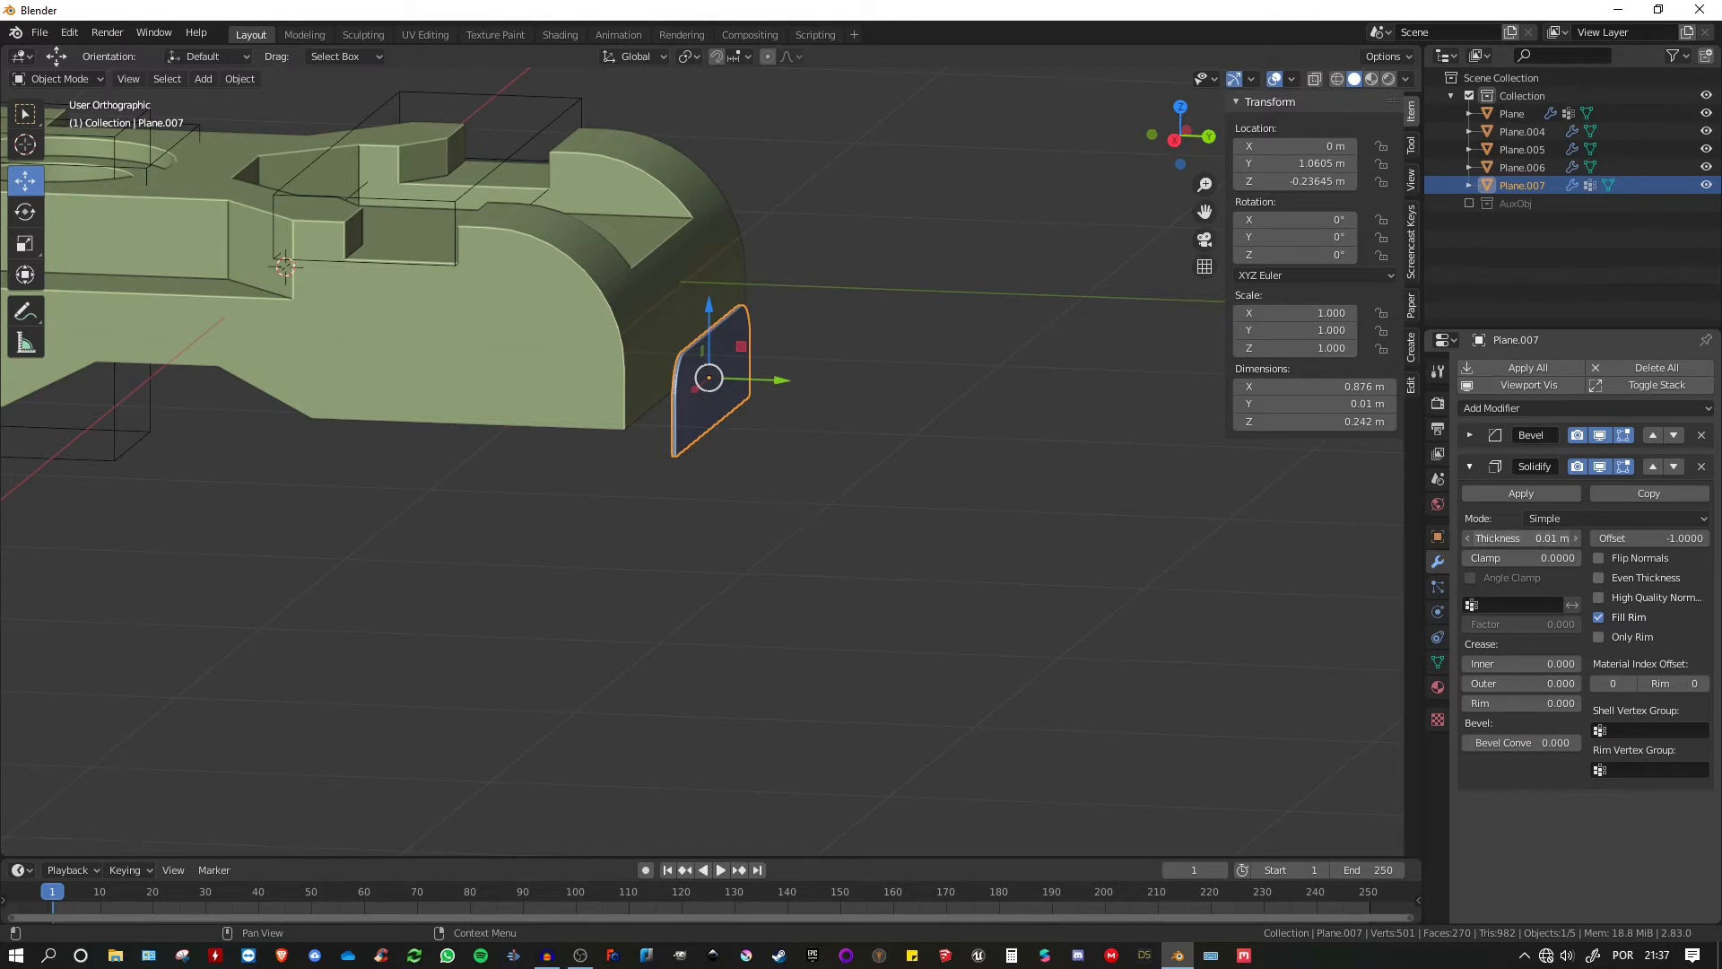
drag(1525, 538, 1399, 538)
shift+middle_drag(1021, 486, 1175, 470)
middle_drag(973, 435, 1071, 377)
scroll(982, 343, down, 2)
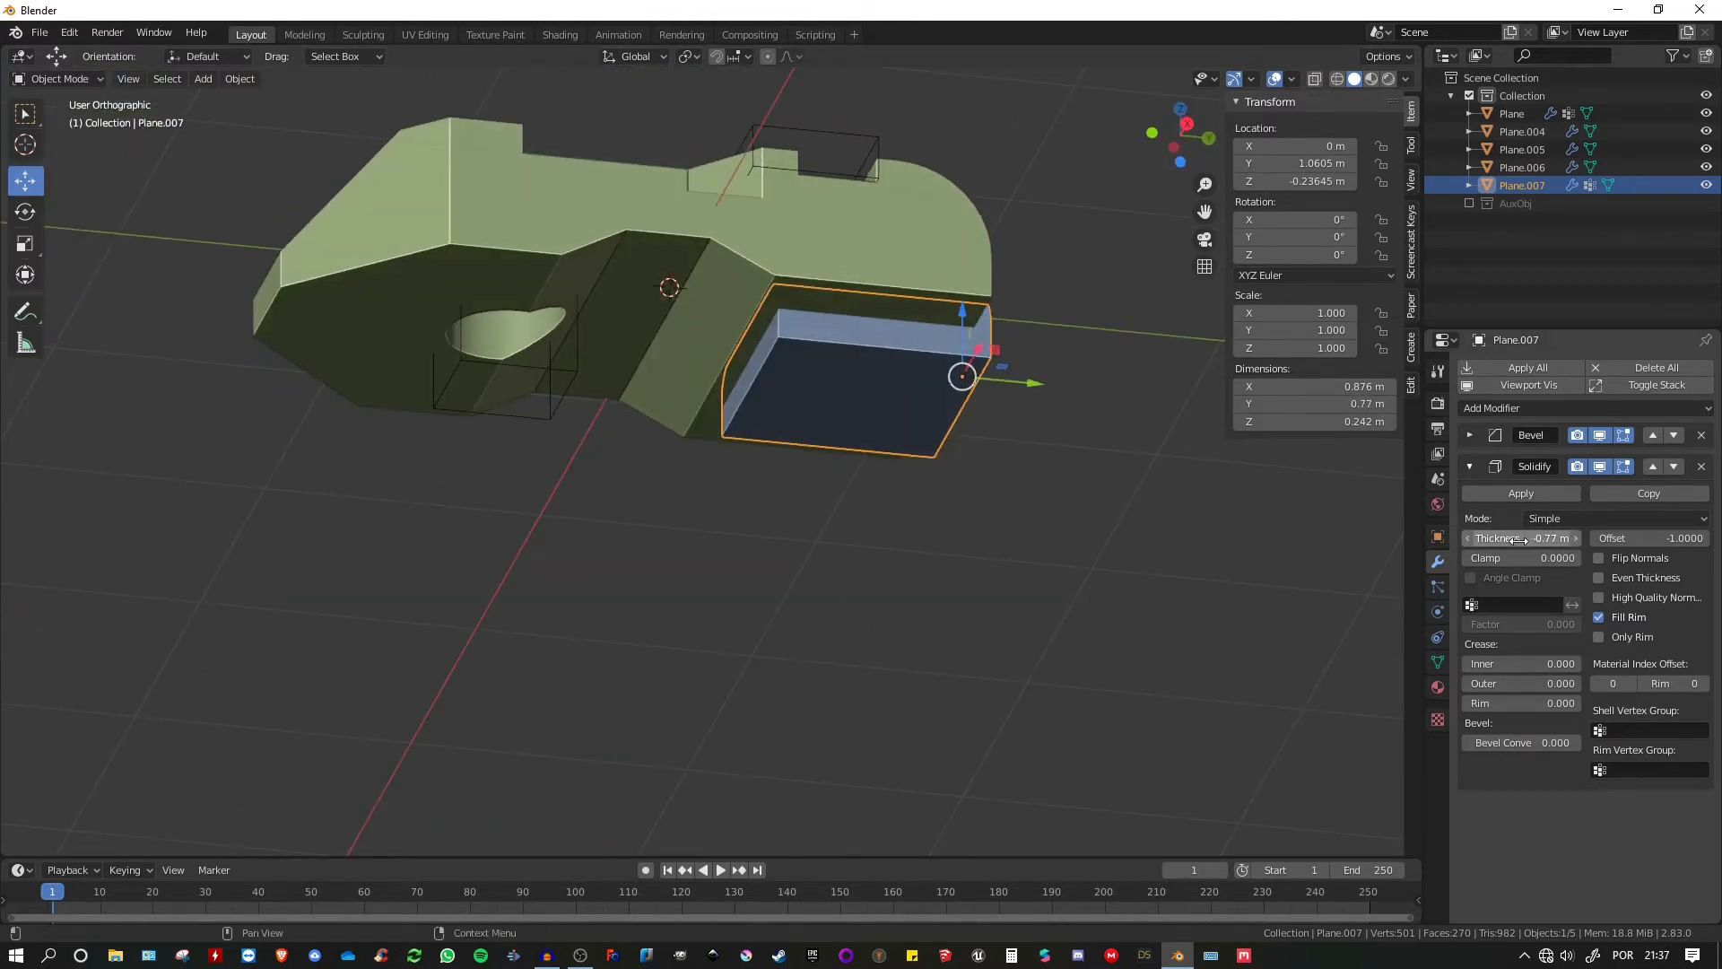
drag(1524, 541, 1452, 540)
- Cut the rounded underside cutter out of the body with a Boolean difference
middle_drag(1354, 504, 1214, 584)
scroll(782, 381, up, 4)
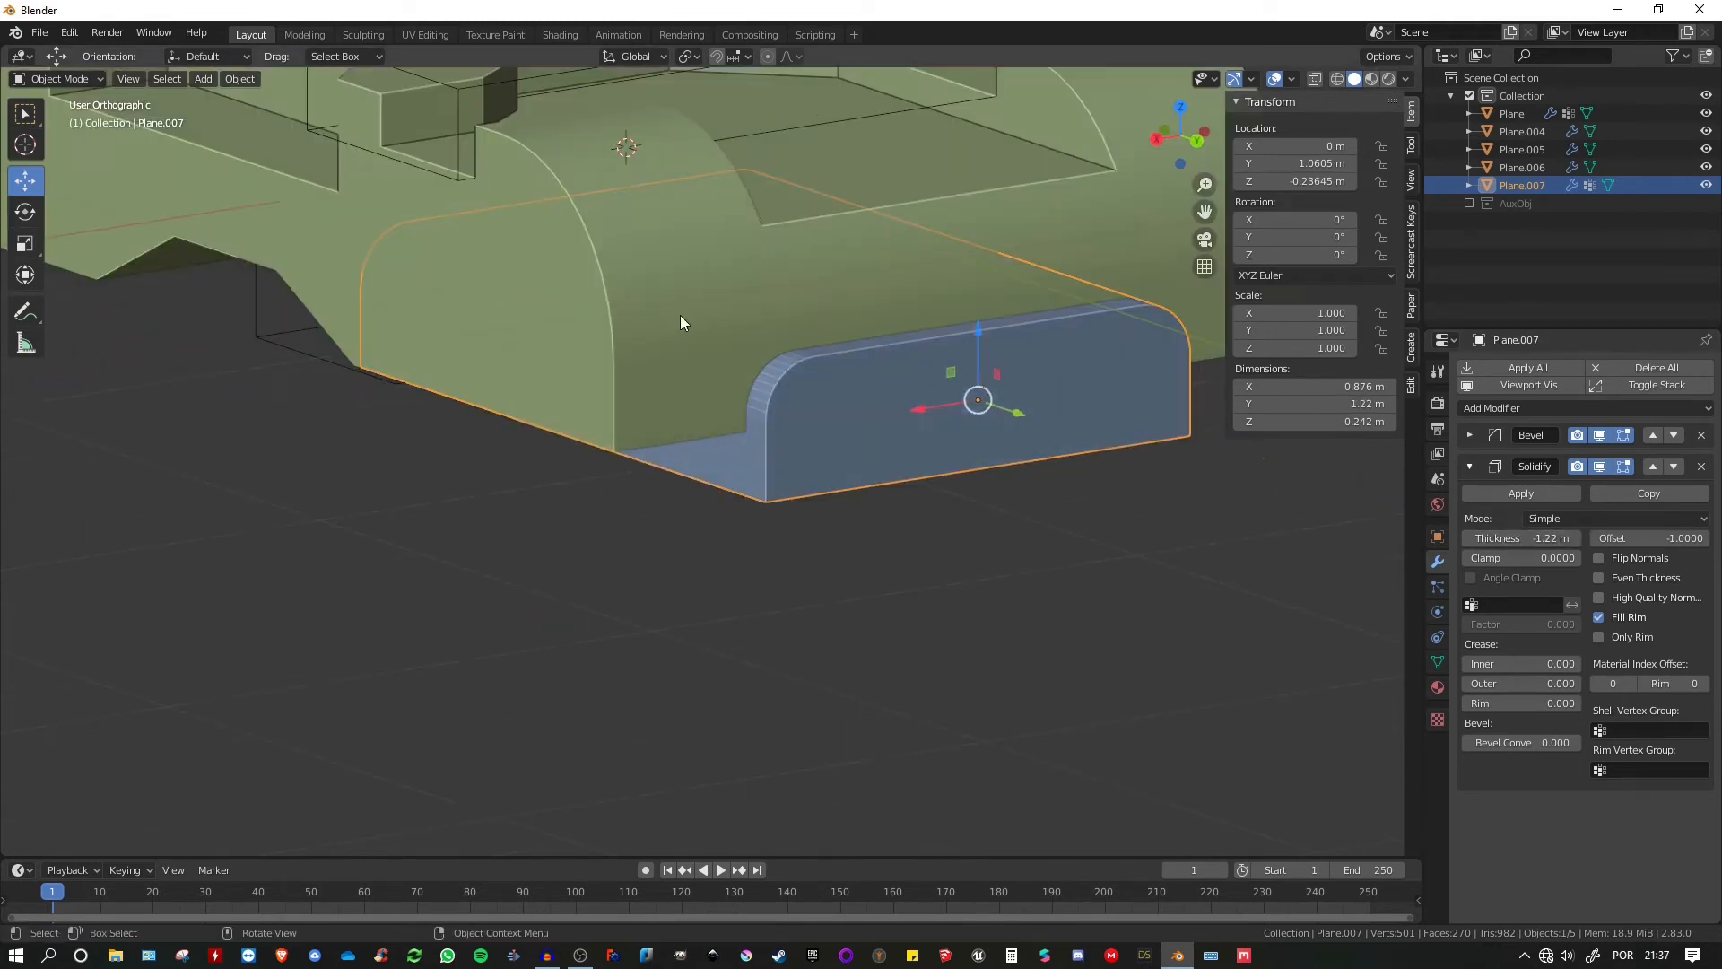
shift+click(639, 298)
key(ctrl+KP_Subtract)
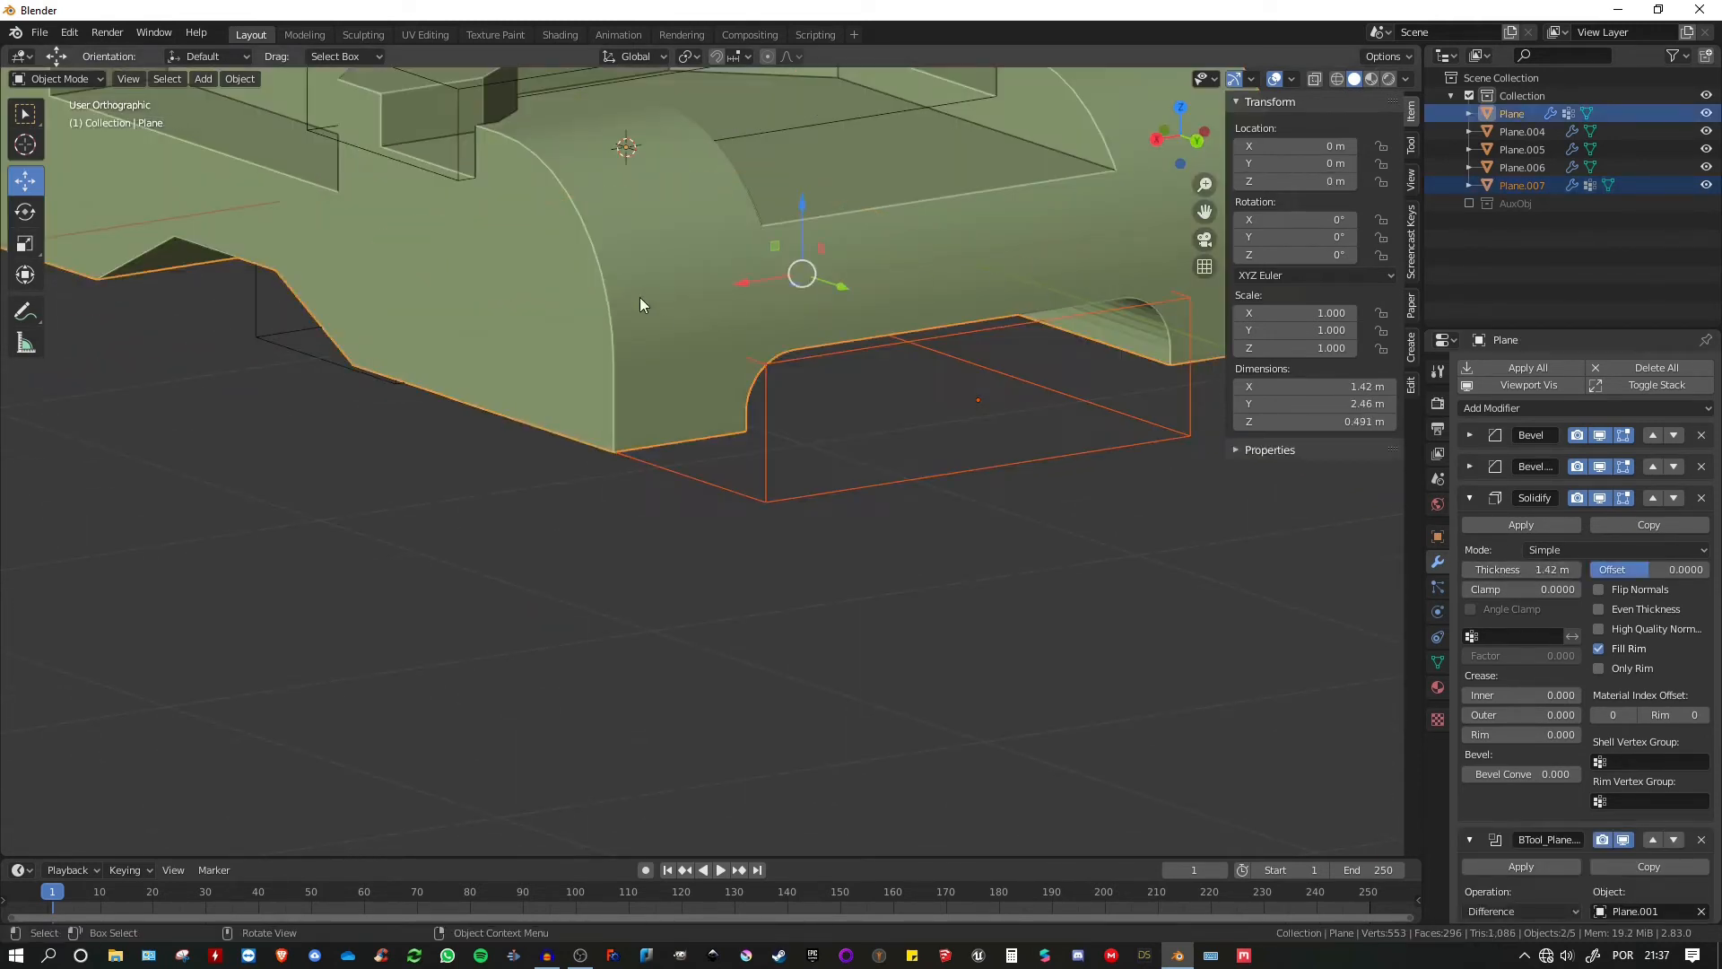
middle_drag(803, 427, 704, 401)
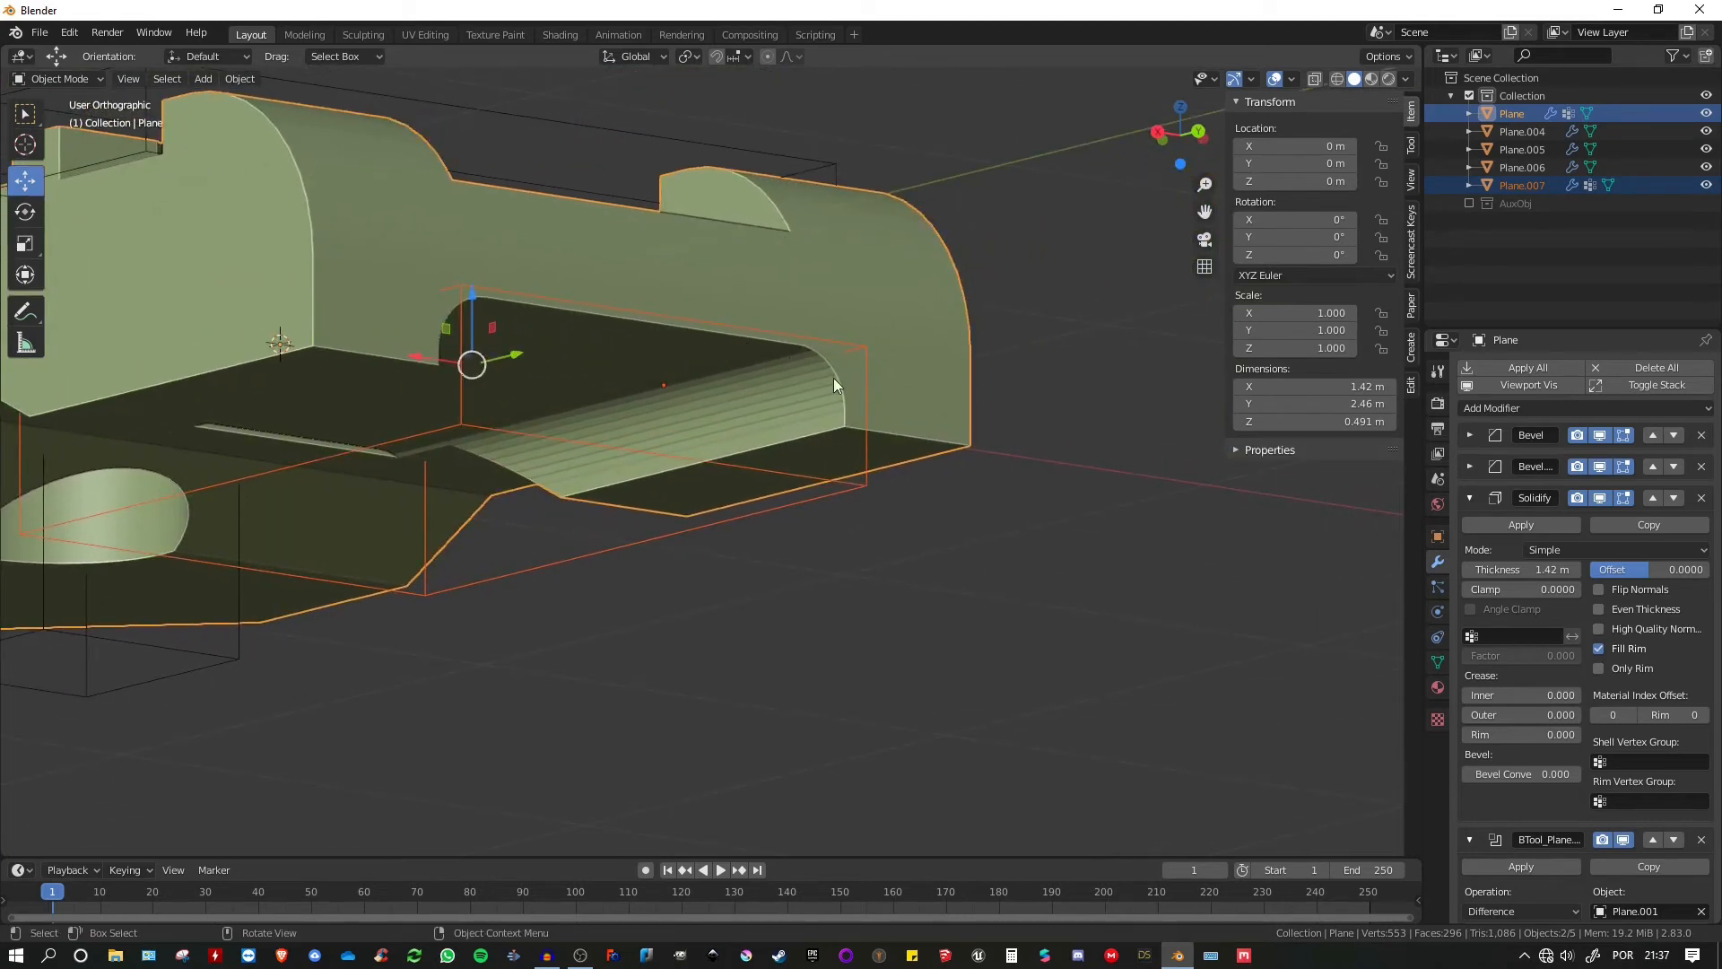
- Shade the underside cutter smooth and enable Auto Smooth at 30° for its normals
scroll(782, 418, up, 4)
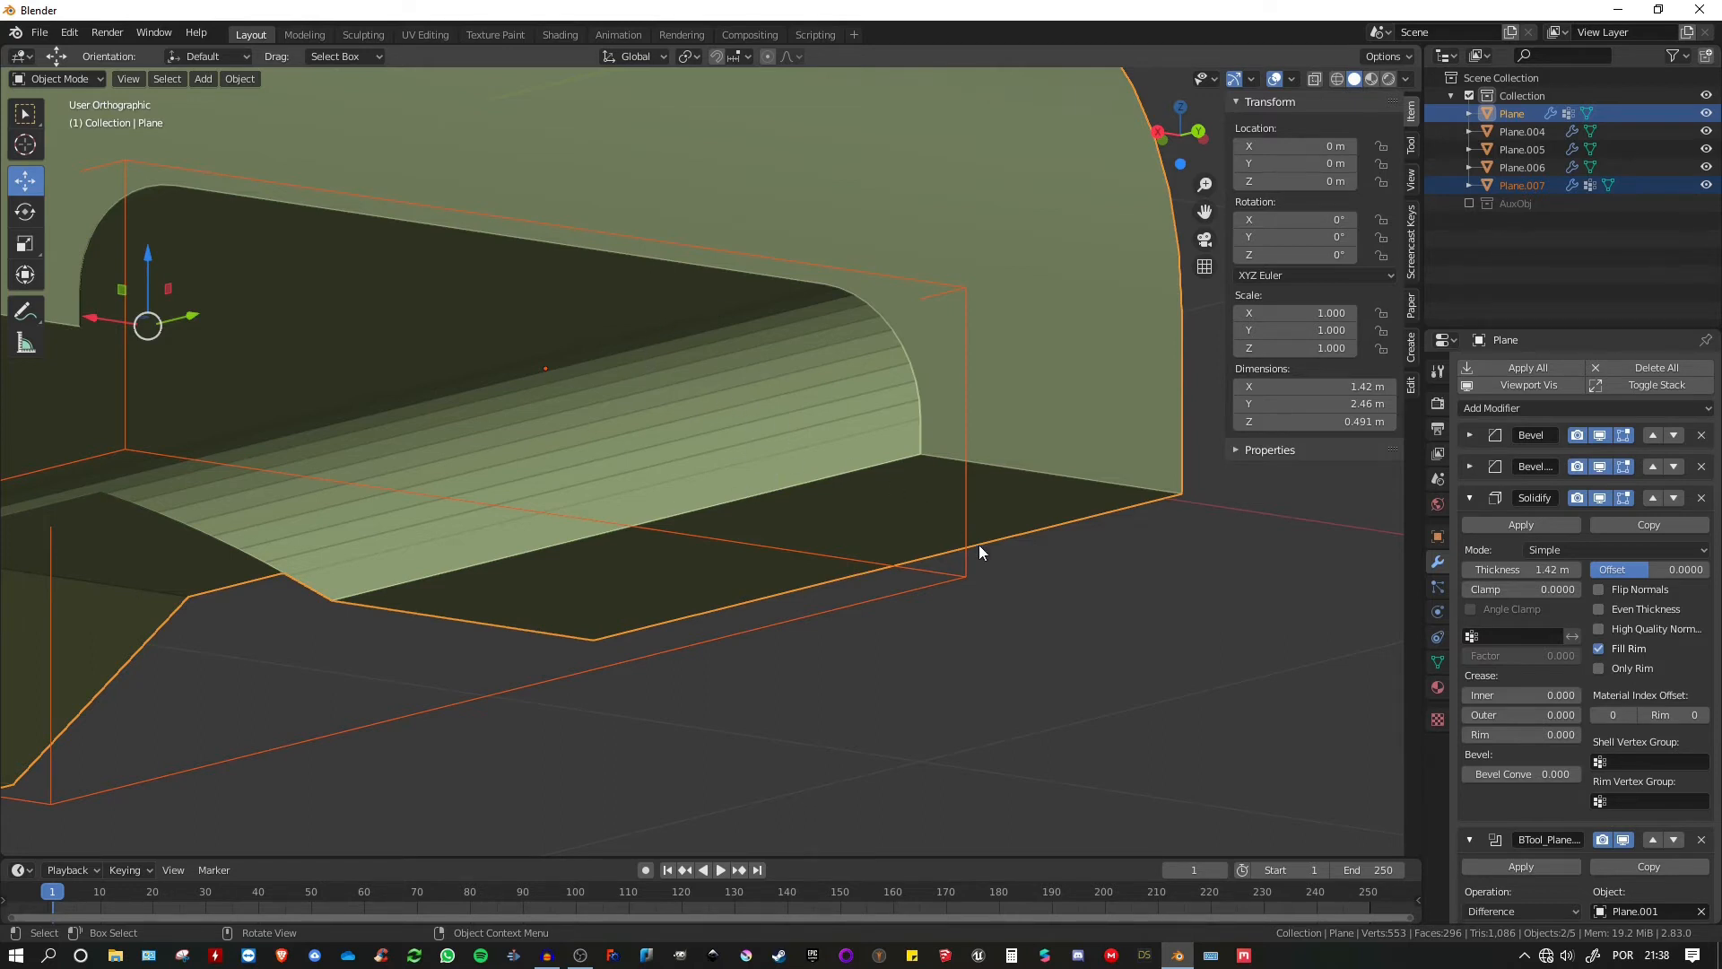
click(960, 578)
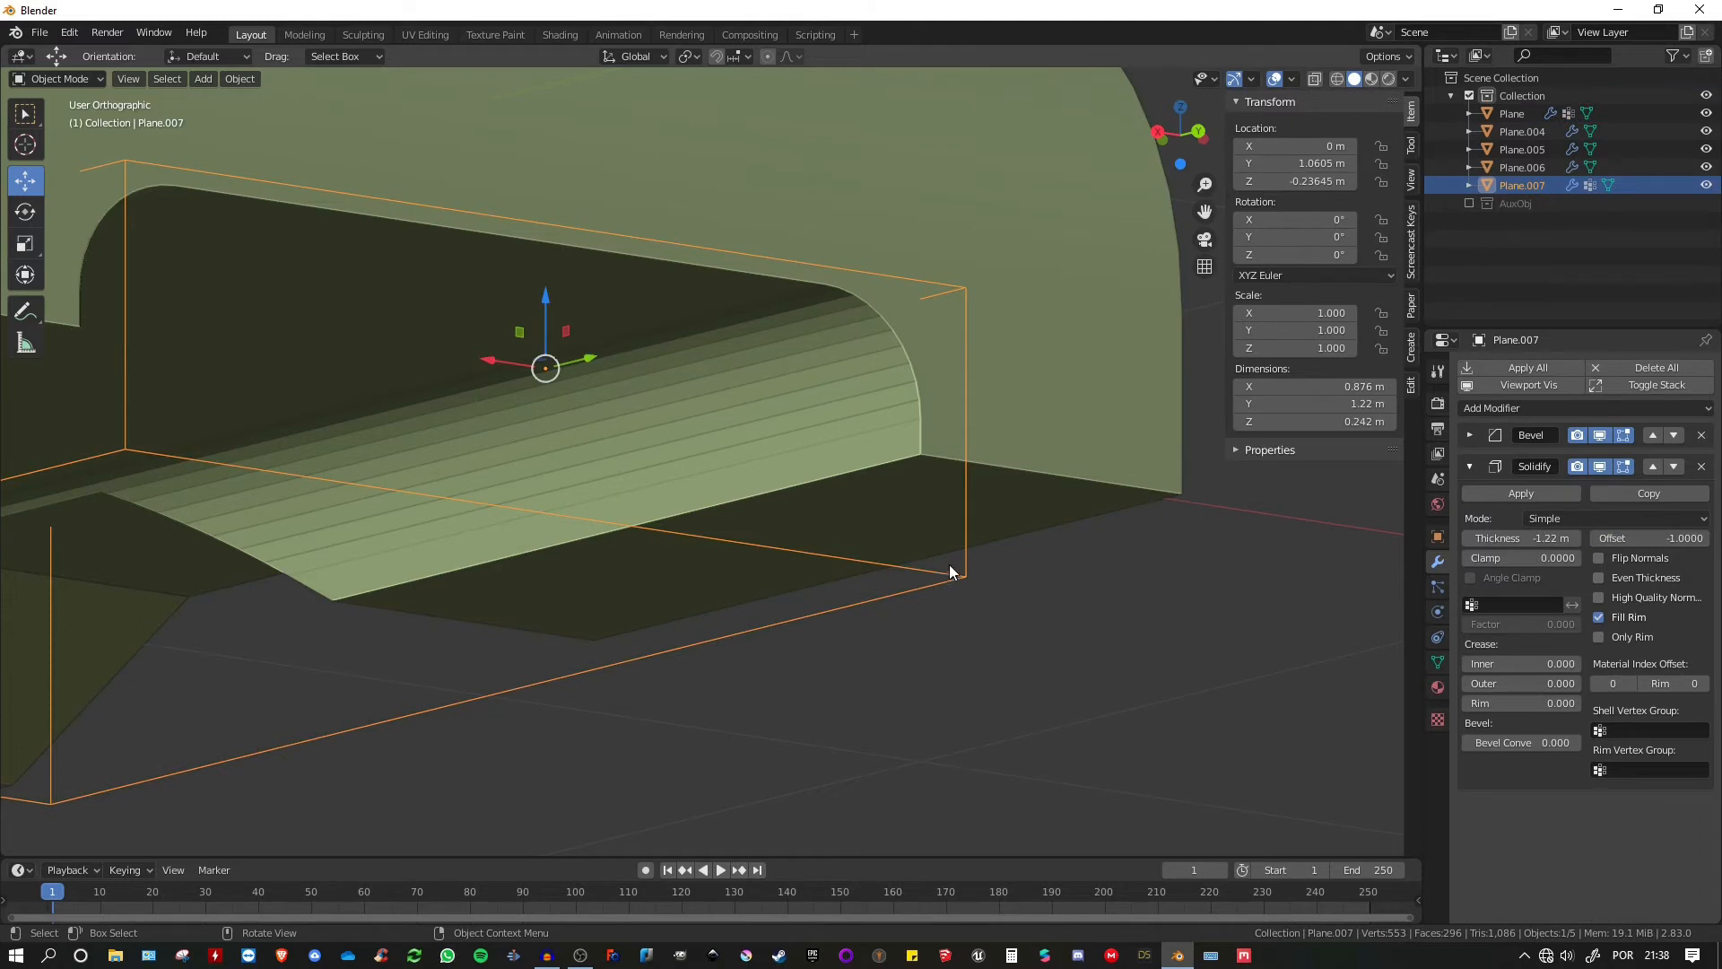
right_click(938, 567)
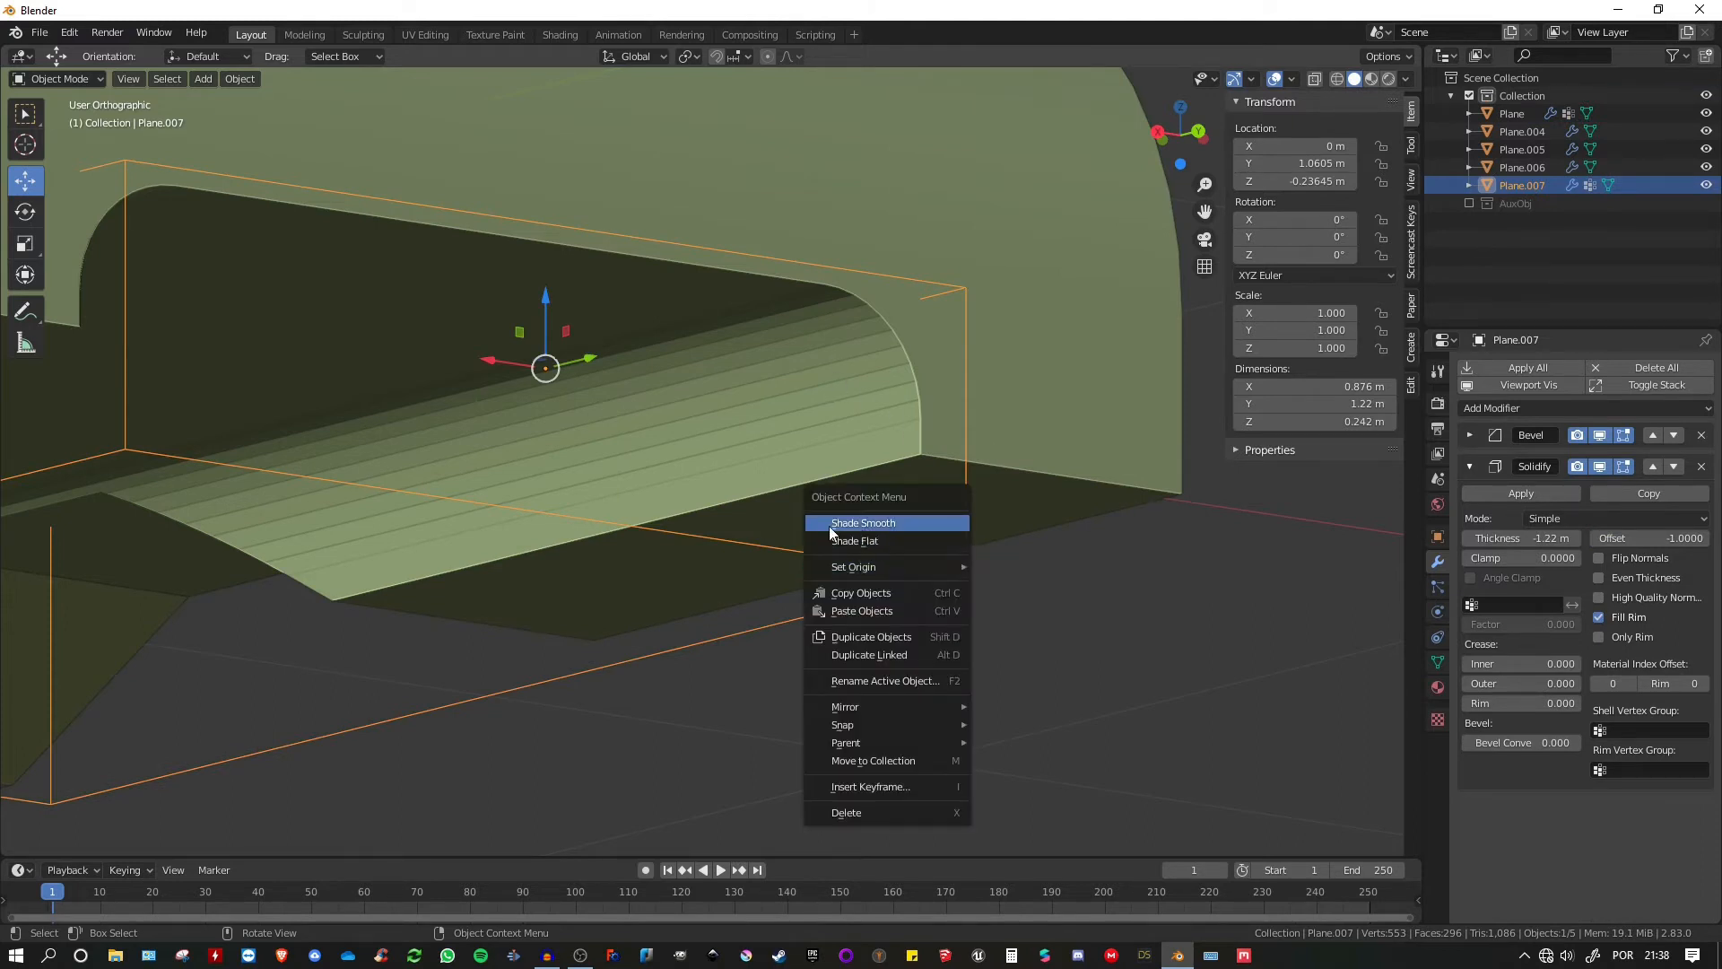
click(861, 526)
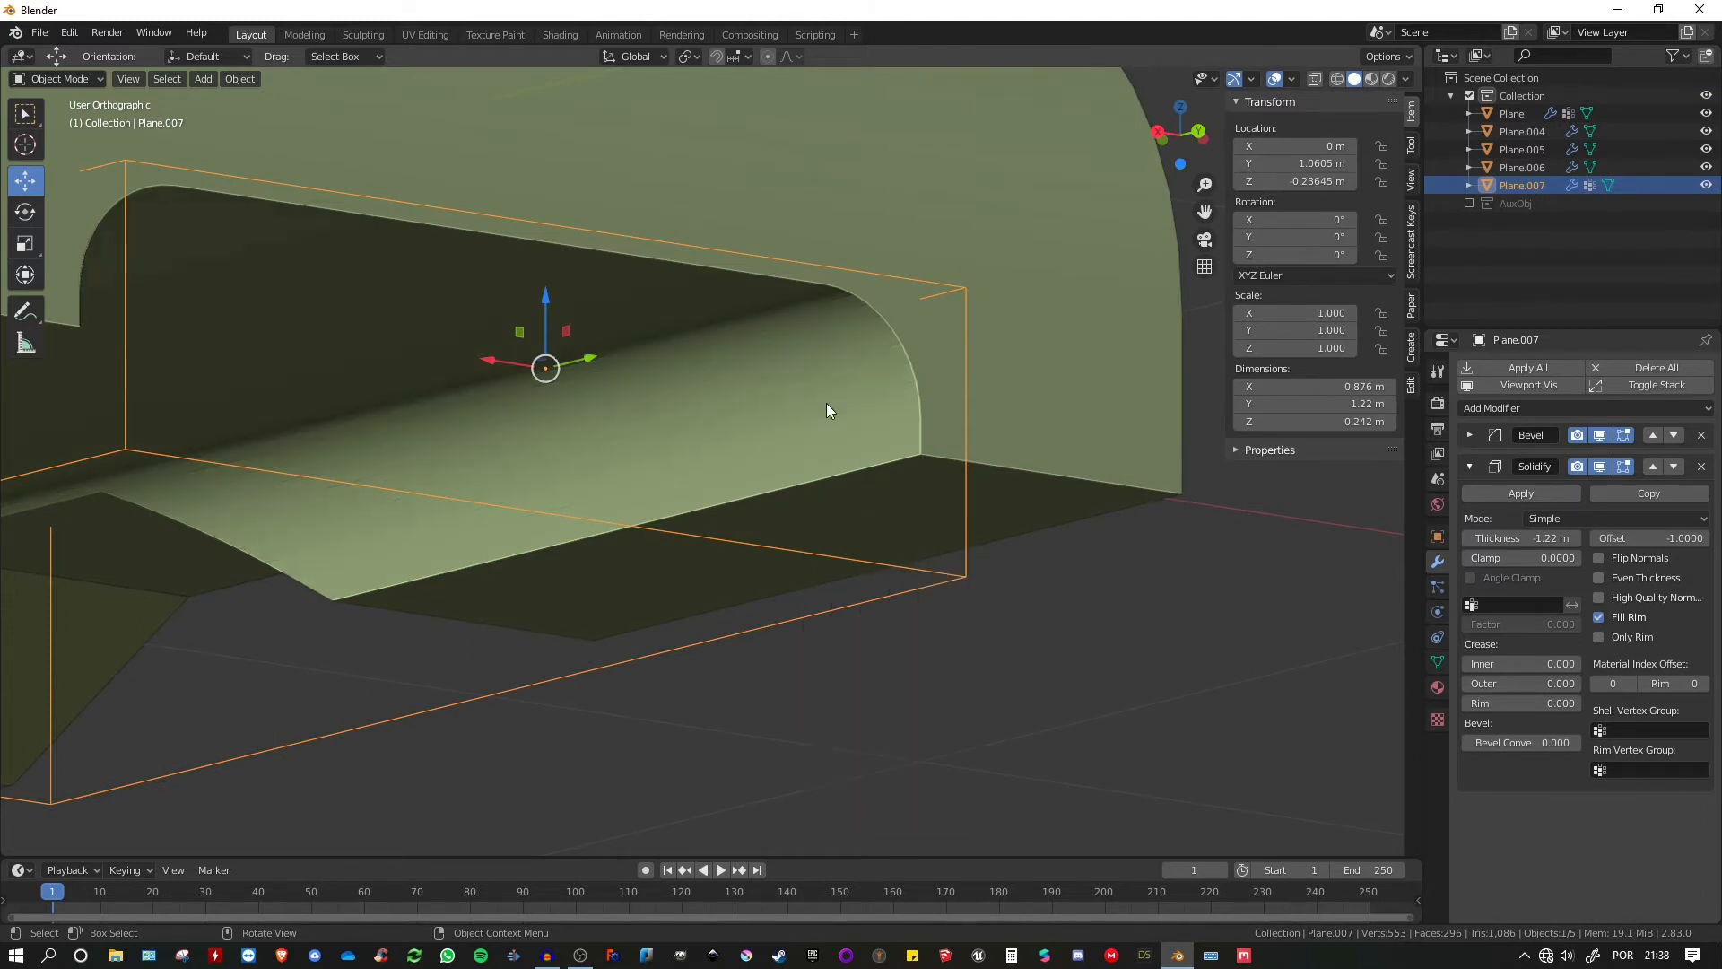
click(1438, 662)
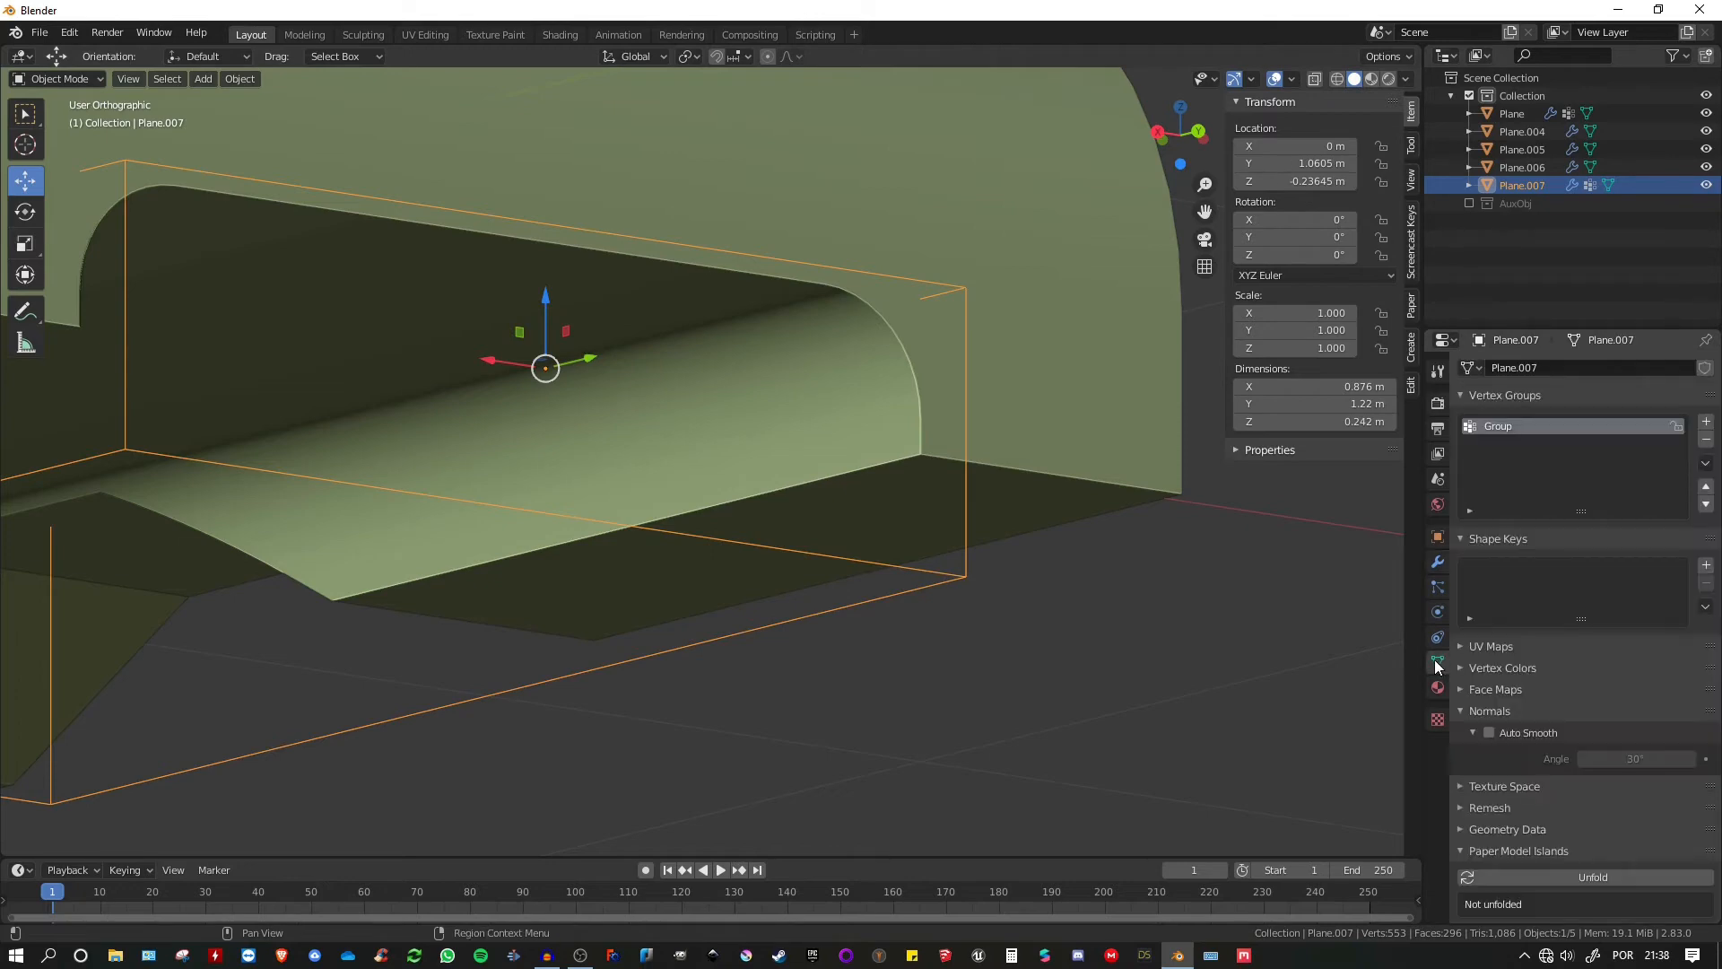
click(1488, 733)
- Lower the underside cutter to about Z -0.254 m and save the scene as hardSurface.blend
middle_drag(718, 394, 572, 439)
scroll(309, 460, up, 3)
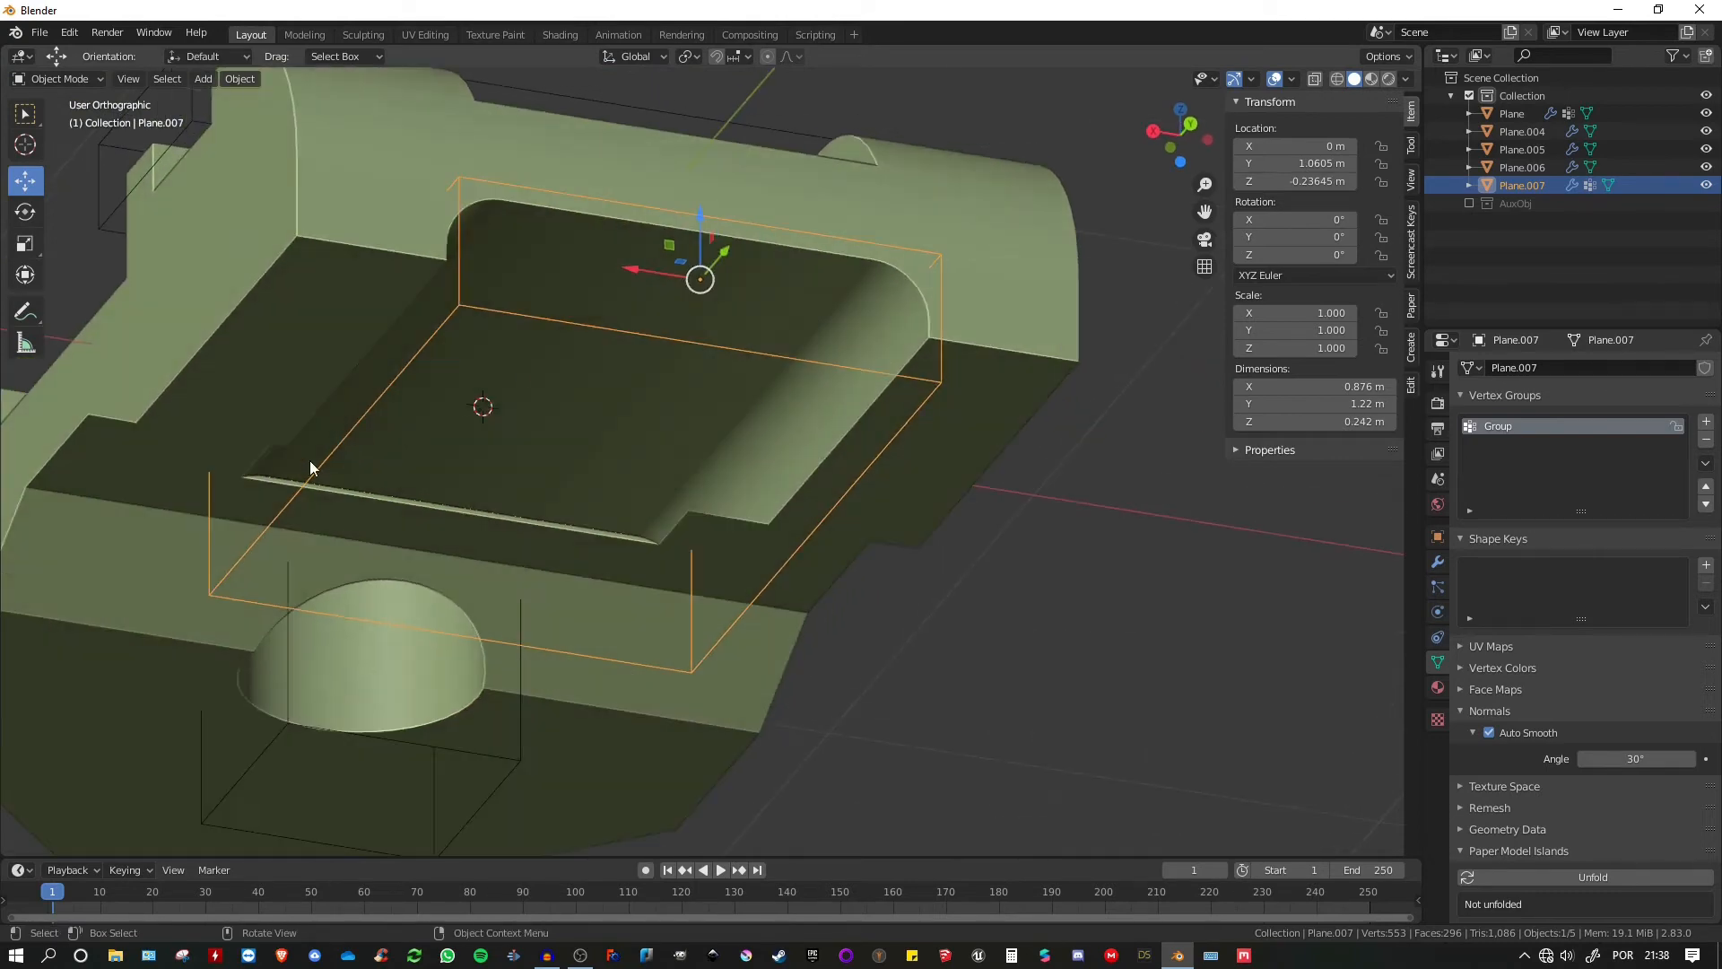
middle_drag(741, 325, 810, 345)
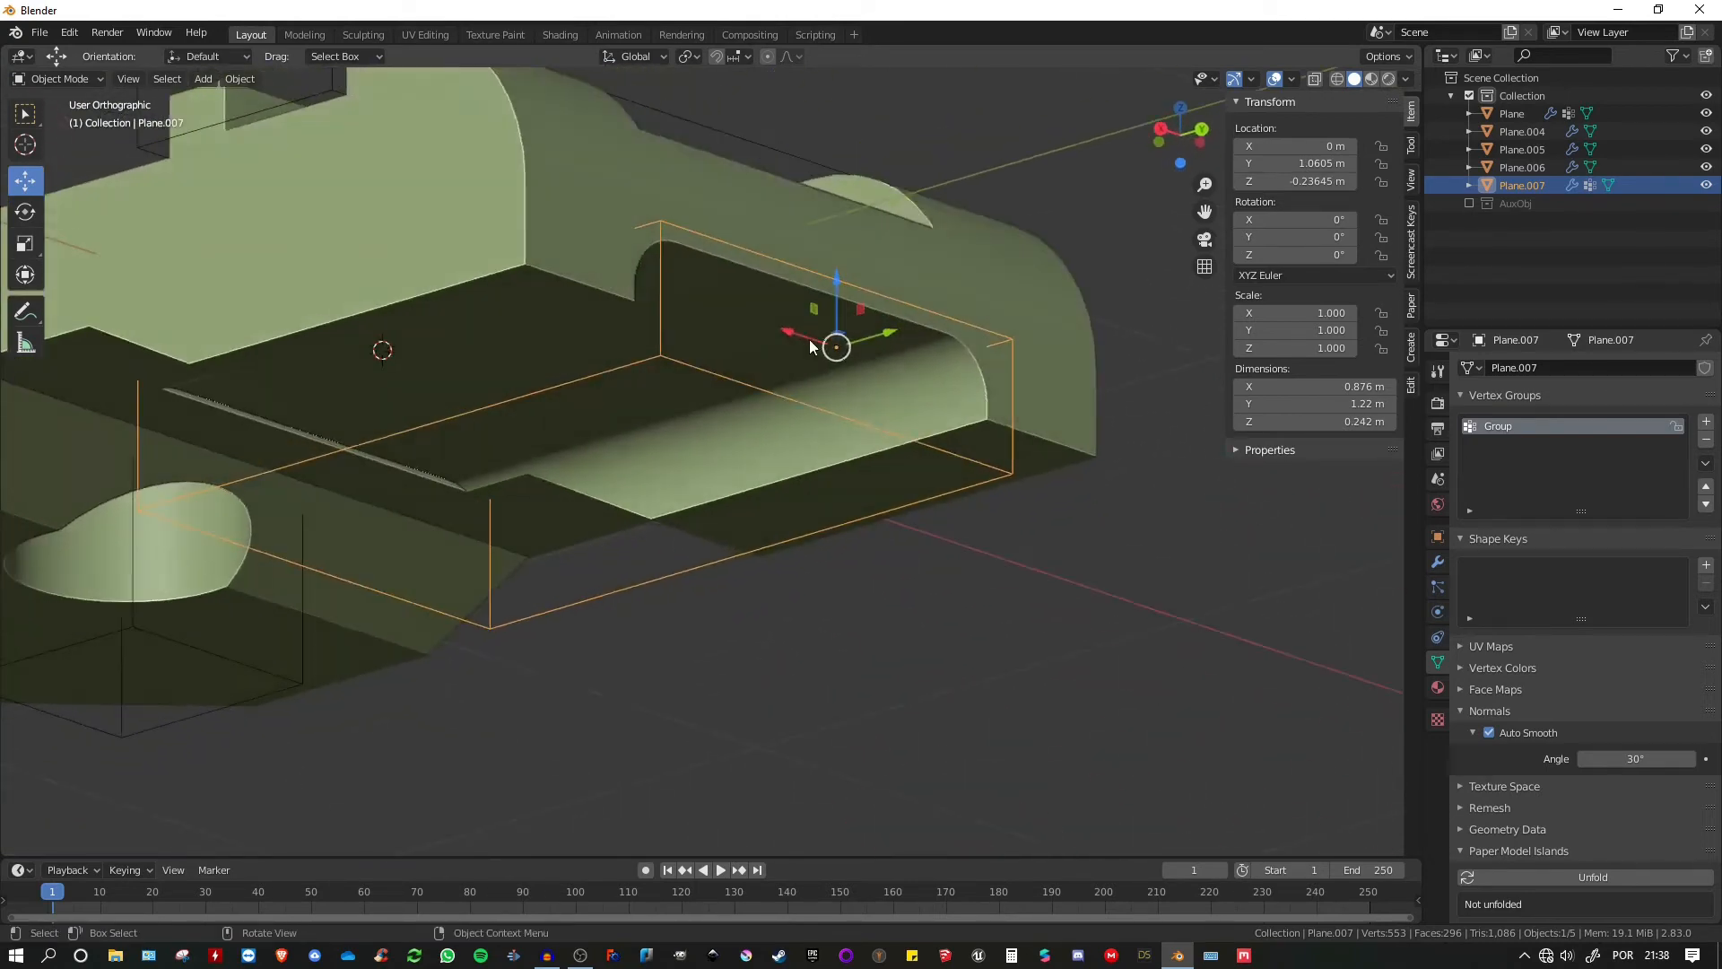
drag(828, 278, 832, 287)
middle_drag(832, 287, 888, 308)
scroll(888, 307, down, 6)
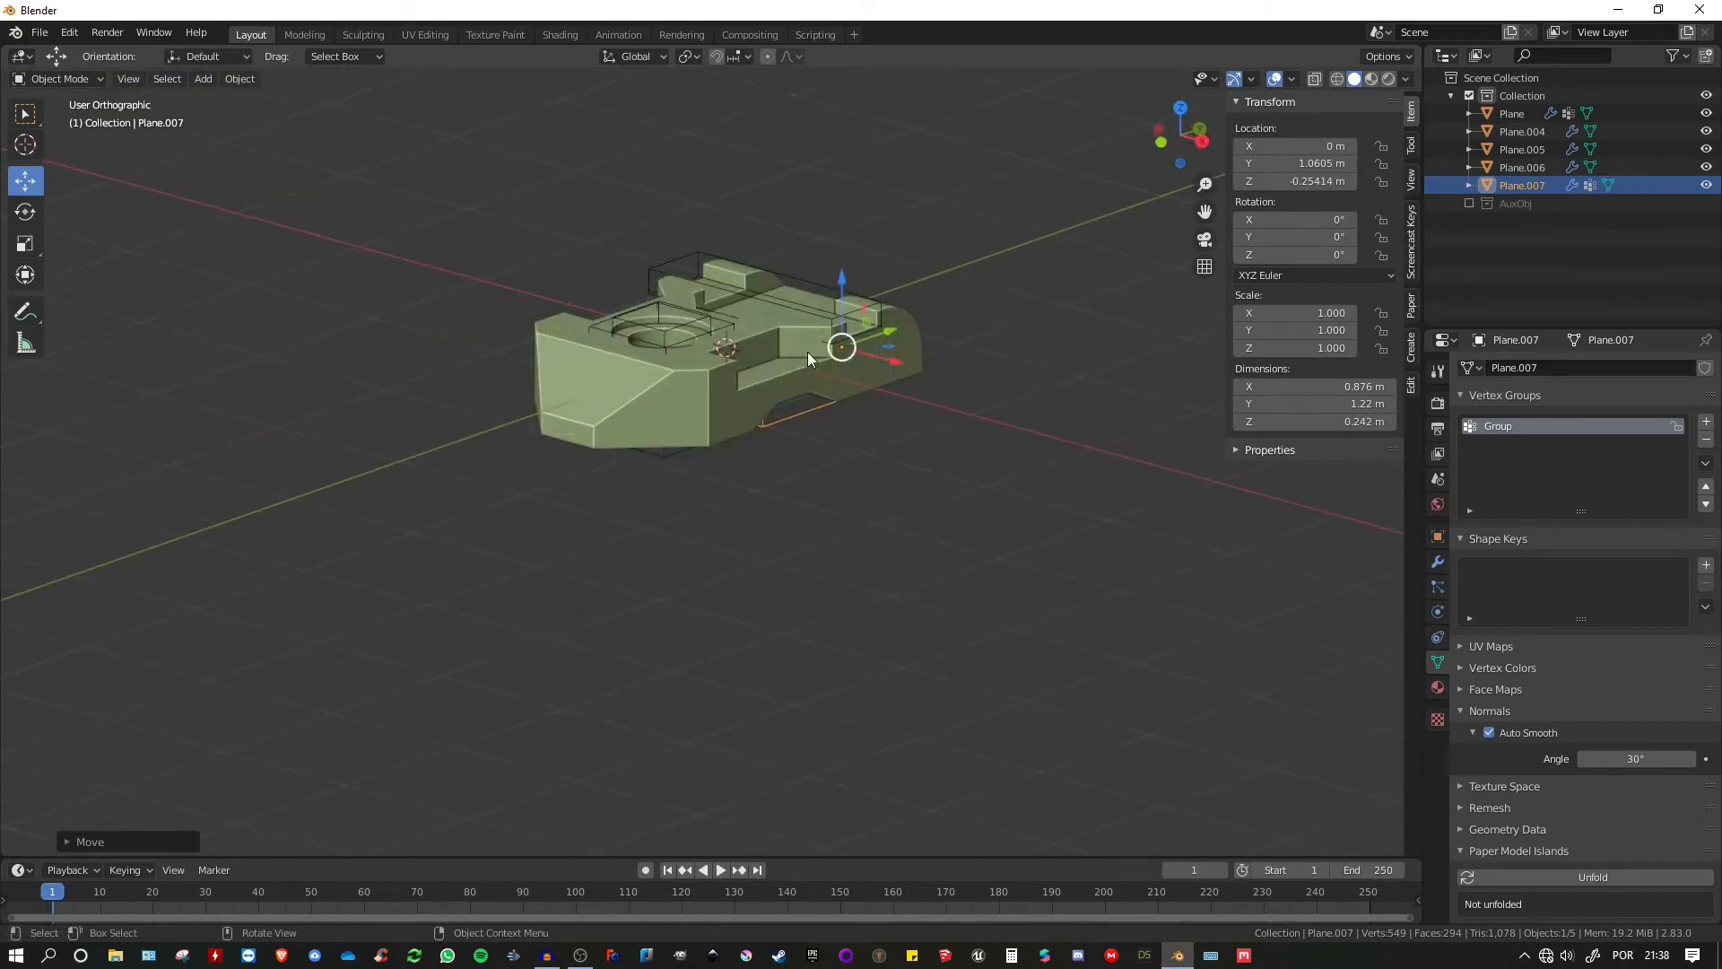
middle_drag(807, 352, 772, 354)
key(ctrl+s)
- Move the four Boolean cutters Plane.004 to Plane.007 into the AuxObj collection and save the file
click(697, 321)
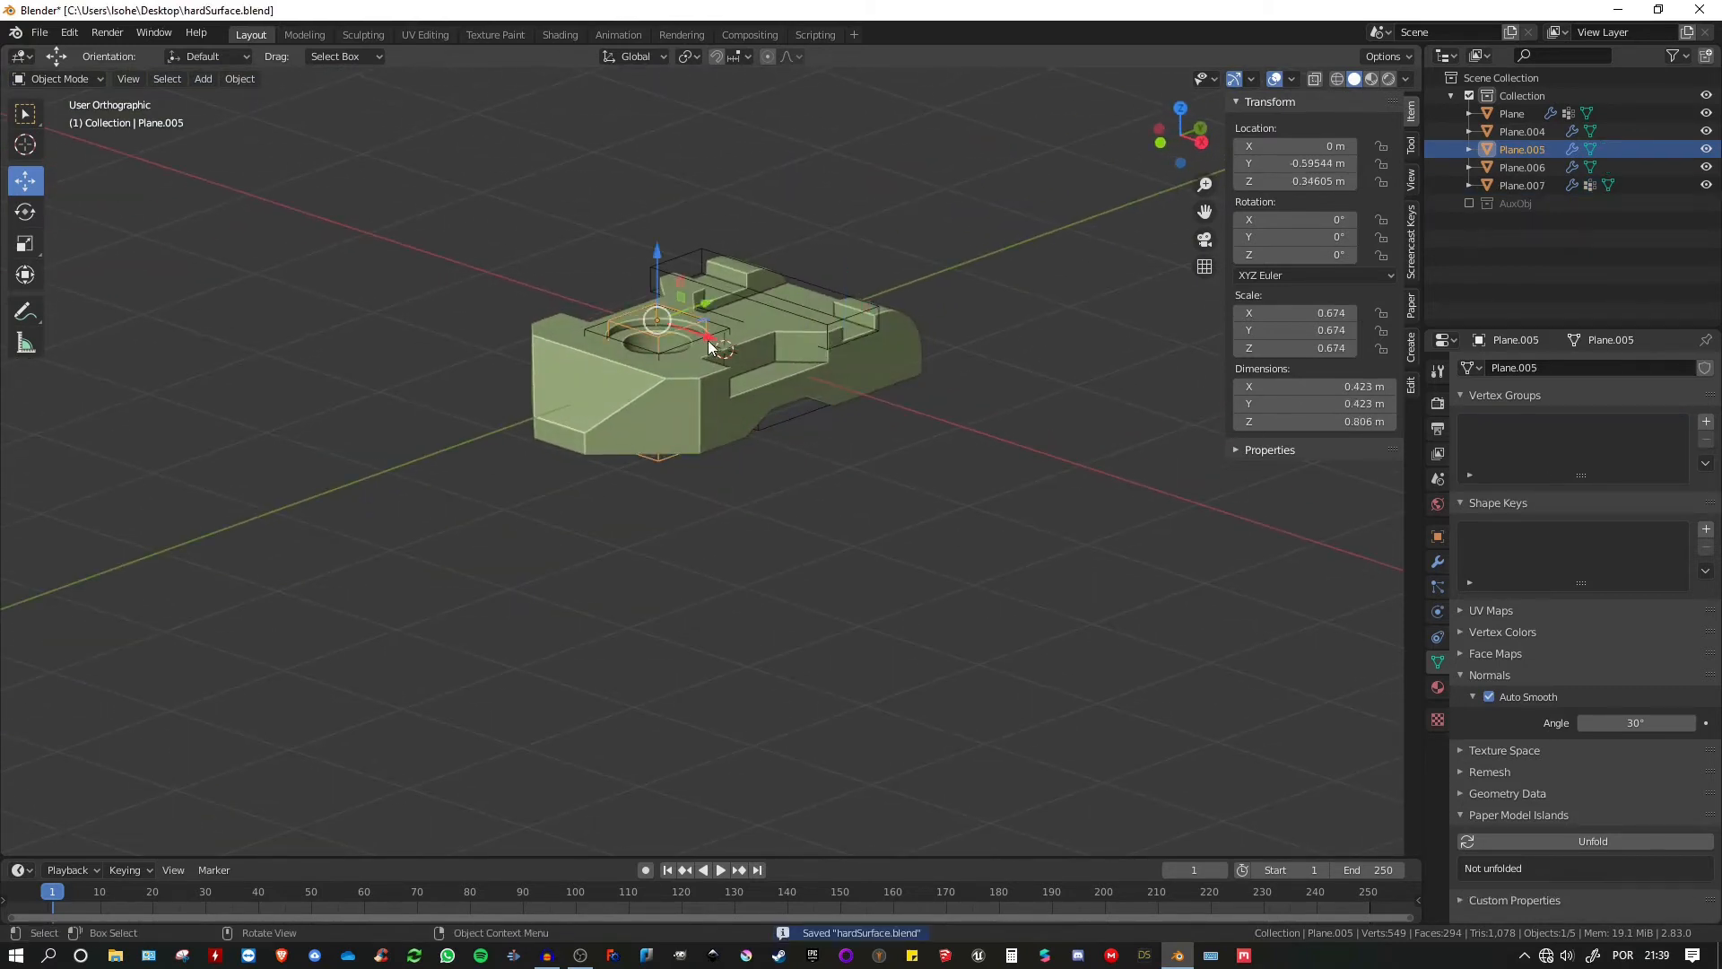
shift+click(682, 343)
shift+click(680, 253)
middle_drag(800, 312, 830, 424)
shift+click(755, 407)
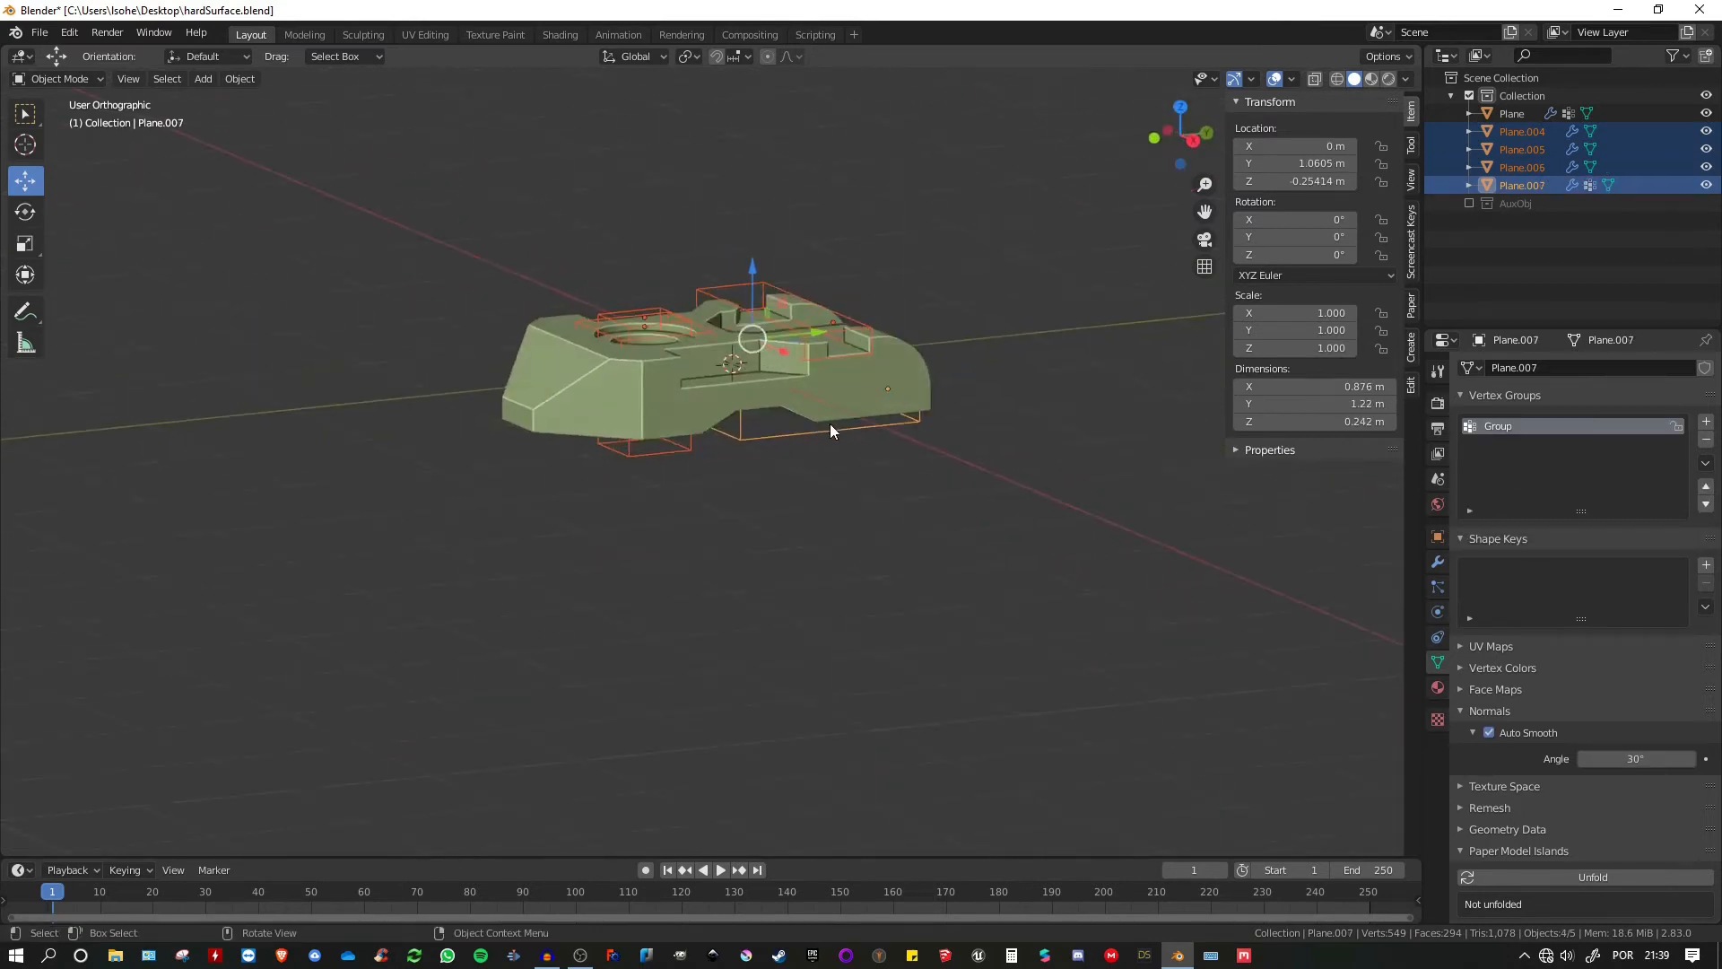
key(m)
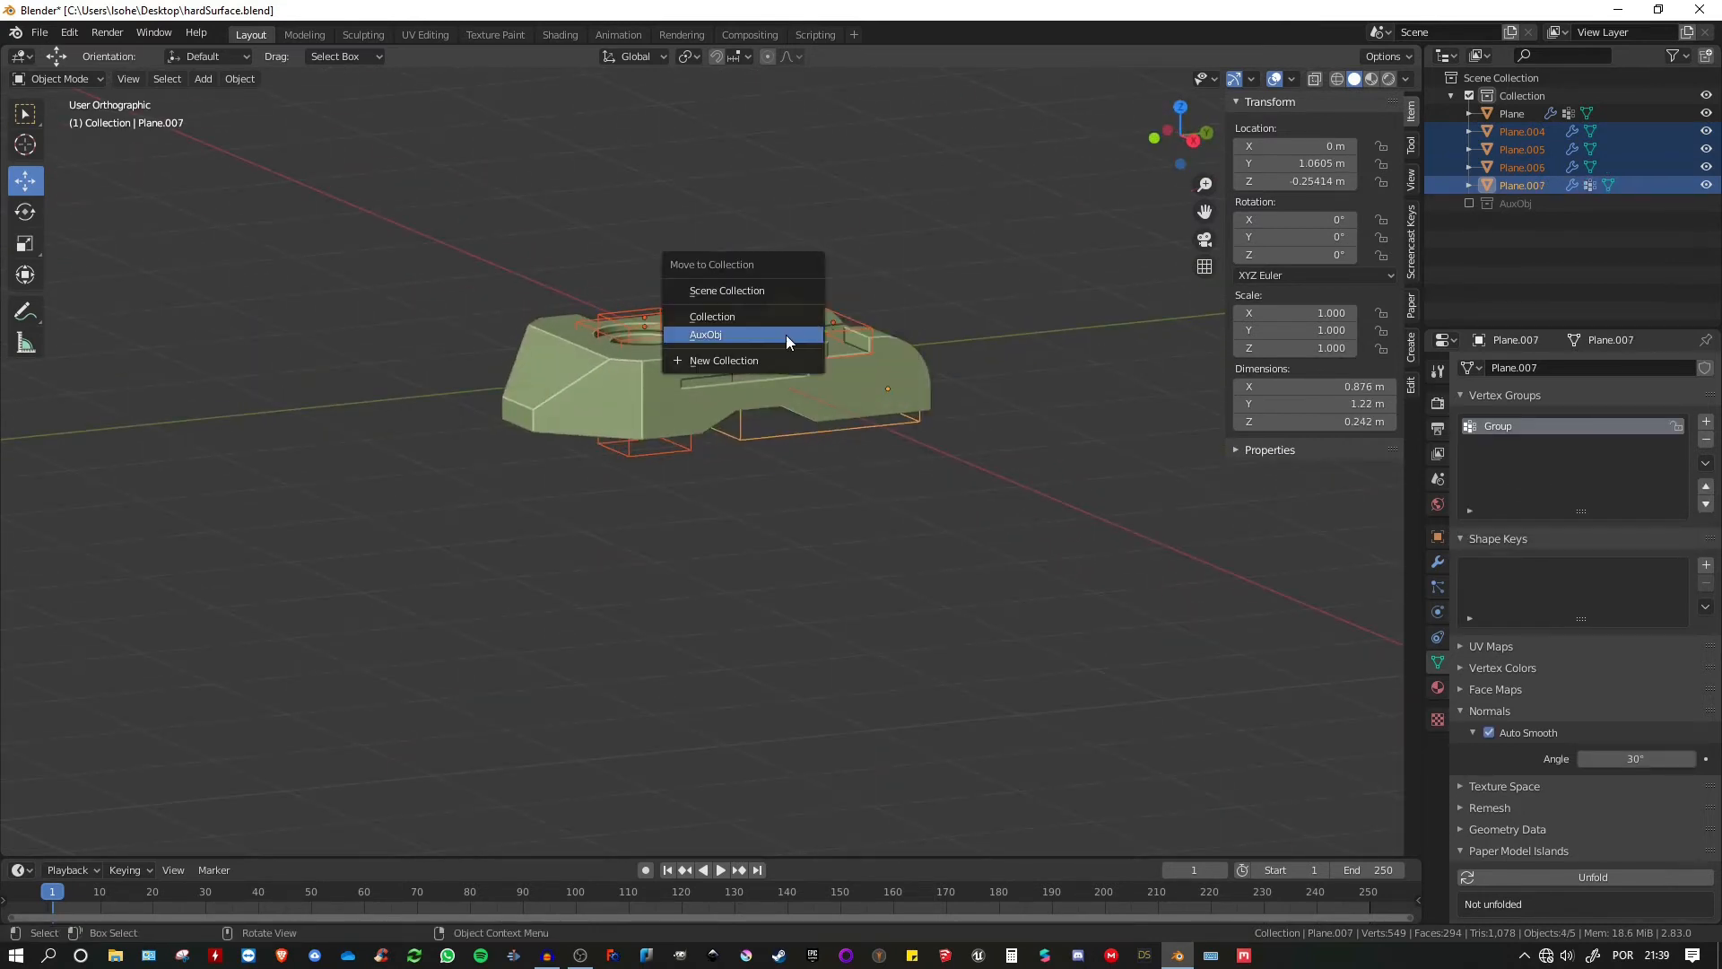
click(724, 333)
middle_drag(825, 366, 760, 379)
key(ctrl+s)
- Turn off the Cavity effect in the viewport shading options
scroll(765, 395, up, 4)
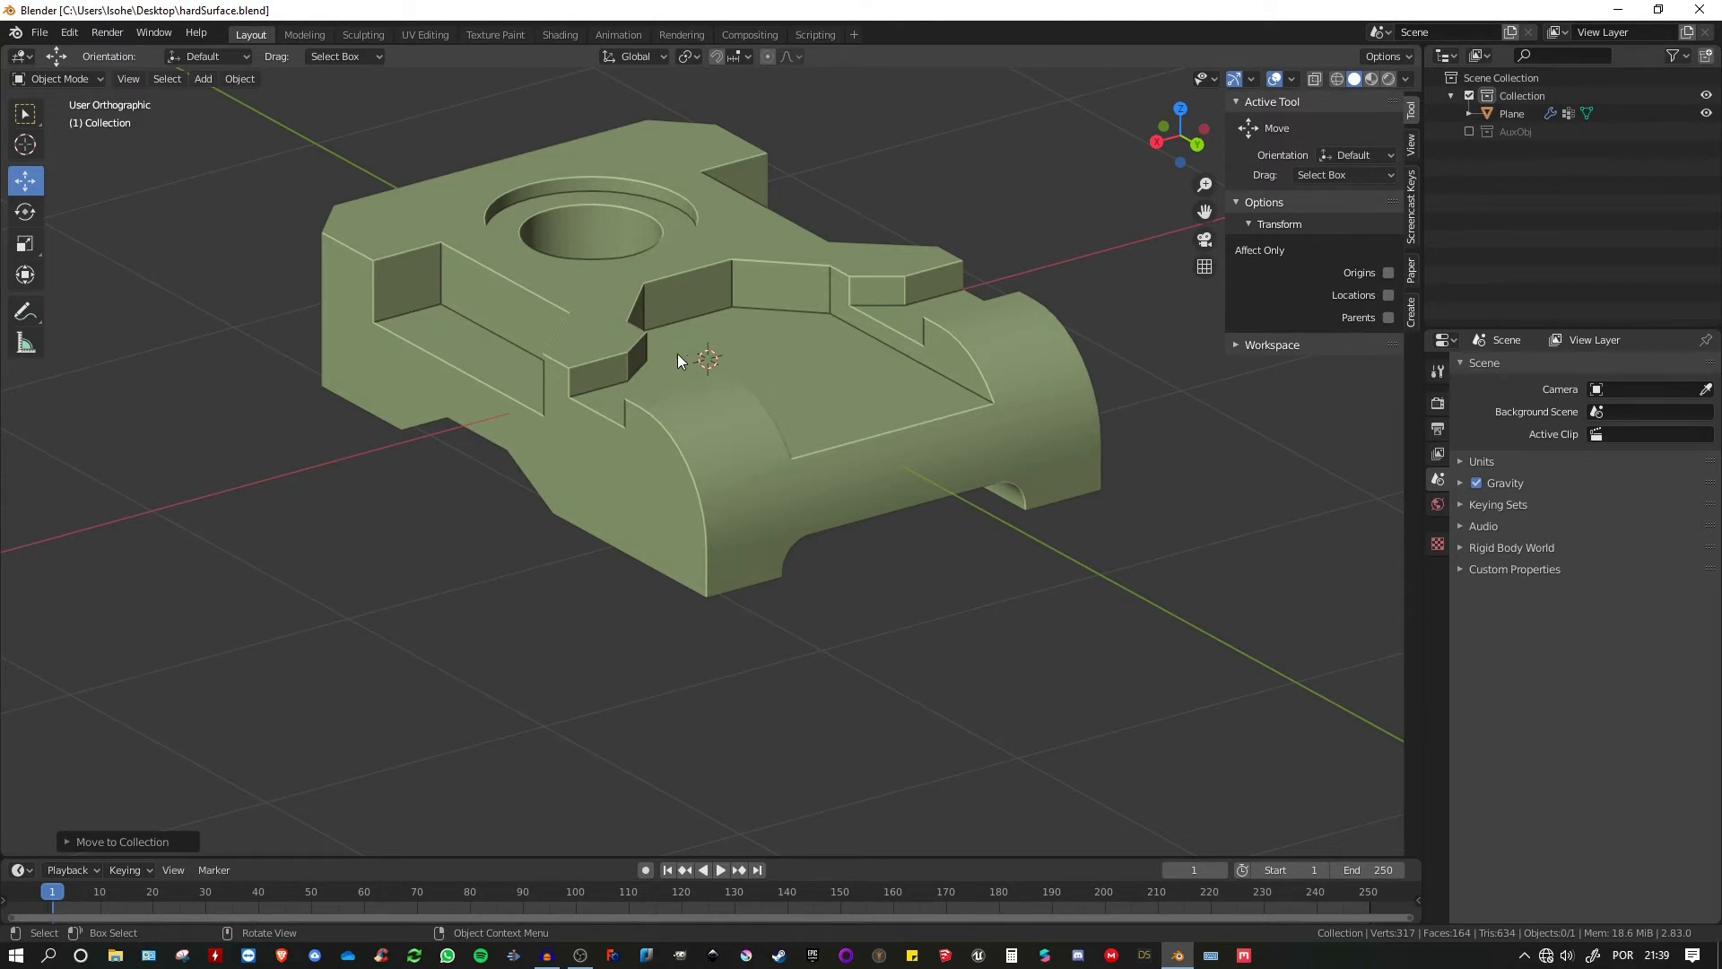
shift+middle_drag(612, 369, 646, 405)
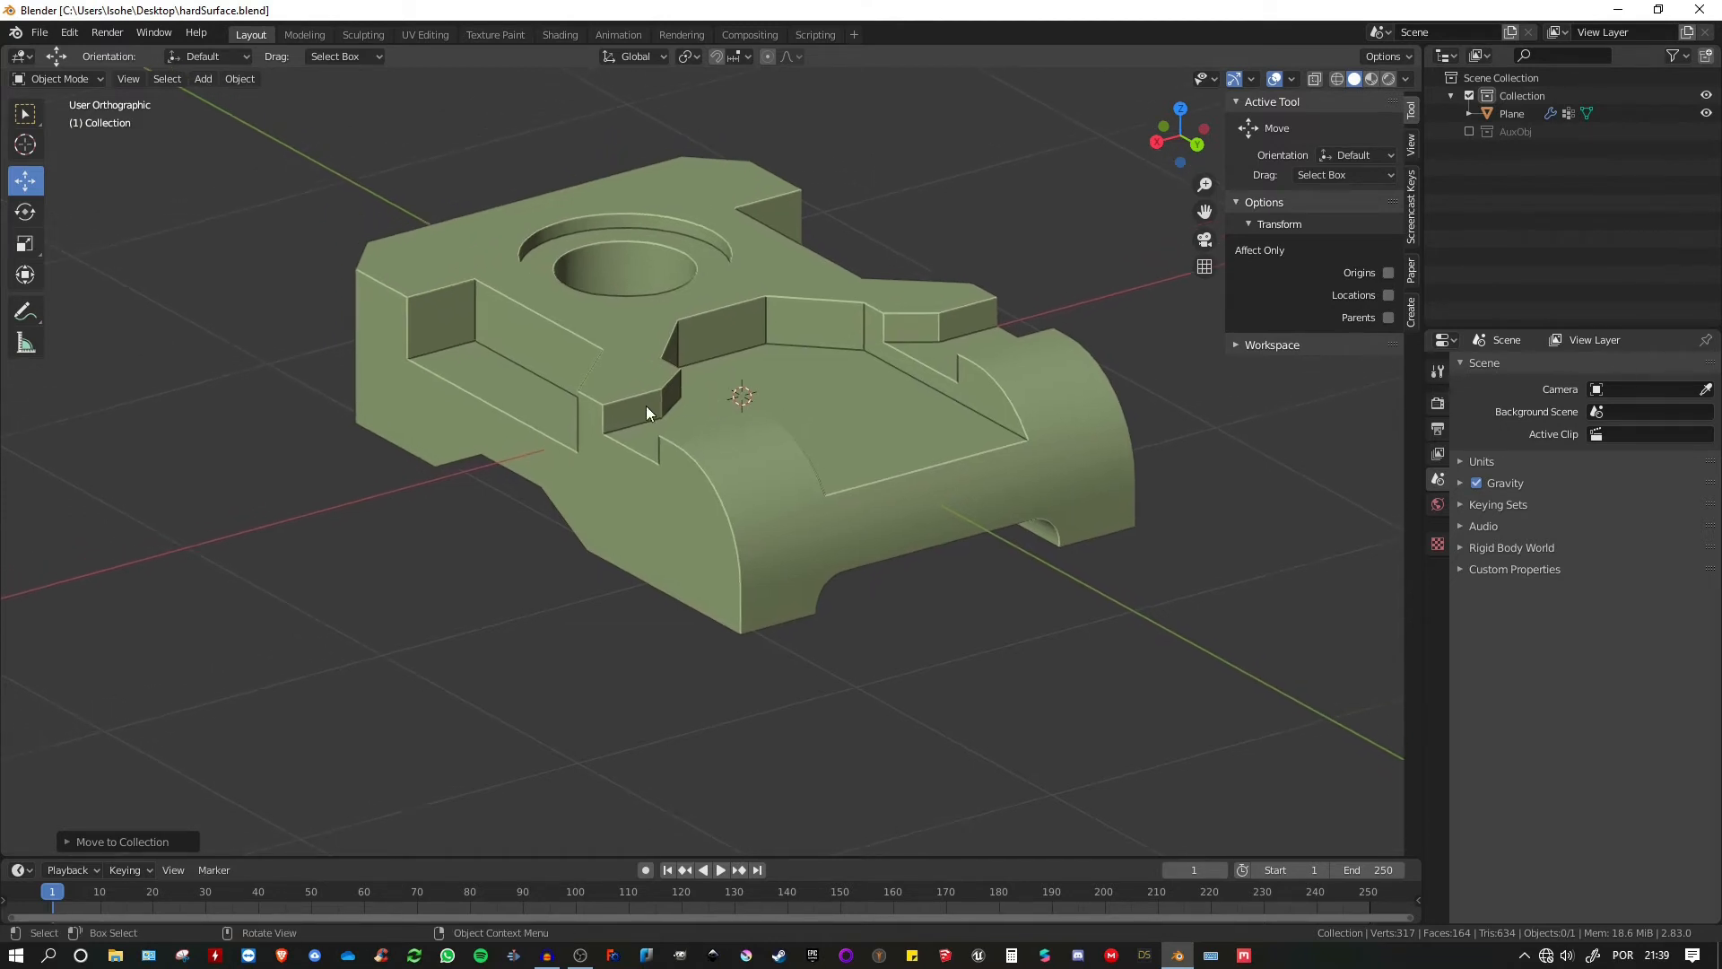
click(1407, 79)
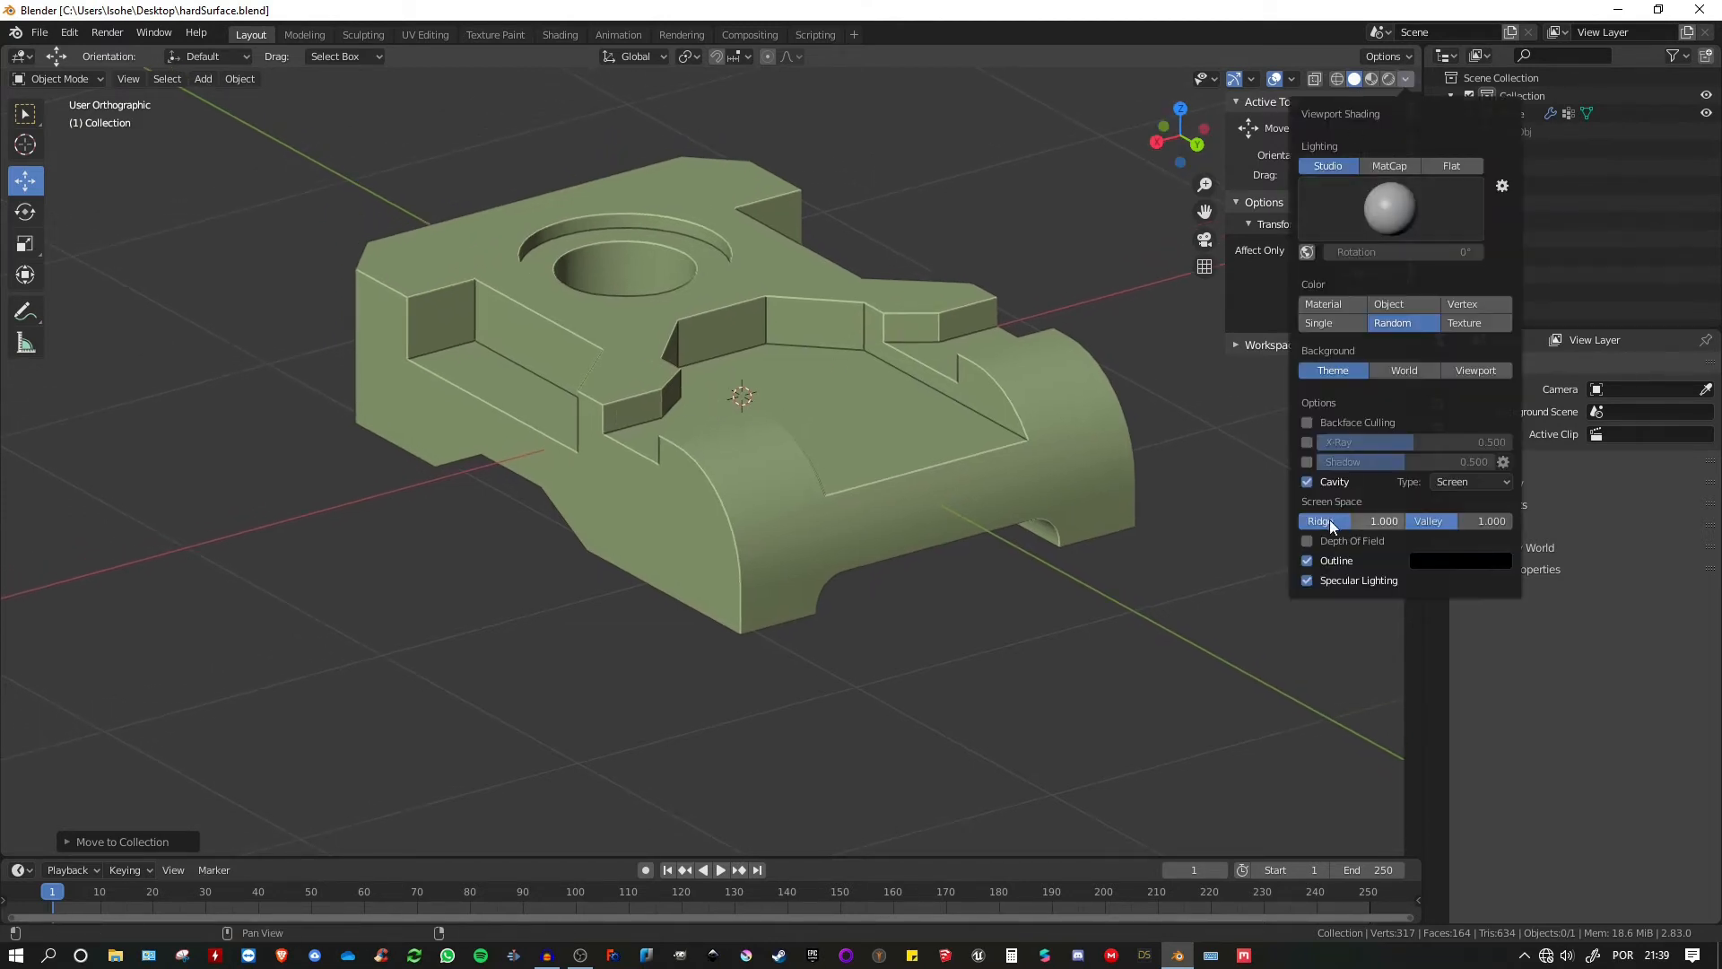
click(1307, 482)
- Examine how the body's recess corners and unbevelled edges read without cavity shading
scroll(748, 362, up, 4)
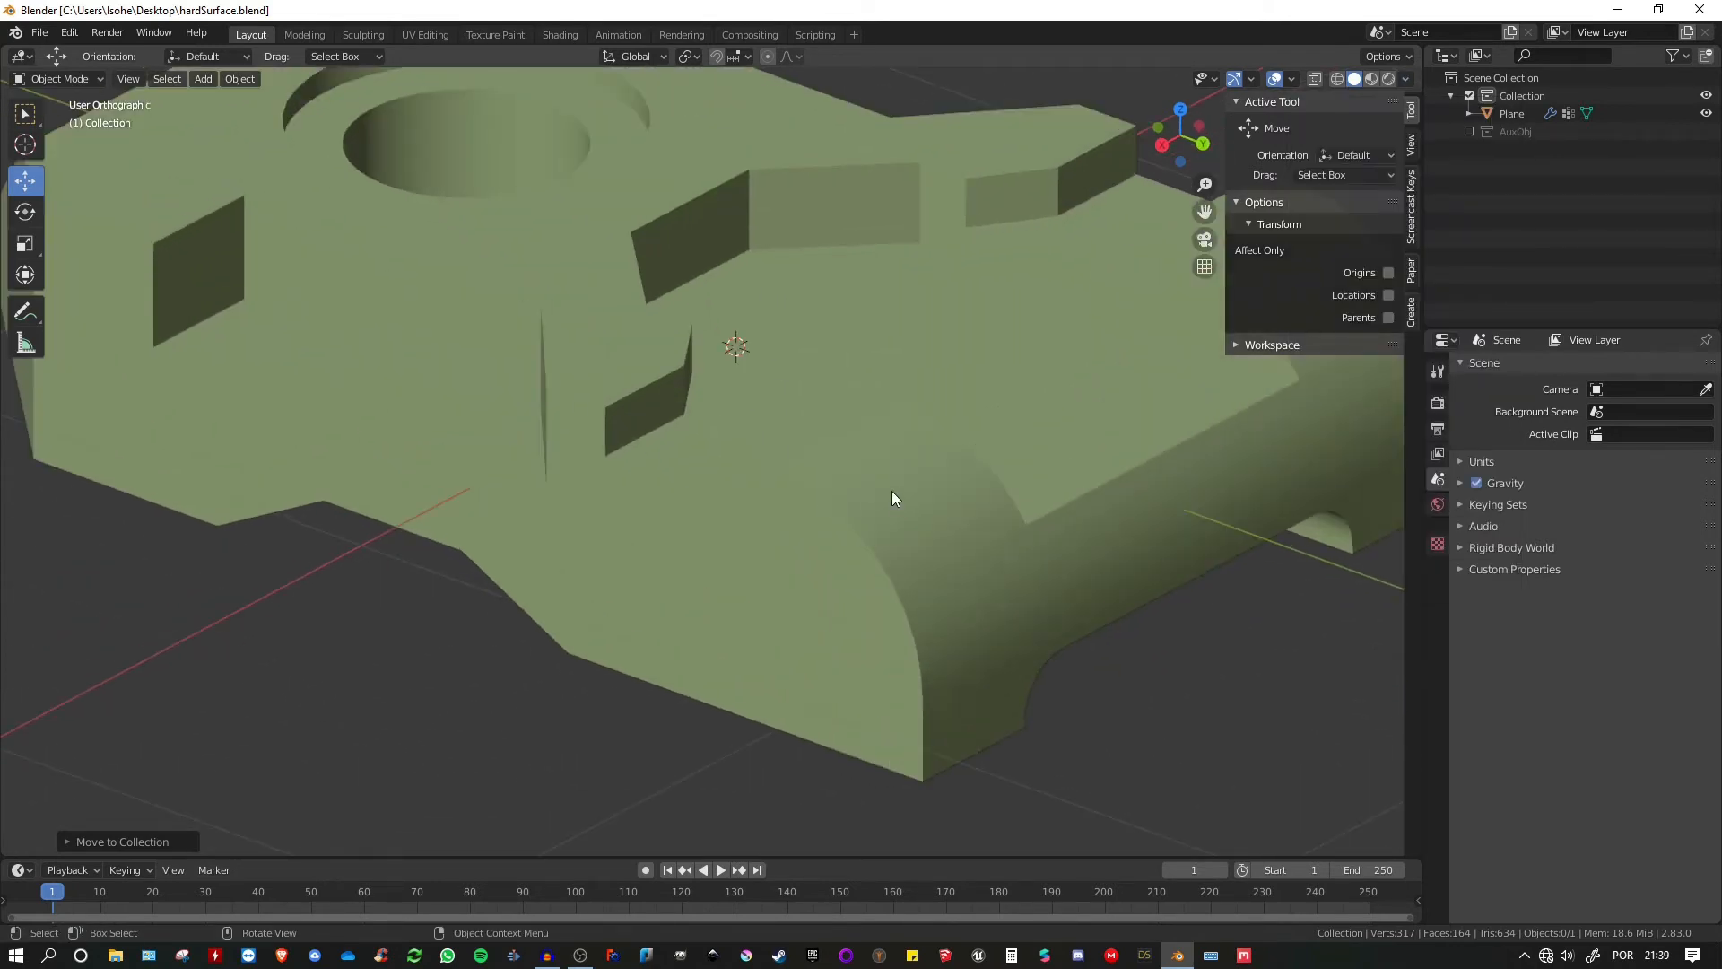
middle_drag(891, 492, 628, 386)
shift+middle_drag(628, 385, 719, 399)
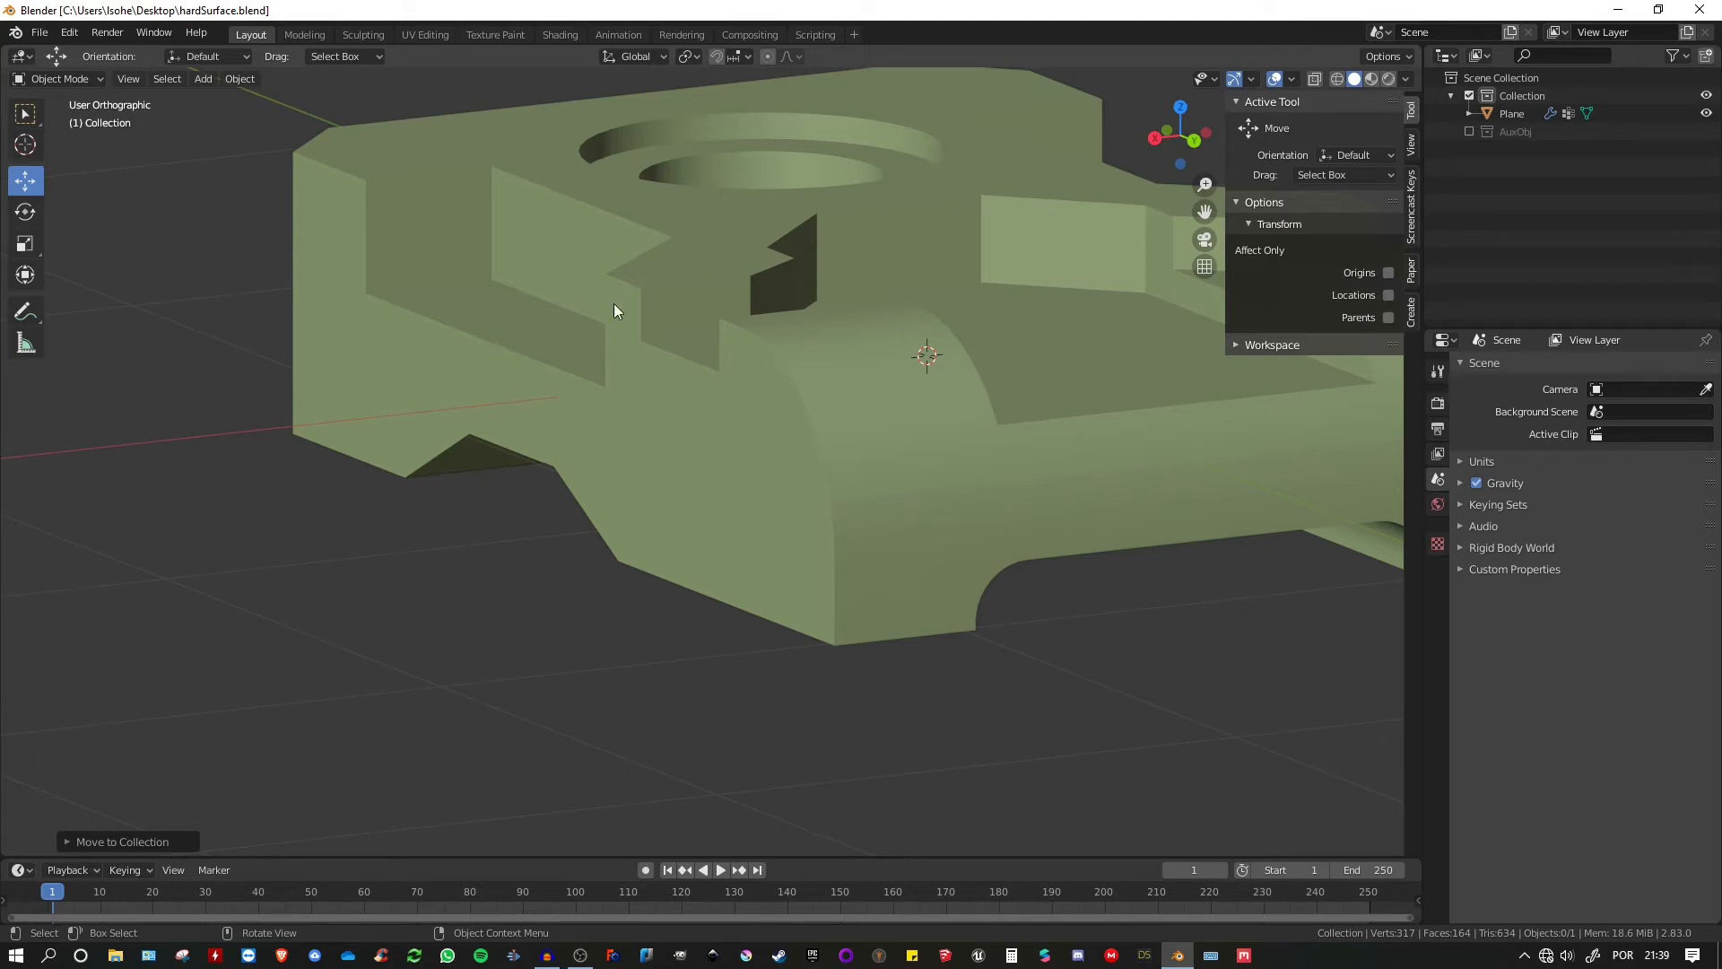
scroll(623, 285, up, 4)
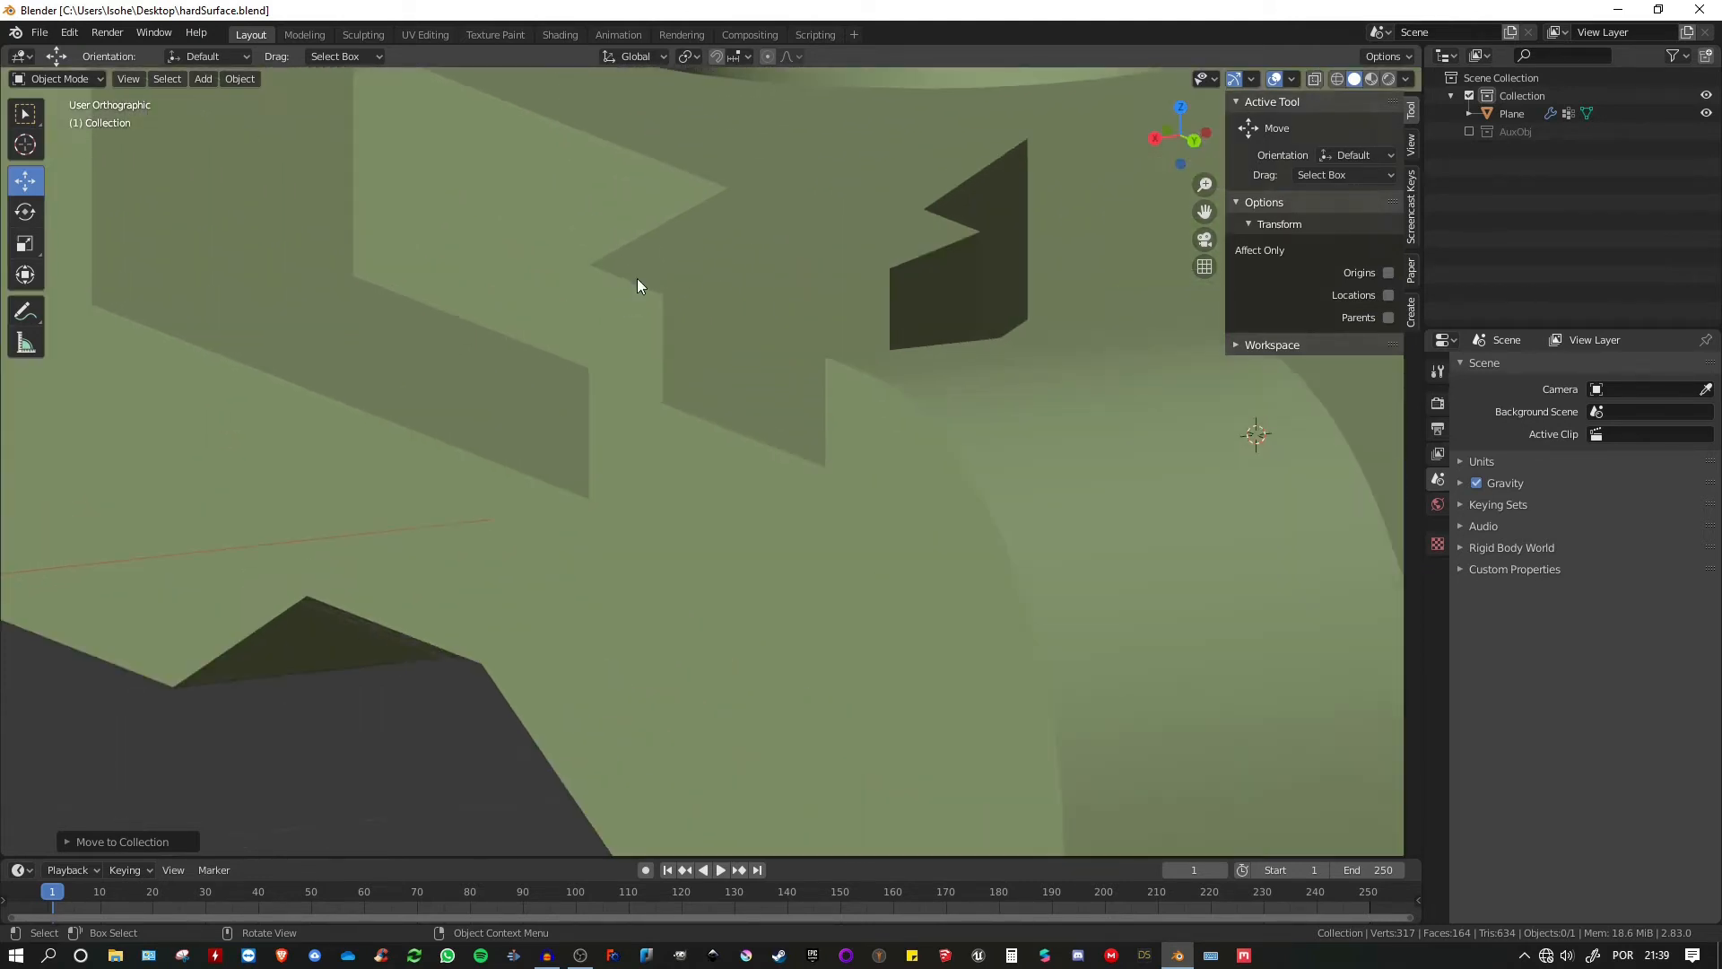
scroll(617, 280, down, 4)
shift+middle_drag(361, 178, 611, 287)
scroll(612, 287, up, 3)
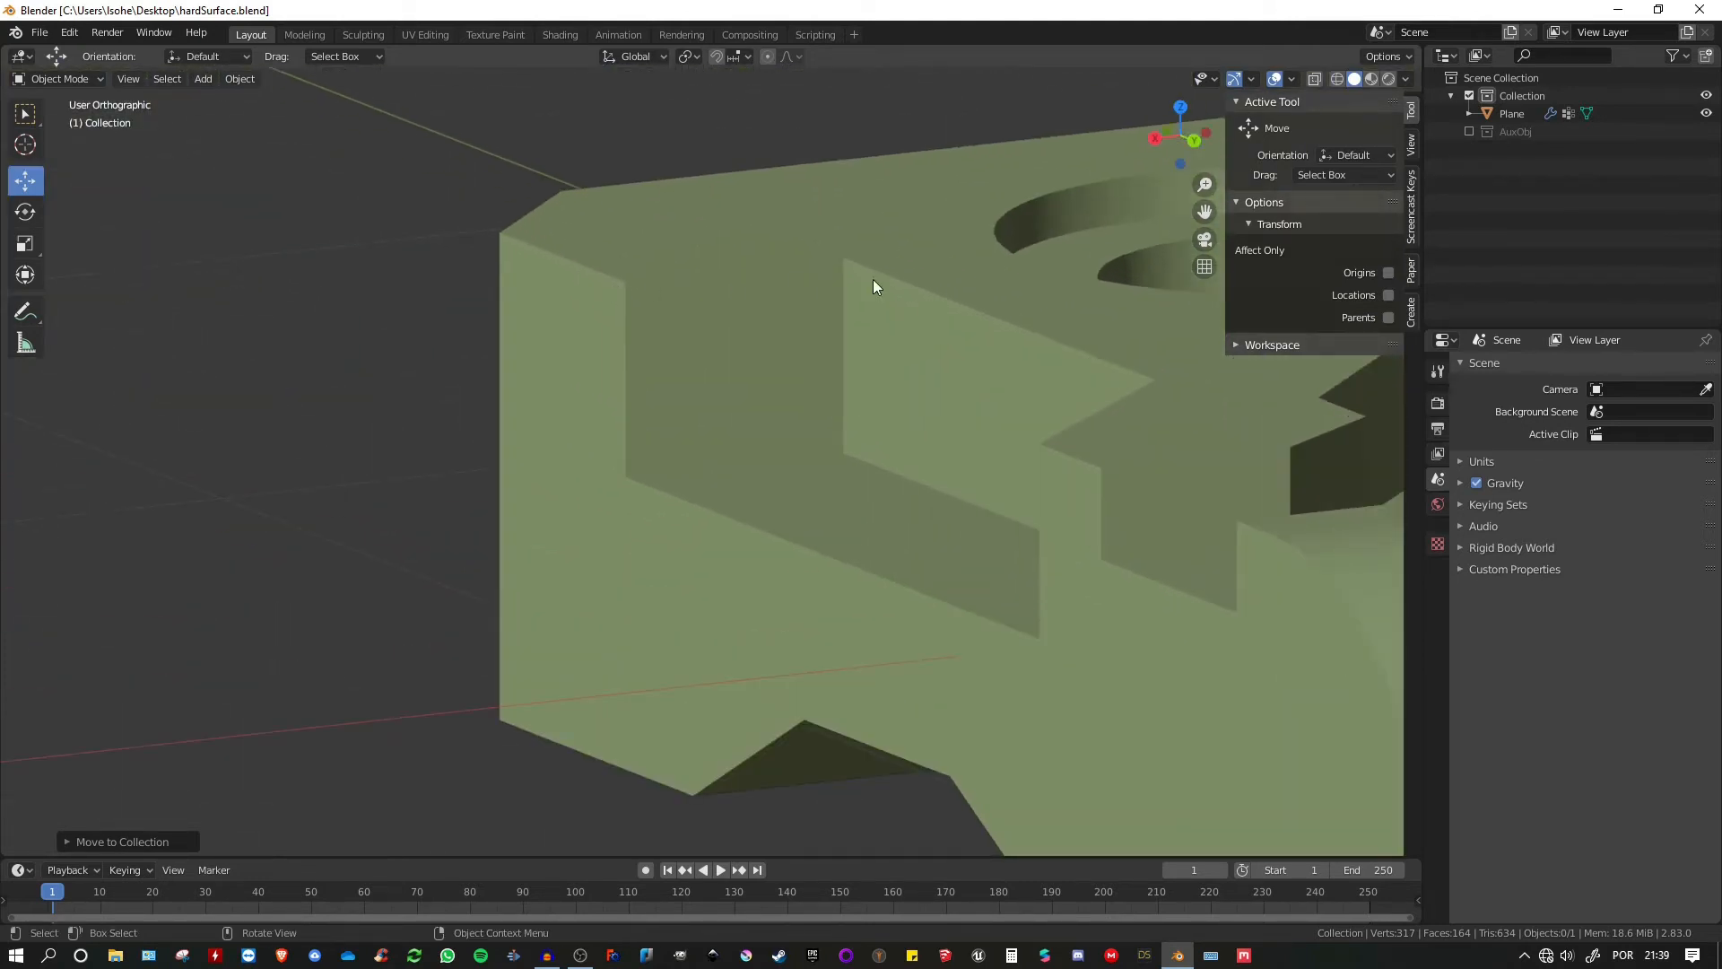
shift+middle_drag(915, 306, 516, 231)
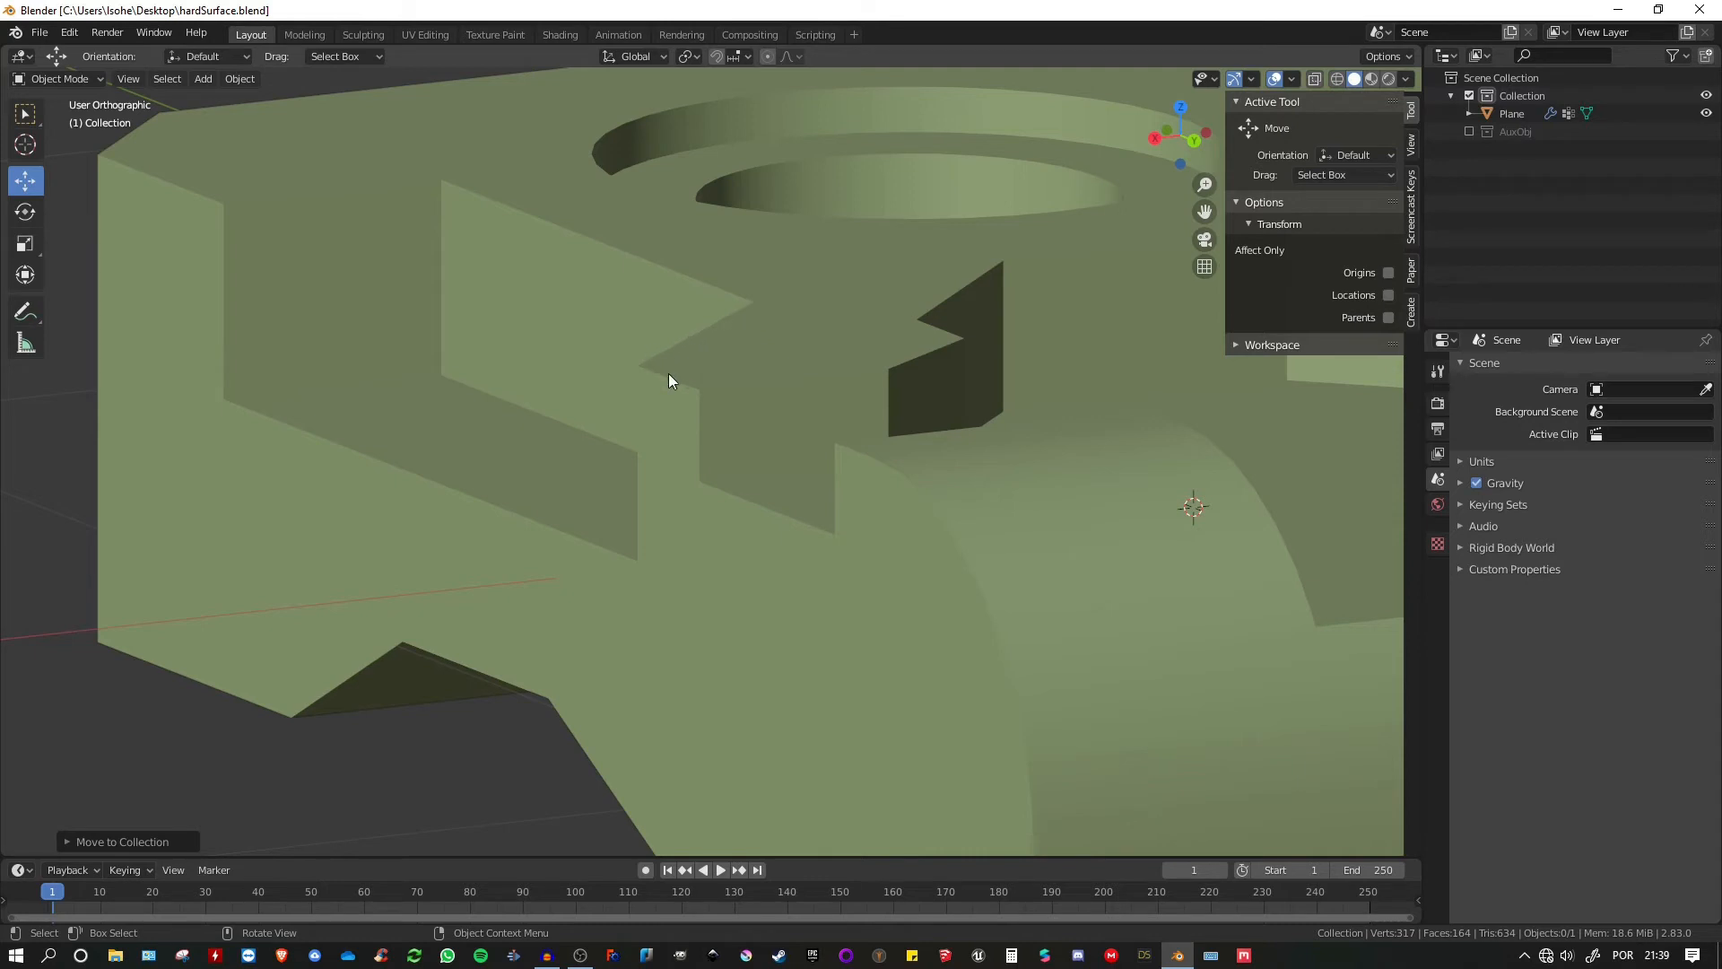
middle_drag(859, 348, 332, 294)
scroll(915, 353, down, 3)
scroll(642, 362, down, 2)
middle_drag(611, 384, 686, 382)
scroll(725, 364, up, 3)
scroll(701, 399, down, 5)
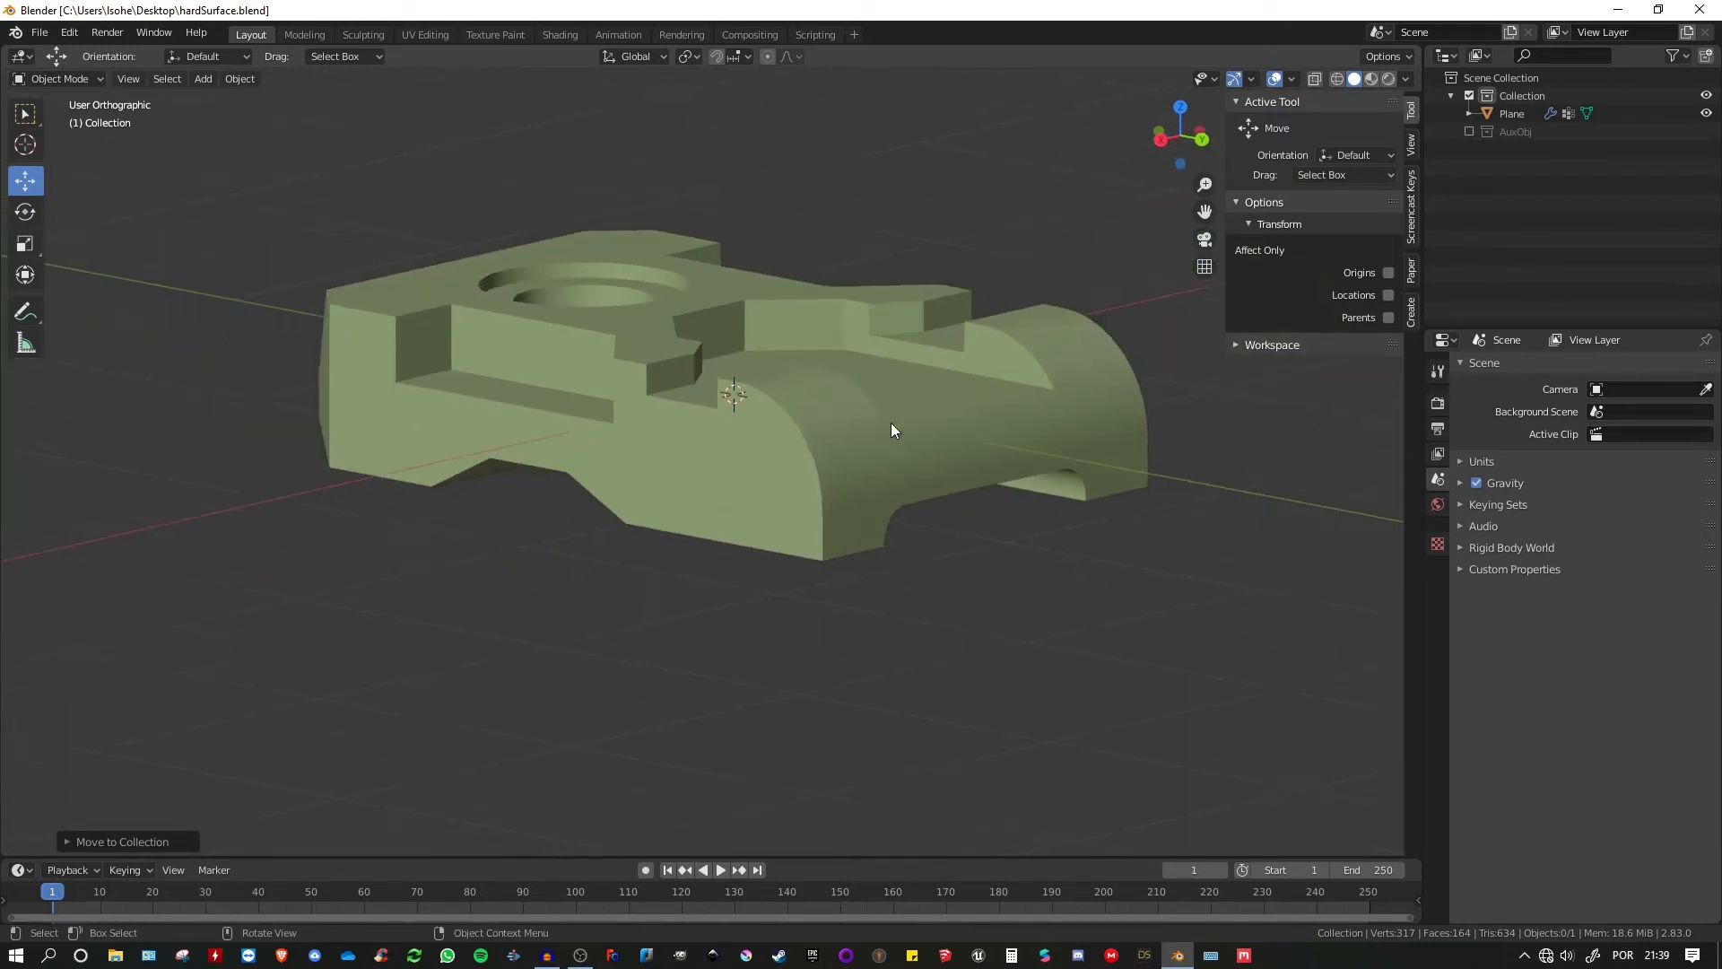
- Select the body and collapse its Solidify and all Boolean modifiers in the modifier stack
click(907, 407)
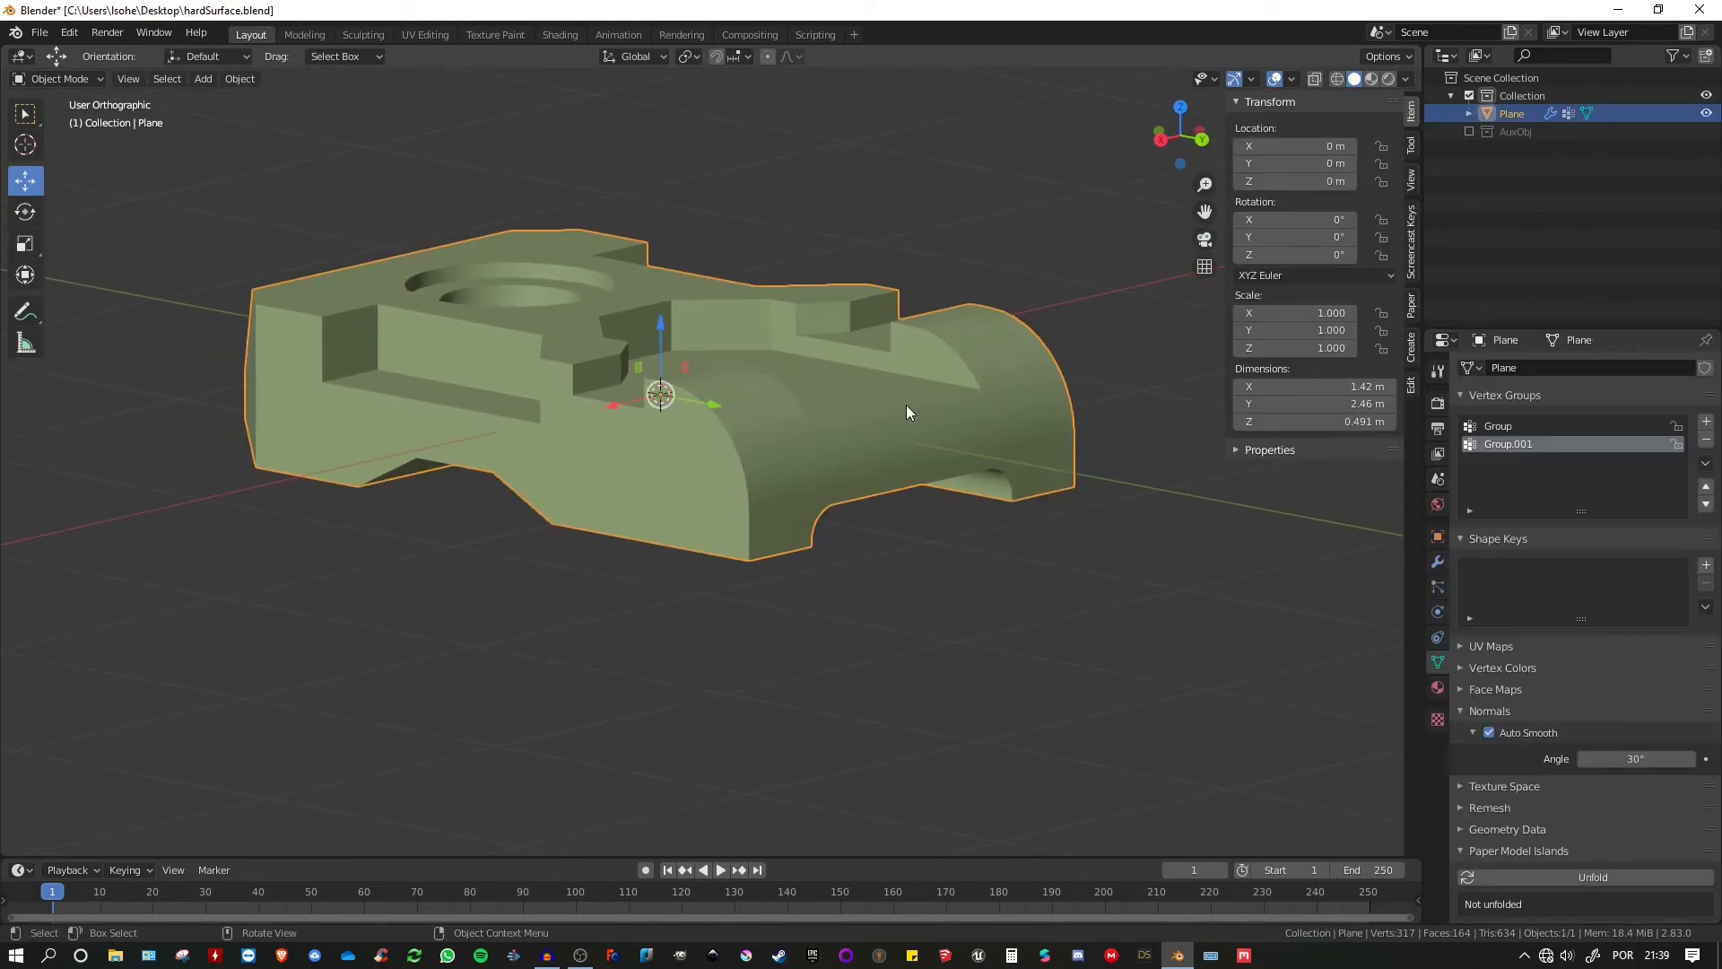
click(1435, 561)
click(1469, 498)
click(1470, 529)
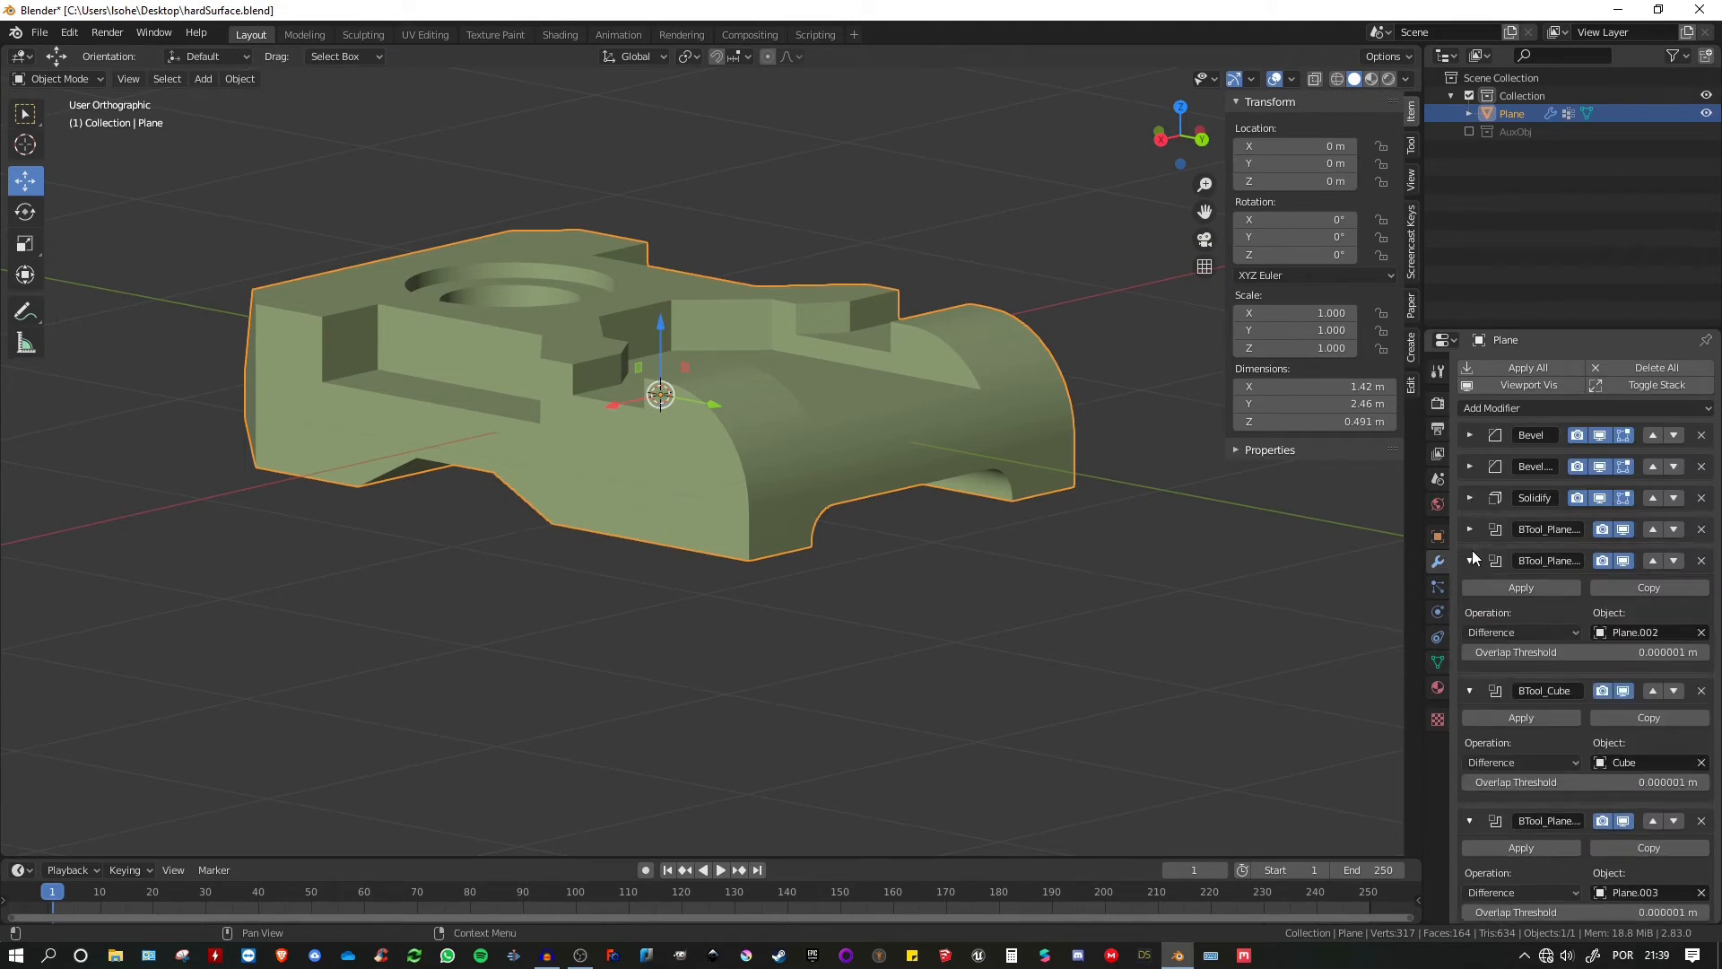
click(1470, 561)
click(1470, 592)
click(1469, 623)
click(1469, 655)
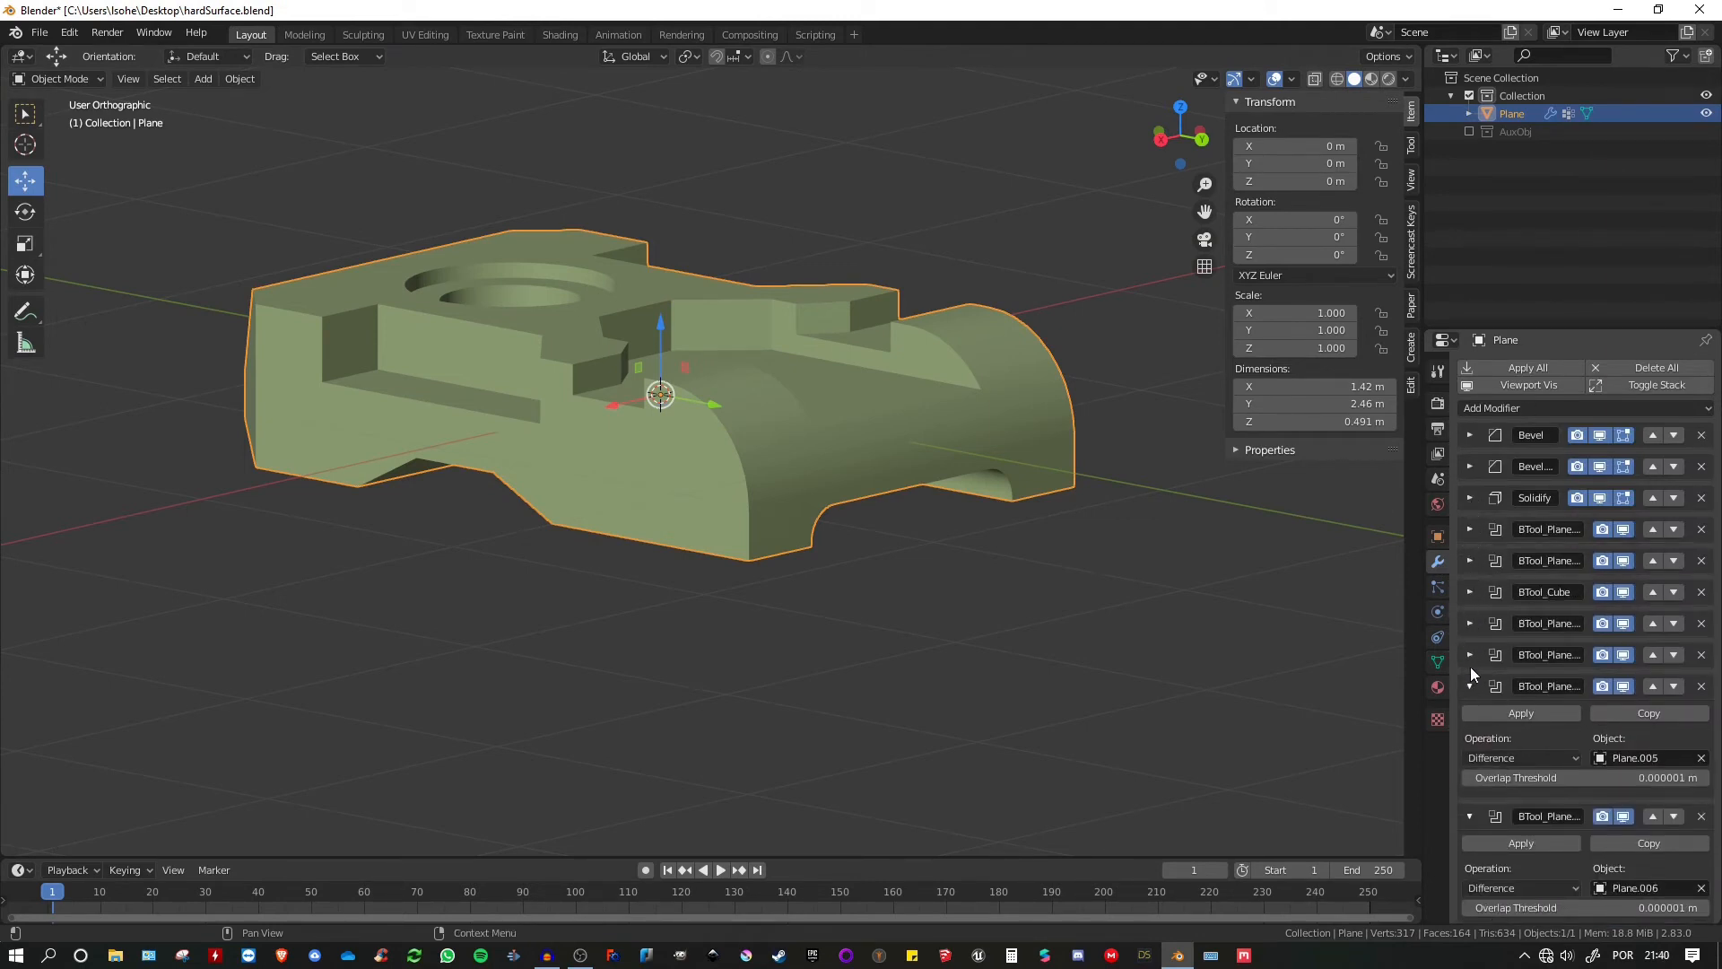
click(1471, 686)
click(1471, 718)
click(1470, 749)
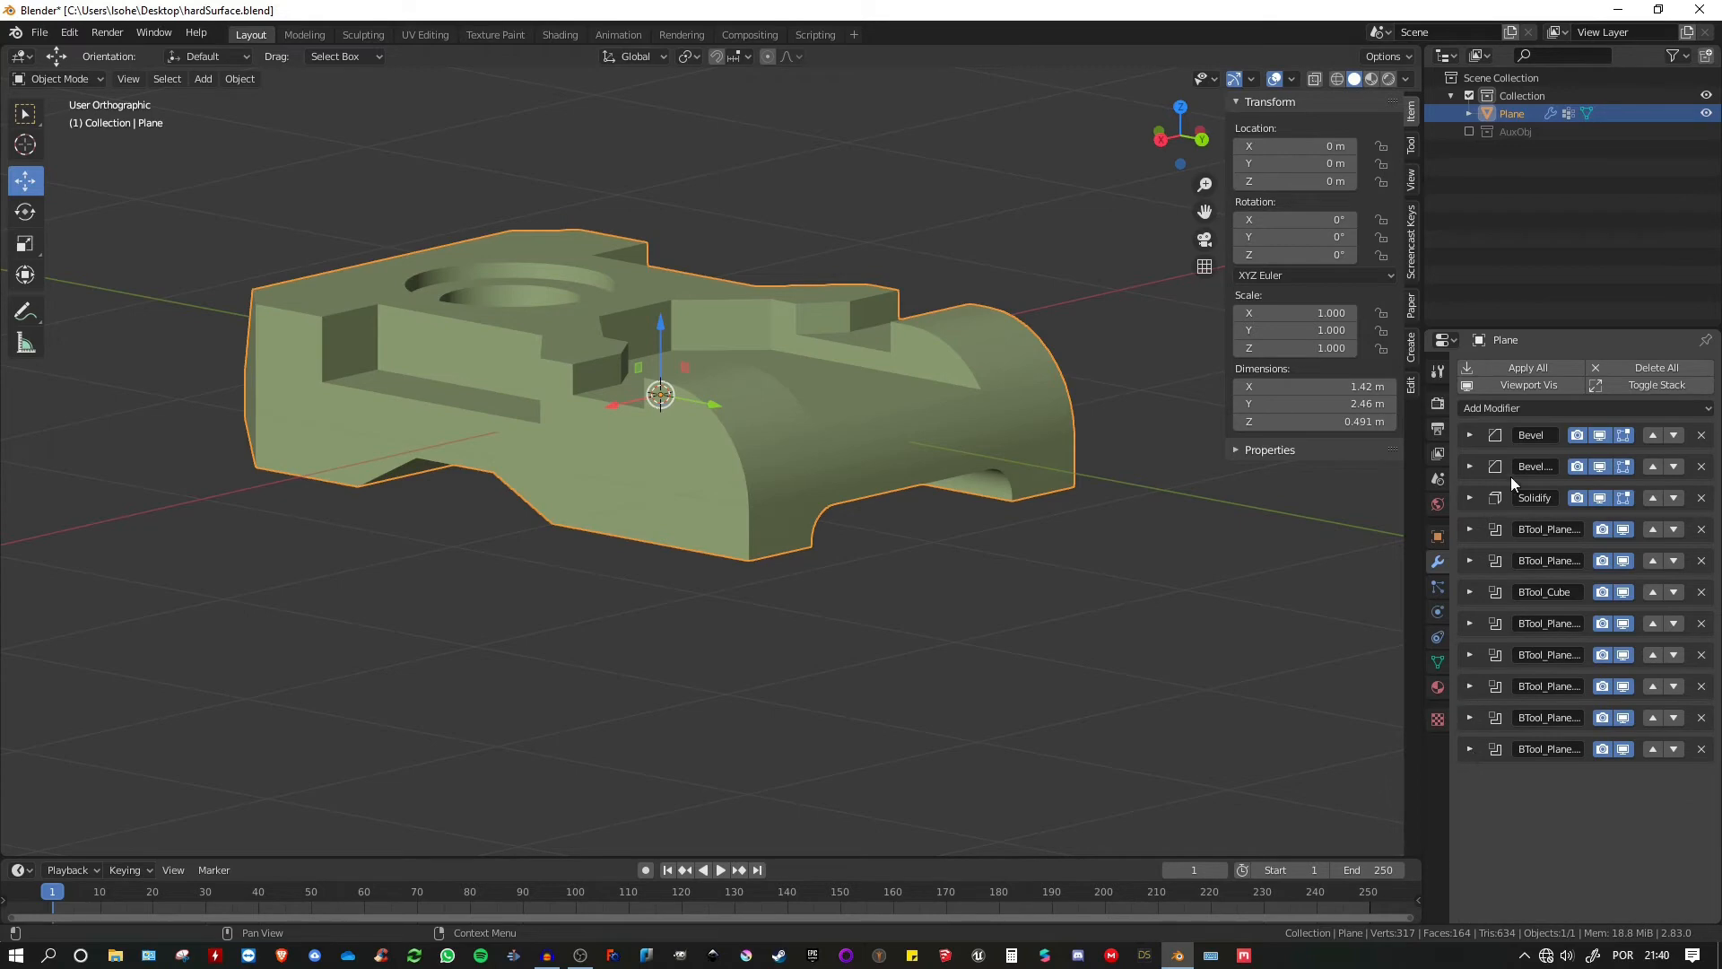
- Add a Bevel modifier after the body's Boolean modifiers and limit it by angle
click(1523, 409)
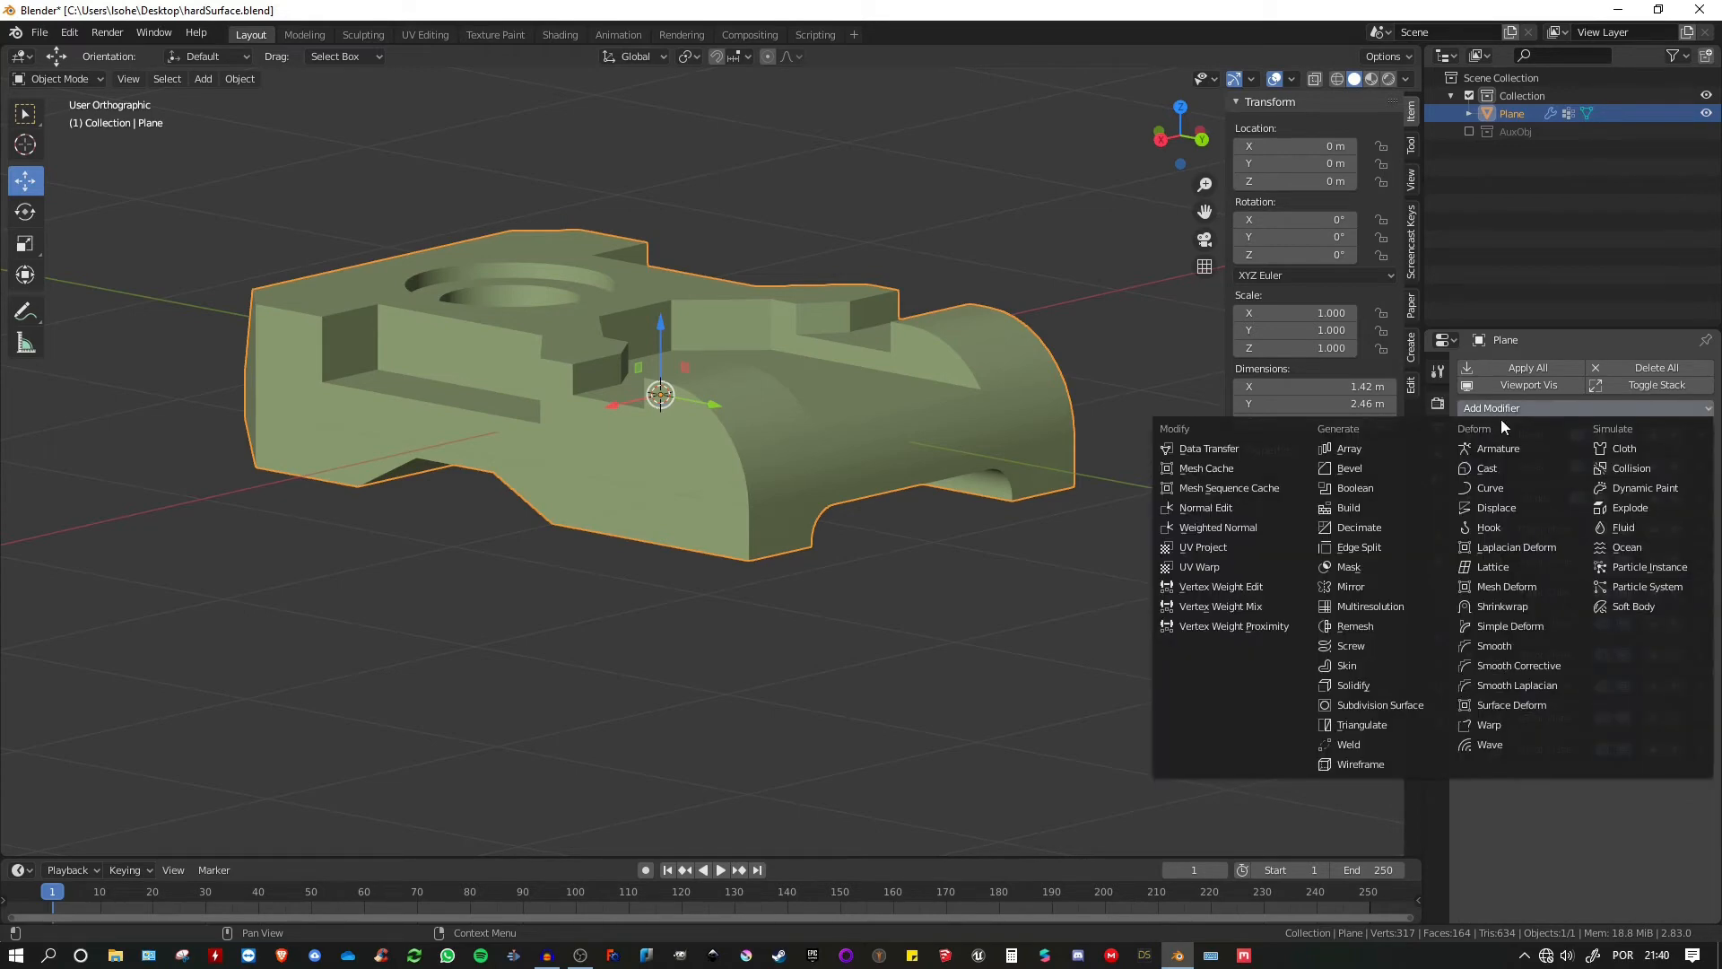
click(1350, 469)
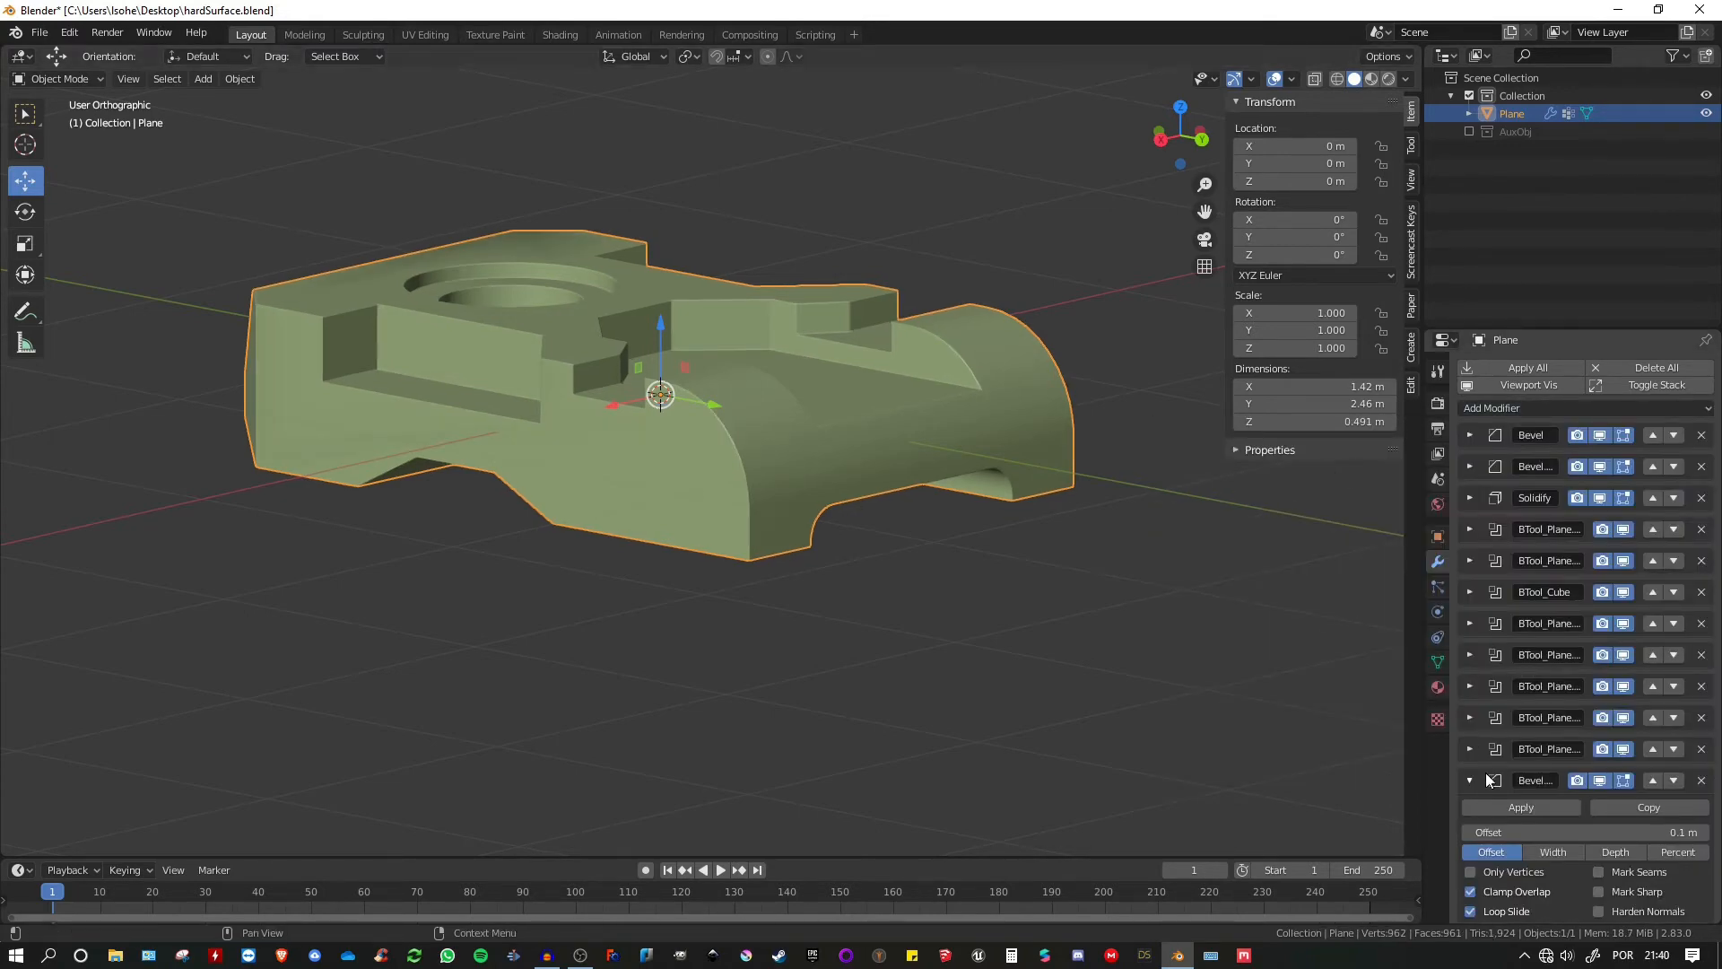
scroll(1506, 789, down, 6)
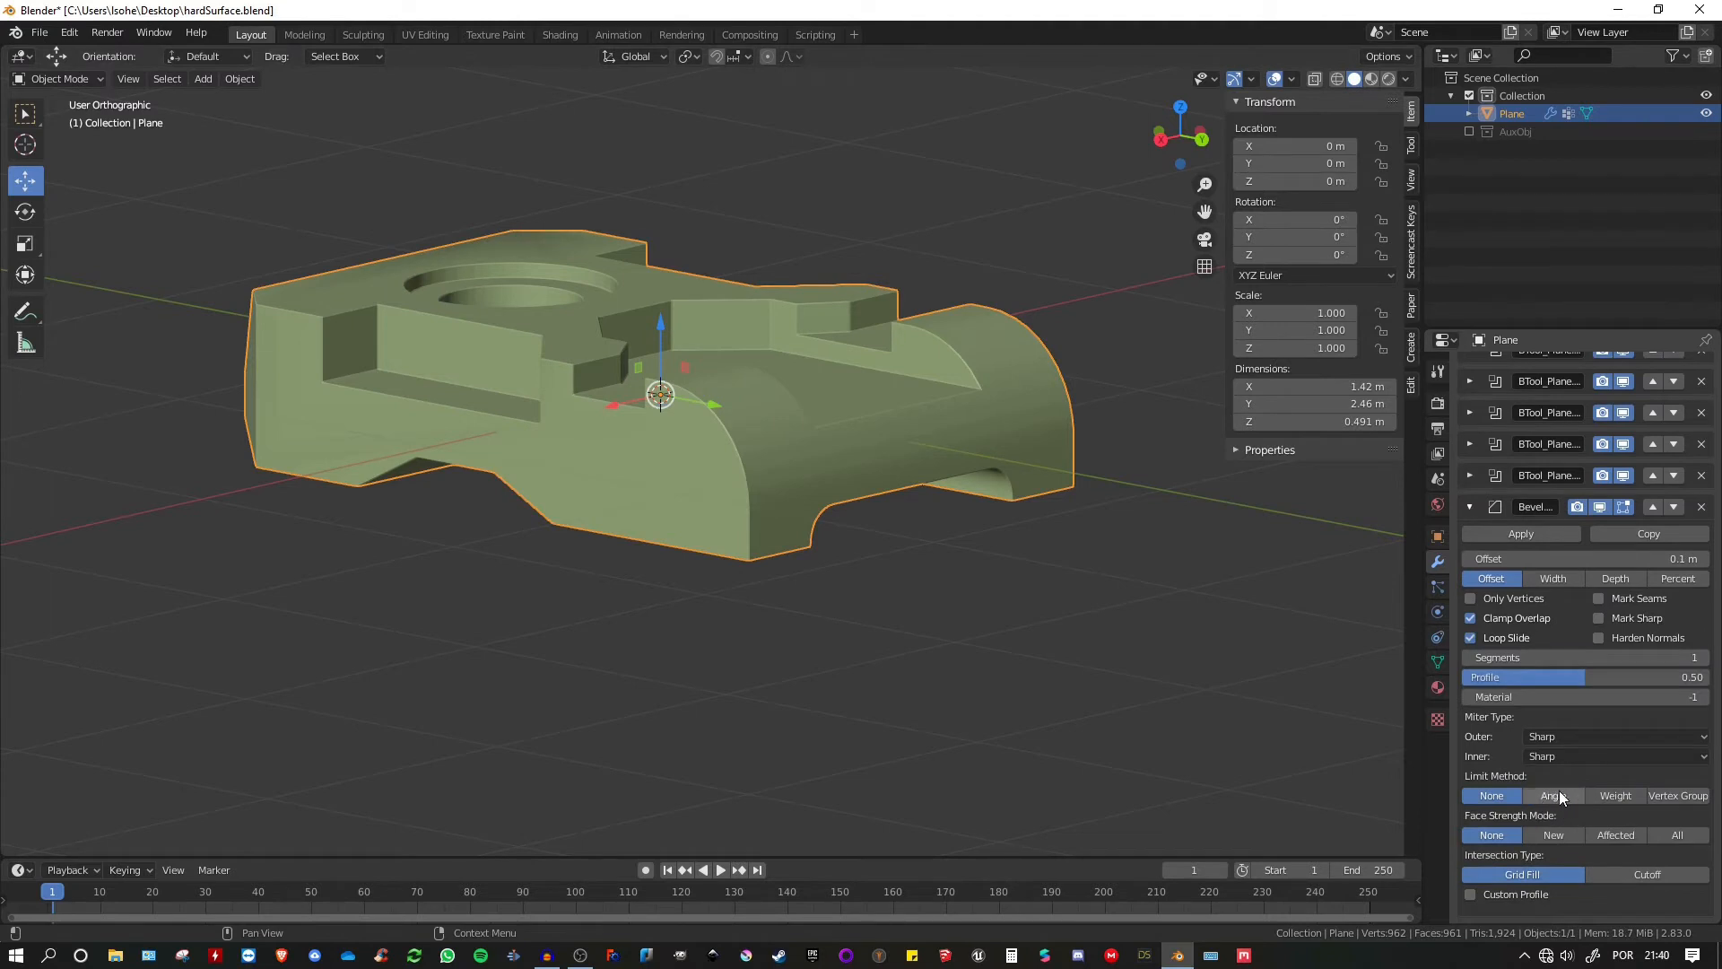
click(1552, 796)
middle_drag(1058, 538, 858, 425)
scroll(766, 431, up, 3)
scroll(834, 448, up, 2)
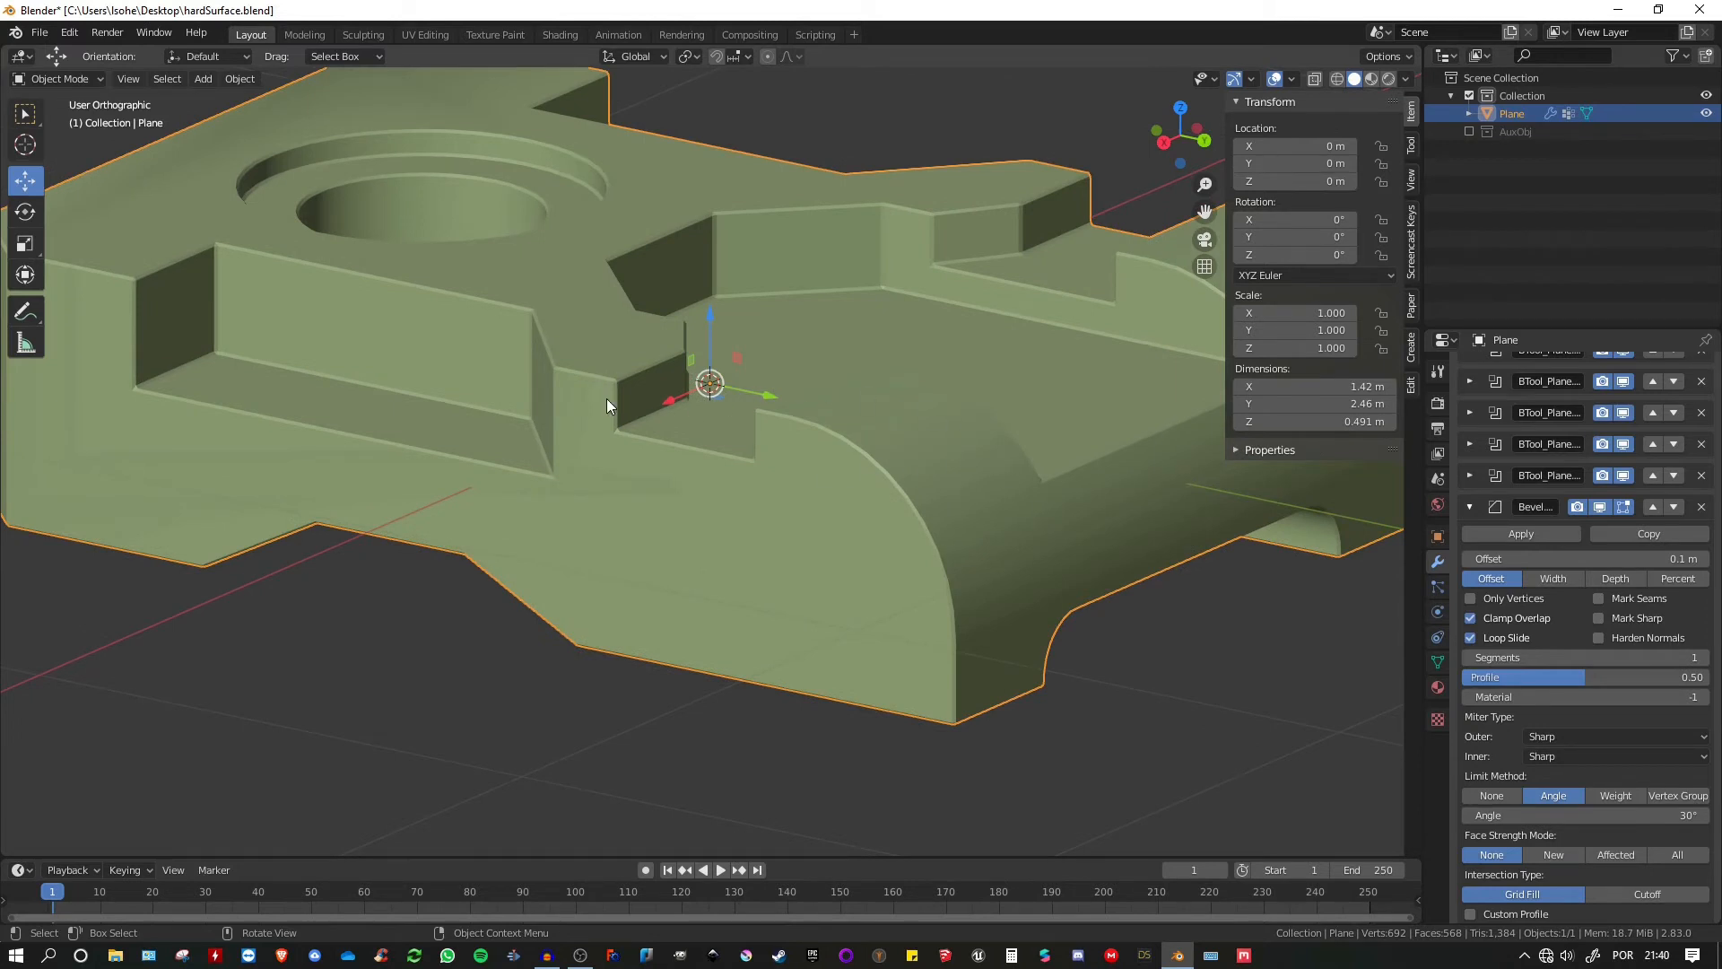
scroll(897, 431, down, 3)
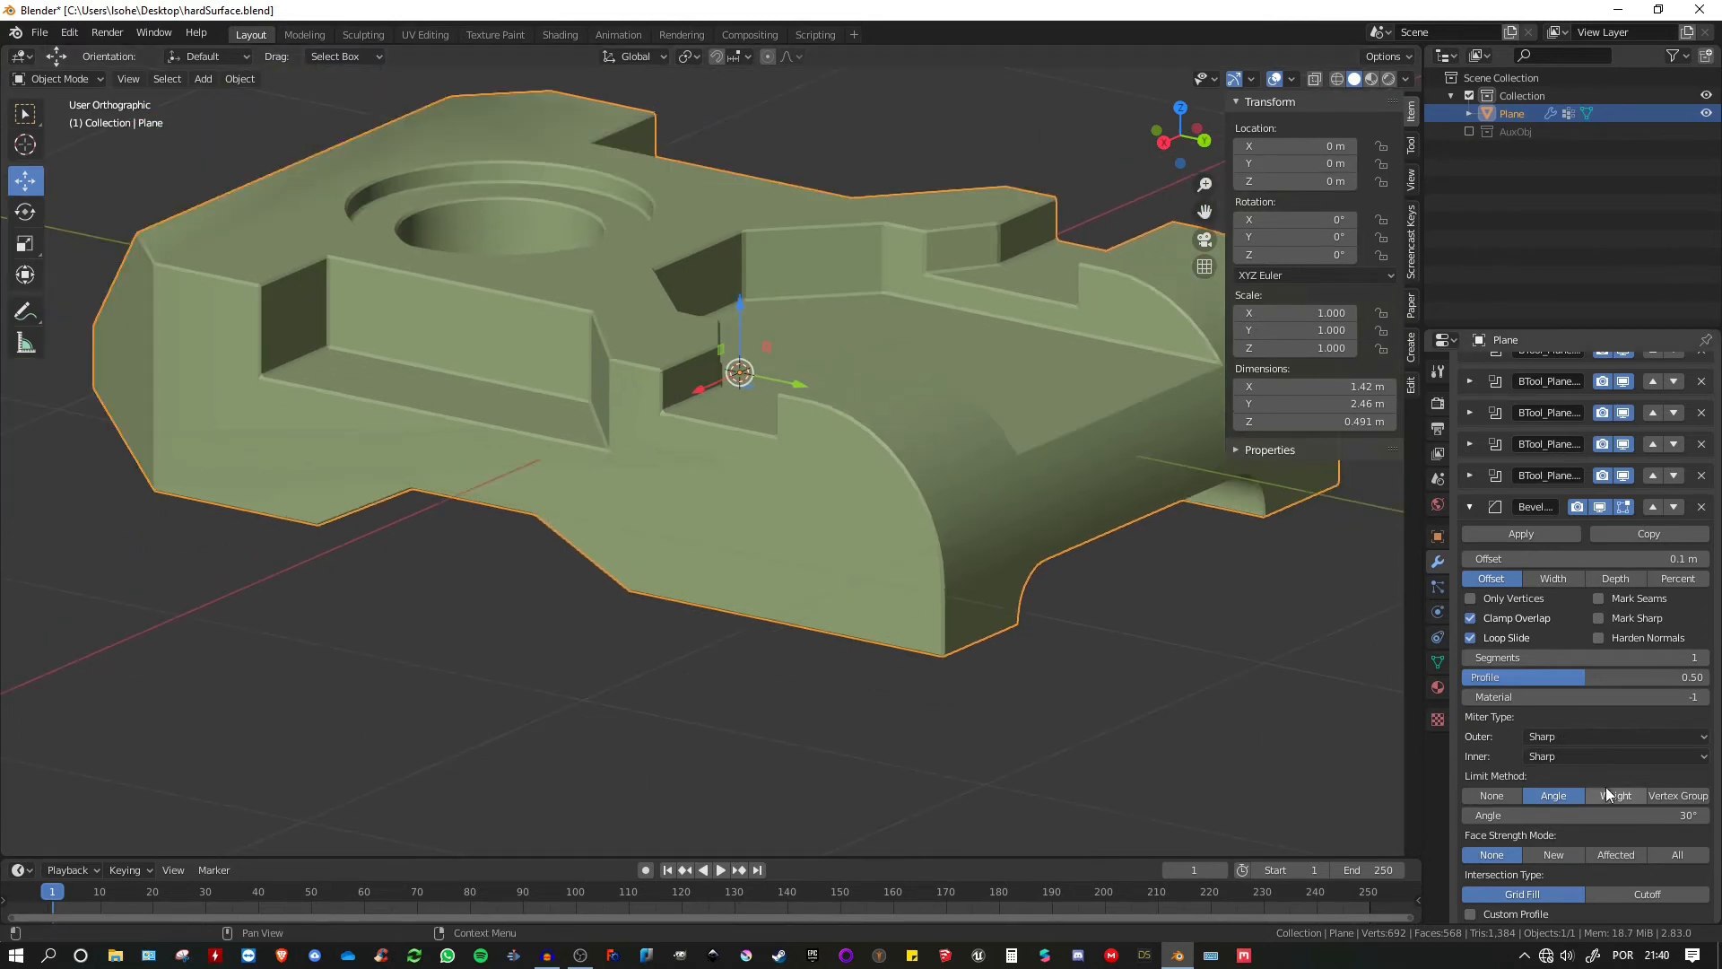
- Set the new Bevel modifier's segments to 5
click(1572, 658)
text(5)
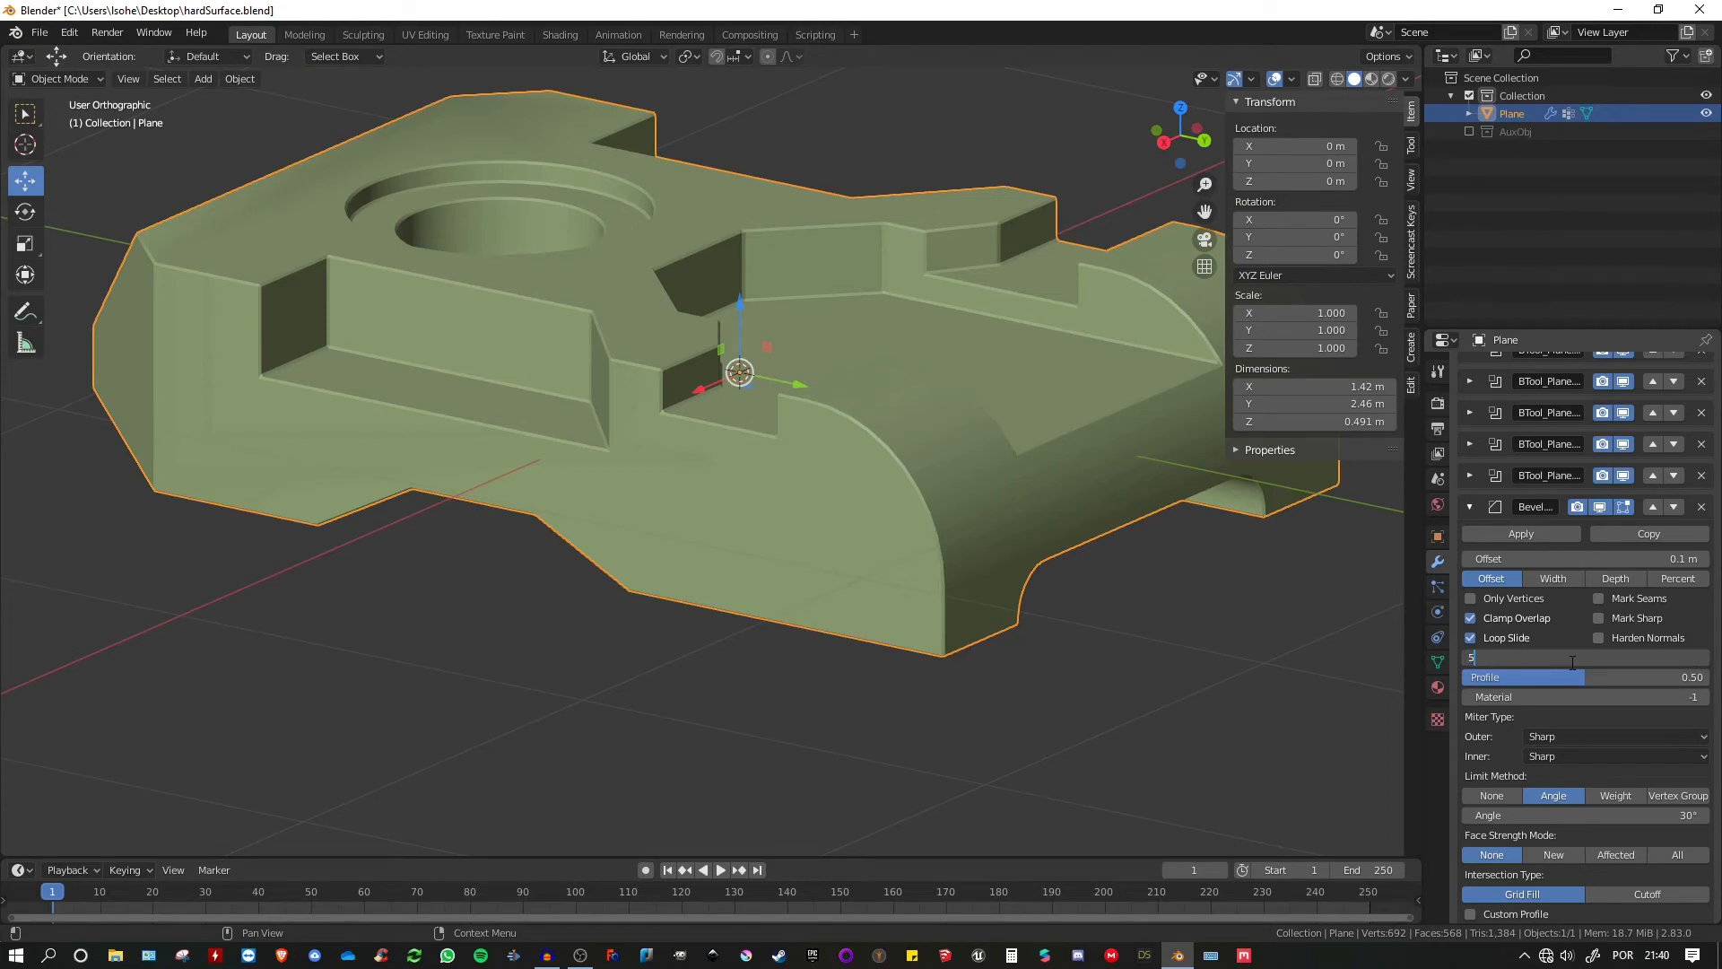
key(Return)
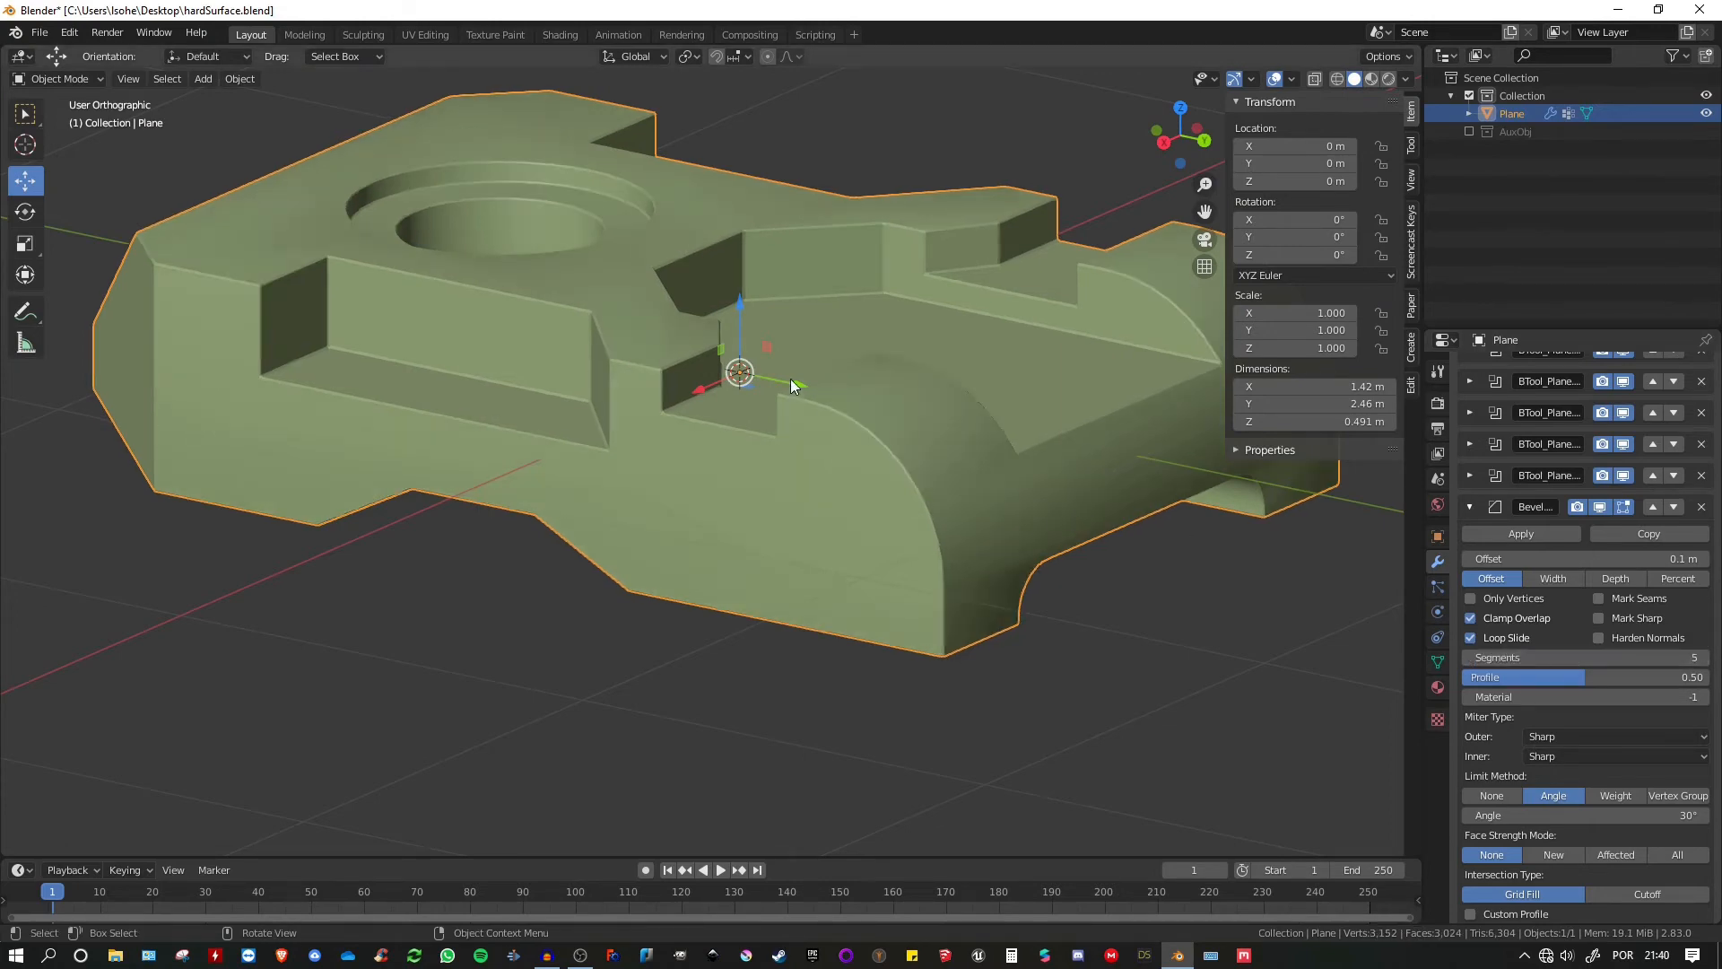
middle_drag(789, 378, 734, 409)
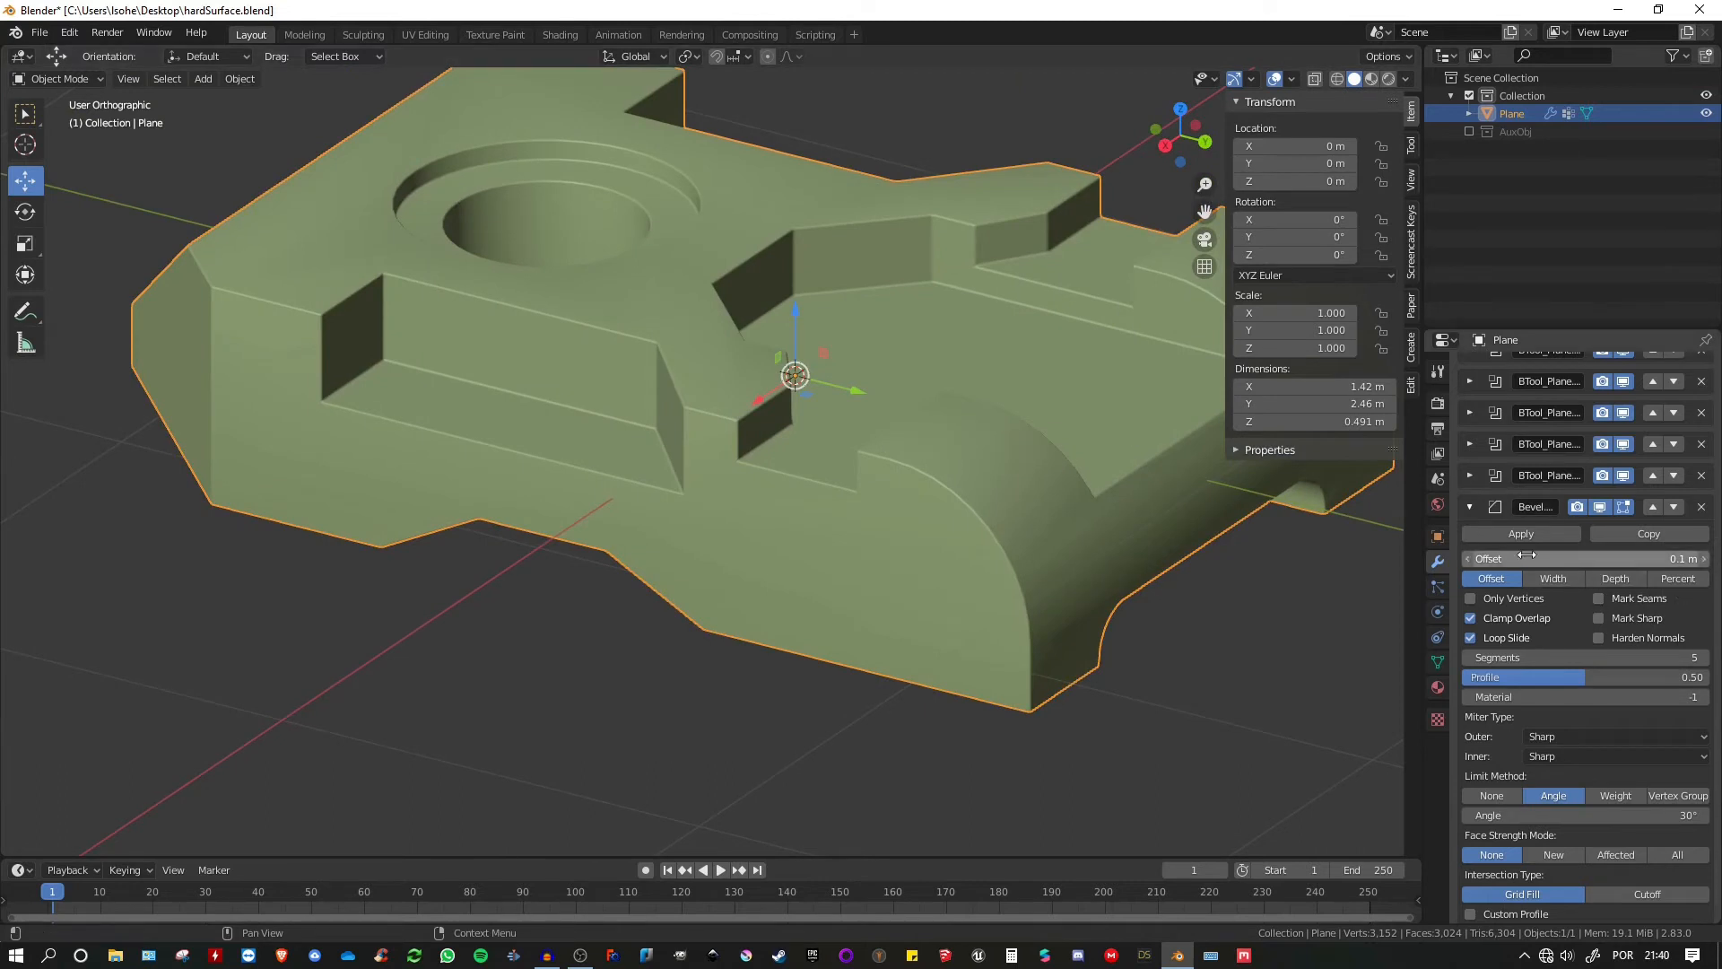
- Raise the Bevel modifier's offset to 0.84 m and check the body's edges
mouse_move(1578, 557)
mouse_down()
mouse_move(1614, 558)
mouse_move(1578, 558)
mouse_up()
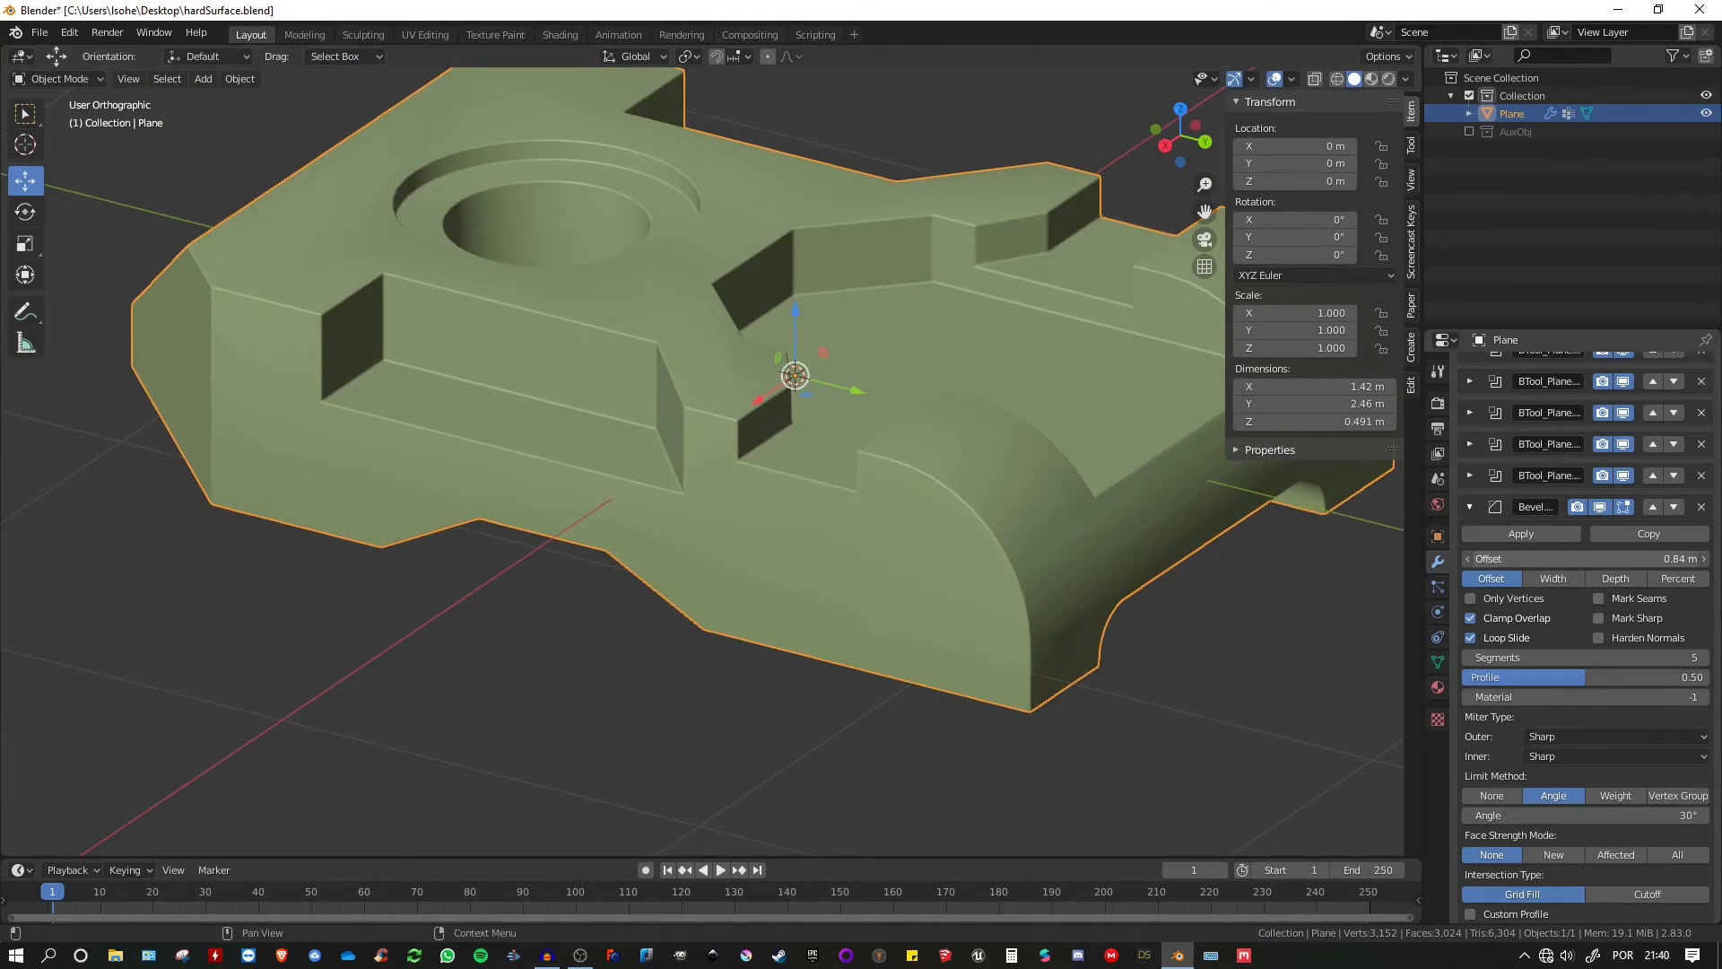
scroll(759, 515, up, 5)
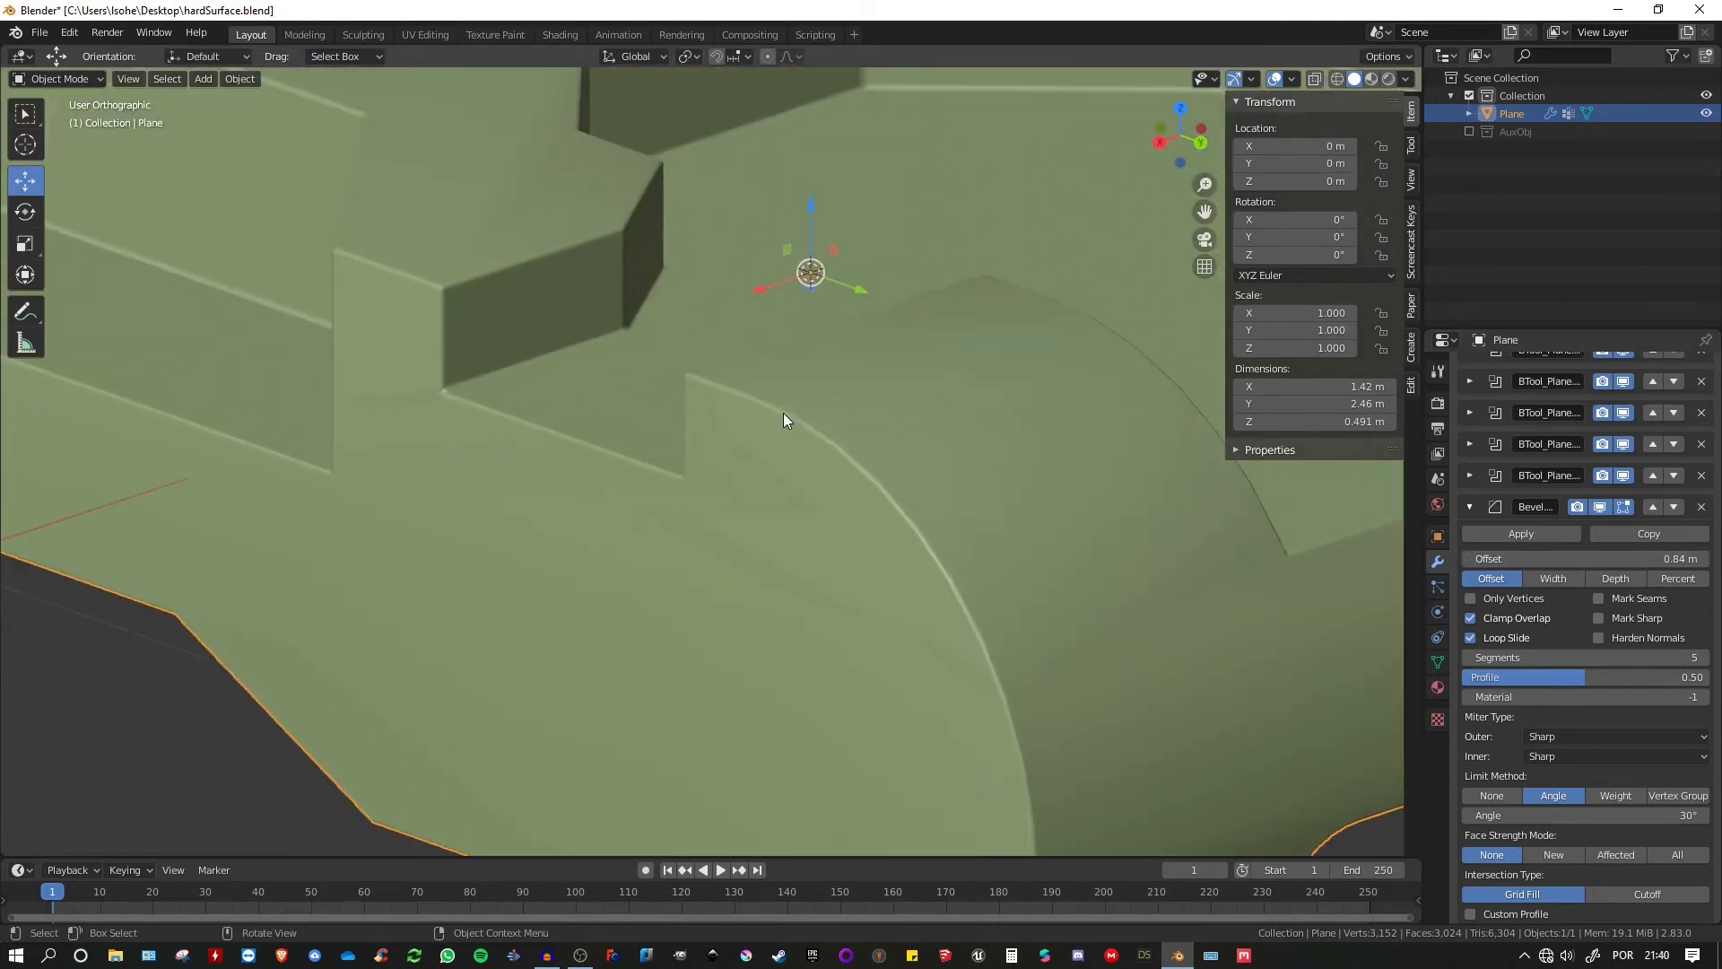
scroll(751, 422, down, 5)
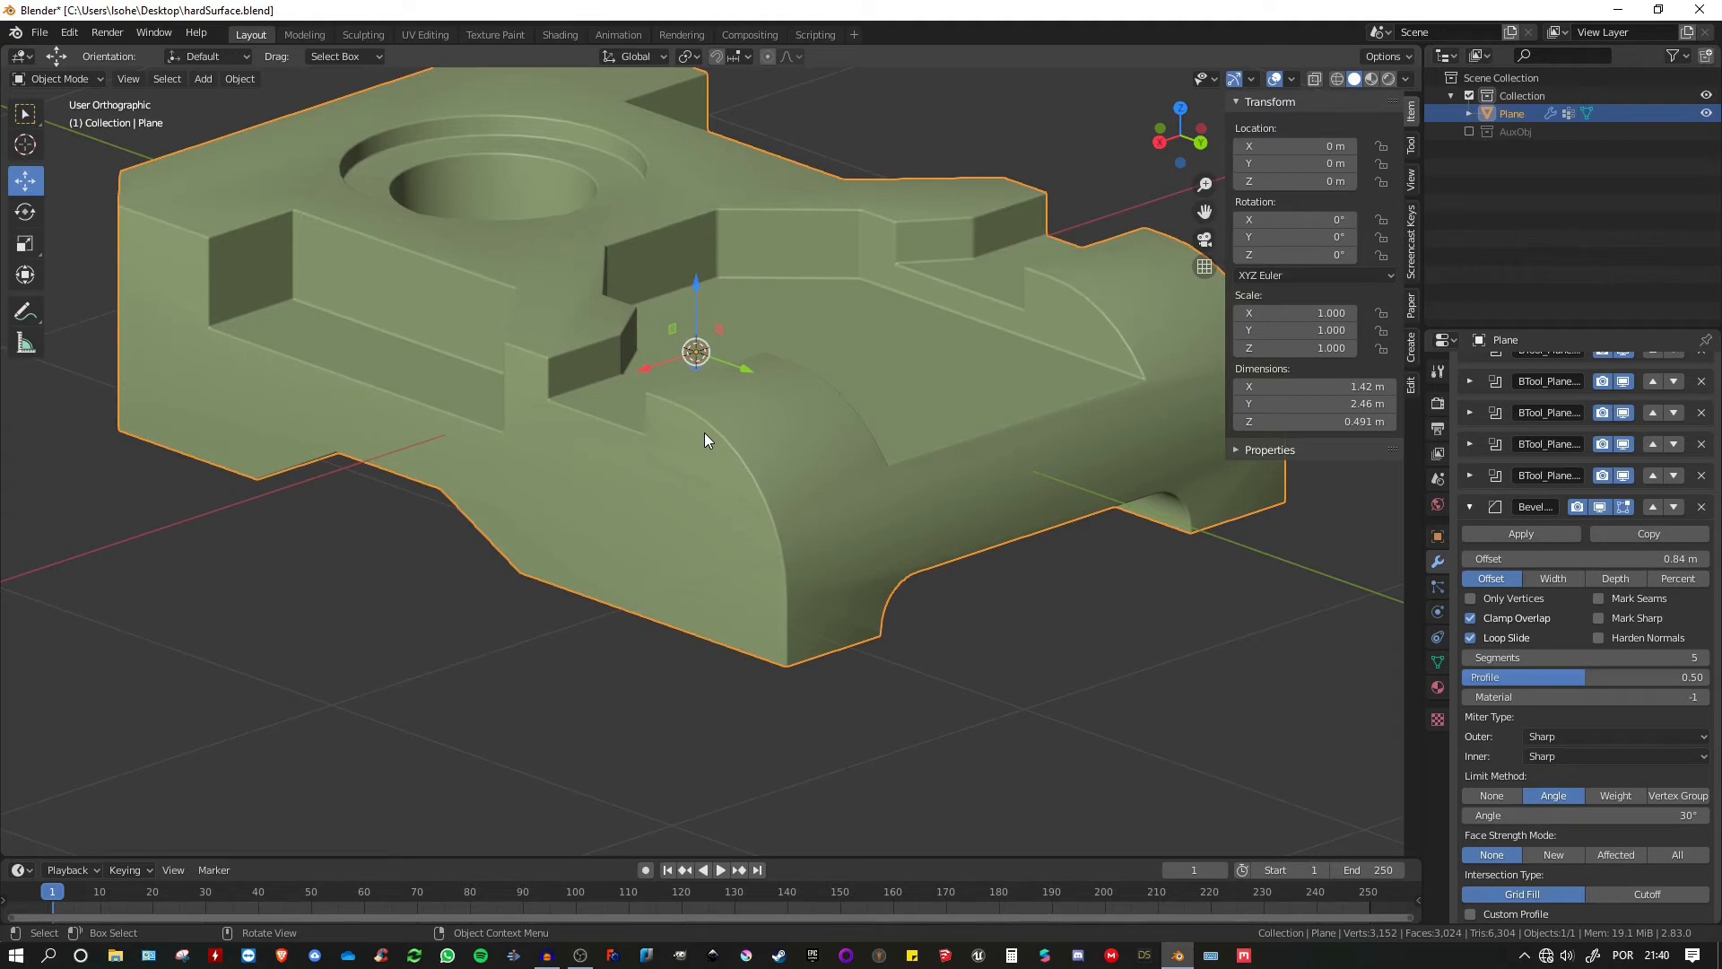
middle_drag(520, 362, 554, 364)
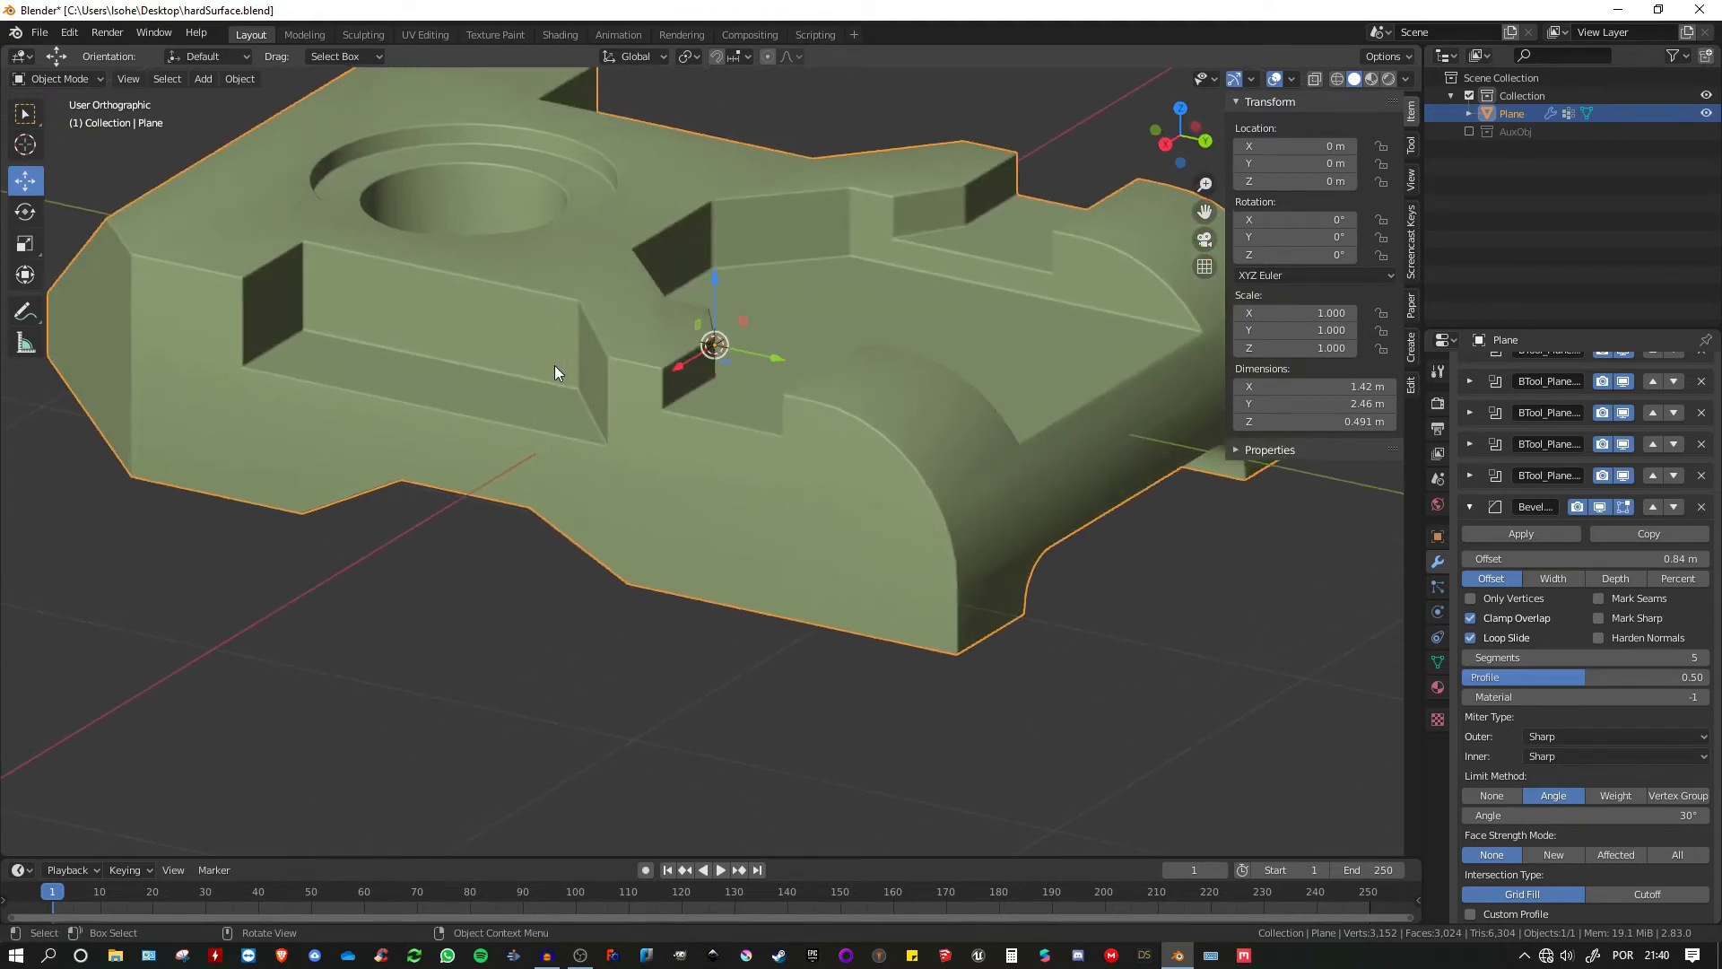
scroll(888, 432, down, 2)
scroll(806, 425, up, 4)
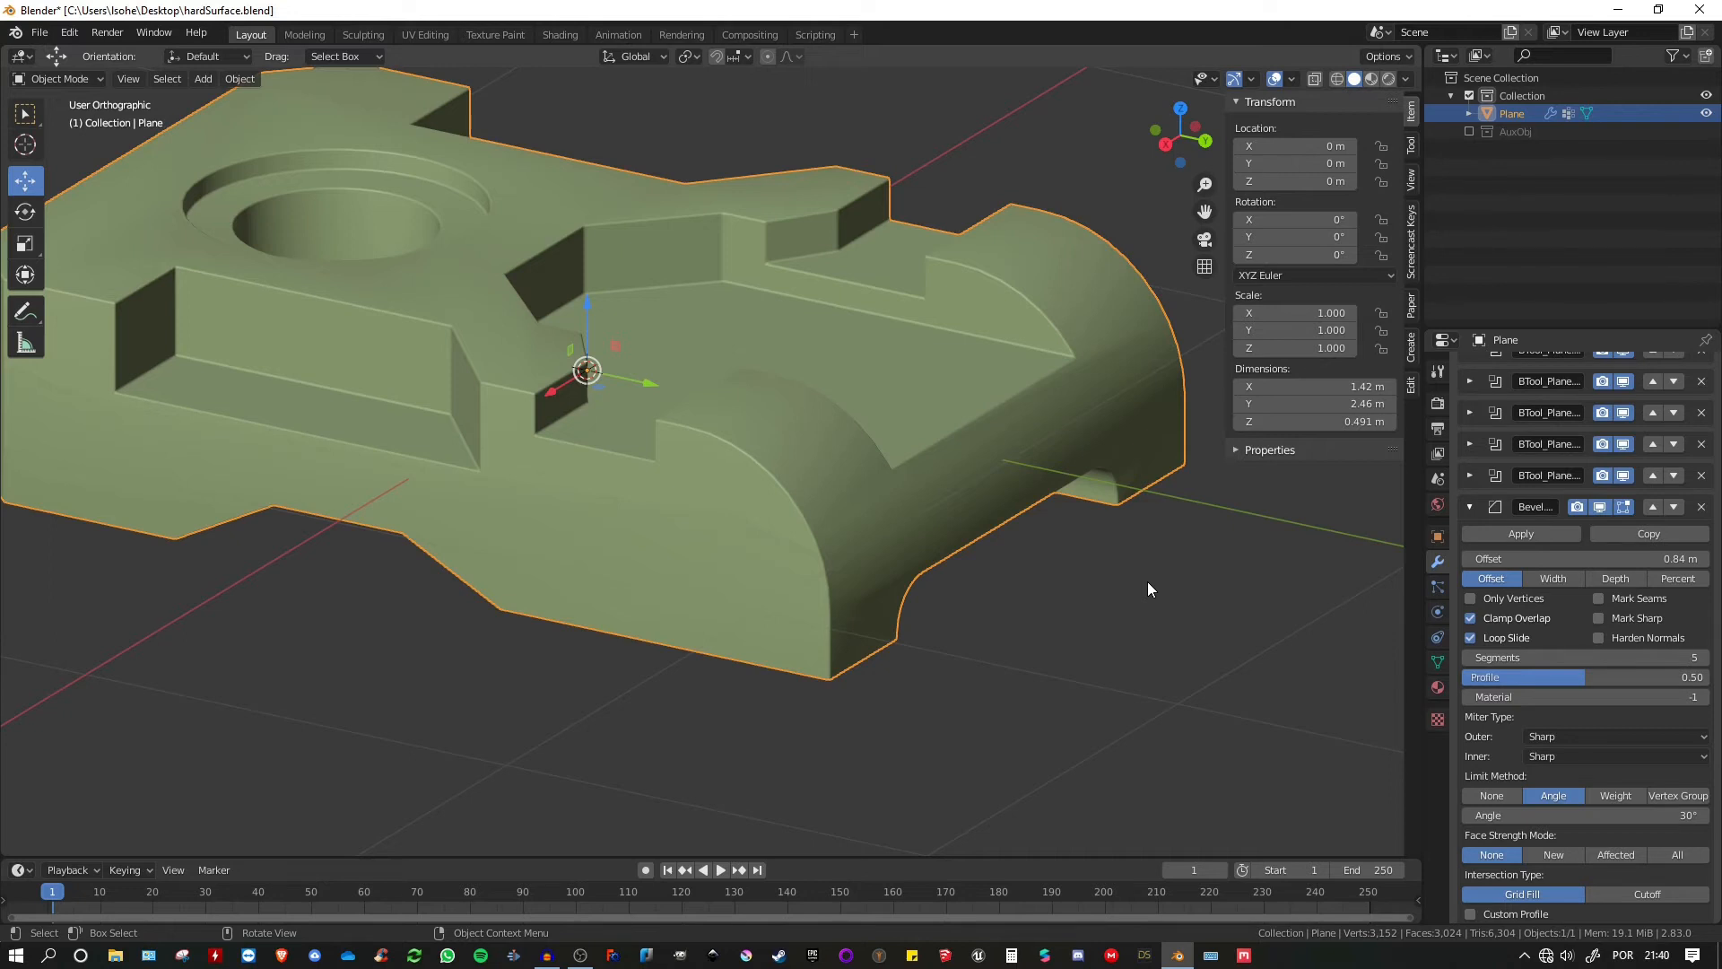
- Enable the Wireframe overlay in the body's viewport display settings
click(1438, 536)
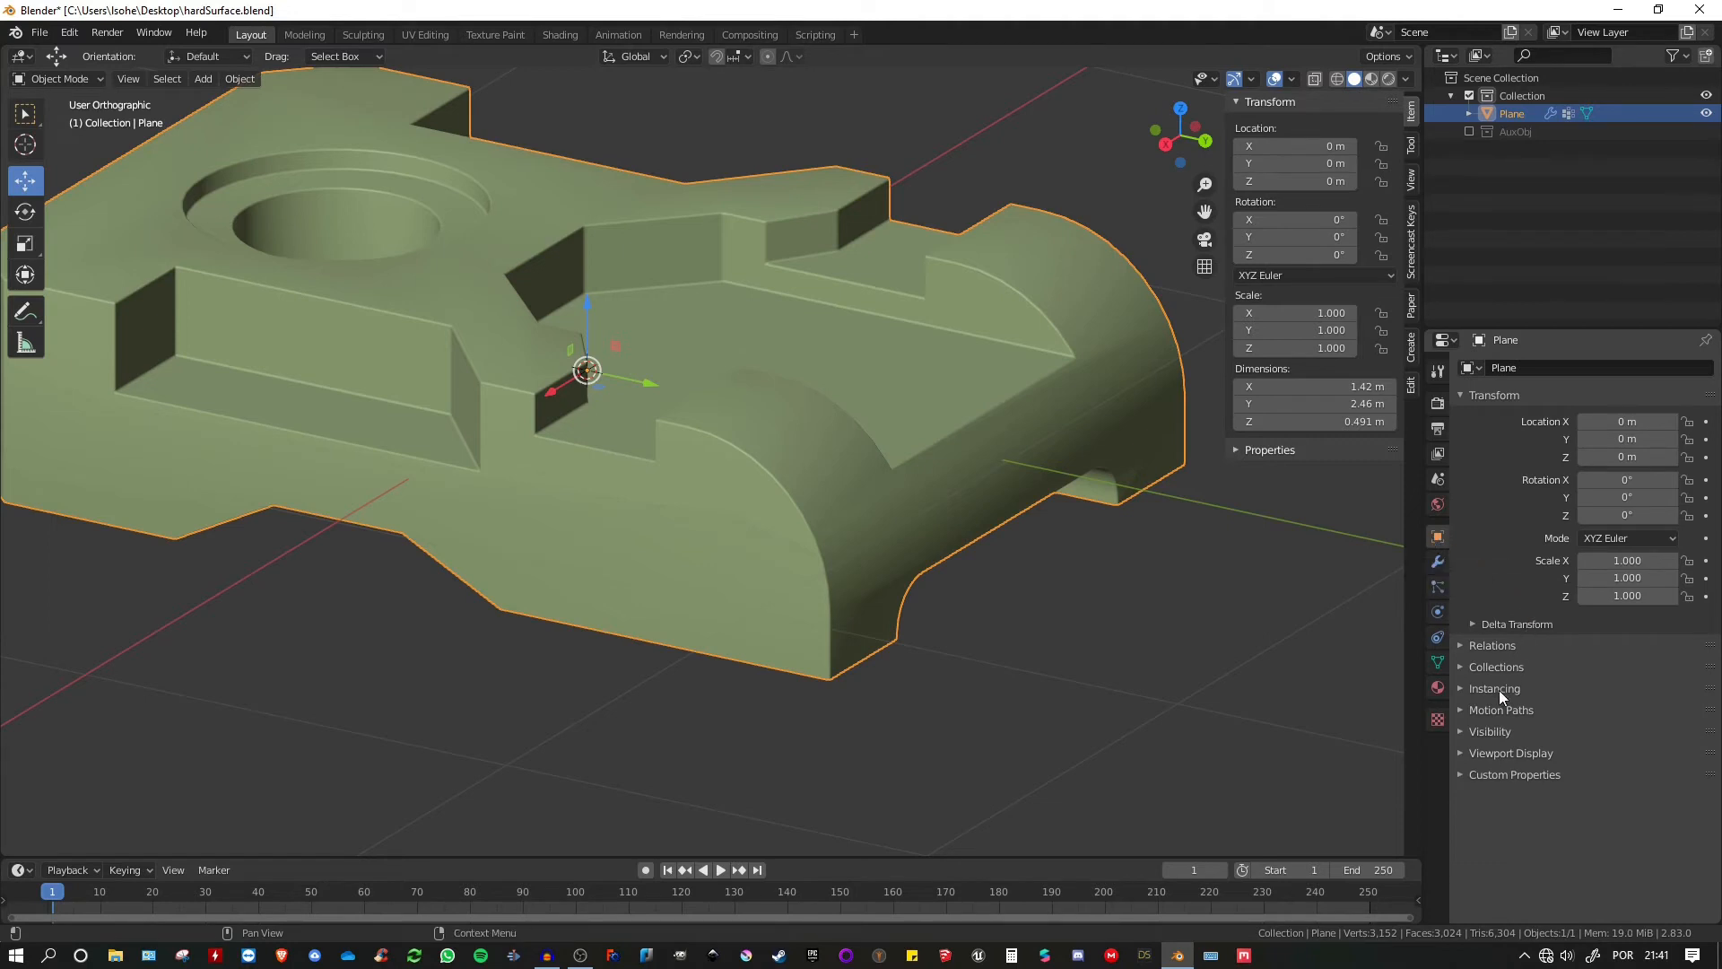
click(1497, 755)
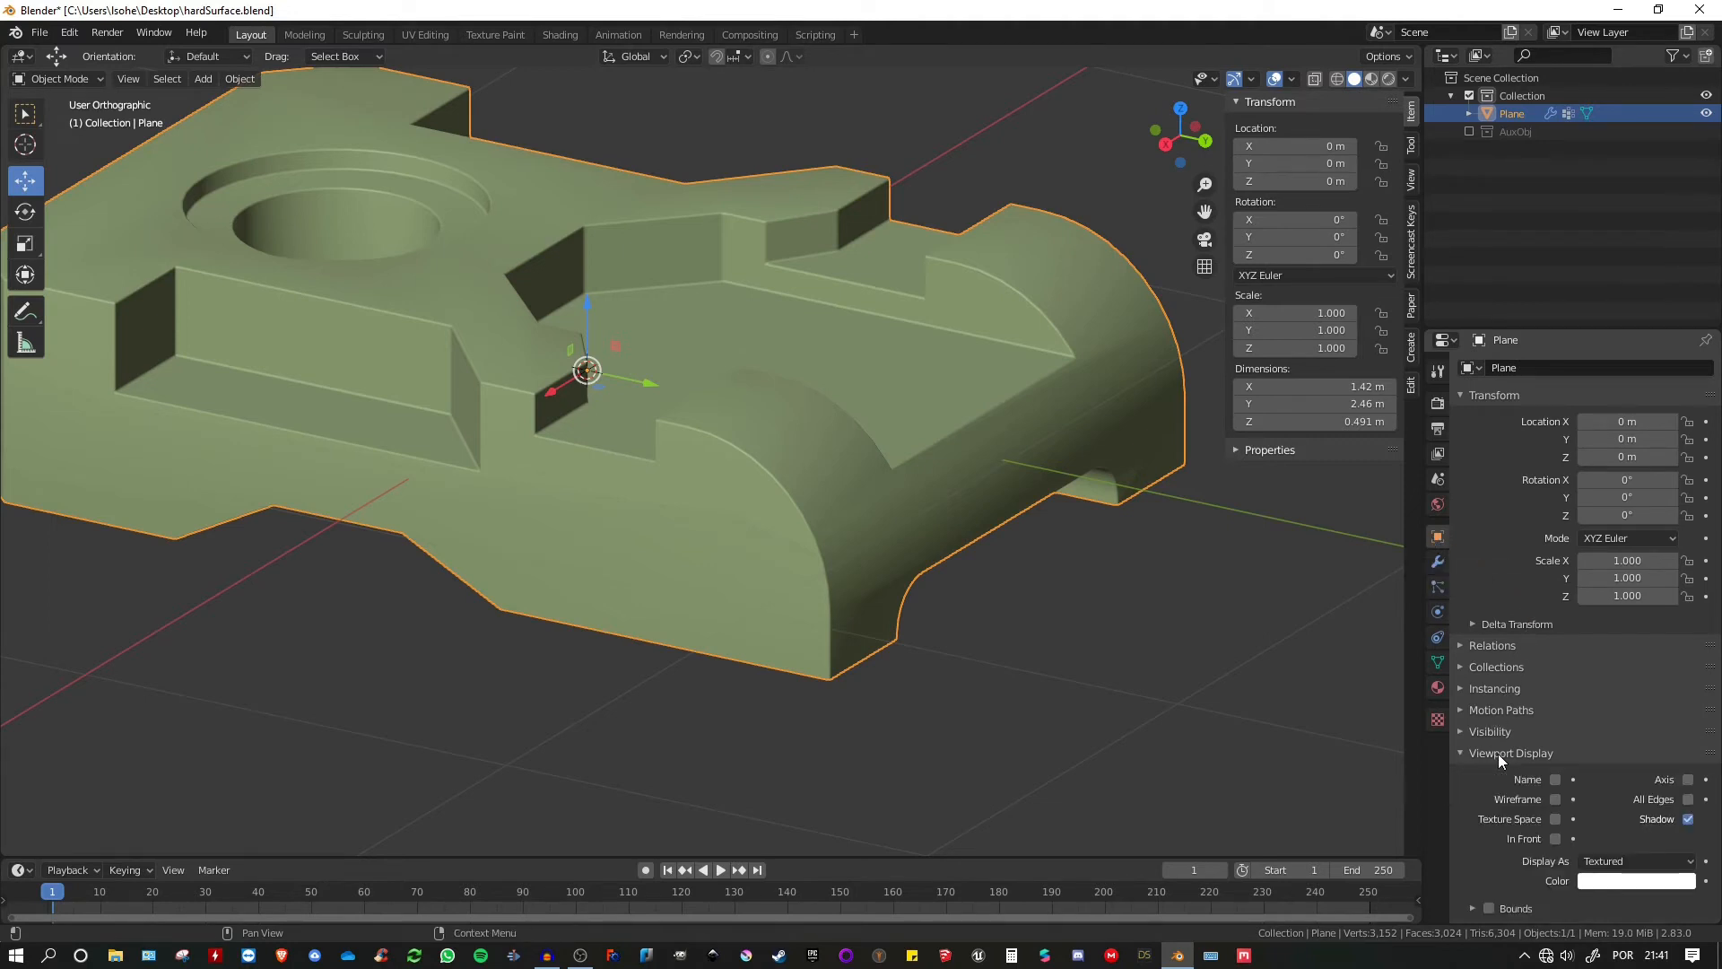
click(1554, 799)
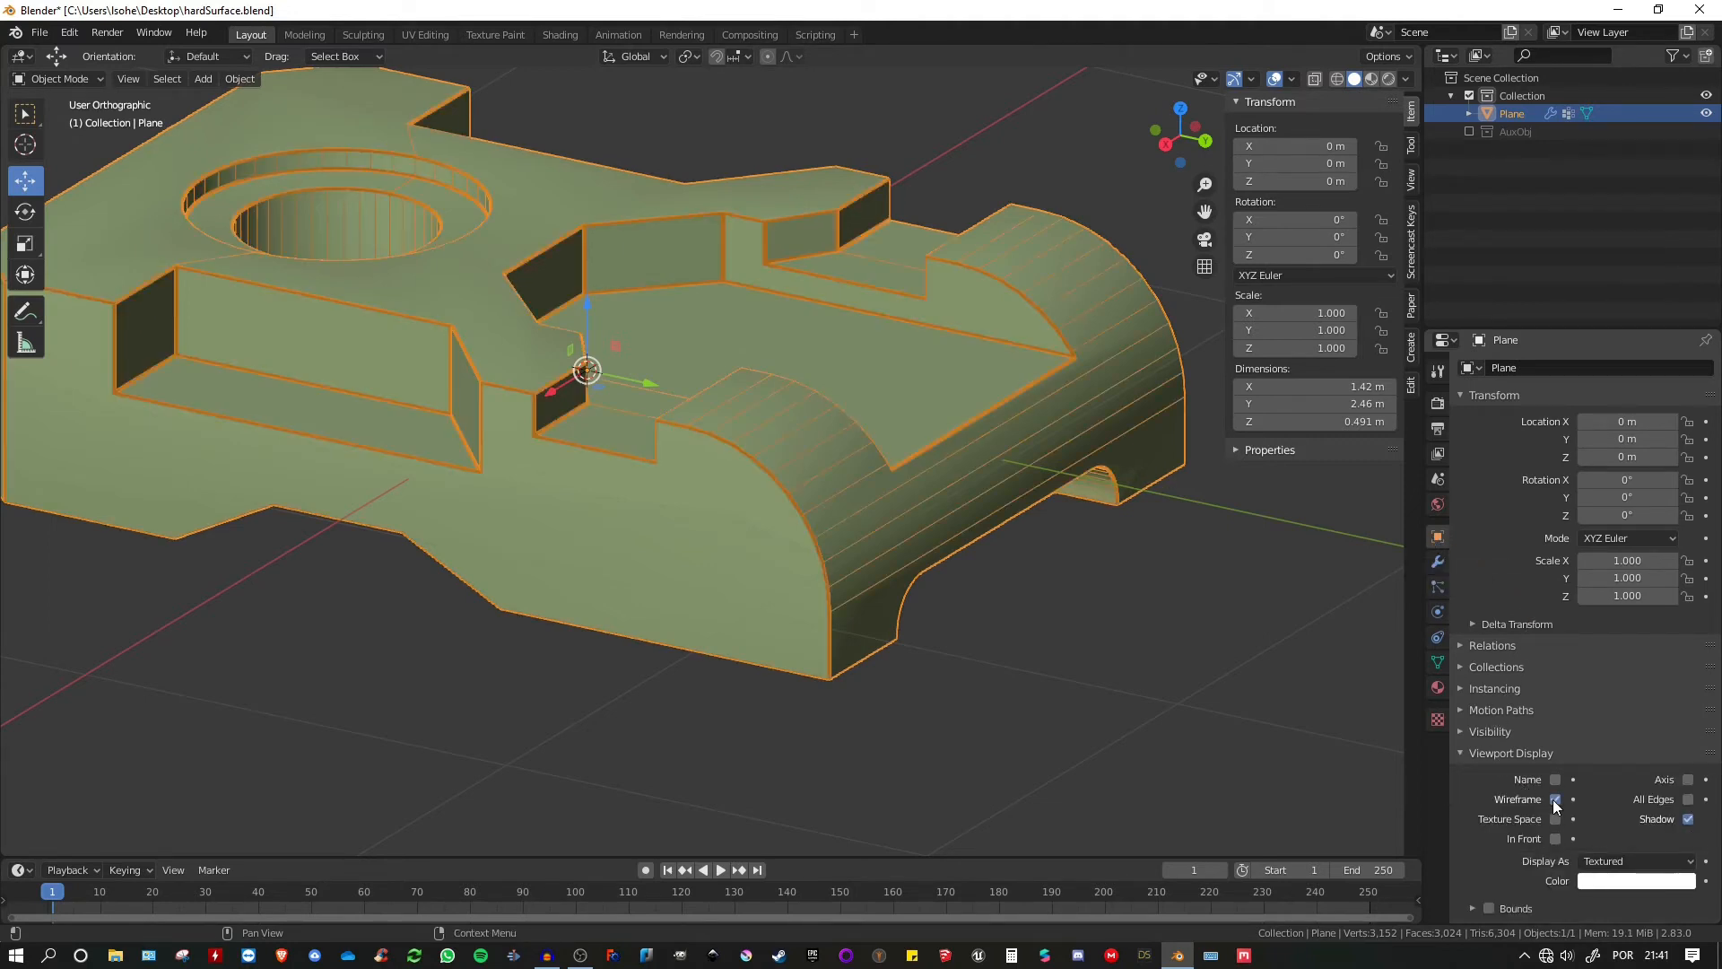
- Examine the bevel's wireframe around the circular recess and at the corner of the adjacent side recess
middle_drag(972, 497, 745, 384)
scroll(742, 392, up, 6)
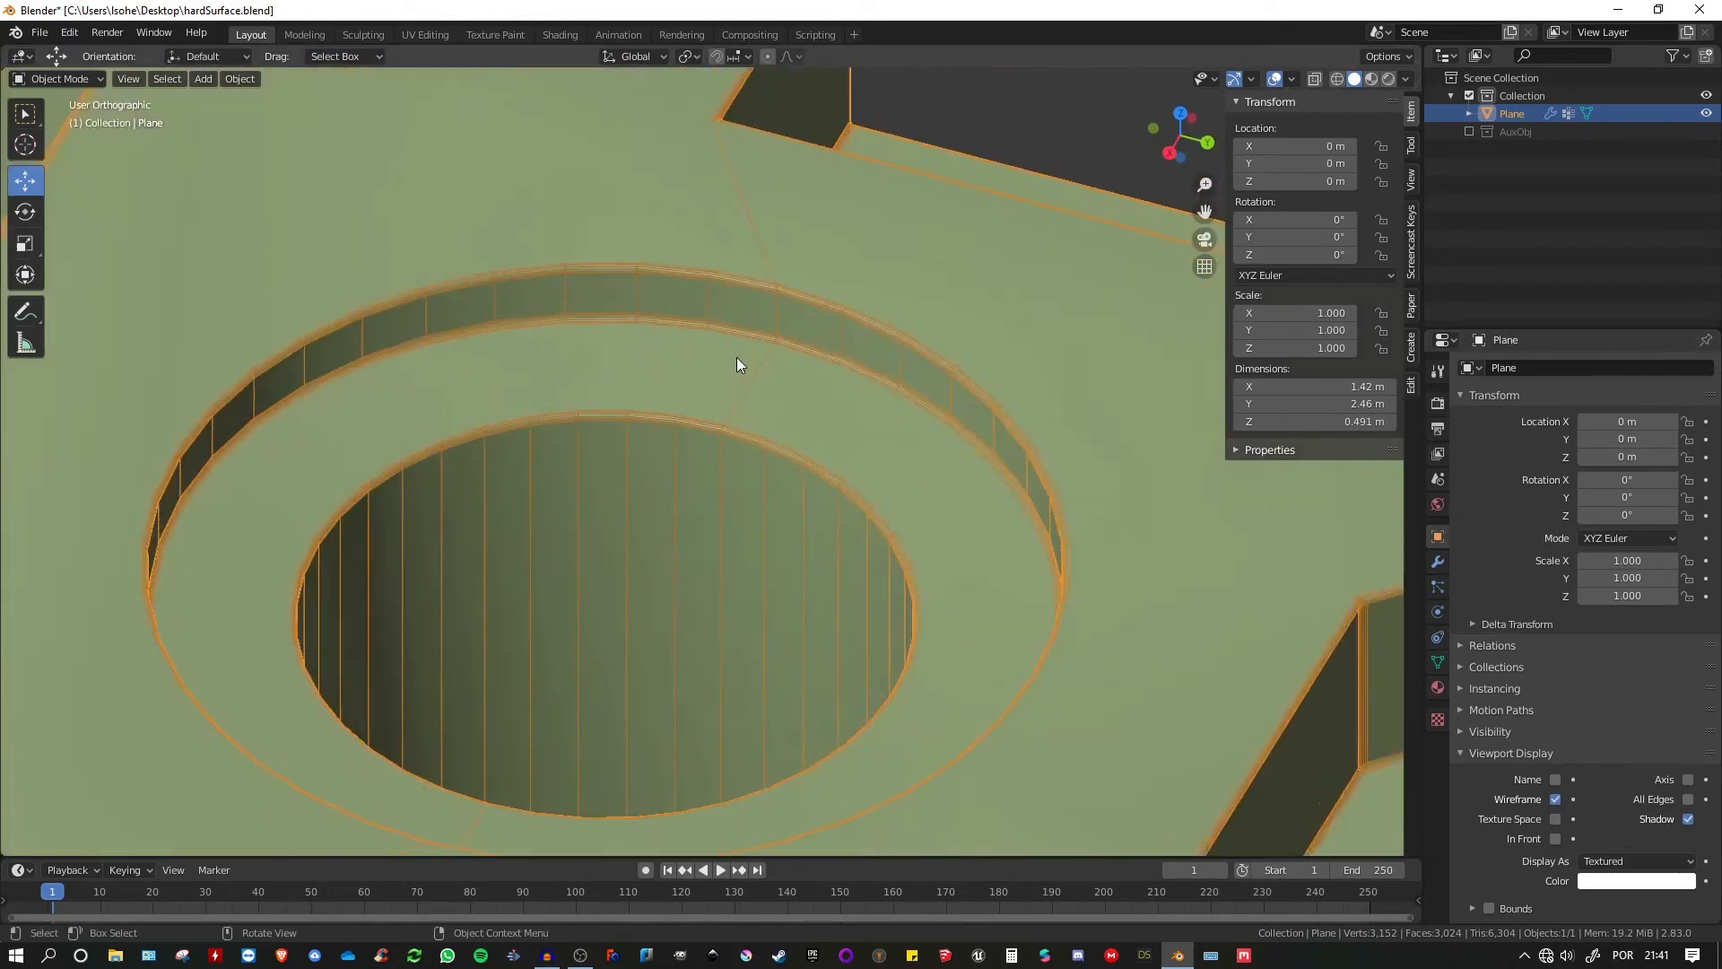
scroll(739, 357, up, 5)
shift+middle_drag(833, 252, 842, 407)
scroll(841, 407, down, 2)
shift+middle_drag(725, 670, 964, 139)
mouse_move(657, 647)
shift+middle_down()
mouse_move(783, 401)
mouse_move(936, 275)
shift+middle_up()
scroll(632, 458, down, 2)
shift+middle_drag(628, 440, 735, 345)
scroll(570, 465, up, 4)
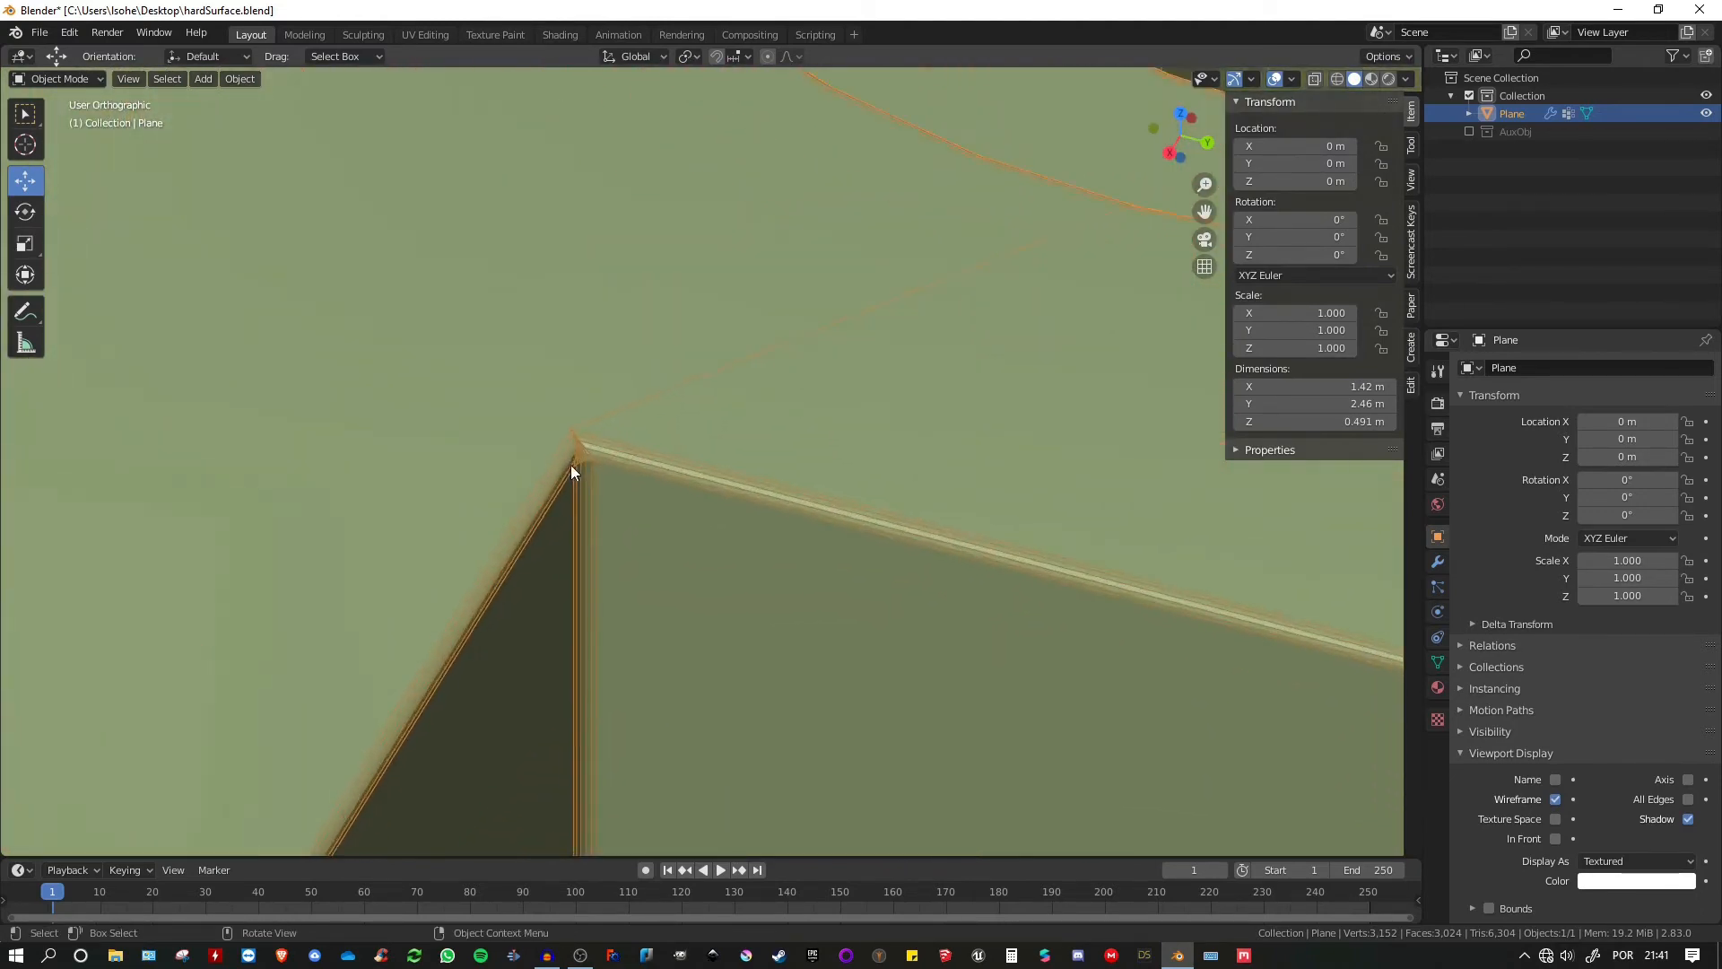
scroll(565, 465, up, 2)
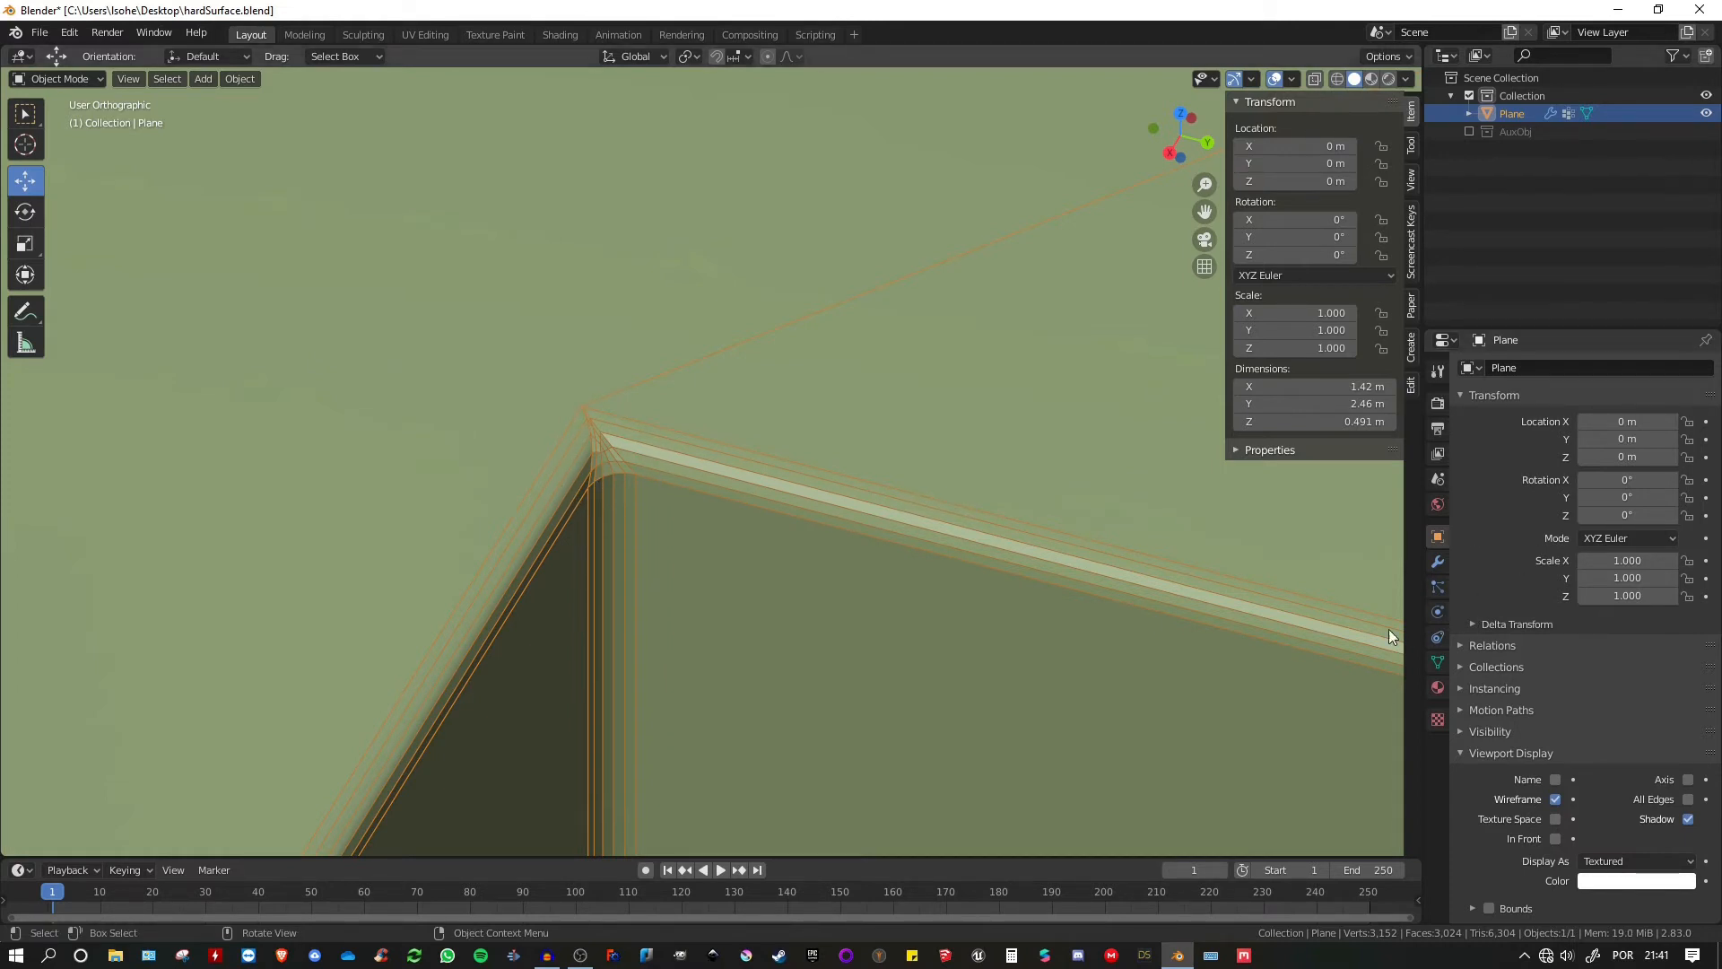
- Set the outer miter type of the body's last Bevel modifier to Arc
click(1438, 562)
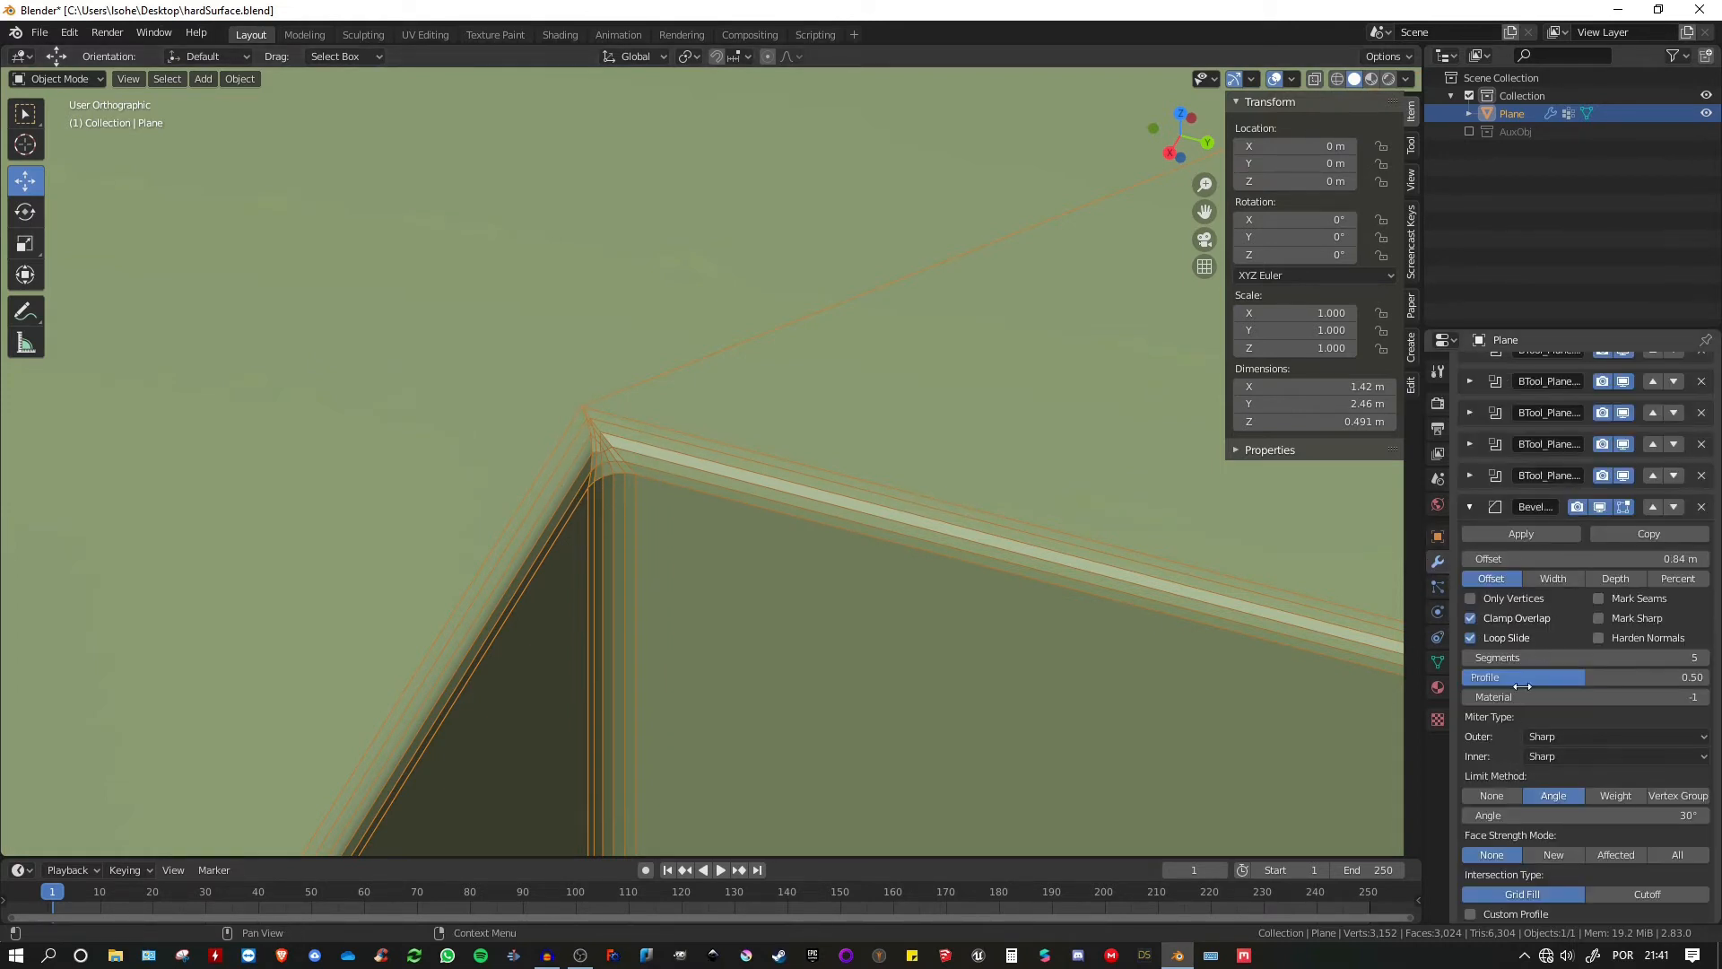
scroll(1516, 688, down, 1)
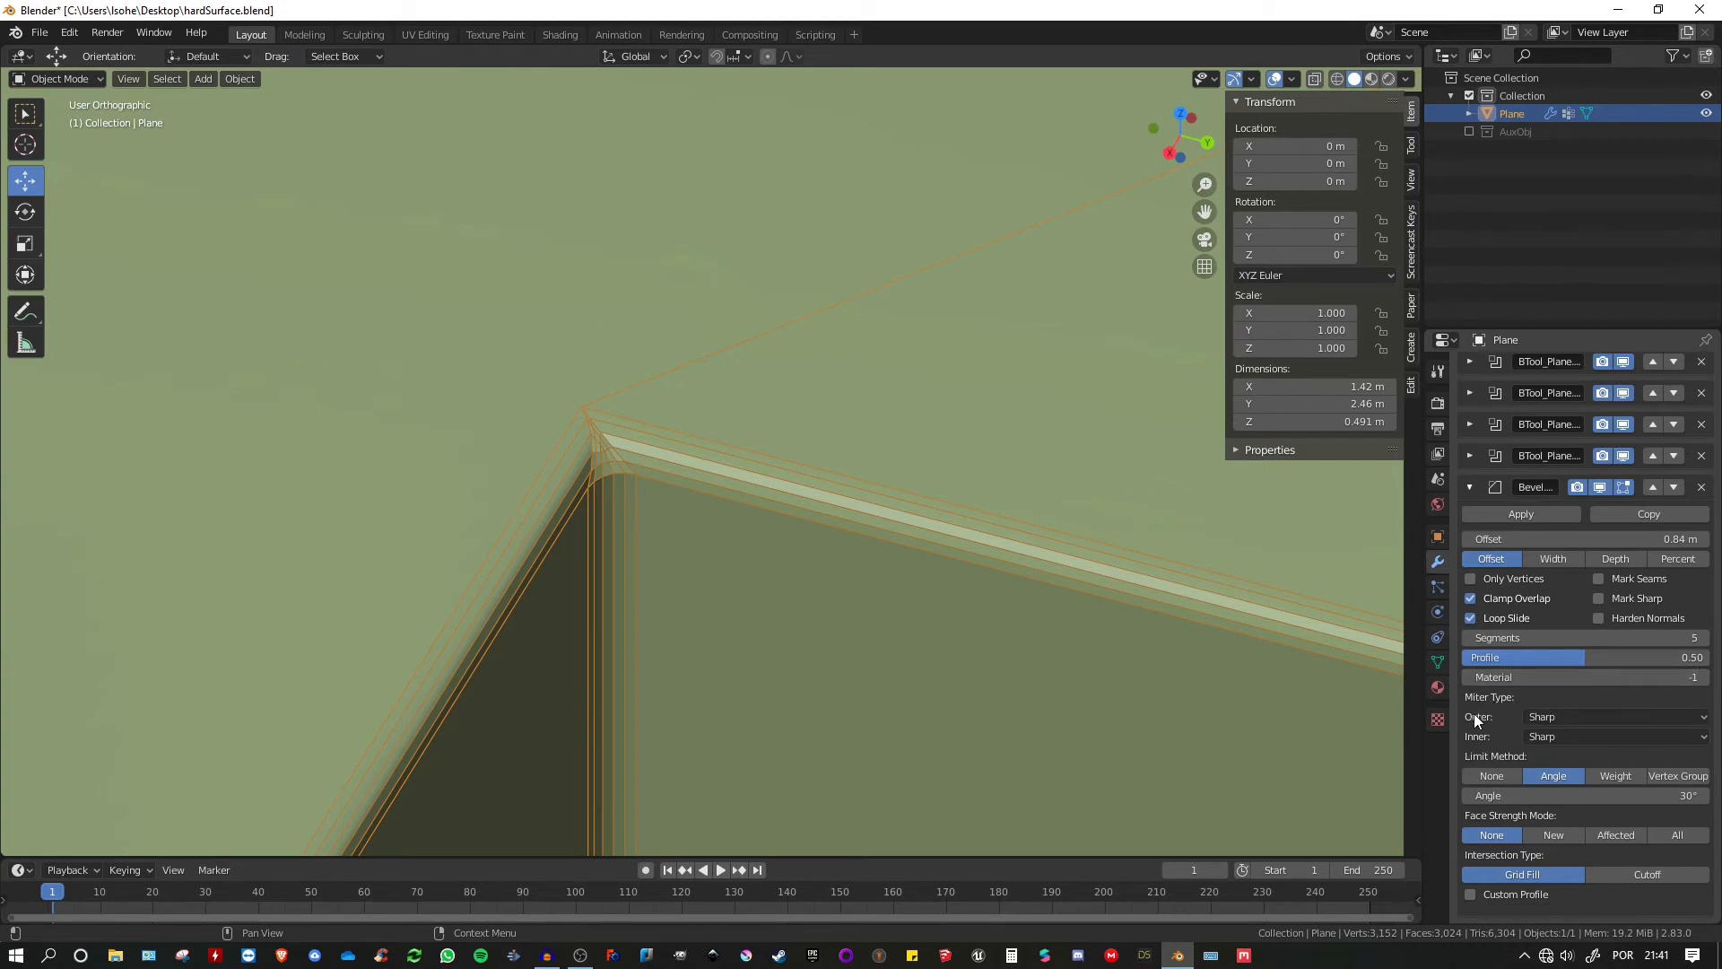
click(1552, 716)
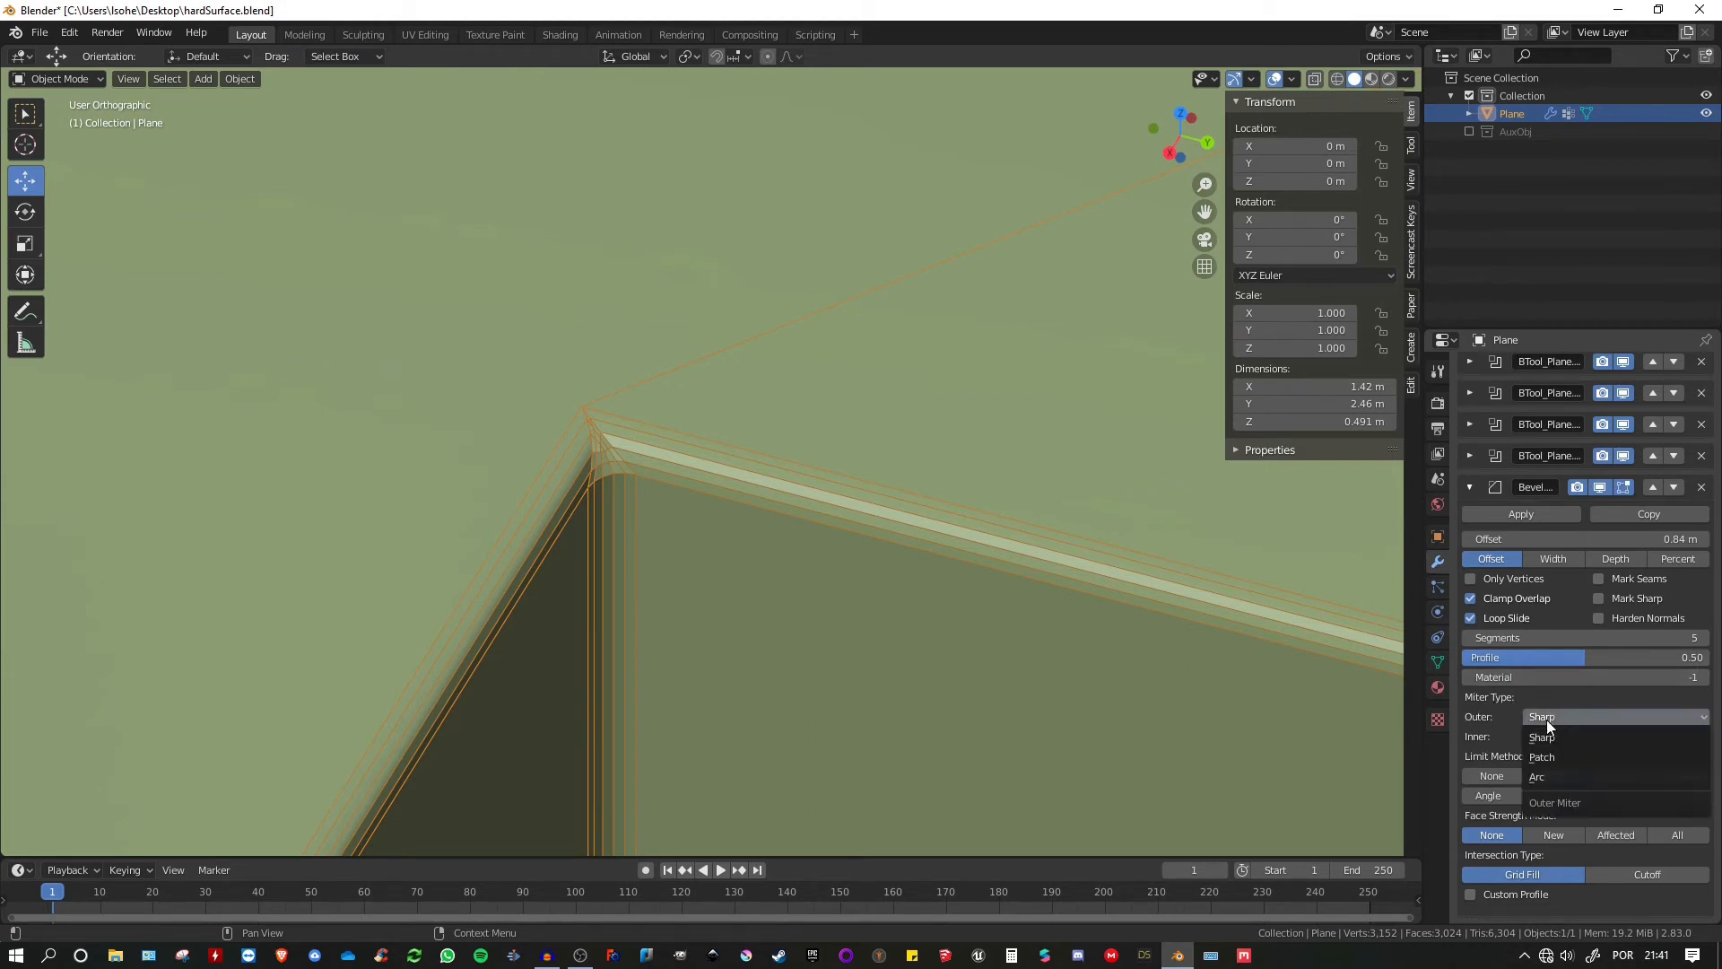
click(1544, 777)
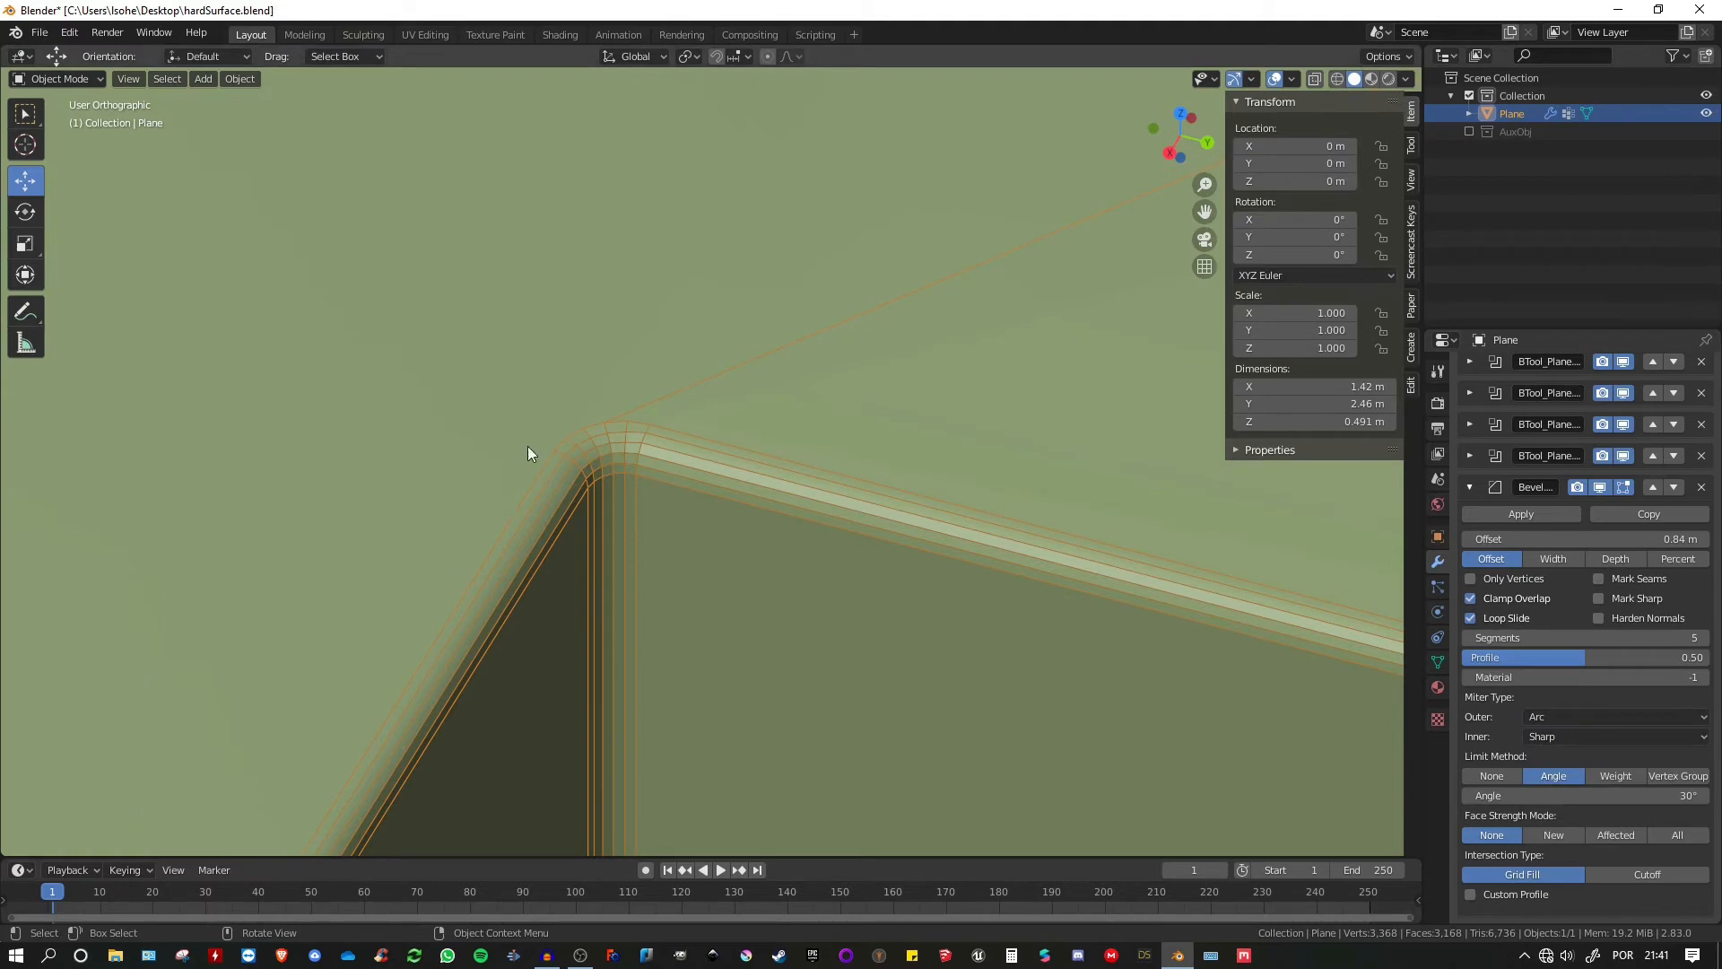
- Examine the arc-mitered bevel at the side recesses, the curved front and the underside recess of the body
scroll(727, 463, down, 6)
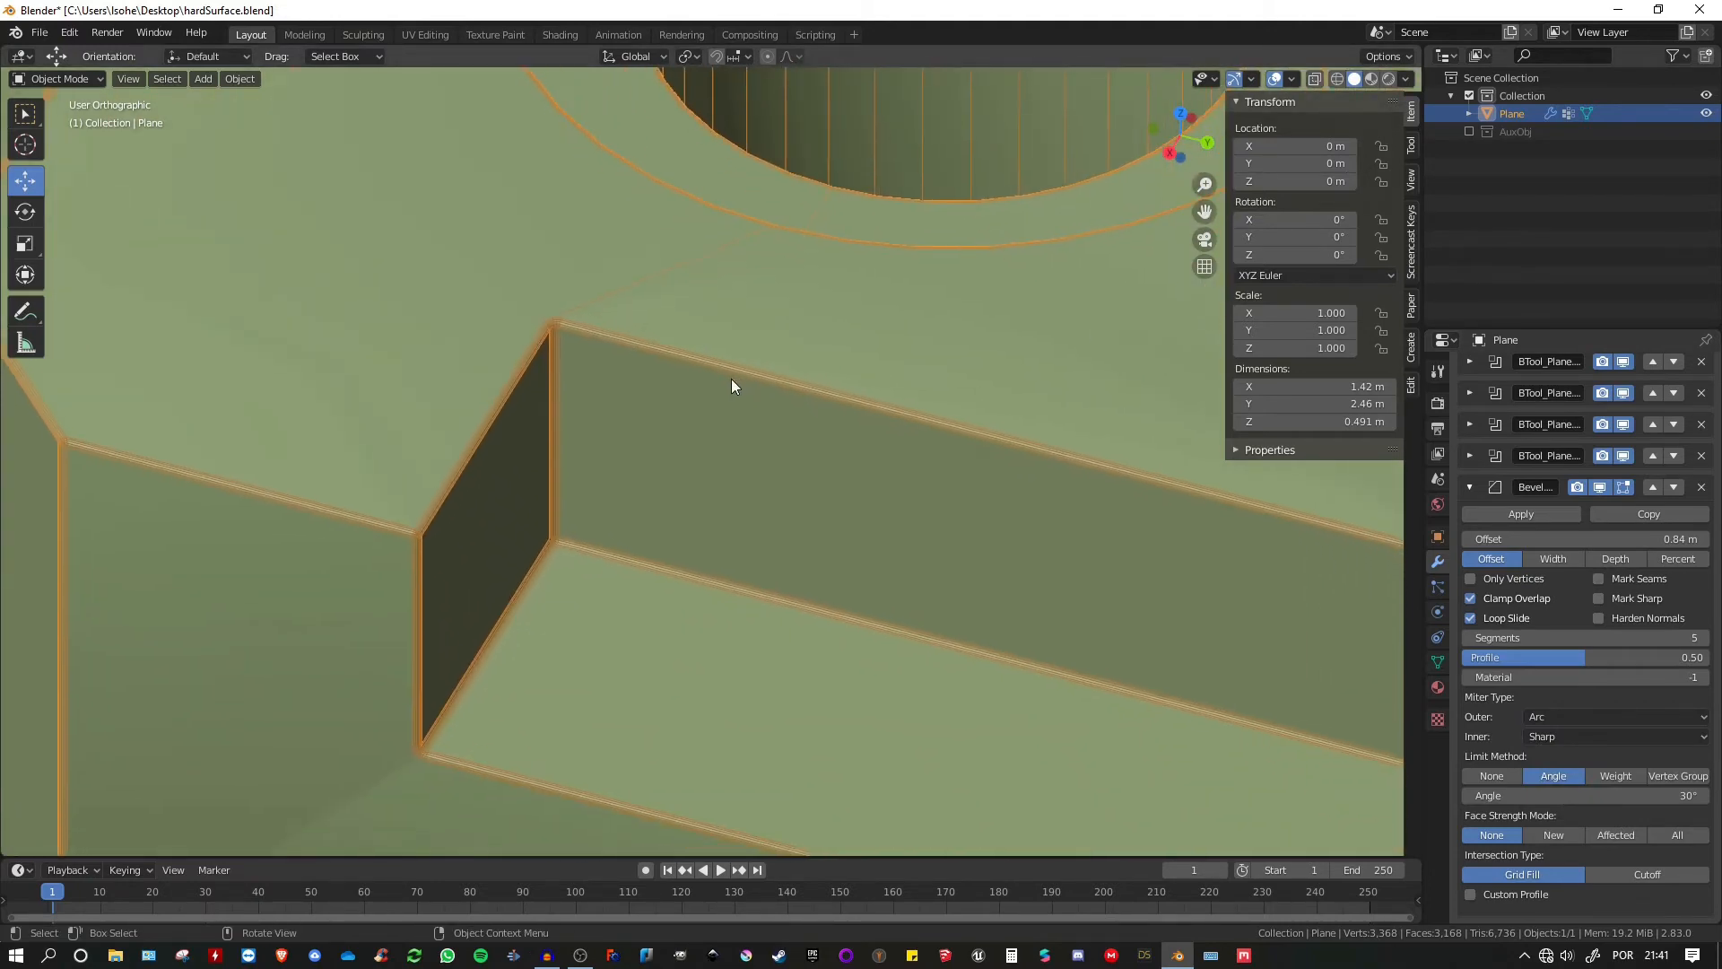
middle_drag(726, 410, 644, 369)
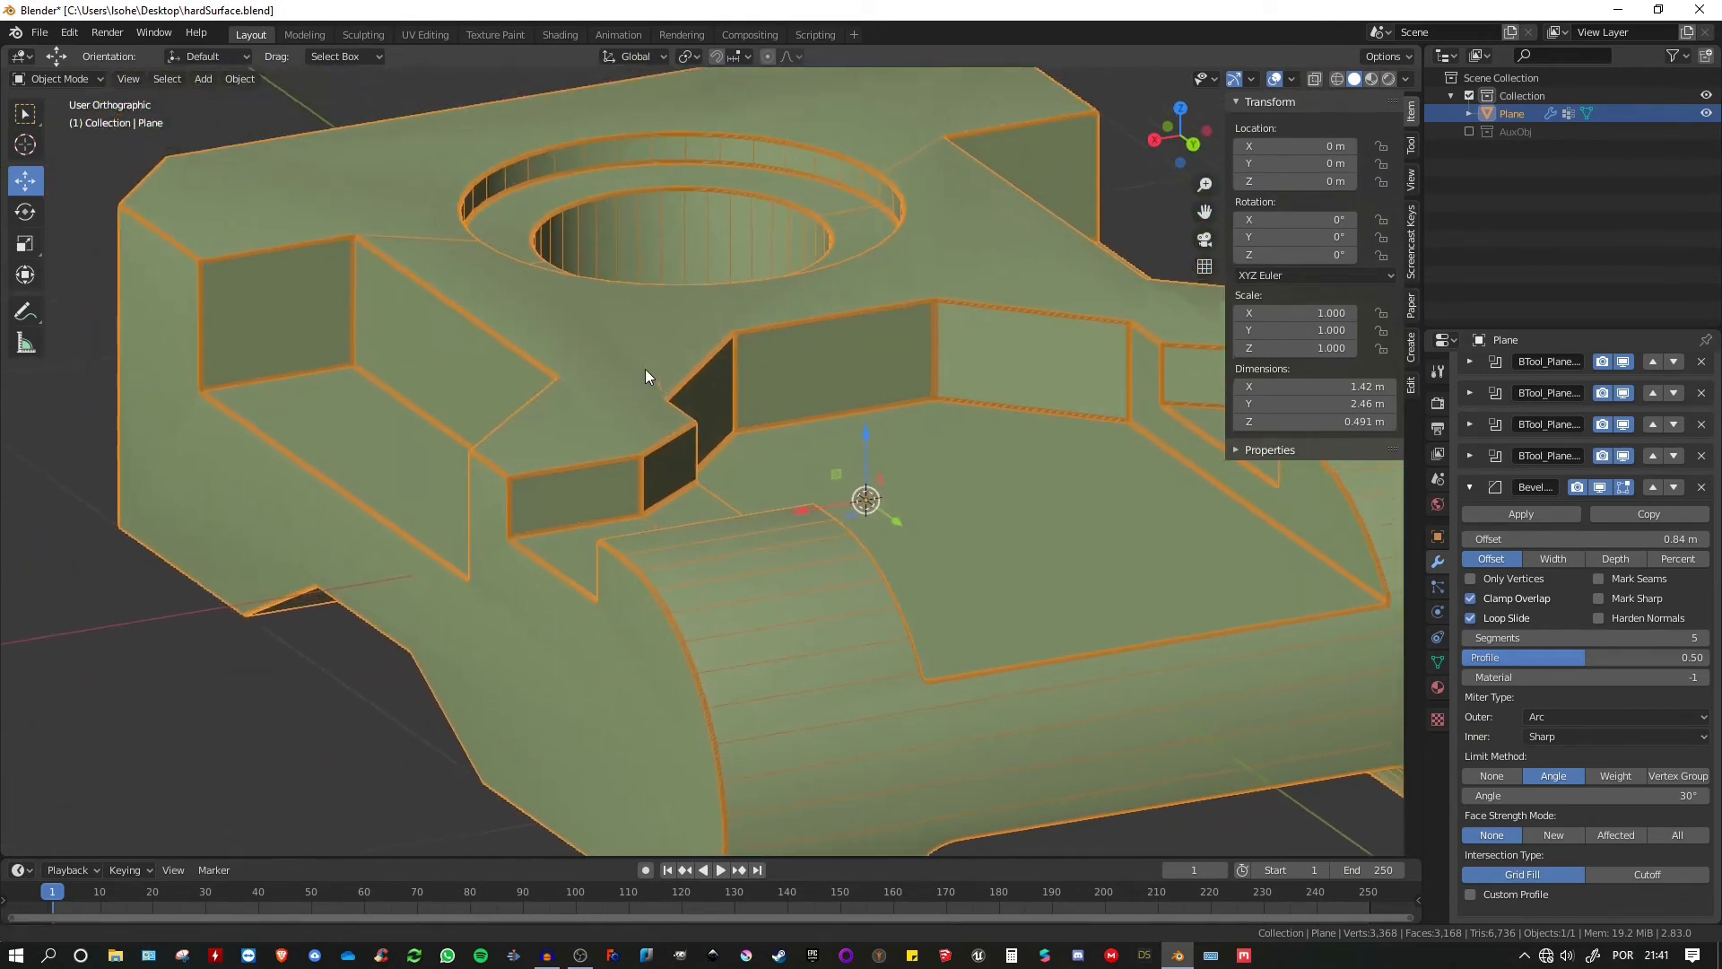
scroll(644, 369, up, 4)
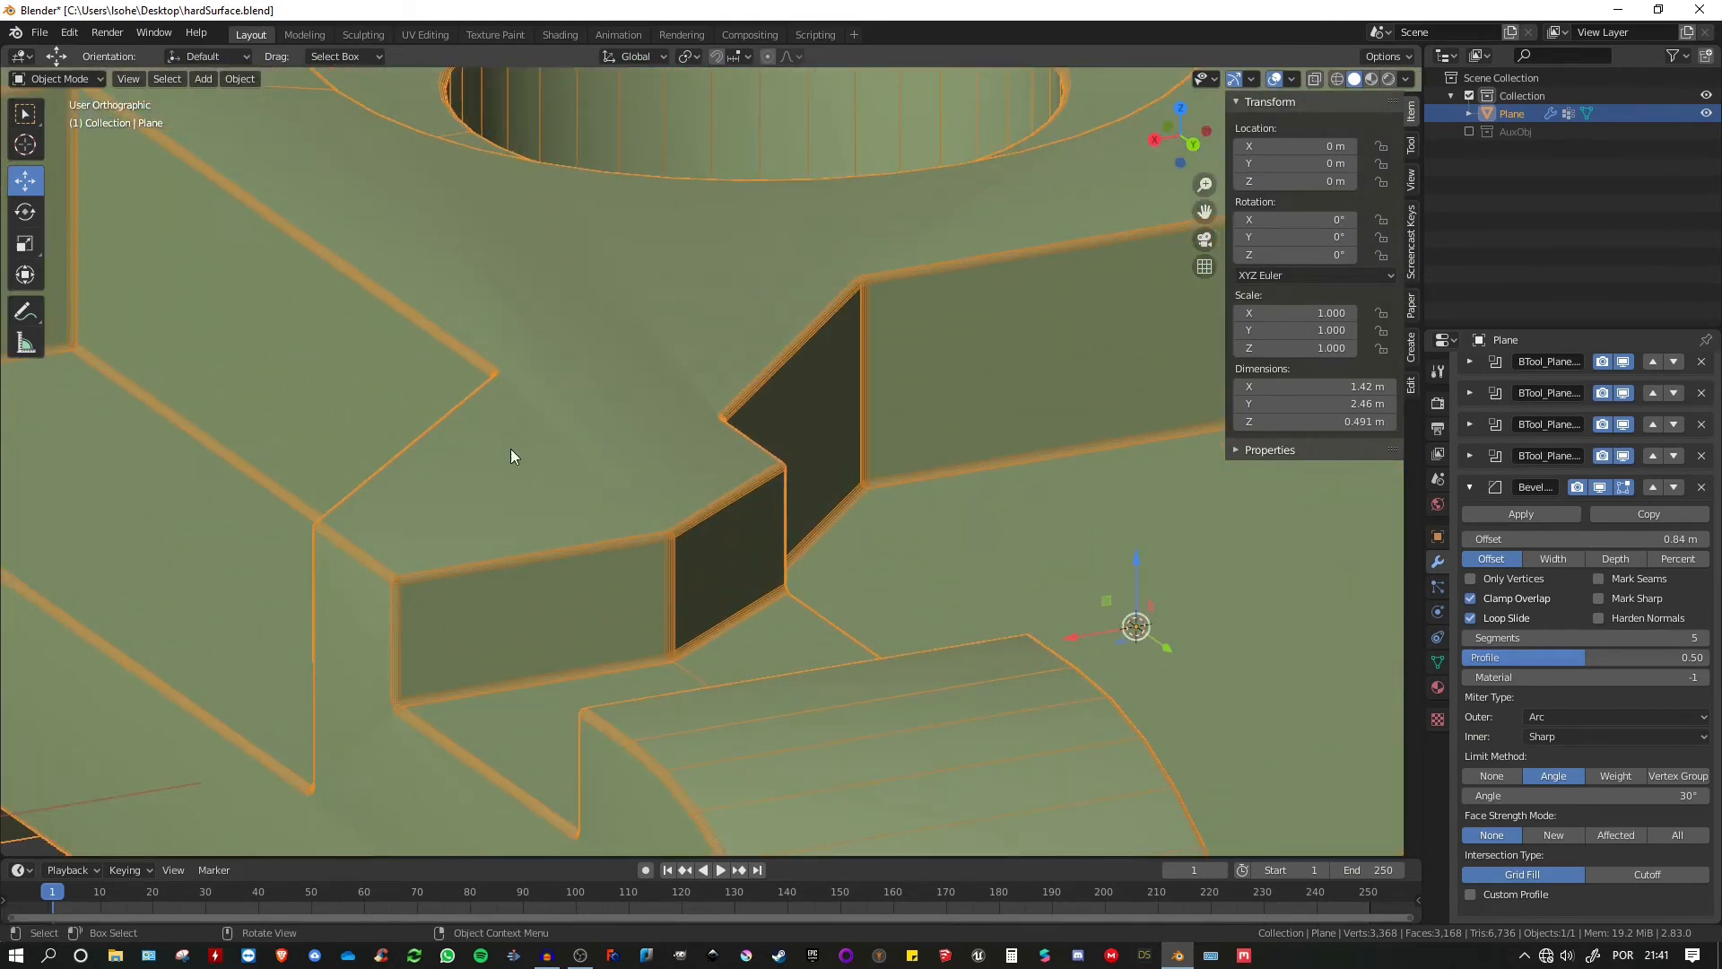
scroll(583, 372, down, 4)
middle_drag(631, 373, 745, 375)
scroll(626, 464, up, 3)
shift+middle_drag(626, 465, 708, 372)
middle_drag(686, 462, 533, 603)
scroll(886, 357, up, 2)
scroll(886, 357, up, 4)
scroll(850, 440, up, 5)
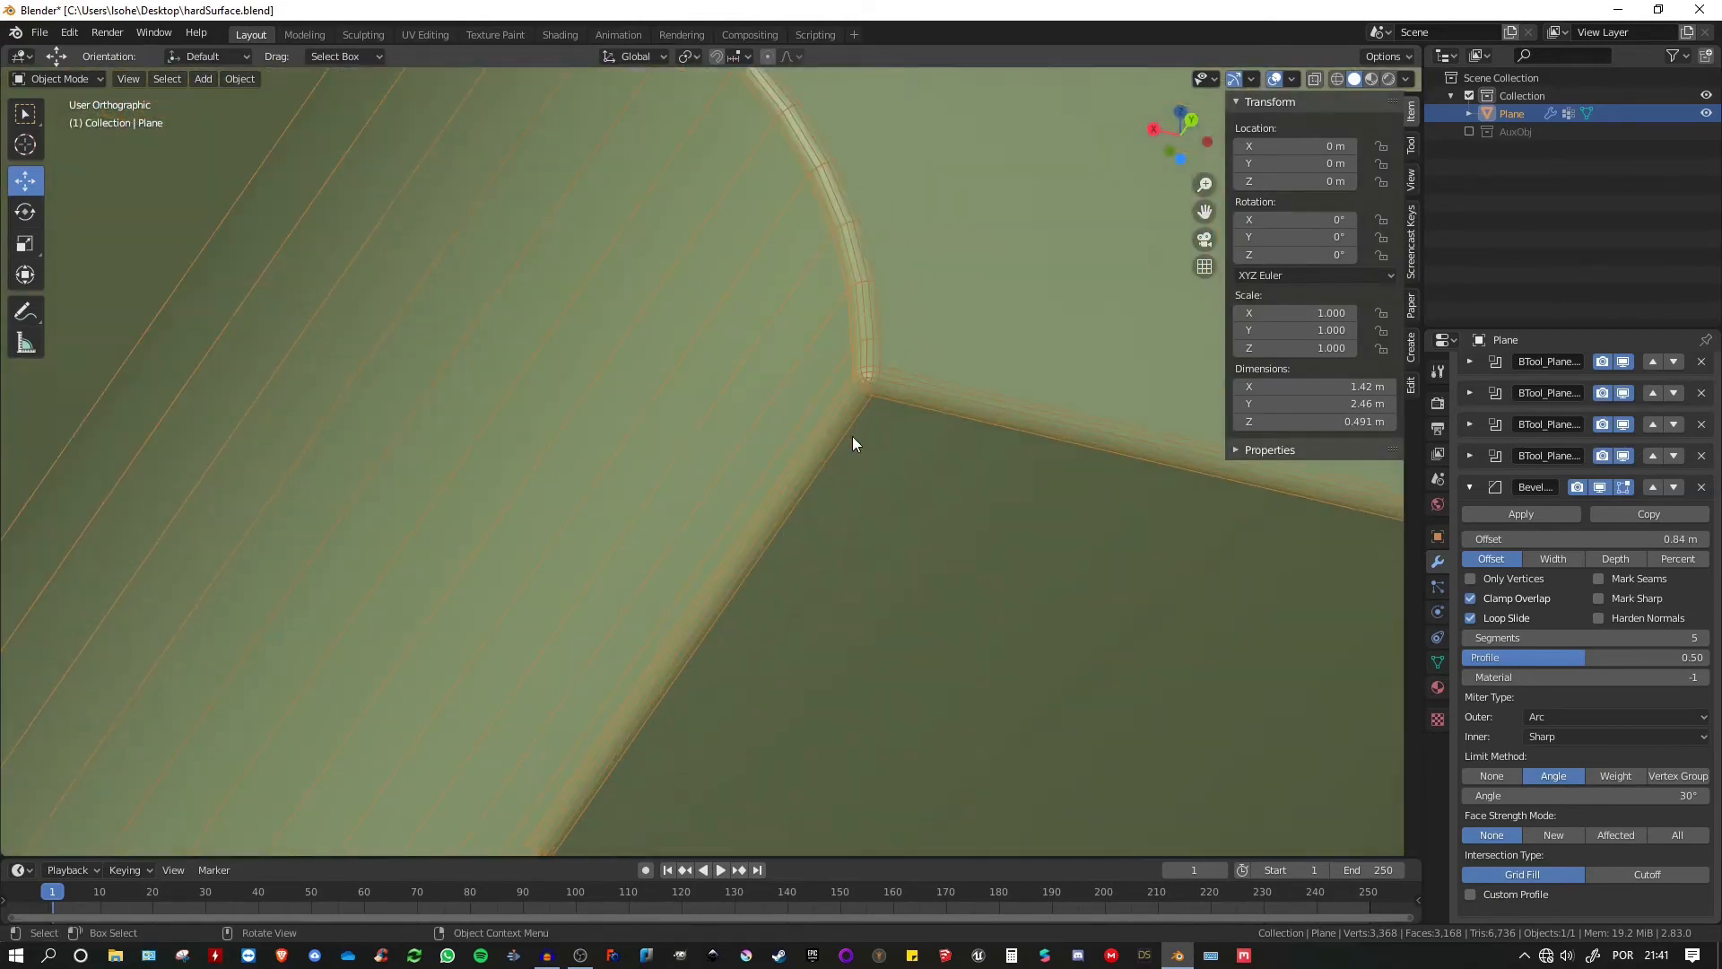
scroll(854, 432, down, 10)
shift+middle_drag(955, 369, 959, 369)
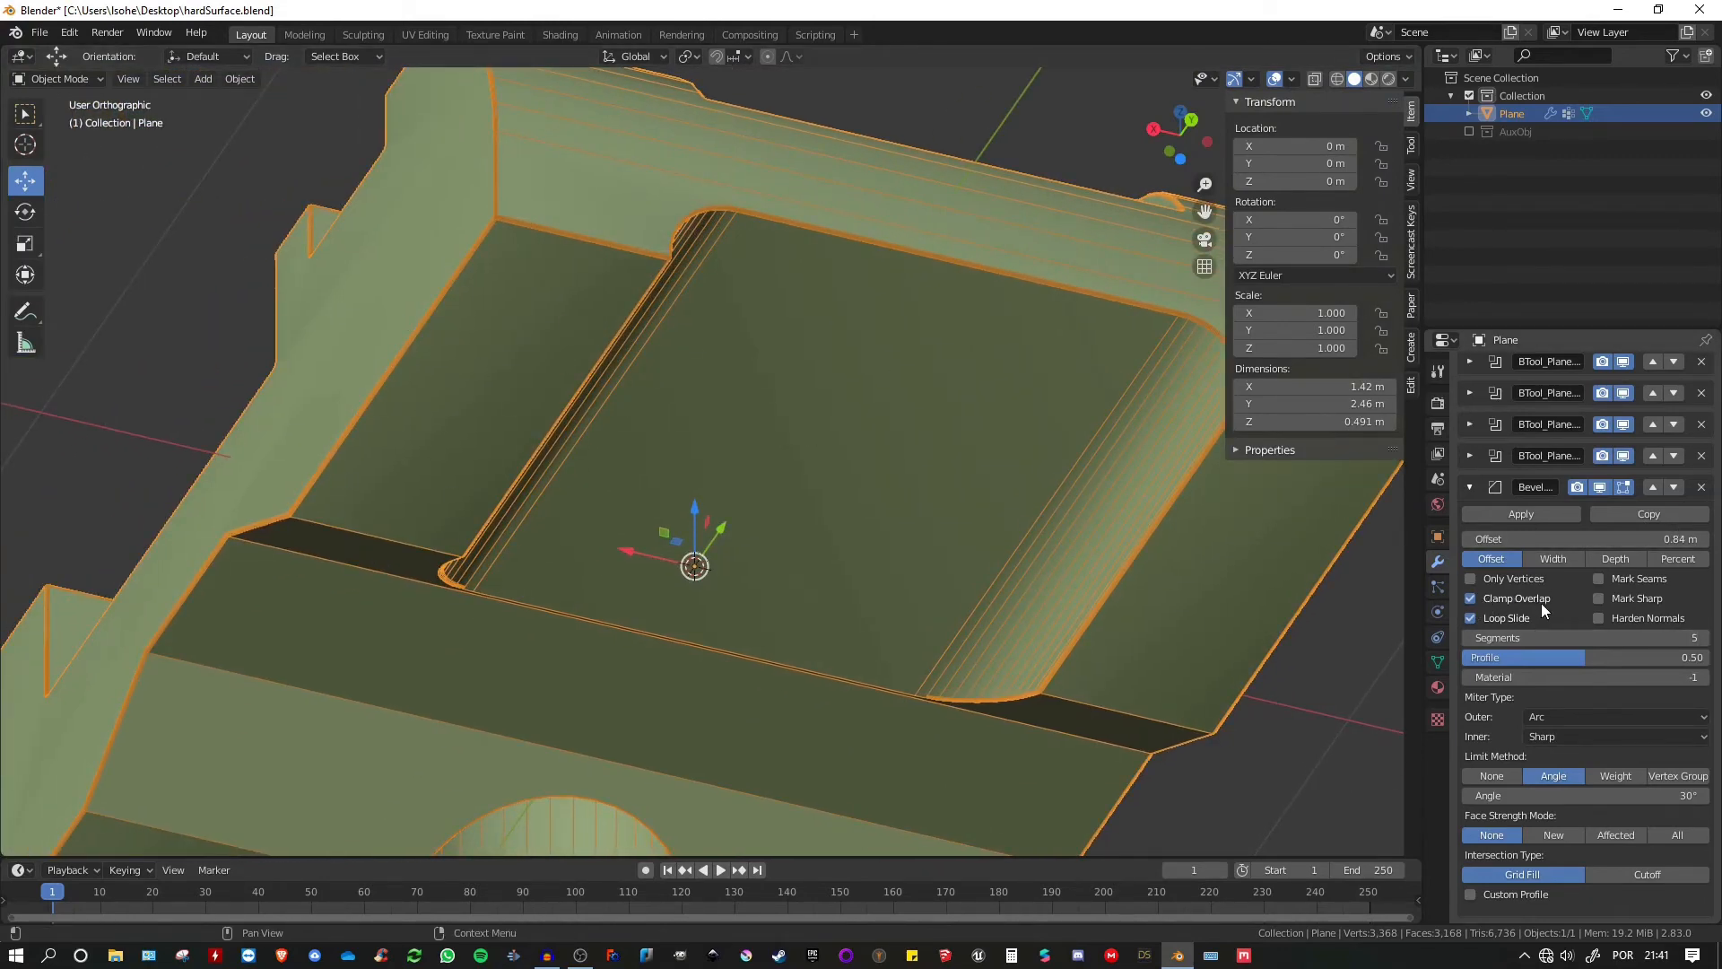
- Disable Clamp Overlap on the Bevel modifier and reduce its offset to 0.02 m
click(1469, 599)
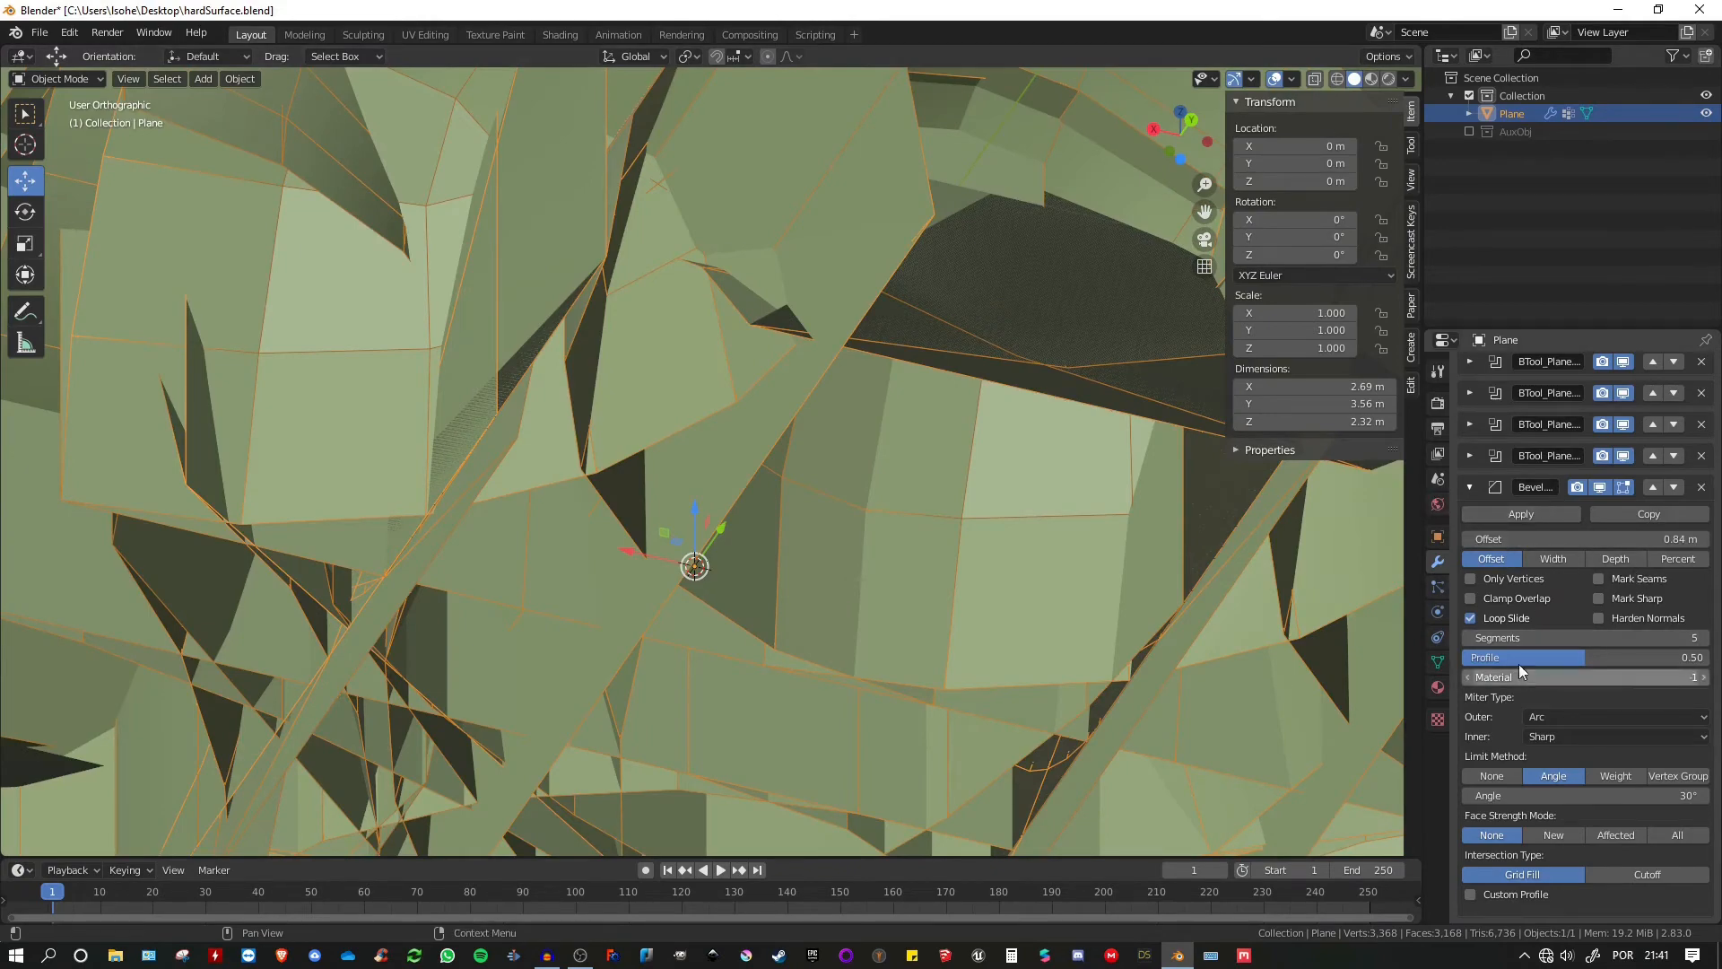
scroll(1618, 616, up, 4)
scroll(1618, 616, up, 4)
scroll(1650, 677, down, 6)
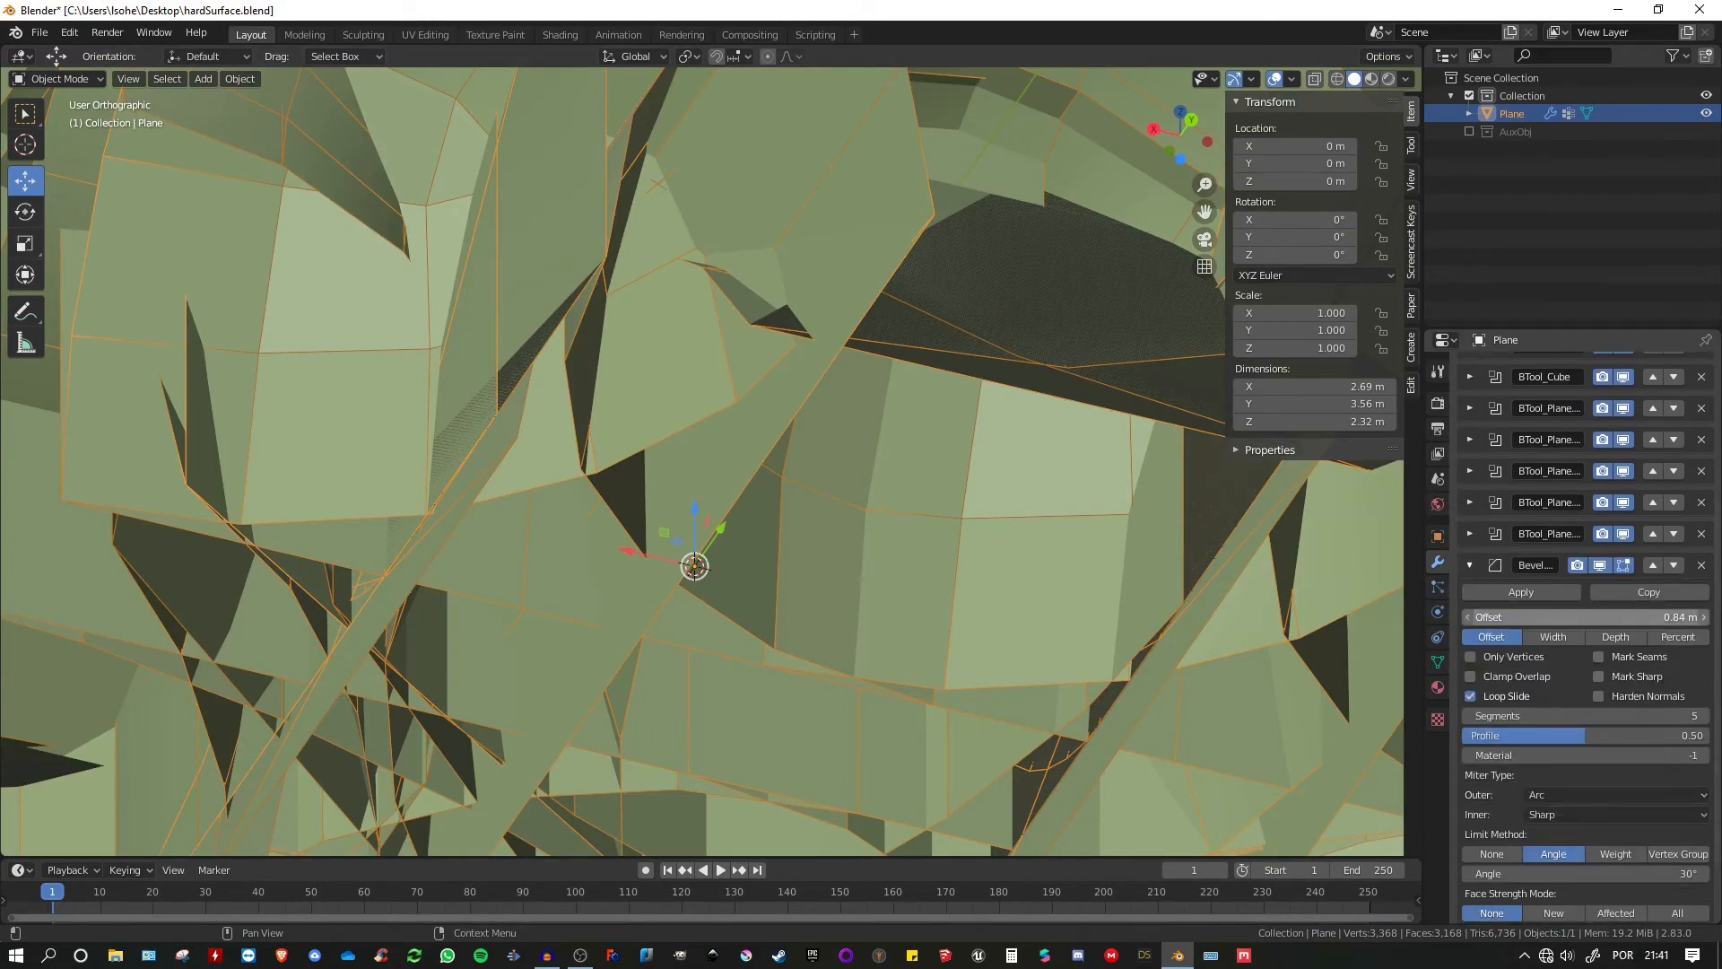
drag(1638, 618, 1568, 618)
drag(1586, 617, 1514, 617)
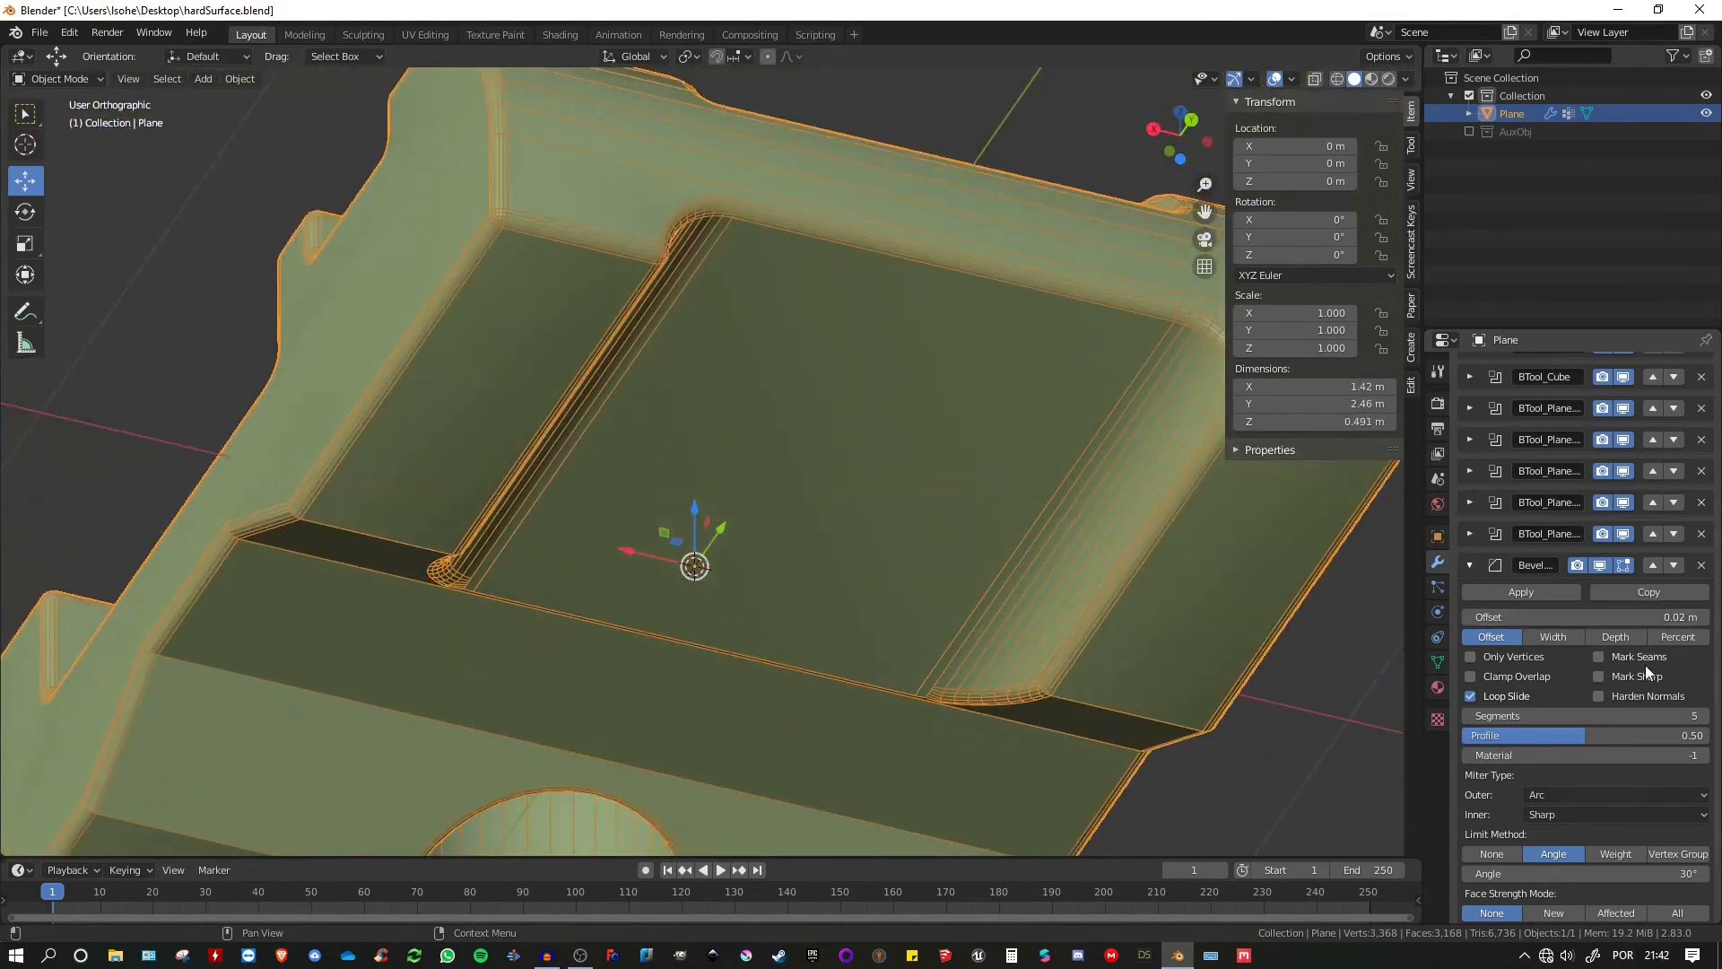
- Examine the unclamped bevel from several sides, including the stepped recesses and the rims of the circular recess
middle_drag(908, 336, 659, 336)
scroll(939, 476, down, 2)
scroll(830, 375, up, 3)
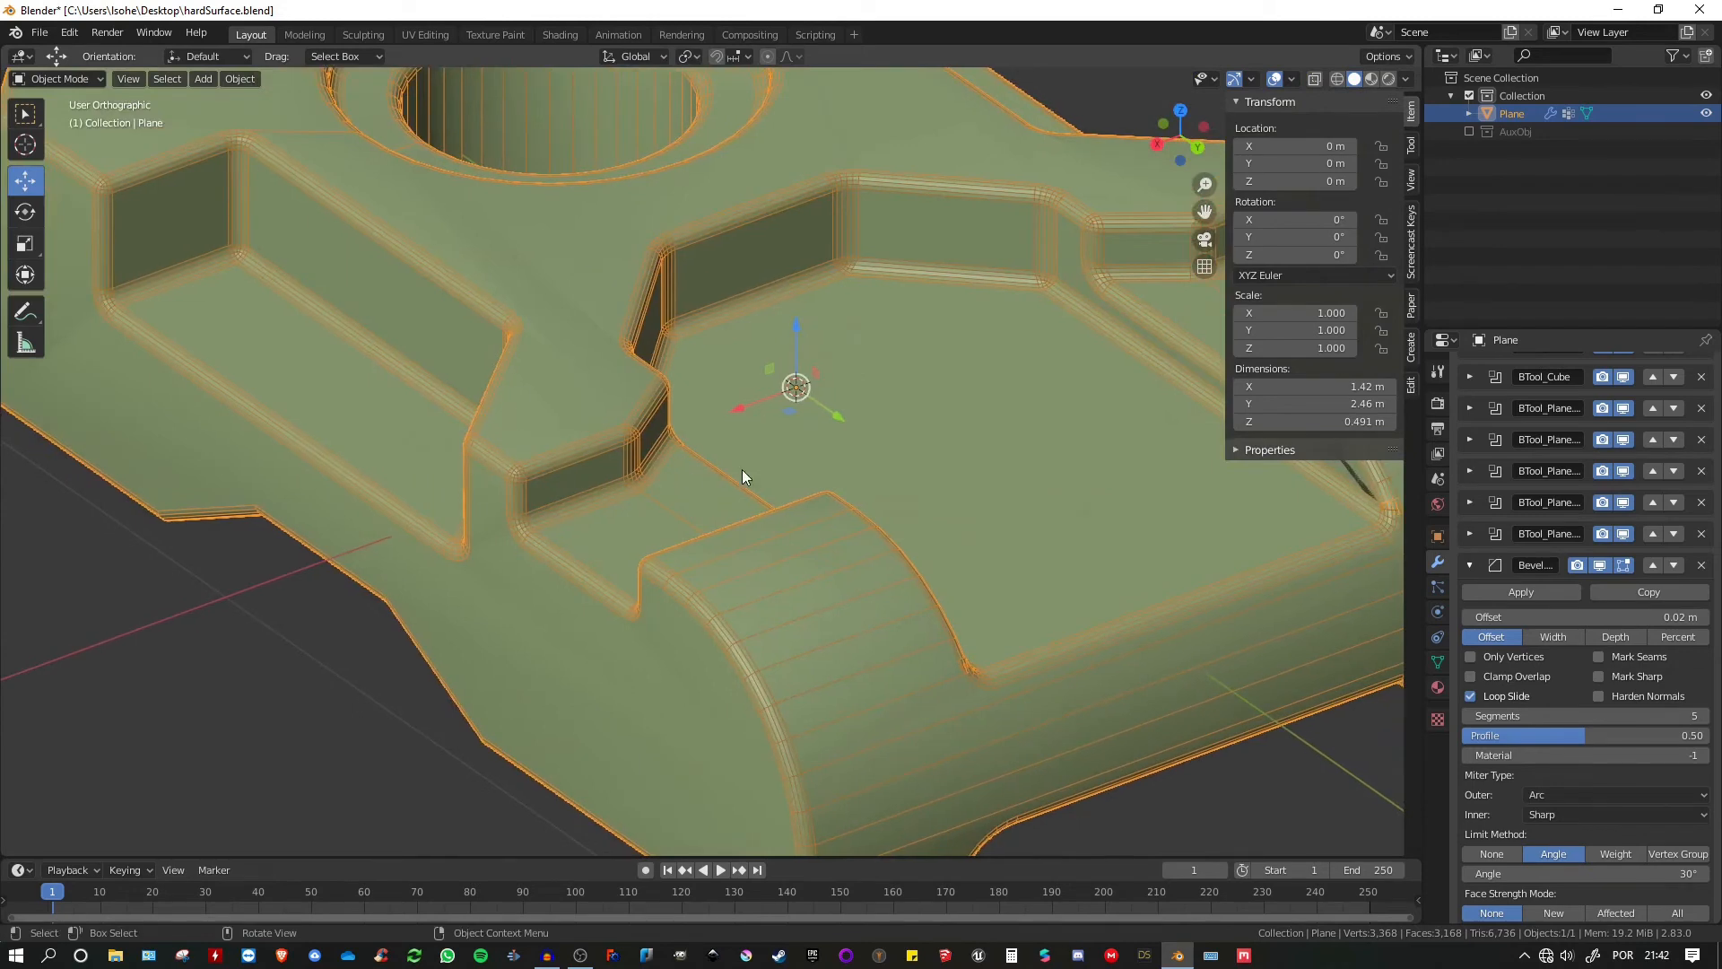
middle_drag(741, 470, 809, 438)
scroll(809, 438, down, 2)
middle_drag(895, 476, 882, 483)
scroll(882, 483, up, 1)
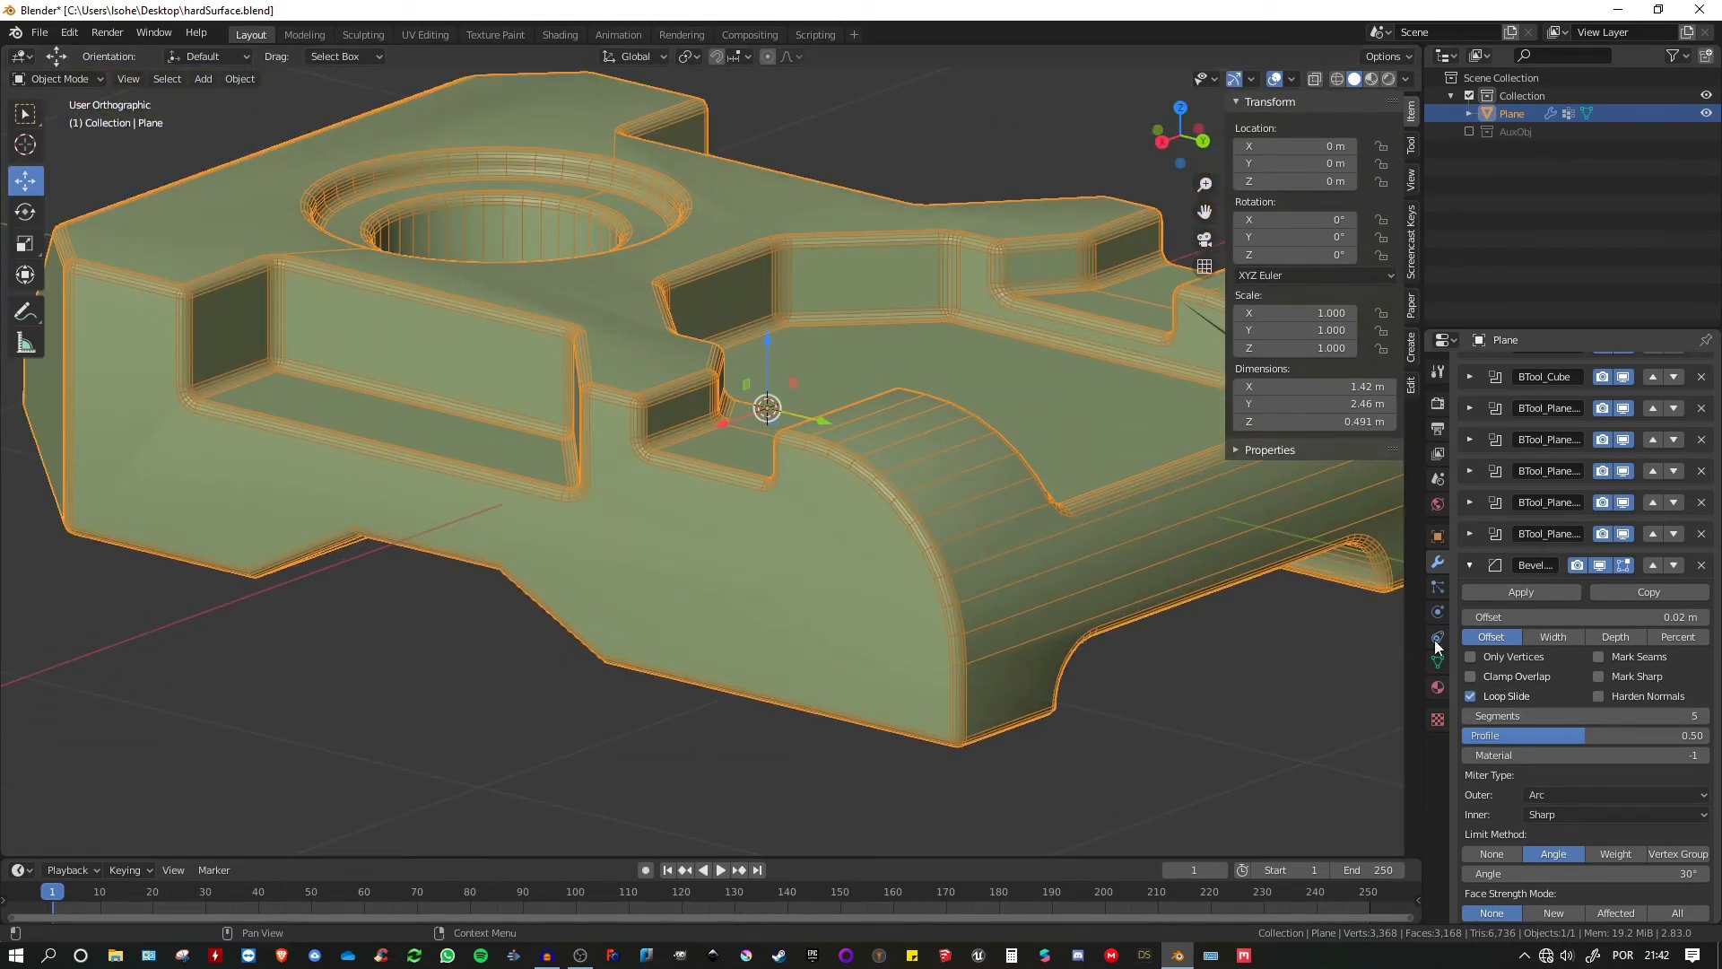
scroll(1035, 574, up, 2)
scroll(745, 443, up, 2)
scroll(938, 477, up, 2)
scroll(703, 459, up, 2)
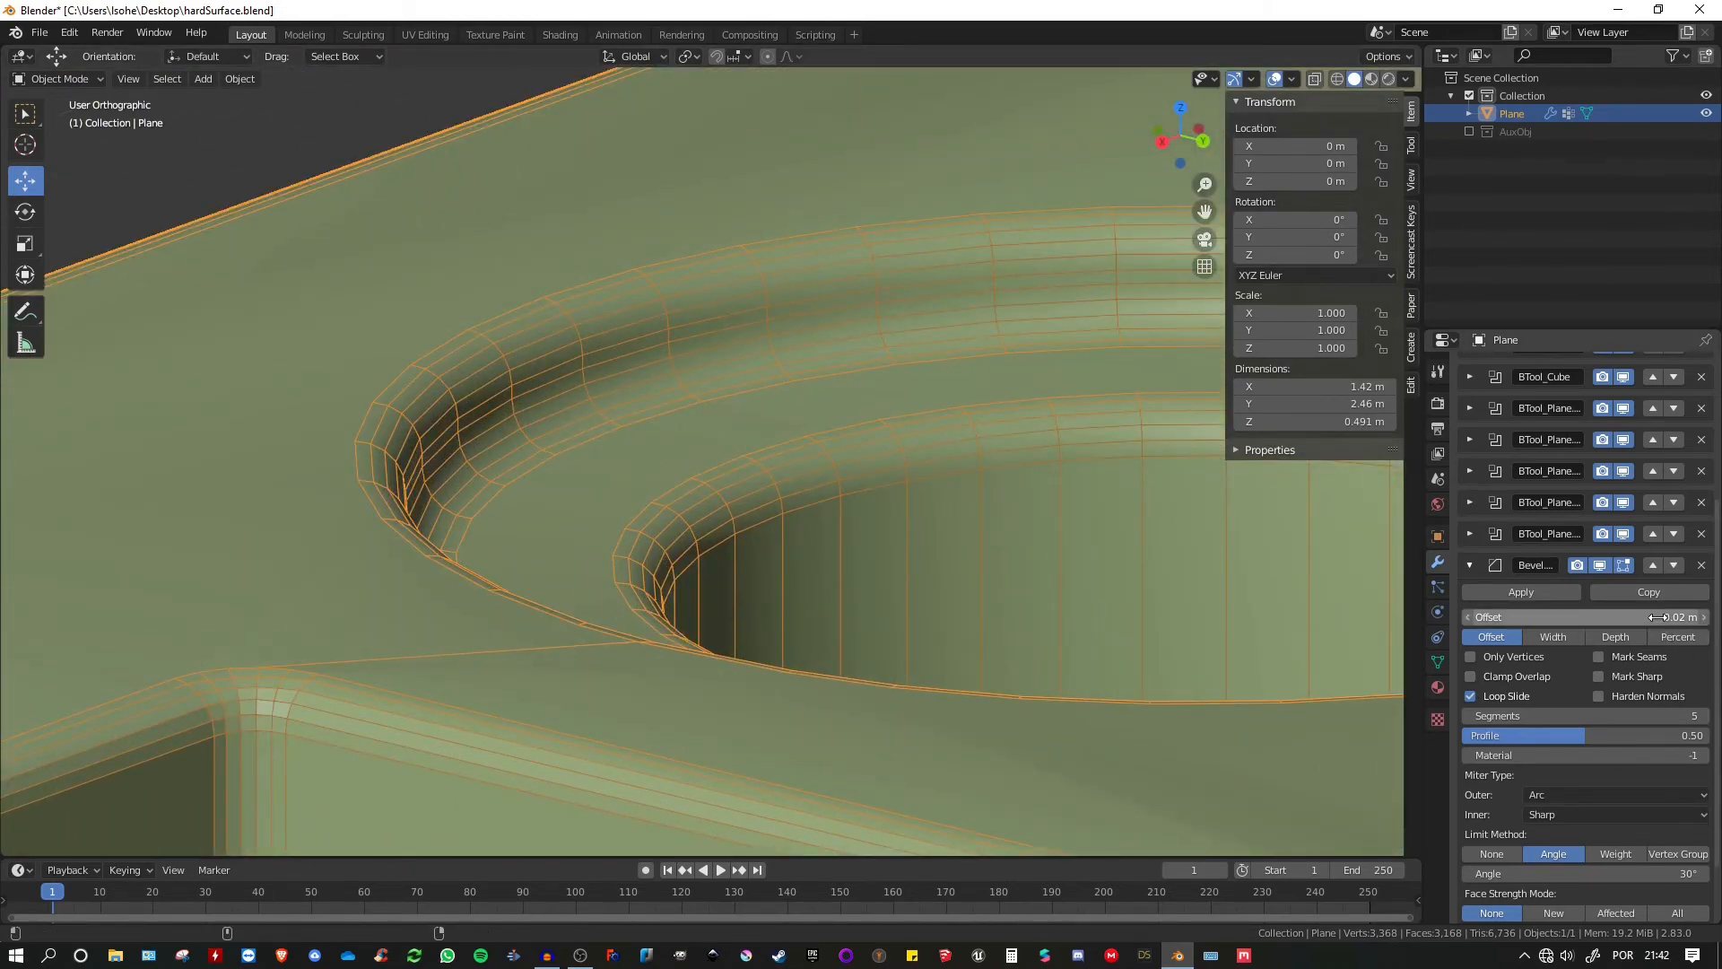
- Reduce the Bevel modifier's offset to 0.01 m while checking the rims of the circular recess
drag(1657, 617, 1605, 617)
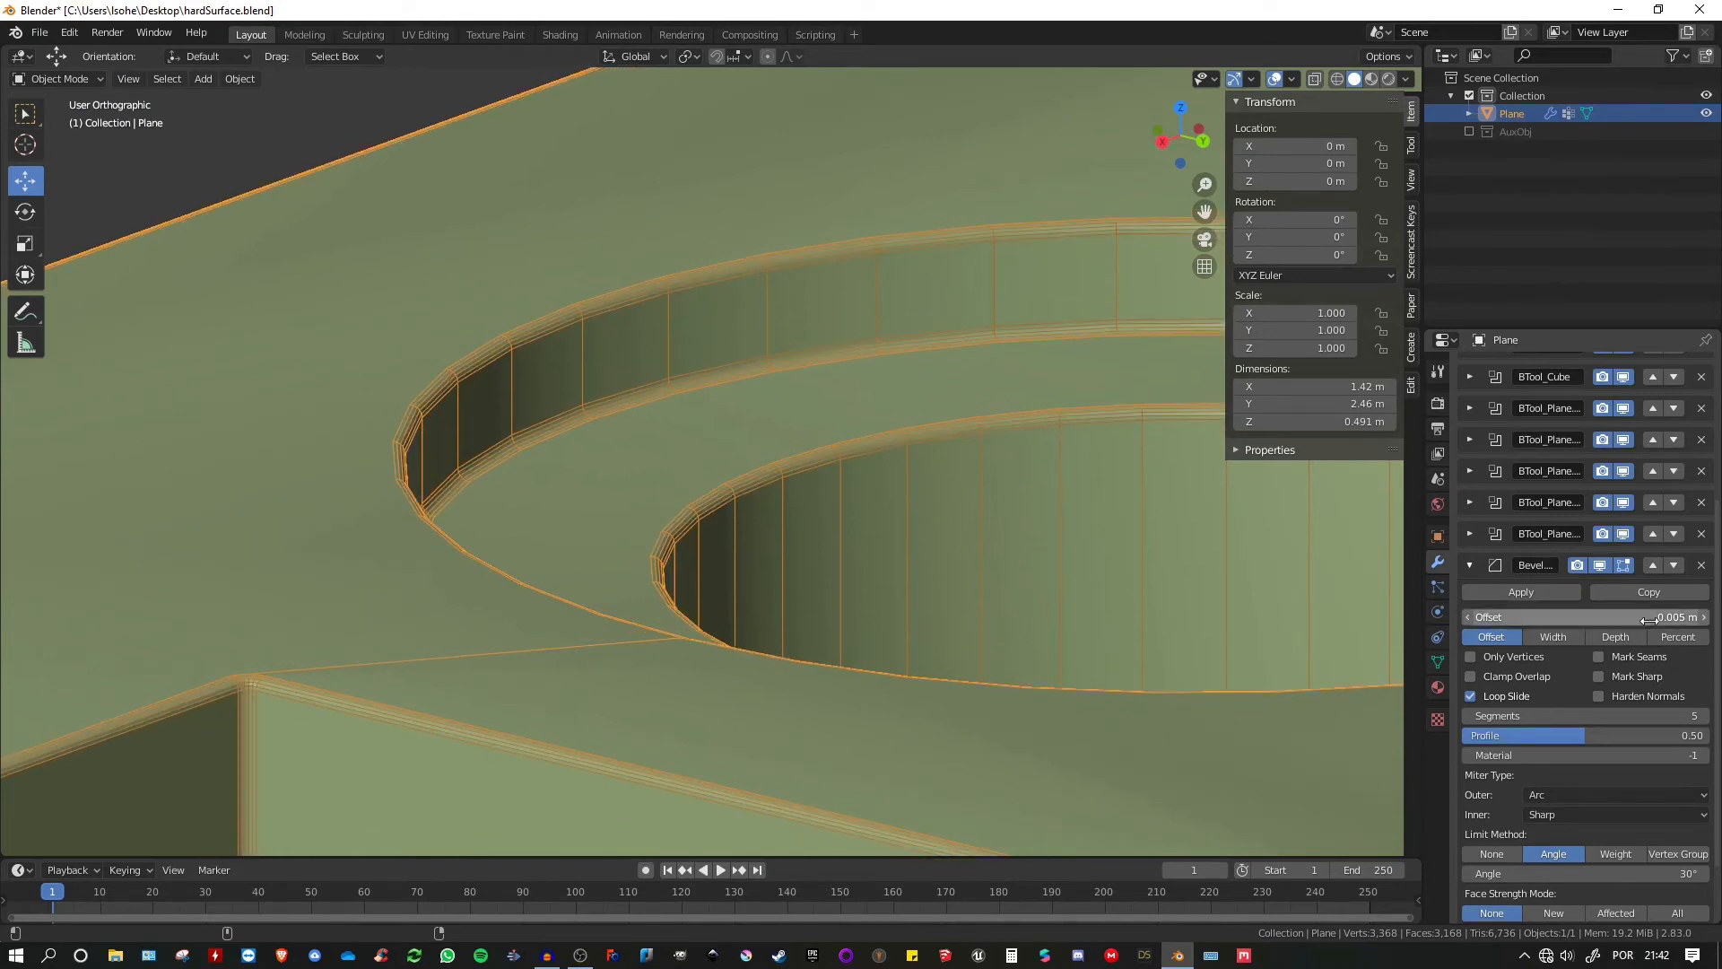
scroll(708, 434, down, 5)
scroll(976, 453, up, 4)
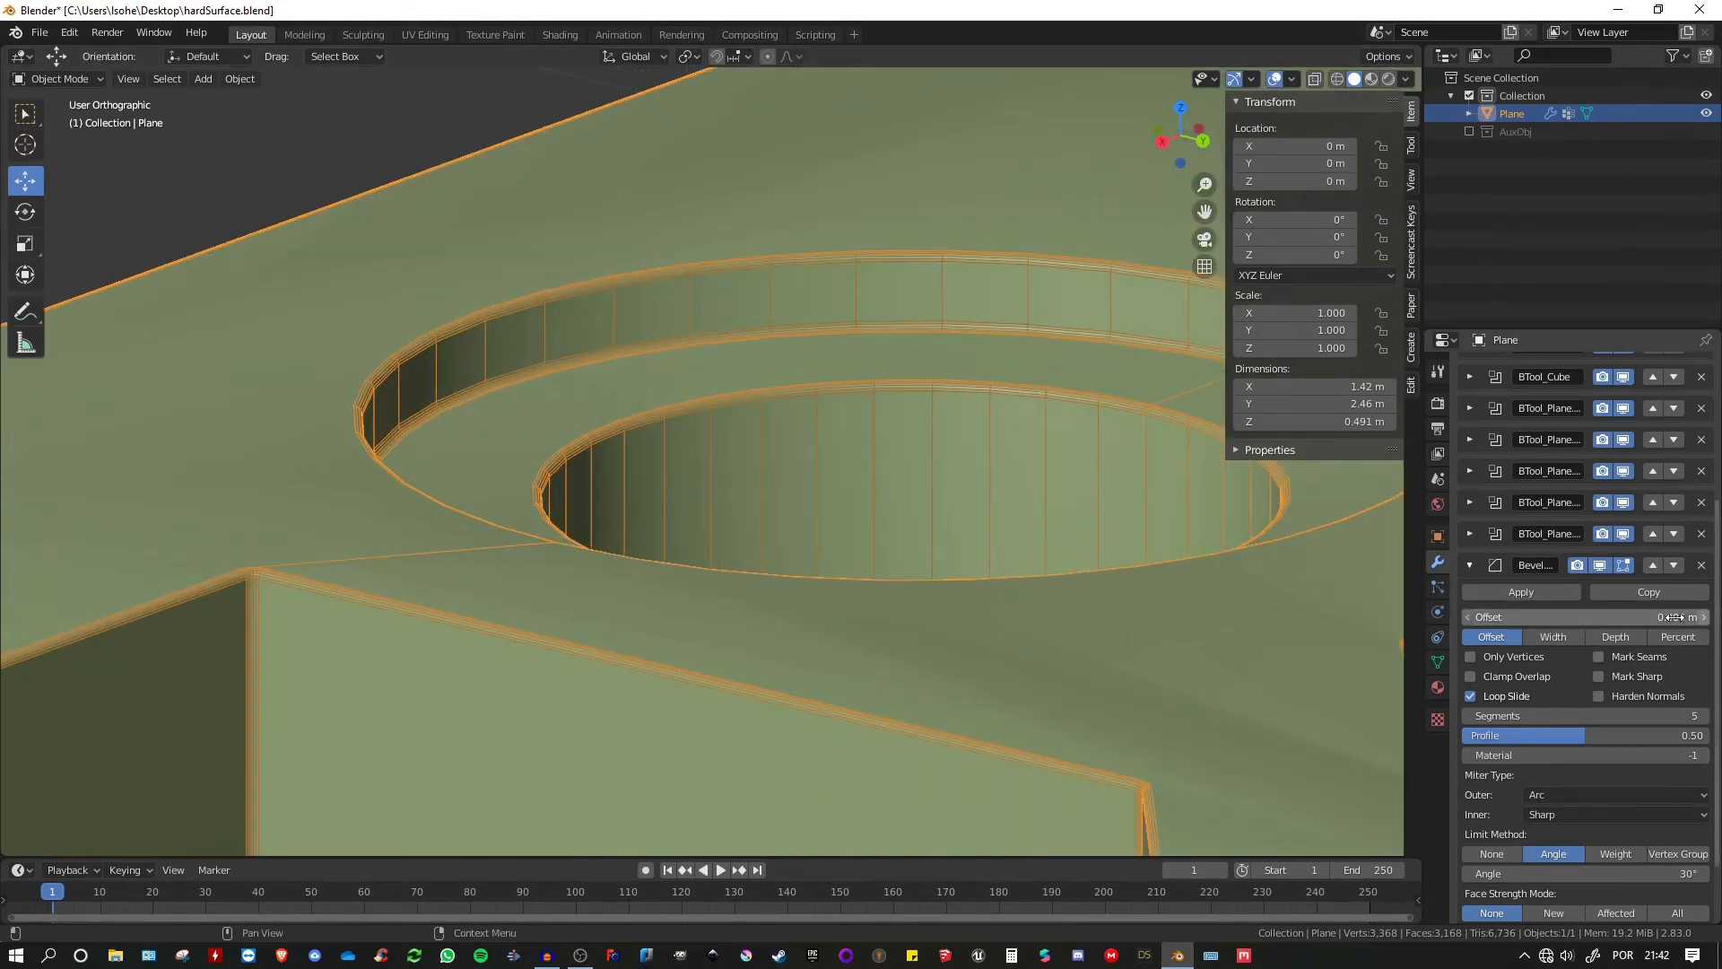
drag(1596, 617, 1625, 617)
- Inspect the body's underside for shallow-angle edges around the recess and the round hole that have no bevel
scroll(792, 428, down, 4)
middle_drag(868, 375, 1020, 407)
scroll(826, 414, up, 5)
scroll(826, 413, down, 4)
scroll(549, 273, up, 3)
shift+middle_drag(549, 272, 669, 384)
scroll(649, 292, down, 2)
scroll(646, 283, down, 3)
scroll(599, 421, up, 4)
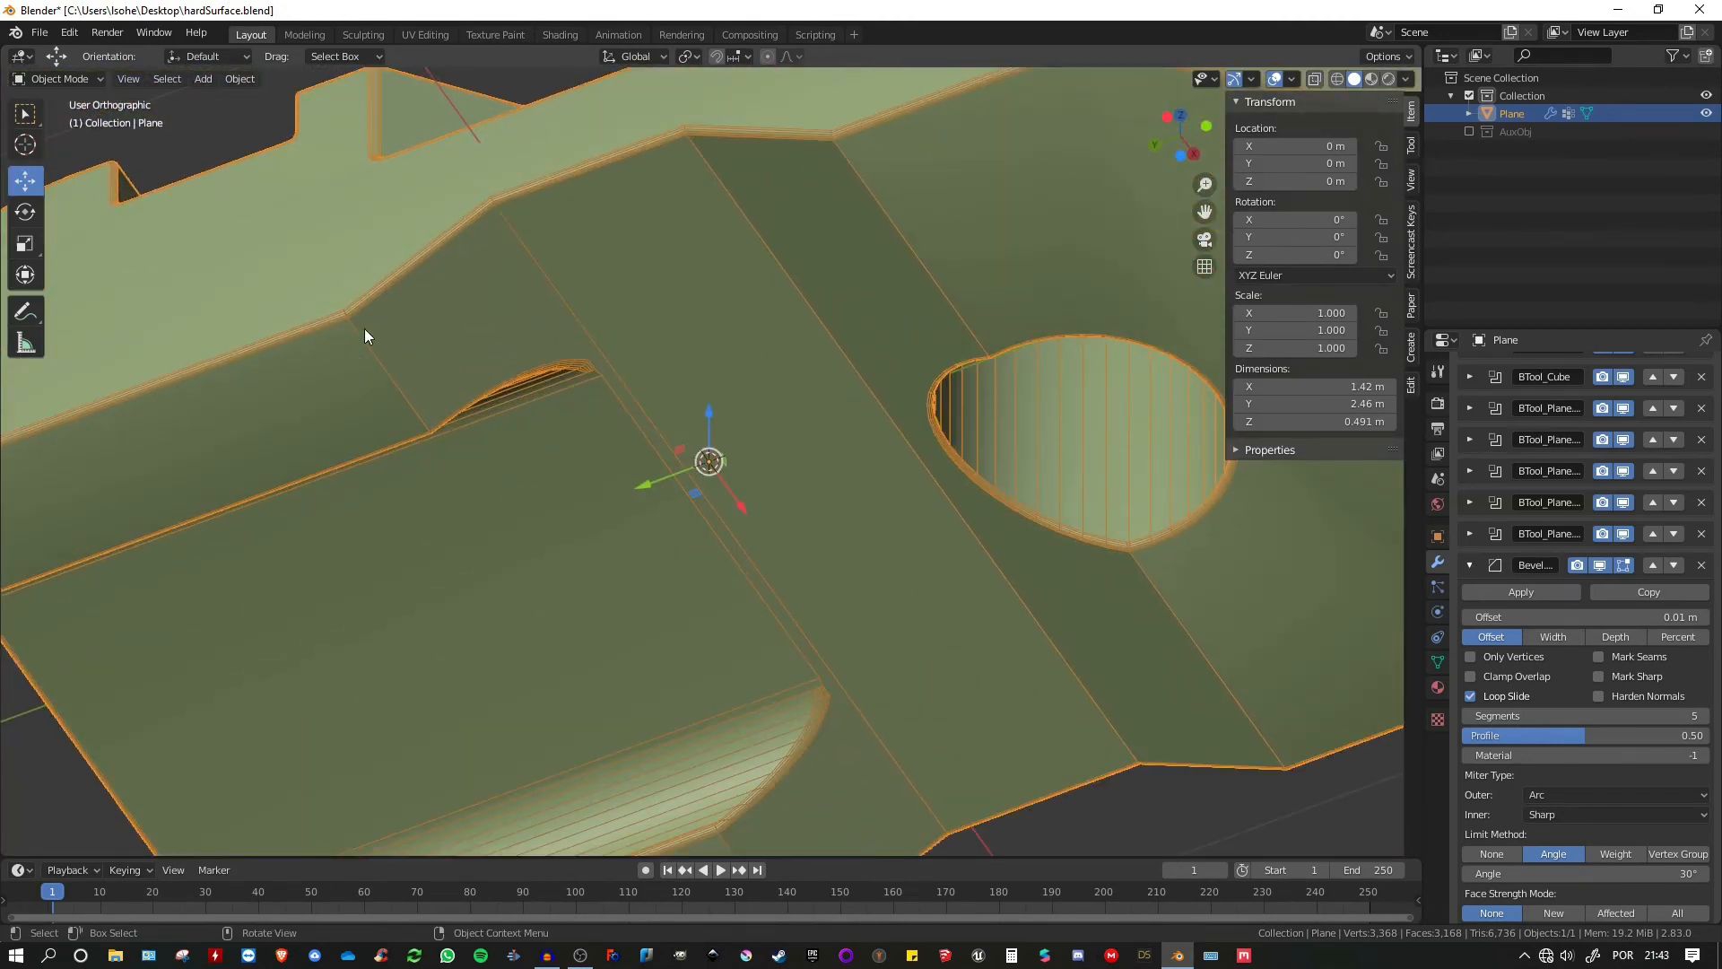
middle_drag(364, 328, 541, 337)
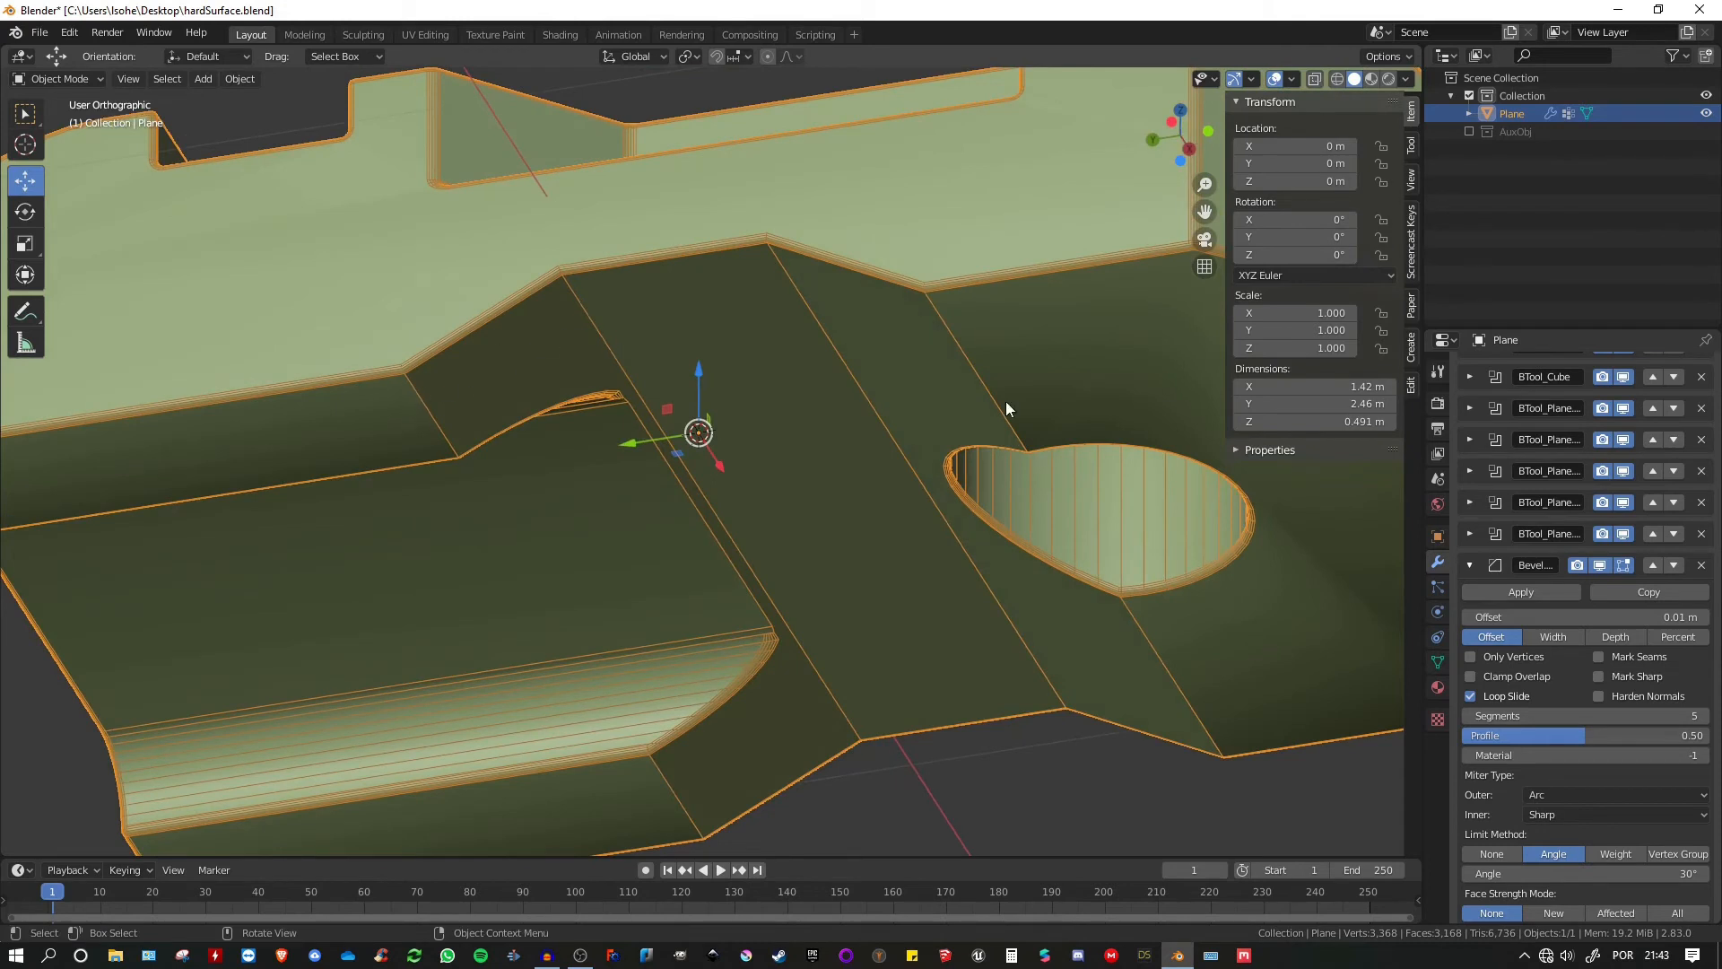
- Lower the Bevel modifier's angle limit to 27° and check the underside's shallow edges
scroll(1614, 691, down, 3)
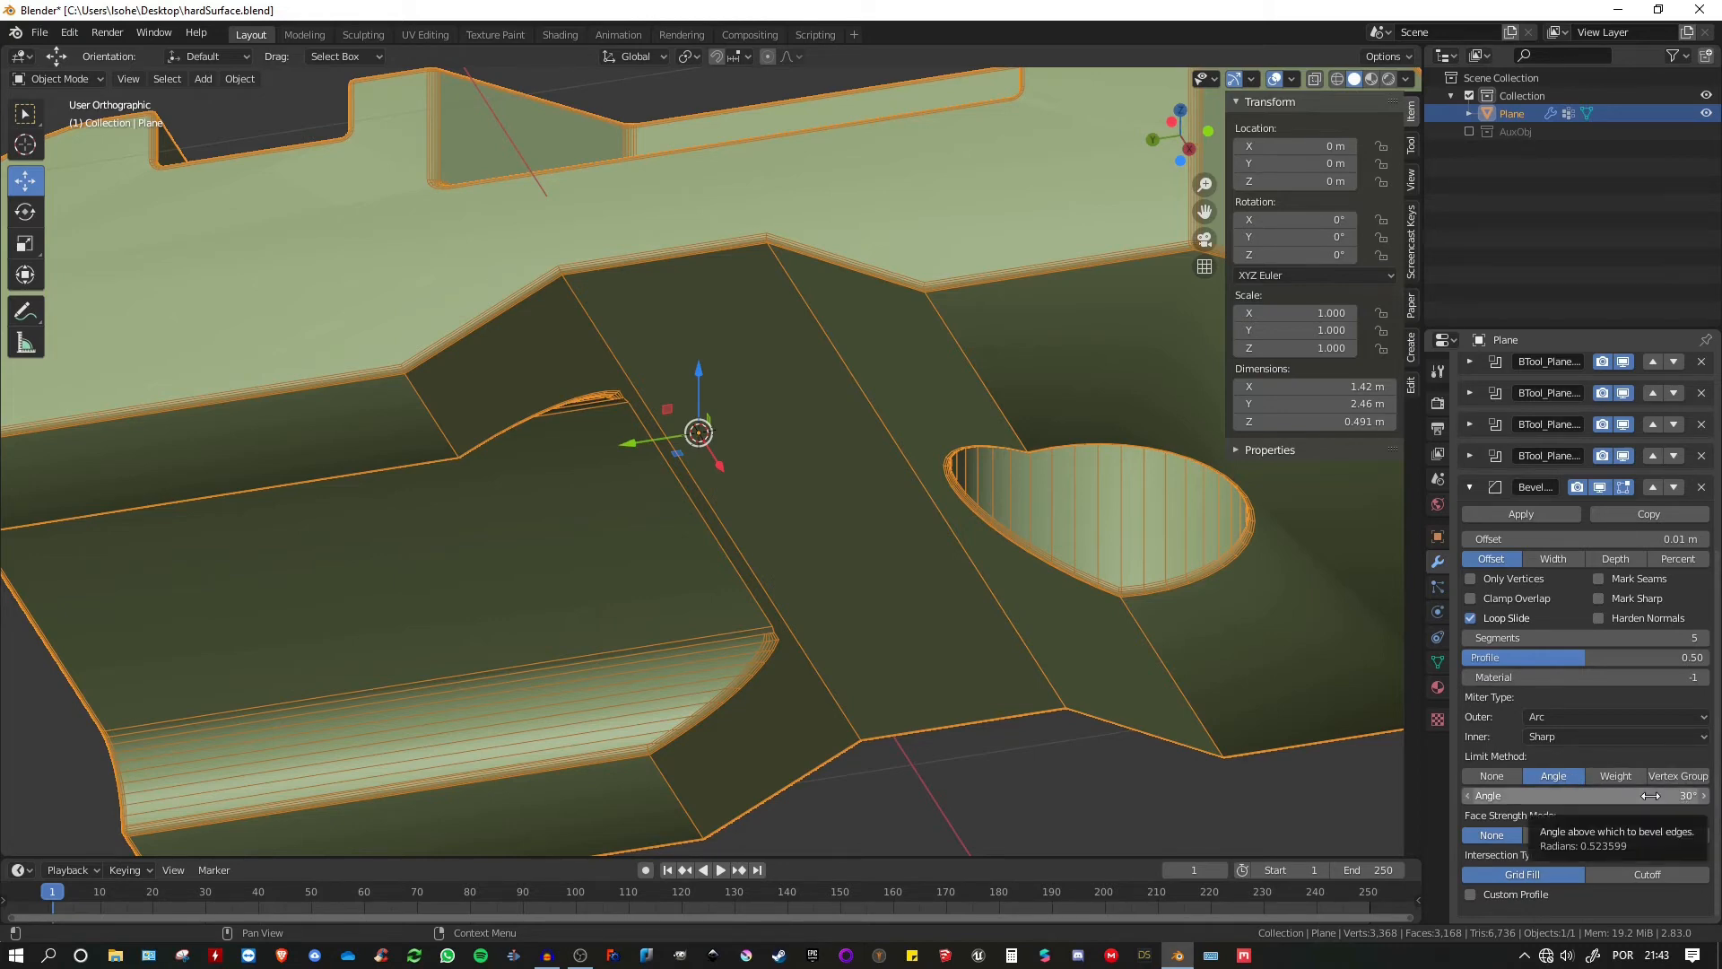
drag(1615, 794, 1624, 796)
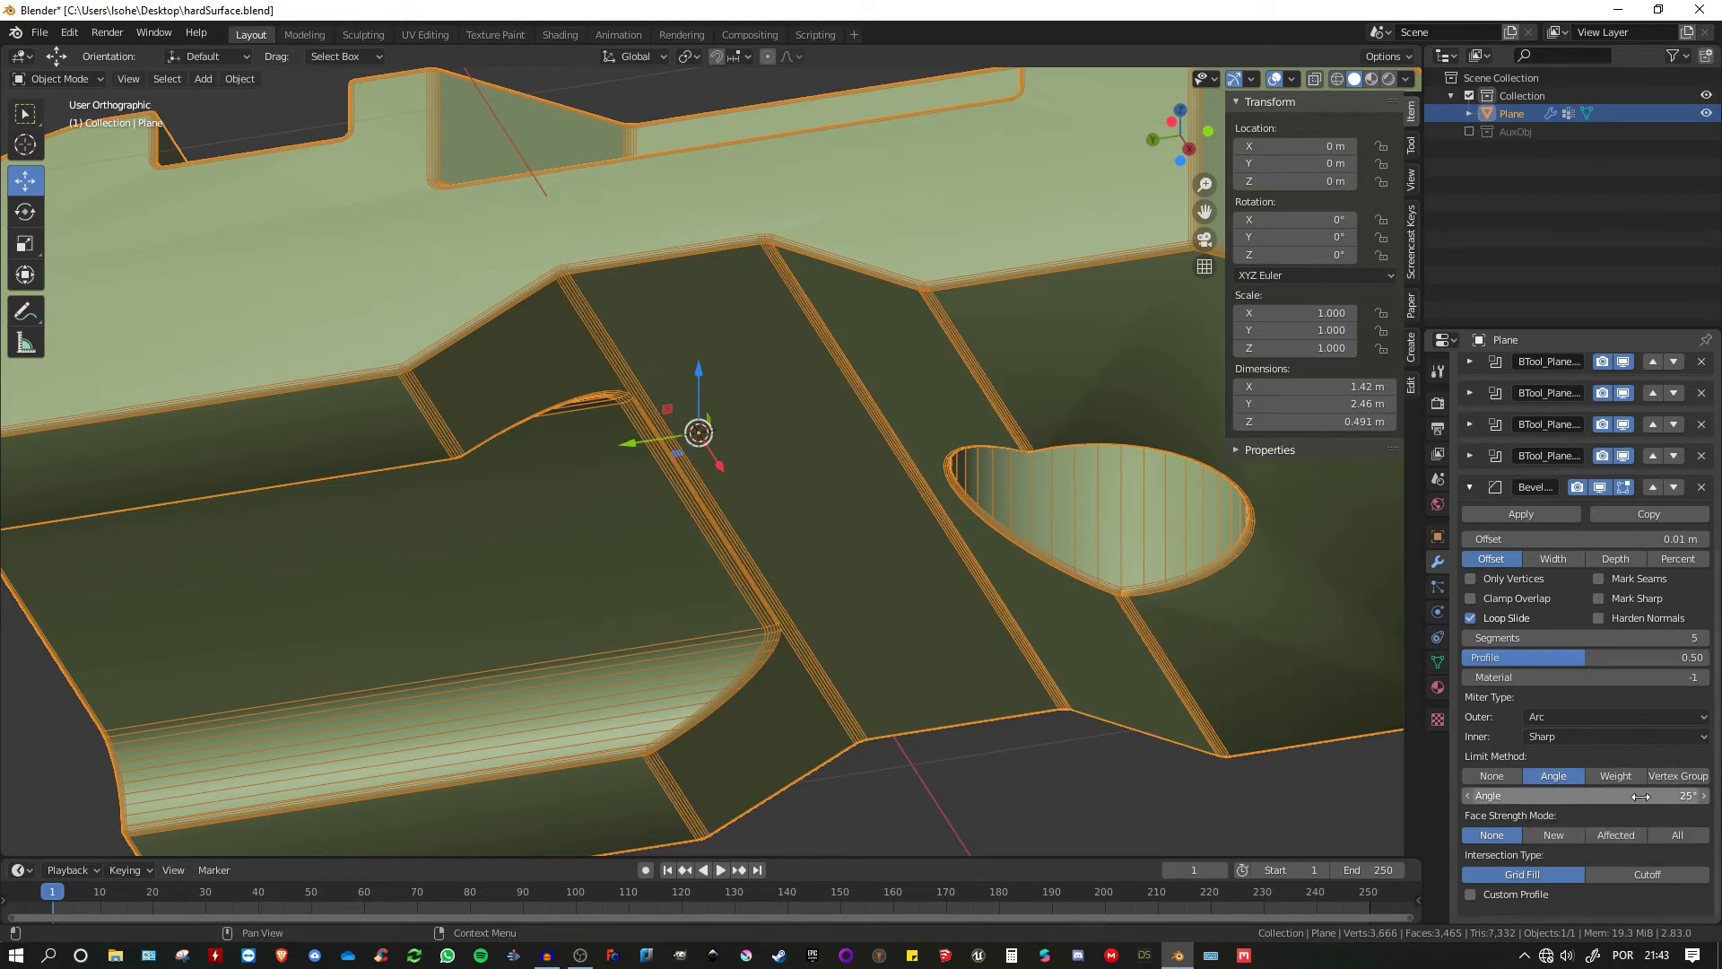
scroll(567, 396, up, 3)
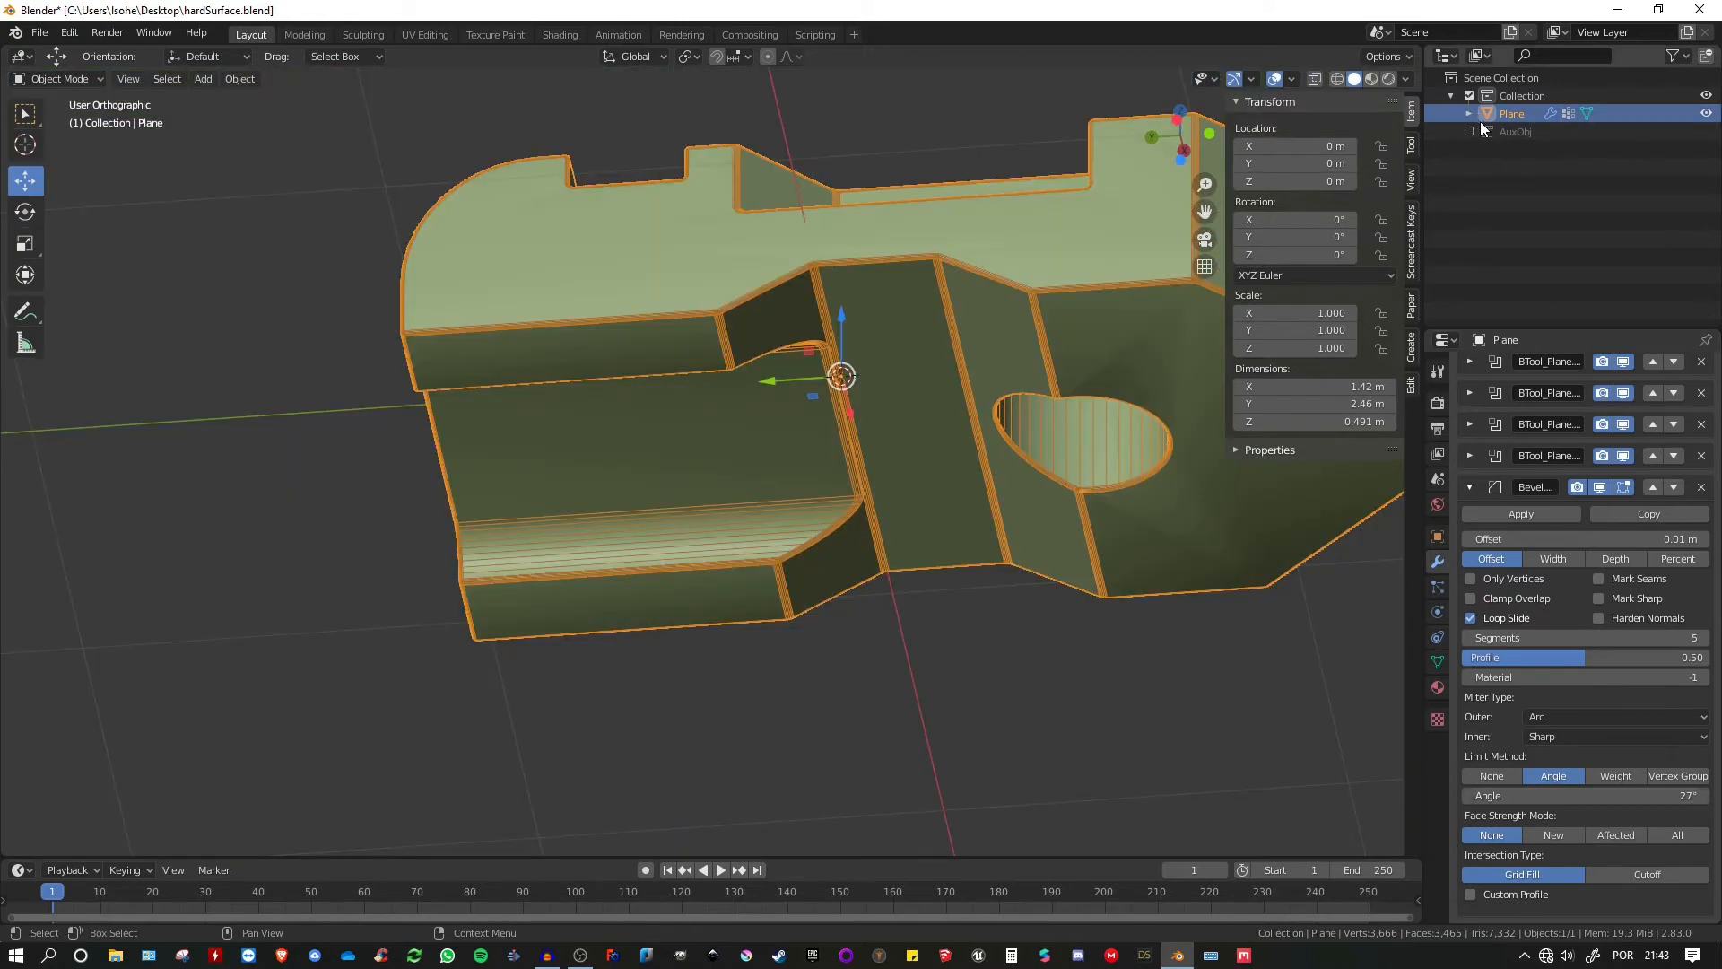
- Show the AuxObj collection and try sliding the underside recess cutter Plane.007 outward along Y to about 1.25 m
click(1469, 131)
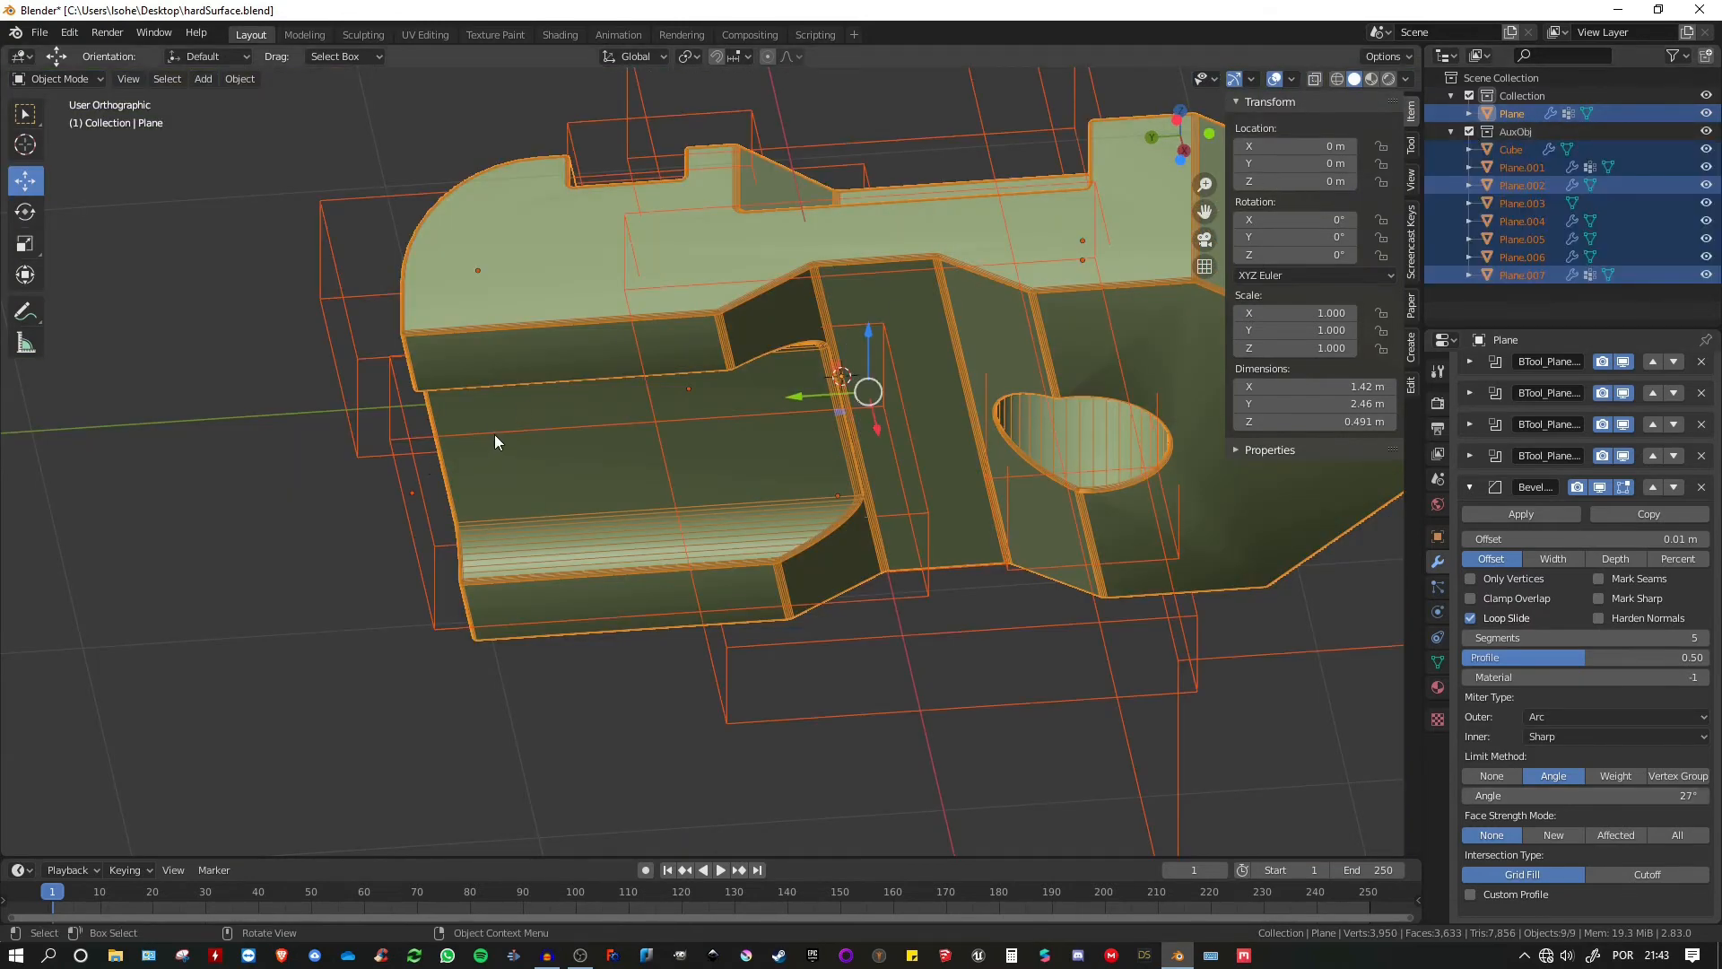
click(495, 435)
scroll(499, 432, up, 5)
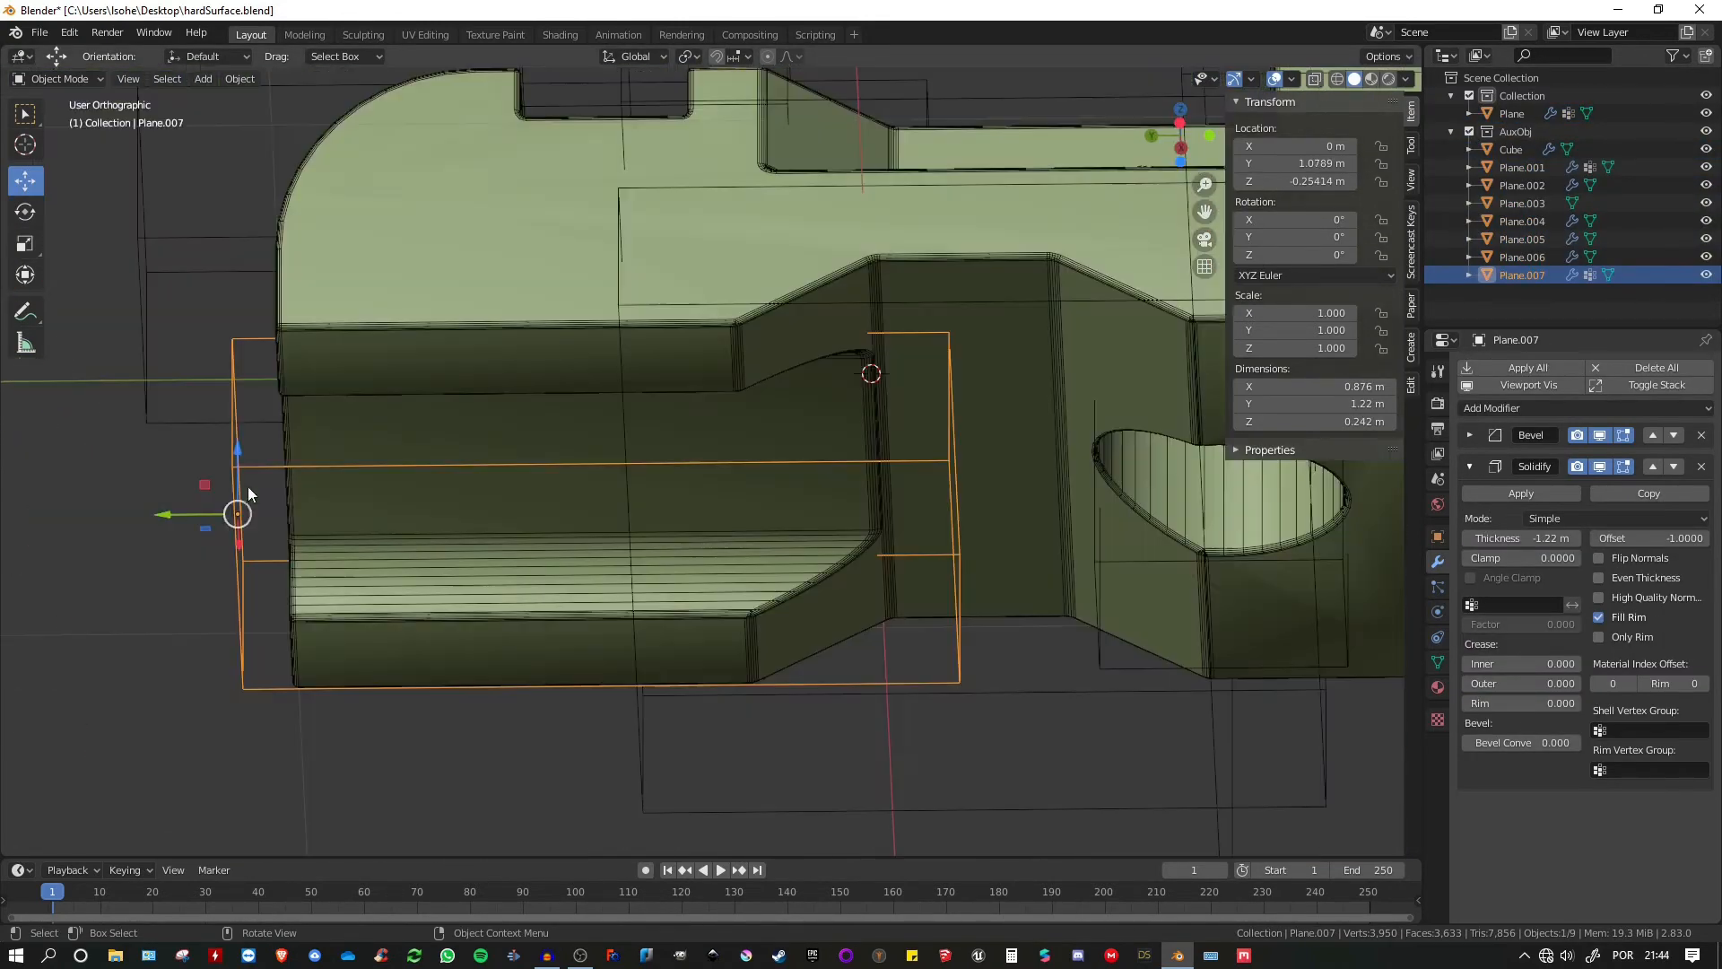
drag(182, 517, 63, 518)
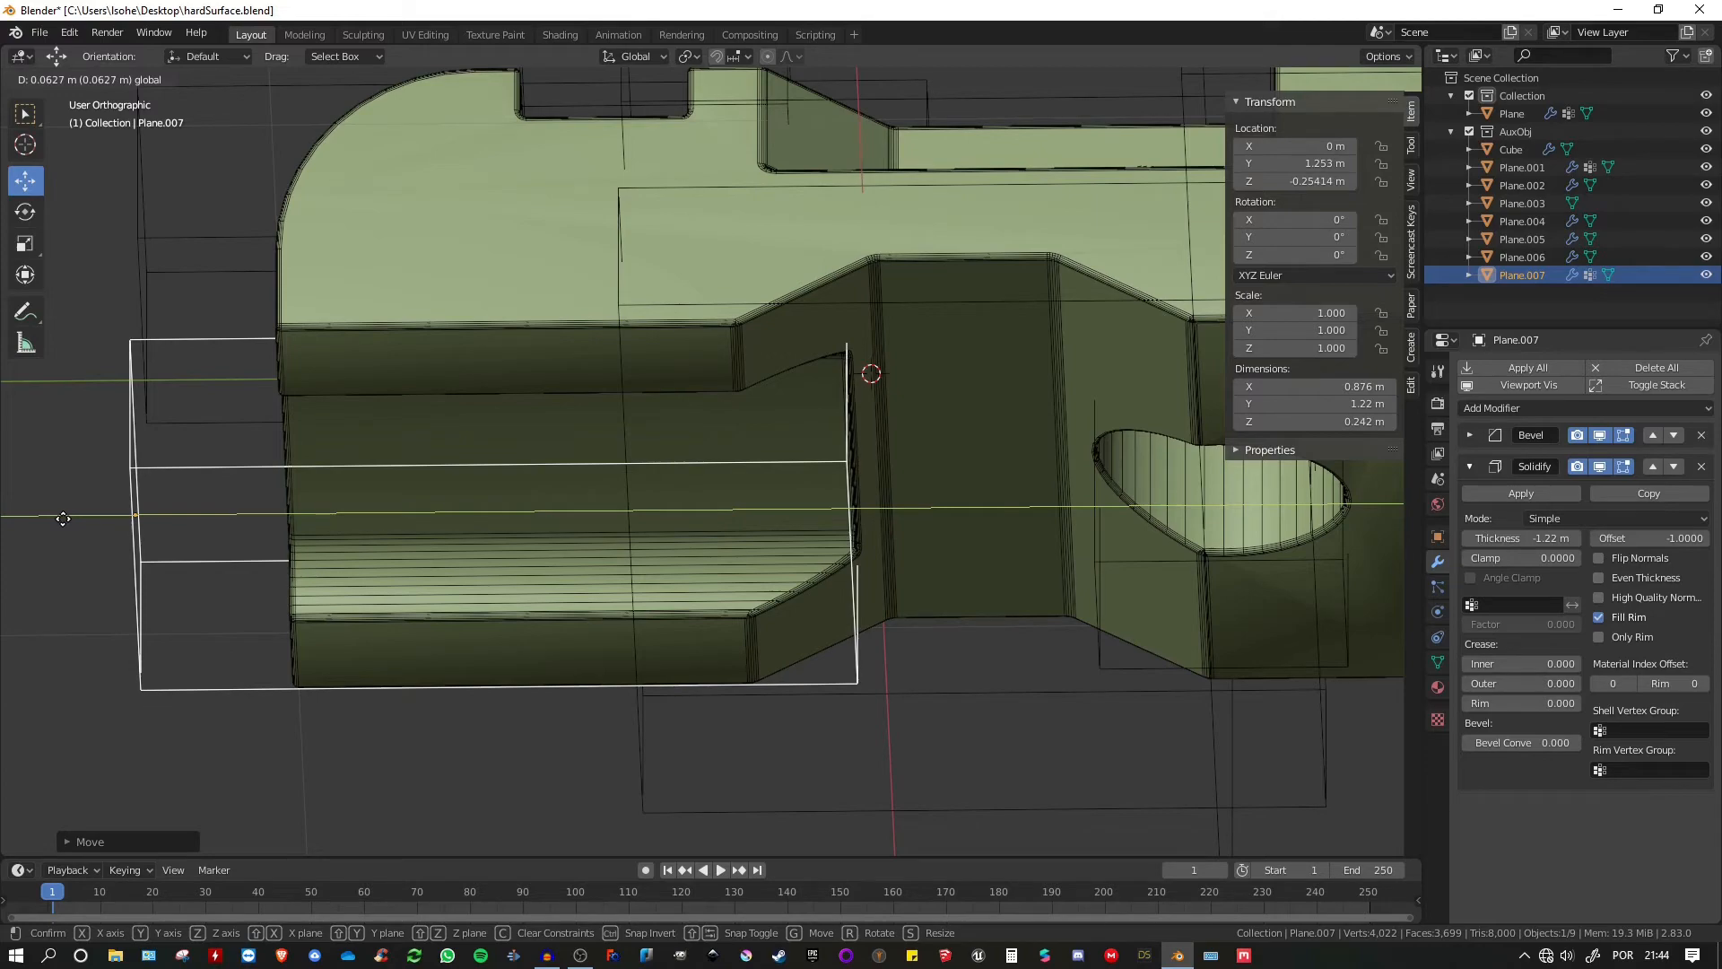
drag(63, 518, 63, 519)
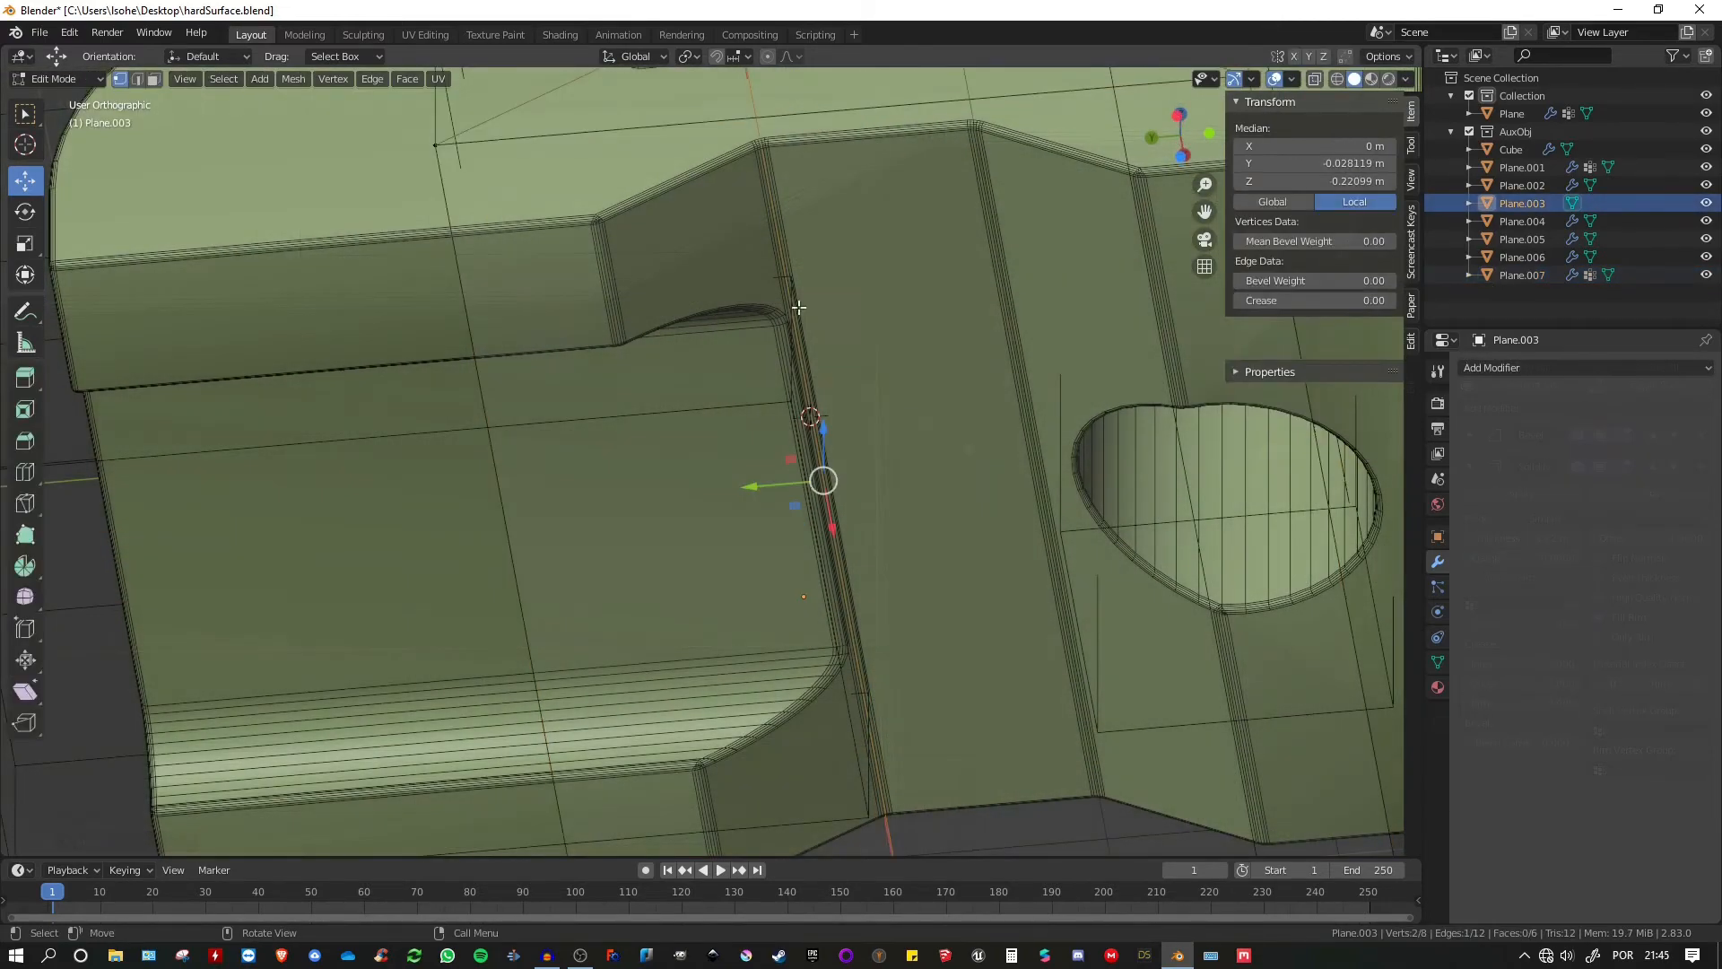
- Return the Plane.003 cutter to Object Mode and check the narrow gap beside the underside recess
key(Tab)
scroll(795, 349, up, 6)
scroll(825, 312, down, 4)
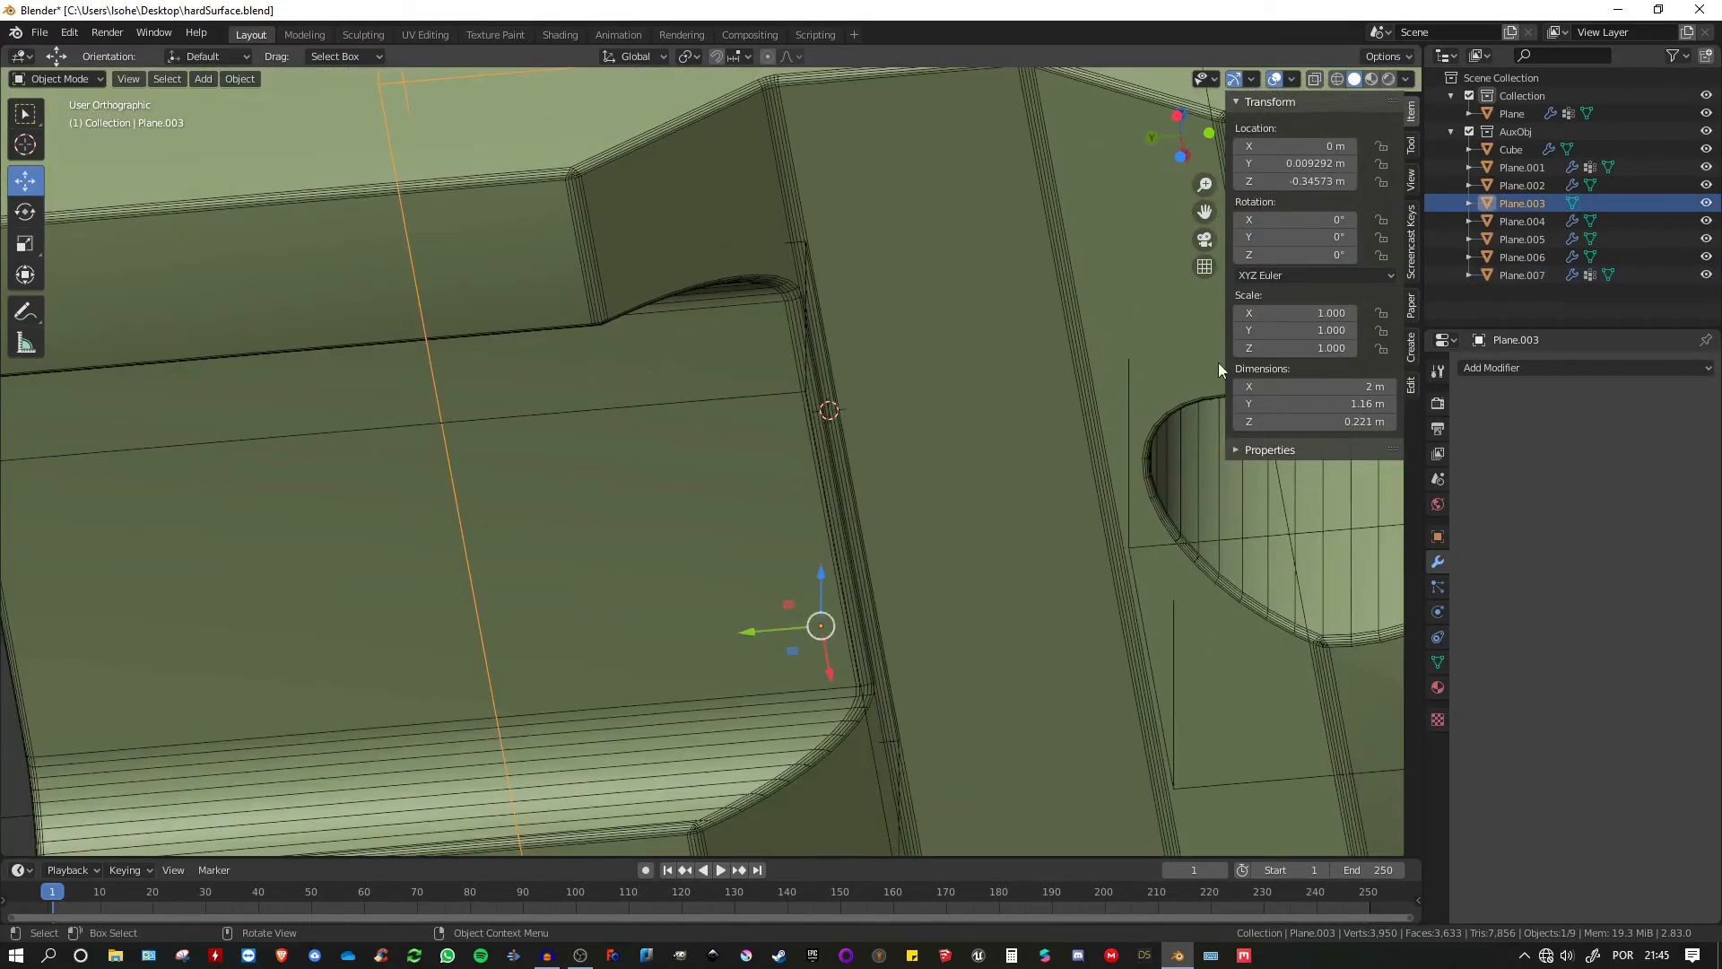
key(Tab)
key(Tab)
- Select the main body and set the offset of its last Bevel modifier to 0.006 m
click(339, 211)
click(1469, 780)
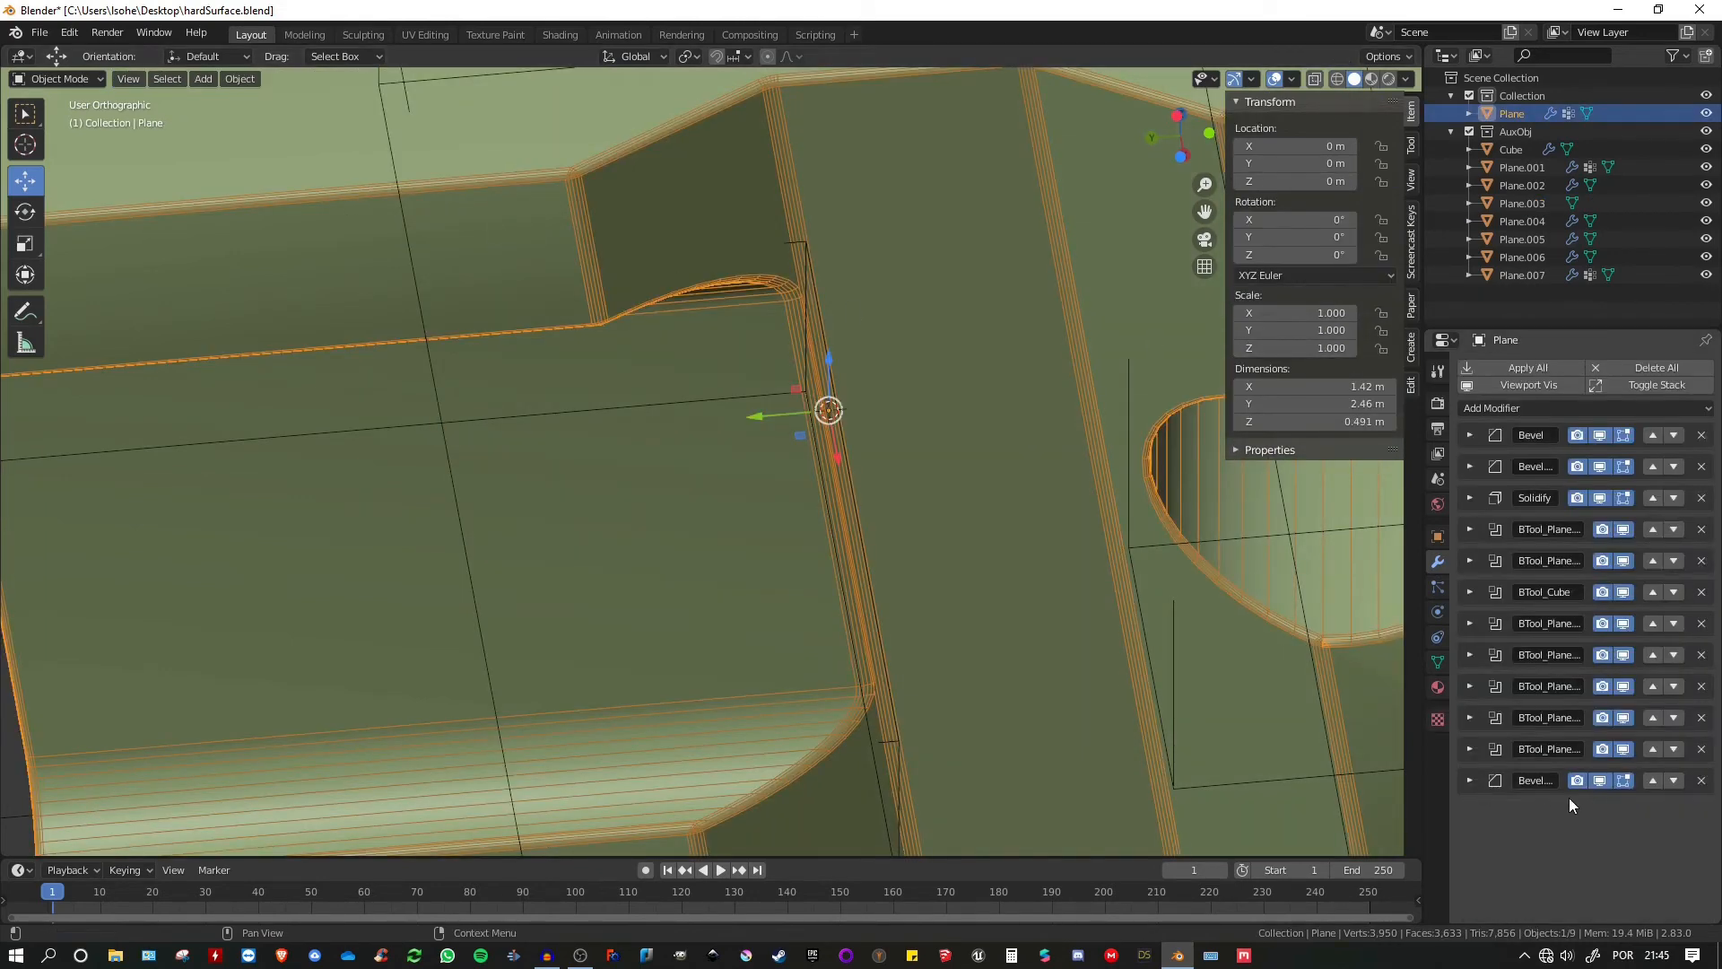
click(1470, 780)
scroll(1525, 717, down, 5)
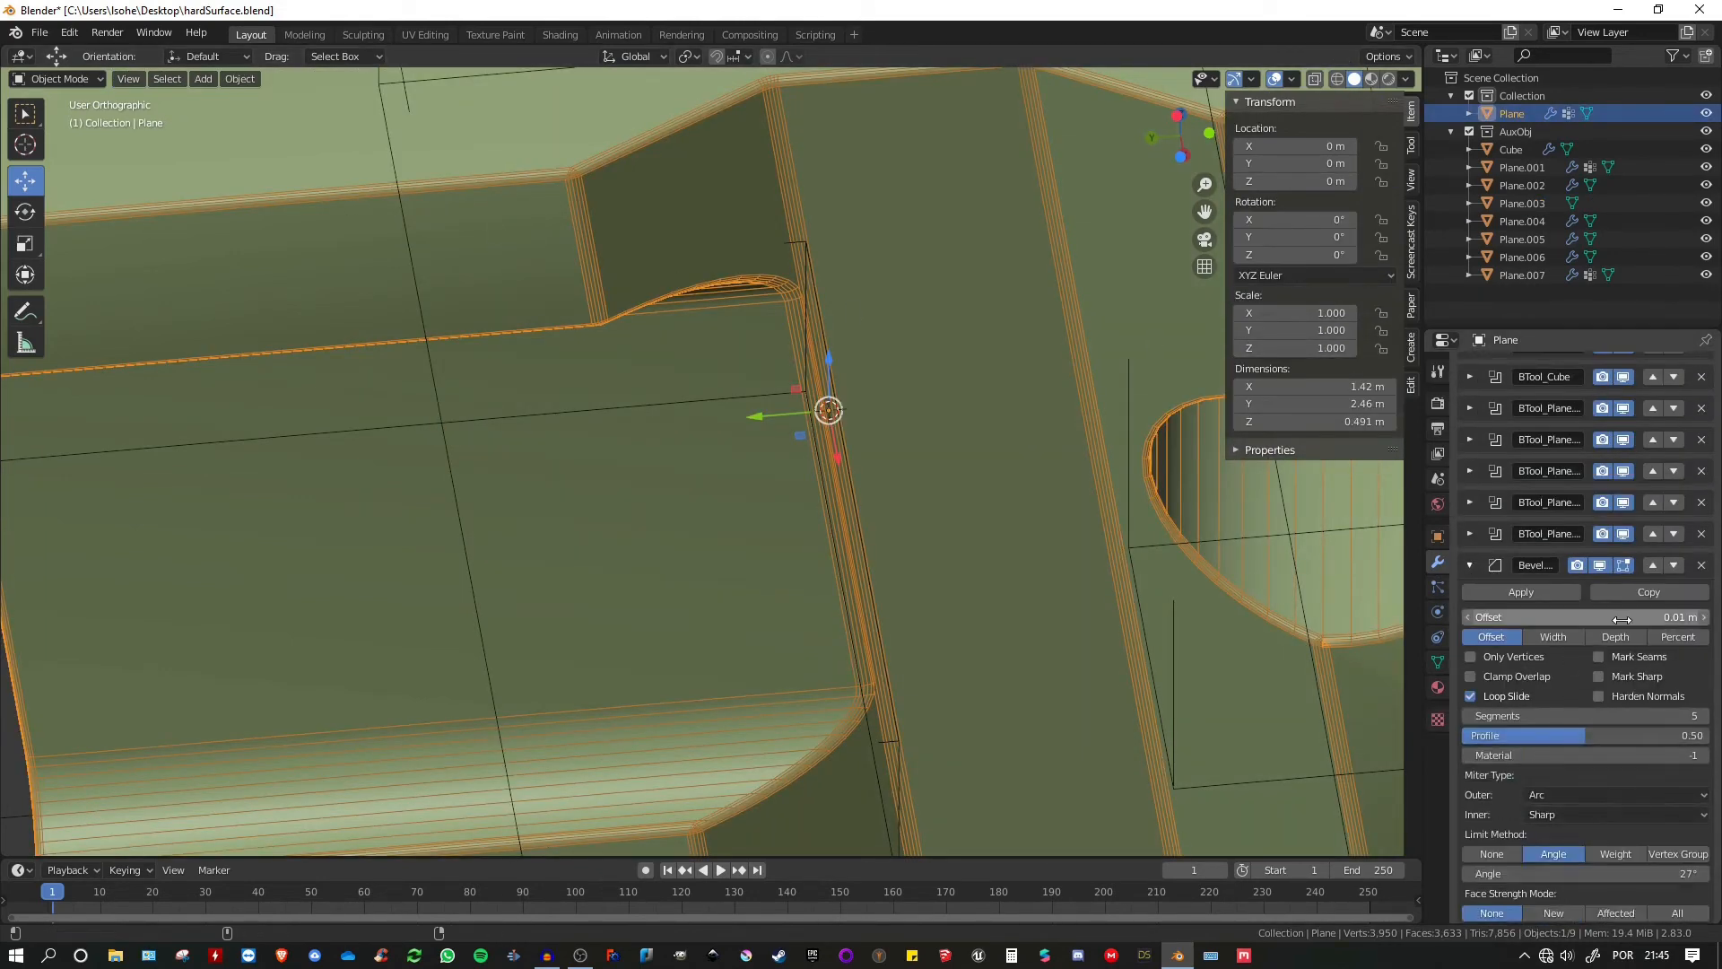
drag(1621, 619, 1616, 618)
- Examine the narrower bevel where the underside recess corner meets the adjacent edge and around the round hole
scroll(821, 404, down, 3)
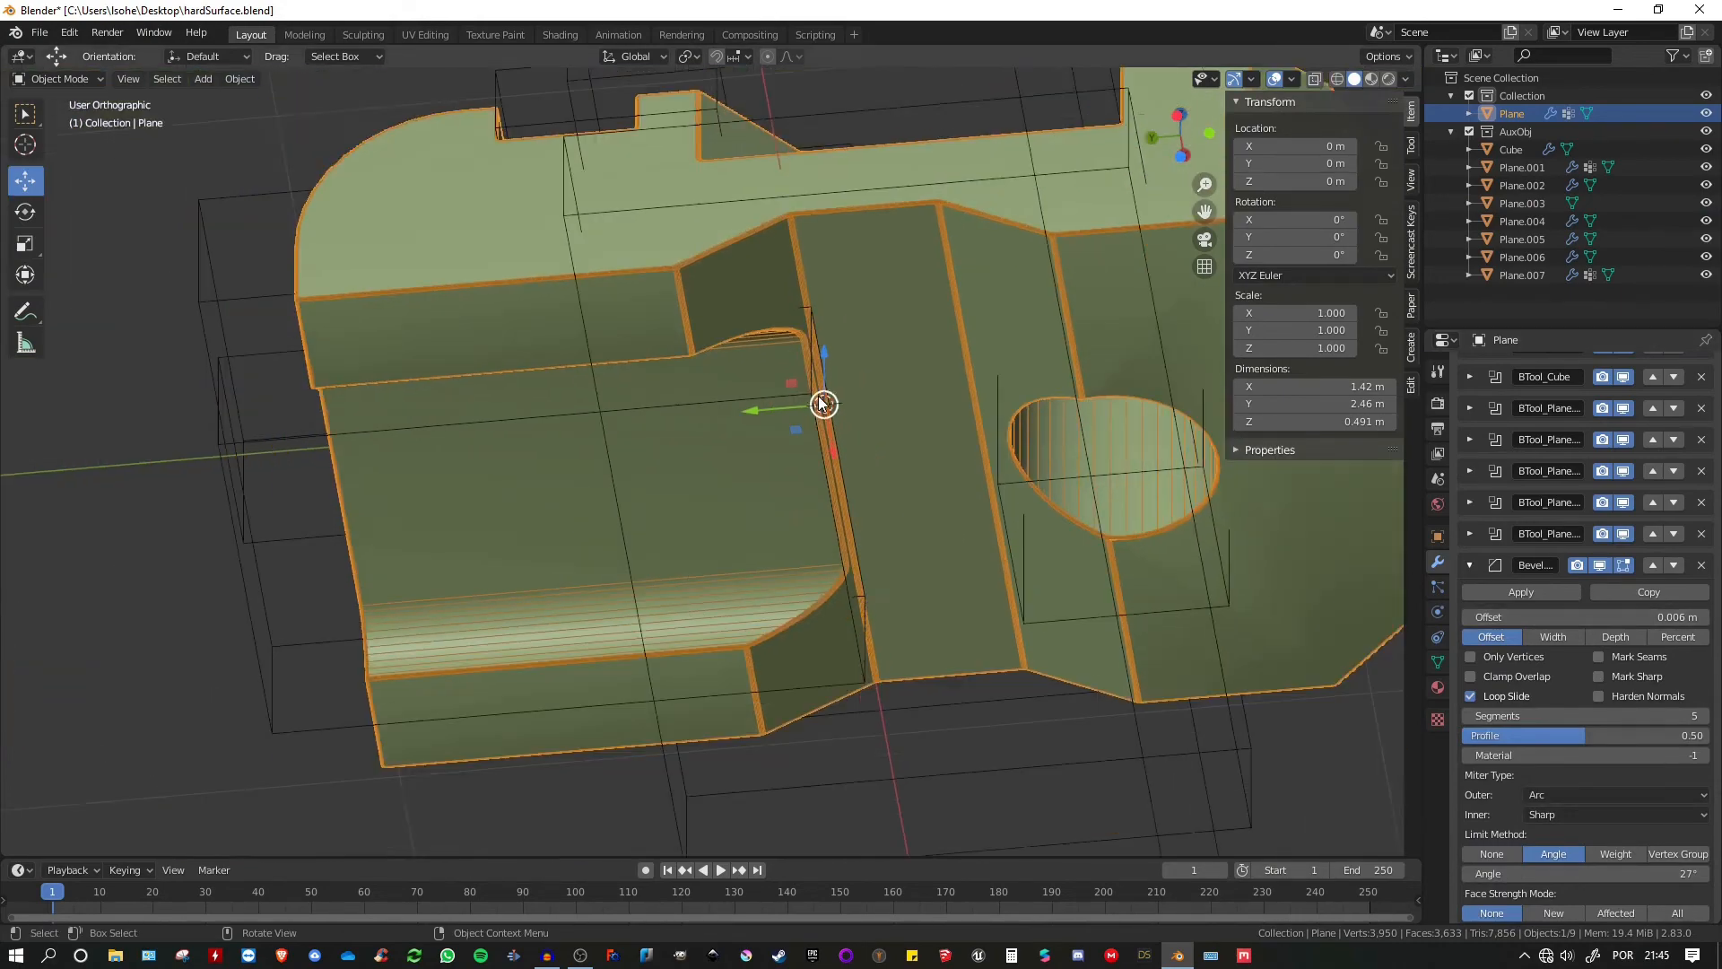
middle_drag(820, 400, 1011, 431)
scroll(942, 520, up, 10)
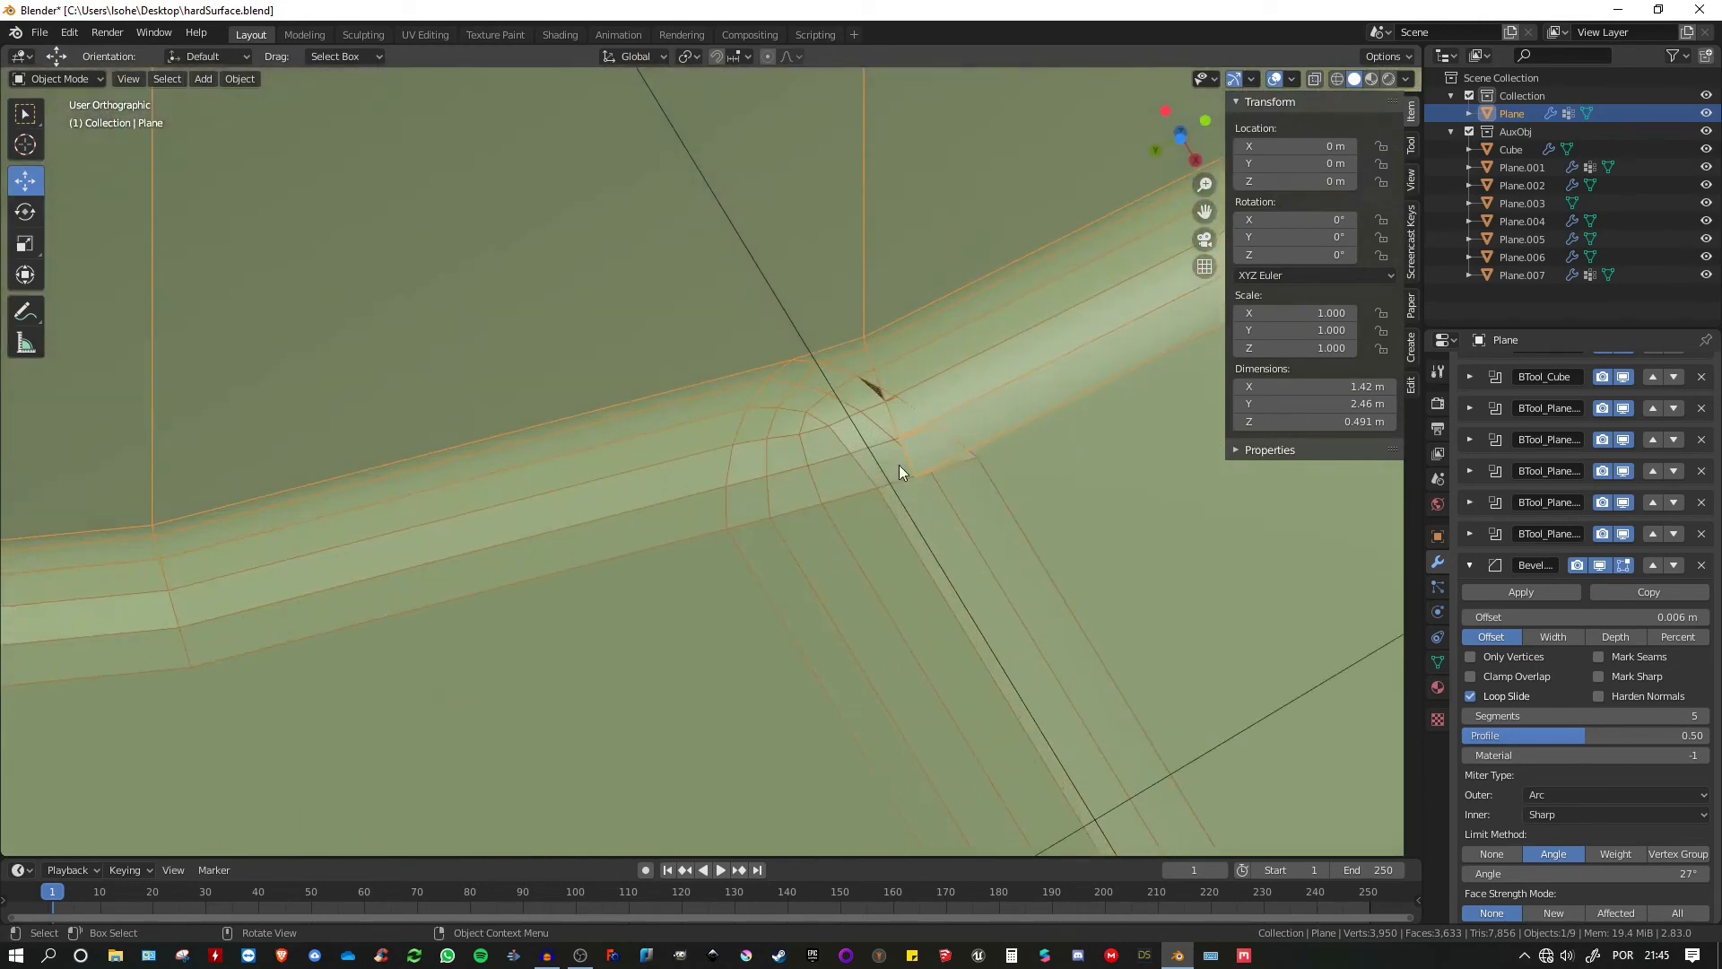
middle_drag(987, 461, 721, 379)
scroll(721, 378, down, 16)
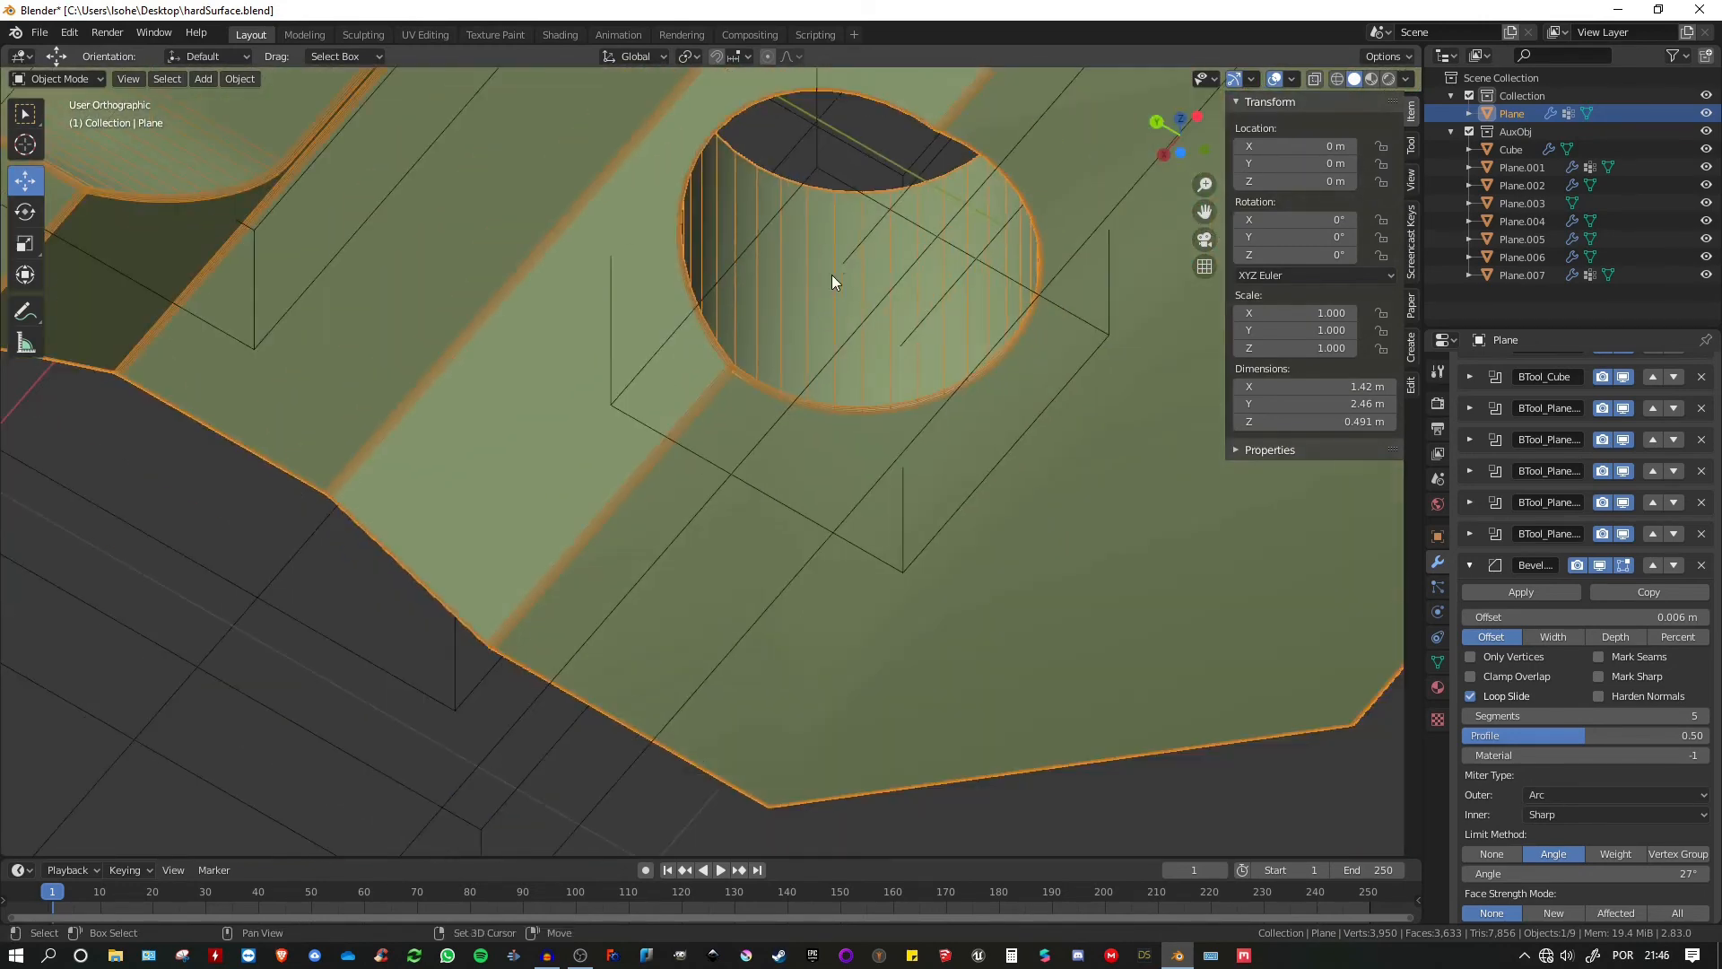
shift+middle_drag(825, 252, 815, 384)
scroll(815, 384, down, 2)
scroll(815, 384, down, 2)
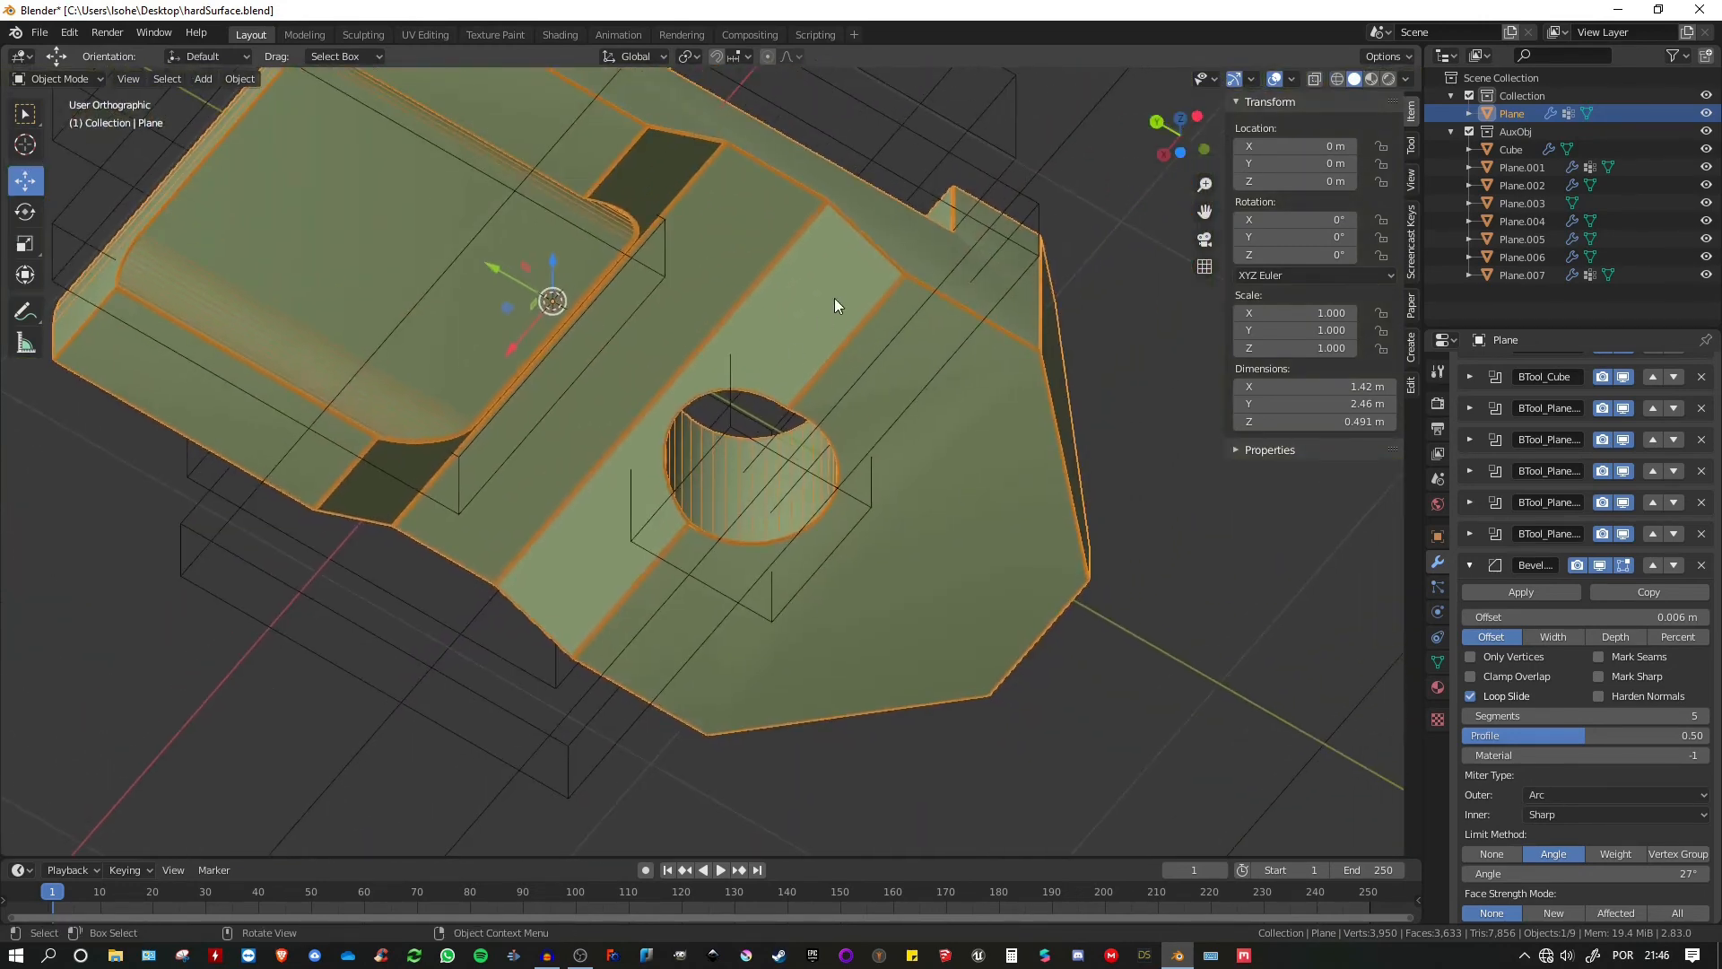
- Move the outer end edge of the Plane.003 cutter along Y to a local position of about -0.740 m, beside the round hole
click(945, 275)
middle_drag(946, 275, 852, 316)
click(816, 352)
key(Tab)
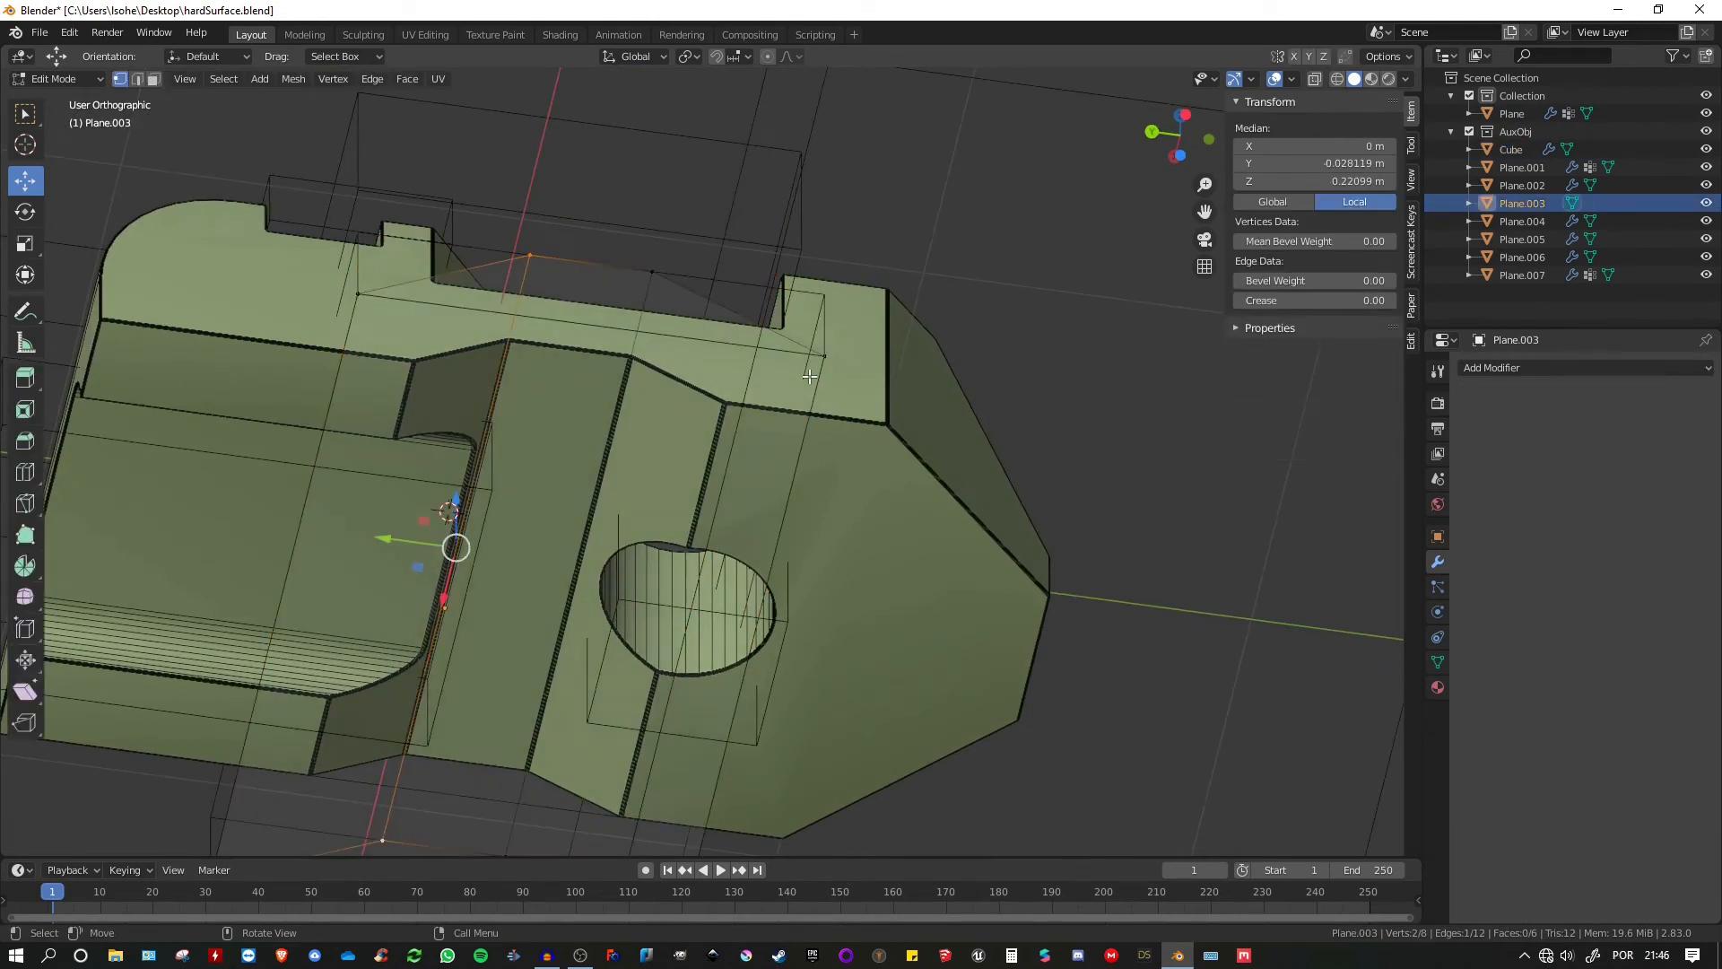
shift+middle_drag(810, 377, 813, 335)
click(816, 352)
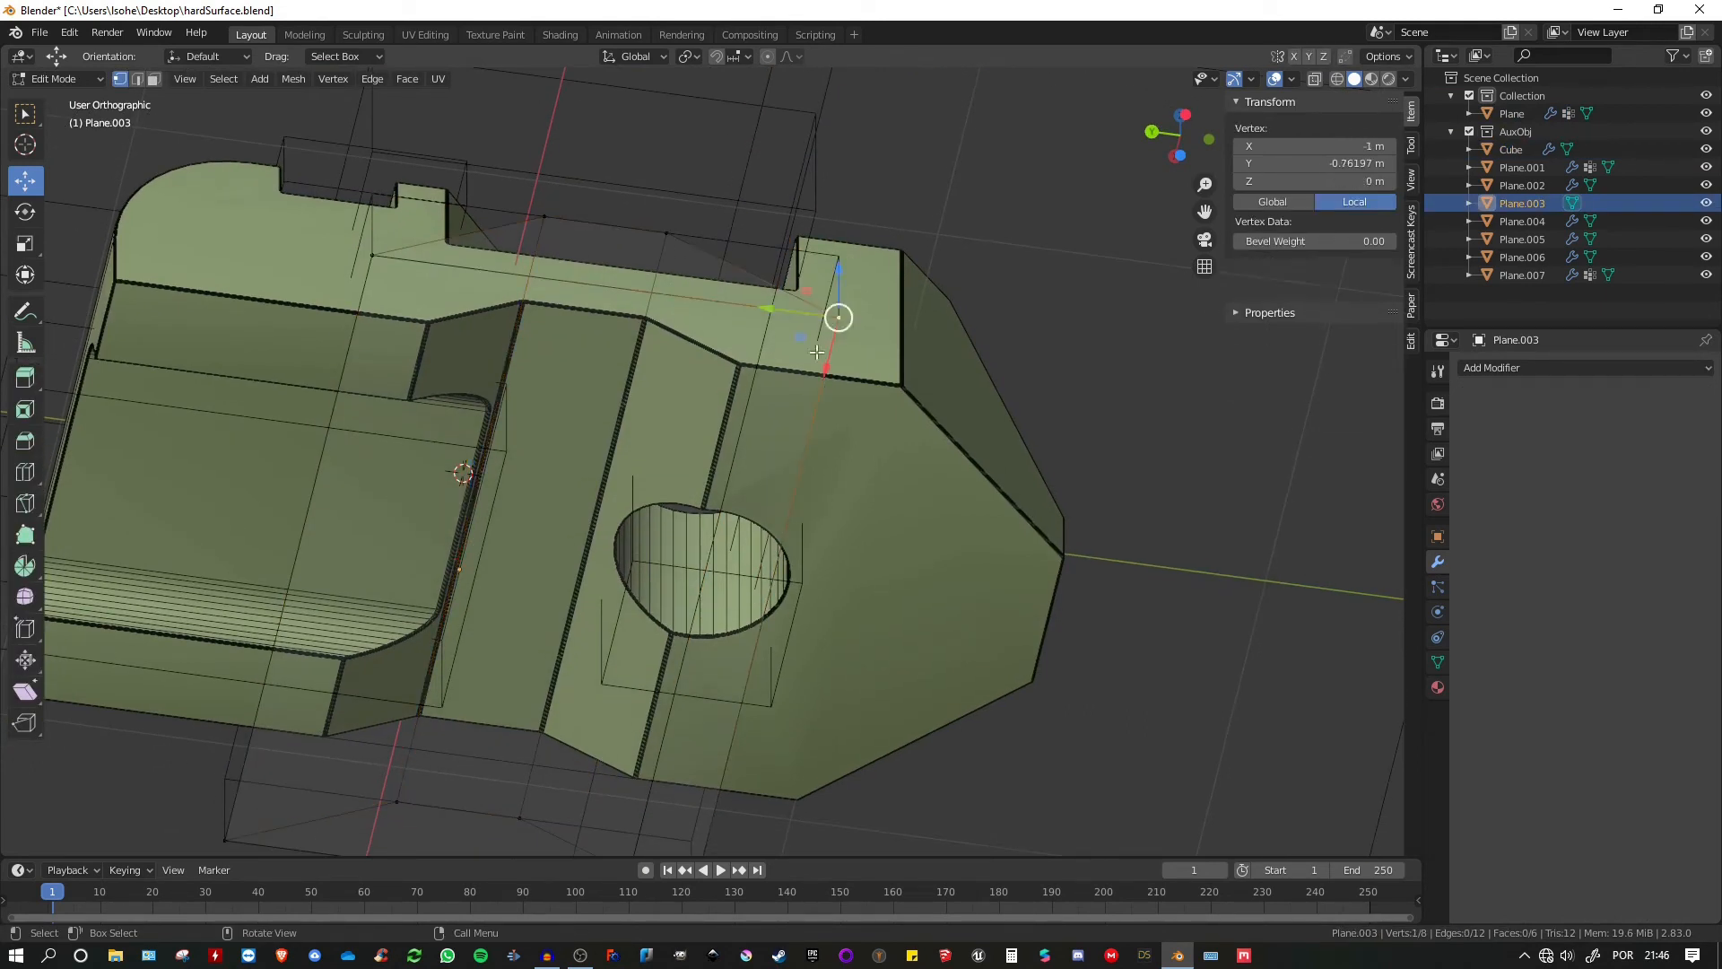
shift+scroll(710, 625, down, 5)
shift+click(693, 716)
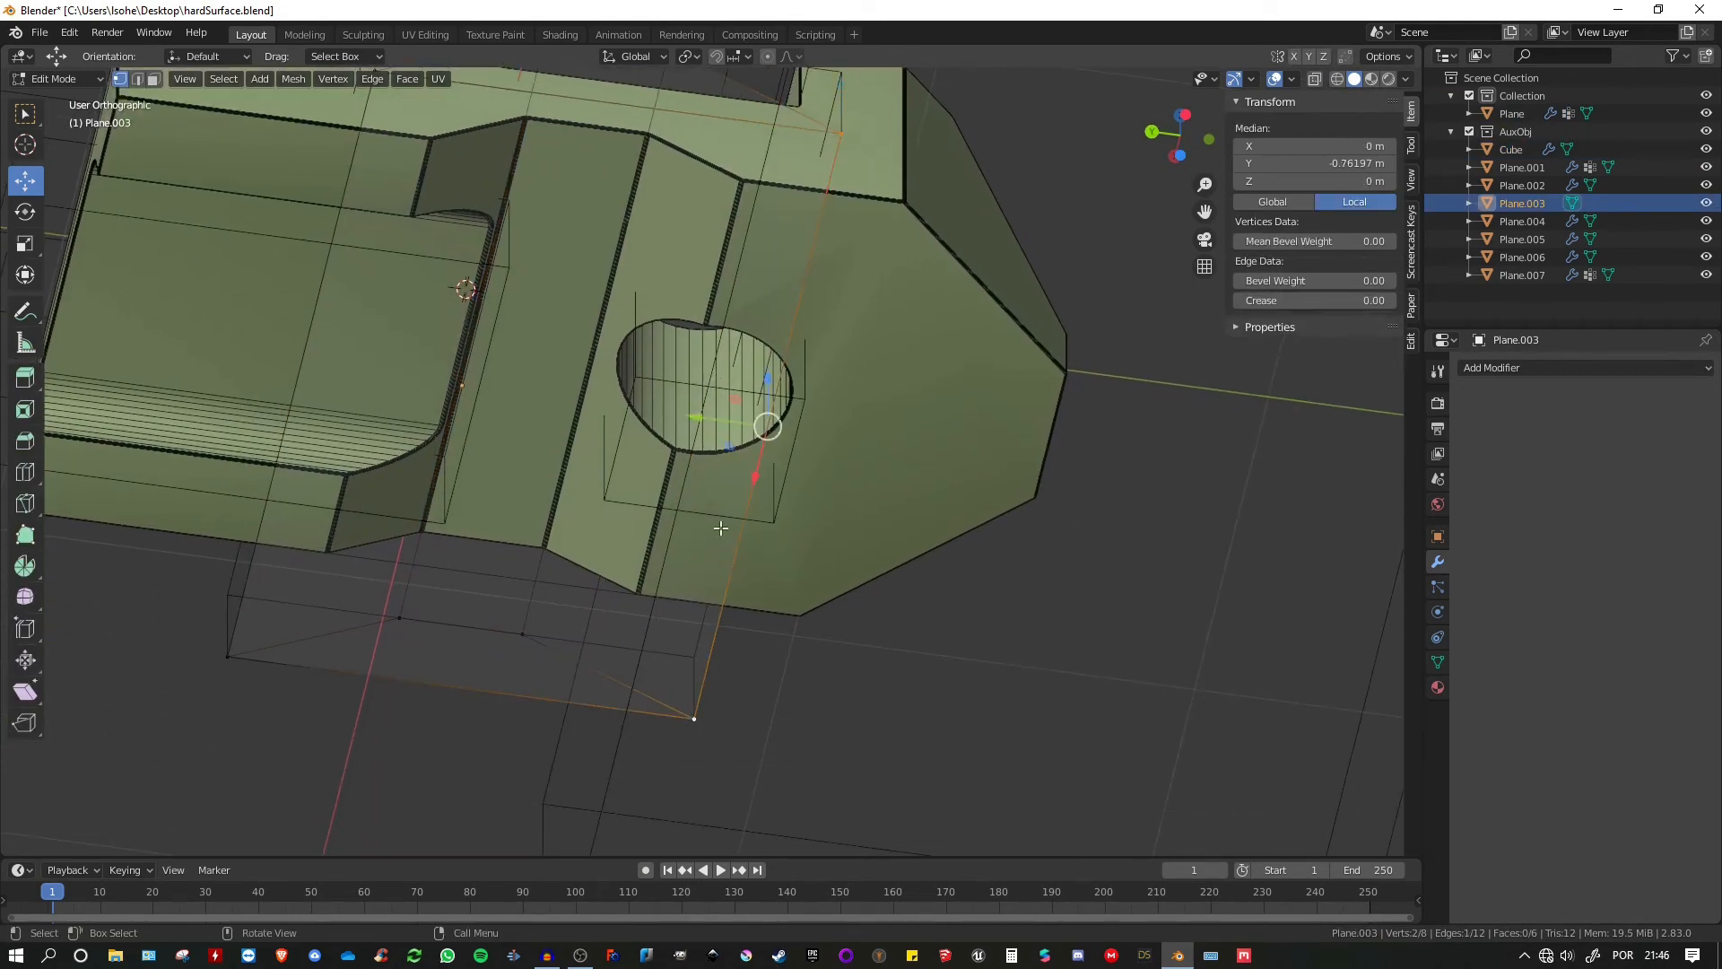
scroll(711, 578, up, 7)
scroll(711, 578, up, 4)
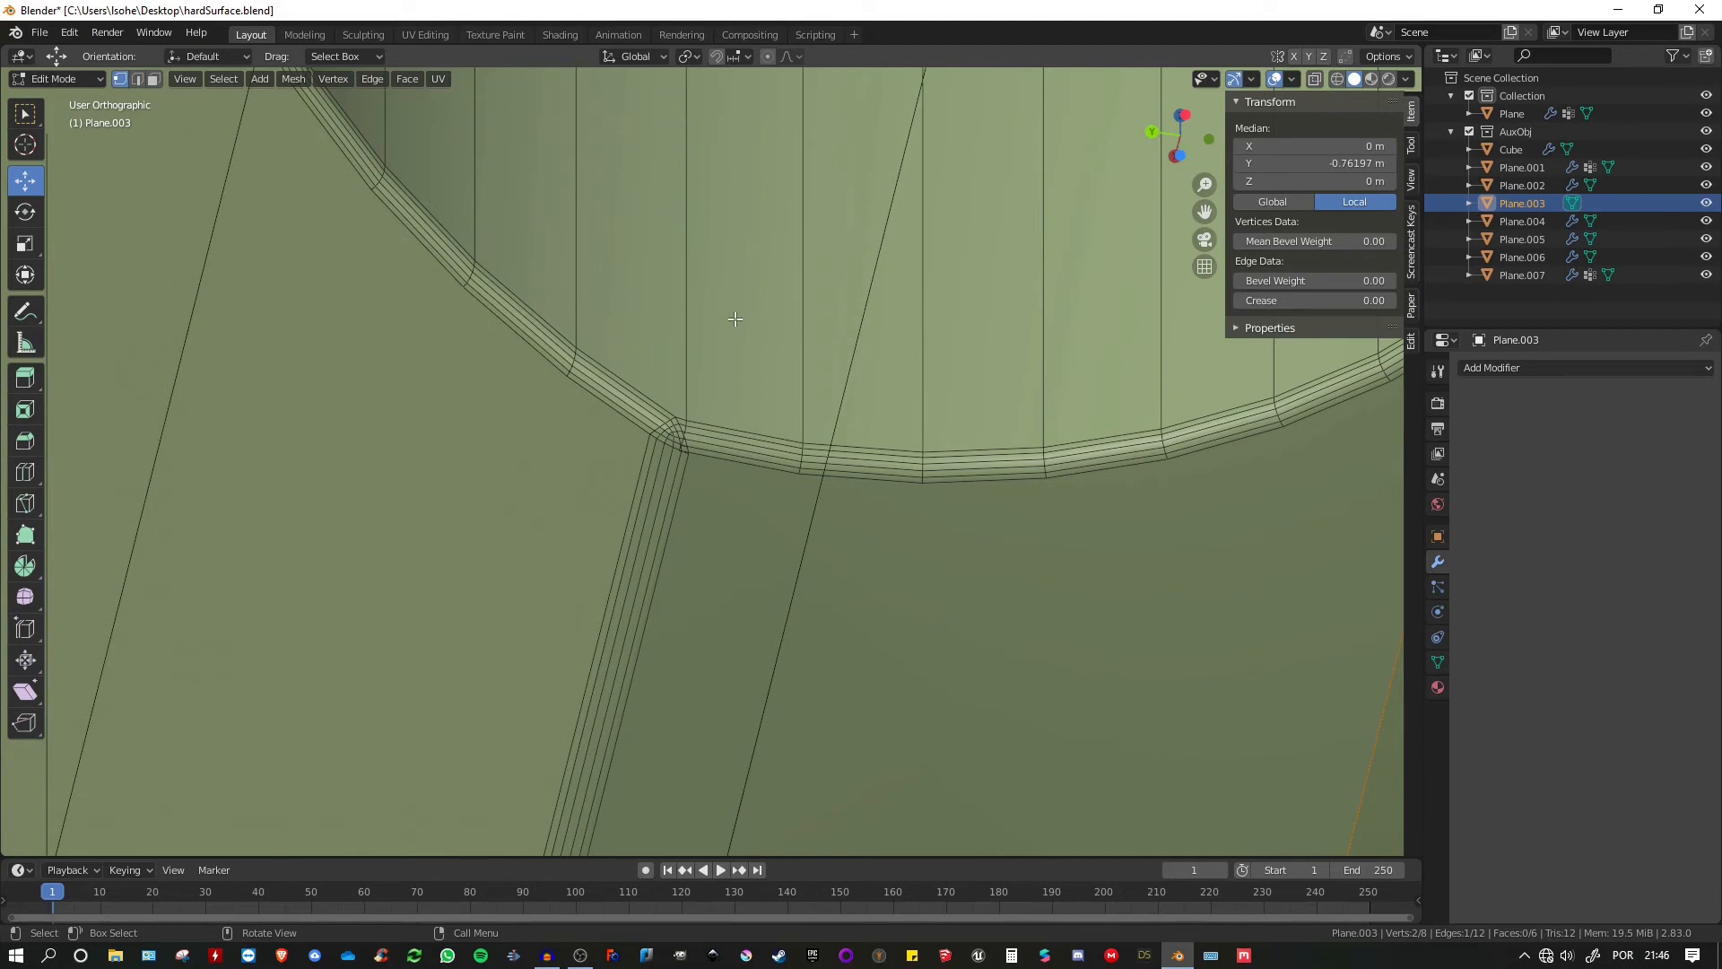
key(g)
key(y)
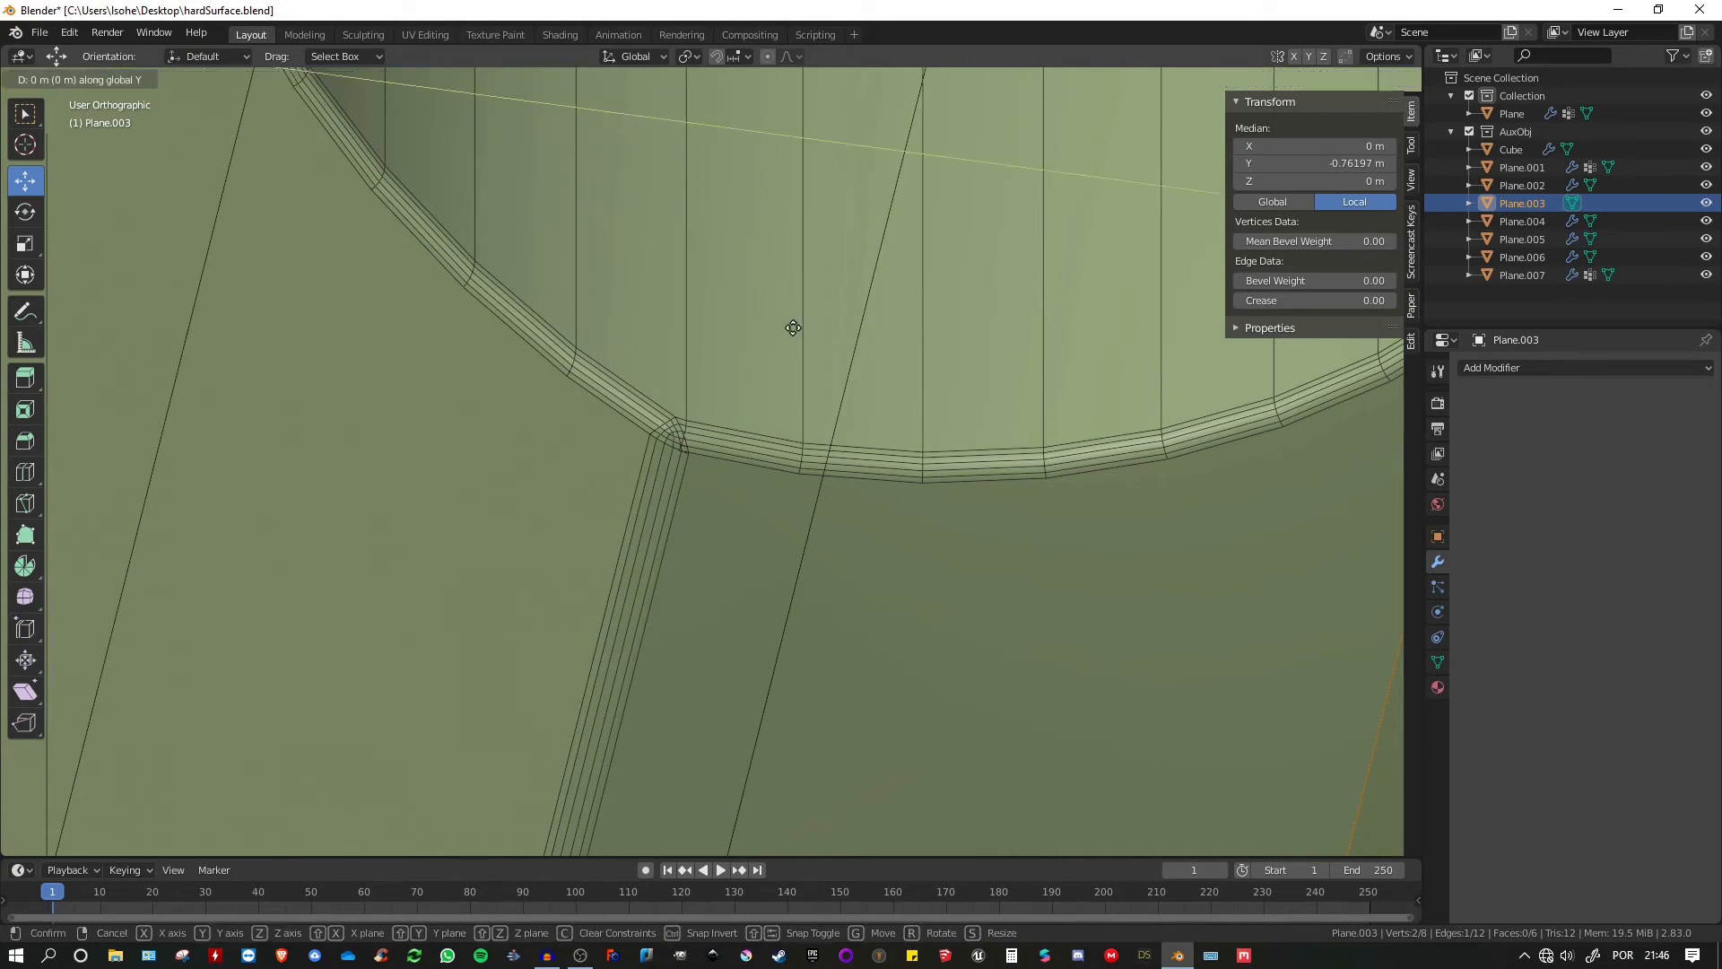
click(714, 319)
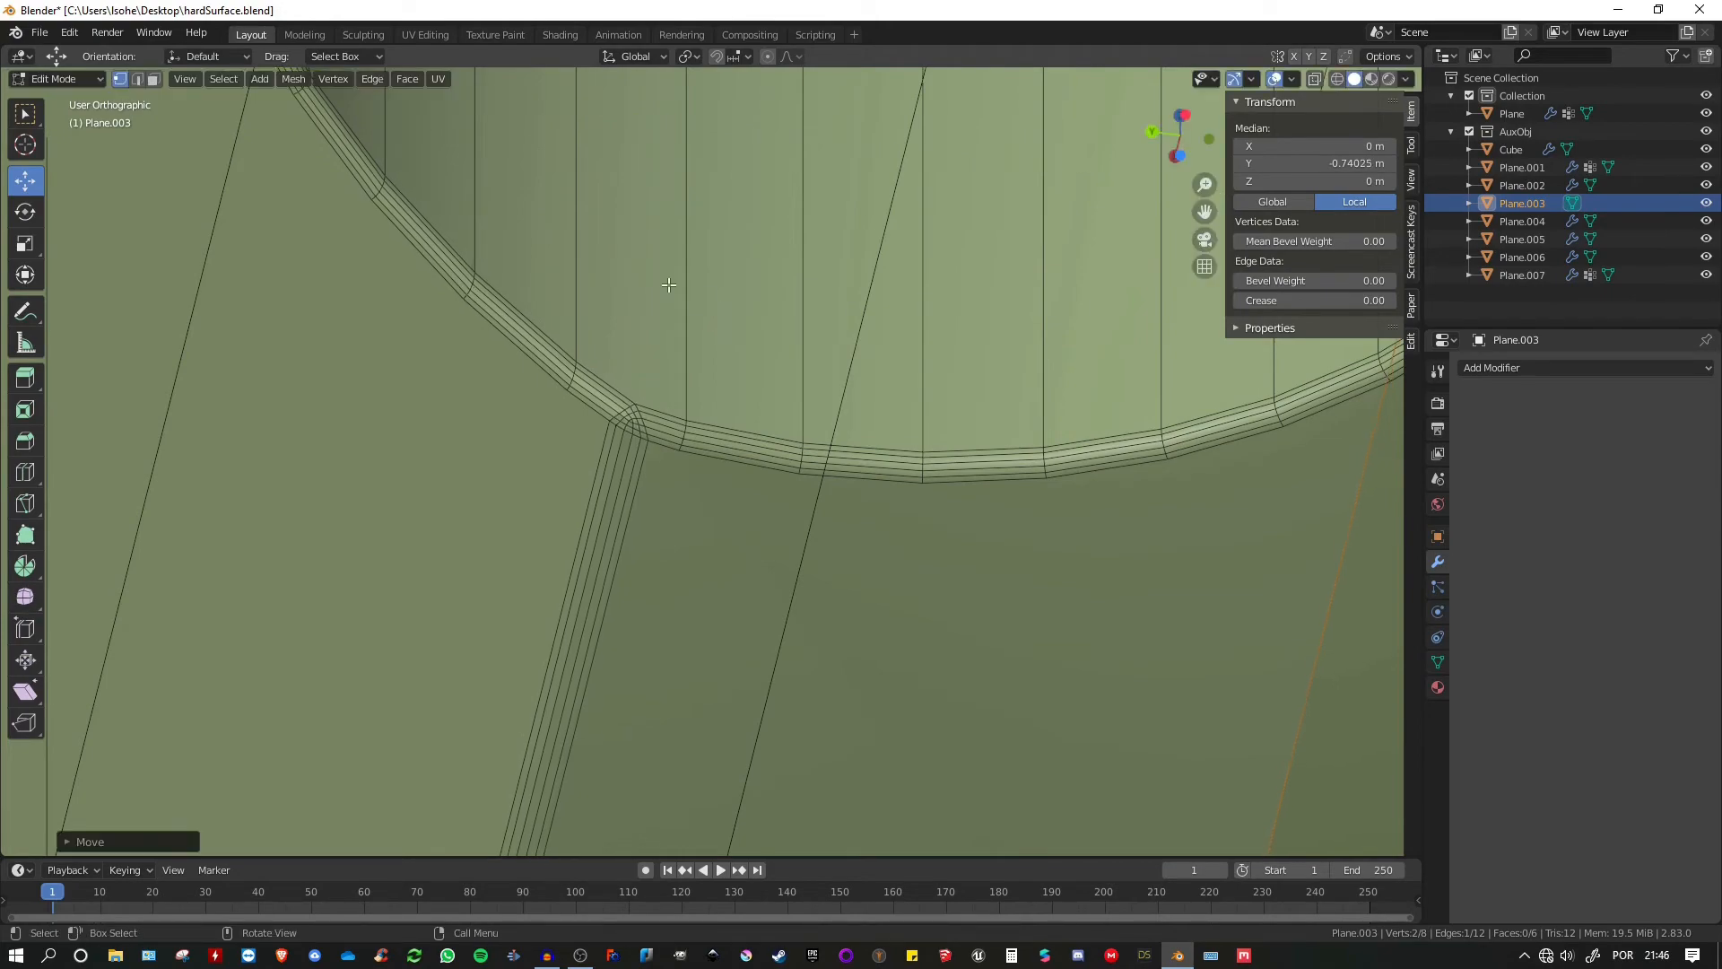
key(Tab)
- Check the bevel around the round hole, save the file and hide the AuxObj collection
scroll(669, 283, down, 2)
middle_drag(669, 284, 734, 461)
scroll(734, 461, up, 4)
scroll(733, 461, down, 2)
middle_drag(869, 455, 907, 281)
scroll(819, 400, down, 4)
key(ctrl+s)
click(1468, 132)
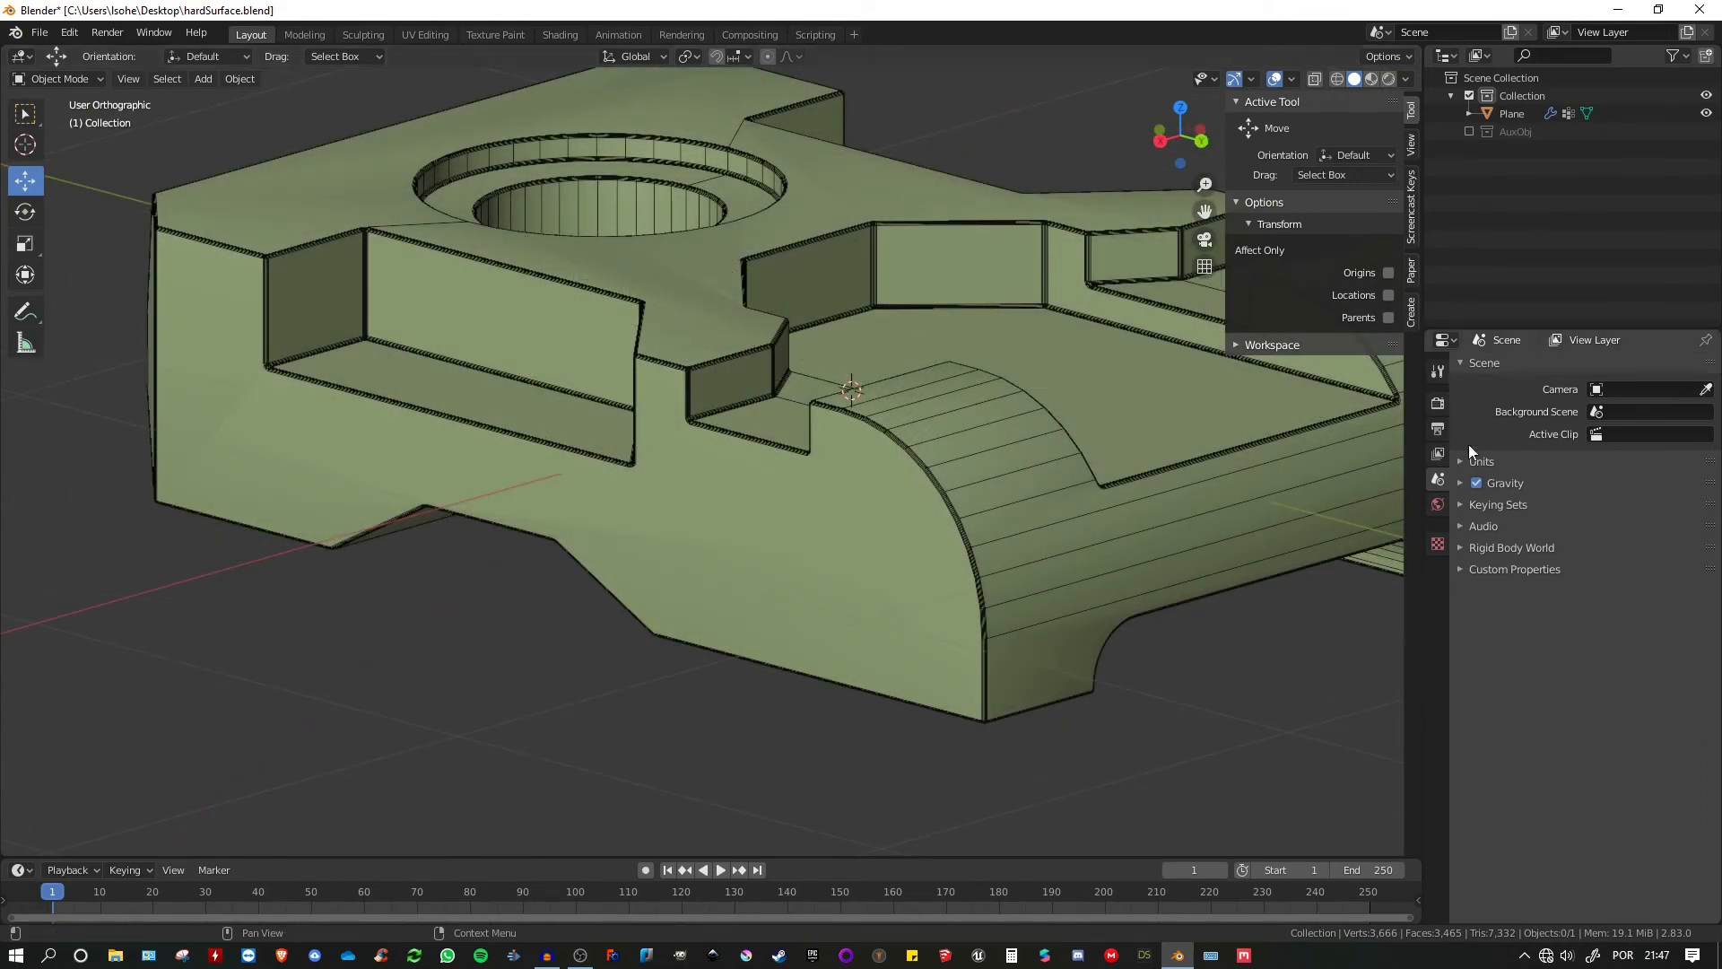
- Add a Weighted Normal modifier to the main body below its last Bevel modifier and save the file
click(1150, 475)
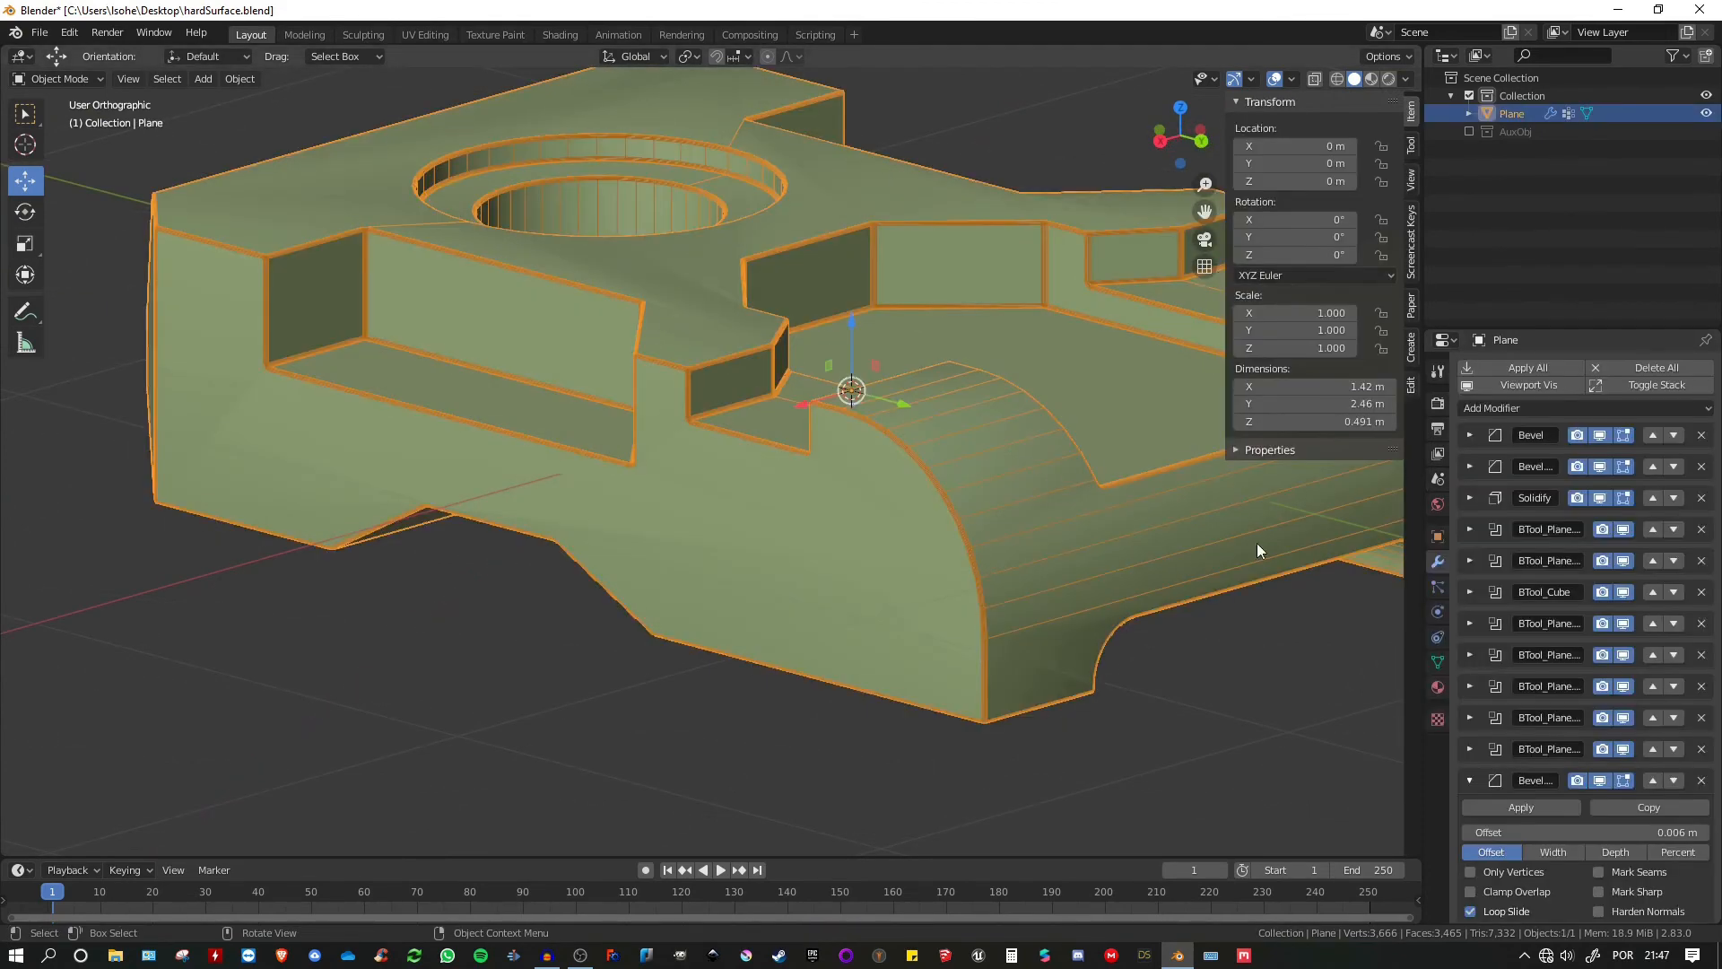
click(1467, 782)
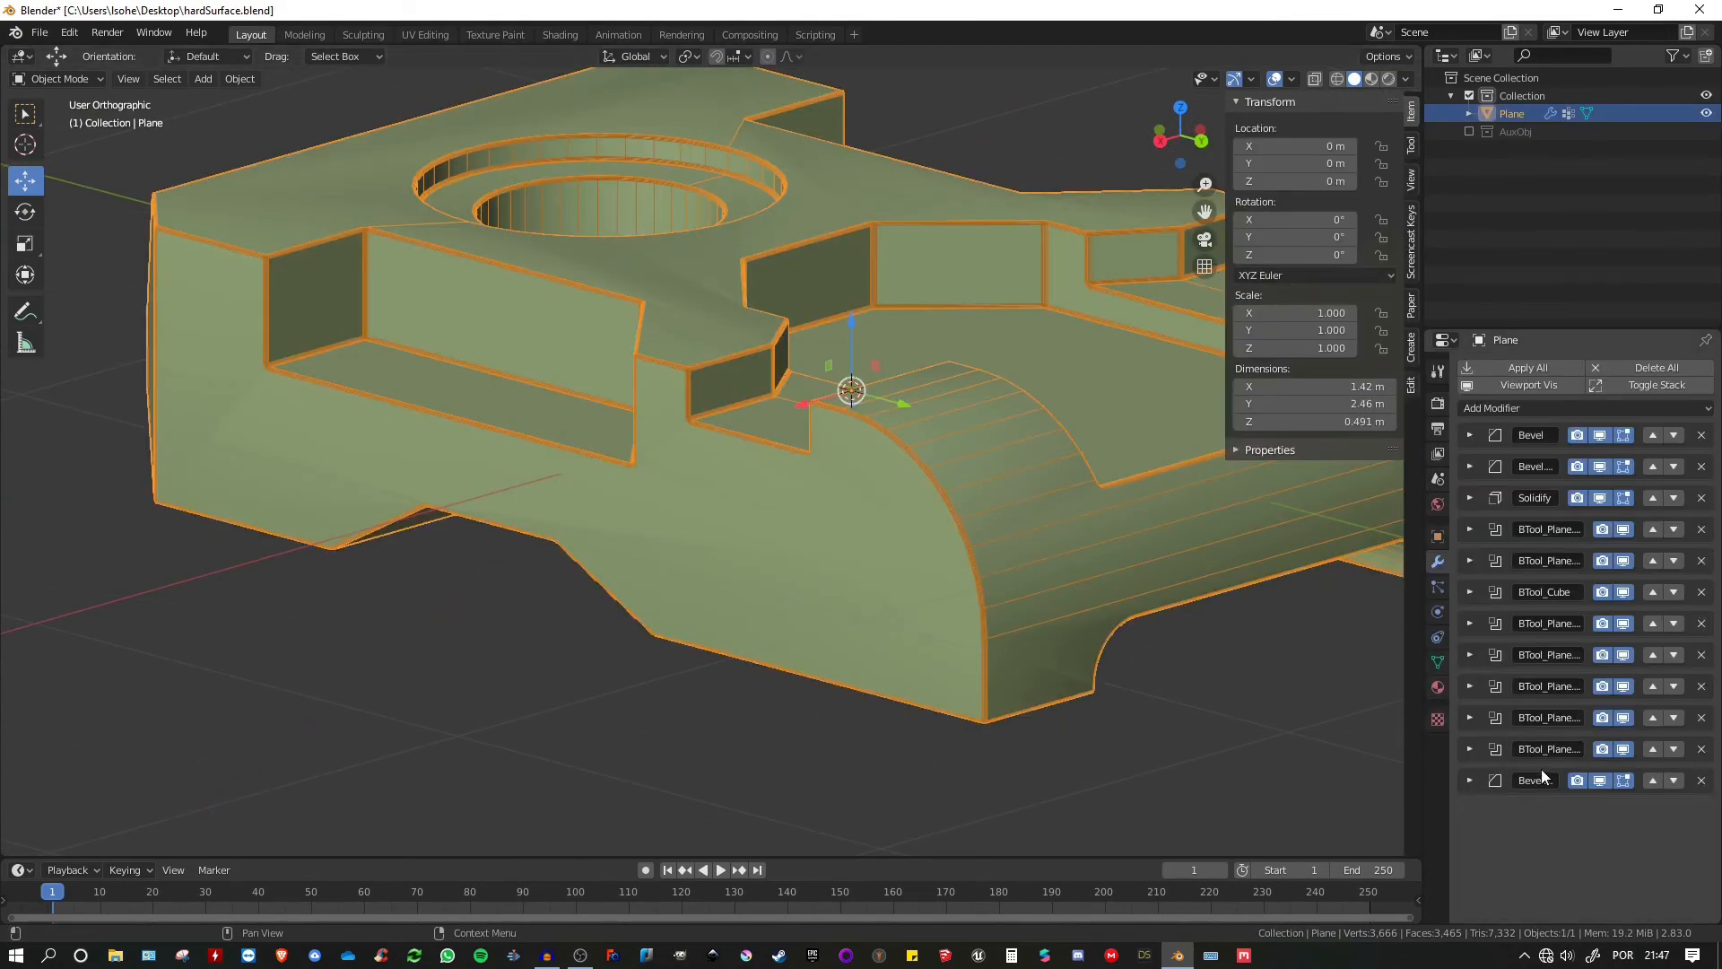
click(1494, 409)
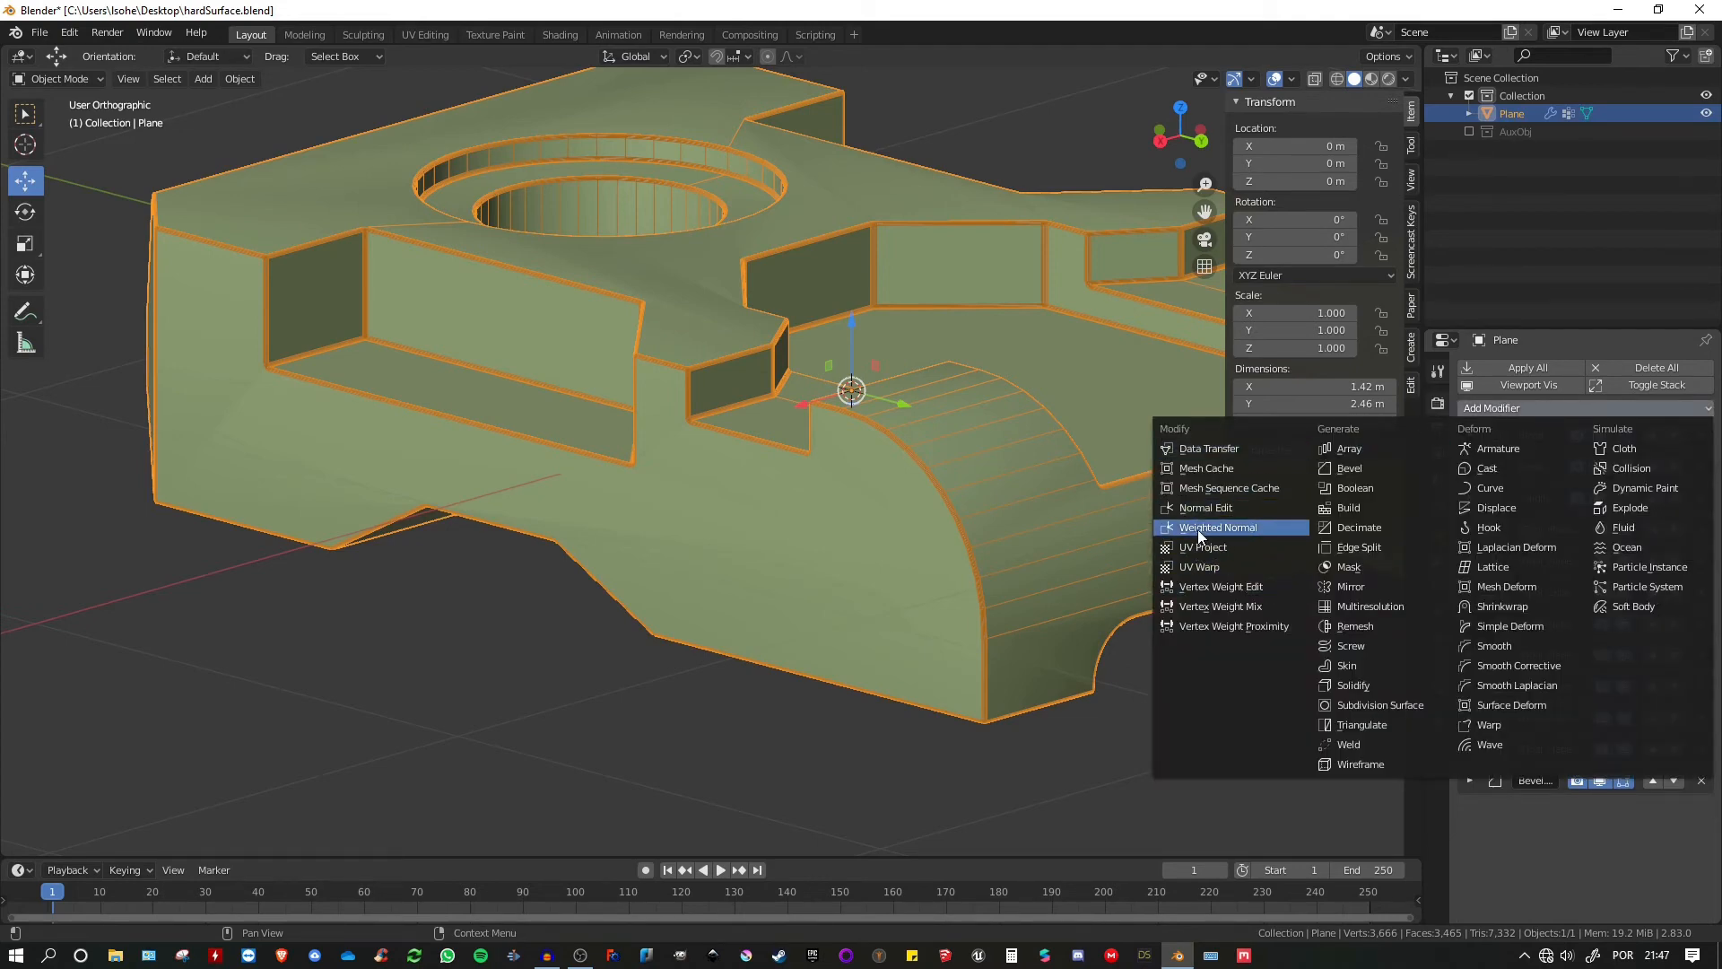
click(1225, 531)
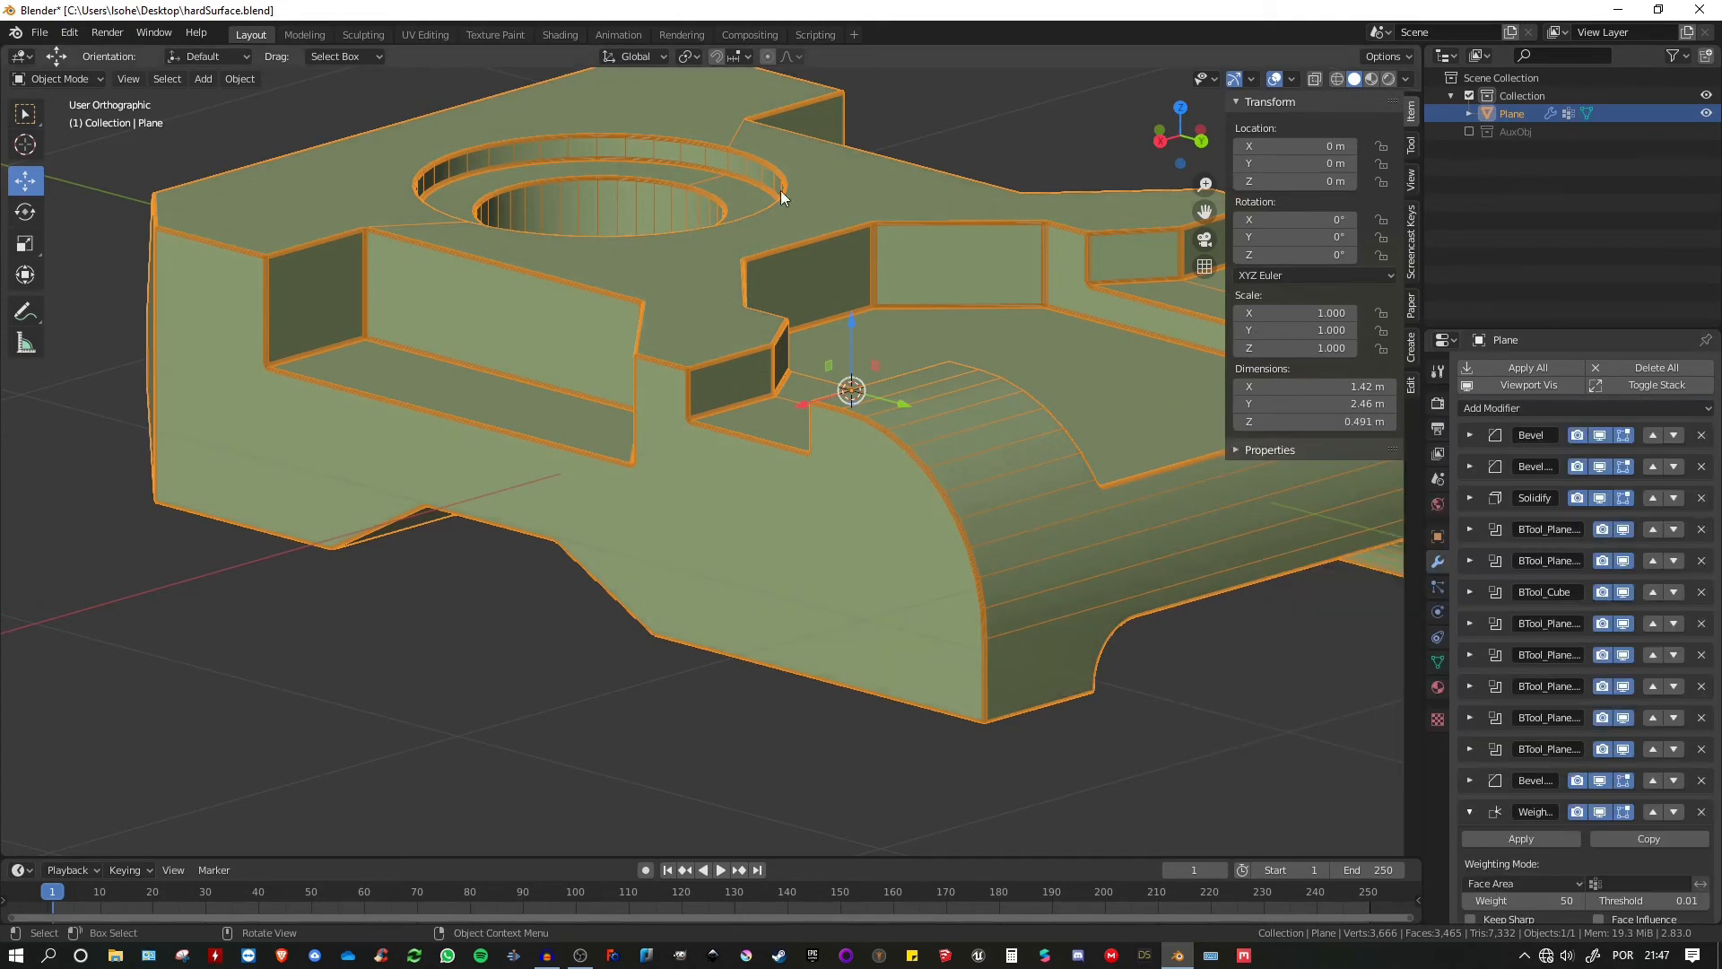
middle_drag(782, 197, 529, 217)
scroll(751, 247, down, 3)
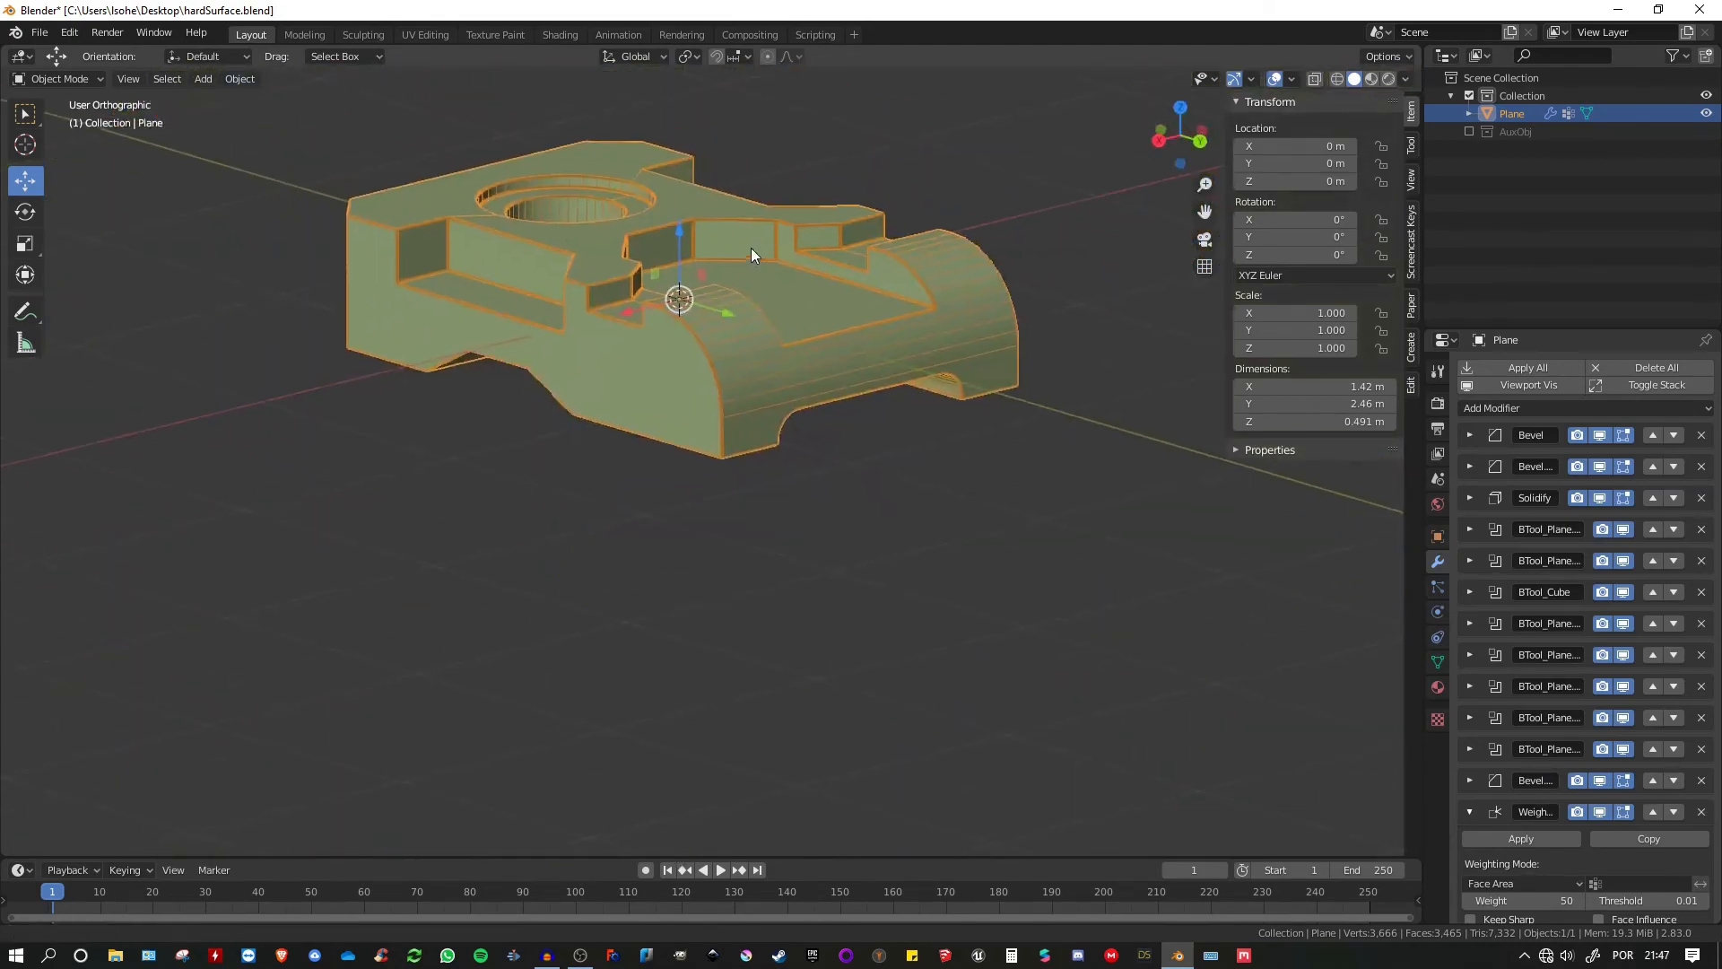
mouse_move(751, 248)
middle_down()
mouse_move(771, 283)
mouse_move(908, 293)
mouse_move(717, 253)
middle_up()
scroll(908, 292, up, 2)
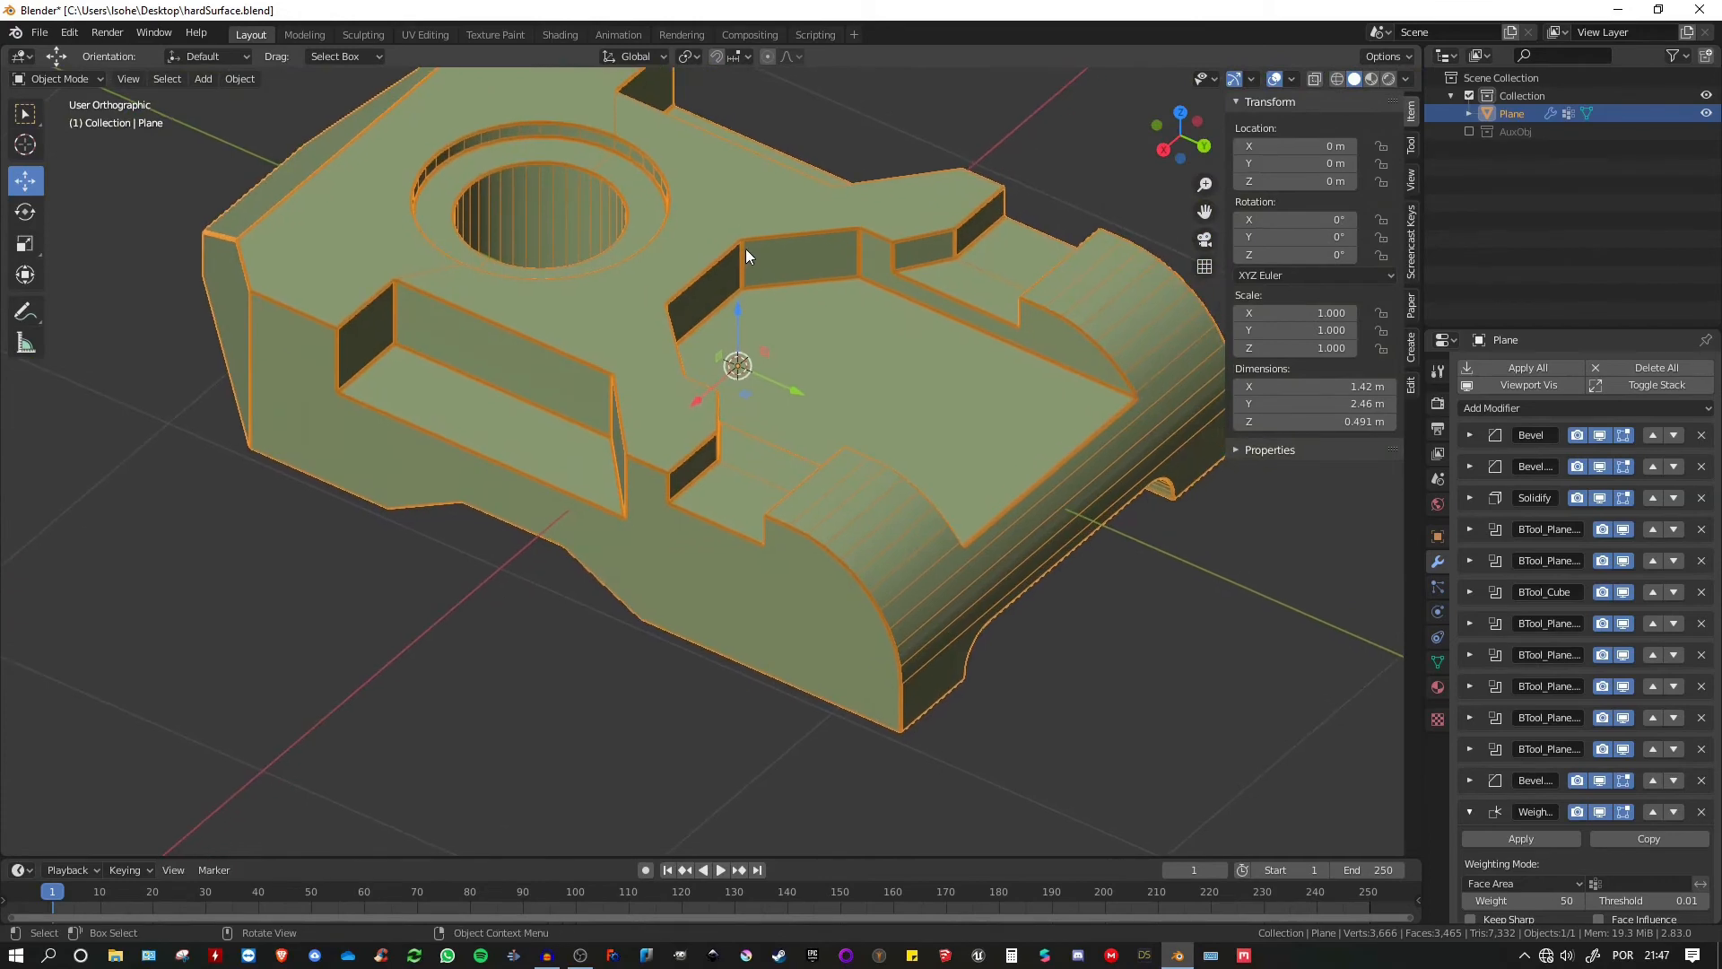
key(ctrl+s)
- Add a new plane mesh and raise it above the body to about 0.43 m in Z
middle_drag(825, 258, 827, 207)
scroll(826, 206, down, 3)
mouse_move(787, 274)
middle_down()
mouse_move(820, 252)
mouse_move(693, 184)
mouse_move(801, 272)
middle_up()
scroll(799, 300, up, 2)
middle_drag(669, 319, 848, 307)
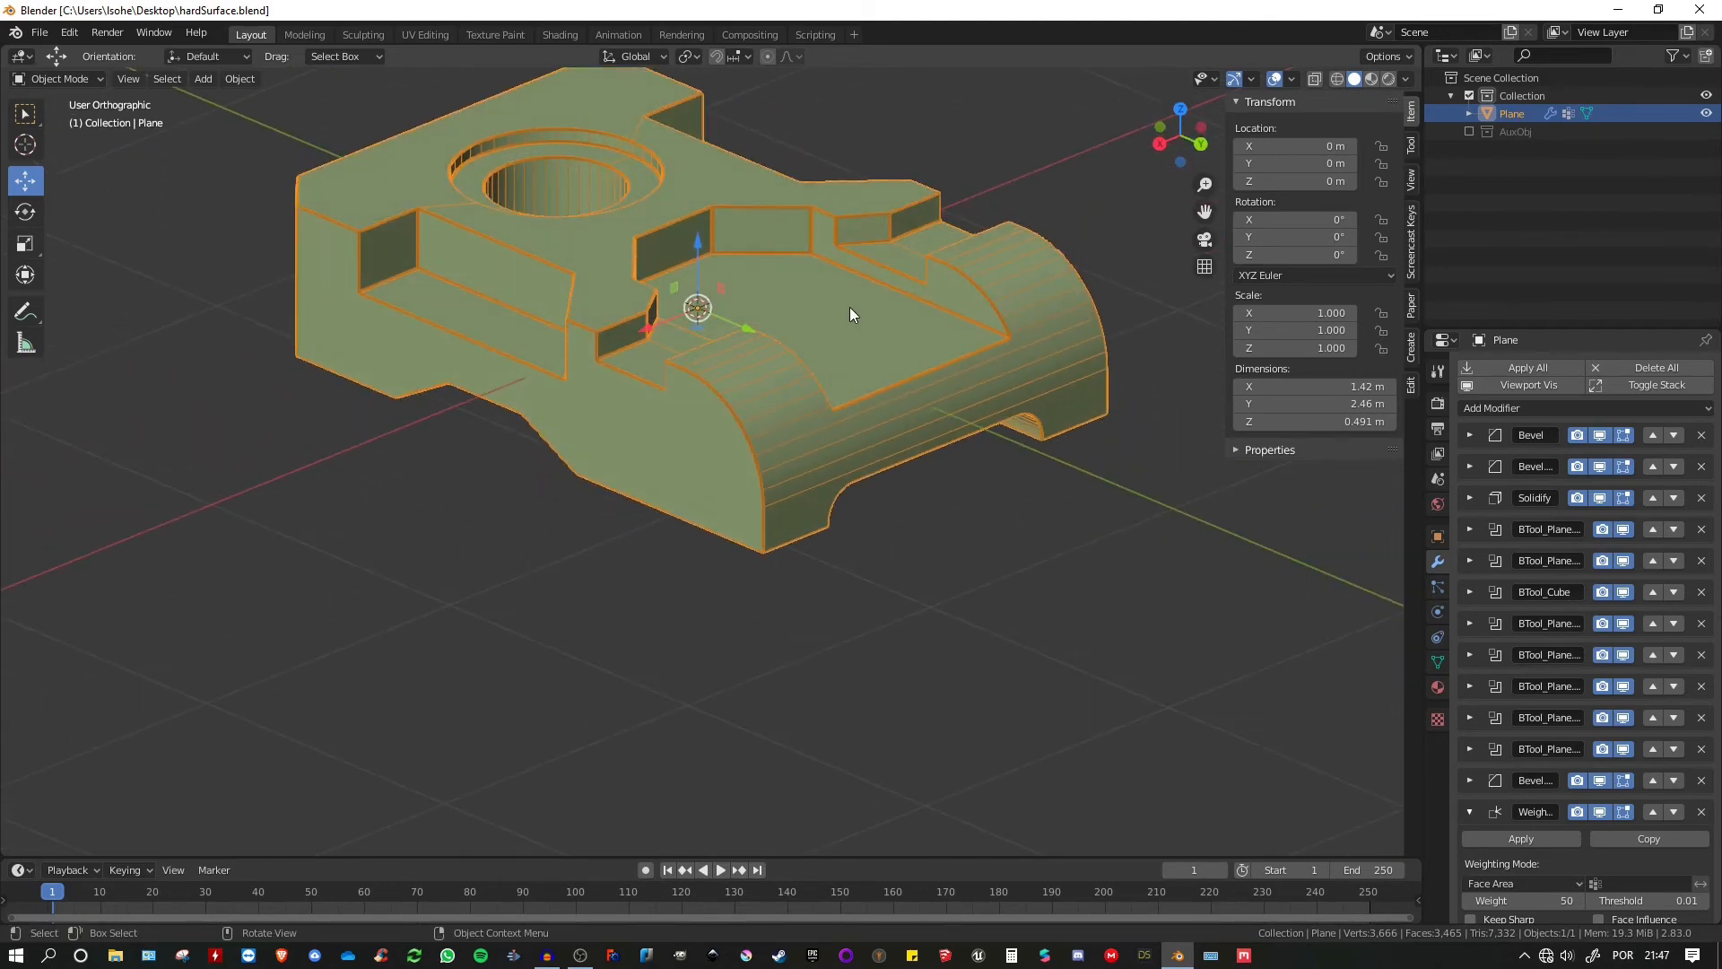
key(shift+a)
mouse_move(849, 307)
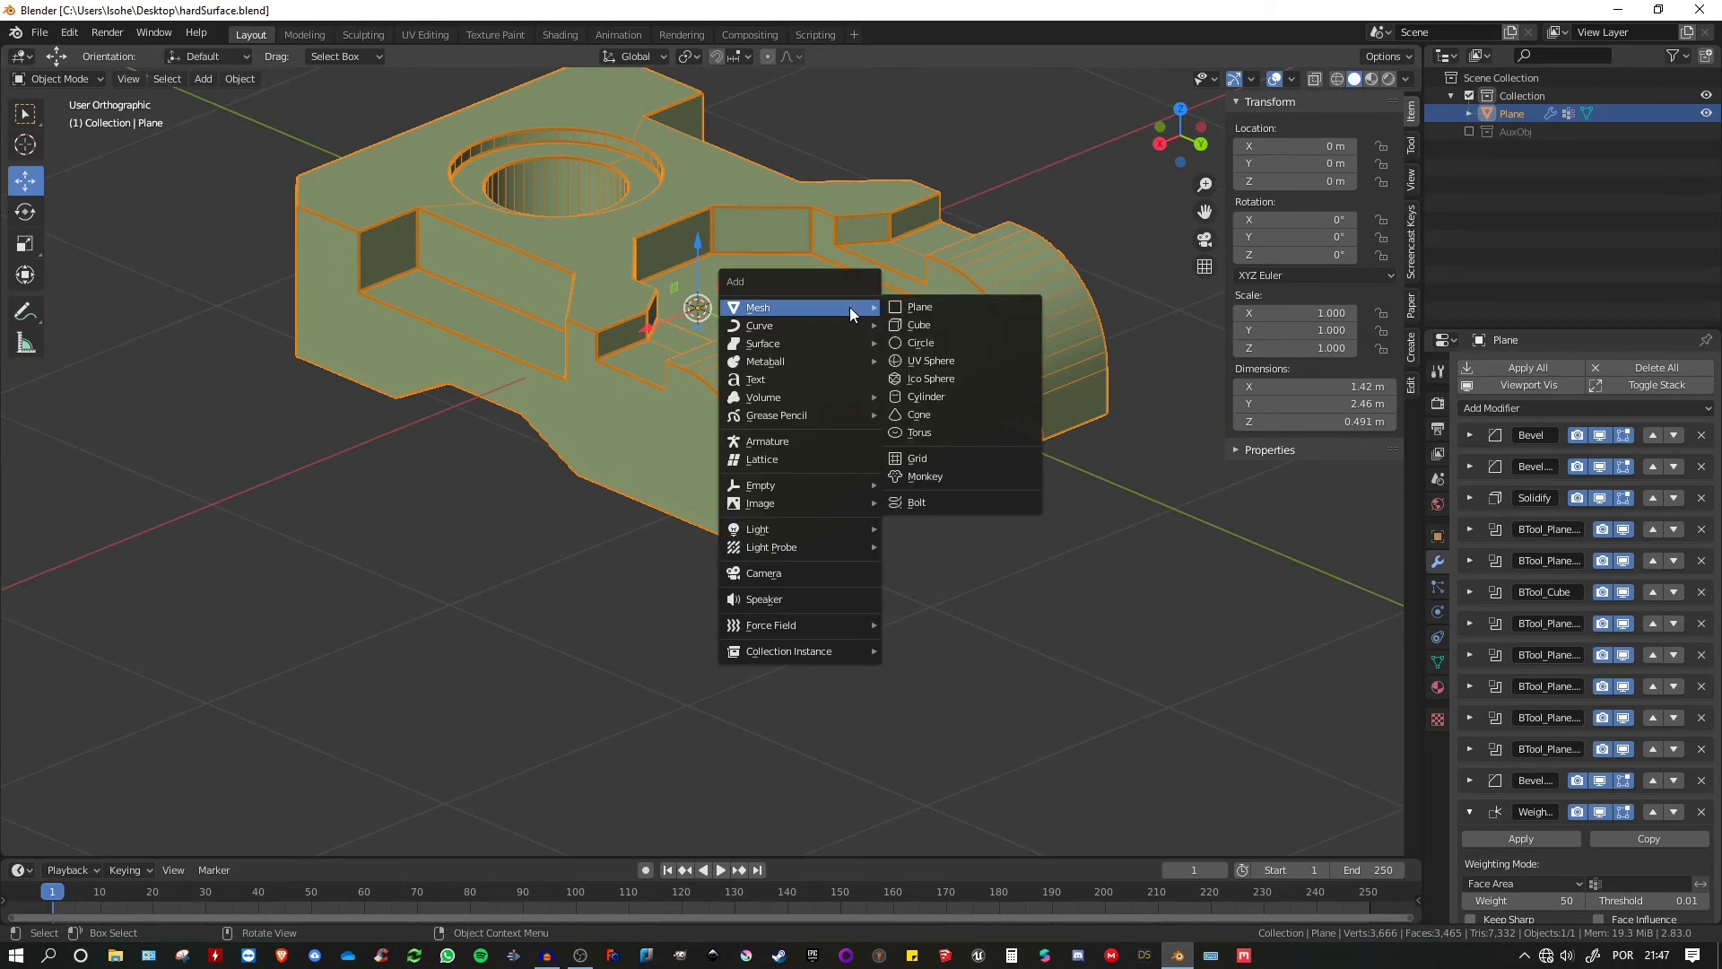
click(917, 308)
middle_drag(917, 309, 960, 300)
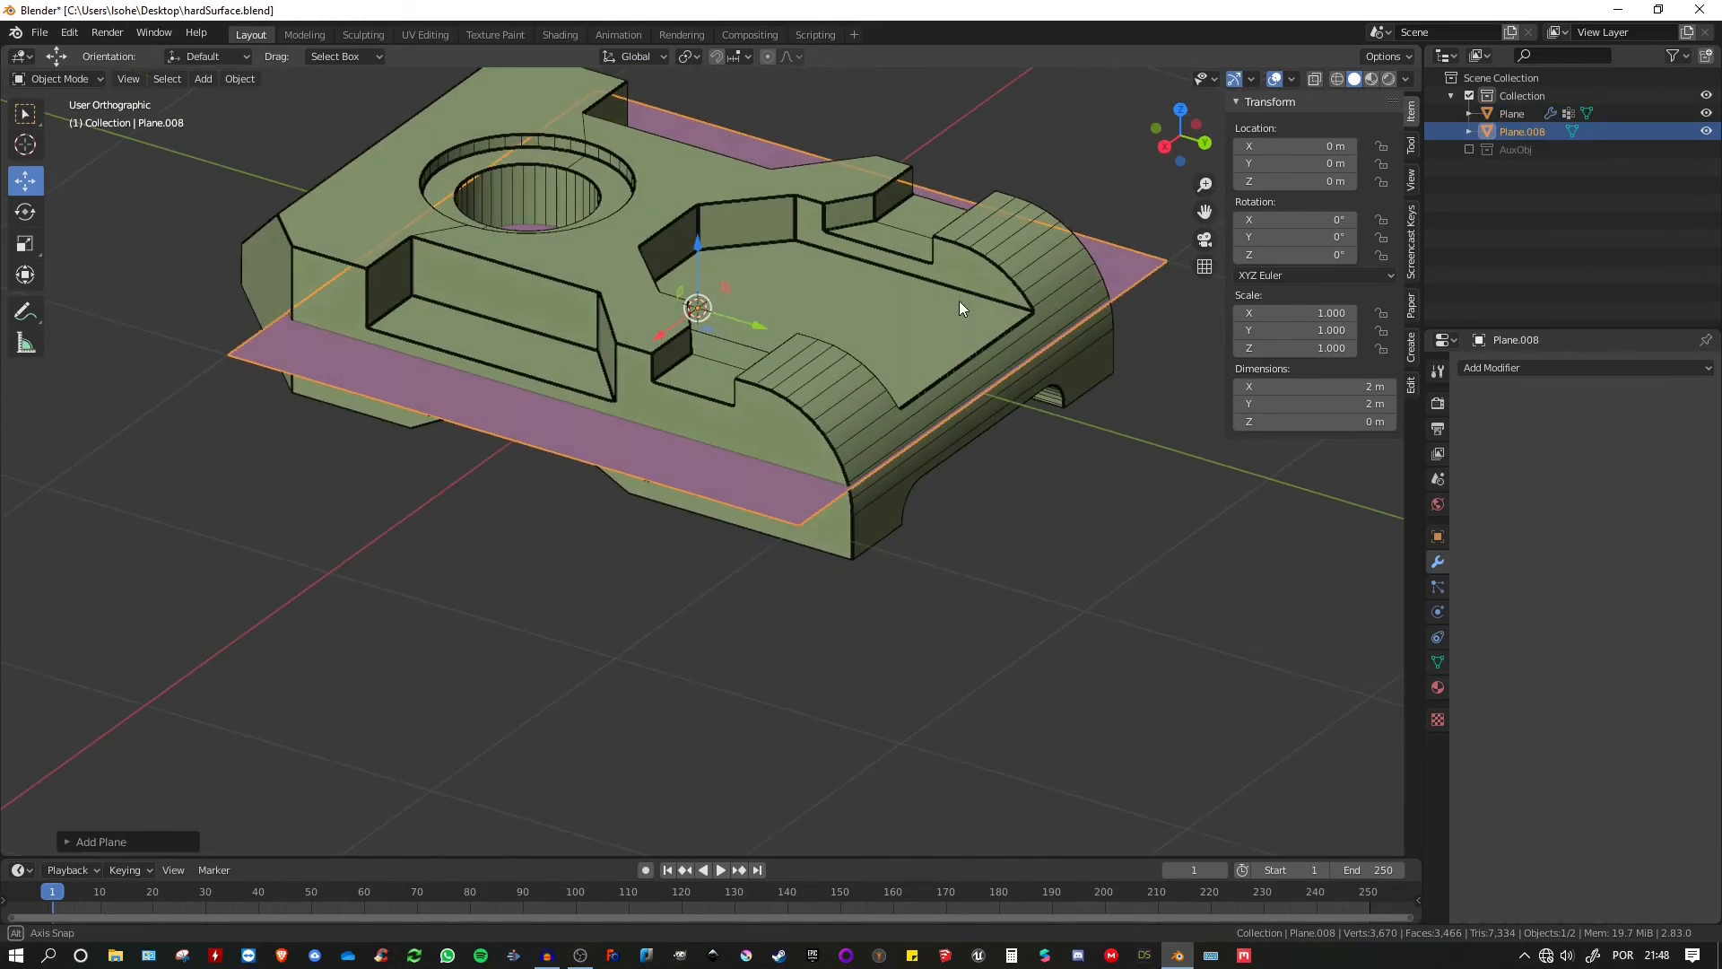
drag(703, 242, 726, 111)
- Shift the new plane along Y to about 0.88 m and scale it along X to about 0.212
shift+middle_drag(770, 200, 719, 240)
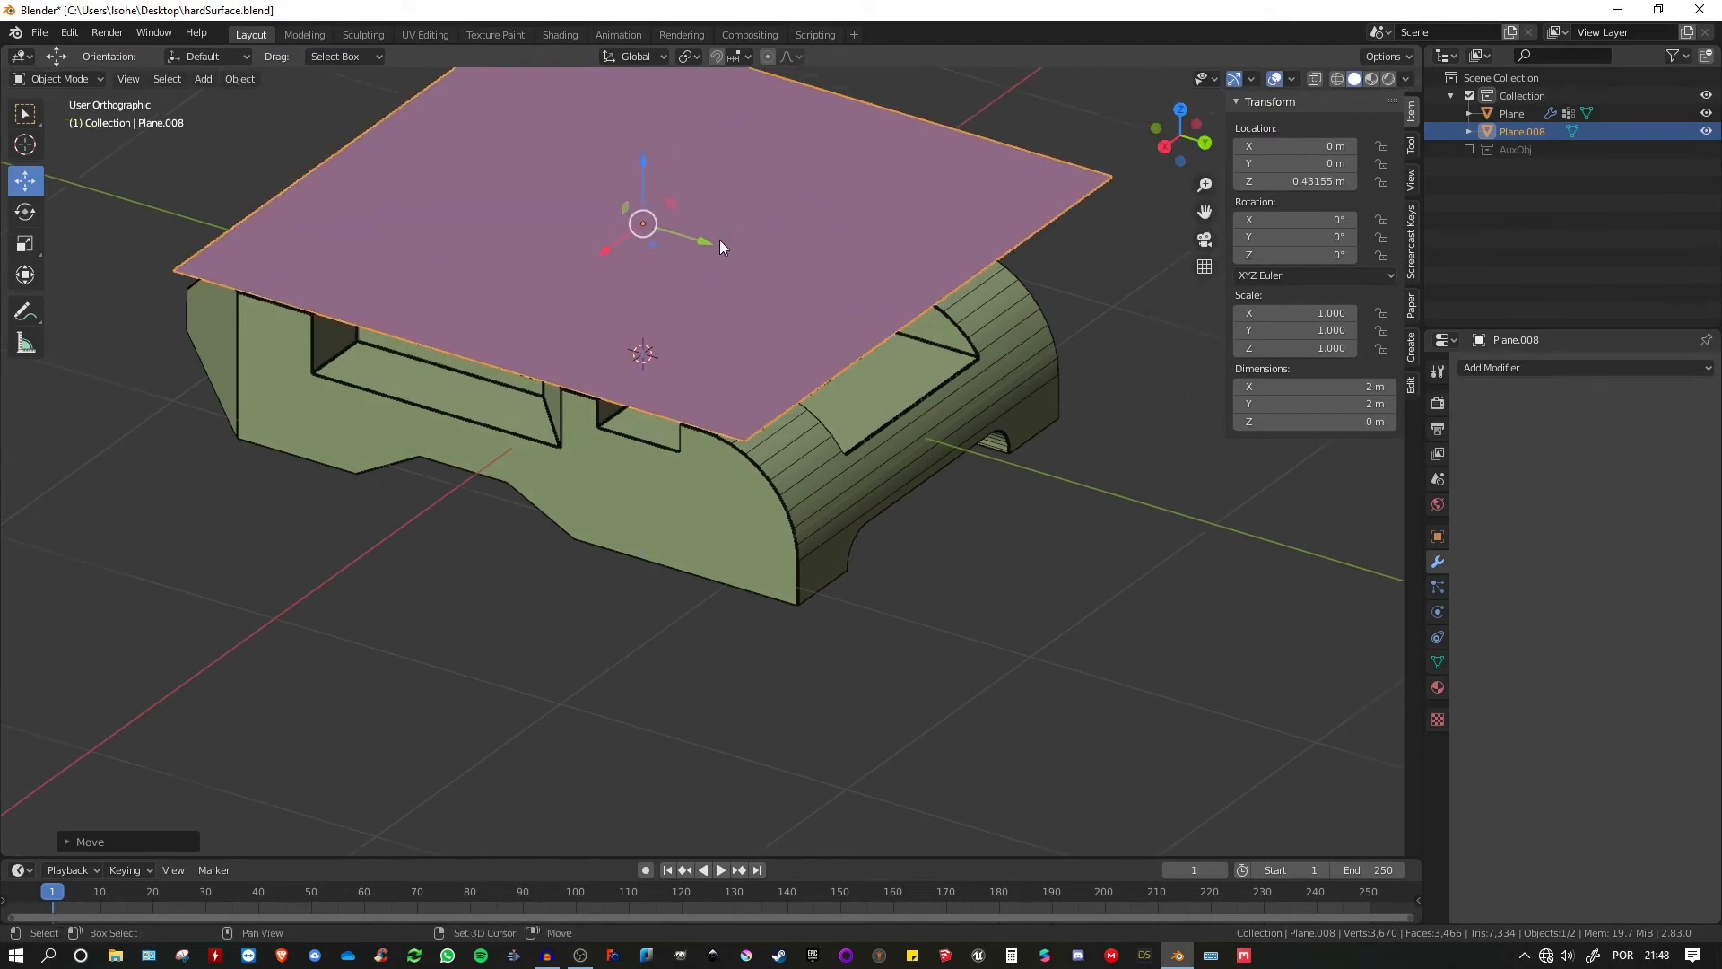
drag(719, 242, 958, 316)
middle_drag(1165, 206, 1096, 234)
key(s)
key(x)
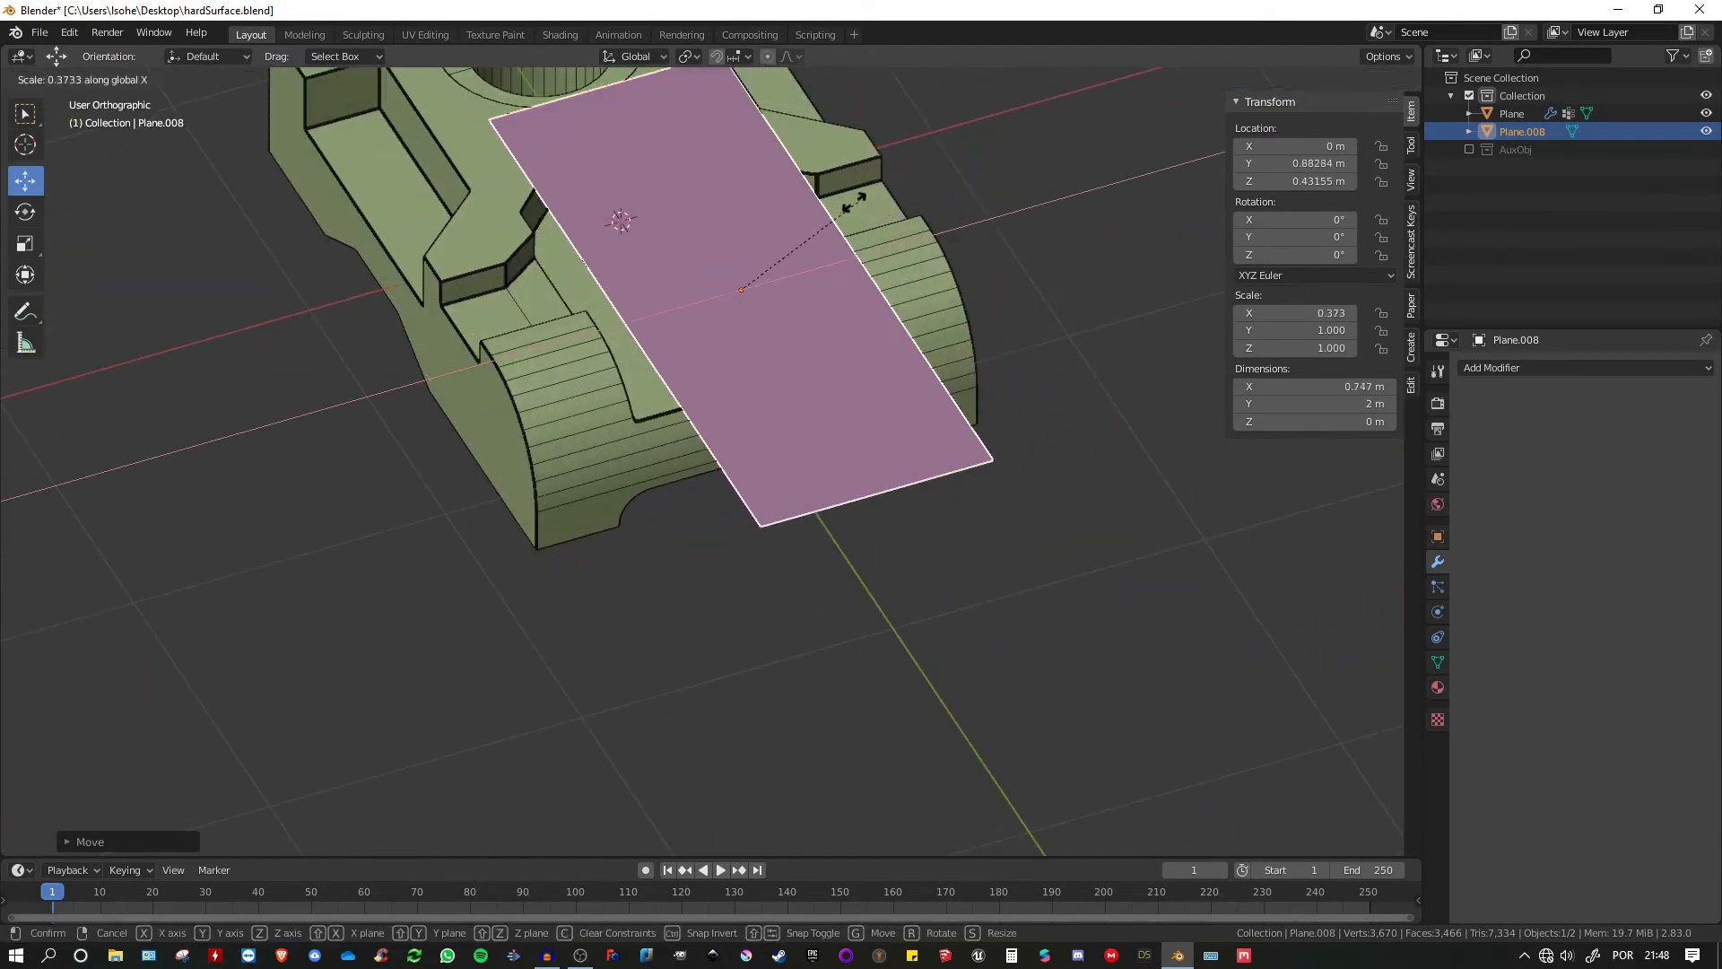
click(785, 220)
- Position the narrow plane just above the recessed deck, at about 1.07 m in Y and 0.139 m in Z
middle_drag(655, 285, 789, 224)
drag(811, 298, 876, 299)
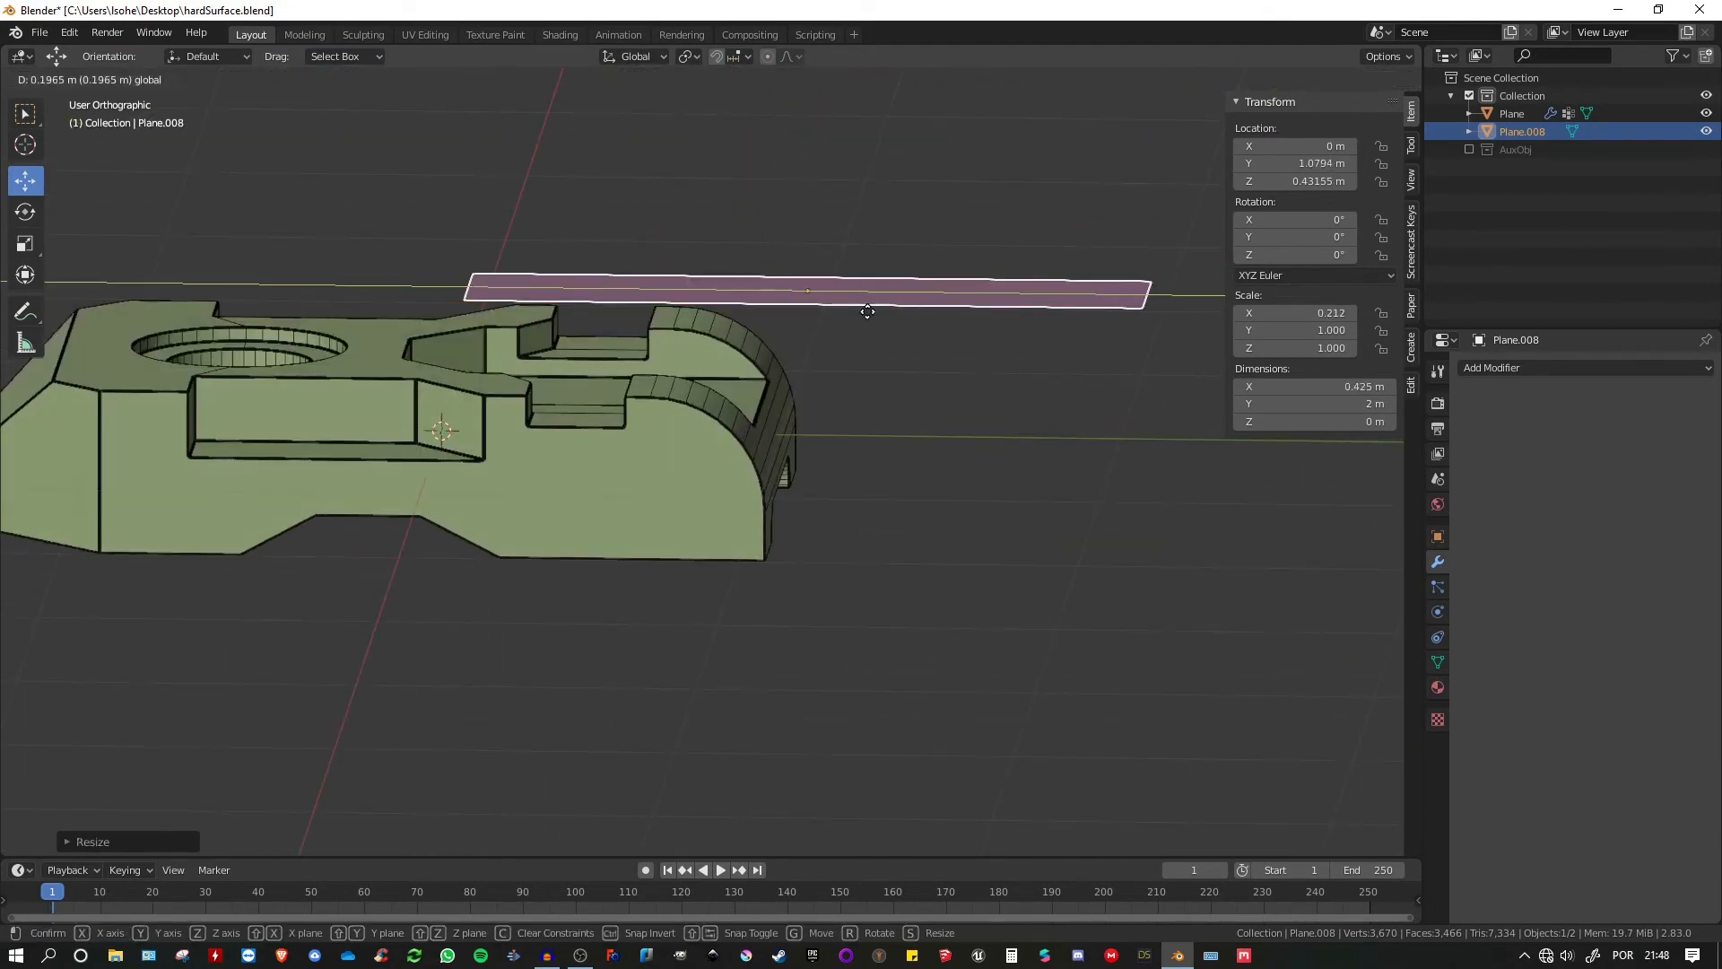
drag(805, 220, 804, 311)
middle_drag(847, 262, 718, 302)
shift+middle_drag(800, 308, 712, 310)
drag(714, 313, 714, 321)
middle_drag(789, 359, 886, 340)
- Pull the plane's outer end inward to about 1.19 m long, then extrude that edge about 0.79 m down along Z
key(Tab)
click(1075, 393)
shift+click(1031, 435)
drag(1117, 416, 861, 390)
middle_drag(861, 390, 920, 292)
key(e)
key(z)
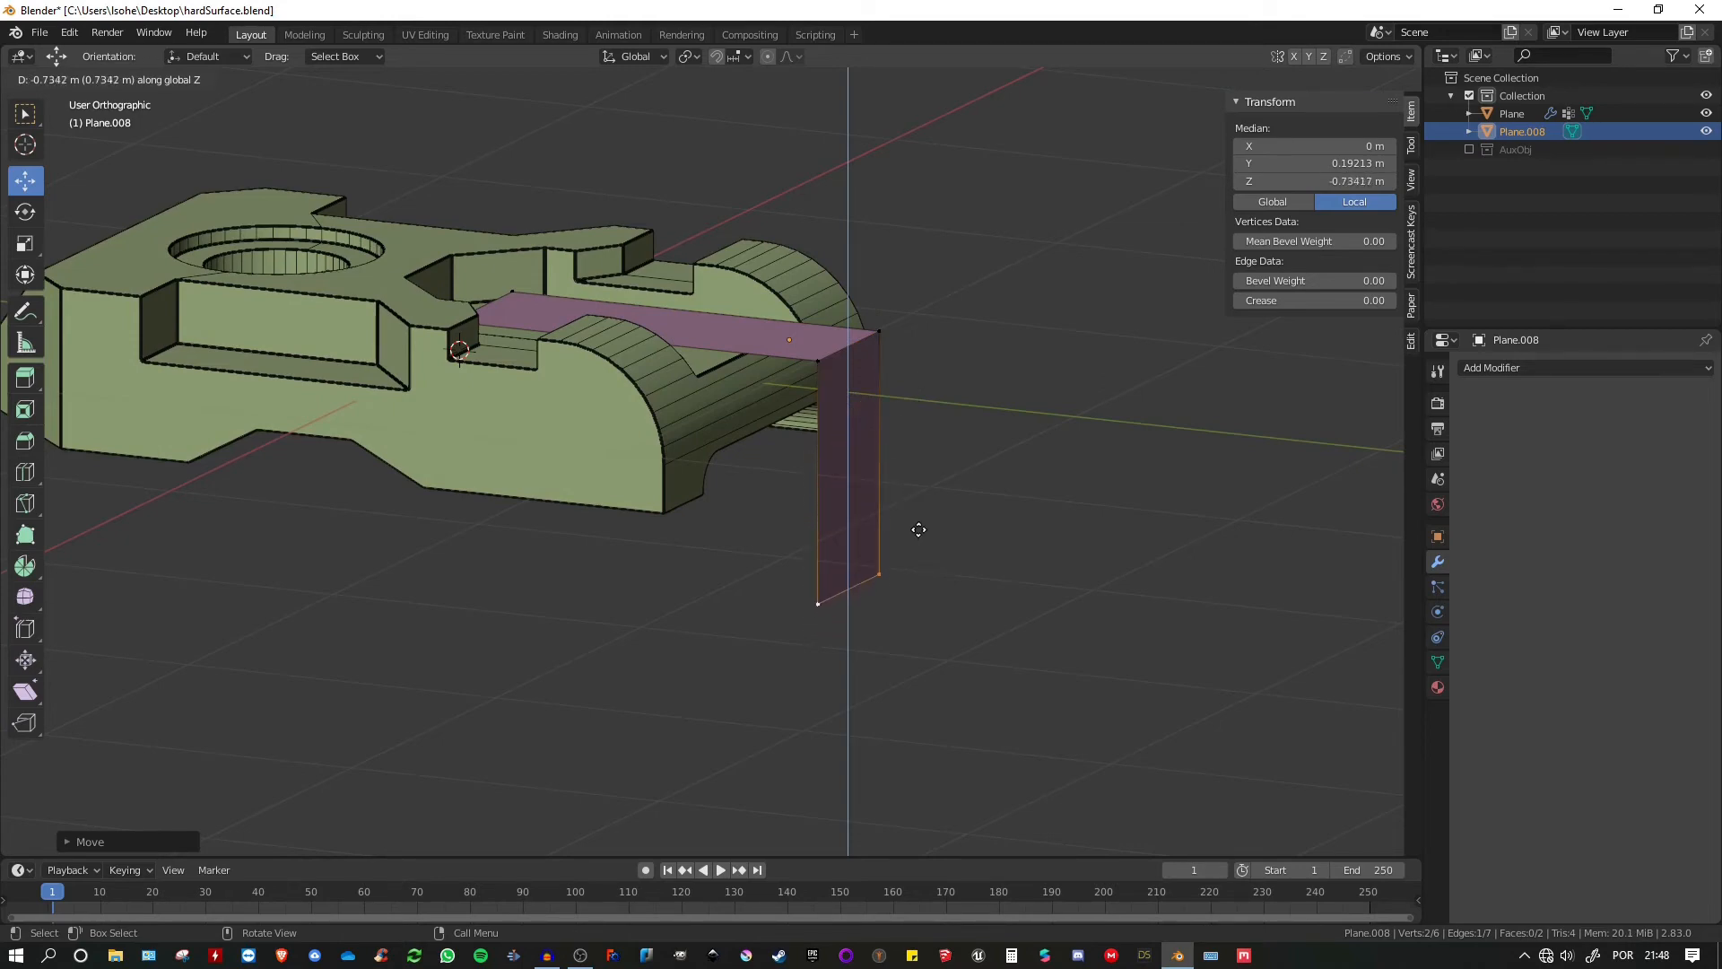
click(910, 555)
key(Tab)
middle_drag(945, 359, 817, 341)
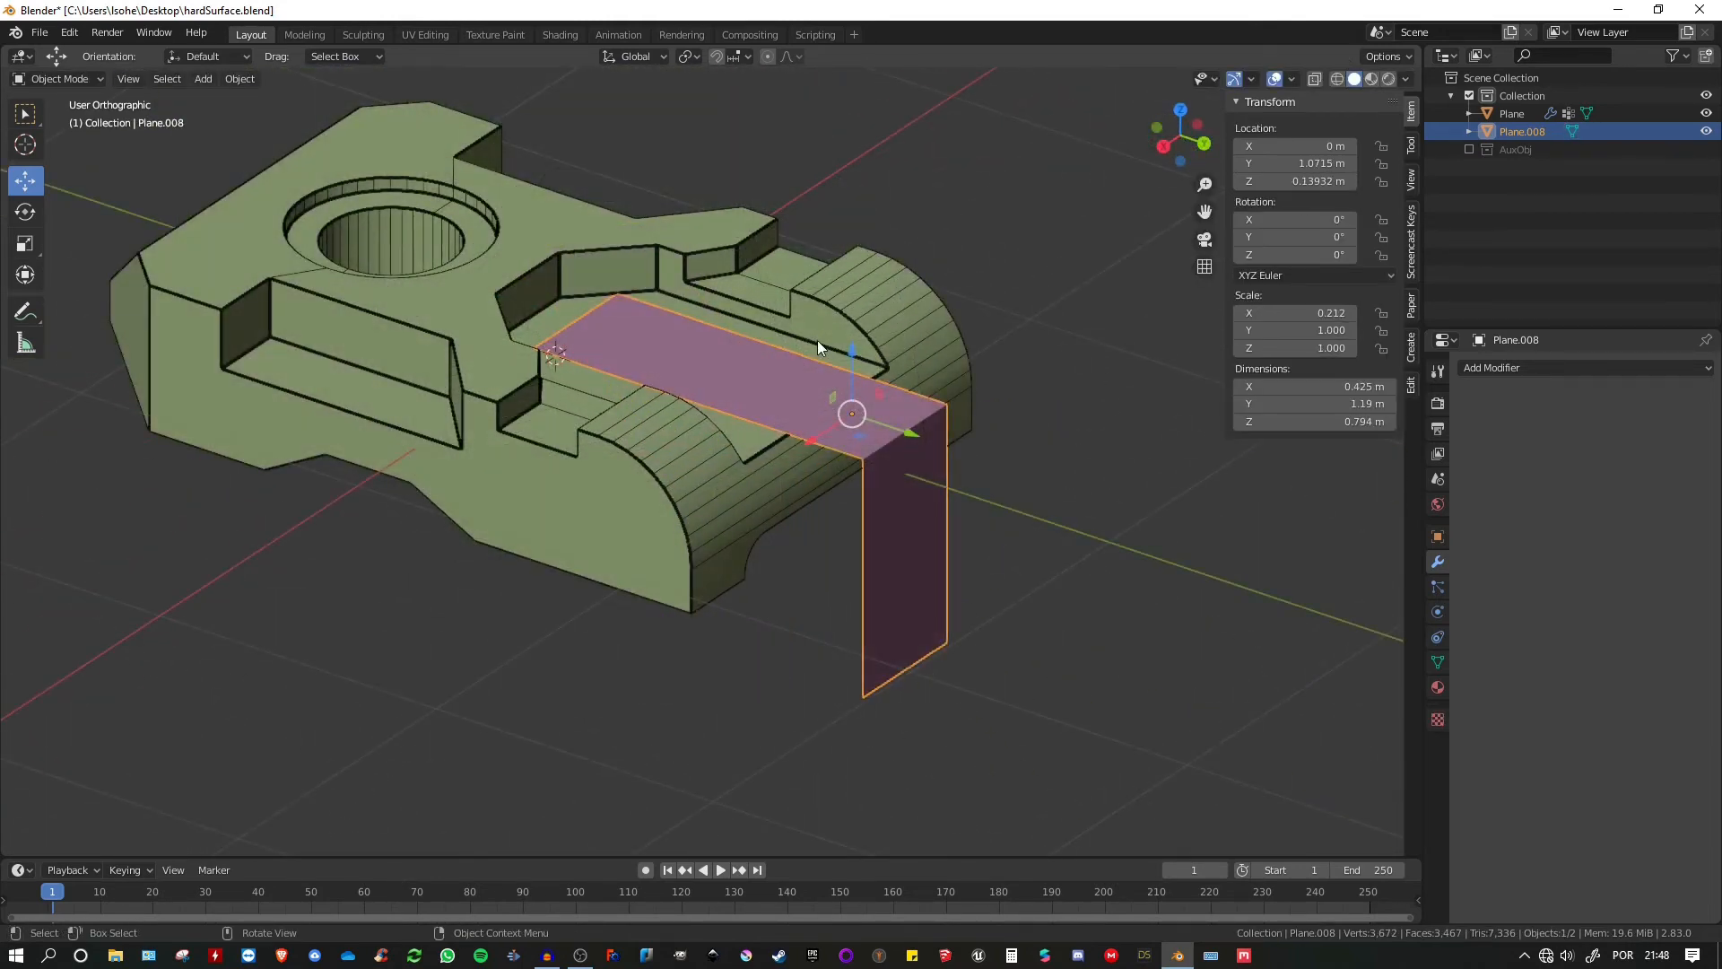
- Assign the two vertices at the strip's inner end to a new vertex group with weight 1.000
scroll(817, 341, up, 2)
key(Tab)
click(538, 277)
shift+click(430, 355)
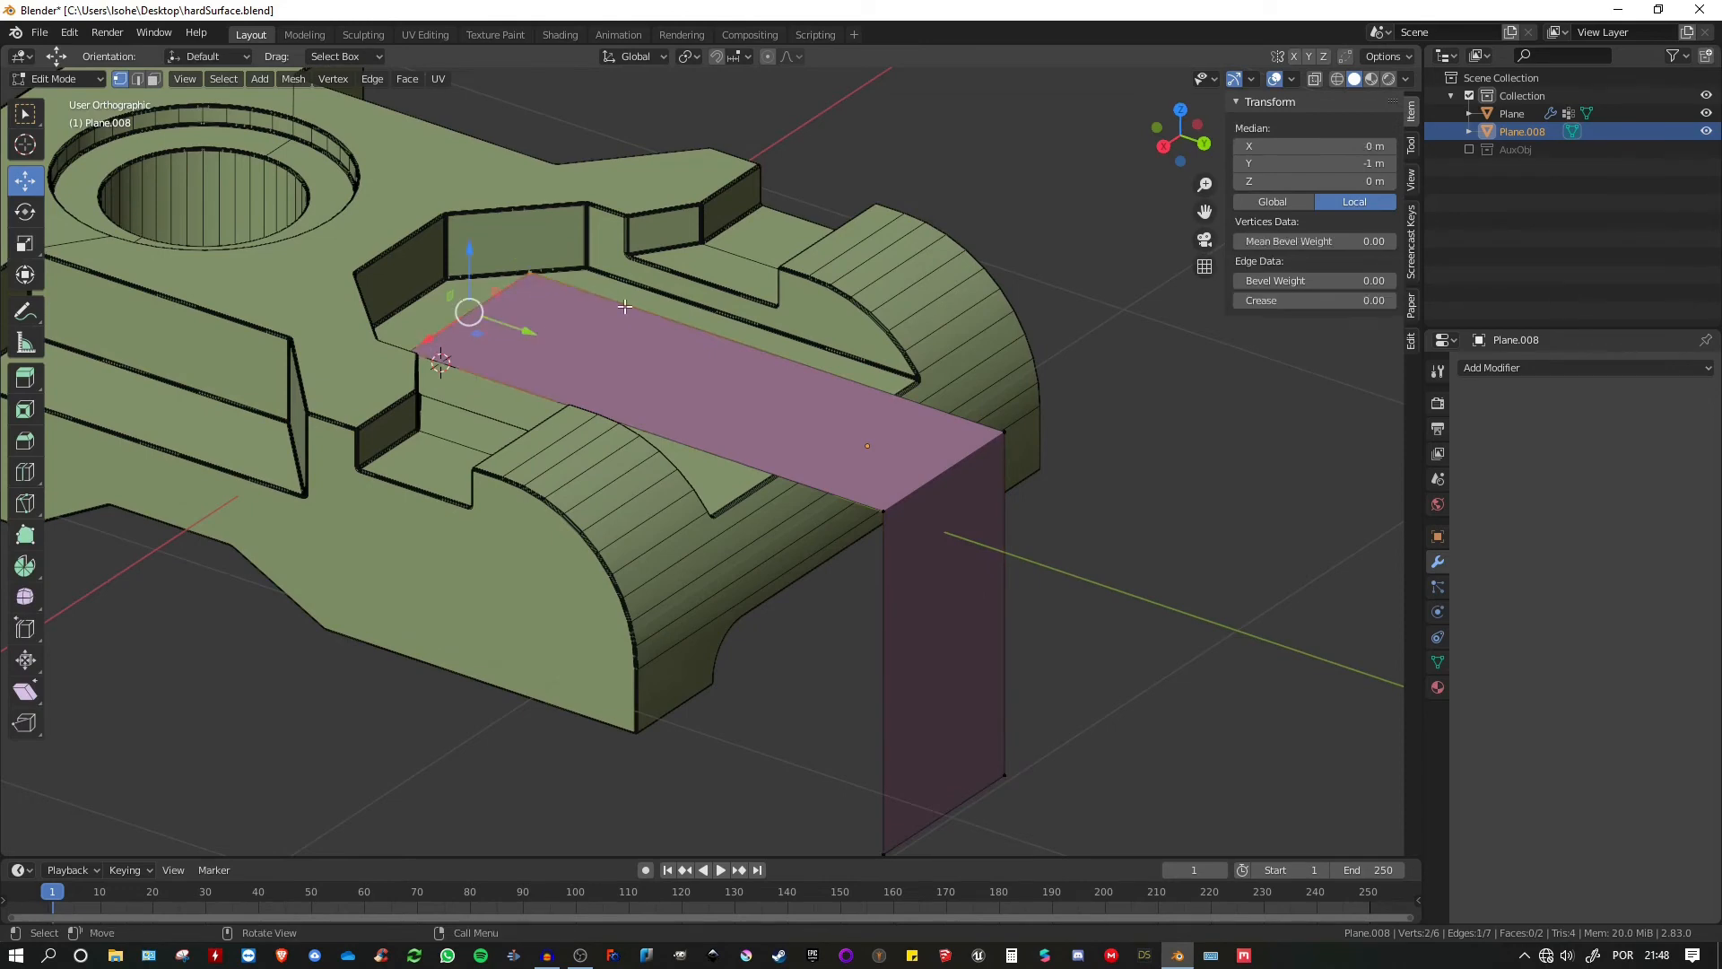
middle_drag(430, 355, 478, 310)
click(1438, 662)
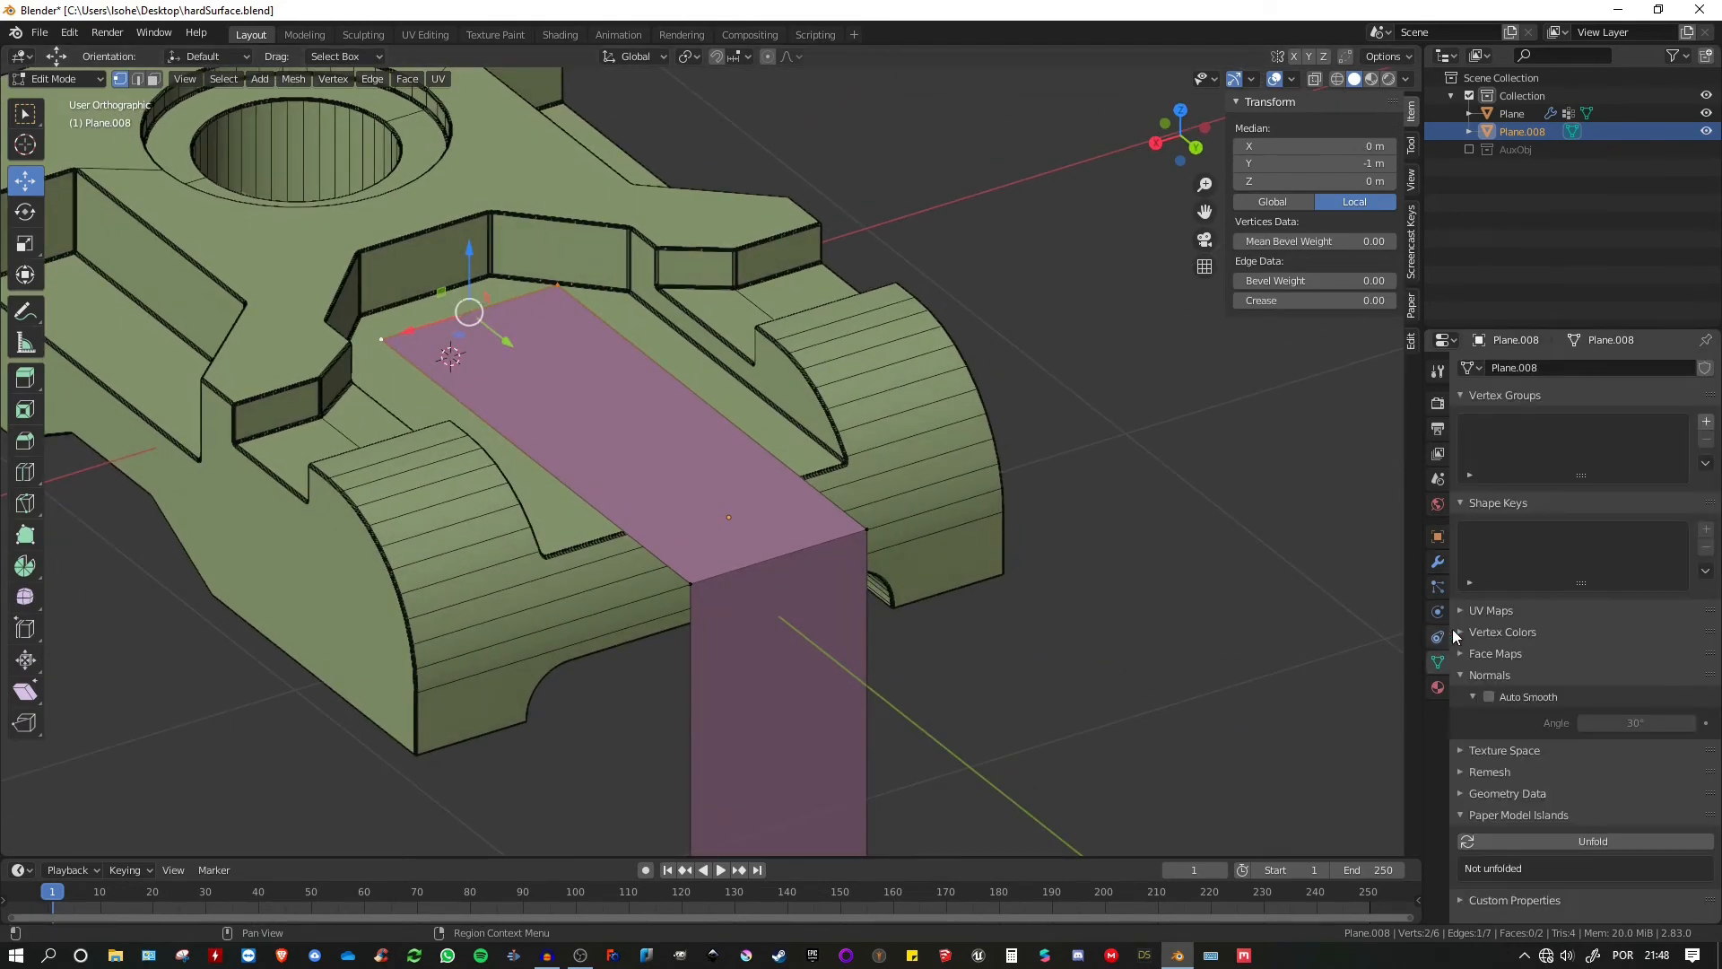
click(1705, 421)
click(1487, 536)
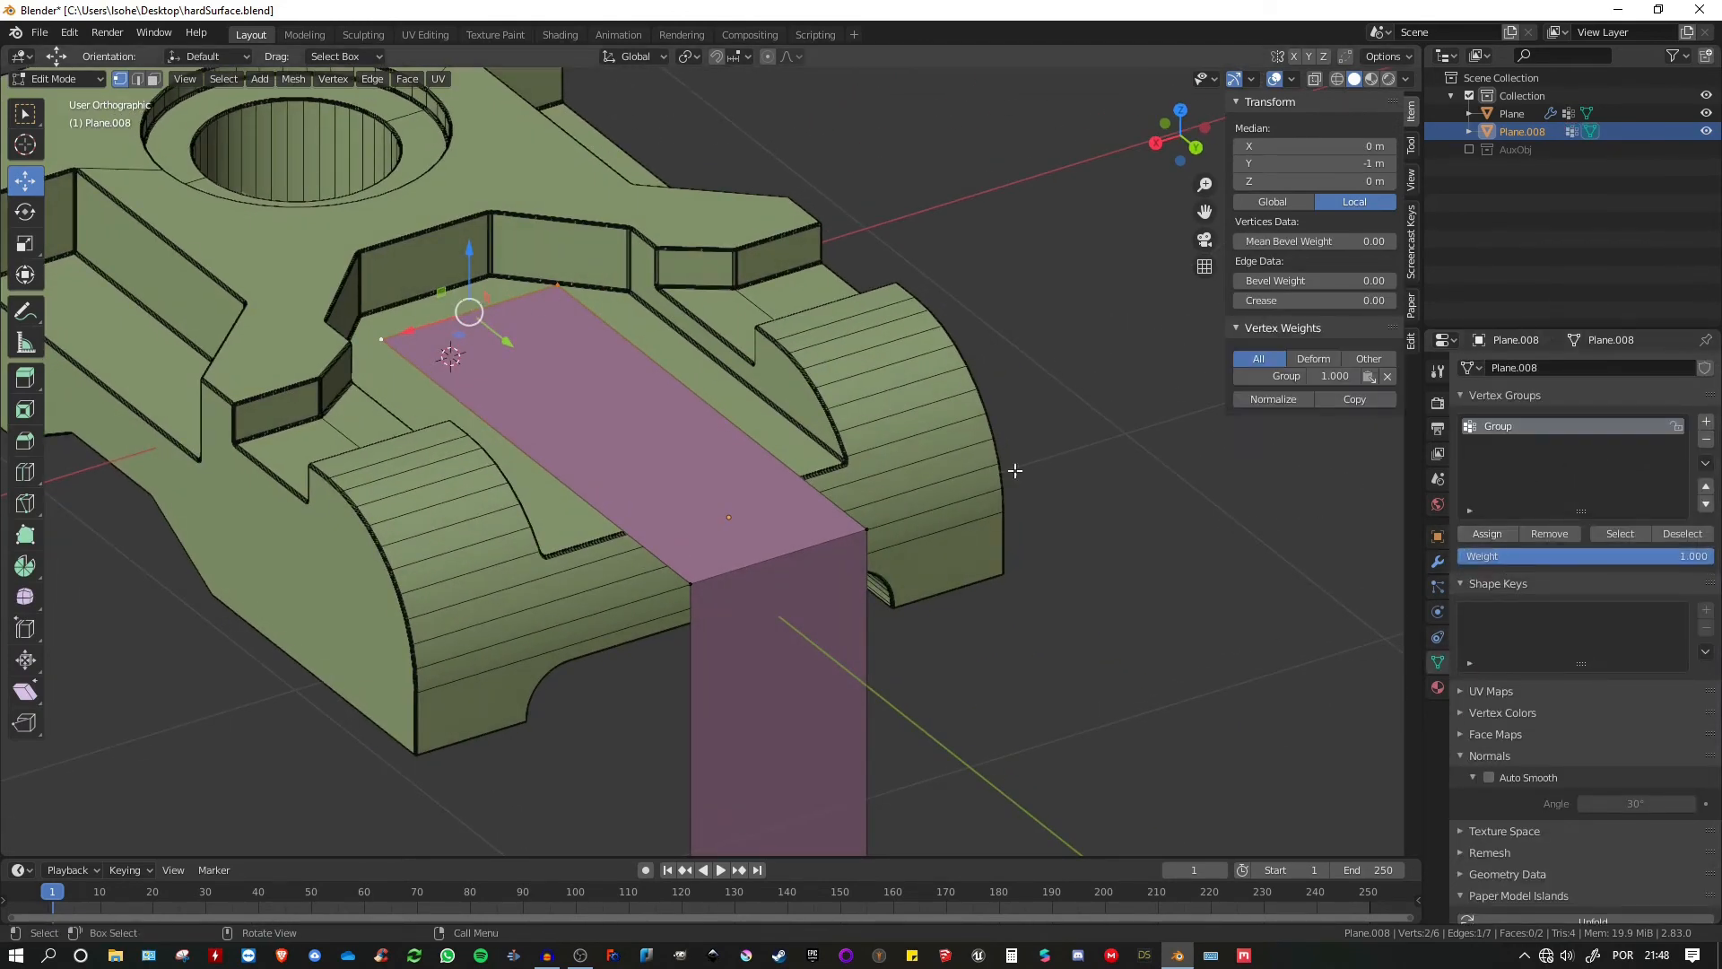
key(Tab)
- Set the bevel weight of the fold edge between the strip's two faces to 1.00
key(Tab)
key(2)
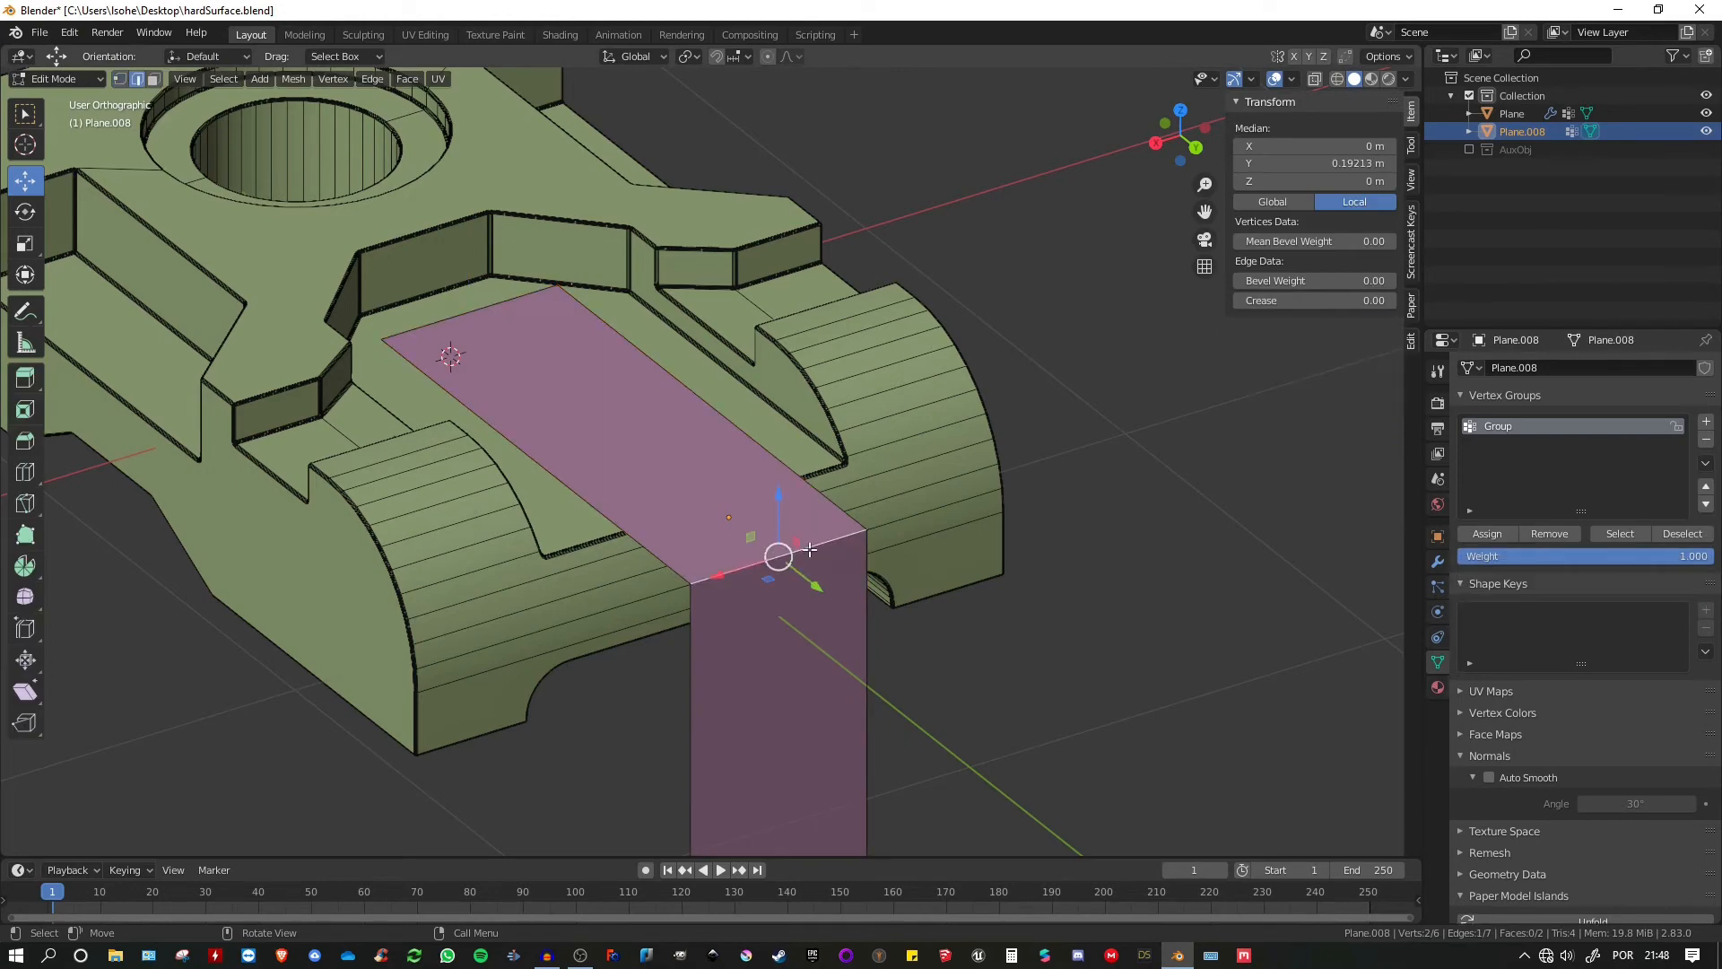
middle_drag(809, 549, 847, 529)
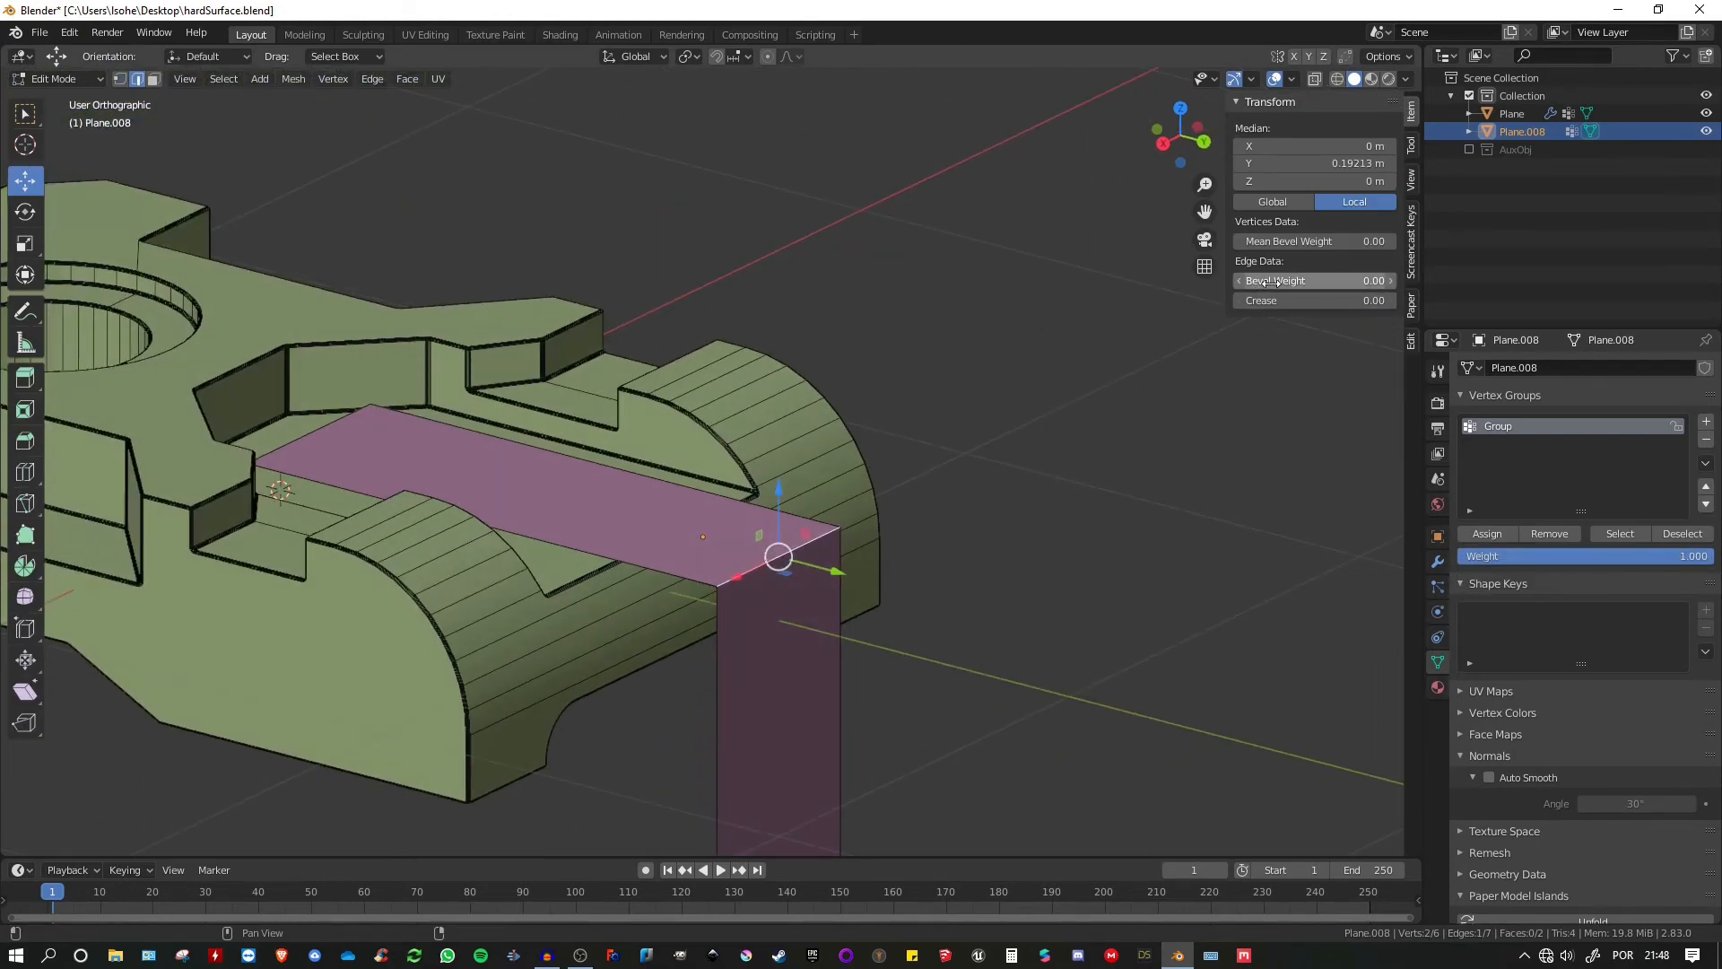
drag(1269, 281, 1363, 281)
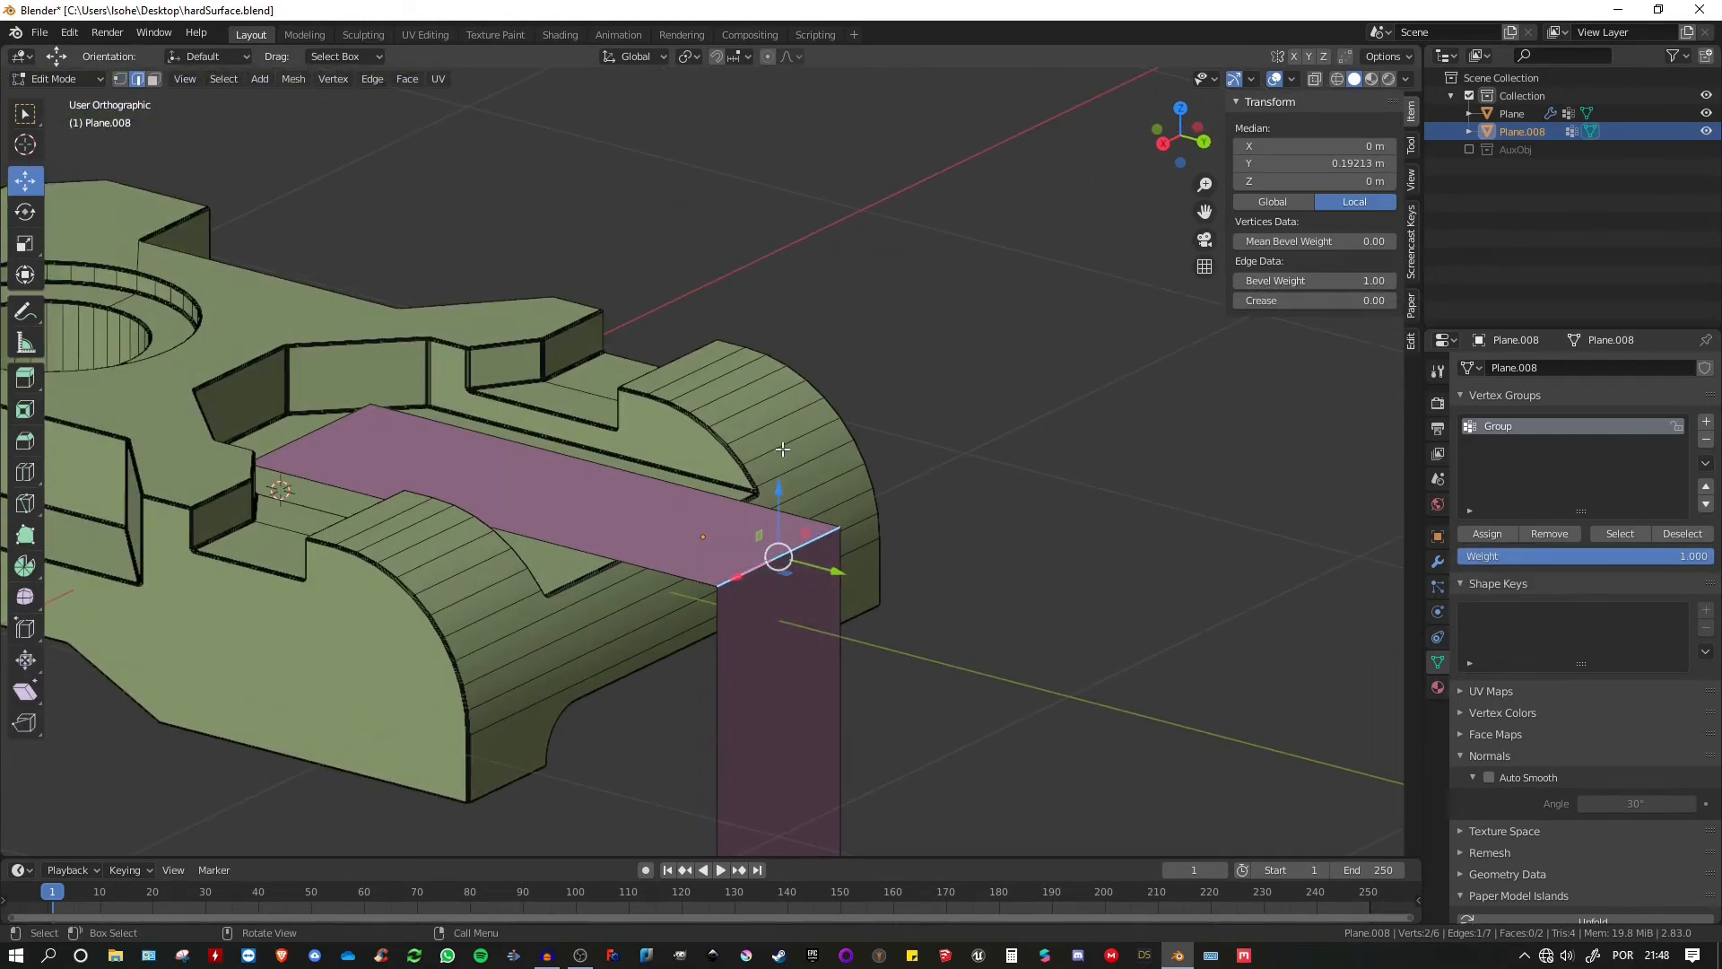
key(Tab)
- Apply the rotation and scale of the Plane.008 strip
middle_drag(763, 502, 760, 391)
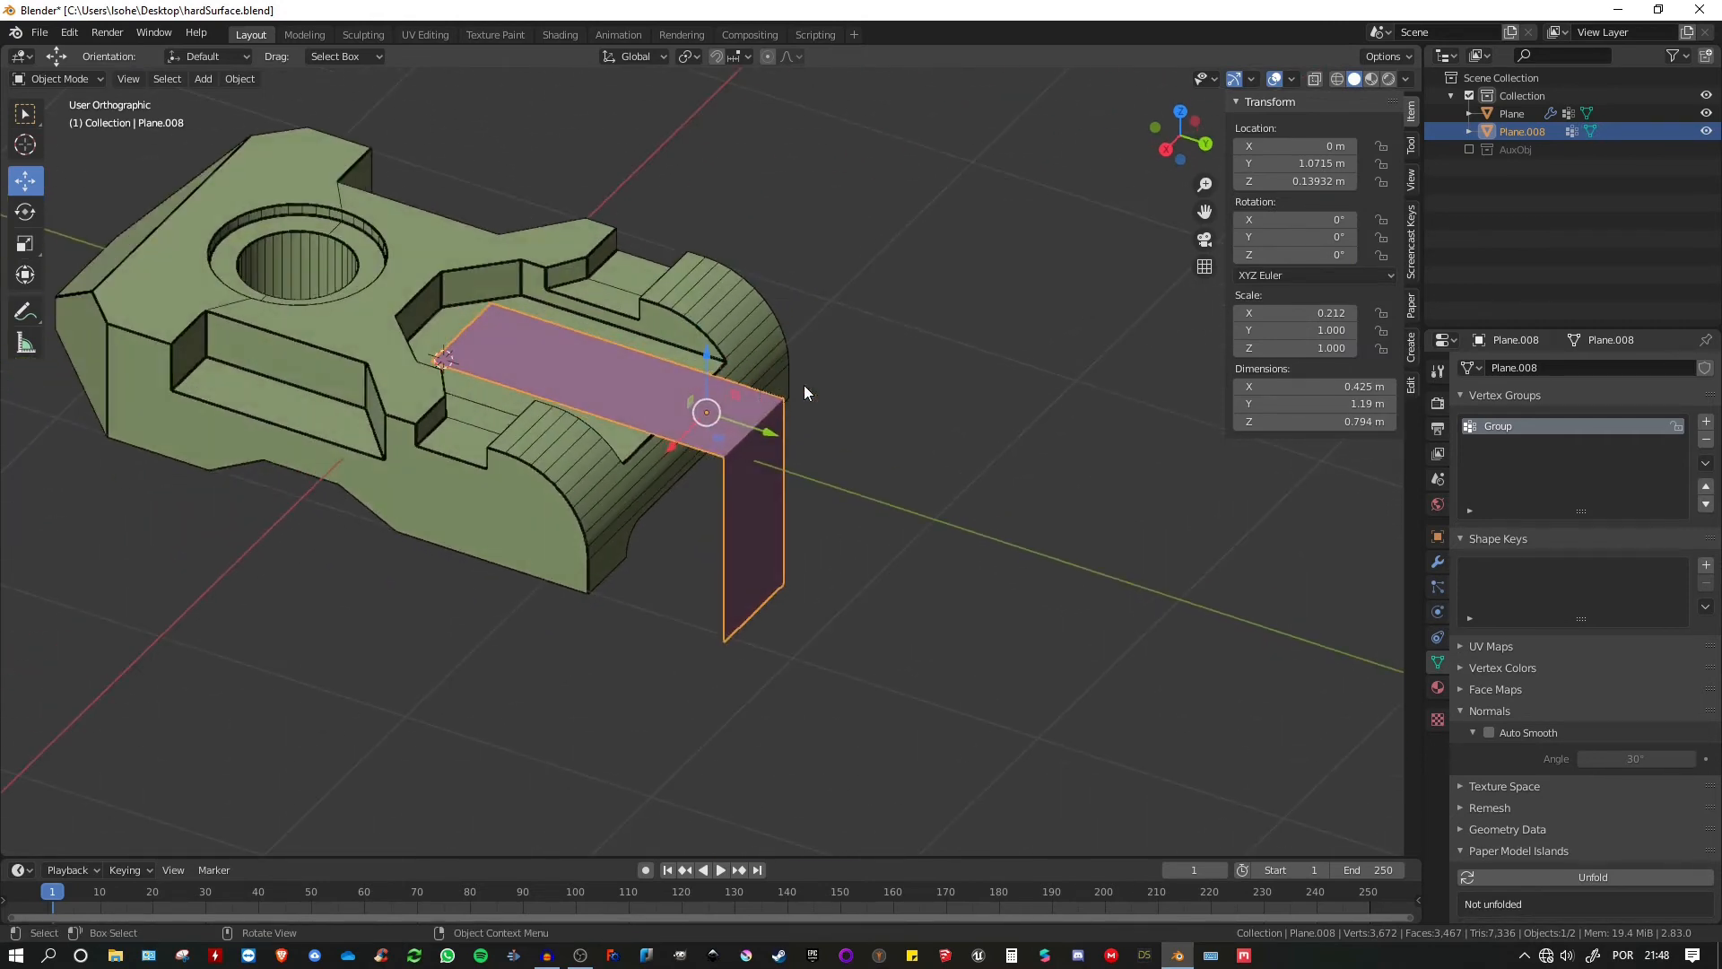
click(1438, 562)
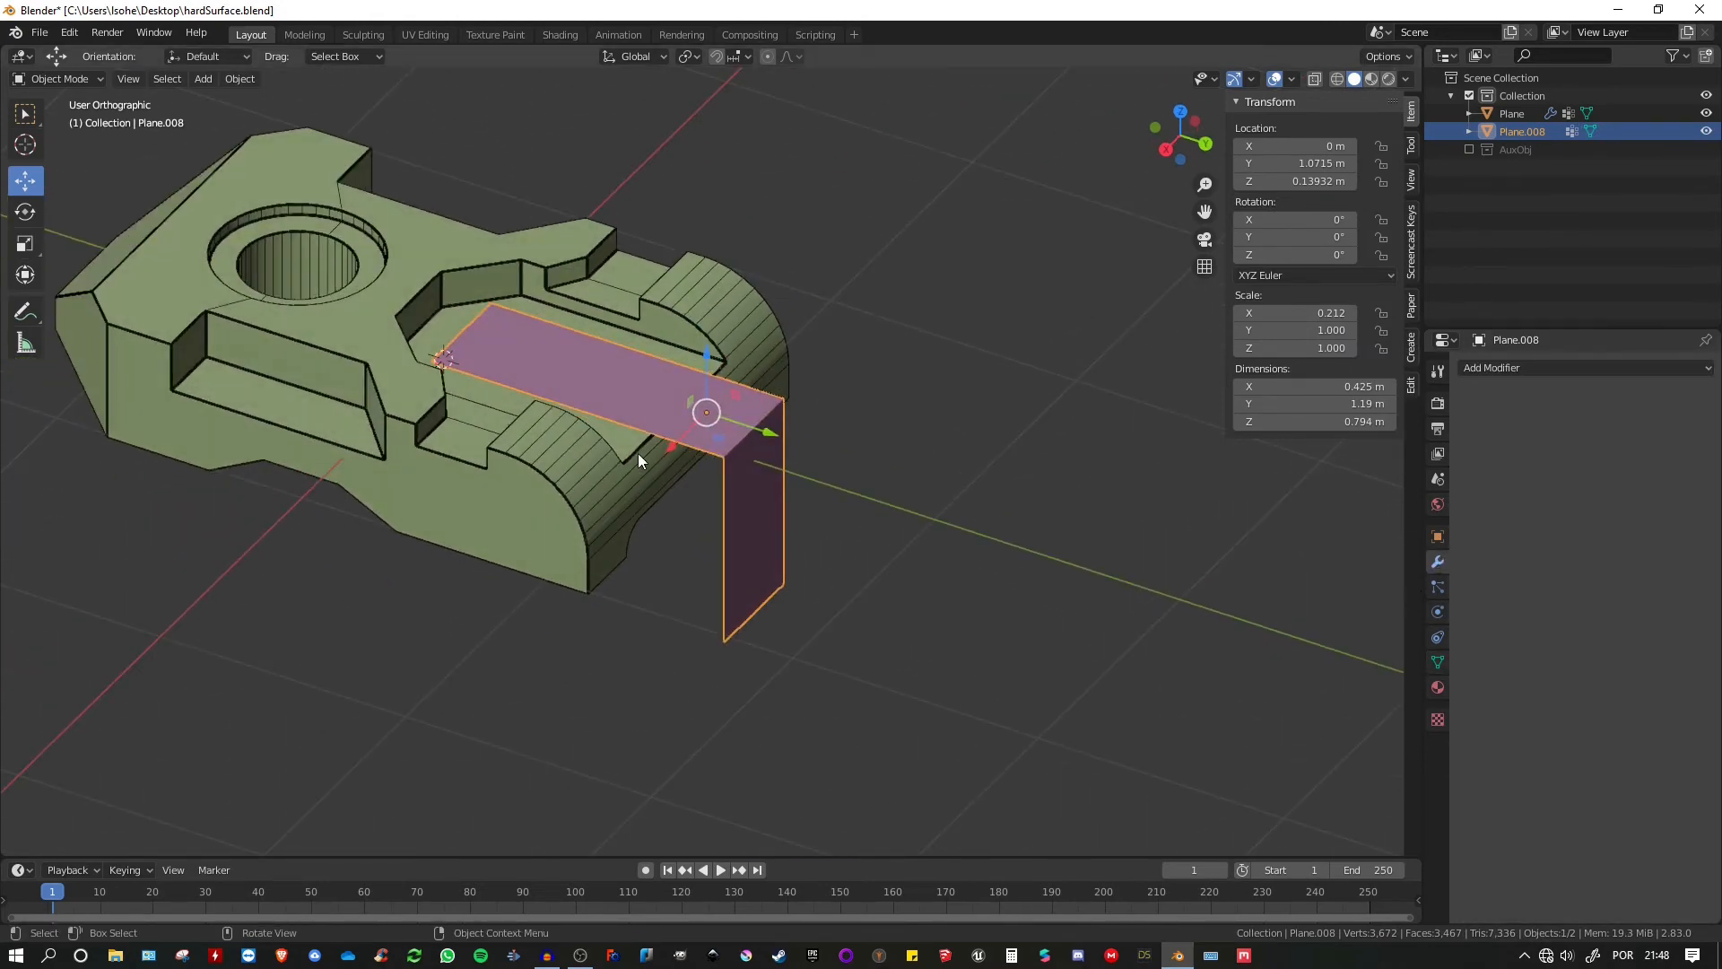
key(ctrl+a)
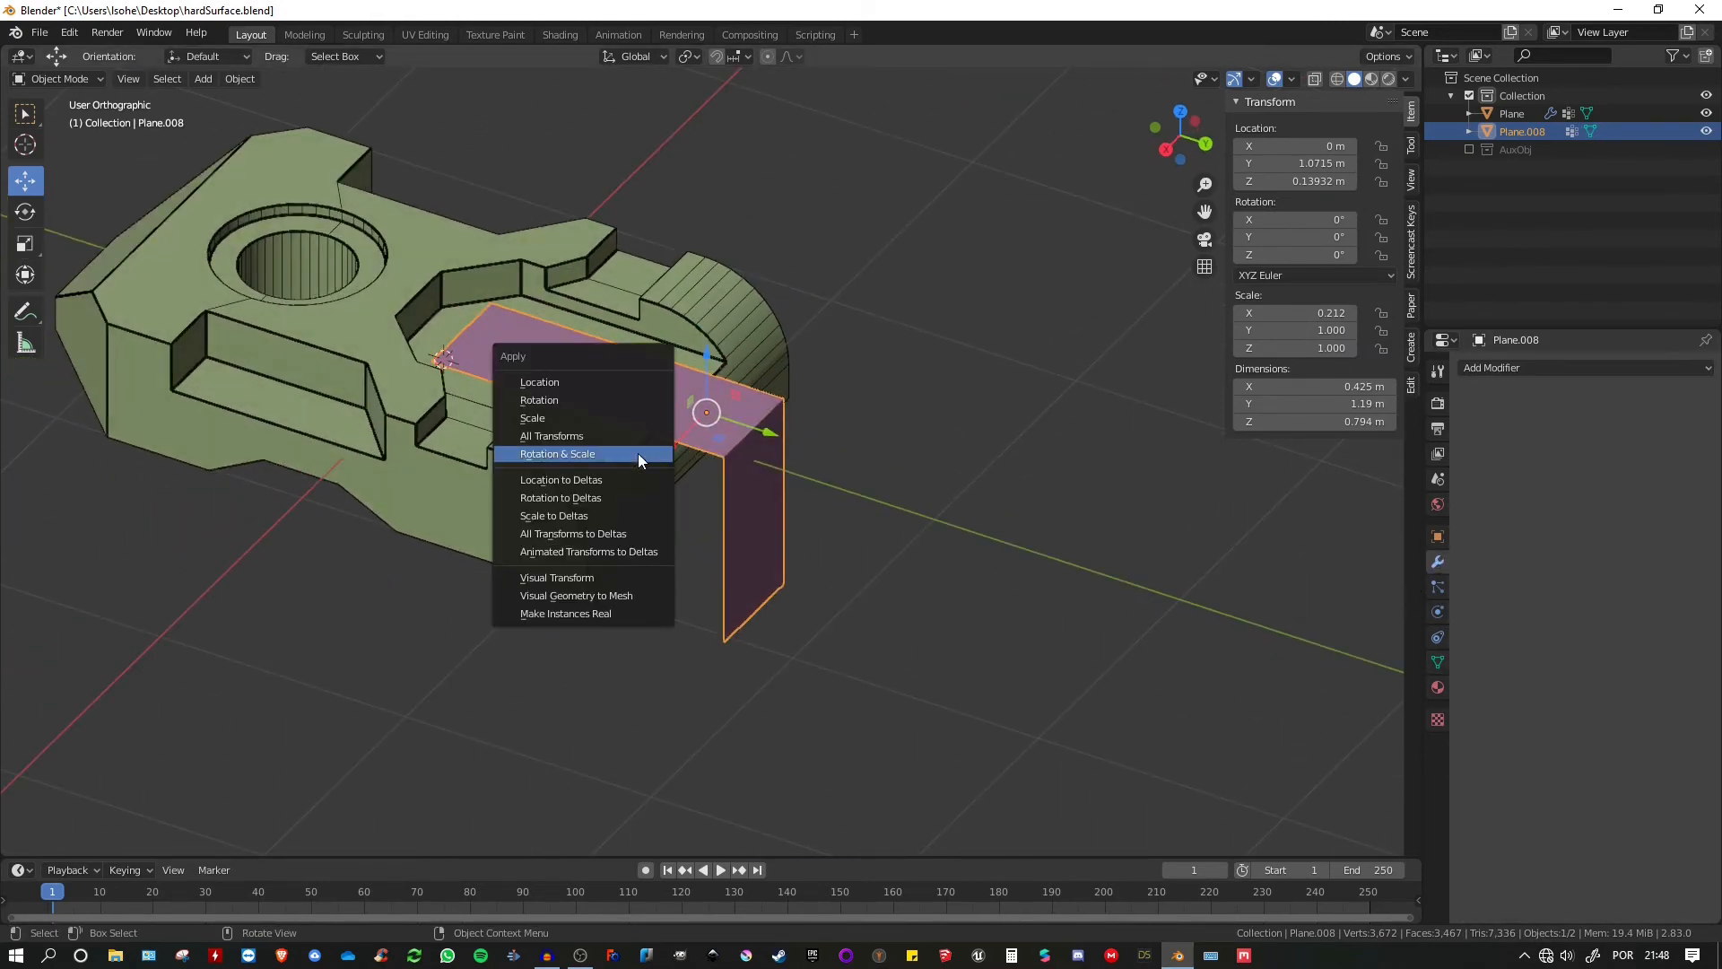
click(557, 459)
- Widen the whole Plane.008 mesh along X to about 0.578 m and return to Object Mode
mouse_move(805, 428)
middle_down()
mouse_move(767, 540)
mouse_move(697, 518)
mouse_move(818, 423)
middle_up()
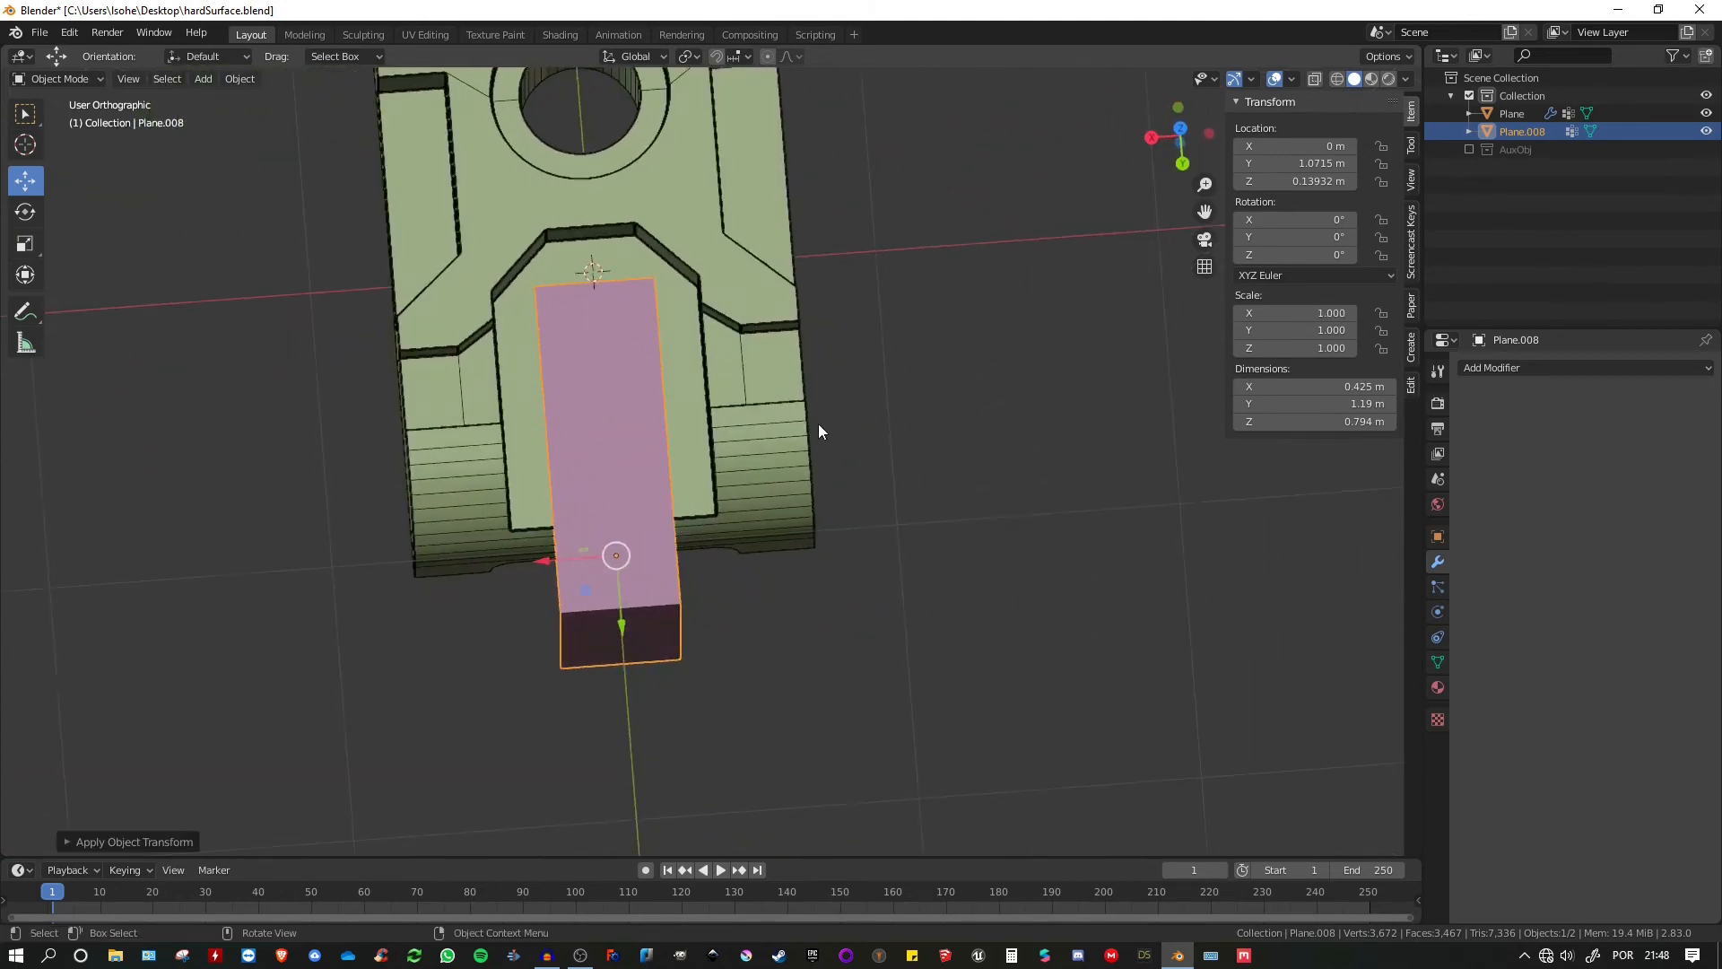
key(Tab)
key(a)
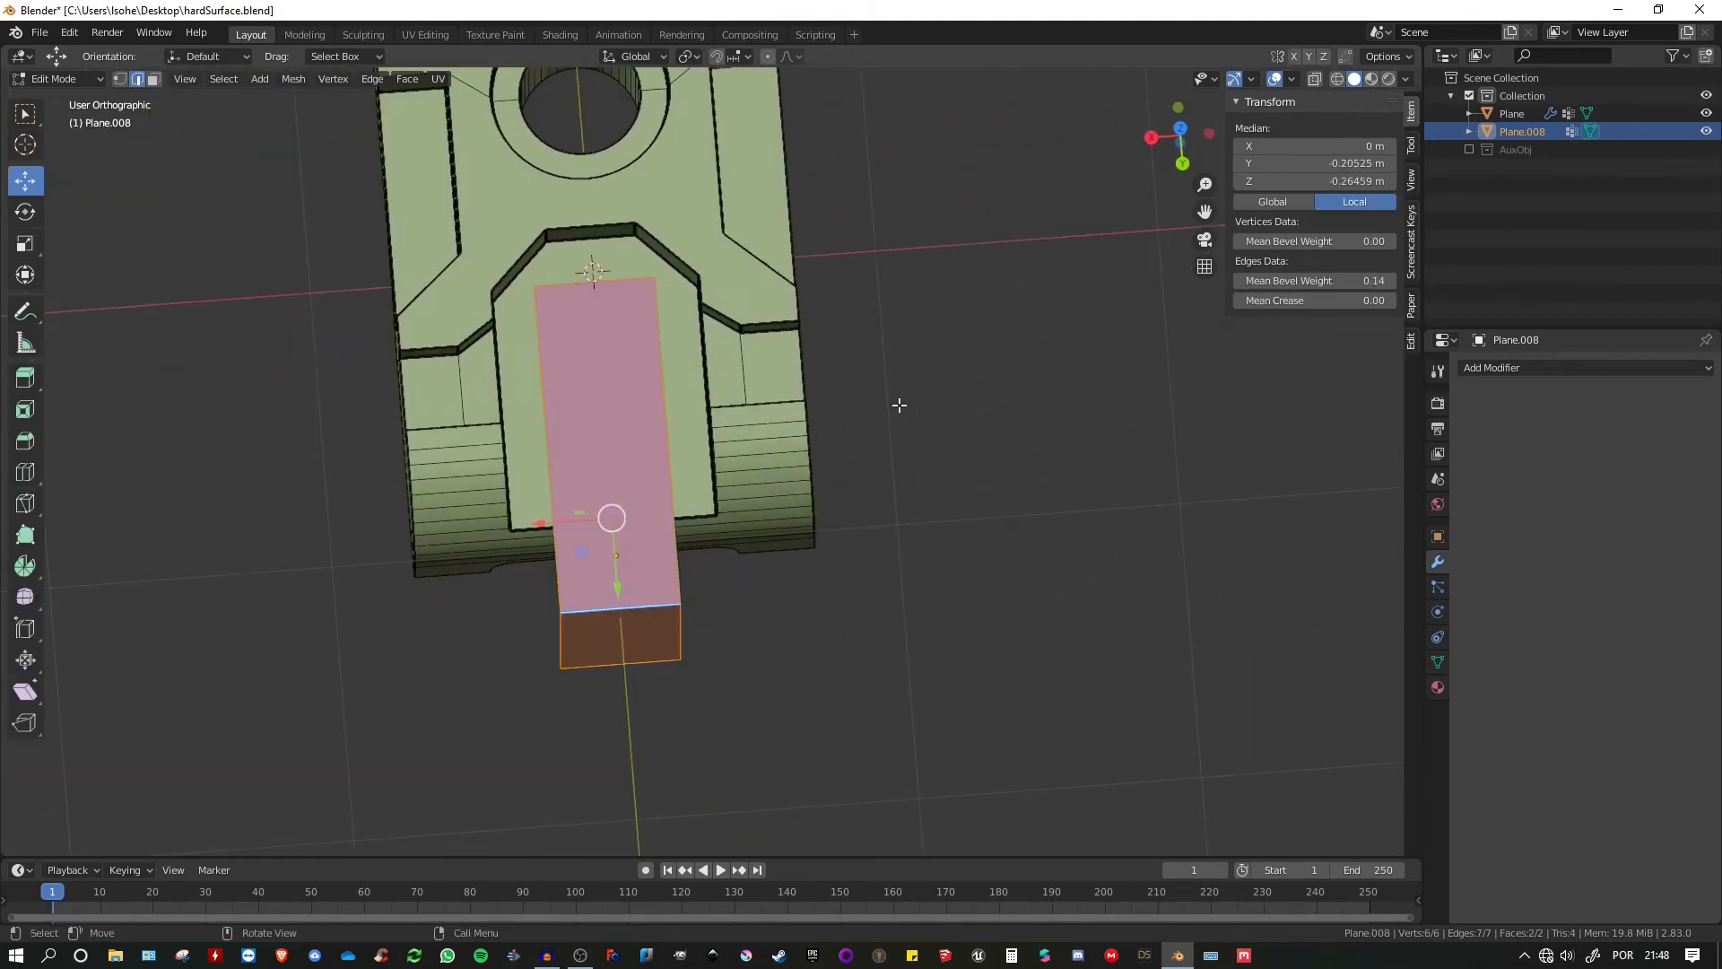
key(s)
key(x)
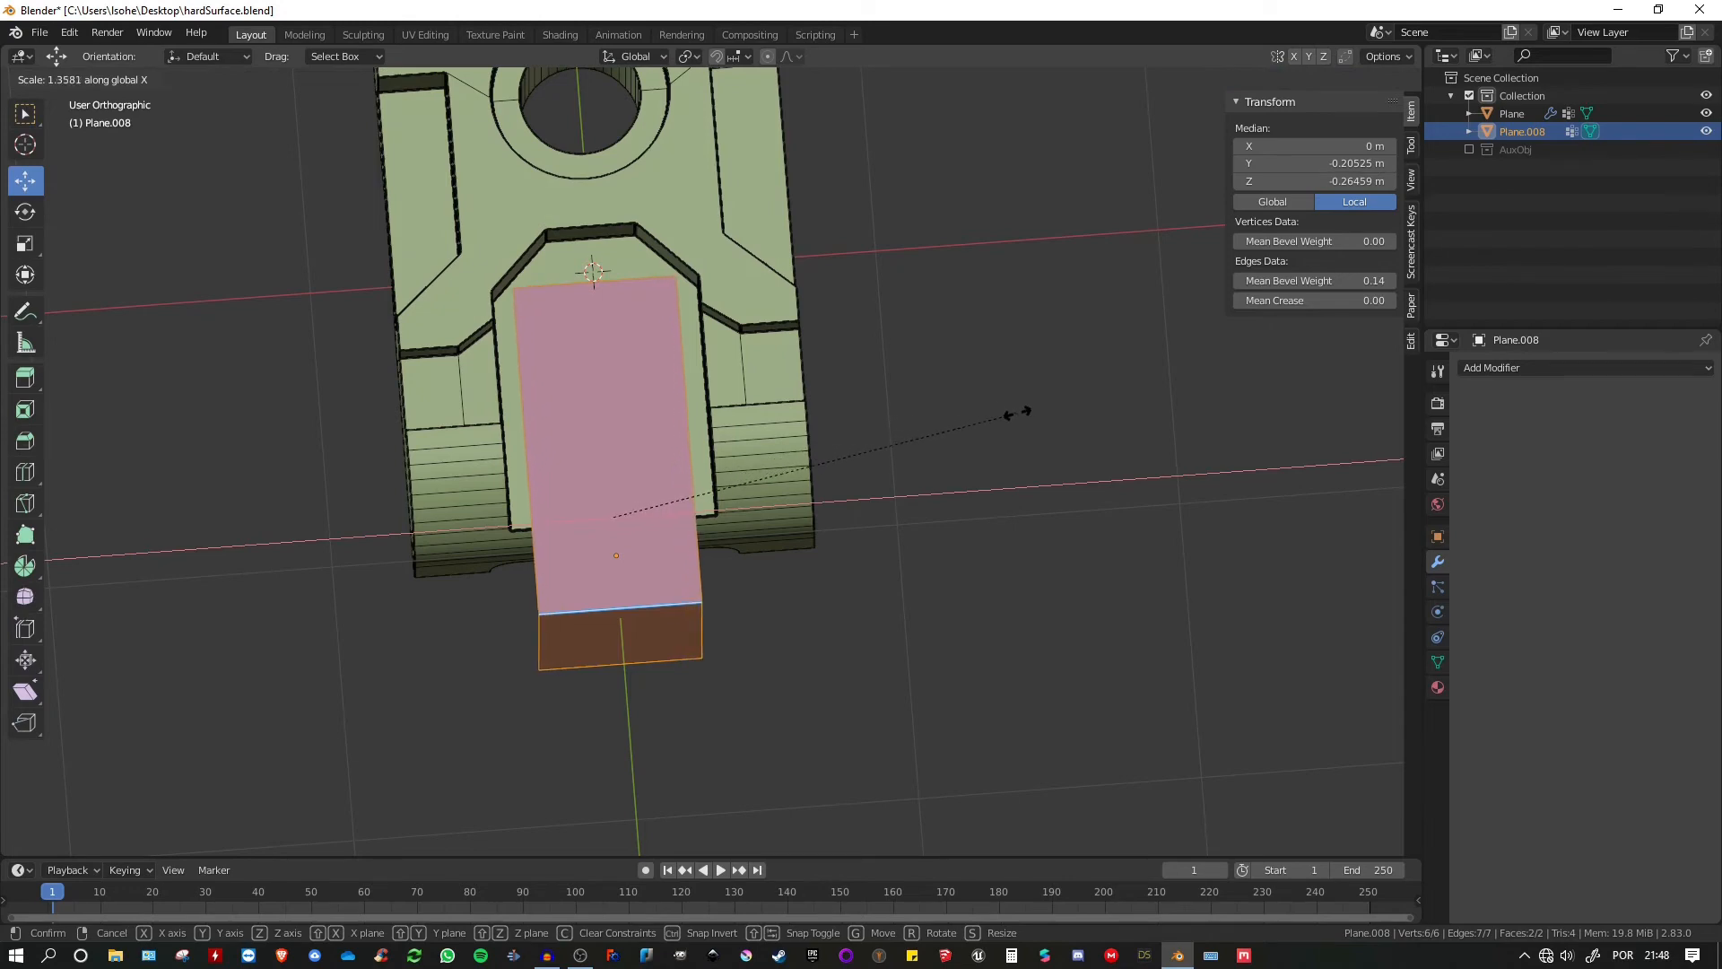
click(1029, 415)
middle_drag(1019, 412, 695, 554)
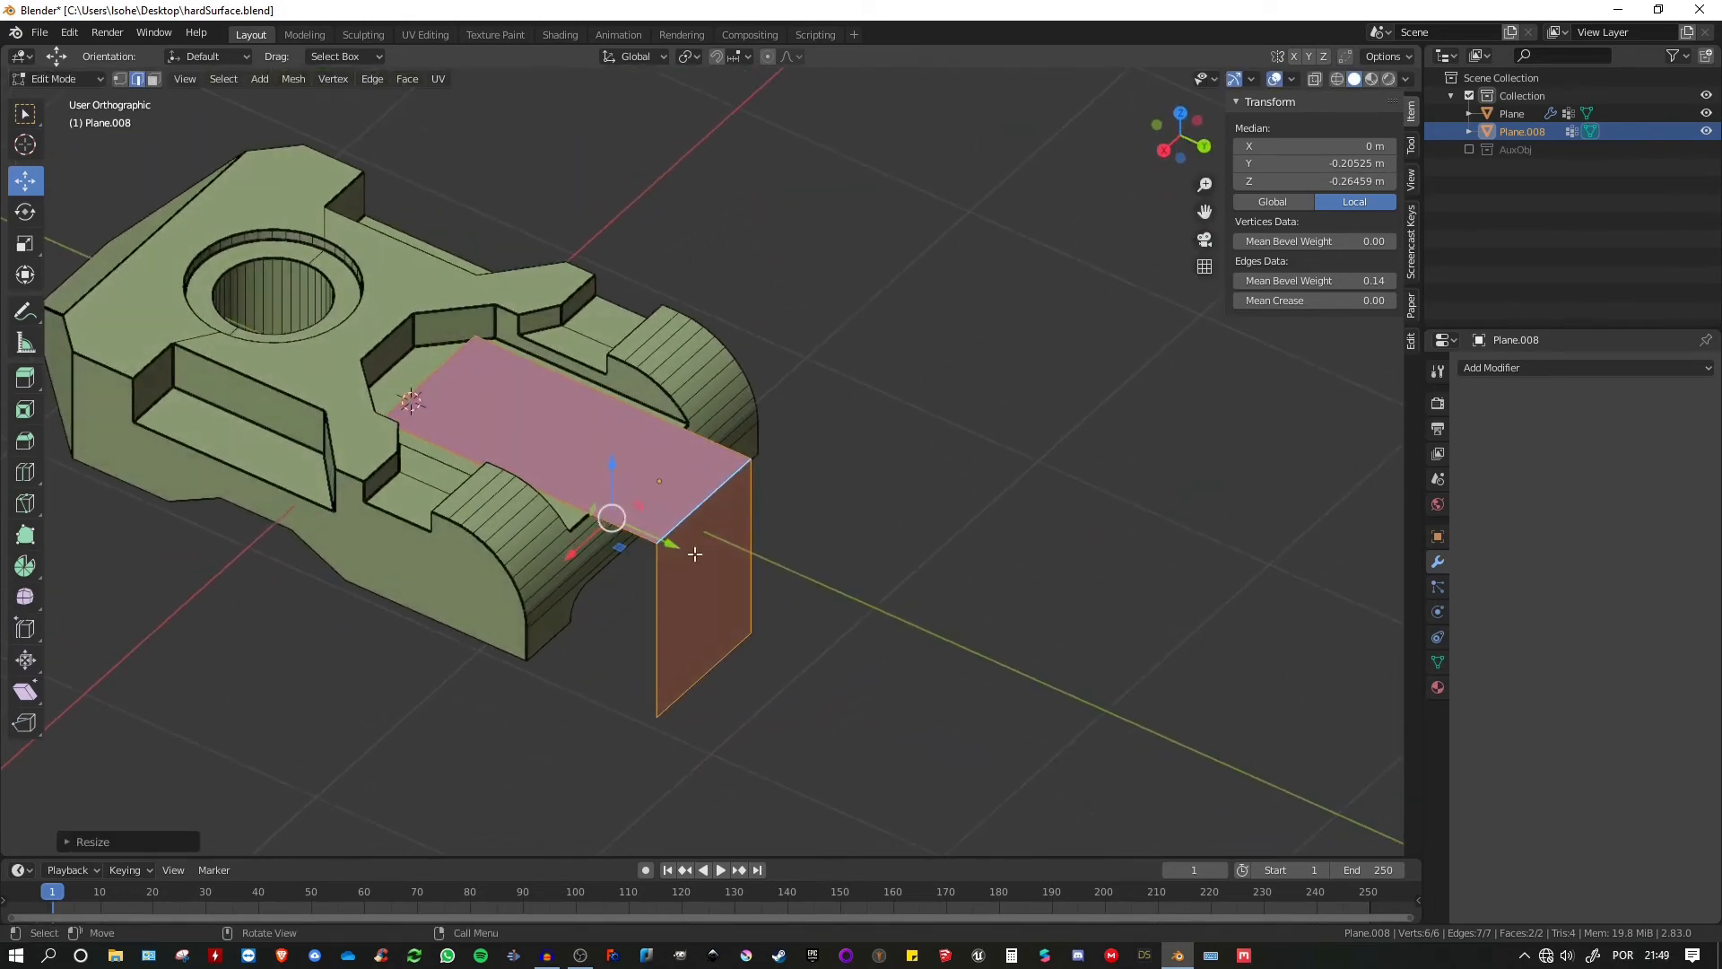
key(Tab)
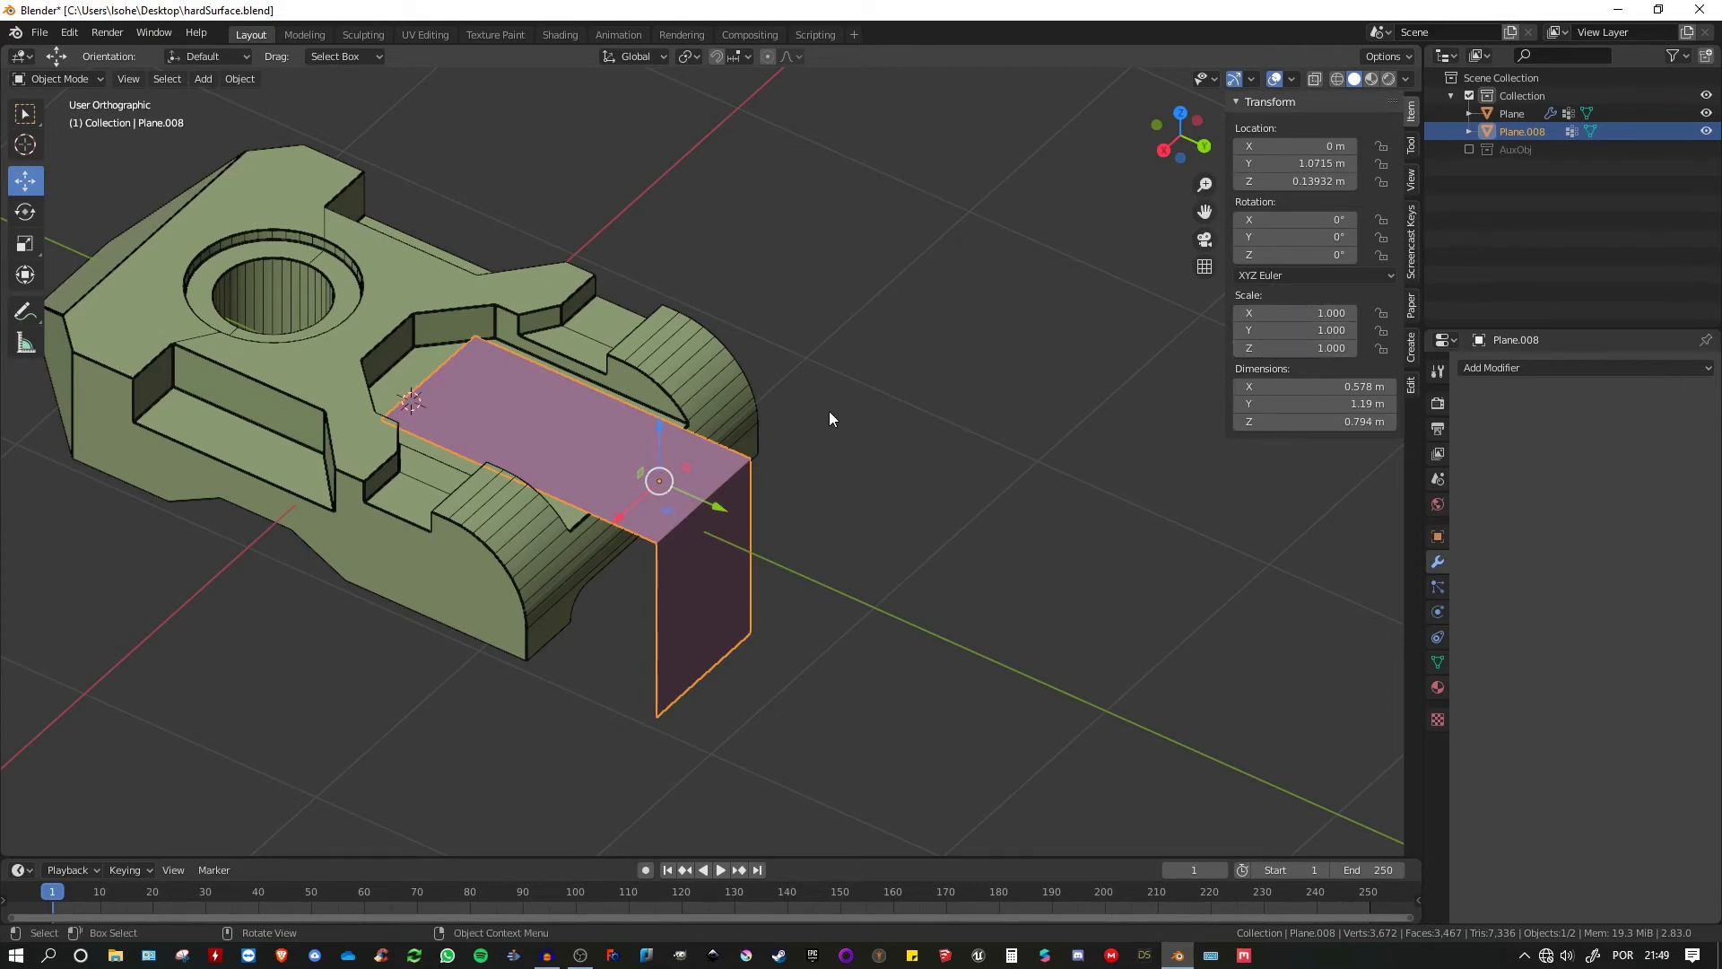
- Add a vertices-only Bevel modifier to the strip, limited to the vertex group Group, with an offset of about 0.154 m
middle_drag(829, 411, 876, 393)
middle_drag(767, 466, 818, 425)
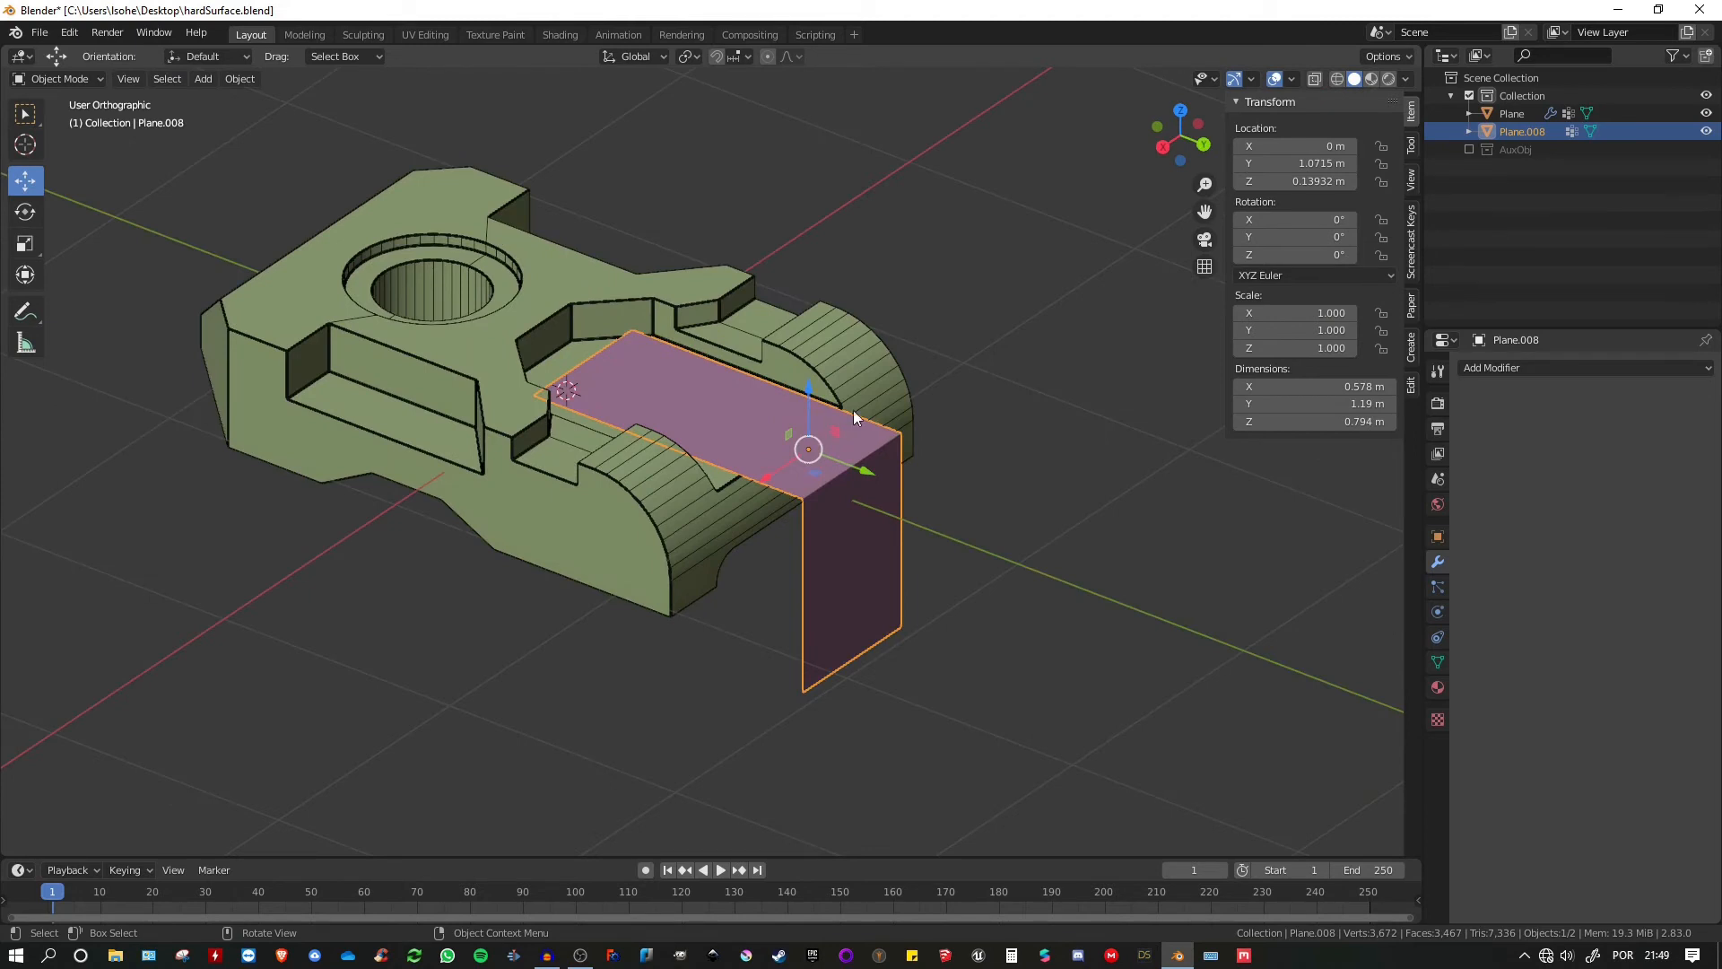
shift+middle_drag(946, 370, 891, 376)
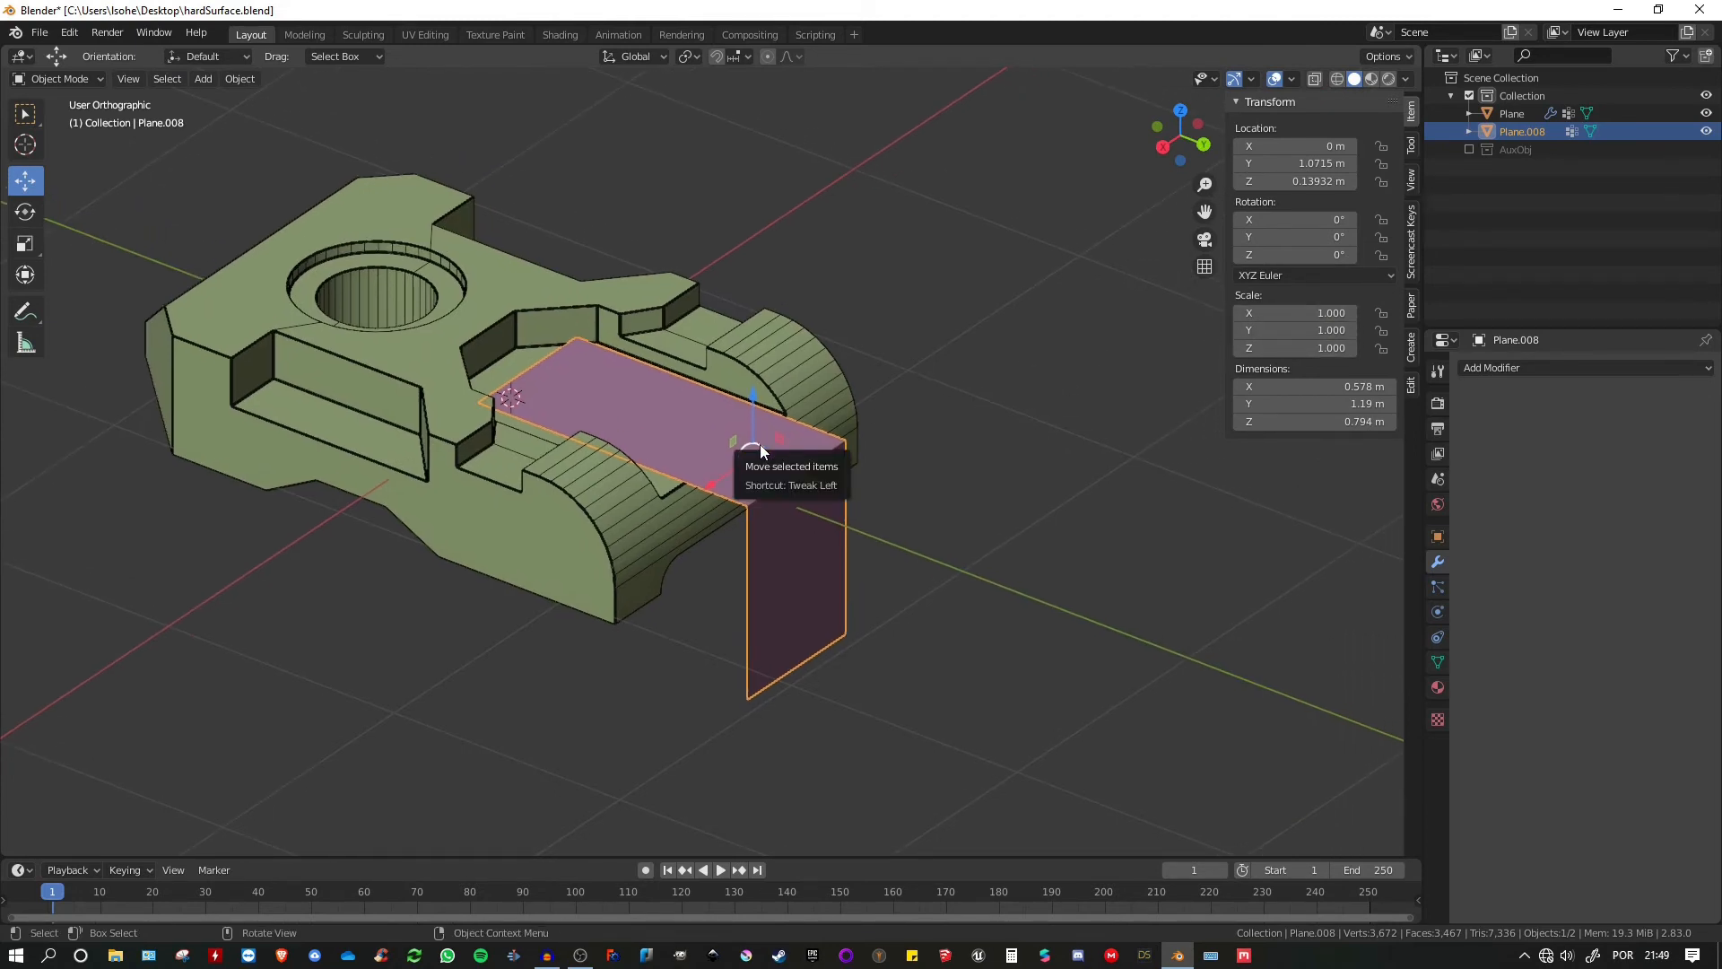
middle_drag(760, 444, 789, 475)
click(1499, 368)
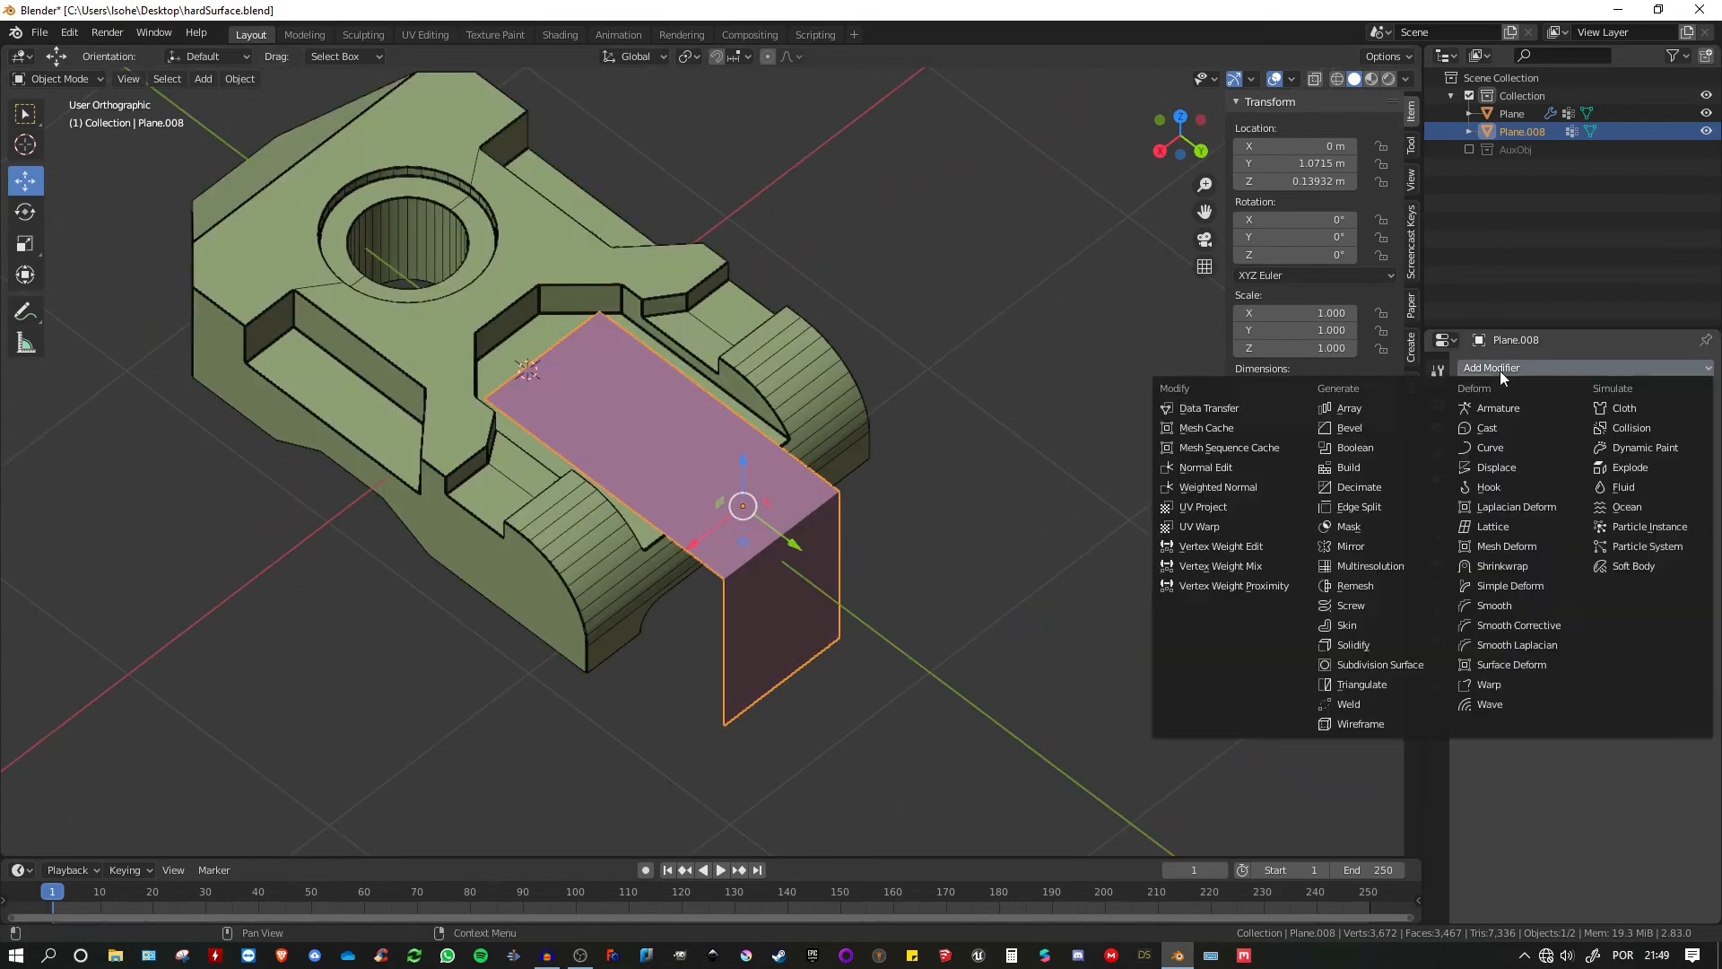
click(1382, 428)
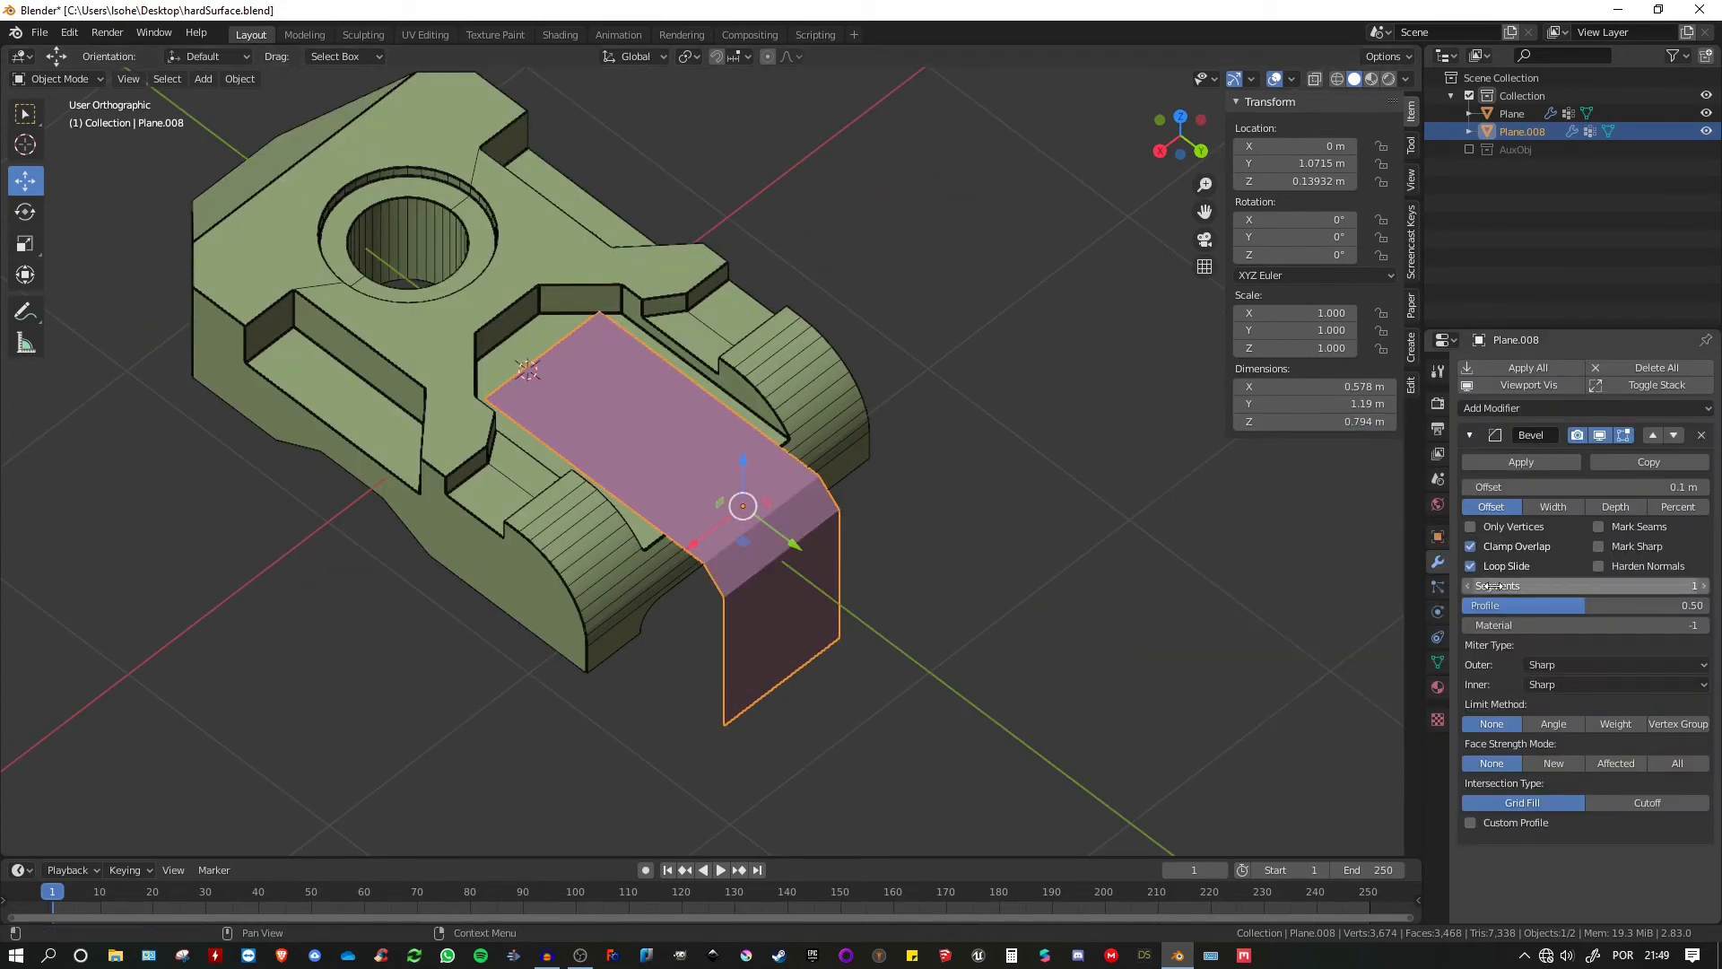
click(1498, 527)
click(1678, 723)
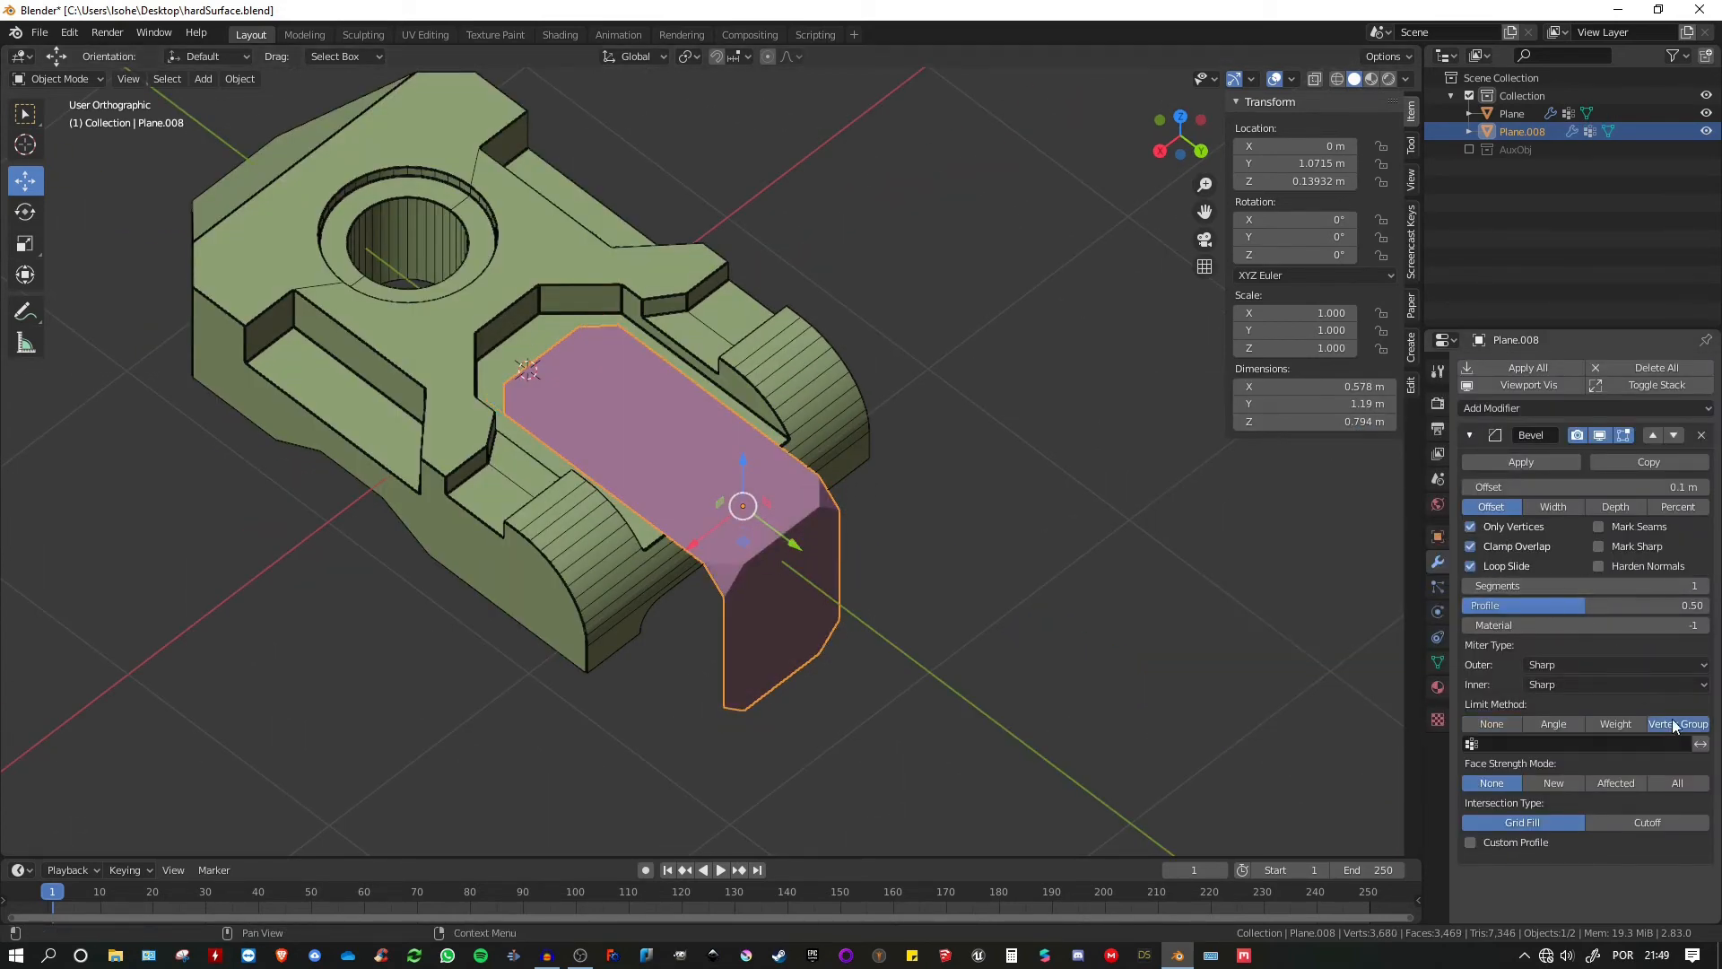
click(1499, 744)
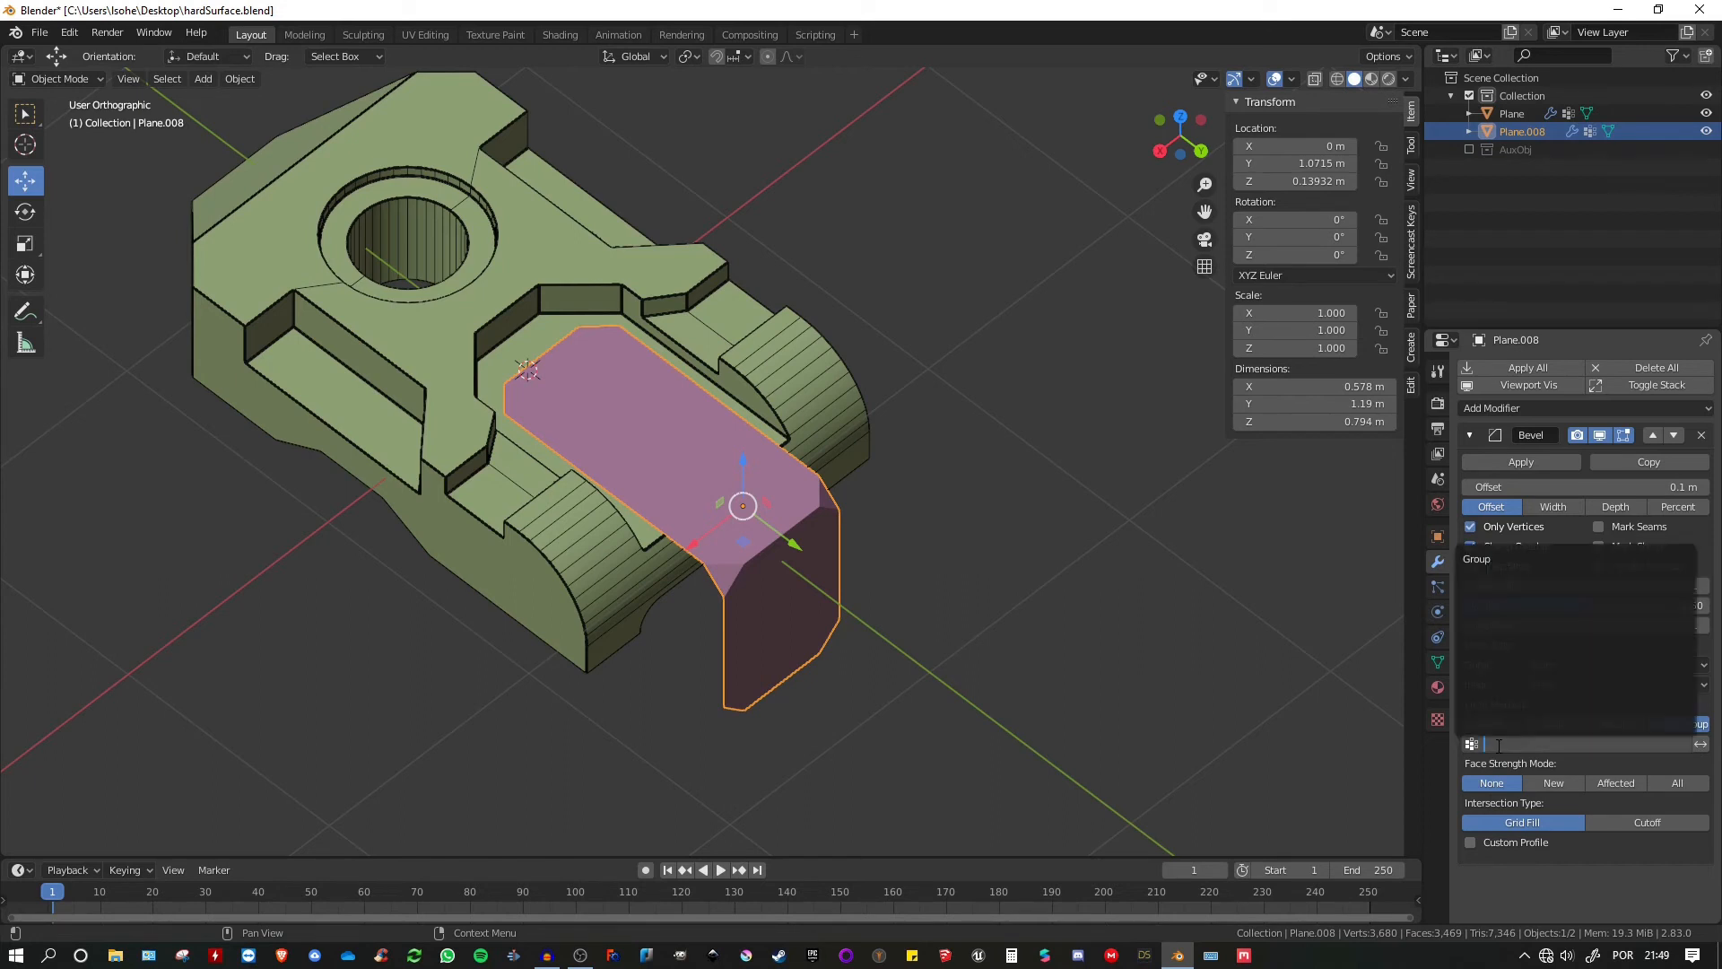
click(1492, 563)
middle_drag(1302, 584, 1281, 585)
drag(1518, 489, 1543, 489)
middle_drag(780, 452, 861, 384)
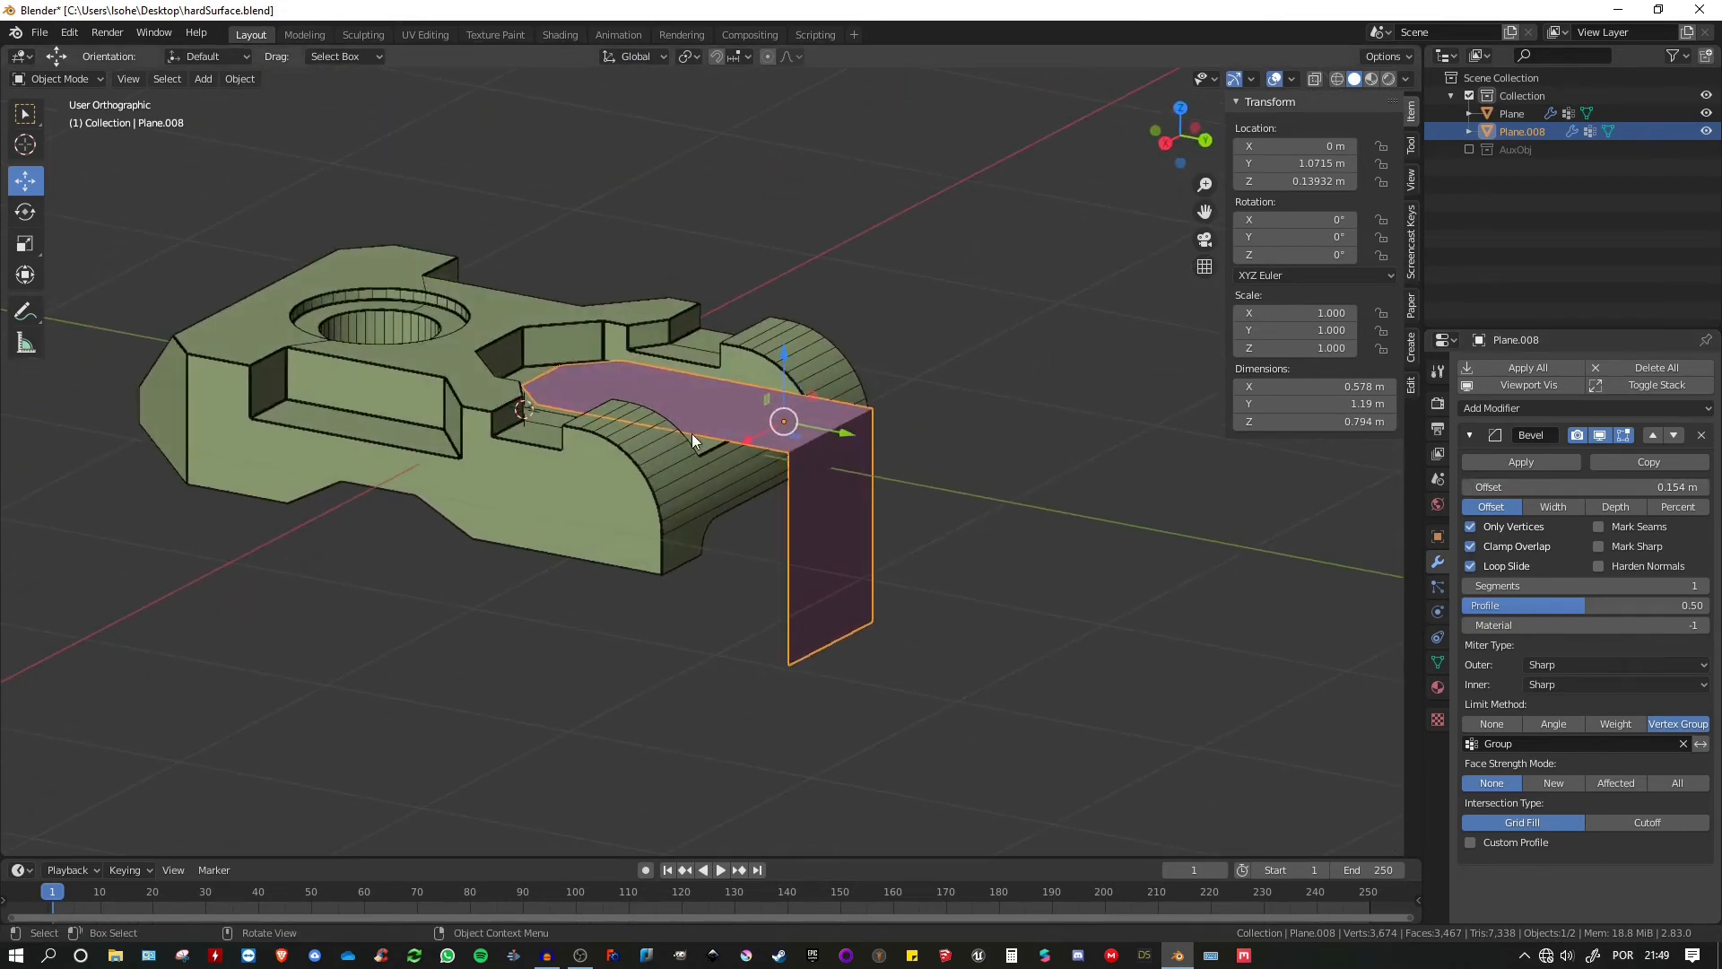
- Add a second Bevel modifier to the strip and limit it by edge weight
click(1471, 434)
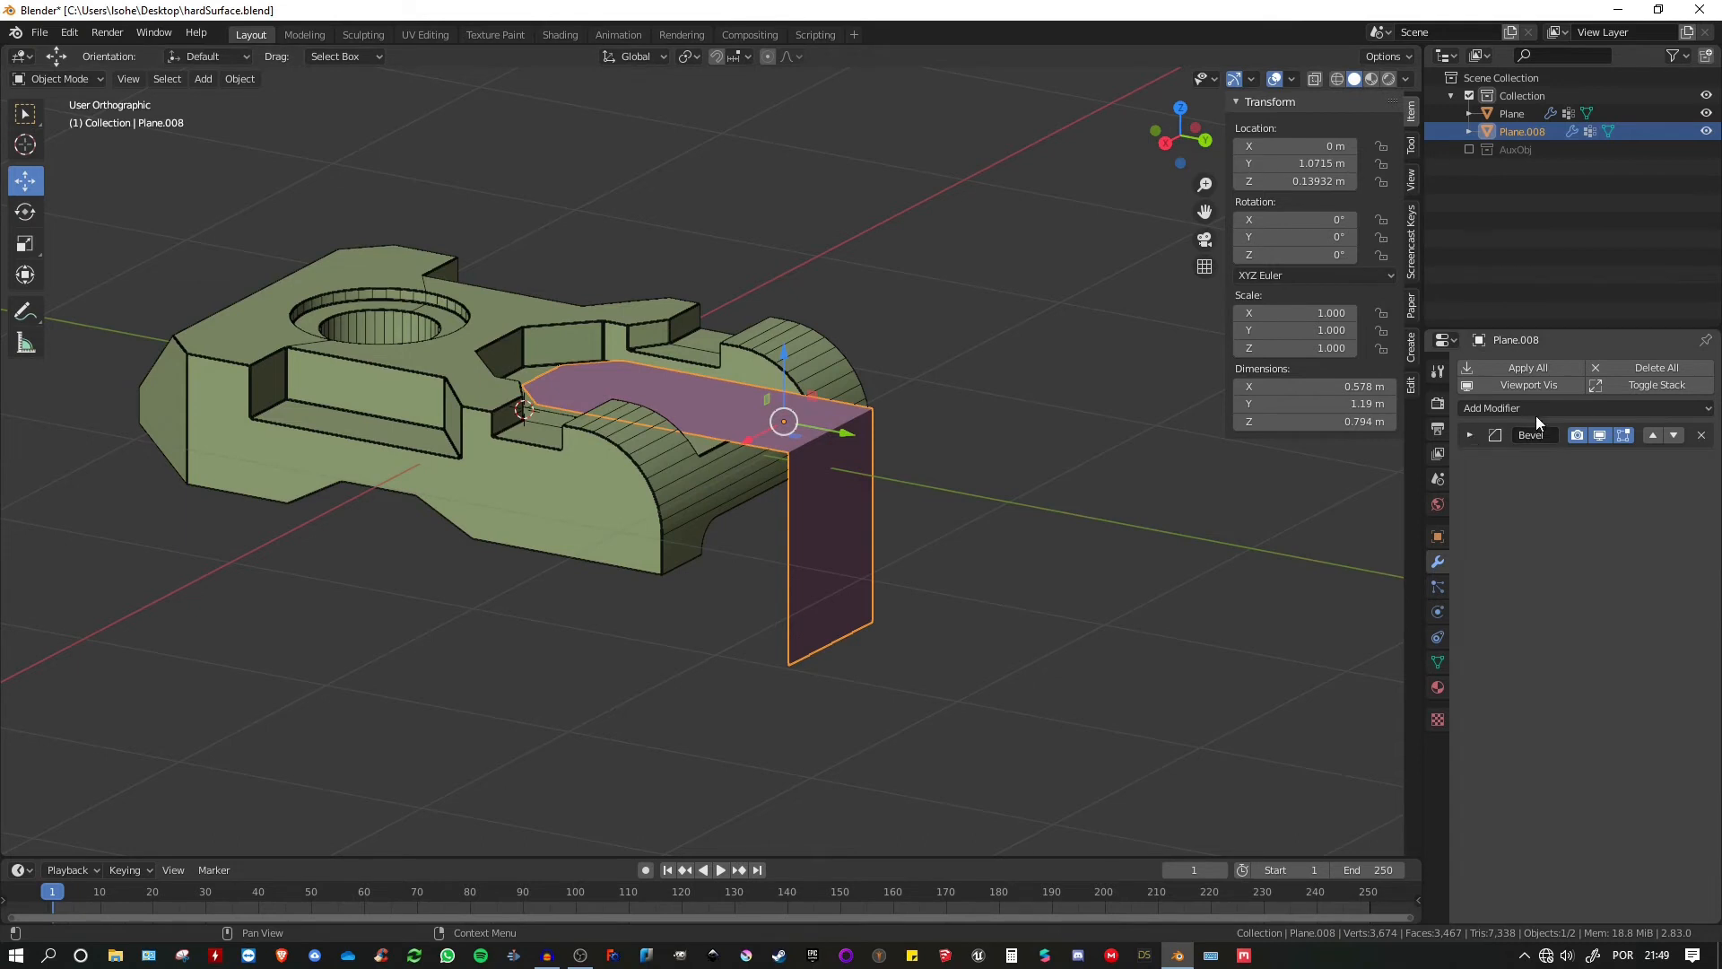
click(1535, 409)
click(1352, 466)
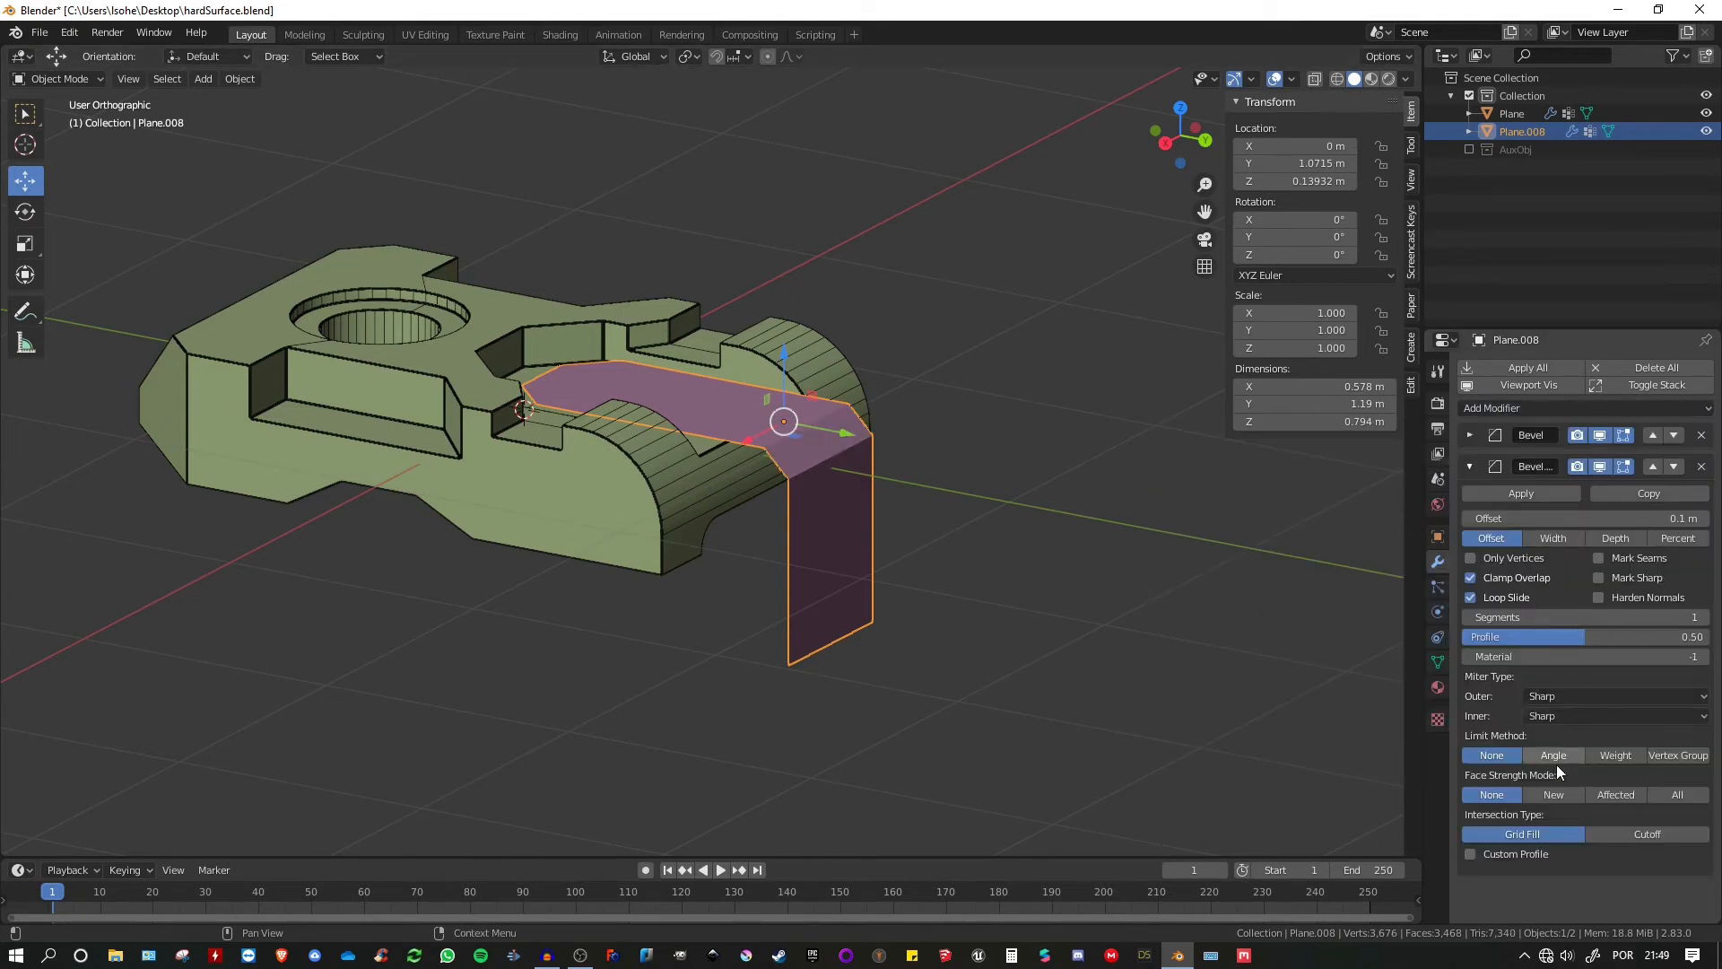
click(1608, 758)
mouse_move(964, 503)
shift+middle_down()
mouse_move(919, 475)
mouse_move(940, 490)
shift+middle_up()
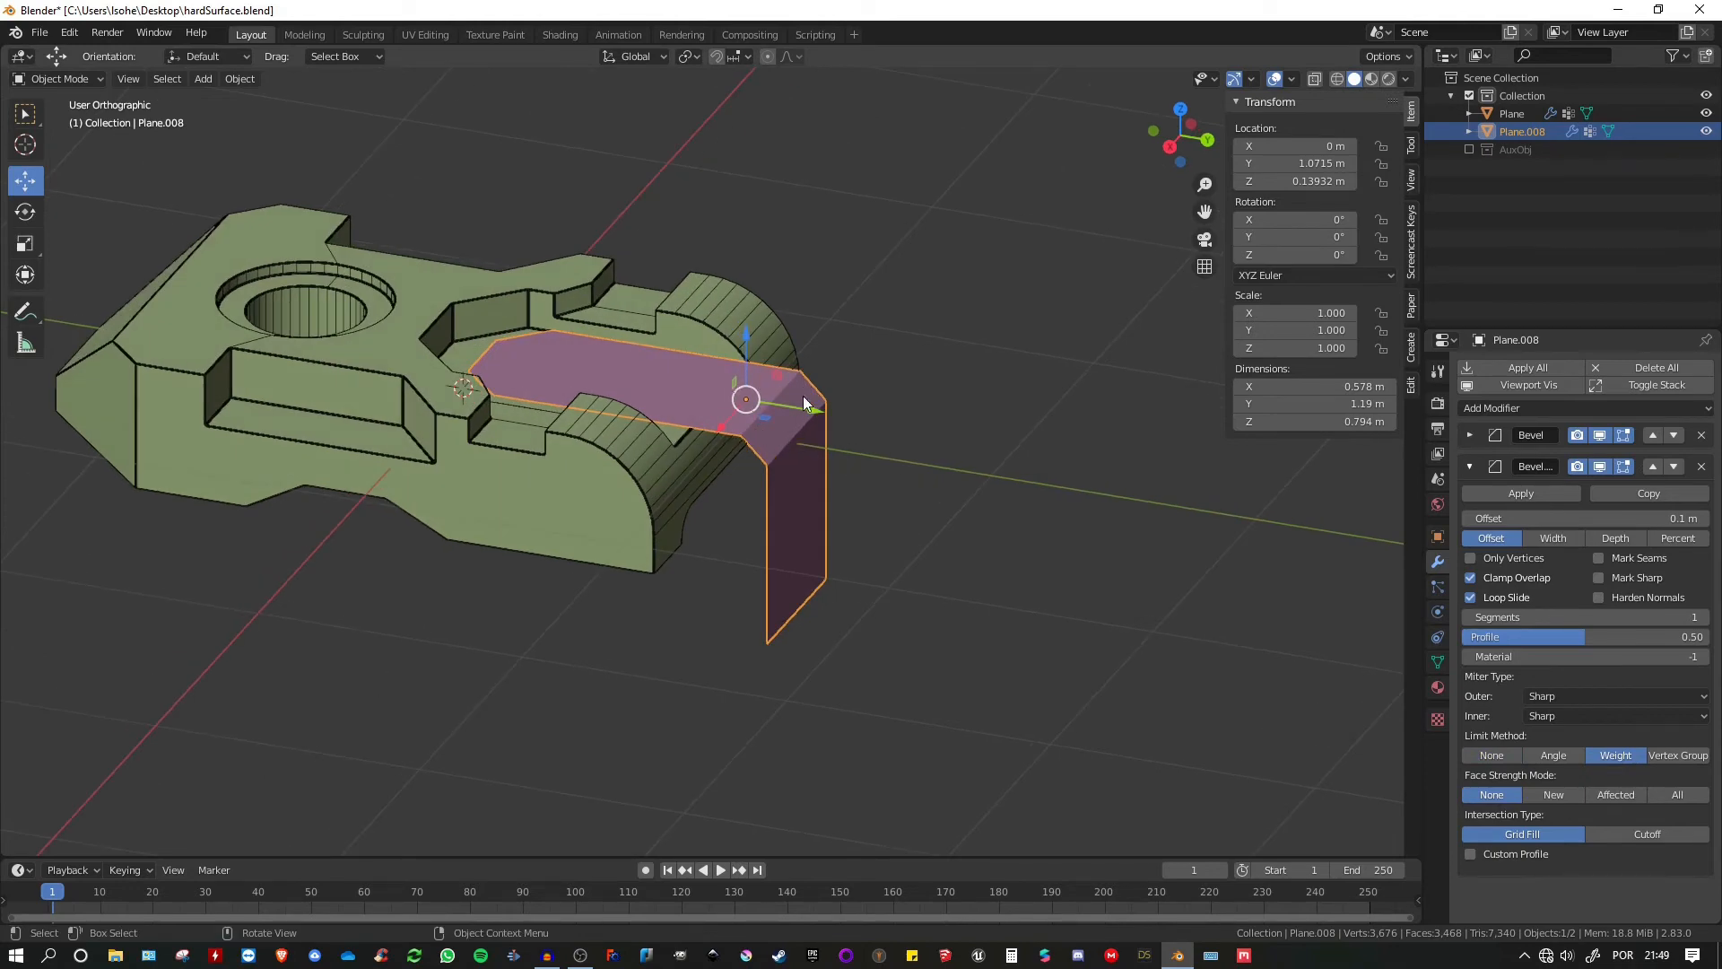
middle_drag(807, 395, 707, 459)
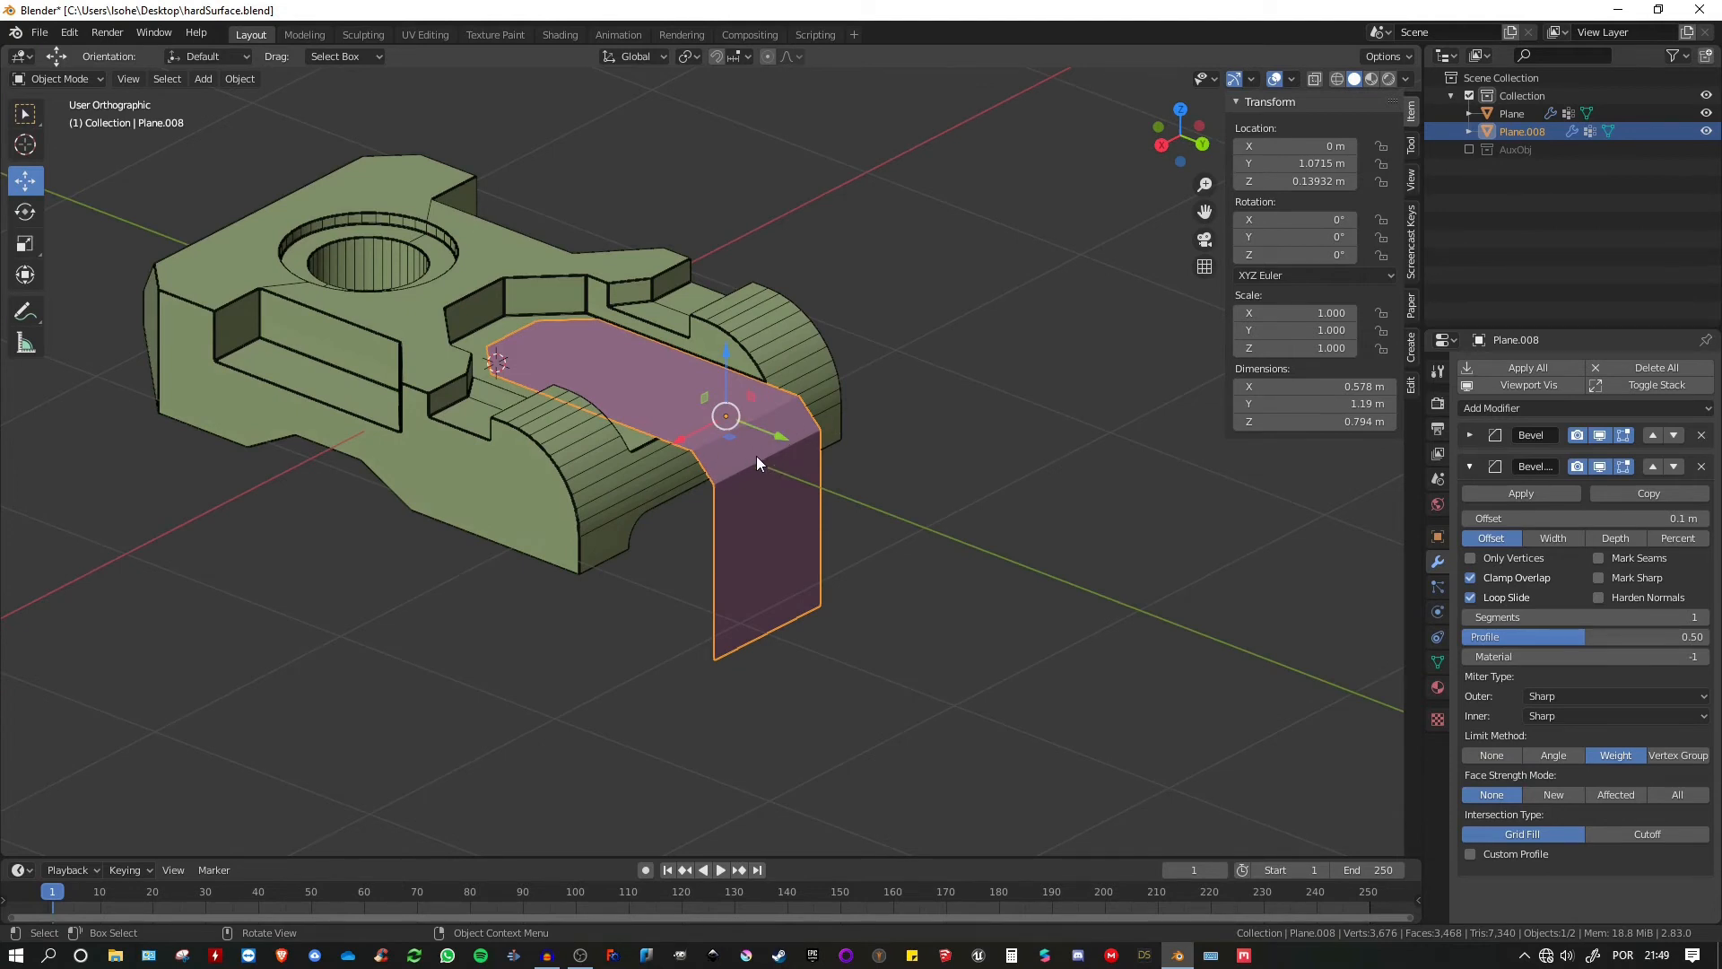
- Try the None and Angle limit methods on the second Bevel and return it to Weight
click(1492, 755)
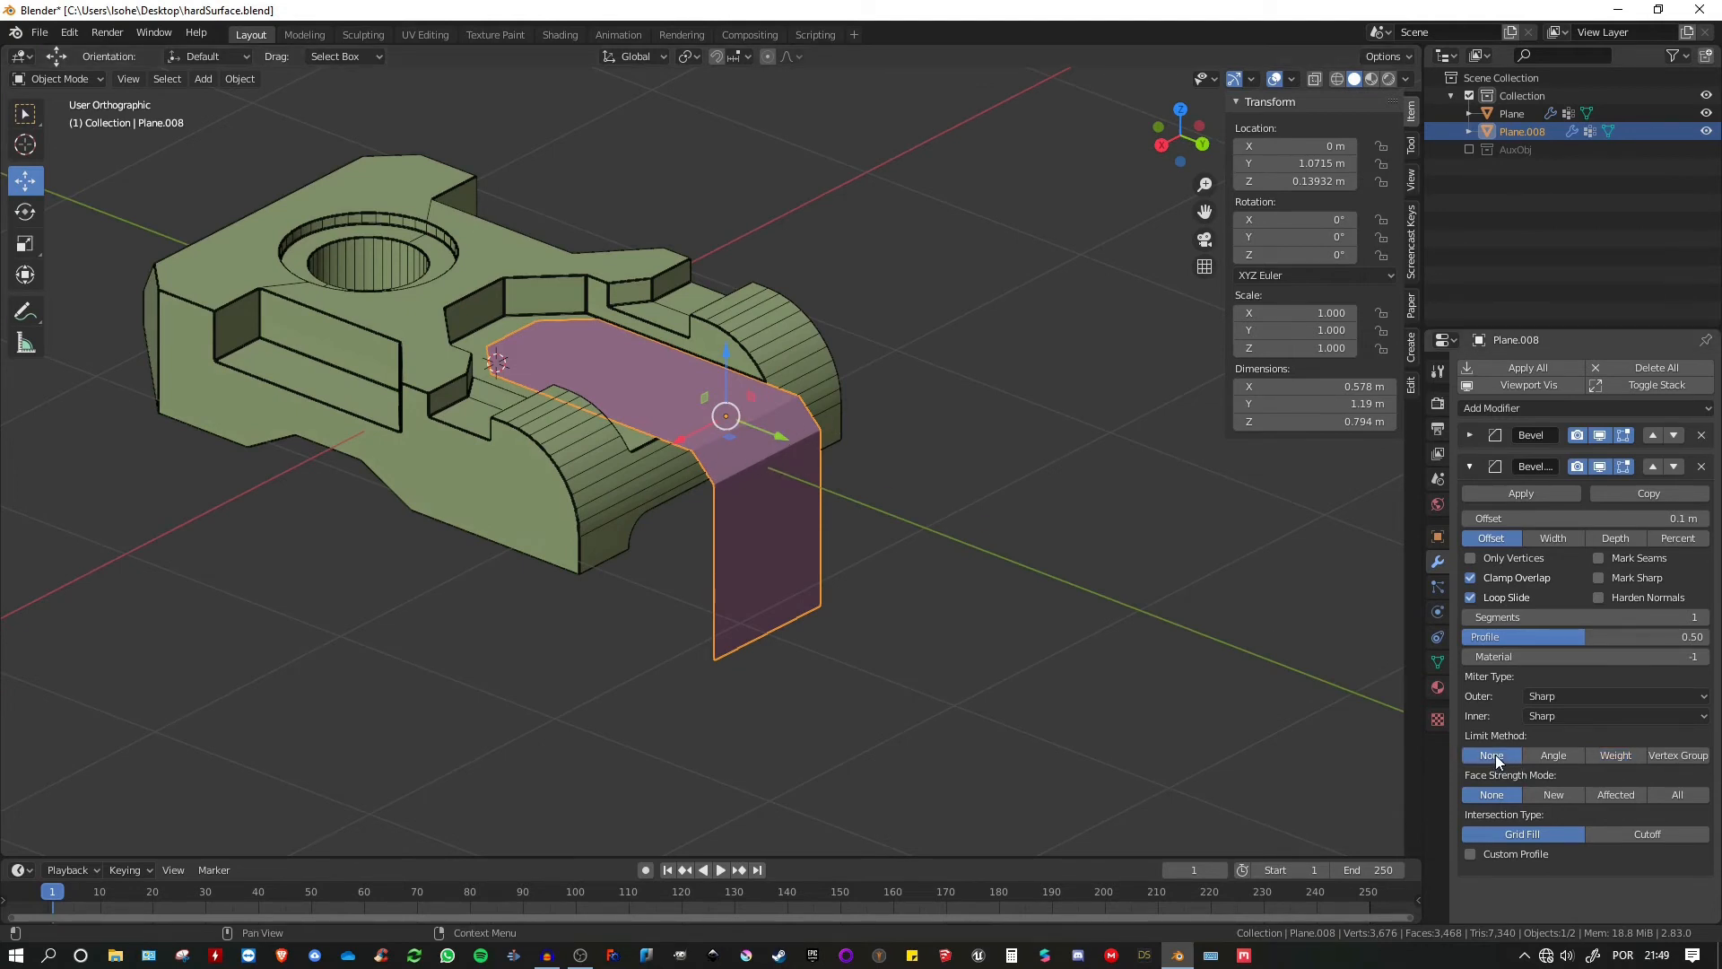
middle_drag(965, 434, 950, 440)
click(1550, 756)
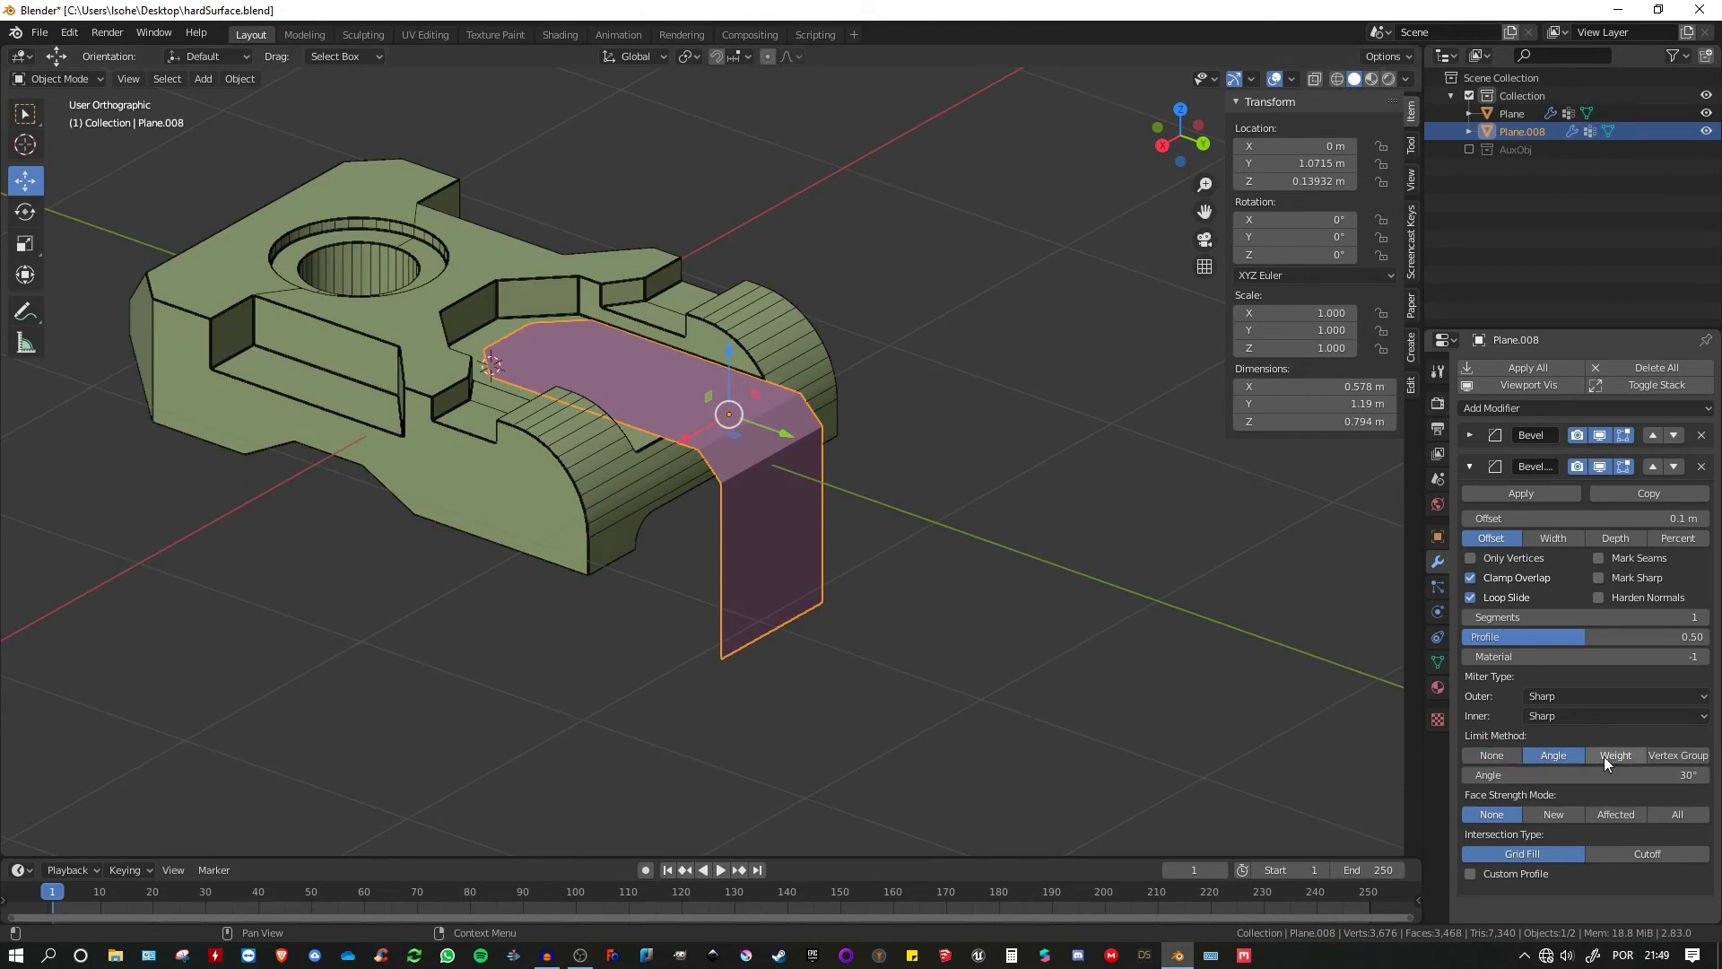
click(1611, 756)
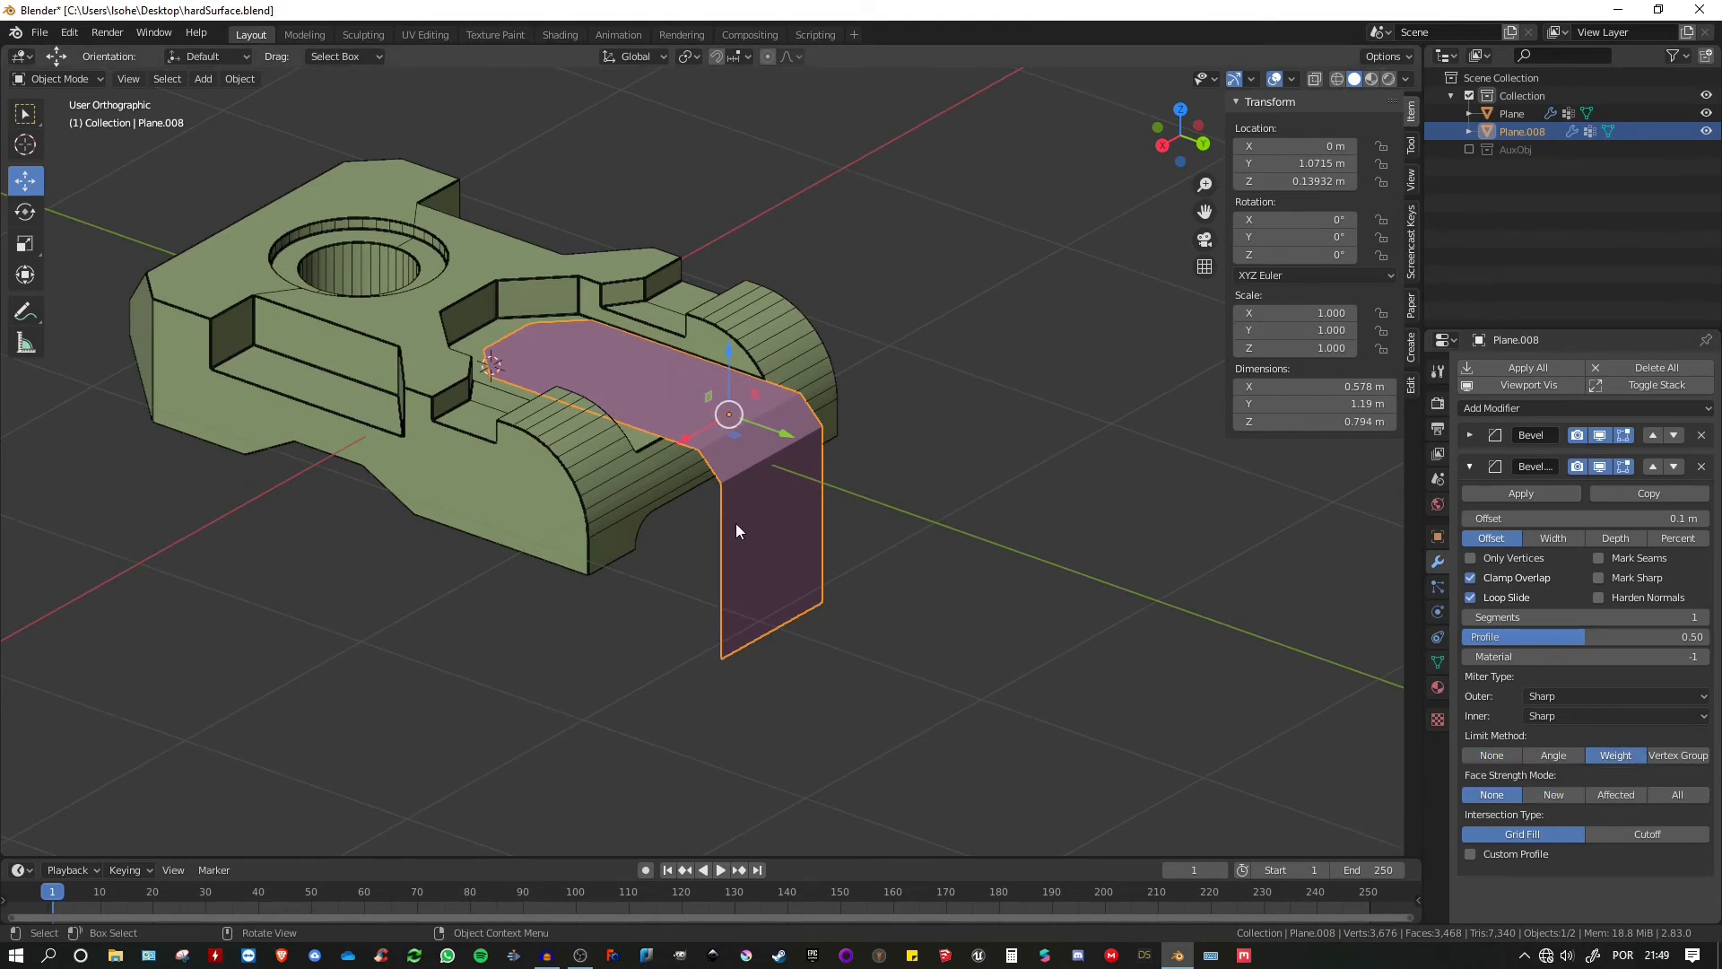
shift+middle_drag(785, 498, 793, 491)
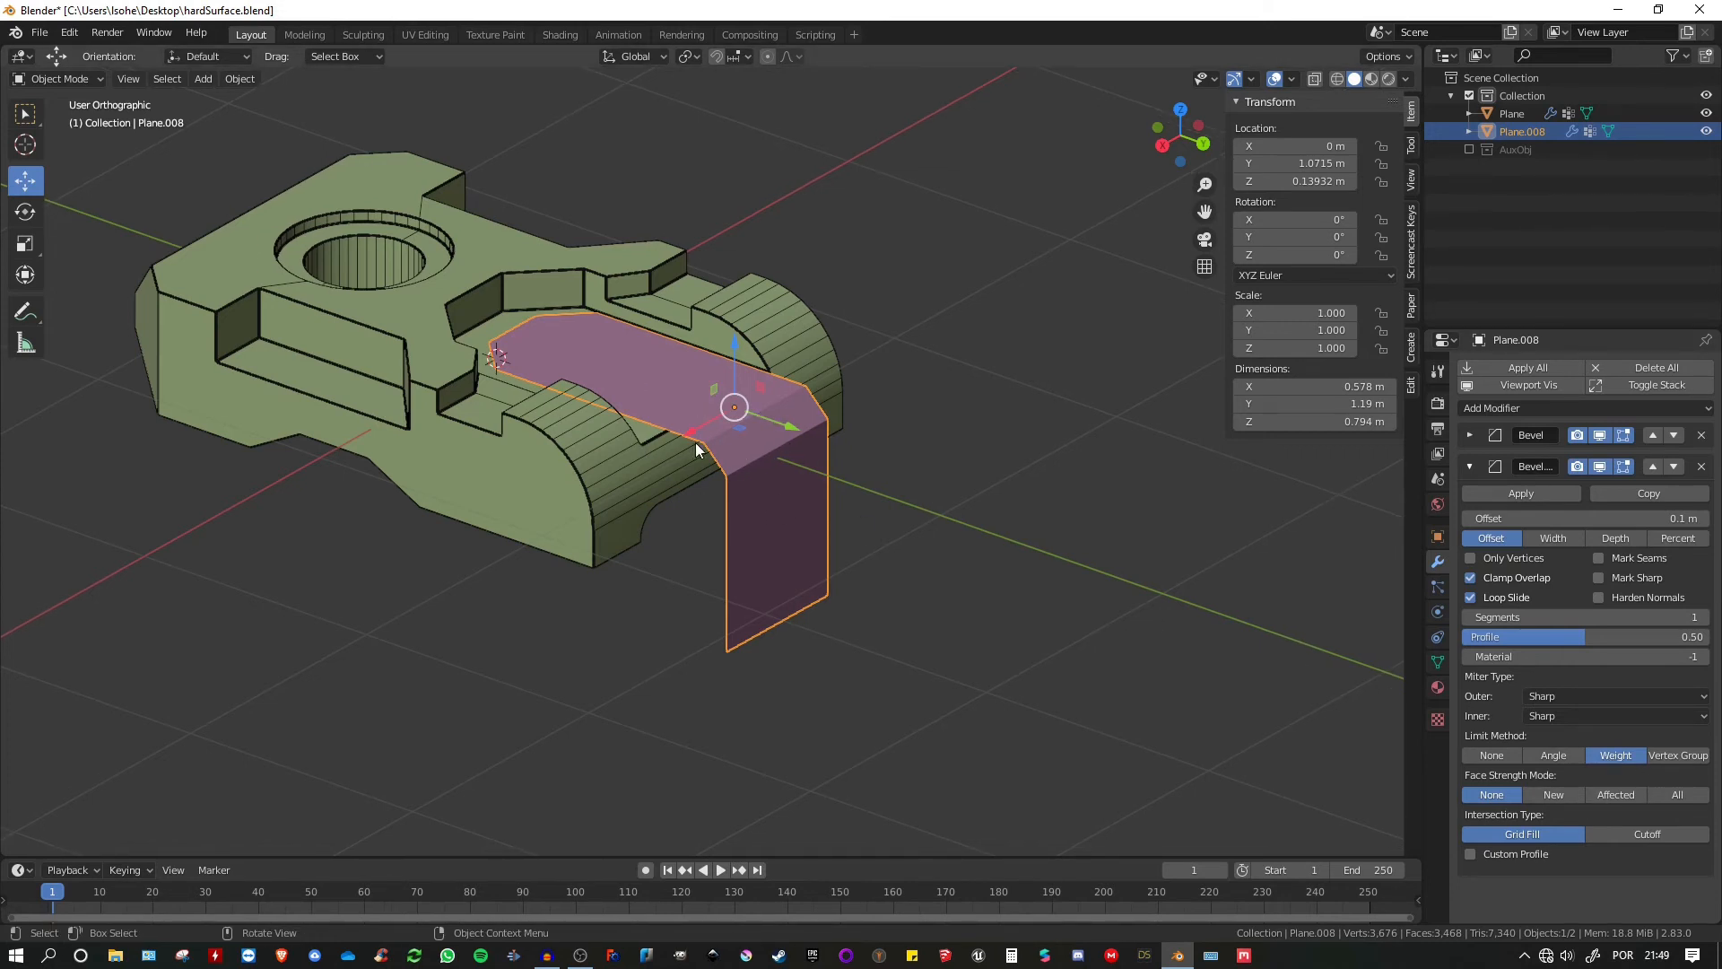
middle_drag(604, 407, 713, 417)
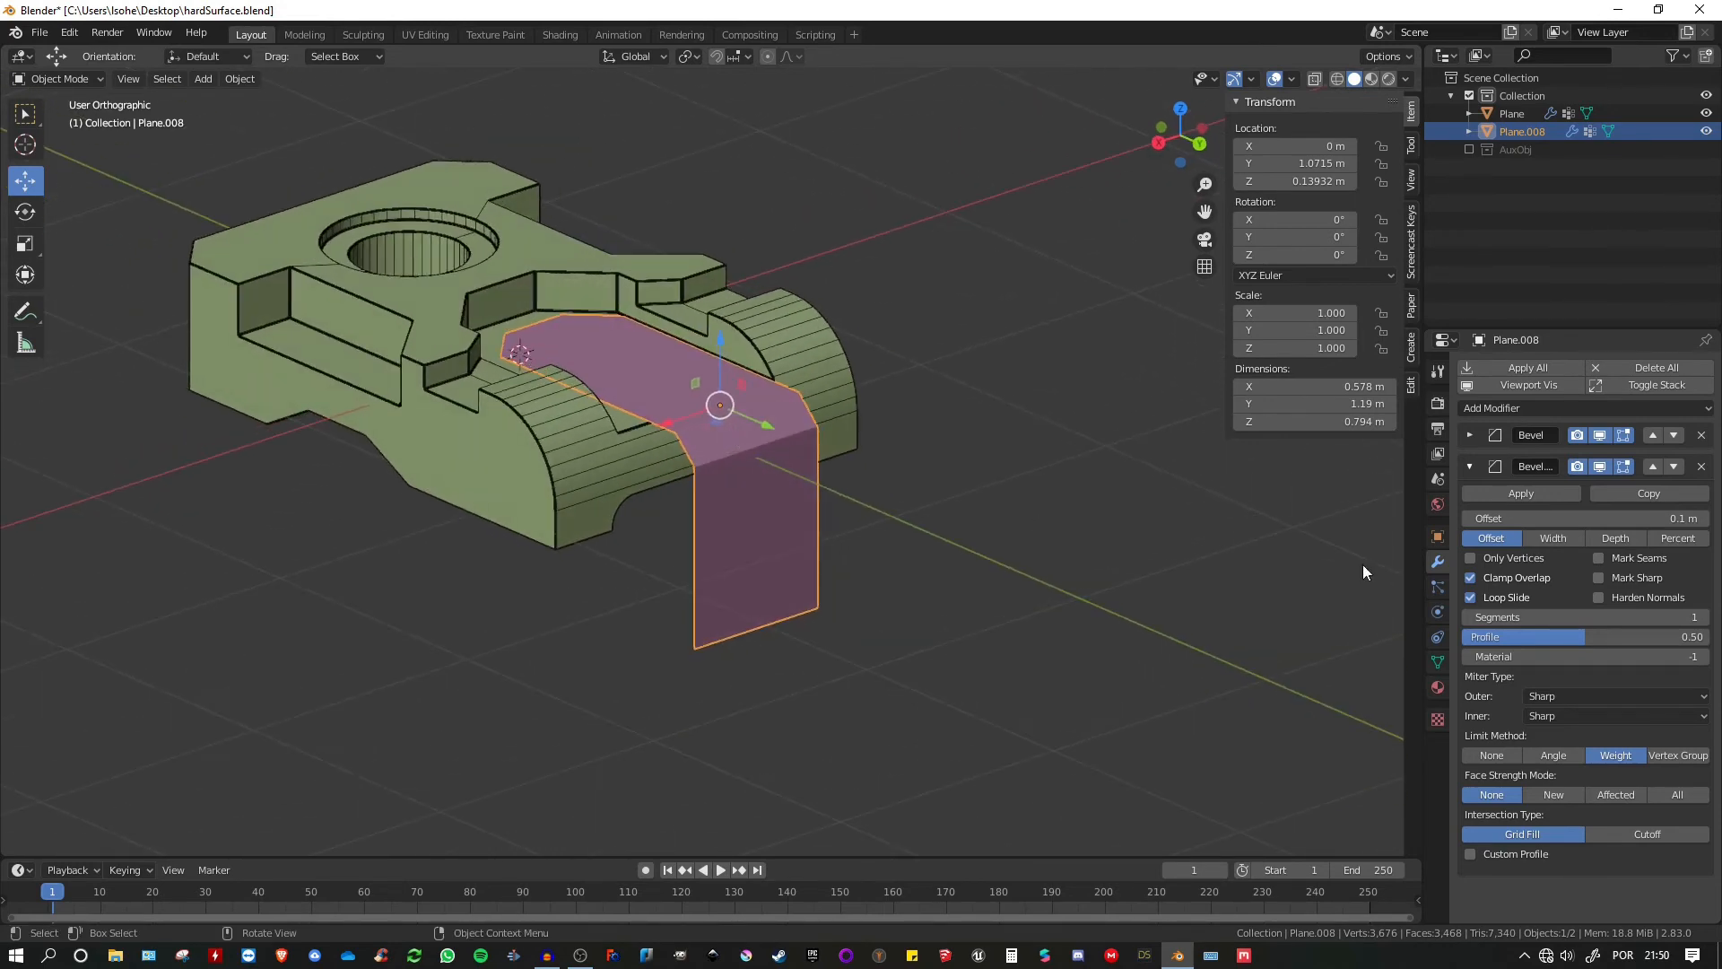
- Set the second Bevel's segments to 10 to round the strip's fold
click(1674, 616)
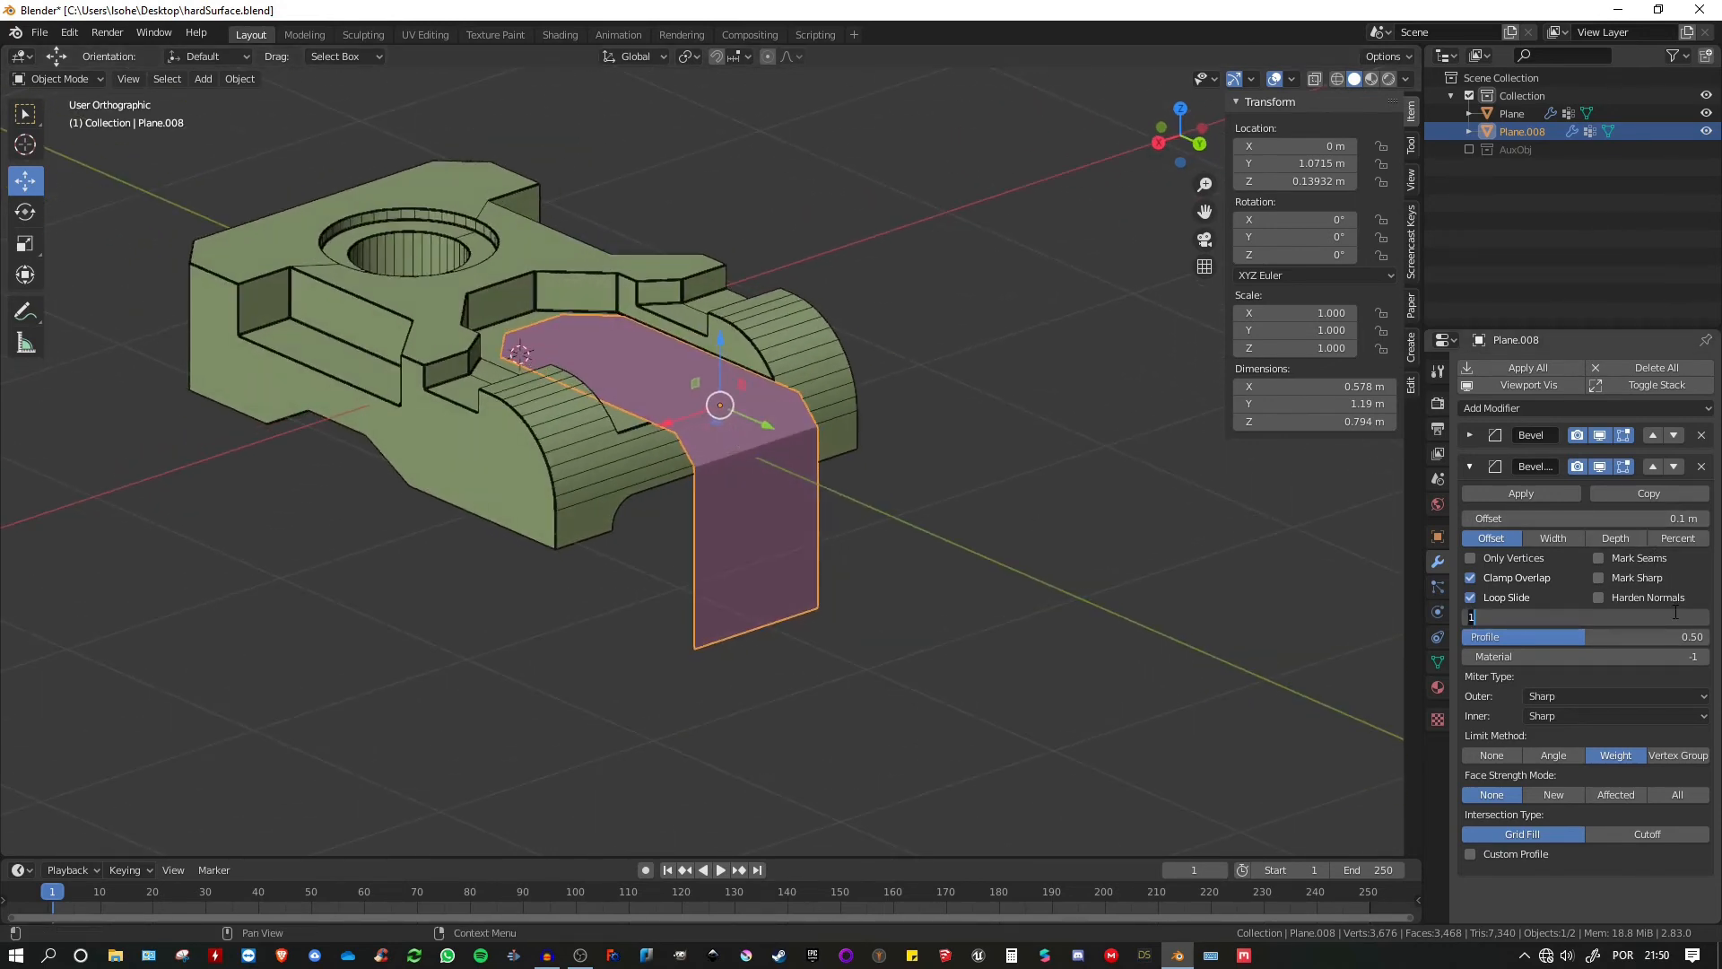
text(10)
key(Return)
middle_drag(930, 477, 911, 484)
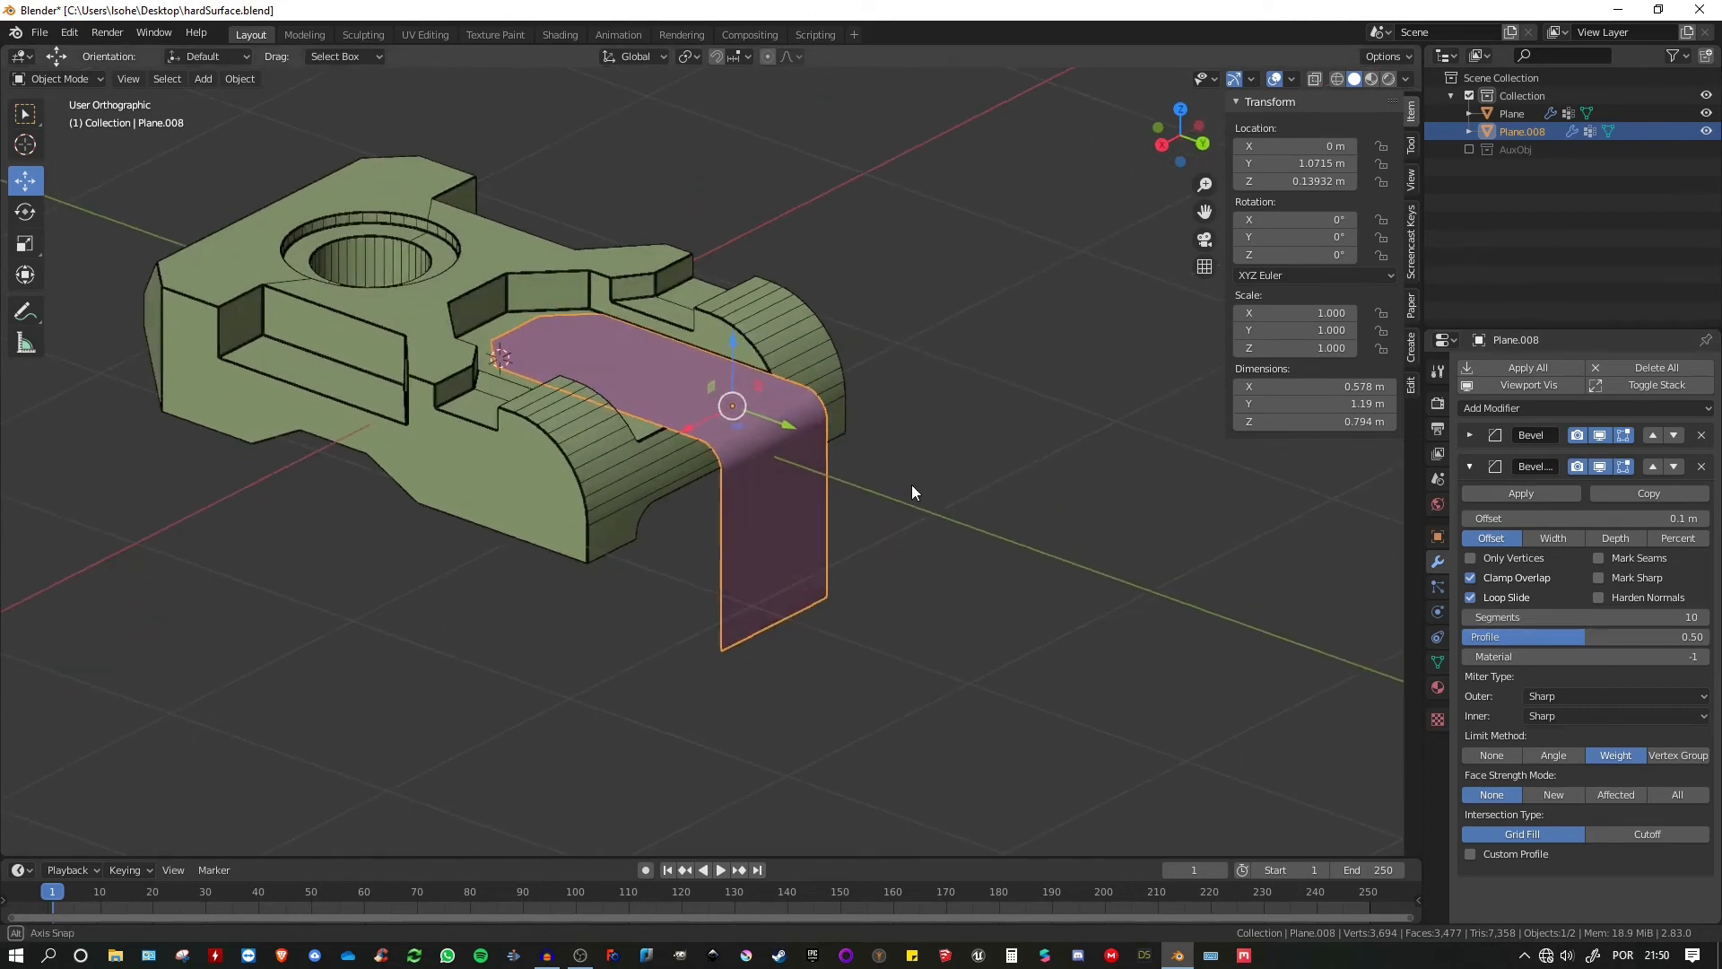
- Shade the strip smooth and enable Auto Smooth for its normals at 30°
scroll(761, 465, up, 4)
mouse_move(818, 386)
middle_down()
mouse_move(846, 384)
mouse_move(817, 371)
middle_up()
right_click(818, 372)
click(751, 371)
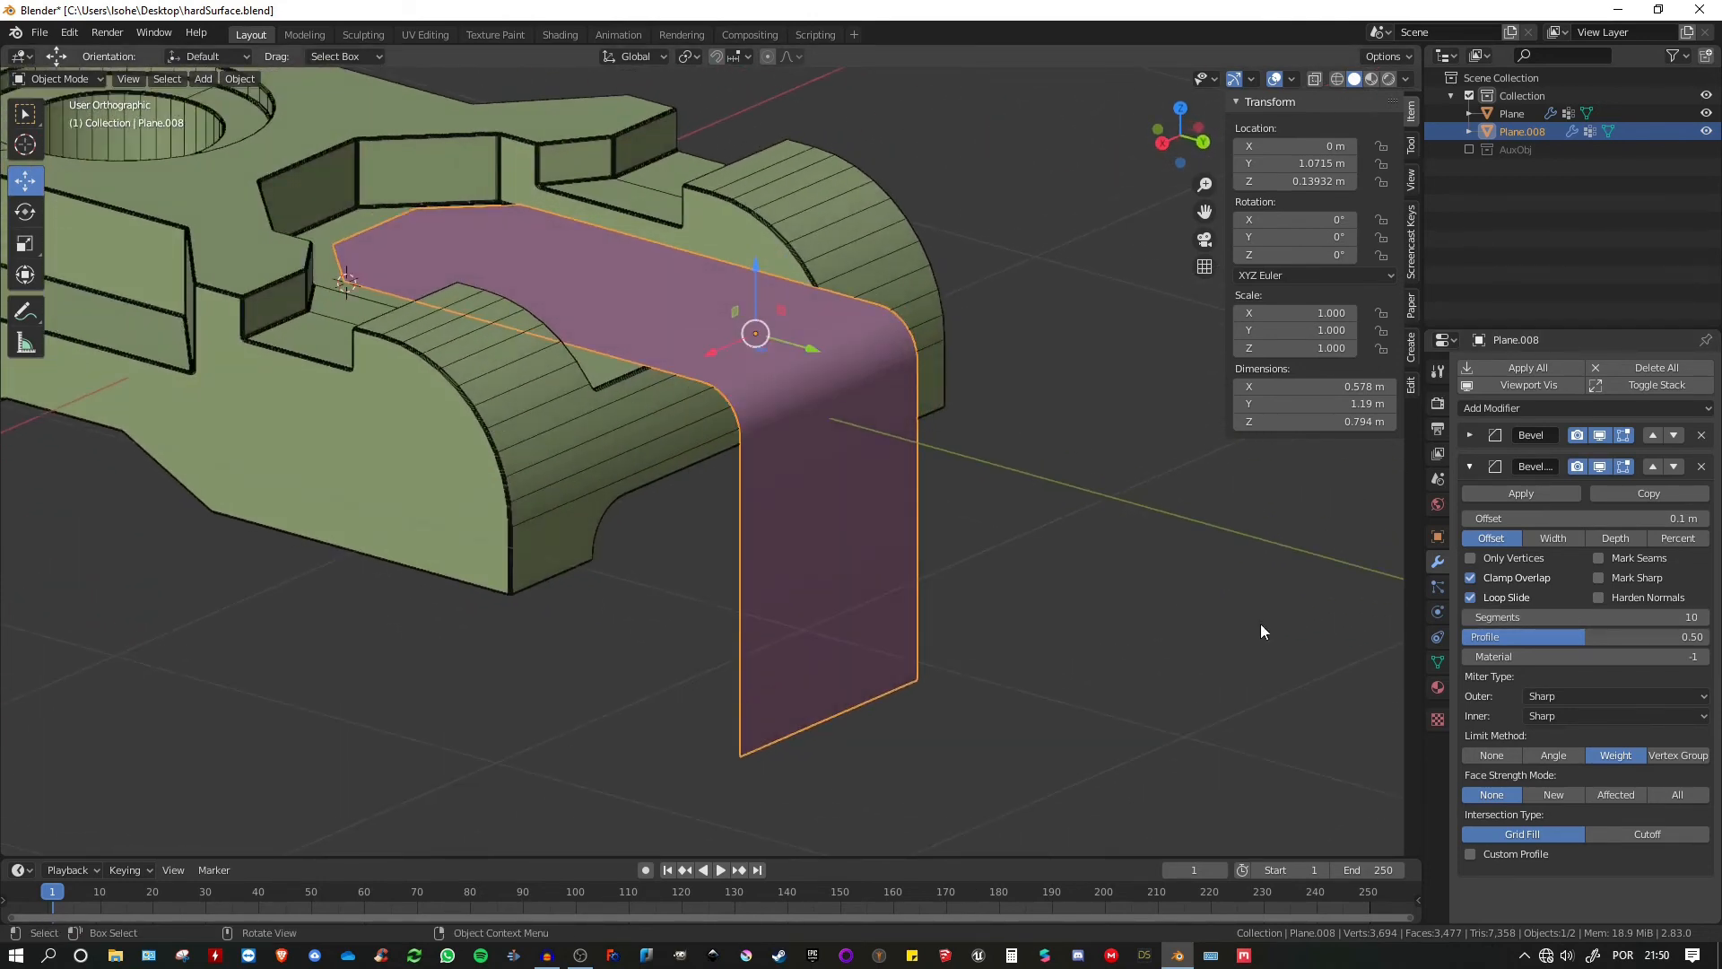
click(1444, 666)
click(1487, 732)
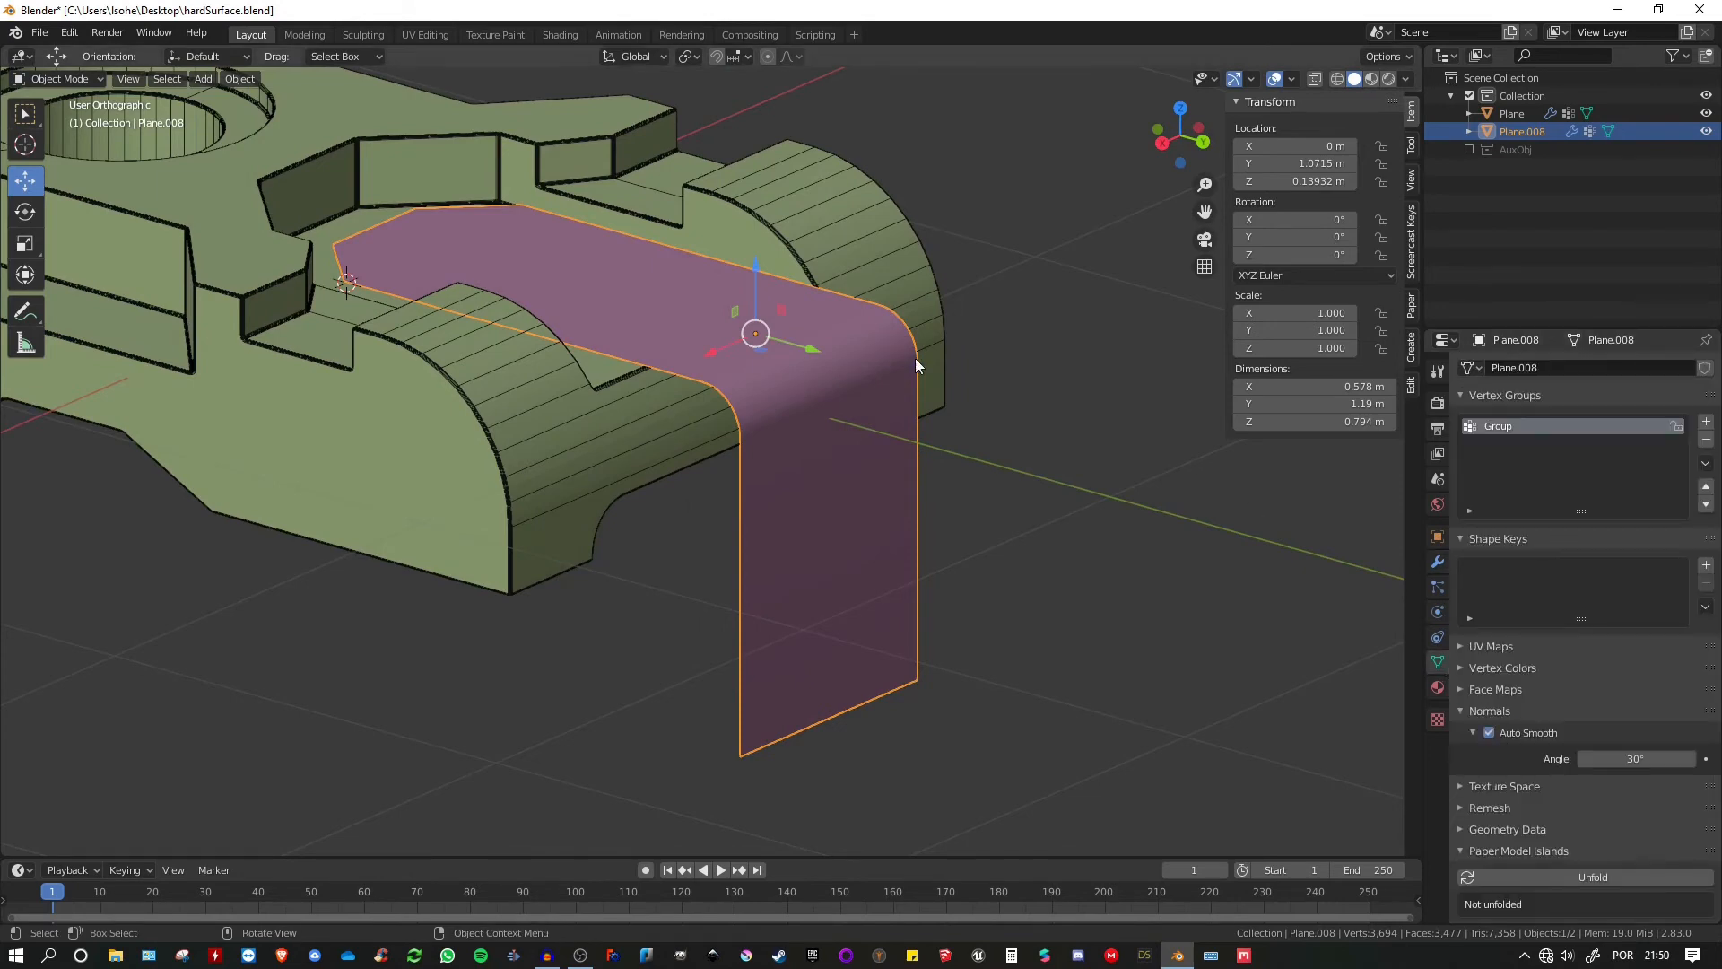
mouse_move(914, 358)
middle_down()
mouse_move(865, 348)
mouse_move(888, 359)
middle_up()
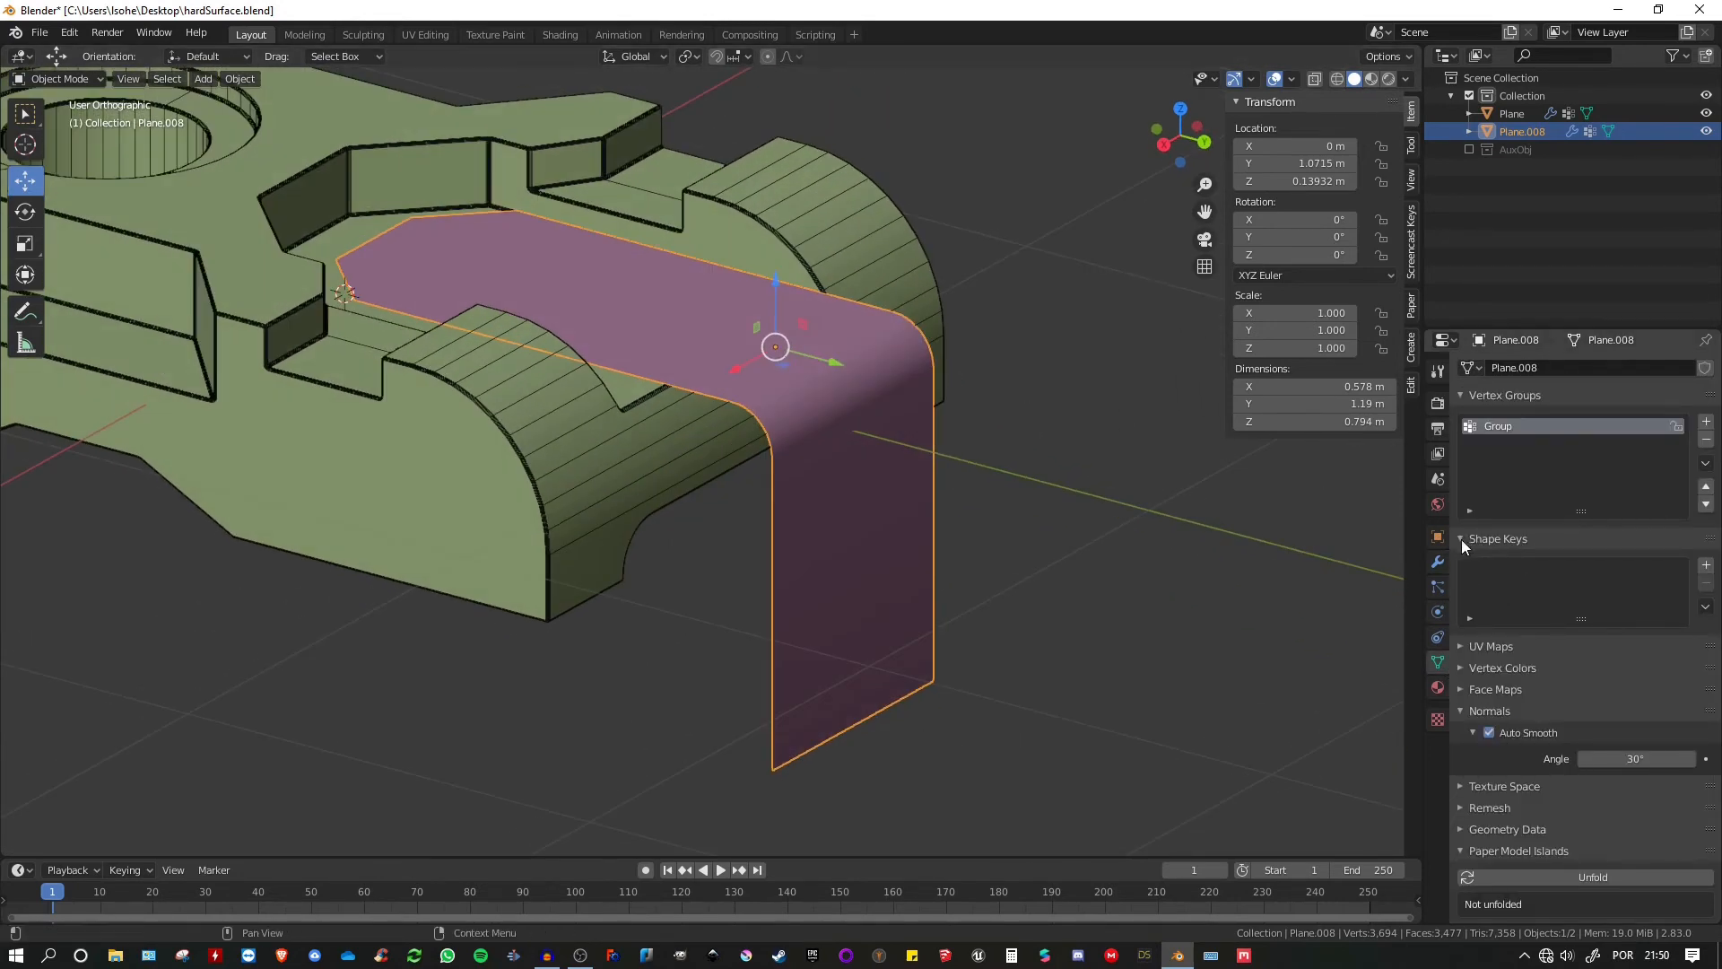
- Add a Solidify modifier to the strip with a thickness of about -0.345 m and Even Thickness enabled
click(1438, 562)
click(1477, 459)
click(1524, 408)
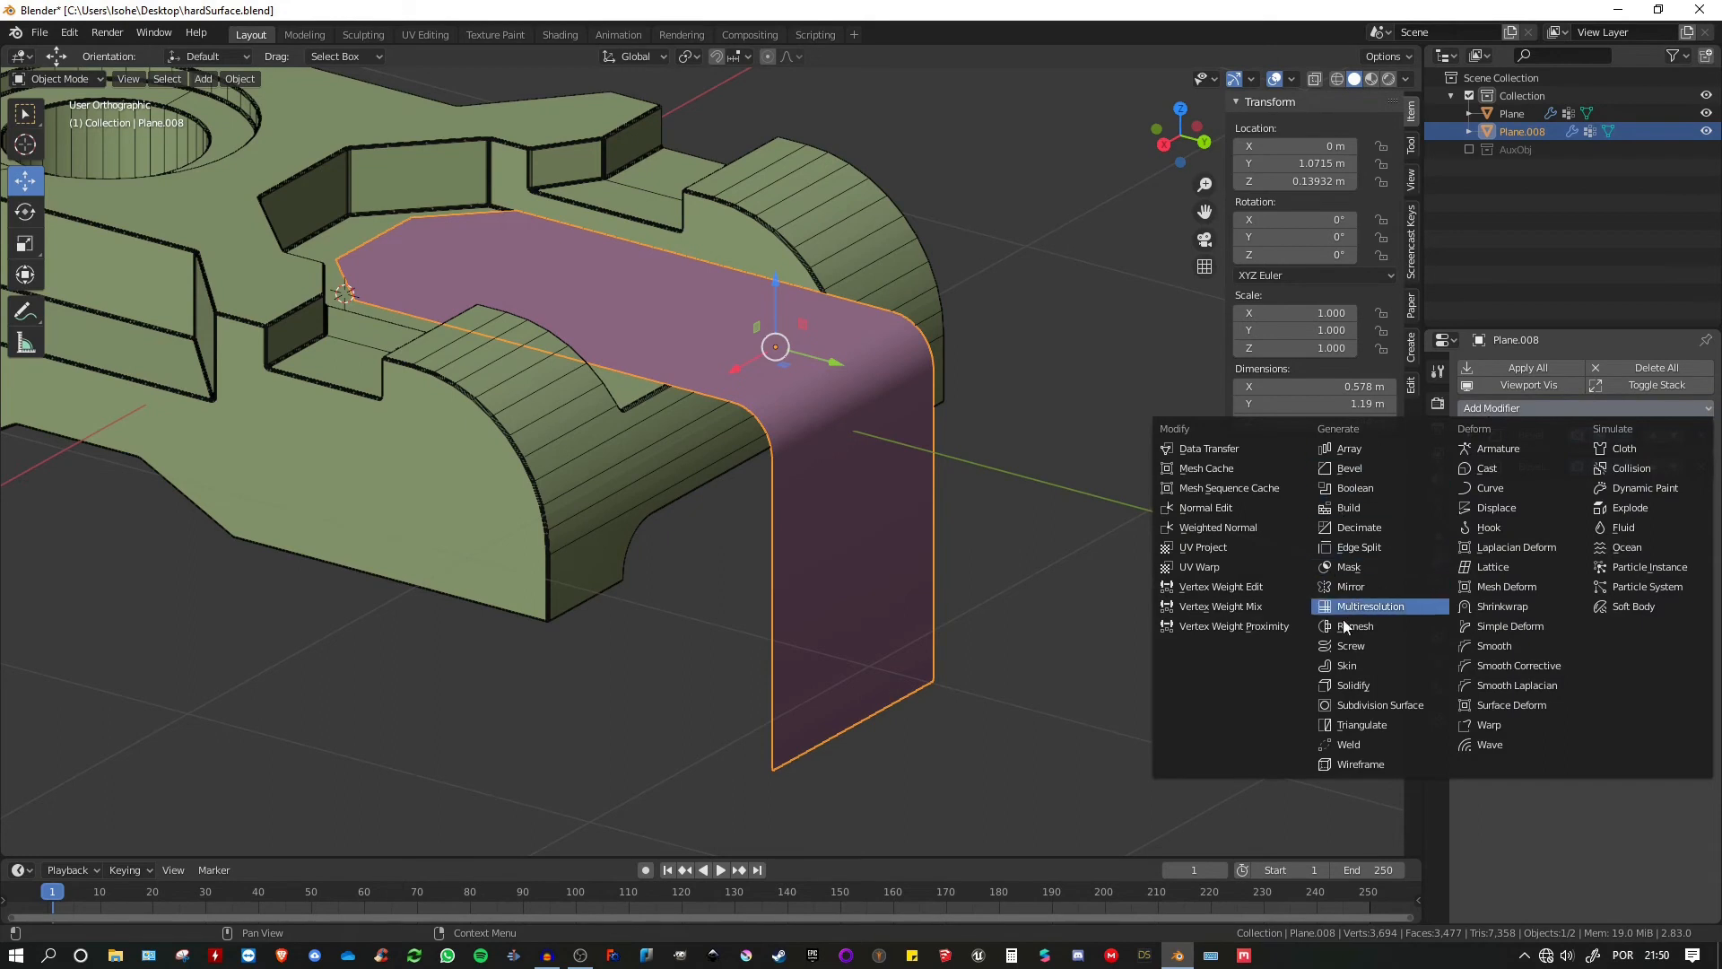
click(1359, 684)
drag(1522, 570, 1601, 587)
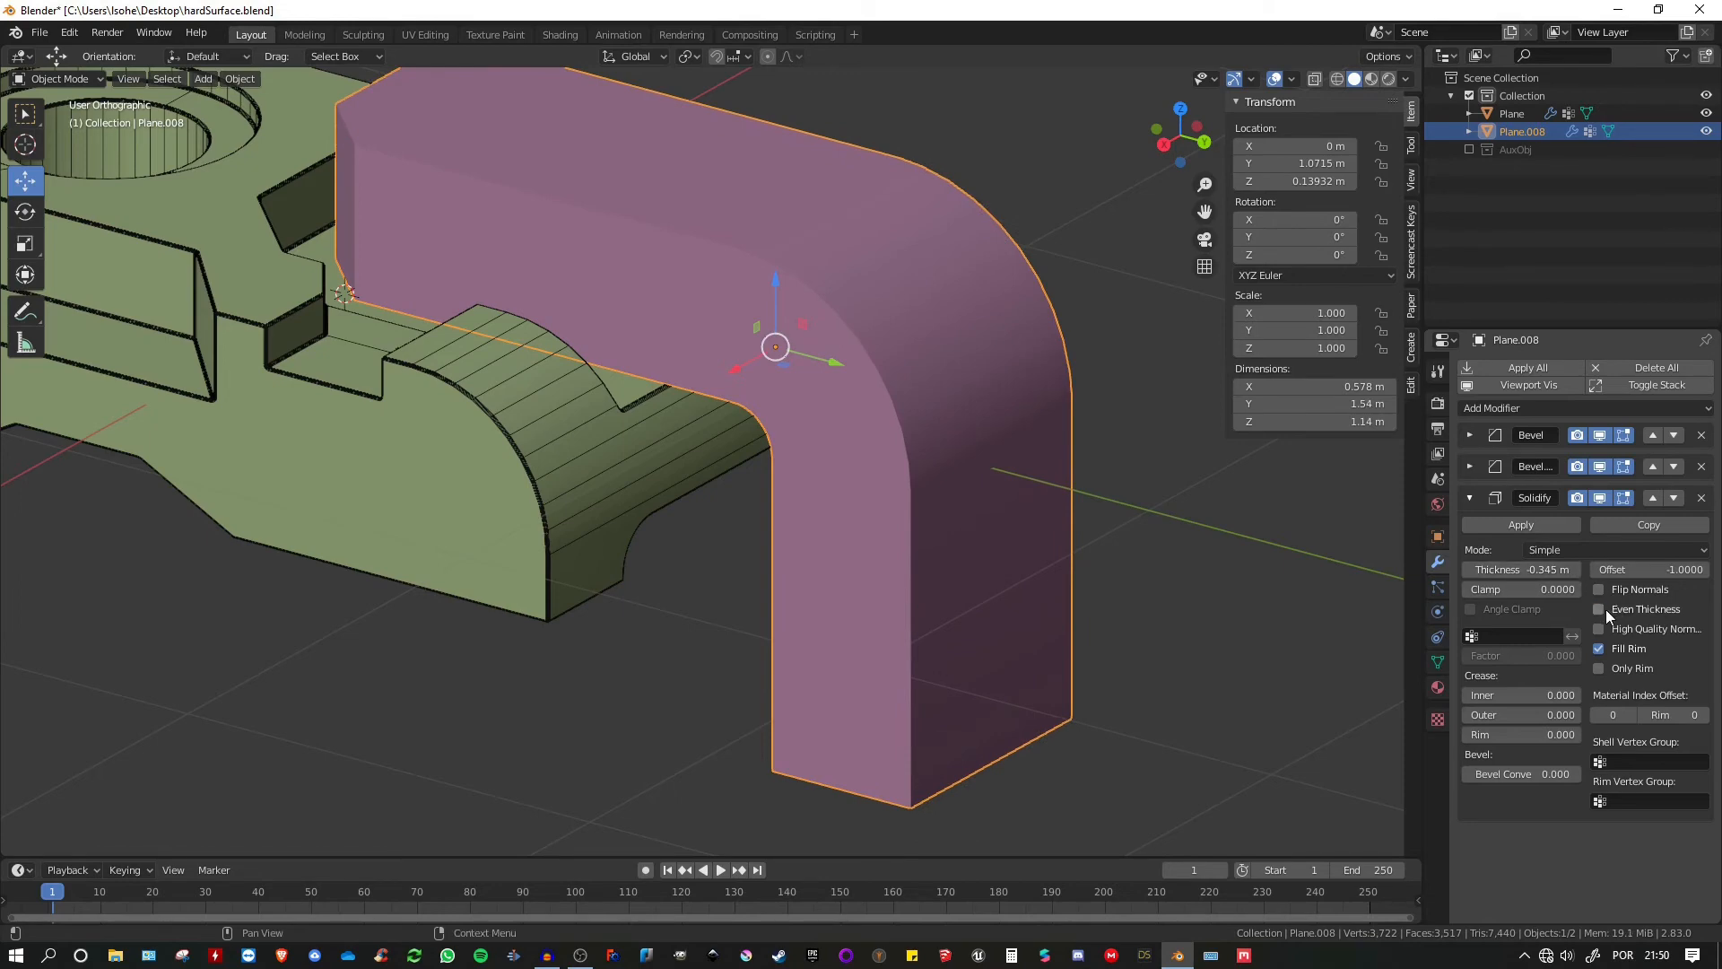
click(1598, 609)
- Lower the thickened strip along Z to about -0.008 m so its underside sinks into the body's deck
middle_drag(1121, 502, 805, 305)
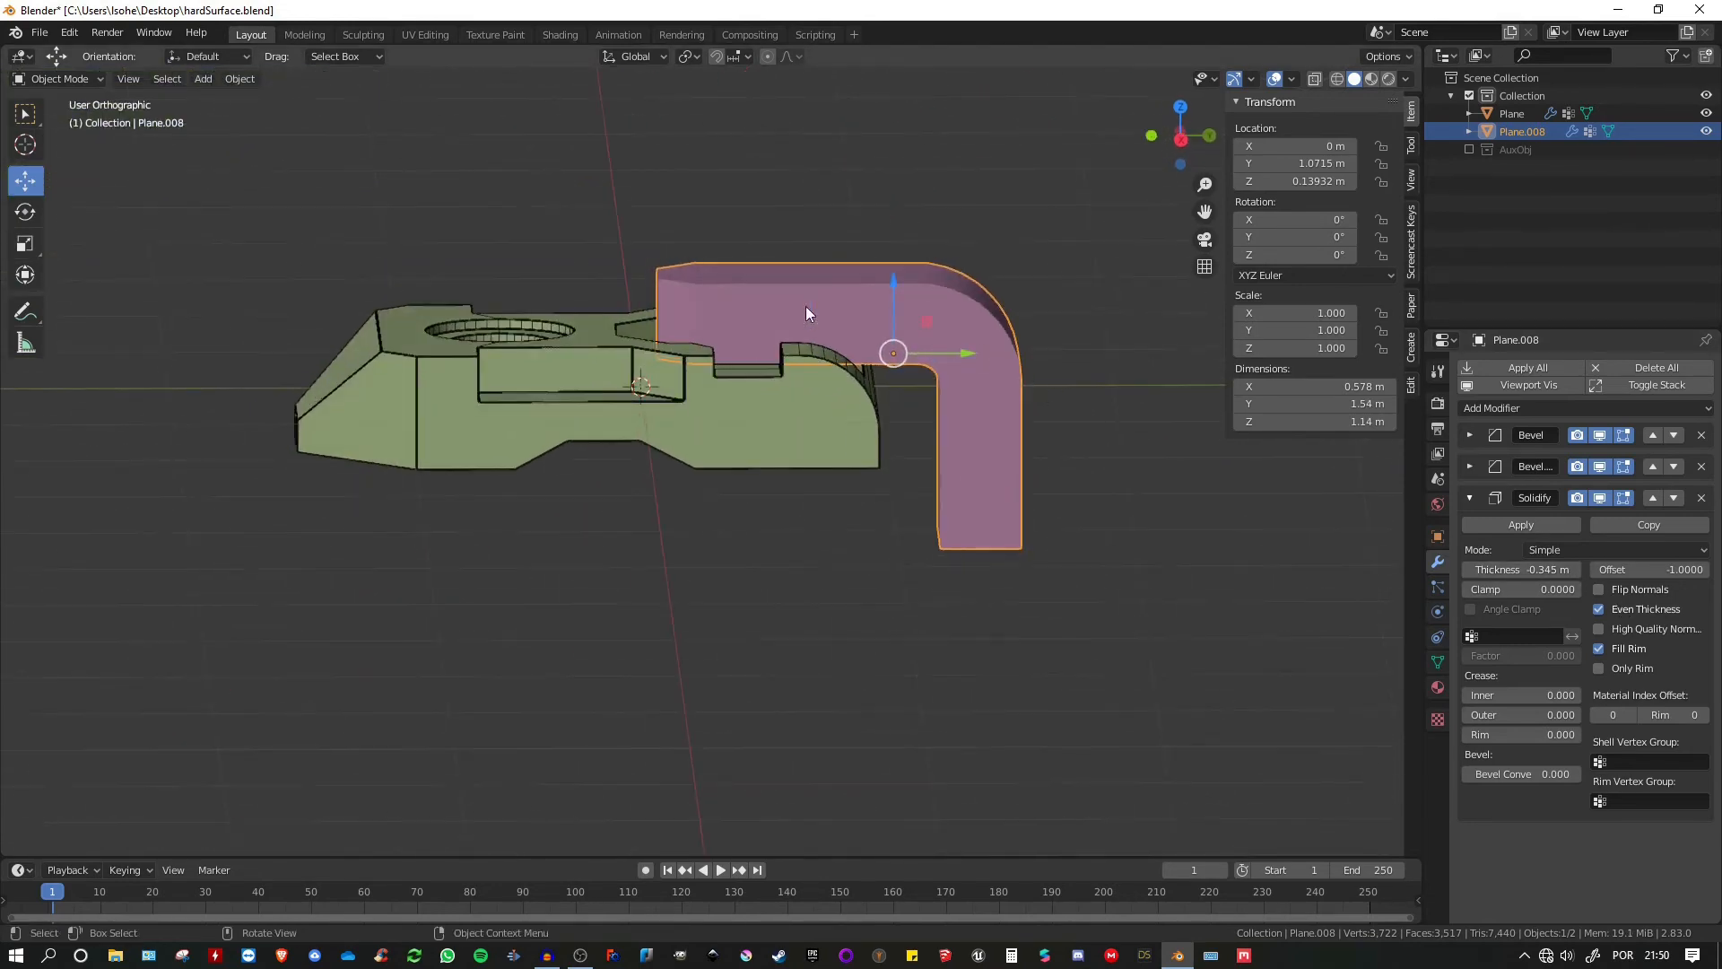
middle_drag(1025, 483, 857, 238)
scroll(795, 339, up, 3)
scroll(883, 285, up, 2)
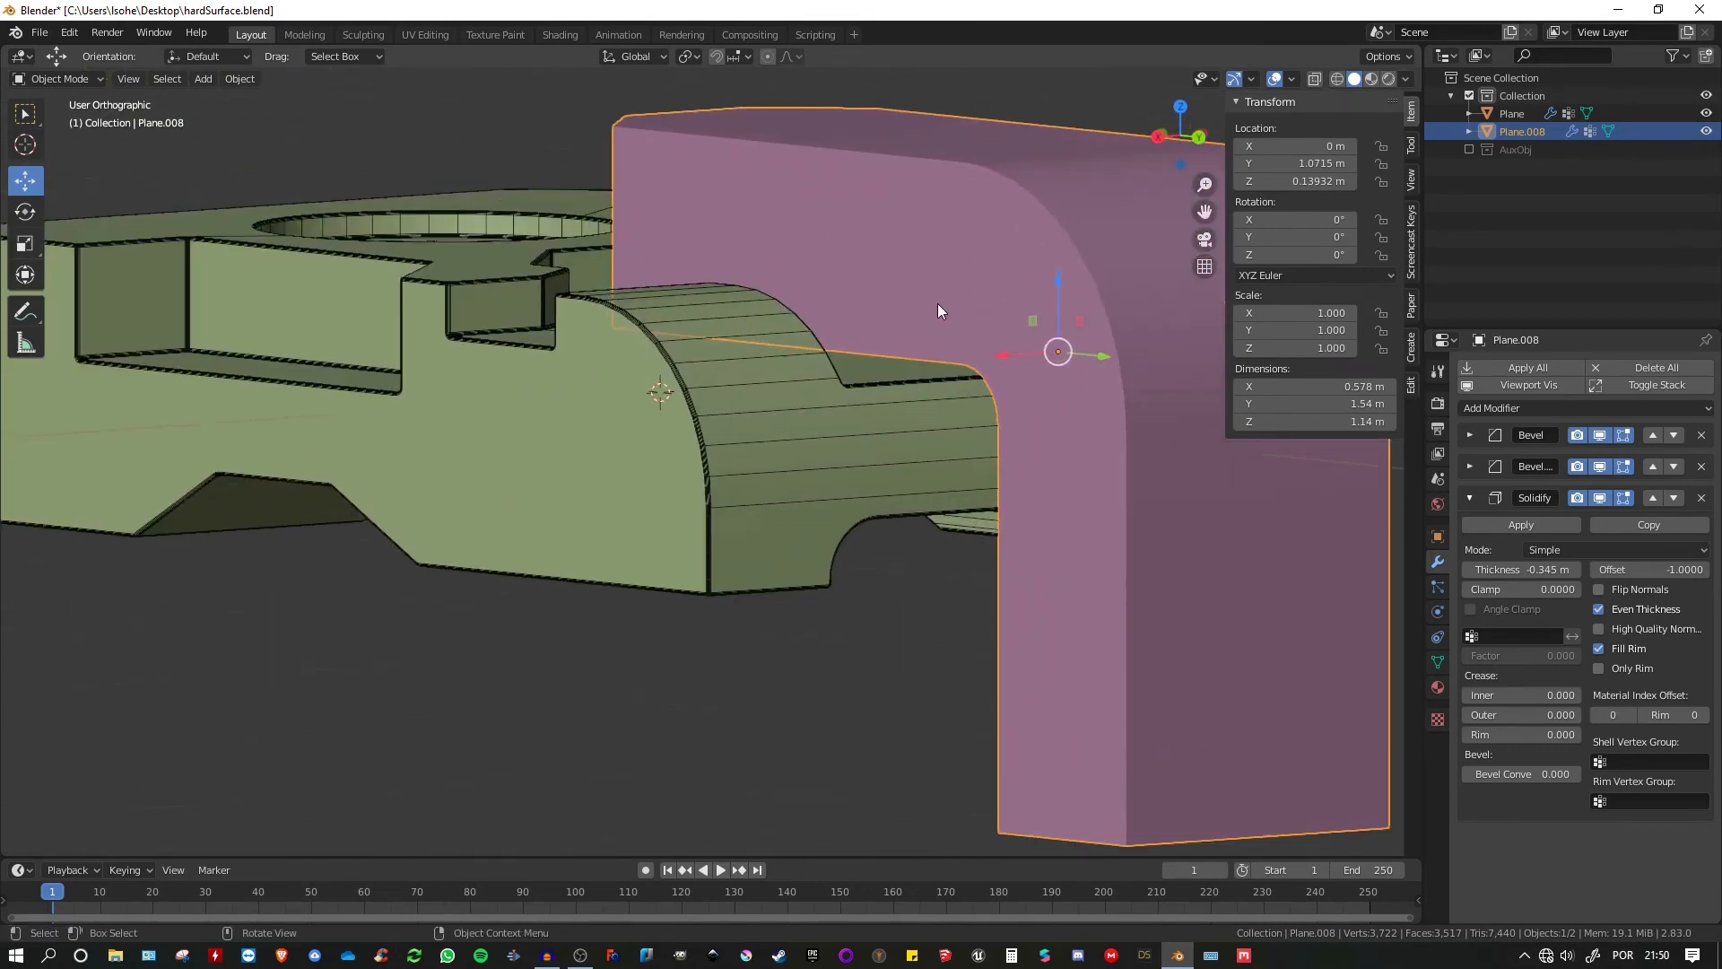
middle_drag(938, 303, 969, 291)
shift+middle_drag(1023, 292, 922, 253)
drag(955, 235, 984, 258)
middle_drag(984, 257, 1023, 307)
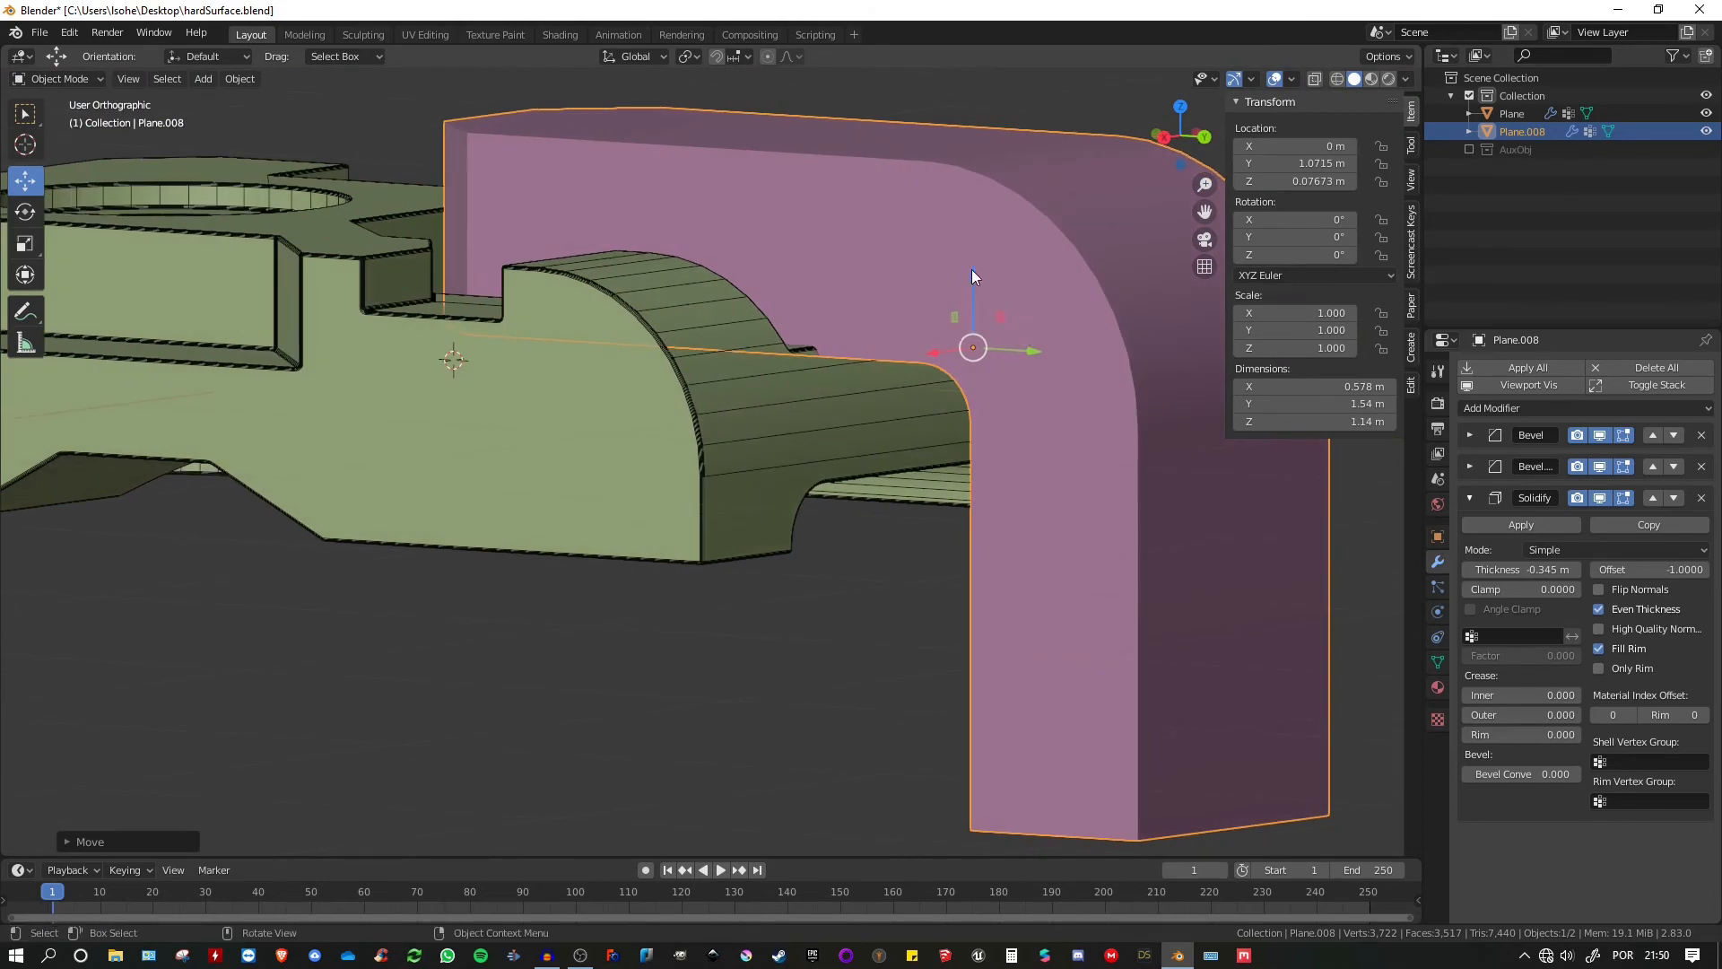
drag(971, 269, 992, 325)
scroll(922, 300, down, 5)
middle_drag(921, 299, 842, 309)
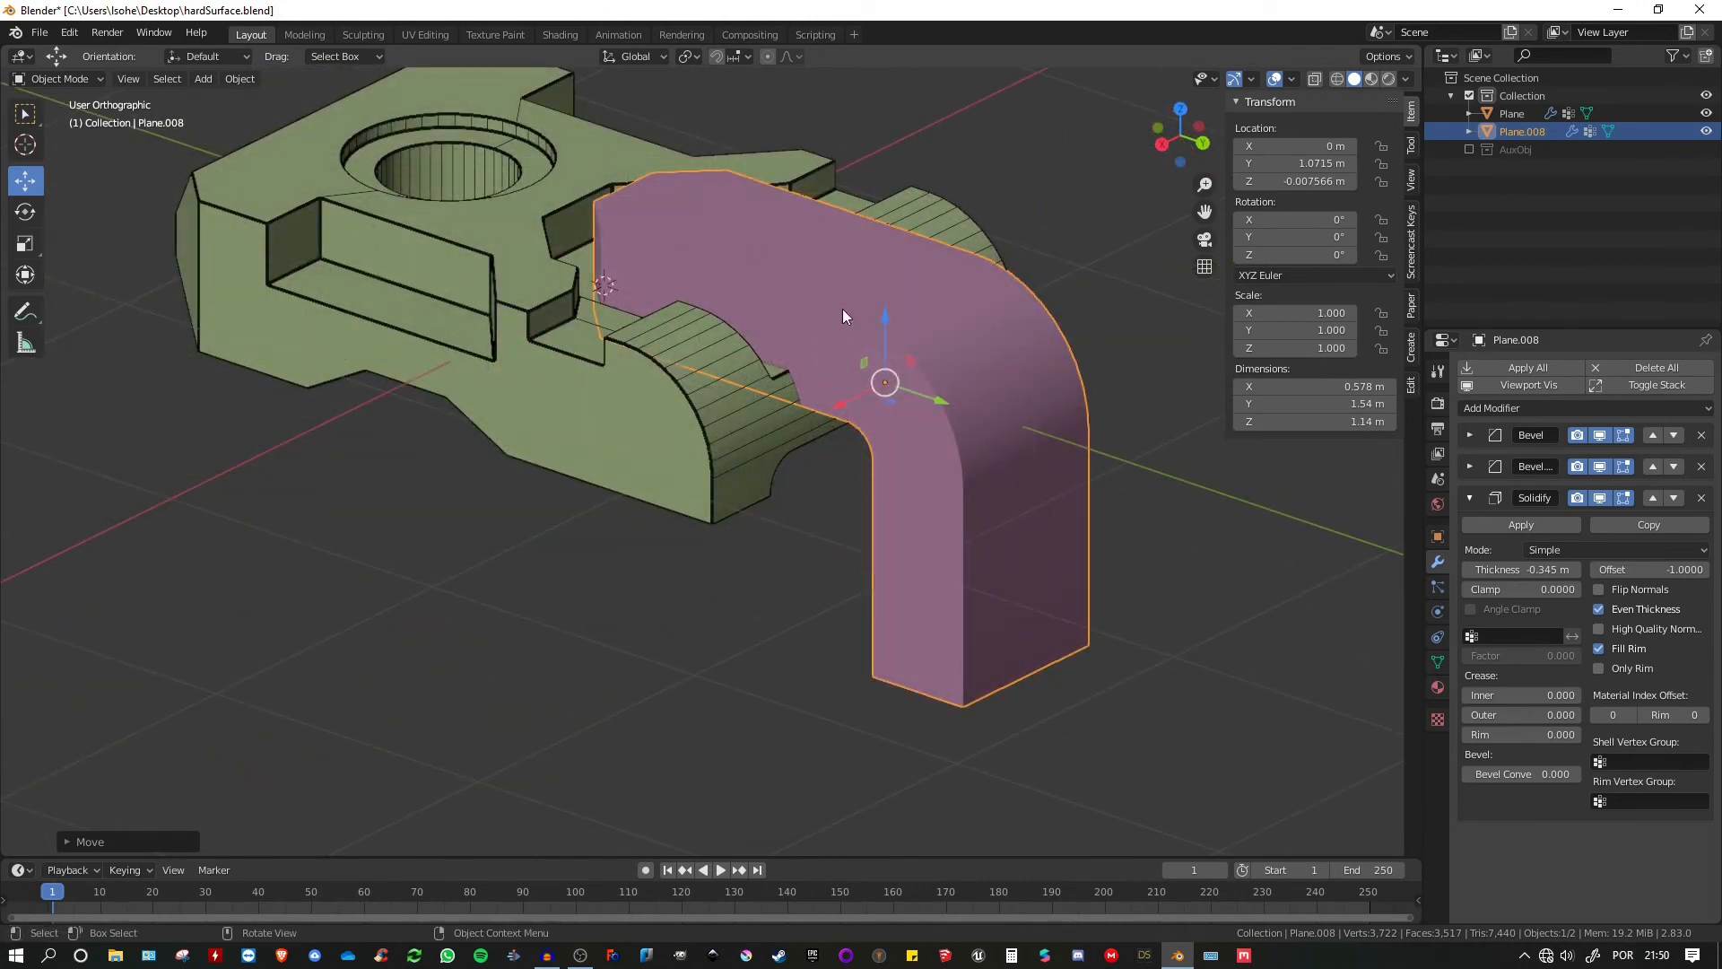
- Merge the strip into the main body with a non-destructive Union Boolean
shift+click(681, 447)
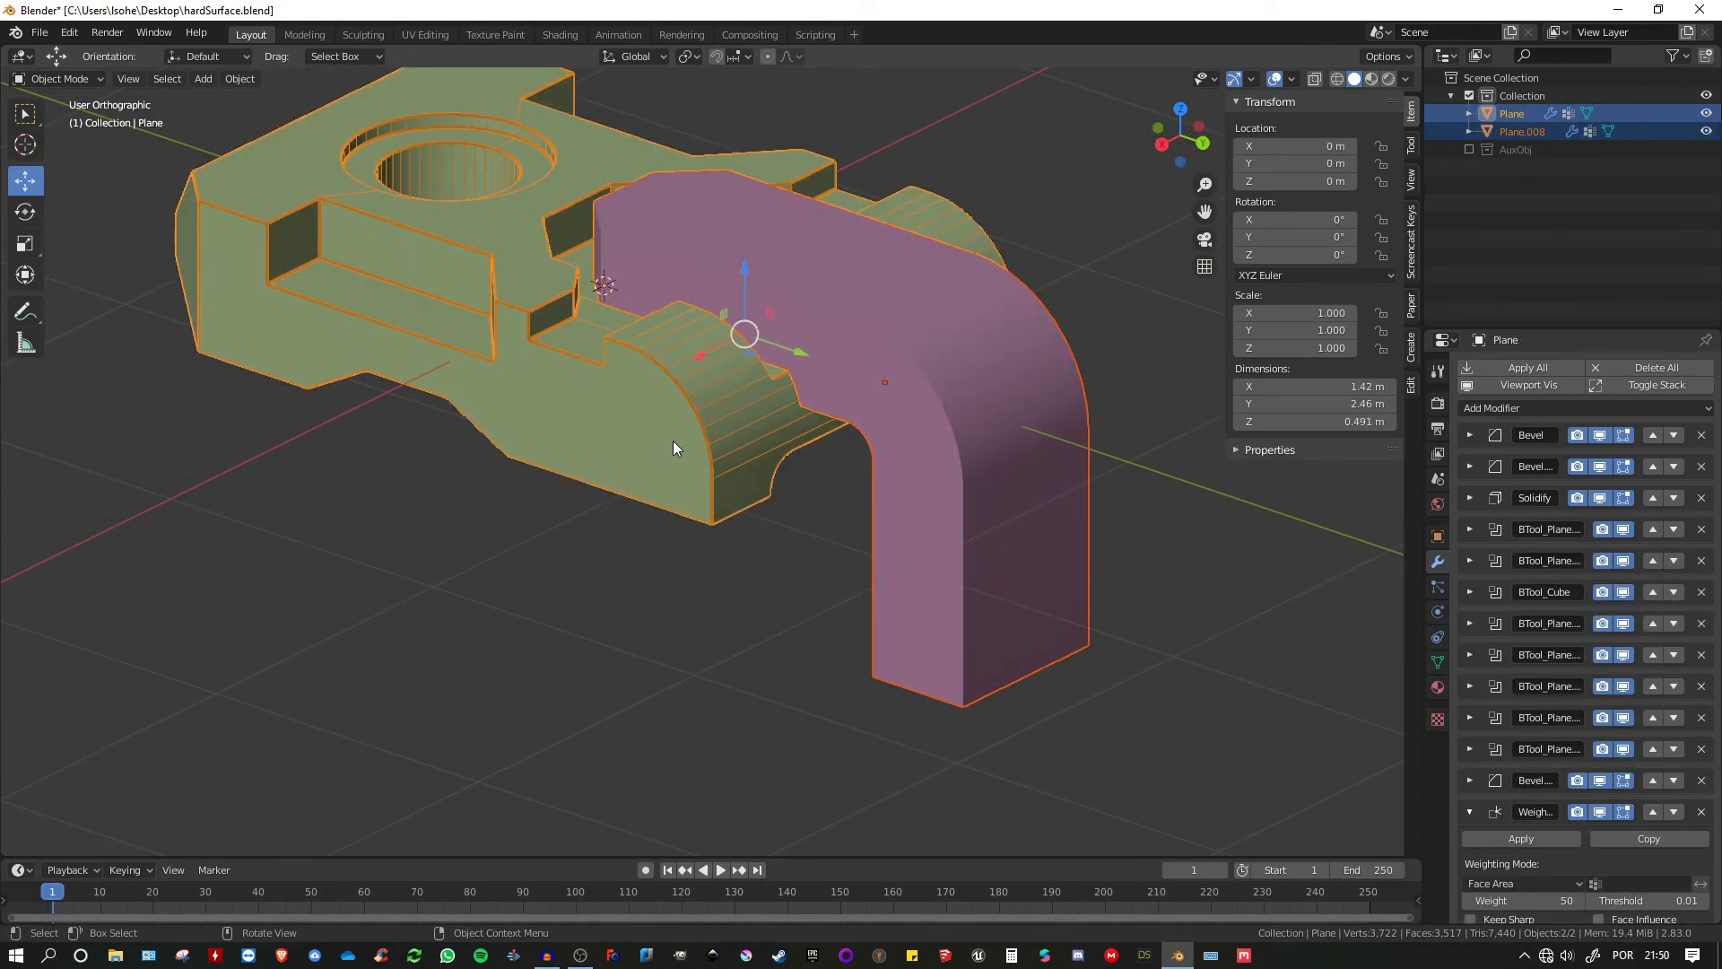
key(ctrl+shift+KP_Add)
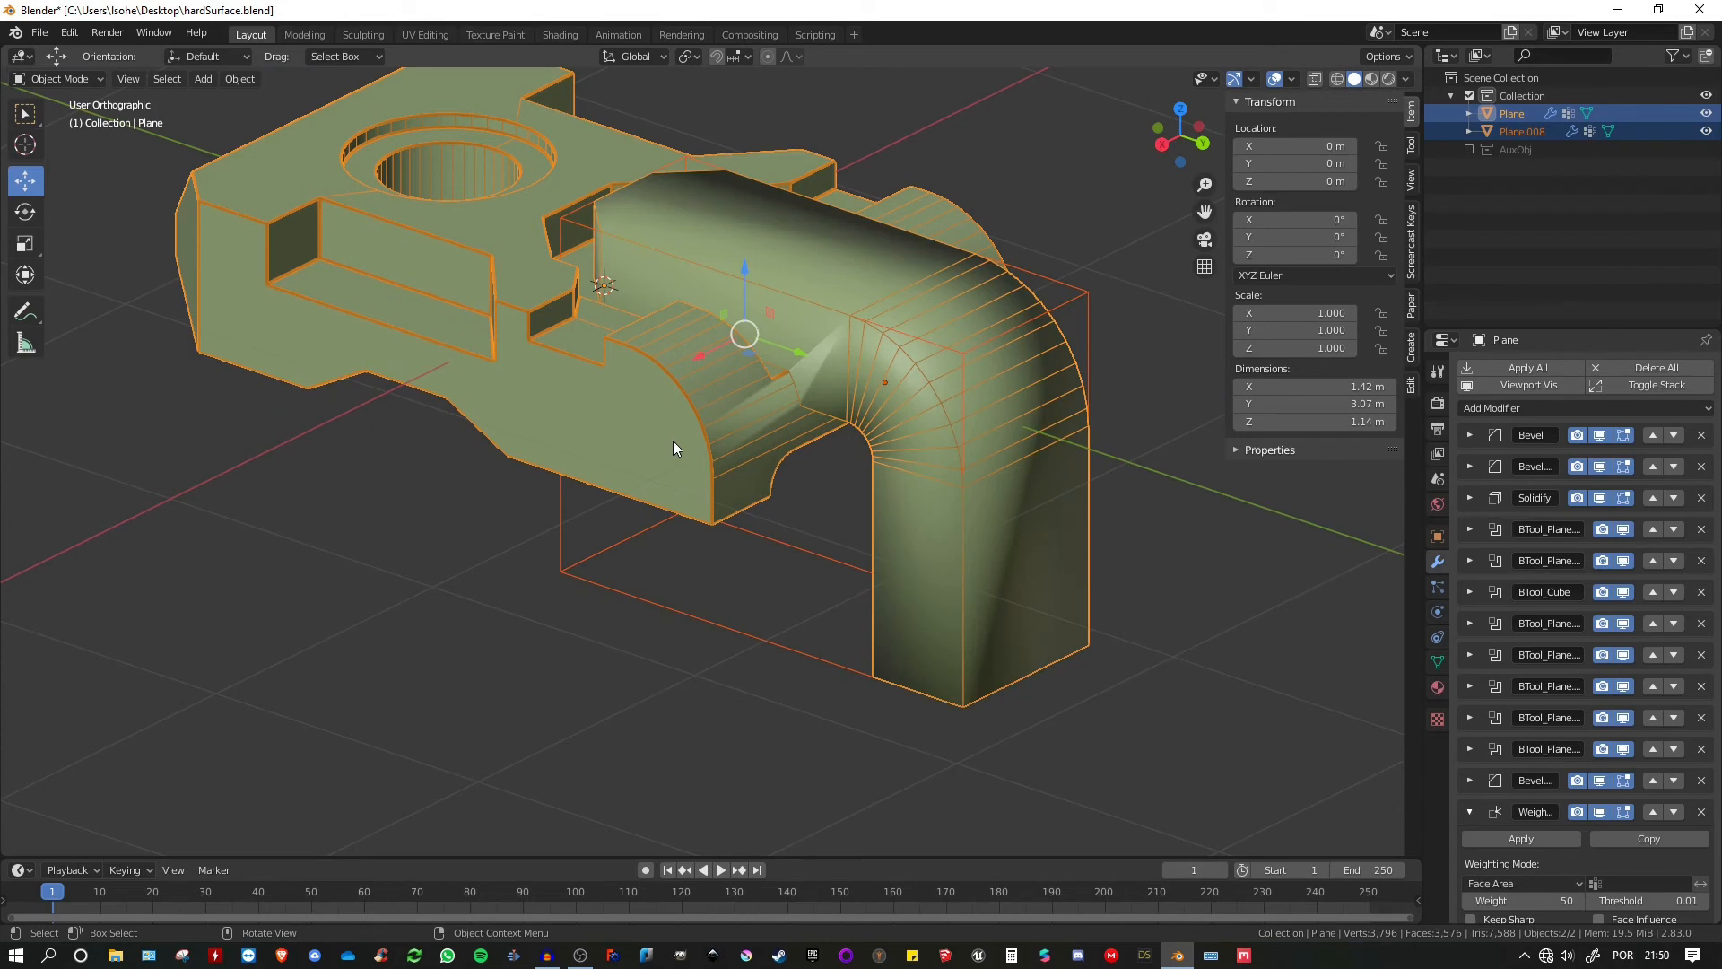
middle_drag(840, 323, 954, 504)
- Move the main body's new Union Boolean modifier above its final Bevel and Weighted Normal modifiers
click(614, 439)
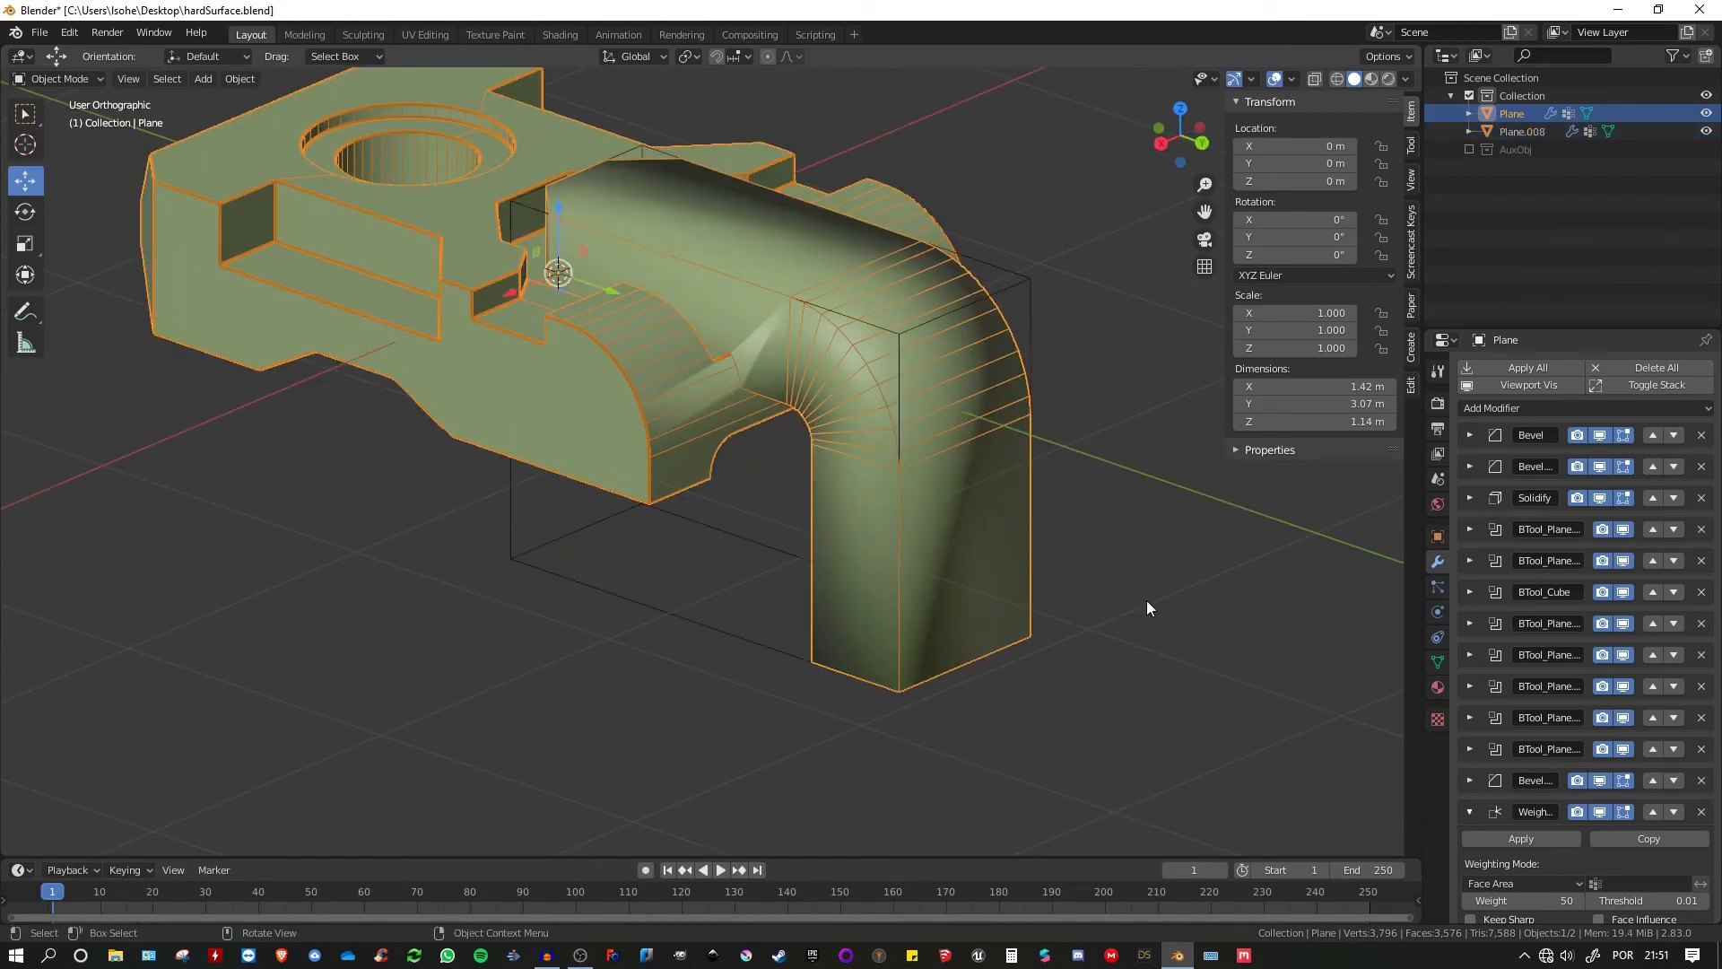
scroll(1547, 792, down, 4)
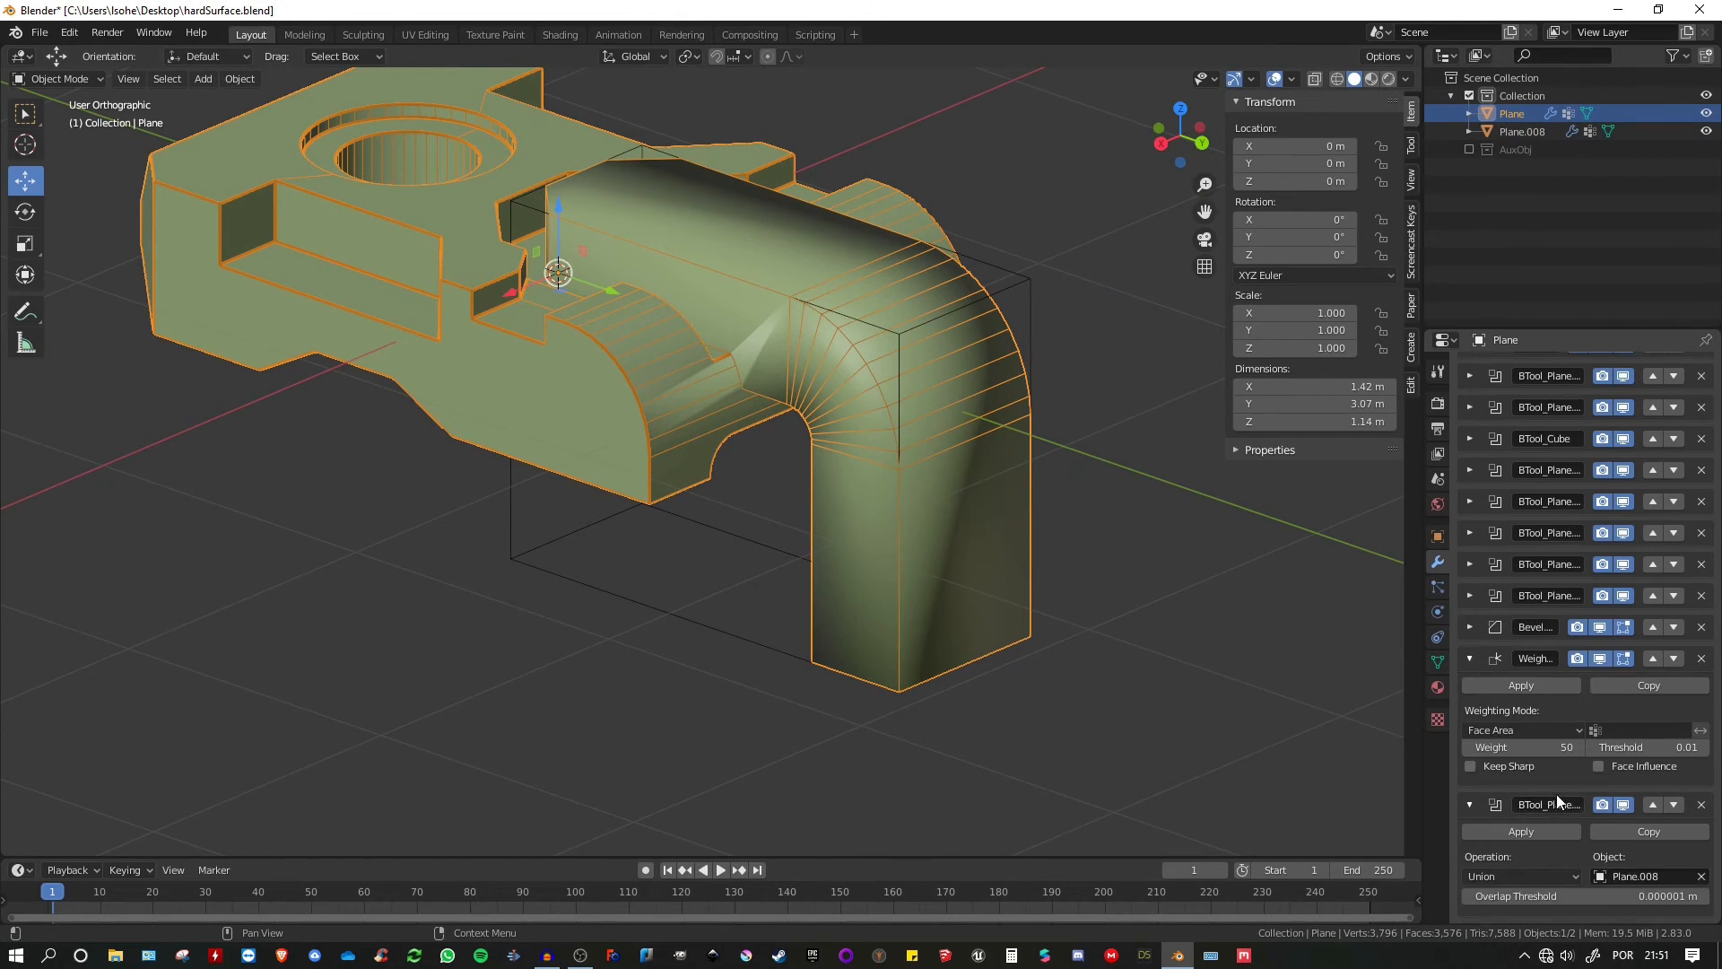
click(1469, 660)
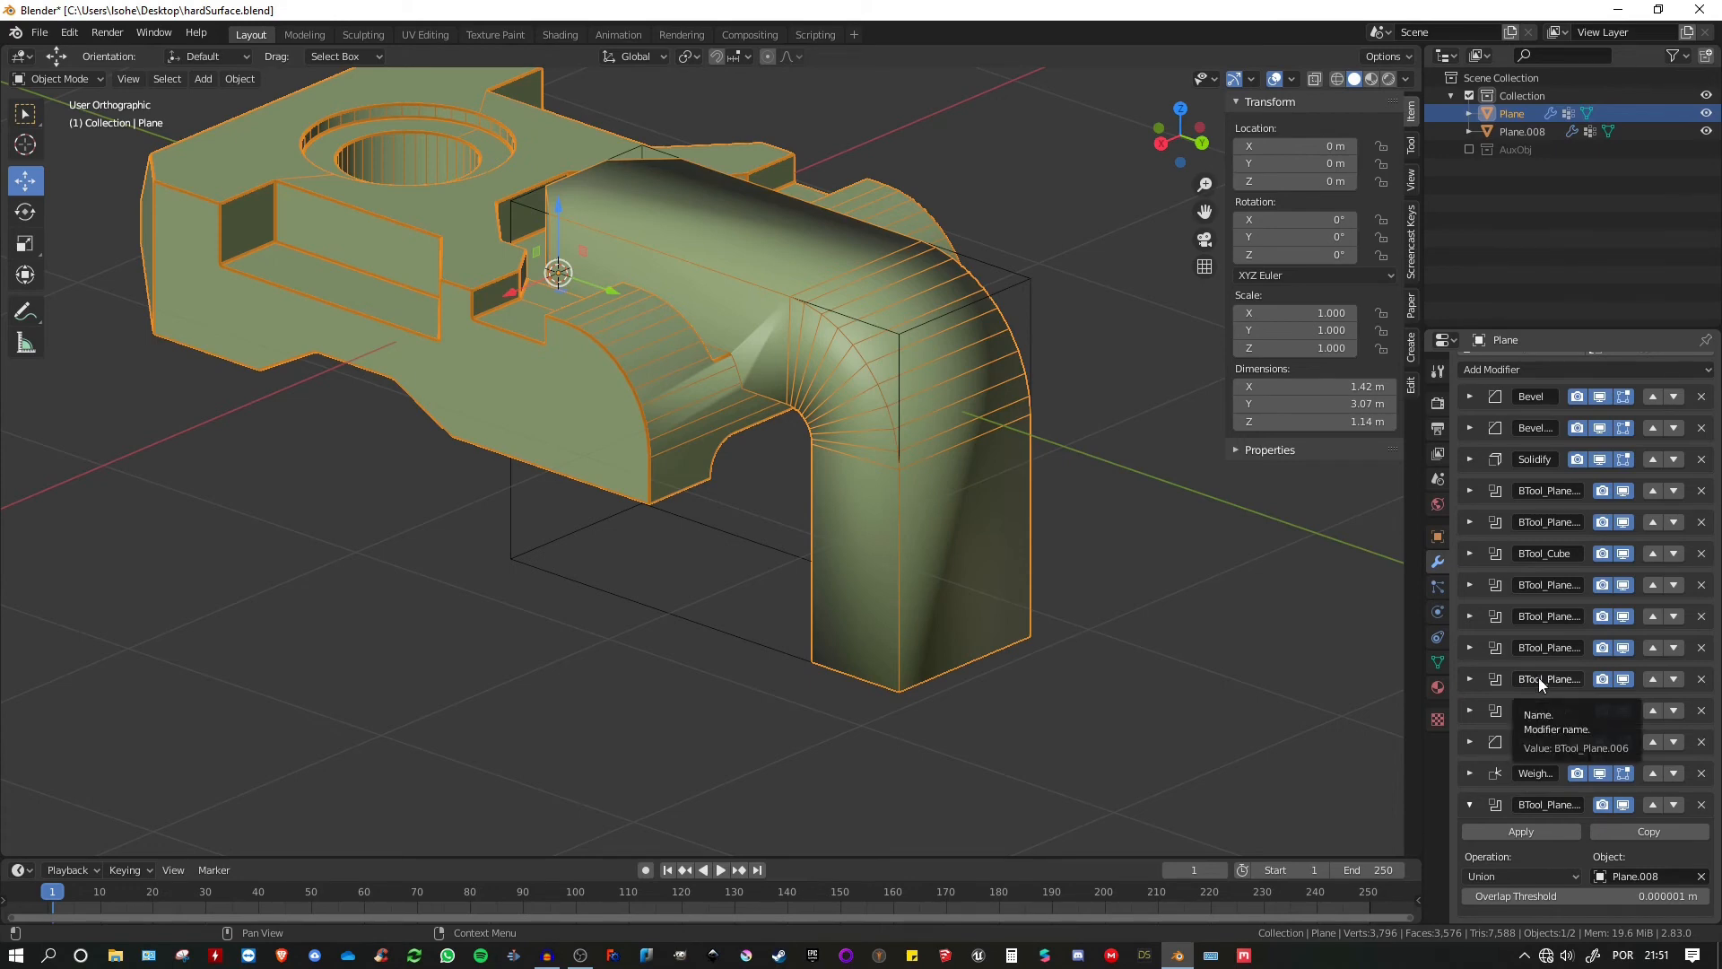
click(1500, 368)
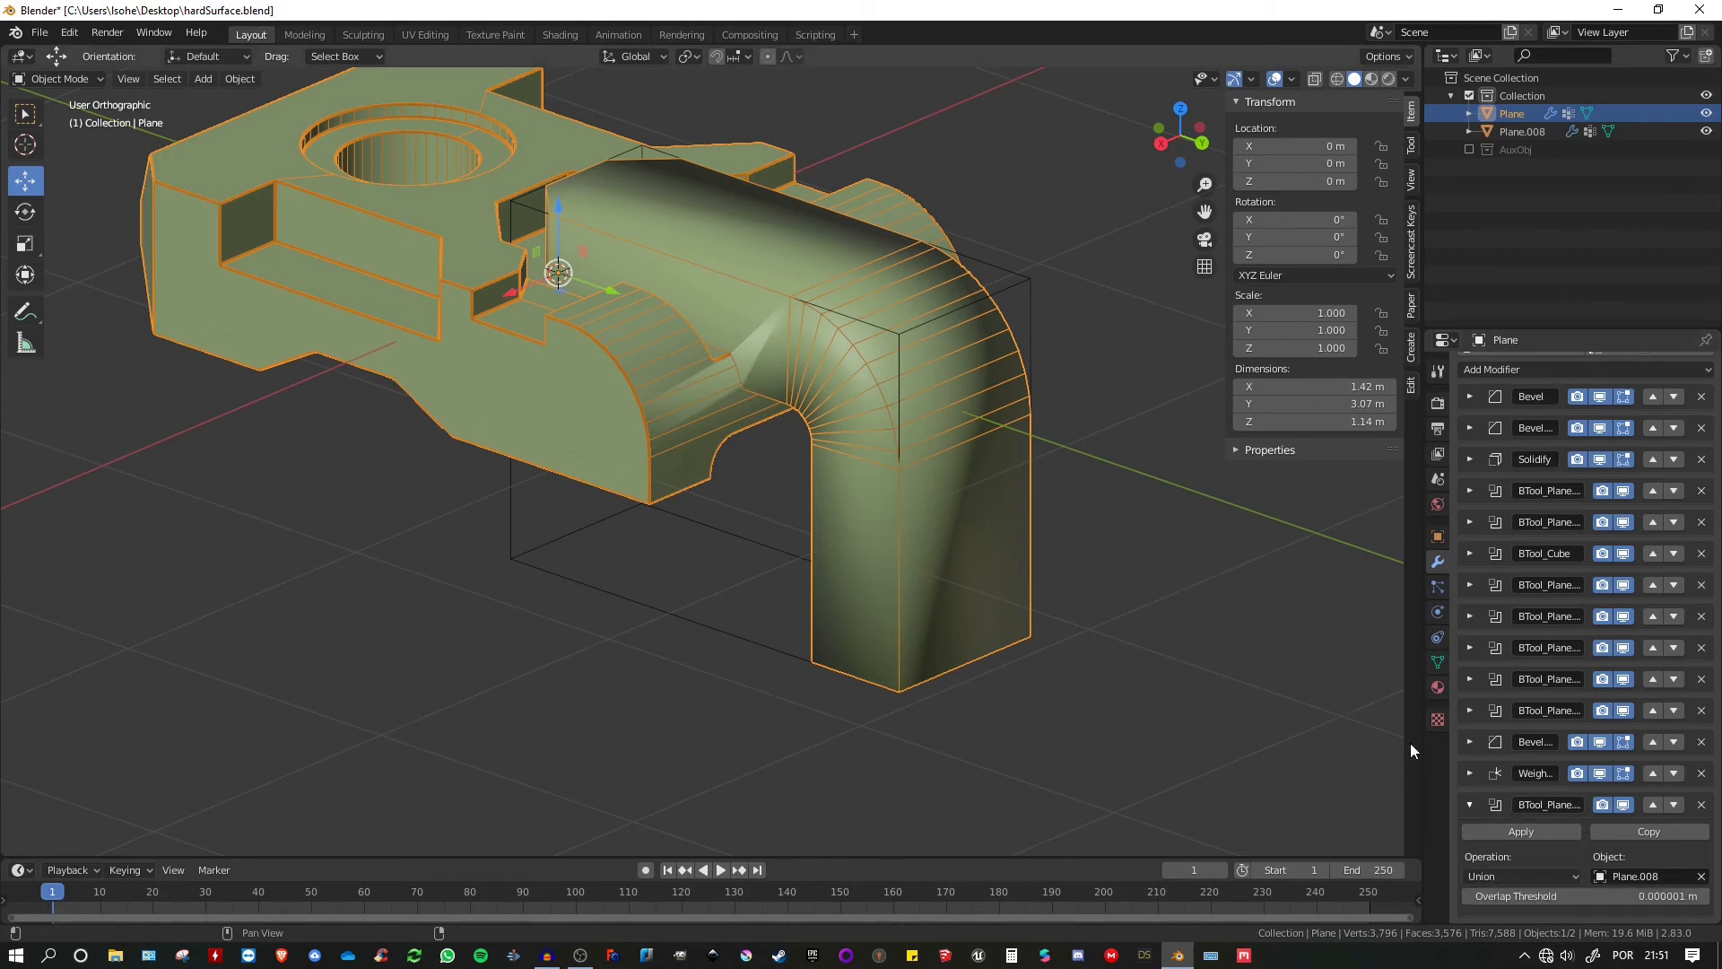
click(1468, 805)
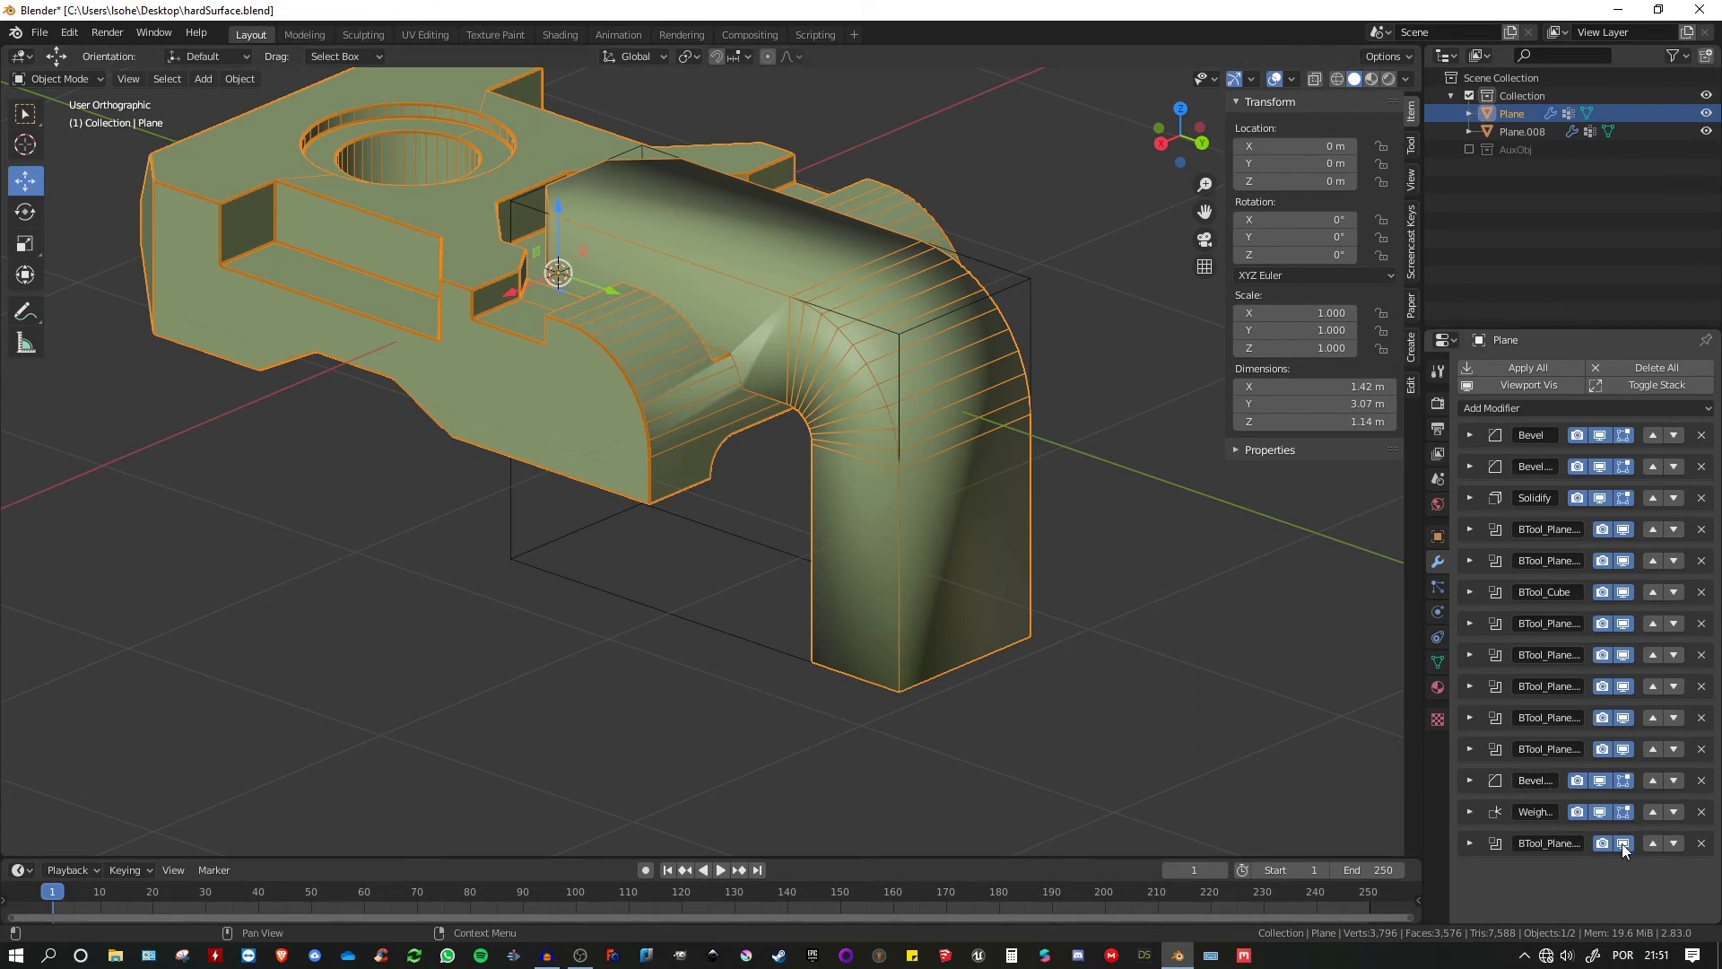
click(1654, 841)
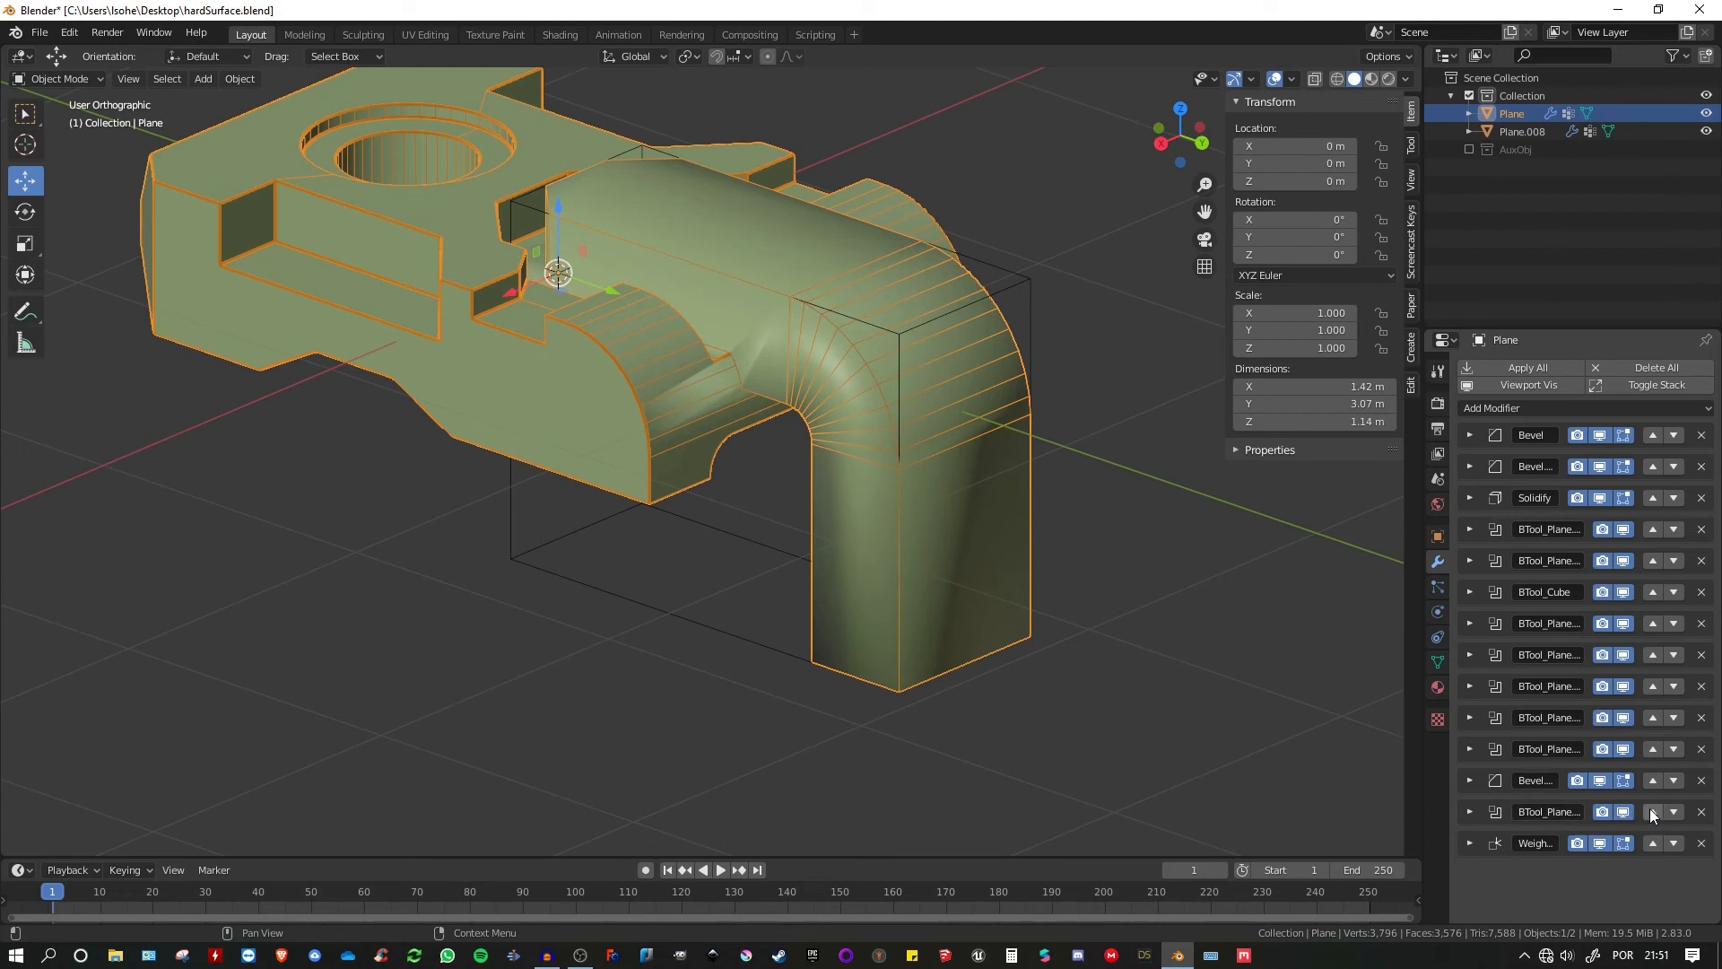
click(1651, 811)
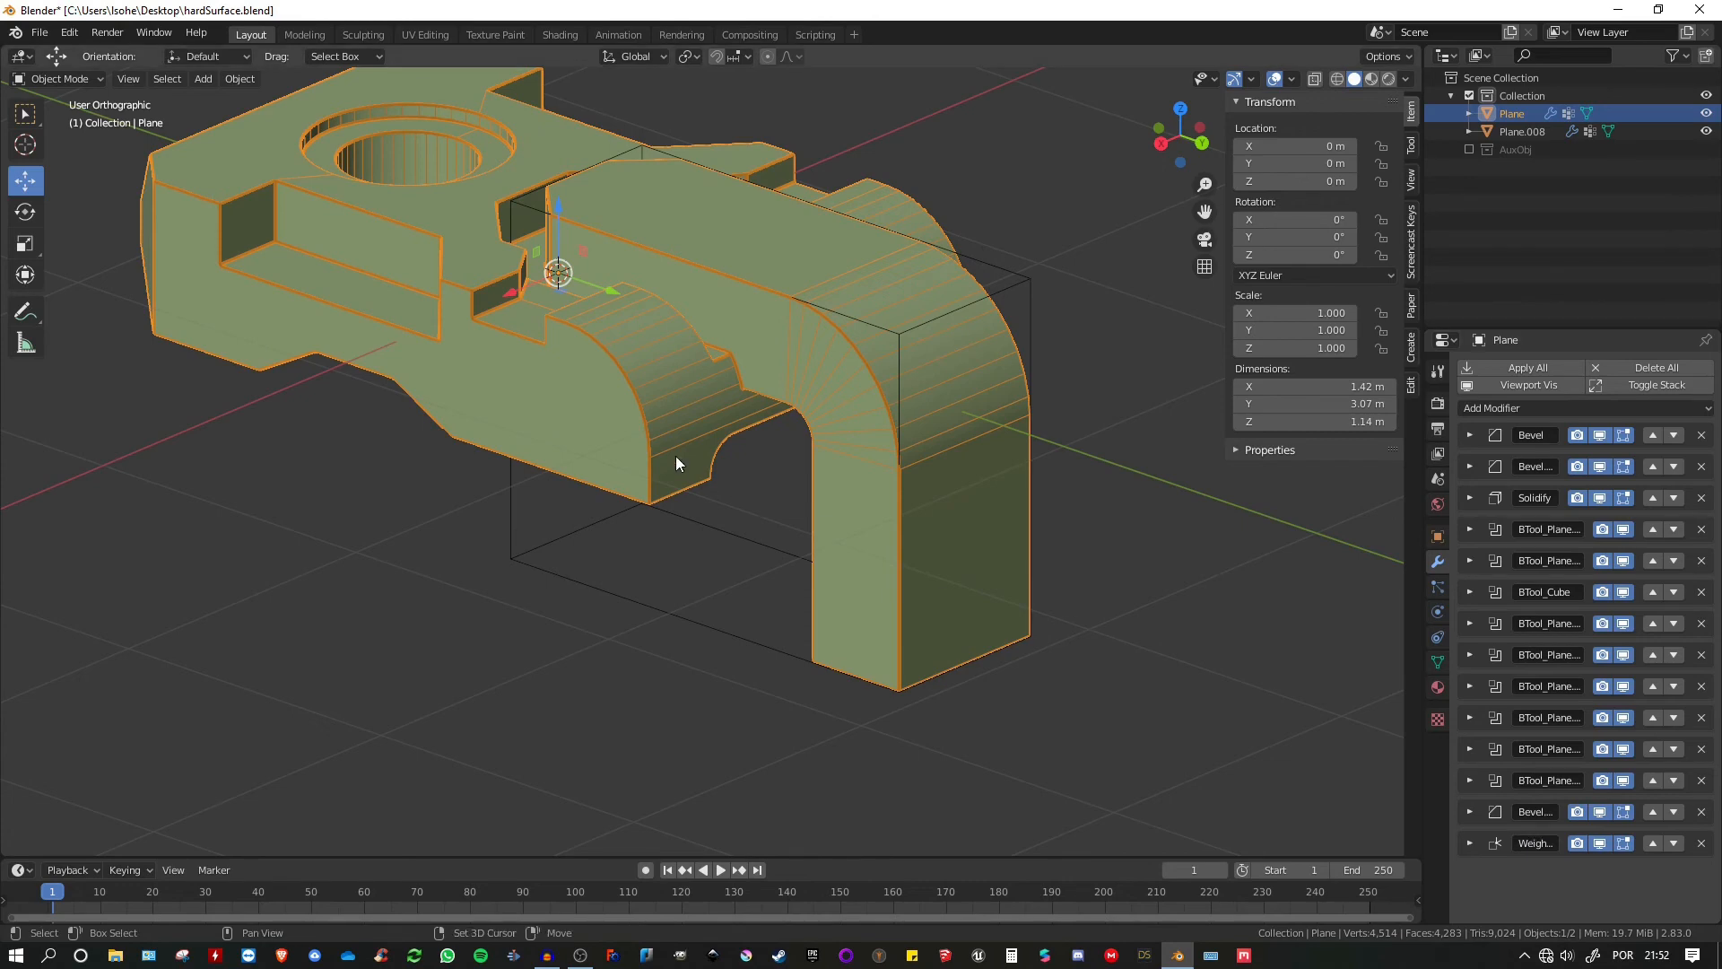
- Turn off the main body's wireframe display and examine the bevels where the strip meets the deck
middle_drag(675, 456, 759, 451)
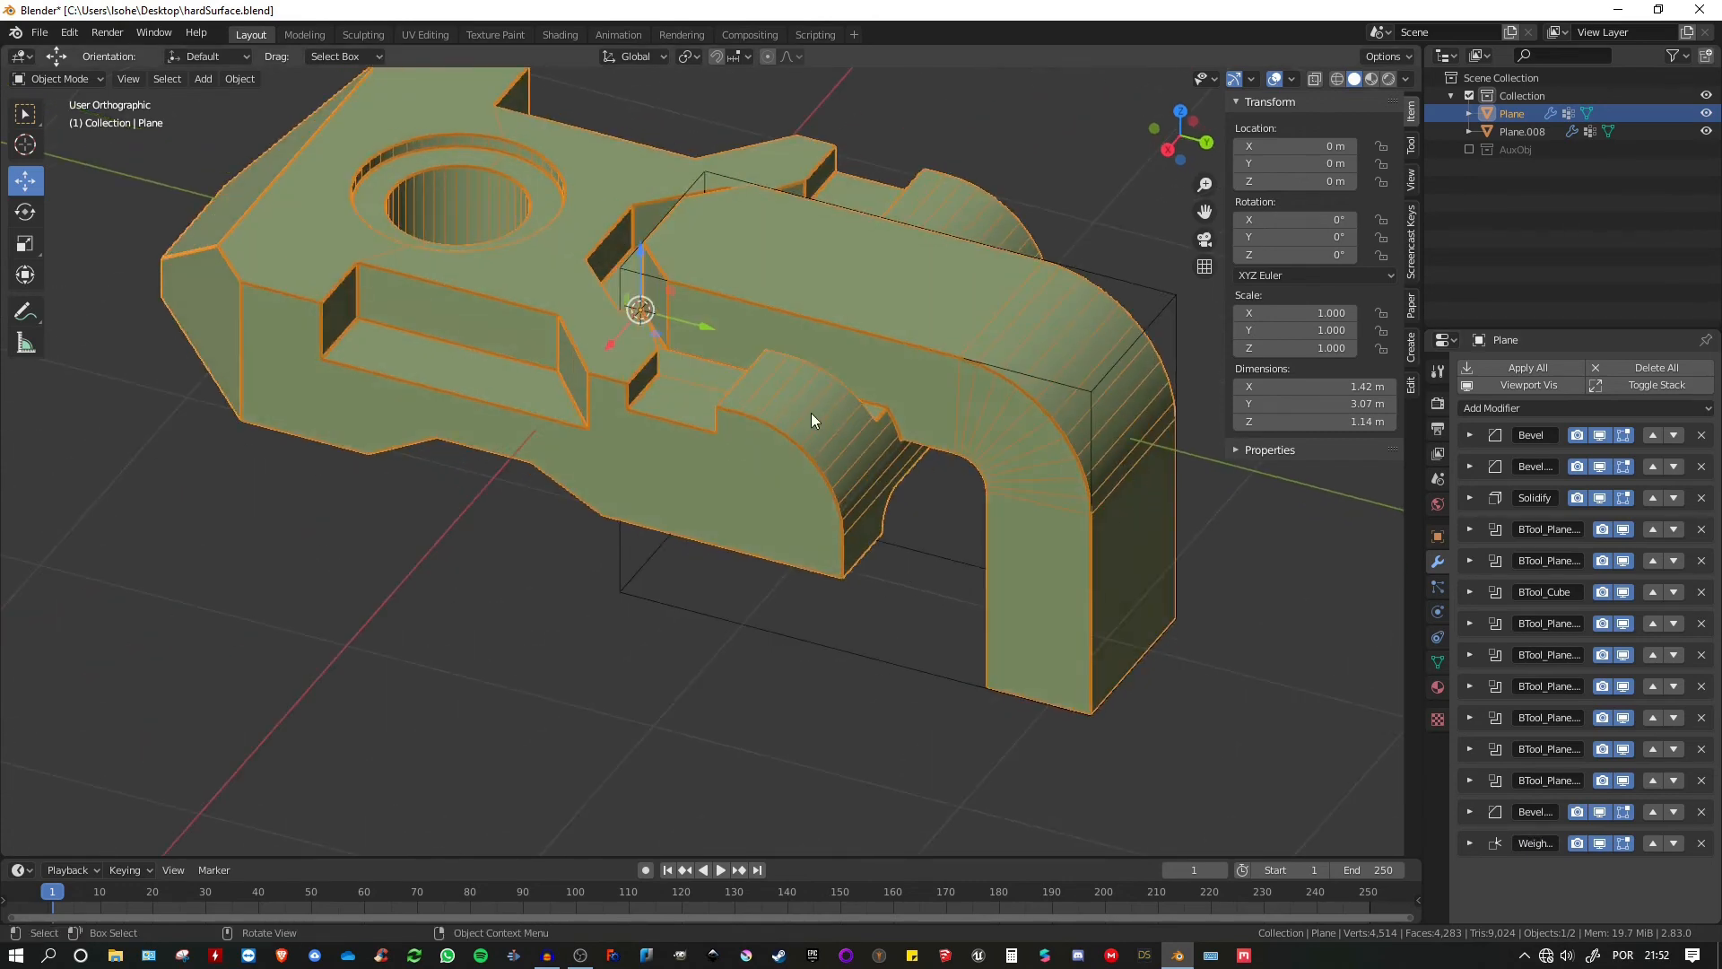
scroll(700, 359, up, 10)
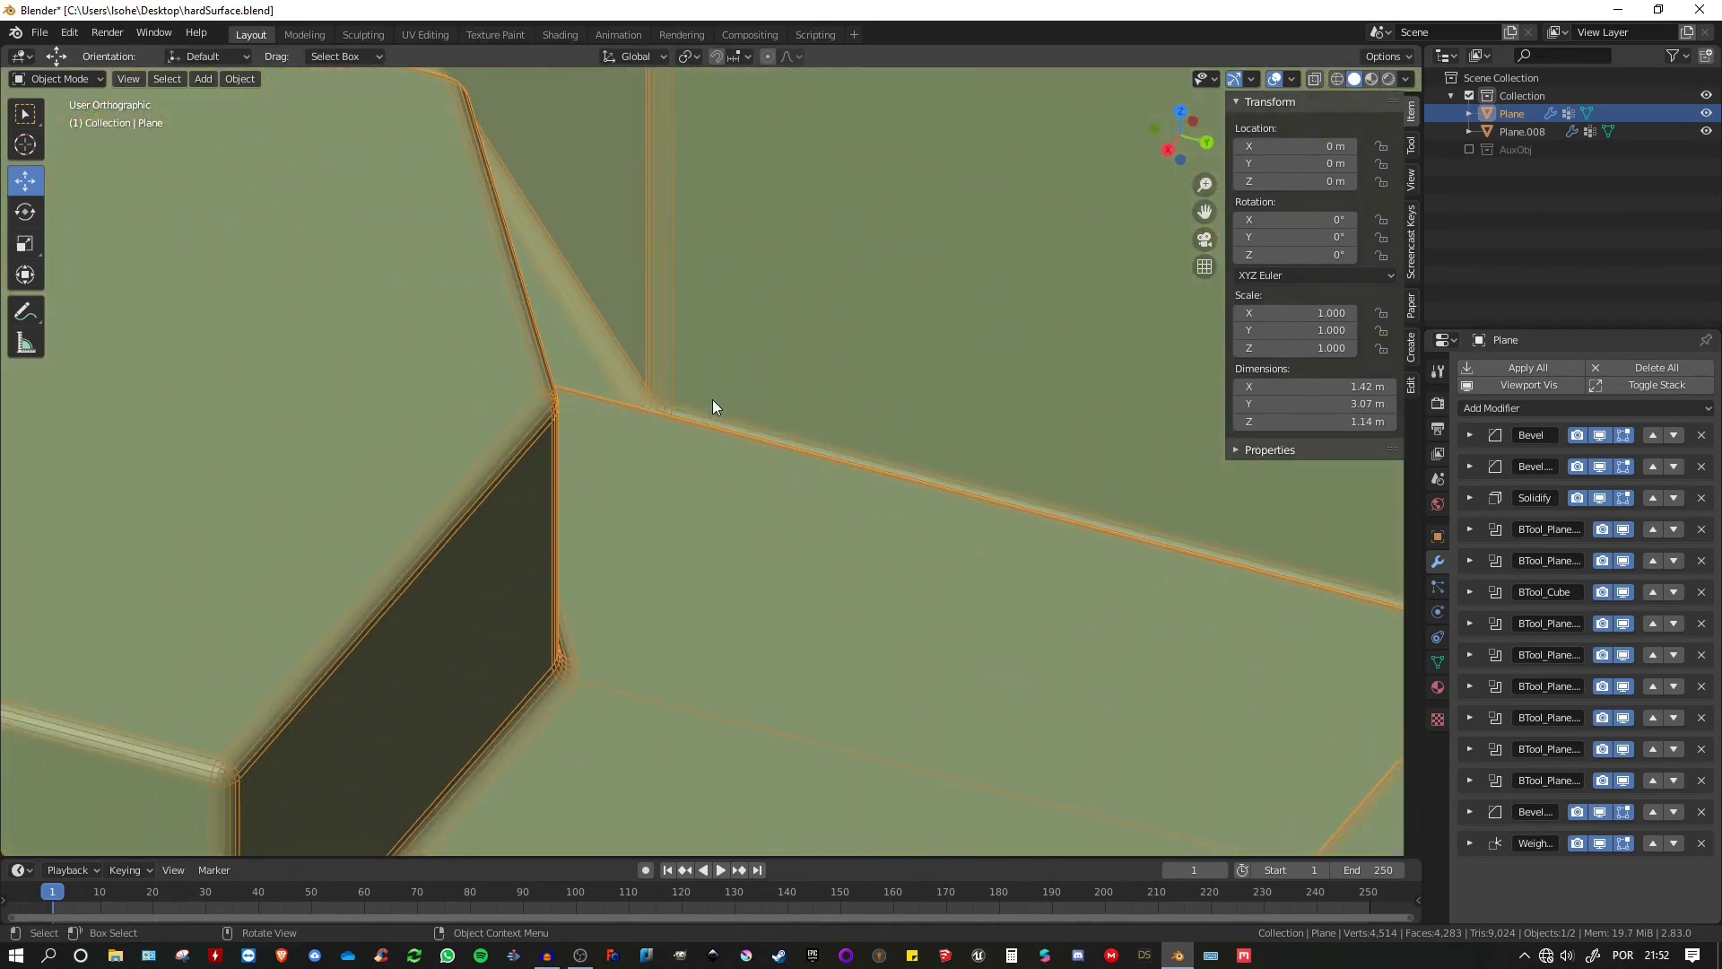
middle_drag(712, 400, 714, 443)
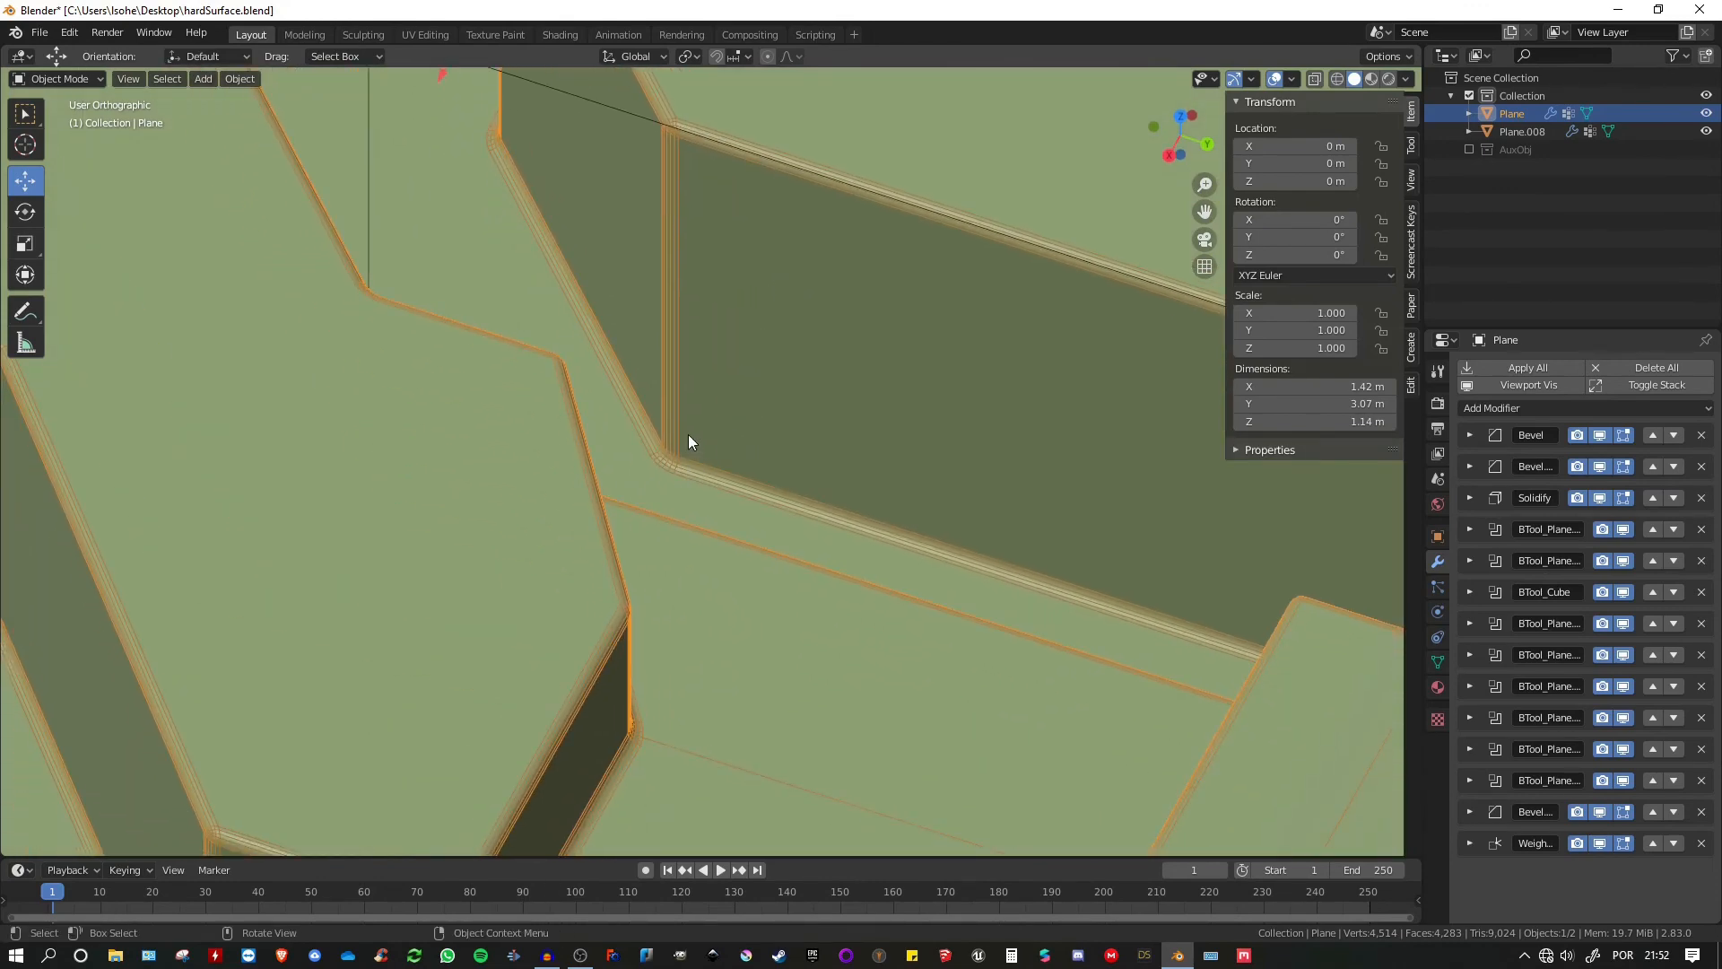
scroll(726, 413, down, 10)
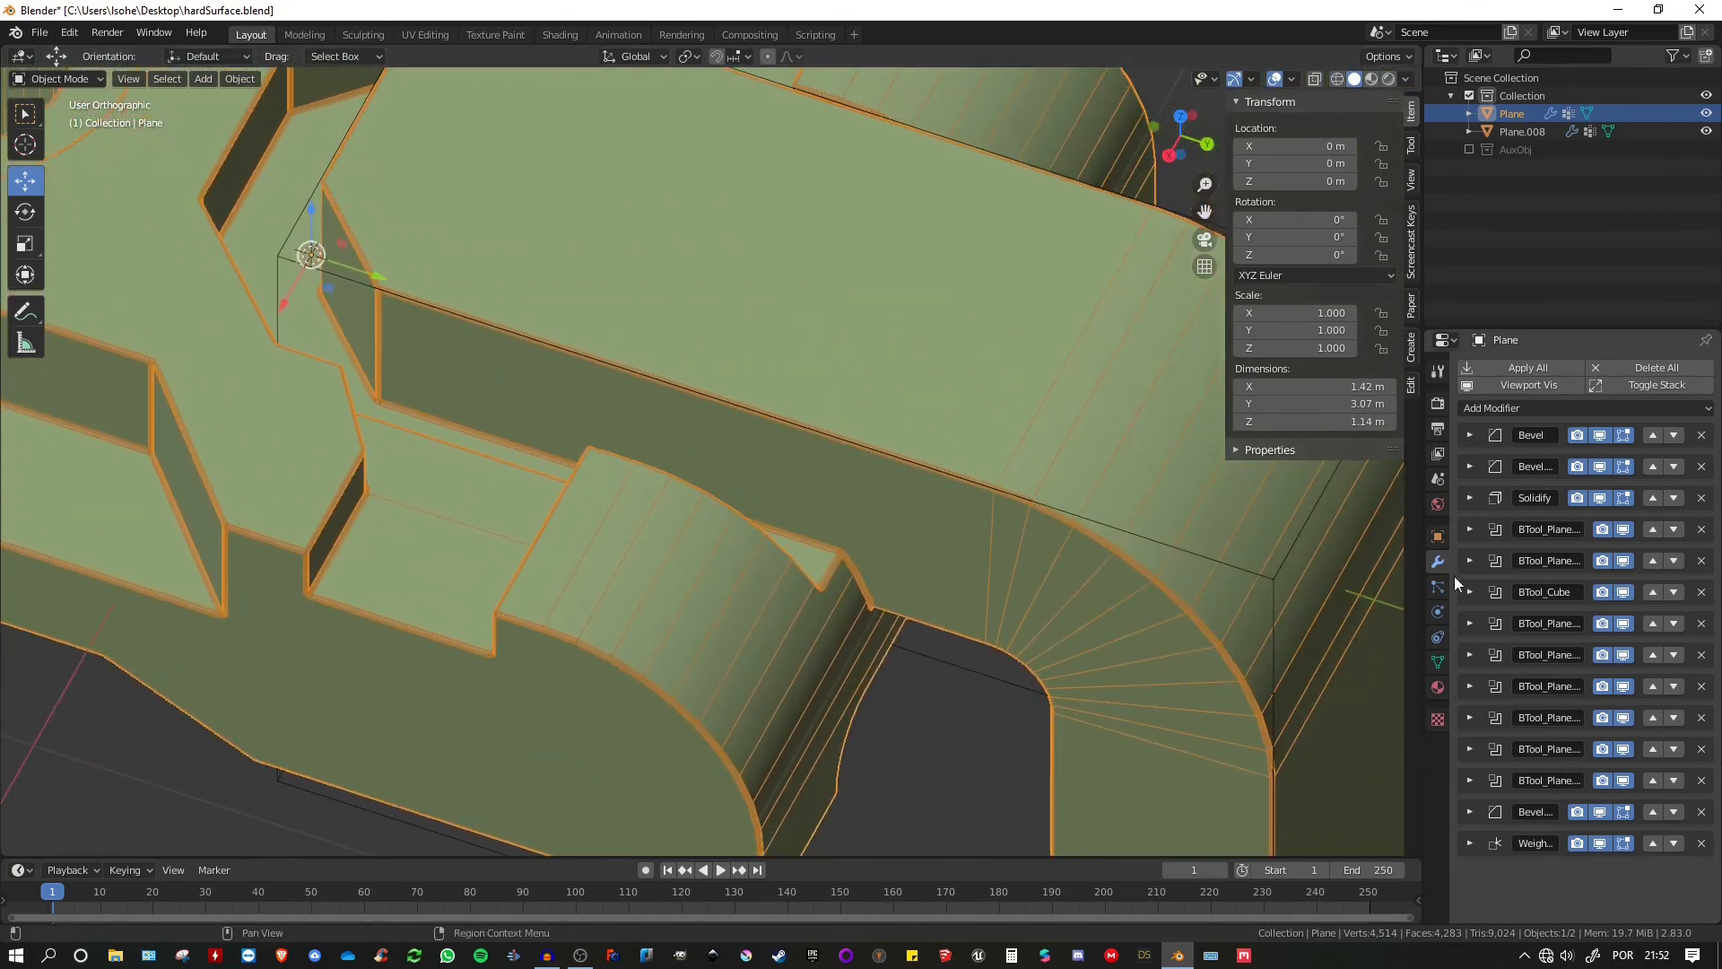
click(1437, 536)
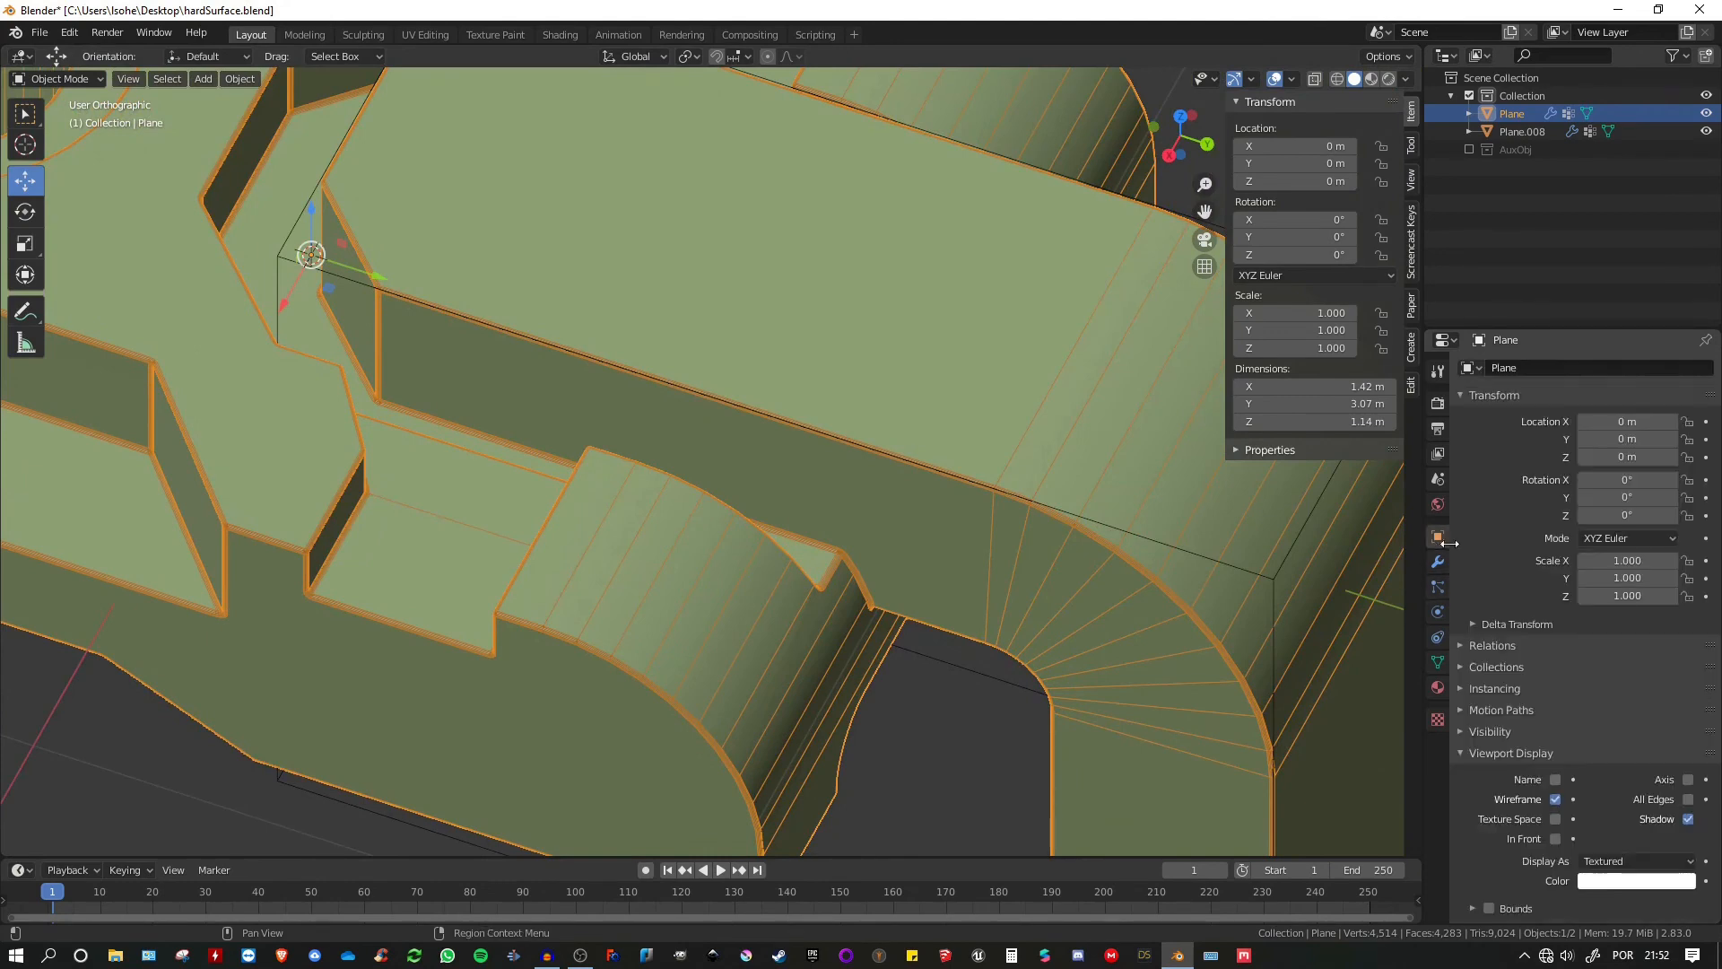
click(1555, 798)
scroll(789, 409, down, 2)
shift+middle_drag(519, 329, 671, 396)
scroll(769, 386, up, 6)
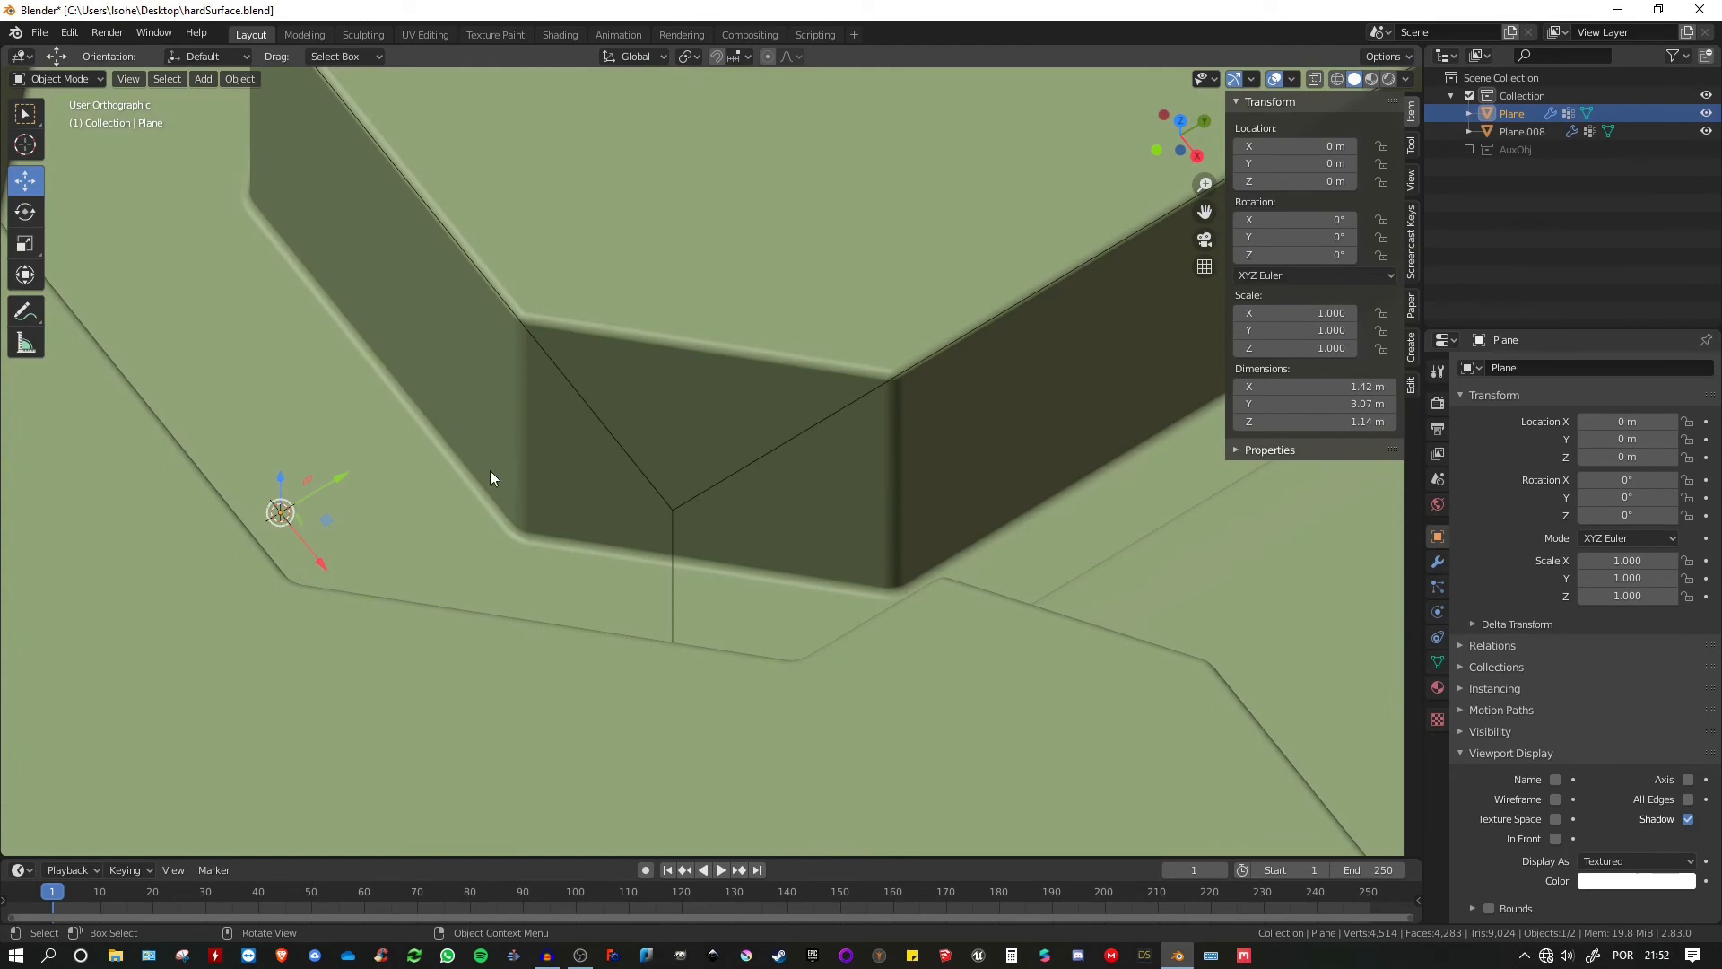
scroll(464, 317, down, 7)
middle_drag(924, 390, 752, 289)
scroll(752, 285, down, 3)
- Shorten the strip's downward leg by raising its two lower end vertices about 0.21 m along Z
click(850, 263)
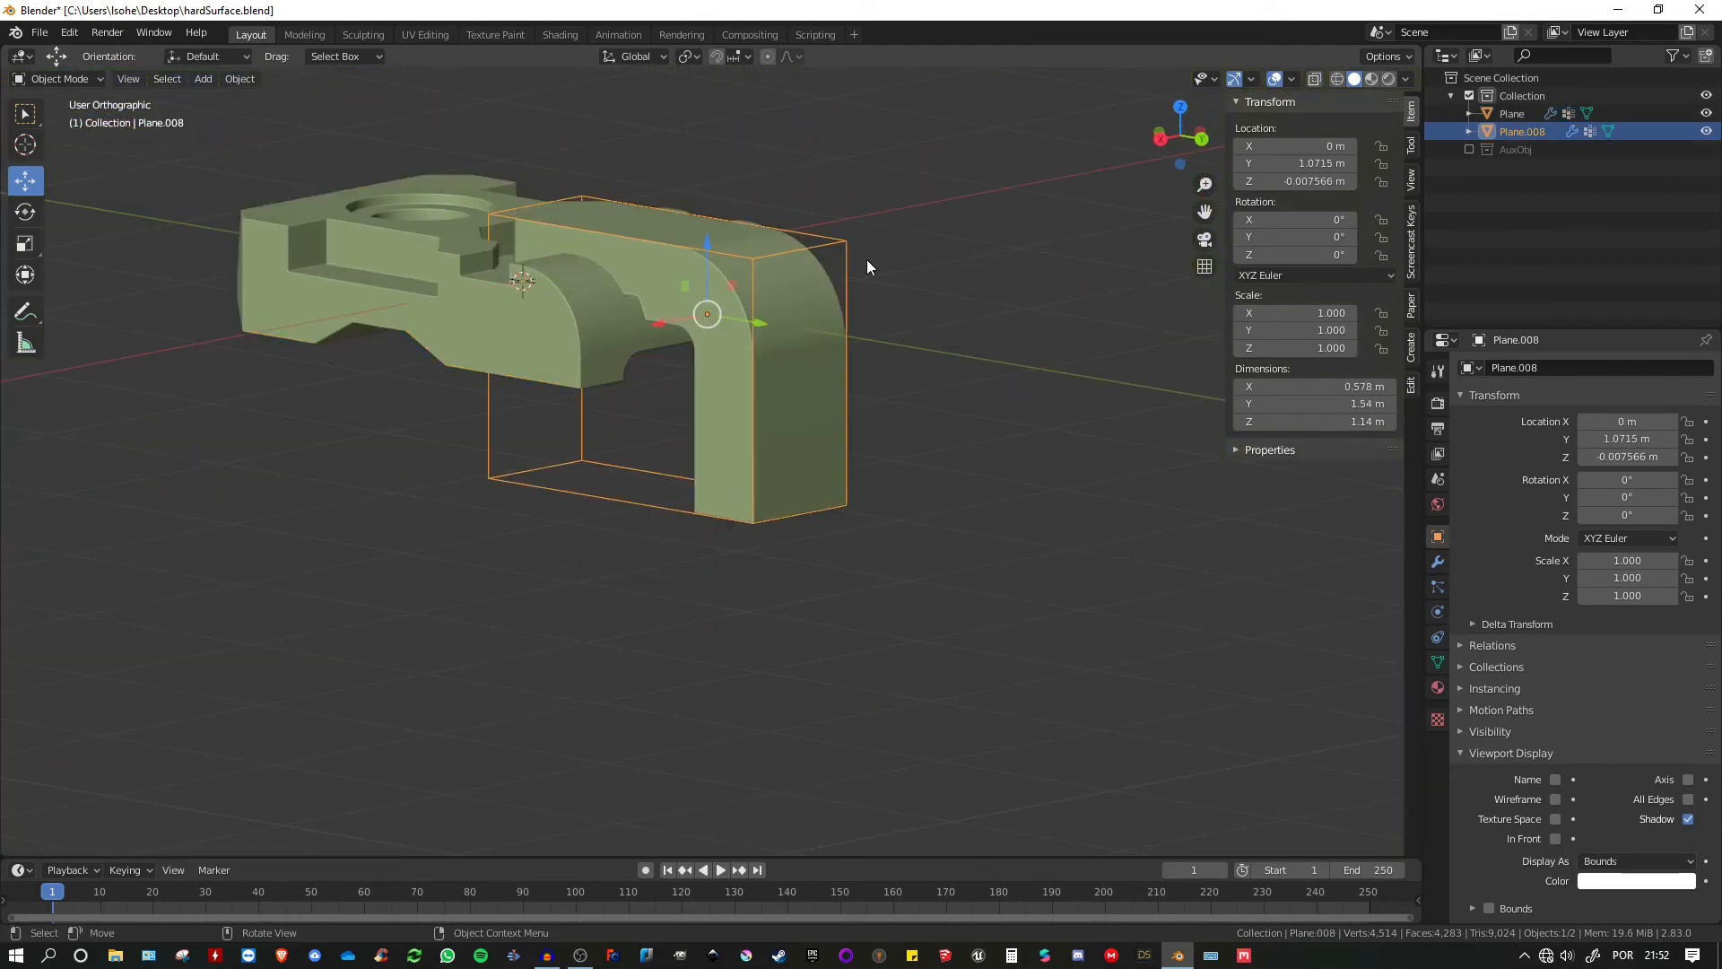
key(Tab)
middle_drag(866, 266, 794, 482)
key(1)
click(787, 494)
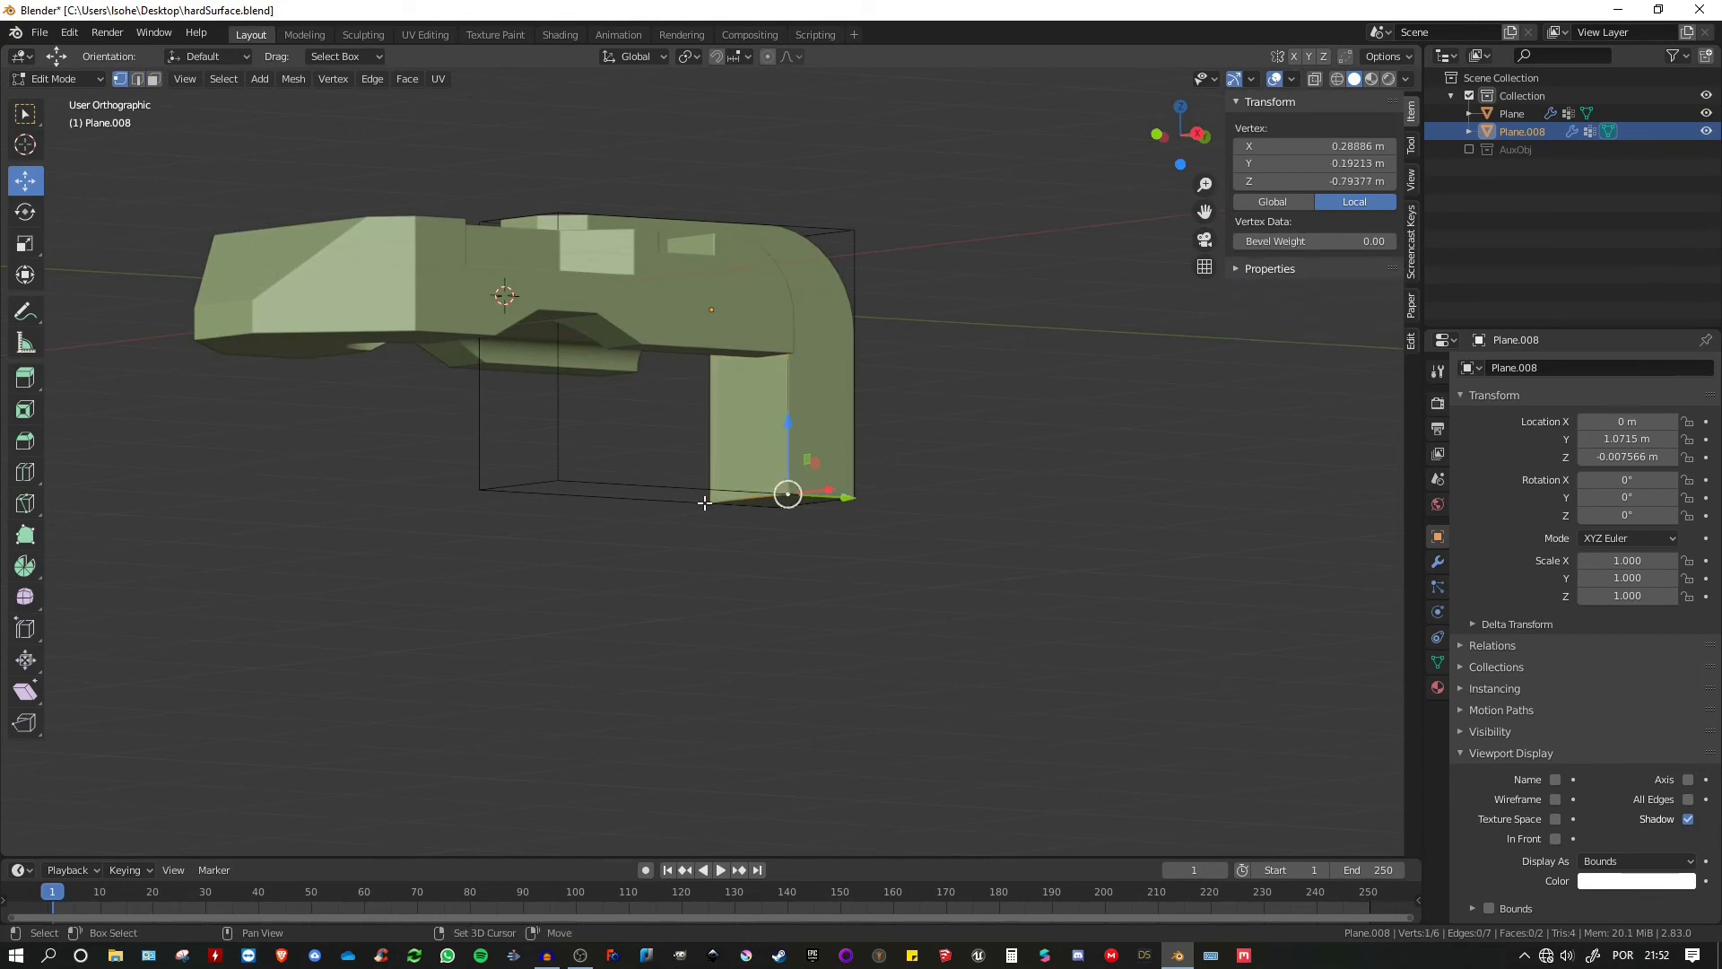
shift+click(704, 502)
key(g)
key(z)
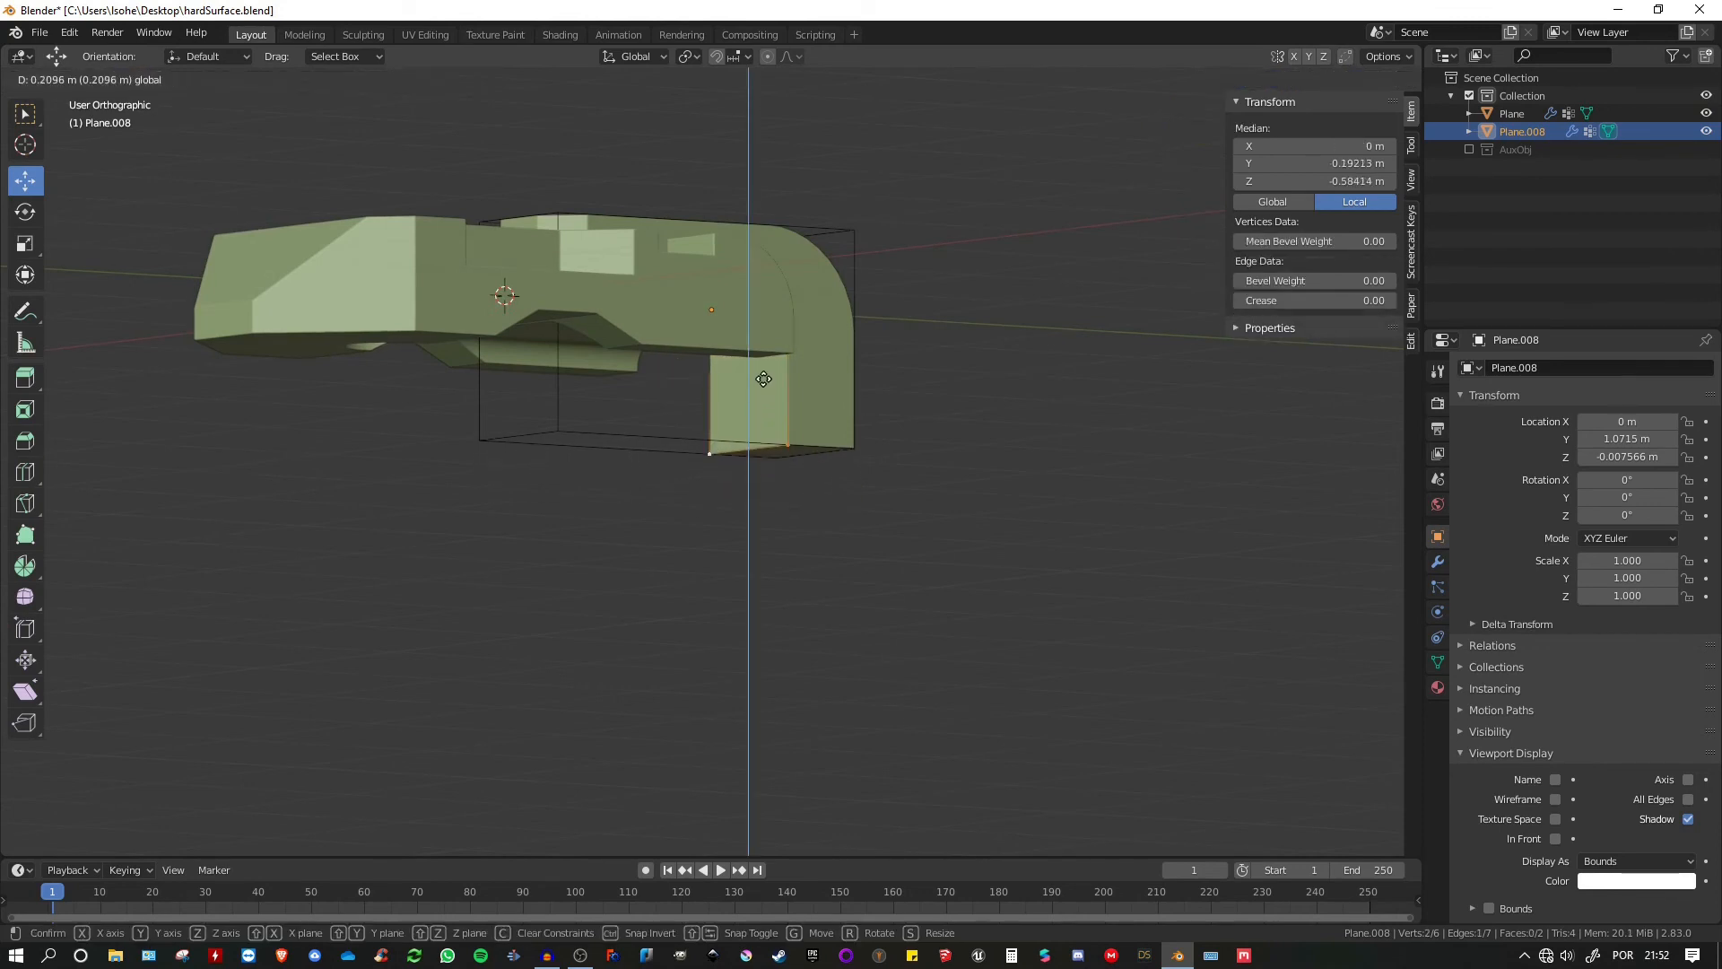
click(763, 379)
key(Tab)
mouse_move(927, 335)
middle_down()
mouse_move(939, 381)
mouse_move(931, 352)
mouse_move(951, 345)
middle_up()
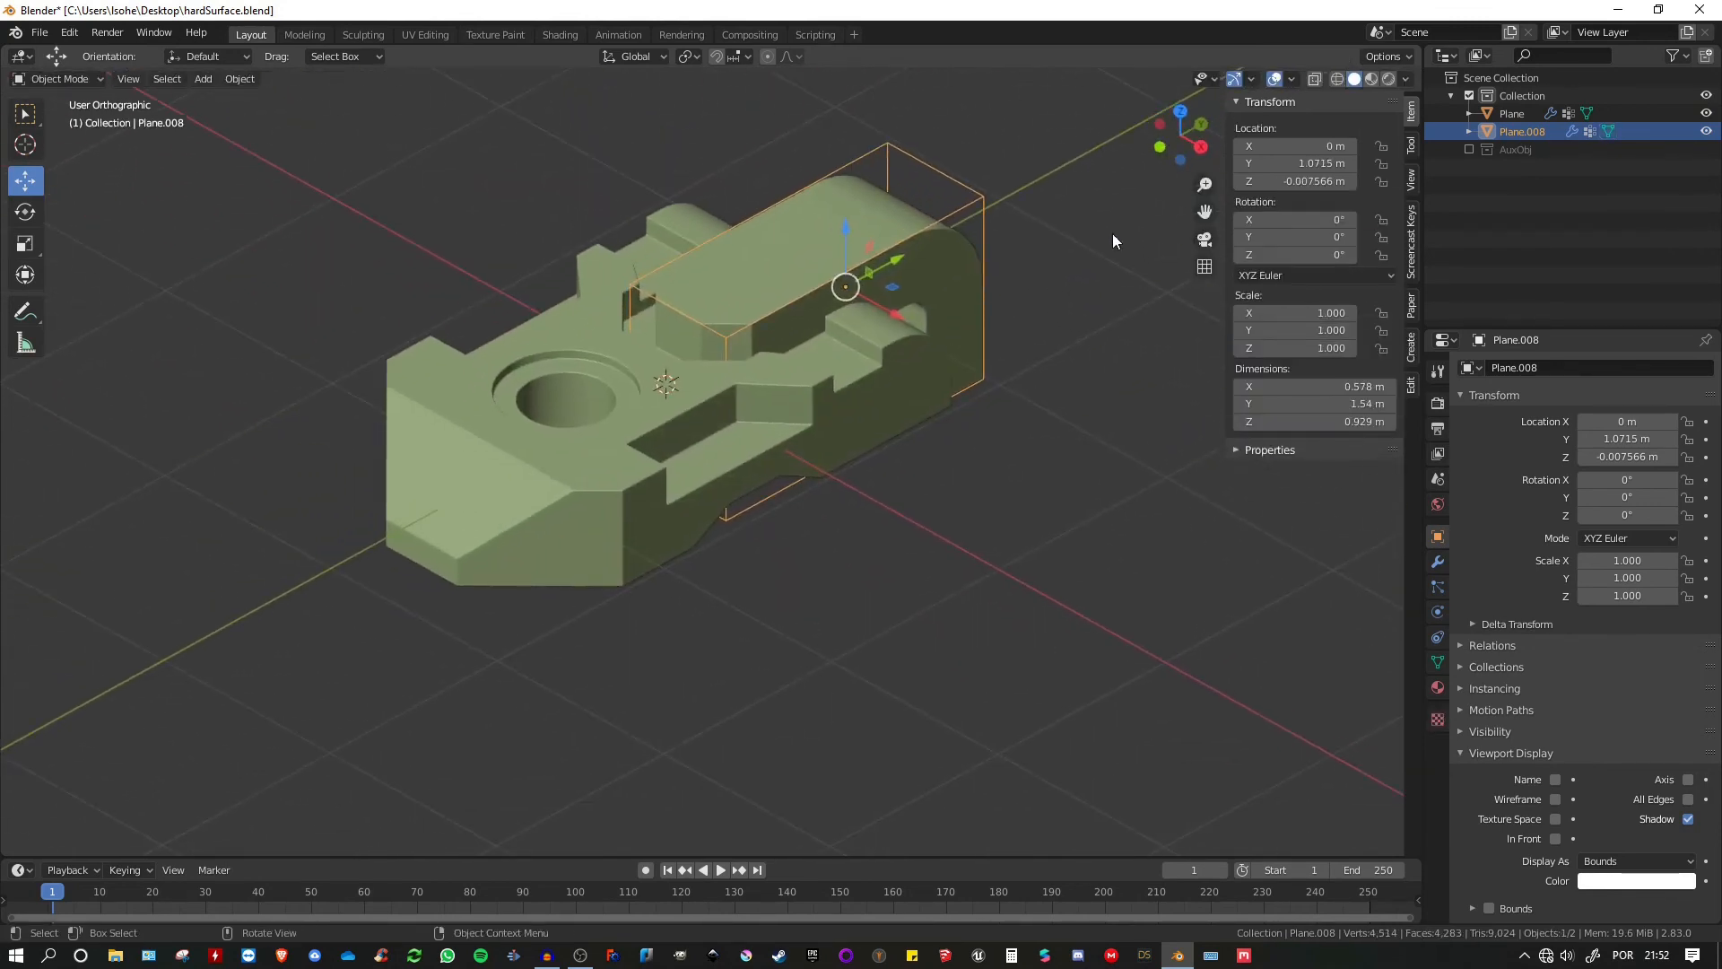
- Show the AuxObj collection, duplicate the round hole's cutter Plane.005, and place the copy at about Y 0.475 m, Z 0.872 m
click(1468, 149)
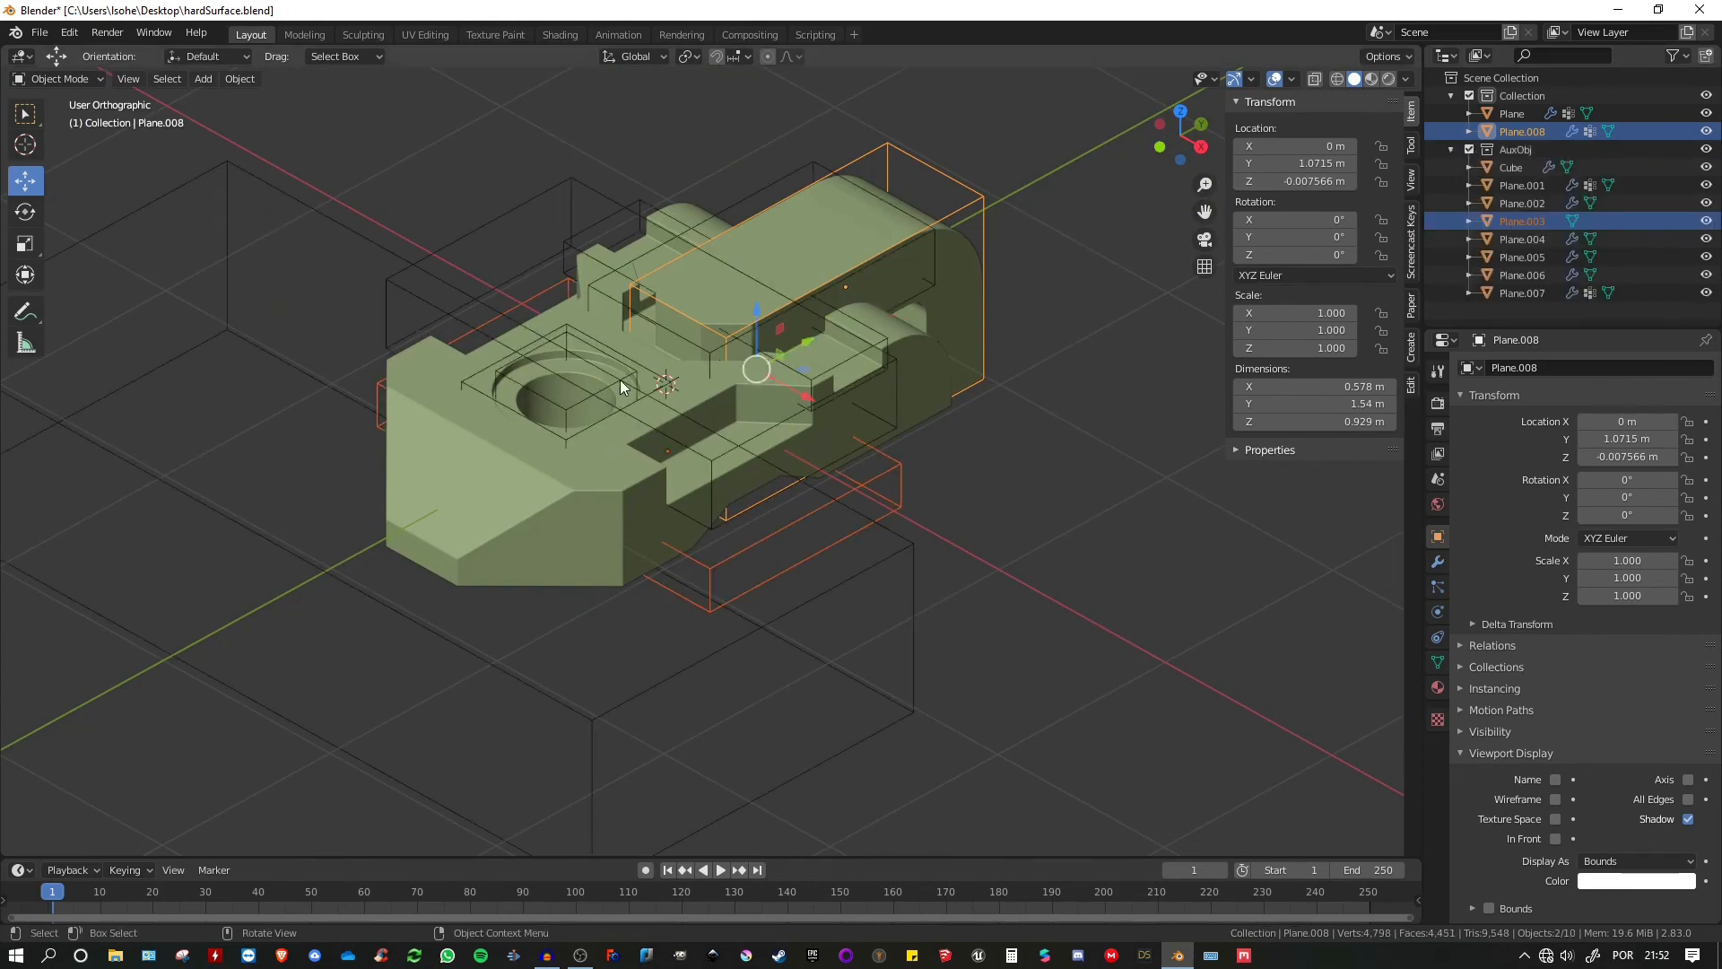
click(579, 337)
middle_drag(701, 308, 676, 301)
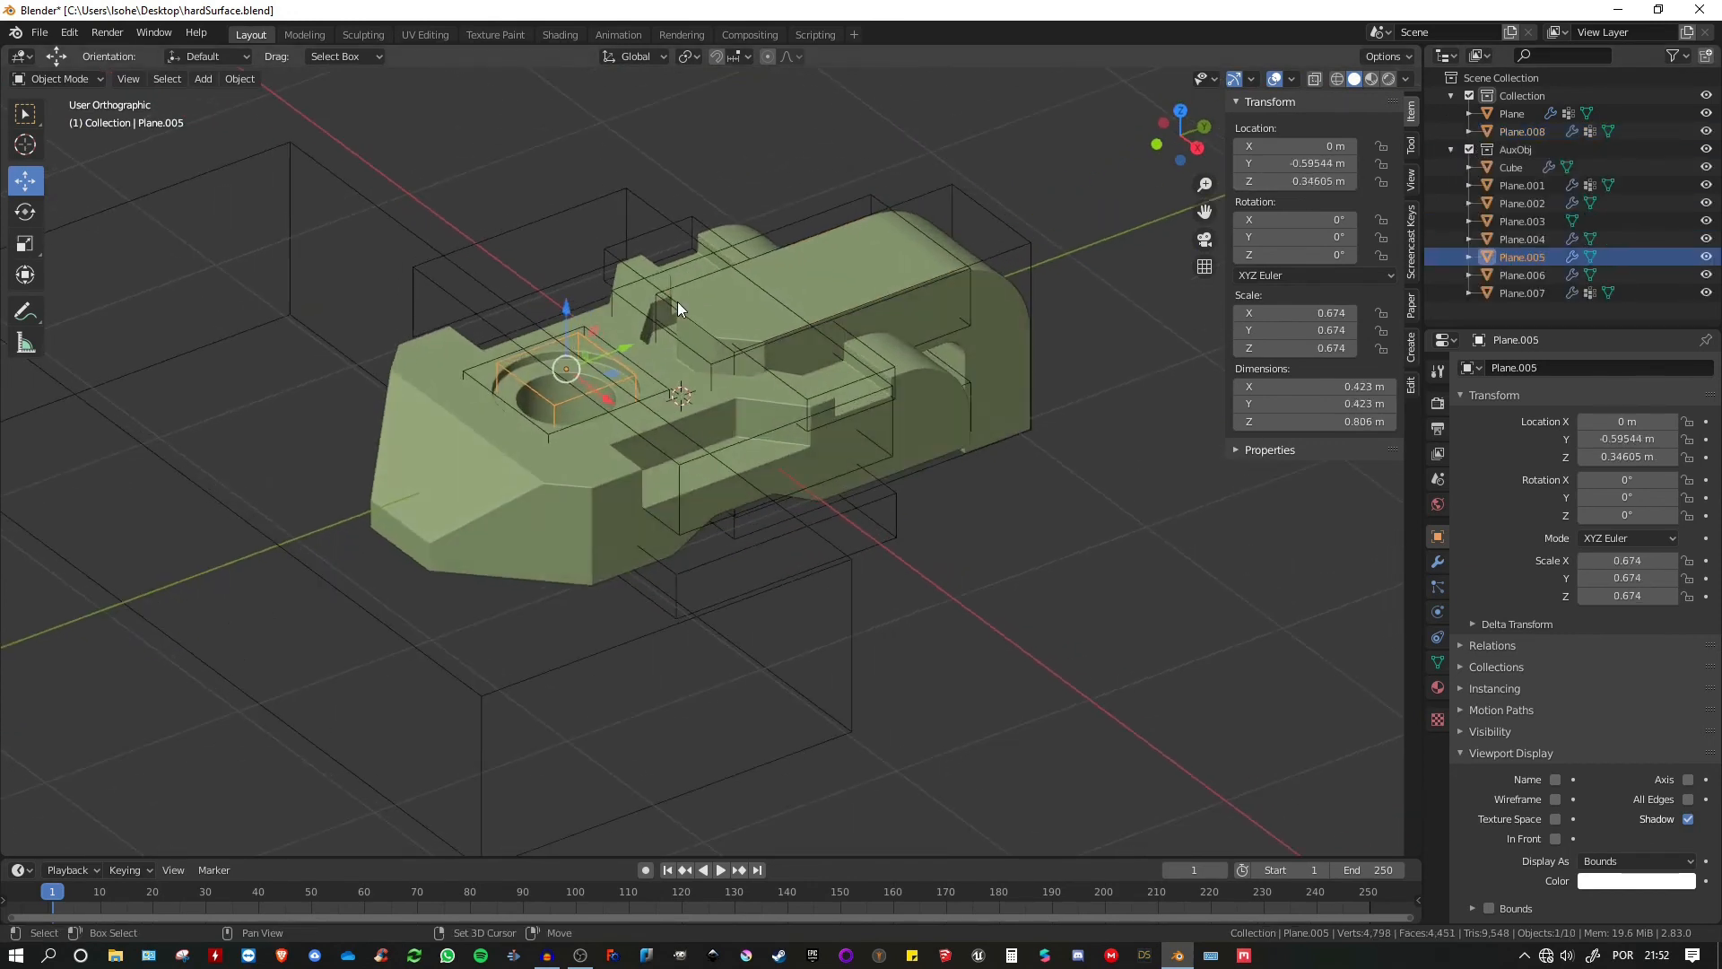
key(shift+d)
right_click(671, 301)
key(g)
key(z)
click(588, 291)
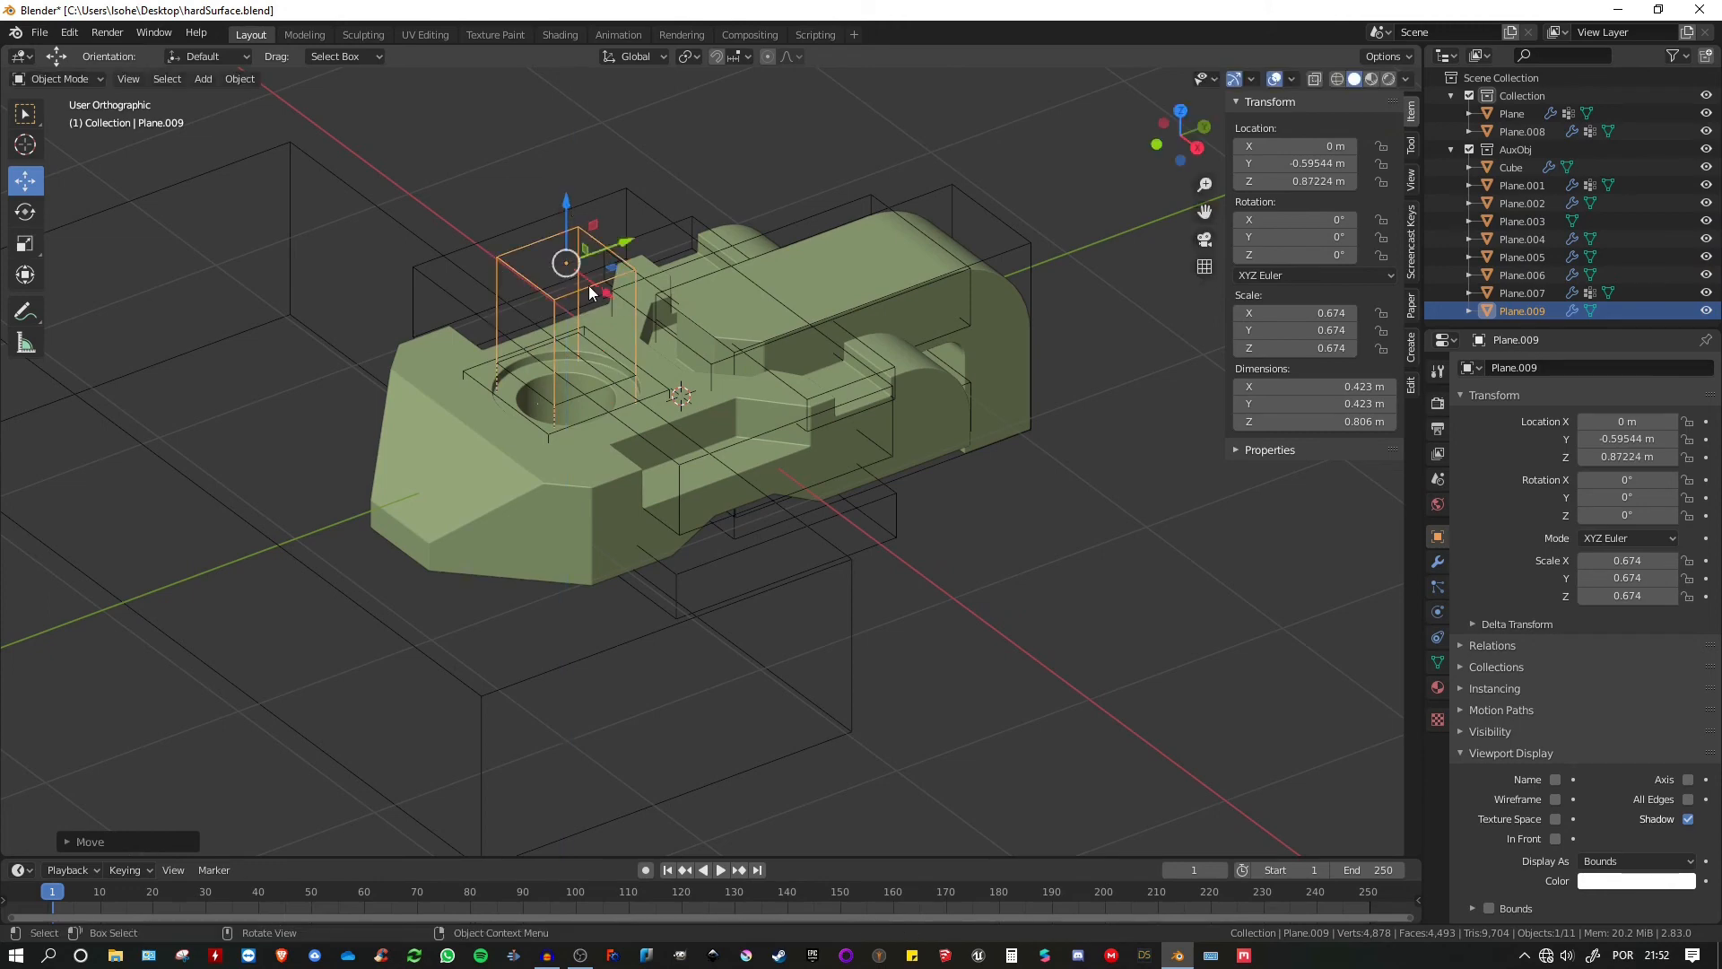
drag(615, 245, 861, 155)
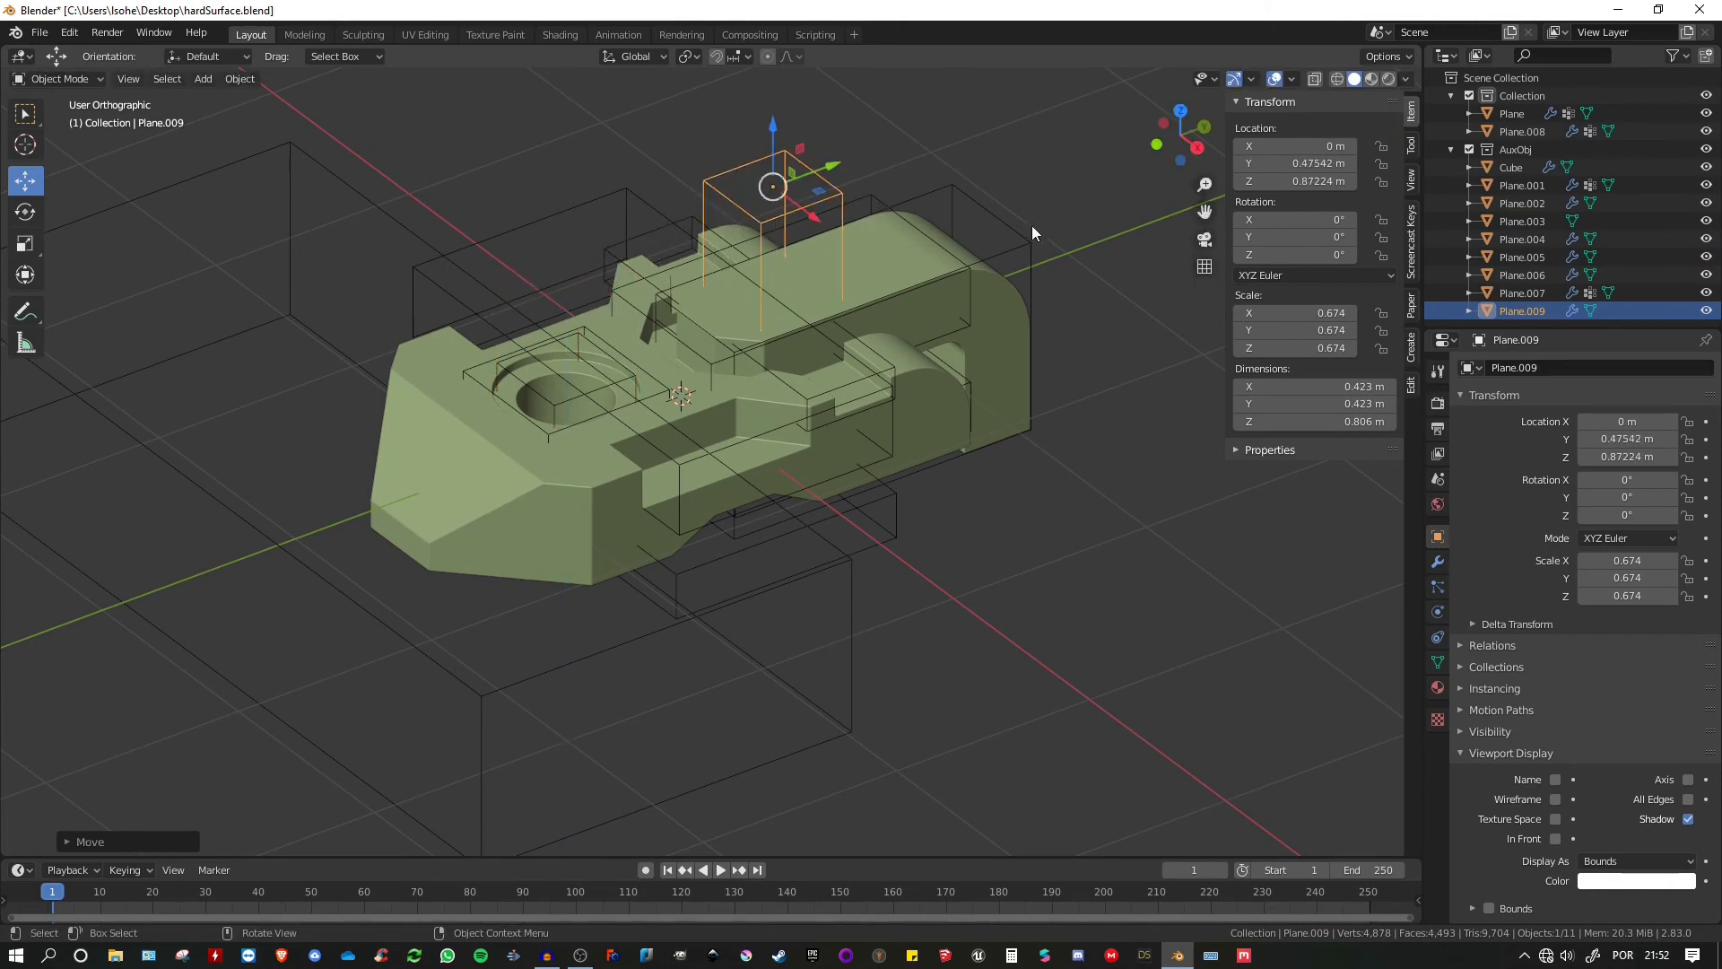
- Subtract the duplicated cutter from the main body with a Difference Boolean placed above the final Bevel and Weighted Normal
middle_drag(1031, 225, 762, 361)
shift+click(886, 326)
key(ctrl+KP_Subtract)
scroll(762, 361, up, 3)
click(1438, 561)
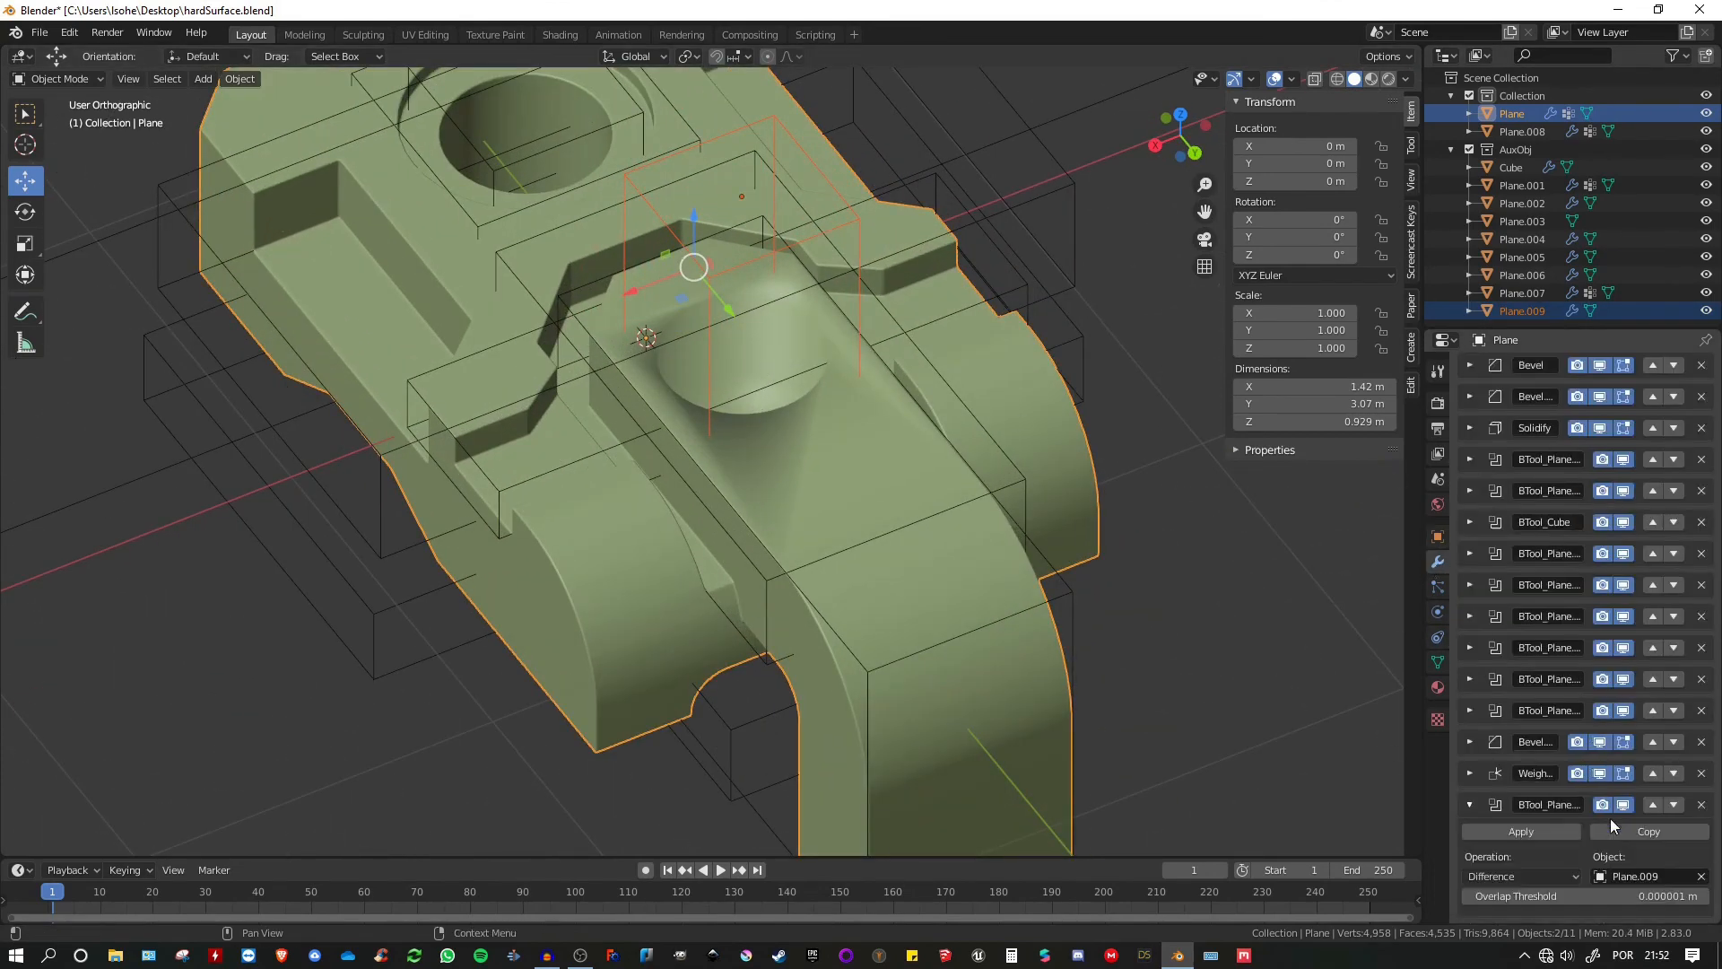
click(1654, 804)
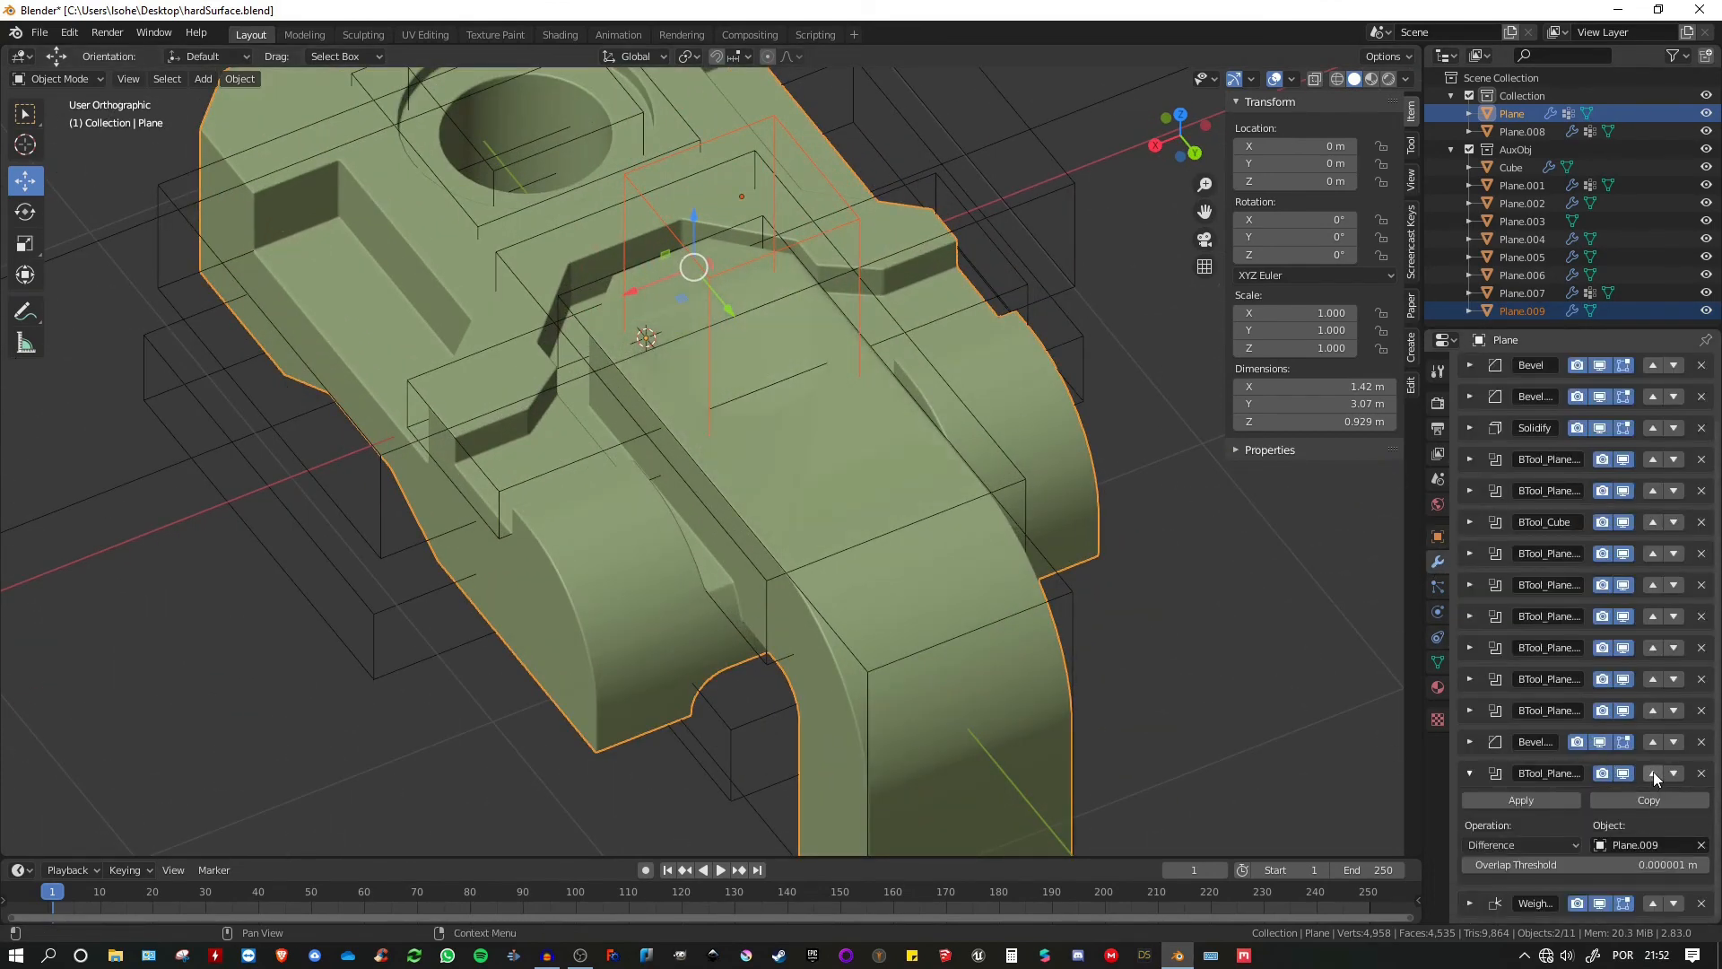
click(1654, 773)
- Raise the duplicated round cutter slightly along Z to make its pocket in the strip shallower
middle_drag(834, 439, 814, 167)
scroll(843, 206, down, 2)
click(856, 211)
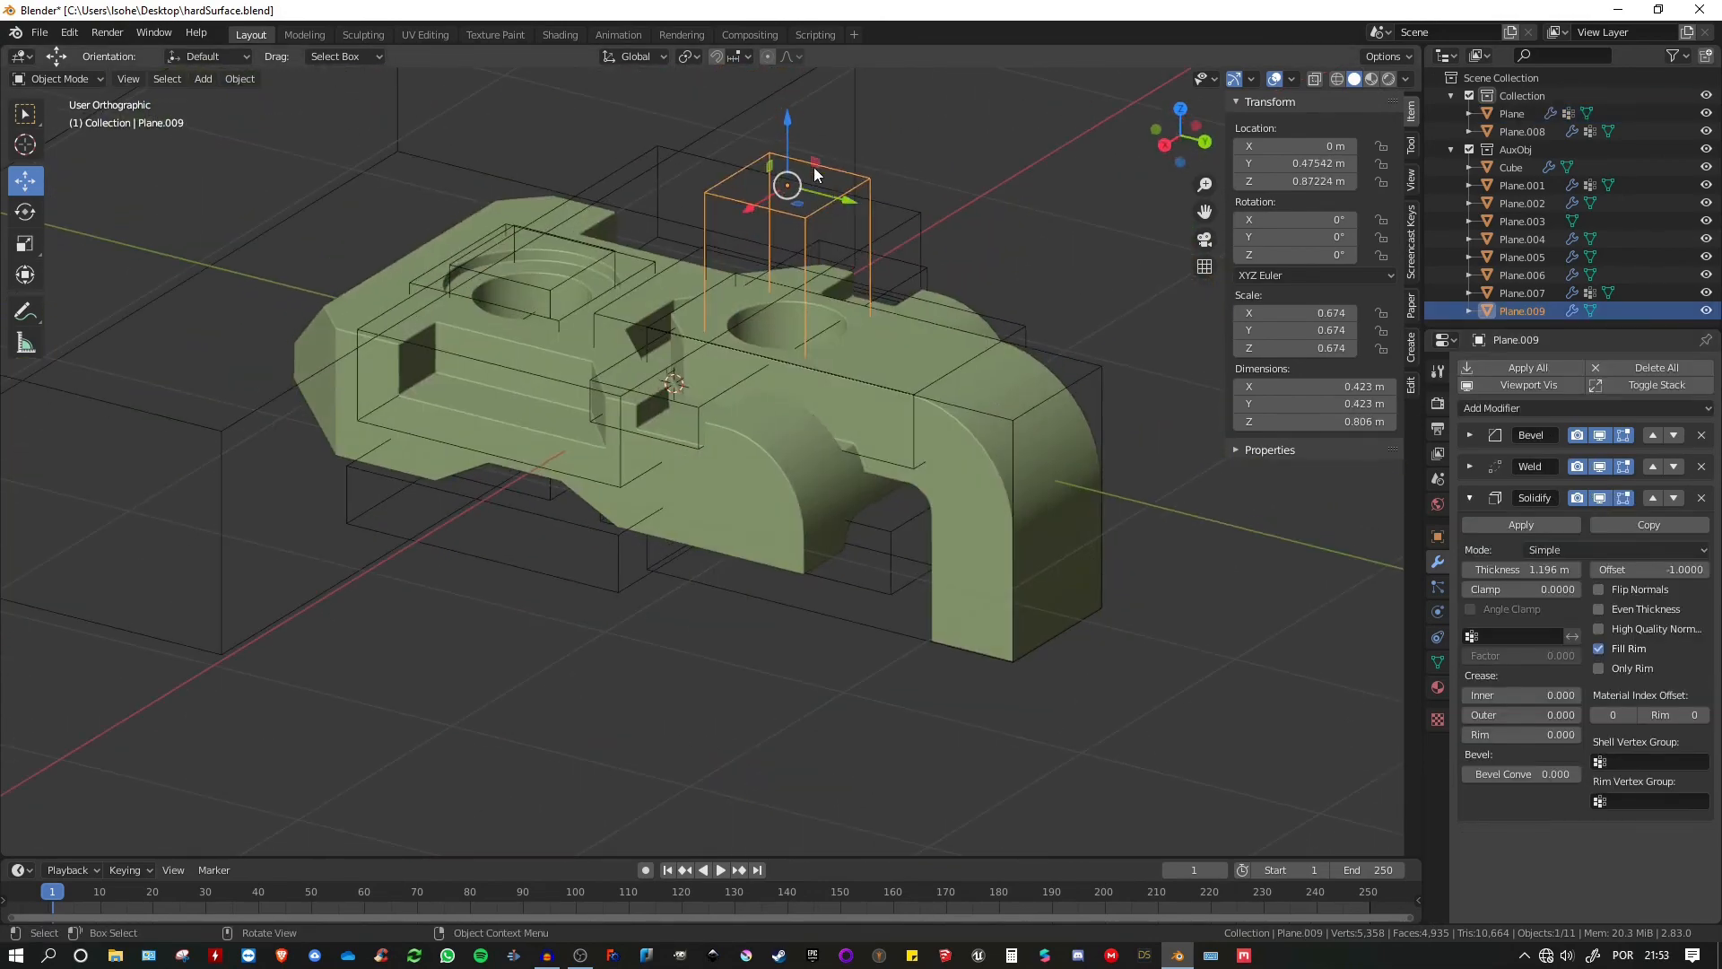
mouse_move(787, 132)
mouse_down()
mouse_move(785, 79)
mouse_move(786, 98)
mouse_up()
scroll(941, 364, down, 3)
- Add a plane and move it along Y to about 2.02 m, behind the body
key(shift+a)
mouse_move(952, 373)
middle_drag(842, 270, 836, 341)
click(1026, 375)
drag(777, 326, 1069, 372)
shift+middle_drag(1055, 357, 847, 343)
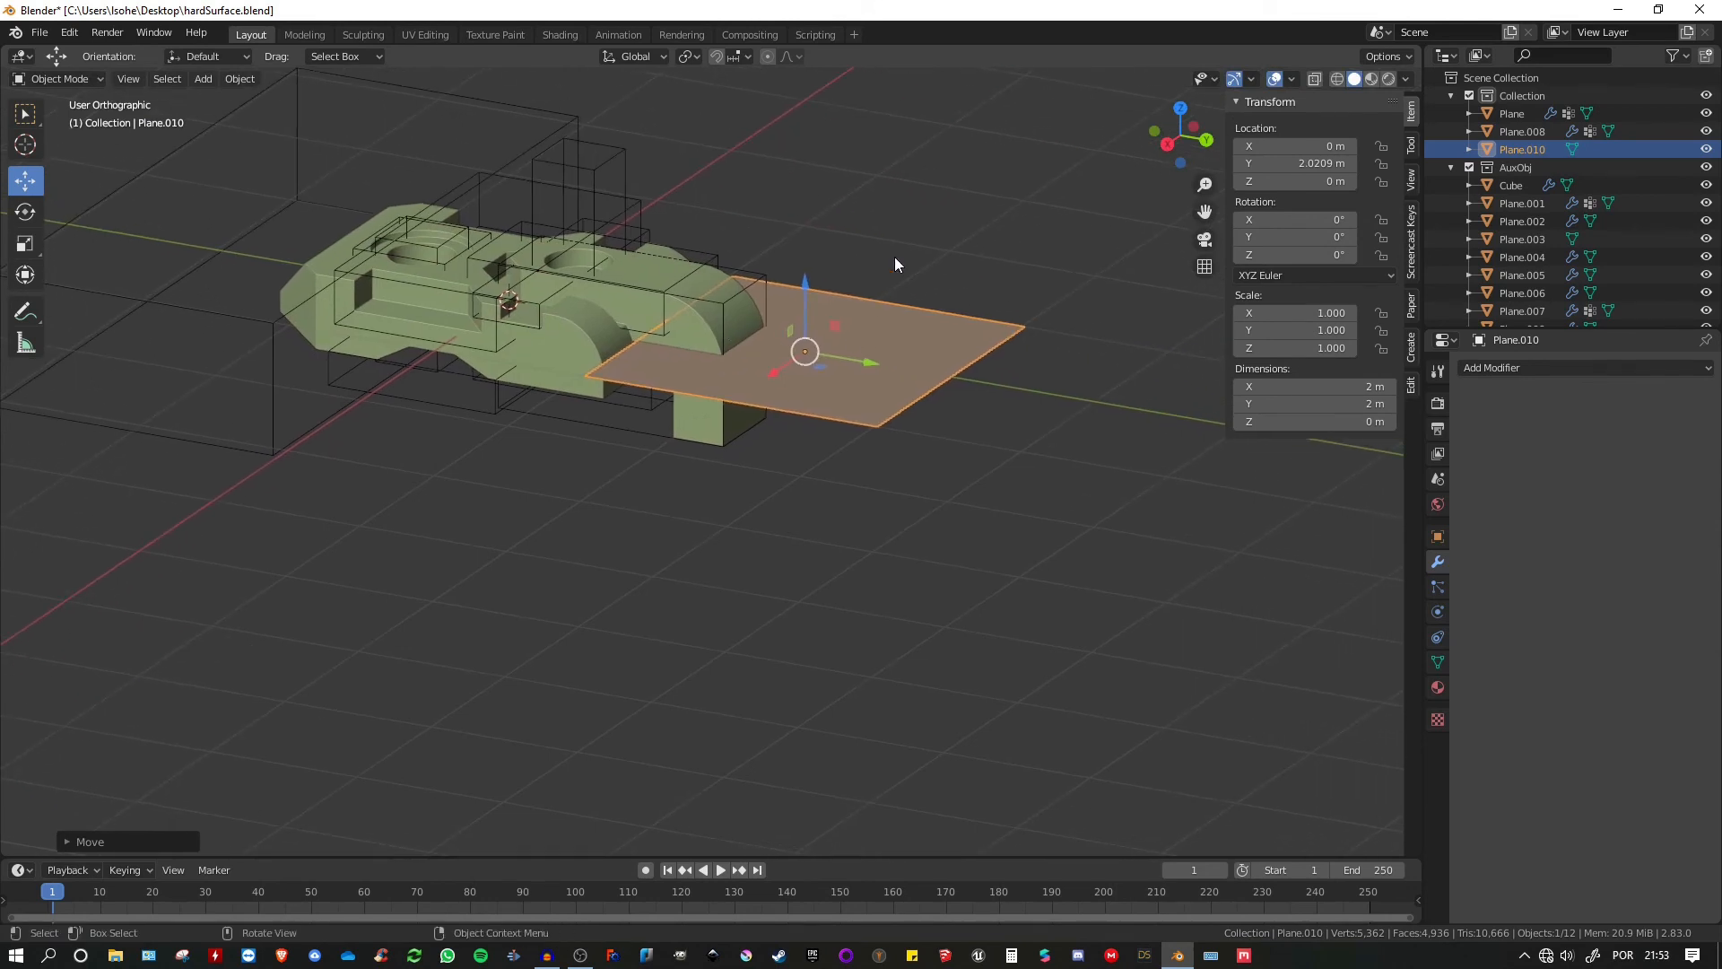
- Rotate the new plane 90° about X and scale it down to about 0.36 m across
text(rx90)
key(Return)
key(s)
click(873, 362)
- Position the upright plane by the strip's lower end, at about Y 1.71 m and Z -0.56 m
middle_drag(870, 354, 729, 314)
drag(804, 286, 804, 383)
shift+middle_drag(897, 387, 1018, 405)
drag(829, 391, 782, 386)
scroll(807, 395, up, 4)
middle_drag(897, 415, 743, 355)
- Add a centred vertical loop cut to the plane and delete the face on one side of it
key(Tab)
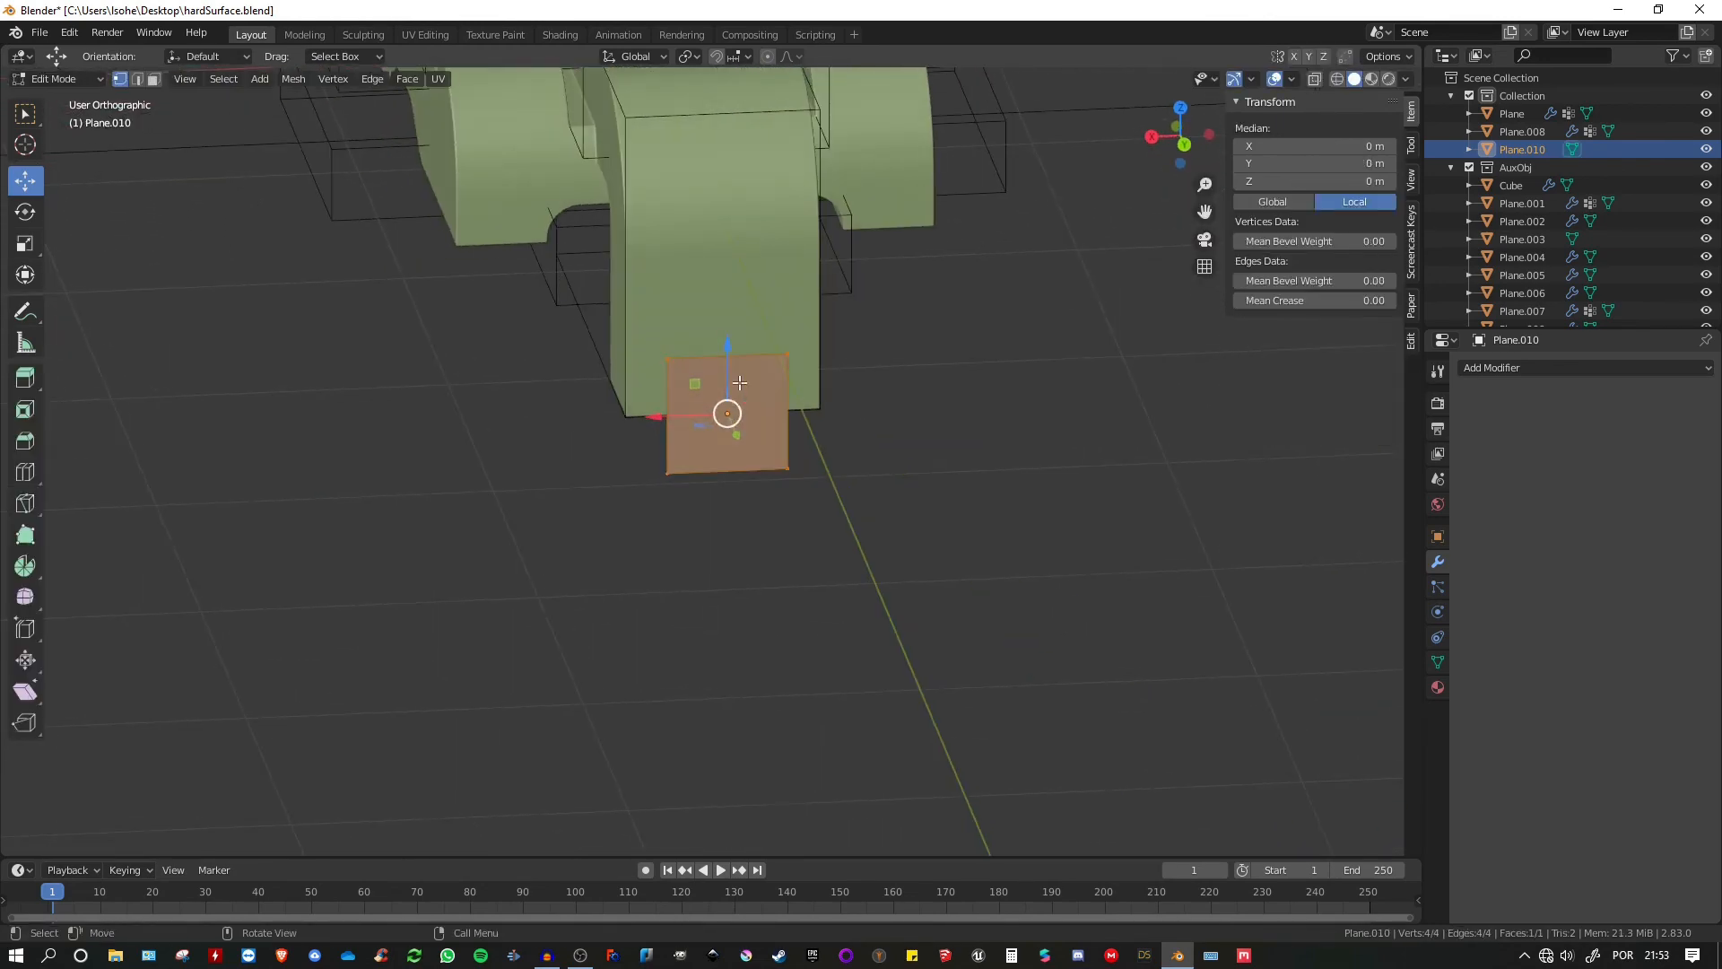
key(ctrl+r)
click(727, 361)
right_click(727, 362)
key(3)
click(750, 417)
key(x)
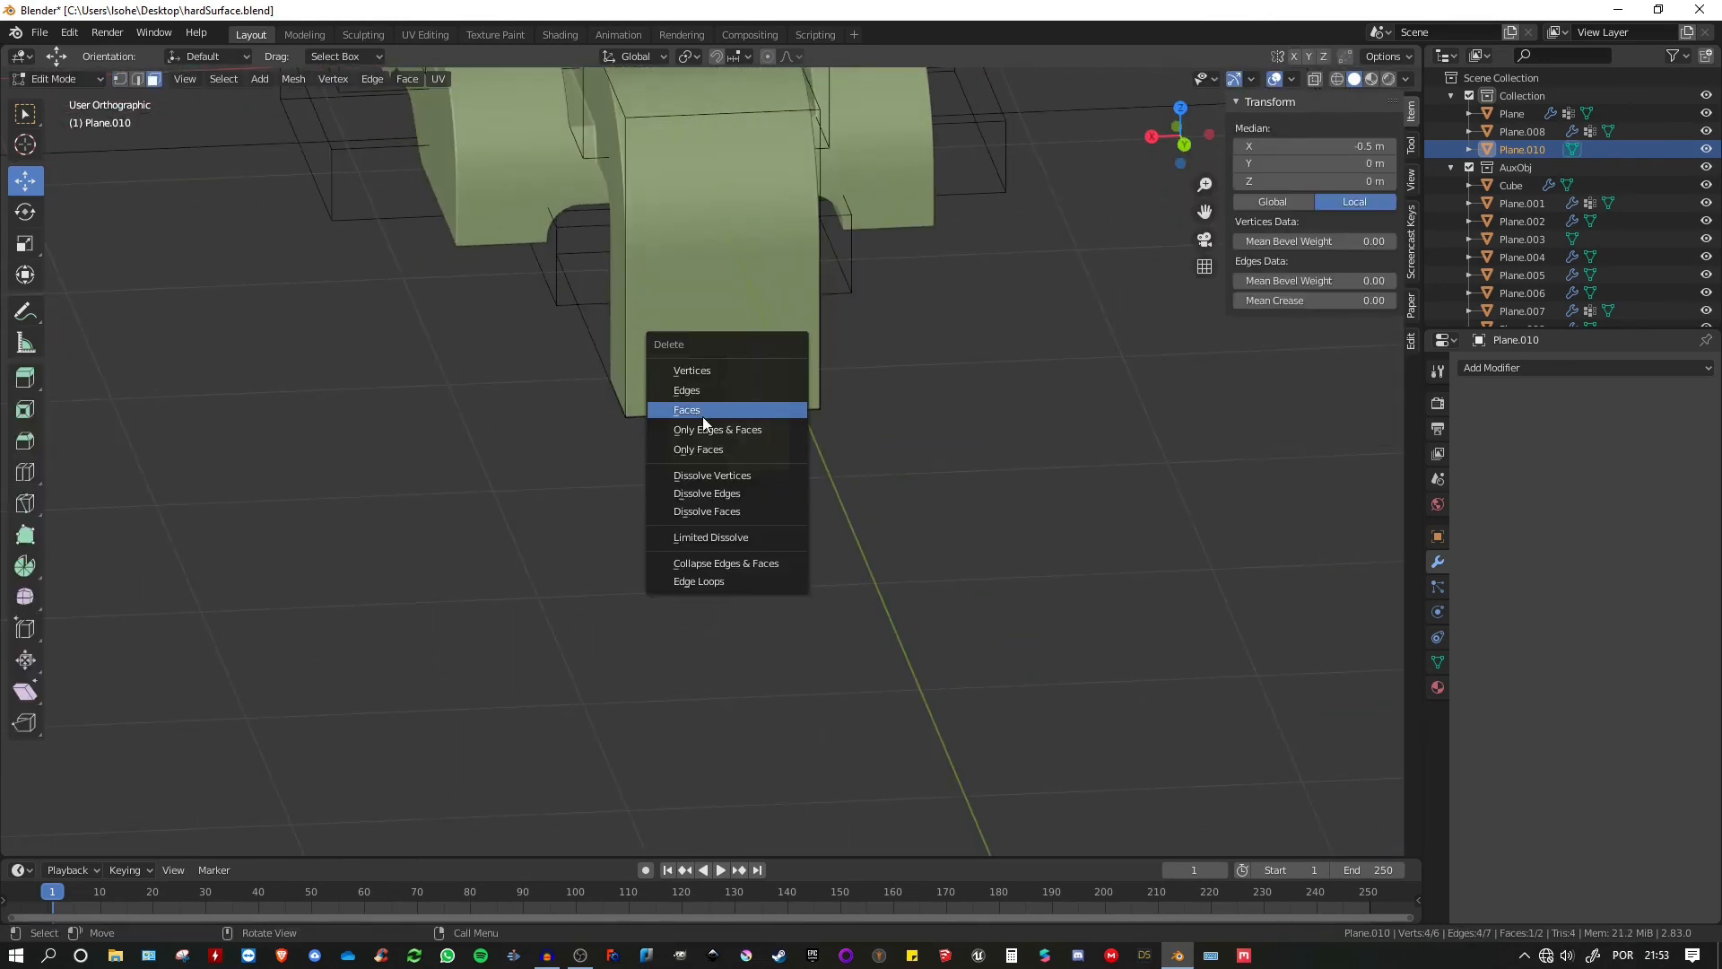
click(702, 410)
key(Tab)
- Apply the half plane's rotation and scale, and add a Mirror modifier on X
middle_drag(815, 328, 1031, 377)
key(ctrl+a)
click(743, 332)
click(1489, 368)
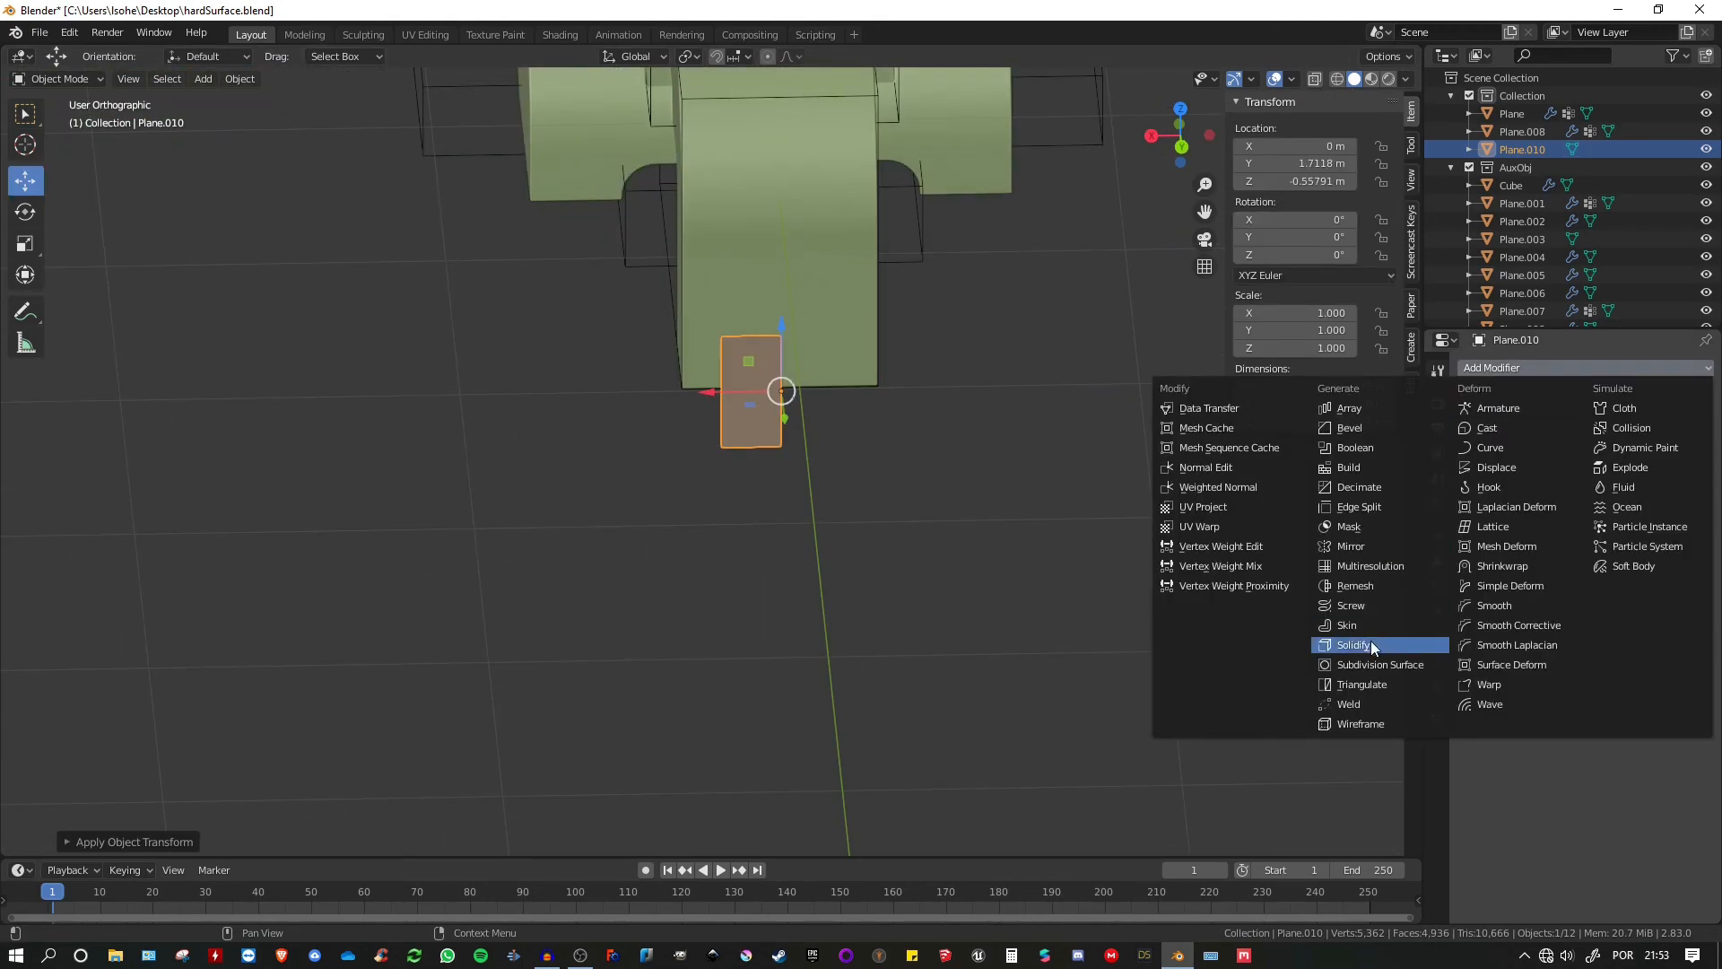
click(1351, 545)
- Divide the half plane horizontally and extrude its lower outer edge along X to about 0.35 m from the centre
middle_drag(715, 414, 725, 392)
scroll(726, 392, up, 2)
key(Tab)
middle_drag(770, 375, 879, 392)
middle_drag(759, 403, 769, 310)
key(e)
key(x)
click(784, 408)
- Move the mirrored plate along Y to about 1.658 m, closer to the strip's leg
key(Tab)
key(g)
key(y)
click(852, 372)
- Raise the two vertices of the plate's inner horizontal edge along Z to give it sloped shoulders
key(Tab)
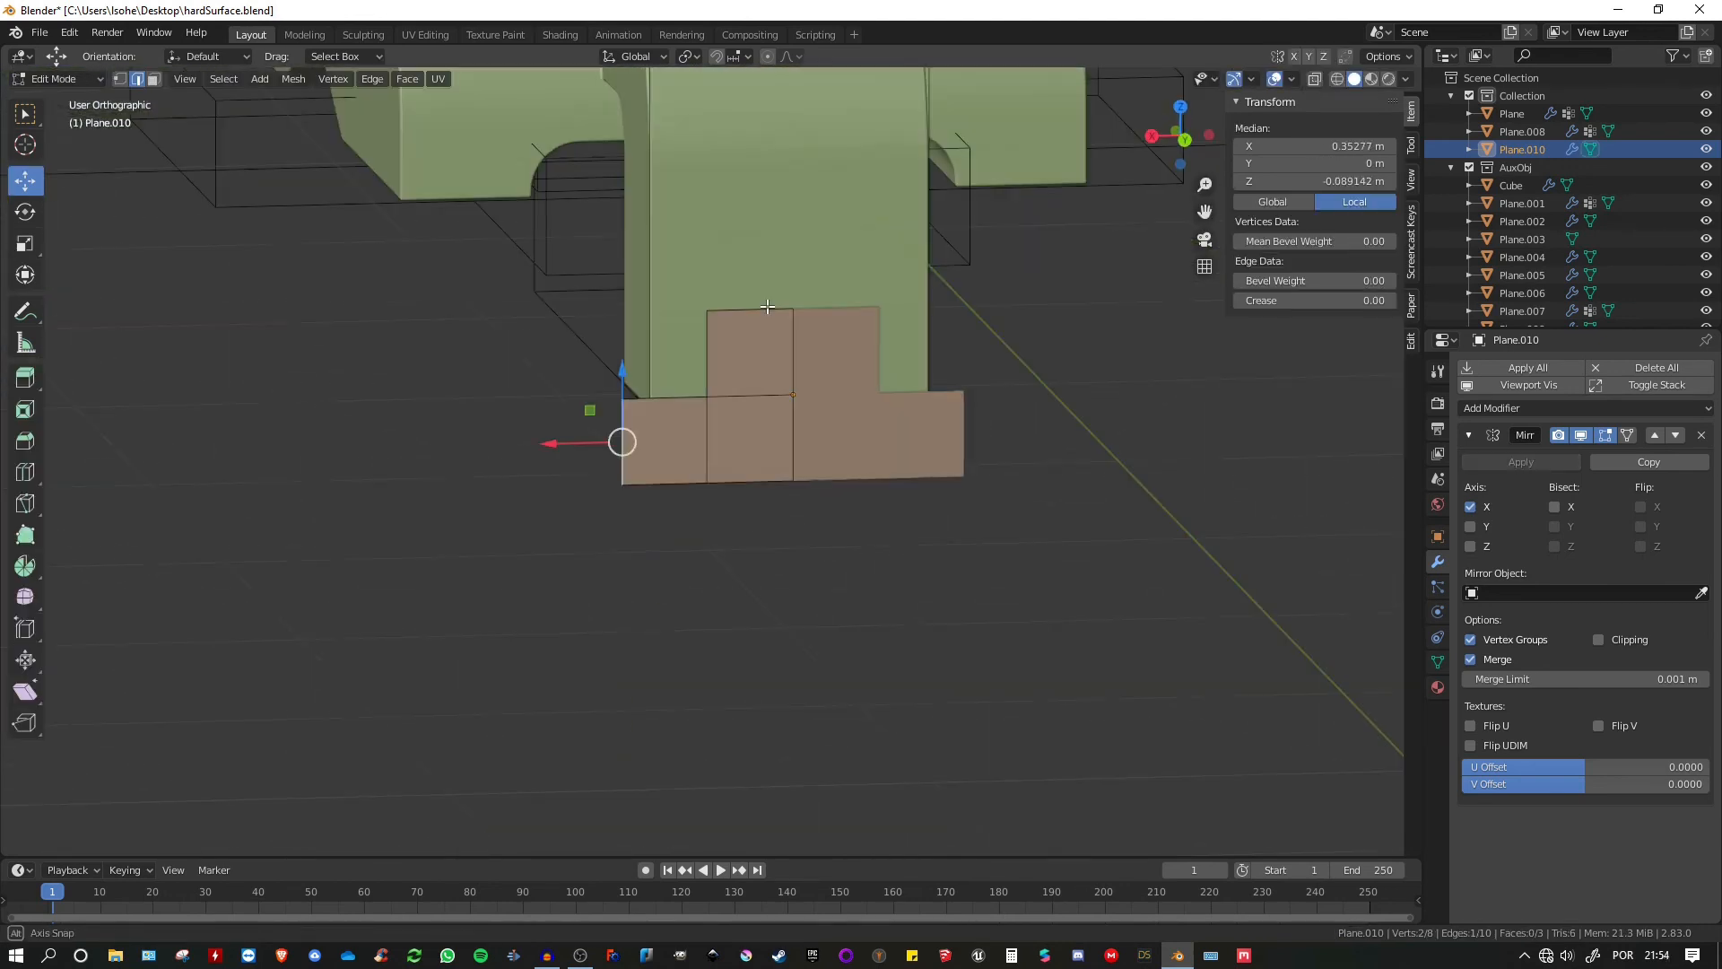
key(1)
shift+click(791, 393)
key(g)
key(z)
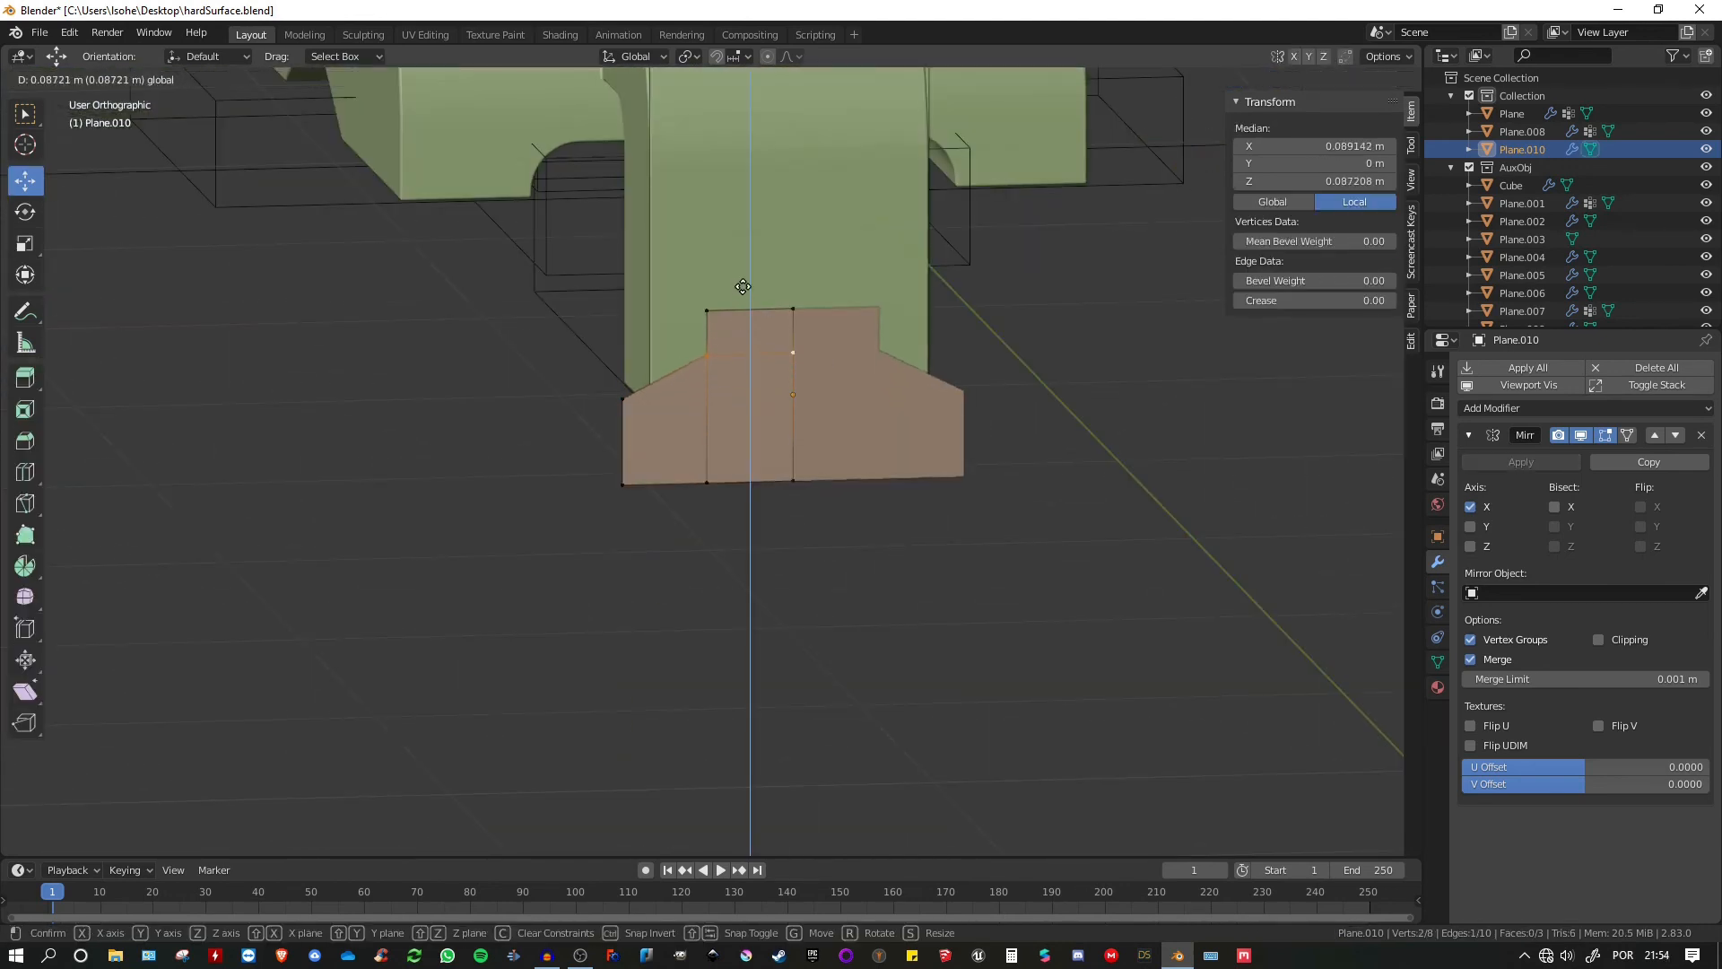
click(742, 296)
- Raise the plate's two top vertices along Z to a local height of about 0.288 m
mouse_move(794, 283)
middle_down()
mouse_move(819, 277)
mouse_move(805, 281)
middle_up()
click(764, 307)
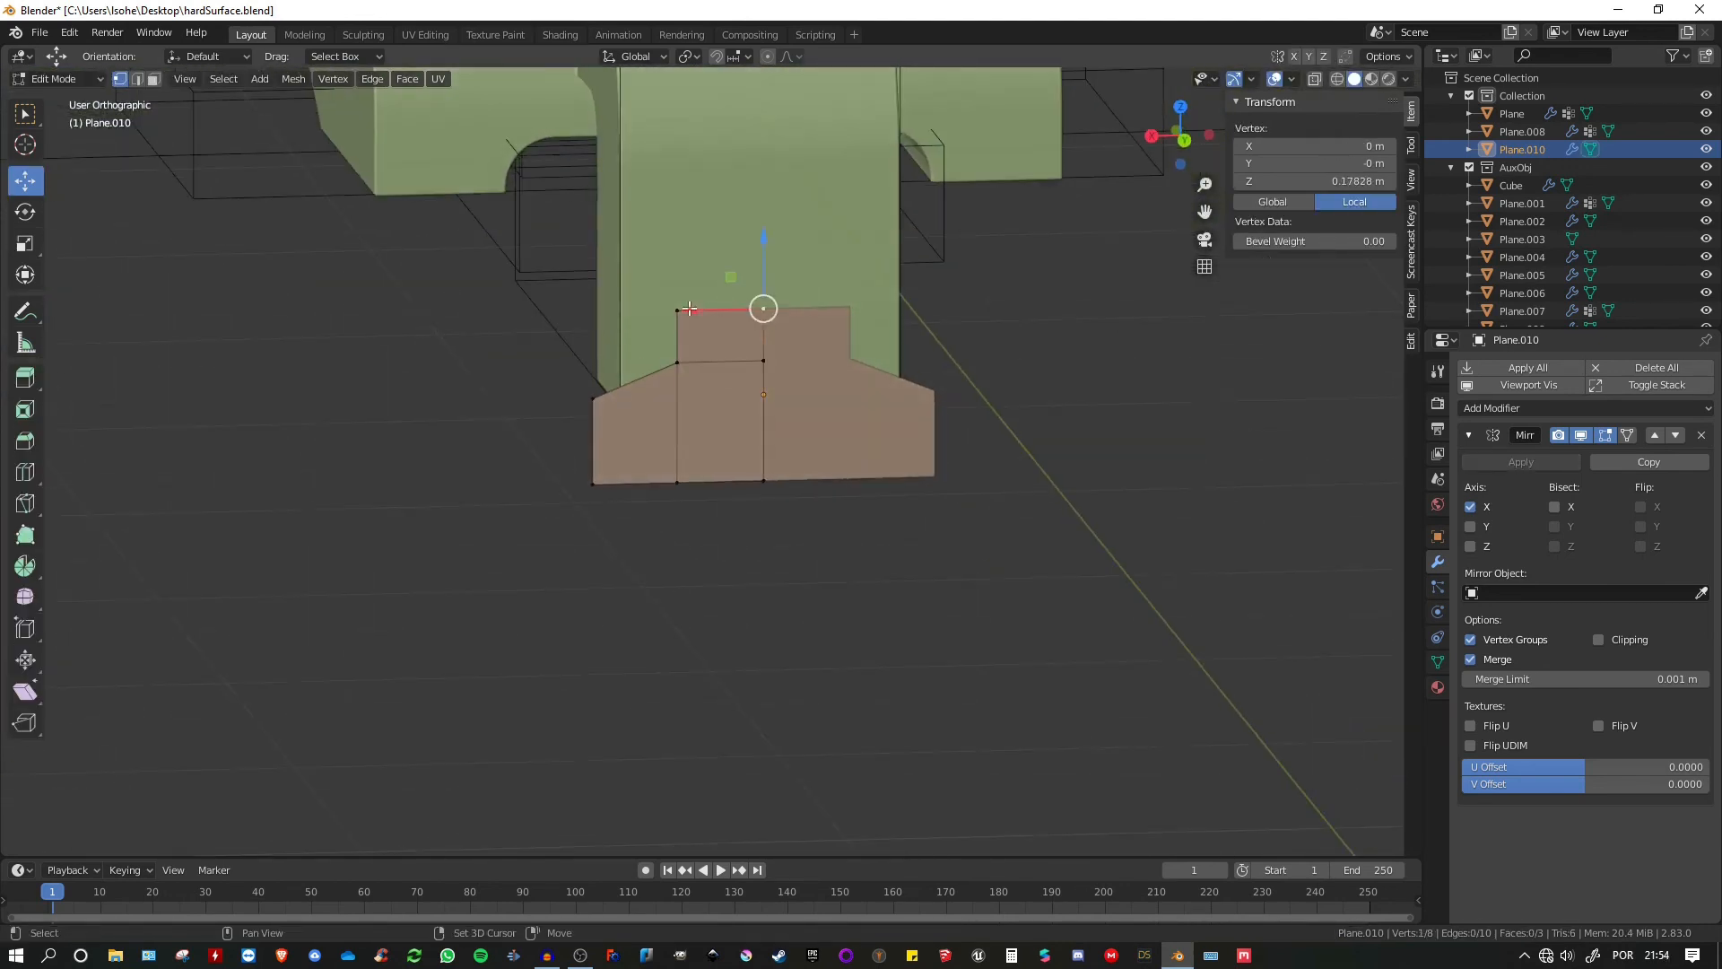
shift+click(679, 309)
key(g)
key(z)
click(722, 185)
middle_drag(720, 193, 834, 202)
scroll(834, 202, up, 1)
shift+middle_drag(807, 215, 852, 278)
- Assign the plate's upper outer corner vertex to a vertex group
click(744, 311)
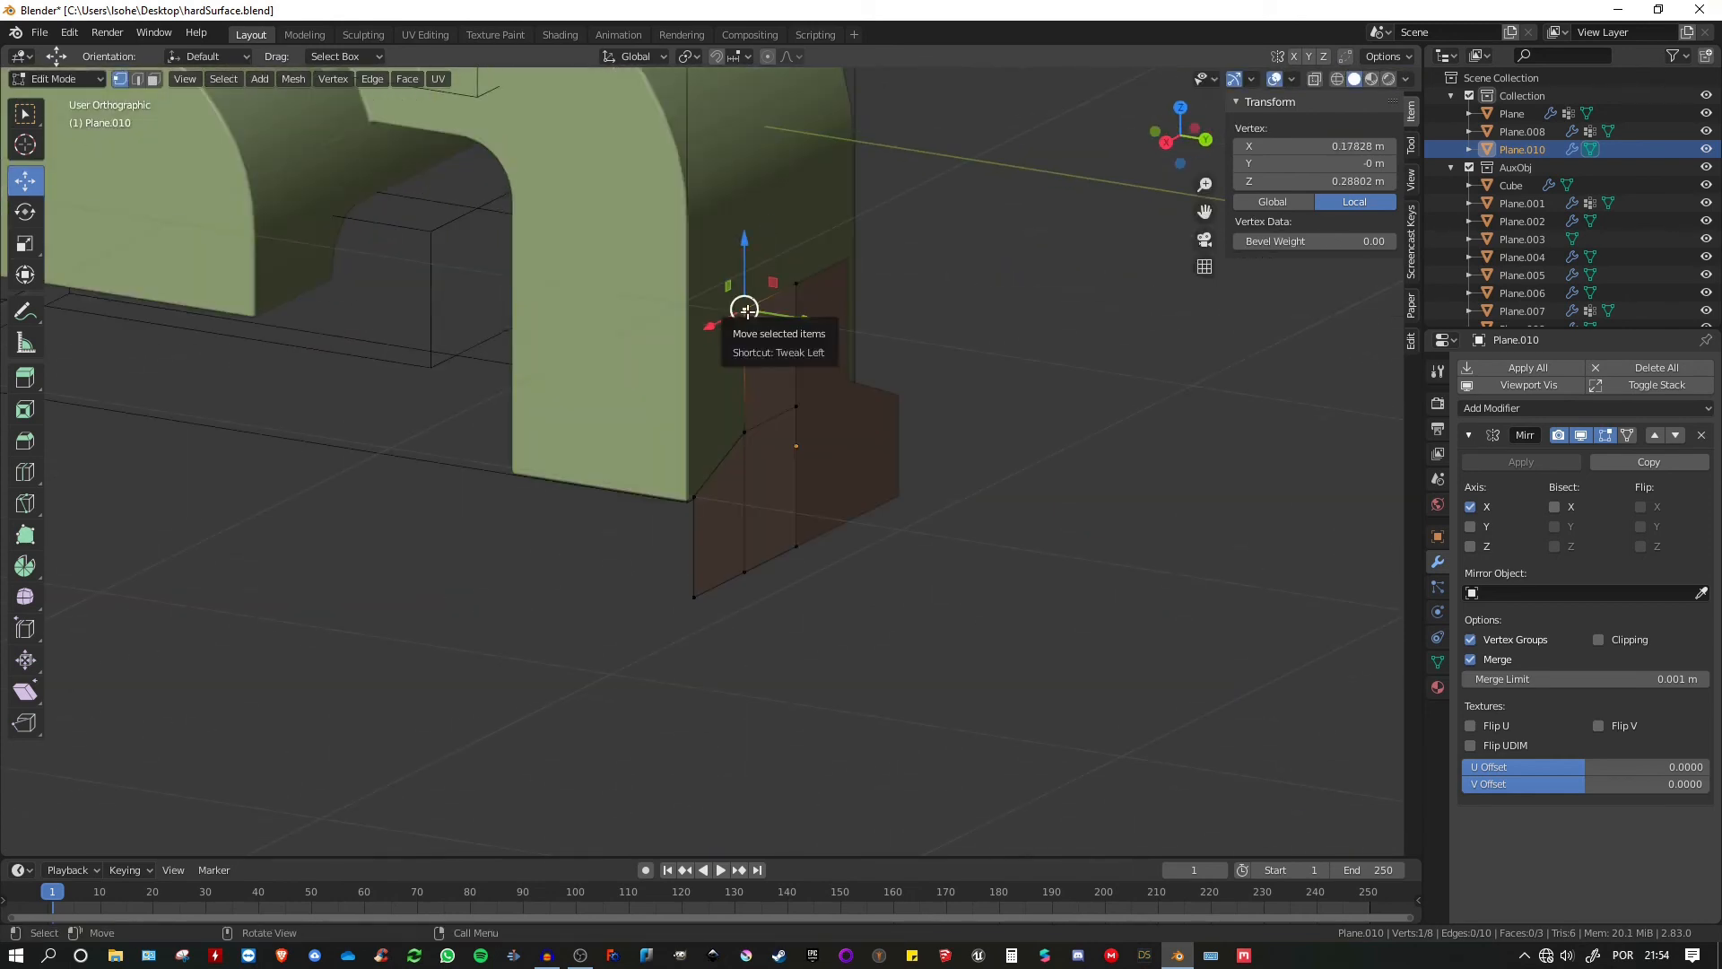
middle_drag(820, 368, 947, 391)
click(1438, 662)
click(1510, 535)
- Add a Bevel modifier to the mirrored plate, affecting only vertices and limited to the vertex group Group
key(Tab)
click(1437, 562)
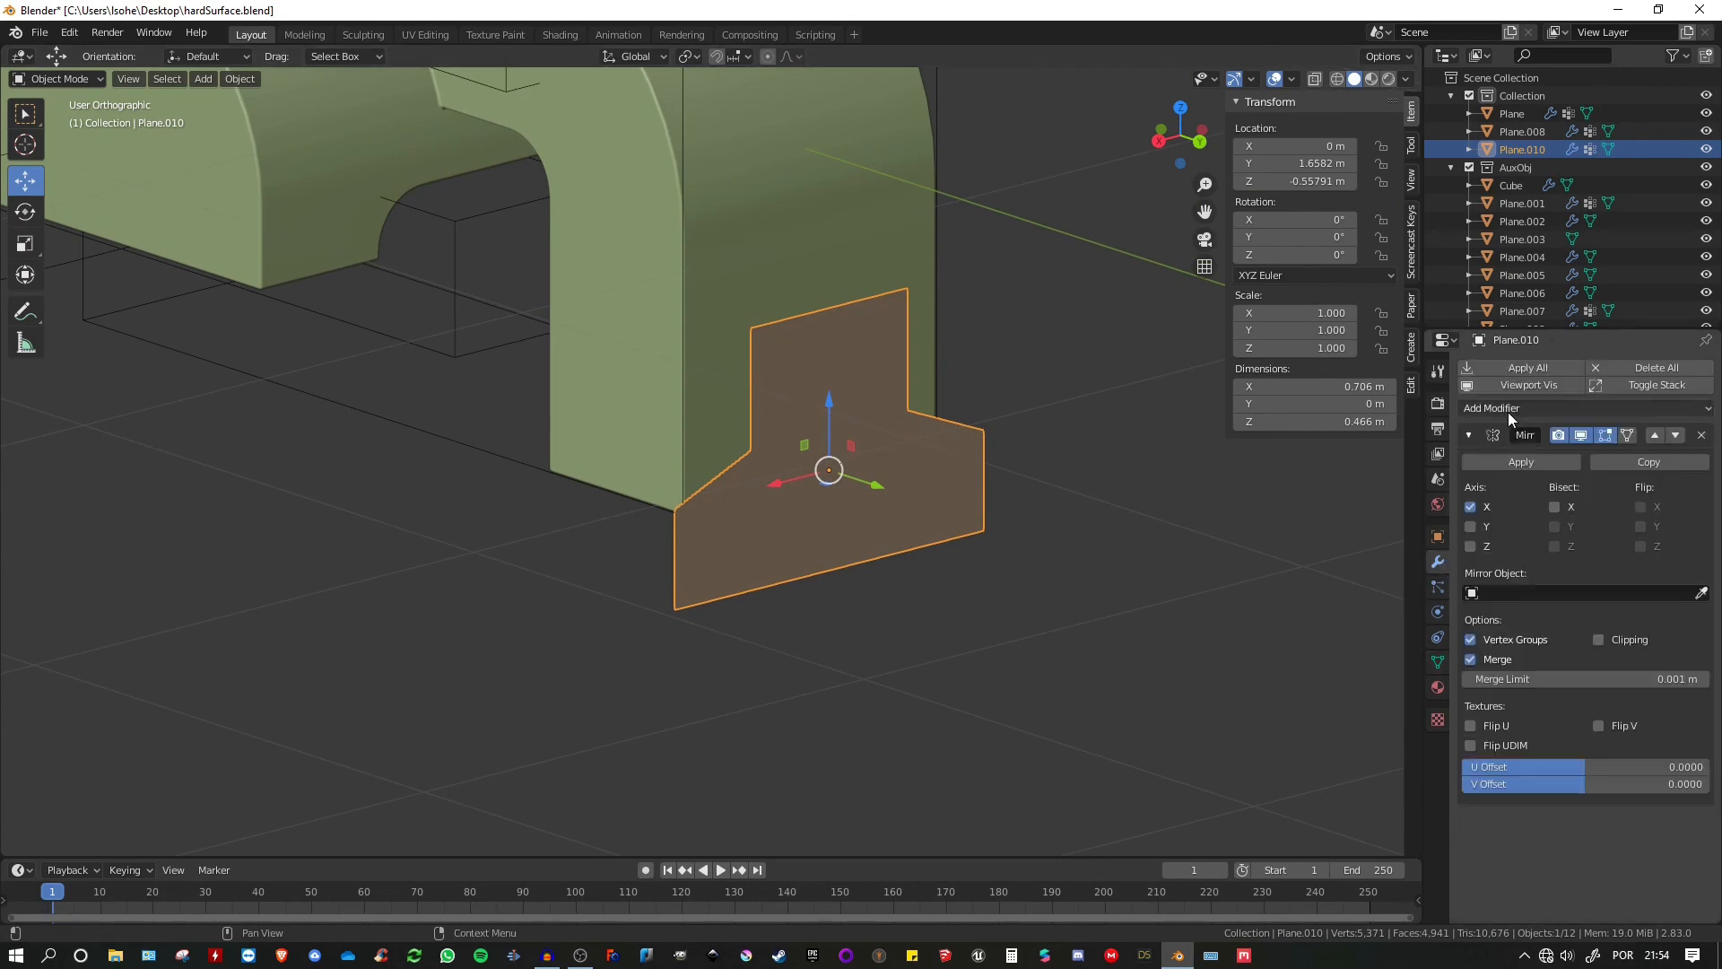
click(1468, 435)
click(1505, 411)
click(1347, 468)
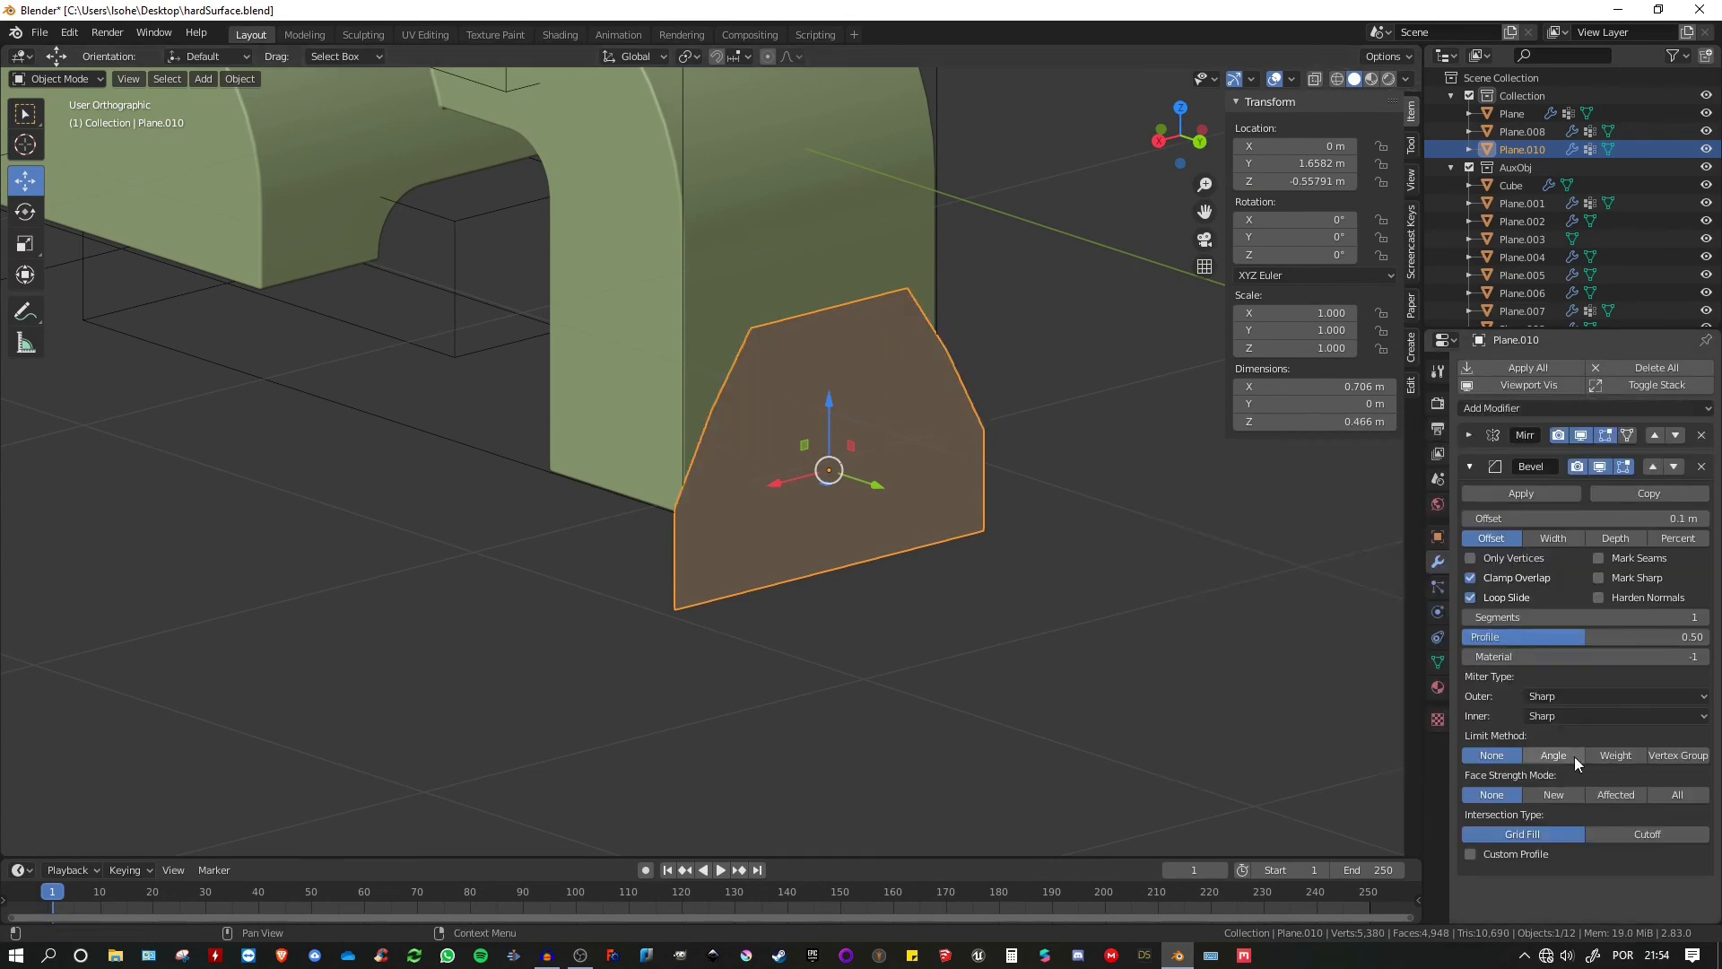
click(1471, 557)
click(1666, 754)
click(1525, 775)
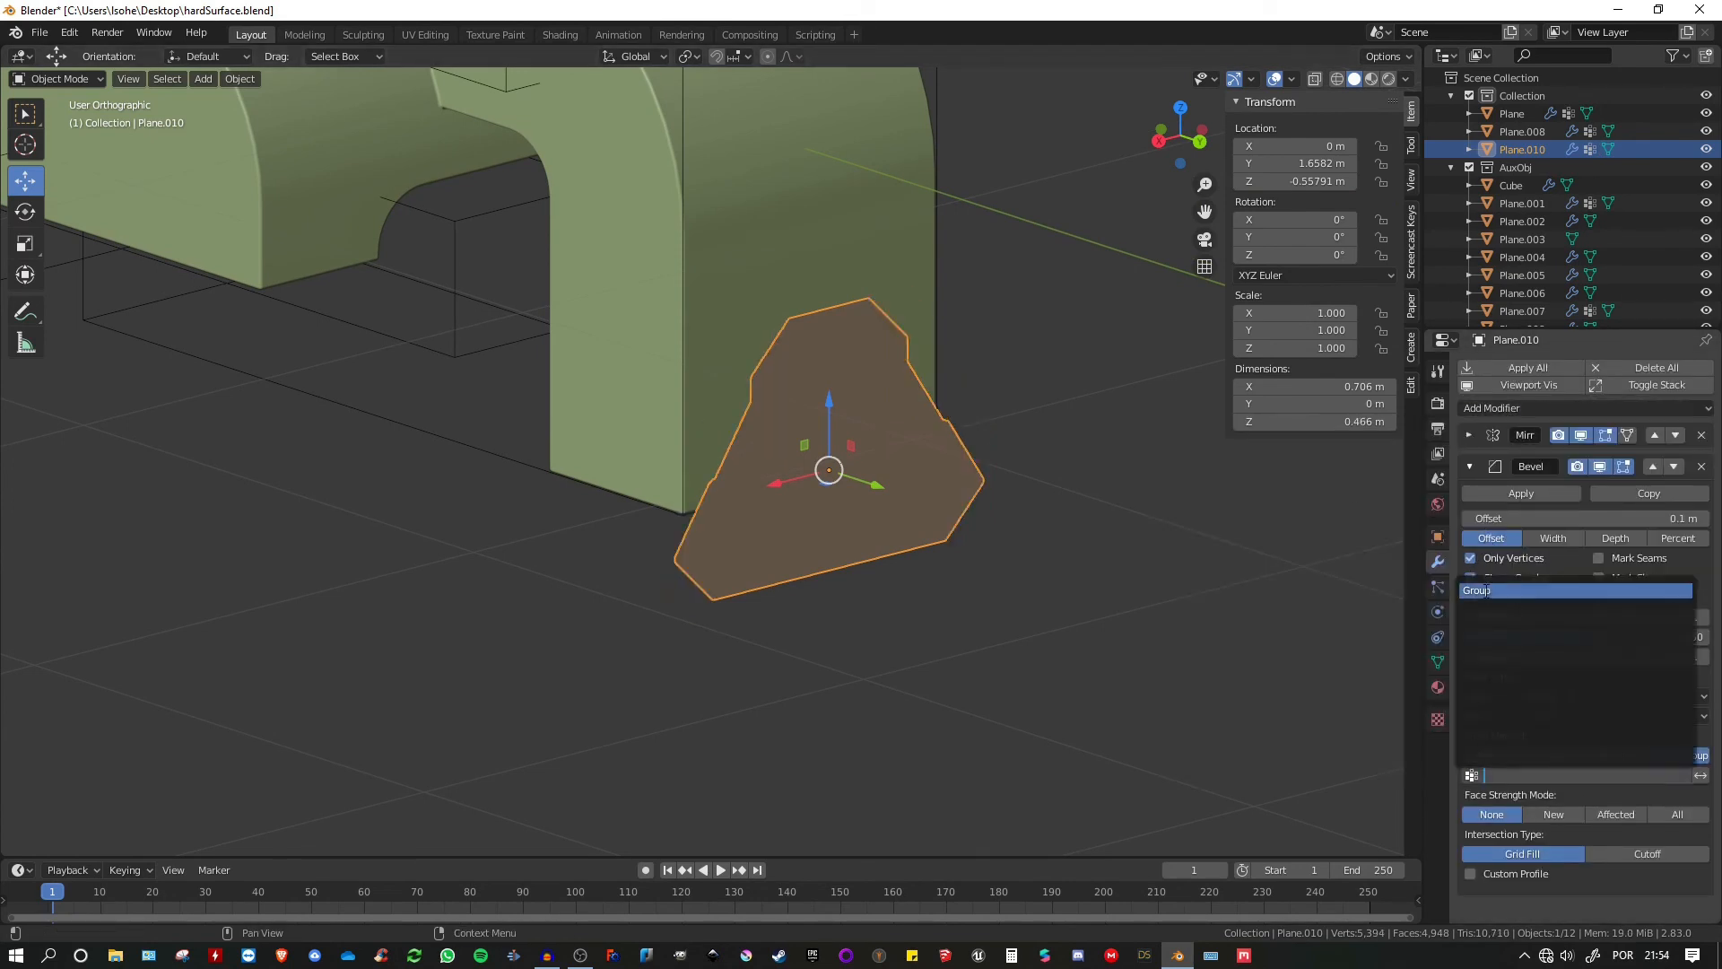
click(1570, 587)
- Set the plate's vertex bevel to 5 segments with an offset of about 0.073 m
click(1601, 618)
text(5)
key(Return)
middle_drag(1079, 435, 1021, 436)
drag(1583, 519, 1556, 519)
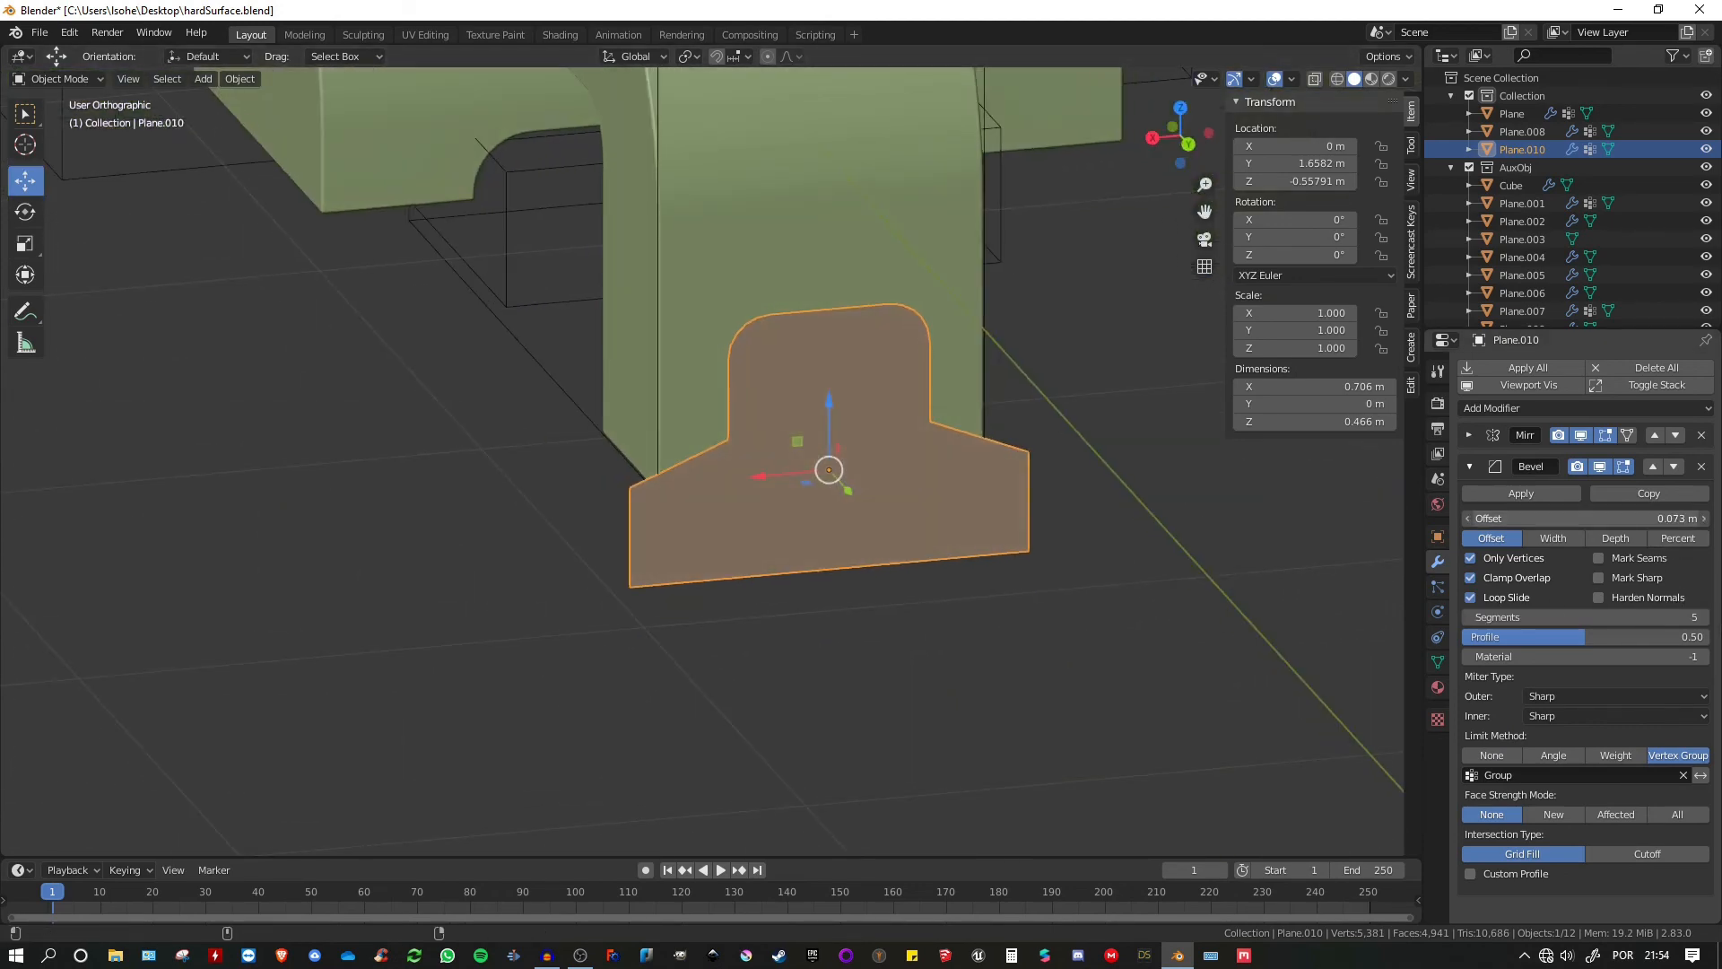
- Add a Solidify modifier to the plate and thicken it along Y to about 0.56 m, through the strip's leg
scroll(986, 418, down, 2)
middle_drag(986, 418, 1079, 440)
click(1469, 466)
click(1478, 409)
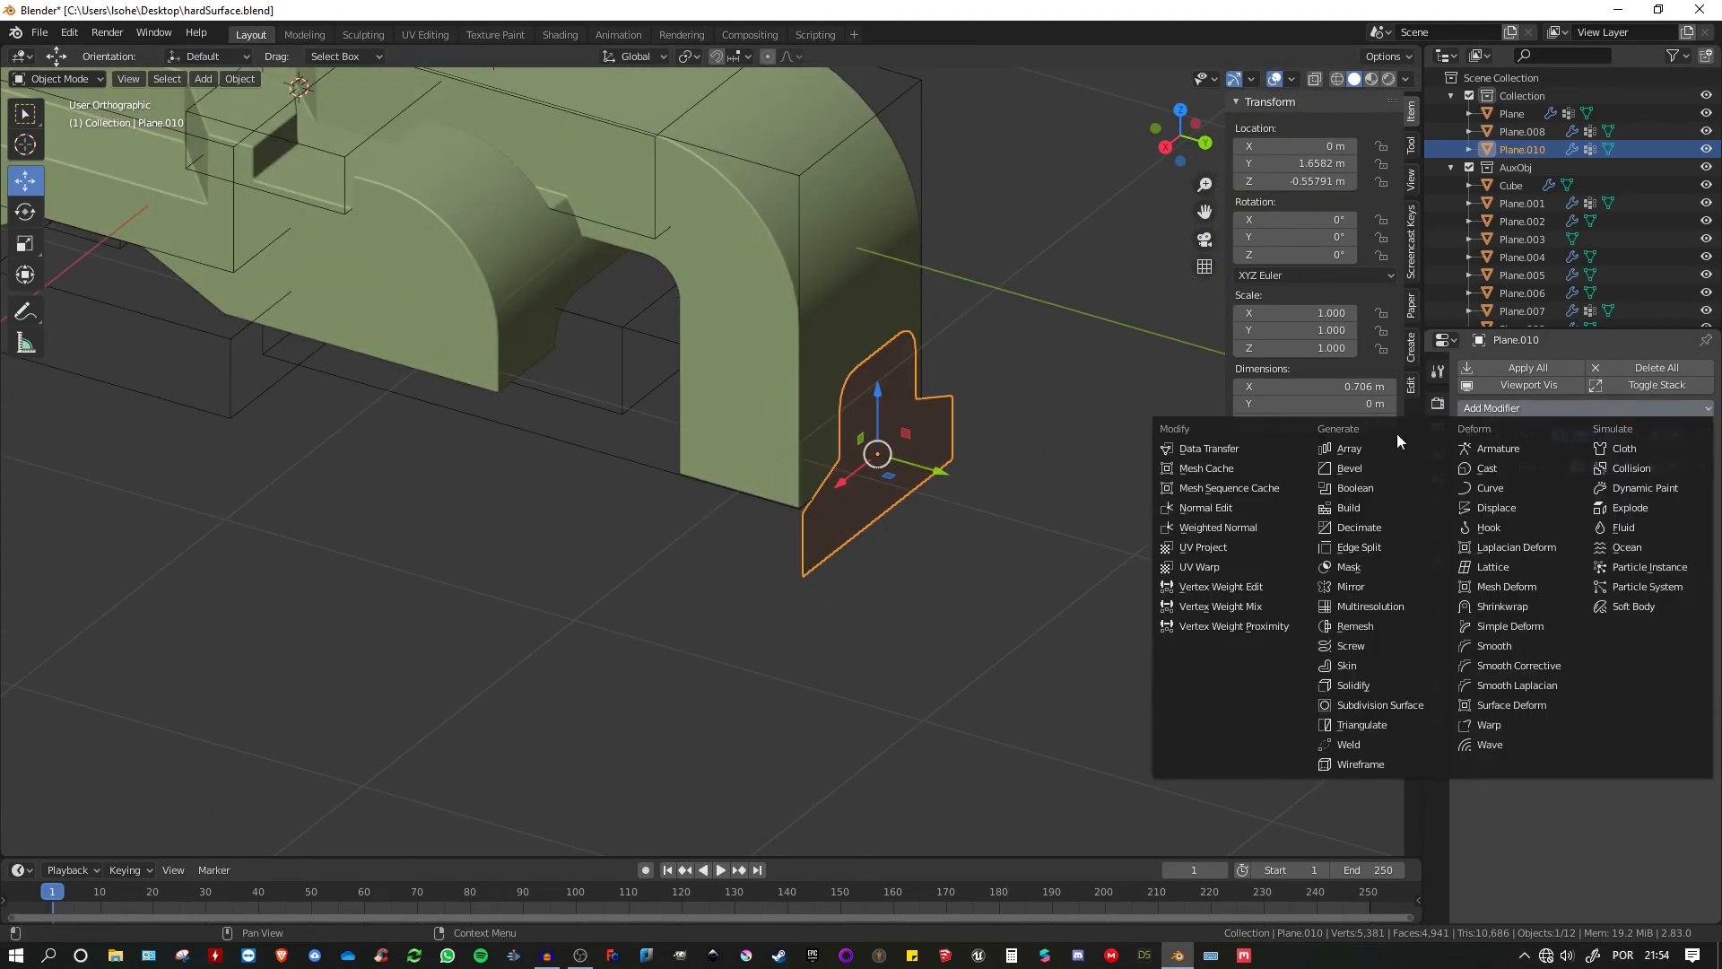
click(1339, 689)
drag(1538, 571, 1417, 571)
- Shade the thickened plate smooth and turn on Auto Smooth in its normals settings
right_click(826, 411)
middle_drag(1030, 546, 1026, 504)
click(825, 411)
click(1438, 661)
click(1489, 732)
scroll(1058, 520, down, 2)
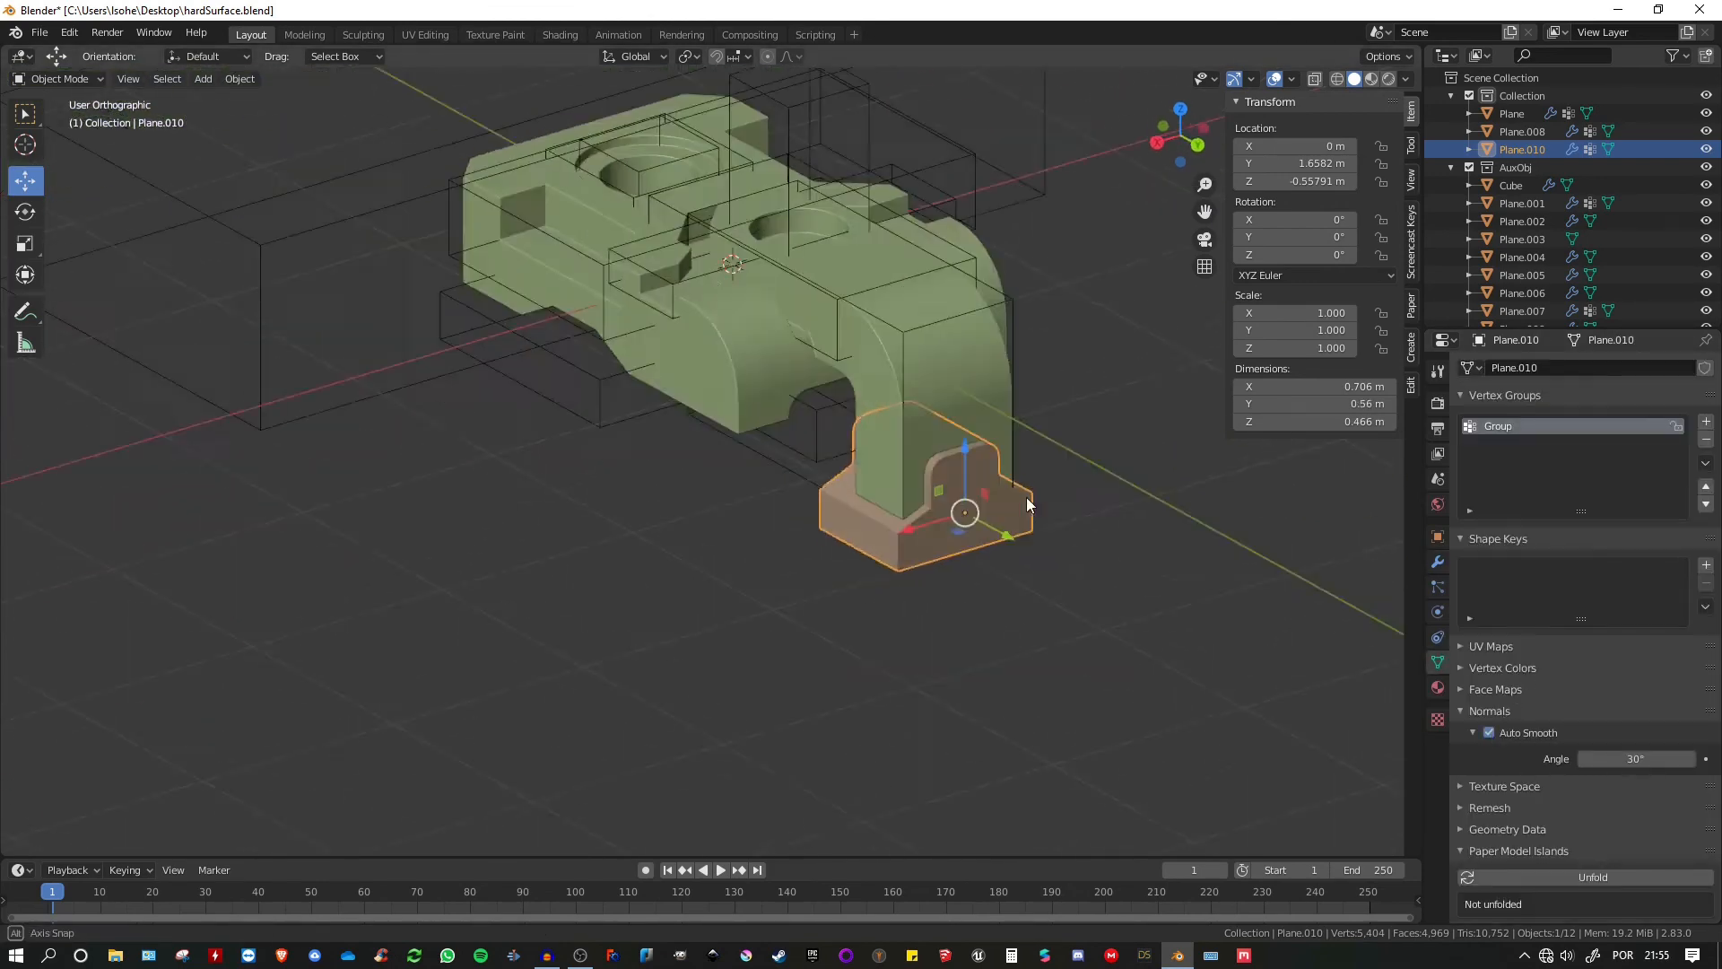
- Subtract the thickened plate from the main body's rear leg with a Boolean Difference, keeping the body selected
scroll(1013, 457, up, 3)
shift+click(996, 311)
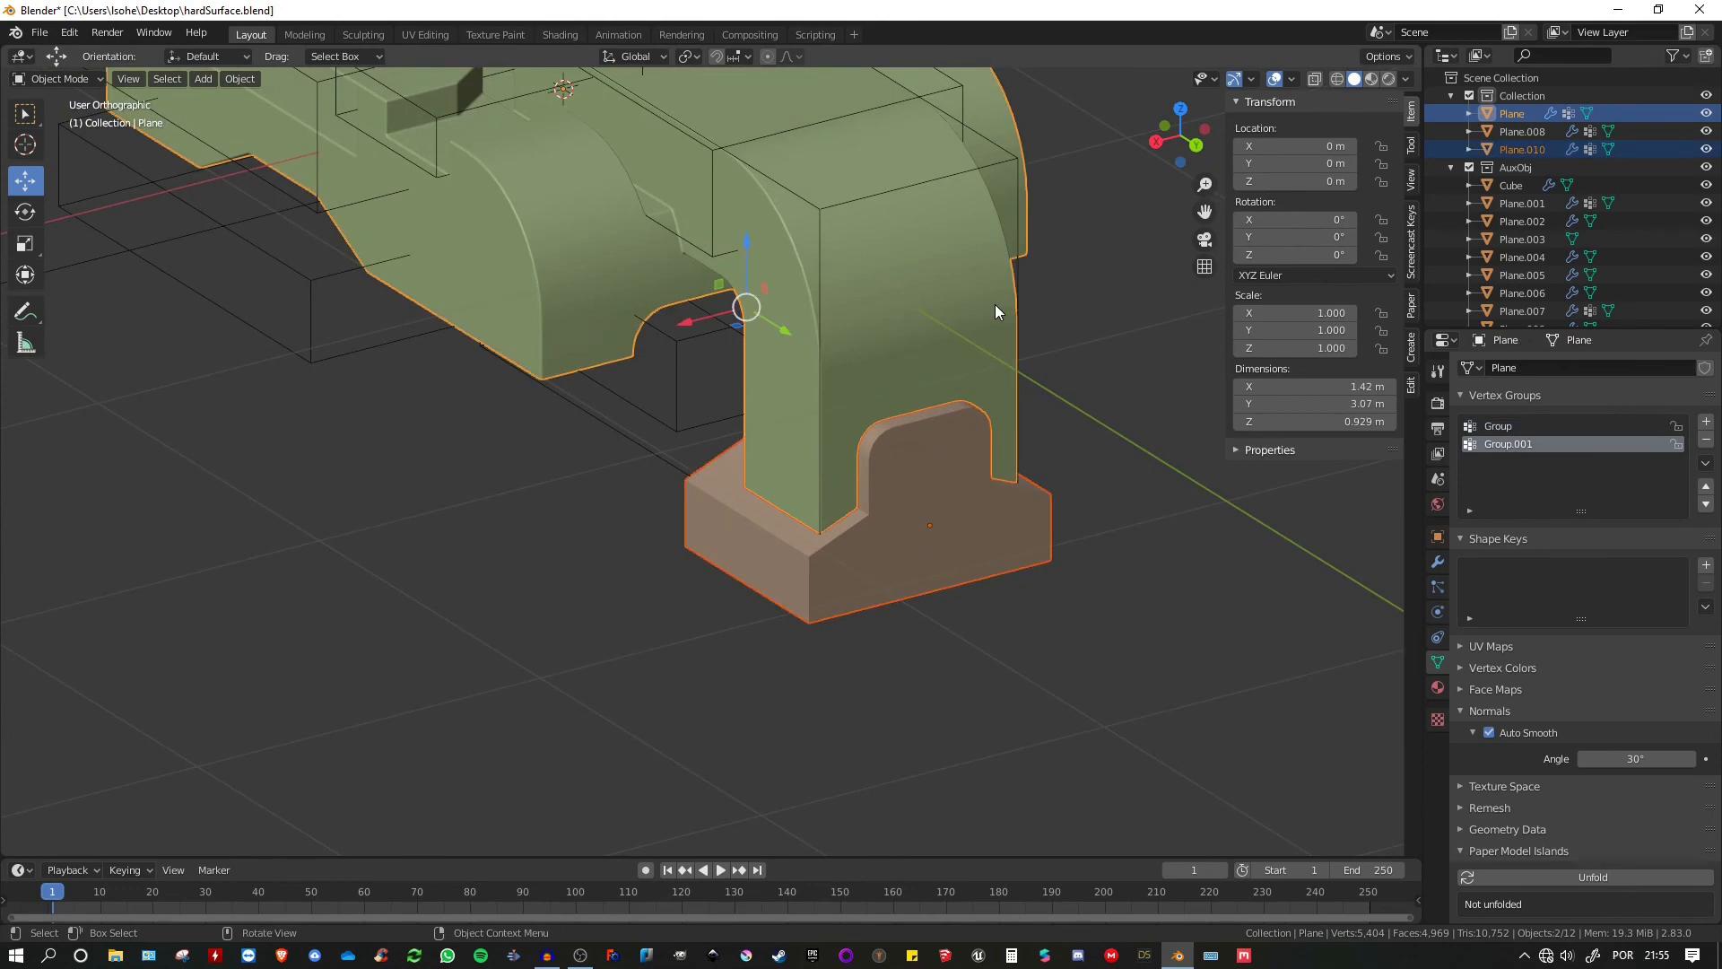
key(ctrl+KP_Subtract)
middle_drag(906, 364, 873, 329)
click(852, 356)
click(1438, 562)
click(952, 359)
- Move the new Boolean modifier above the main body's final Bevel and Weighted Normal modifiers
scroll(1581, 762, down, 5)
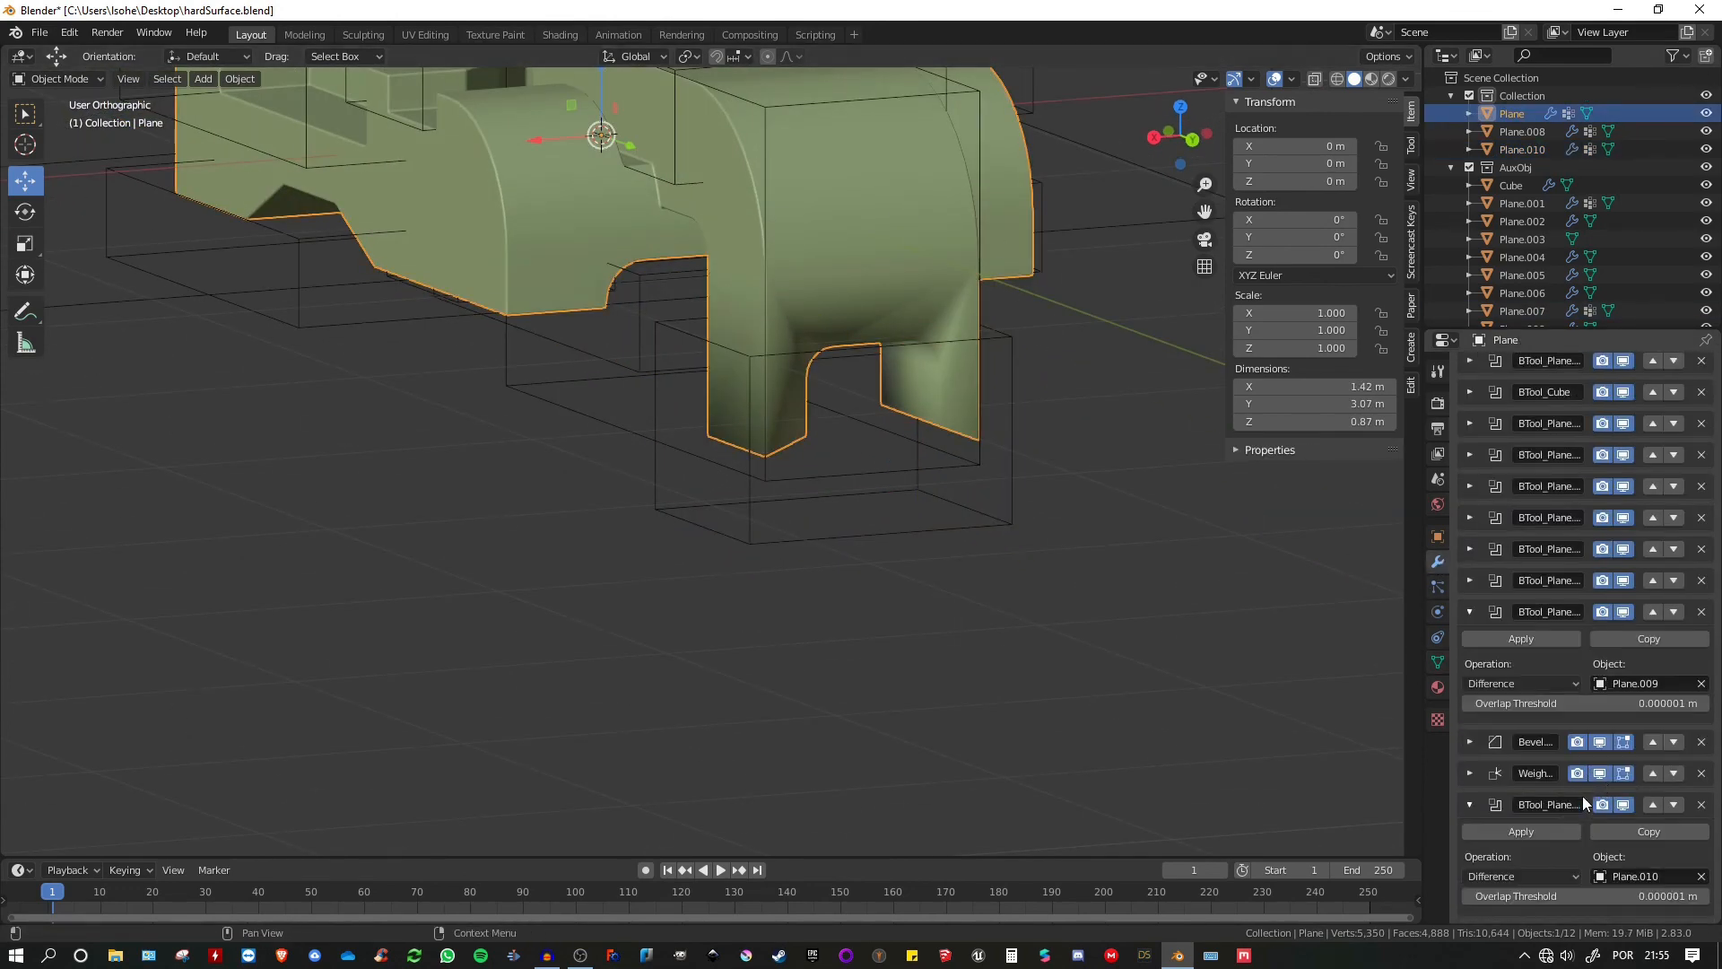
click(1652, 803)
click(1652, 773)
mouse_move(1094, 434)
middle_down()
mouse_move(988, 443)
mouse_move(1184, 471)
middle_up()
- Exclude the AuxObj collection from the view and move cutters Plane.008 and Plane.010 into it
scroll(1183, 470, down, 3)
click(1450, 168)
click(1469, 168)
middle_drag(1051, 351, 1053, 391)
click(1024, 357)
shift+click(1048, 475)
key(m)
click(1053, 389)
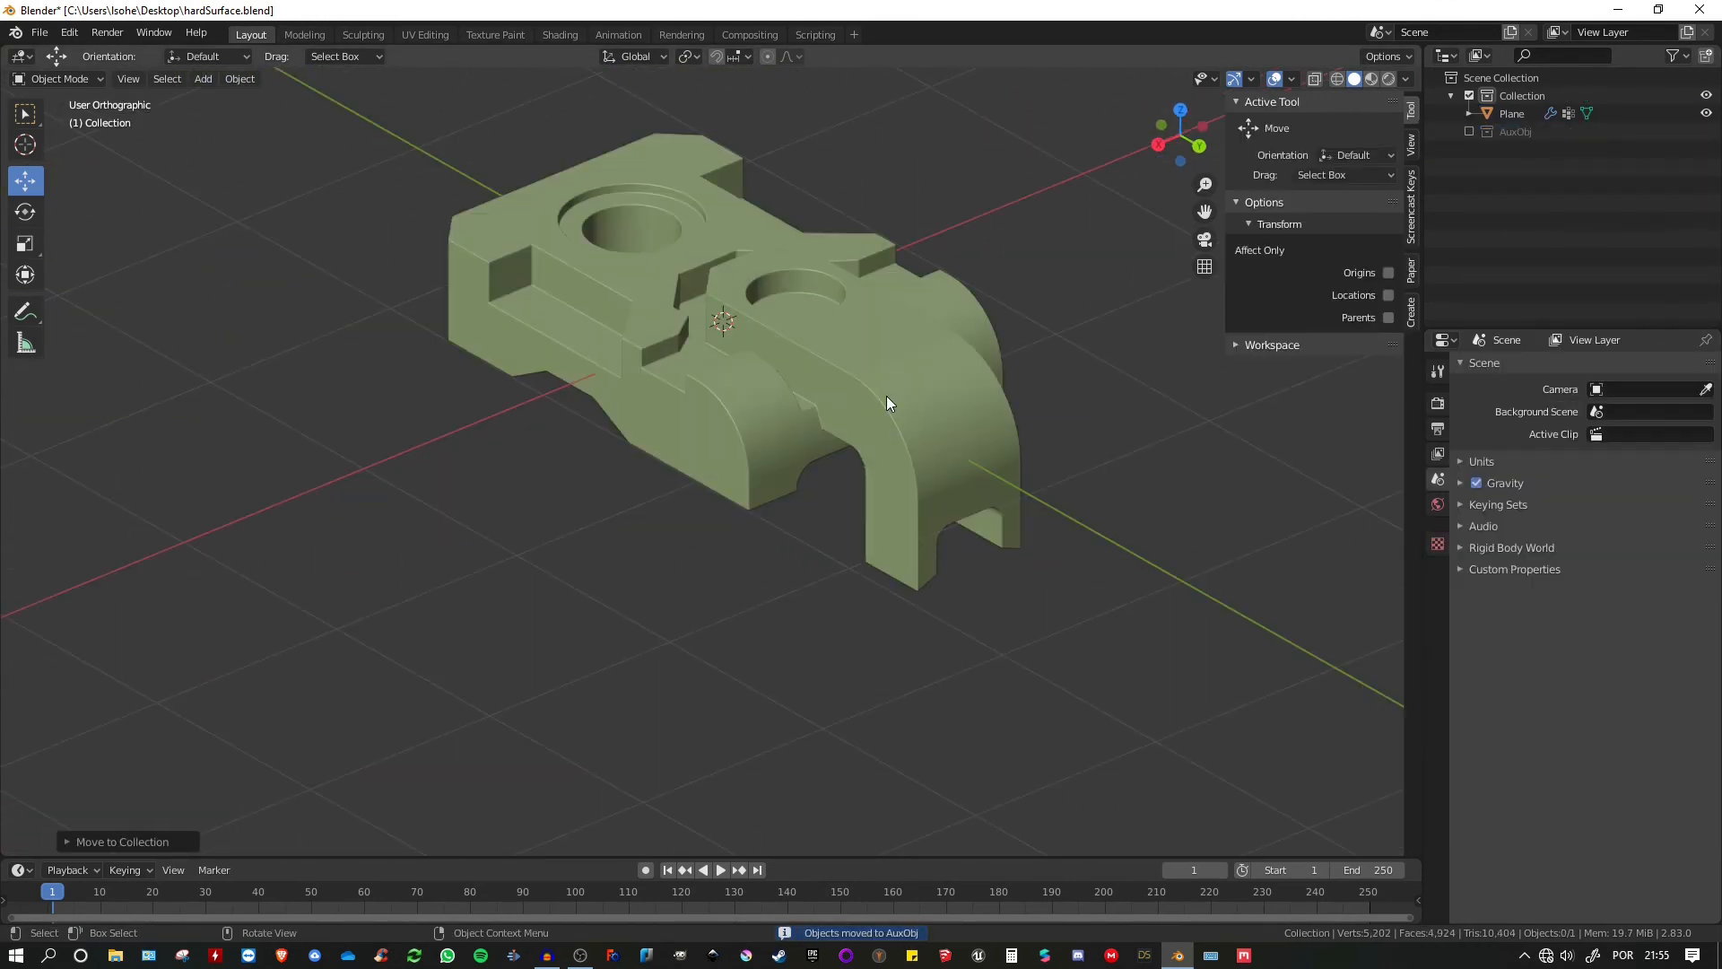
- Bring the AuxObj collection back into view so the cutters around the body are available
middle_drag(886, 381, 898, 346)
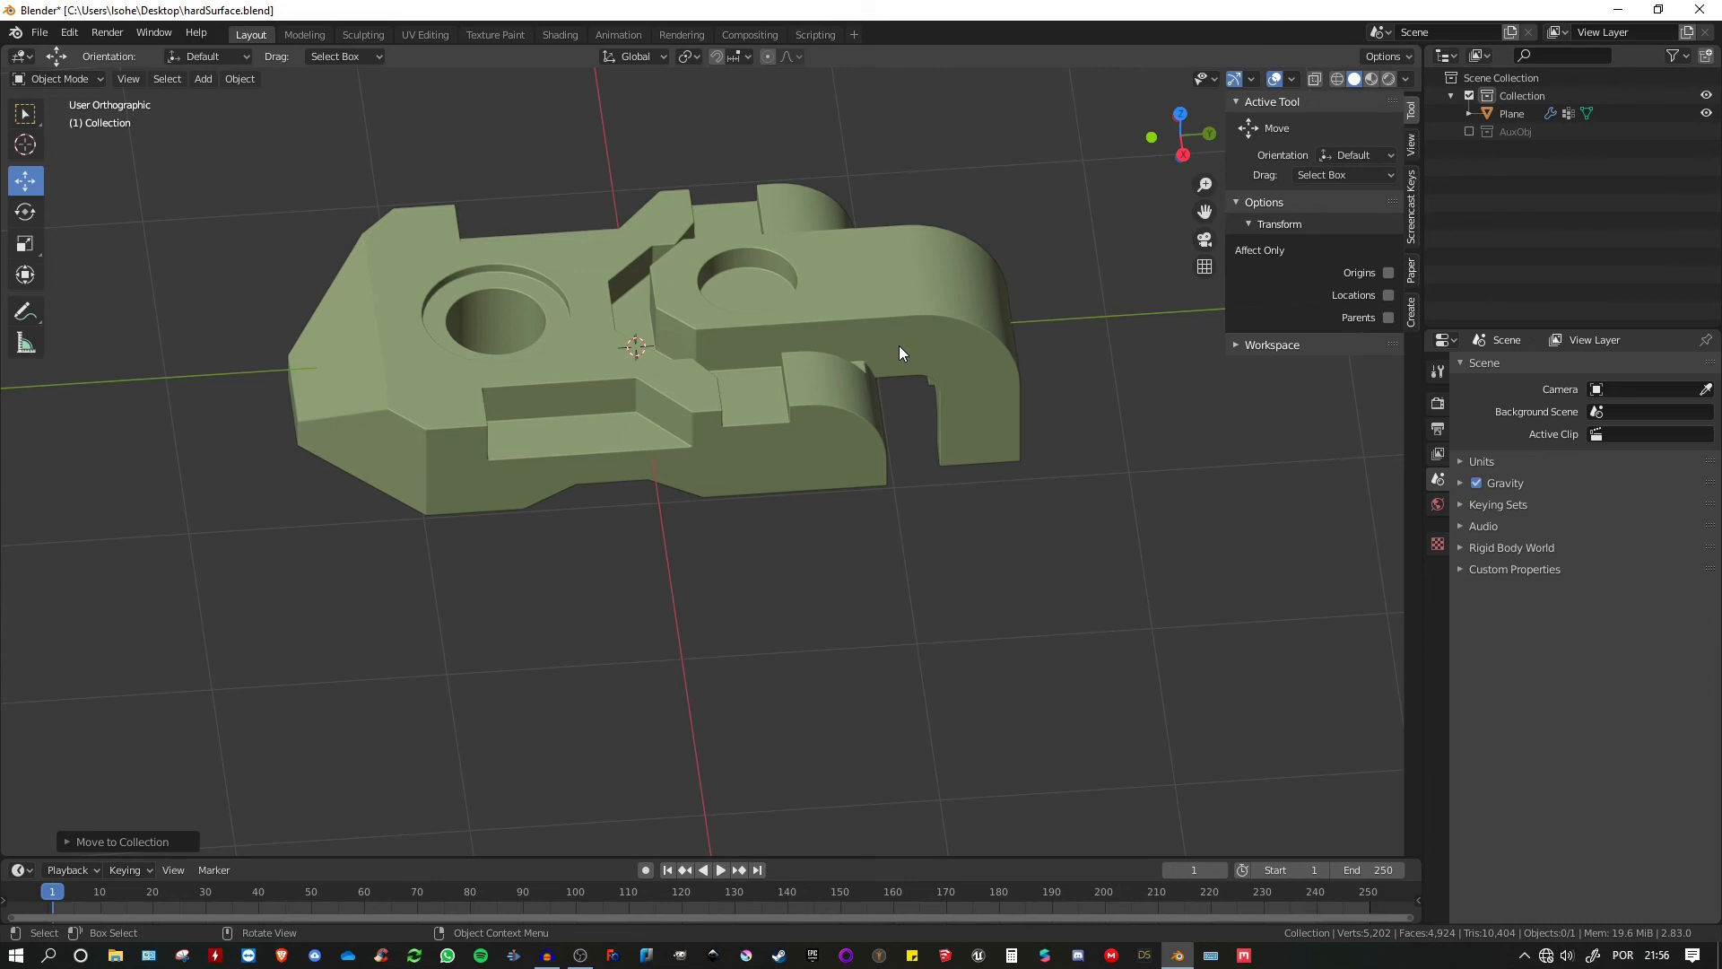
middle_drag(783, 429, 800, 353)
scroll(690, 343, up, 6)
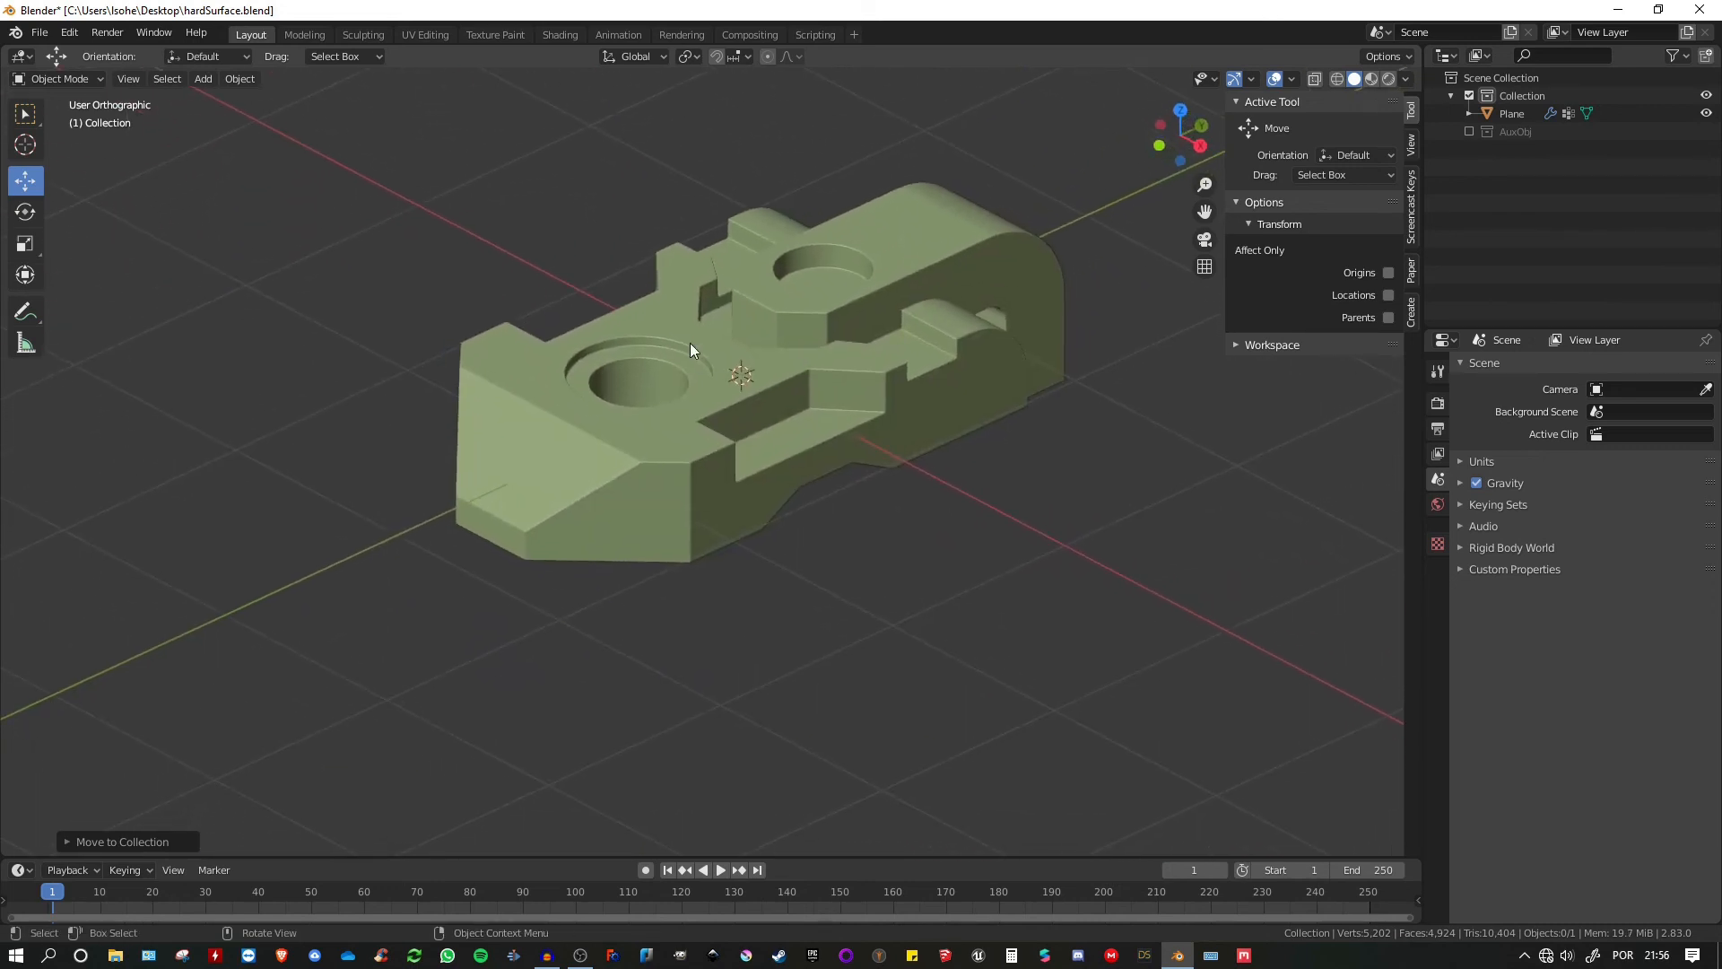
scroll(711, 354, up, 4)
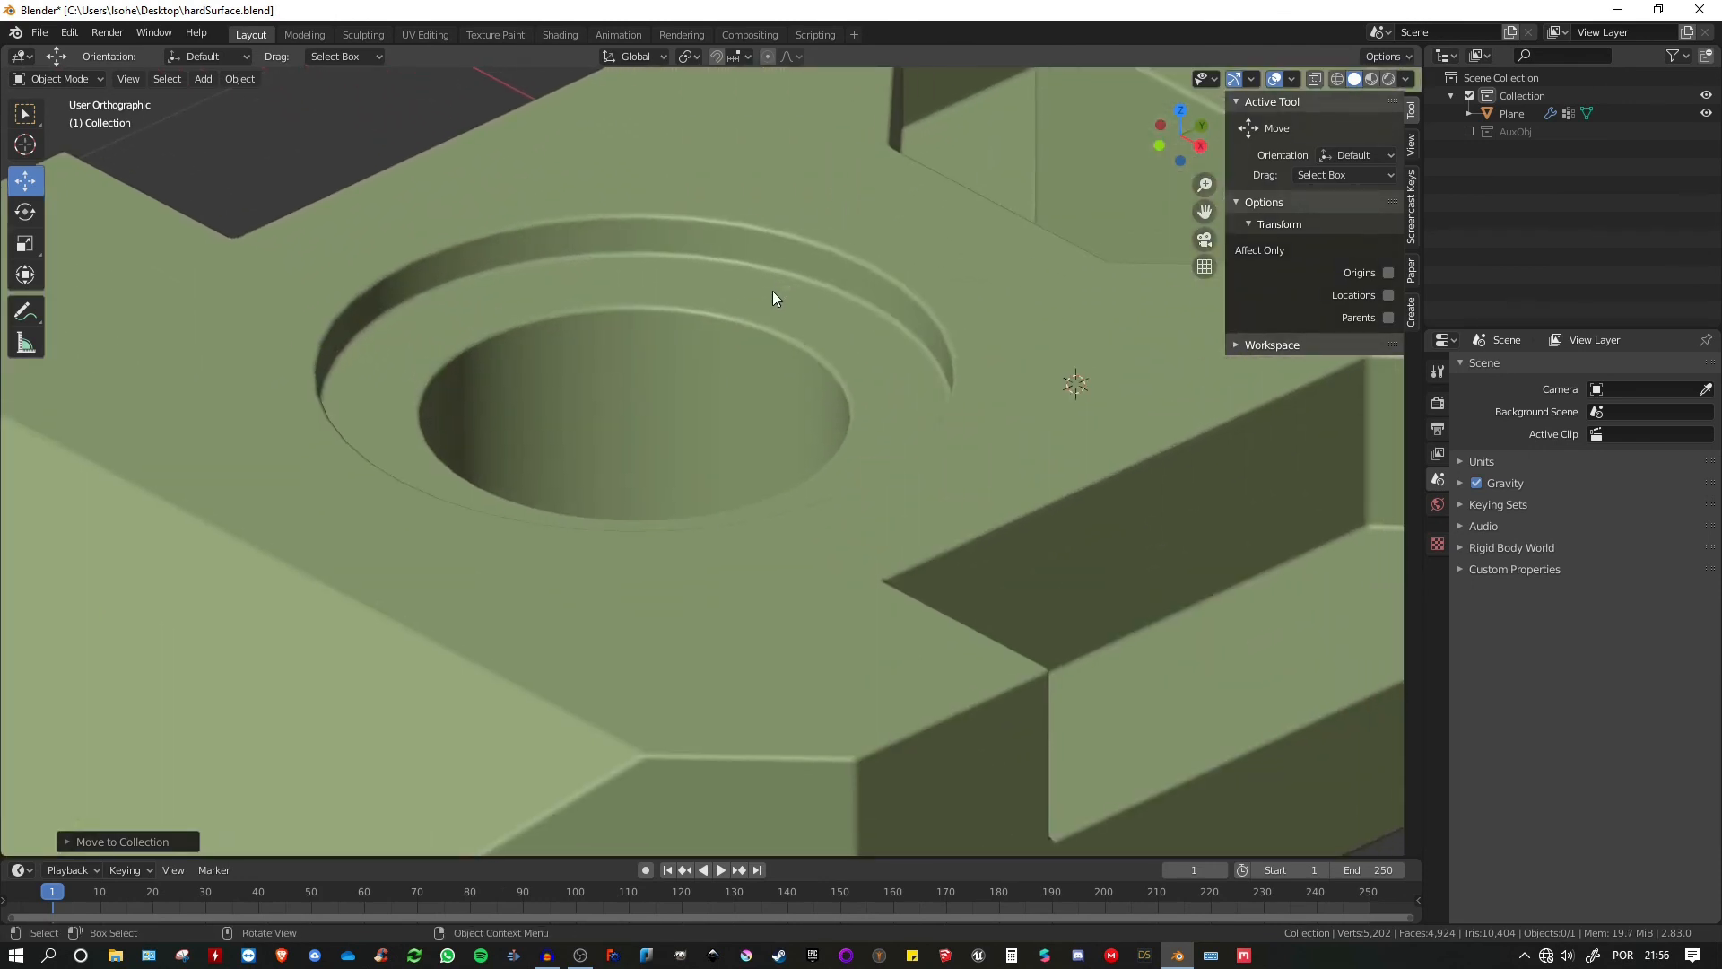
click(1468, 131)
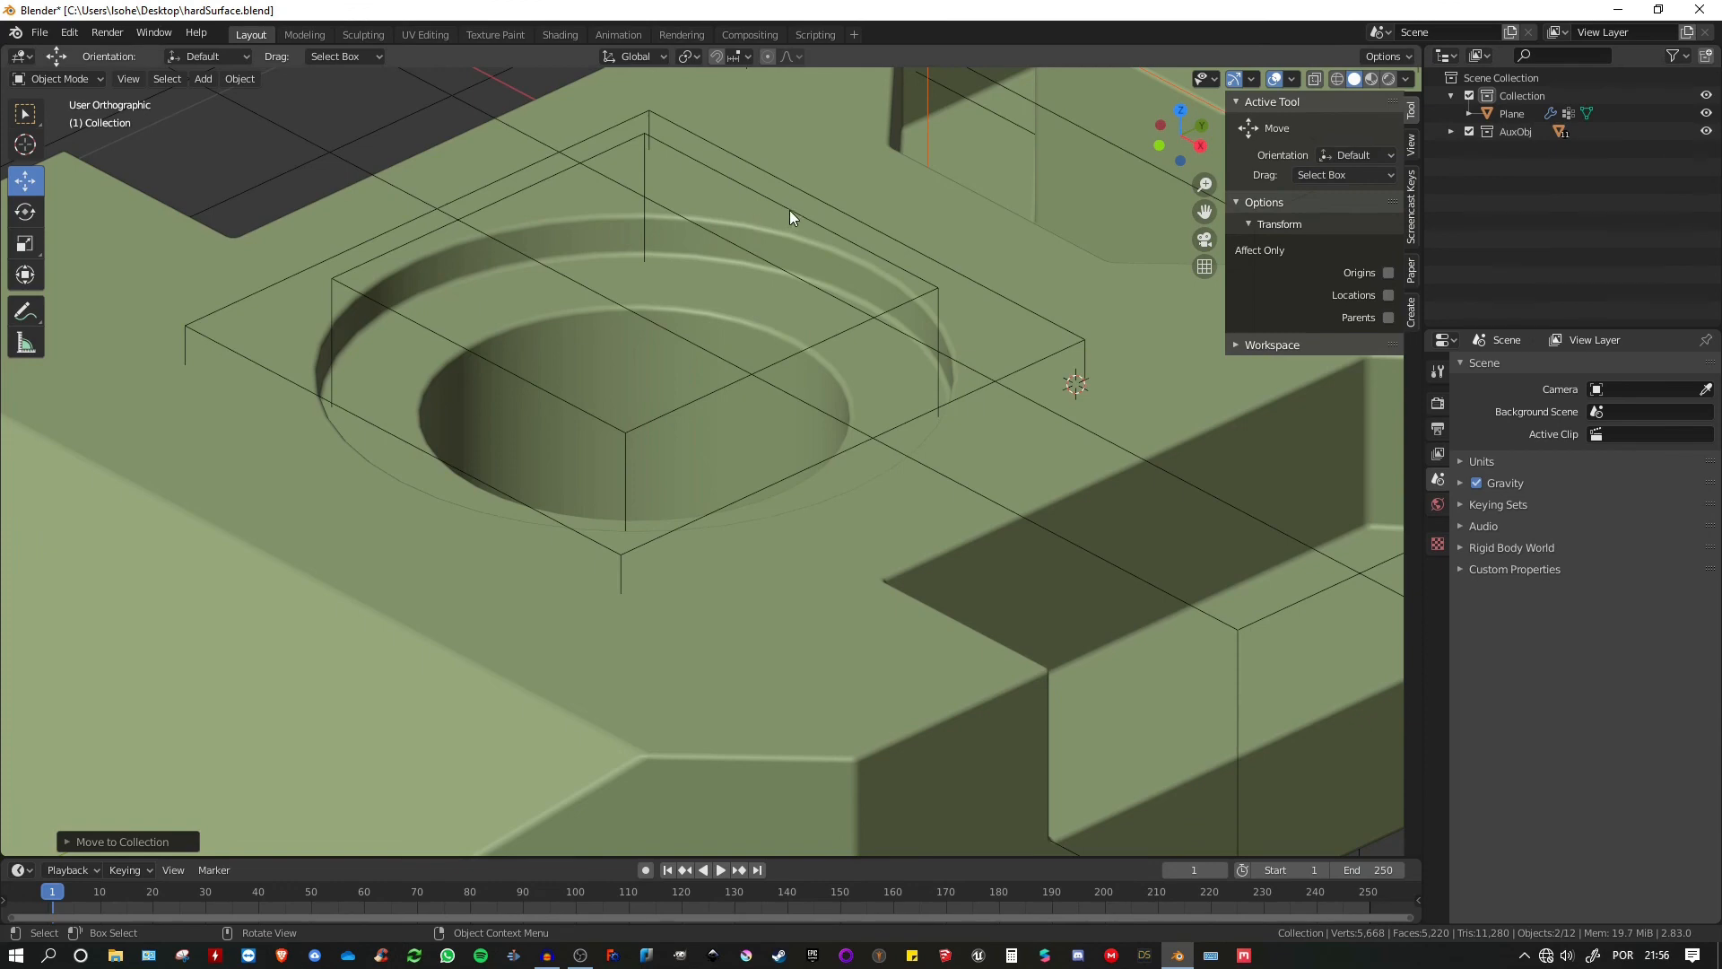
- Move the two cutters of the large stepped round recess along Y to about -0.518 m
click(789, 217)
middle_drag(753, 163, 707, 235)
key(g)
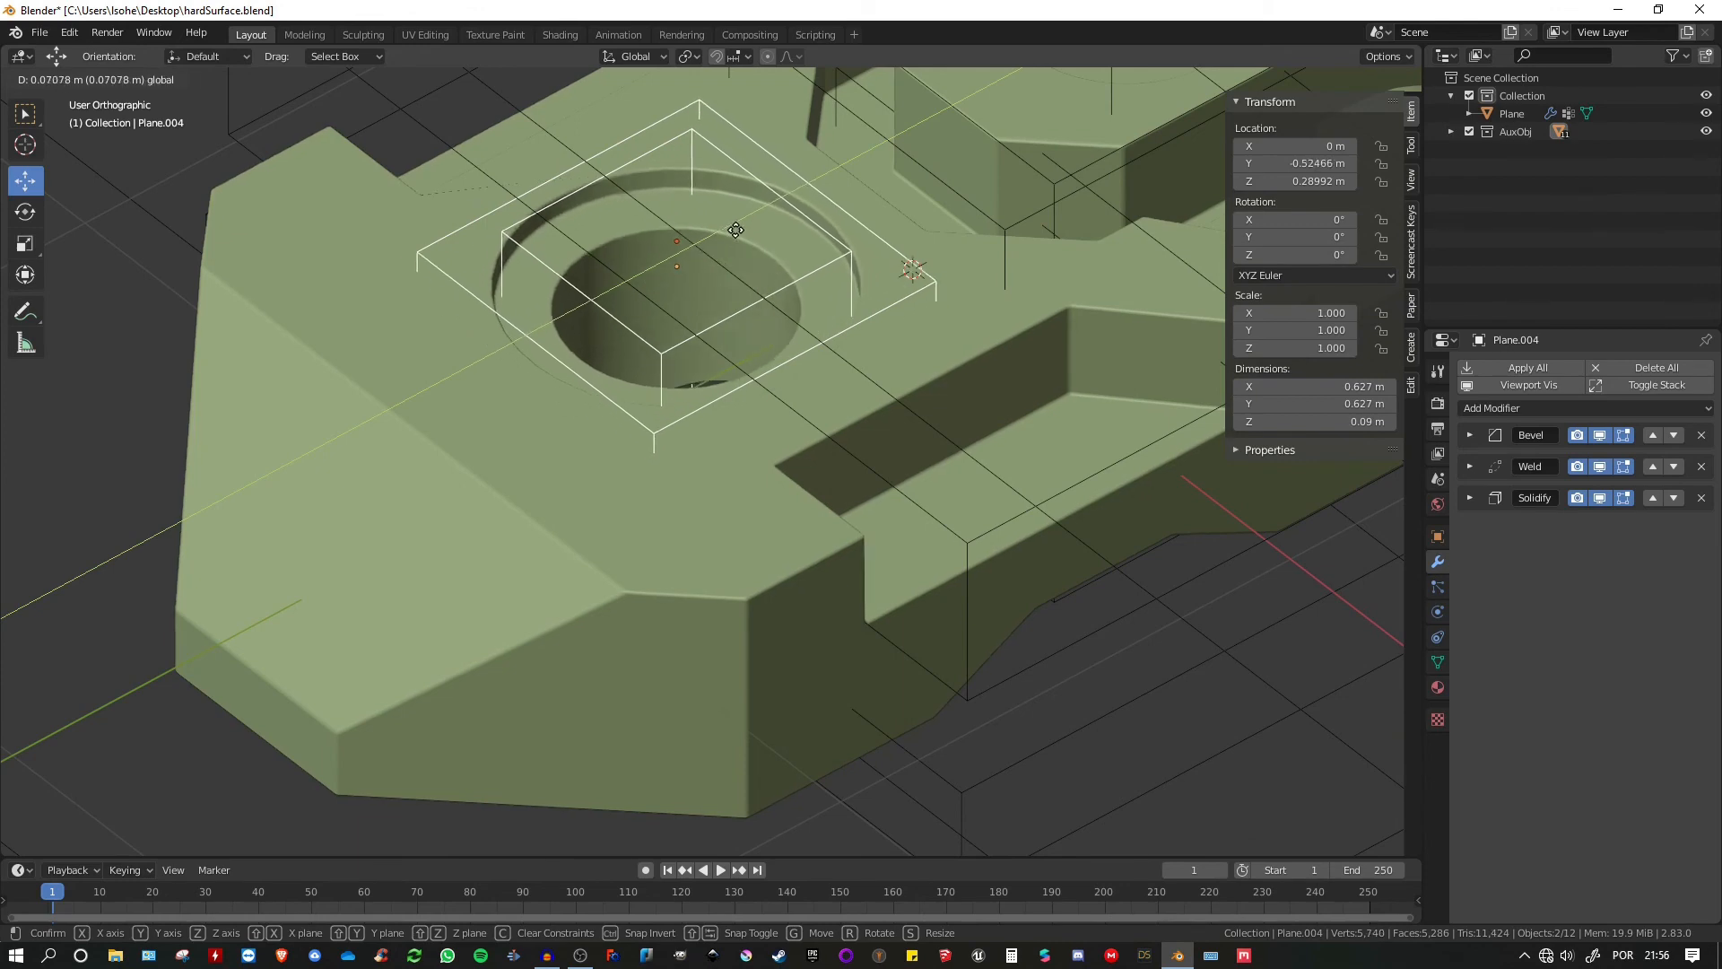
click(735, 229)
- Examine the surface shading between the large round recess and the nearby corner of the side pocket
middle_drag(735, 229, 831, 373)
scroll(830, 377, up, 3)
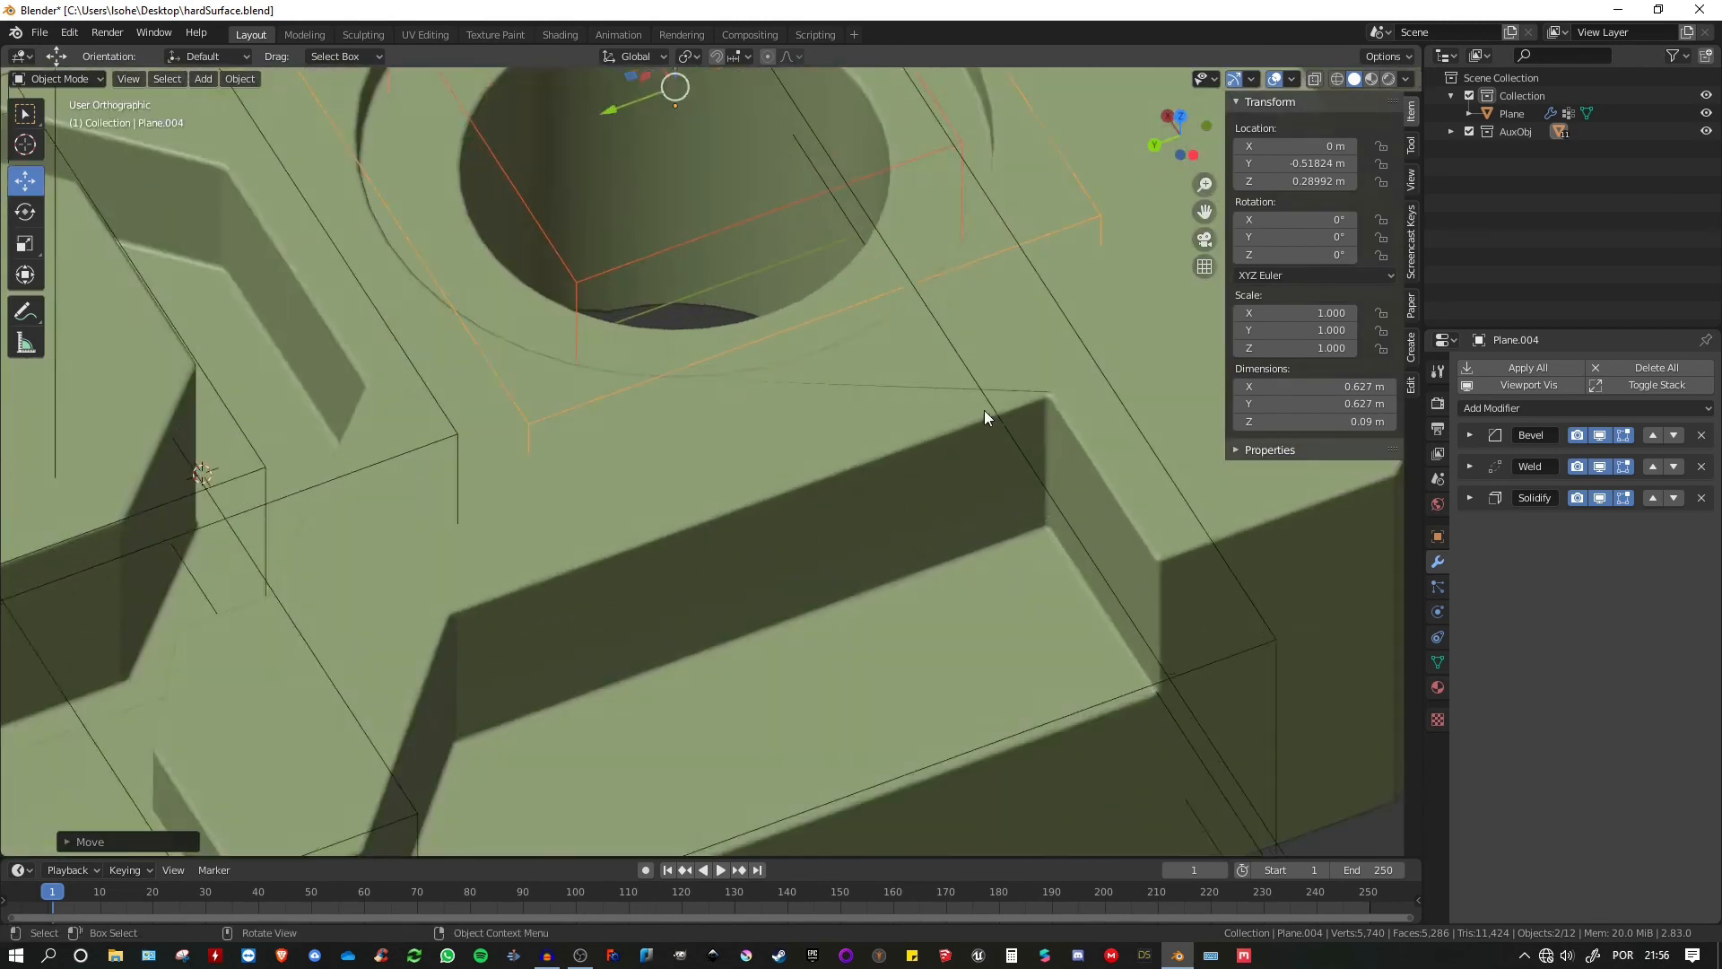
scroll(987, 409, up, 2)
shift+middle_drag(1037, 393, 907, 384)
scroll(908, 383, up, 3)
scroll(908, 384, up, 3)
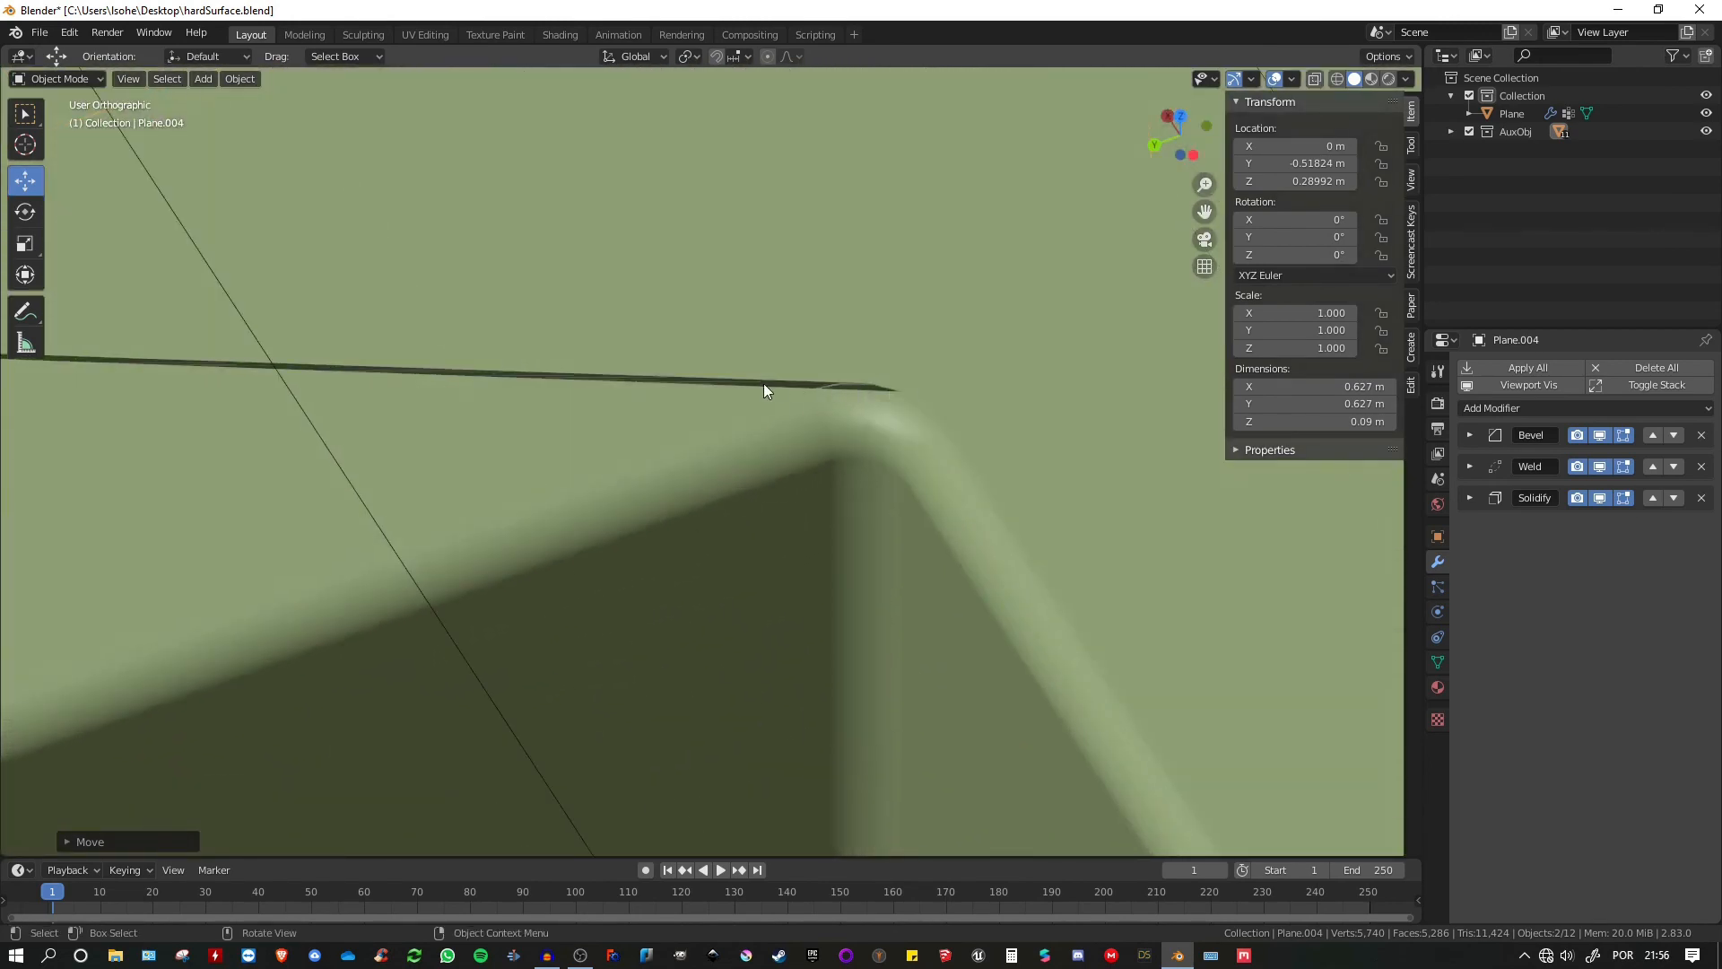
scroll(763, 375, down, 10)
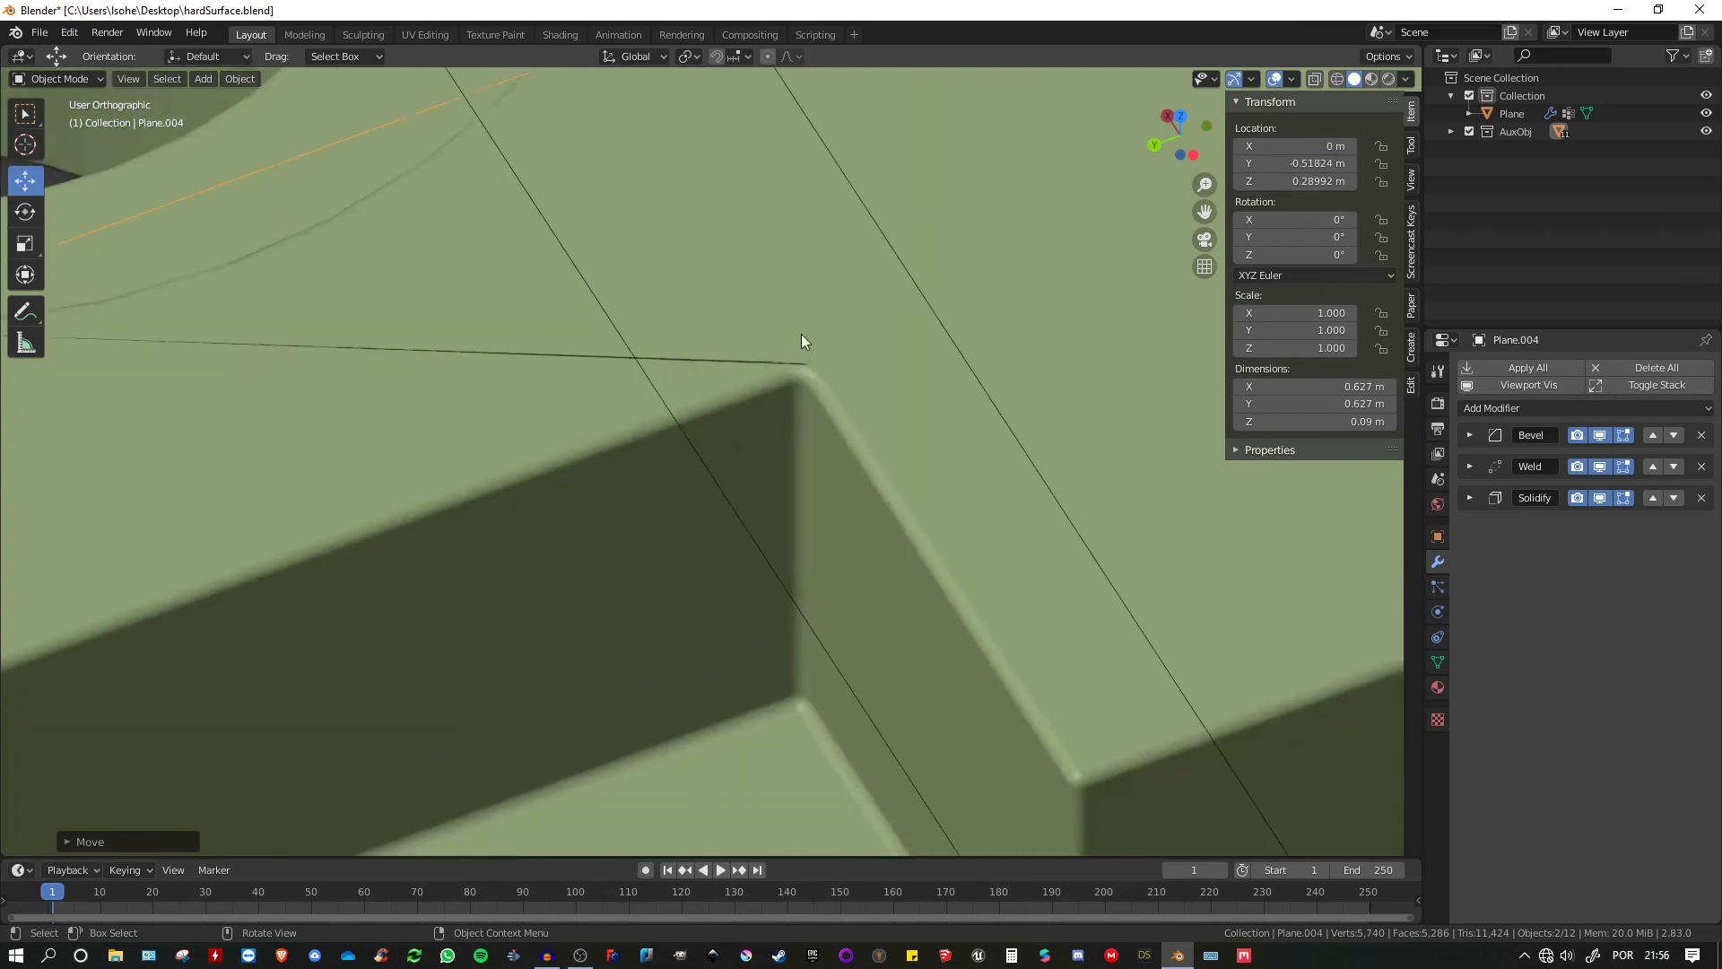
- Move the round recess's two cutters along Y to about -0.648 m, away from the side pocket's corner
drag(686, 271, 761, 266)
middle_drag(762, 267, 893, 302)
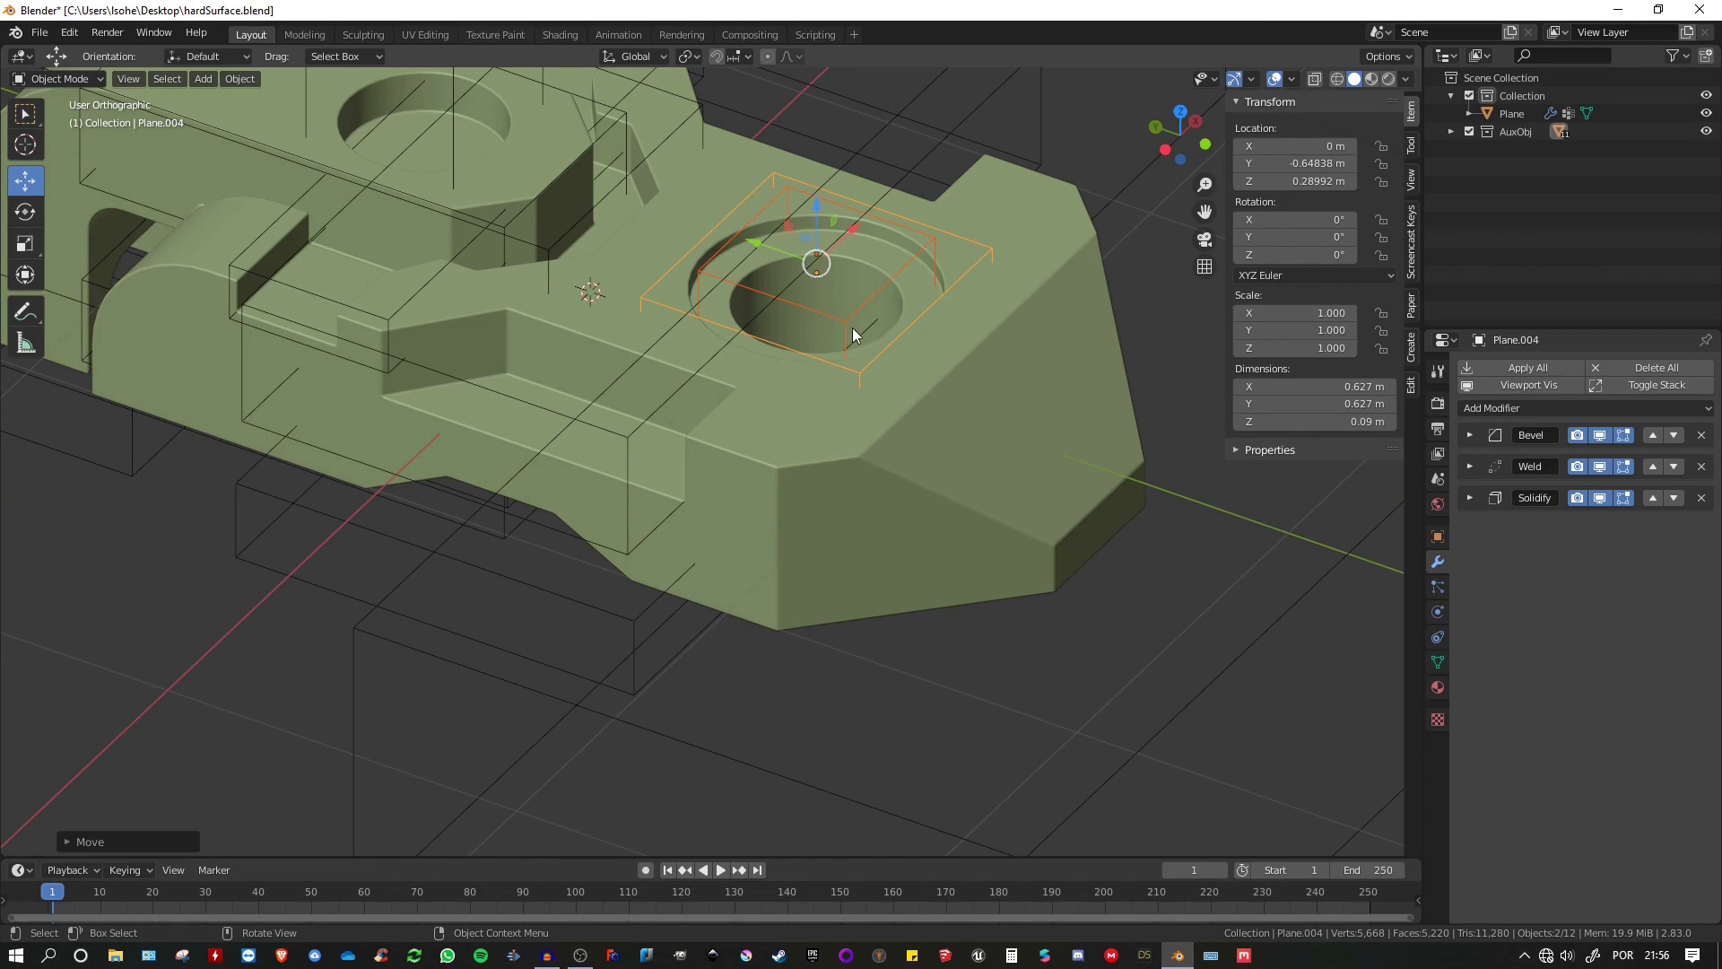
middle_drag(853, 335, 949, 369)
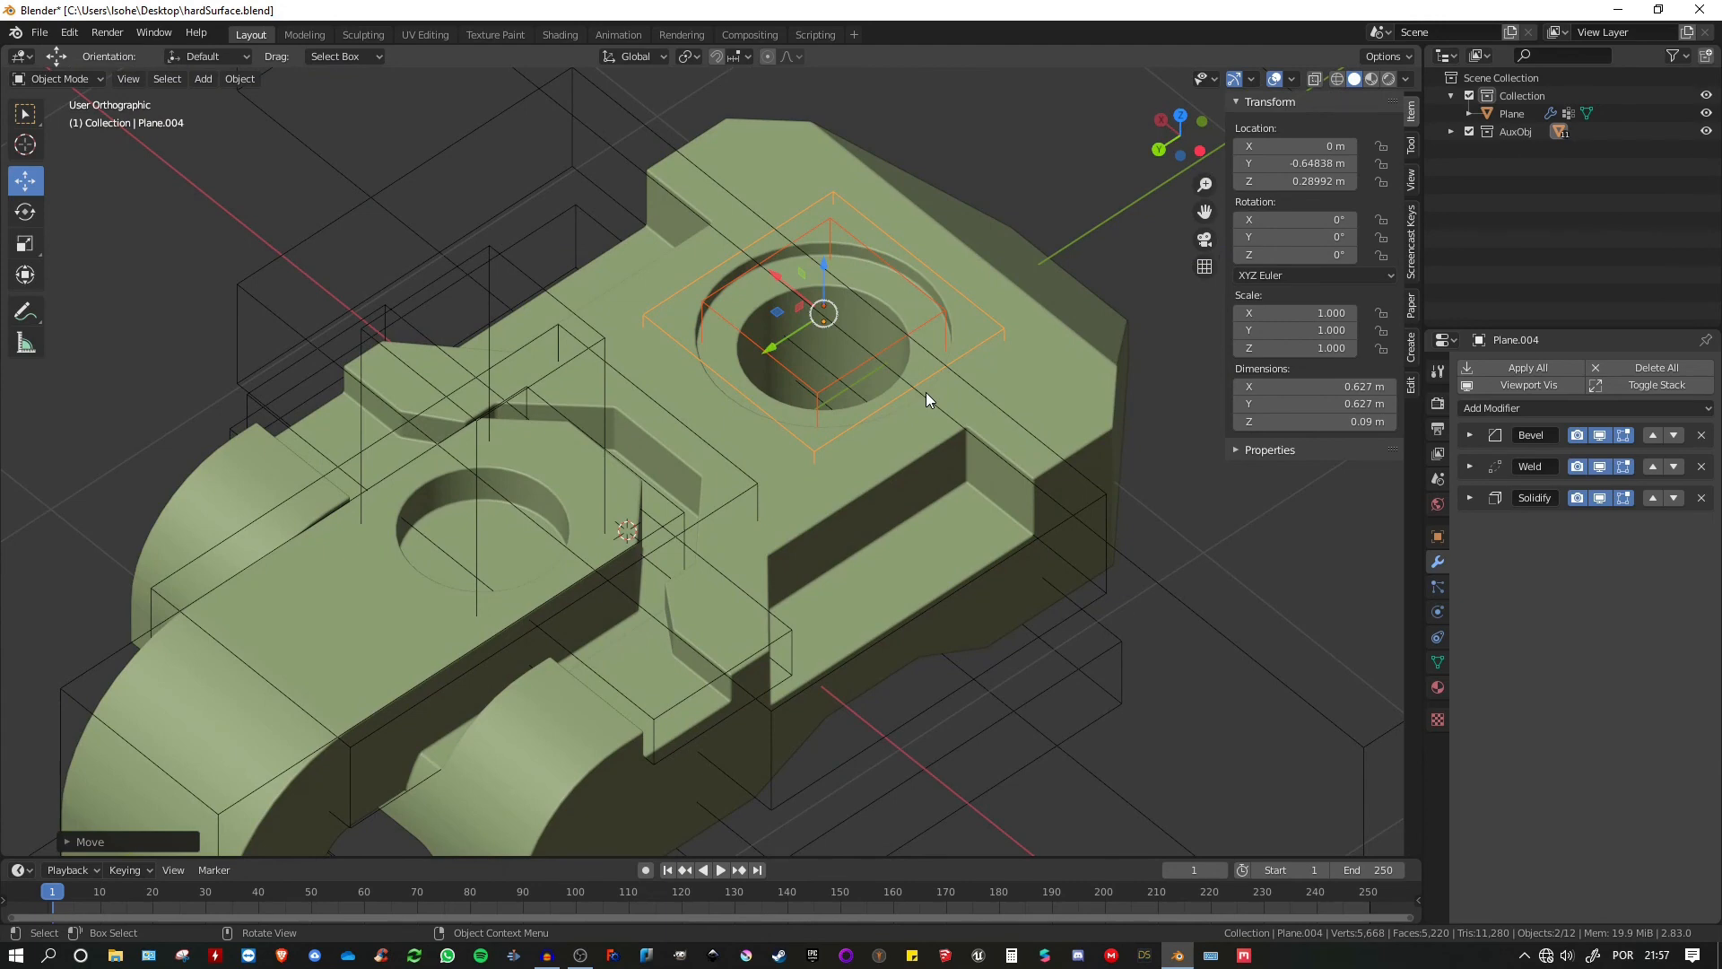
- Set the Bevel segments of the recess's wider, shallow cutter to 20 for a rounder rim
scroll(897, 297, up, 6)
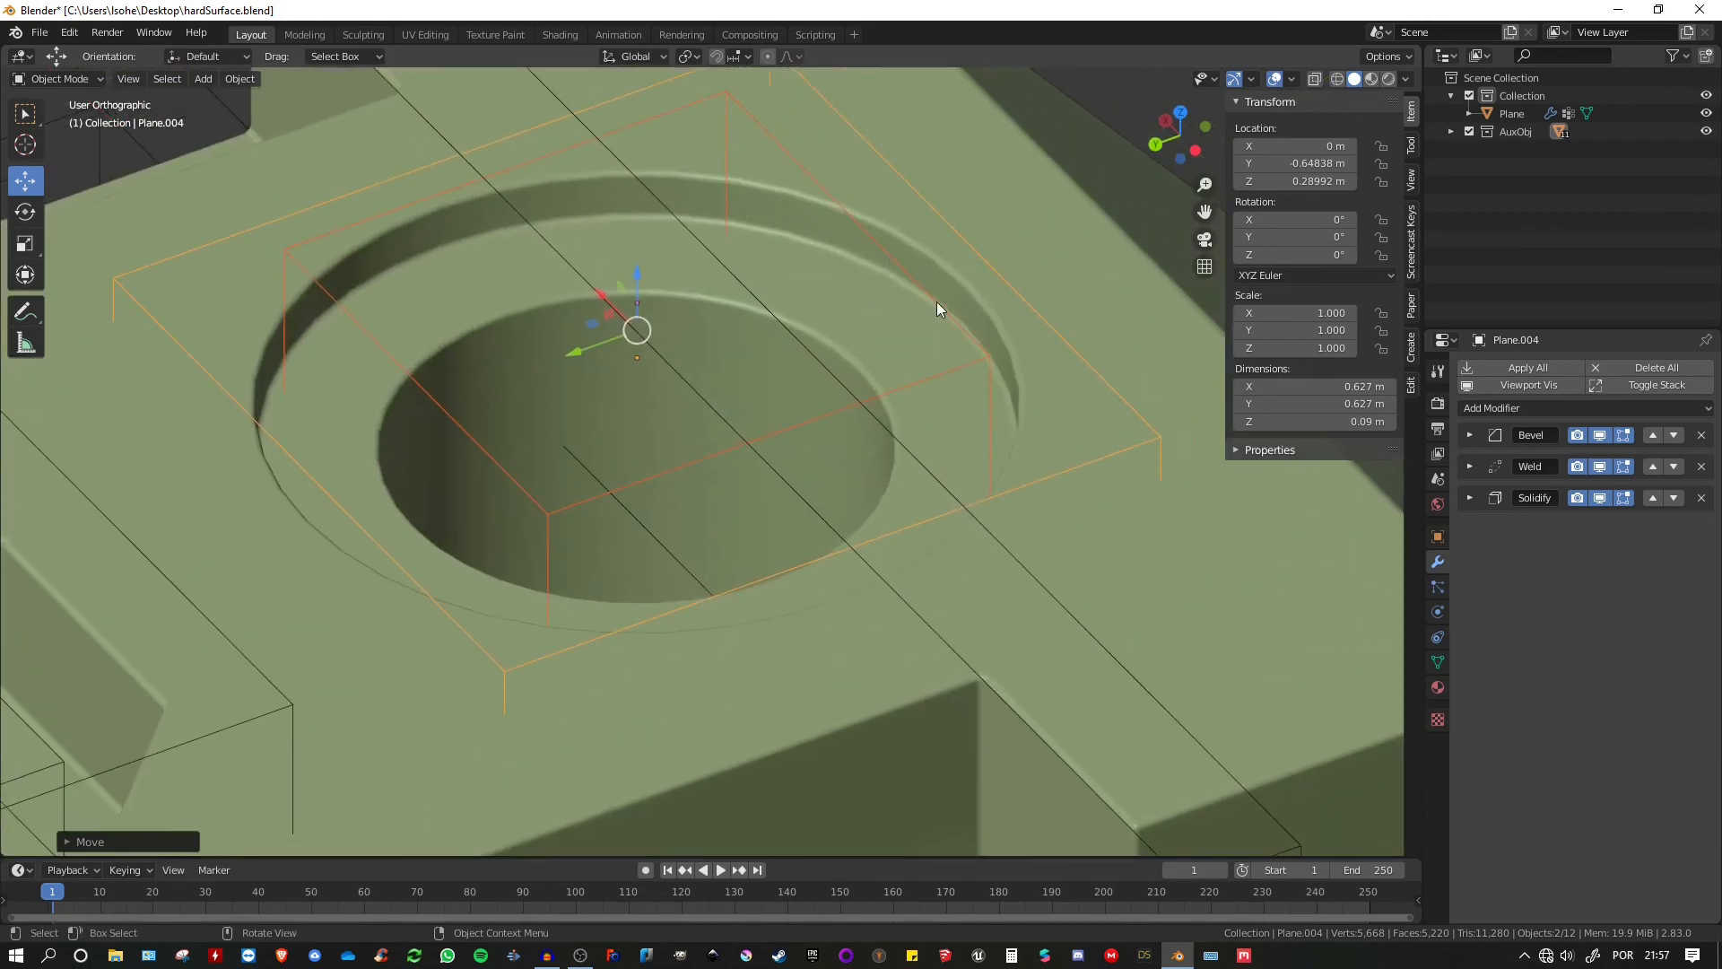
click(939, 217)
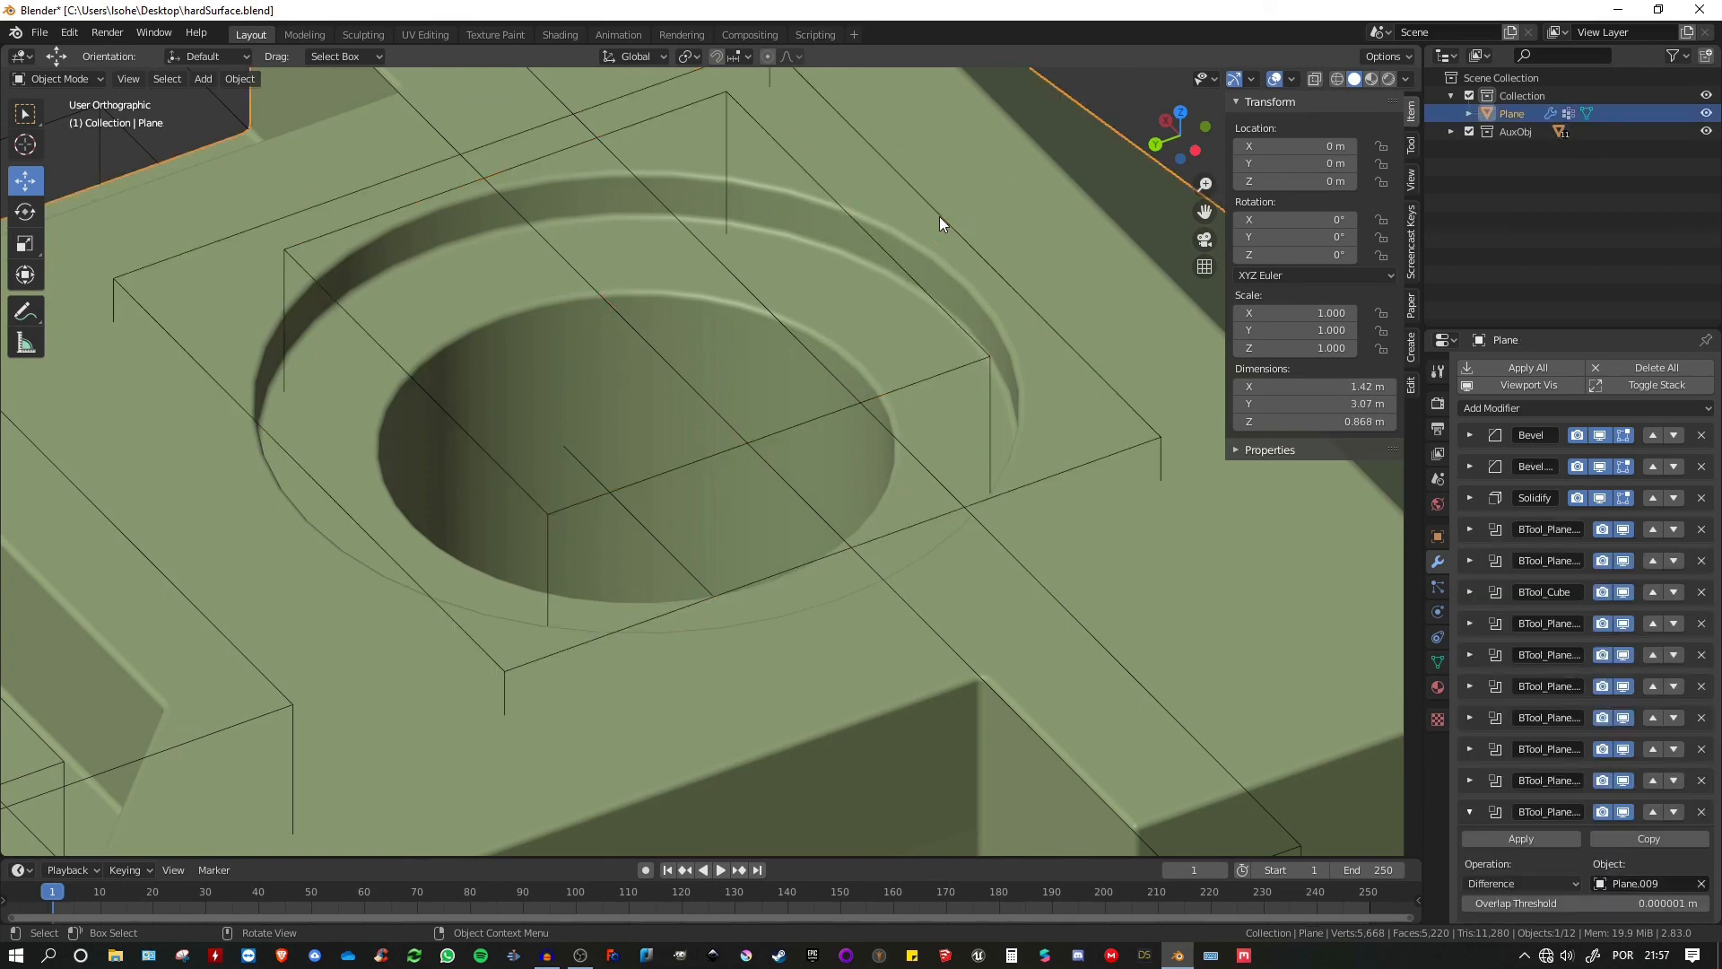
scroll(852, 196, up, 2)
click(942, 258)
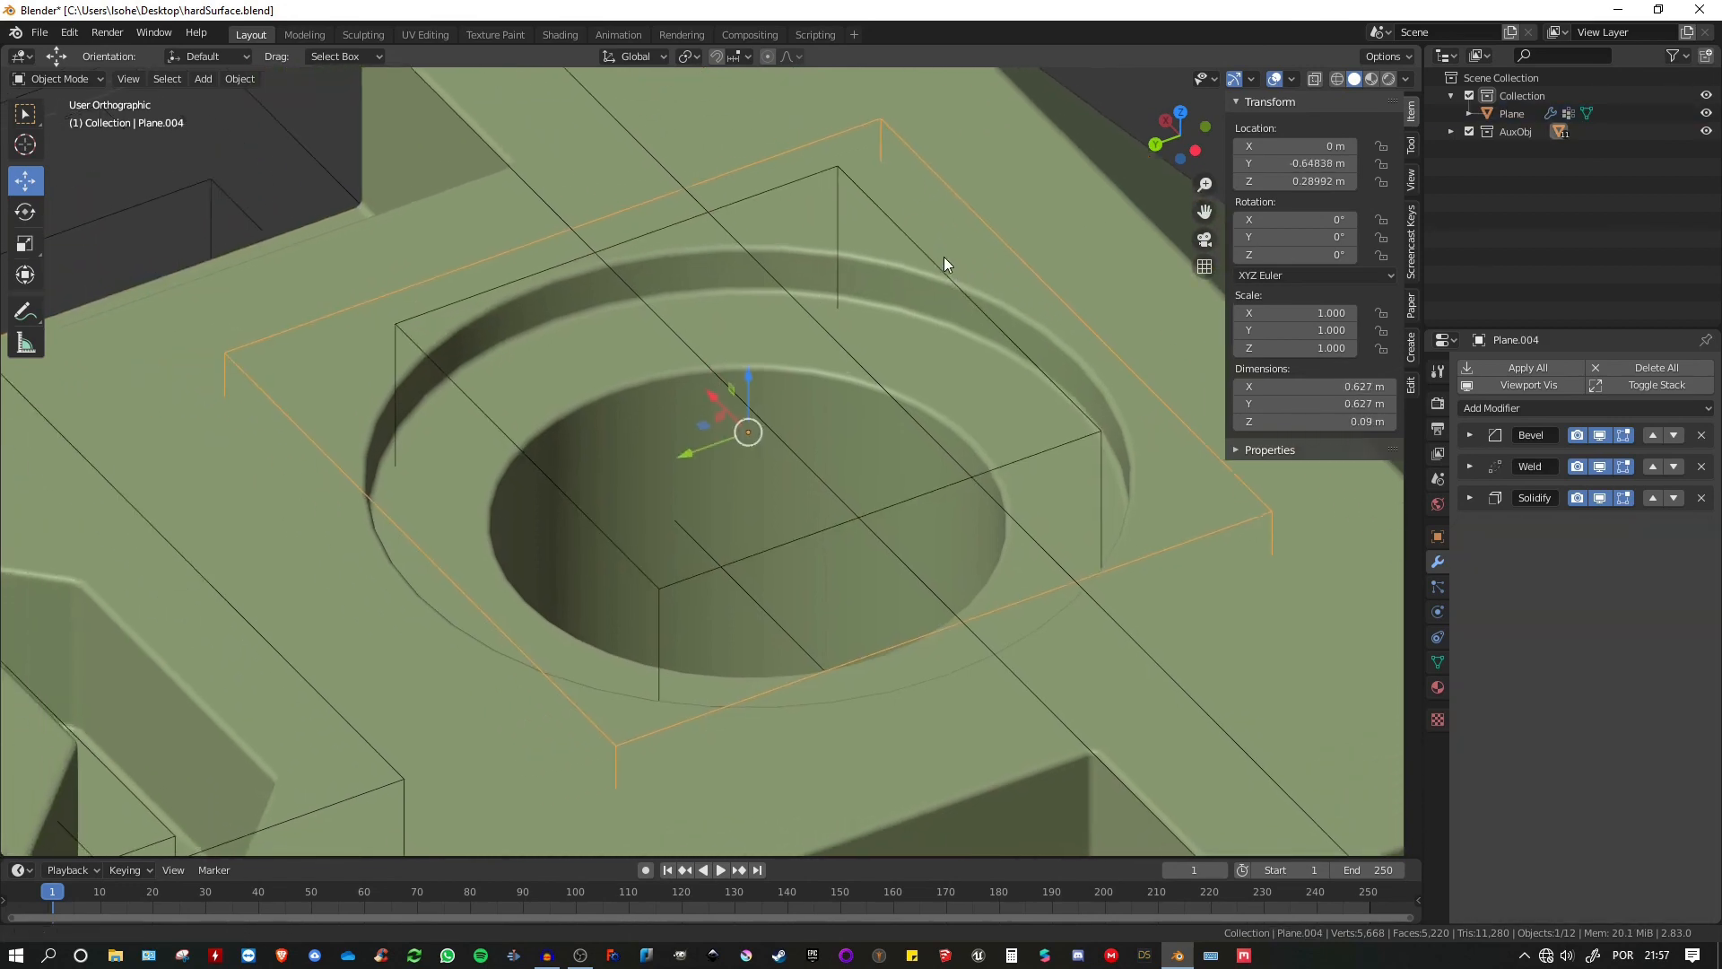
scroll(945, 261, up, 3)
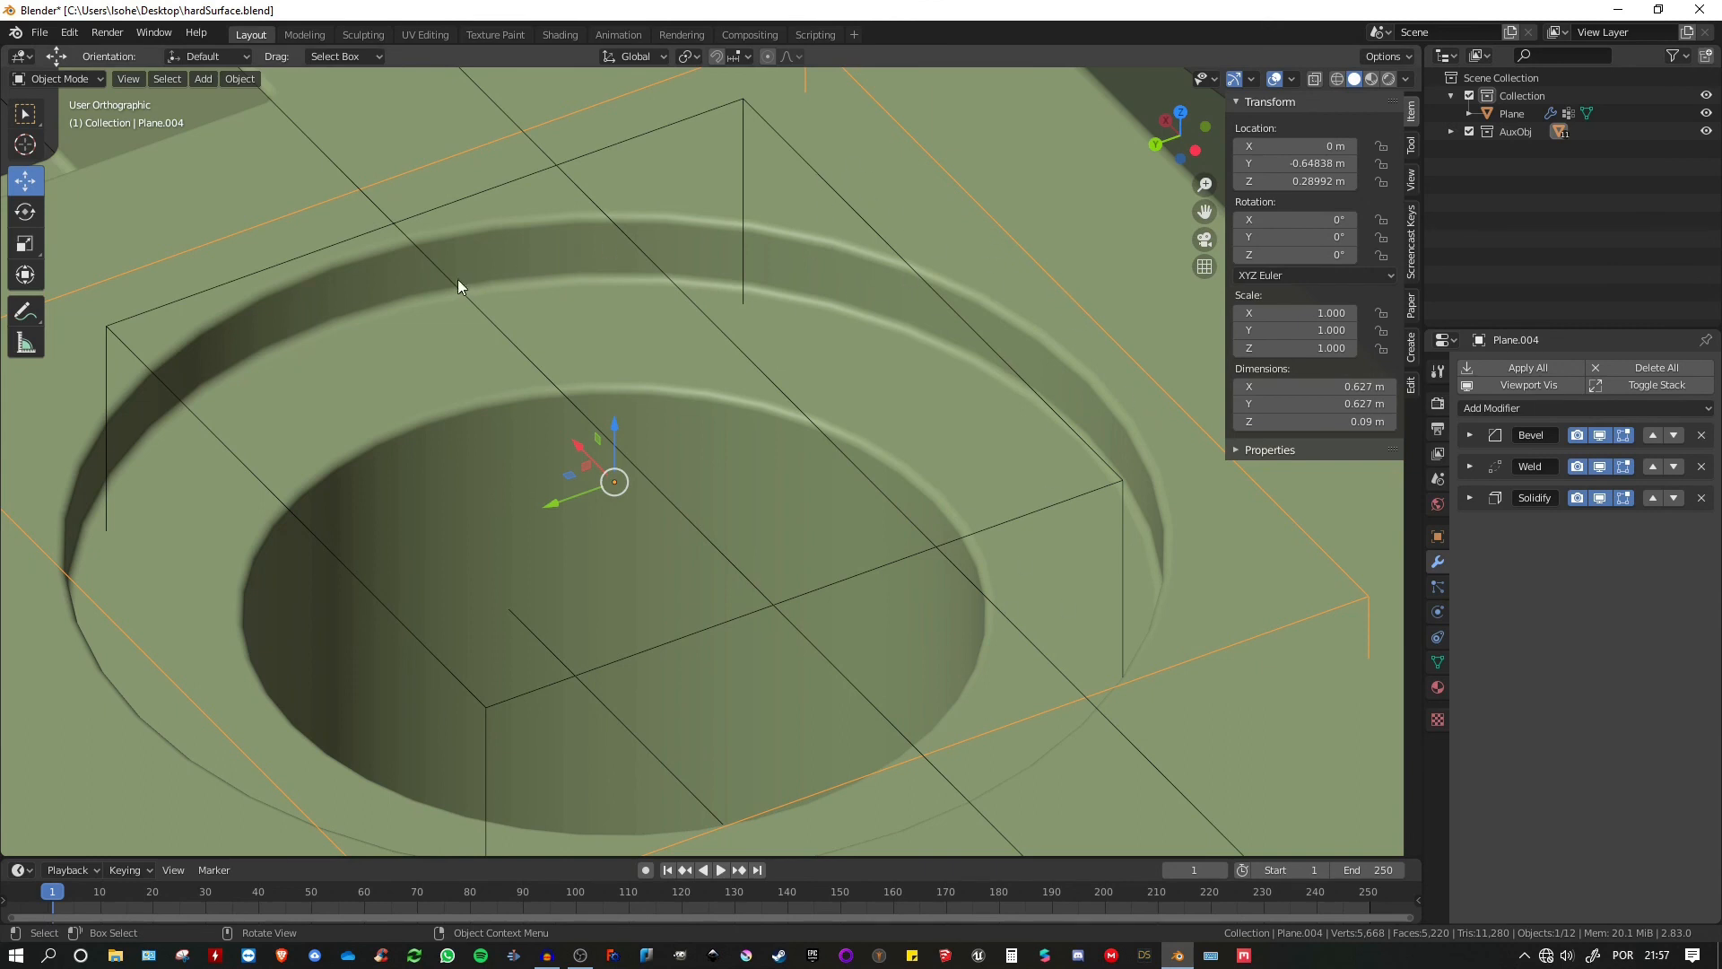
click(1468, 435)
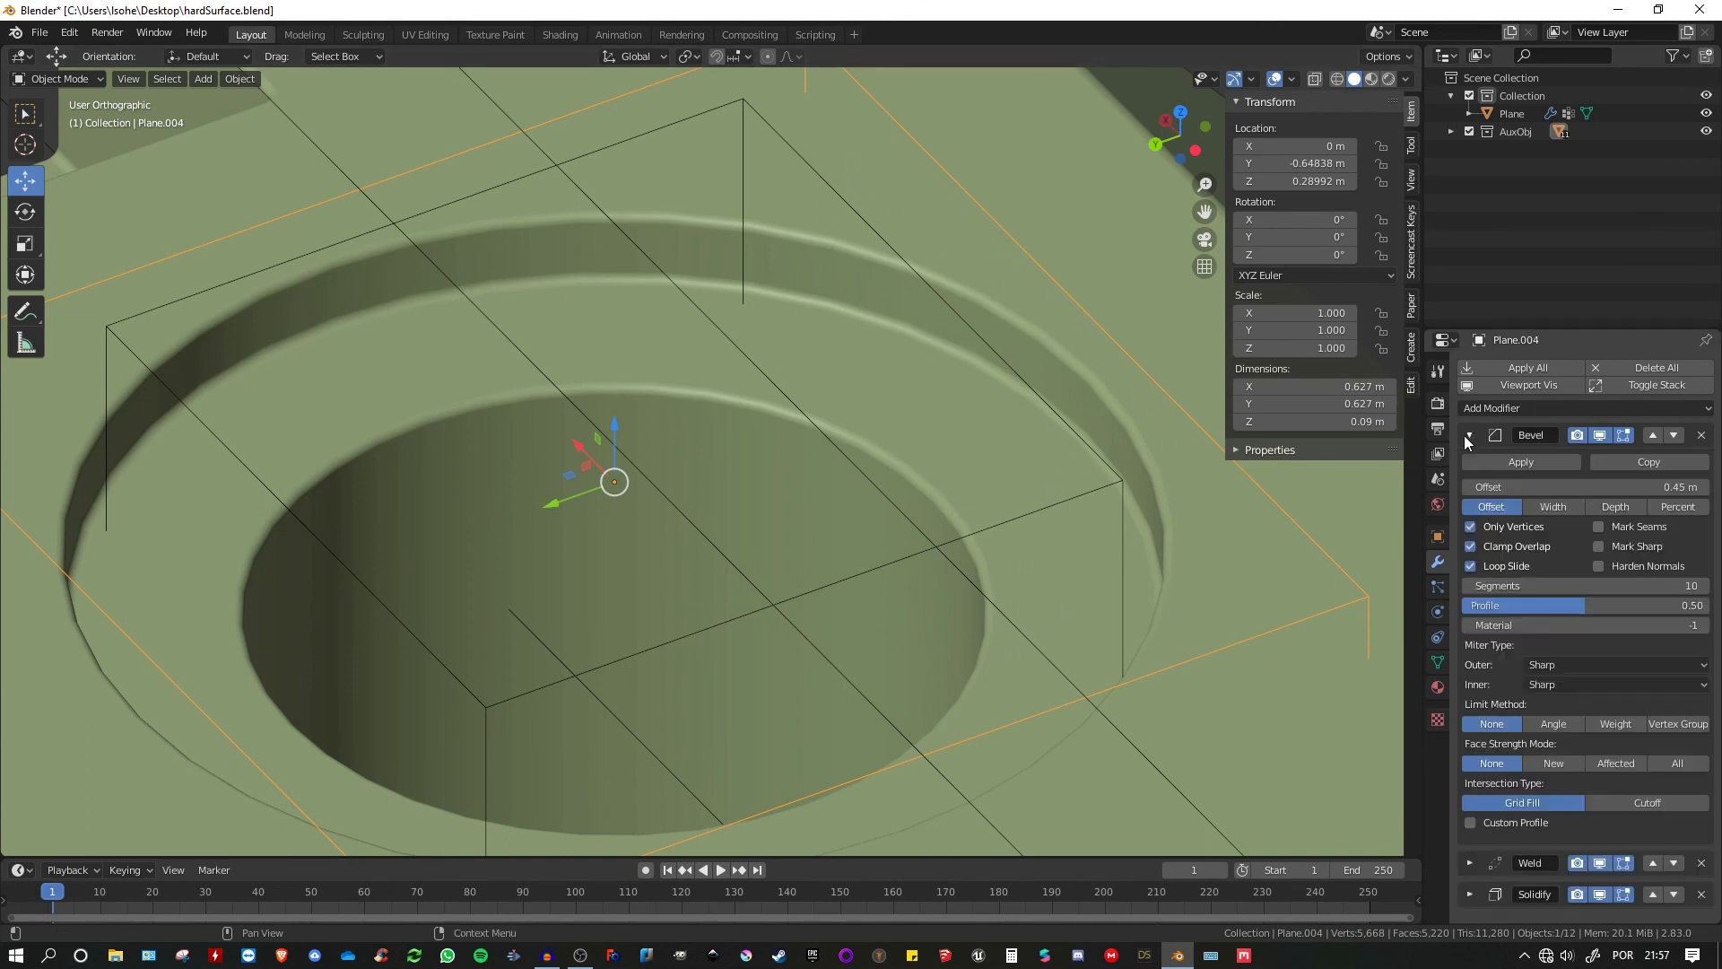
middle_drag(1125, 414, 1162, 416)
scroll(1163, 416, up, 6)
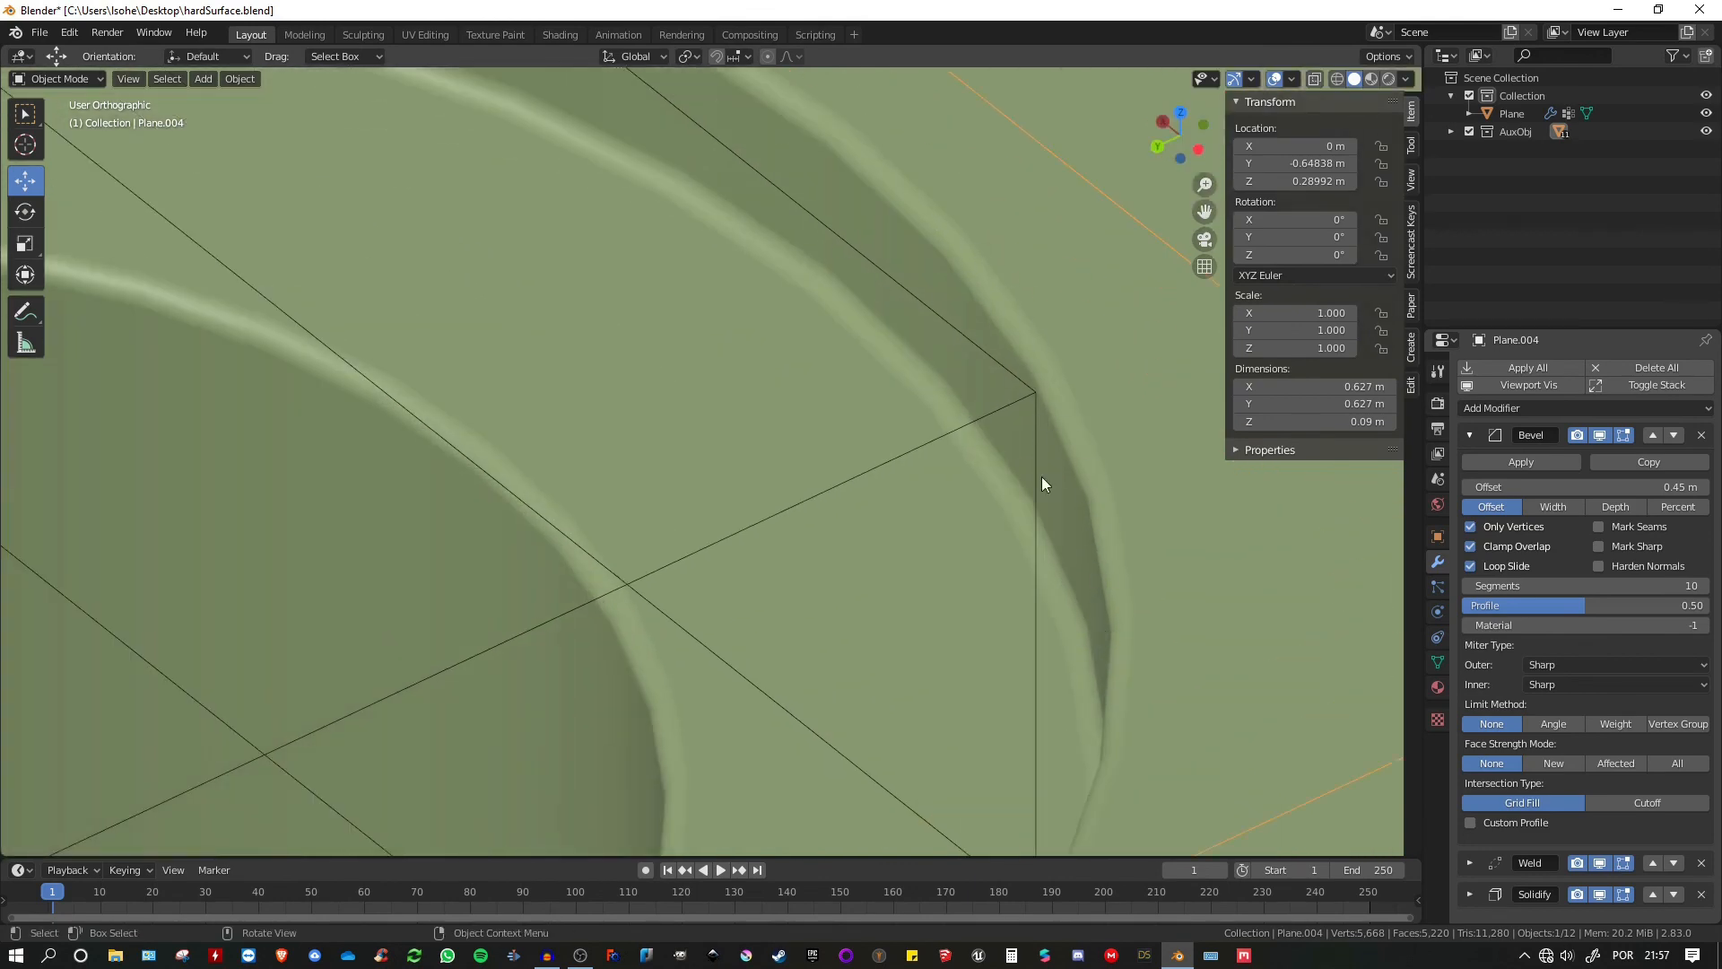
scroll(1042, 476, down, 3)
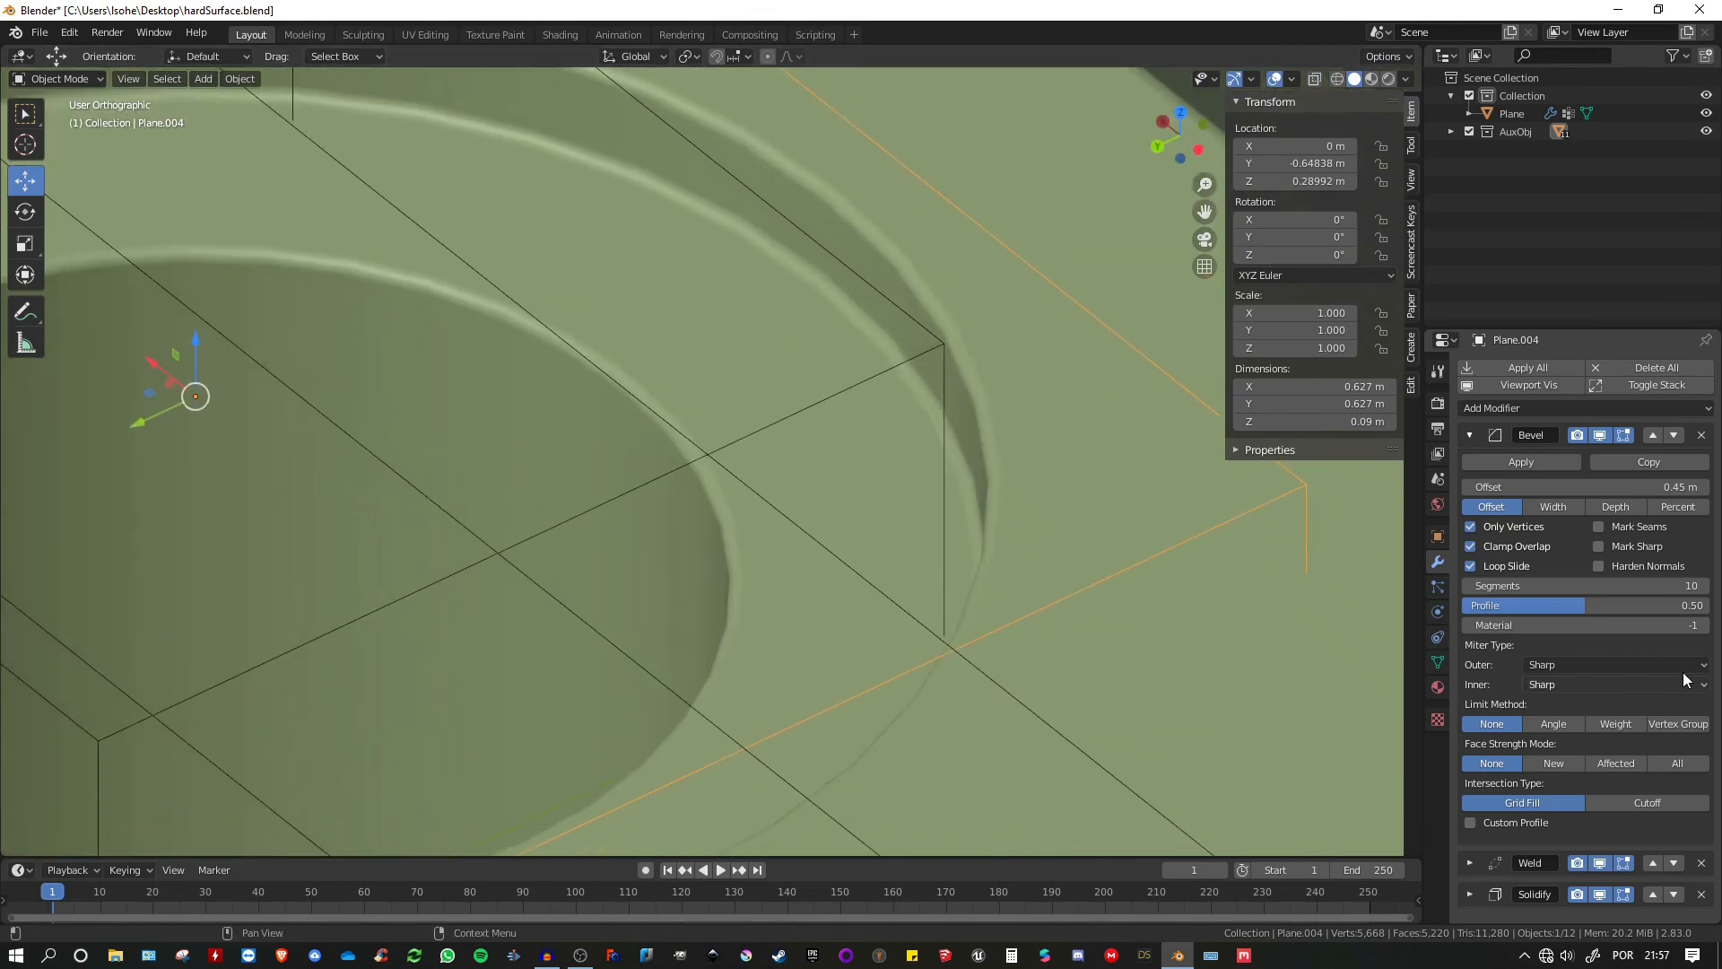
click(1635, 589)
text(20)
key(Return)
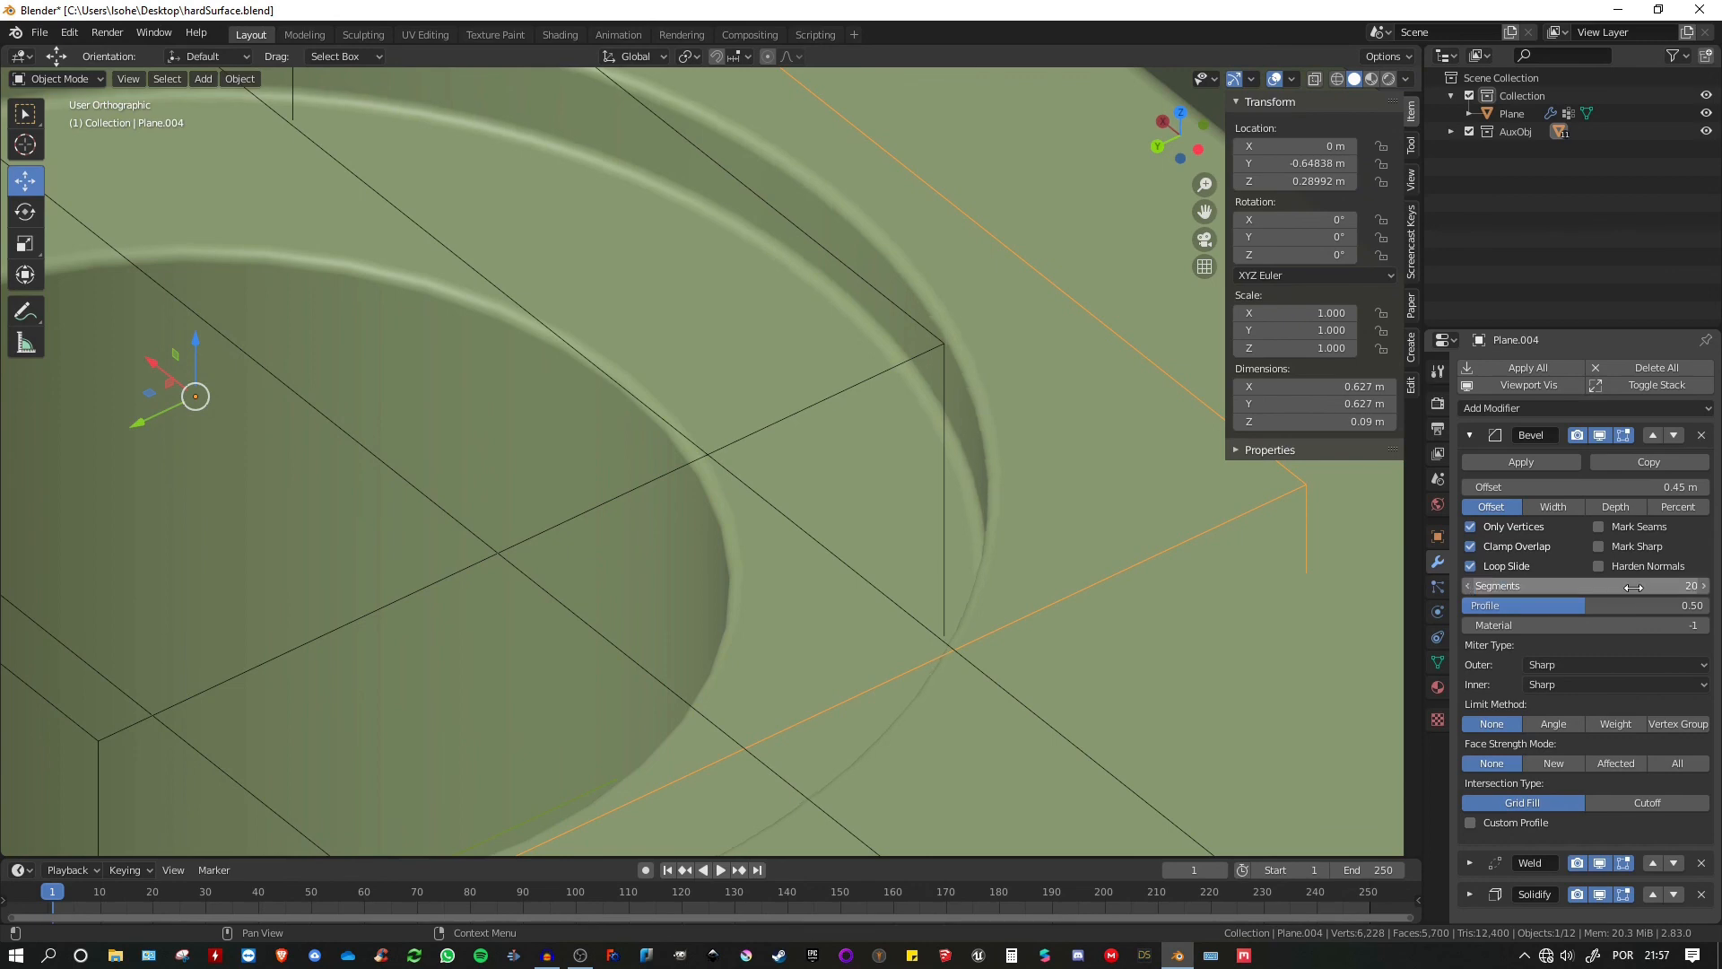
- Set the Bevel segments of the recess's narrower, deep cutter to 20
scroll(924, 331, down, 4)
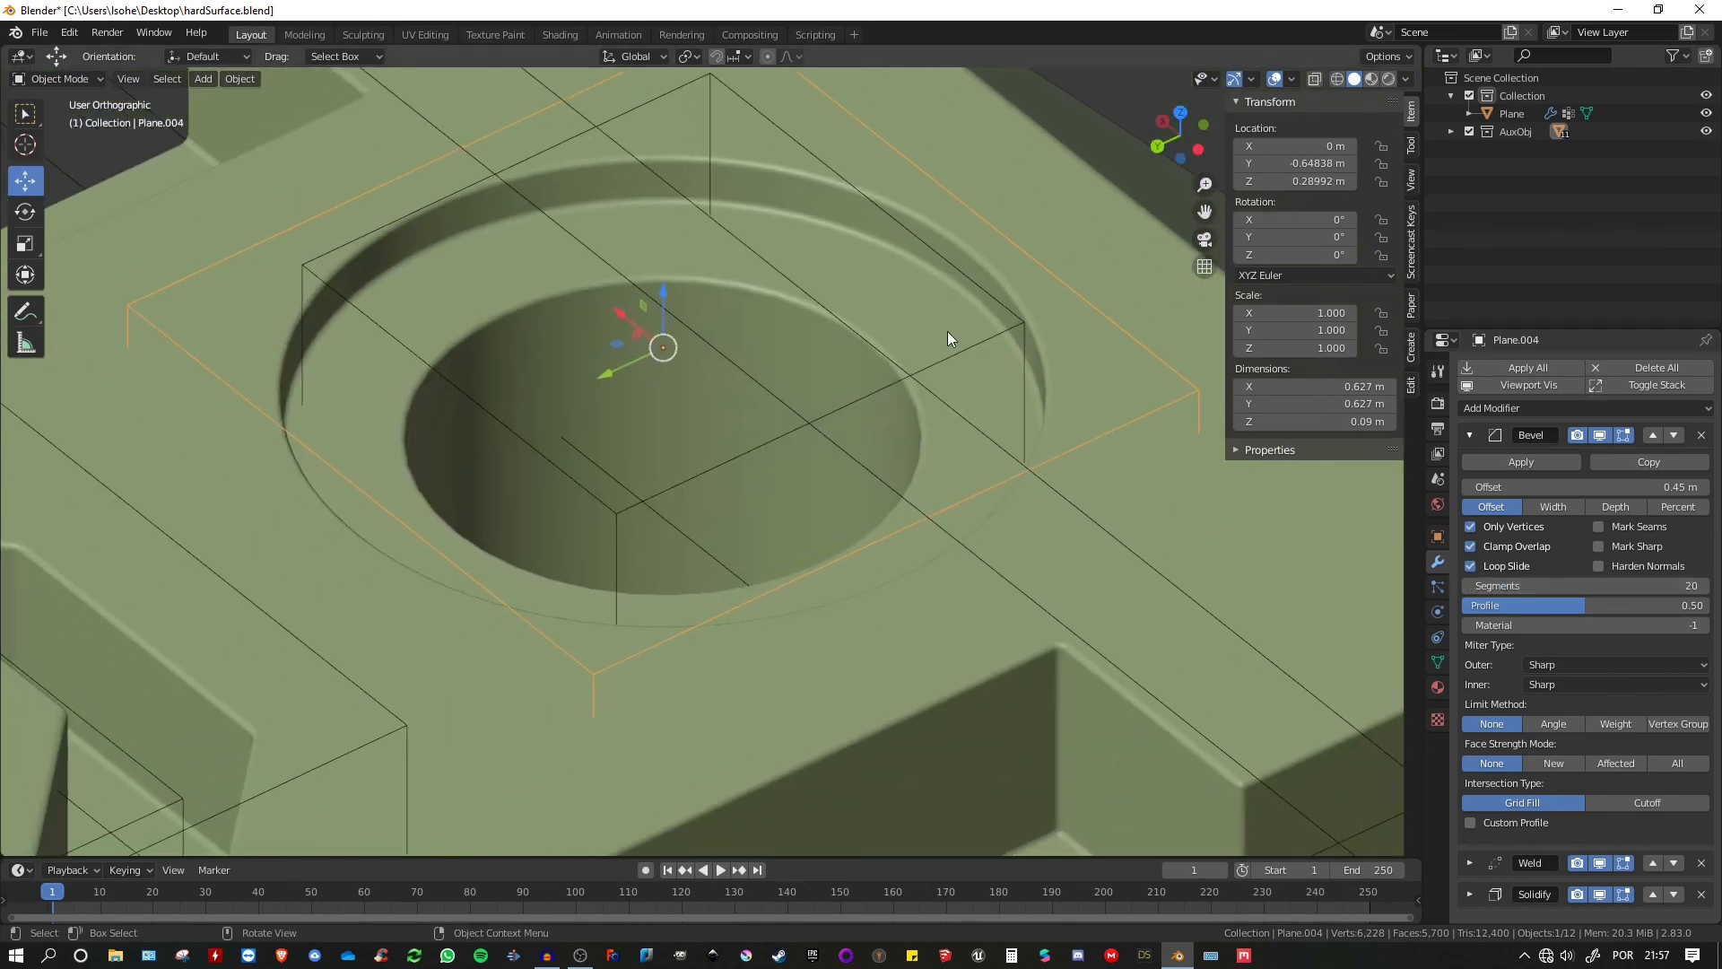
shift+middle_drag(1007, 307, 971, 325)
scroll(897, 386, up, 3)
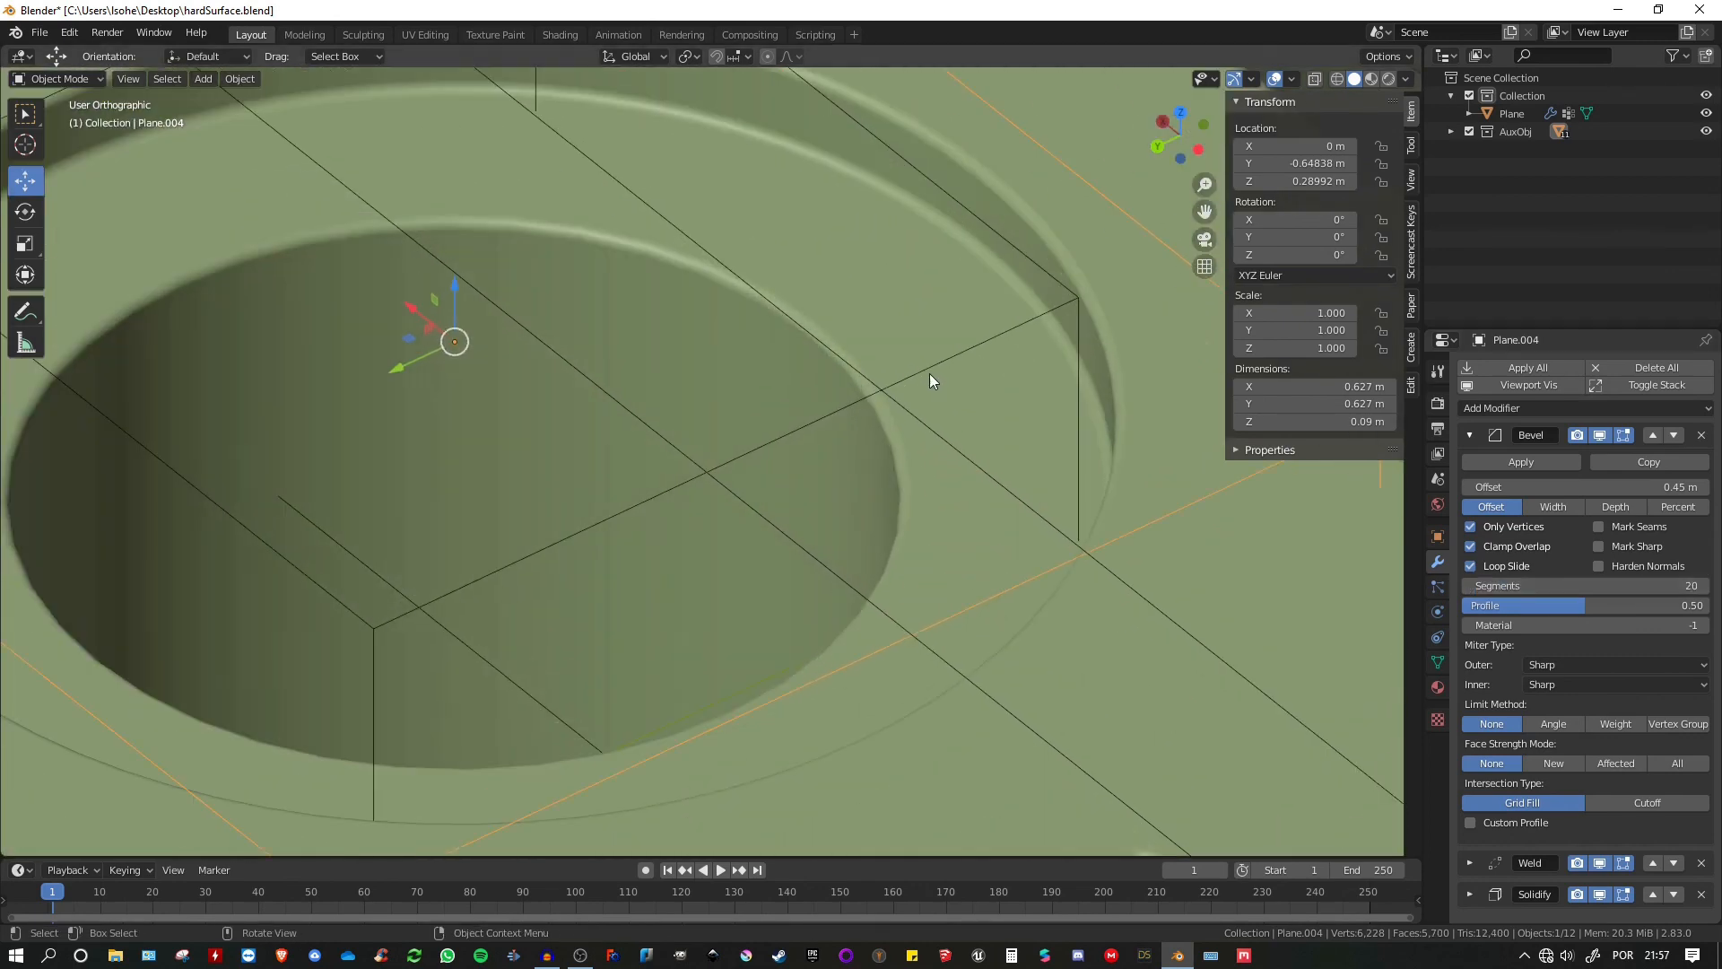
click(931, 369)
click(1469, 435)
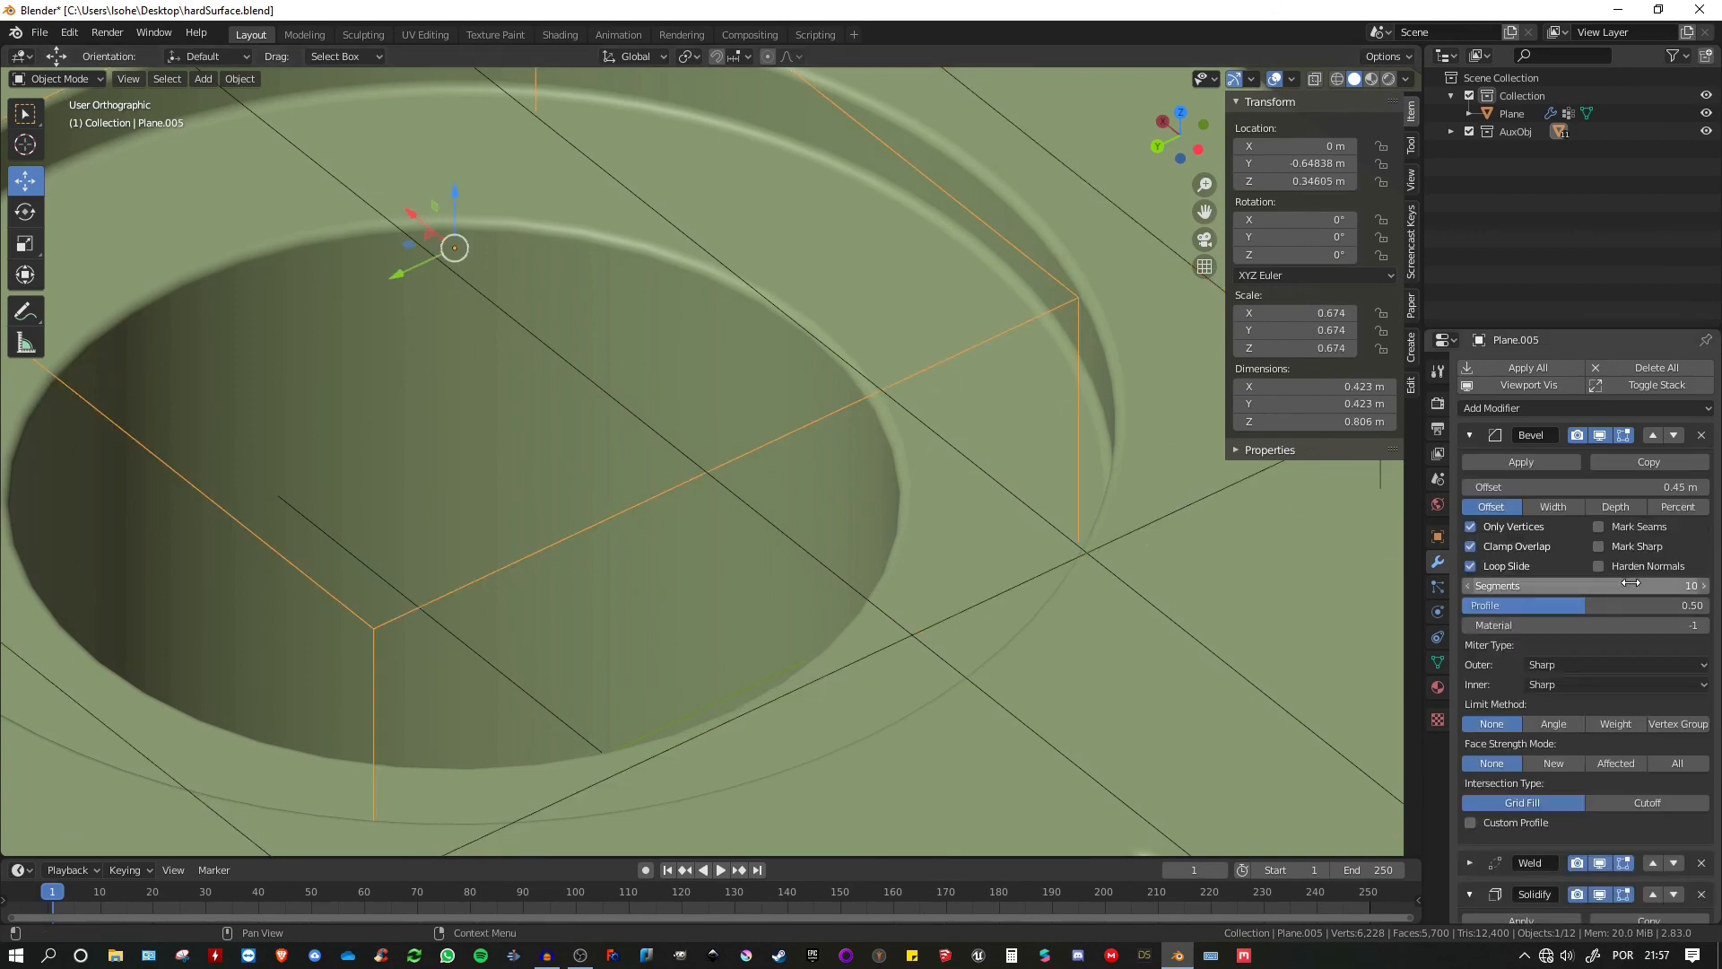
click(1633, 584)
key(Return)
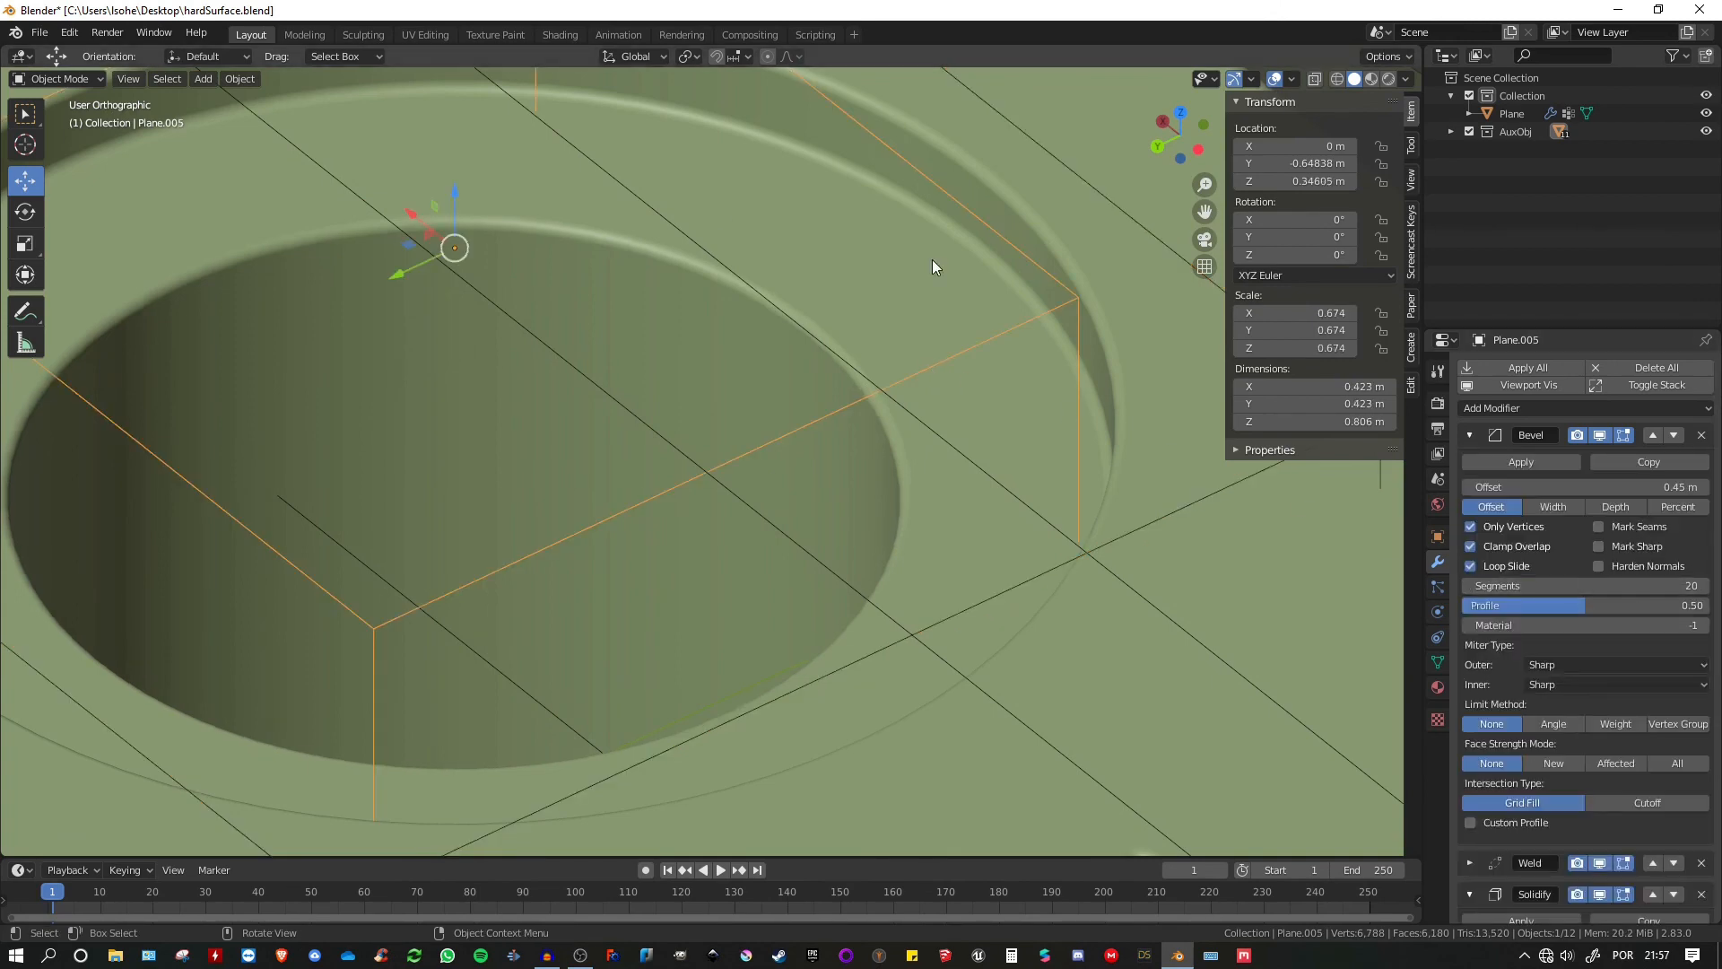
- Check the whole model with its cutters from several angles and select the main body
scroll(482, 168, down, 5)
middle_drag(680, 292, 859, 296)
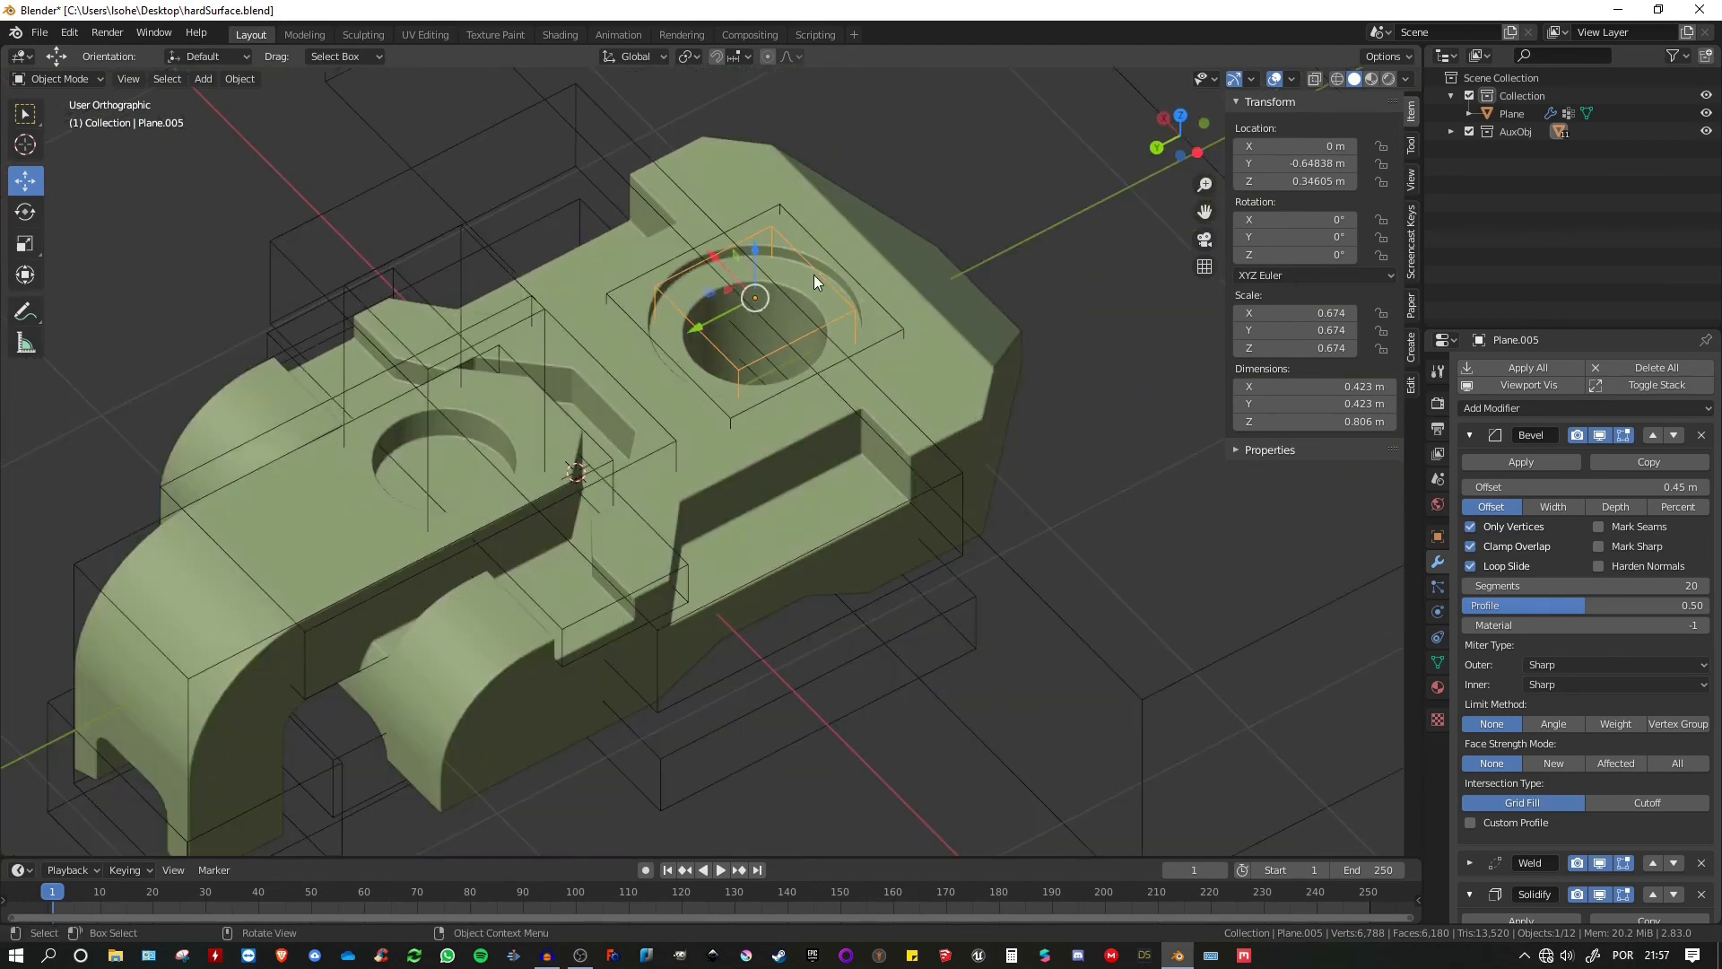
scroll(815, 274, down, 5)
mouse_move(746, 289)
middle_down()
mouse_move(724, 235)
mouse_move(734, 269)
middle_up()
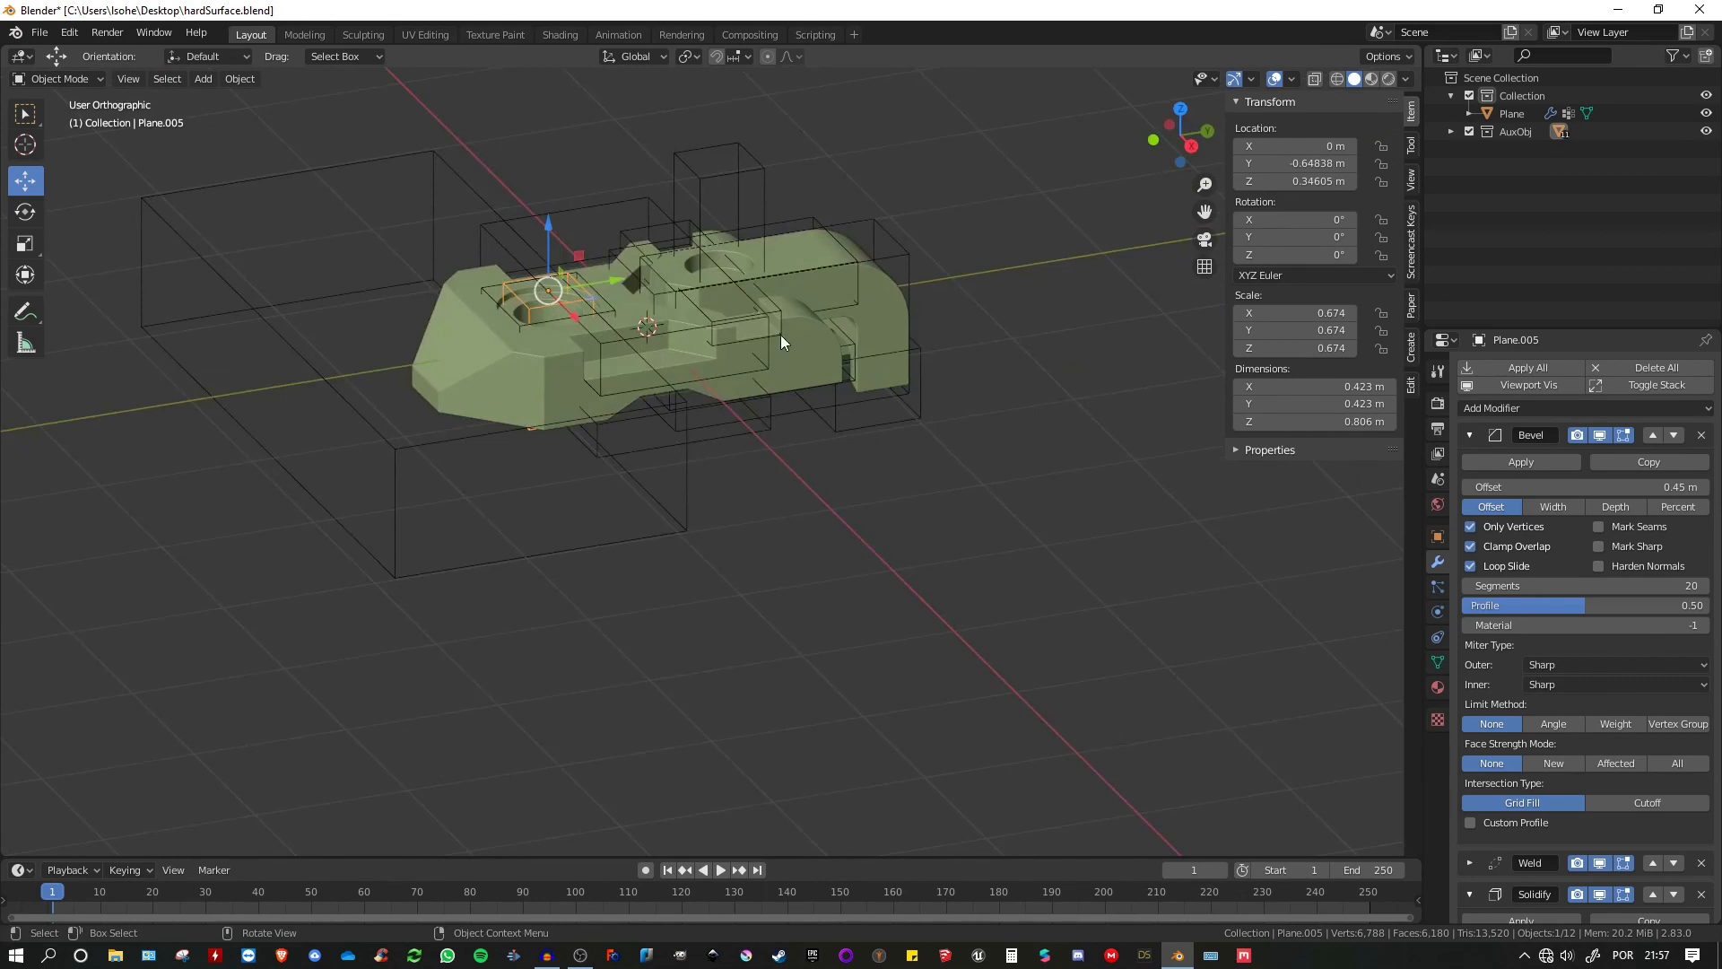
middle_drag(780, 336, 735, 325)
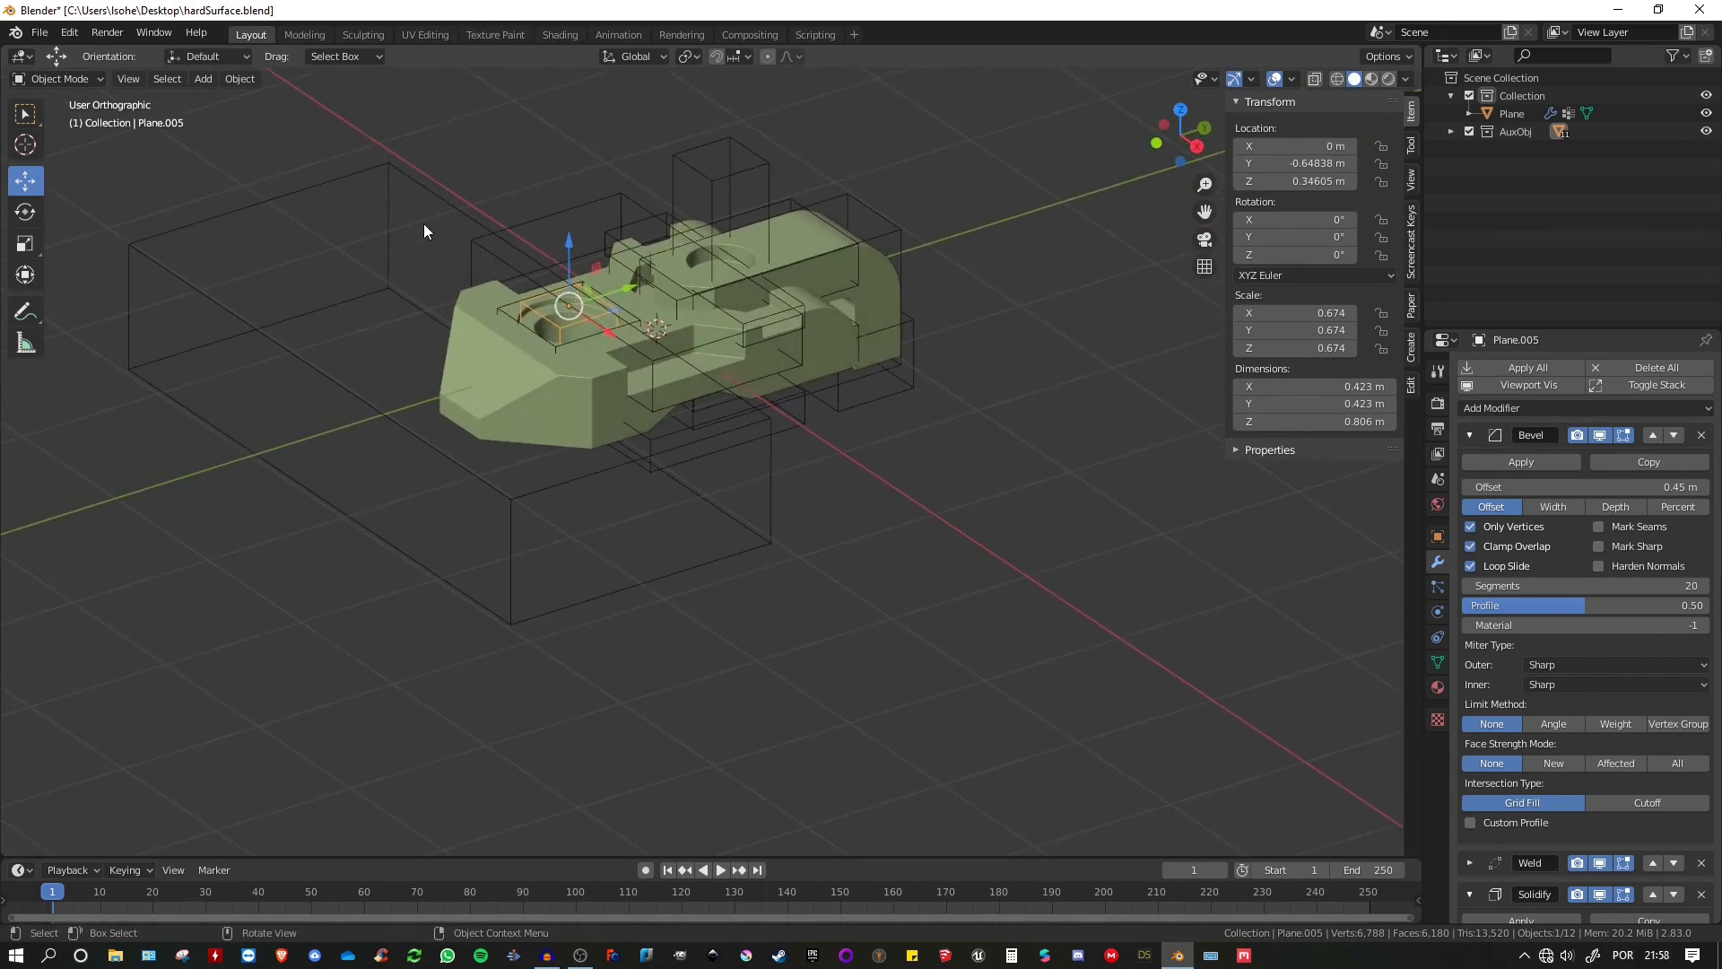
click(809, 237)
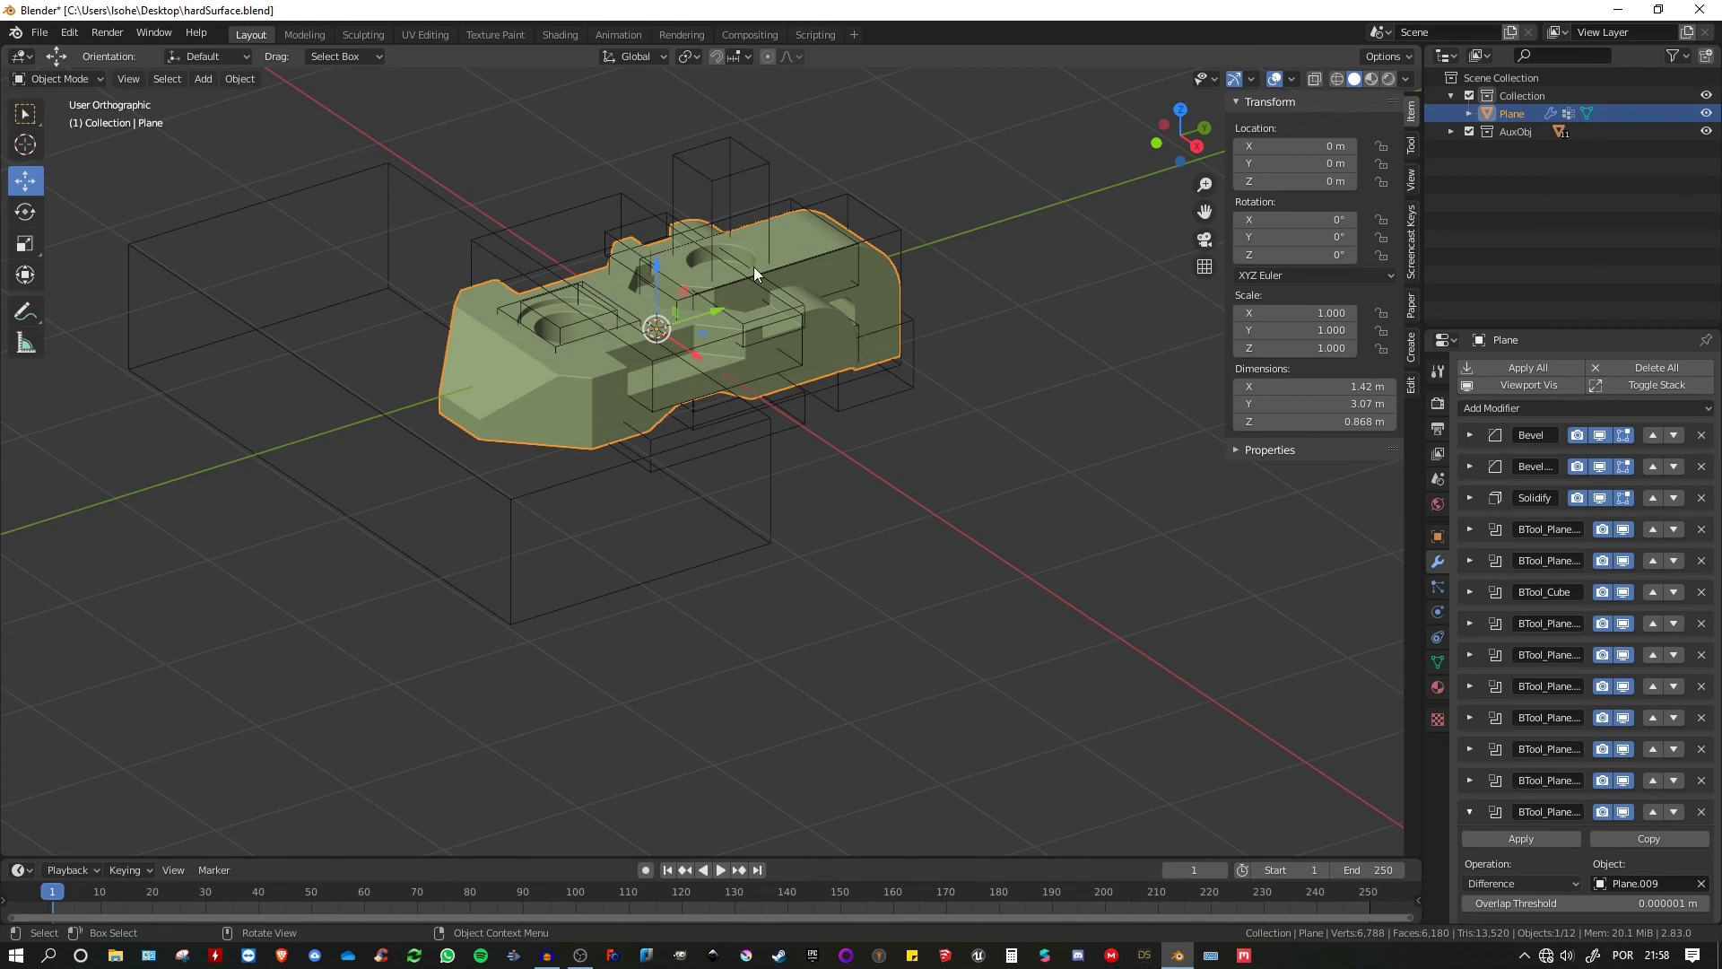
- Select all objects with the main body active and parent the Boolean cutters to it using Object (Keep Transform)
key(a)
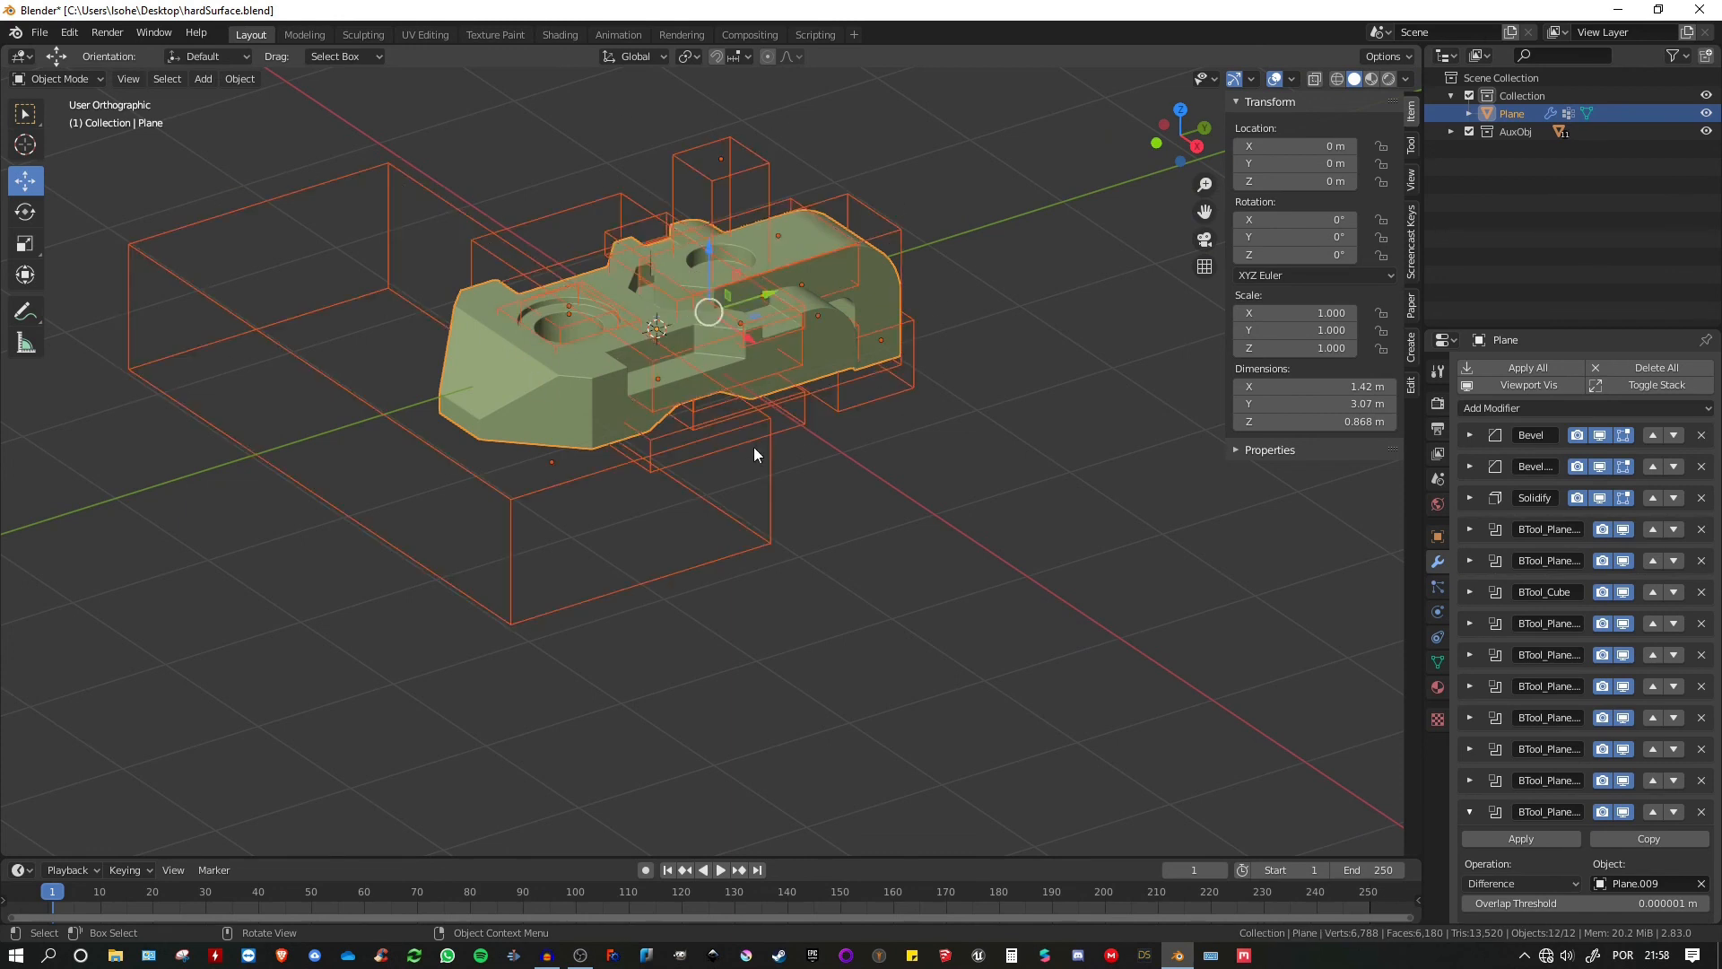
scroll(476, 300, up, 4)
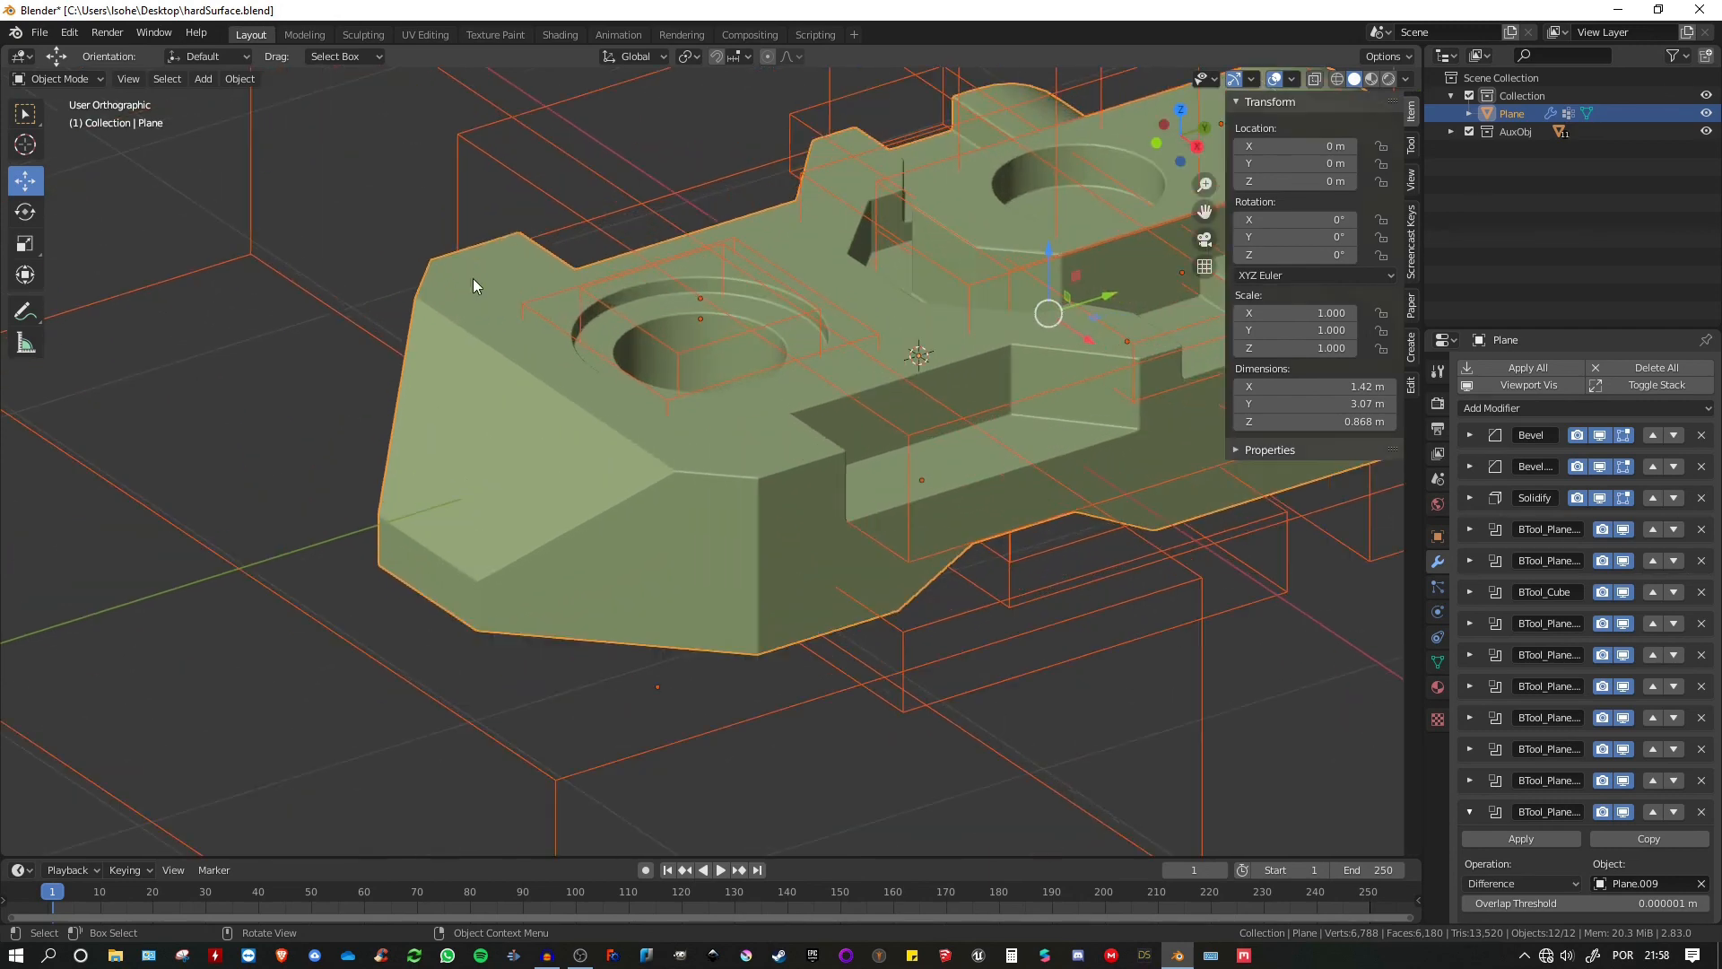
middle_drag(423, 294, 475, 254)
scroll(537, 278, down, 5)
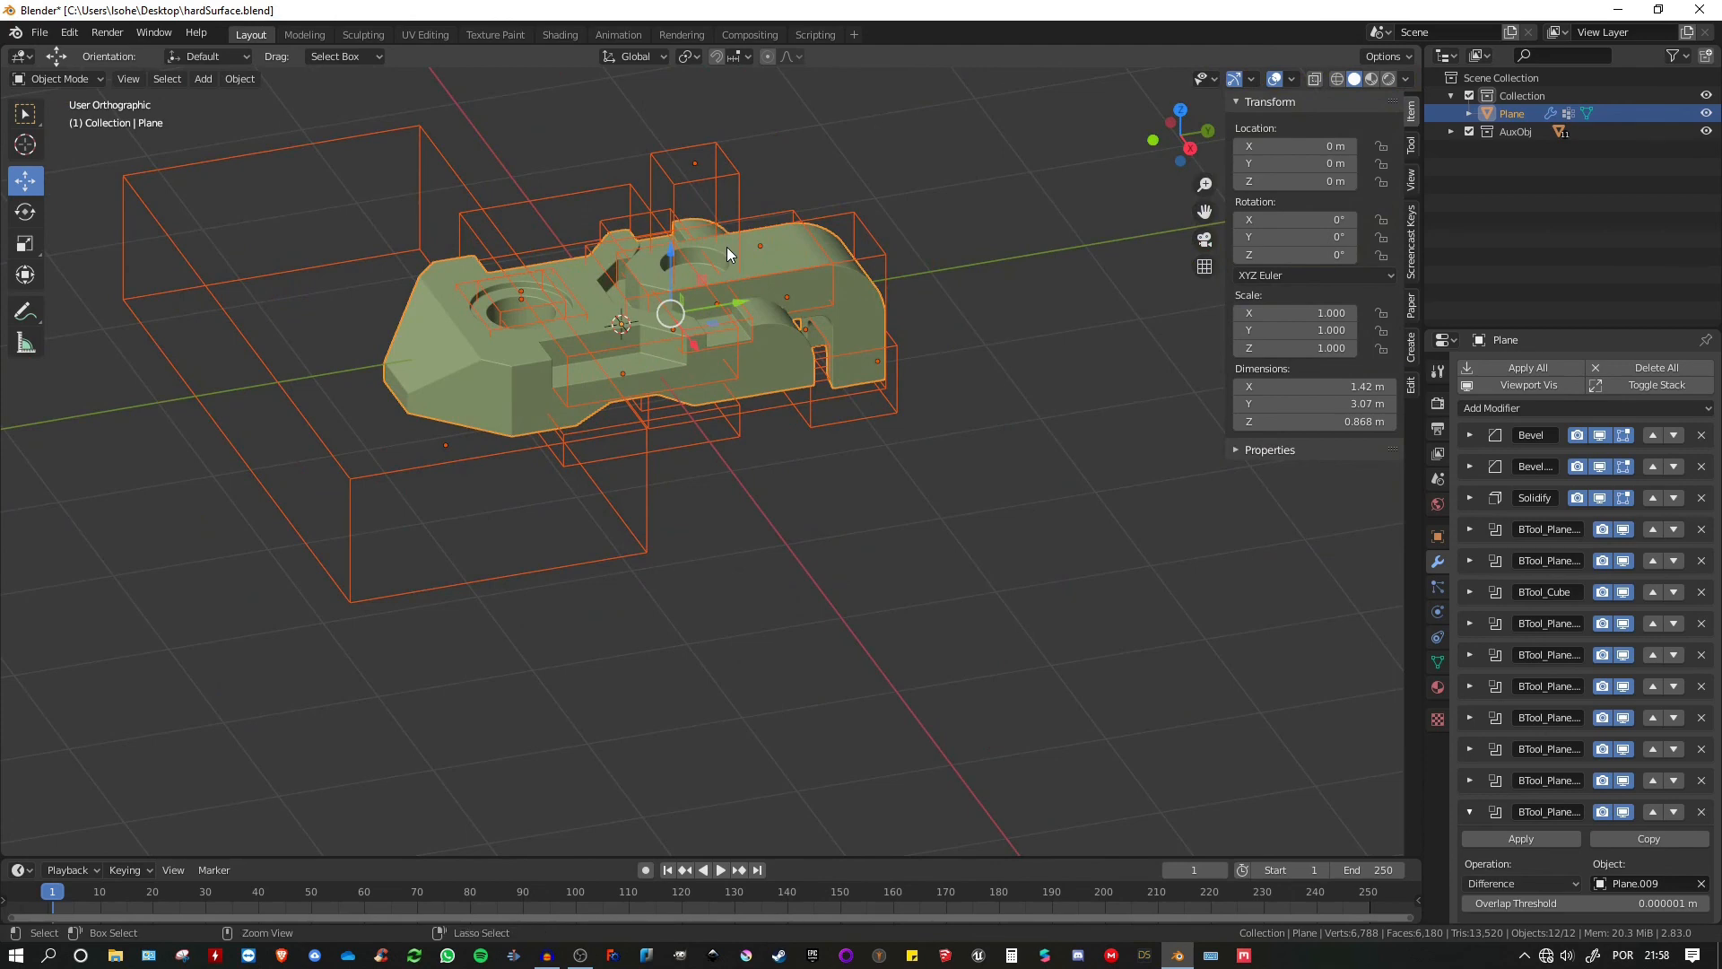
key(ctrl+p)
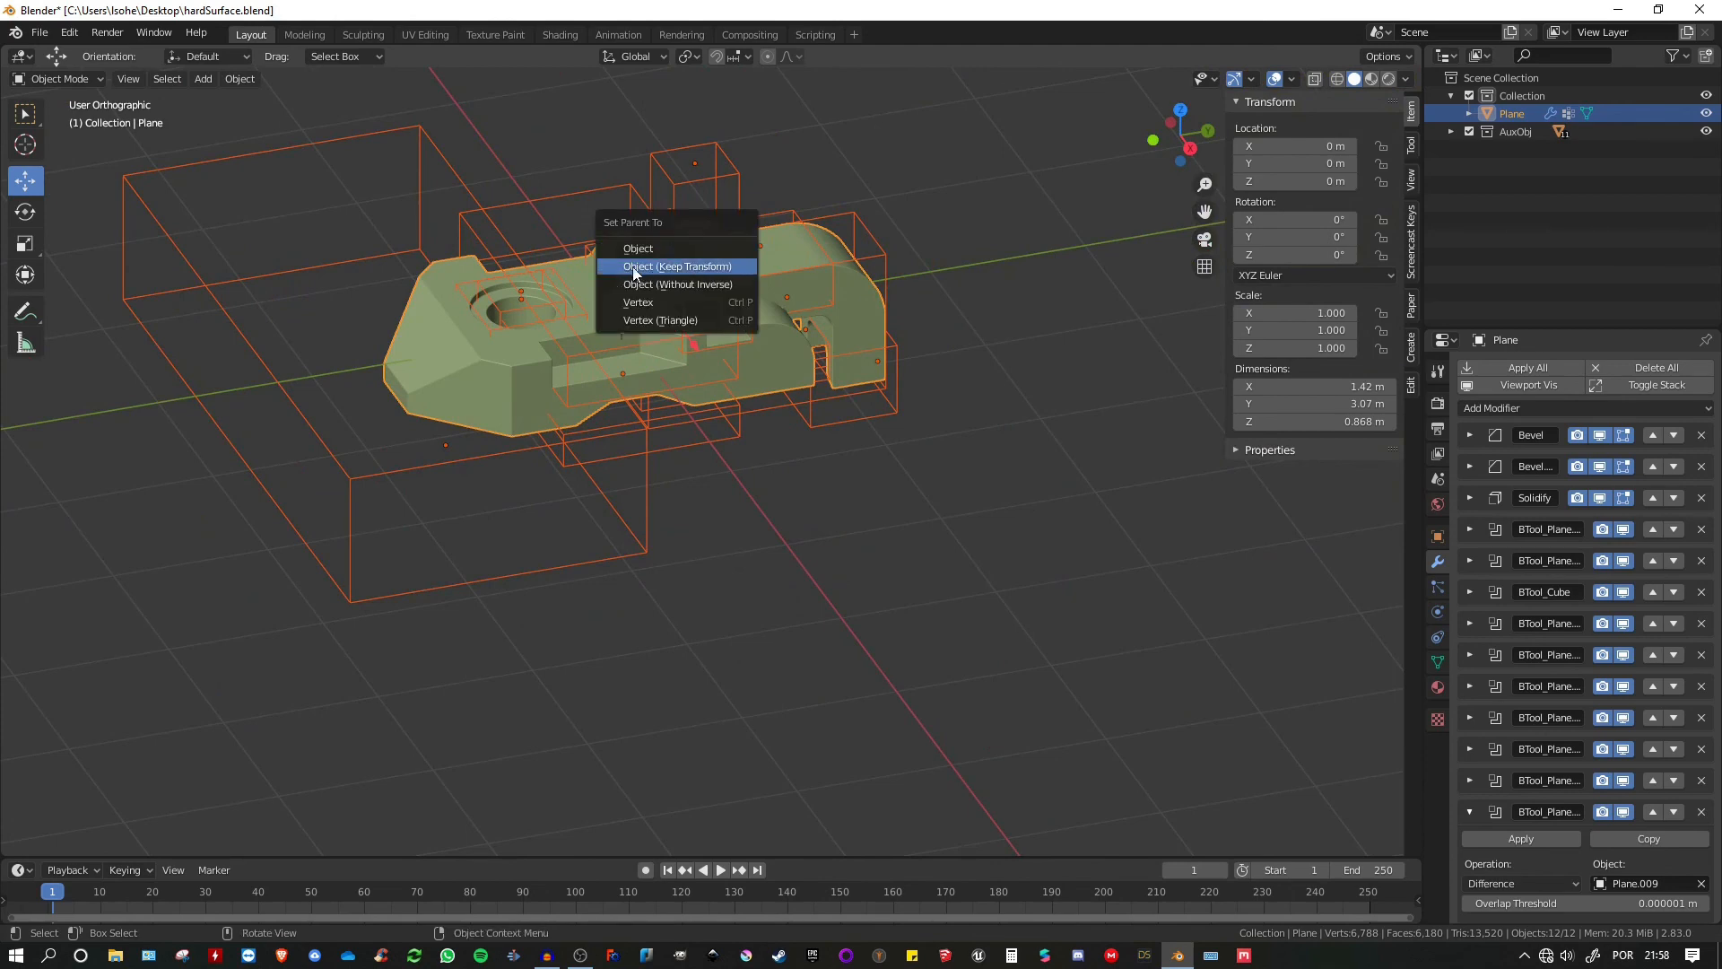
click(680, 267)
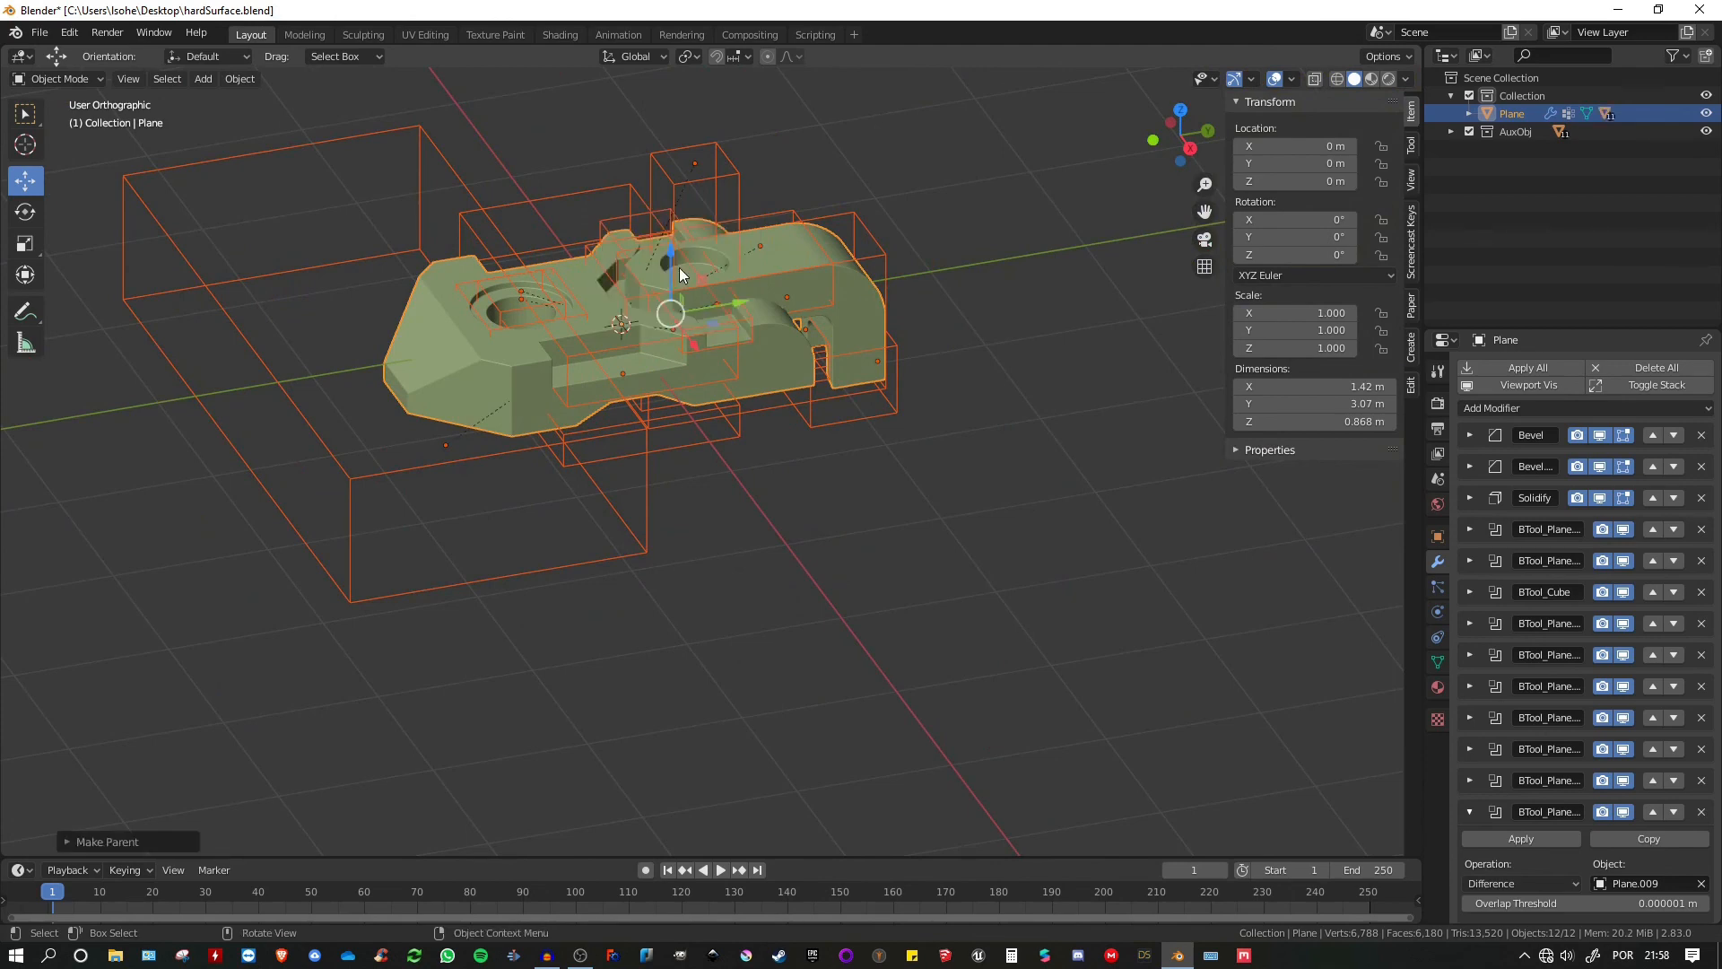
- Select only the main body and move it along X to about 0.348 m to test that the cutters follow
click(449, 348)
shift+middle_drag(617, 357, 725, 368)
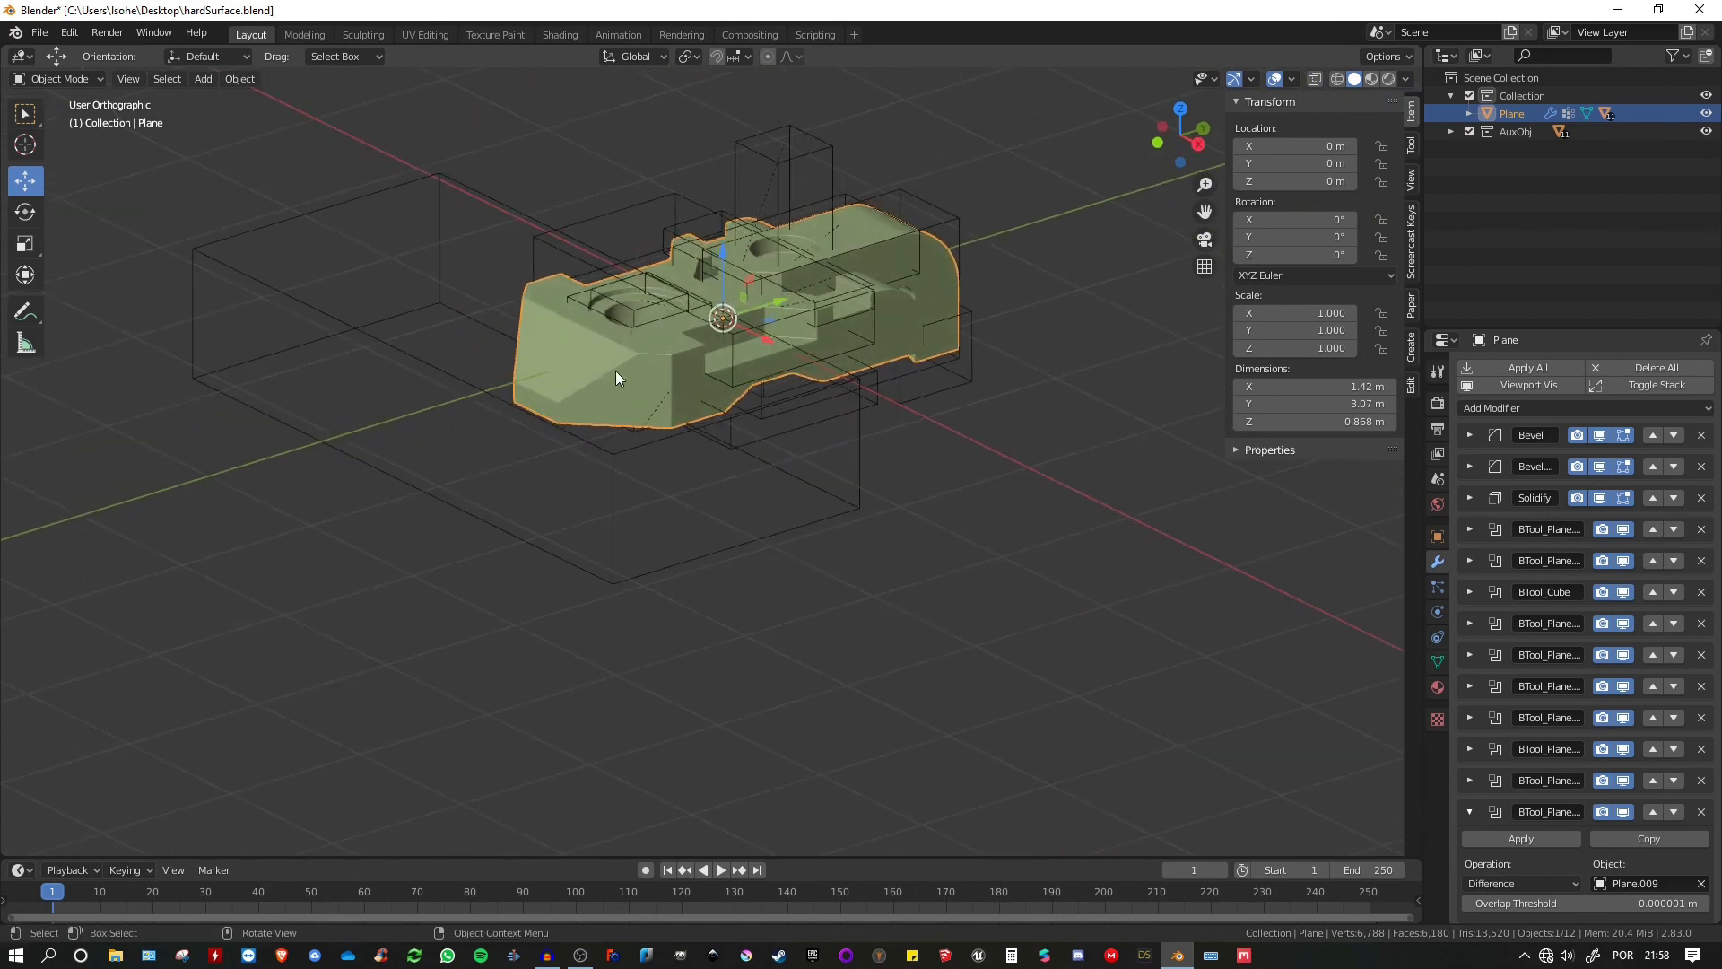
middle_drag(626, 357, 755, 357)
key(g)
key(x)
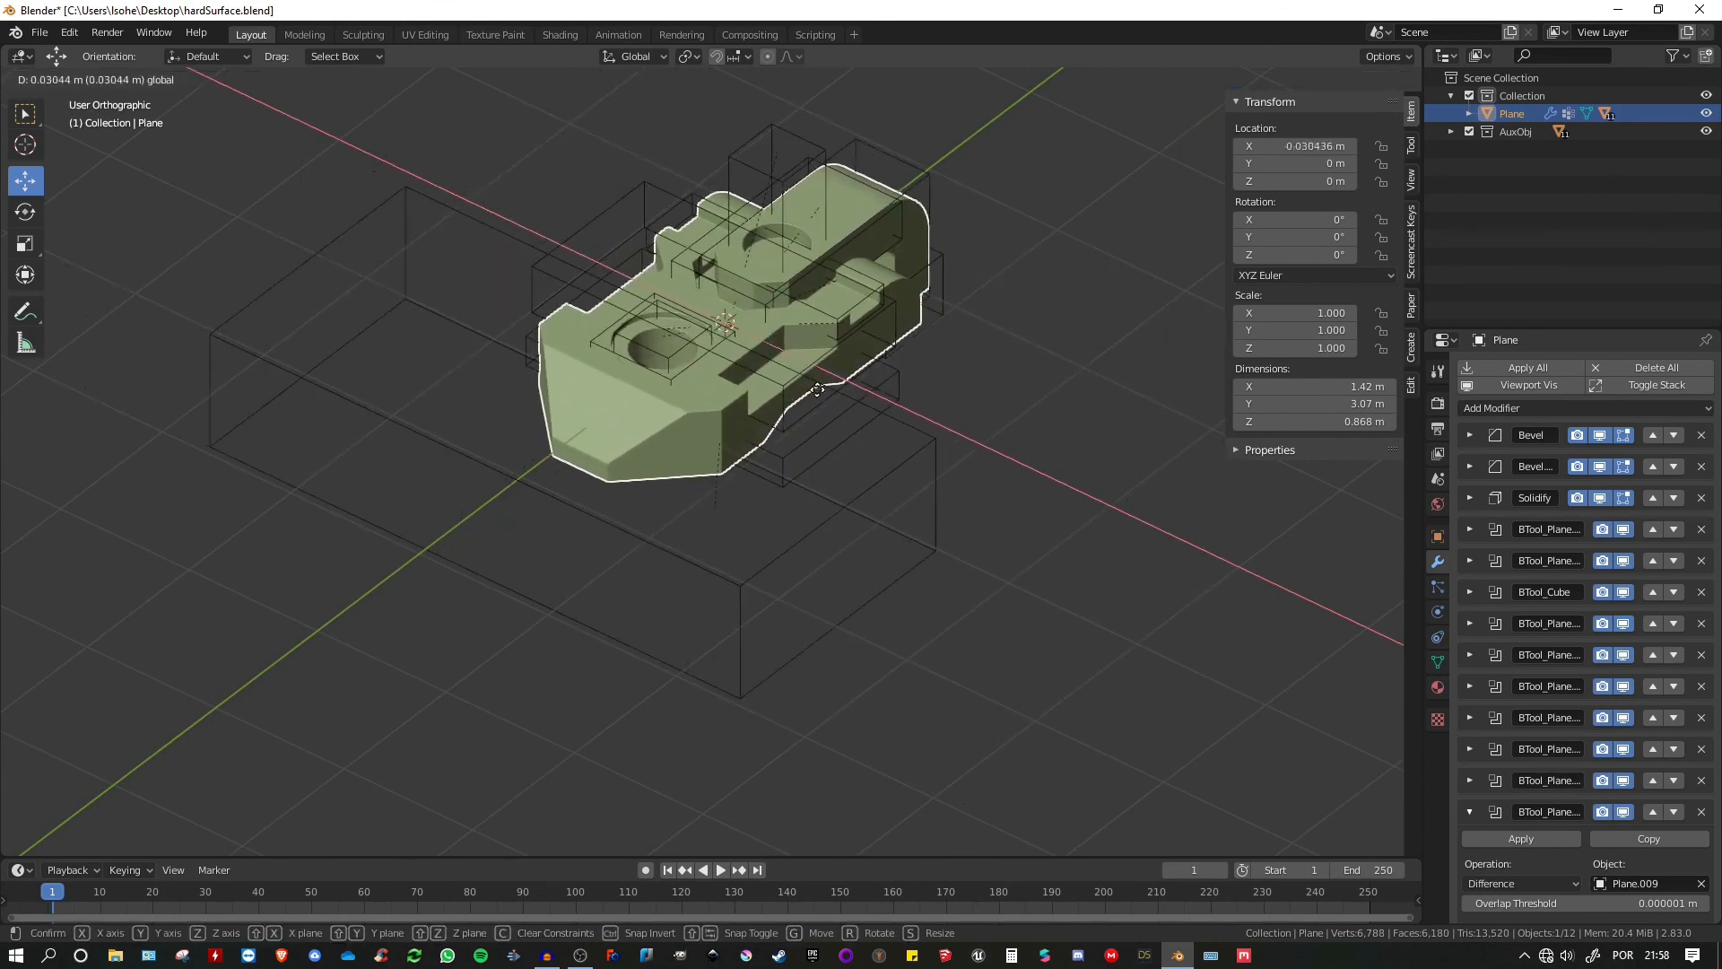
click(796, 486)
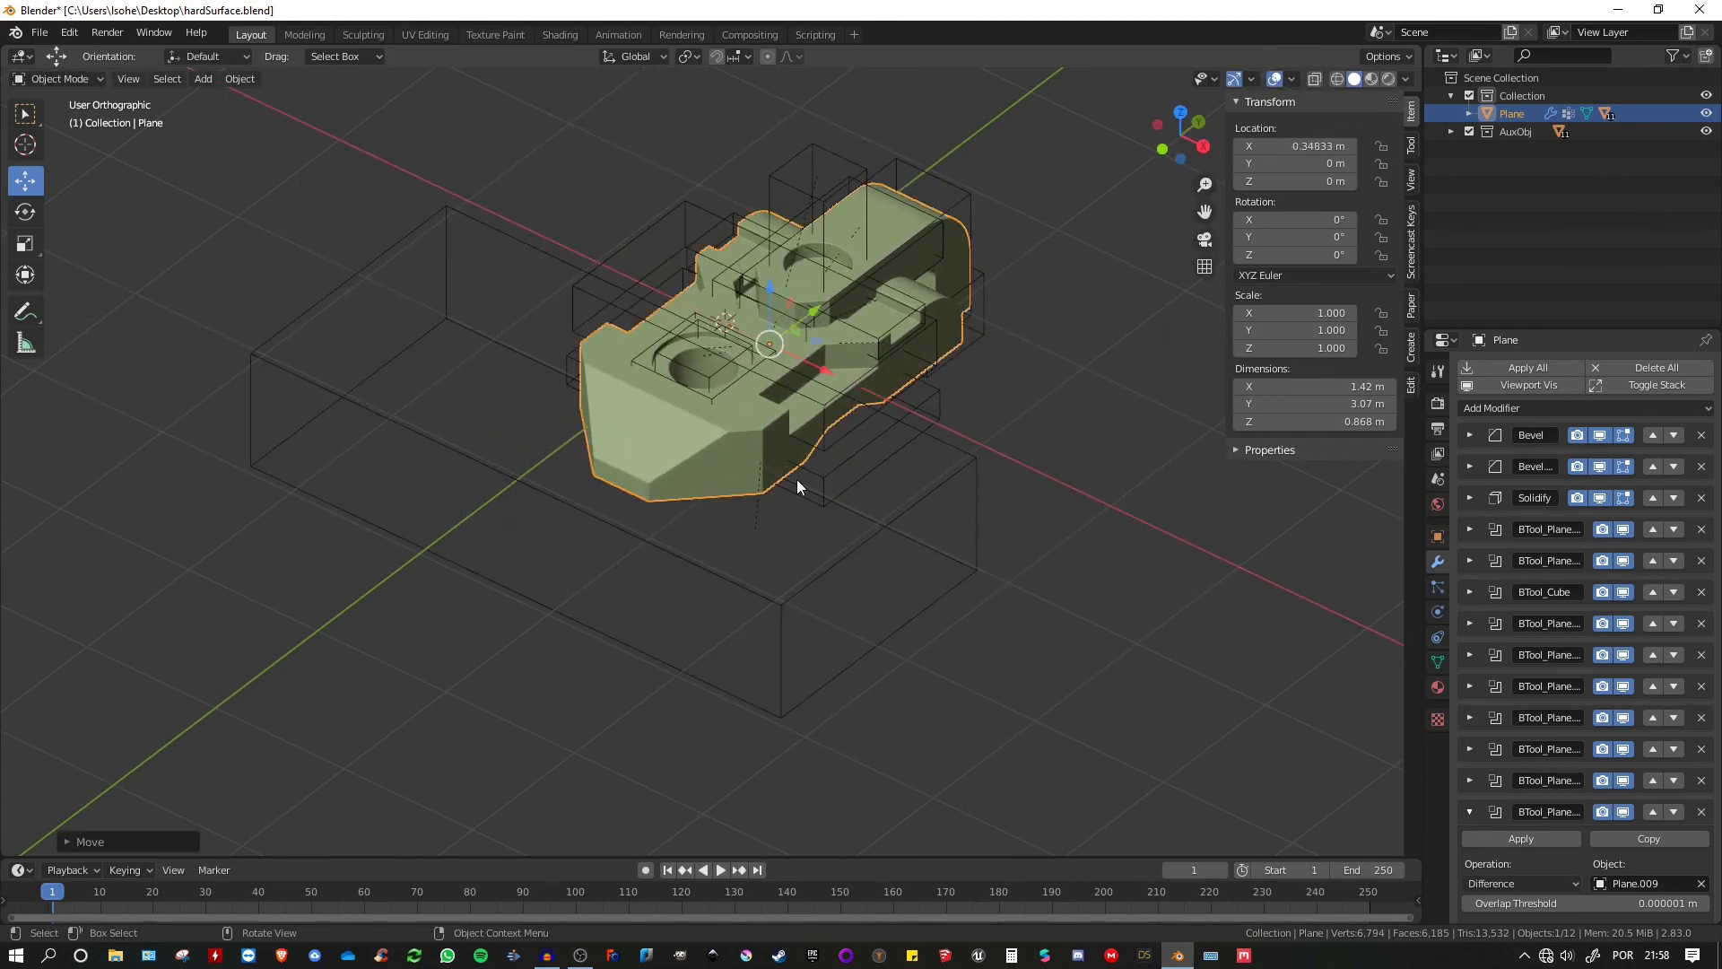
- Exclude the AuxObj collection from the view layer and move the main body along Y to about -0.758 m
click(1468, 132)
middle_drag(874, 248, 834, 319)
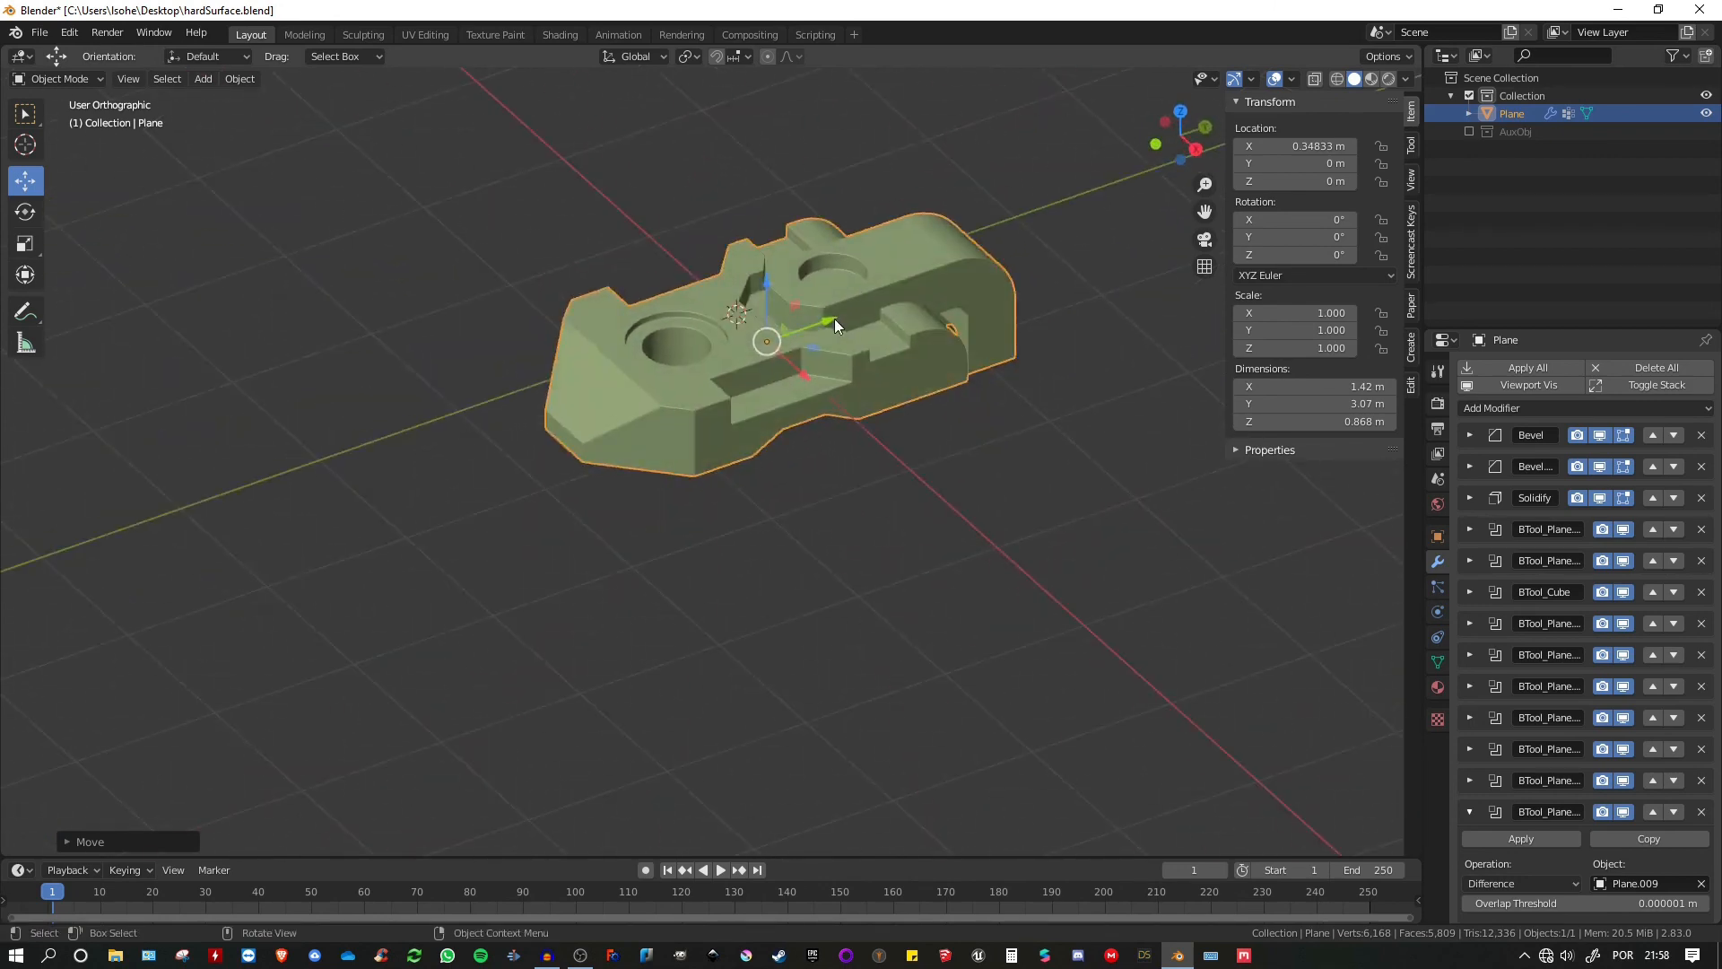
key(g)
key(y)
click(726, 354)
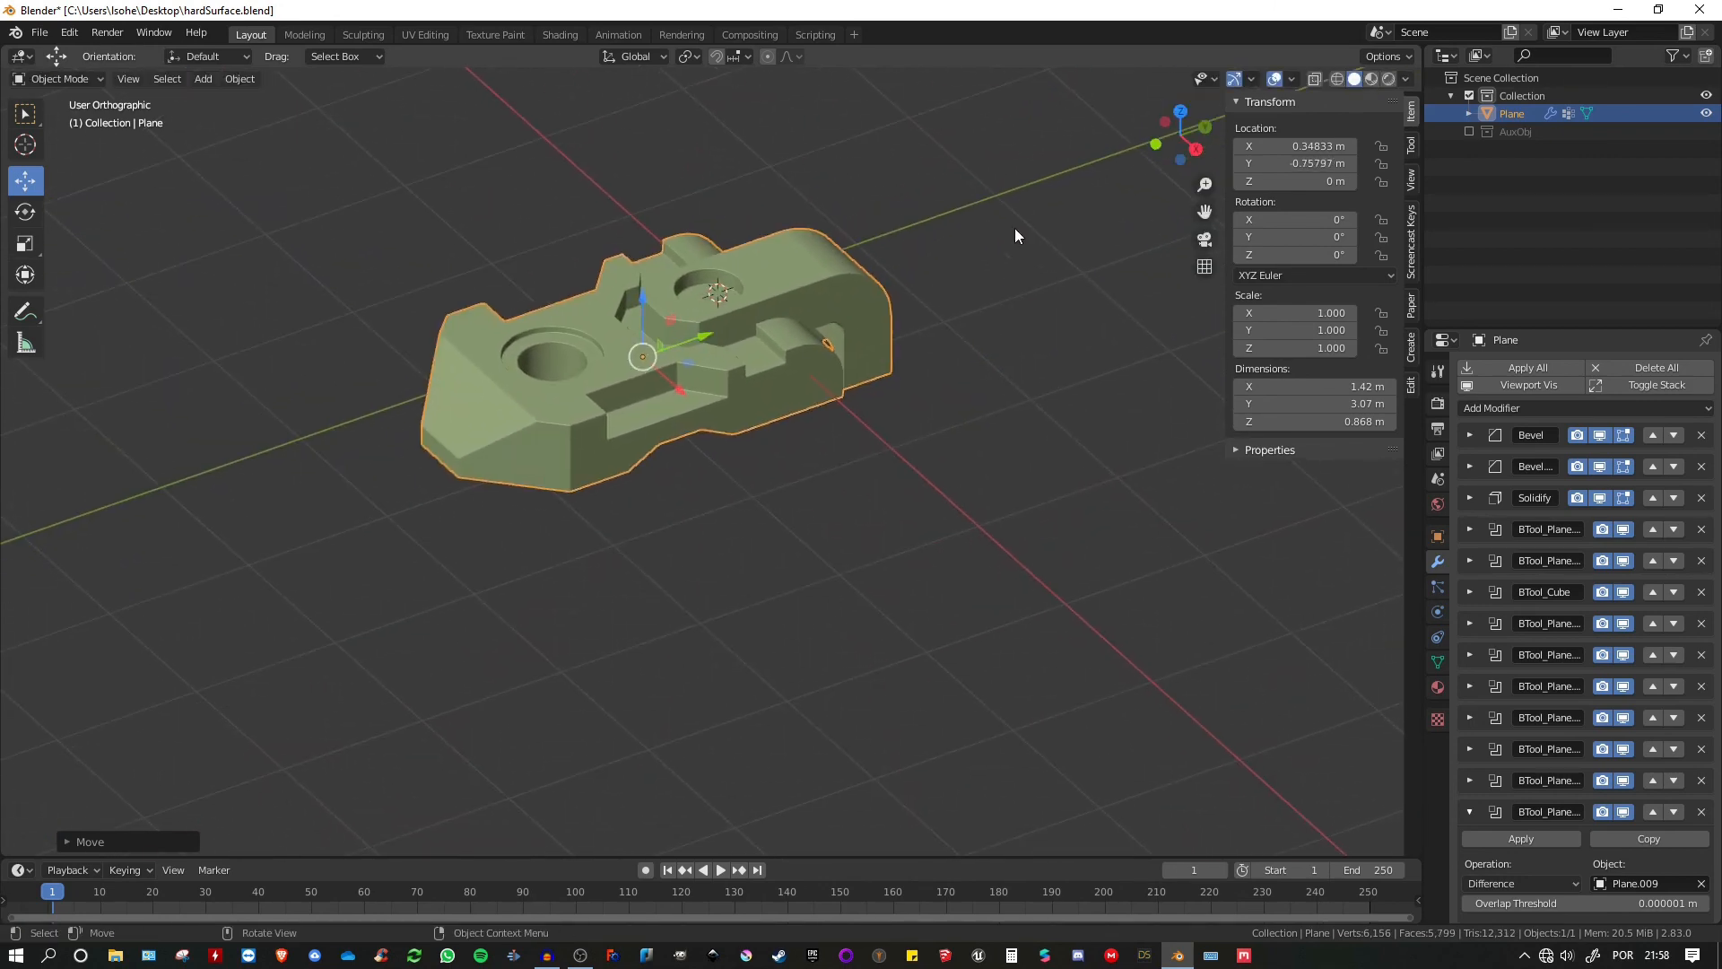
shift+middle_drag(606, 344, 653, 335)
middle_drag(576, 294, 594, 375)
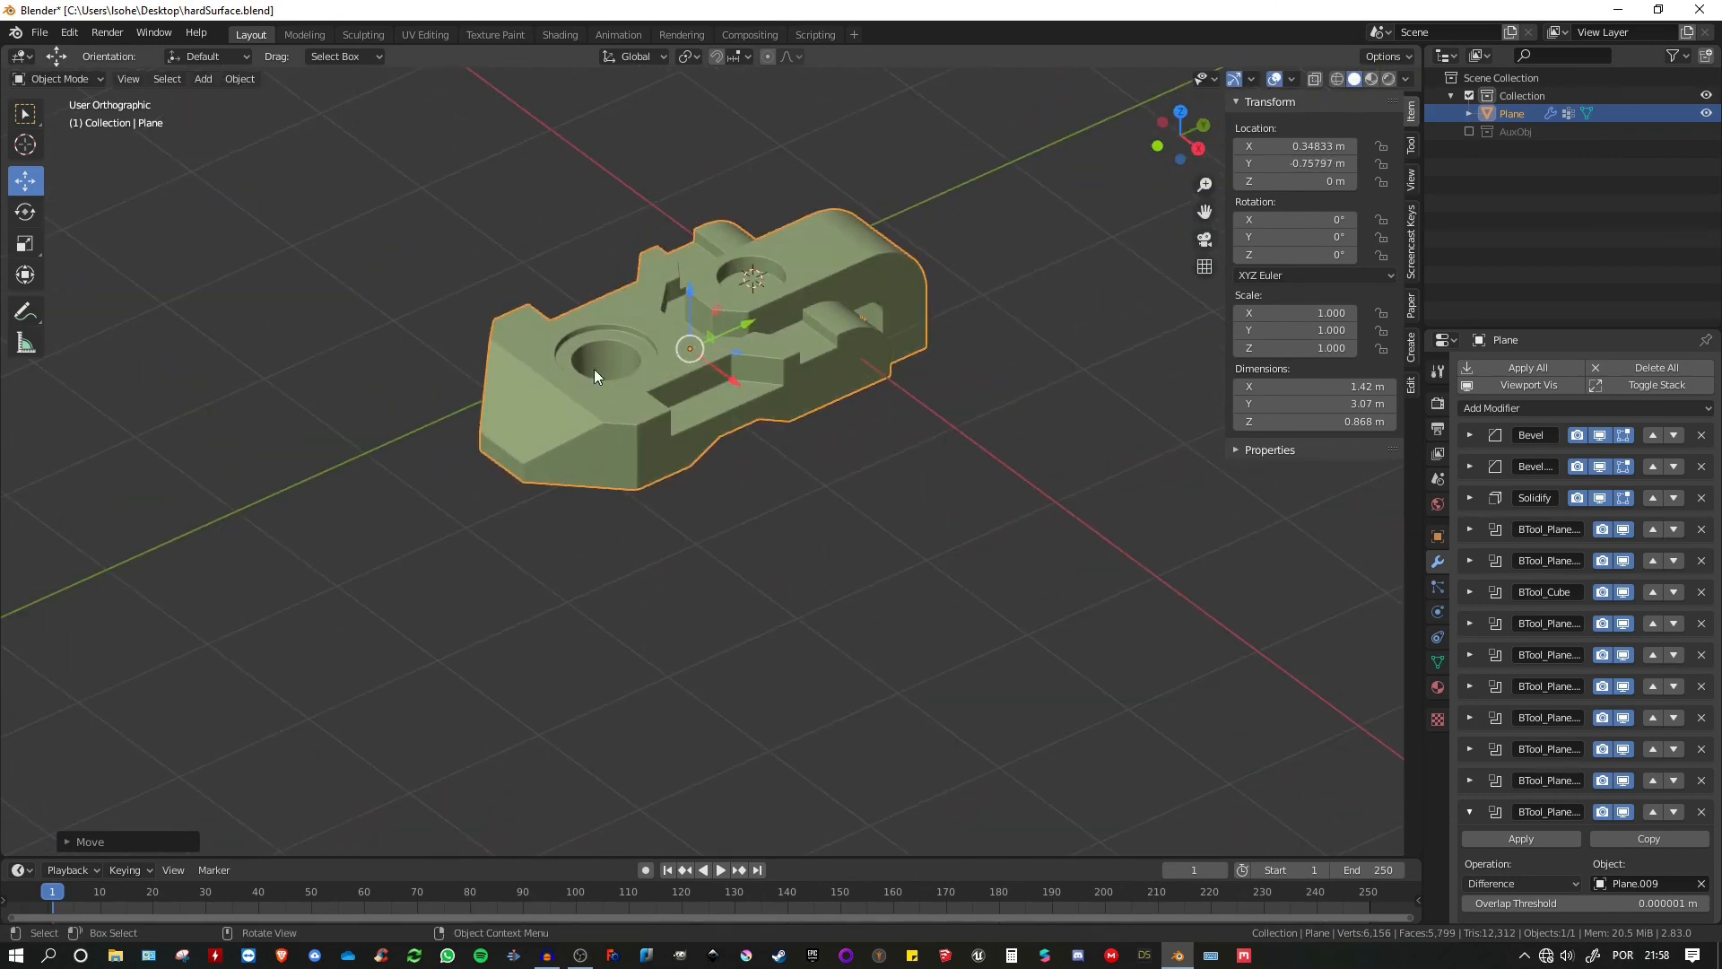
middle_drag(749, 392, 628, 454)
scroll(628, 454, up, 3)
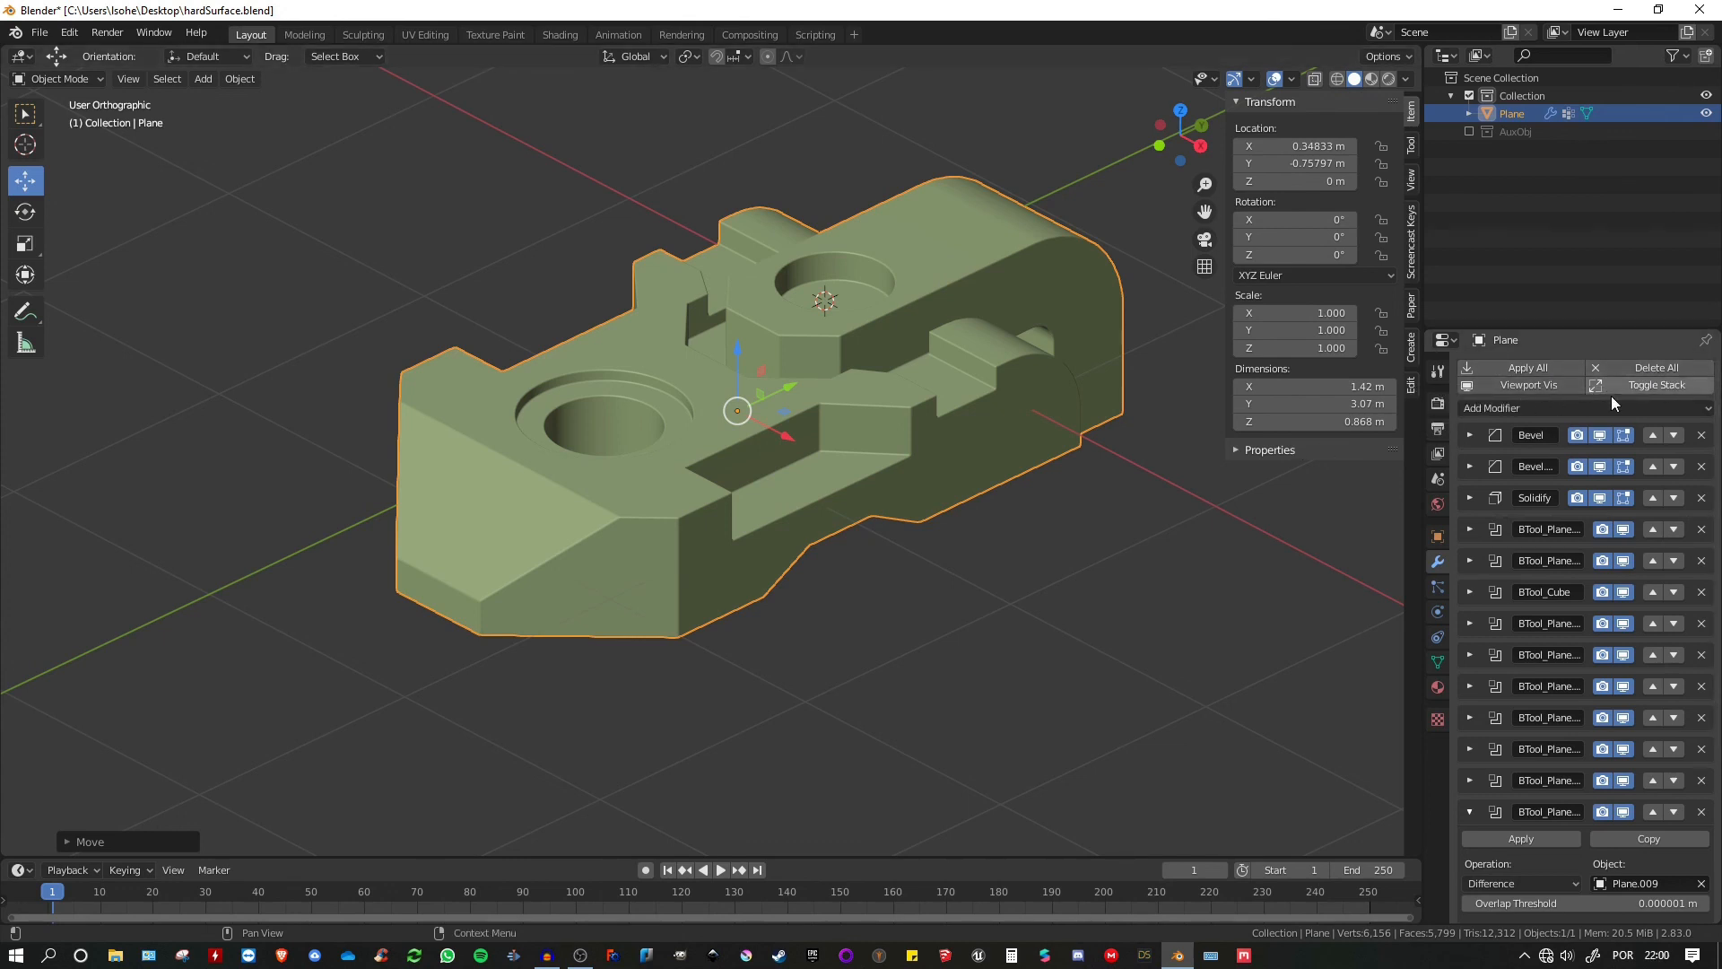
- Expand and collapse the body's whole modifier stack, and toggle the viewport visibility of all its modifiers off and back on
click(1640, 384)
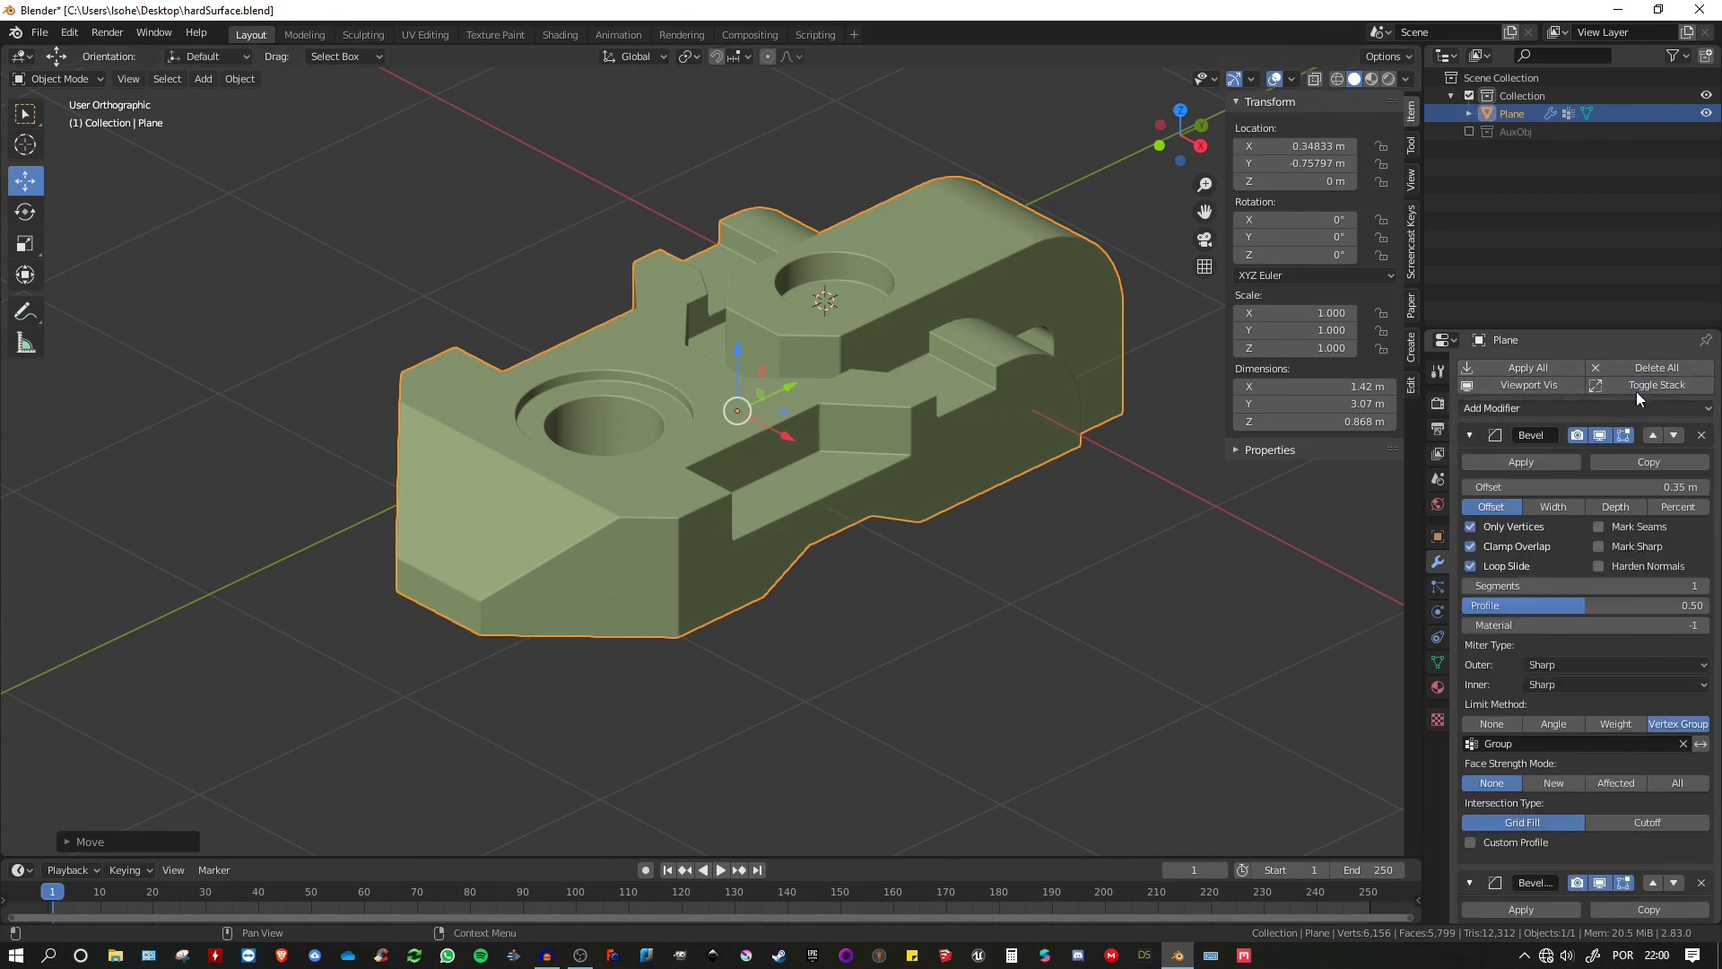
click(1637, 388)
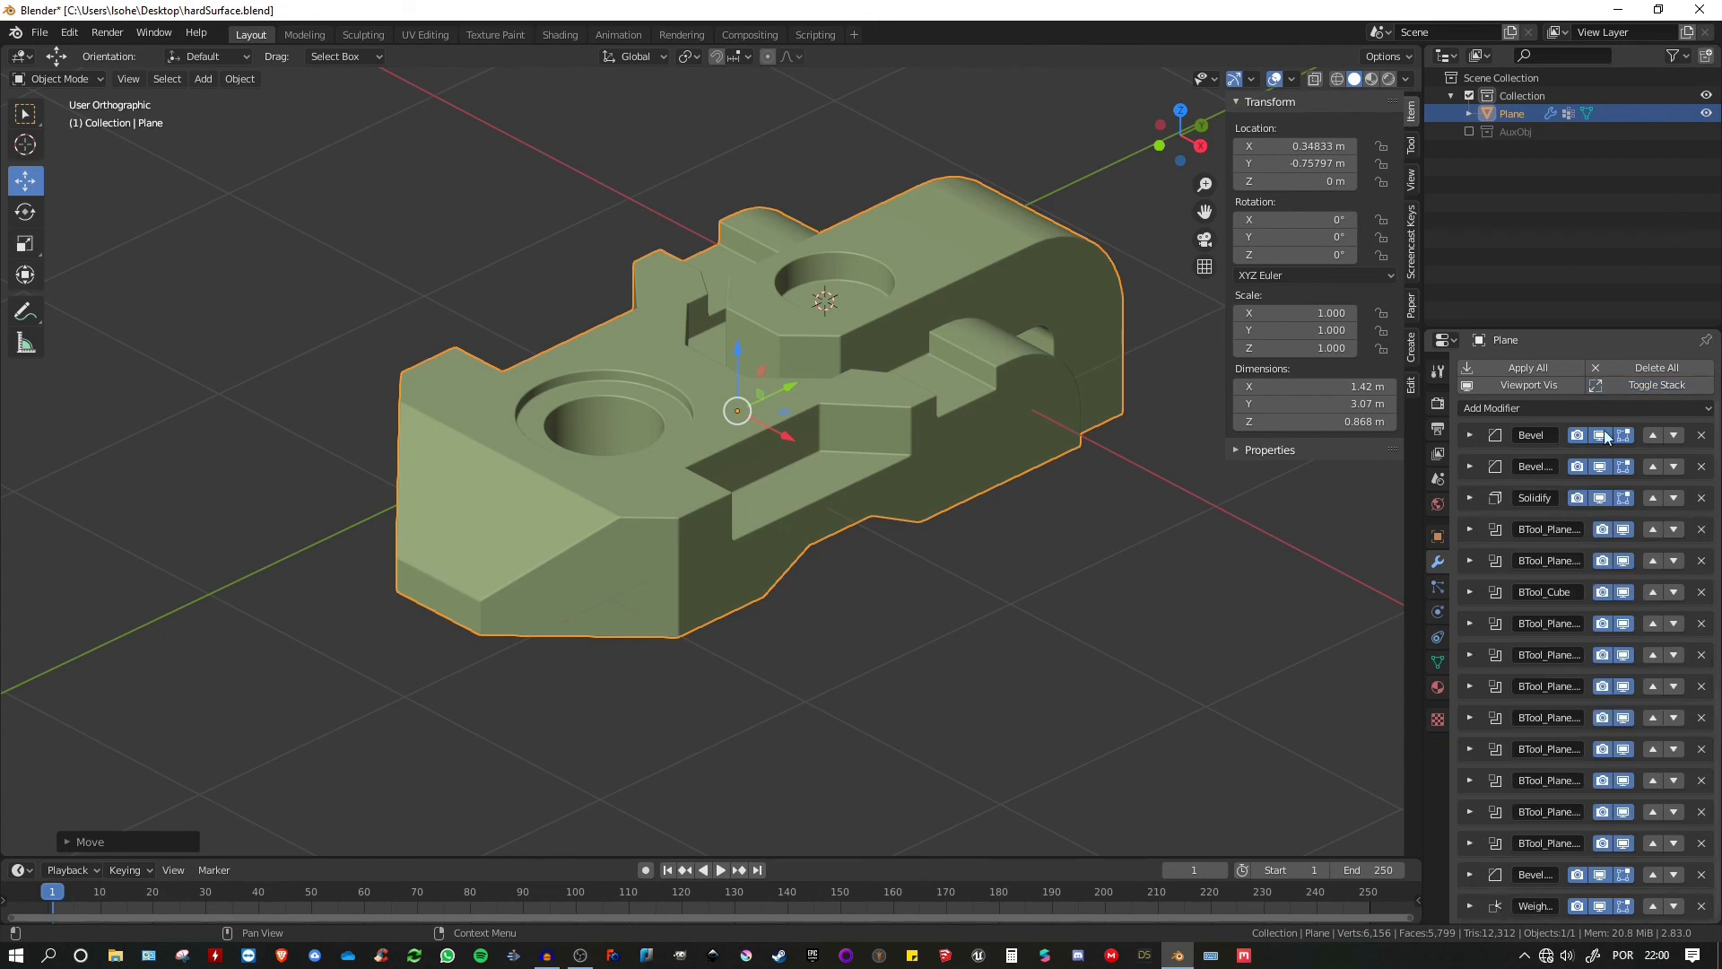
click(1507, 386)
click(1506, 386)
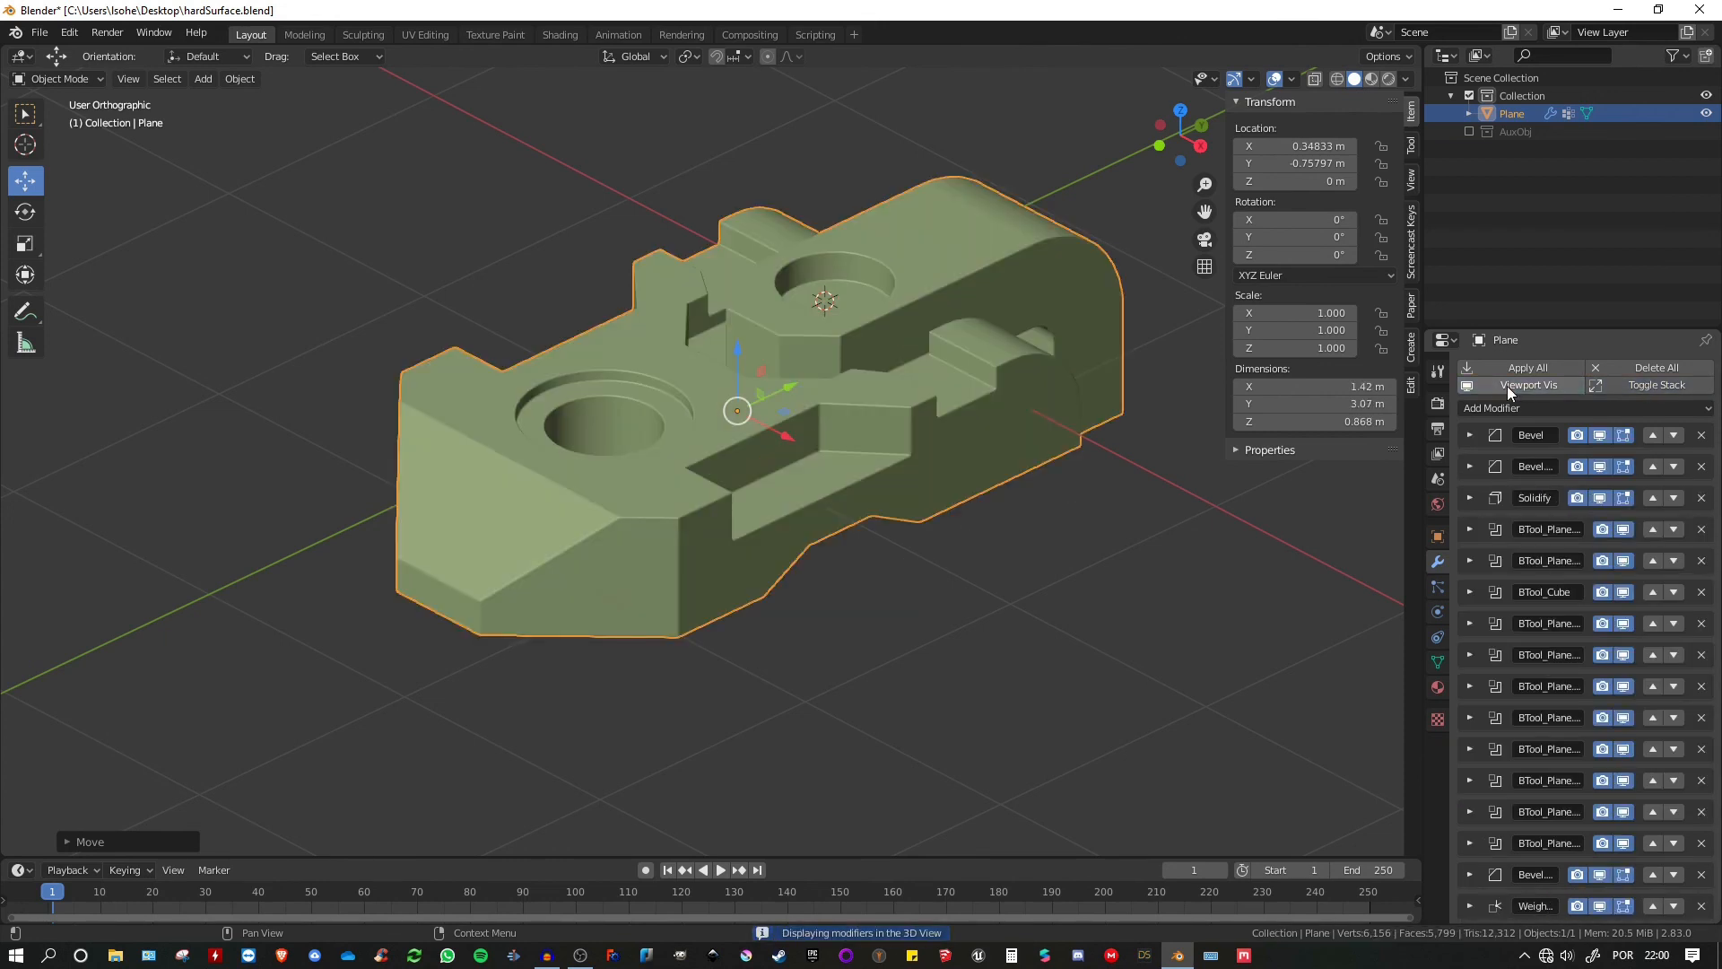
click(1507, 386)
click(1506, 386)
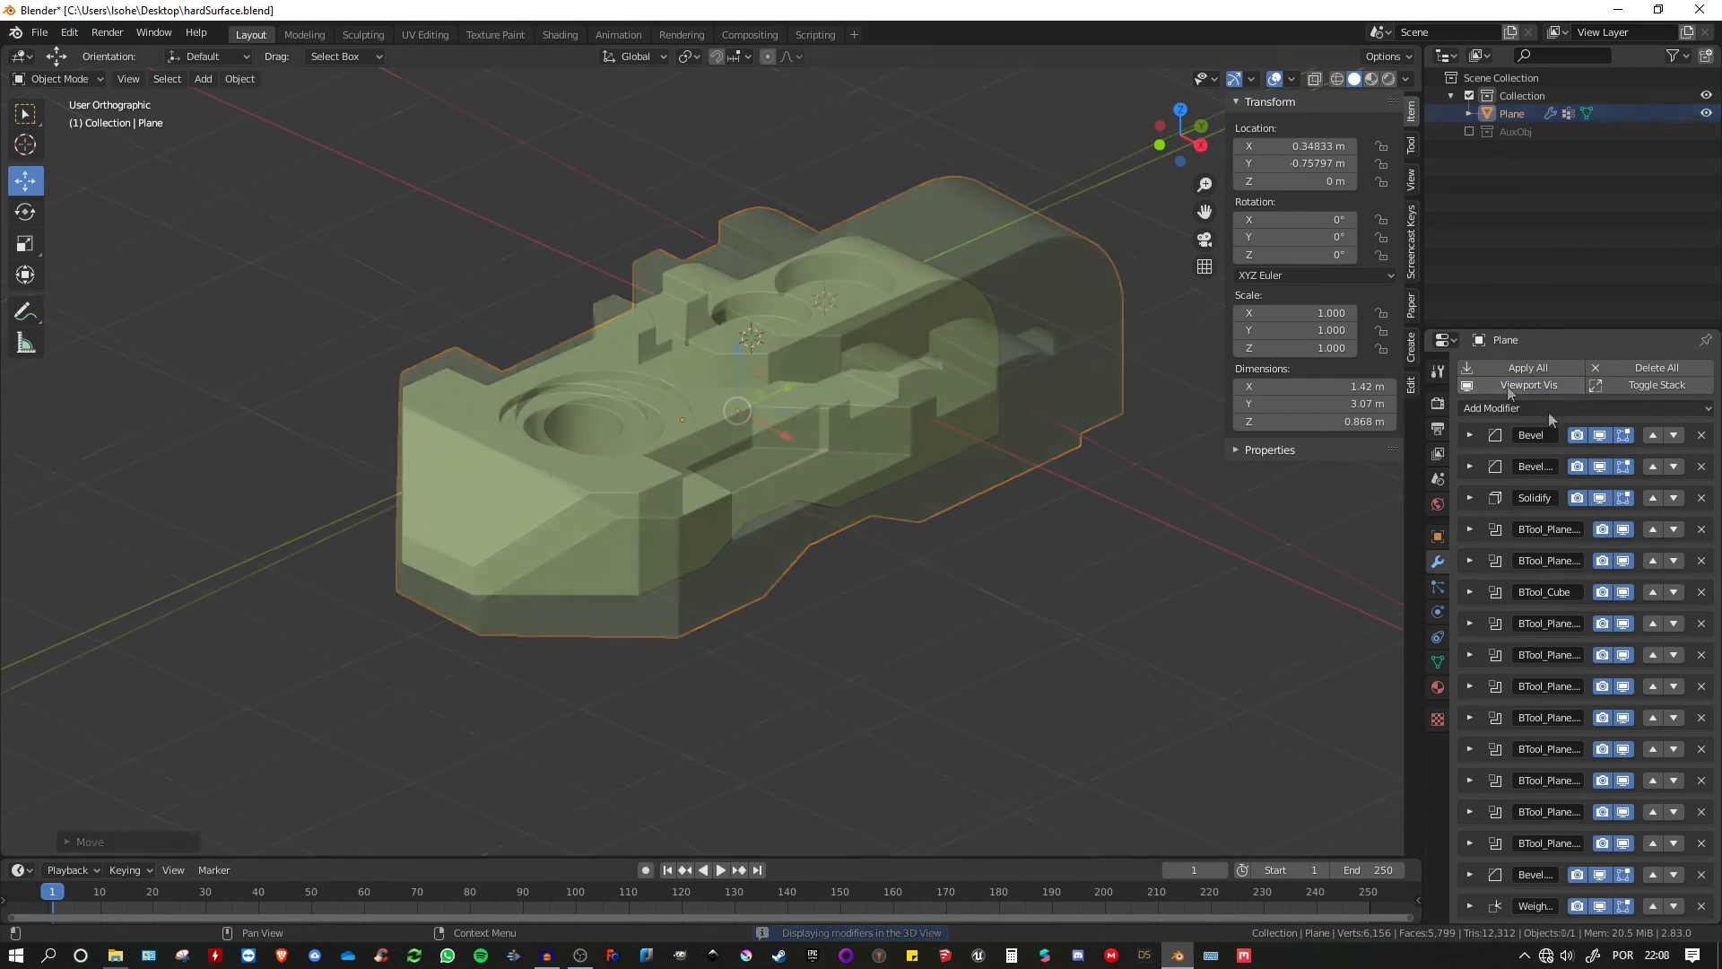
- Search the add-ons in the Preferences for "modif", close the Preferences and look at the body up close
click(72, 34)
click(110, 288)
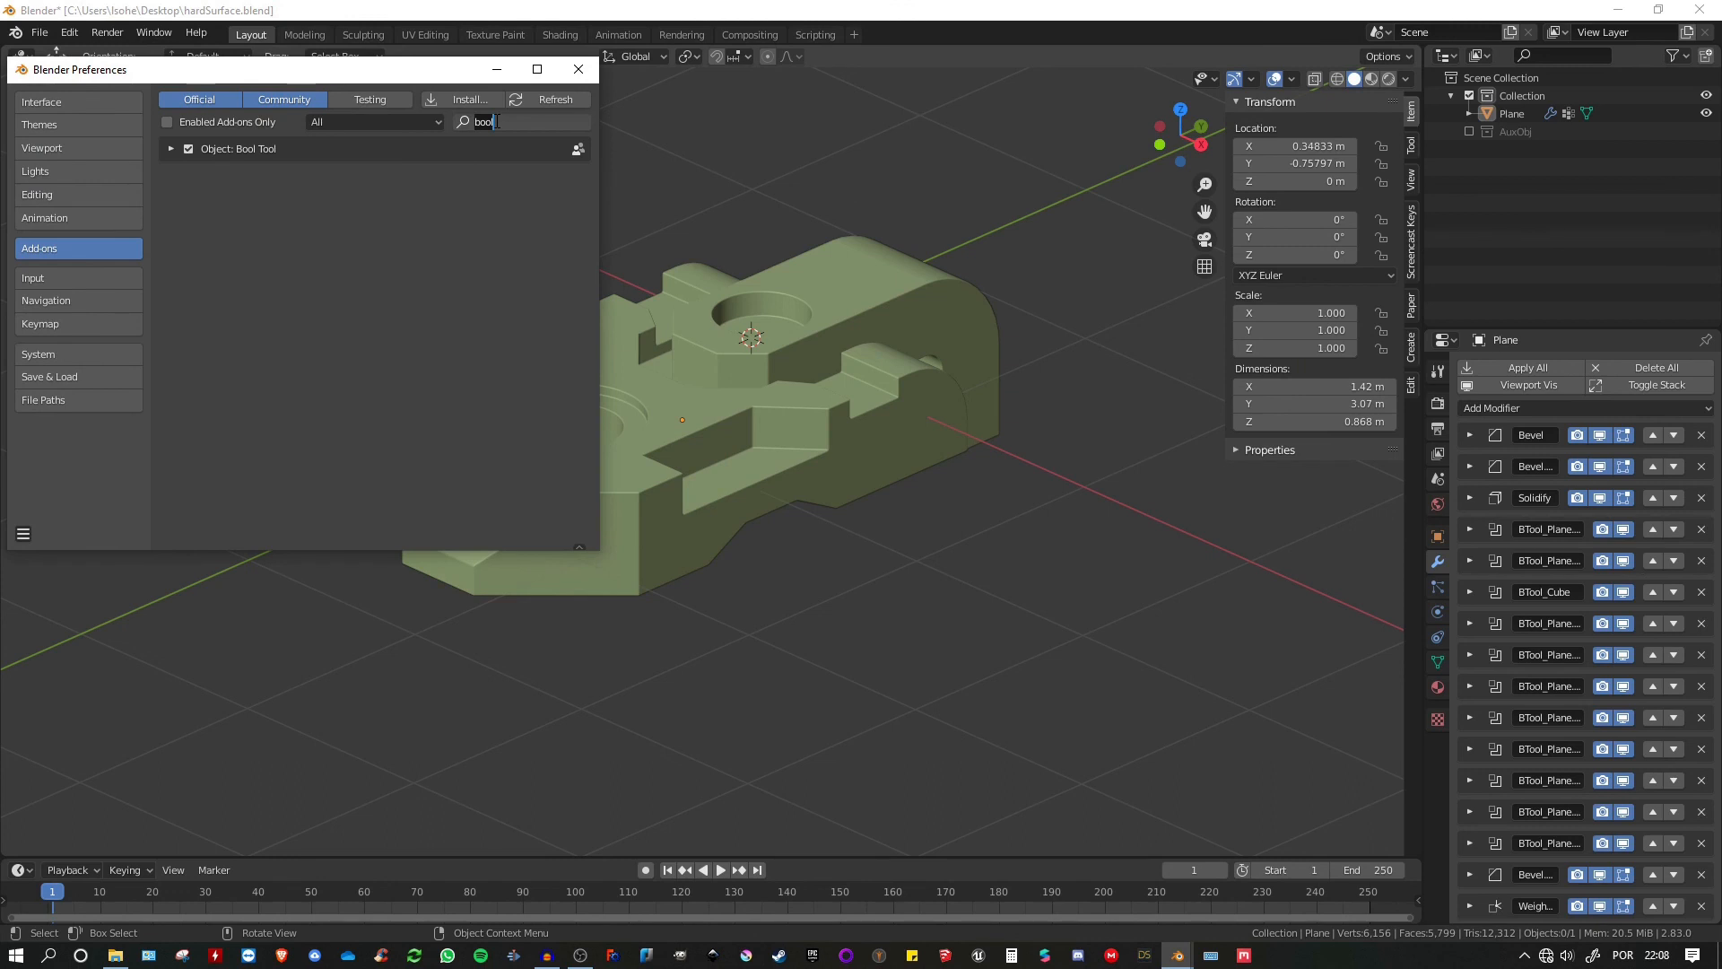
text(modif)
click(578, 69)
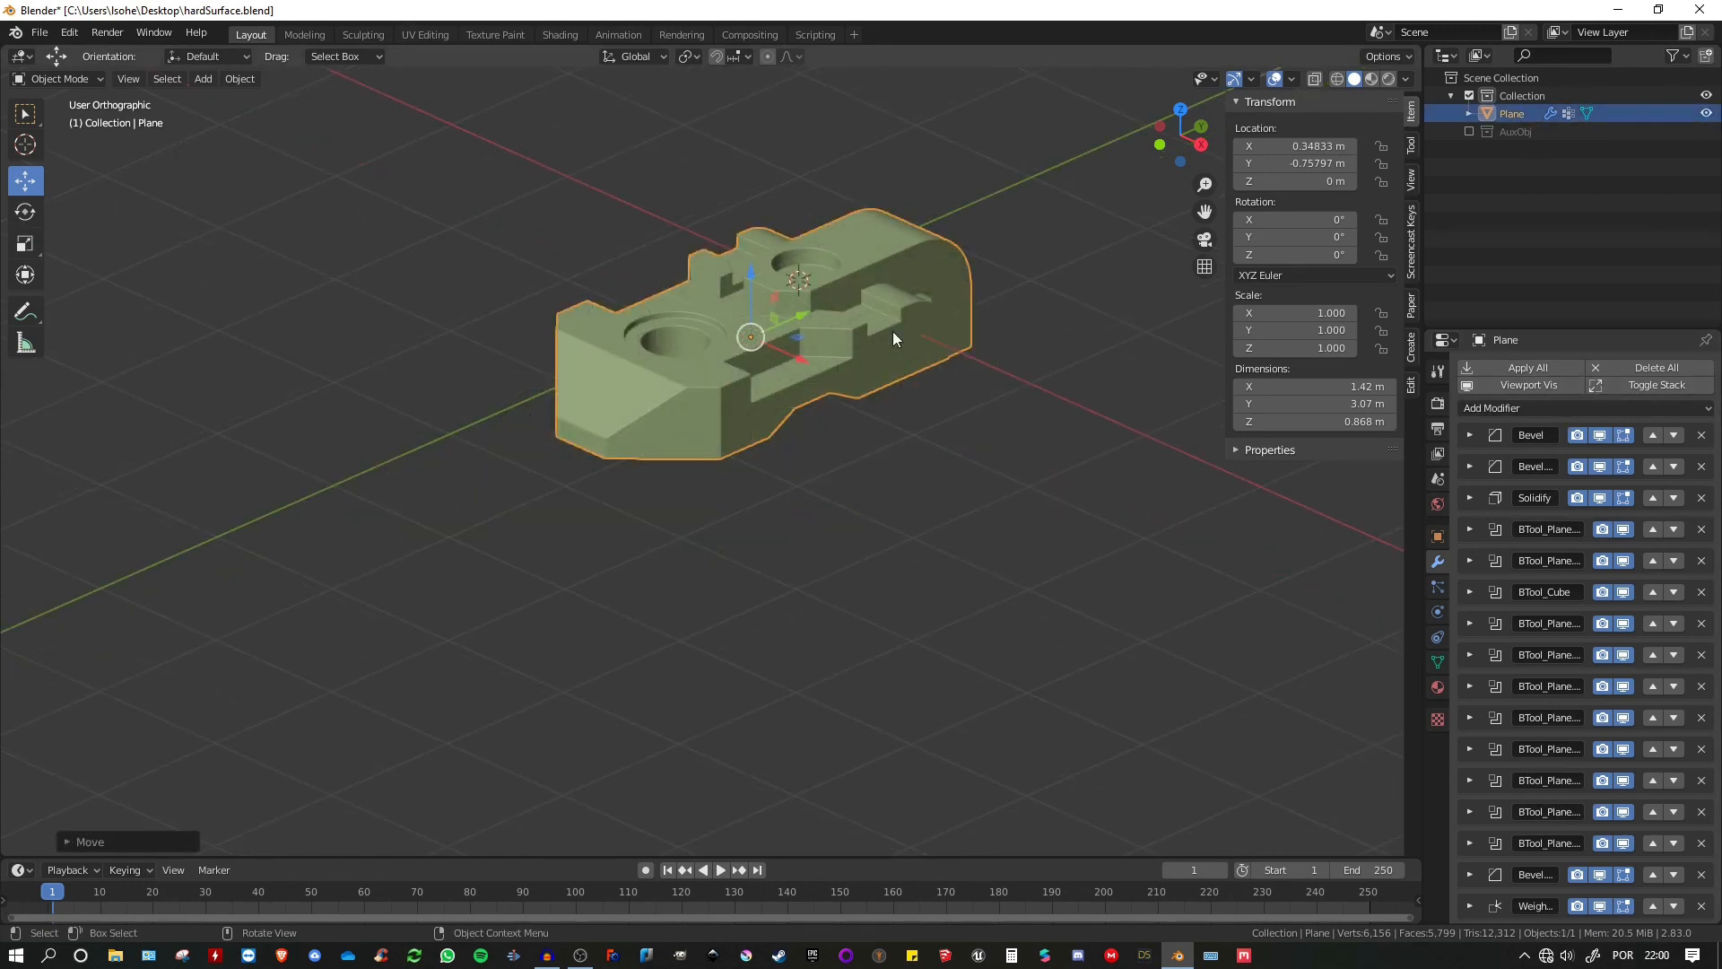
scroll(891, 331, up, 2)
shift+scroll(830, 383, up, 3)
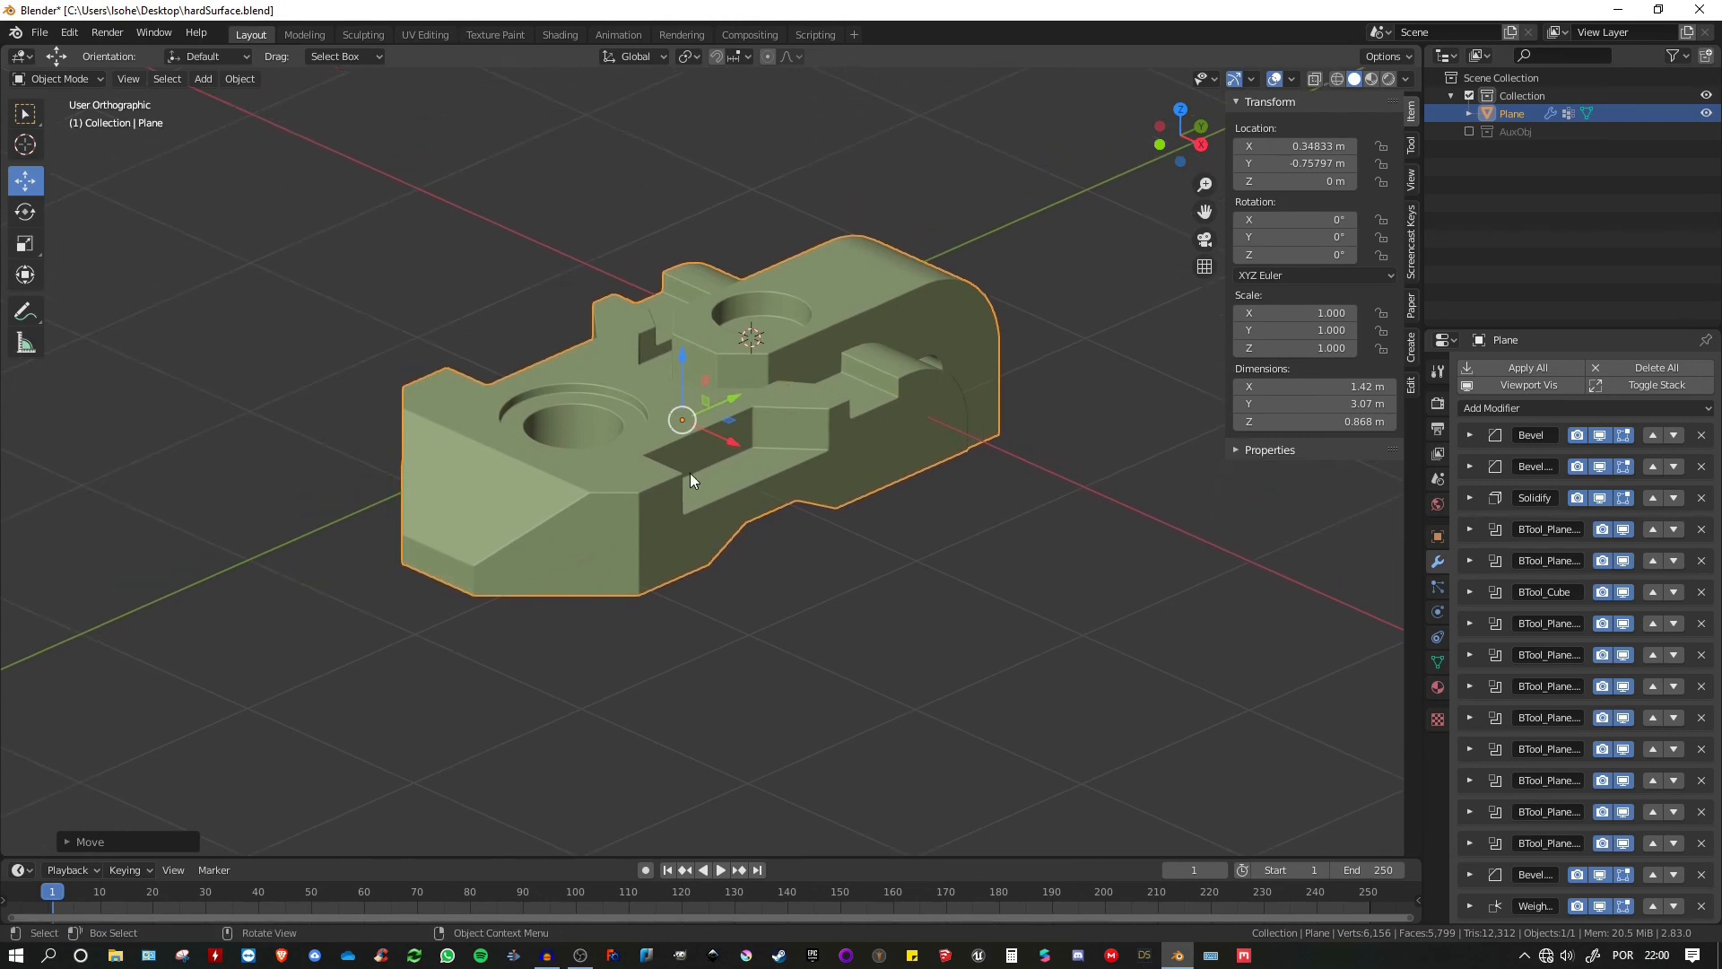